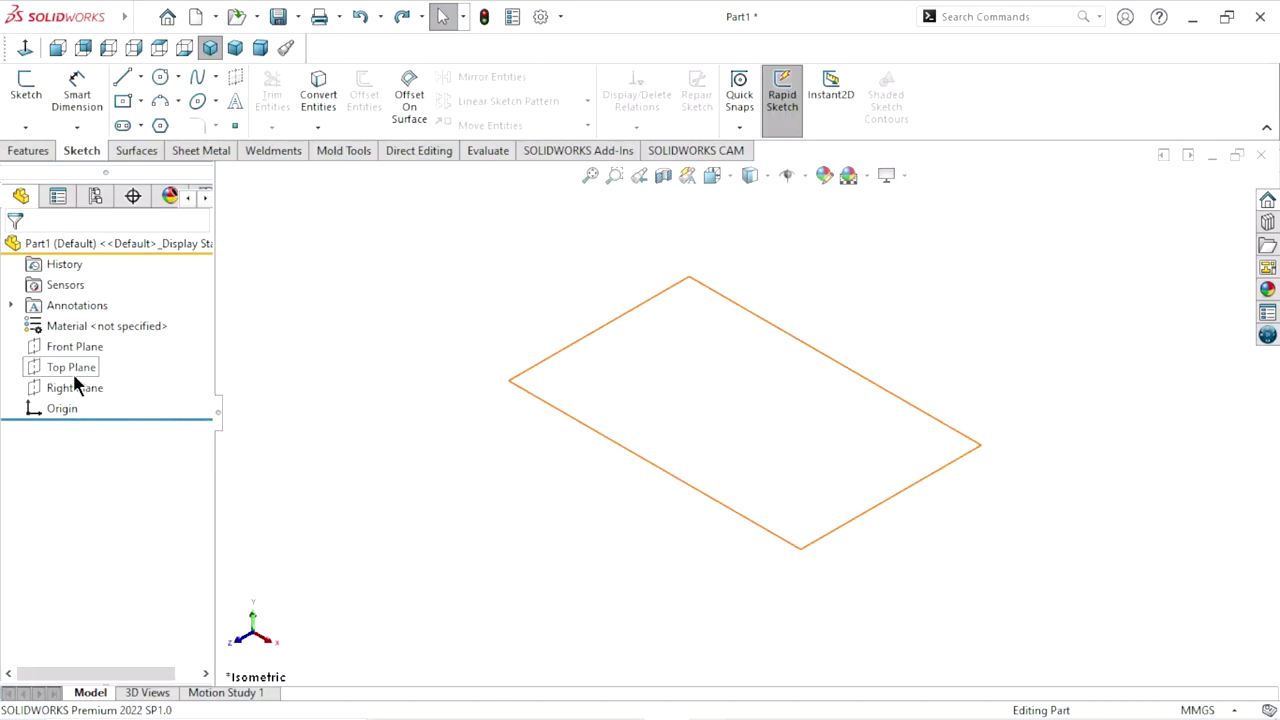
# Start a new sketch on the Top Plane
pyautogui.click(74, 369)
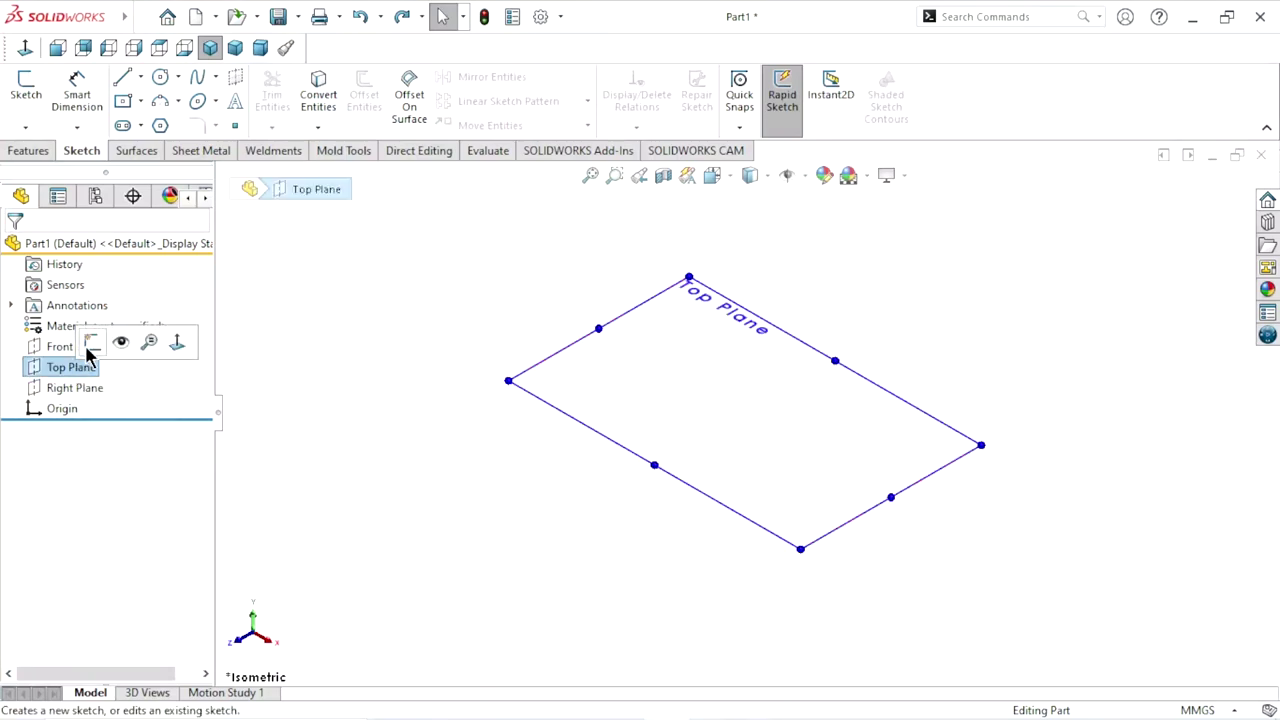
pyautogui.click(90, 343)
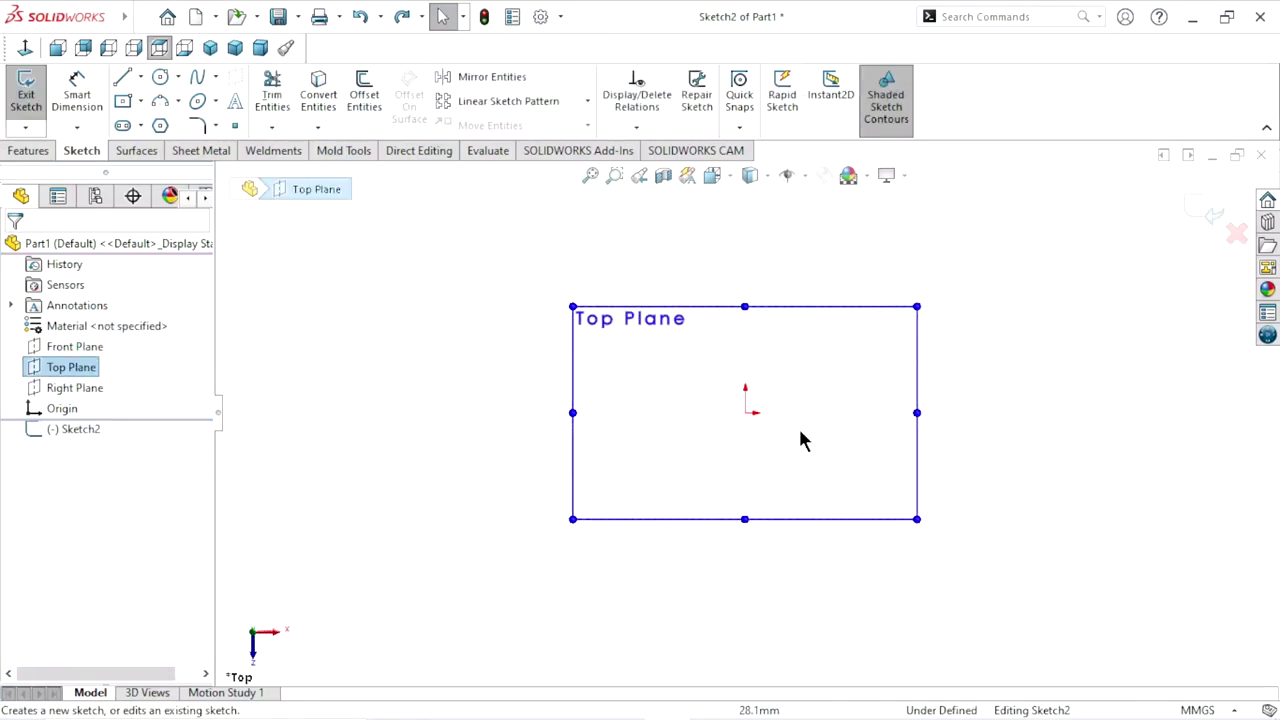
pyautogui.scroll(-2, 800, 433)
pyautogui.scroll(1, 818, 380)
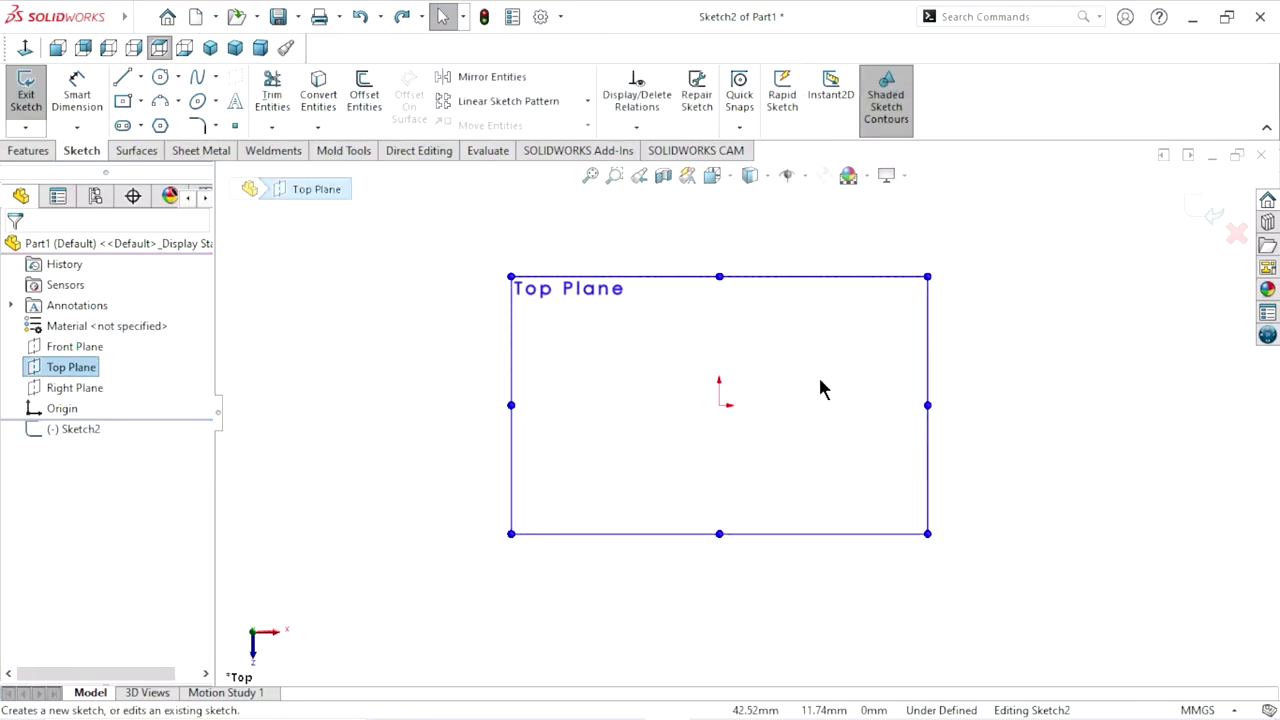
pyautogui.scroll(-1, 819, 381)
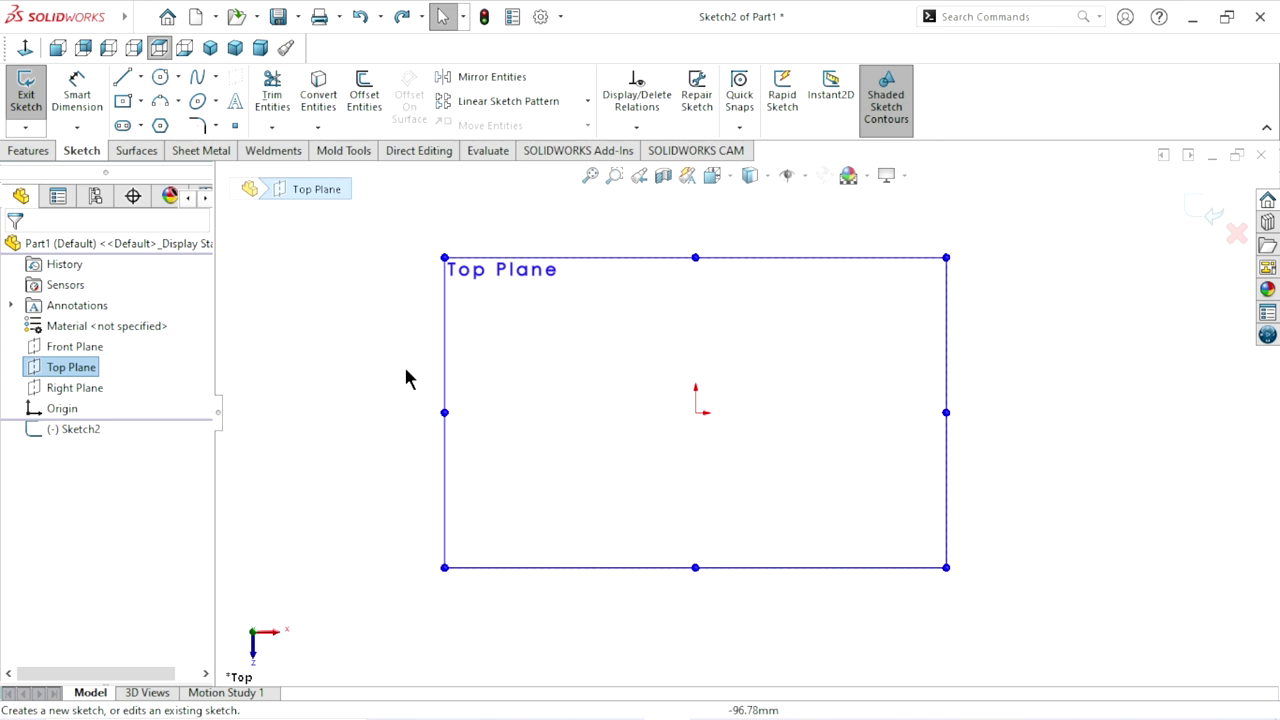
# Draw a corner rectangle about 165 by 92 mm around the origin
pyautogui.click(141, 101)
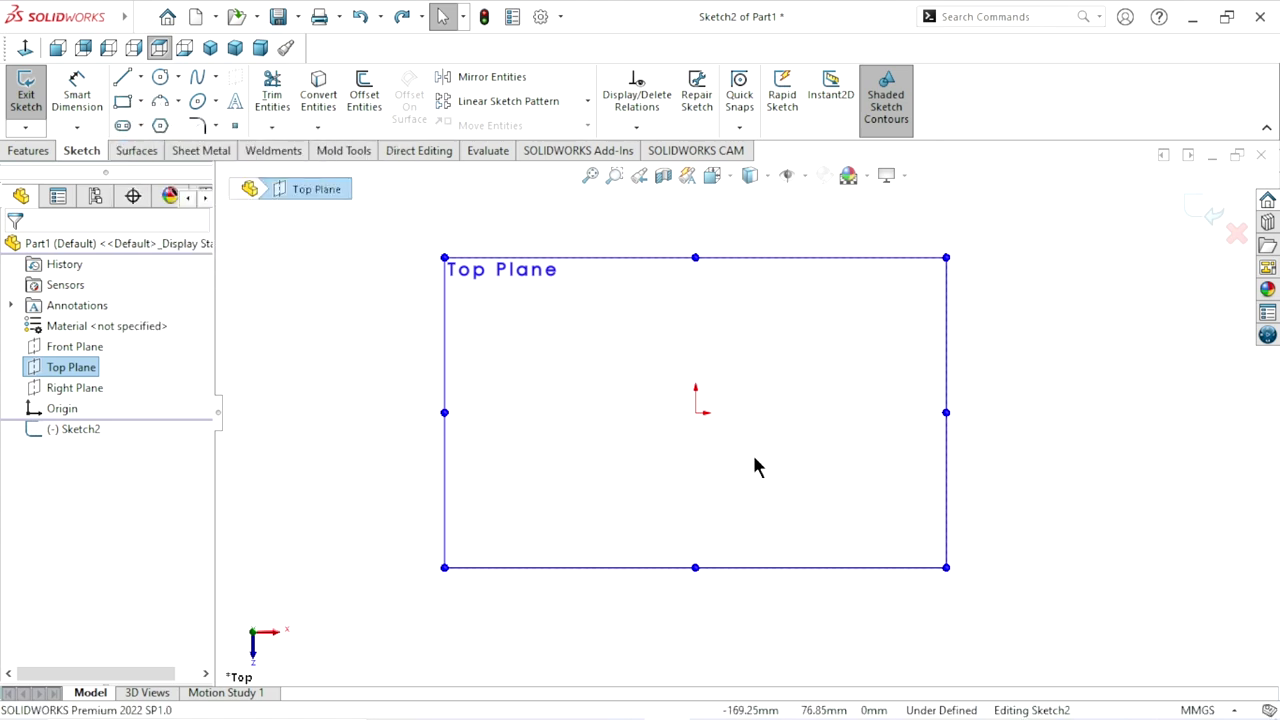
pyautogui.click(523, 307)
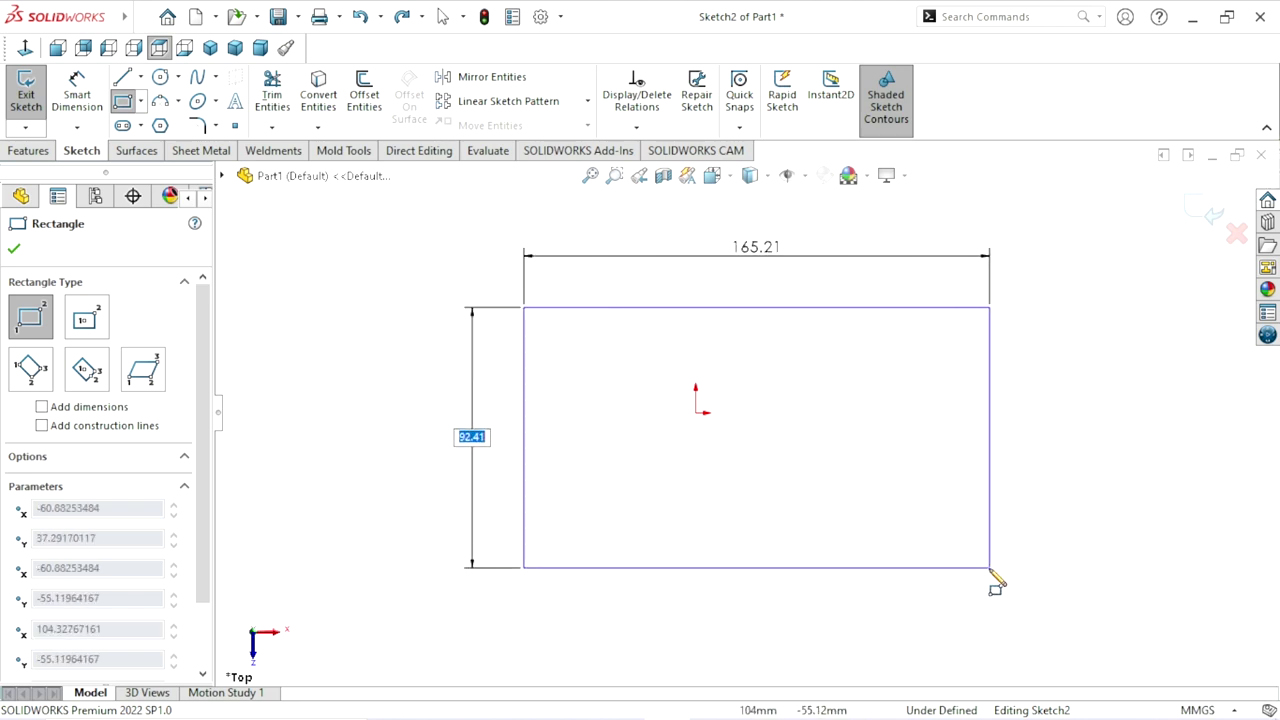
pyautogui.click(988, 567)
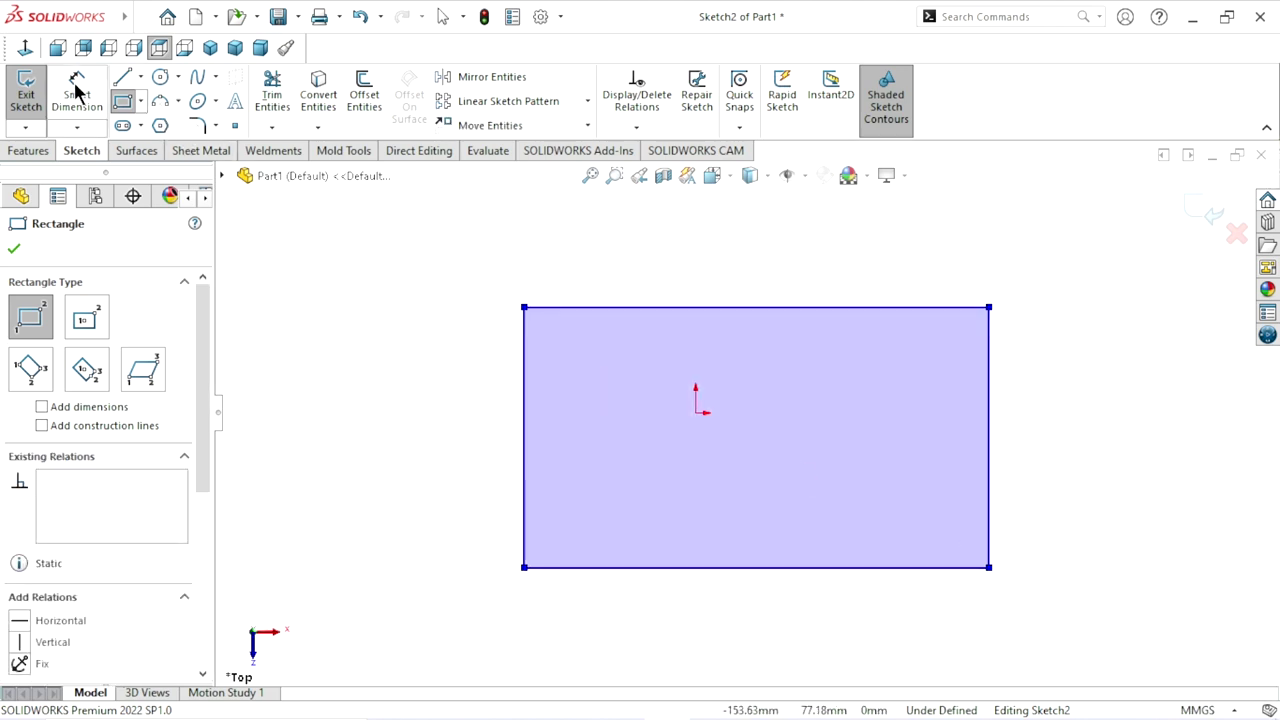
# Dimension the rectangle's top edge to 200 mm wide
pyautogui.press('Escape')
pyautogui.click(734, 306)
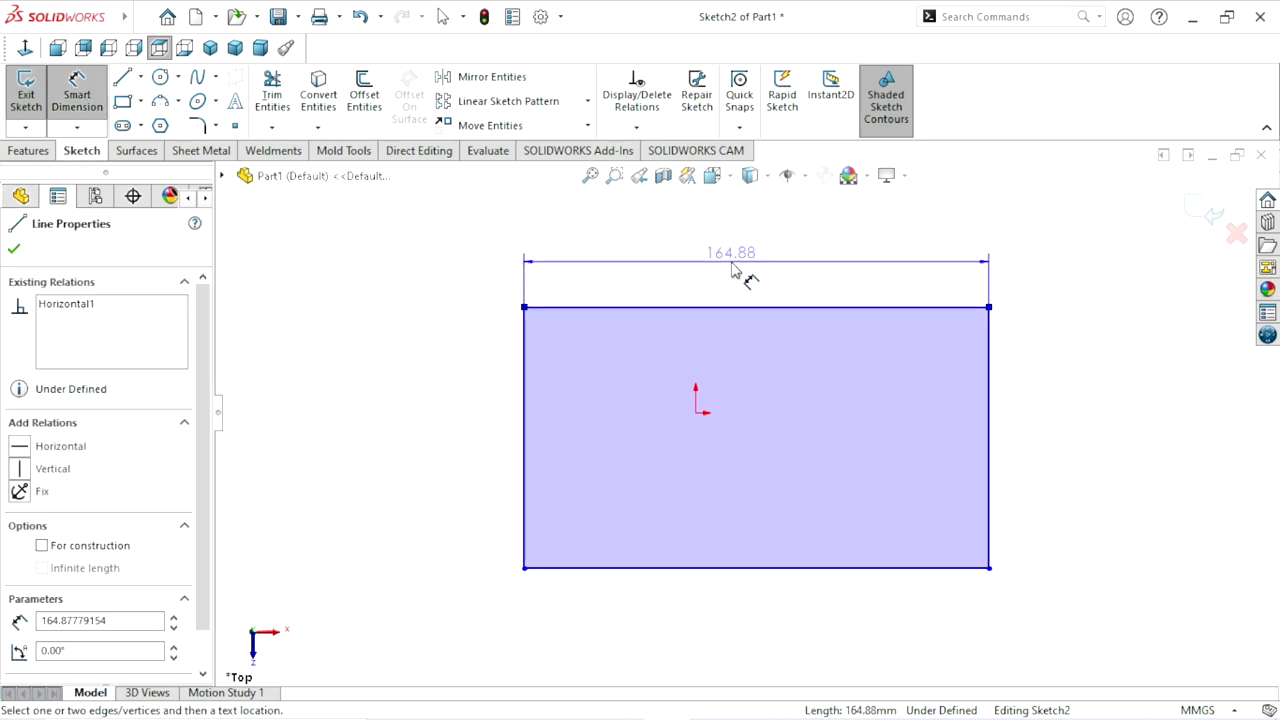
pyautogui.click(733, 270)
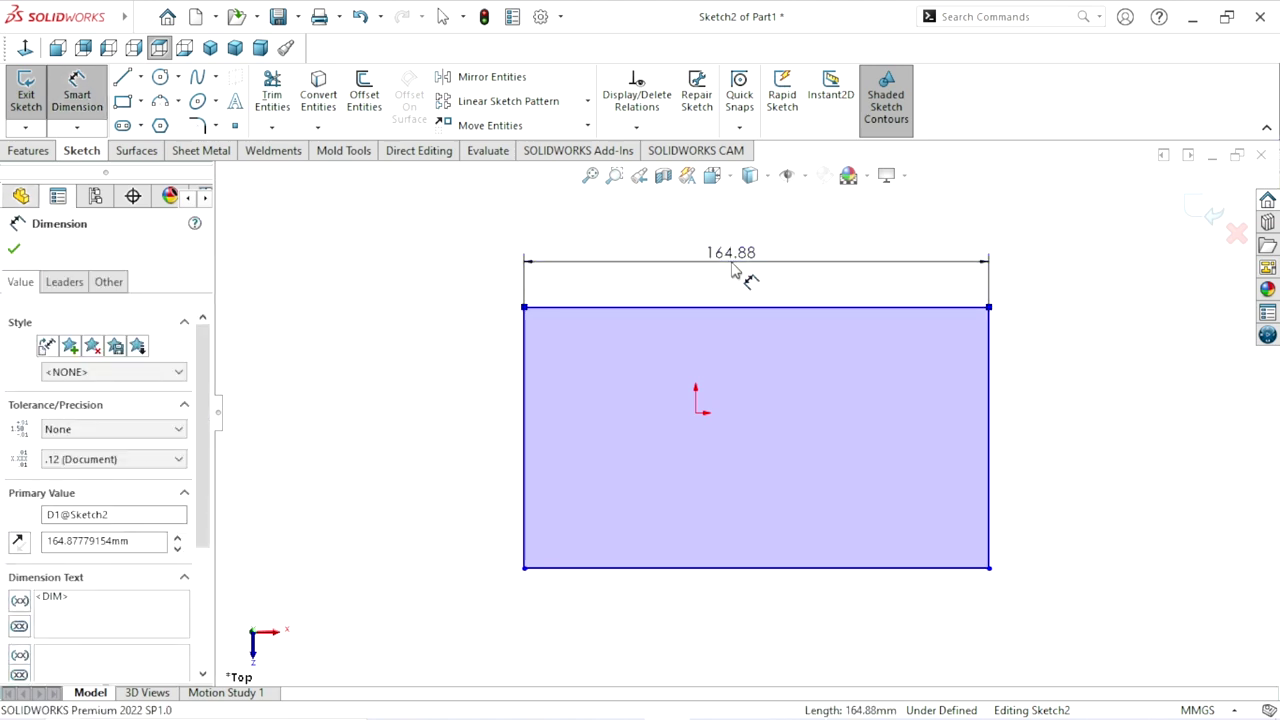
pyautogui.write('200')
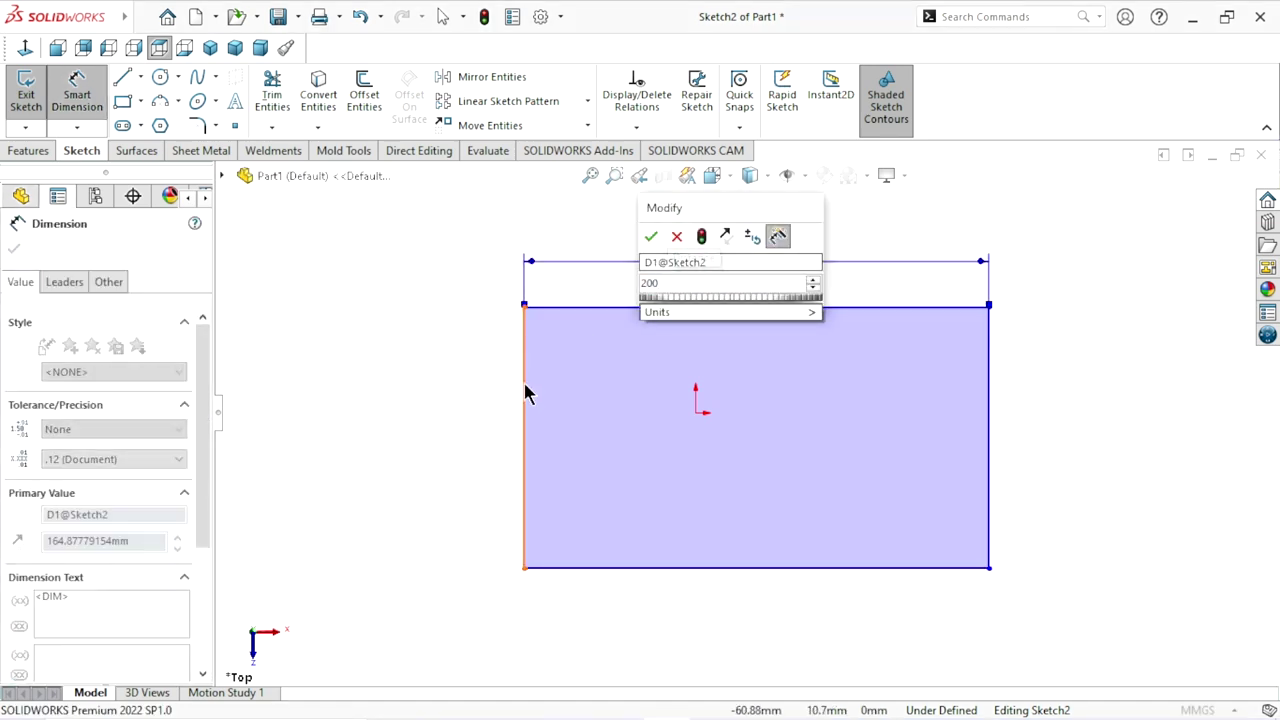
pyautogui.click(525, 420)
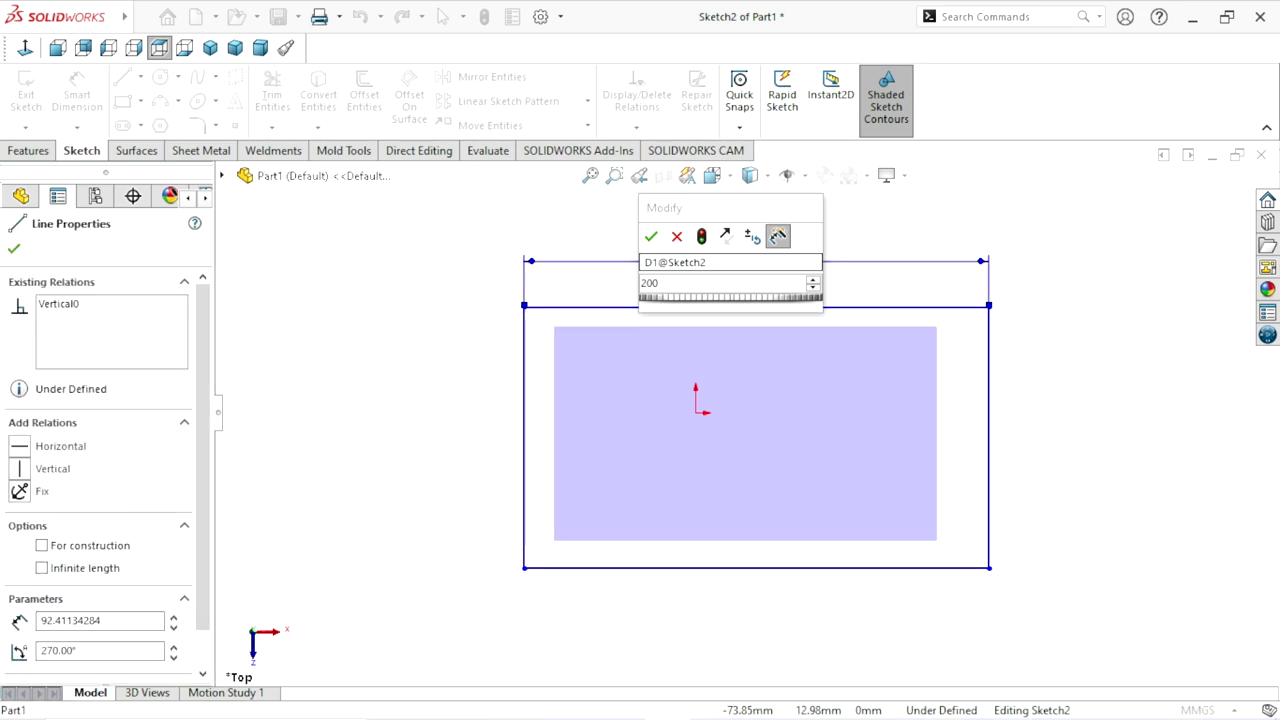
pyautogui.click(752, 236)
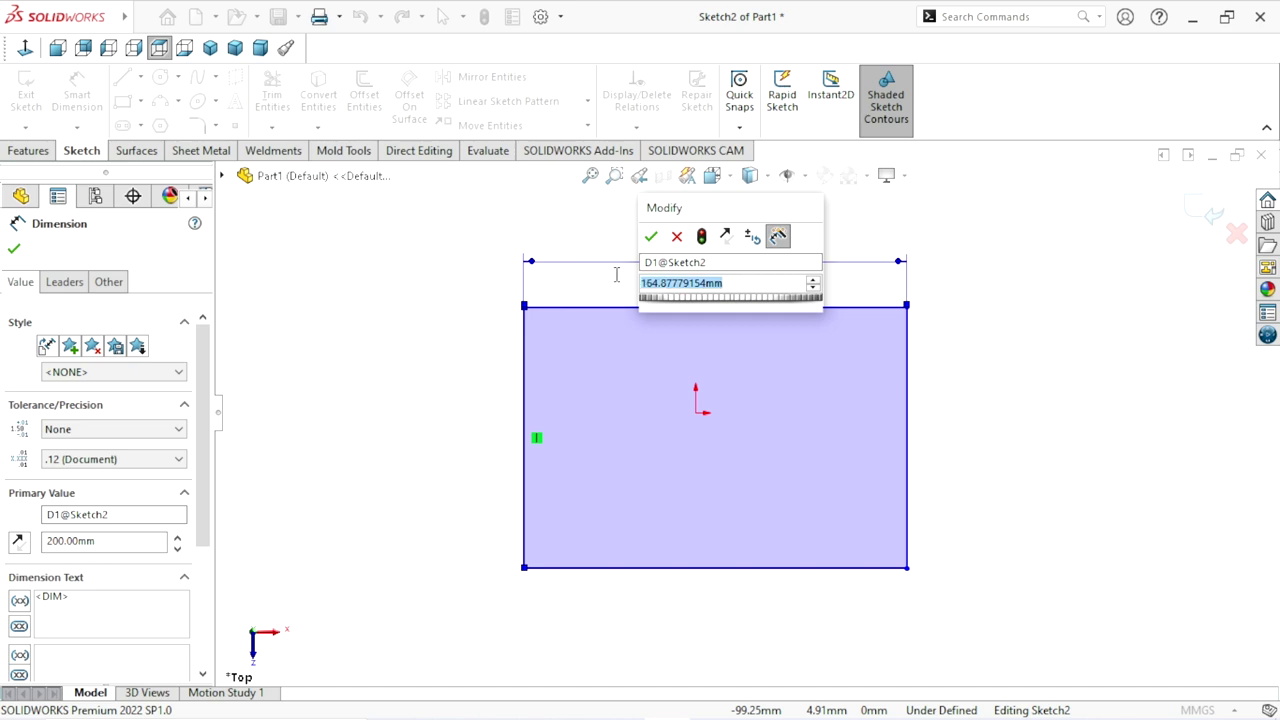
pyautogui.write('200')
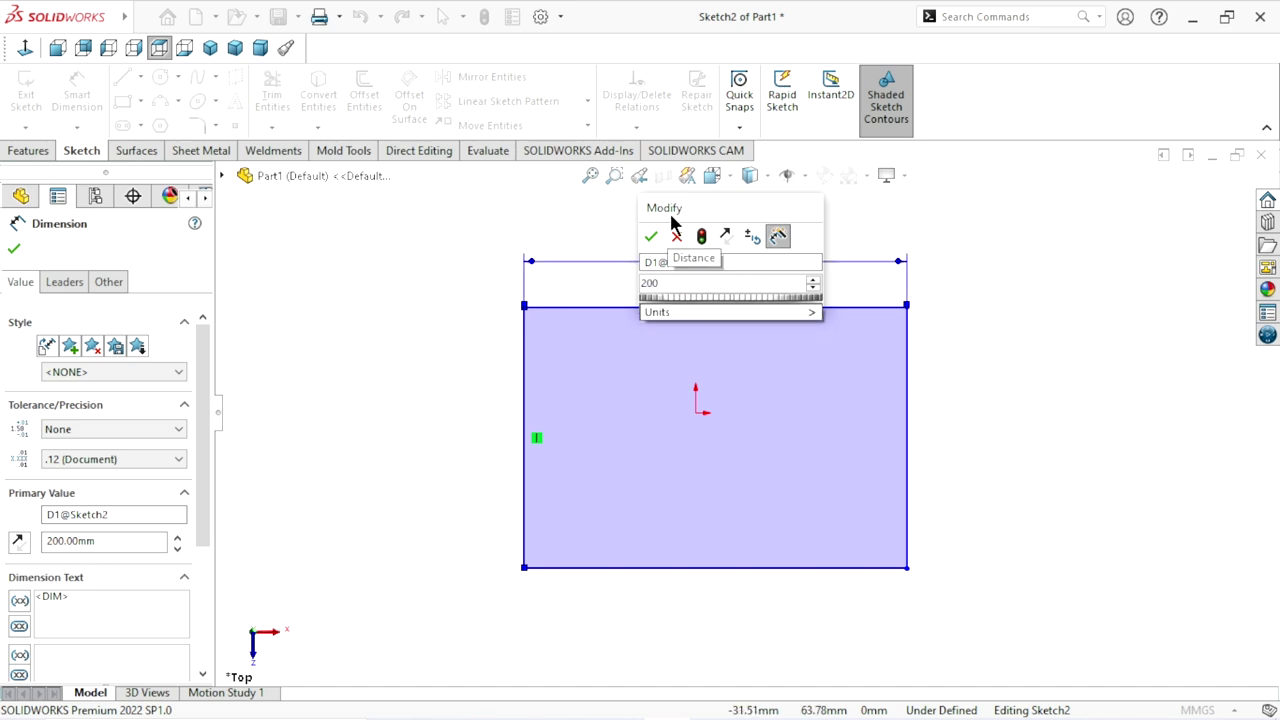
pyautogui.click(651, 236)
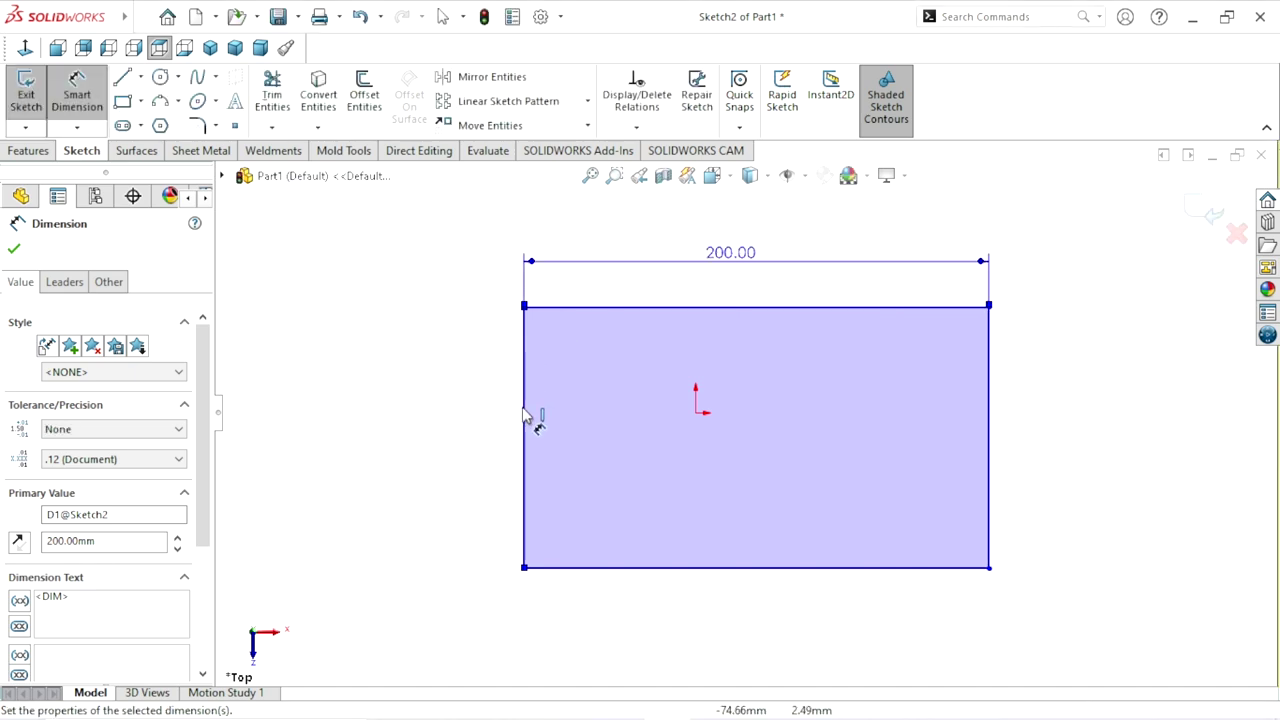
# Dimension the rectangle's left edge to 150 mm tall
pyautogui.click(525, 425)
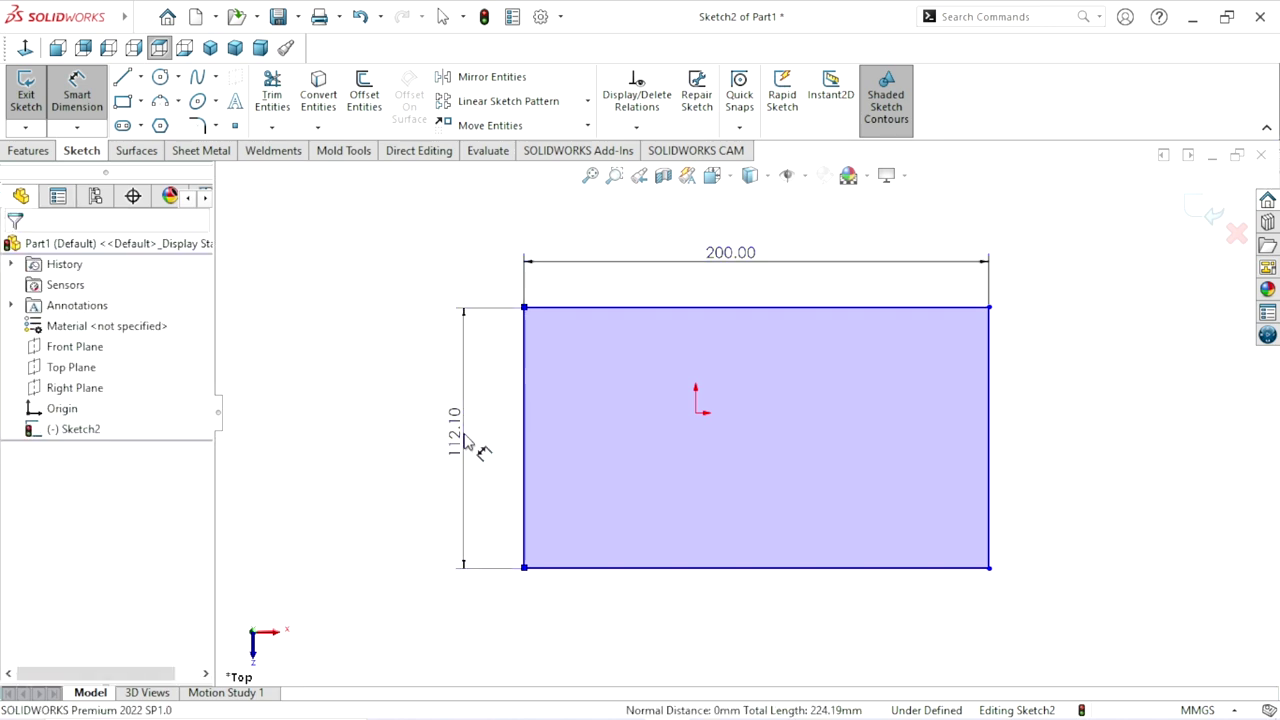
pyautogui.click(465, 440)
pyautogui.write('150')
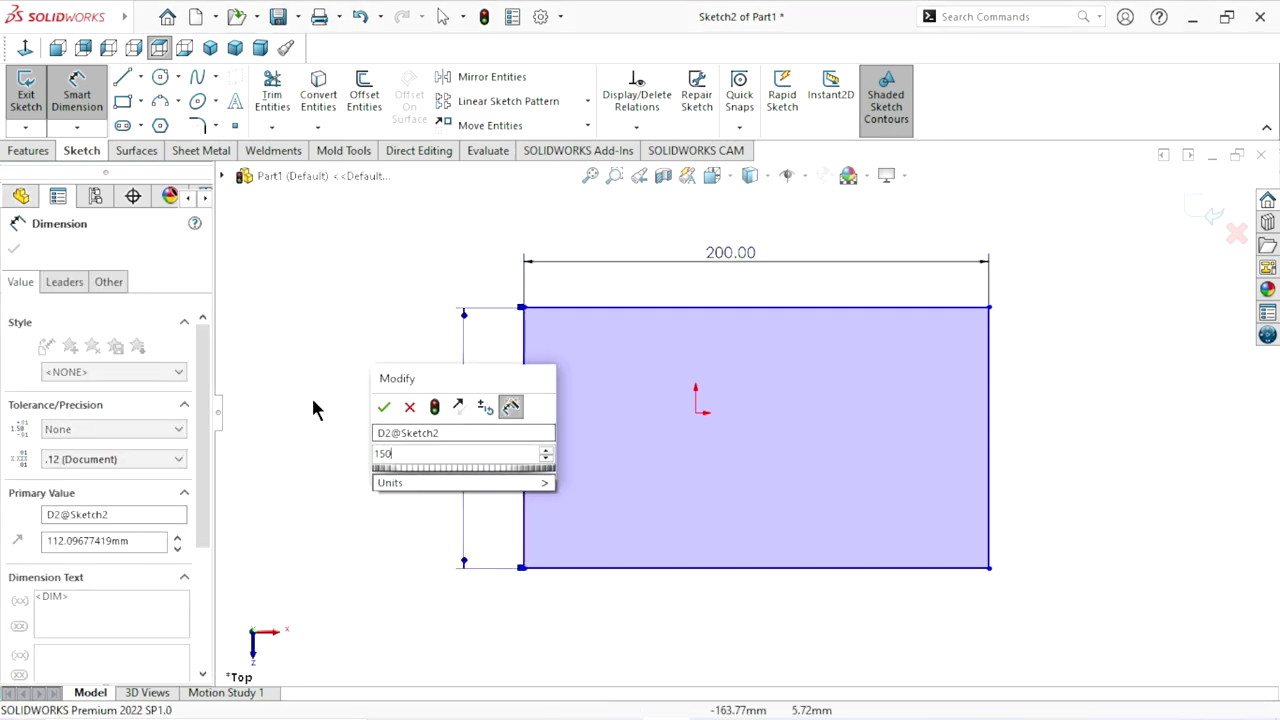
pyautogui.click(384, 406)
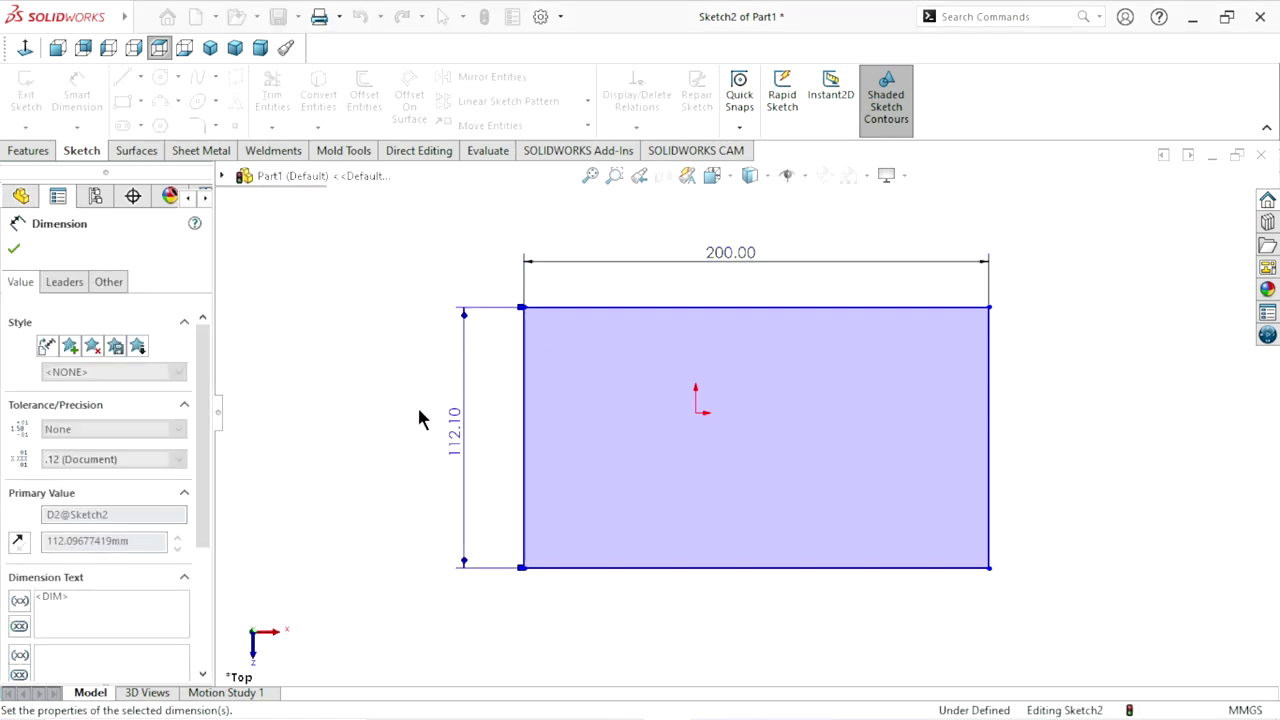
pyautogui.scroll(3, 800, 500)
pyautogui.scroll(-2, 905, 465)
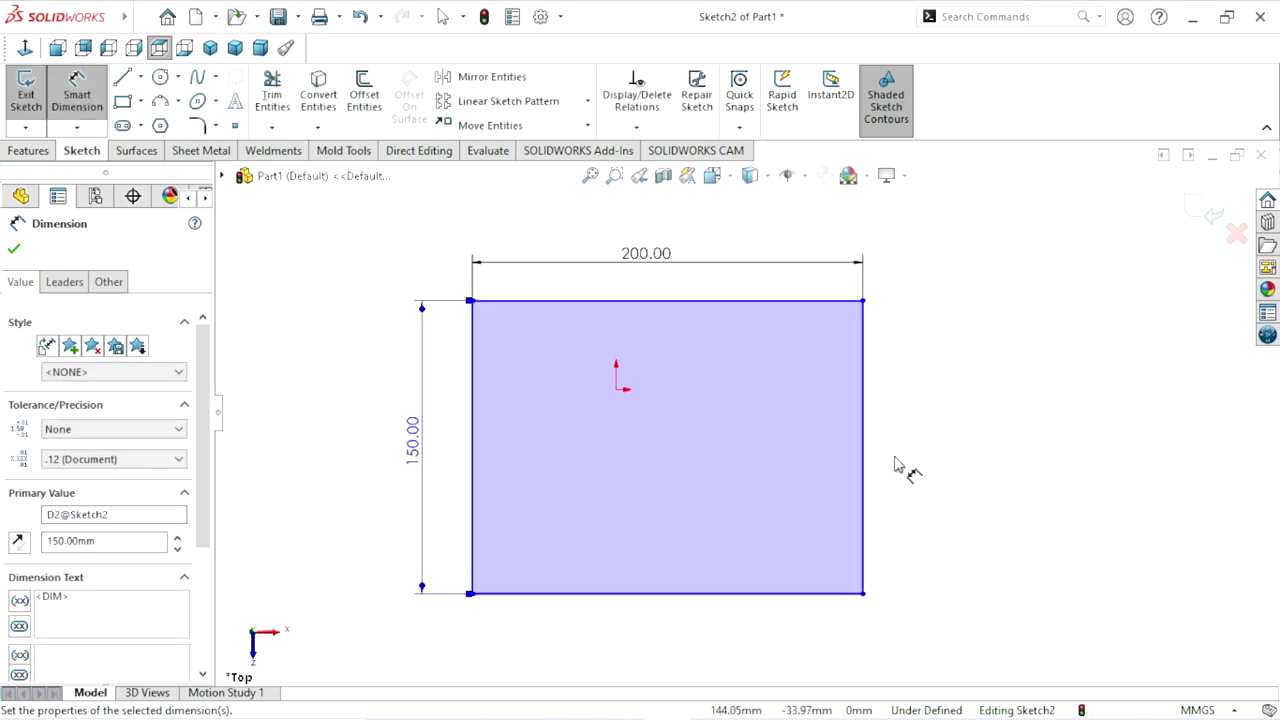
pyautogui.click(13, 251)
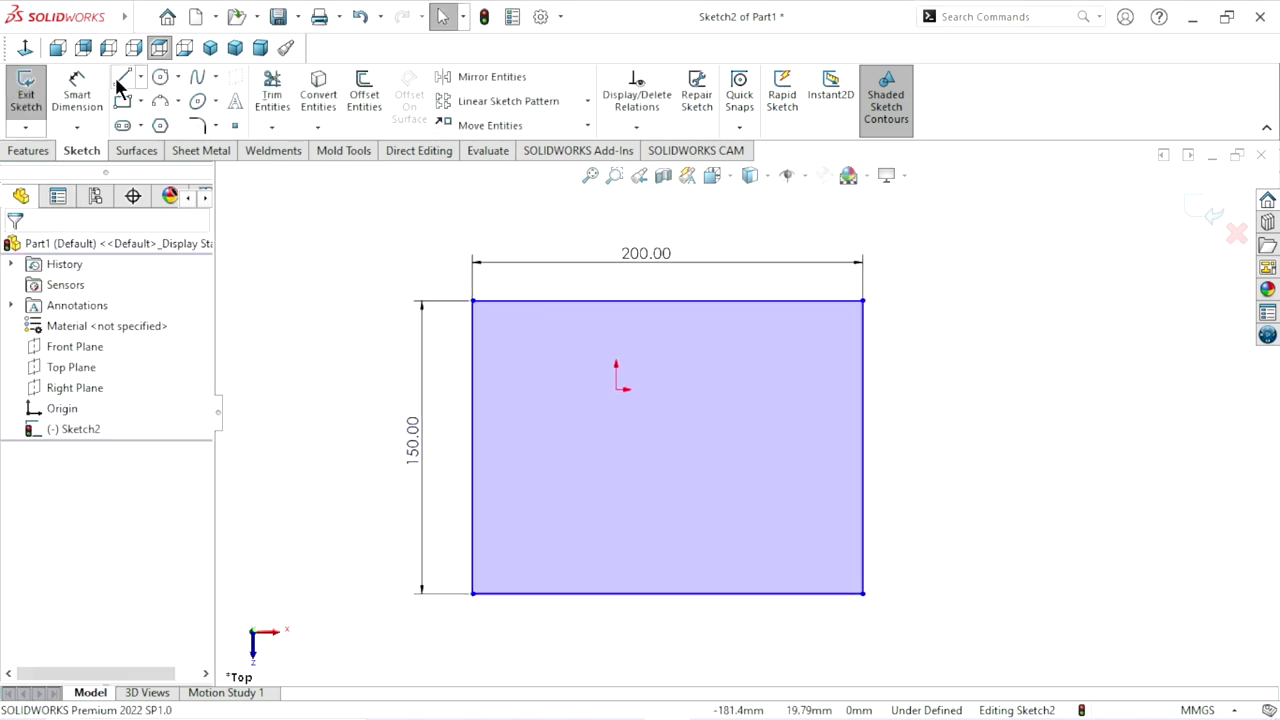
# Make the left edge's midpoint horizontal with the origin
pyautogui.click(616, 389)
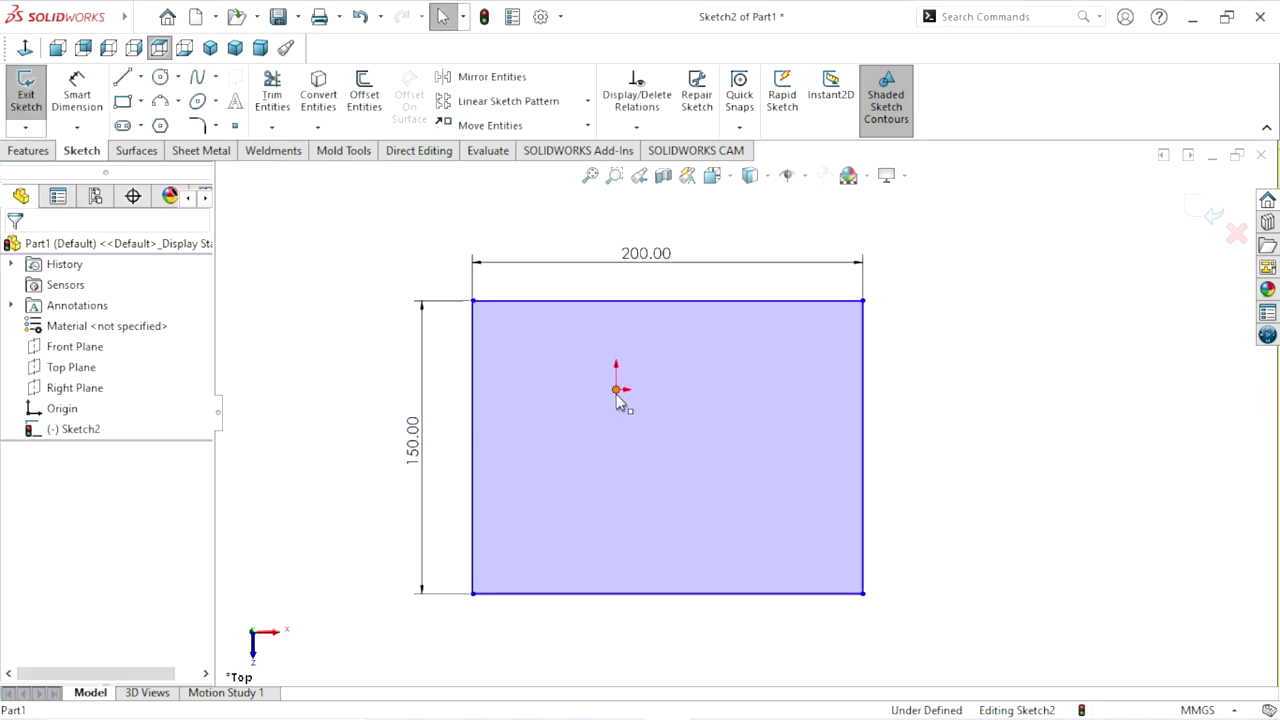
pyautogui.keyDown('ctrl'); pyautogui.click(473, 448); pyautogui.keyUp('ctrl')
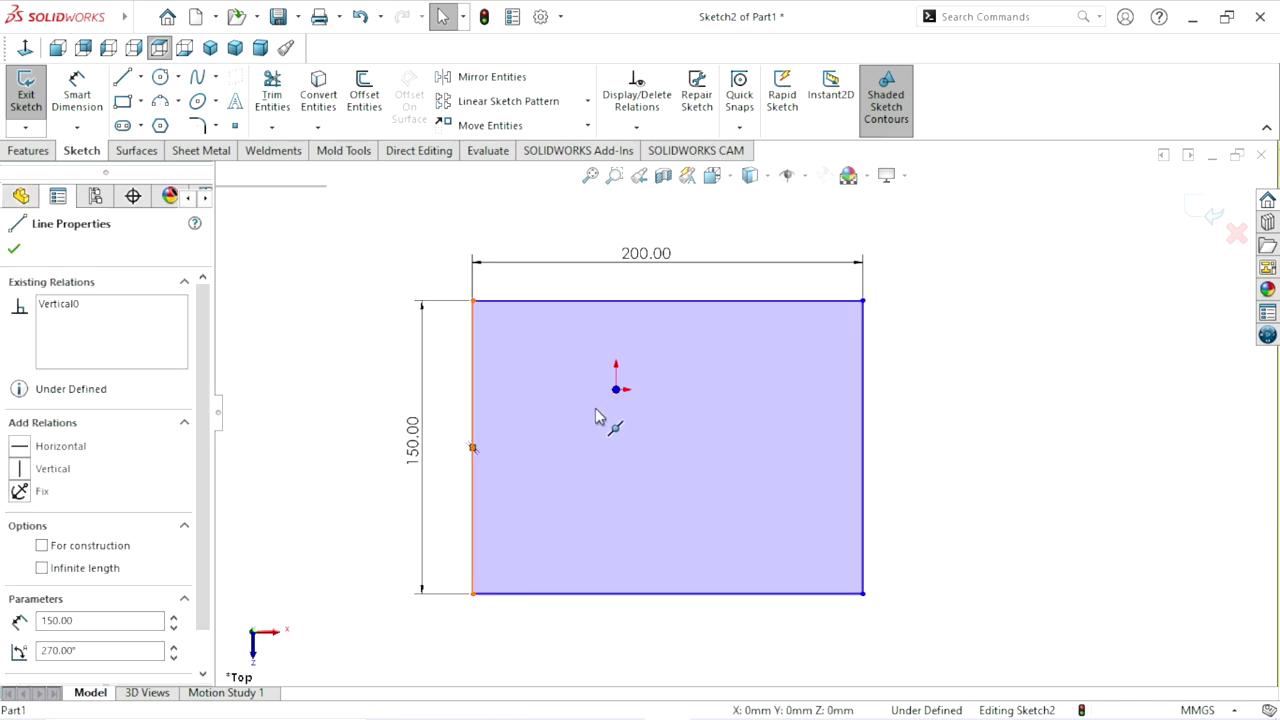
pyautogui.click(521, 370)
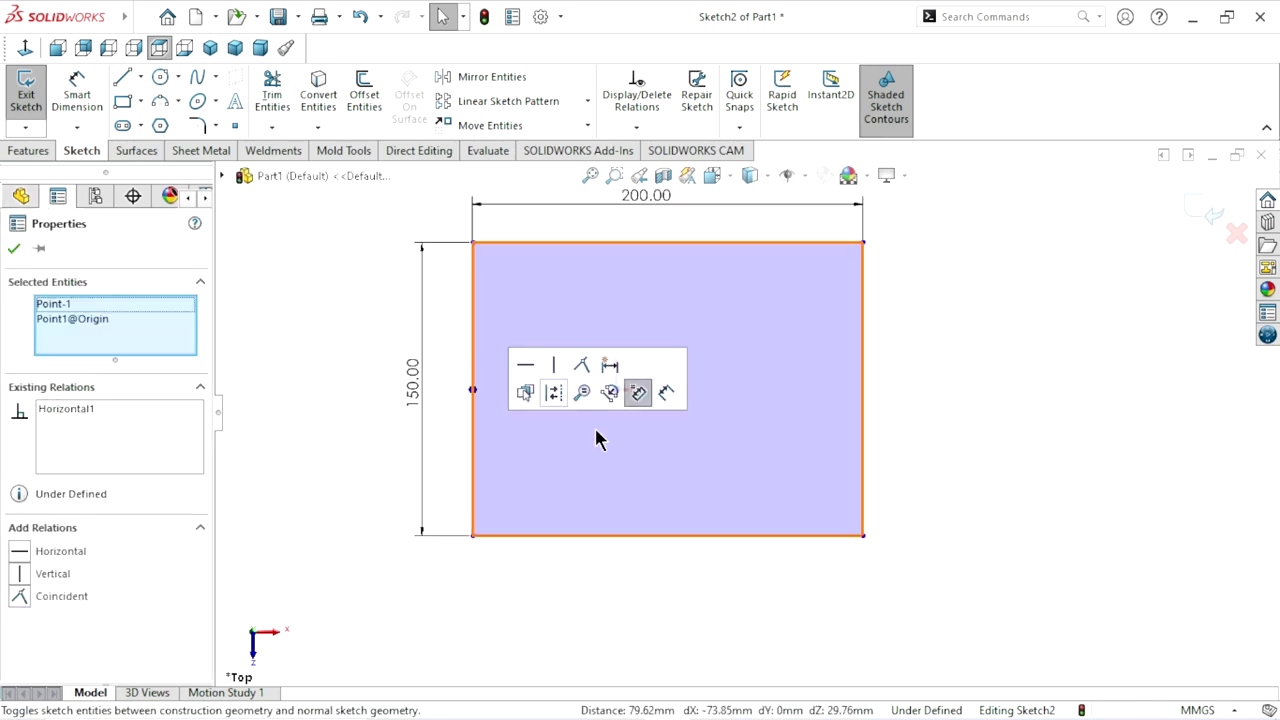
# Dimension the left edge 75 mm from the origin, fully defining the sketch
pyautogui.click(76, 97)
pyautogui.click(510, 400)
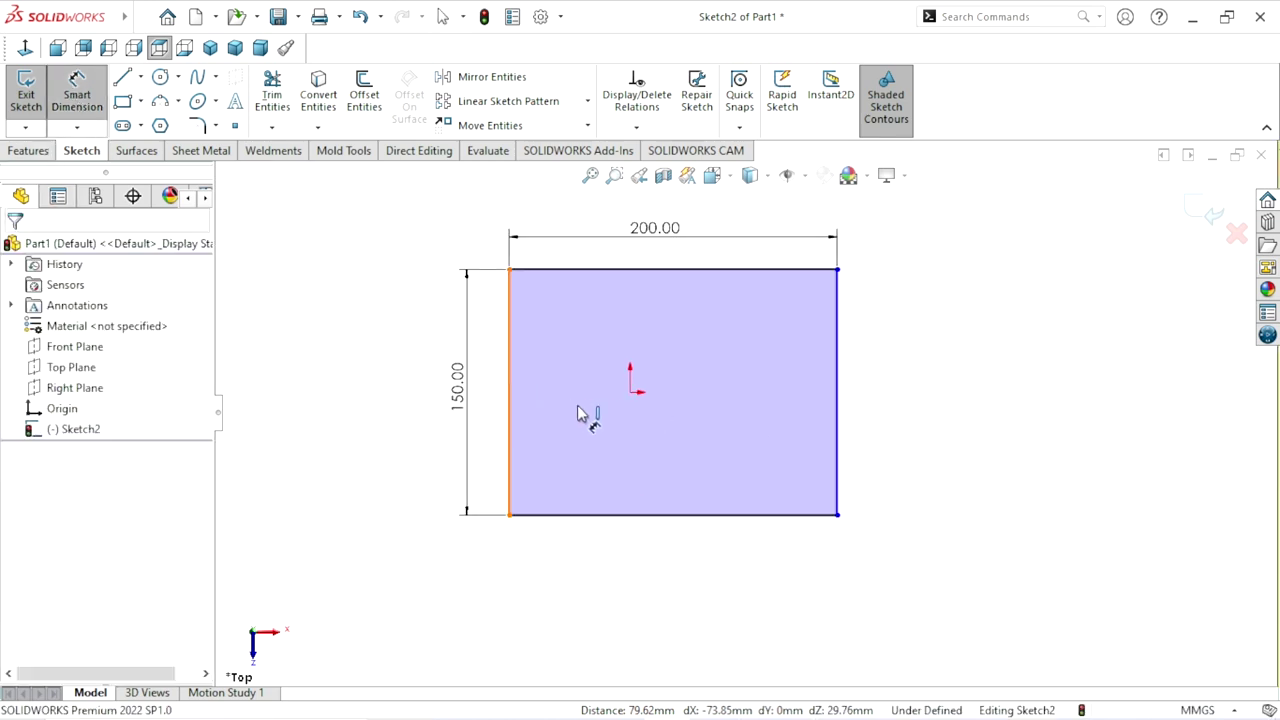
pyautogui.click(630, 392)
pyautogui.click(574, 579)
pyautogui.write('100')
pyautogui.click(491, 549)
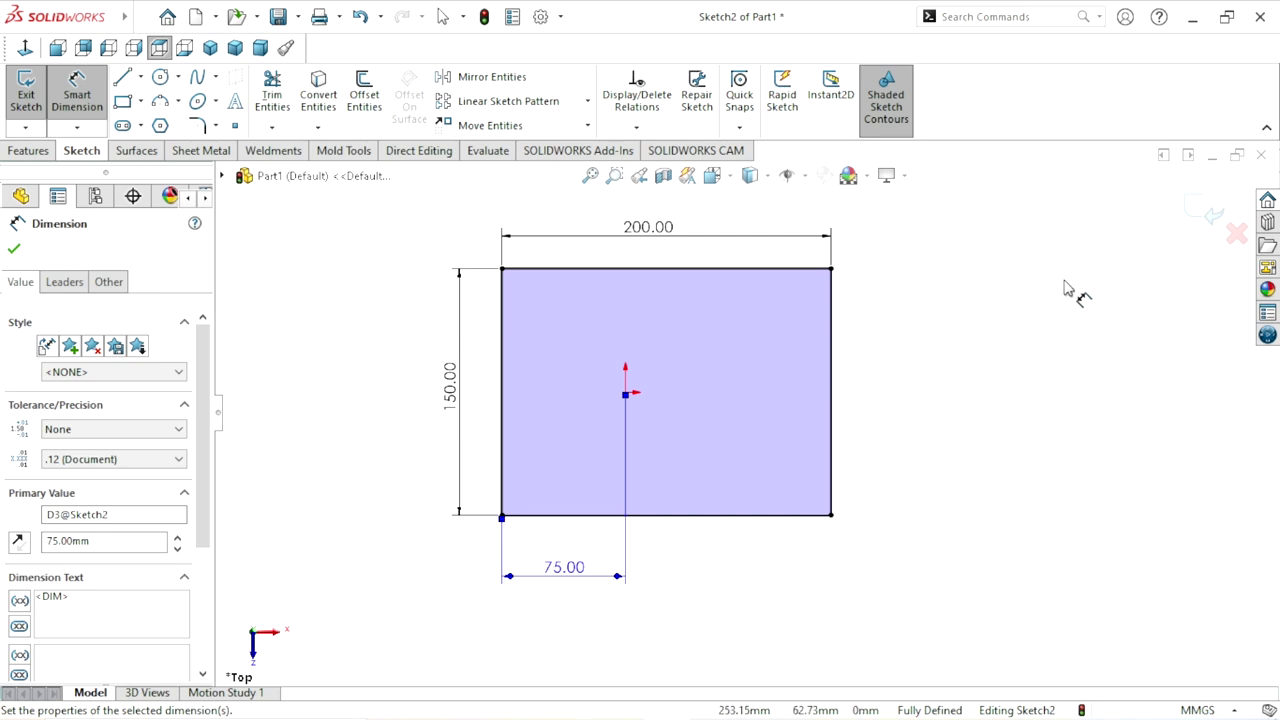
pyautogui.click(15, 251)
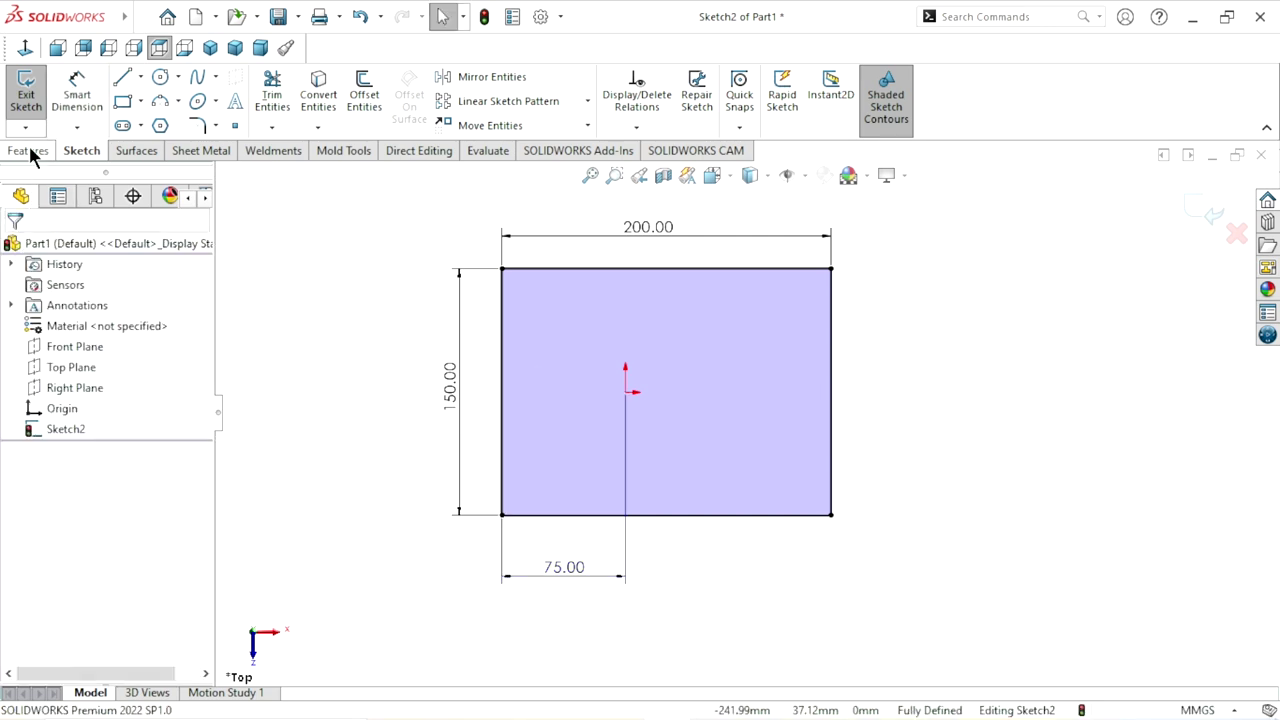
pyautogui.click(30, 150)
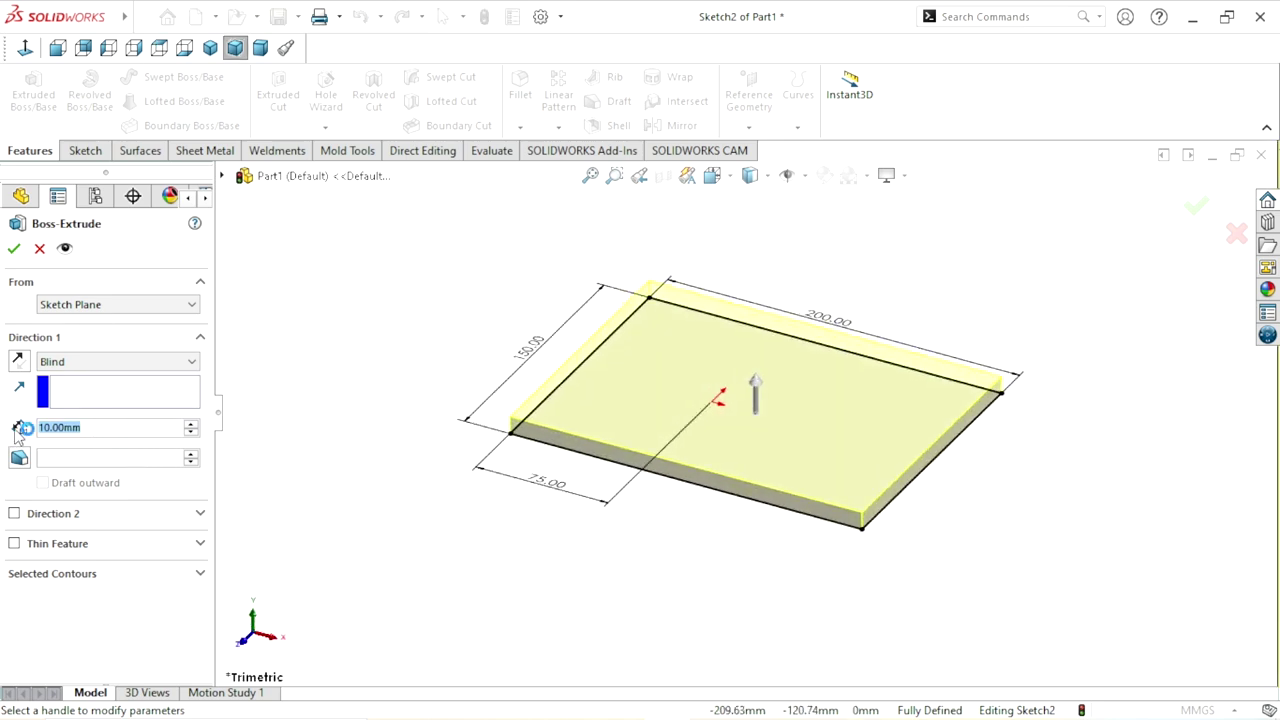
pyautogui.write('28')
pyautogui.press('Return')
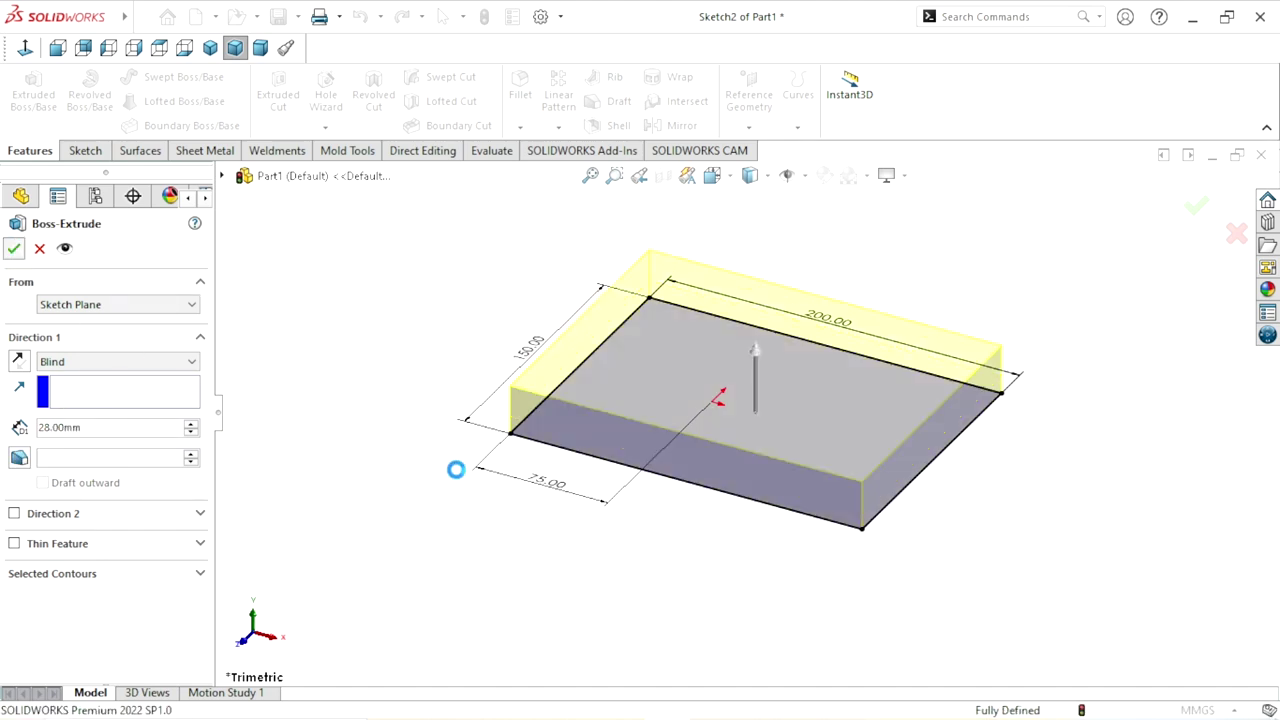
pyautogui.press('Return')
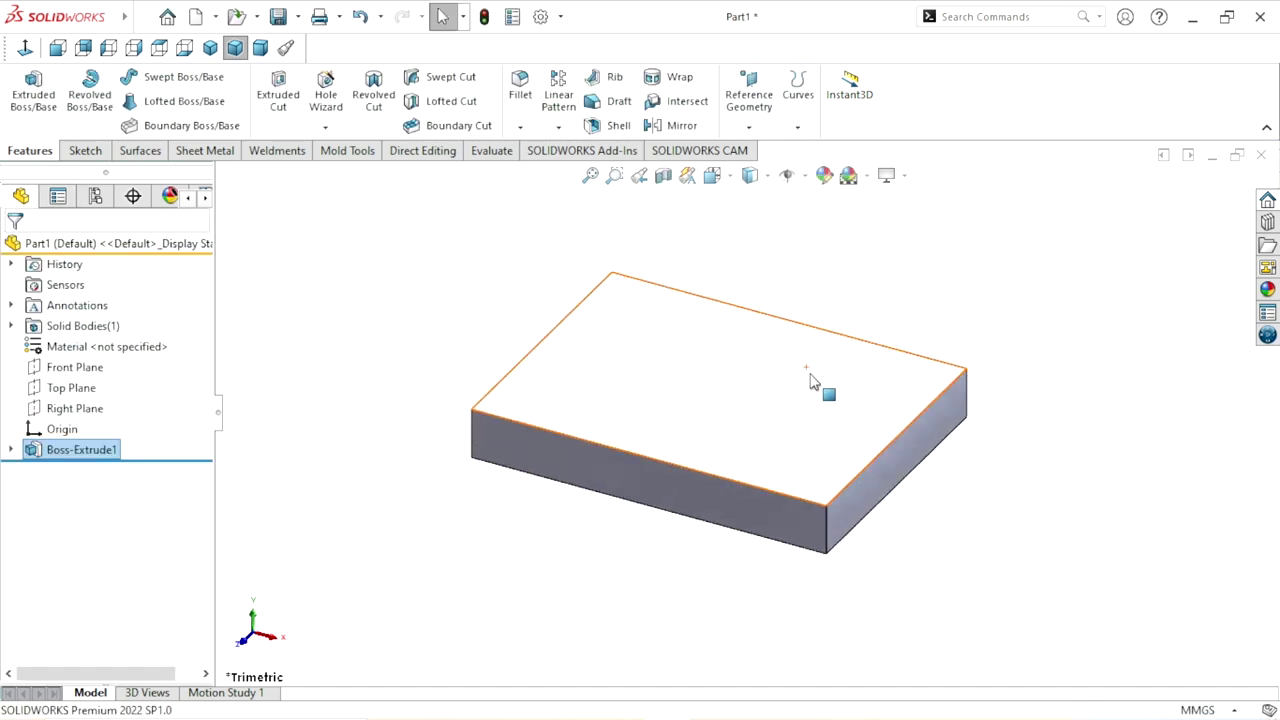
pyautogui.click(985, 320)
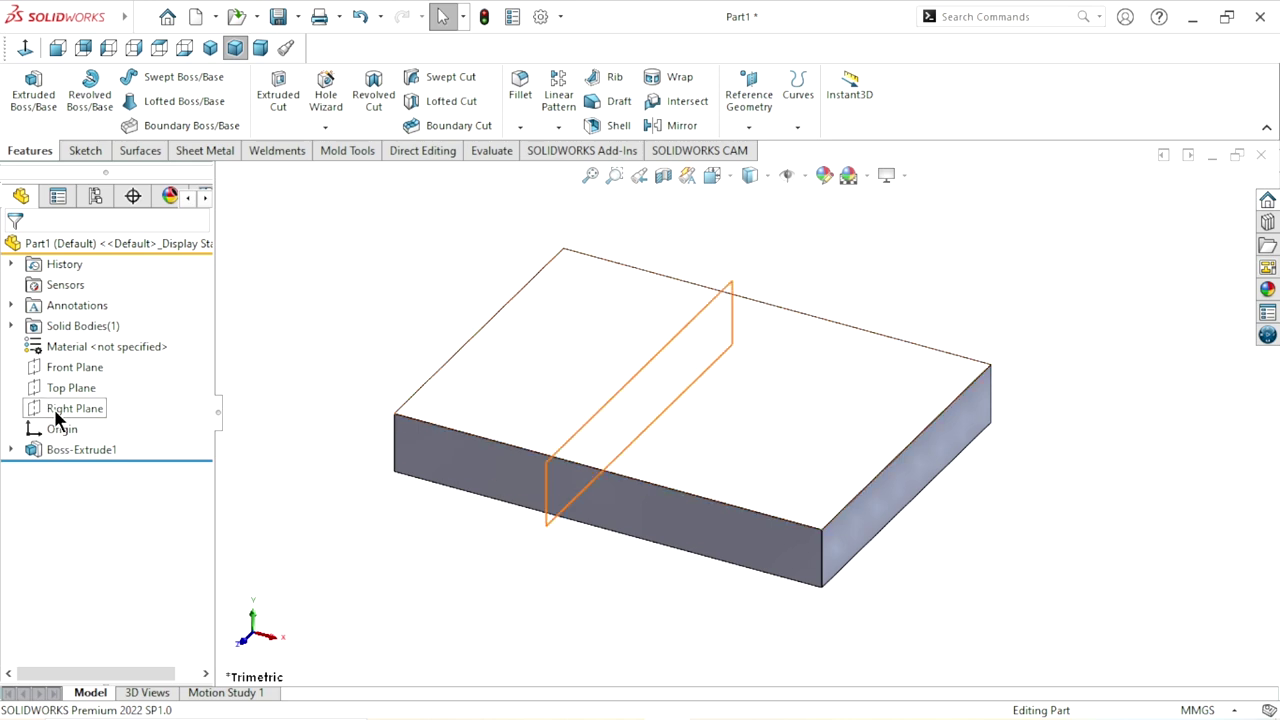
# Start a new sketch on the Front Plane, viewed normal to it
pyautogui.click(70, 368)
pyautogui.click(82, 338)
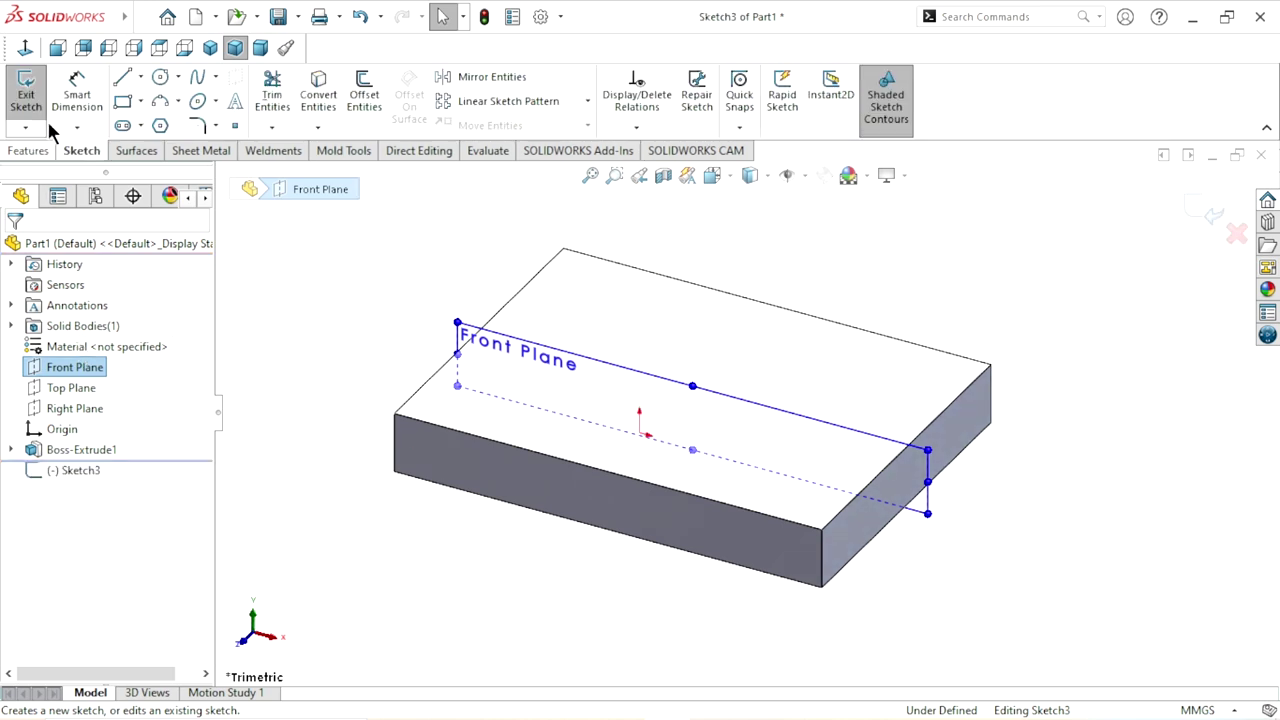
pyautogui.click(34, 46)
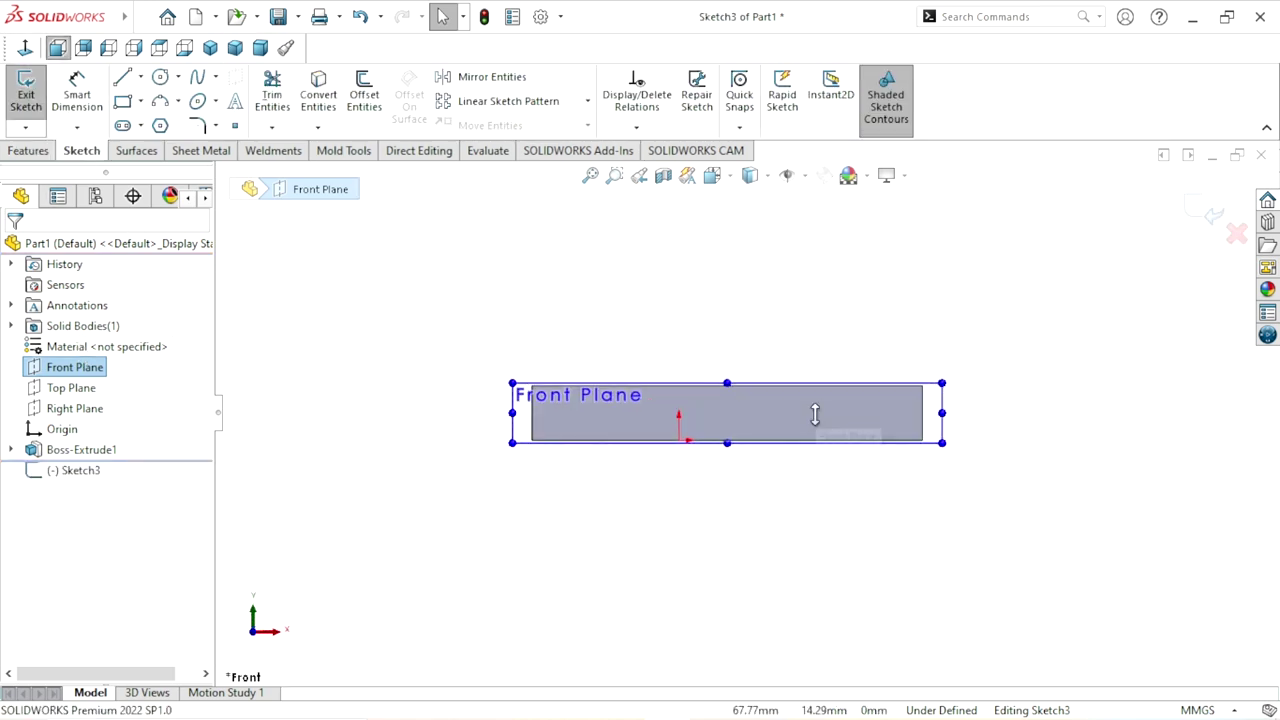
pyautogui.click(748, 450)
pyautogui.scroll(-2, 706, 332)
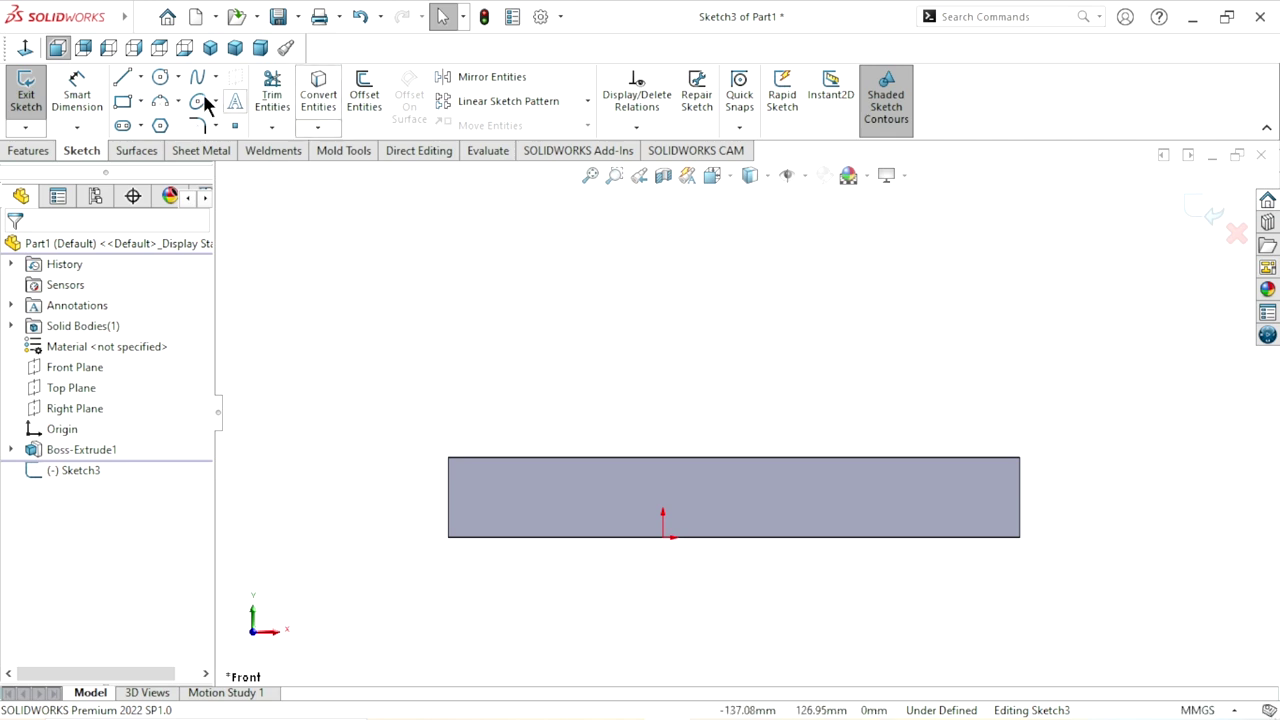
# Draw the vertical wall line from the block and the curved shoulder up to the neck
pyautogui.click(122, 80)
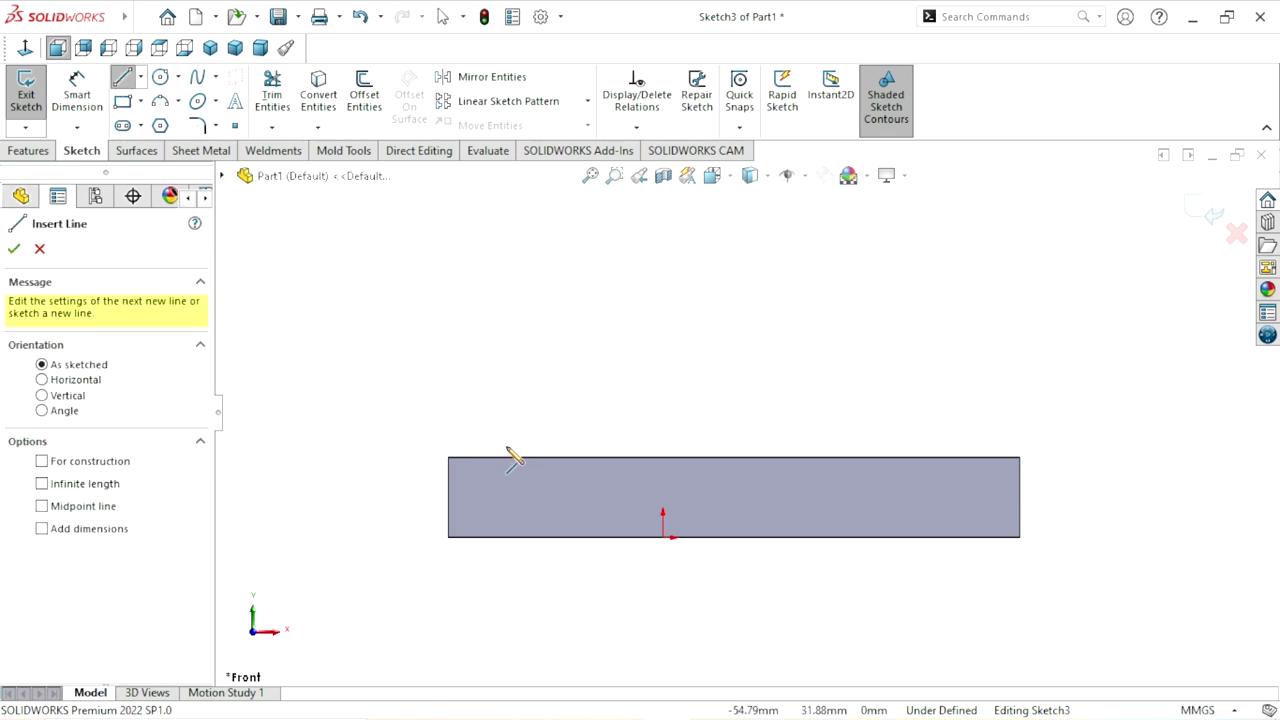
pyautogui.click(479, 458)
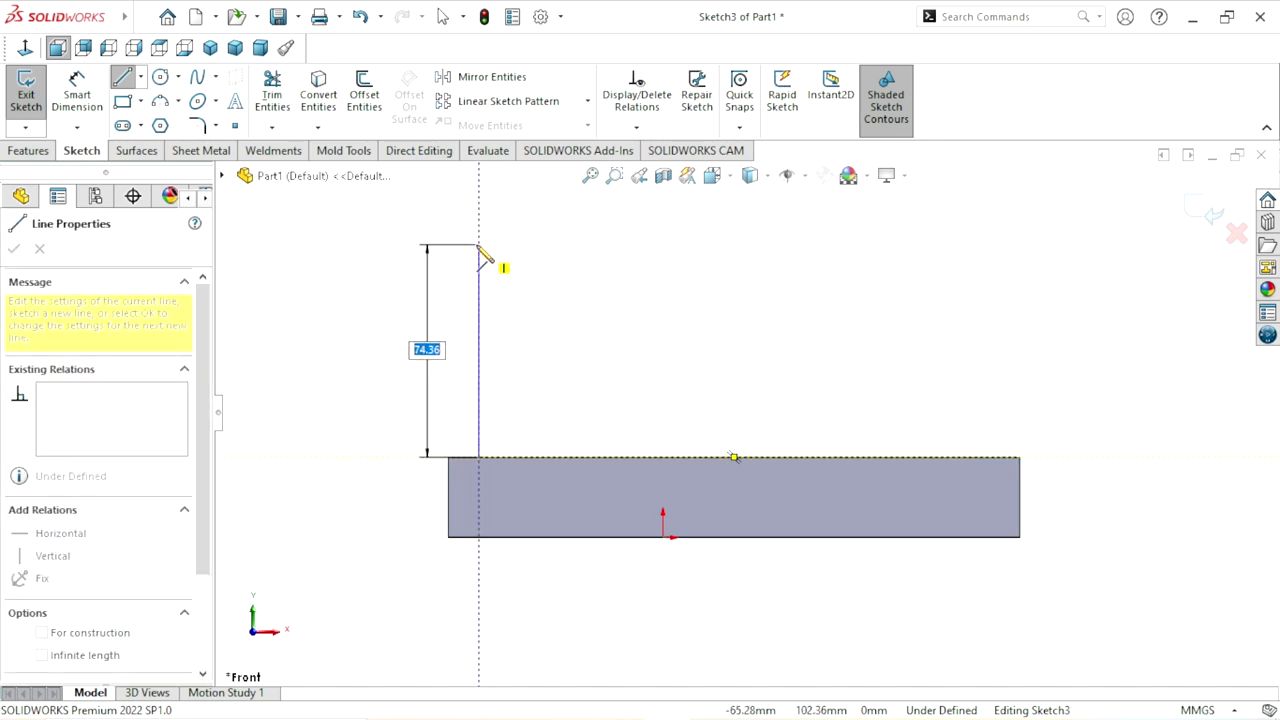
pyautogui.scroll(3, 484, 255)
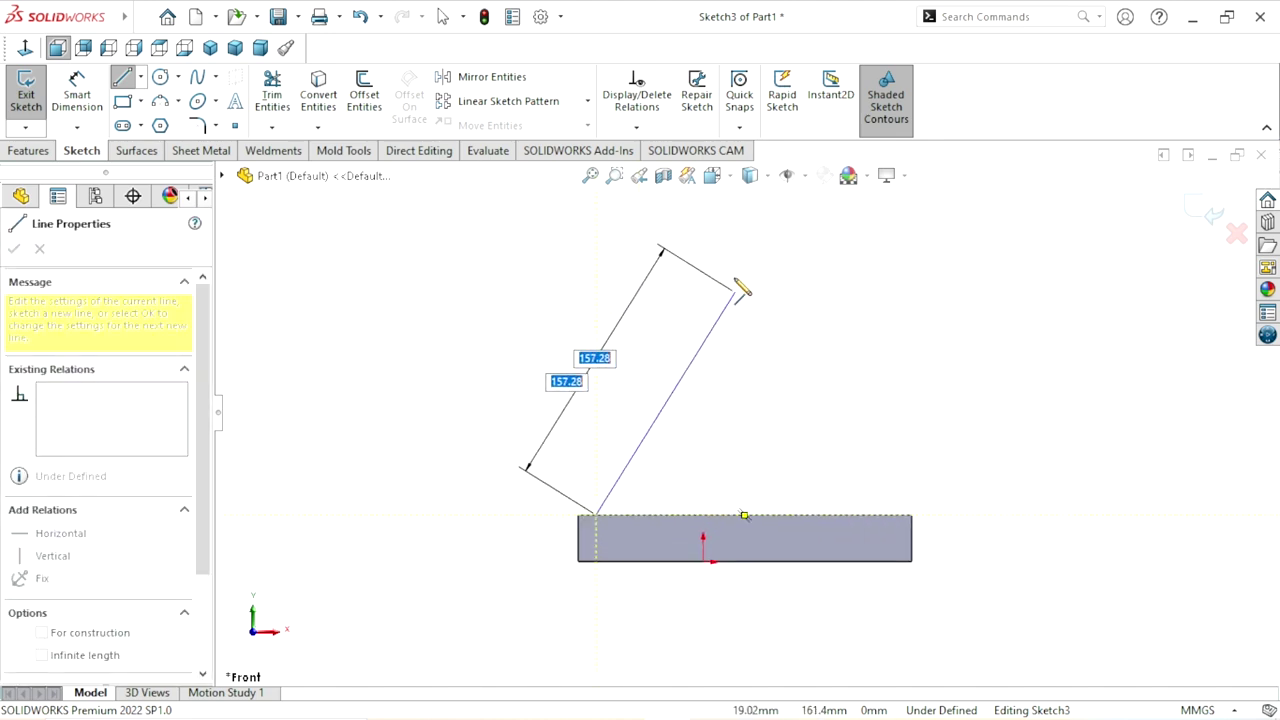
pyautogui.scroll(-2, 735, 285)
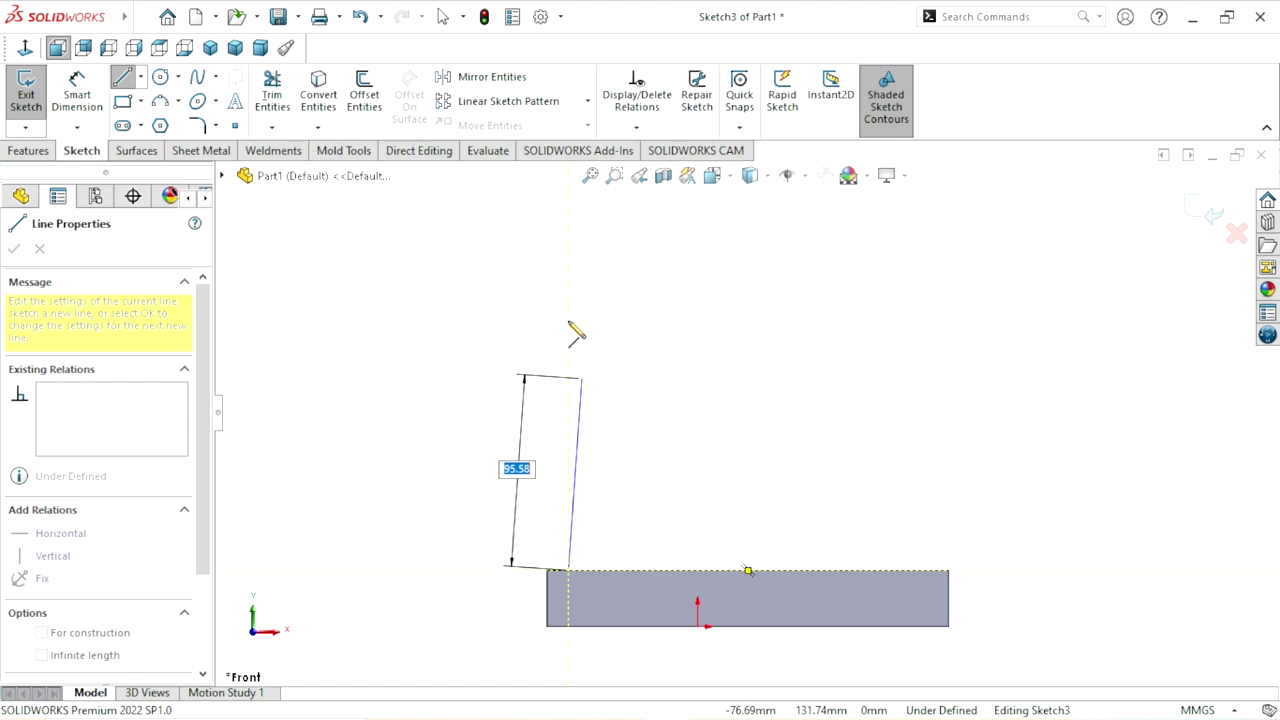
pyautogui.click(569, 302)
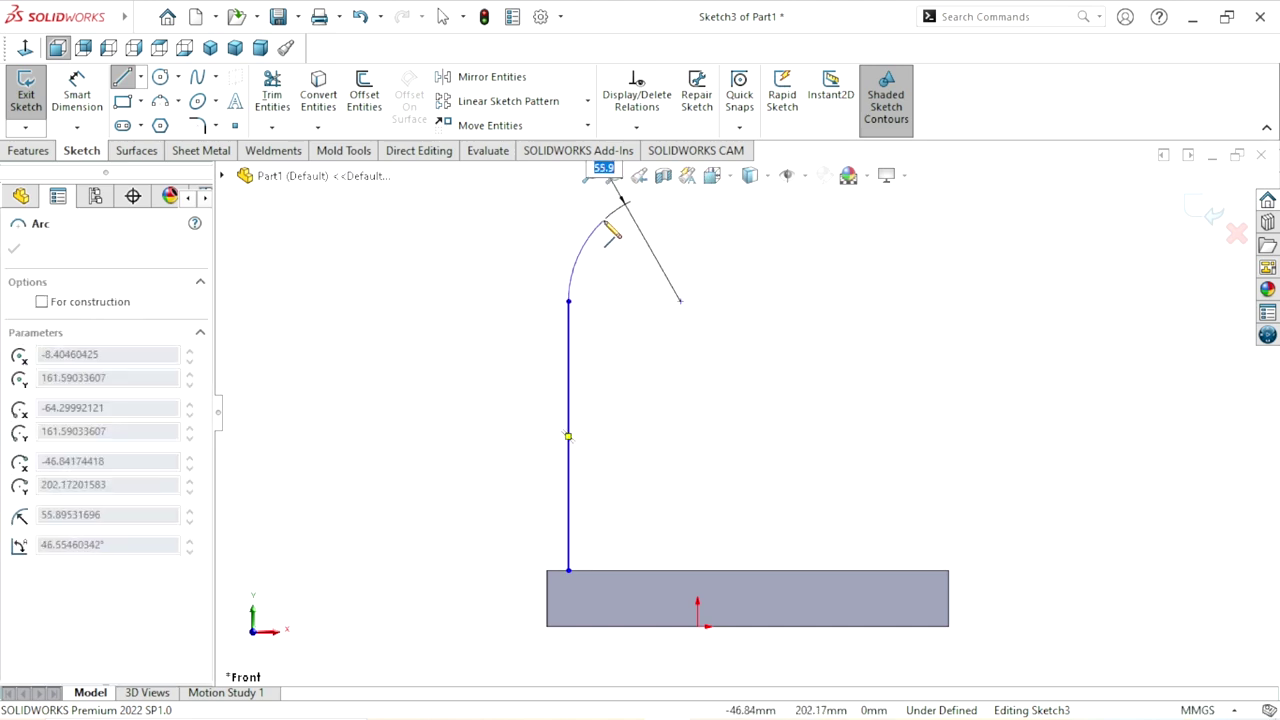
pyautogui.click(604, 220)
pyautogui.scroll(1, 620, 235)
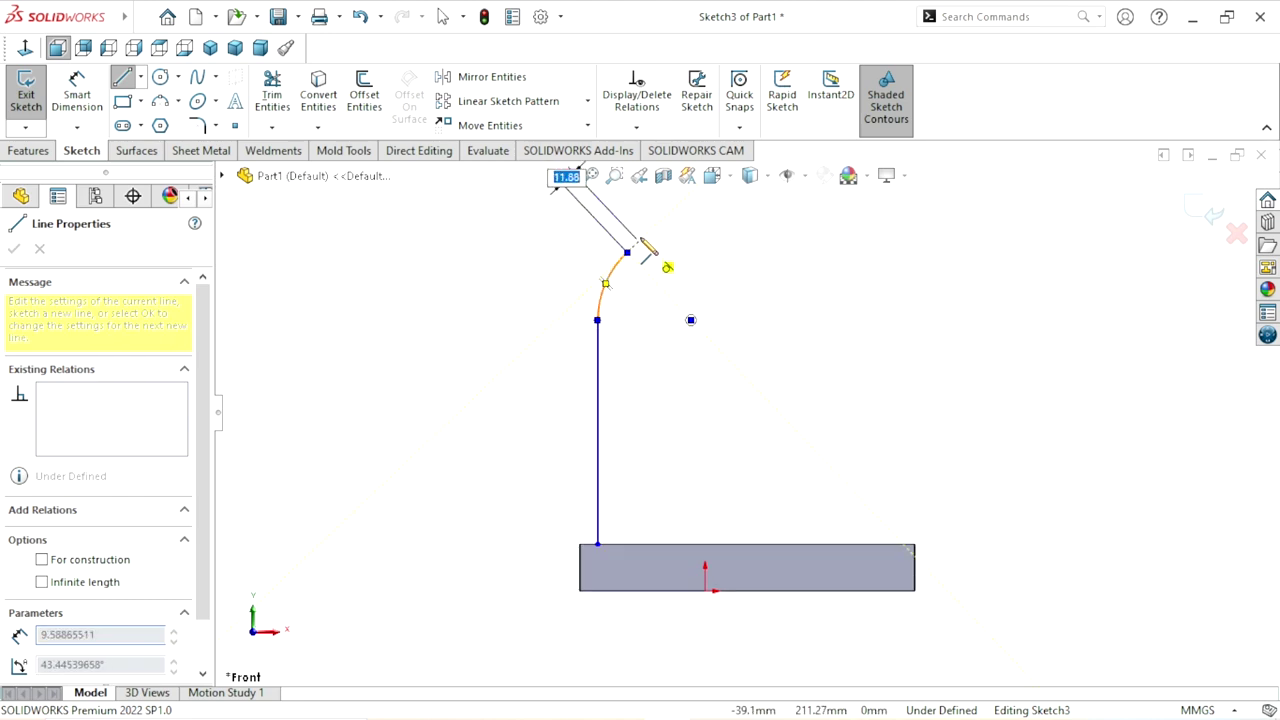
pyautogui.scroll(-1, 646, 248)
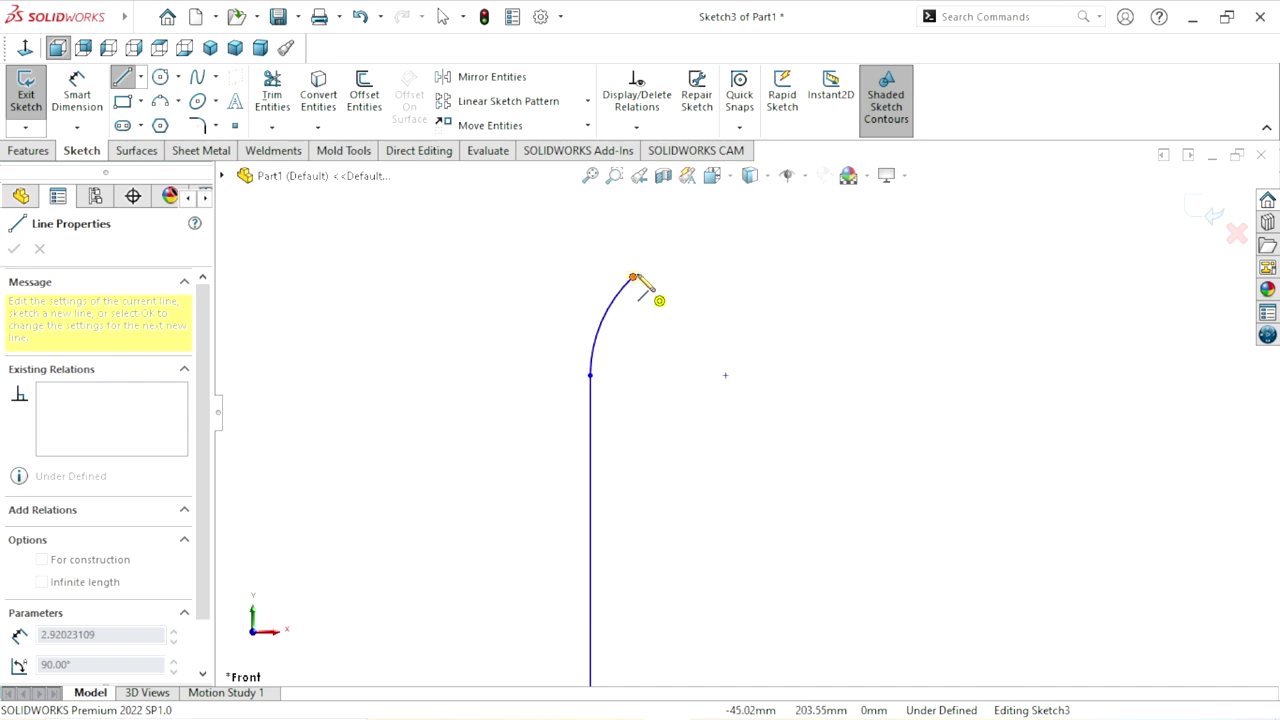
pyautogui.click(641, 258)
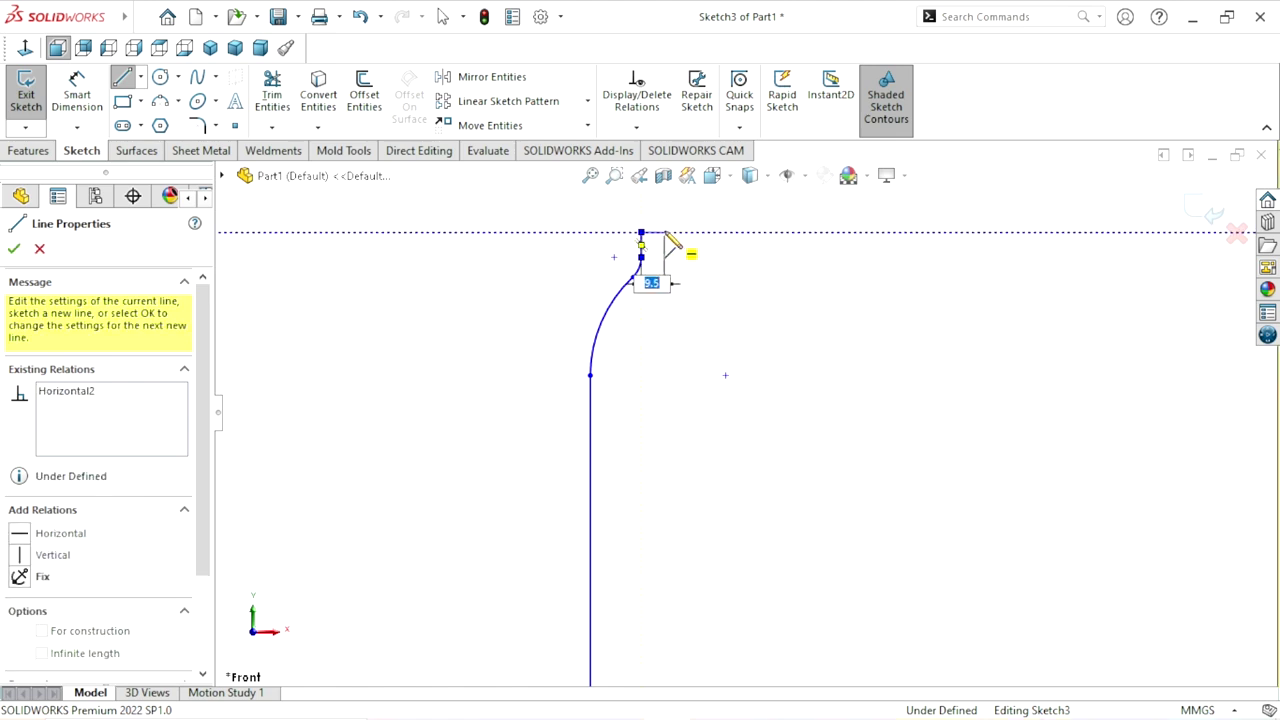
# Close the profile with the inner vertical line down to the block
pyautogui.scroll(3, 688, 470)
pyautogui.scroll(1, 690, 480)
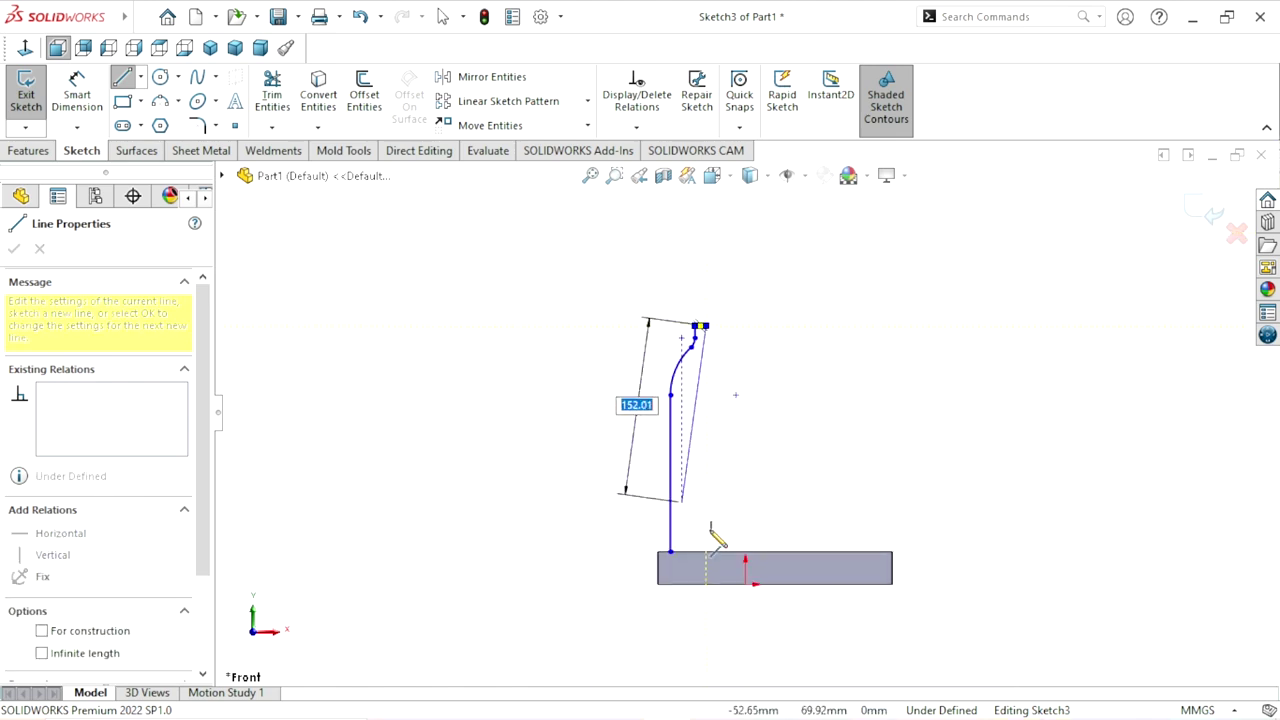
pyautogui.click(706, 552)
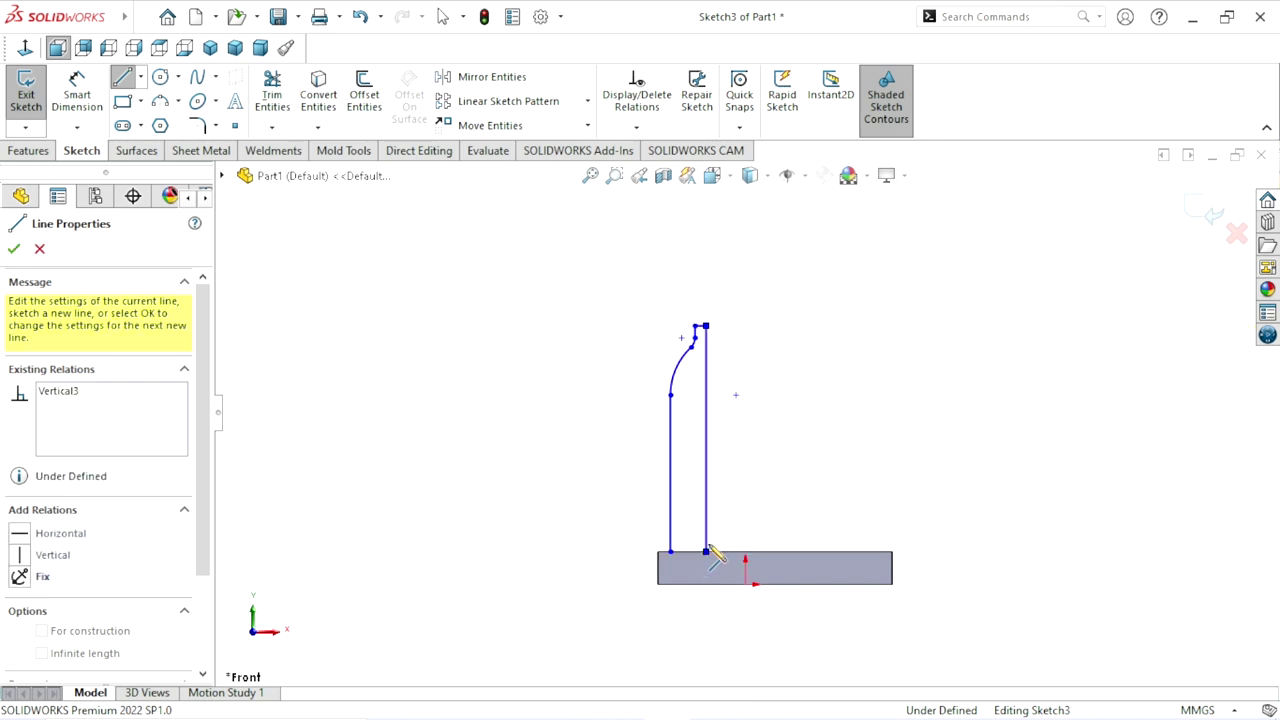
pyautogui.rightClick(826, 432)
pyautogui.click(838, 431)
pyautogui.scroll(1, 800, 490)
pyautogui.scroll(-1, 829, 460)
pyautogui.scroll(-2, 701, 445)
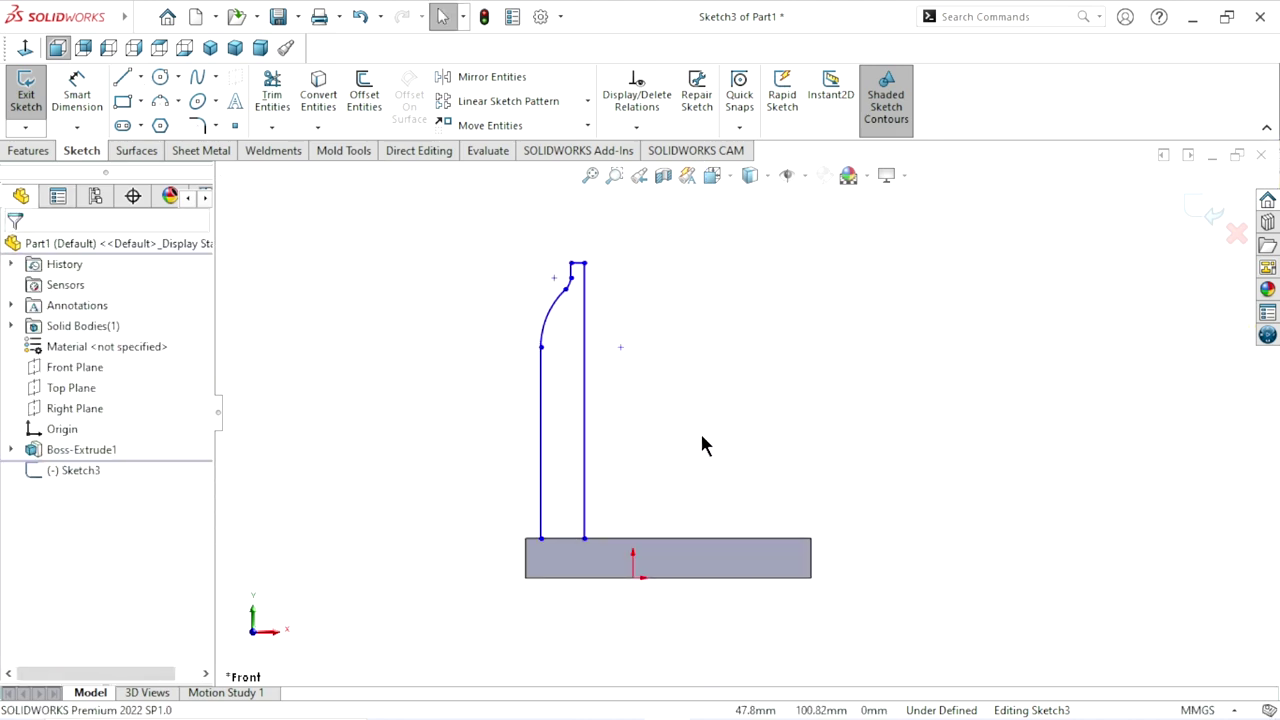
pyautogui.click(86, 106)
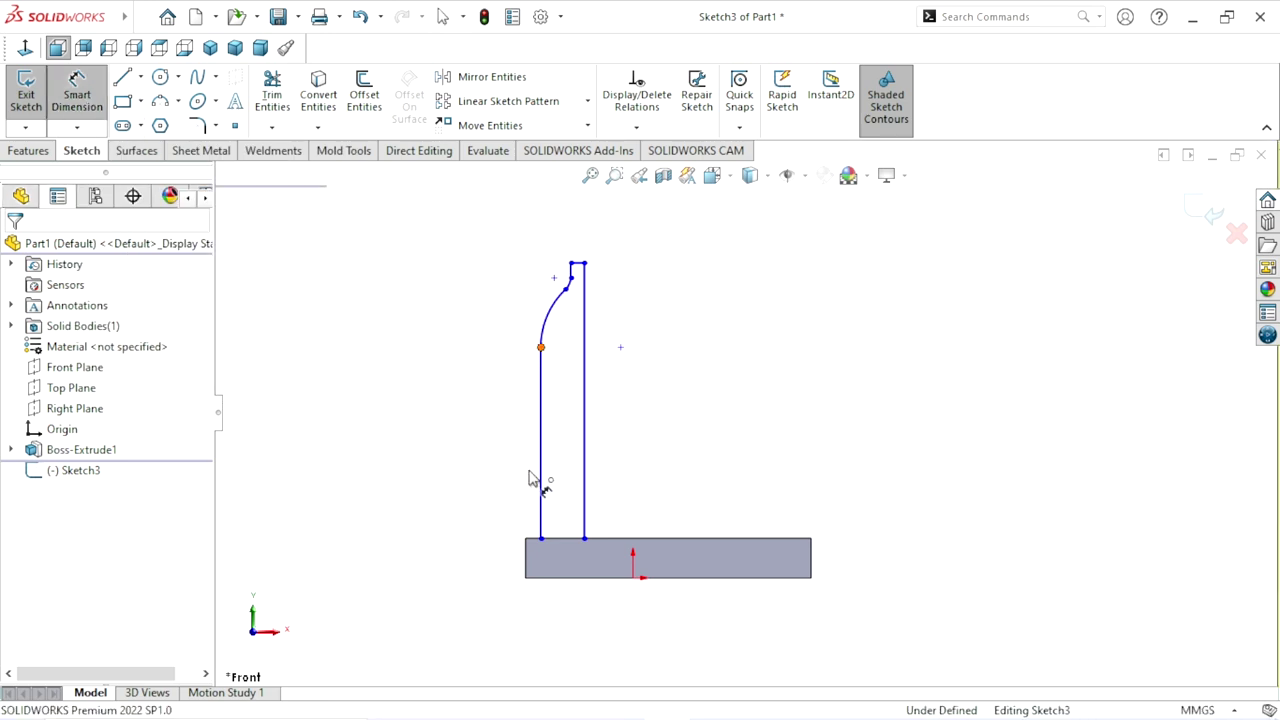
# Dimension the straight wall line to 145 mm tall
pyautogui.click(541, 348)
pyautogui.click(541, 538)
pyautogui.click(463, 458)
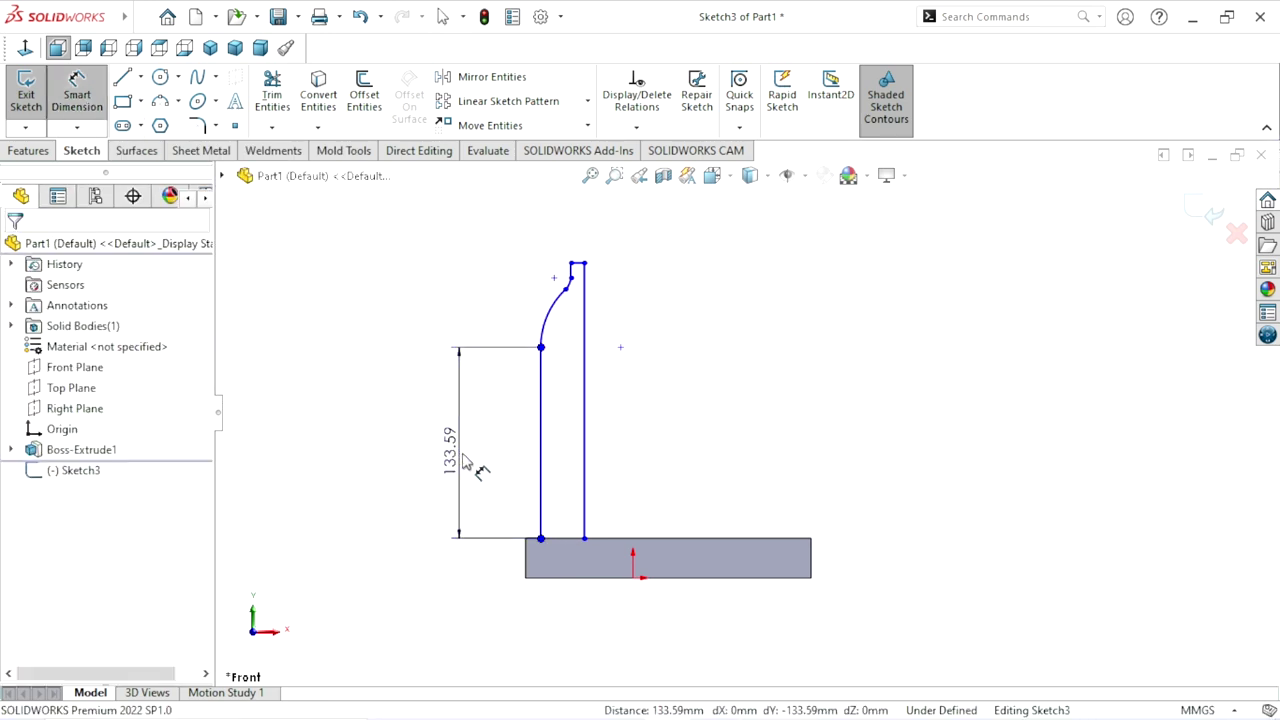
pyautogui.write('145')
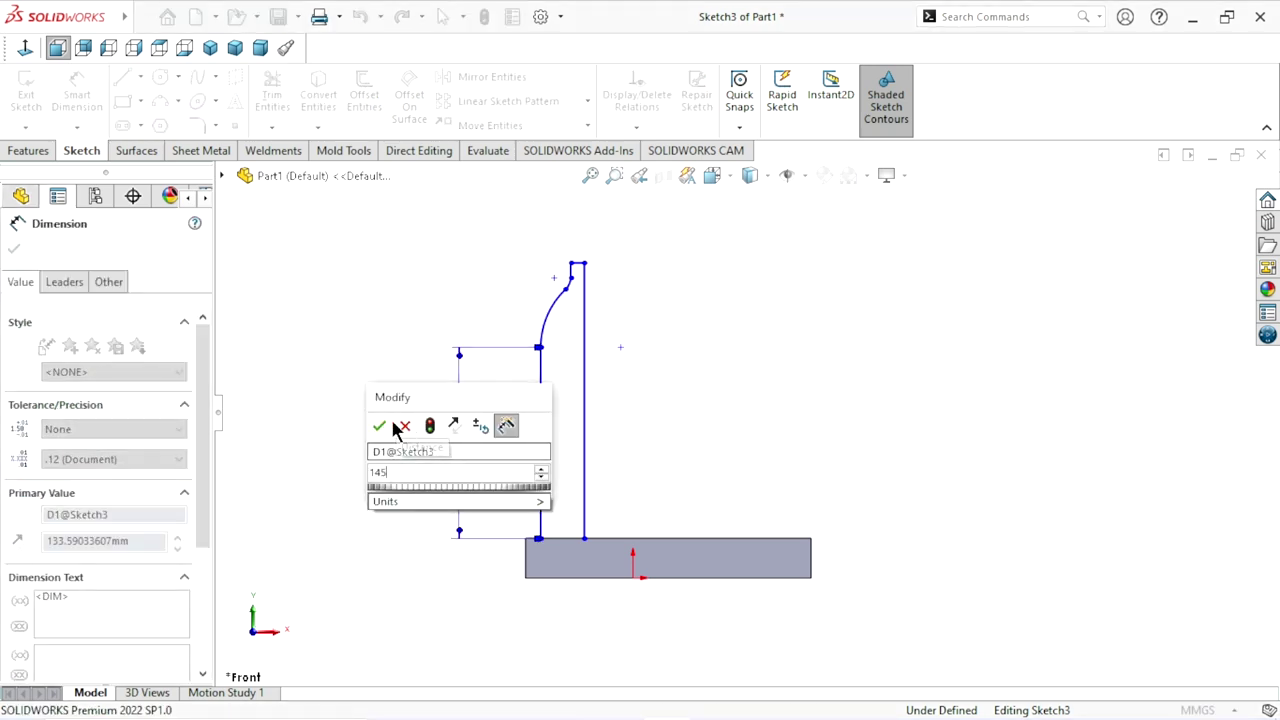
pyautogui.click(380, 428)
pyautogui.scroll(1, 675, 438)
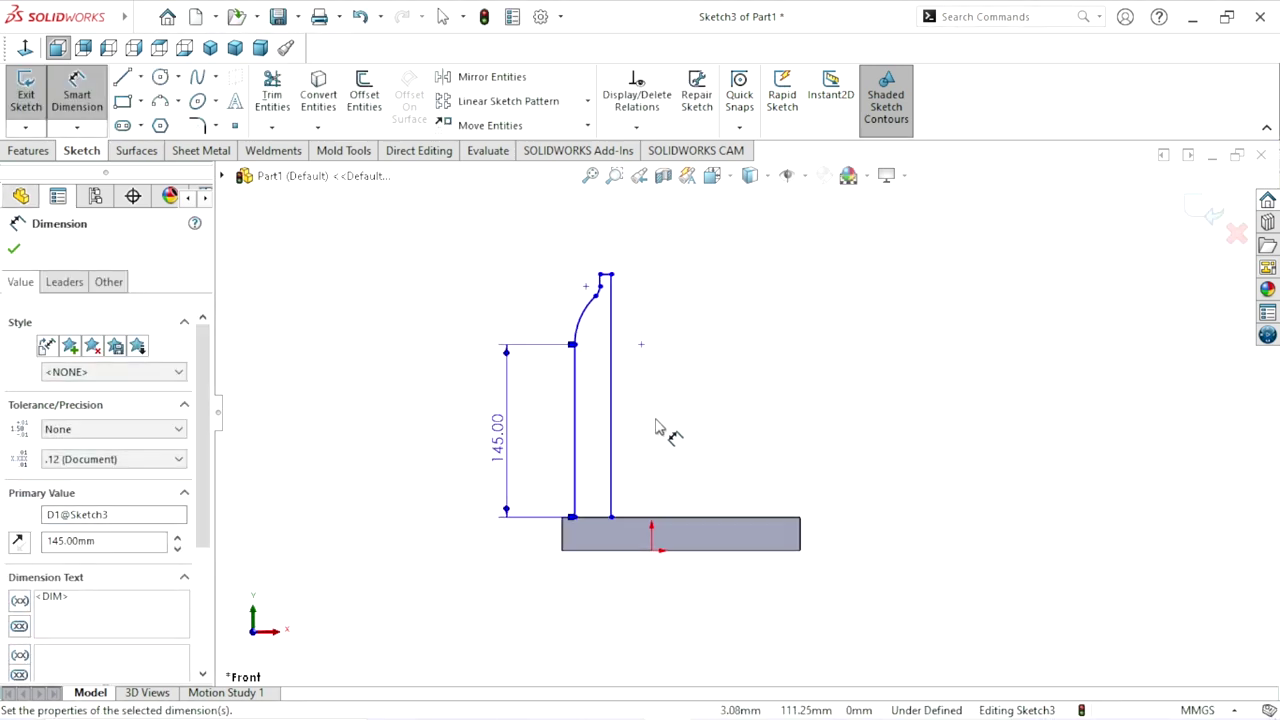
pyautogui.scroll(-3, 660, 428)
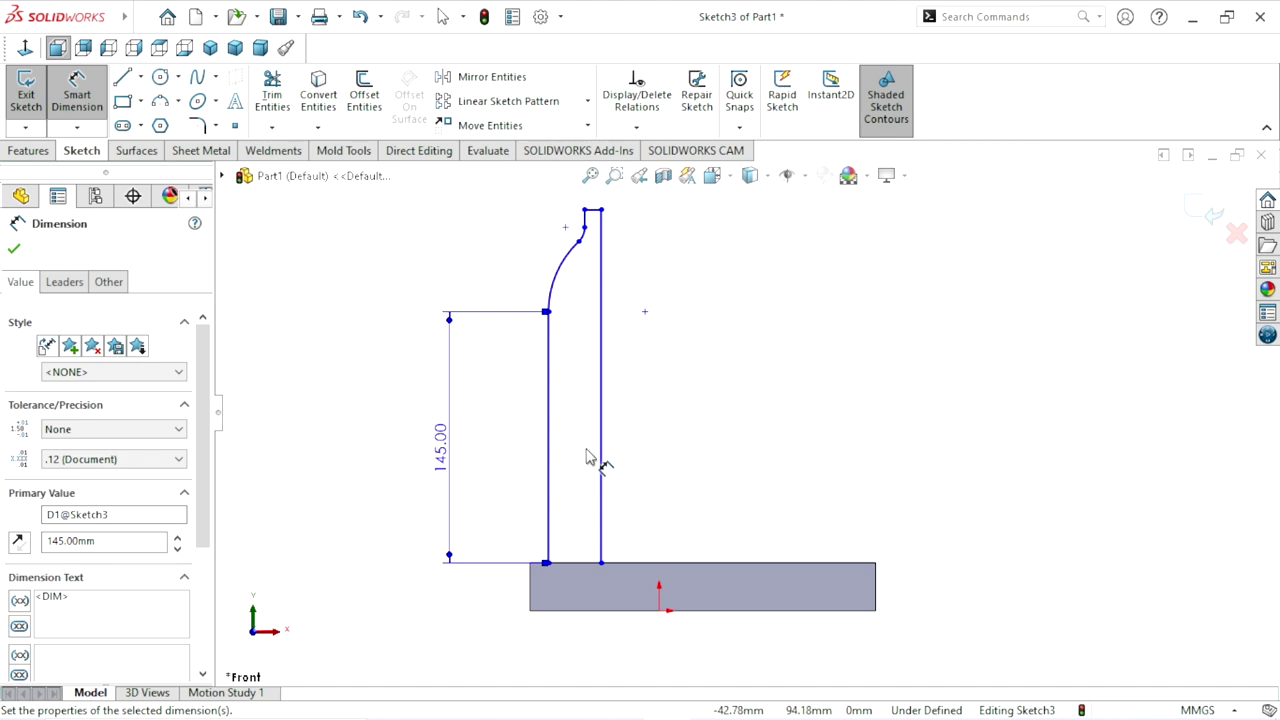
# Dimension the profile's overall height to 200 mm
pyautogui.click(602, 211)
pyautogui.click(601, 565)
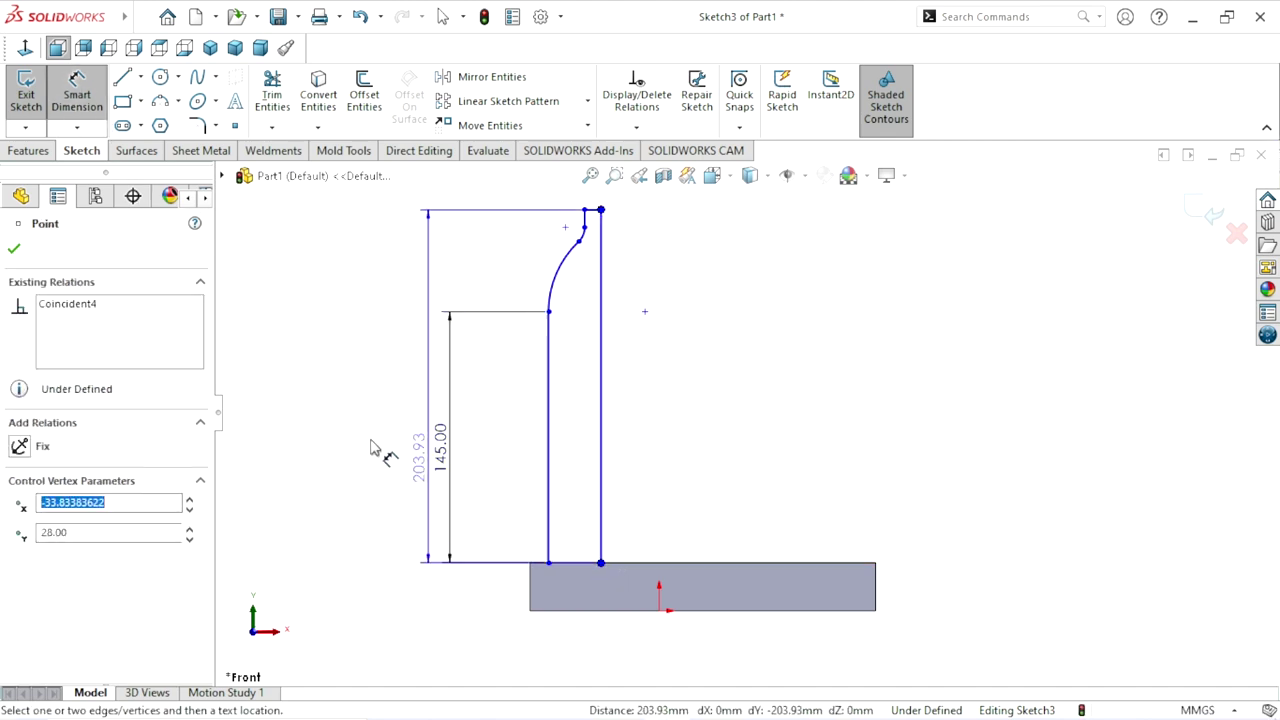
pyautogui.click(360, 418)
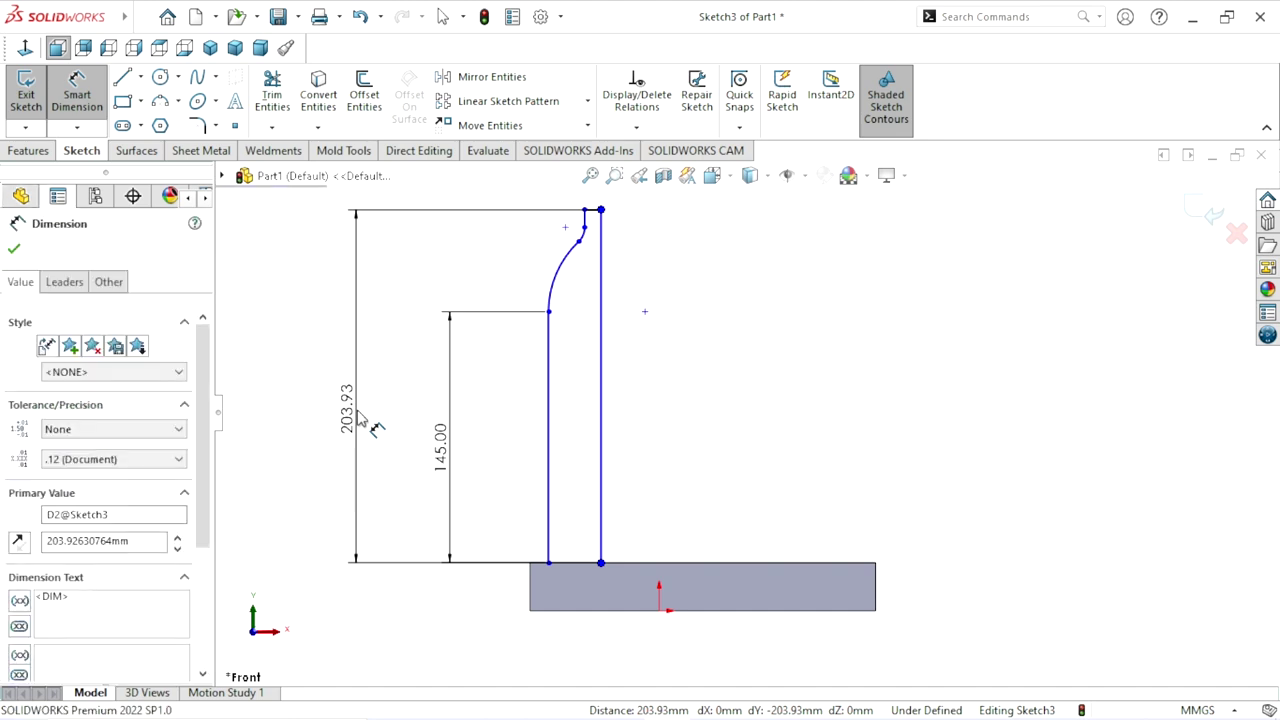
pyautogui.write('200')
pyautogui.click(276, 383)
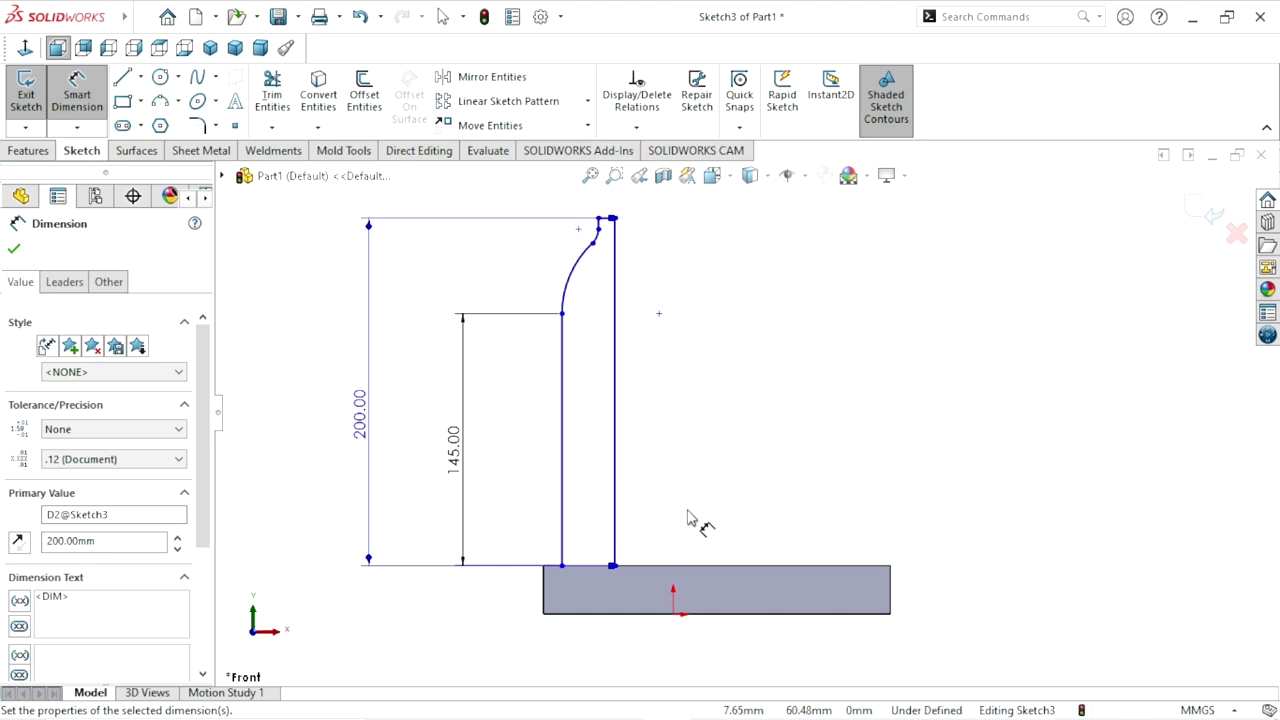
# Draw a vertical centerline from the origin up past the top of the bottle profile
pyautogui.click(142, 80)
pyautogui.click(150, 121)
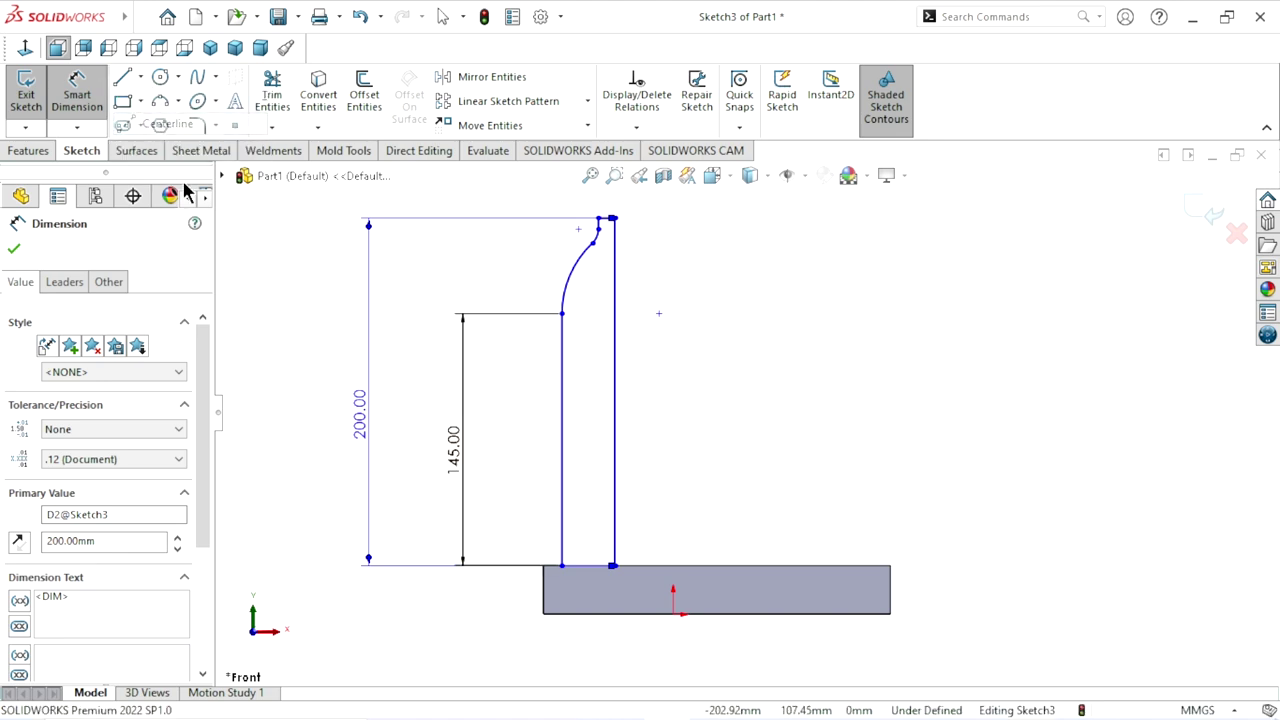
pyautogui.click(673, 614)
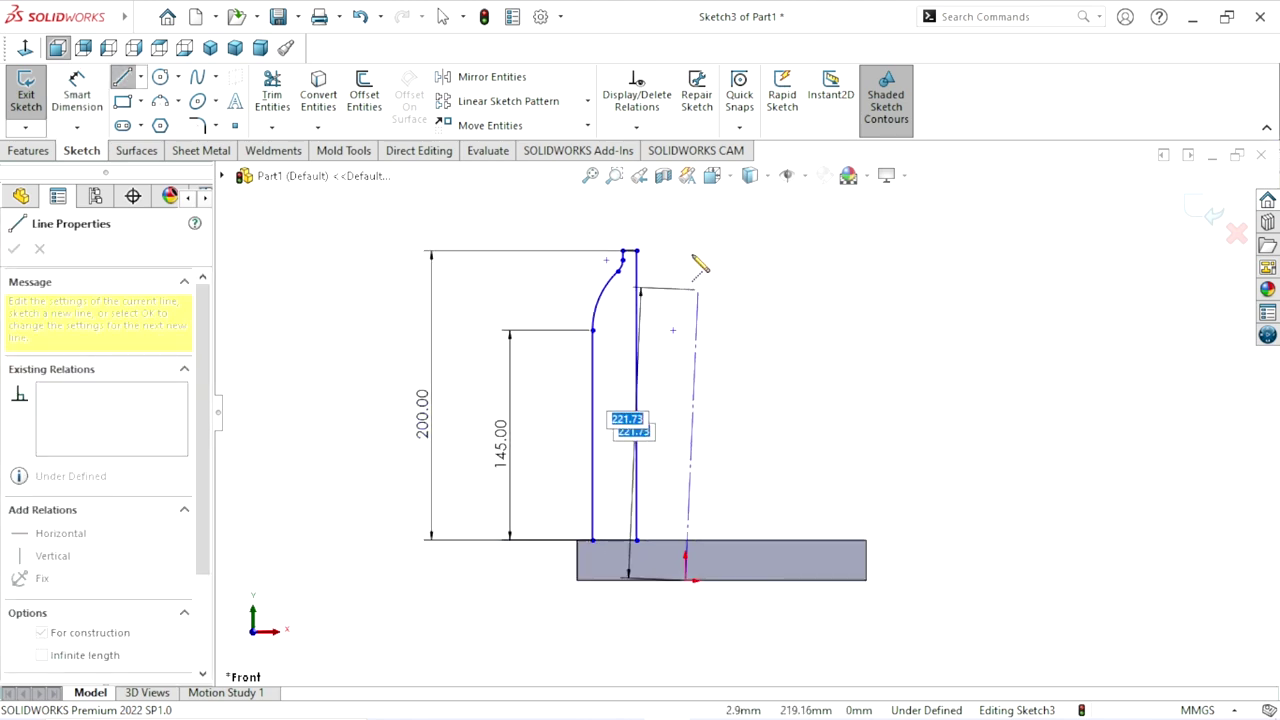
pyautogui.click(686, 198)
pyautogui.rightClick(790, 305)
pyautogui.click(820, 316)
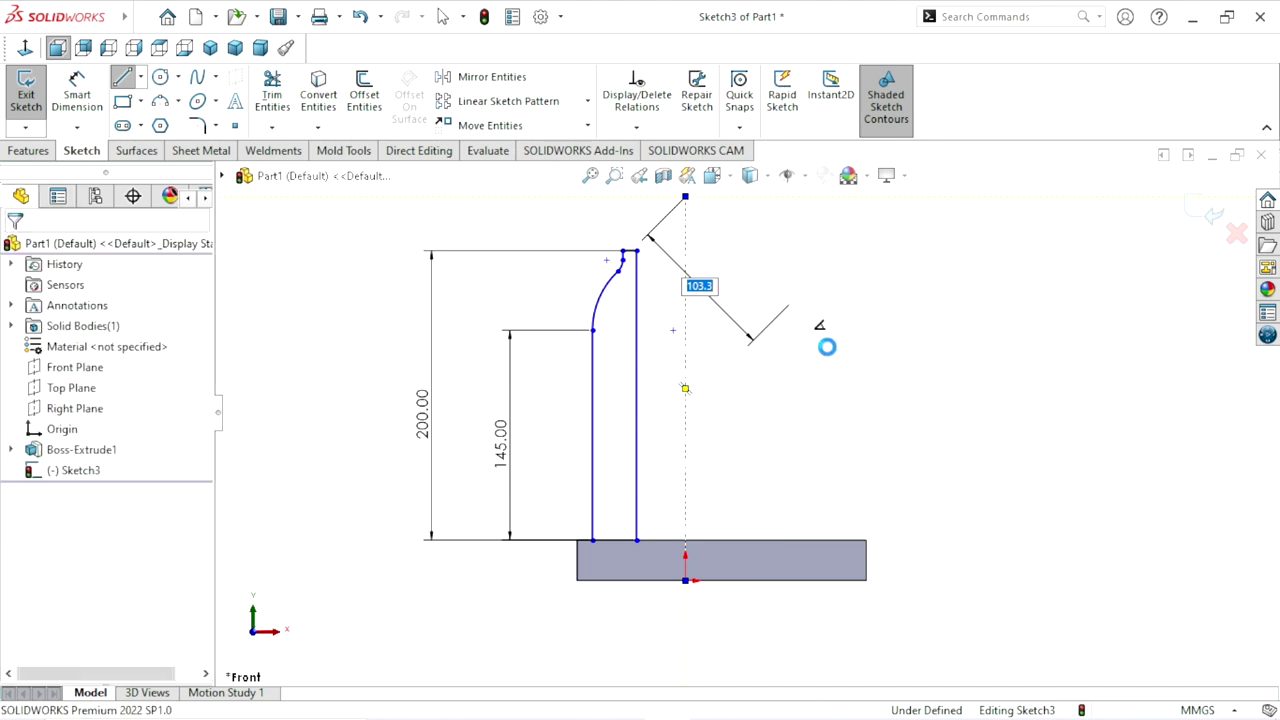
pyautogui.scroll(1, 731, 414)
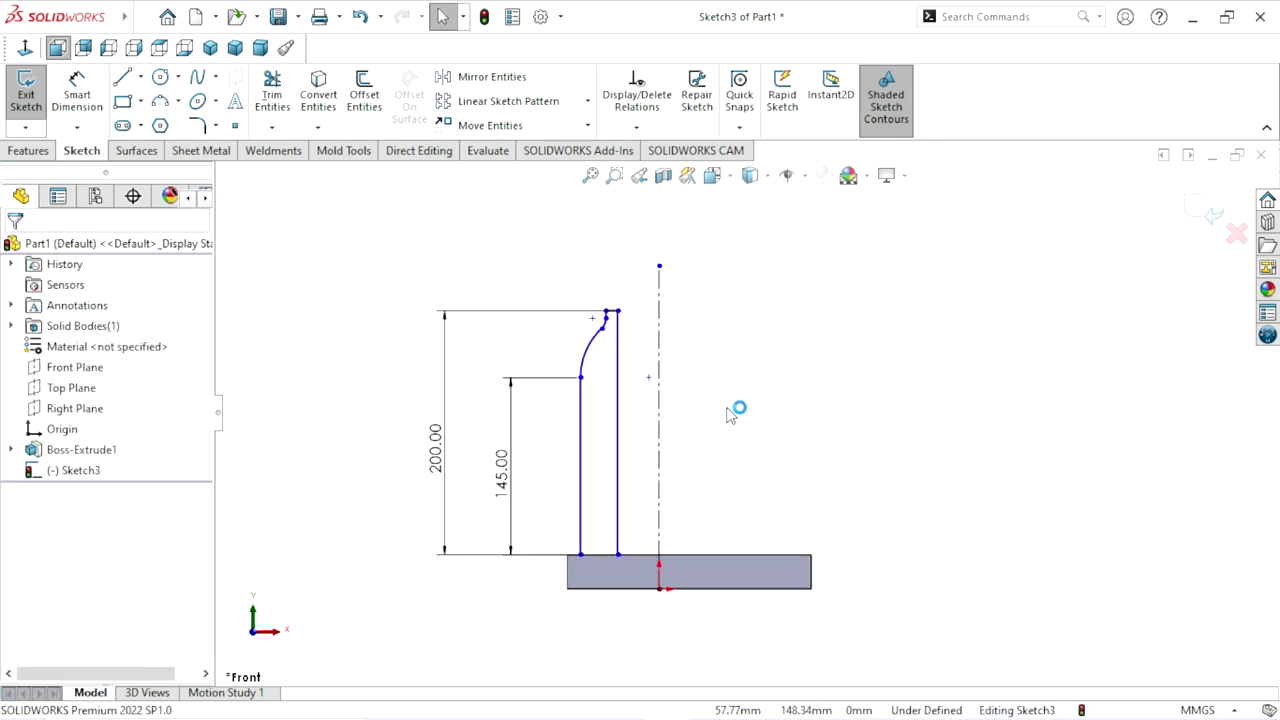
pyautogui.scroll(-1, 786, 484)
pyautogui.click(77, 95)
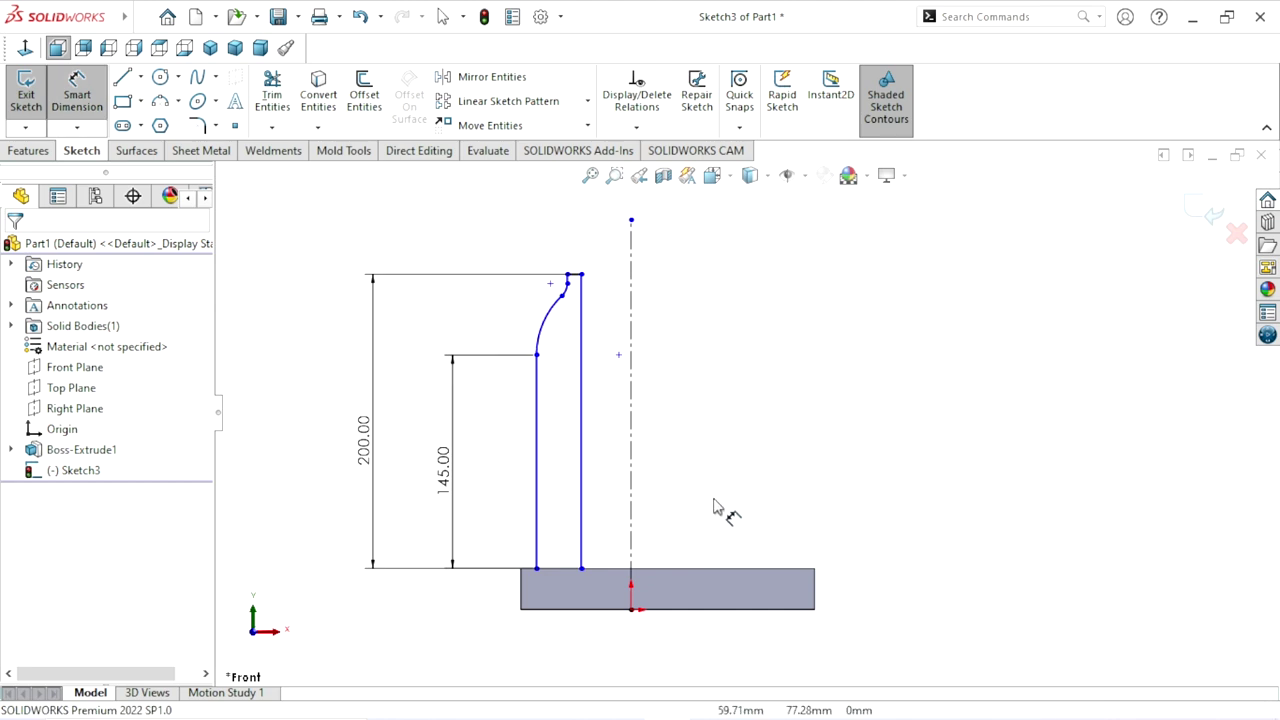
# Dimension the left wall line to the centerline as a 140 mm diameter
pyautogui.click(539, 475)
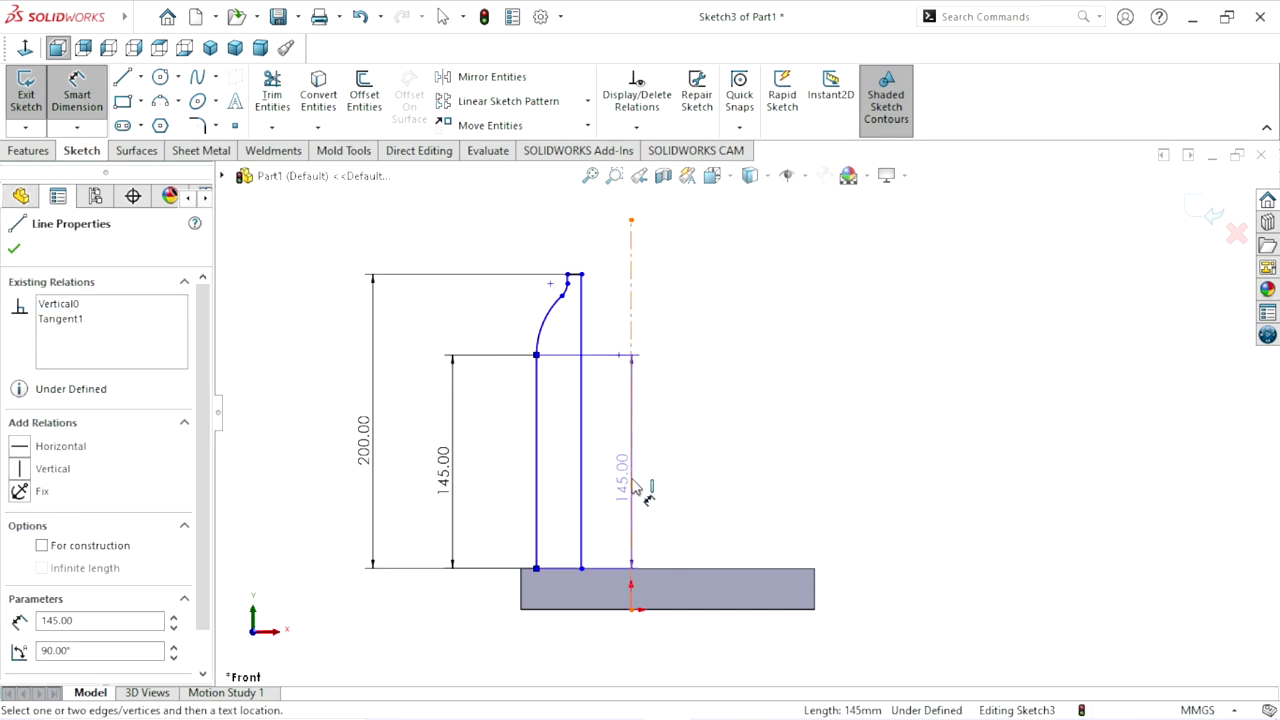
pyautogui.click(631, 487)
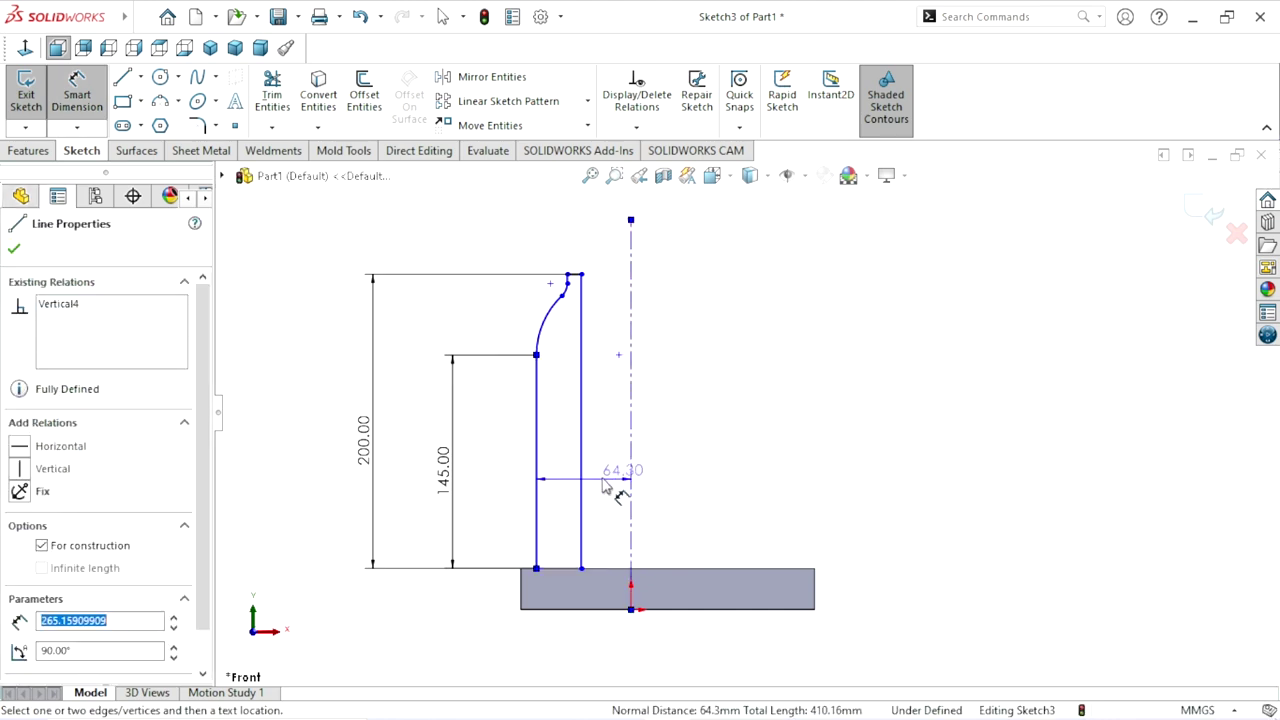
pyautogui.click(688, 498)
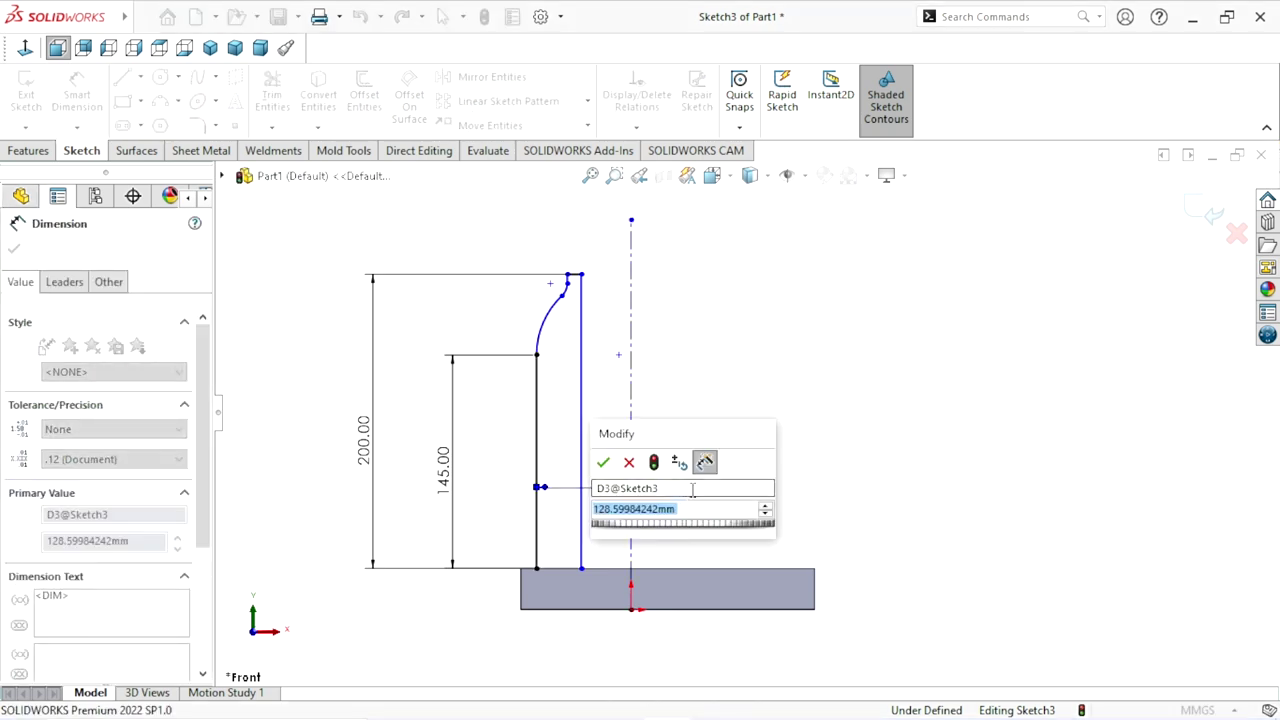
pyautogui.write('140')
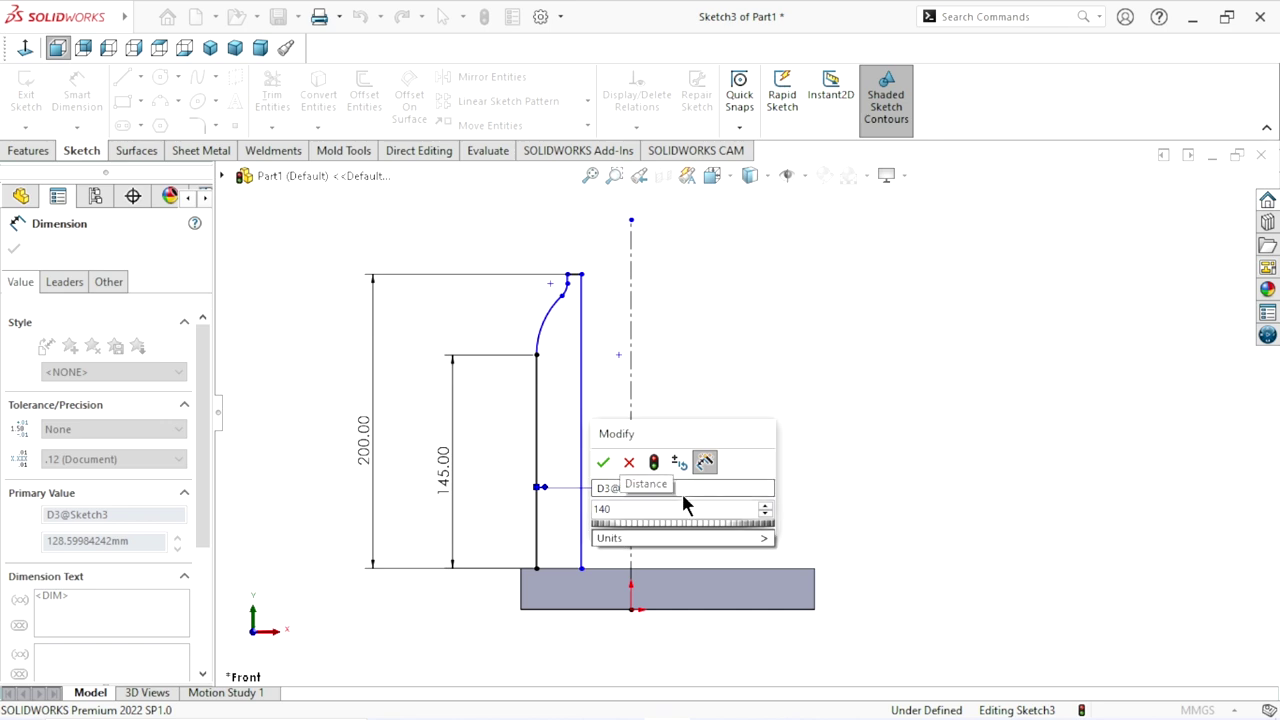
pyautogui.click(604, 461)
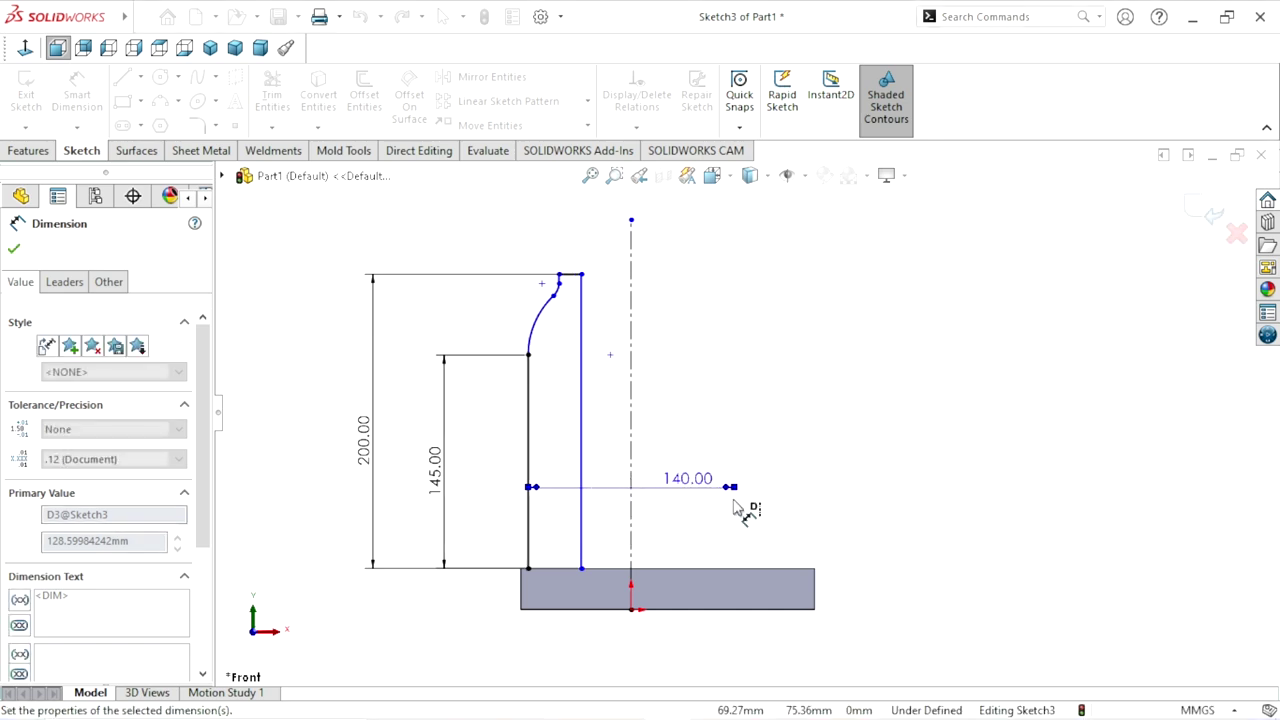
pyautogui.scroll(1, 775, 527)
pyautogui.scroll(-1, 774, 514)
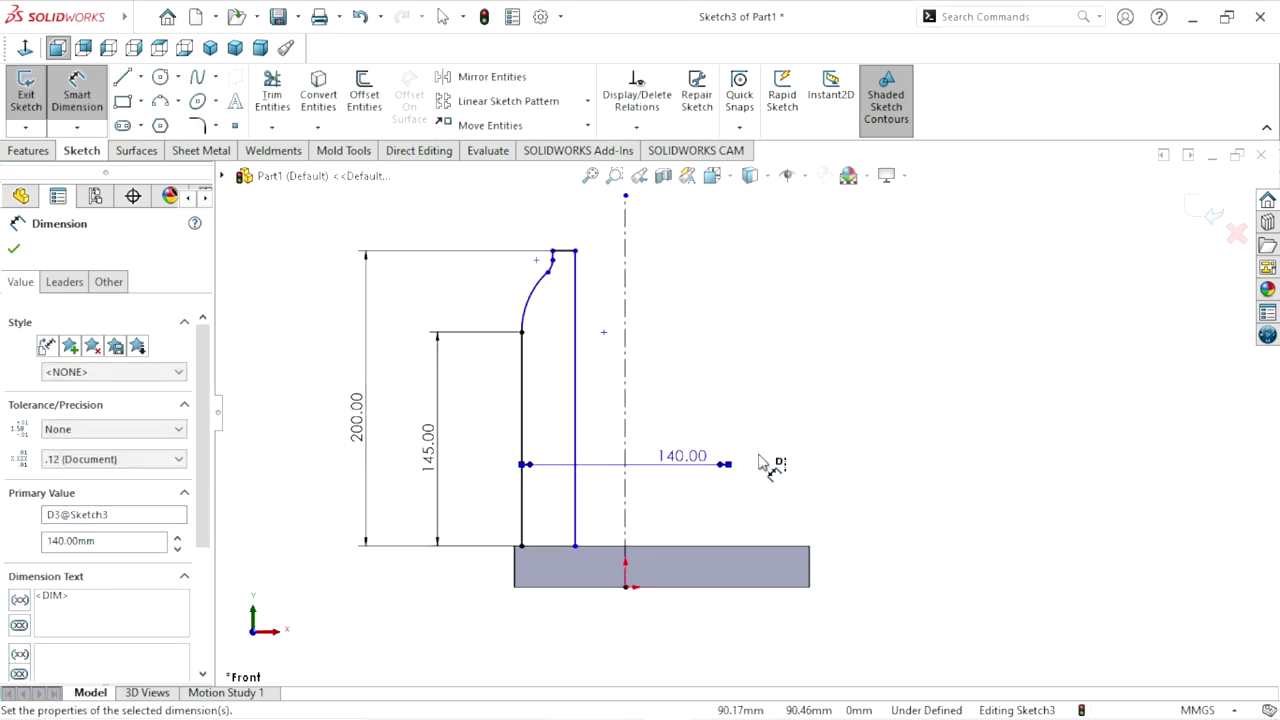
pyautogui.scroll(-1, 762, 464)
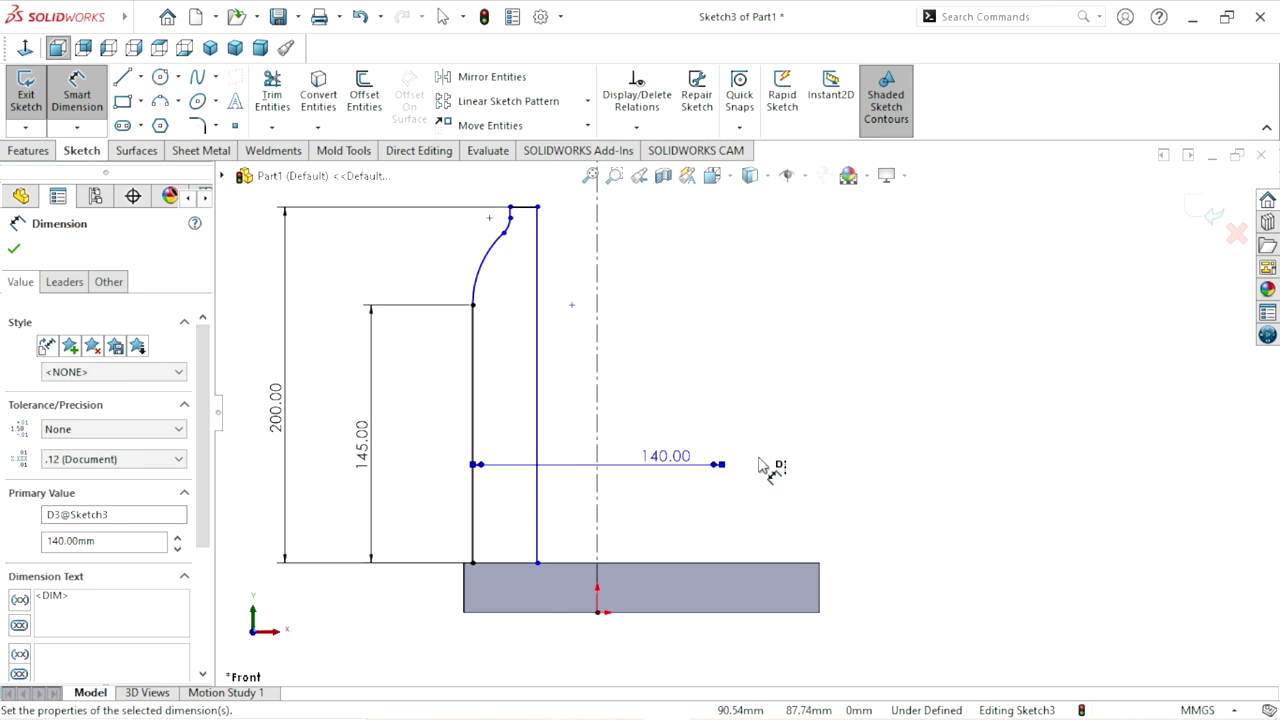
pyautogui.scroll(1, 745, 505)
pyautogui.scroll(-1, 705, 500)
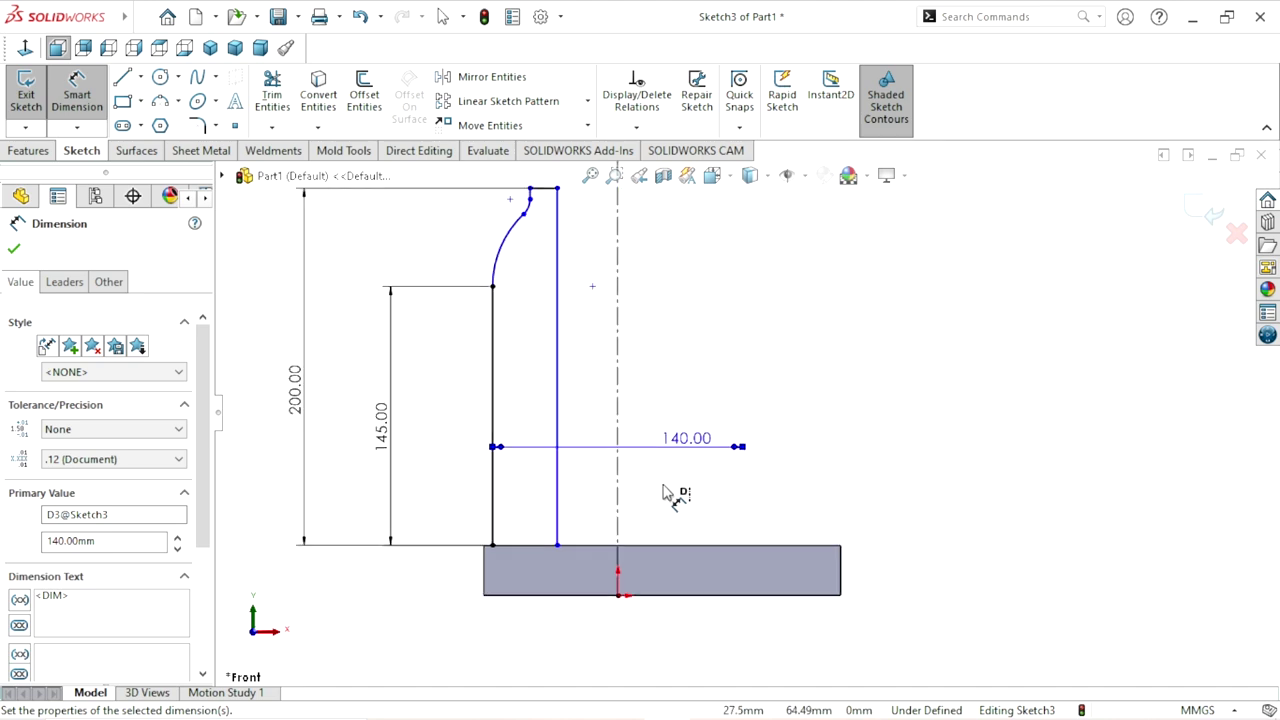
# Set the wall width between the two vertical lines to 34.72 mm
pyautogui.click(492, 397)
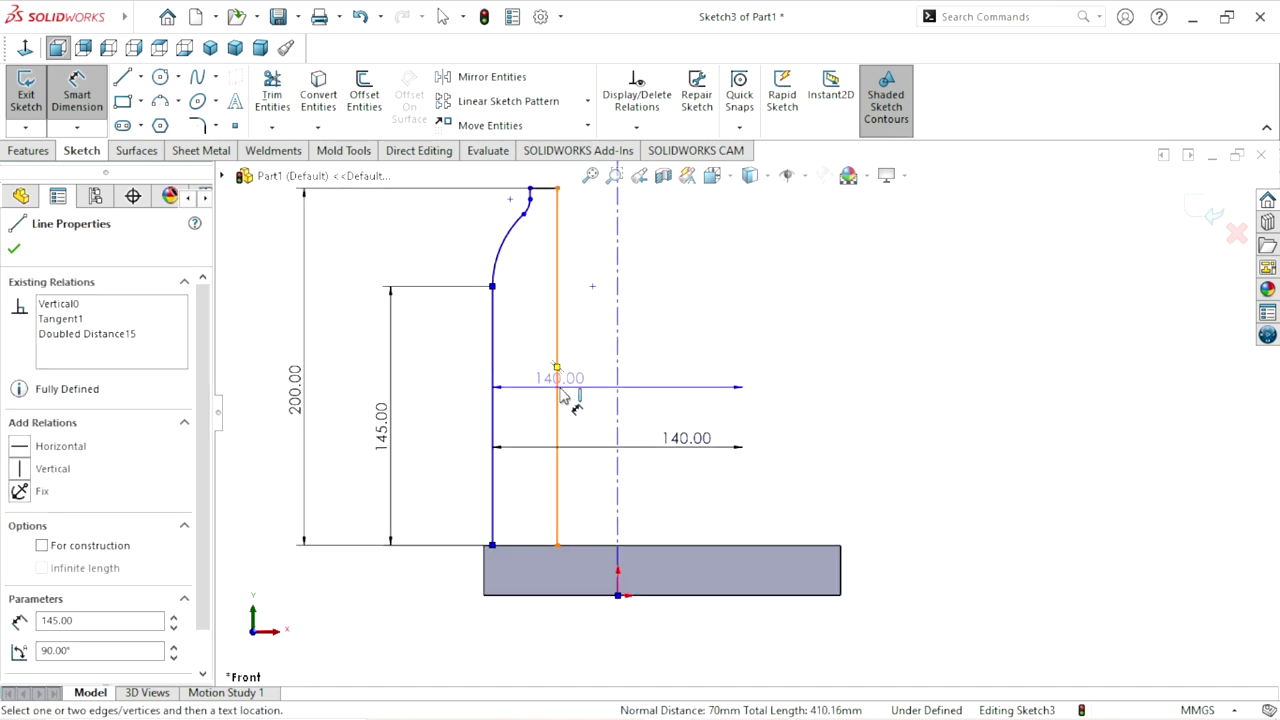
pyautogui.click(558, 393)
pyautogui.click(521, 418)
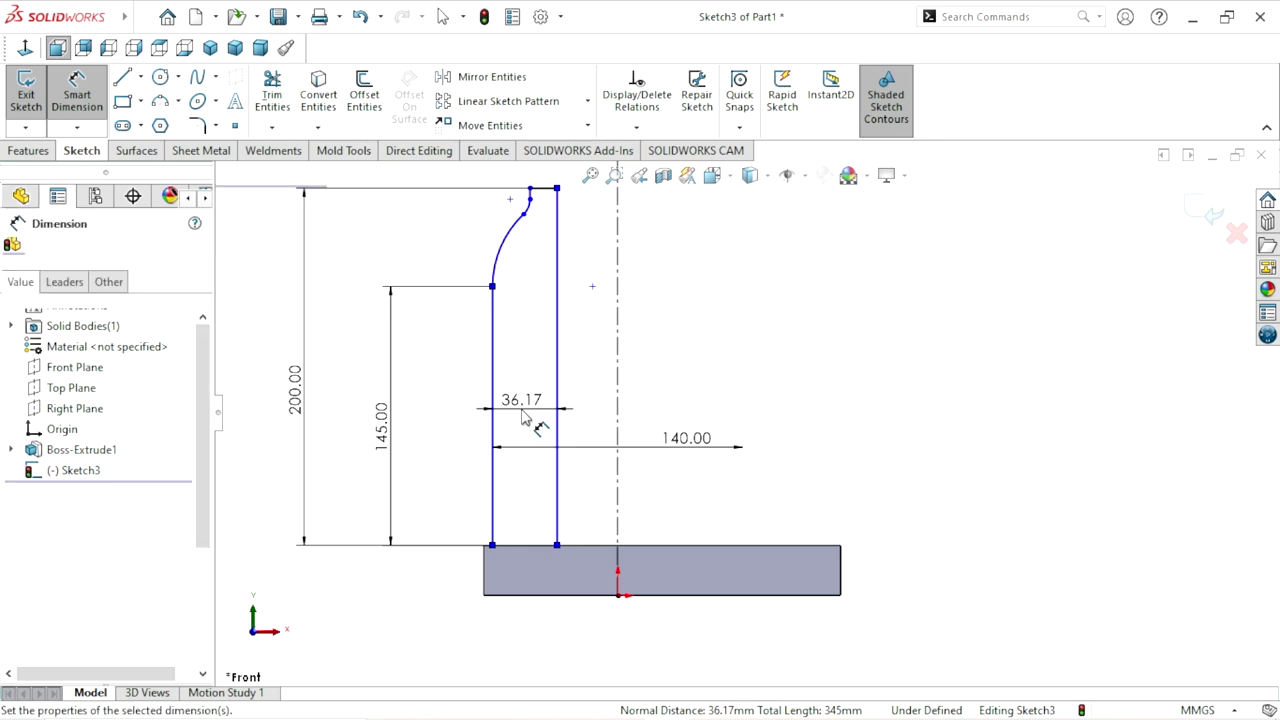
pyautogui.write('34.72')
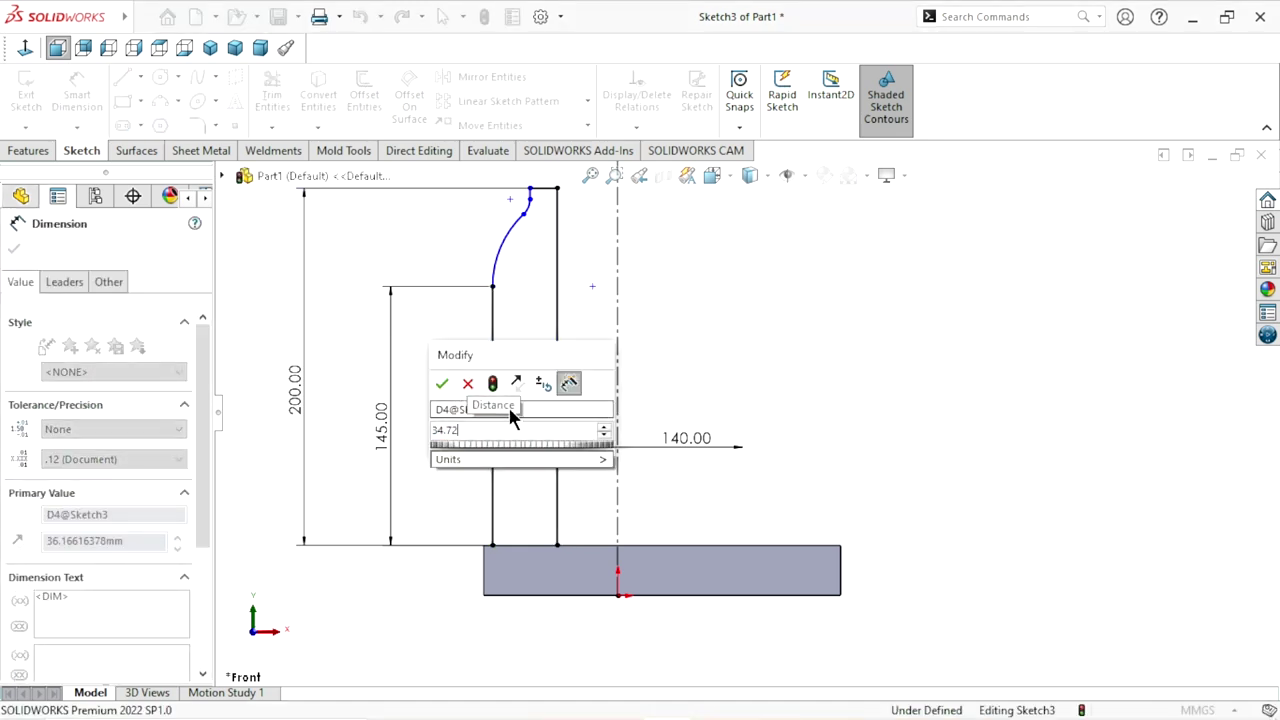
pyautogui.click(441, 384)
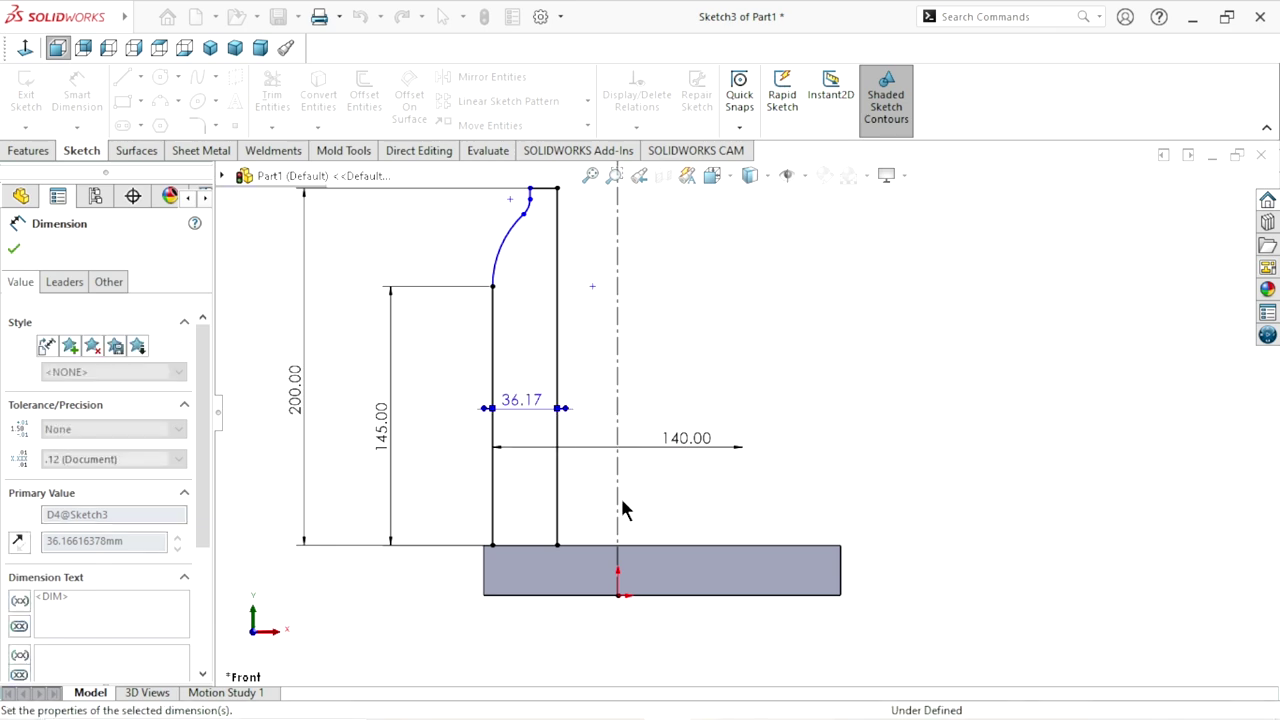
pyautogui.press('f')
pyautogui.scroll(-2, 645, 305)
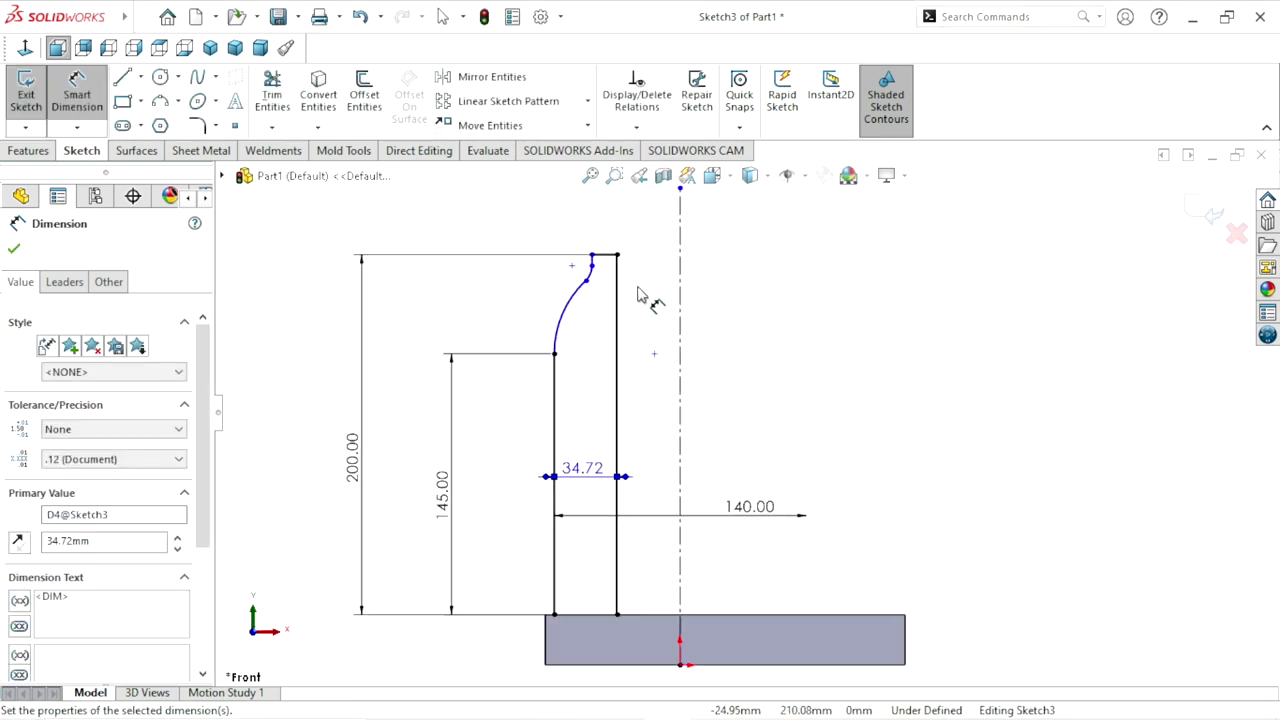
# Dimension the neck lip with a 5 mm top width and 8 mm height
pyautogui.scroll(-3, 618, 253)
pyautogui.click(620, 311)
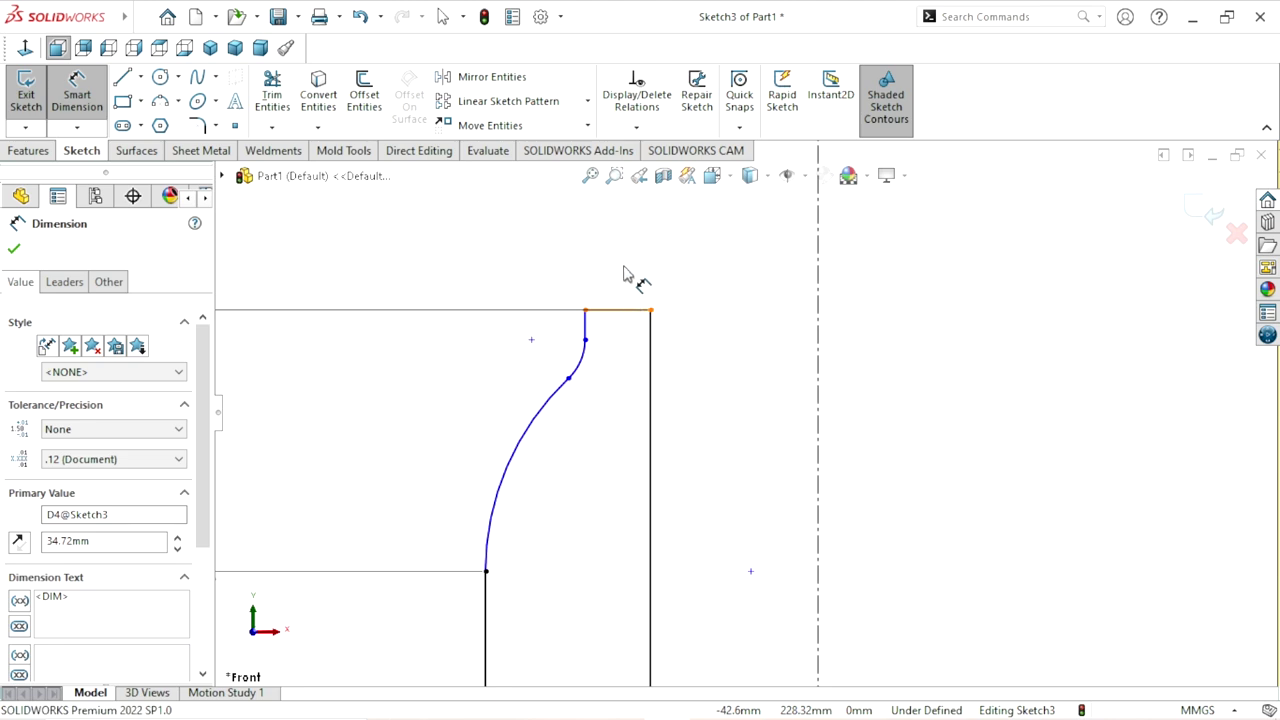
pyautogui.click(703, 255)
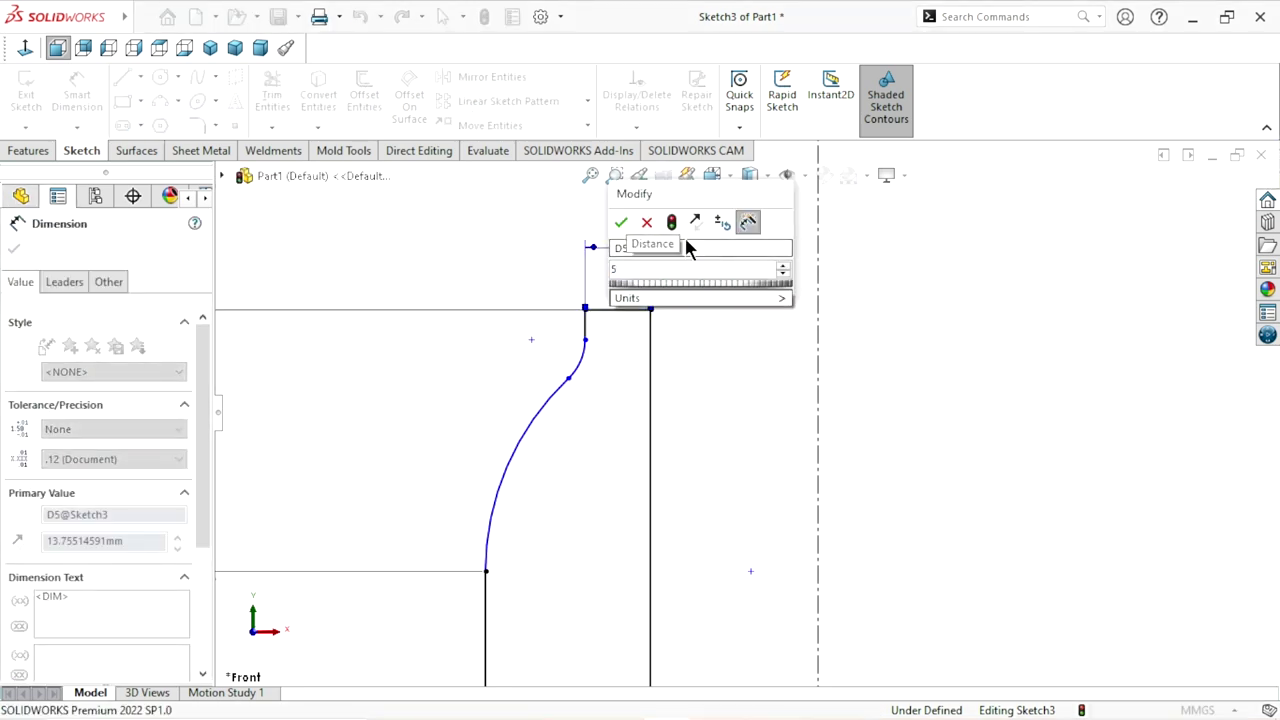
pyautogui.click(621, 222)
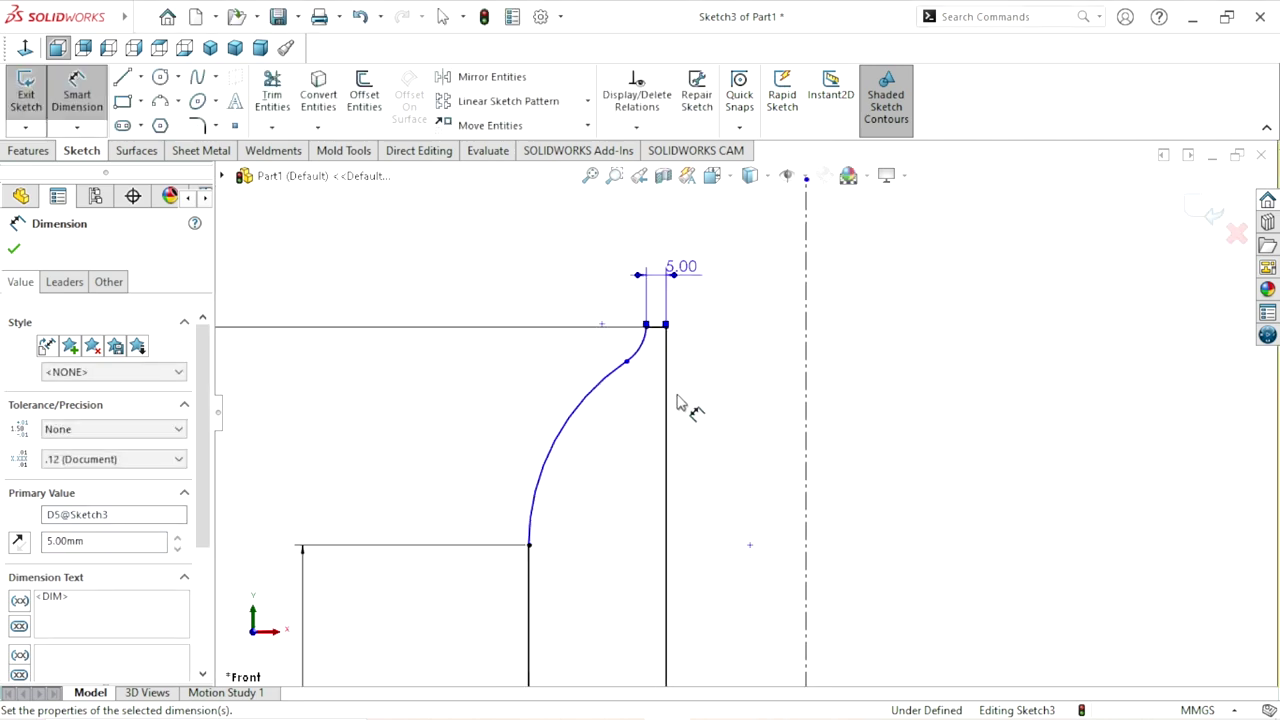
pyautogui.scroll(-2, 650, 315)
pyautogui.click(684, 284)
pyautogui.click(588, 390)
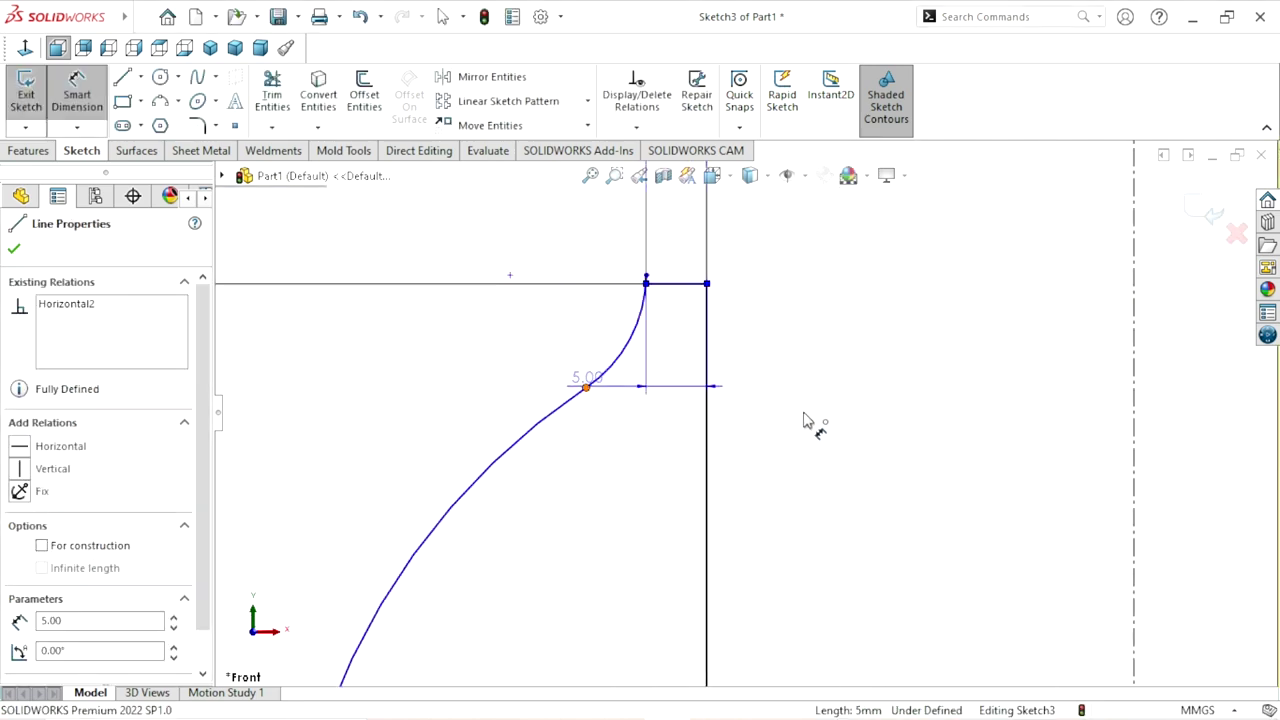
pyautogui.click(907, 337)
pyautogui.write('8')
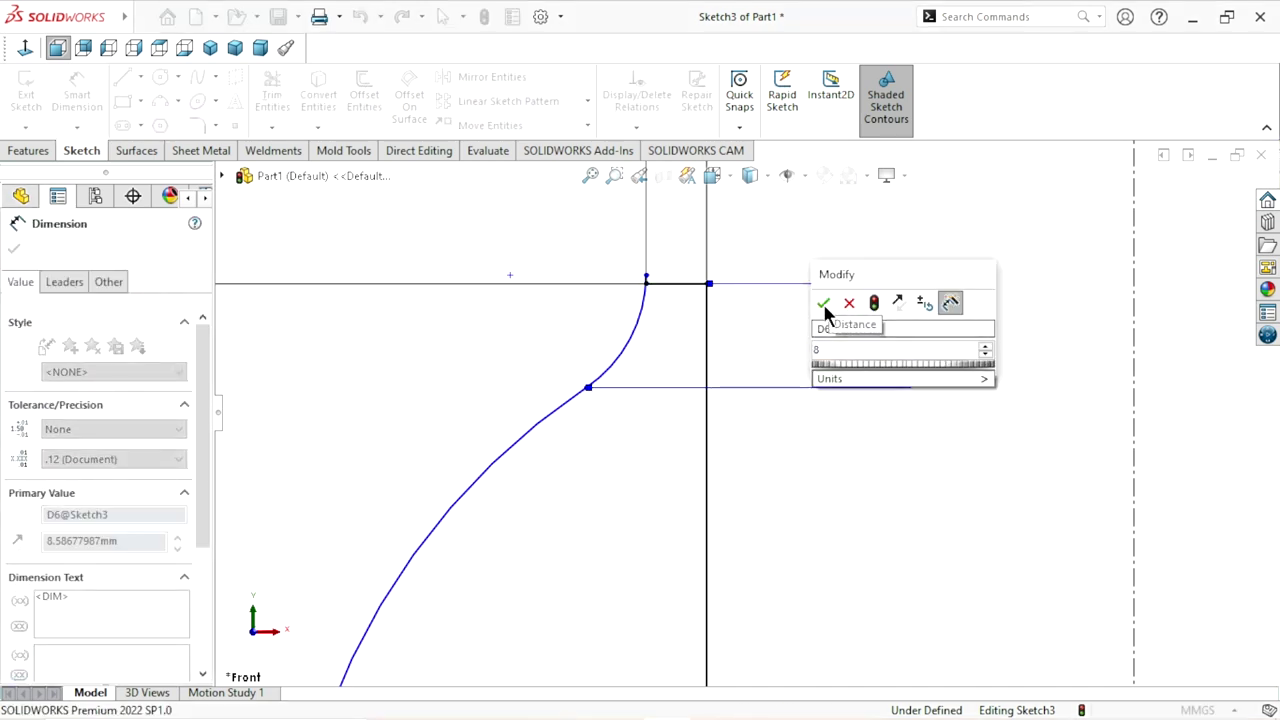
pyautogui.click(823, 303)
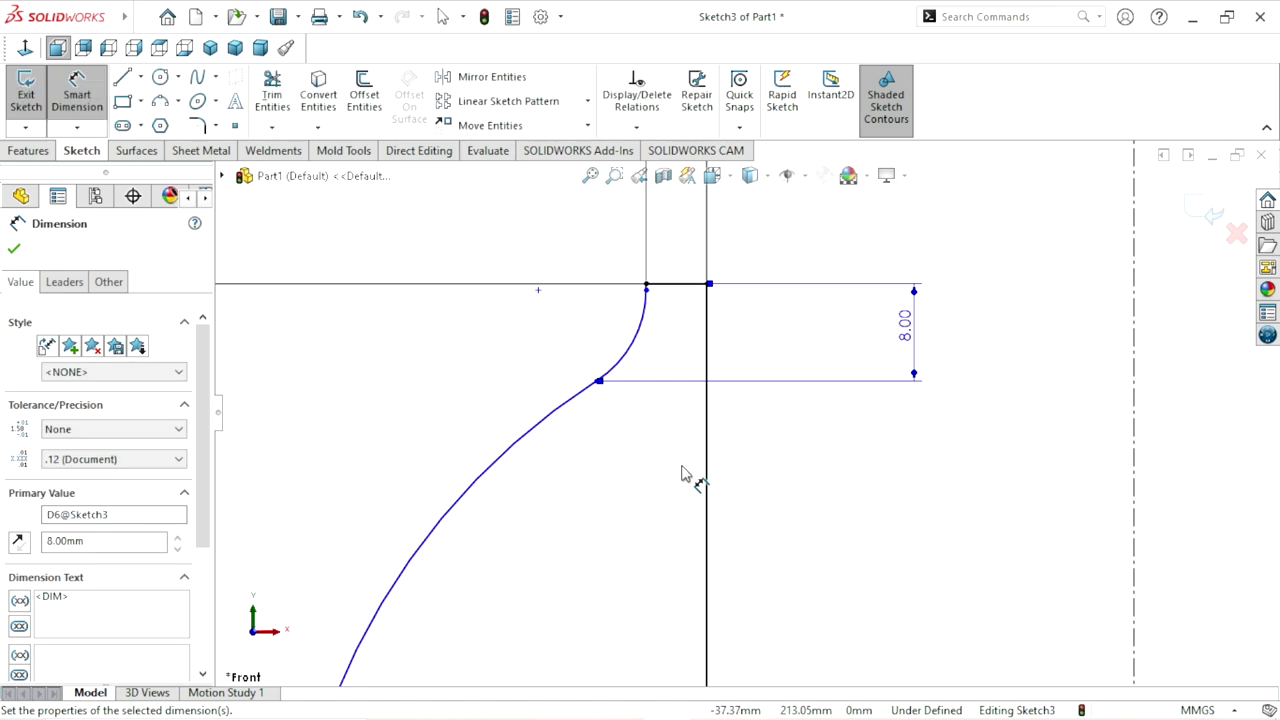
# Set the small fillet arc at the neck to R8
pyautogui.scroll(3, 705, 405)
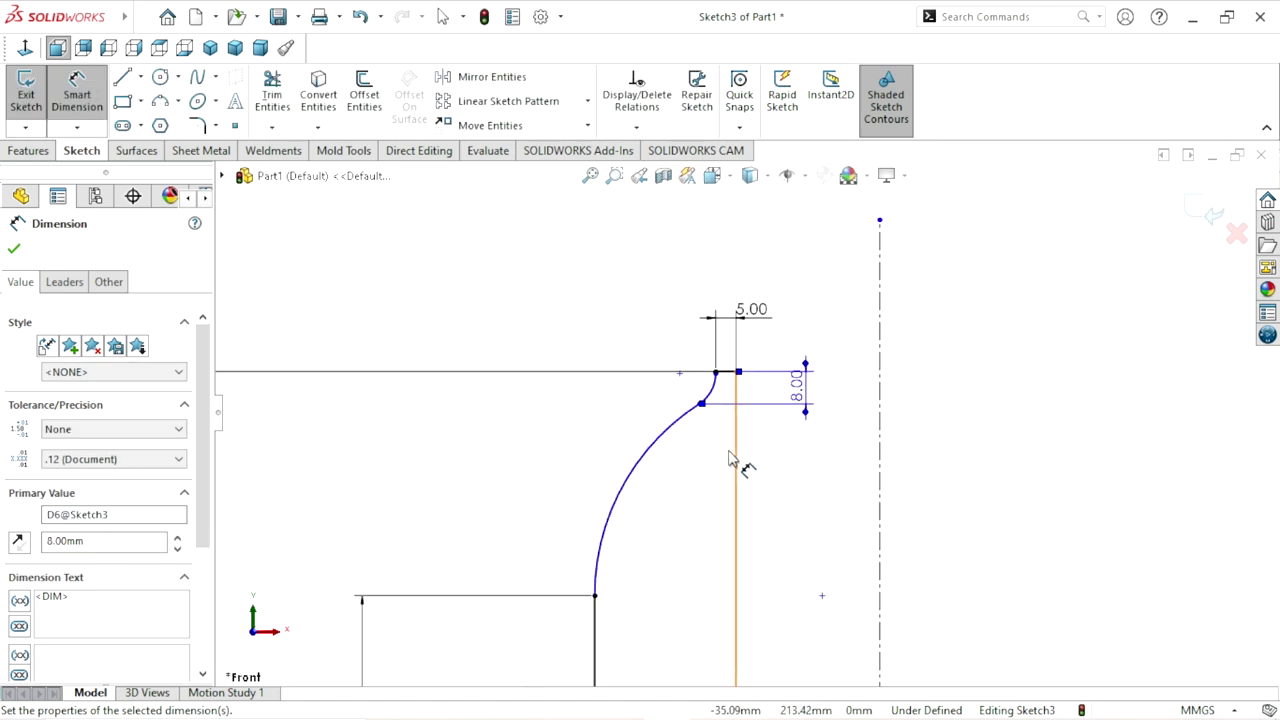
pyautogui.scroll(-3, 740, 445)
pyautogui.click(676, 330)
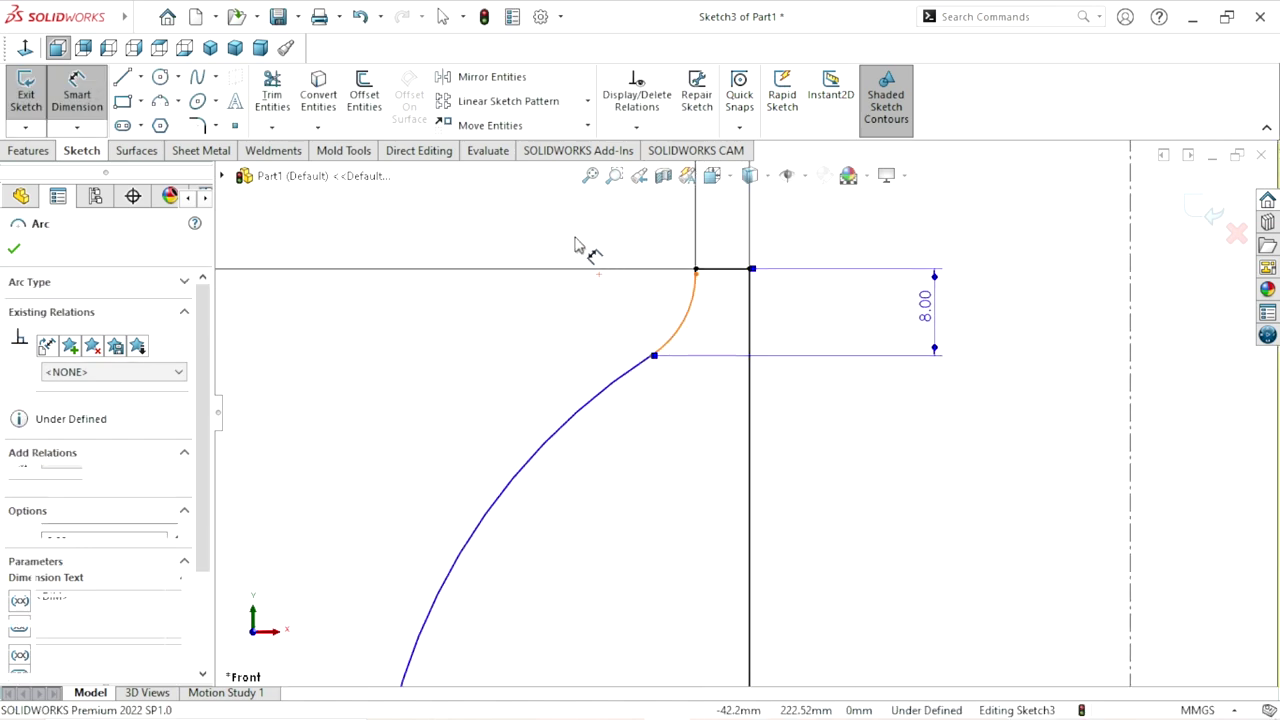
pyautogui.click(540, 237)
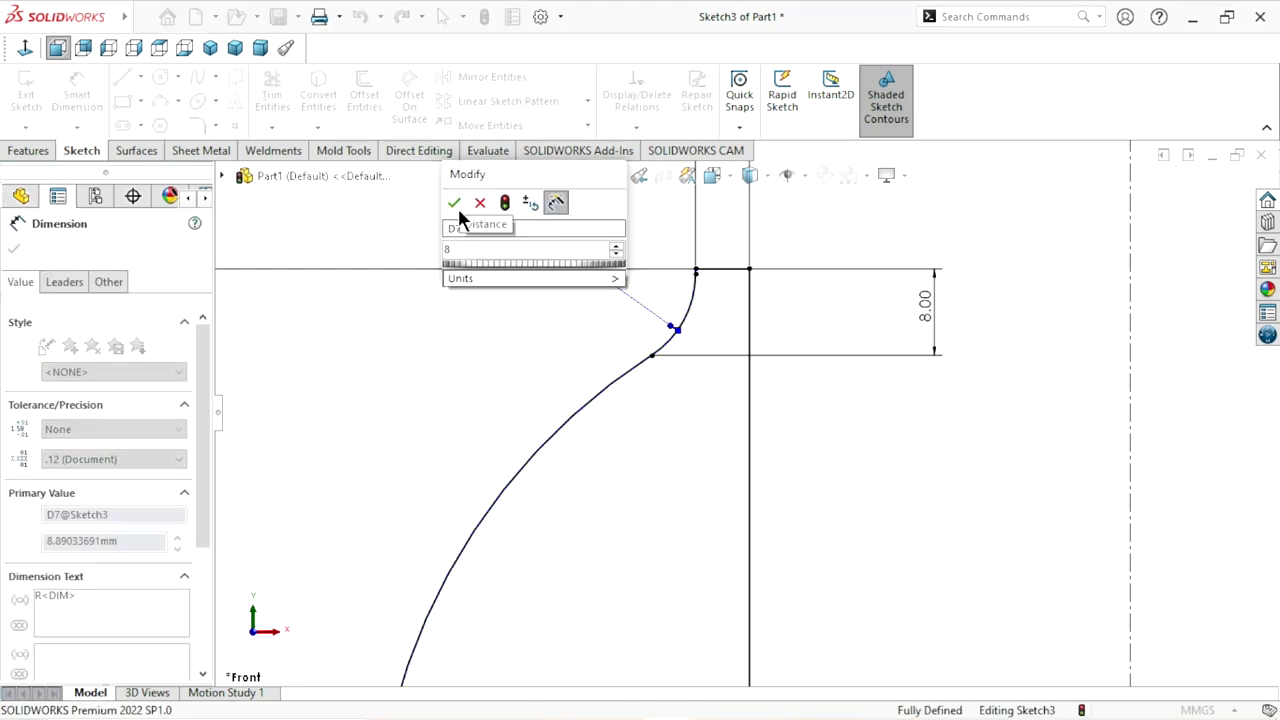
pyautogui.click(457, 205)
# Try a radius on the large shoulder arc and cancel the over-defining dimension
pyautogui.scroll(2, 697, 490)
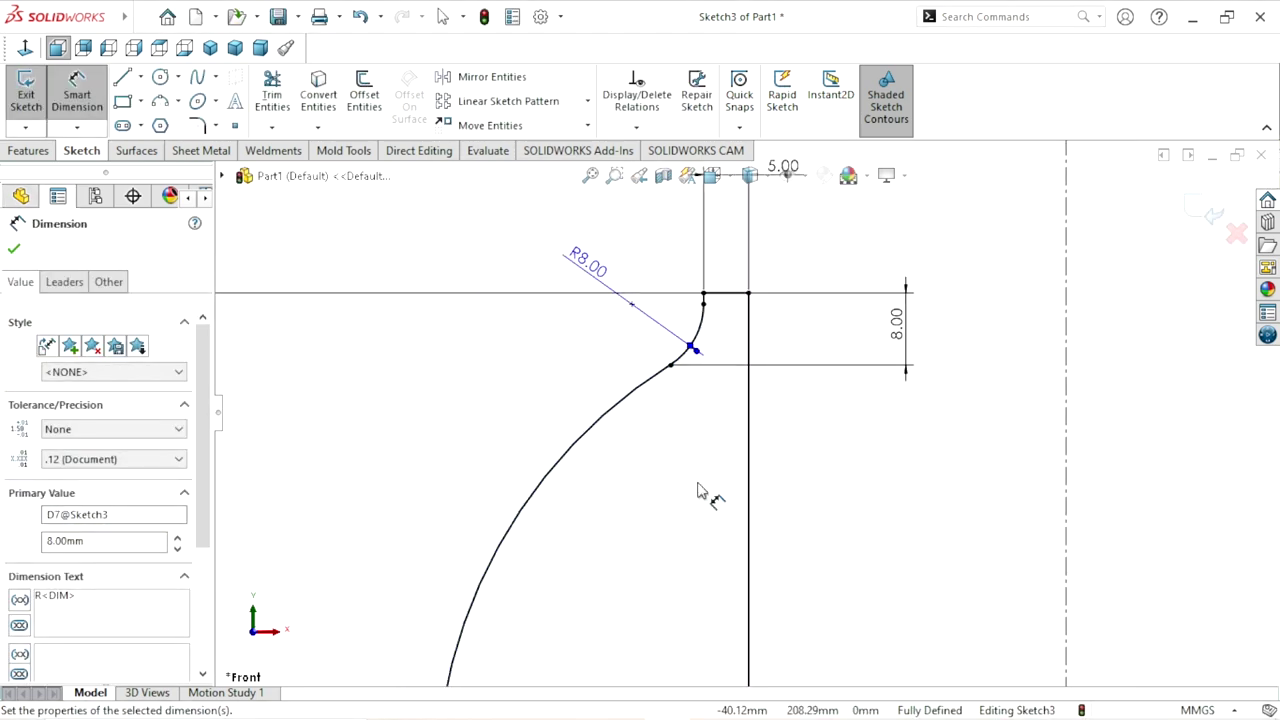
pyautogui.scroll(2, 697, 494)
pyautogui.scroll(1, 678, 510)
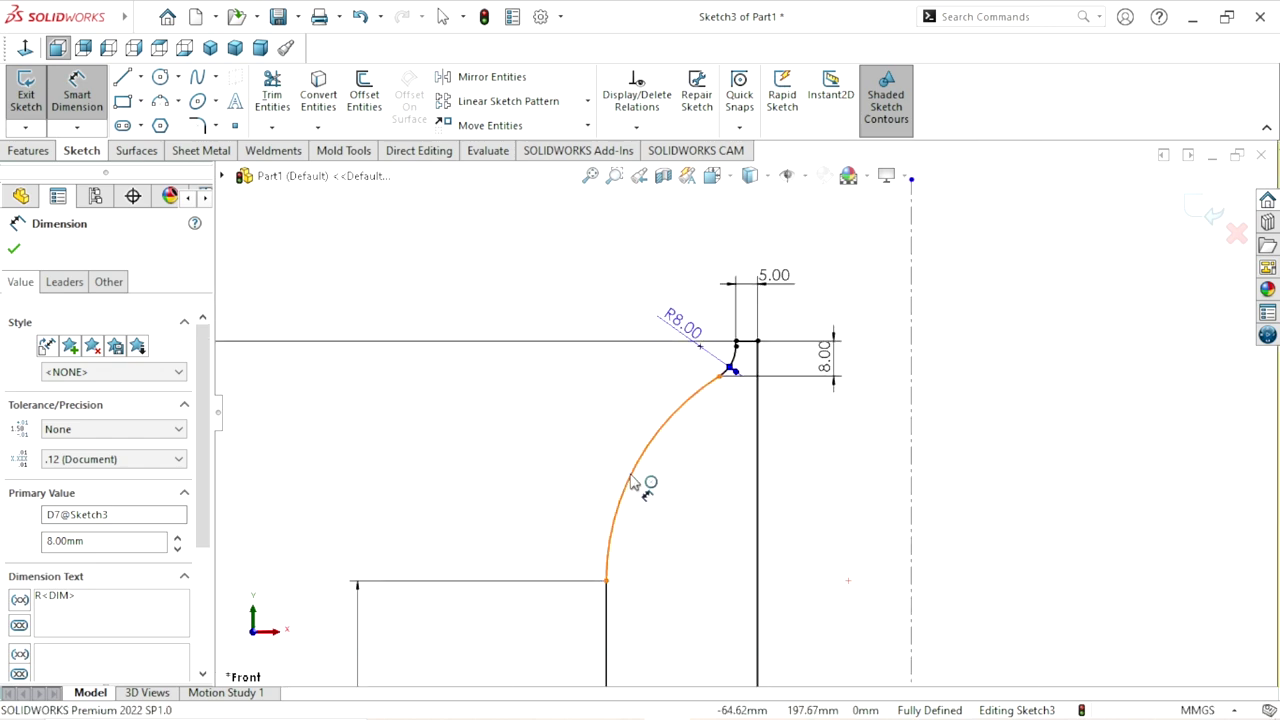
pyautogui.click(640, 482)
pyautogui.click(506, 388)
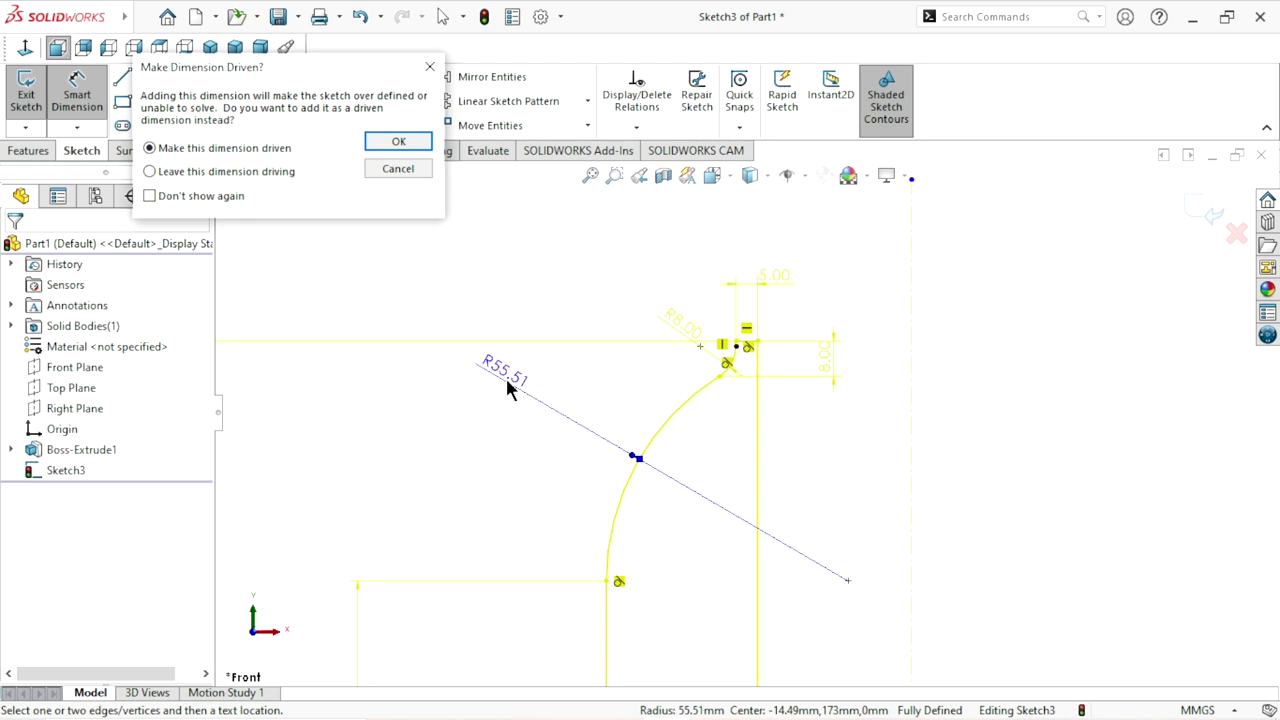
pyautogui.click(409, 167)
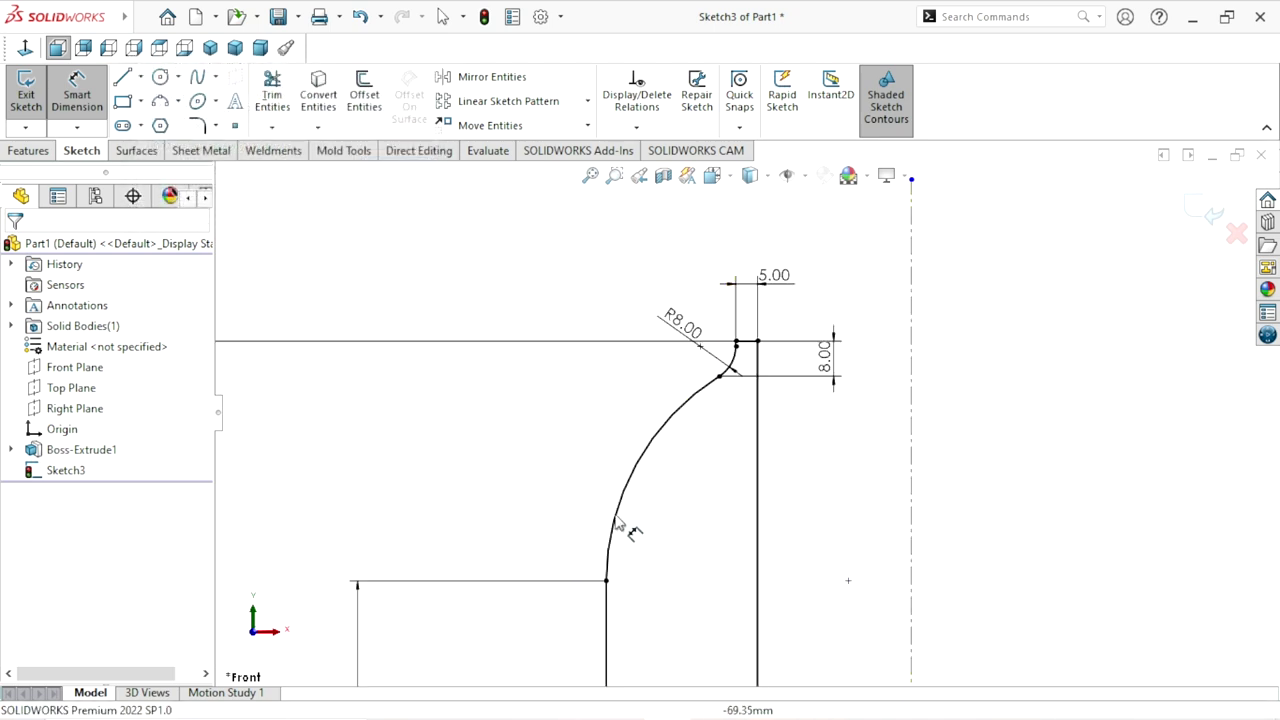
pyautogui.scroll(3, 678, 527)
pyautogui.scroll(-2, 736, 385)
pyautogui.scroll(-2, 736, 385)
pyautogui.scroll(1, 736, 385)
pyautogui.scroll(1, 737, 394)
pyautogui.scroll(1, 737, 409)
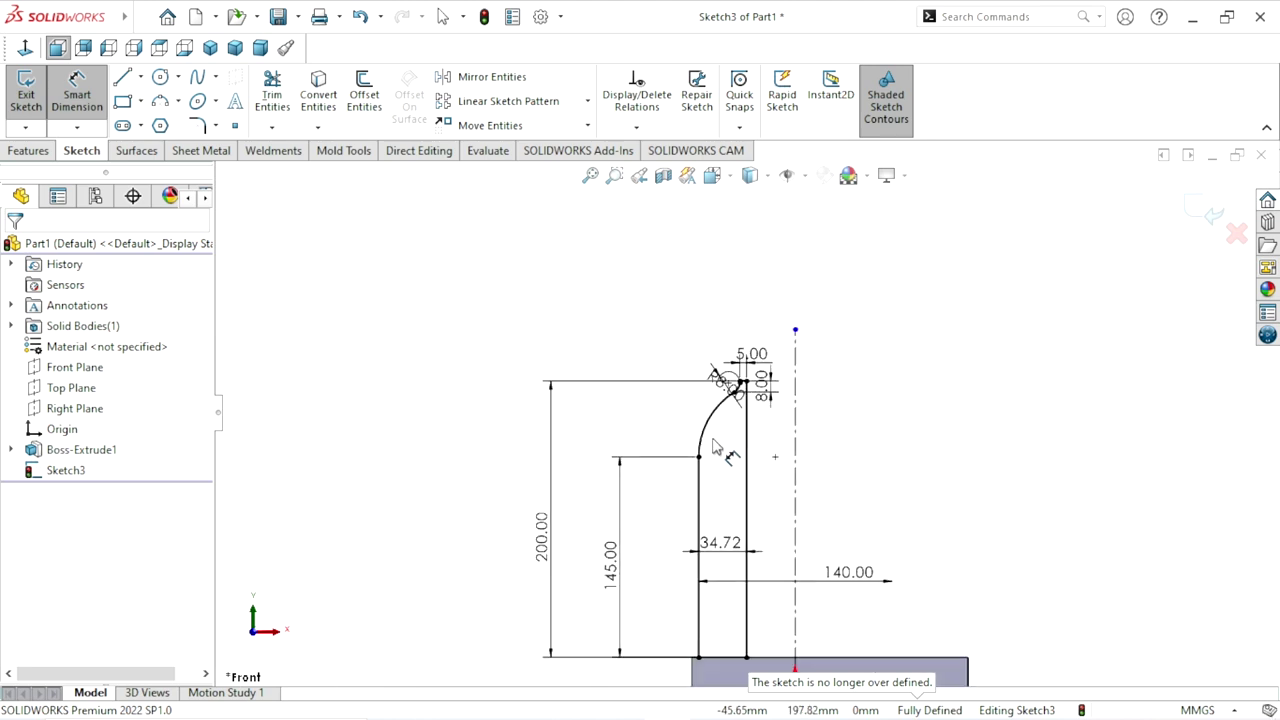
pyautogui.scroll(1, 737, 451)
pyautogui.scroll(1, 729, 510)
pyautogui.scroll(-2, 740, 510)
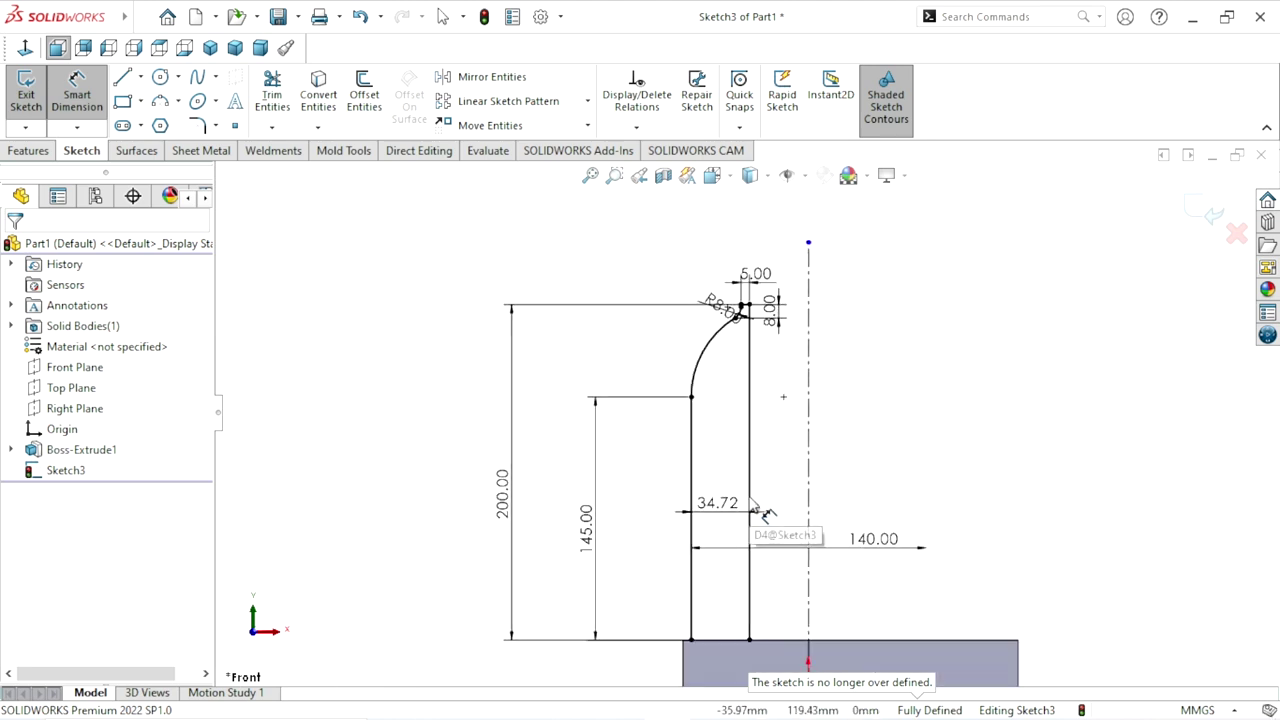
# Add a driven R55.51 radius dimension to the bottle's shoulder arc
pyautogui.scroll(-1, 744, 357)
pyautogui.scroll(-2, 743, 355)
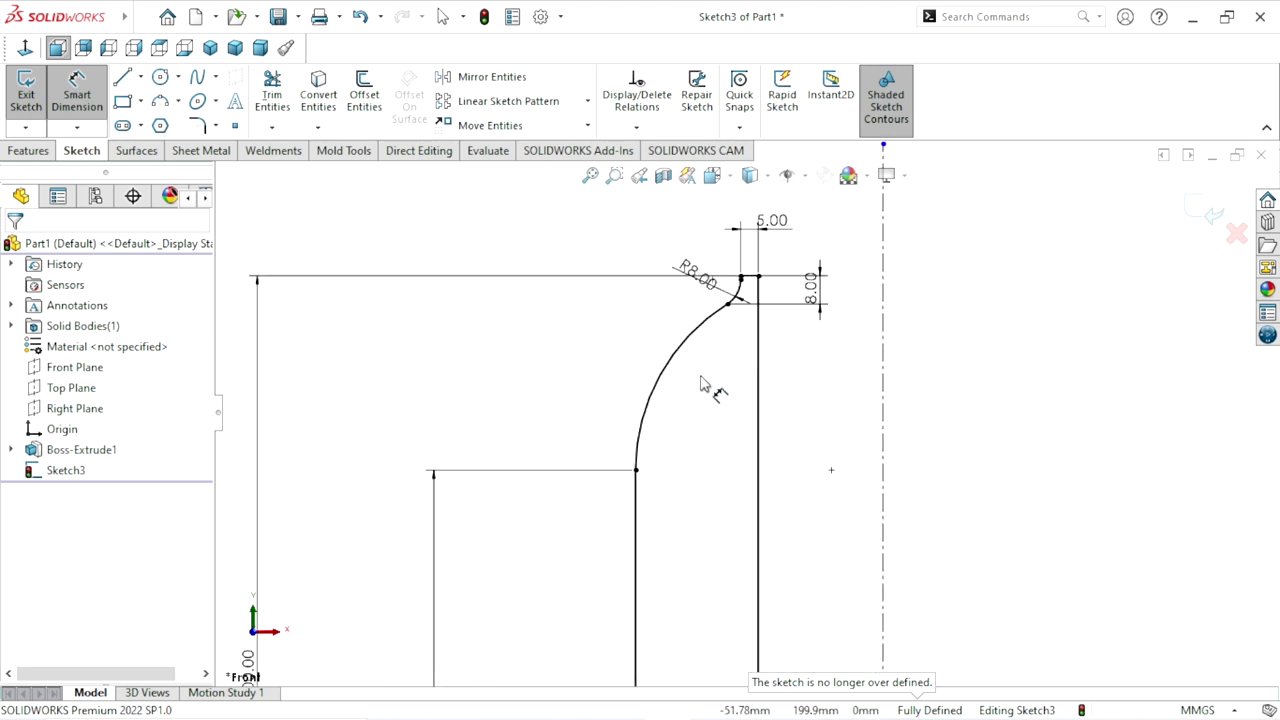
pyautogui.scroll(-1, 713, 380)
pyautogui.click(668, 373)
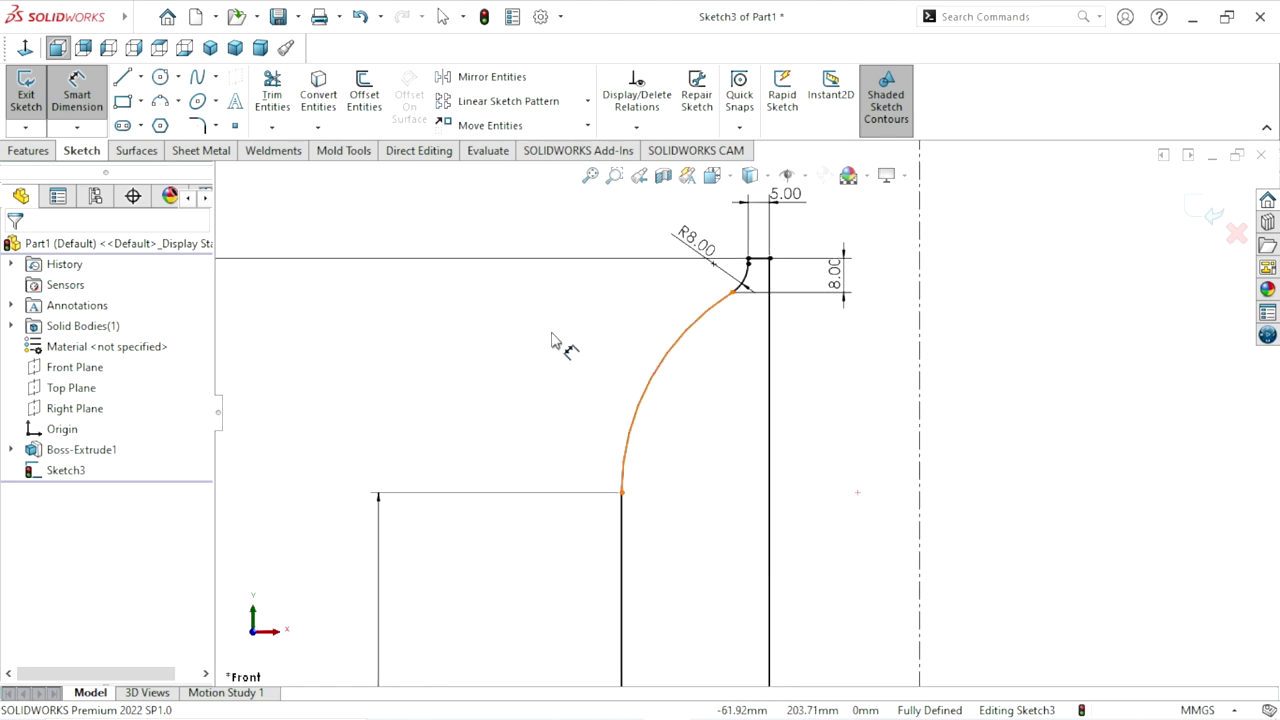
pyautogui.click(529, 322)
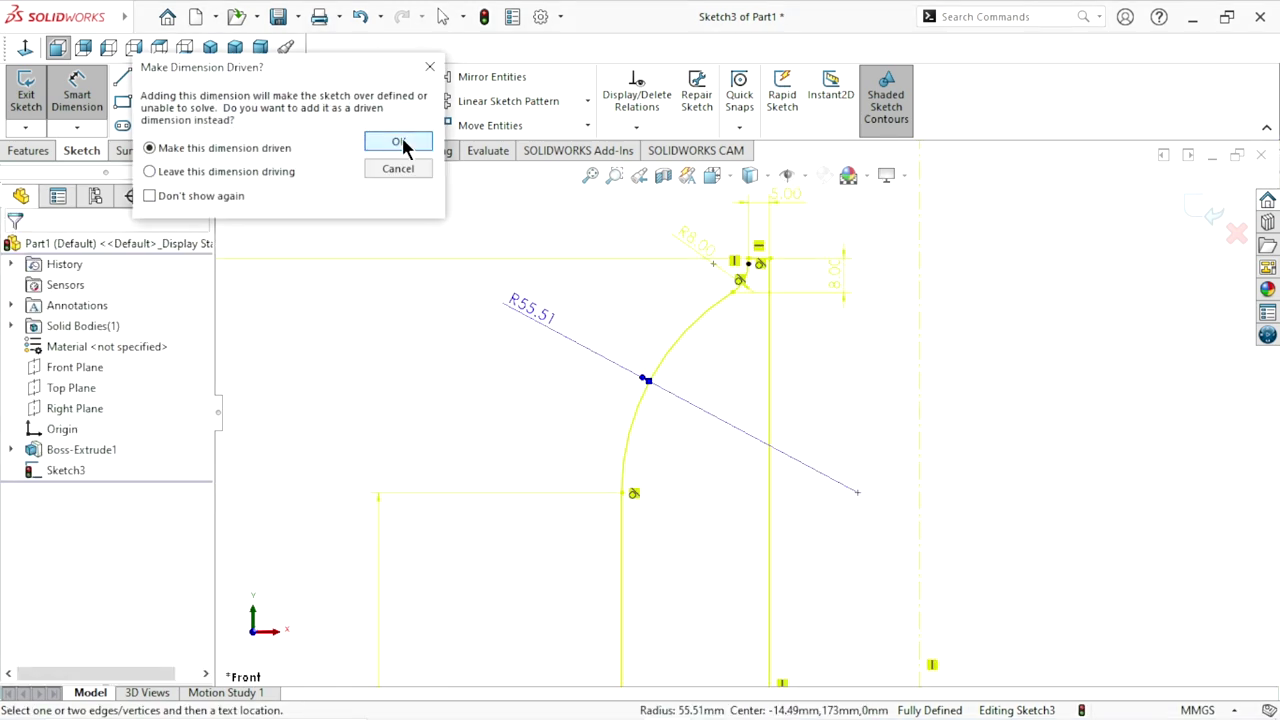
pyautogui.click(401, 142)
pyautogui.press('f')
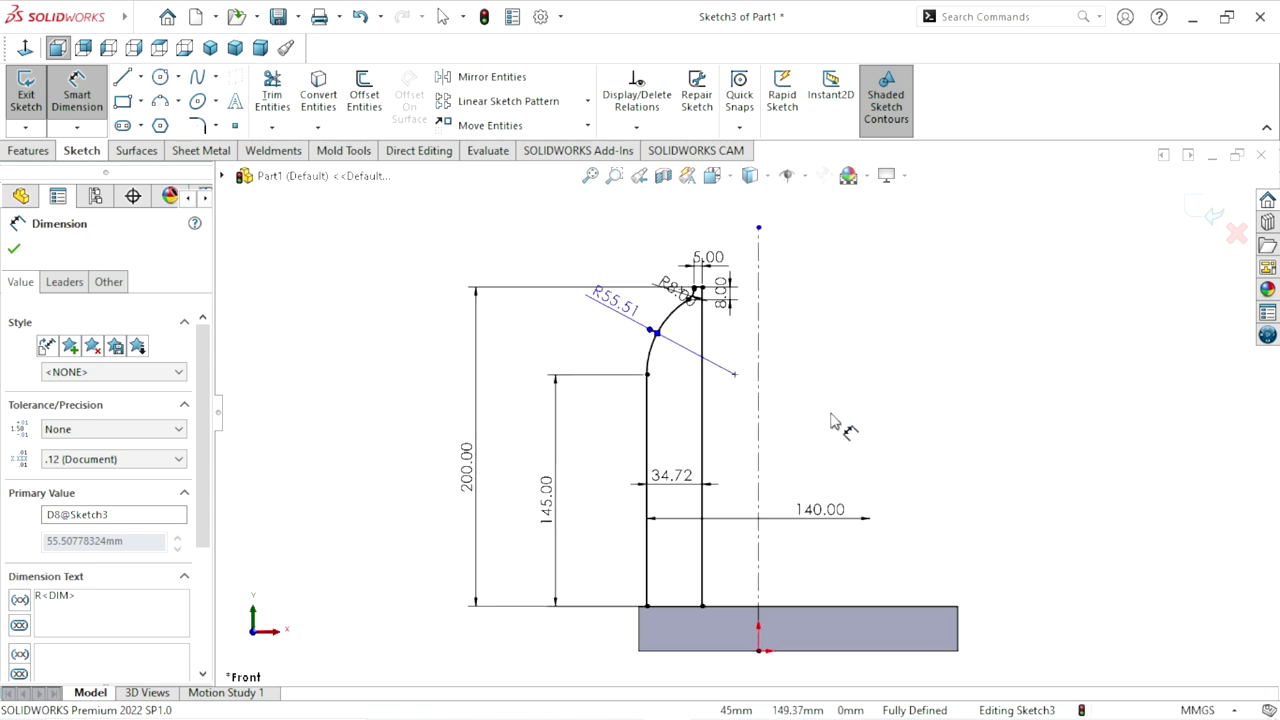
# Dimension the shoulder arc centre 145.00 above the base top as a driven value
pyautogui.click(736, 376)
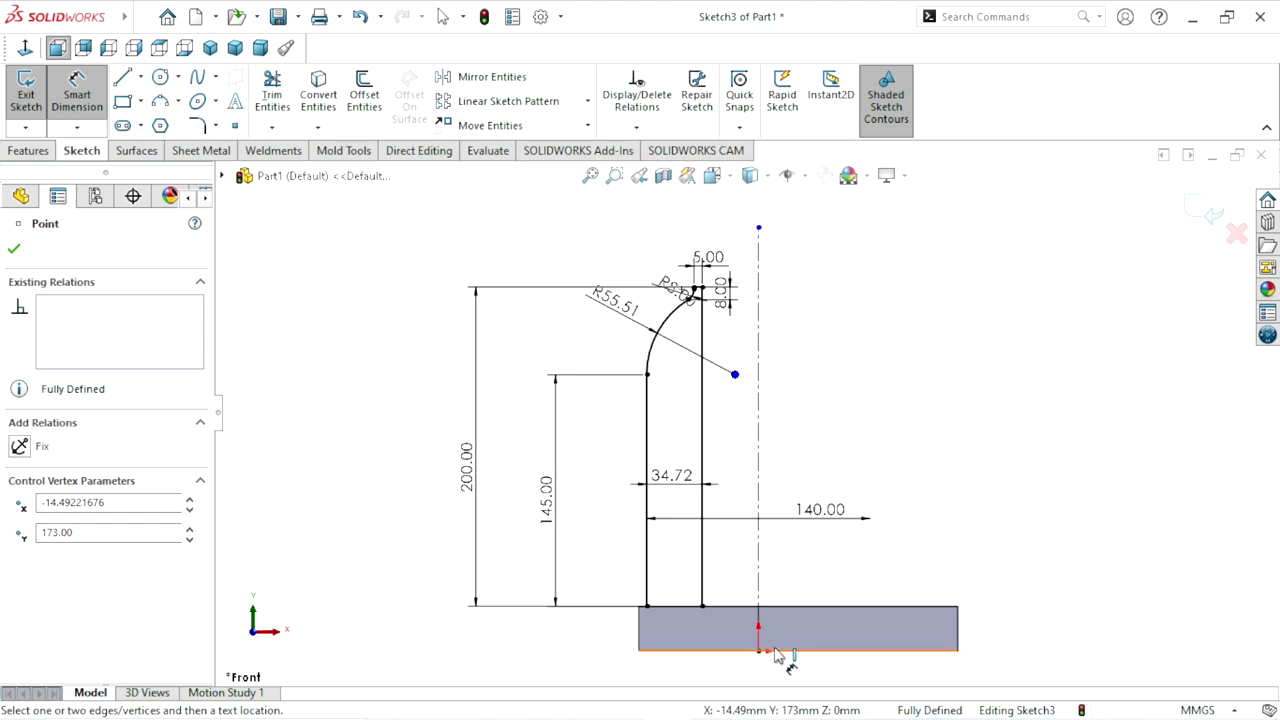
pyautogui.click(805, 607)
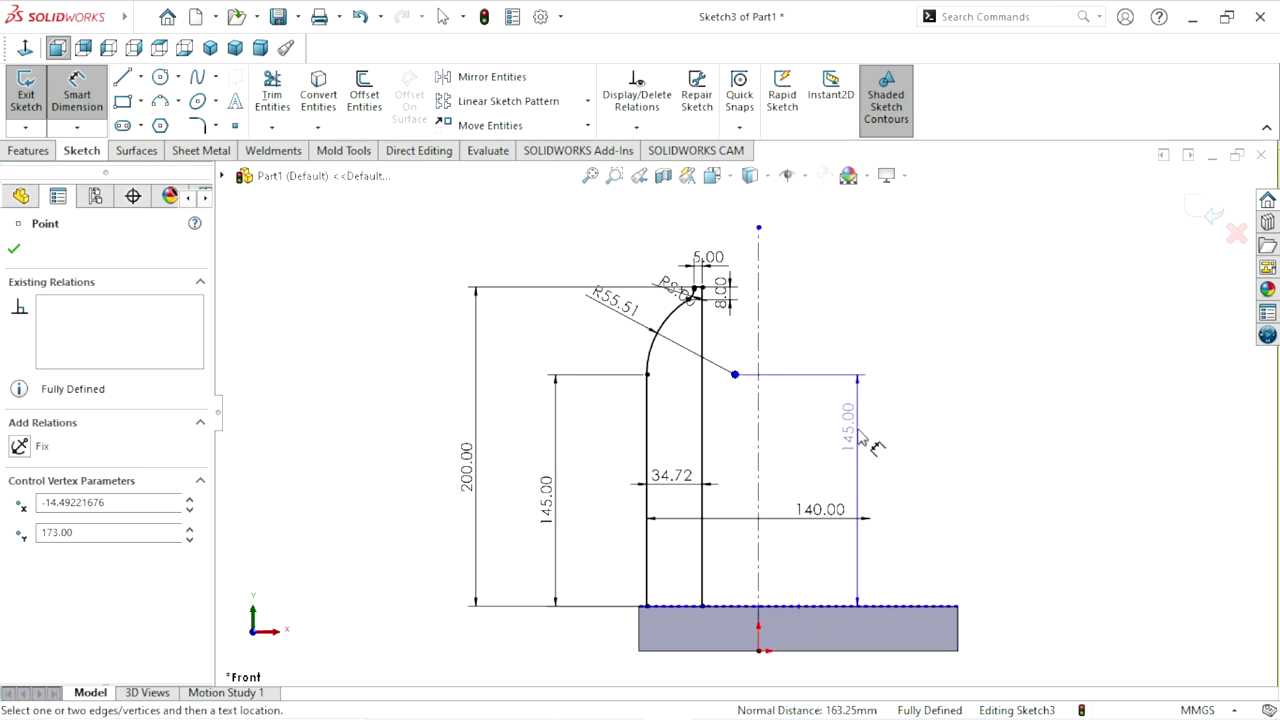
pyautogui.click(858, 437)
pyautogui.click(397, 140)
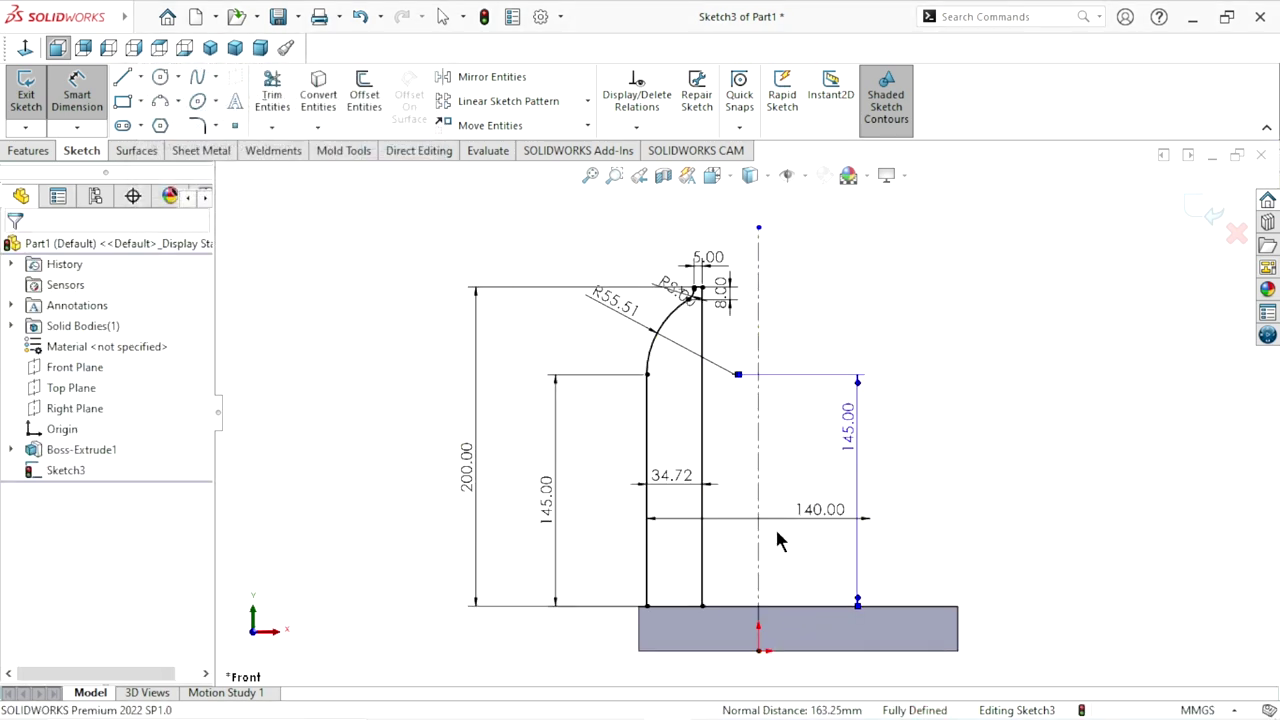
# Move the 145.00, 200.00, R8.00 and 8.00 dimensions clear of the profile
pyautogui.click(818, 512)
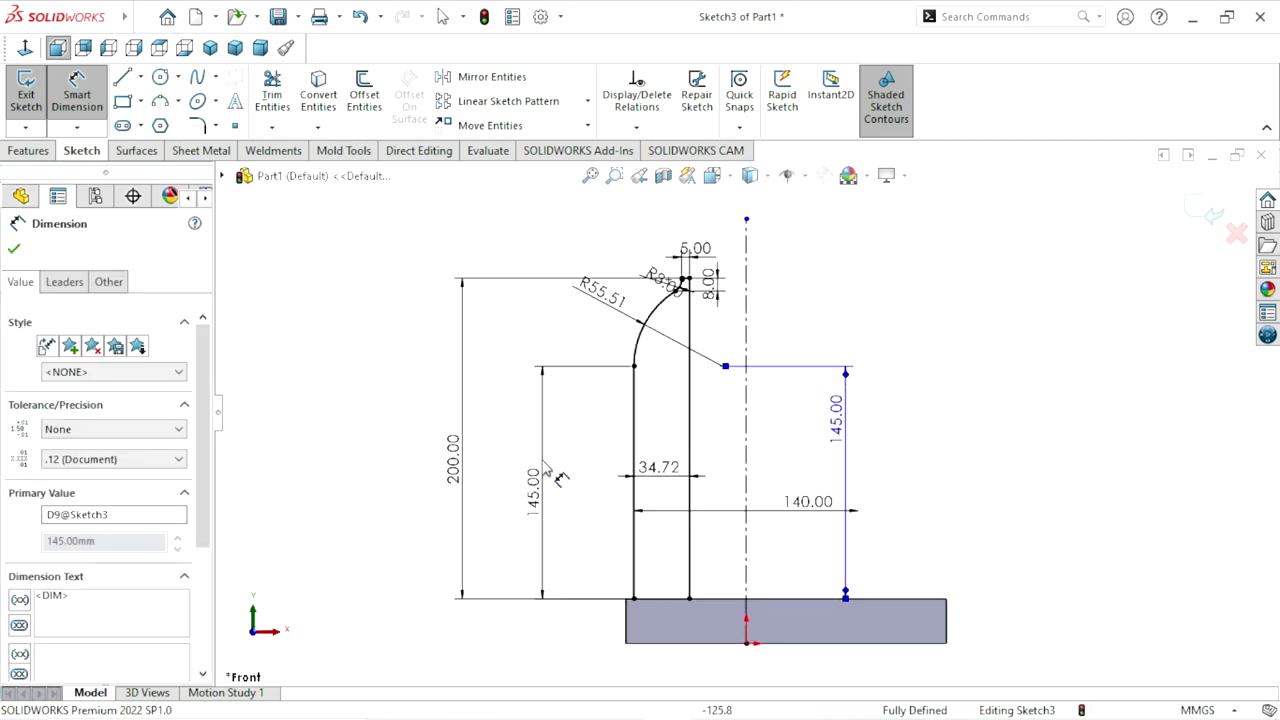
pyautogui.moveTo(548, 462); pyautogui.dragTo(593, 462)
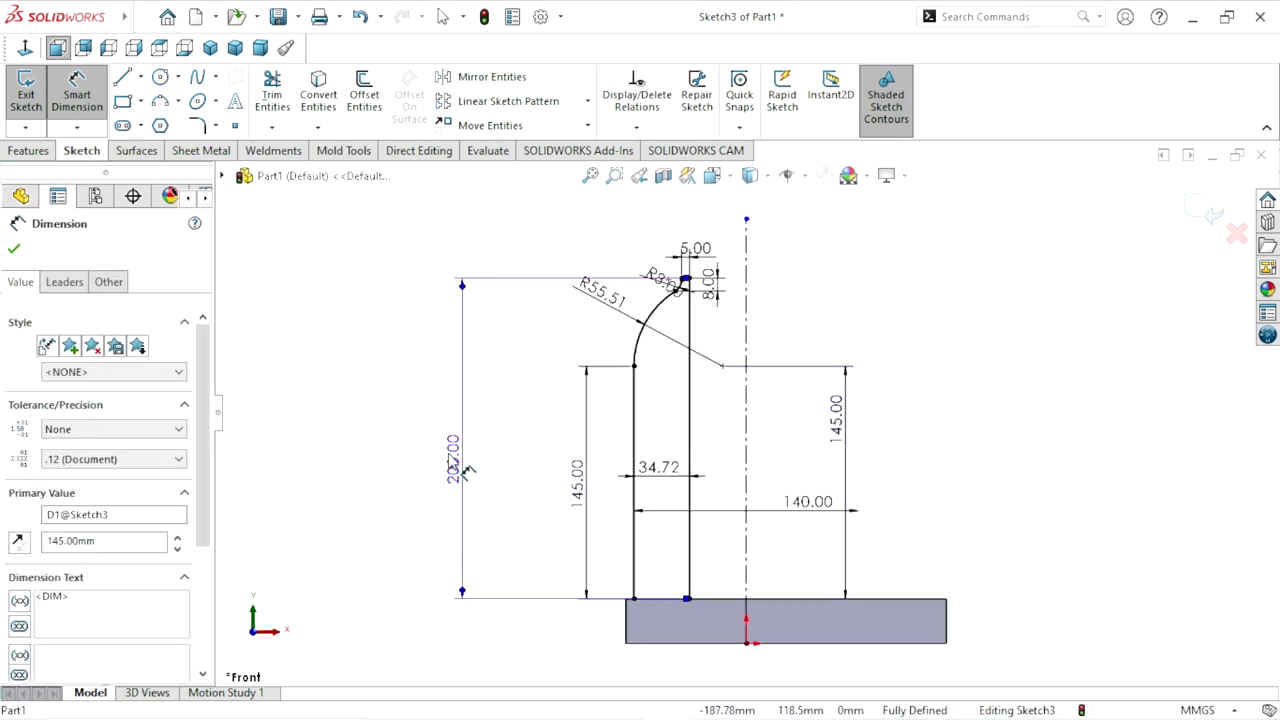
pyautogui.moveTo(464, 470); pyautogui.dragTo(530, 478)
pyautogui.scroll(-2, 812, 330)
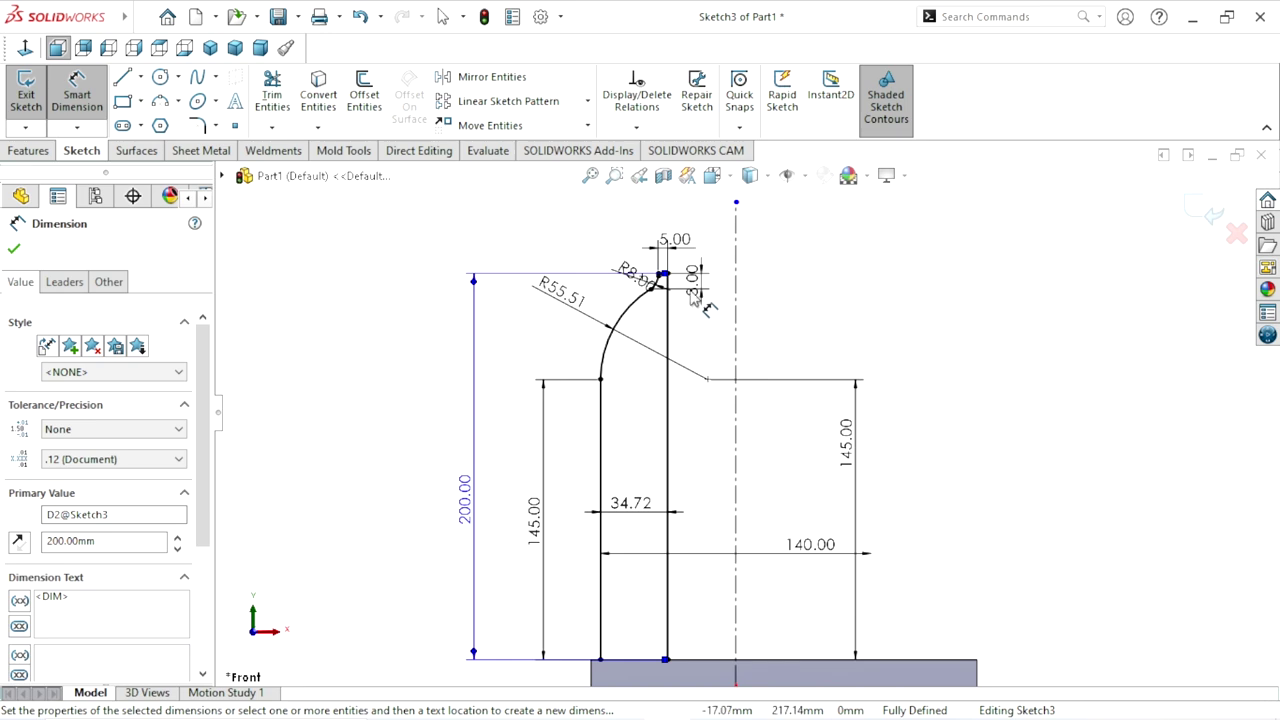
pyautogui.click(548, 225)
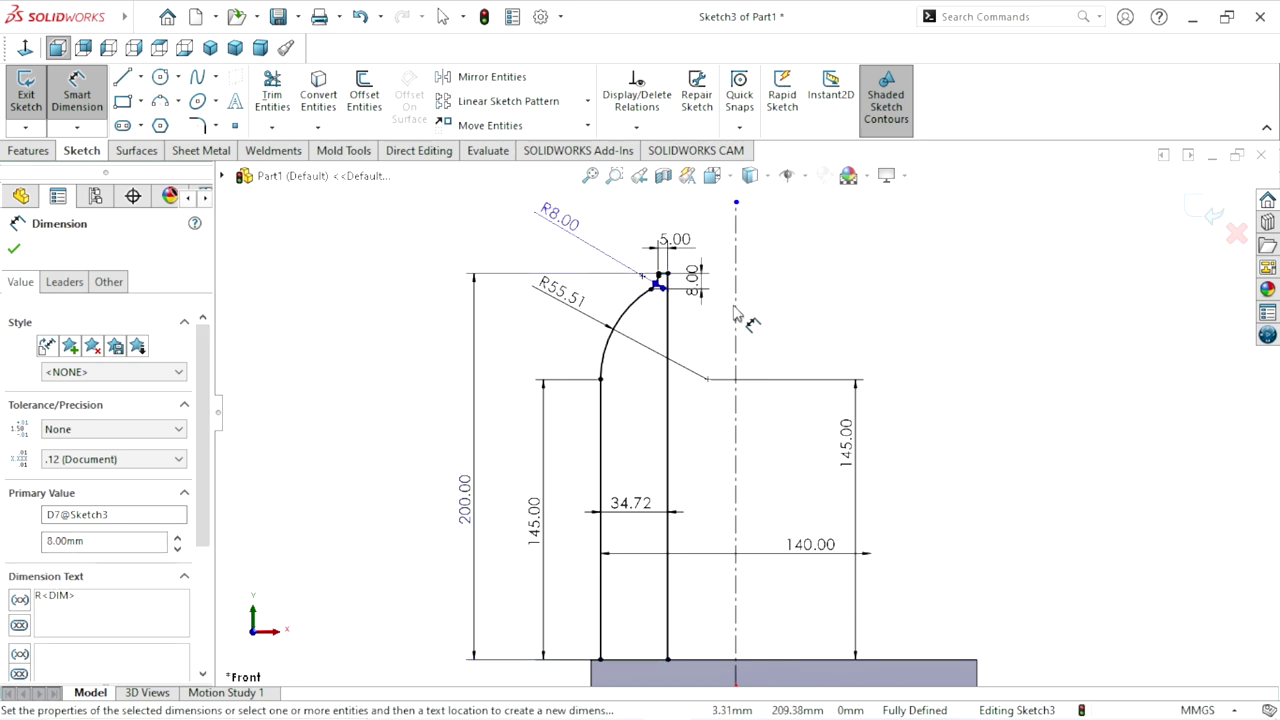
pyautogui.click(770, 322)
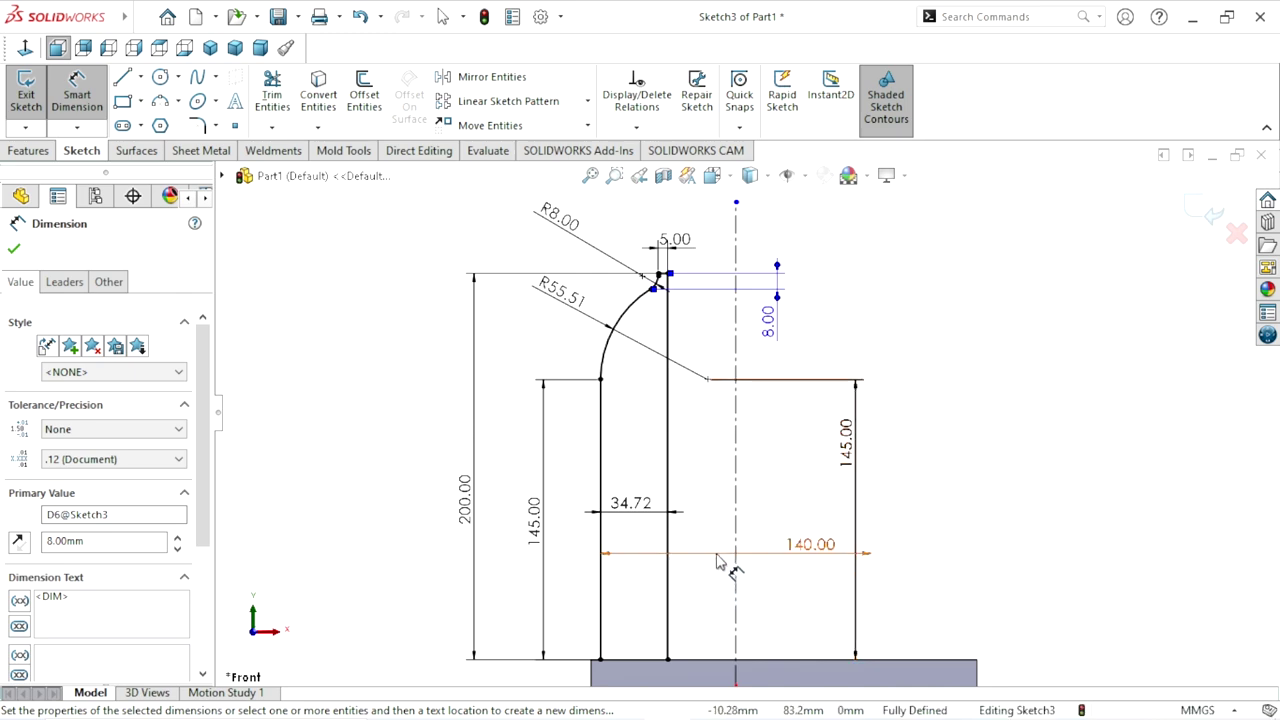
pyautogui.scroll(3, 760, 565)
pyautogui.scroll(-1, 790, 571)
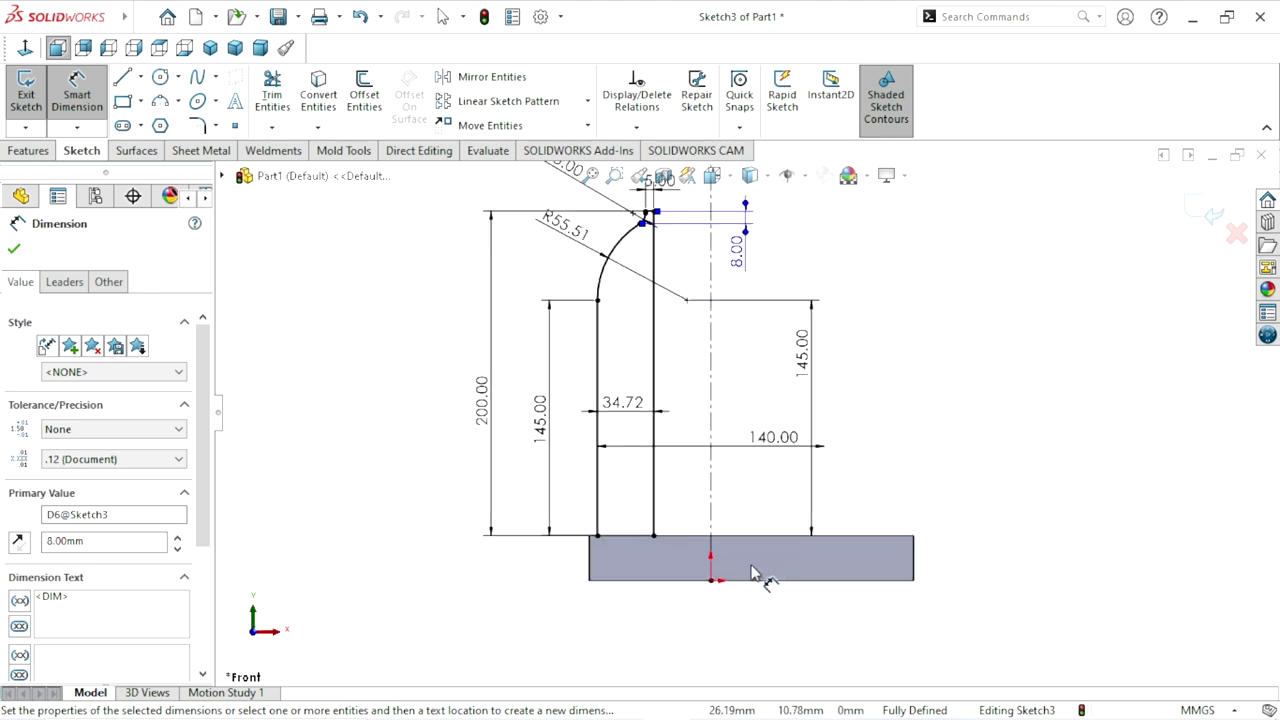
pyautogui.click(712, 525)
# Place a driven 75.00 dimension from the centreline to the block's left edge
pyautogui.click(590, 566)
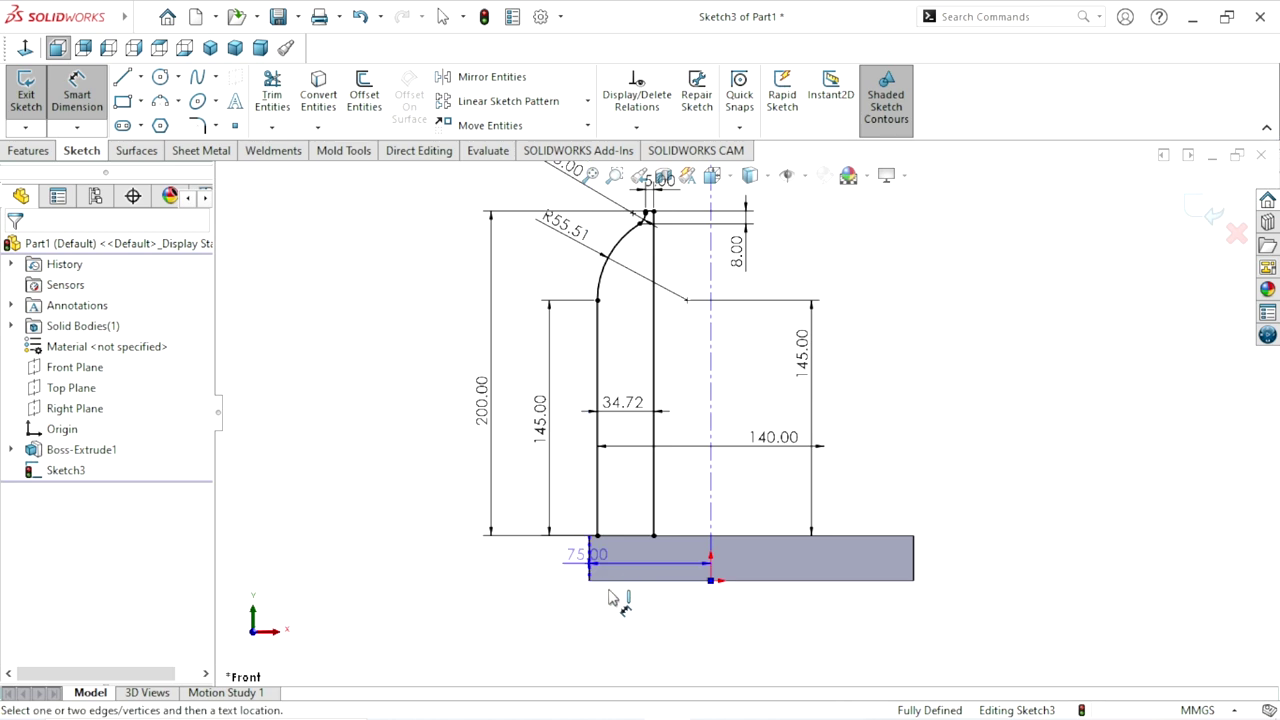
pyautogui.click(659, 650)
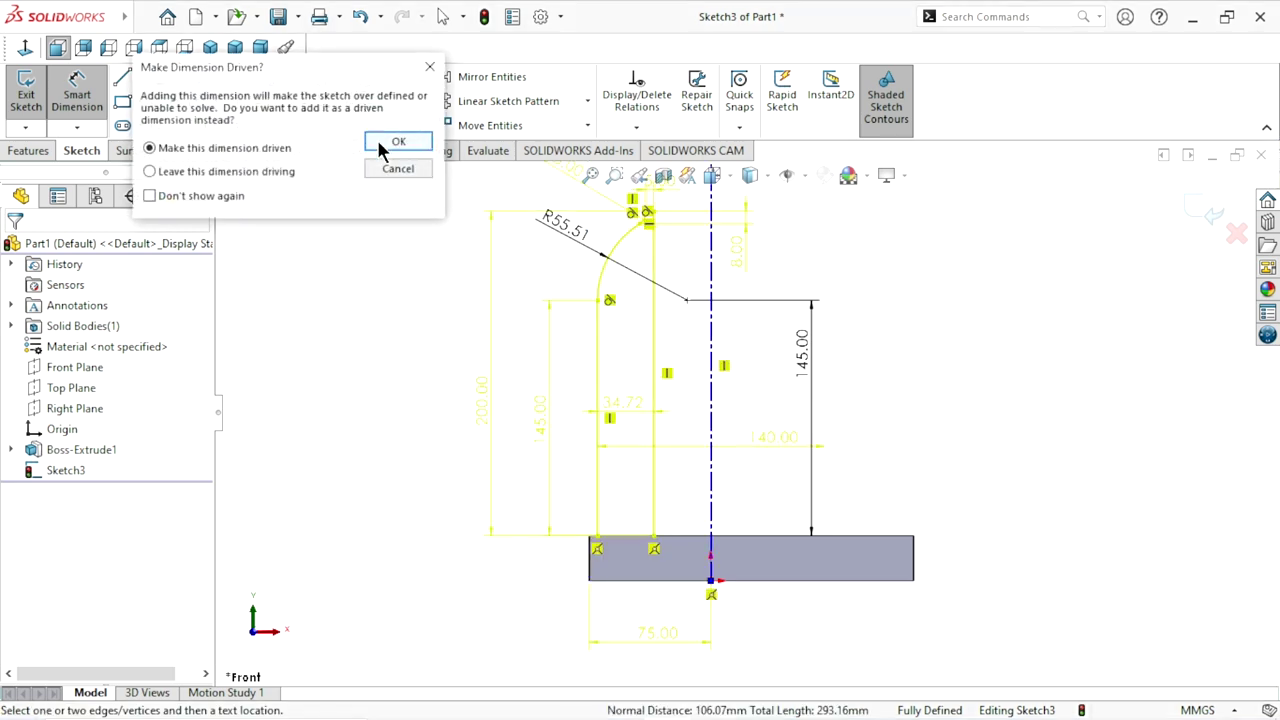
pyautogui.click(390, 141)
pyautogui.scroll(5, 766, 508)
pyautogui.scroll(-3, 846, 430)
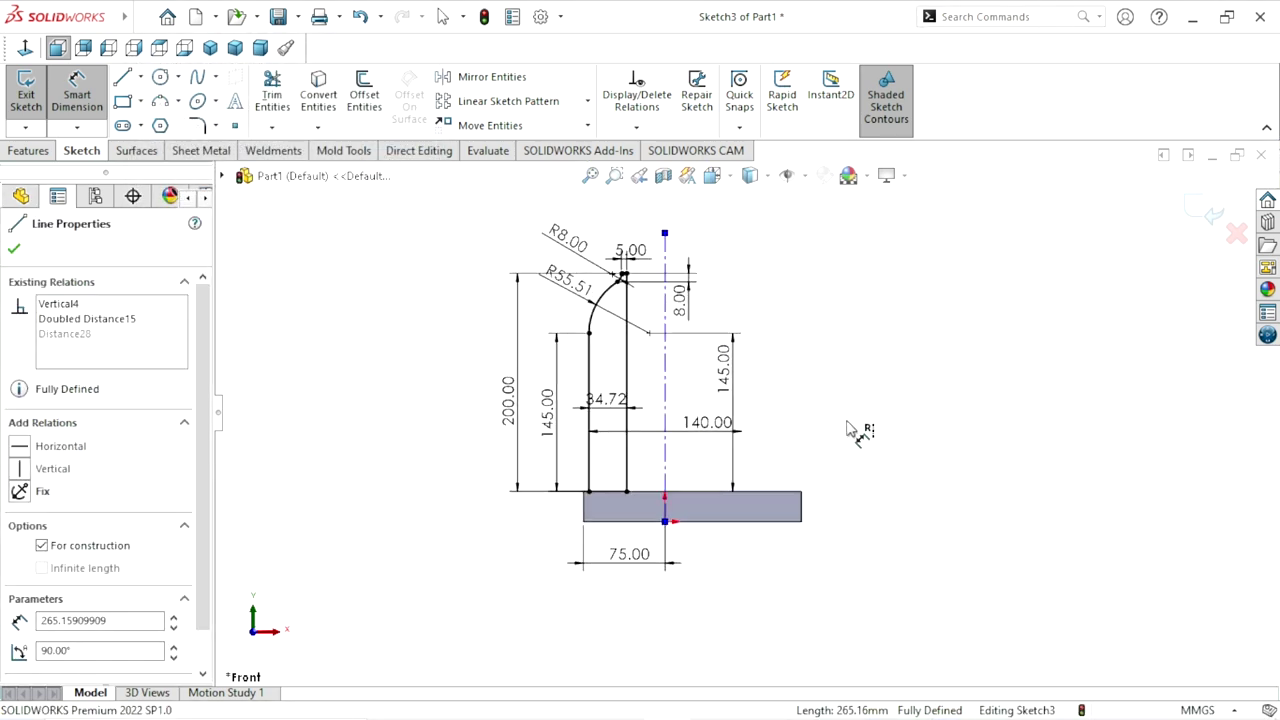
pyautogui.scroll(-1, 790, 332)
pyautogui.scroll(-1, 705, 330)
pyautogui.scroll(-1, 692, 322)
pyautogui.scroll(-1, 694, 343)
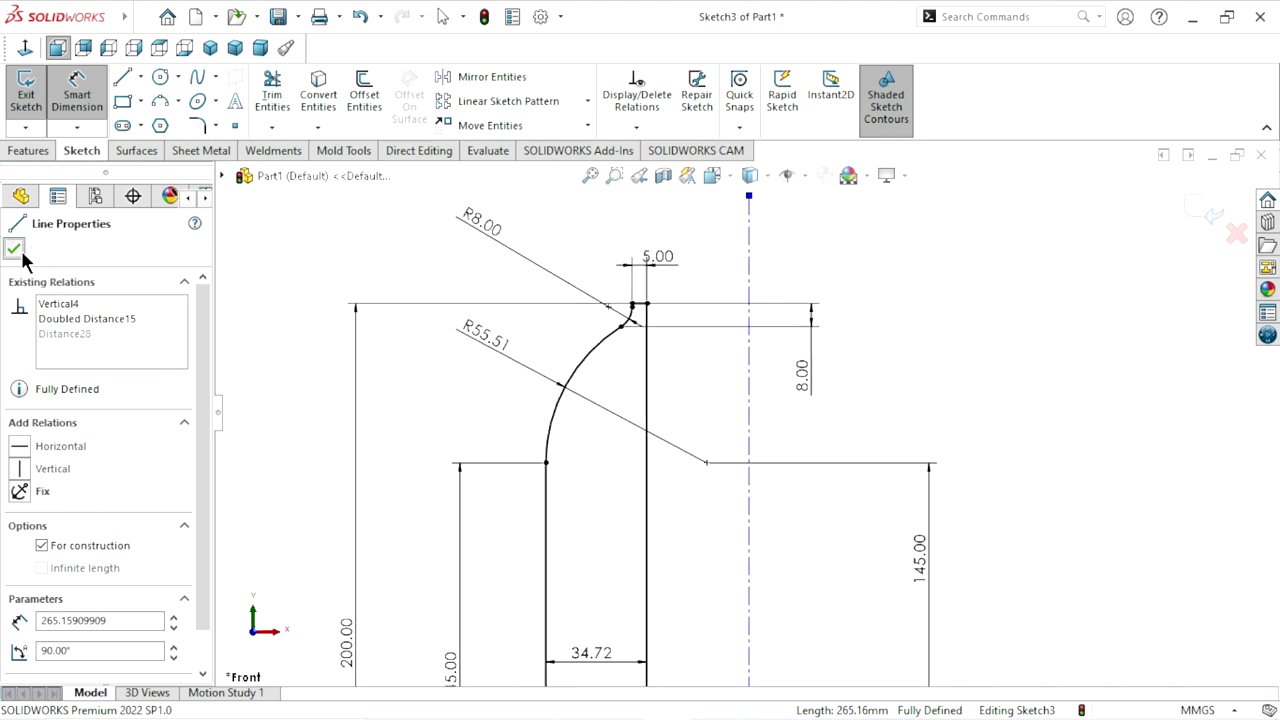
pyautogui.click(20, 252)
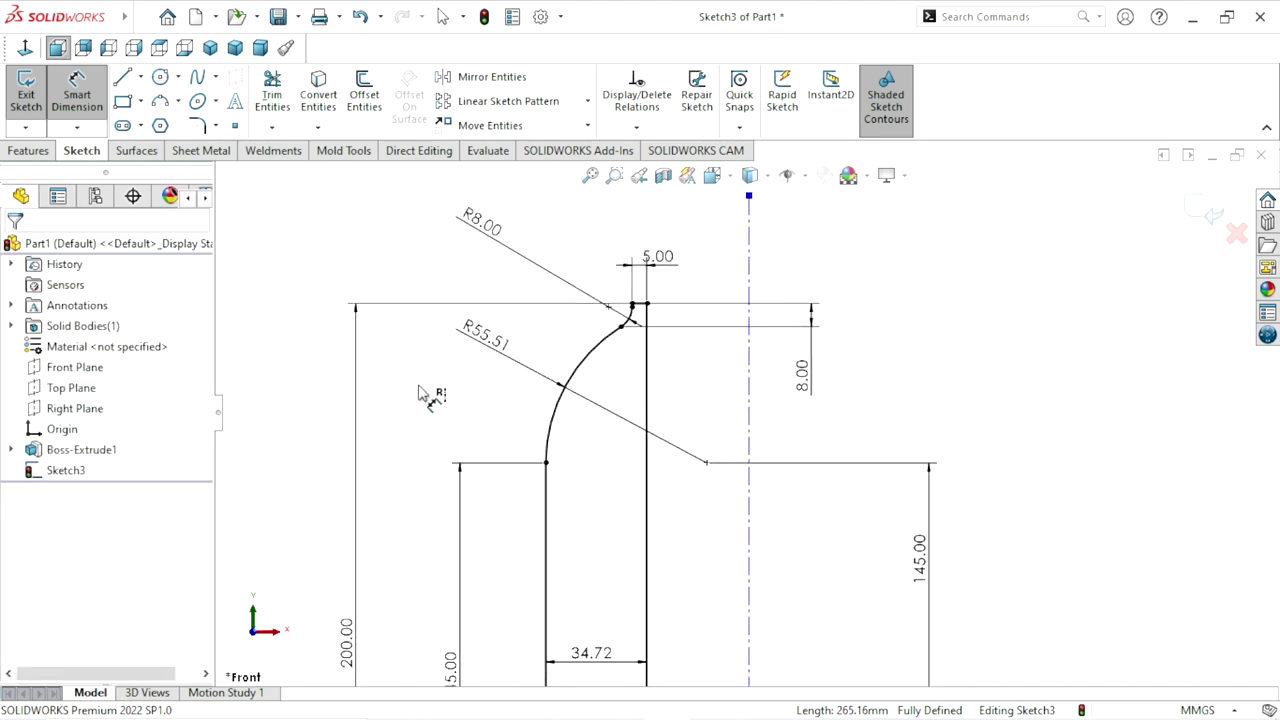
# Inspect the shoulder arc's bottom and top endpoints, then clear the selection
pyautogui.click(547, 467)
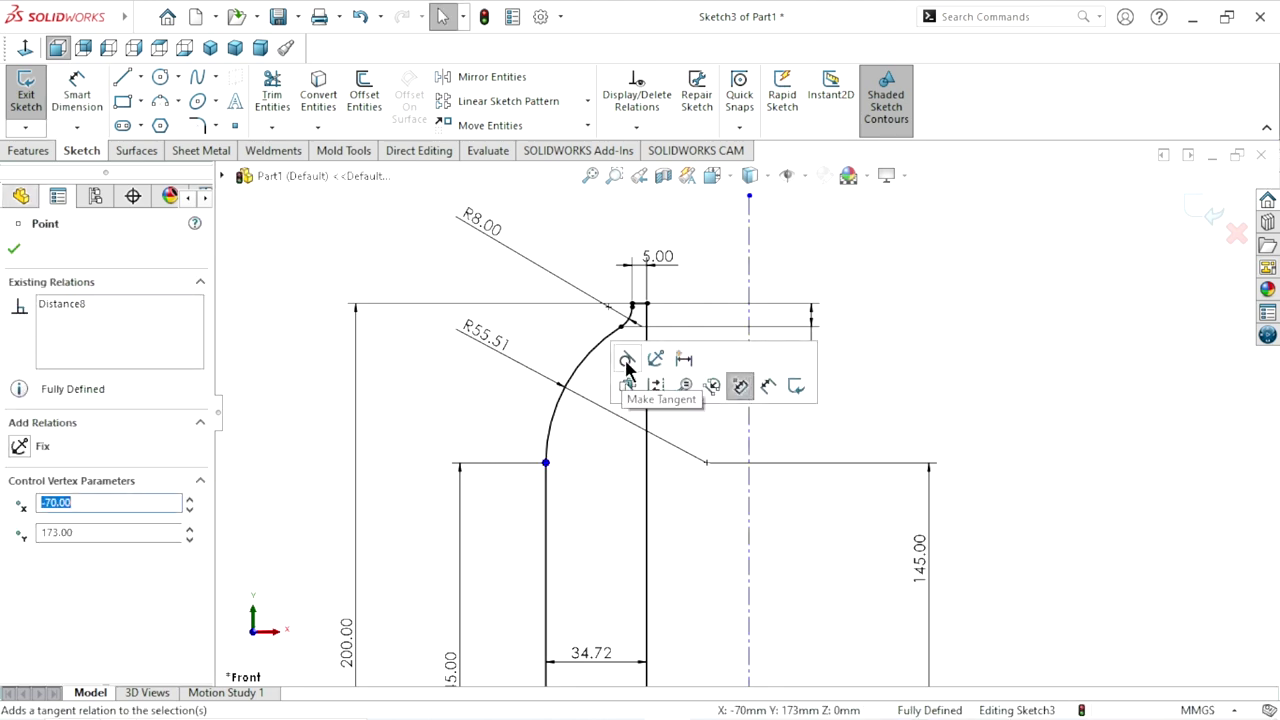
pyautogui.click(621, 328)
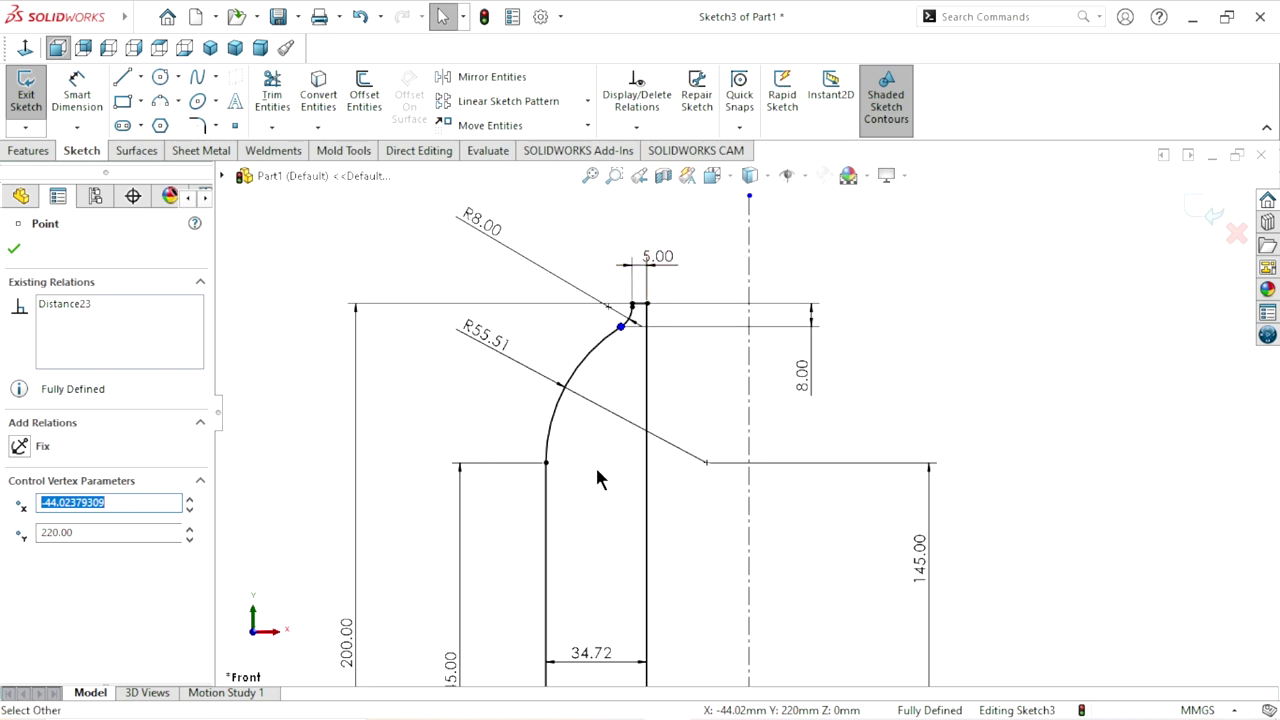
pyautogui.scroll(-1, 686, 357)
pyautogui.scroll(-1, 694, 371)
pyautogui.scroll(-1, 703, 372)
pyautogui.scroll(-1, 702, 372)
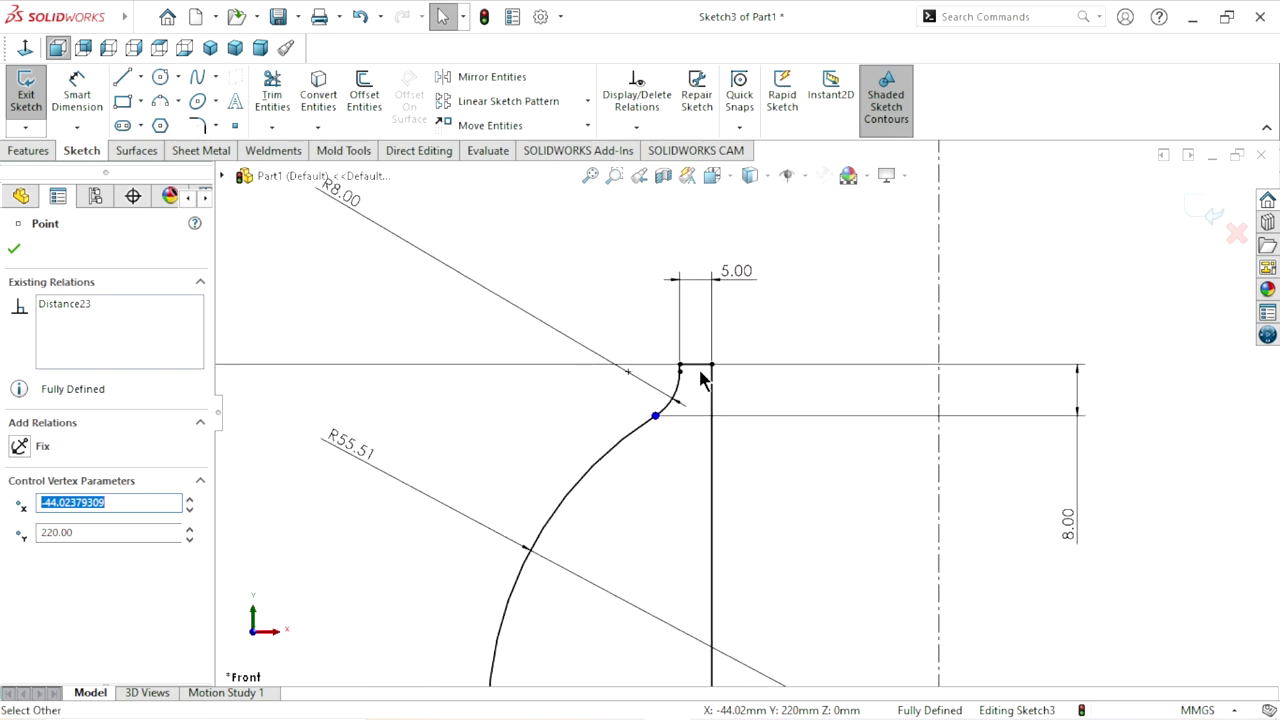
pyautogui.scroll(1, 665, 425)
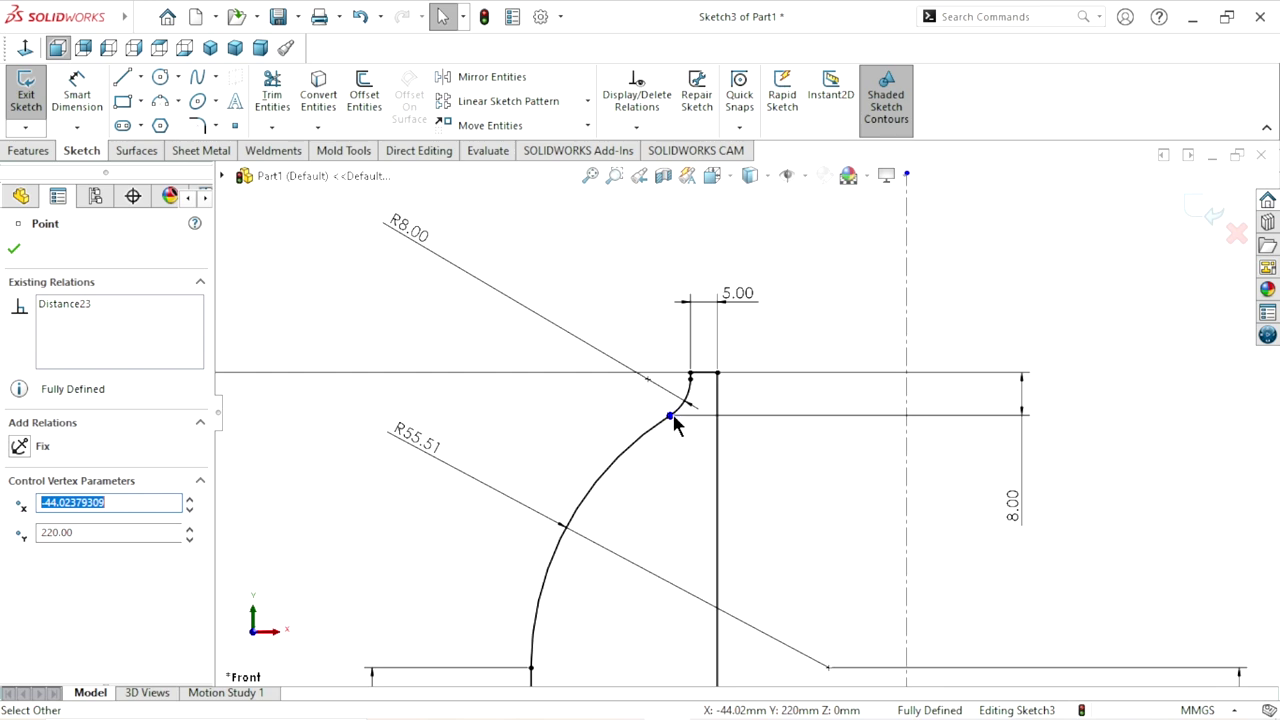
pyautogui.scroll(-2, 648, 414)
pyautogui.scroll(2, 791, 470)
pyautogui.scroll(2, 780, 505)
pyautogui.scroll(2, 825, 560)
pyautogui.scroll(-2, 846, 537)
pyautogui.scroll(-1, 806, 451)
pyautogui.scroll(-2, 850, 442)
pyautogui.click(886, 438)
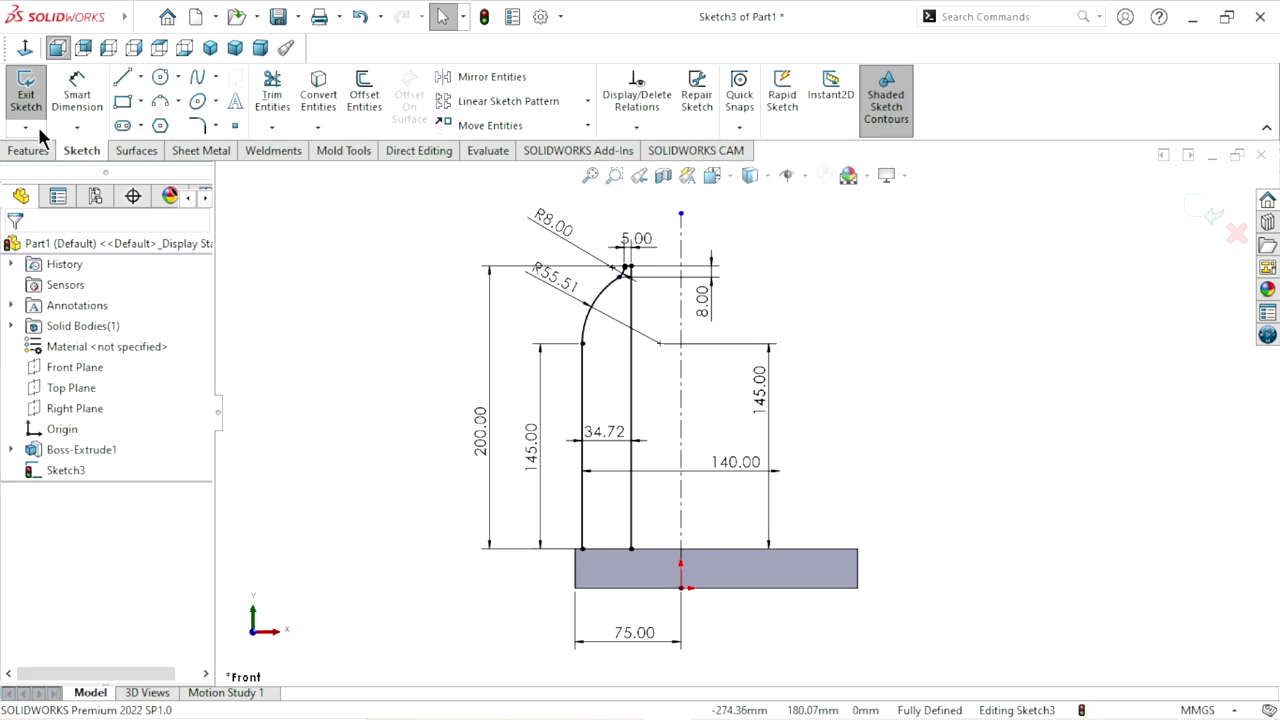
# Revolve the Sketch3 profile 360° Blind about the centreline into Surface-Revolve1
pyautogui.click(148, 155)
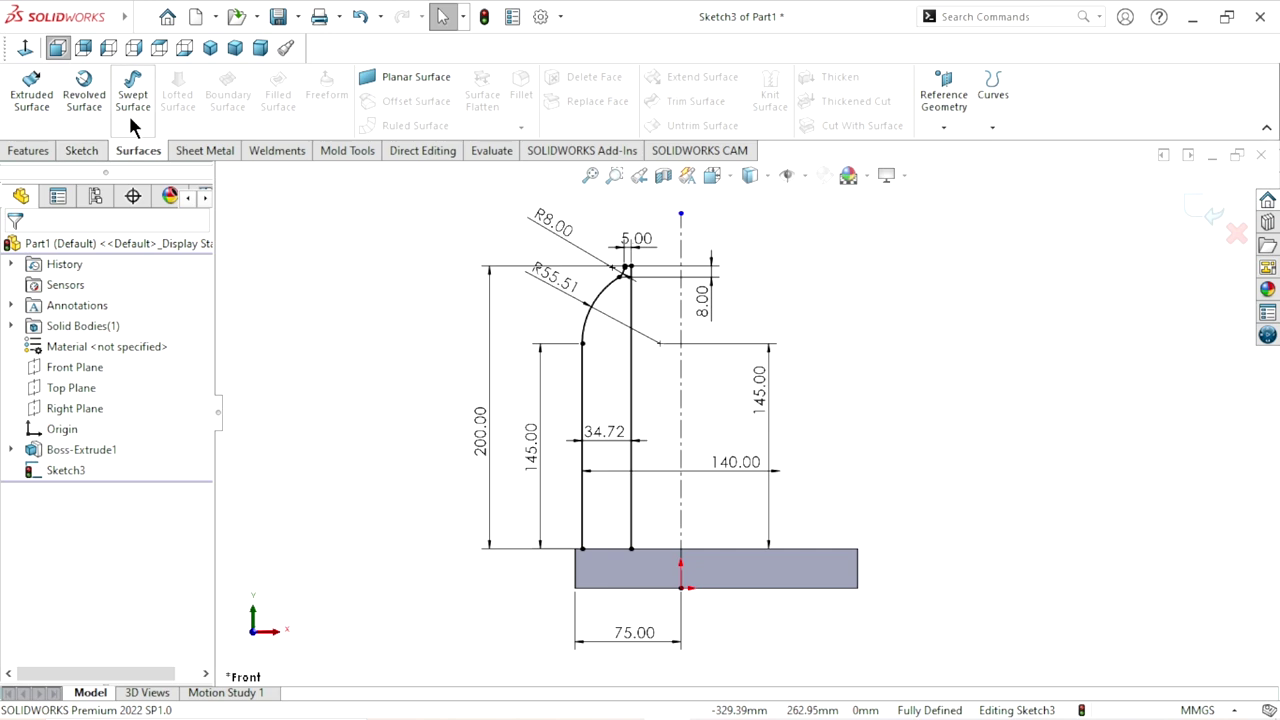
pyautogui.click(84, 95)
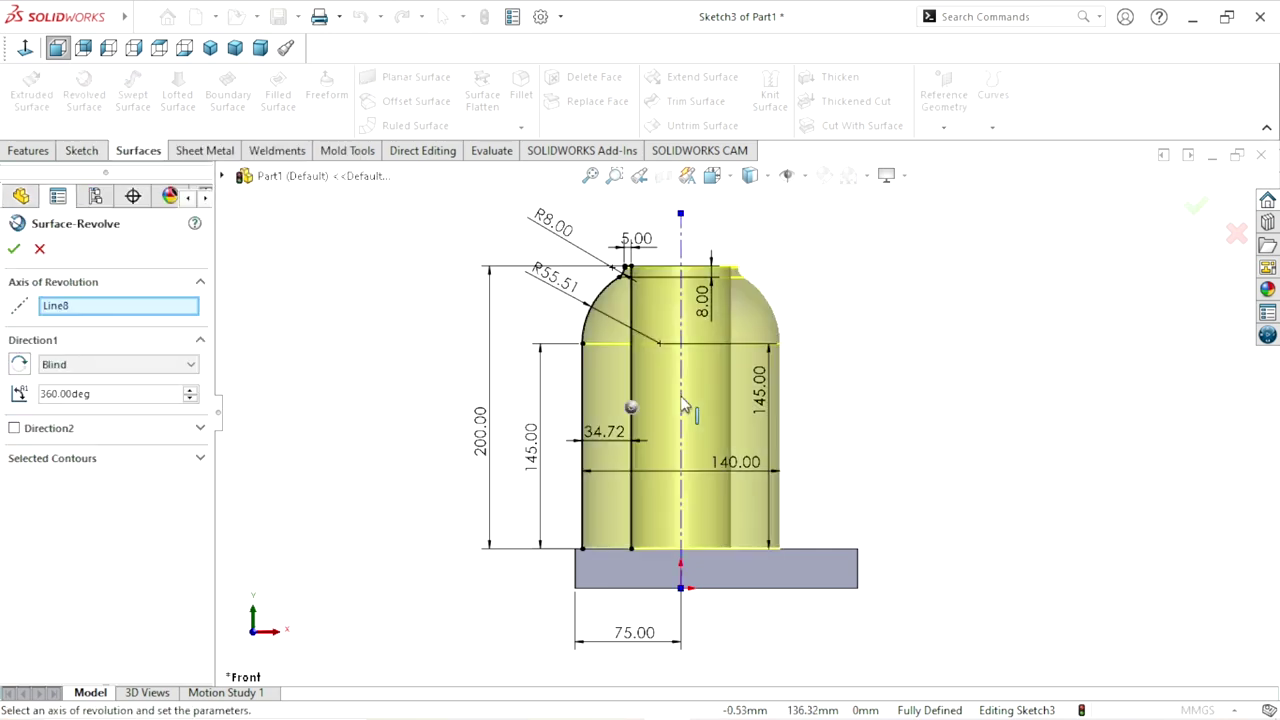
pyautogui.scroll(-3, 760, 420)
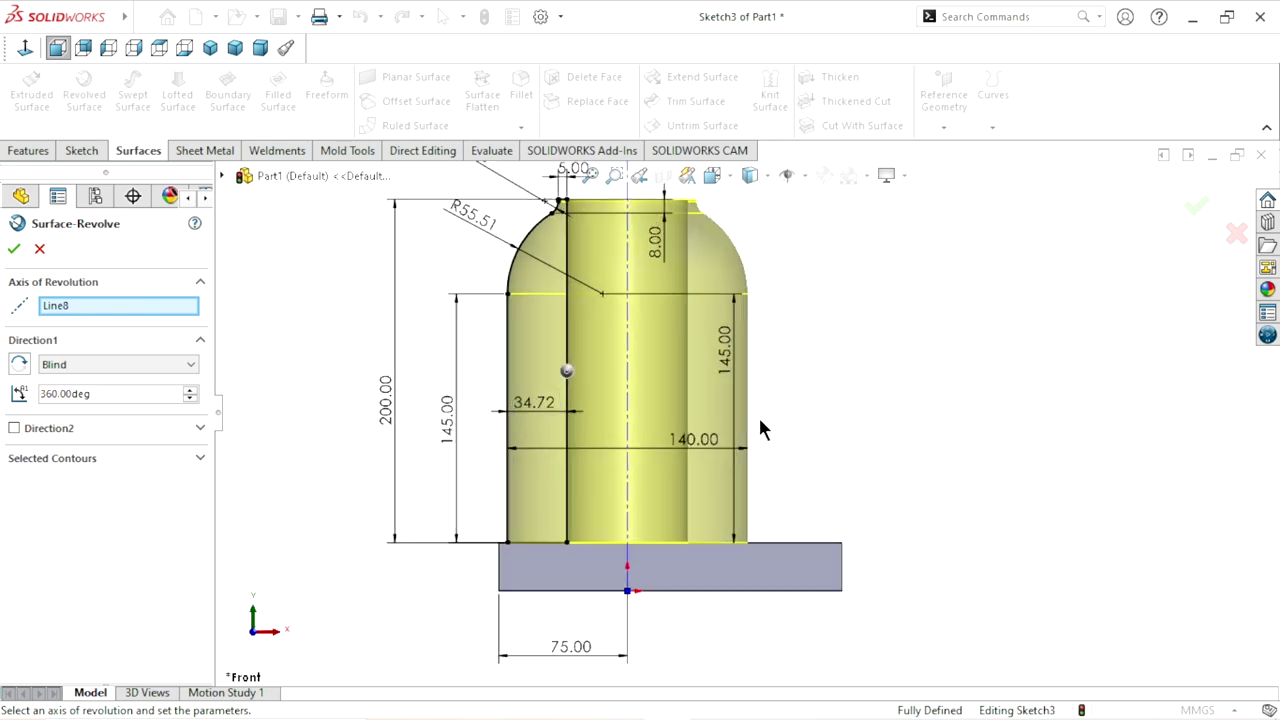
pyautogui.scroll(3, 735, 405)
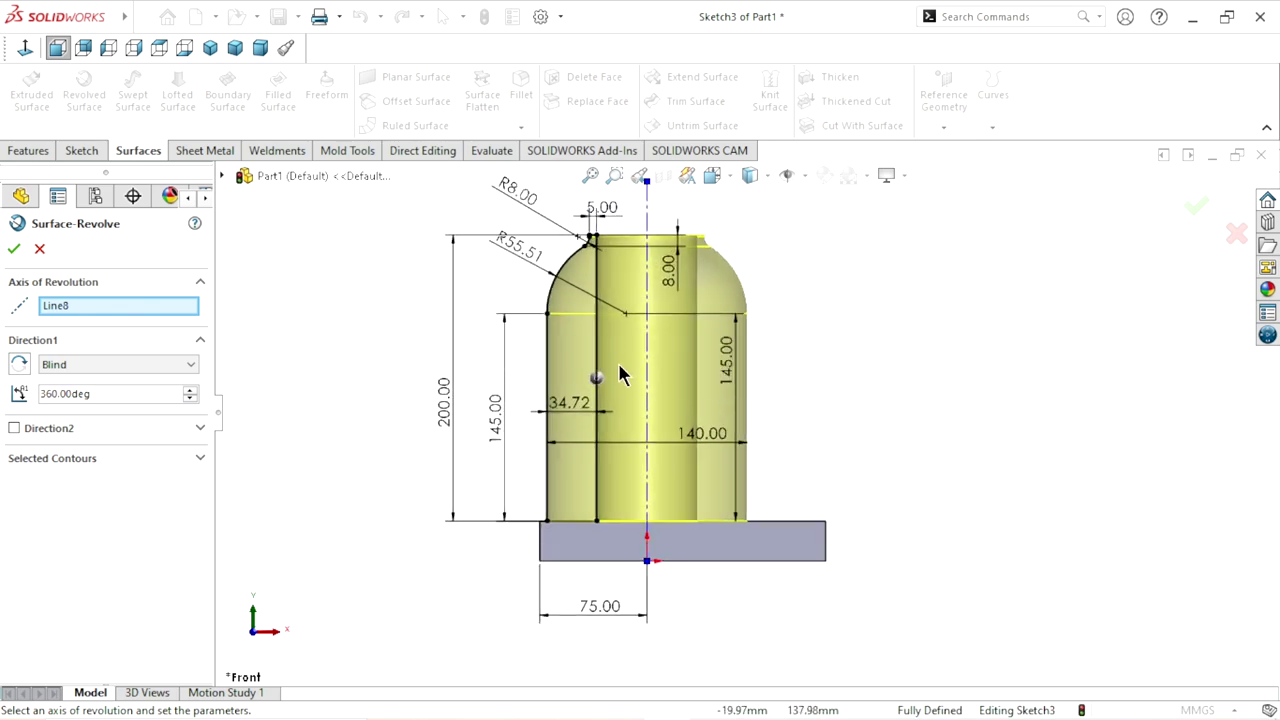
pyautogui.press('Return')
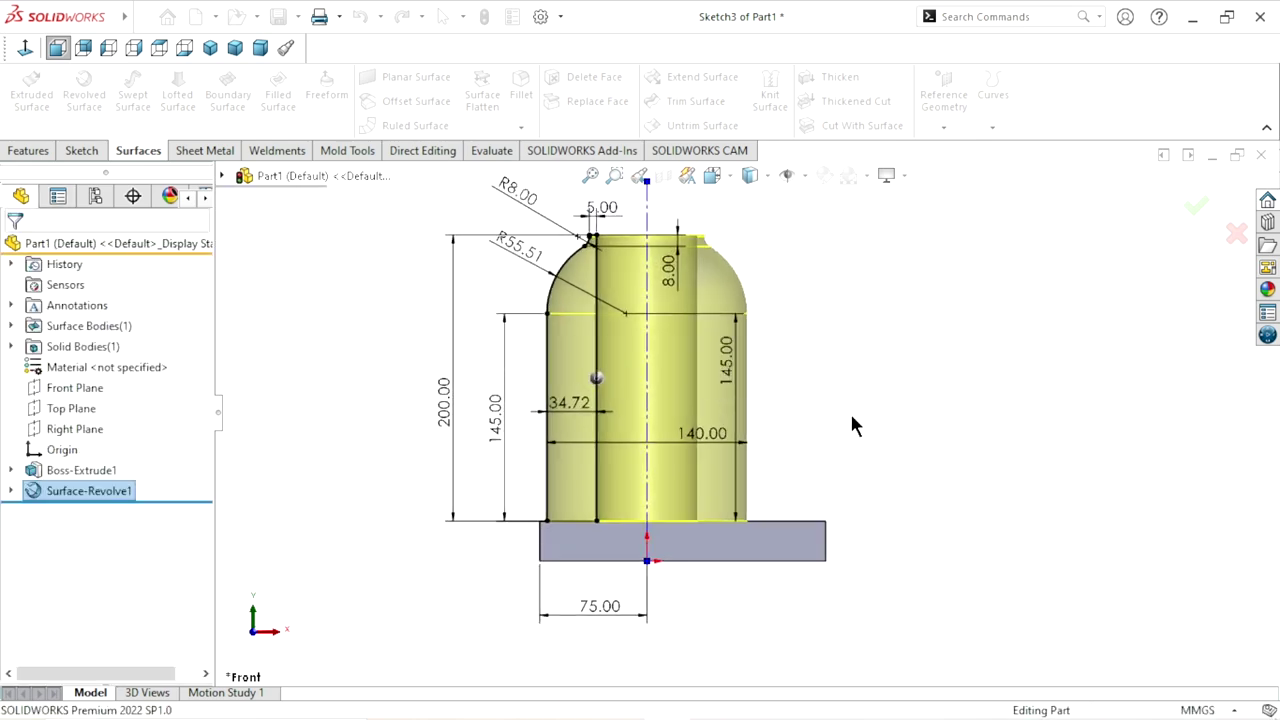
# Orbit and zoom the part from isometric to inspect the revolved bottle surface
pyautogui.hotkey('ctrl', '7')
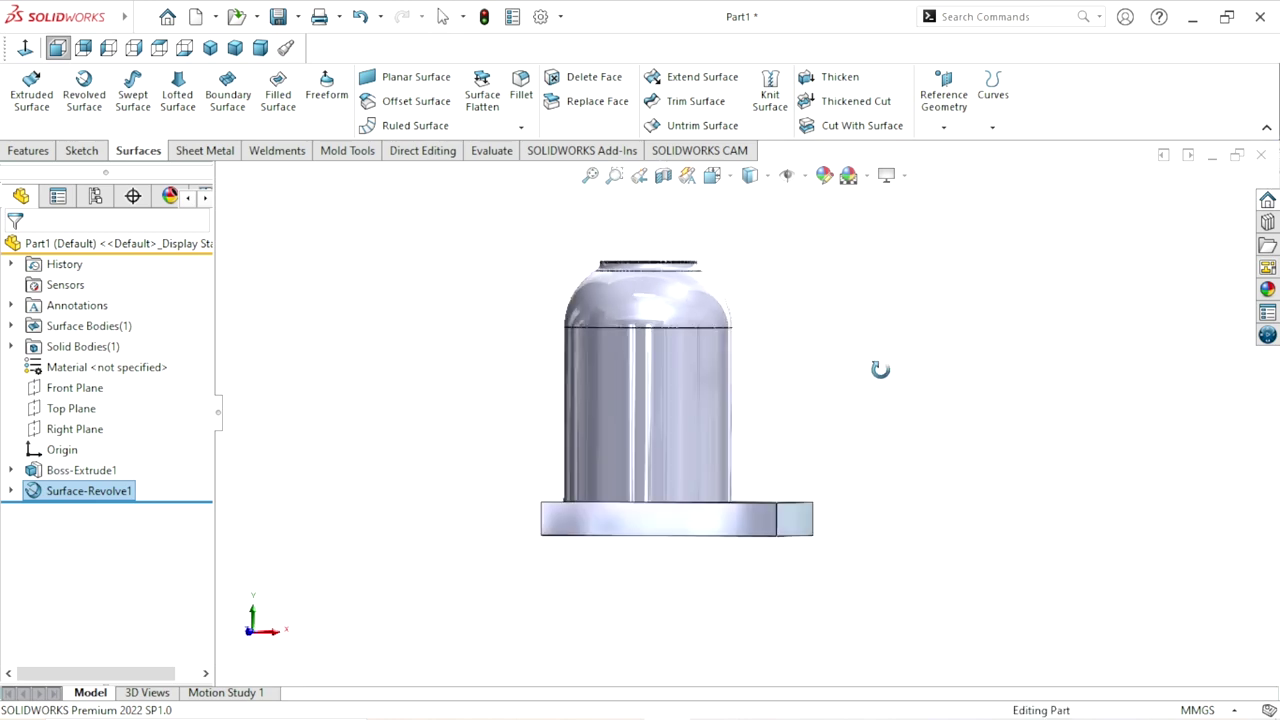
pyautogui.scroll(-3, 757, 328)
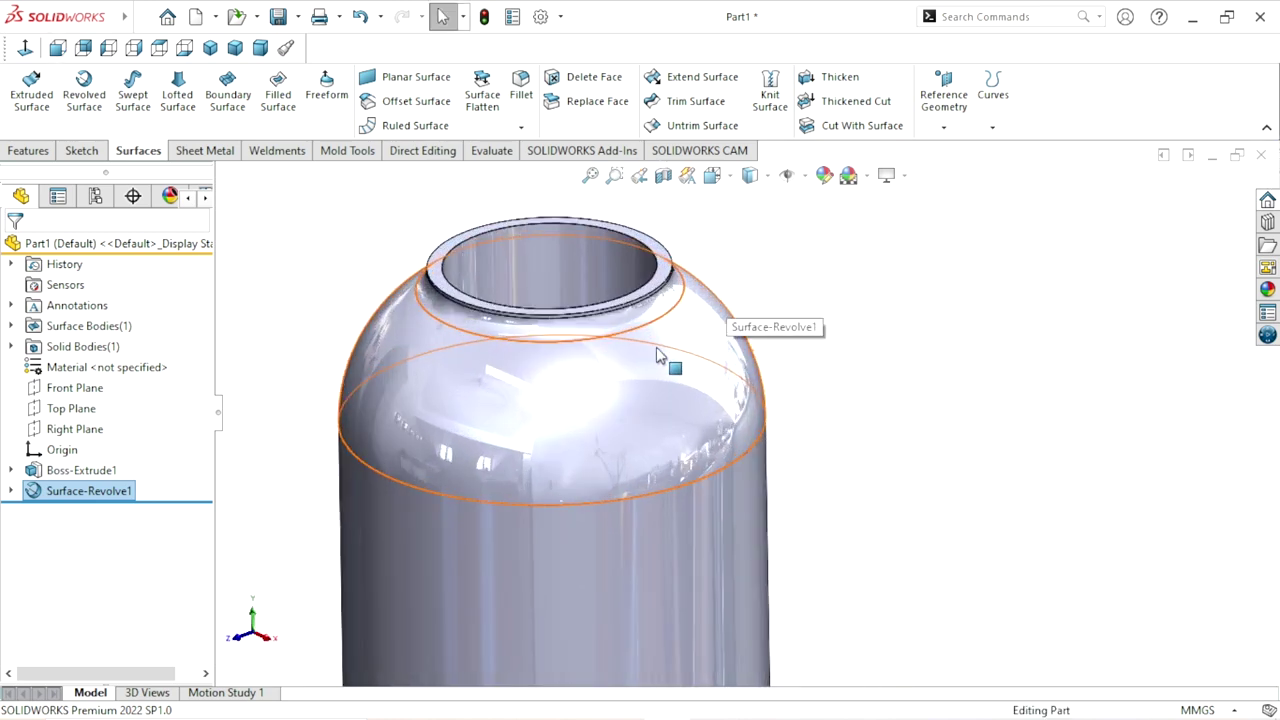
pyautogui.scroll(3, 650, 390)
pyautogui.scroll(2, 800, 545)
pyautogui.scroll(2, 815, 490)
pyautogui.scroll(-1, 803, 449)
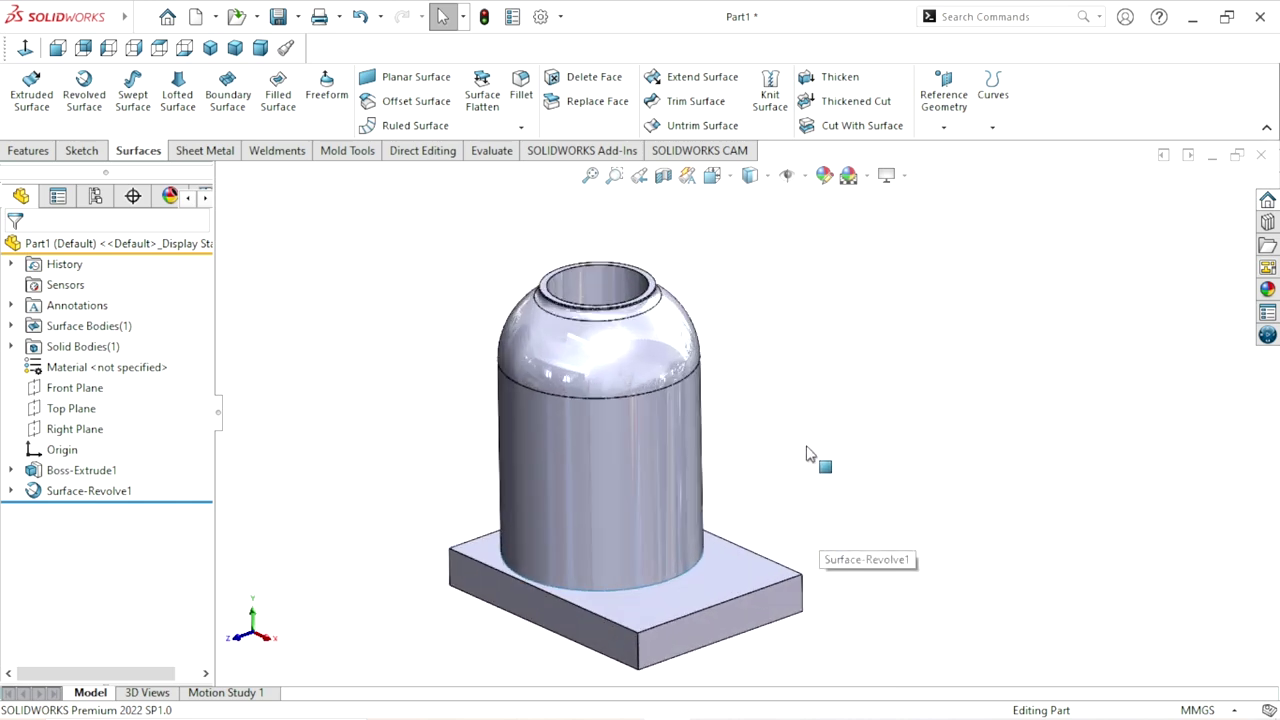
pyautogui.scroll(-3, 812, 500)
pyautogui.scroll(4, 804, 478)
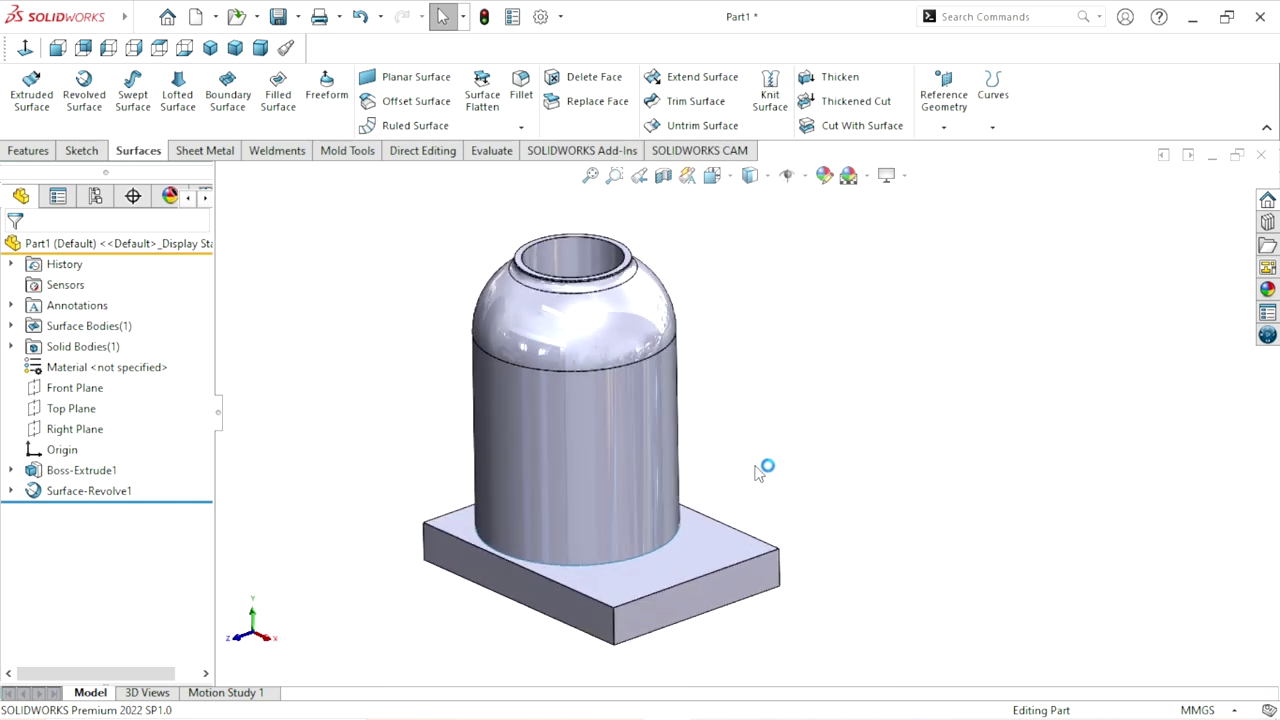
pyautogui.scroll(-2, 721, 442)
pyautogui.scroll(-1, 721, 440)
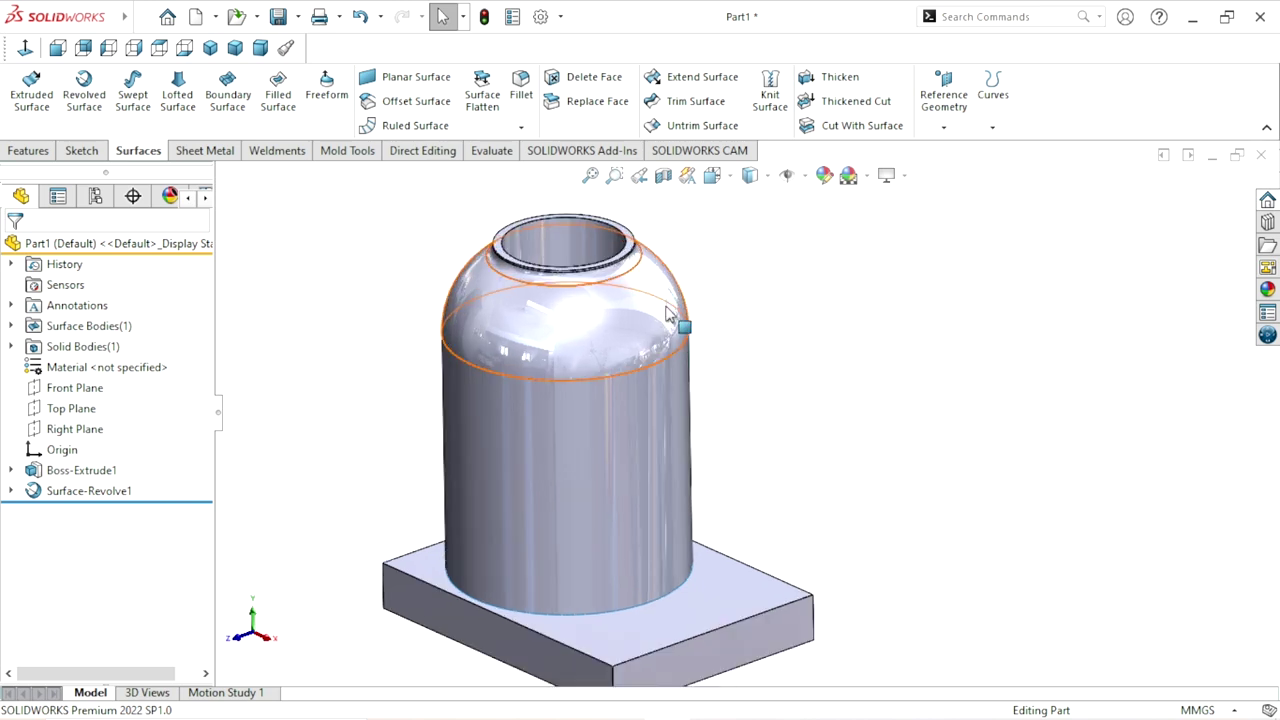
pyautogui.moveTo(790, 332)
pyautogui.mouseDown(button='middle')
pyautogui.moveTo(825, 365)
pyautogui.moveTo(722, 290)
pyautogui.mouseUp(button='middle')
pyautogui.scroll(-3, 648, 268)
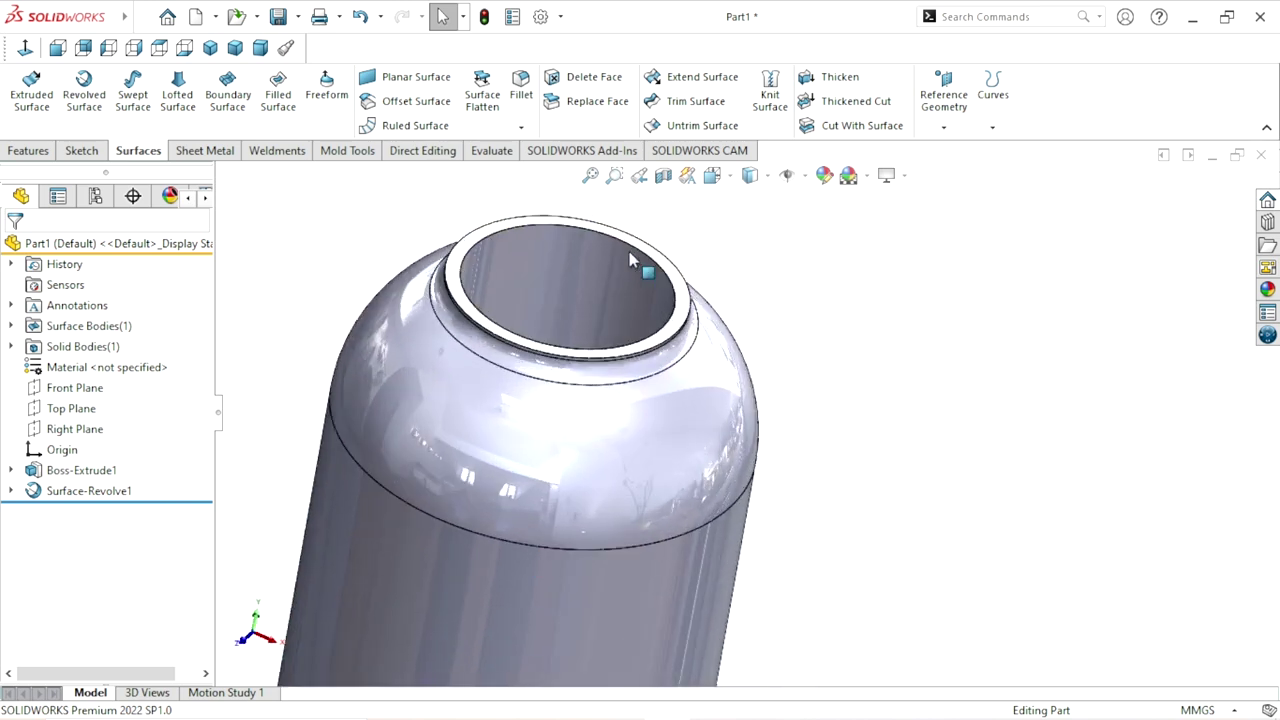
pyautogui.scroll(4, 788, 410)
pyautogui.scroll(-2, 770, 485)
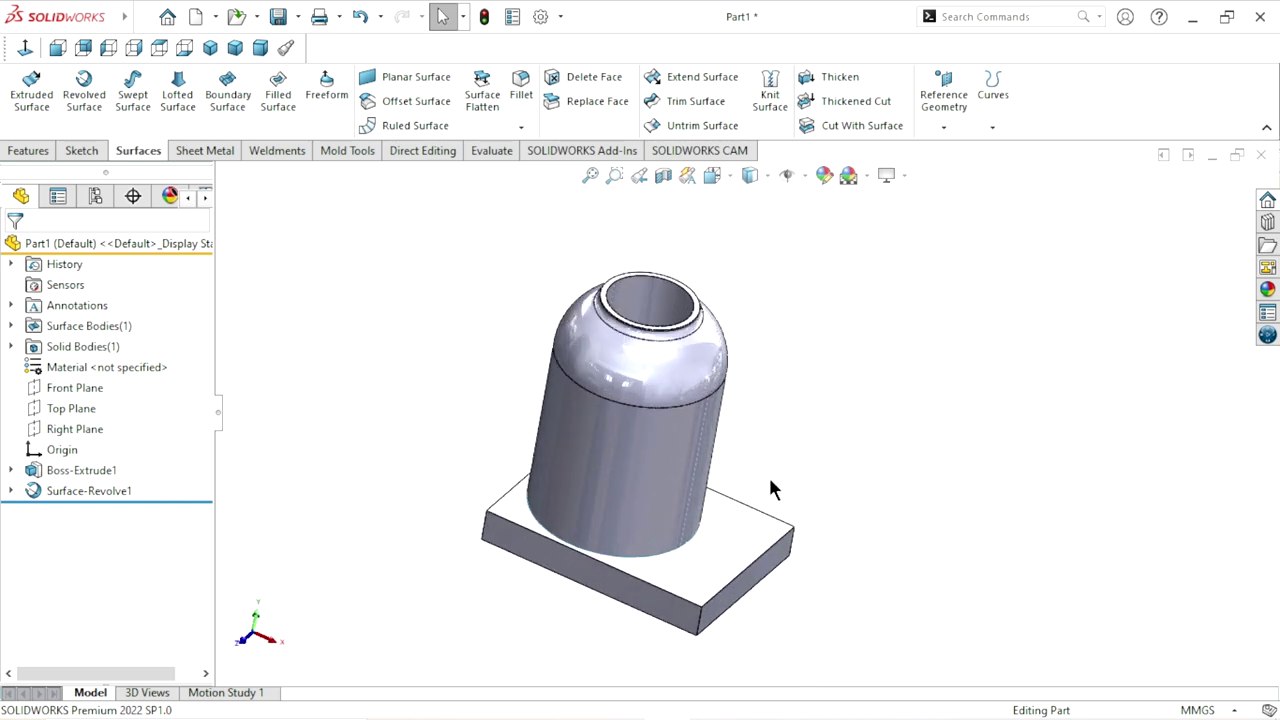
pyautogui.moveTo(790, 438)
pyautogui.mouseDown(button='middle')
pyautogui.moveTo(760, 394)
pyautogui.moveTo(760, 425)
pyautogui.mouseUp(button='middle')
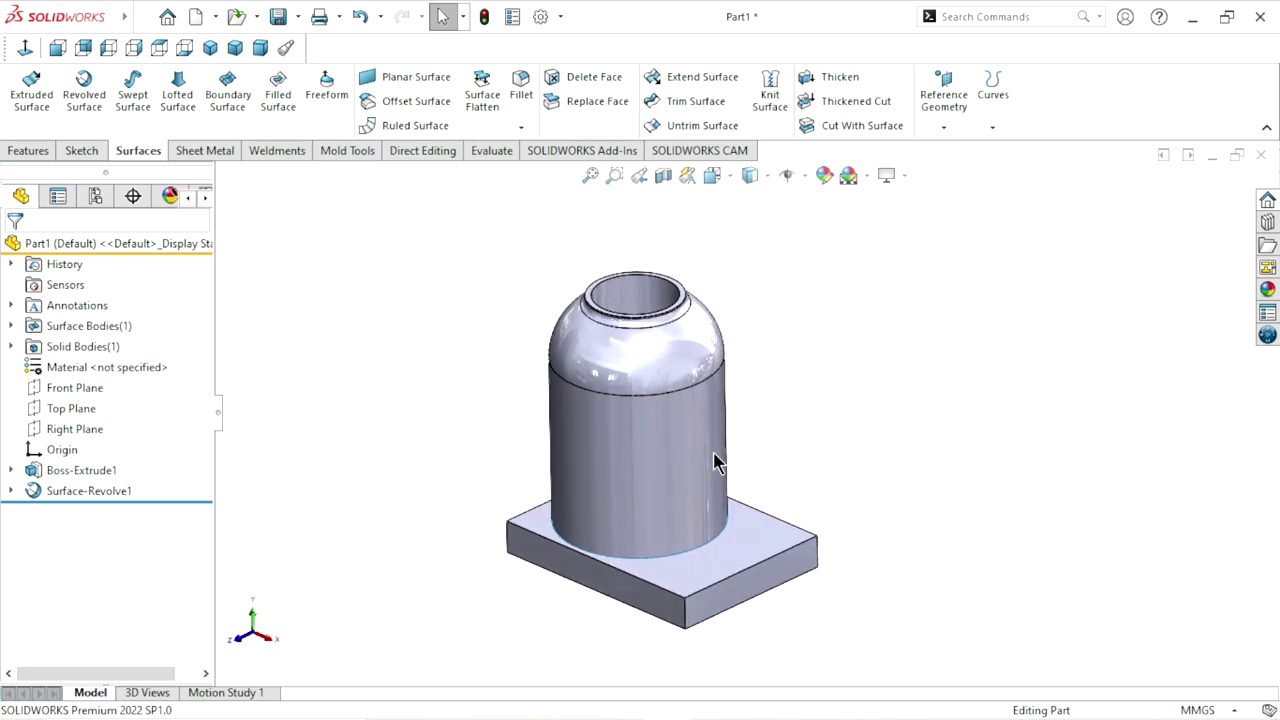
# Select the Surface-Revolve1 body under Surface Bodies in the tree
pyautogui.click(693, 412)
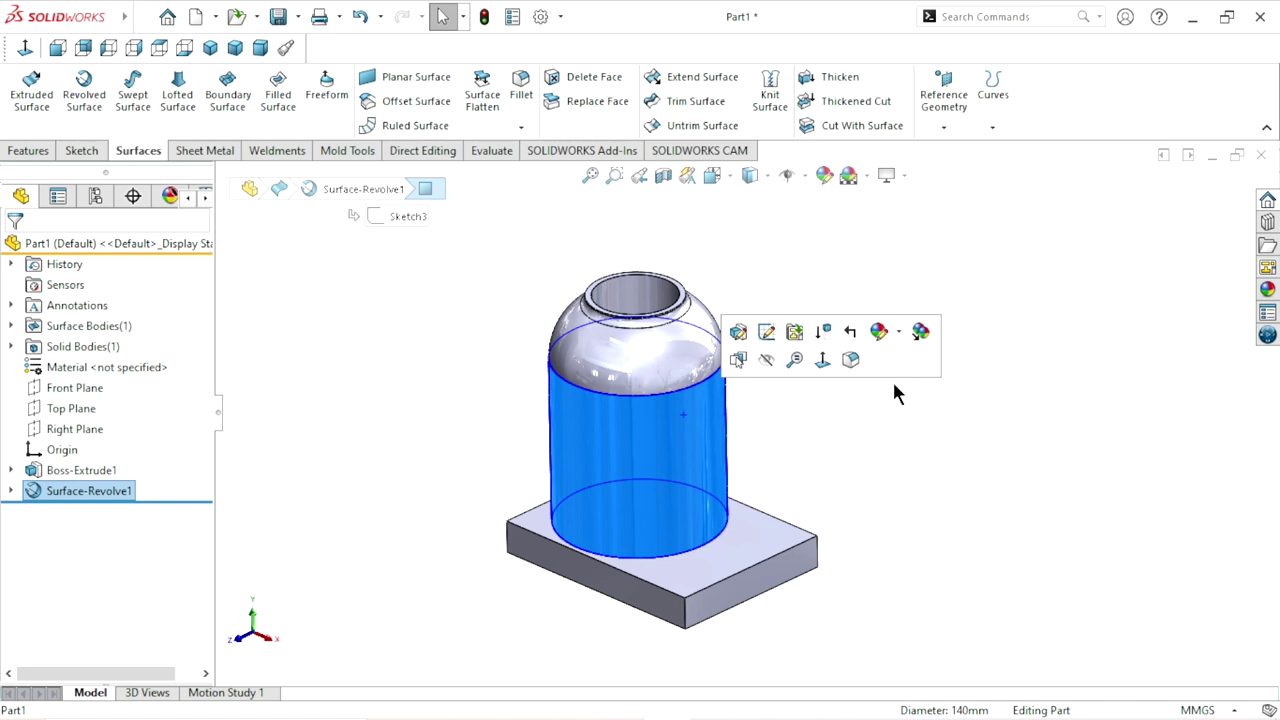
pyautogui.press('Escape')
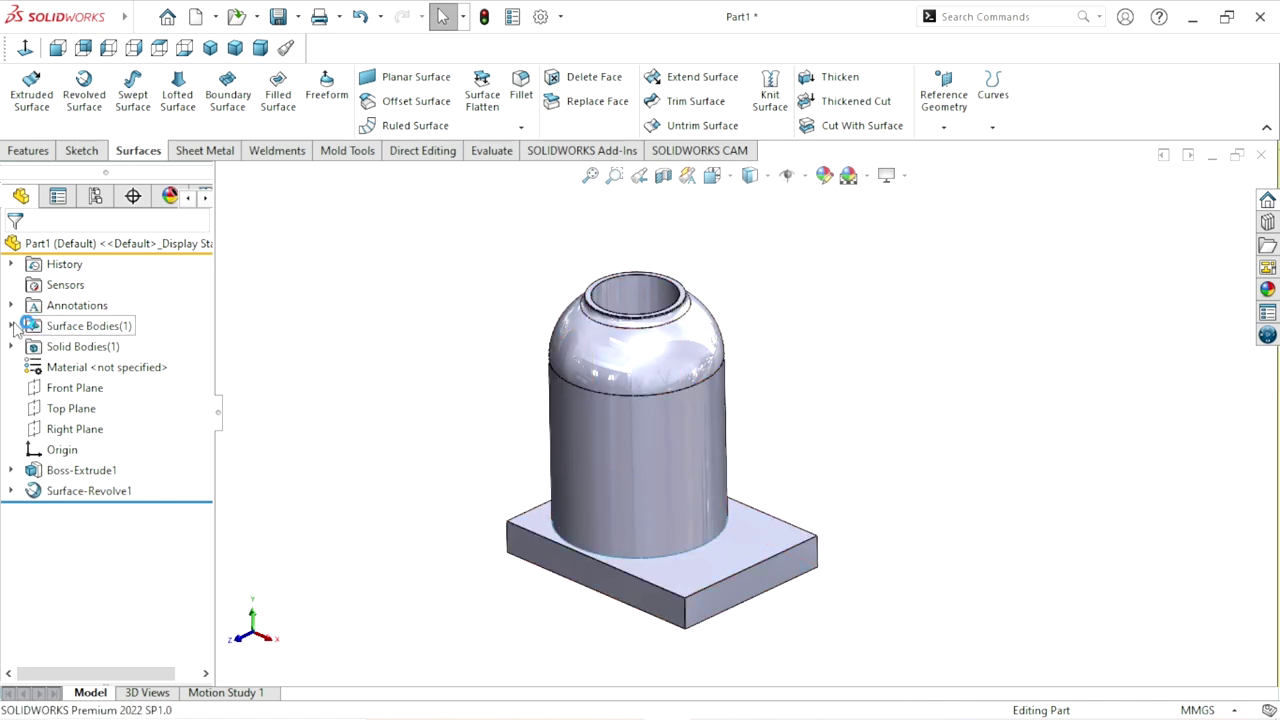
pyautogui.click(11, 326)
pyautogui.click(140, 350)
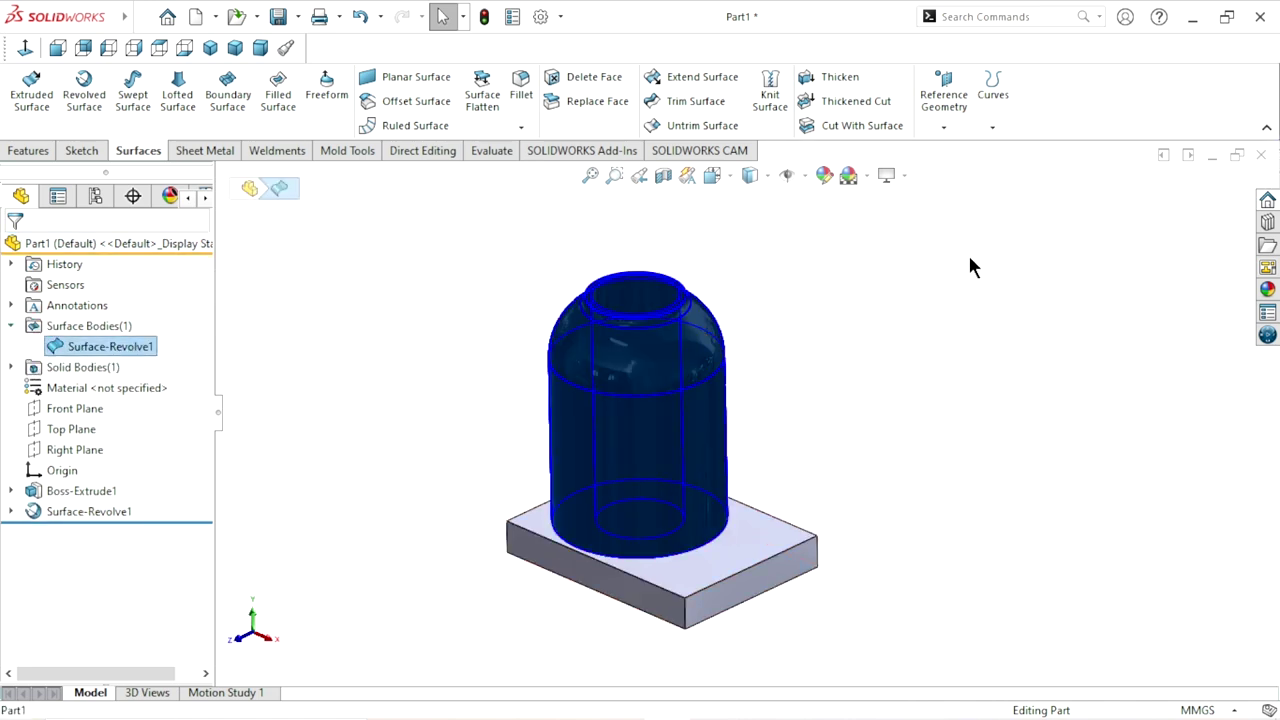
# Thicken Surface-Revolve1 by 3.00 mm on one side, merged with the block
pyautogui.click(838, 77)
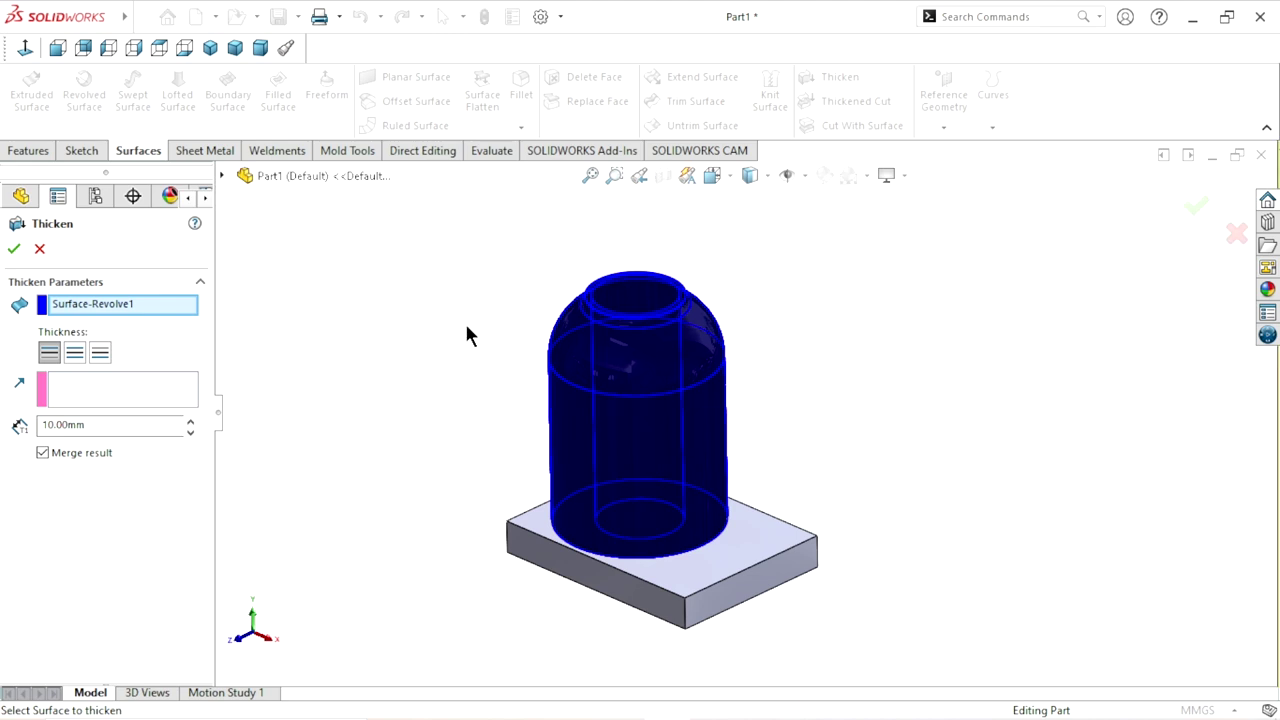
pyautogui.click(47, 357)
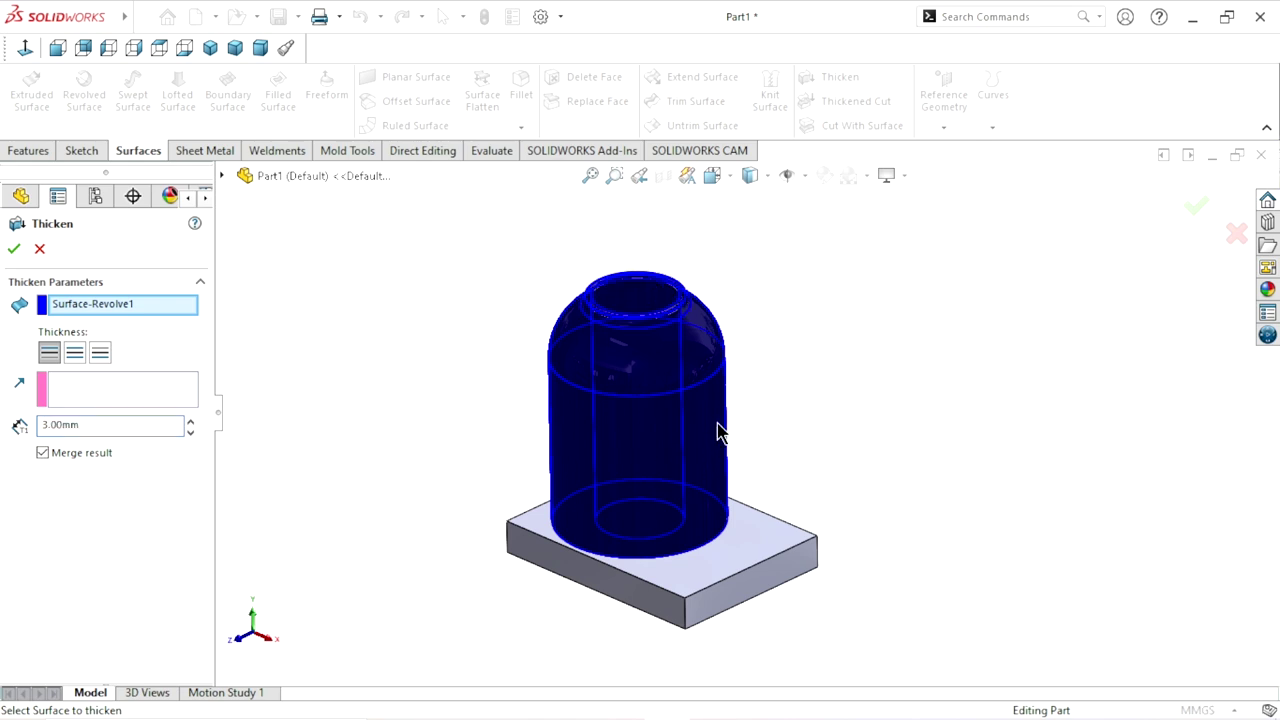
pyautogui.scroll(-1, 718, 428)
pyautogui.scroll(-2, 710, 428)
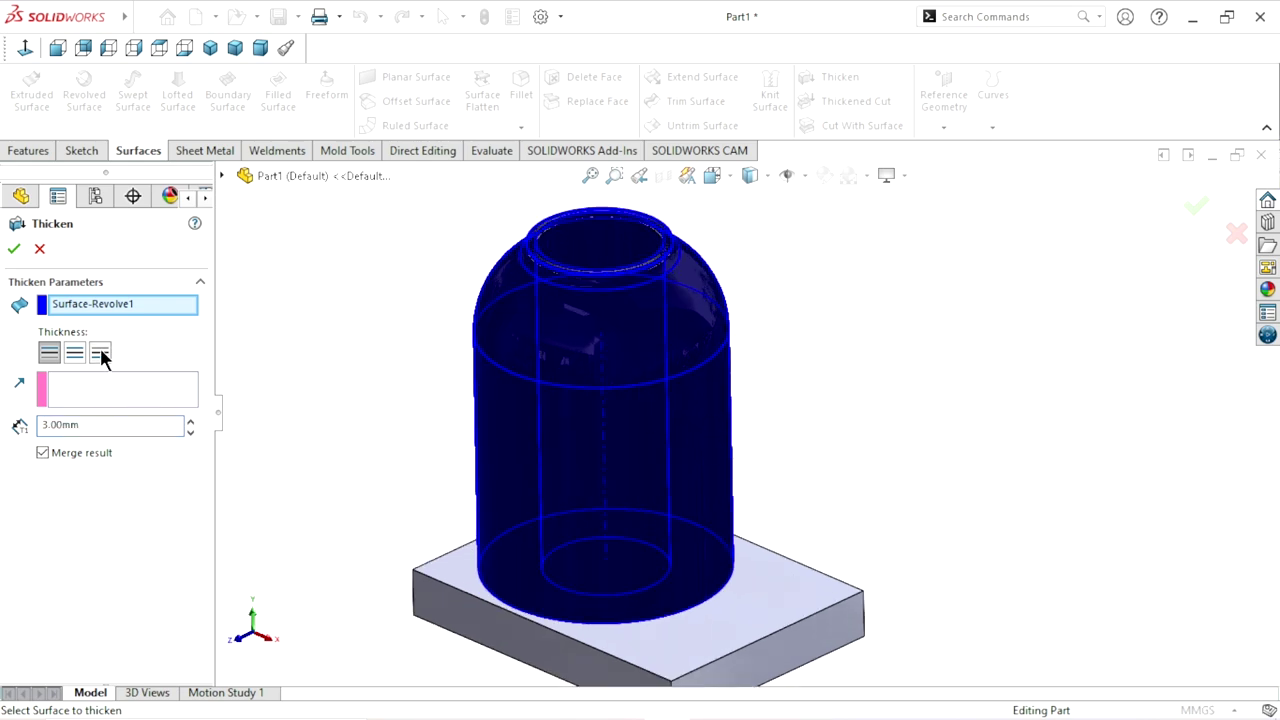
pyautogui.click(101, 355)
pyautogui.click(49, 353)
pyautogui.click(14, 251)
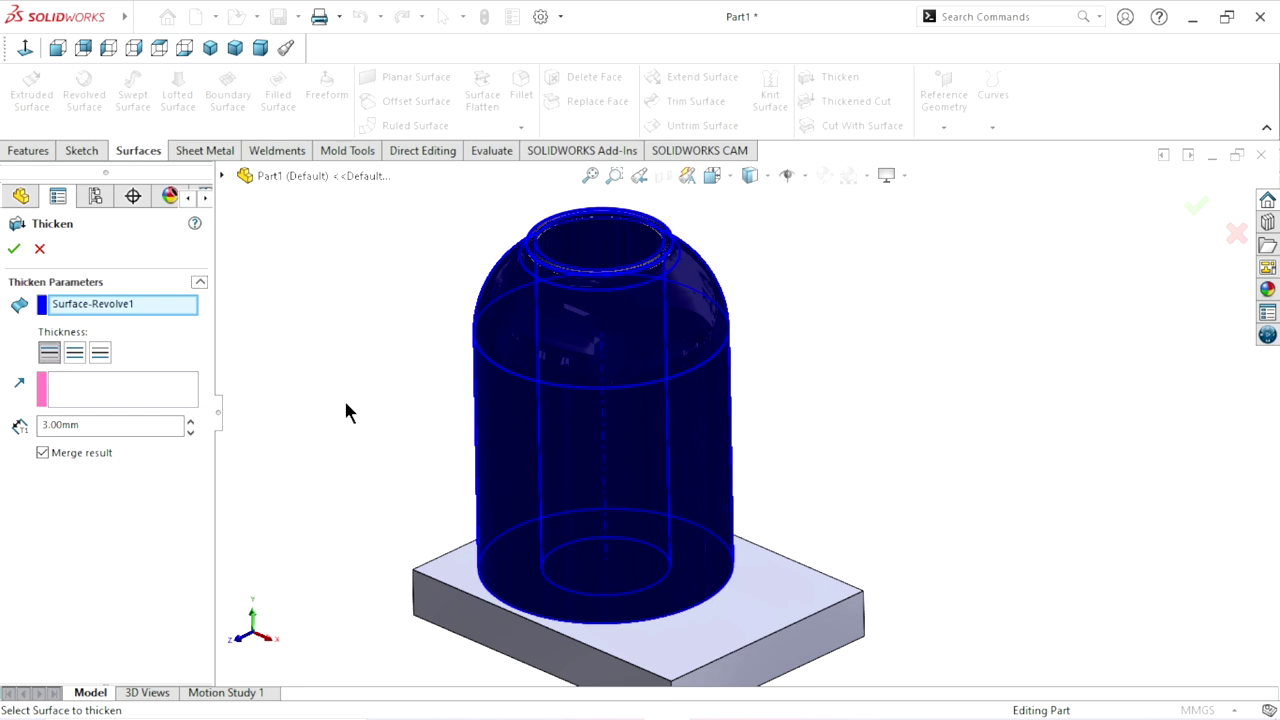
pyautogui.click(14, 249)
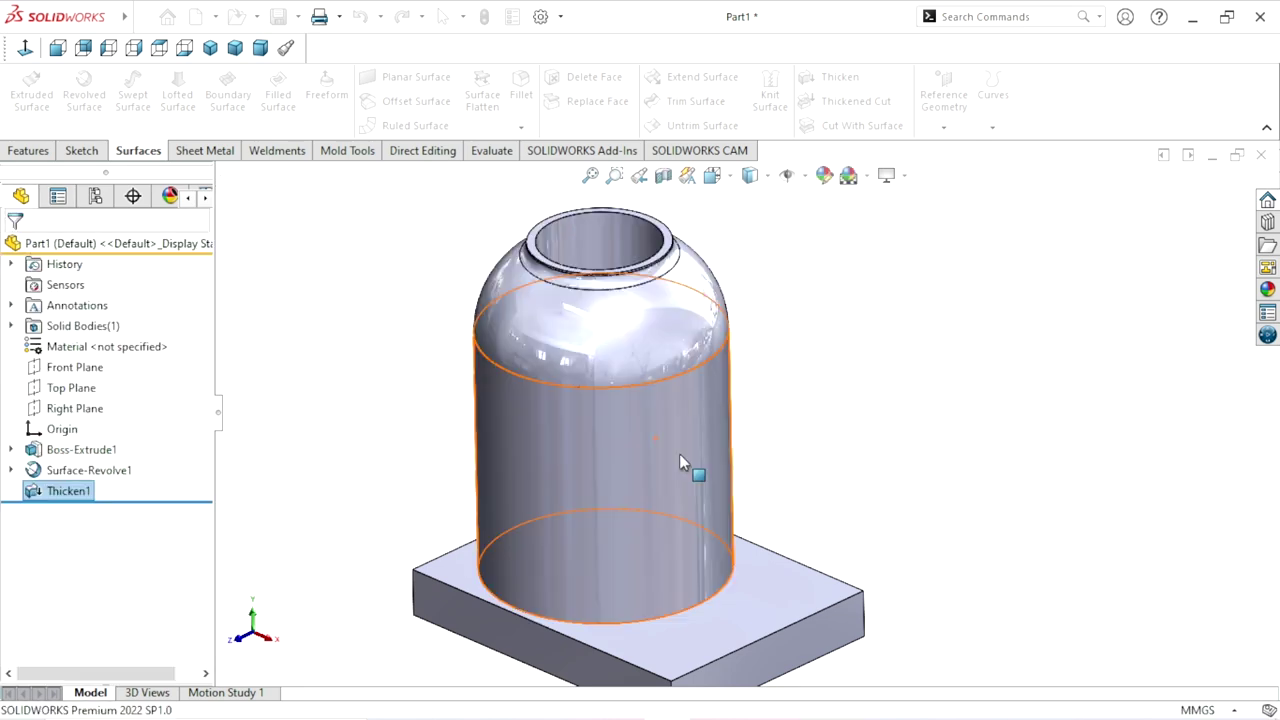
# Cut the part with a section view and orbit to inspect the hollow wall
pyautogui.press('f')
pyautogui.click(870, 437)
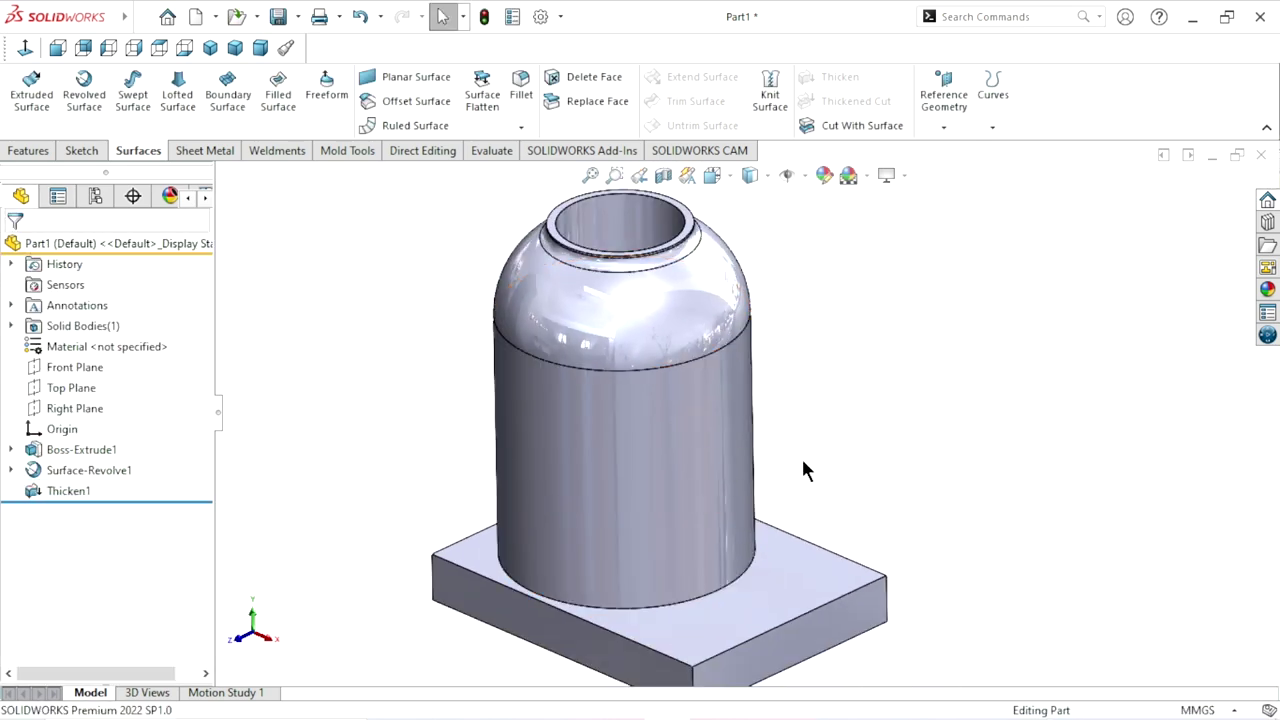
pyautogui.click(663, 175)
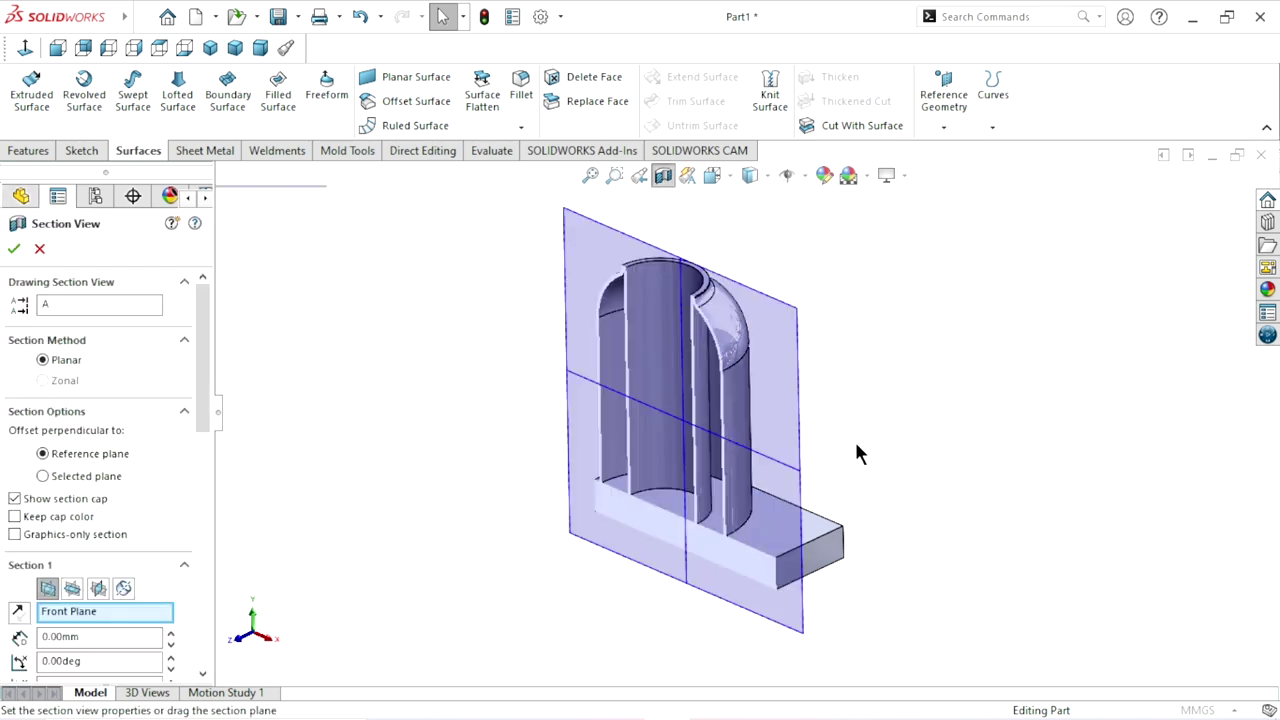
pyautogui.click(14, 249)
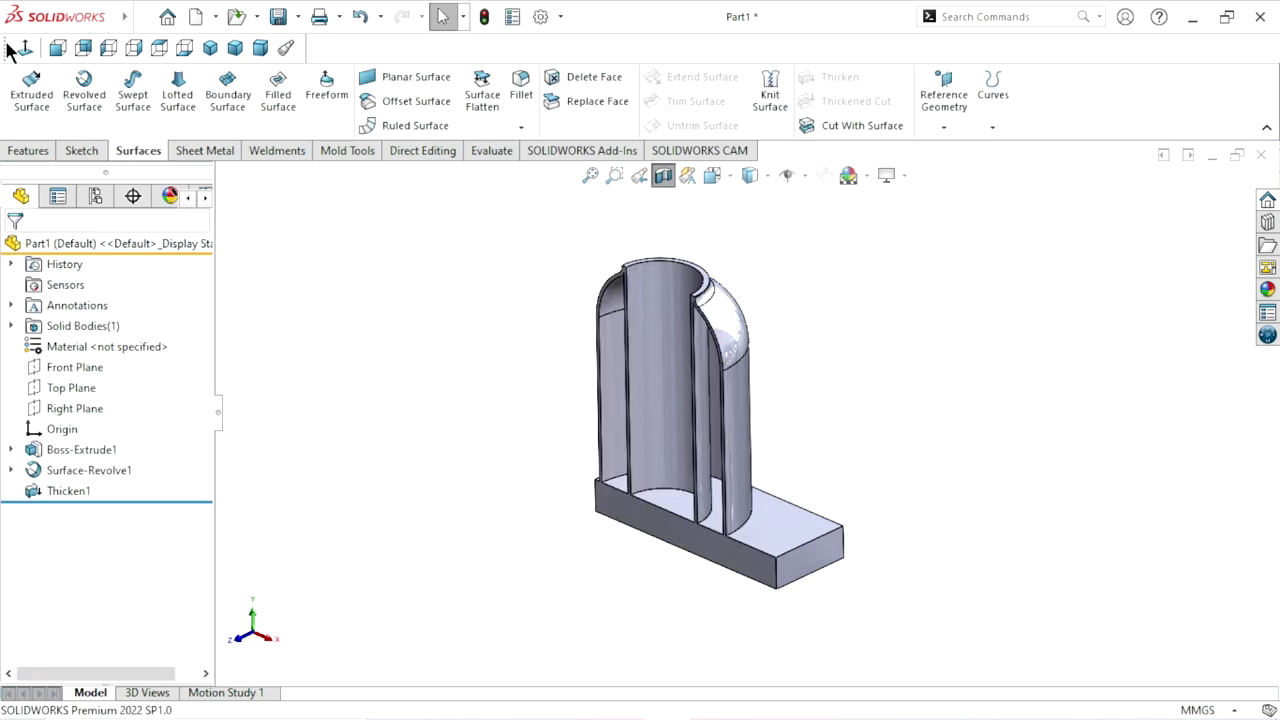
pyautogui.click(57, 48)
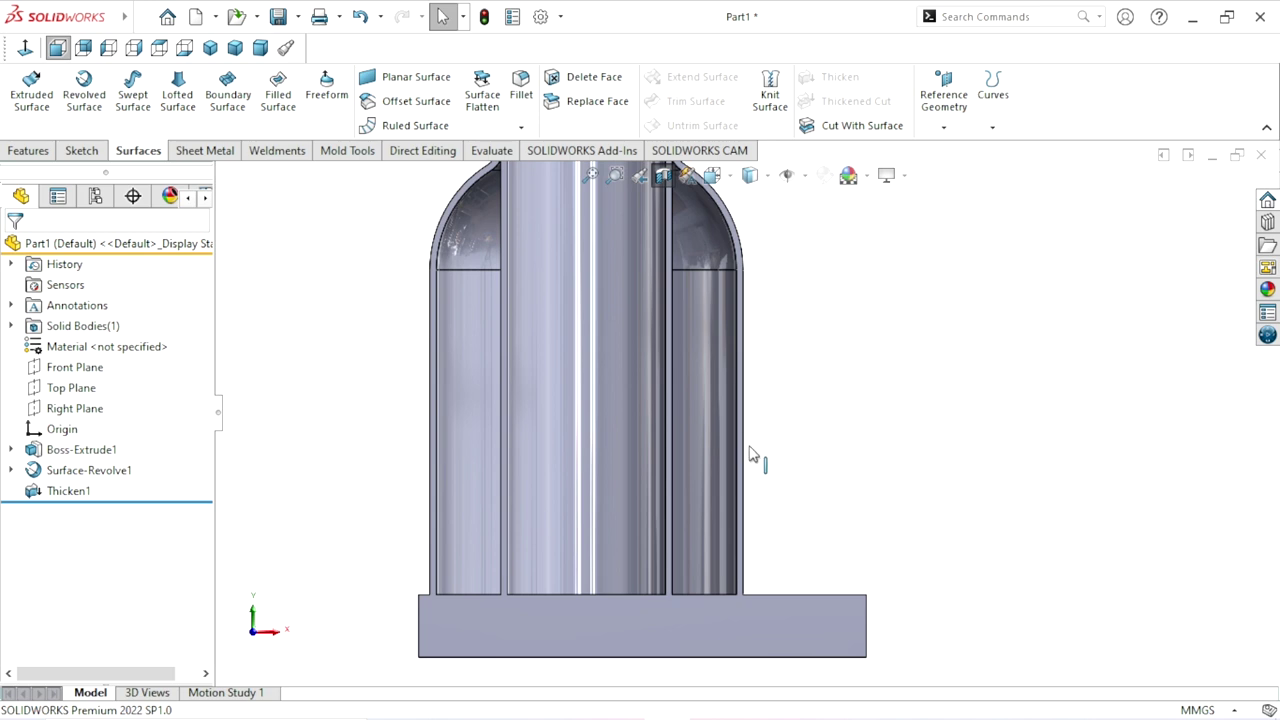
pyautogui.moveTo(800, 445)
pyautogui.mouseDown(button='middle')
pyautogui.moveTo(851, 500)
pyautogui.moveTo(749, 537)
pyautogui.moveTo(685, 509)
pyautogui.mouseUp(button='middle')
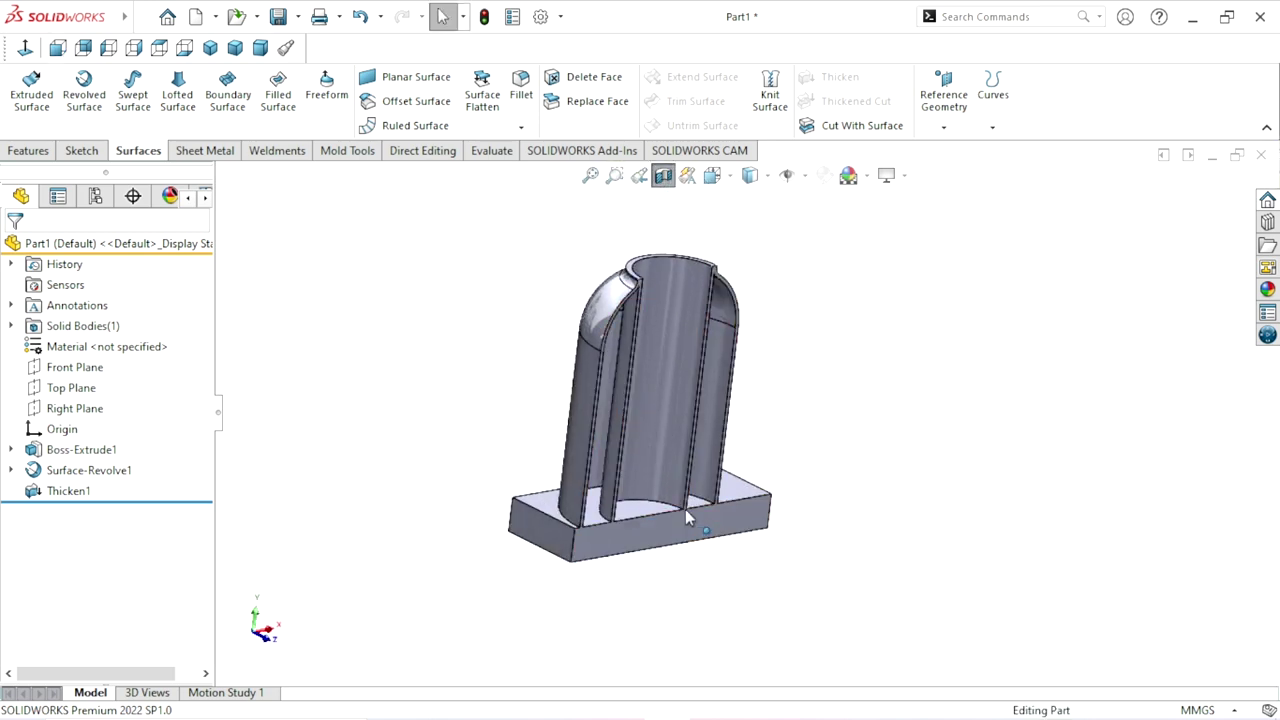
pyautogui.scroll(-2, 660, 510)
pyautogui.scroll(2, 878, 430)
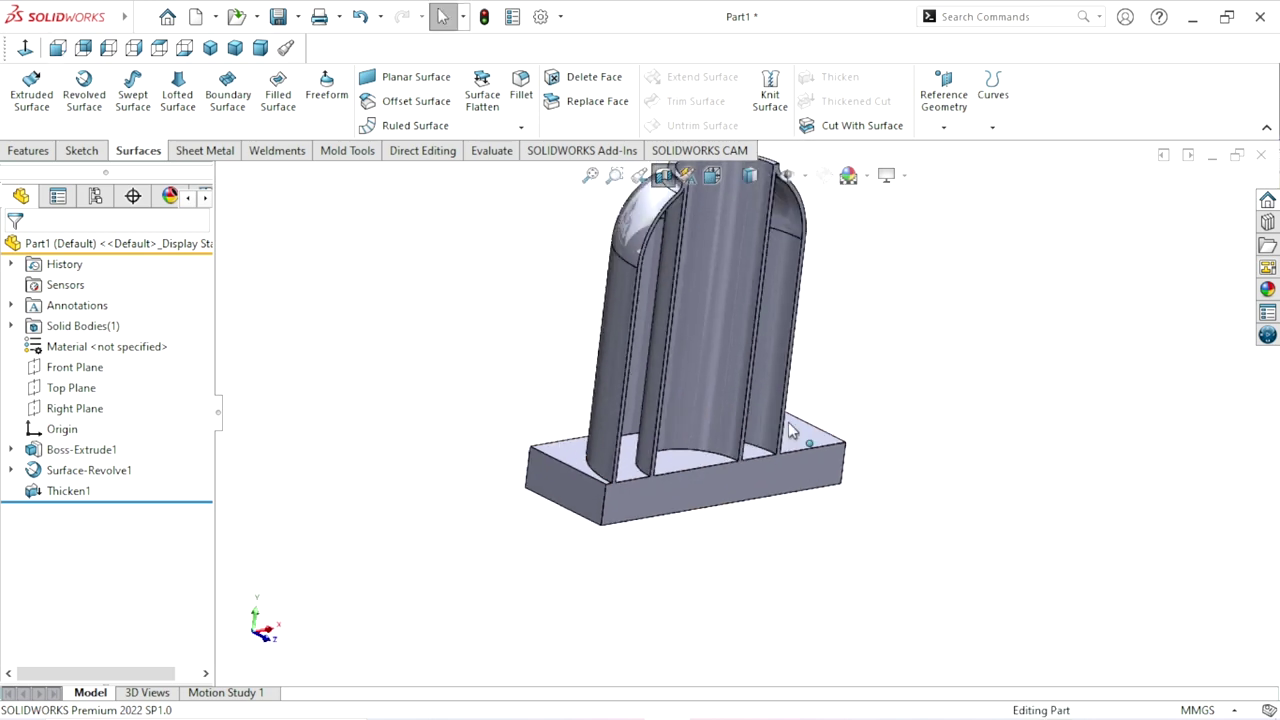
pyautogui.moveTo(788, 422); pyautogui.dragTo(757, 253, button='middle')
pyautogui.scroll(-3, 757, 253)
pyautogui.scroll(1, 787, 397)
pyautogui.moveTo(787, 397)
pyautogui.mouseDown(button='middle')
pyautogui.moveTo(716, 374)
pyautogui.moveTo(773, 386)
pyautogui.moveTo(789, 434)
pyautogui.mouseUp(button='middle')
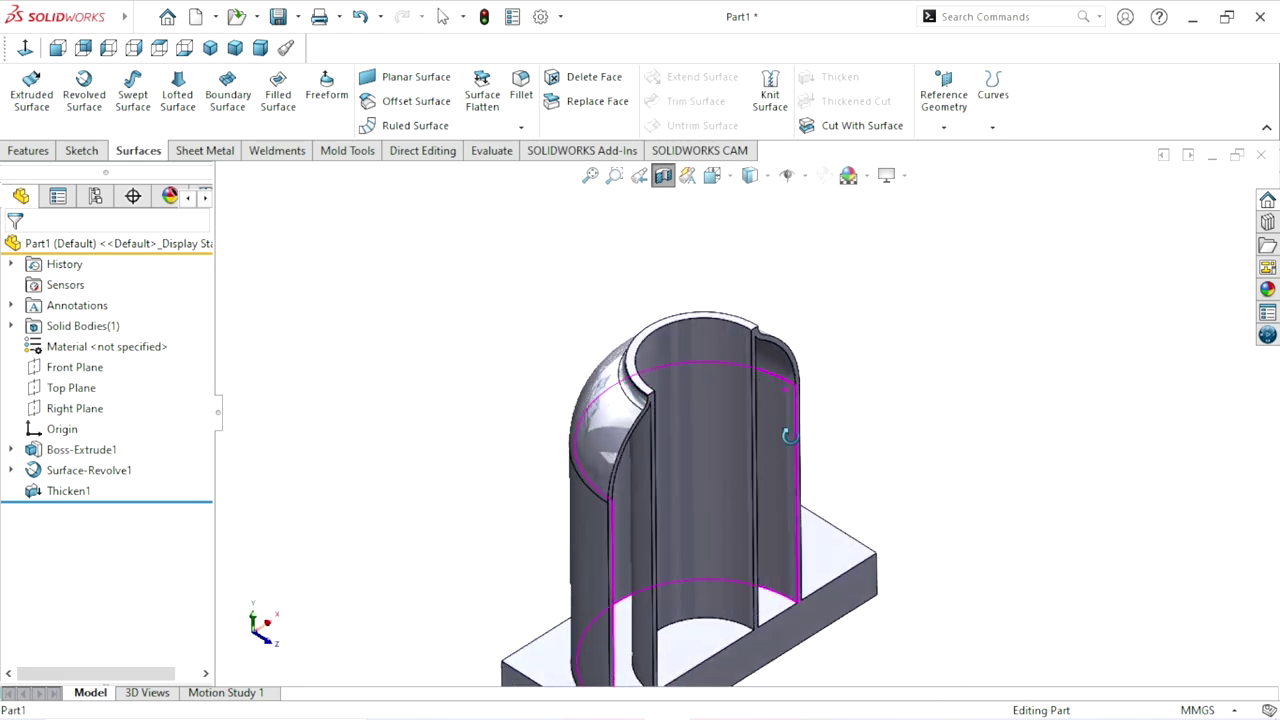
pyautogui.scroll(2, 789, 434)
pyautogui.moveTo(791, 531); pyautogui.dragTo(894, 372, button='middle')
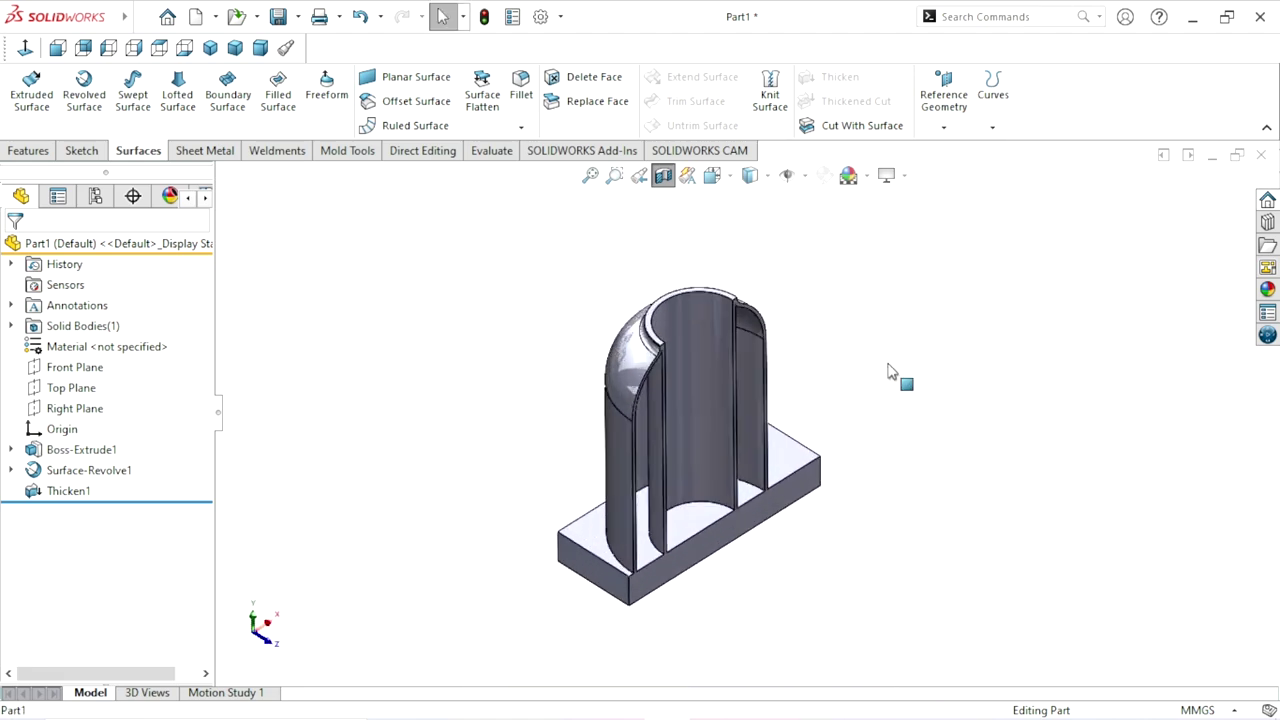
# Restore the full model in isometric view with the hole and thread tools shown
pyautogui.click(663, 176)
pyautogui.scroll(-2, 845, 462)
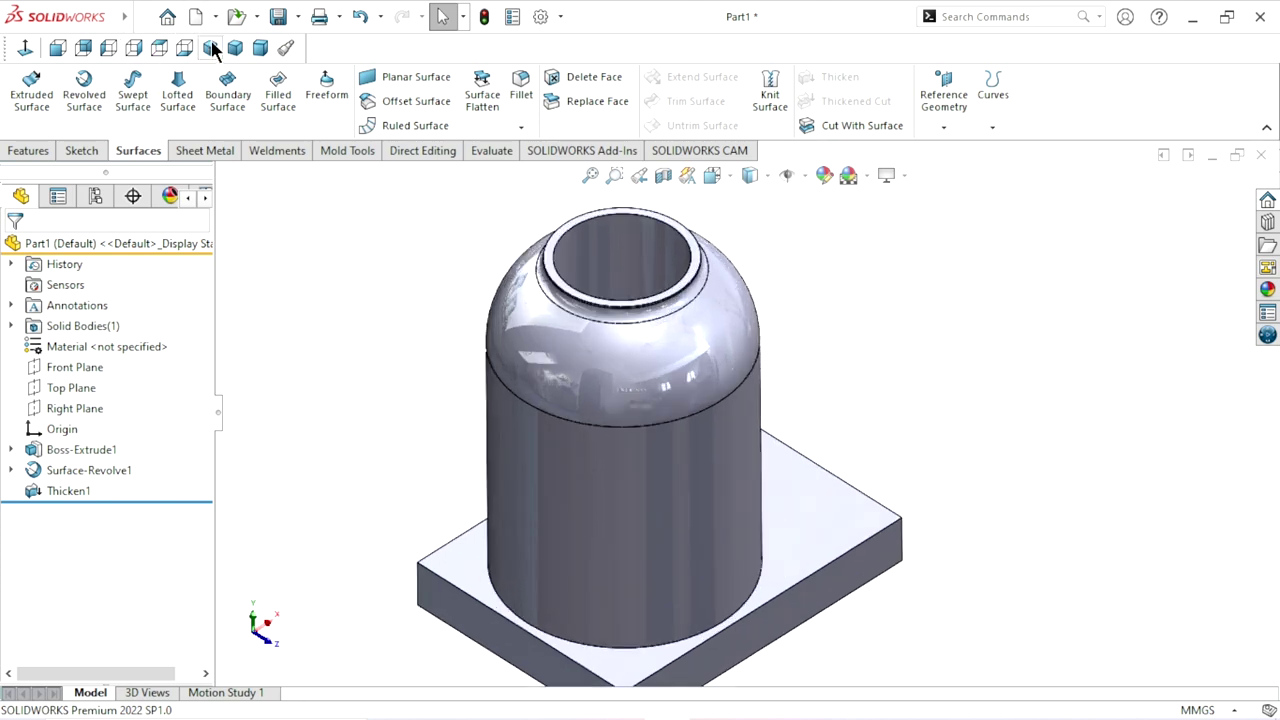
pyautogui.click(210, 48)
pyautogui.scroll(-2, 848, 334)
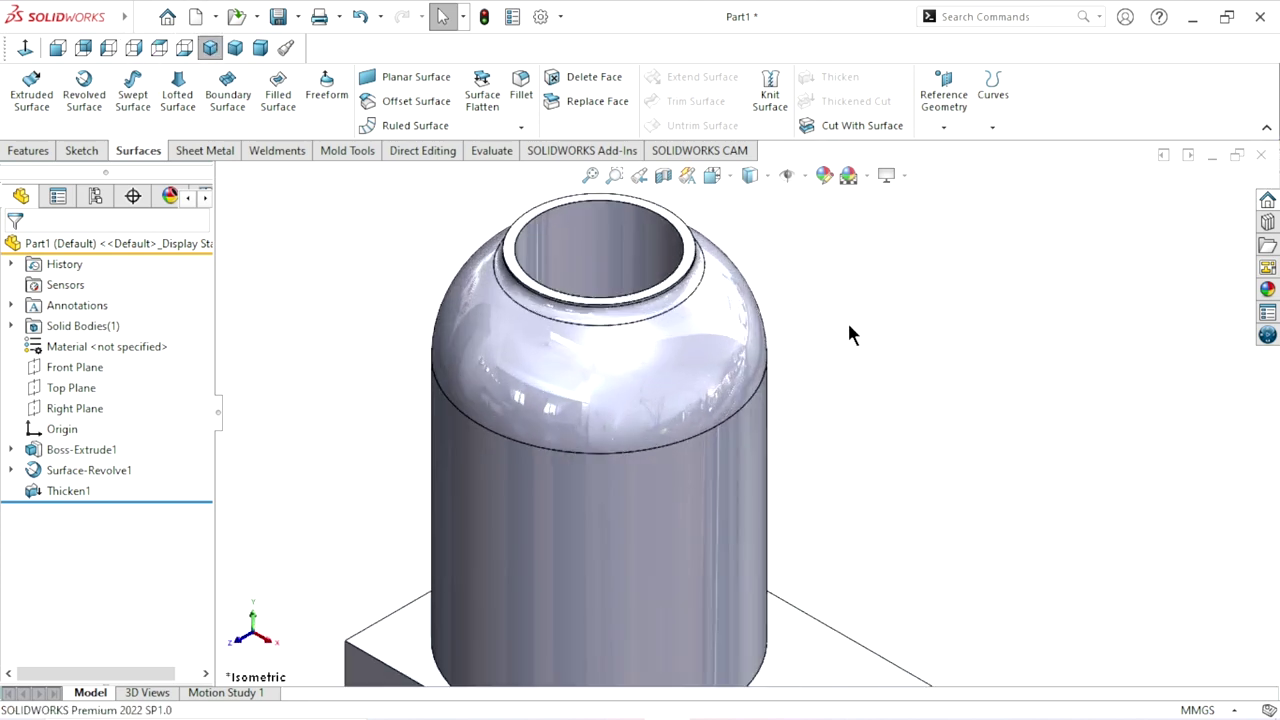
pyautogui.scroll(2, 848, 334)
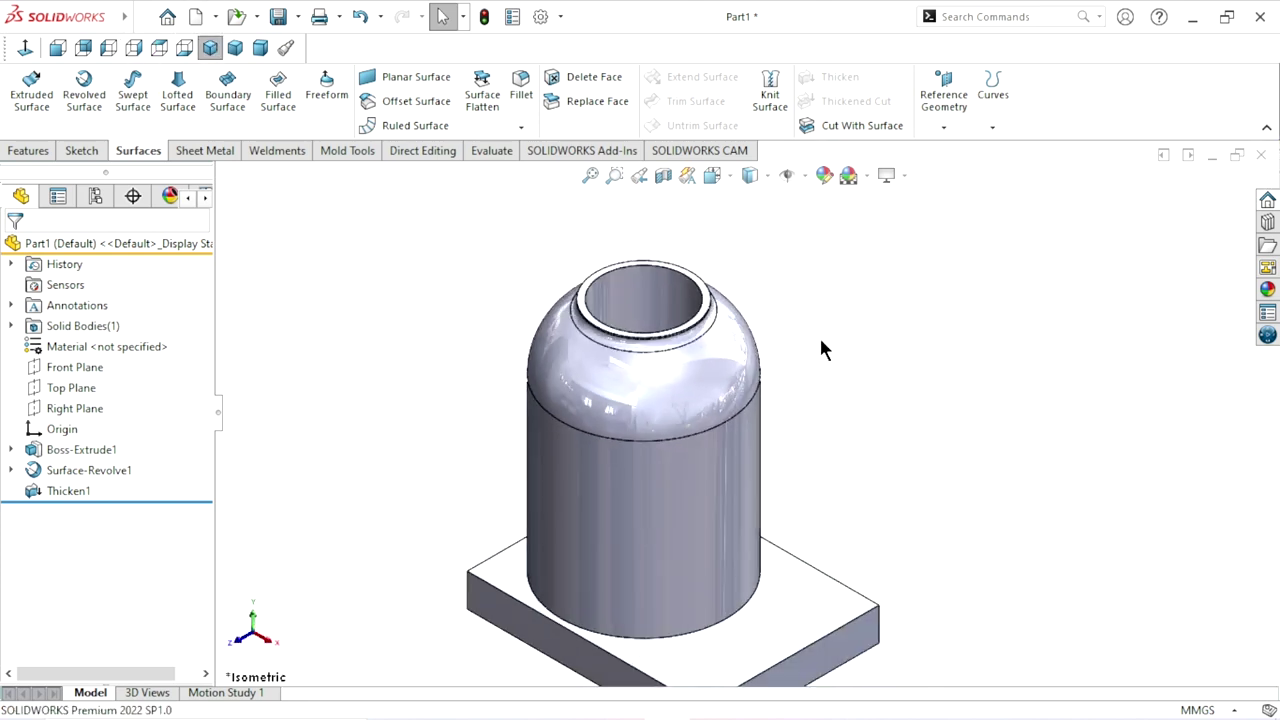
pyautogui.click(15, 150)
pyautogui.click(325, 127)
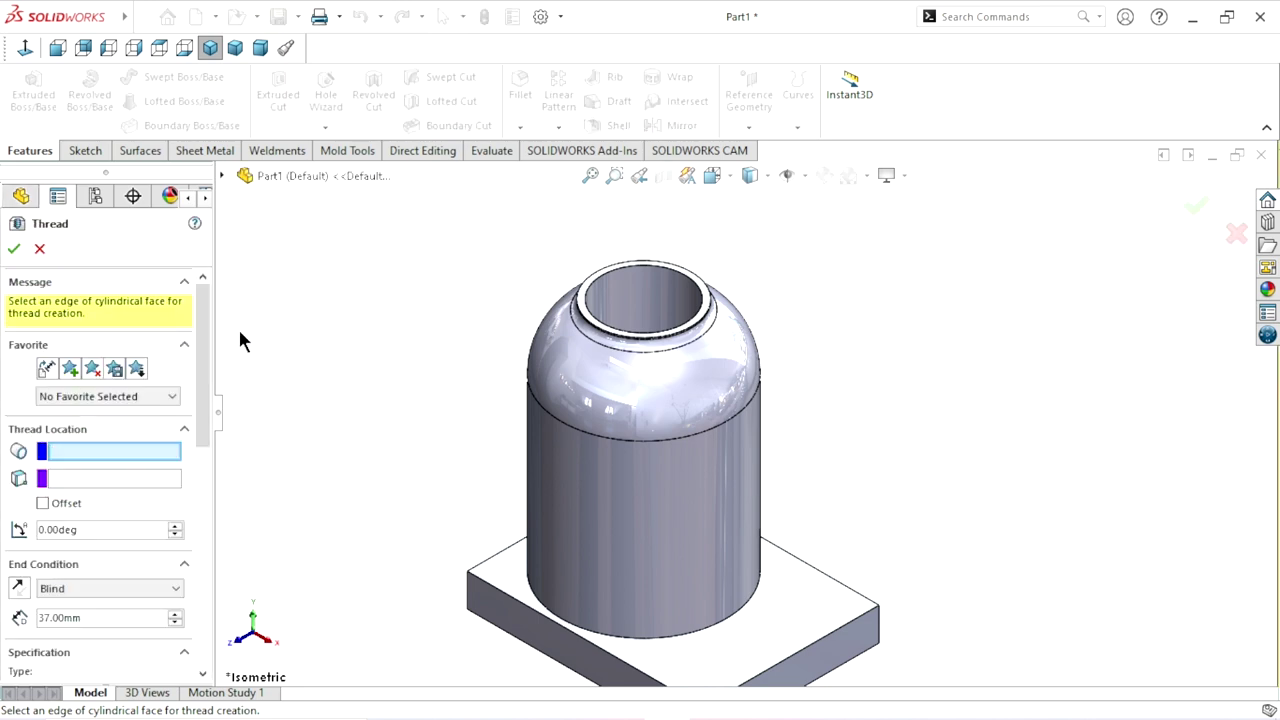
# Target the neck's top circular edge and set a 20 mm Blind thread depth
pyautogui.moveTo(199, 400); pyautogui.dragTo(200, 437)
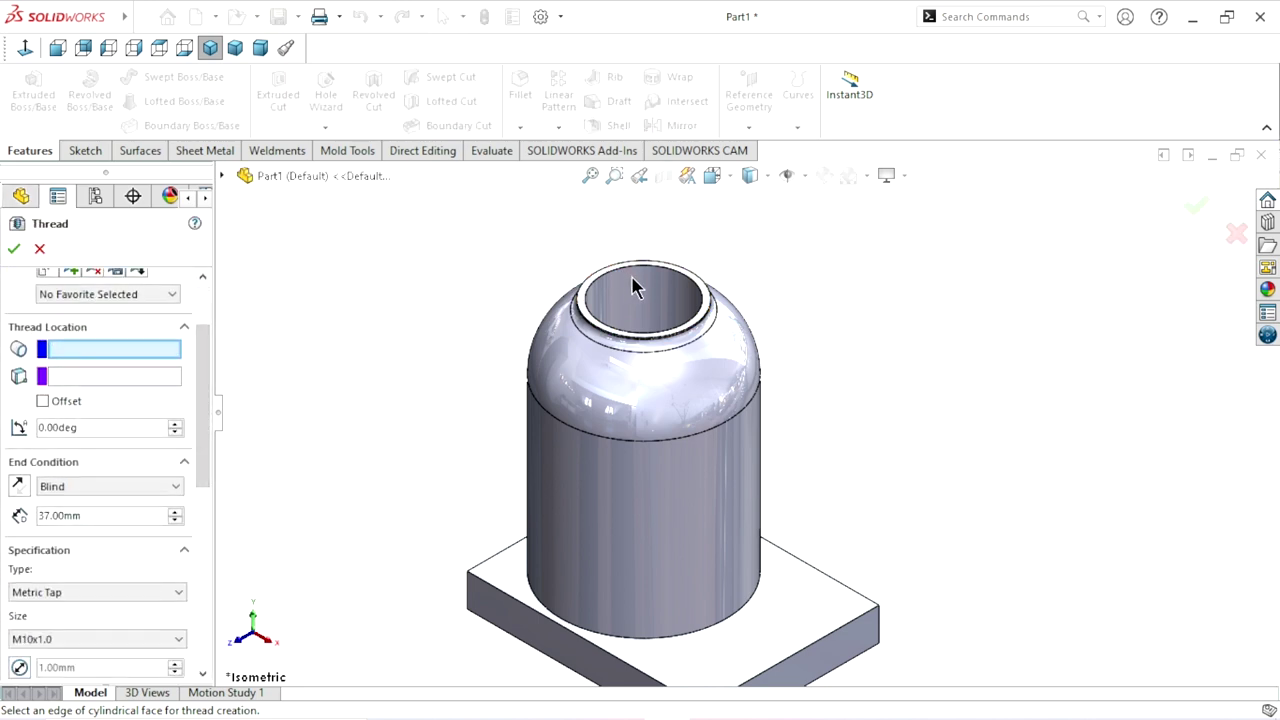
pyautogui.scroll(-3, 640, 300)
pyautogui.click(643, 309)
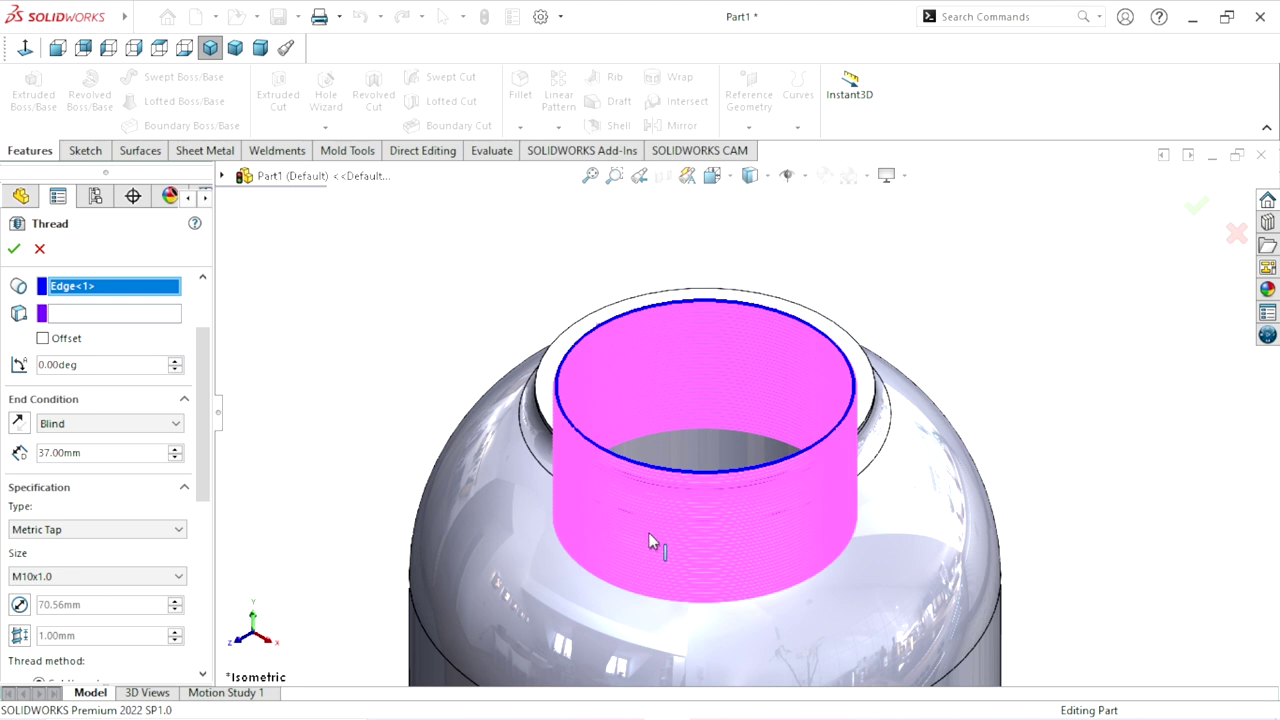
pyautogui.scroll(3, 753, 553)
pyautogui.scroll(-3, 826, 551)
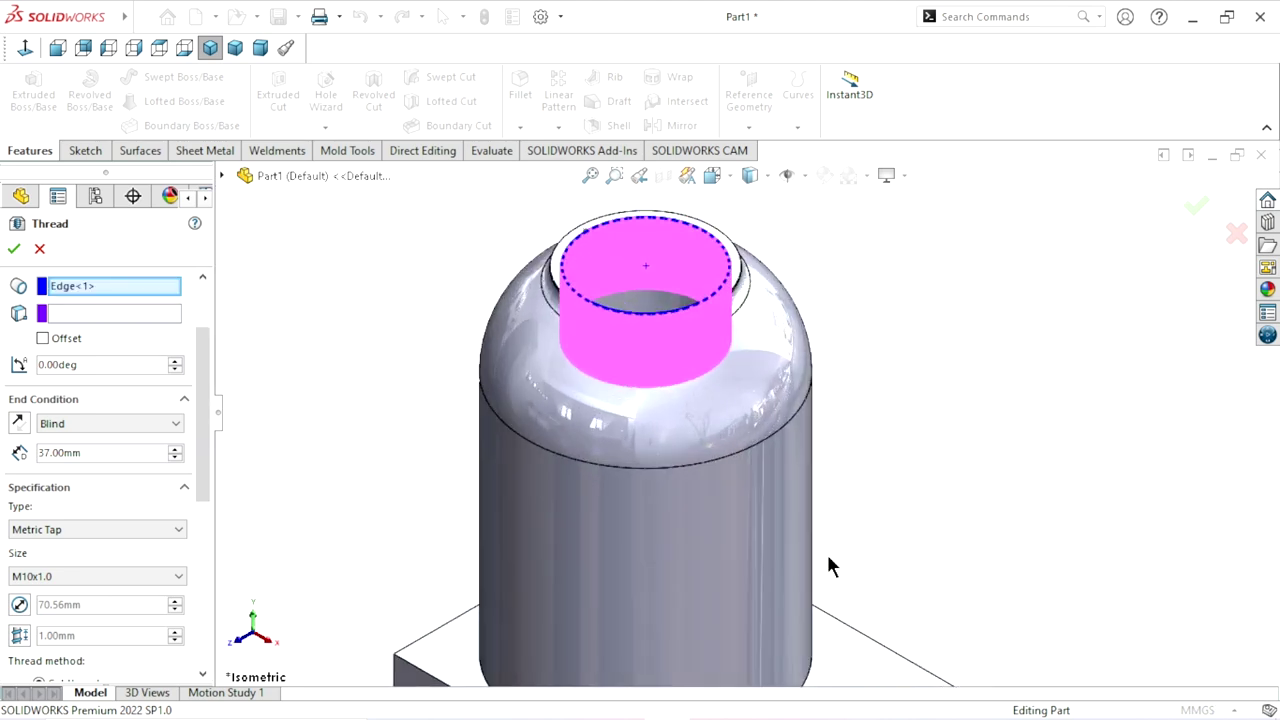
pyautogui.click(43, 339)
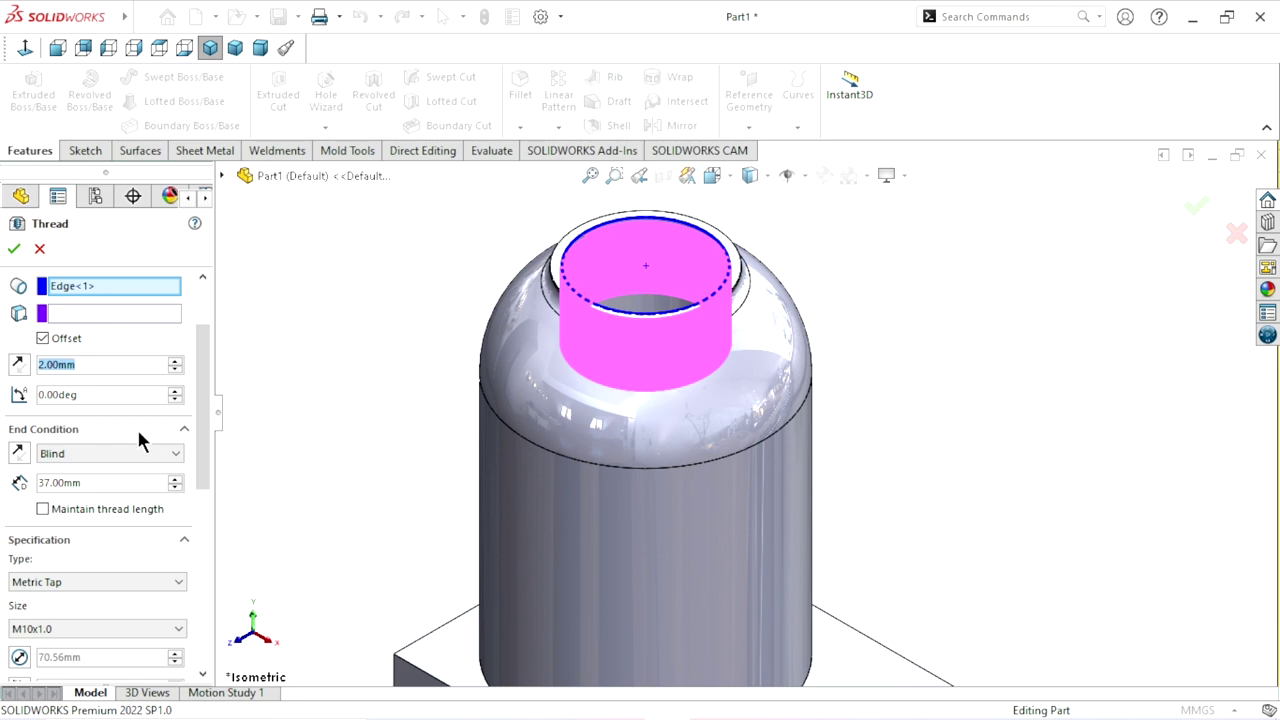
pyautogui.scroll(-2, 196, 424)
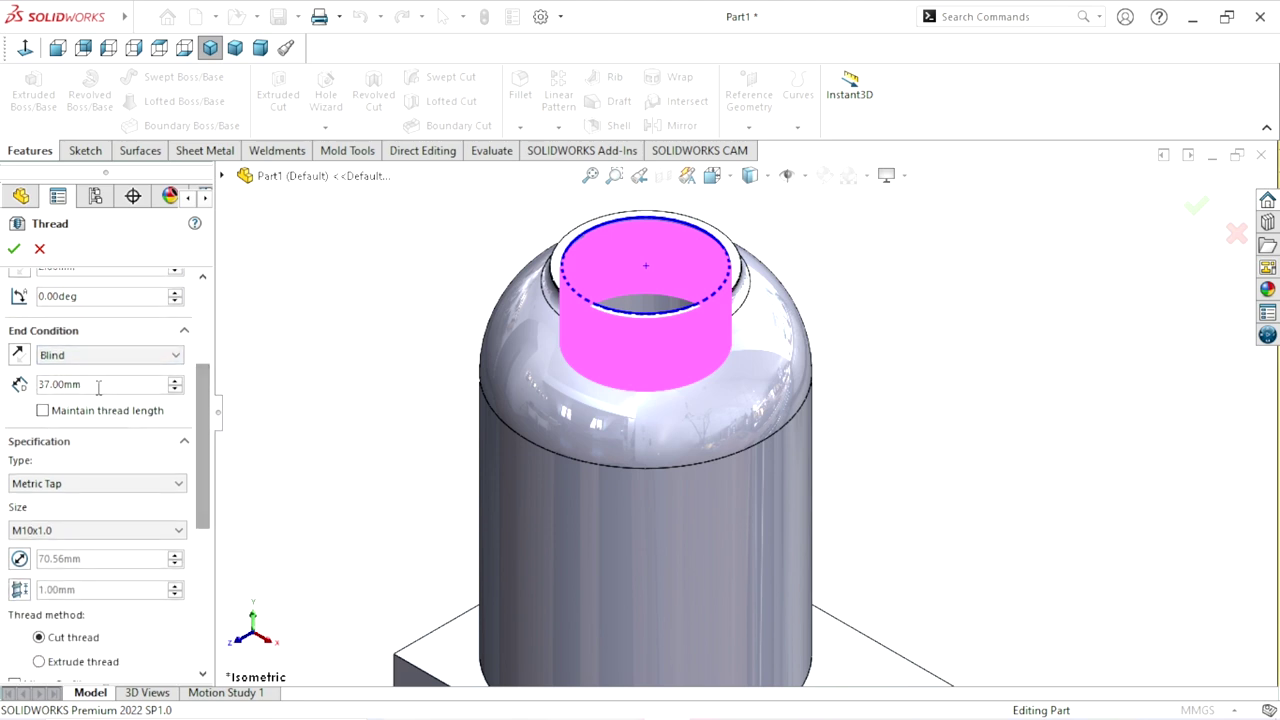
pyautogui.write('20')
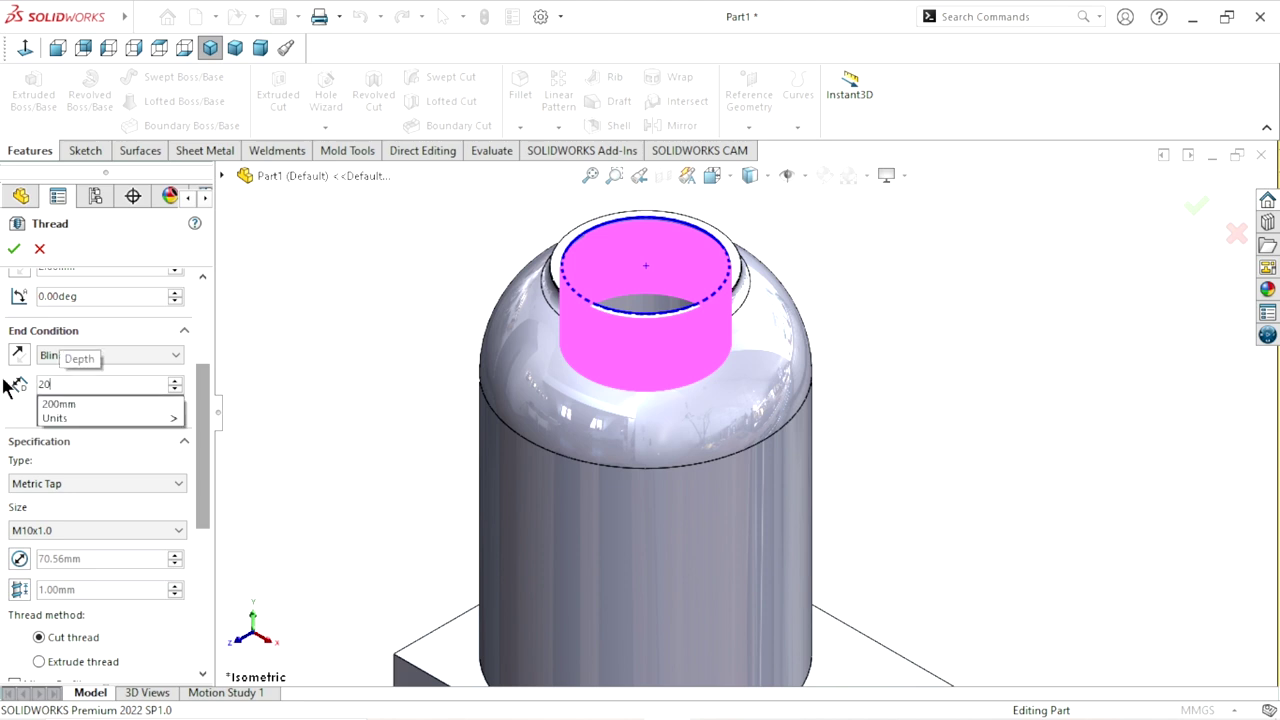
pyautogui.press('Return')
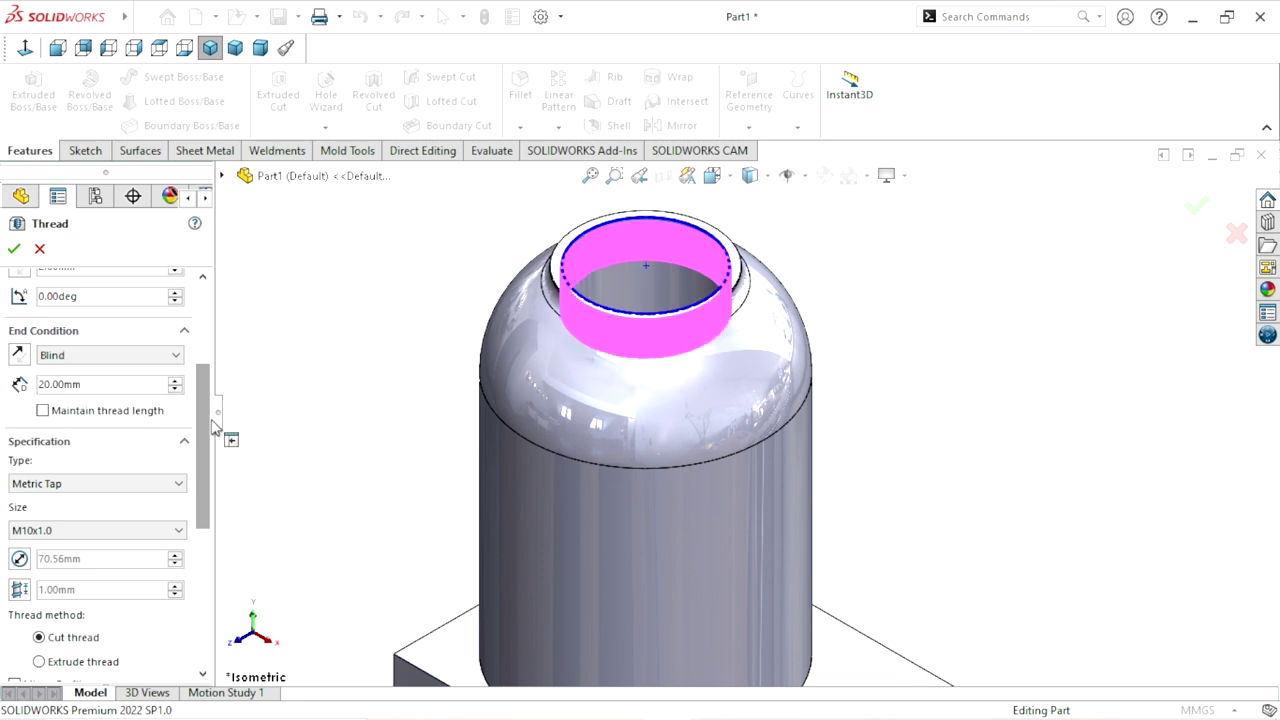
# Choose the M14x2.0 metric tap thread size
pyautogui.scroll(-2, 207, 422)
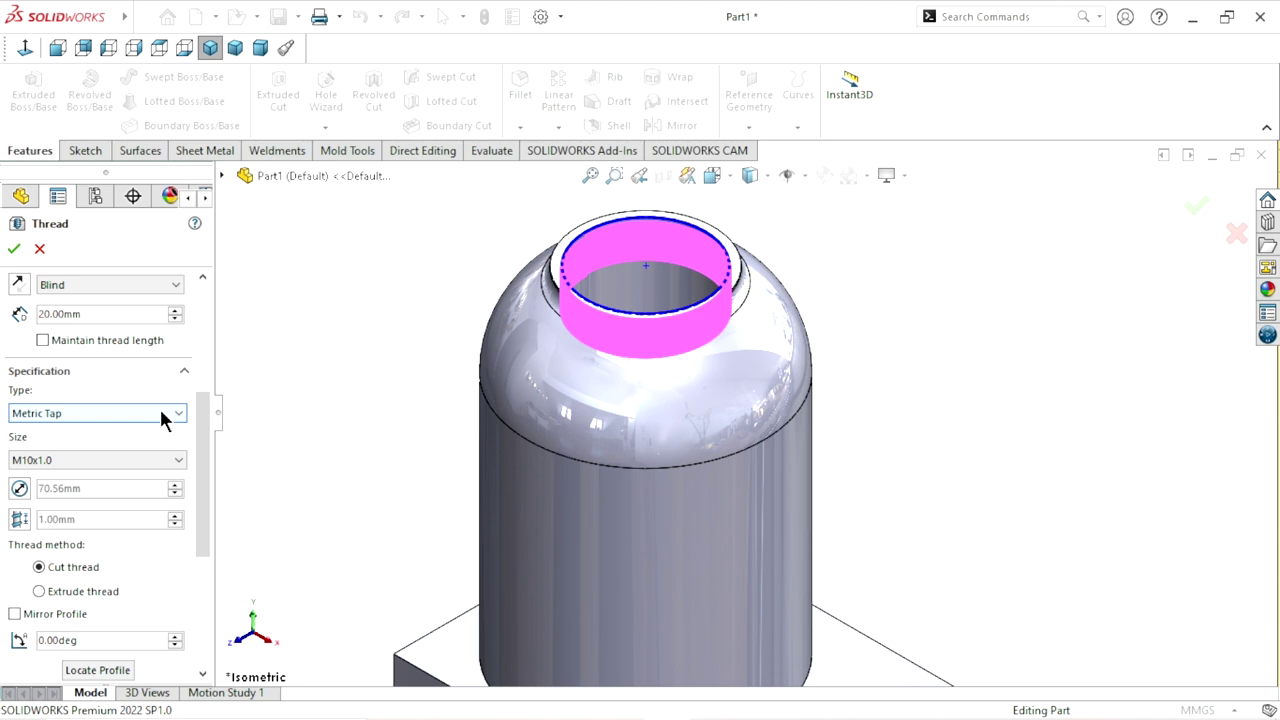
pyautogui.click(142, 464)
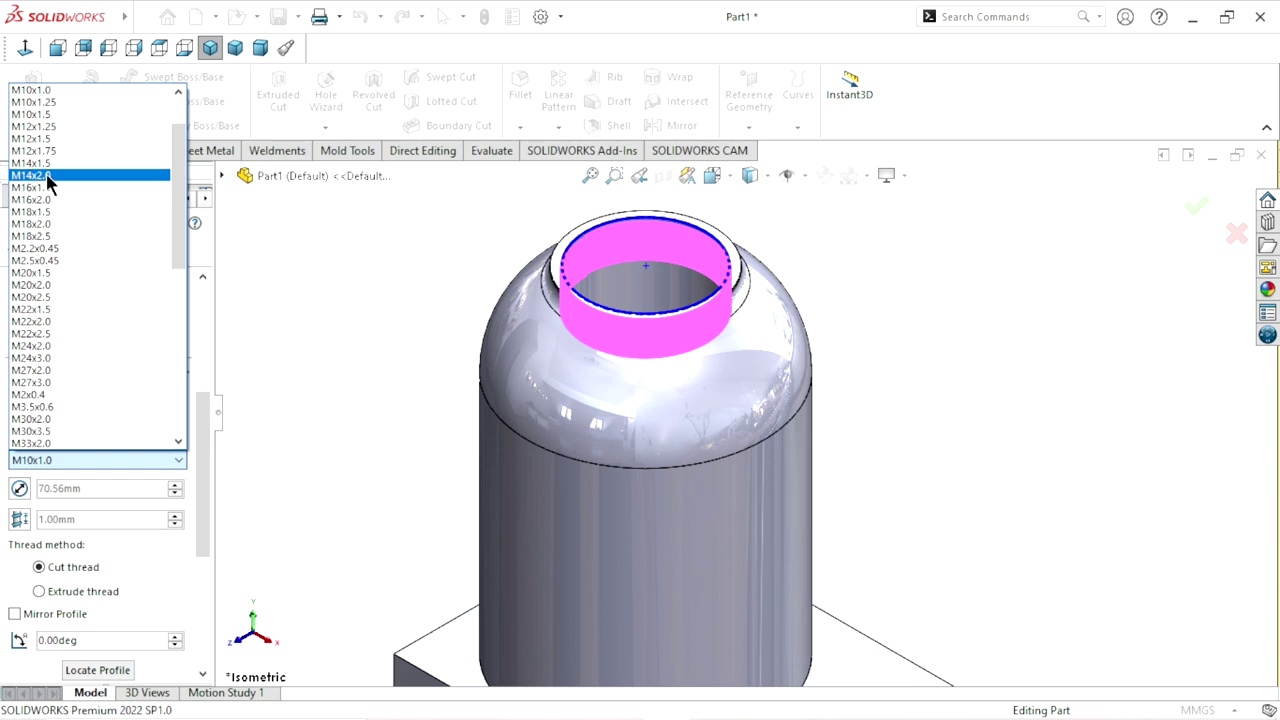
pyautogui.click(46, 175)
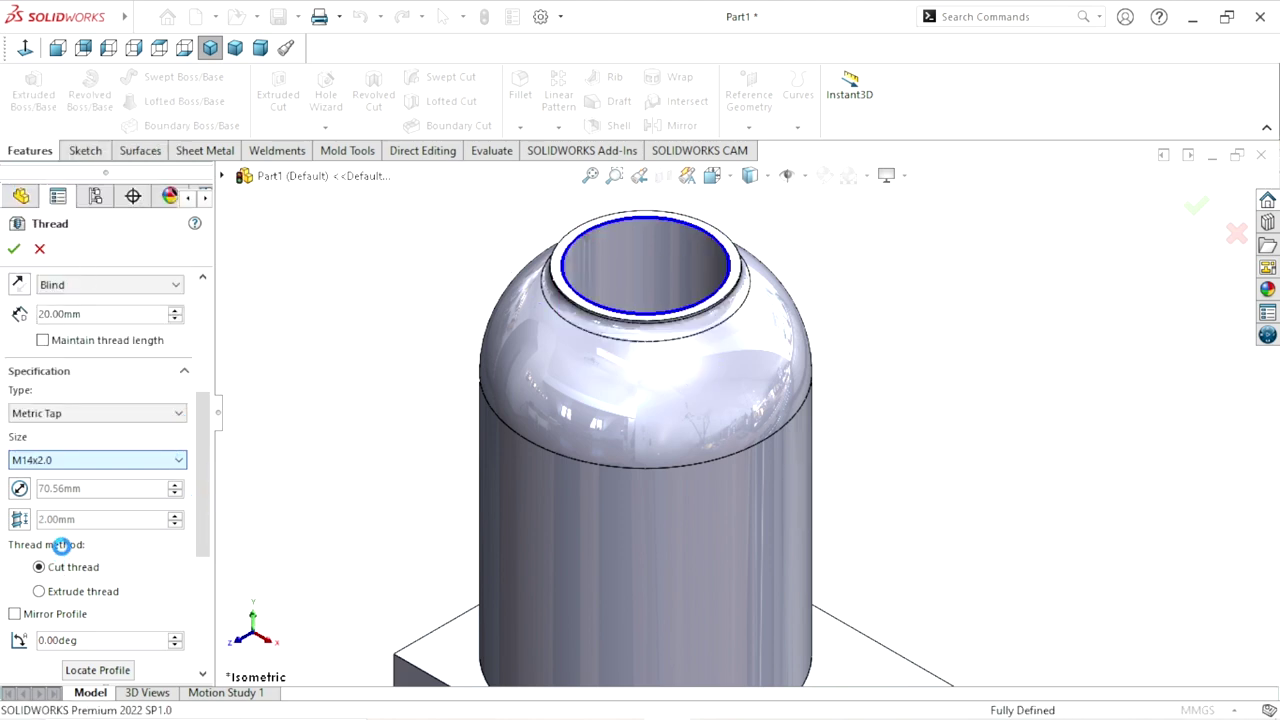
pyautogui.scroll(-2, 167, 493)
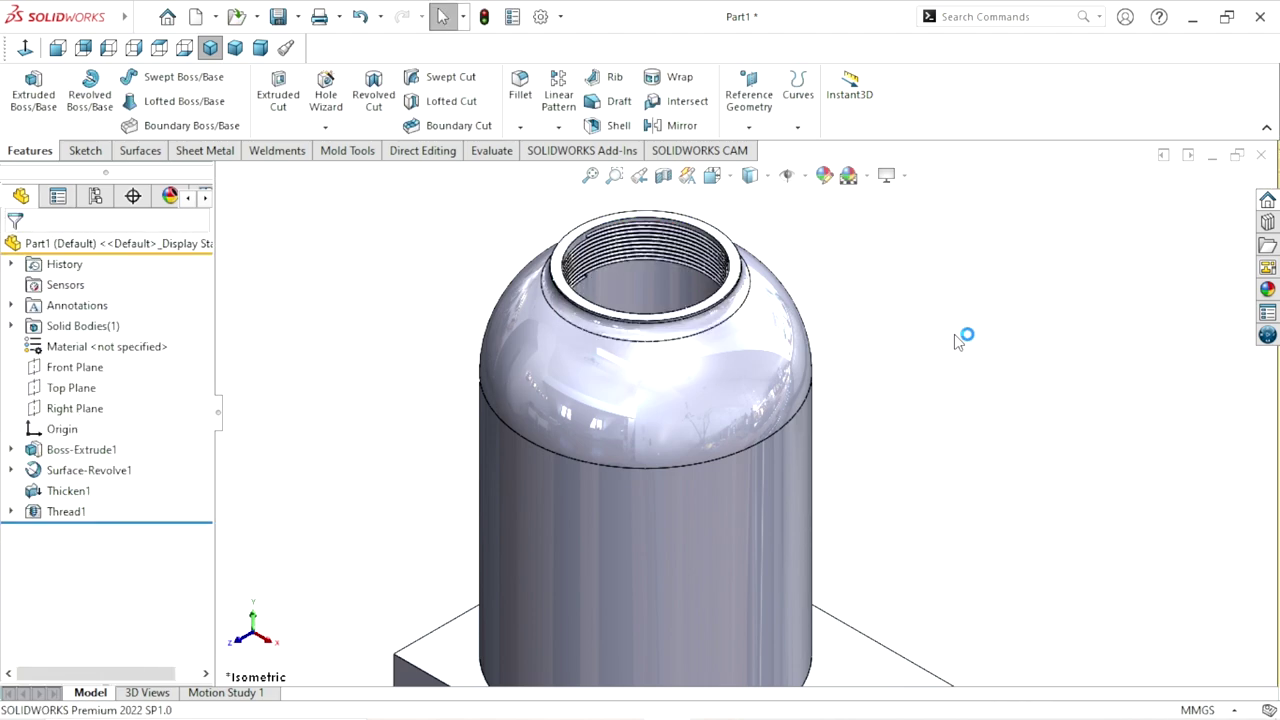
# Edit Thread1 and reverse the direction of its 2.00 mm offset
pyautogui.scroll(-3, 770, 305)
pyautogui.scroll(5, 758, 497)
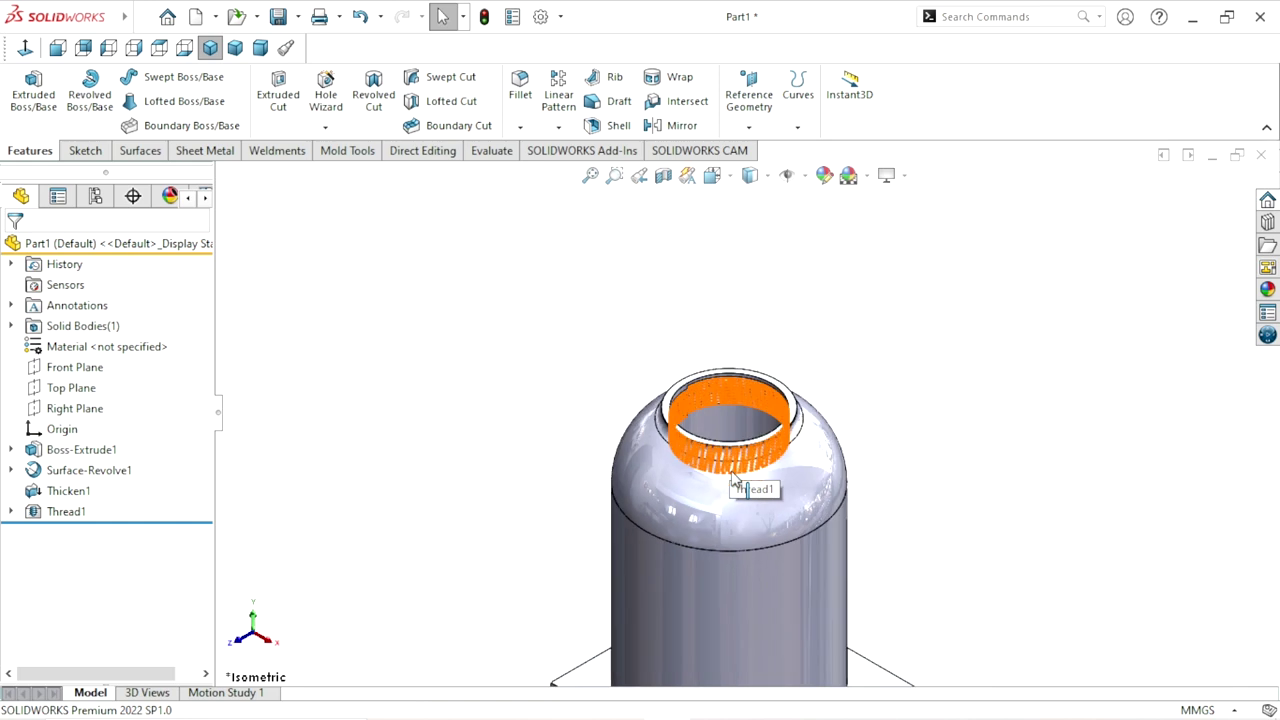
pyautogui.scroll(2, 758, 497)
pyautogui.scroll(-3, 792, 538)
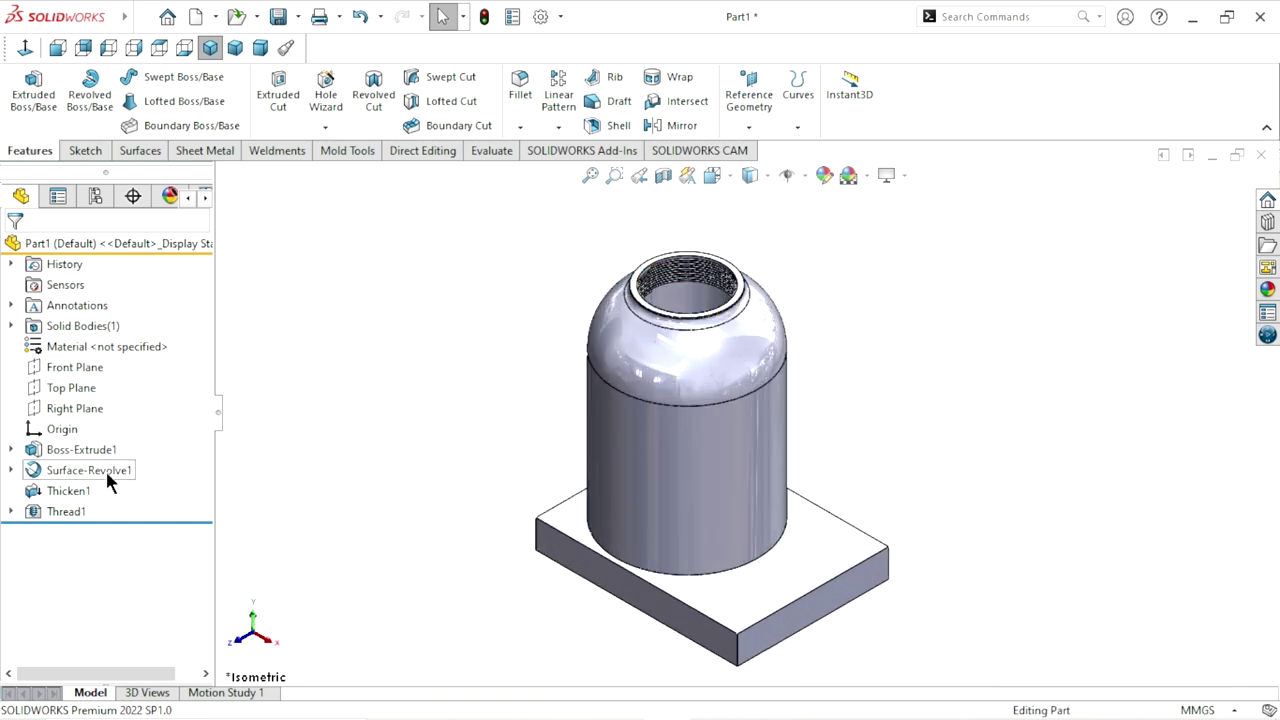
pyautogui.click(30, 512)
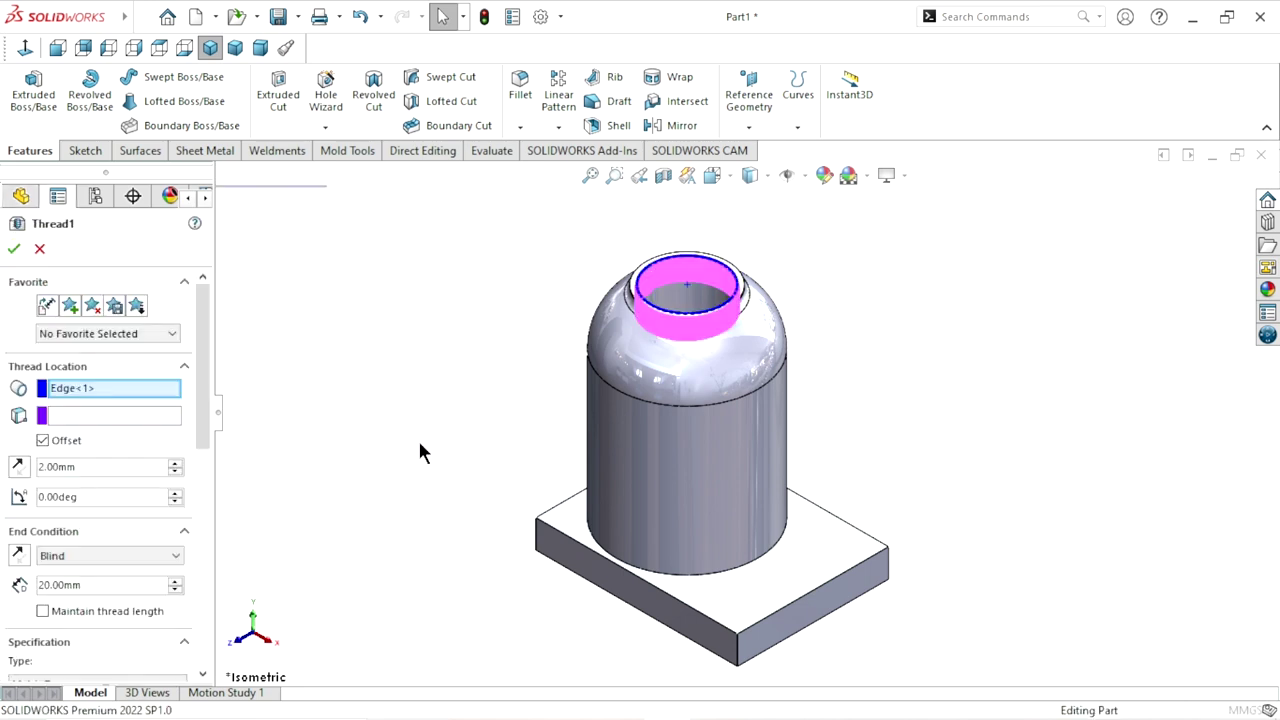
pyautogui.click(20, 467)
# Check the reversed thread from low and top angles and accept the edit
pyautogui.scroll(-2, 737, 414)
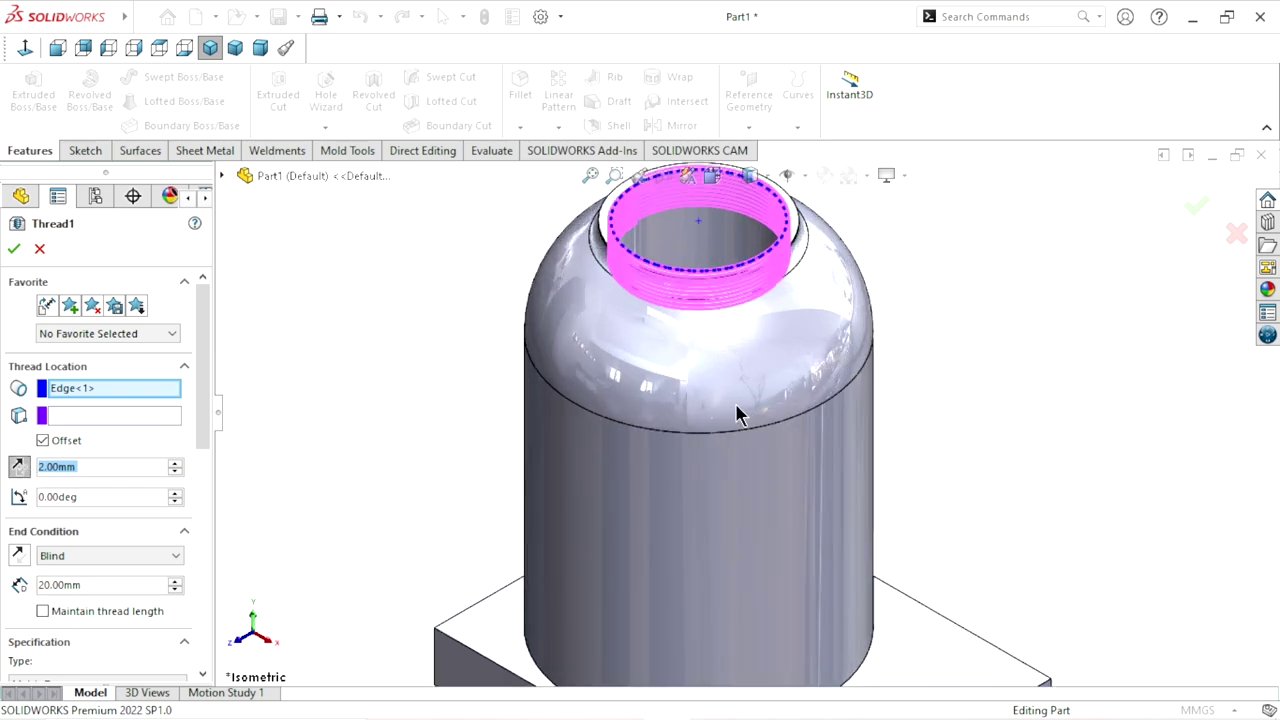
pyautogui.scroll(2, 874, 429)
pyautogui.moveTo(874, 429)
pyautogui.mouseDown(button='middle')
pyautogui.moveTo(910, 304)
pyautogui.moveTo(840, 409)
pyautogui.moveTo(823, 363)
pyautogui.mouseUp(button='middle')
pyautogui.scroll(-2, 737, 286)
pyautogui.scroll(-3, 740, 295)
pyautogui.scroll(2, 726, 537)
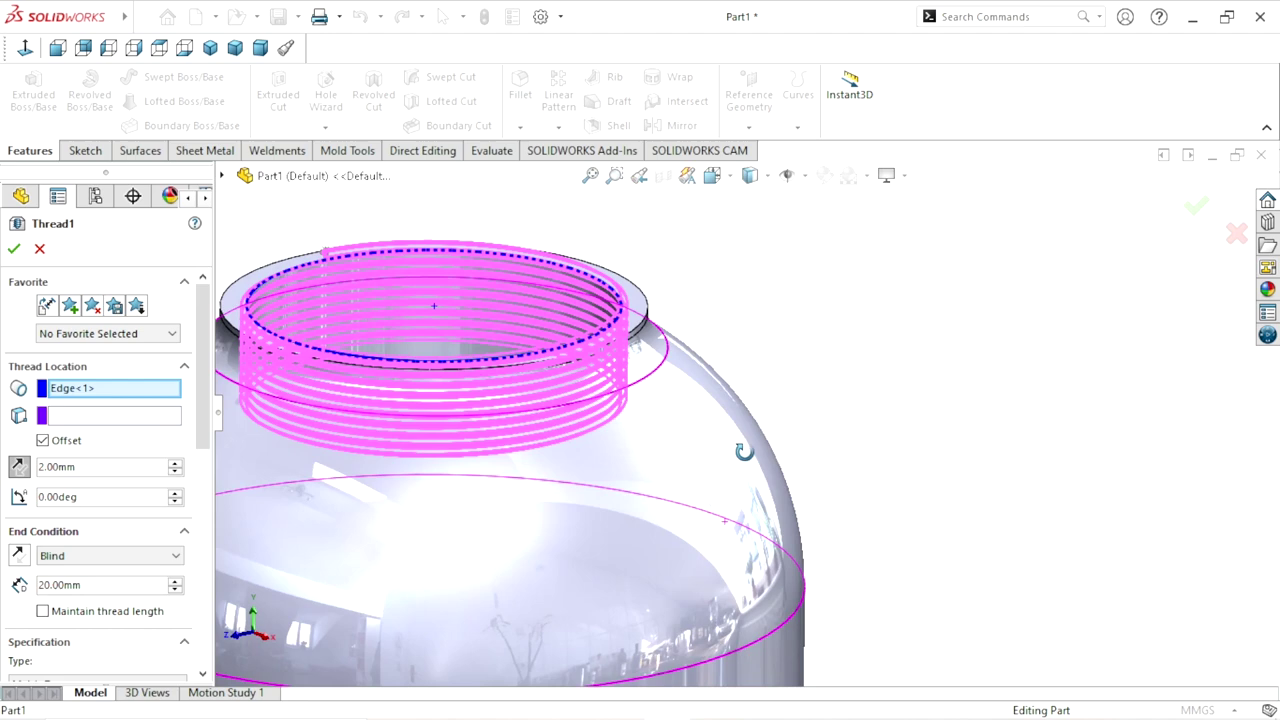
pyautogui.scroll(2, 760, 423)
pyautogui.scroll(3, 660, 514)
pyautogui.scroll(1, 768, 527)
pyautogui.scroll(-3, 768, 527)
pyautogui.moveTo(768, 527)
pyautogui.mouseDown(button='middle')
pyautogui.moveTo(806, 491)
pyautogui.moveTo(837, 409)
pyautogui.moveTo(812, 455)
pyautogui.mouseUp(button='middle')
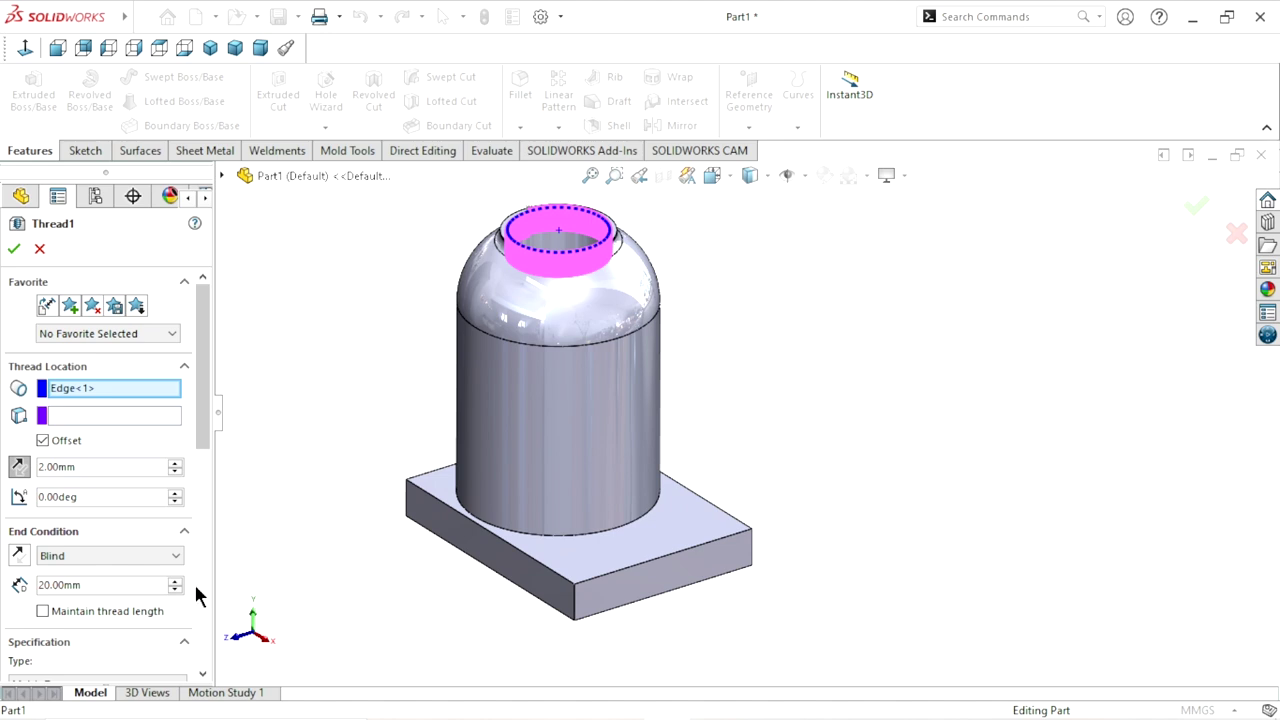
pyautogui.moveTo(205, 430); pyautogui.dragTo(184, 522)
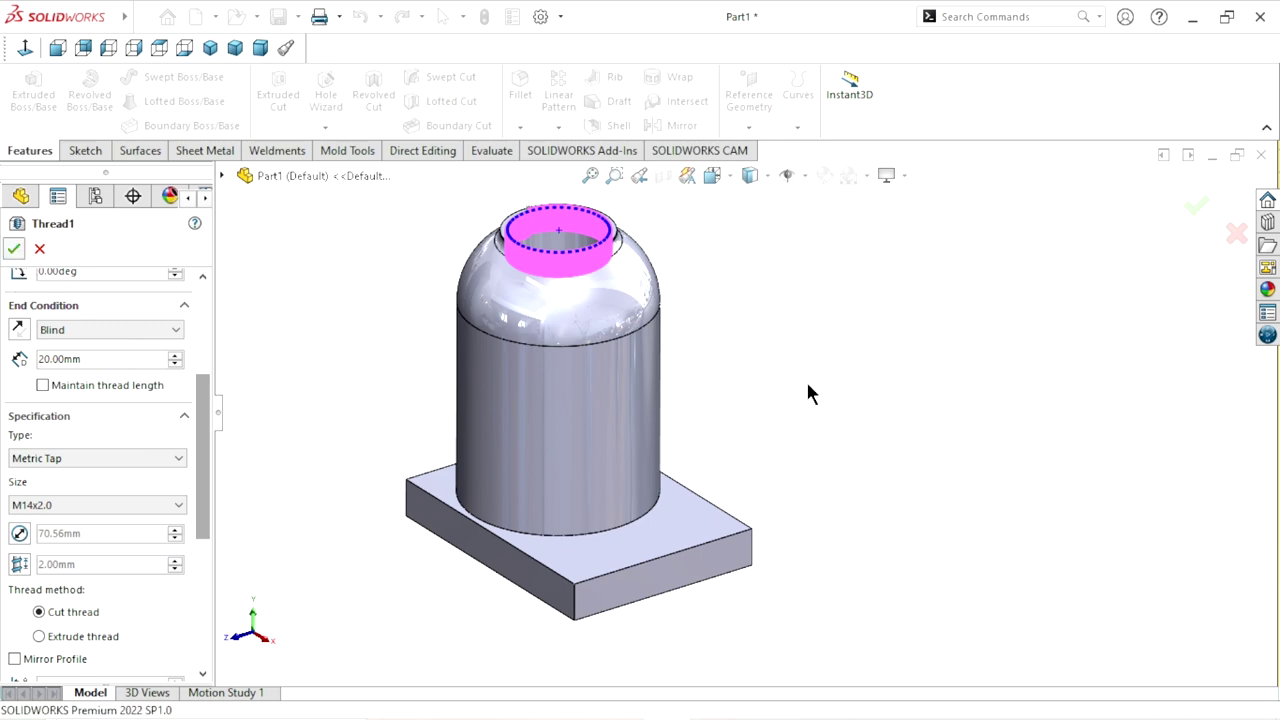
pyautogui.press('Return')
# Orbit the bottle upright to view the threaded opening and select the base's top face
pyautogui.scroll(-5, 596, 244)
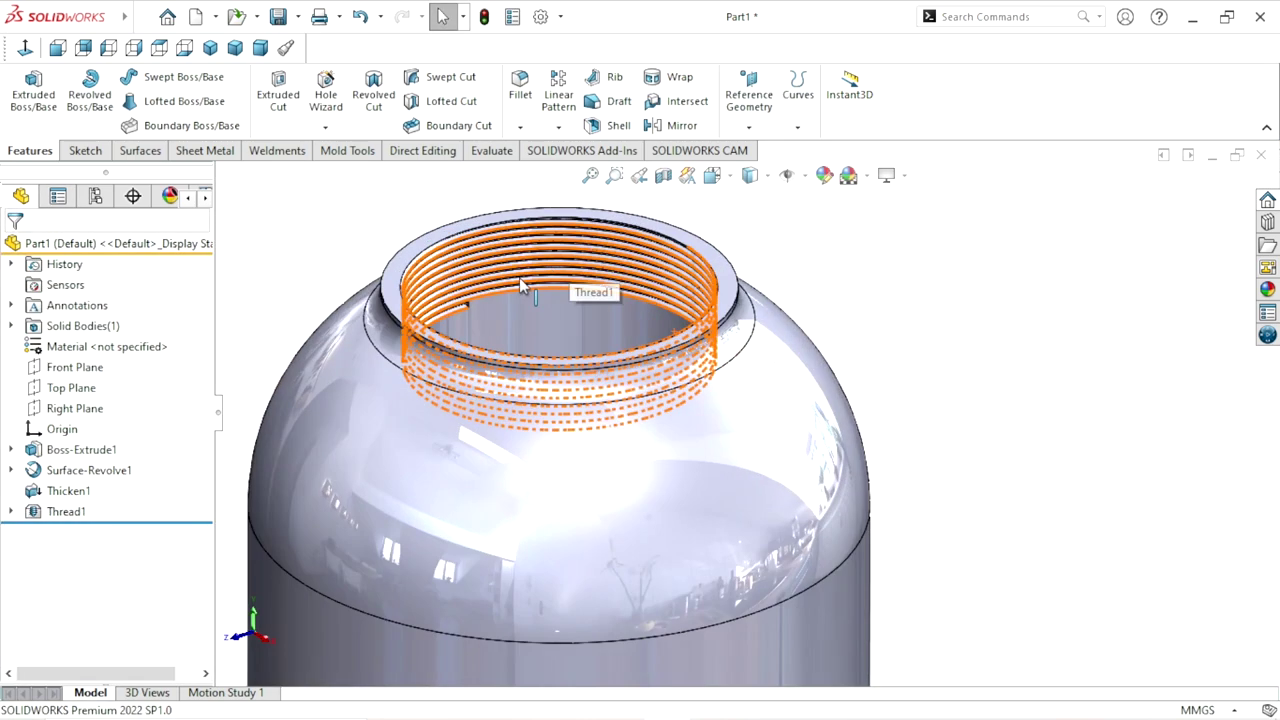
pyautogui.moveTo(971, 308)
pyautogui.mouseDown(button='middle')
pyautogui.moveTo(858, 358)
pyautogui.moveTo(822, 322)
pyautogui.mouseUp(button='middle')
pyautogui.scroll(3, 720, 486)
pyautogui.scroll(3, 814, 563)
pyautogui.moveTo(990, 446); pyautogui.dragTo(874, 557, button='middle')
pyautogui.scroll(-3, 818, 462)
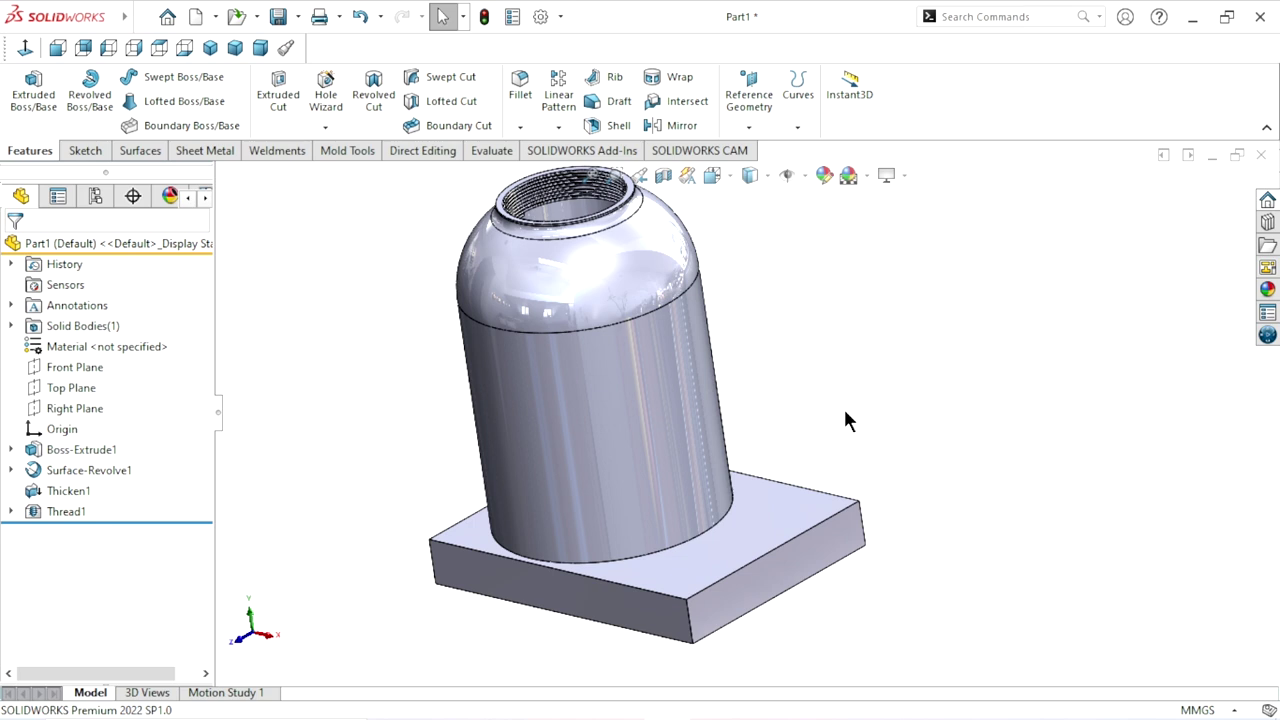
pyautogui.scroll(-2, 683, 450)
pyautogui.scroll(4, 716, 440)
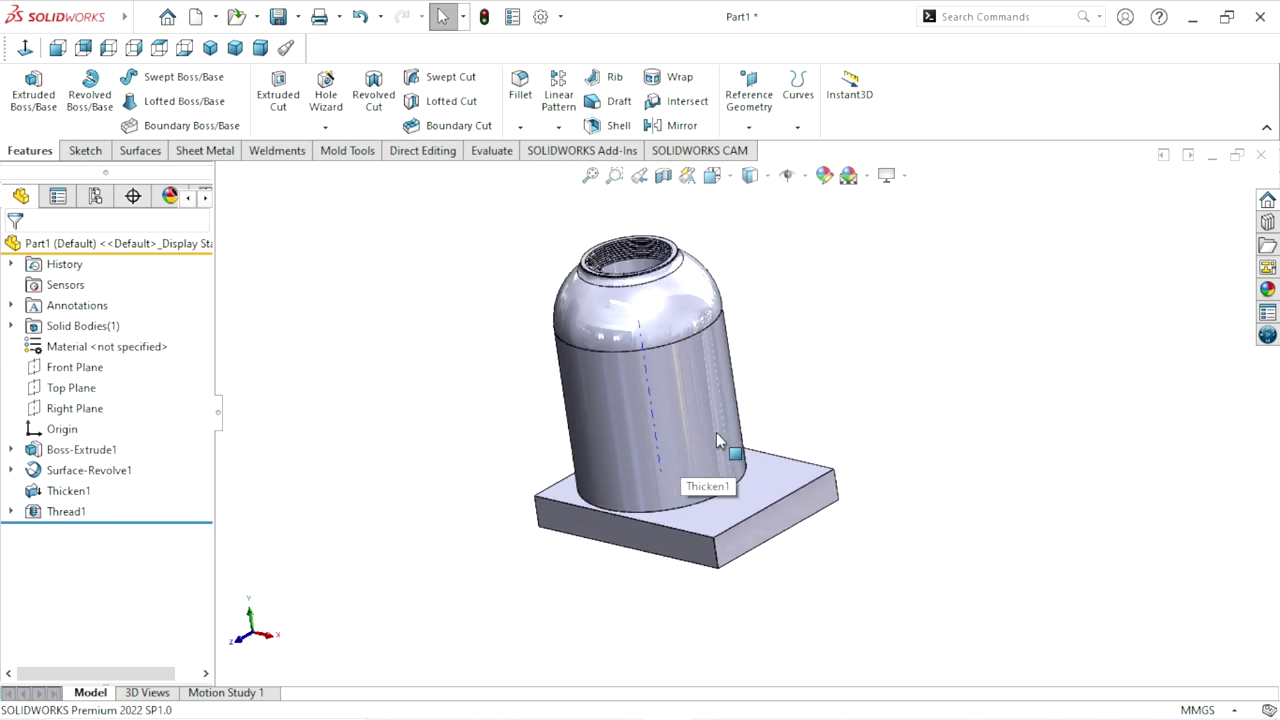
pyautogui.moveTo(866, 408); pyautogui.dragTo(860, 498, button='middle')
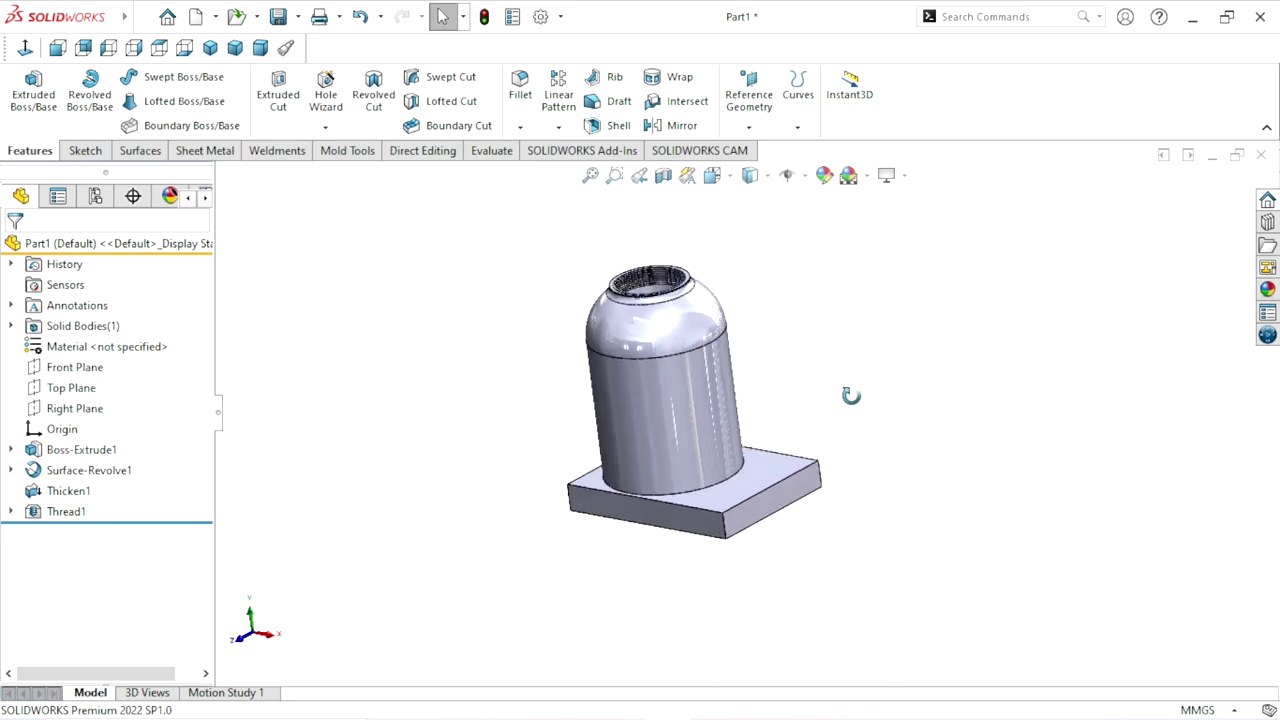
pyautogui.click(750, 505)
# Start a new sketch on the base block's top face and view it normal to the screen
pyautogui.click(830, 448)
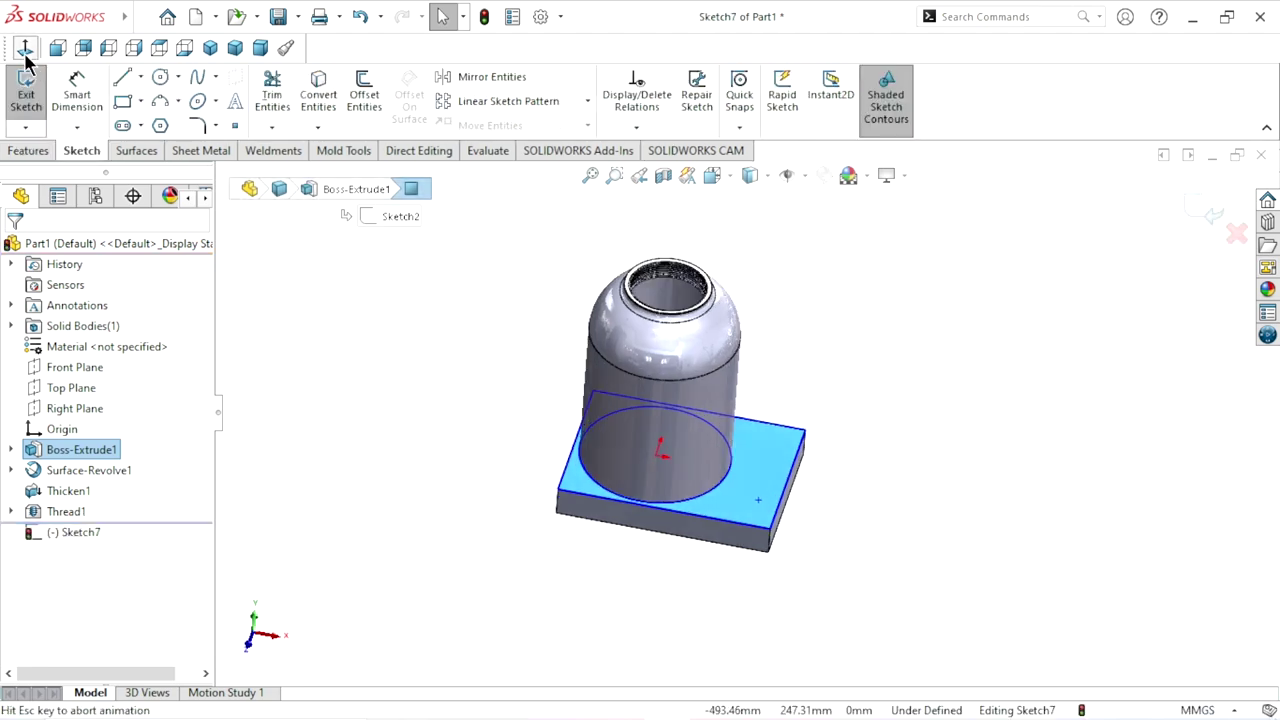
pyautogui.hotkey('ctrl', '5')
pyautogui.scroll(-2, 892, 481)
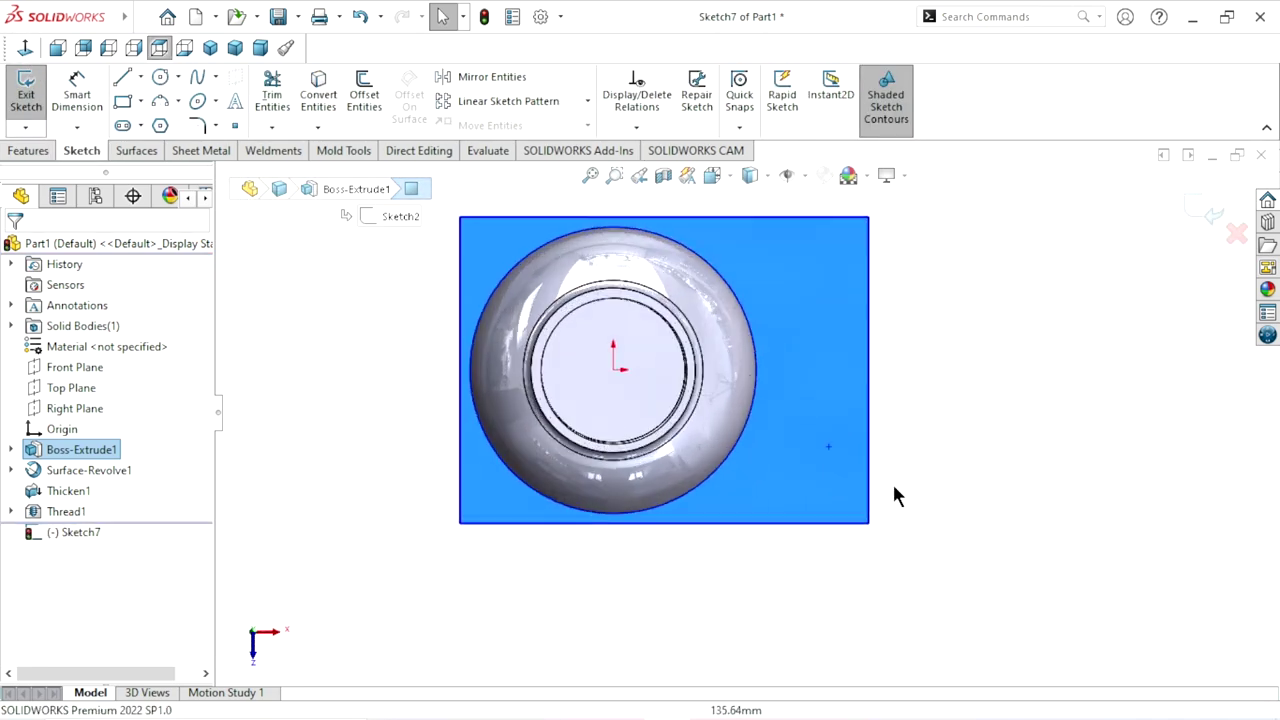
pyautogui.scroll(-1, 880, 428)
pyautogui.scroll(-1, 908, 466)
pyautogui.scroll(-1, 851, 460)
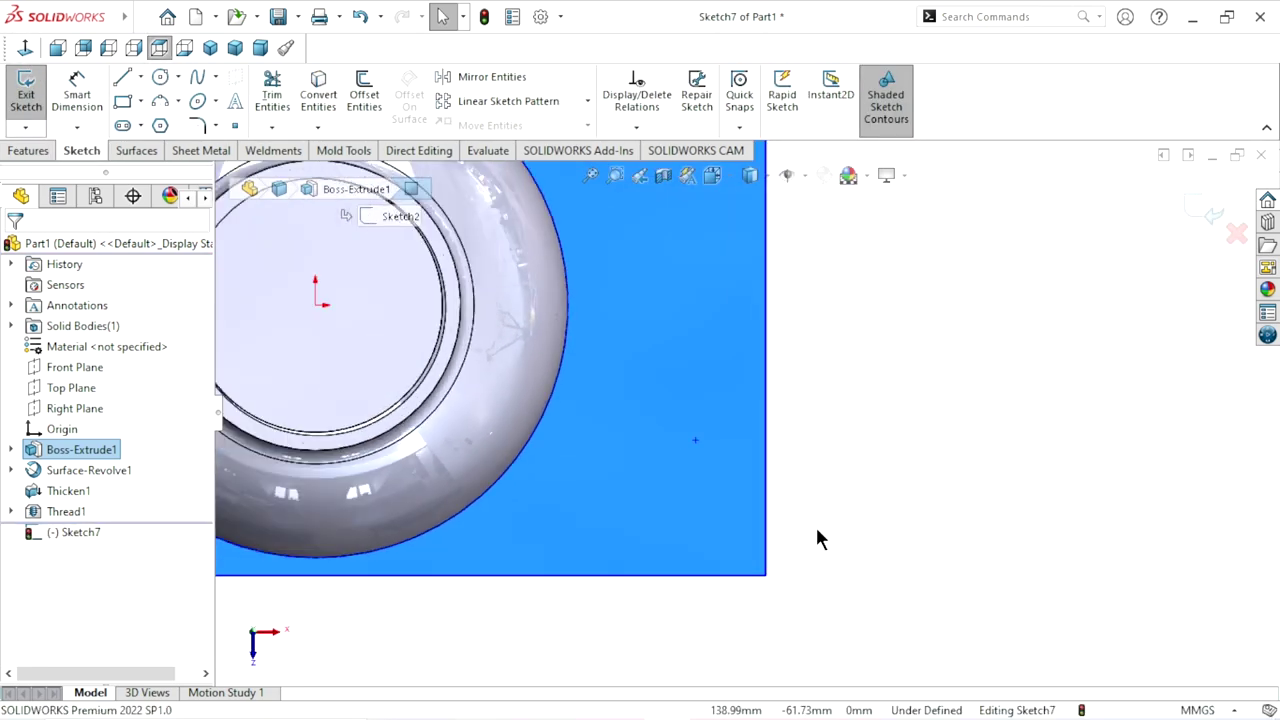
pyautogui.scroll(-1, 815, 518)
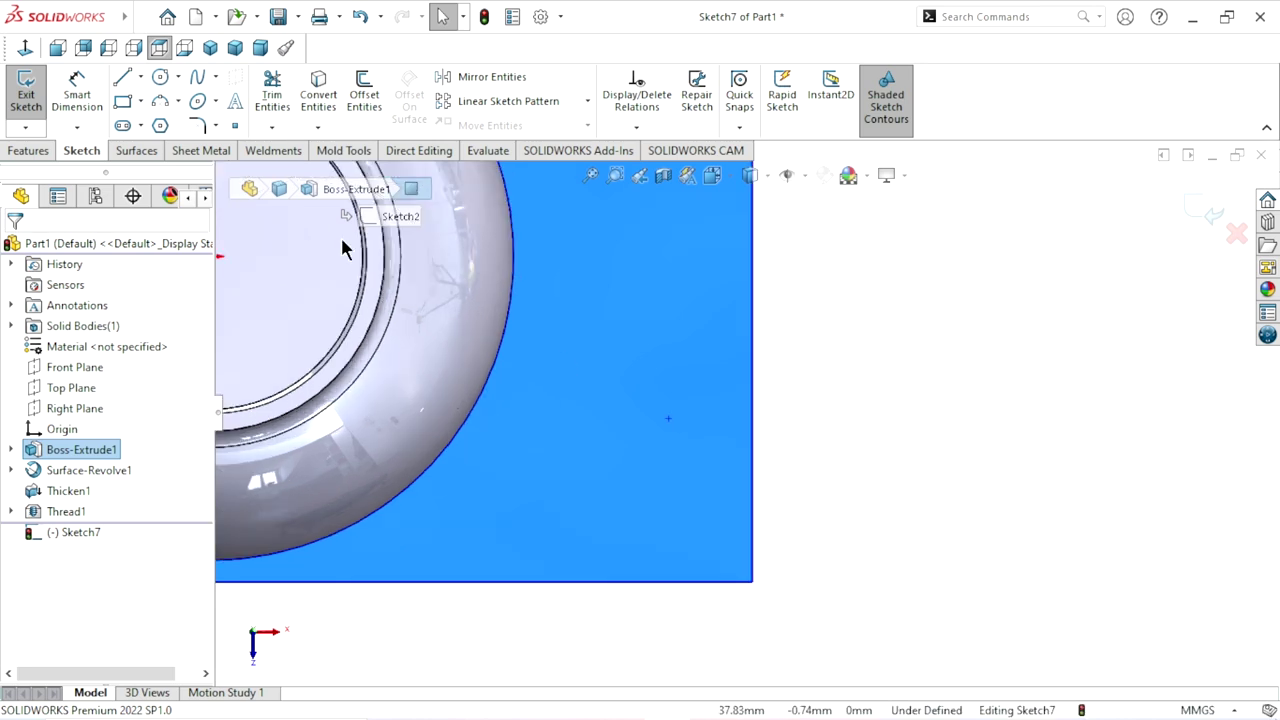
# Draw two narrow center rectangles beside the bottle, the right one taller
pyautogui.click(141, 102)
pyautogui.click(170, 148)
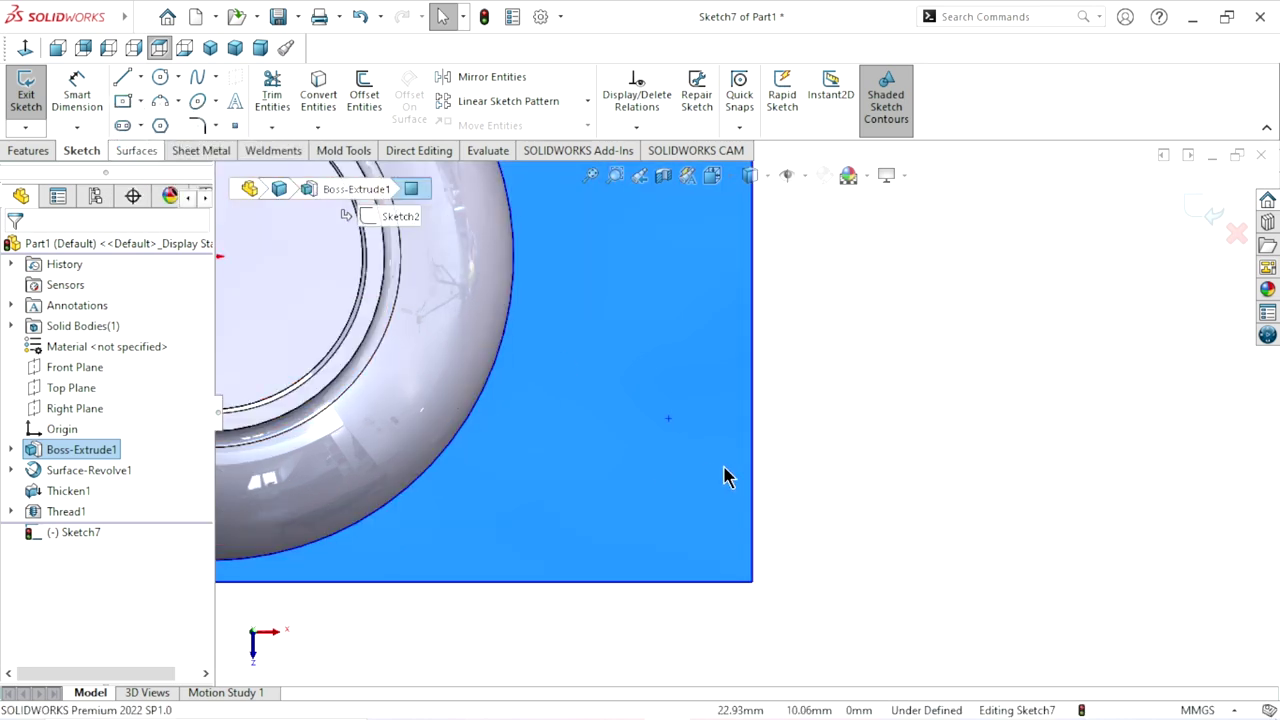
pyautogui.click(607, 464)
pyautogui.click(622, 539)
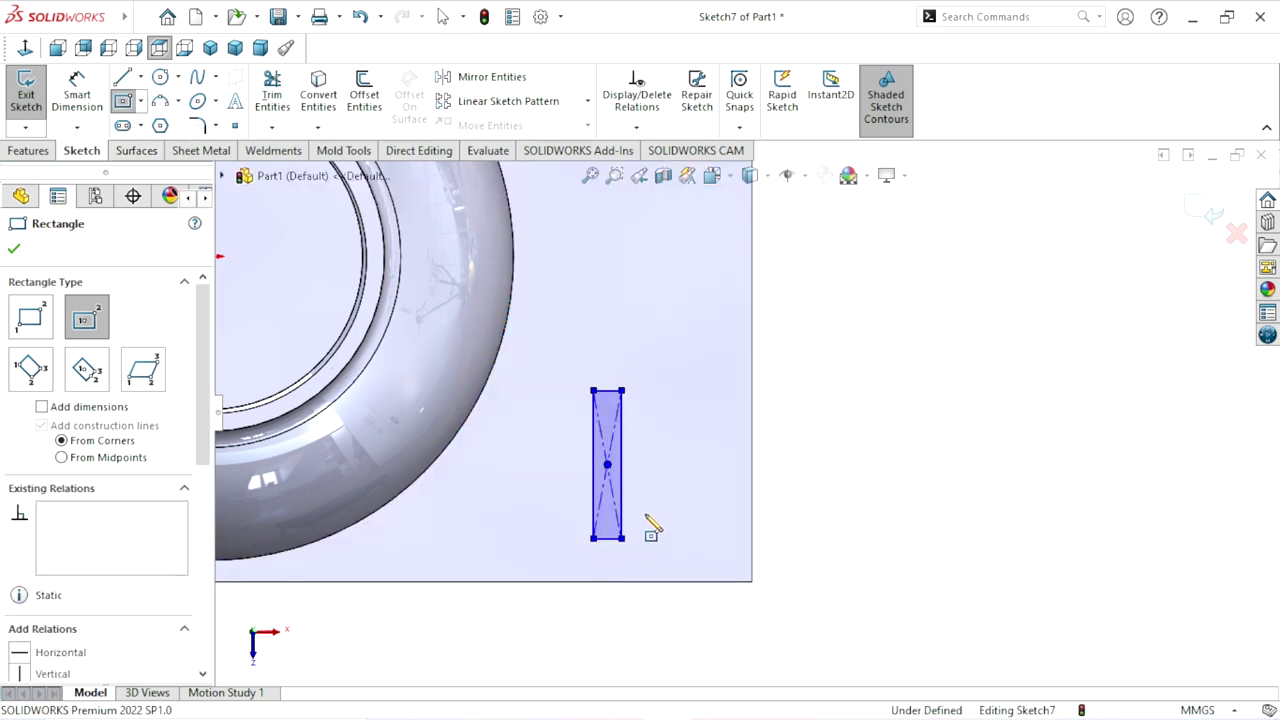
pyautogui.click(682, 392)
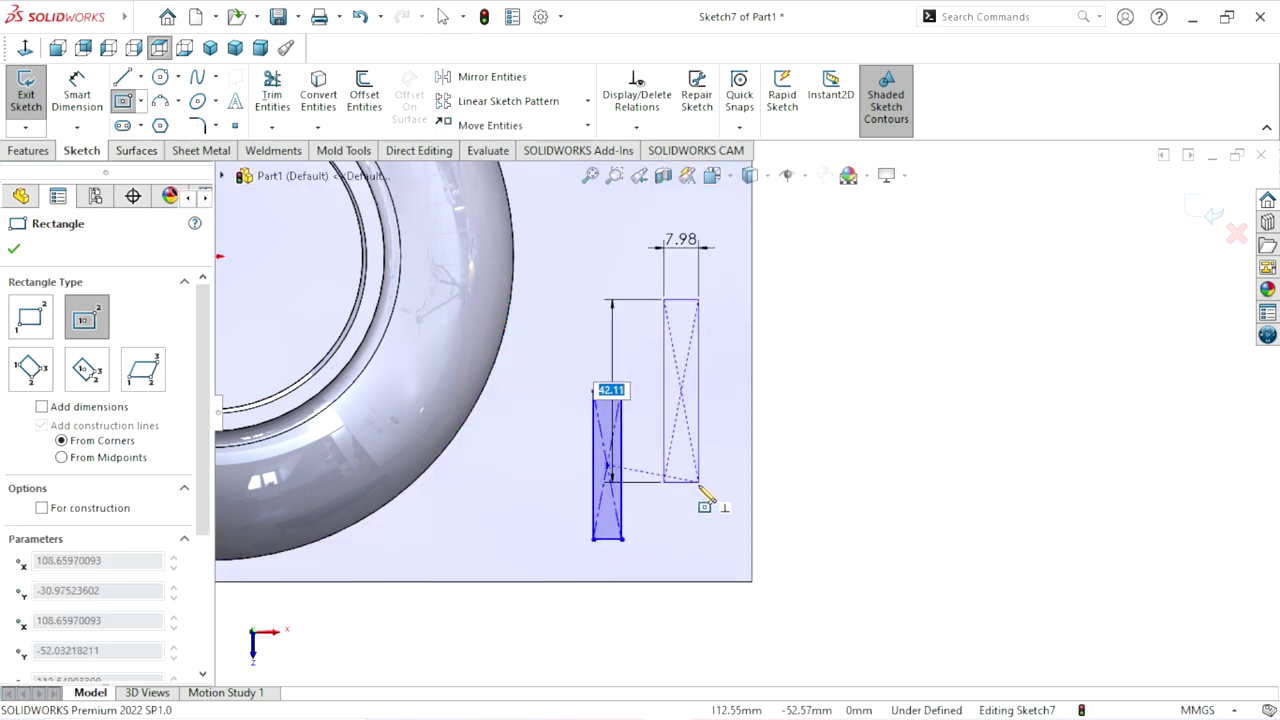
pyautogui.click(698, 482)
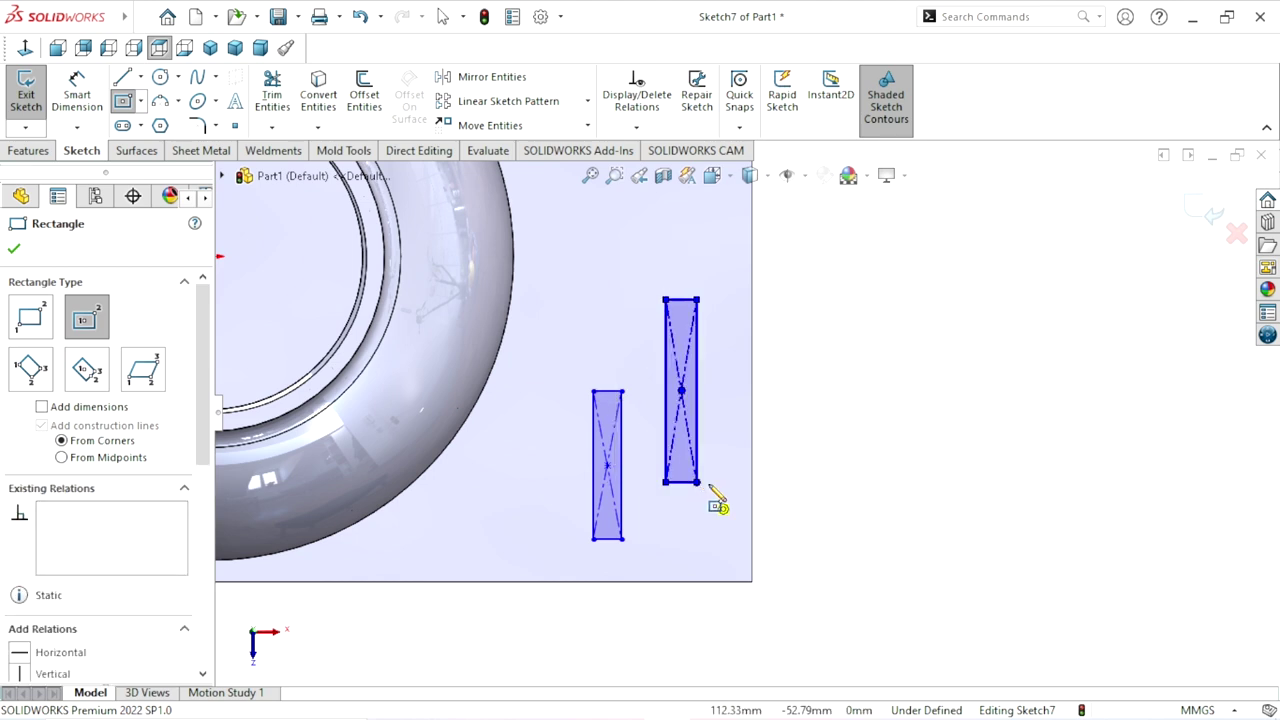
pyautogui.rightClick(826, 452)
pyautogui.click(850, 449)
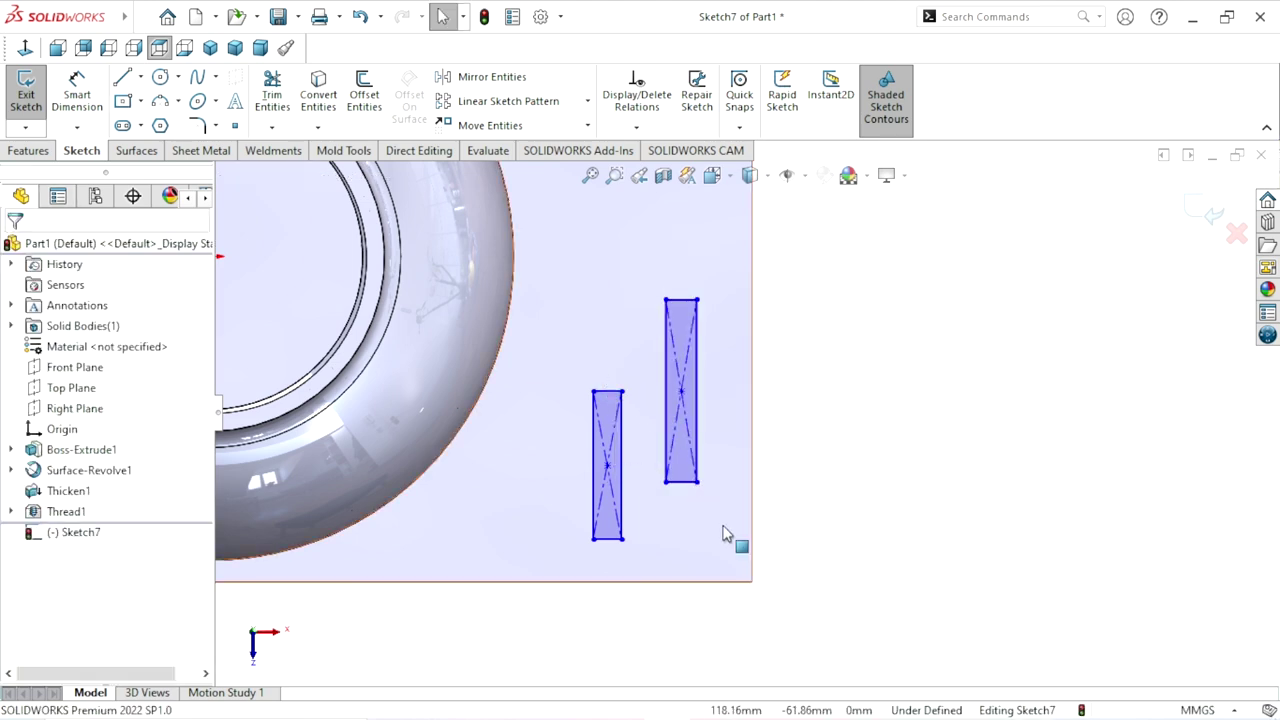
pyautogui.click(100, 105)
# Dimension both rectangles' heights to 20 mm
pyautogui.click(698, 394)
pyautogui.click(840, 405)
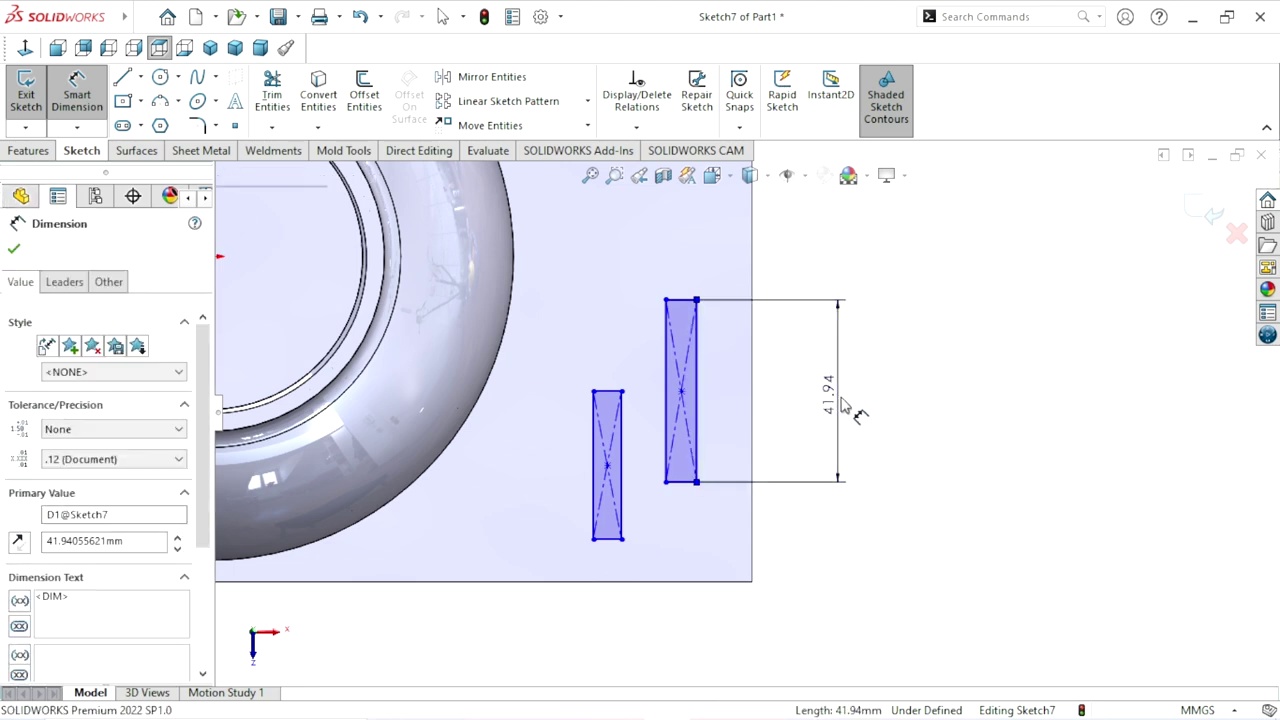
pyautogui.write('20')
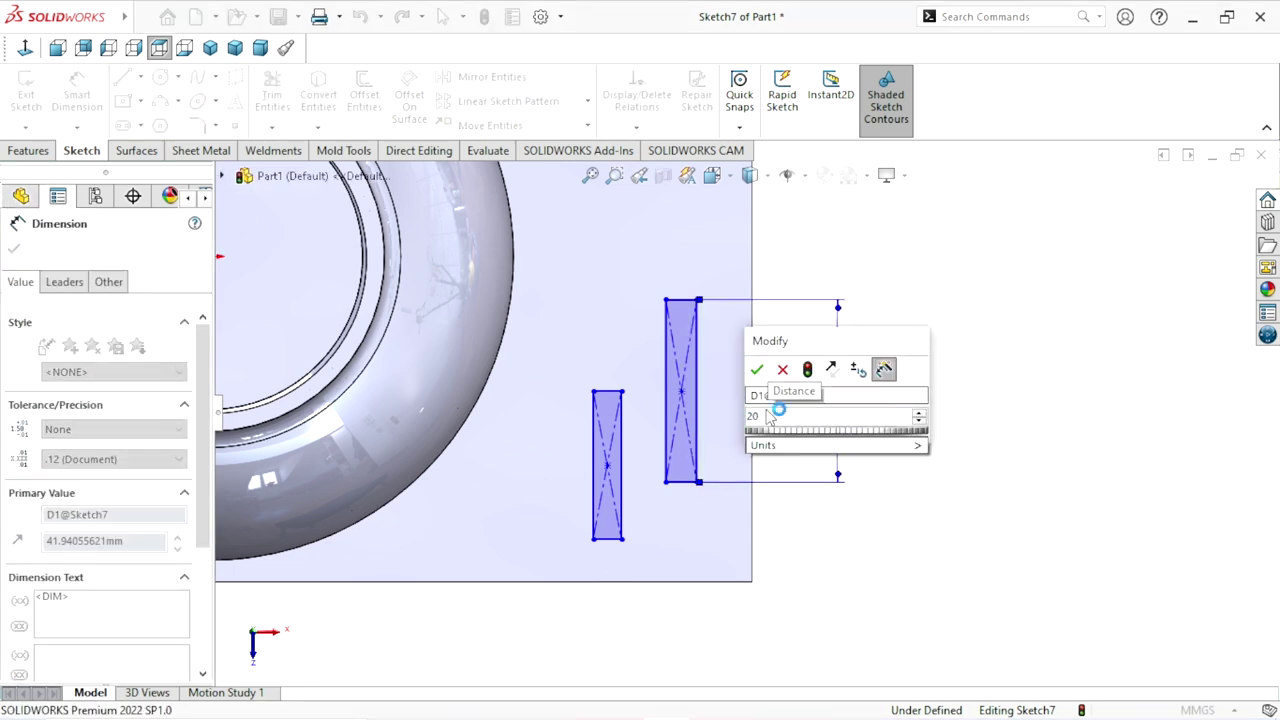
pyautogui.click(757, 369)
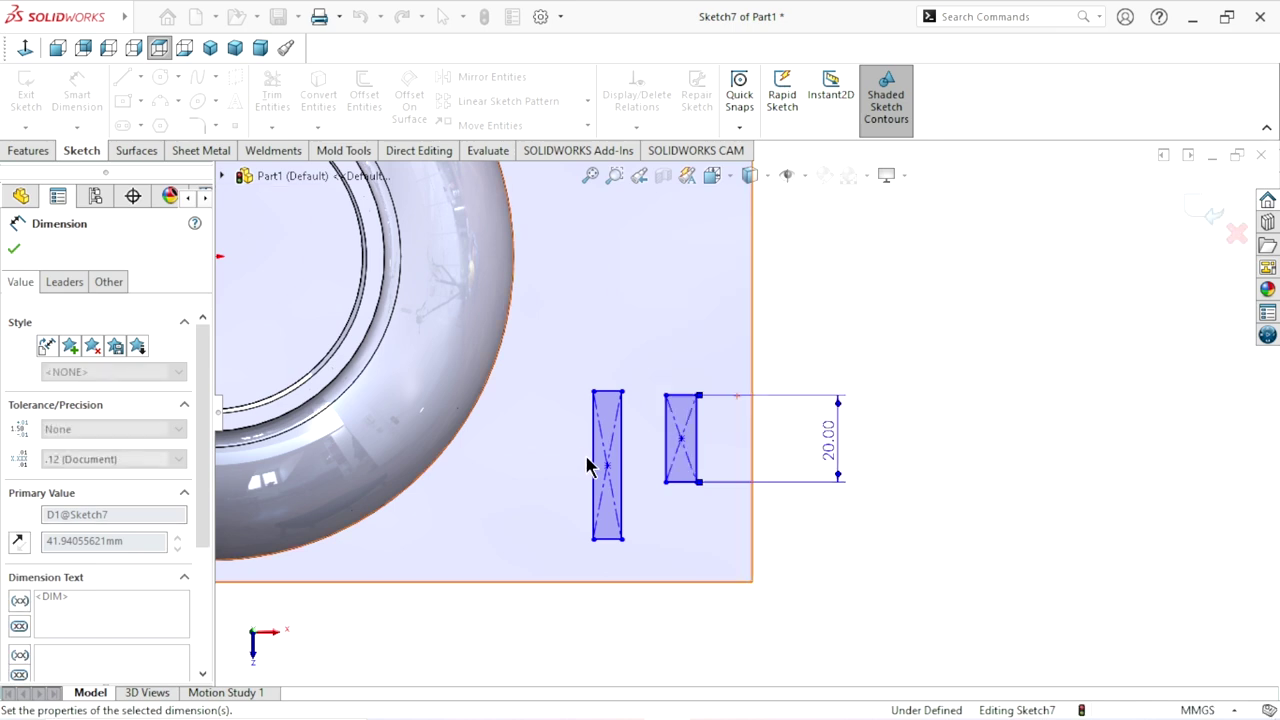
pyautogui.click(593, 466)
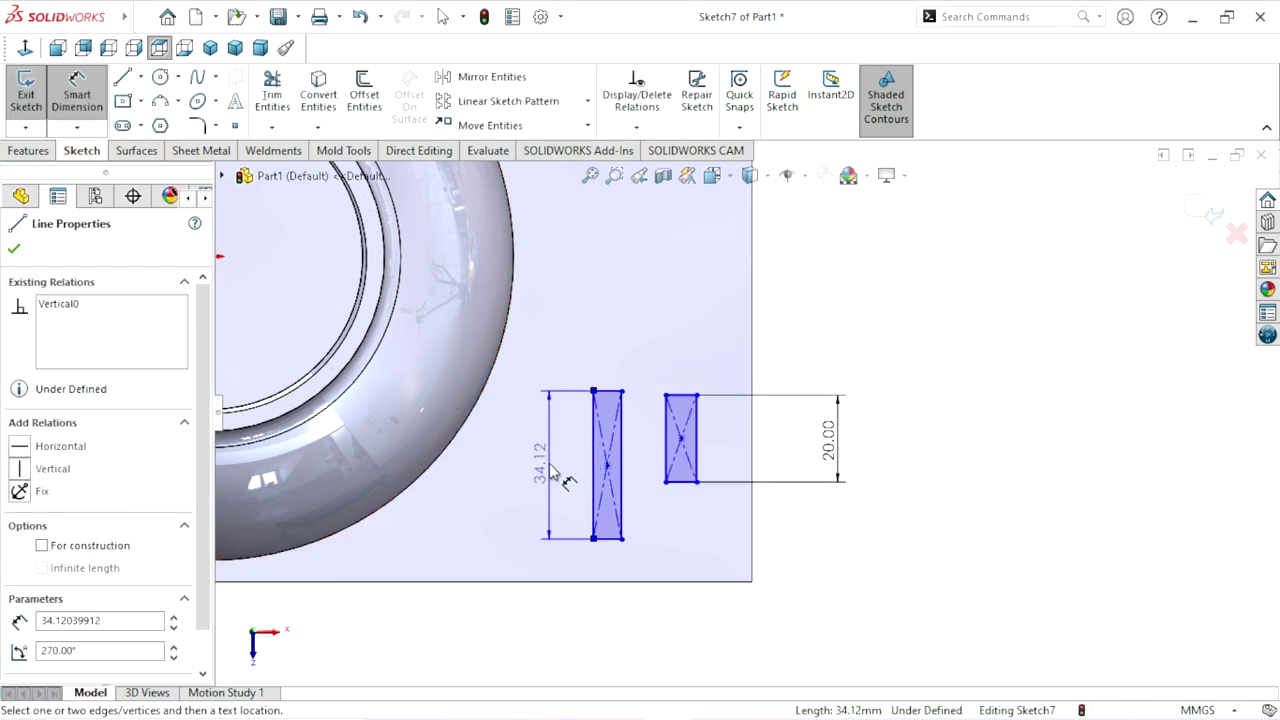
pyautogui.click(551, 467)
pyautogui.write('20')
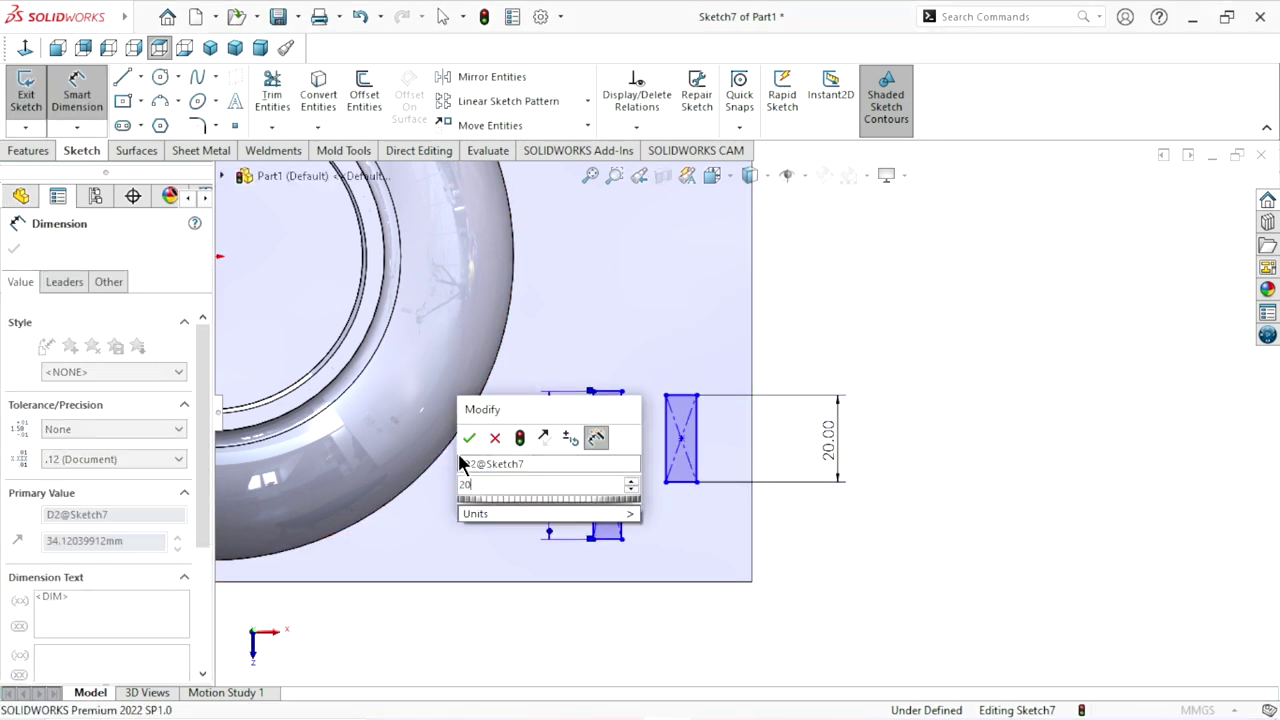
pyautogui.click(467, 439)
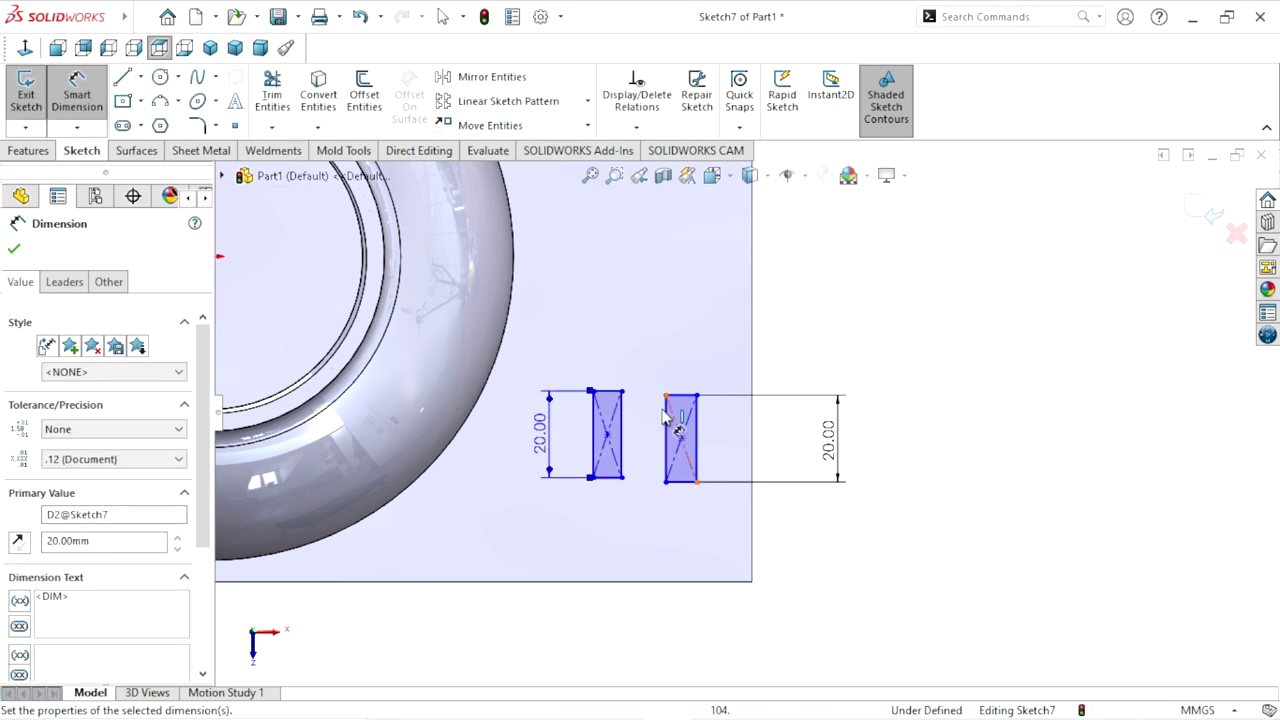
# Dimension both rectangles' top edges to 6 mm wide
pyautogui.click(608, 393)
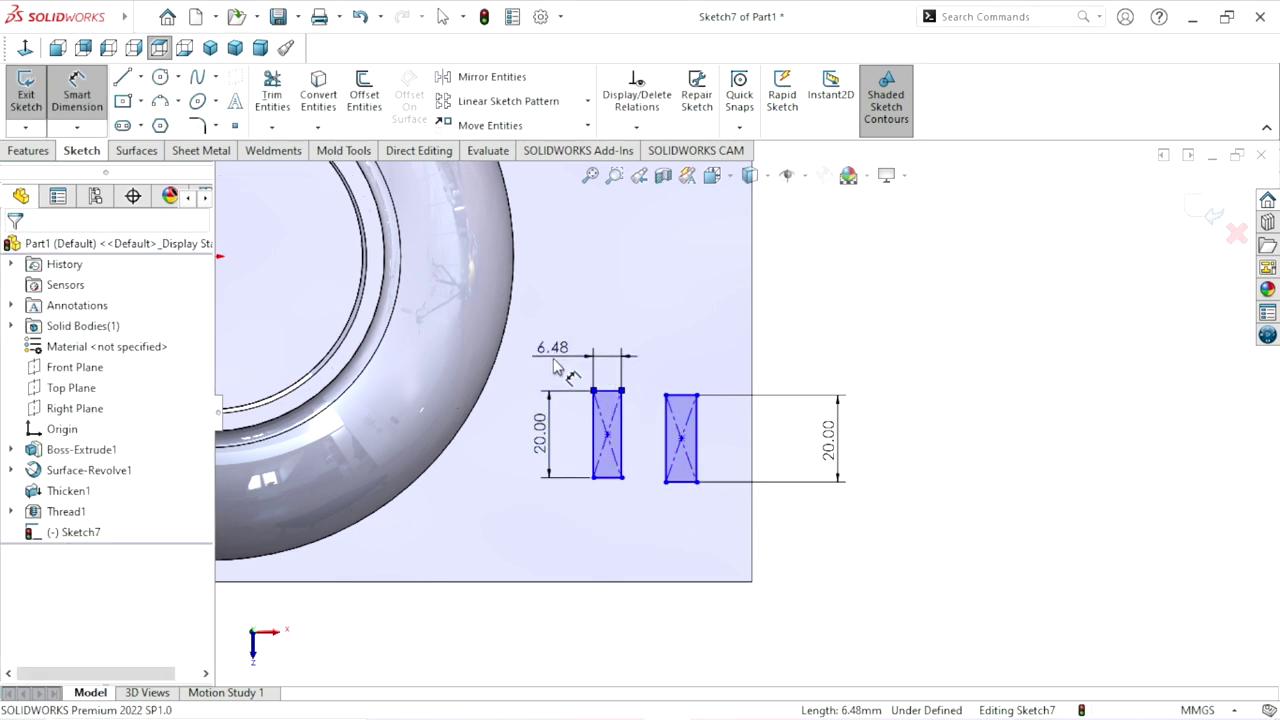
pyautogui.click(557, 374)
pyautogui.write('6')
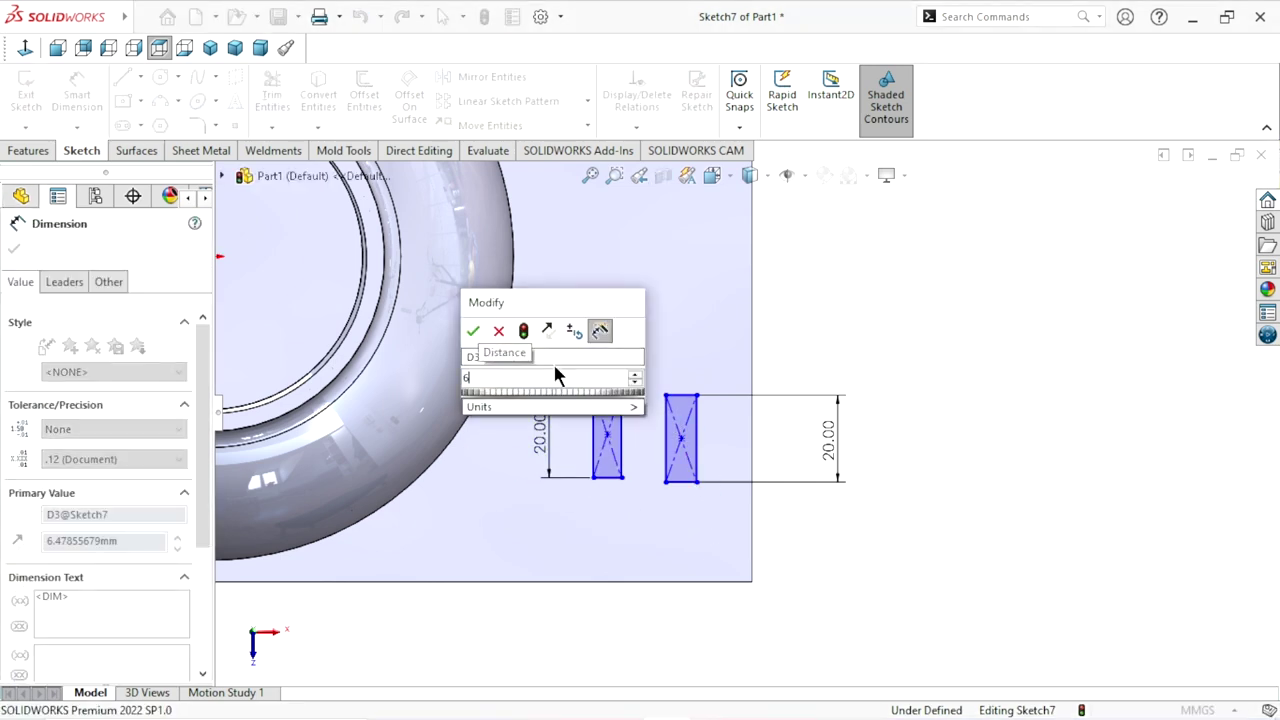
pyautogui.click(473, 331)
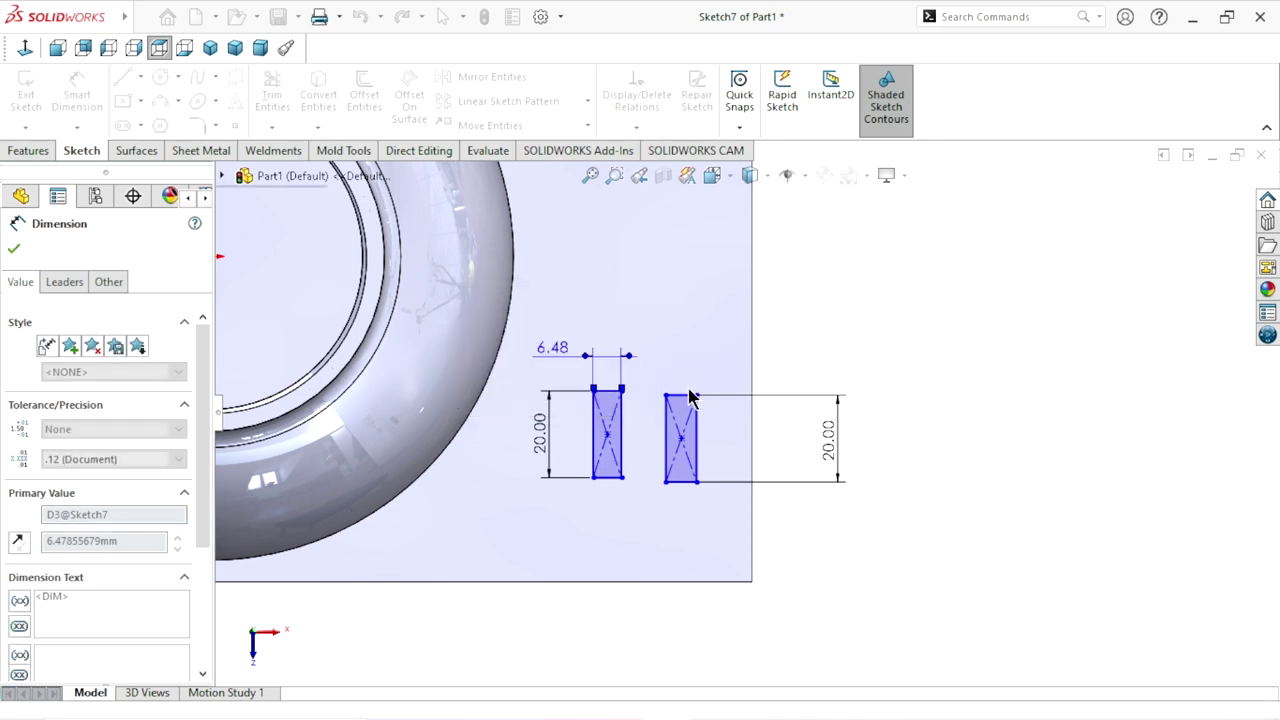
pyautogui.click(705, 380)
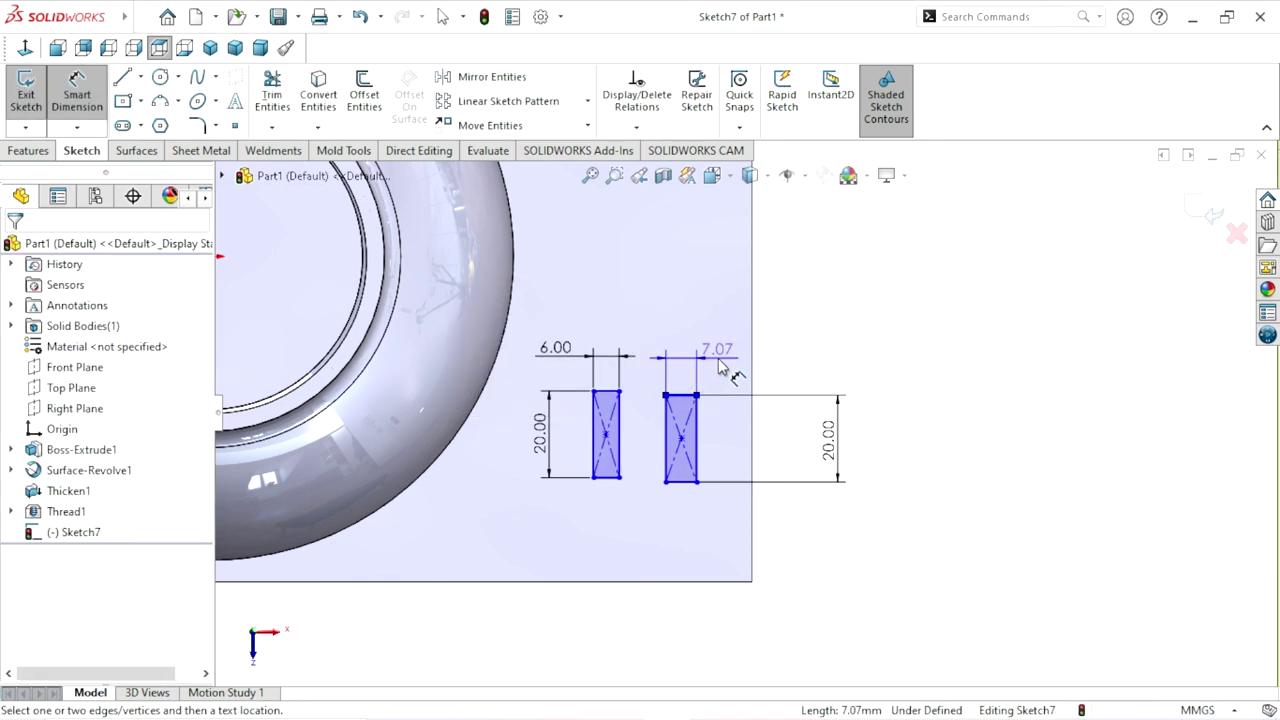
pyautogui.click(718, 360)
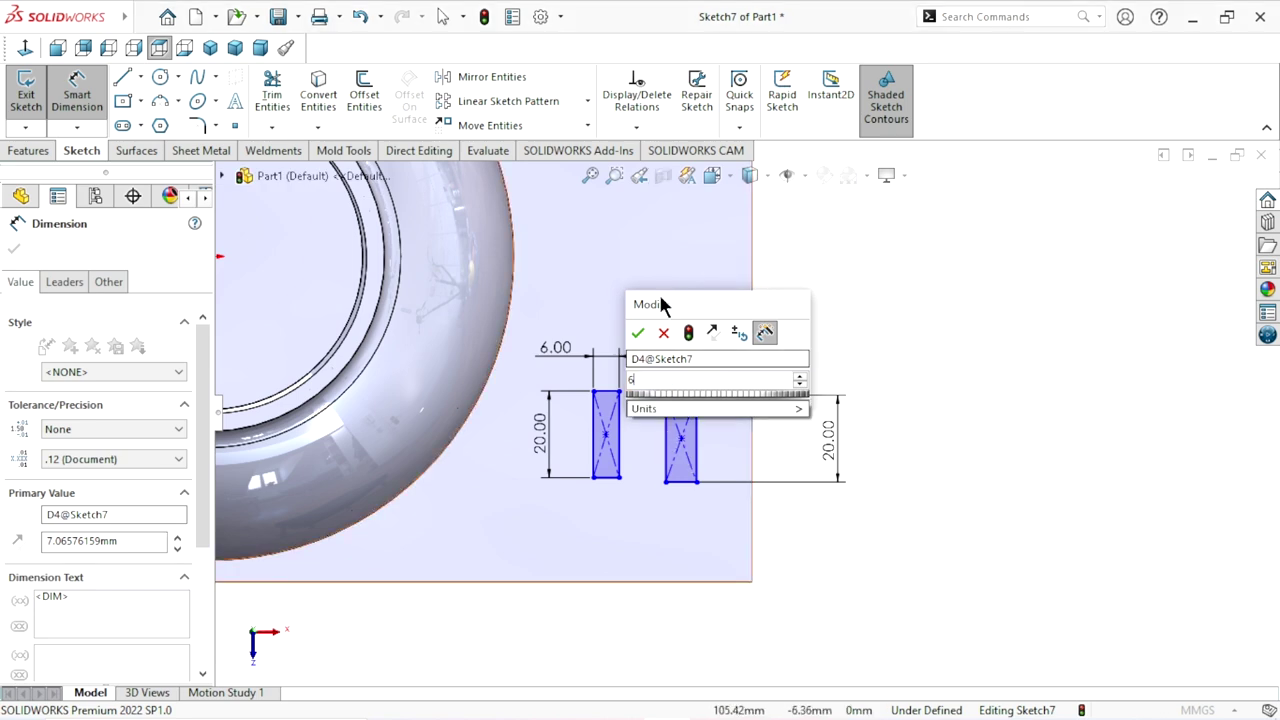
pyautogui.write('6')
pyautogui.click(637, 333)
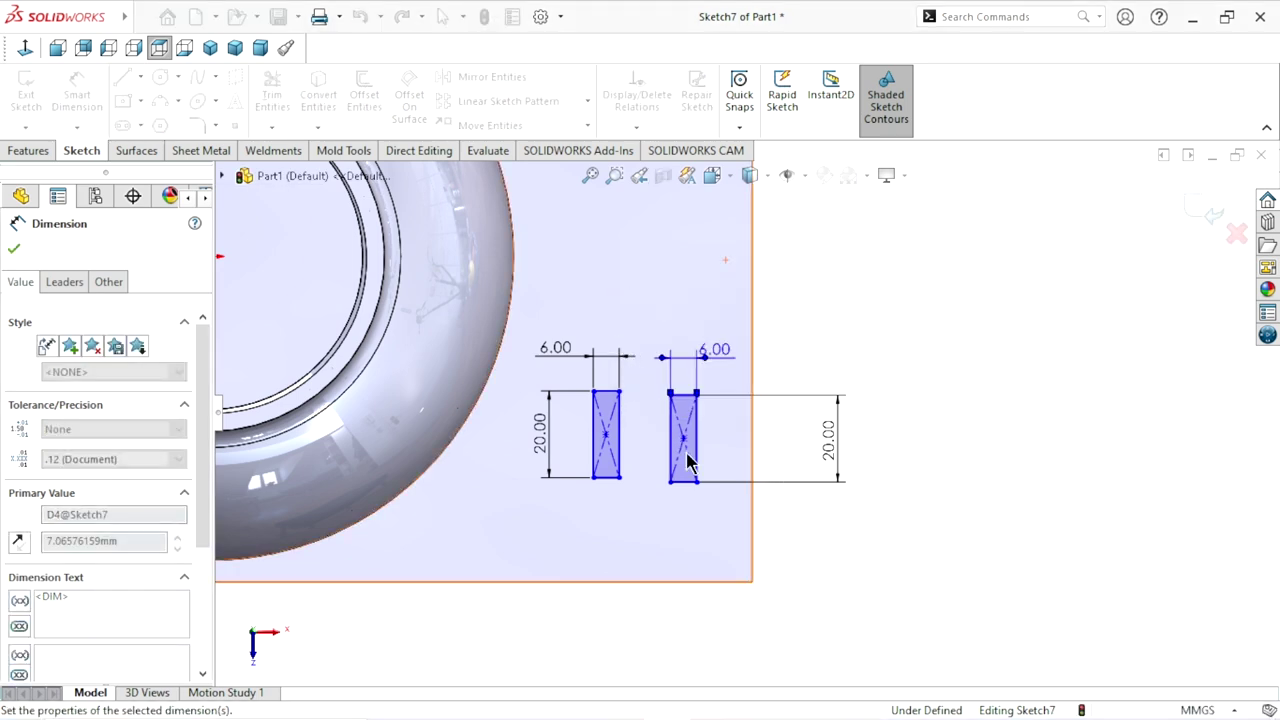
pyautogui.scroll(-3, 630, 478)
# Set a 9 mm gap between the two rectangles
pyautogui.click(607, 466)
pyautogui.click(694, 465)
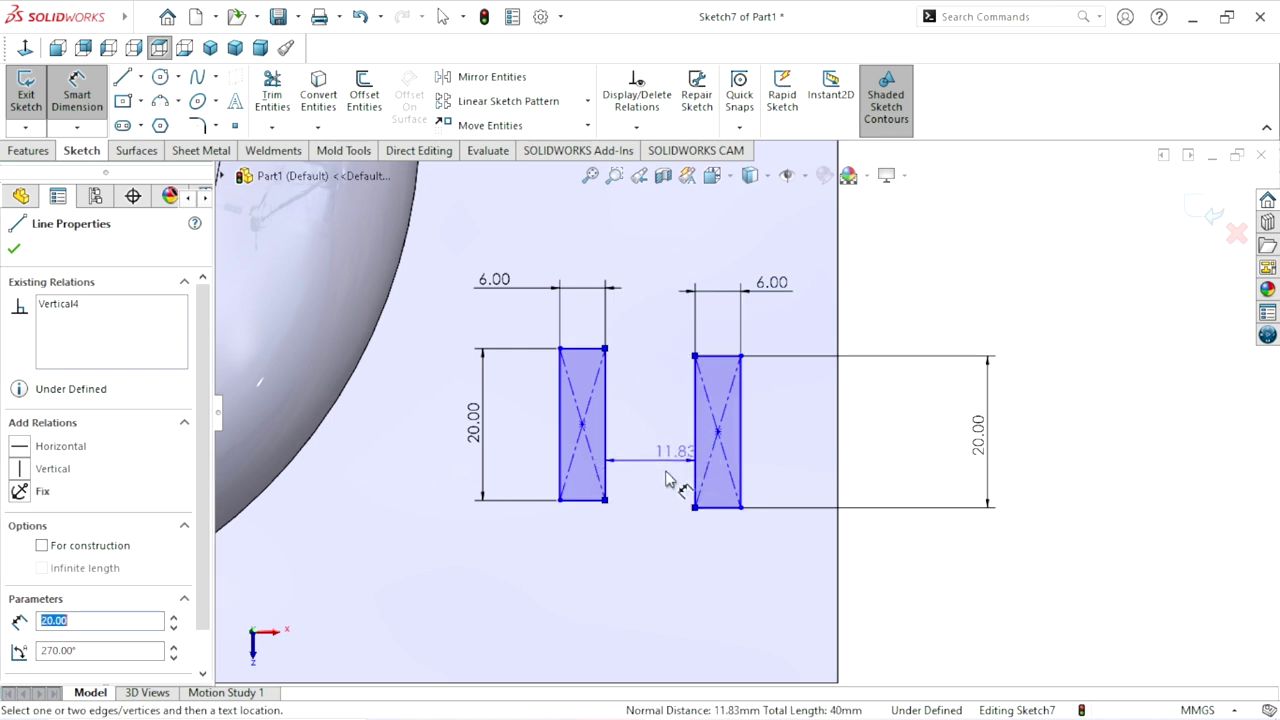
pyautogui.click(655, 568)
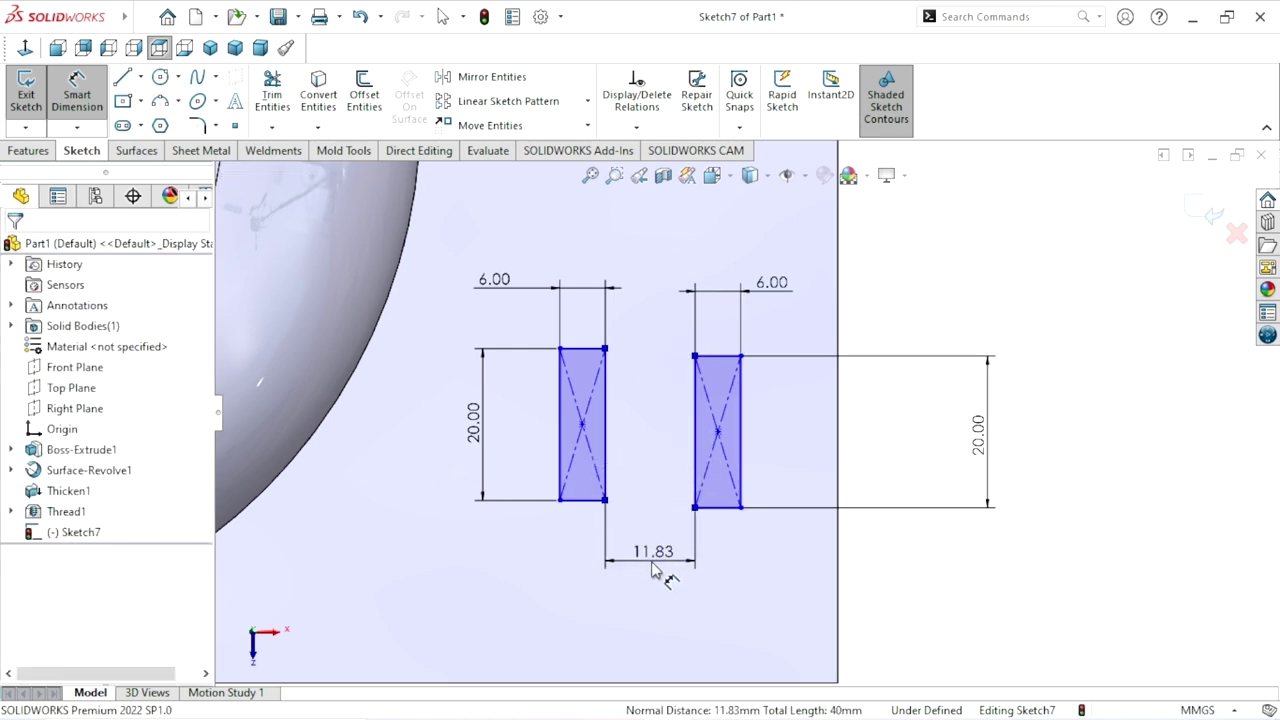
pyautogui.write('9')
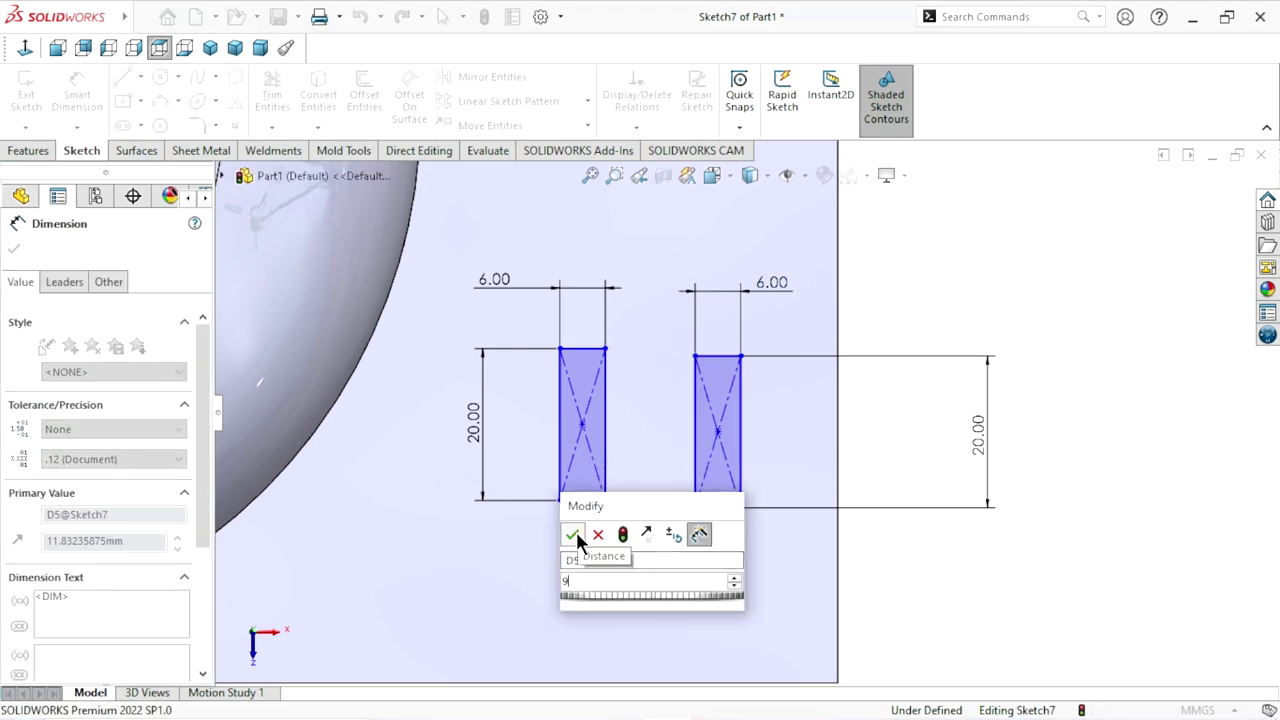
pyautogui.click(573, 535)
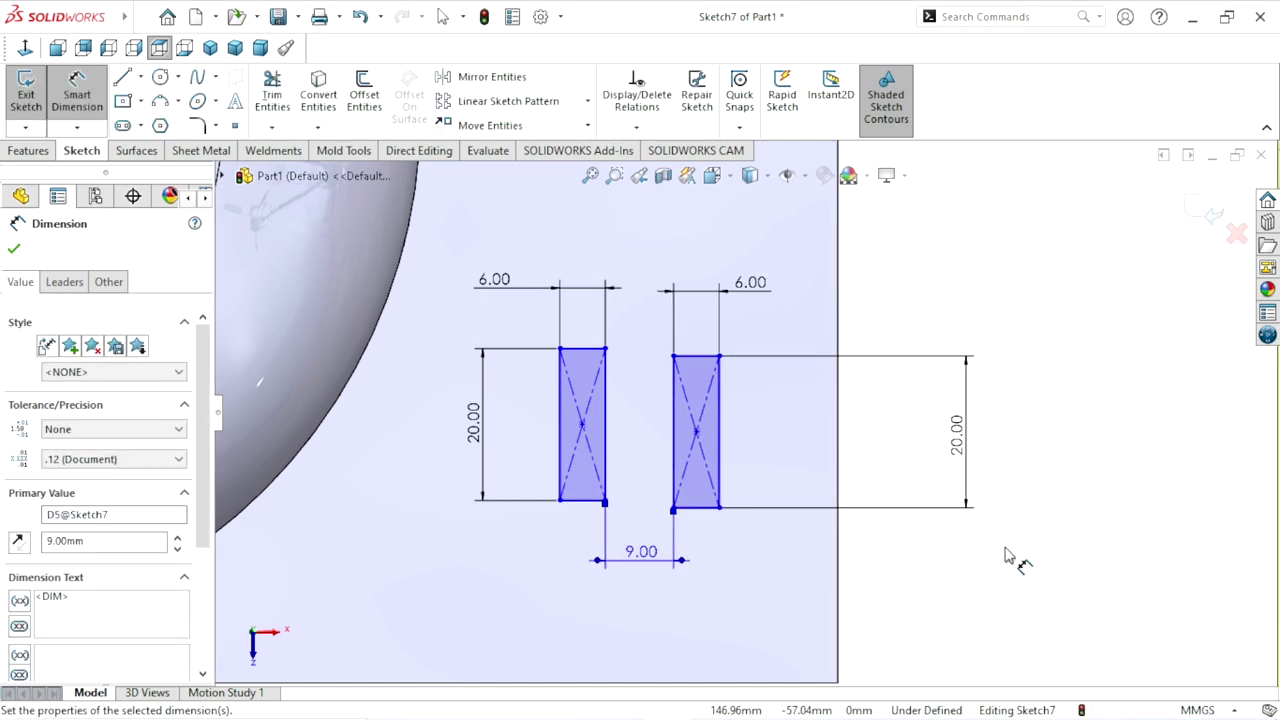
# Place the rectangles 4 mm from the block's bottom edge
pyautogui.scroll(4, 843, 571)
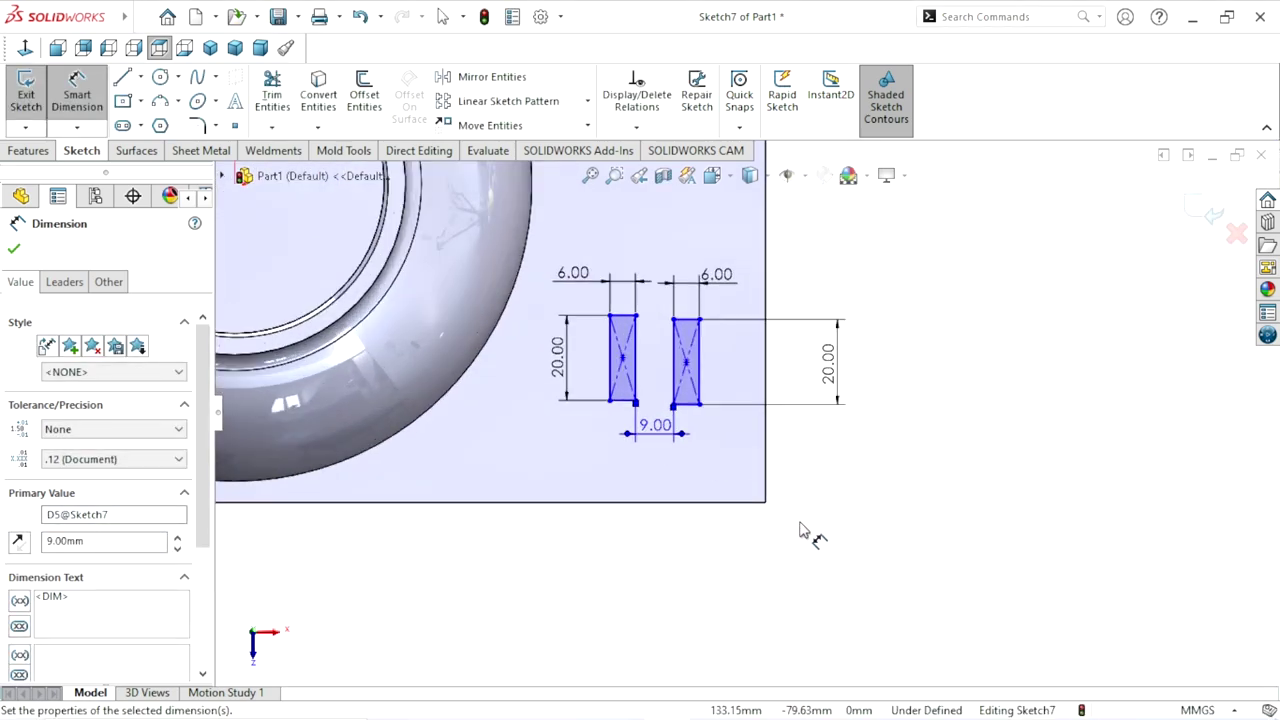
pyautogui.scroll(-3, 808, 531)
pyautogui.scroll(-2, 745, 386)
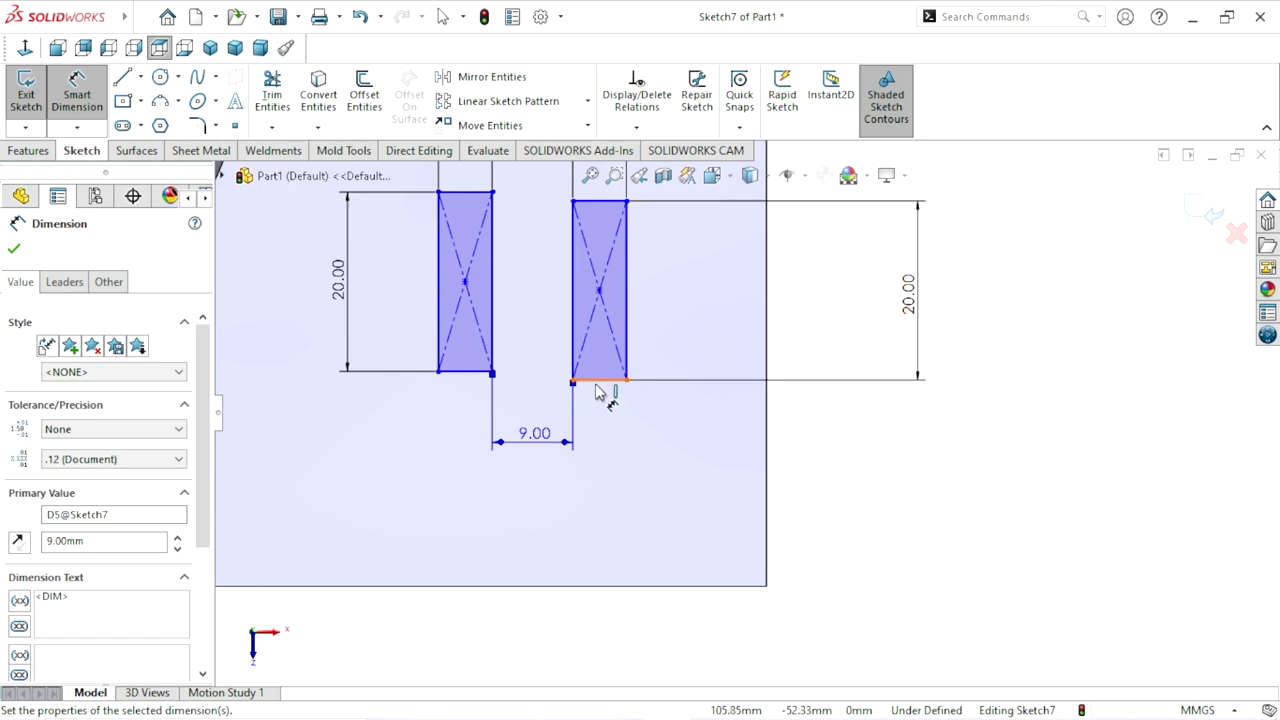
pyautogui.click(652, 586)
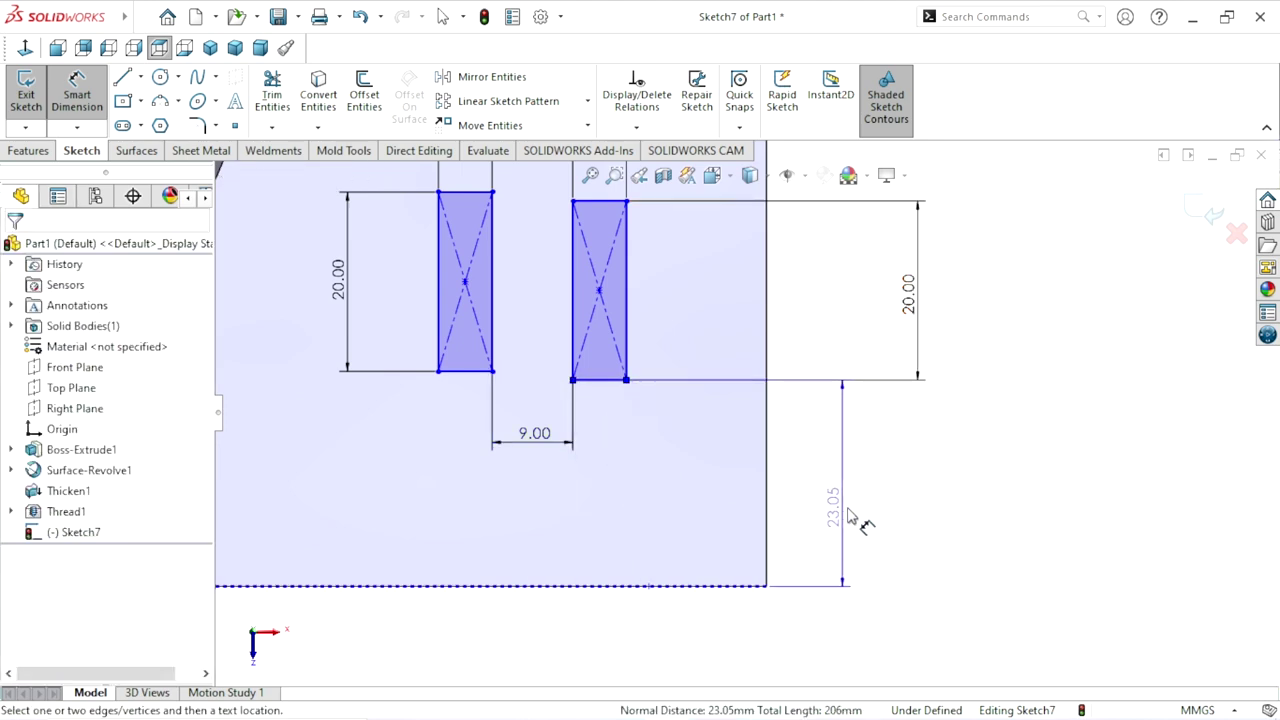
pyautogui.click(862, 527)
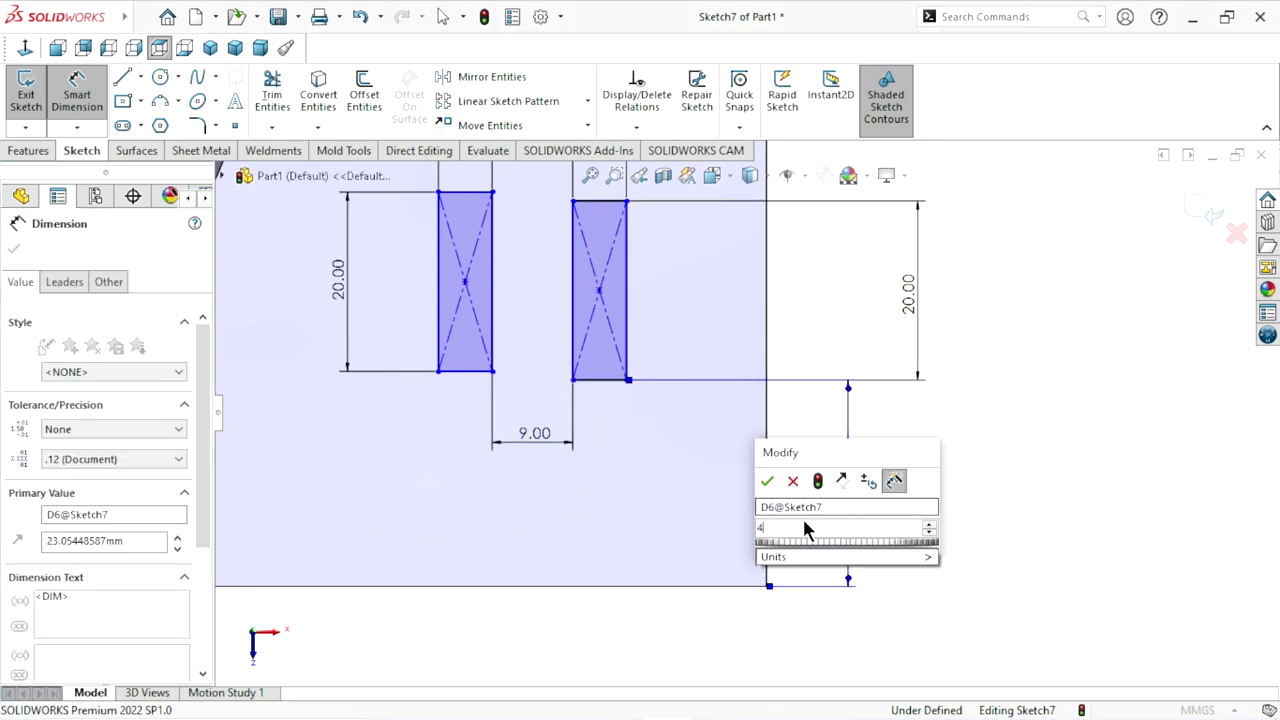
pyautogui.click(772, 487)
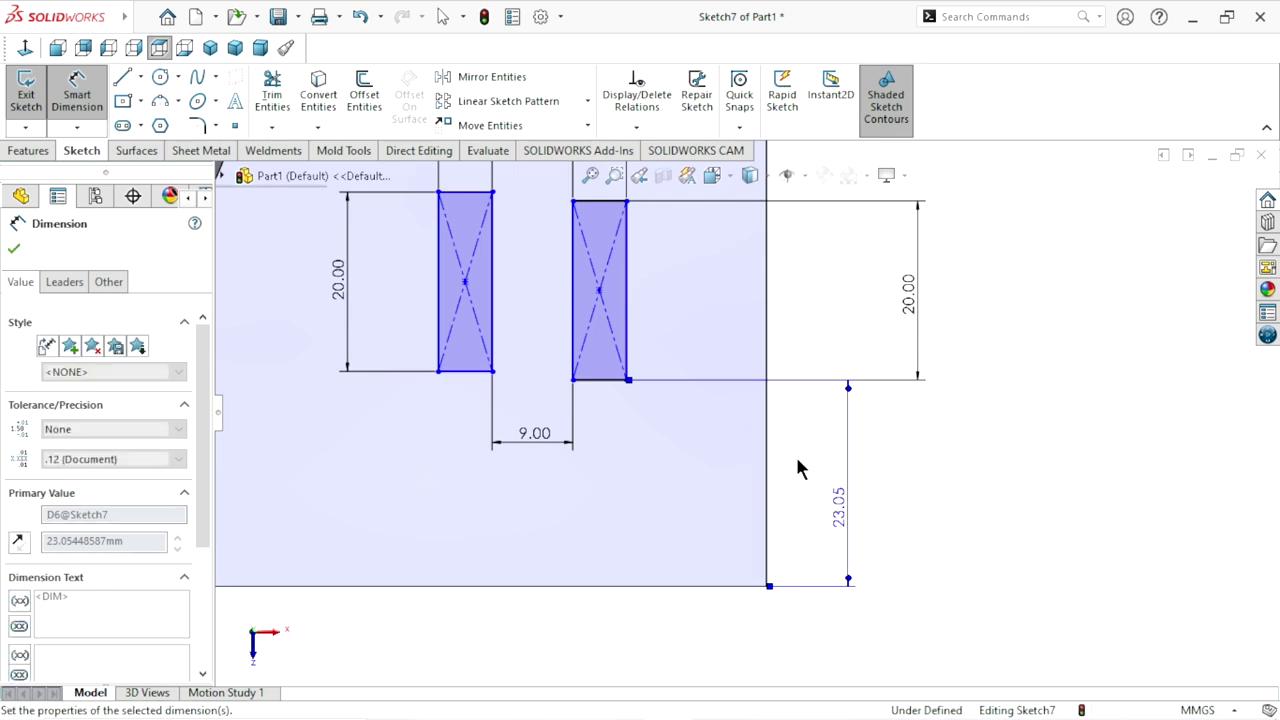
pyautogui.write('4')
pyautogui.press('Return')
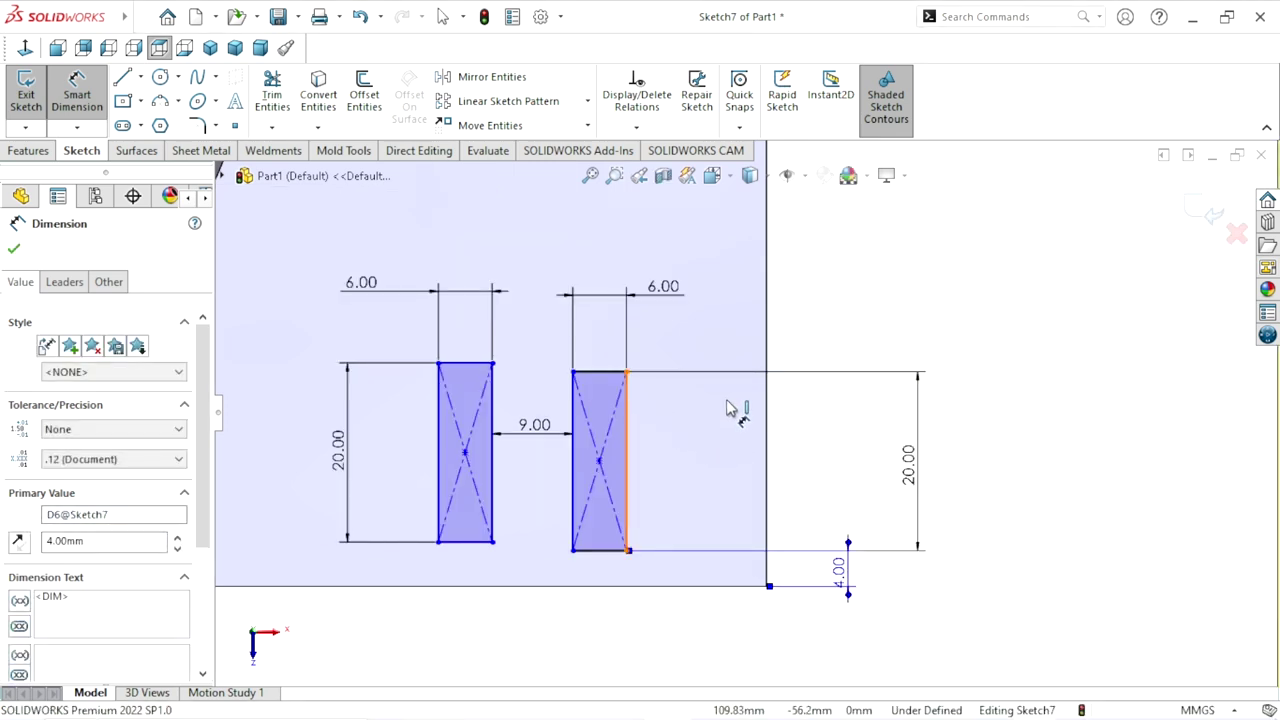
# Place the right rectangle 10 mm from the block's right edge
pyautogui.click(767, 426)
pyautogui.click(770, 428)
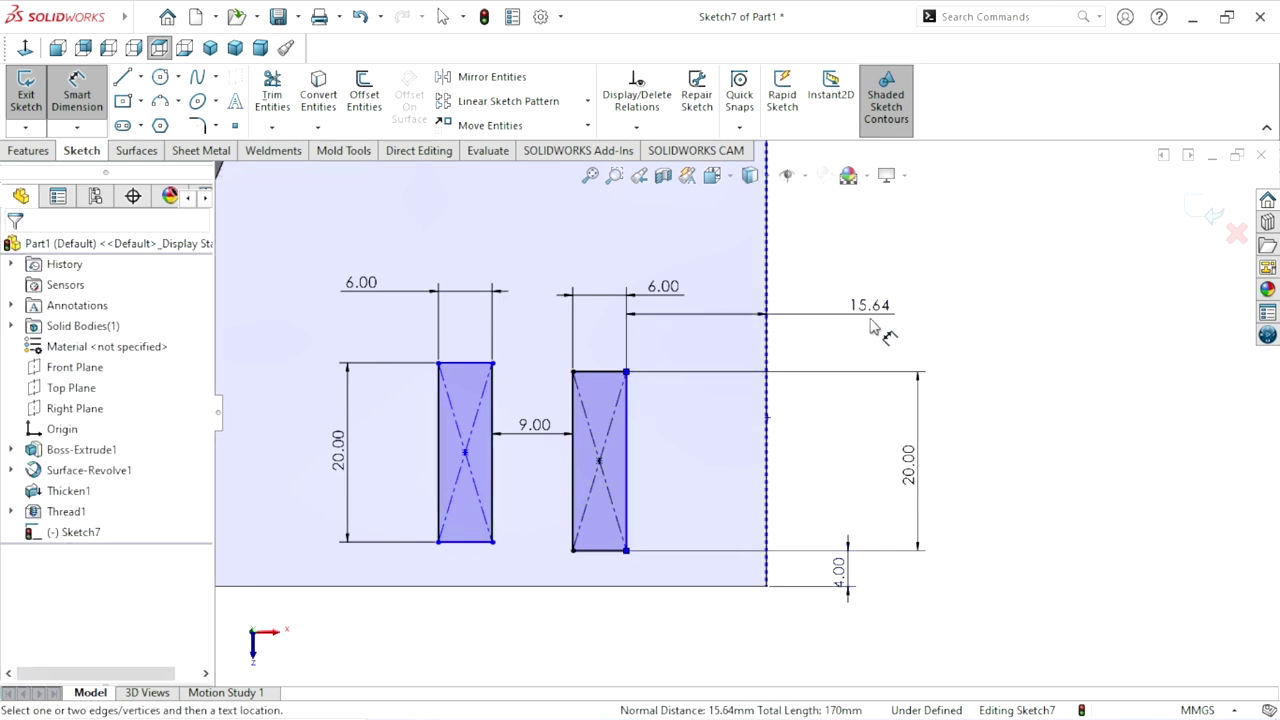
pyautogui.click(872, 330)
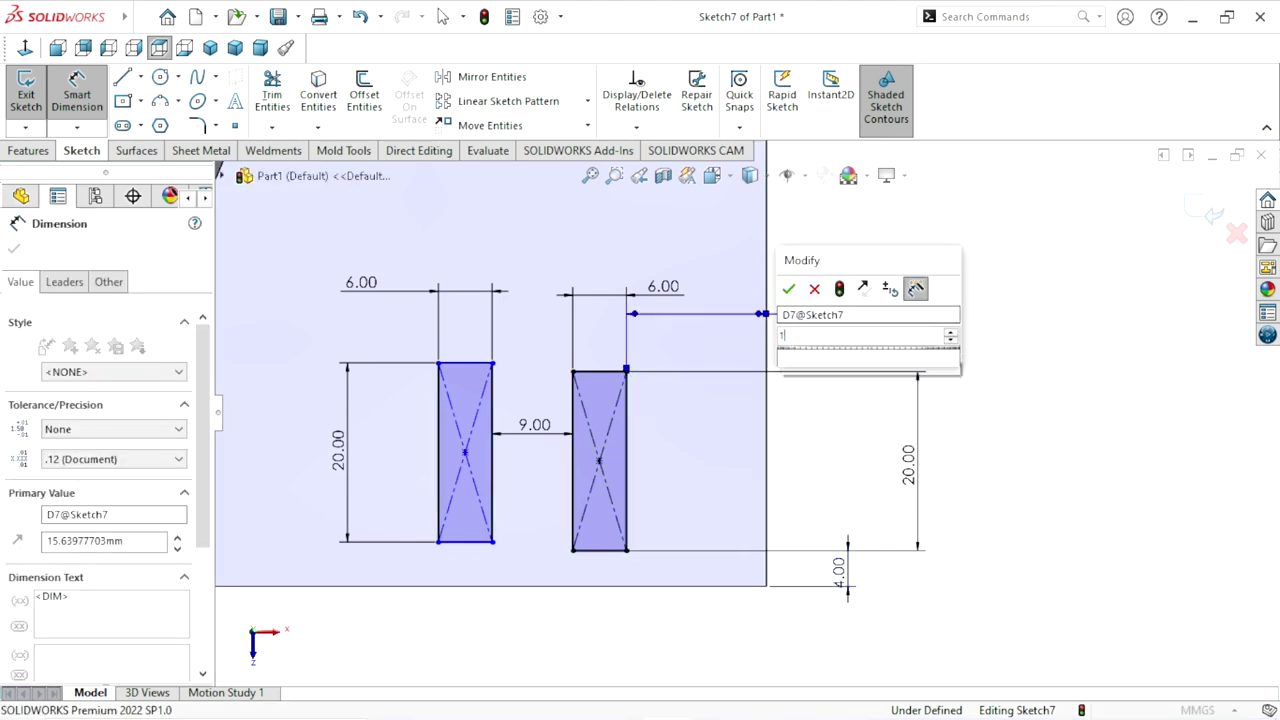
pyautogui.write('10')
pyautogui.click(789, 290)
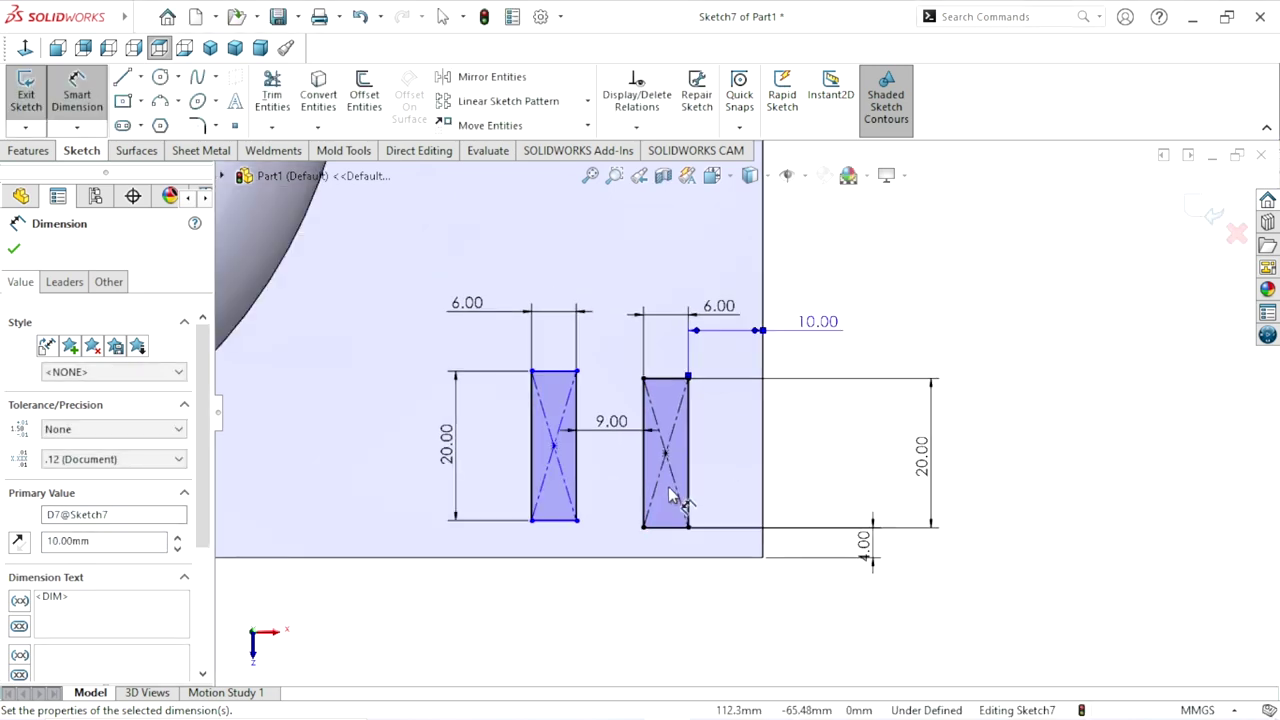
pyautogui.scroll(-1, 672, 497)
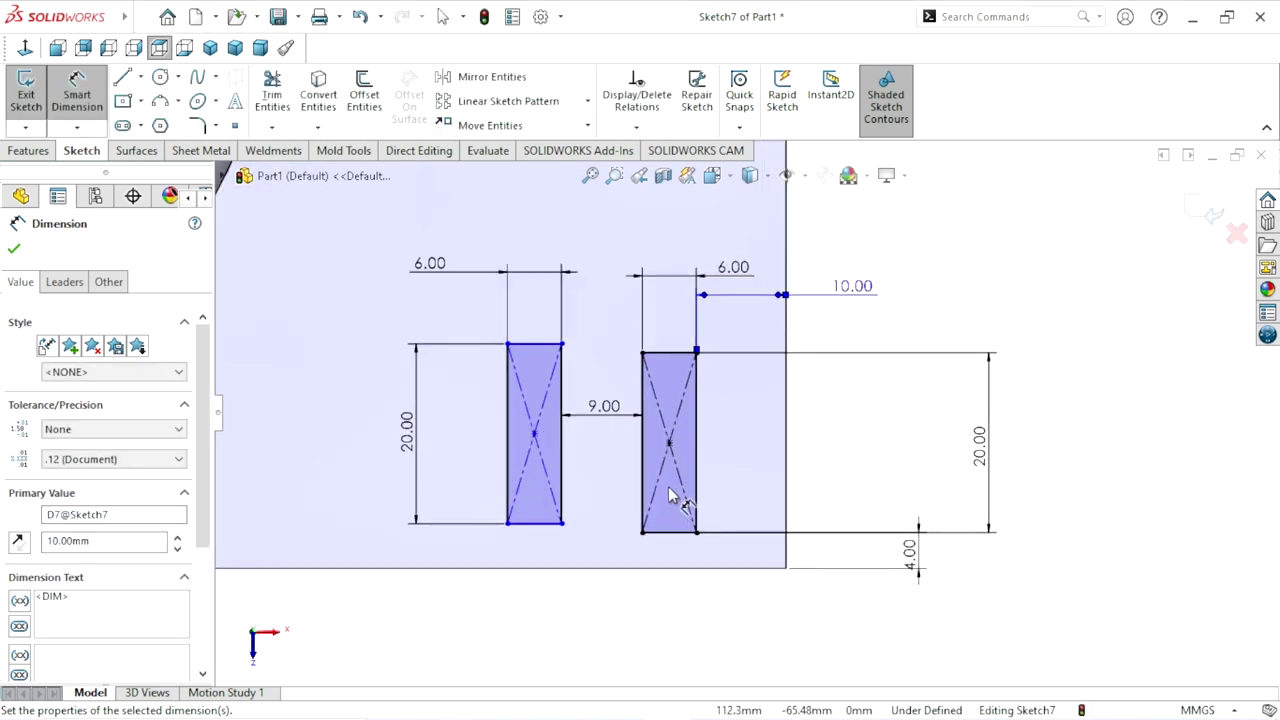
pyautogui.click(18, 250)
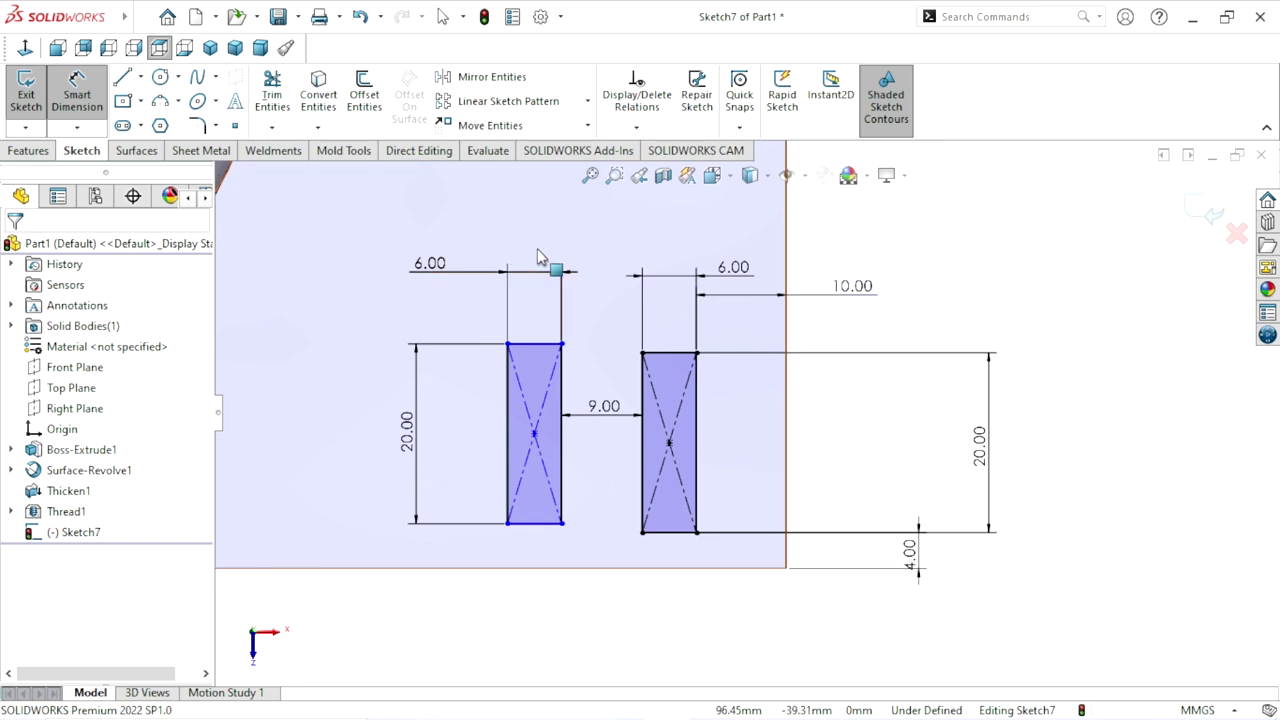
# Align the two rectangles' top midpoints with a horizontal relation to fully define Sketch7
pyautogui.click(536, 346)
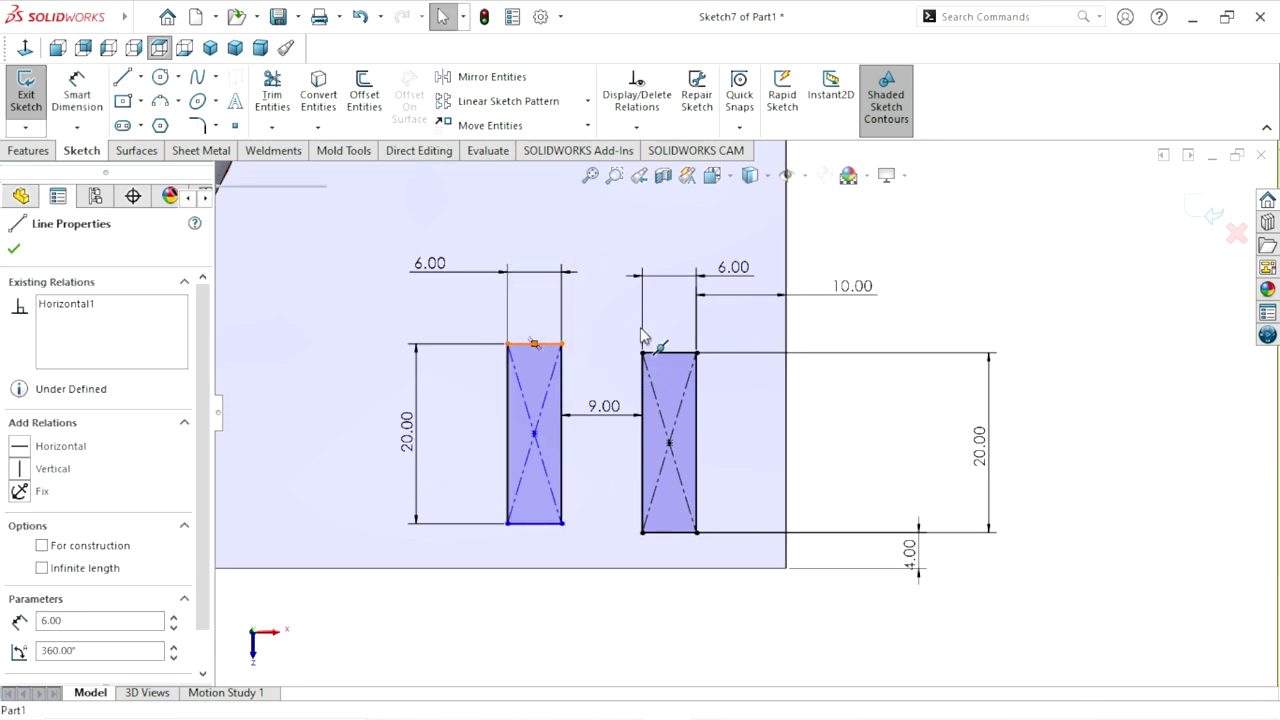
pyautogui.click(670, 354)
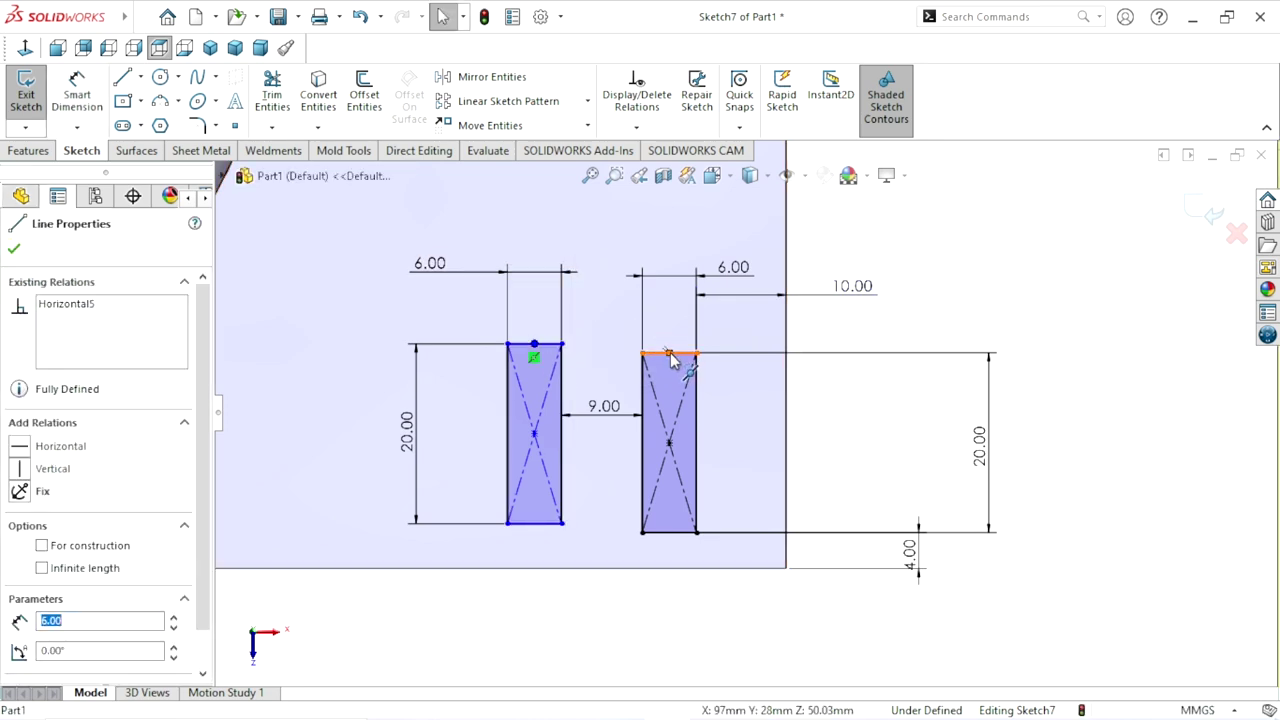
pyautogui.keyDown('ctrl'); pyautogui.click(669, 354); pyautogui.keyUp('ctrl')
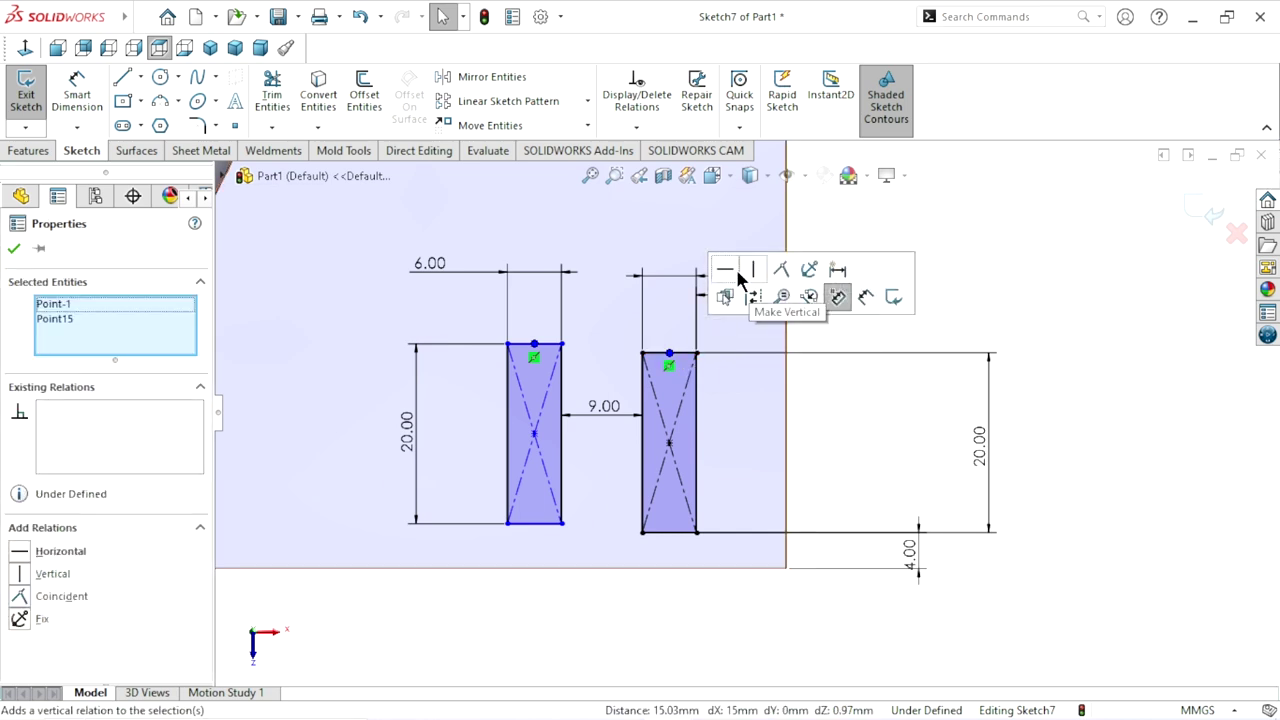
pyautogui.click(727, 279)
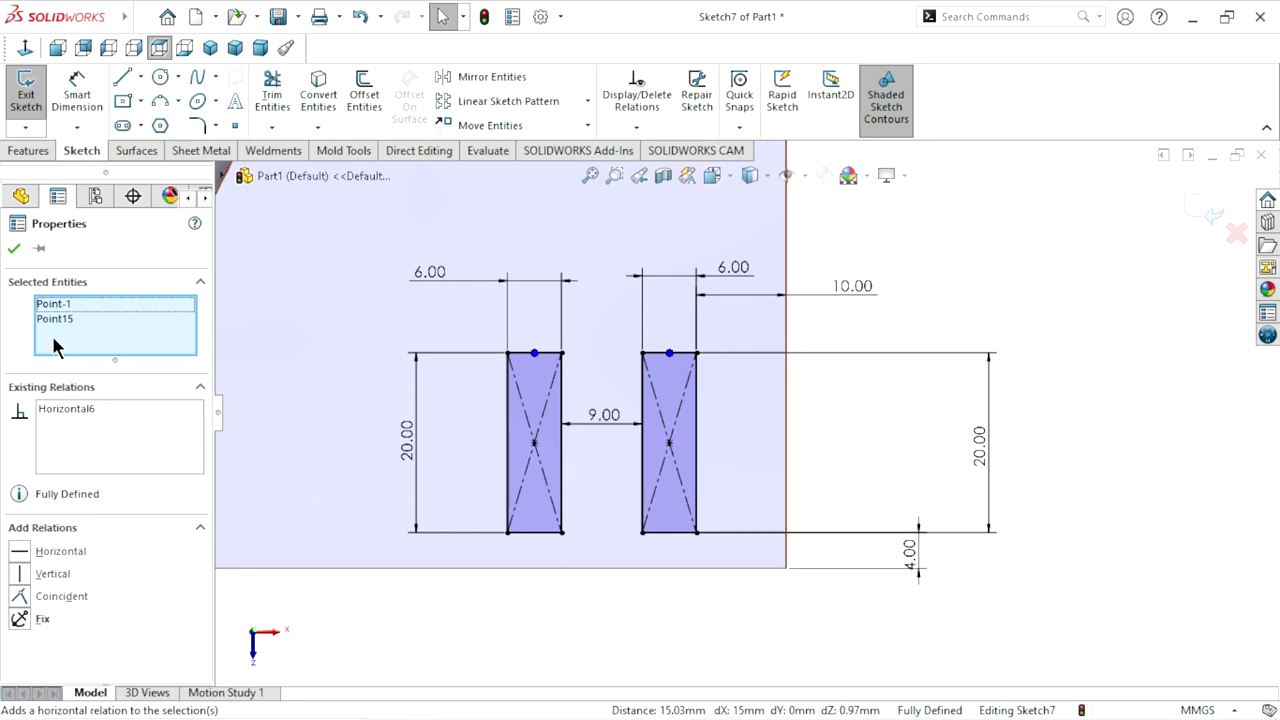
pyautogui.click(12, 250)
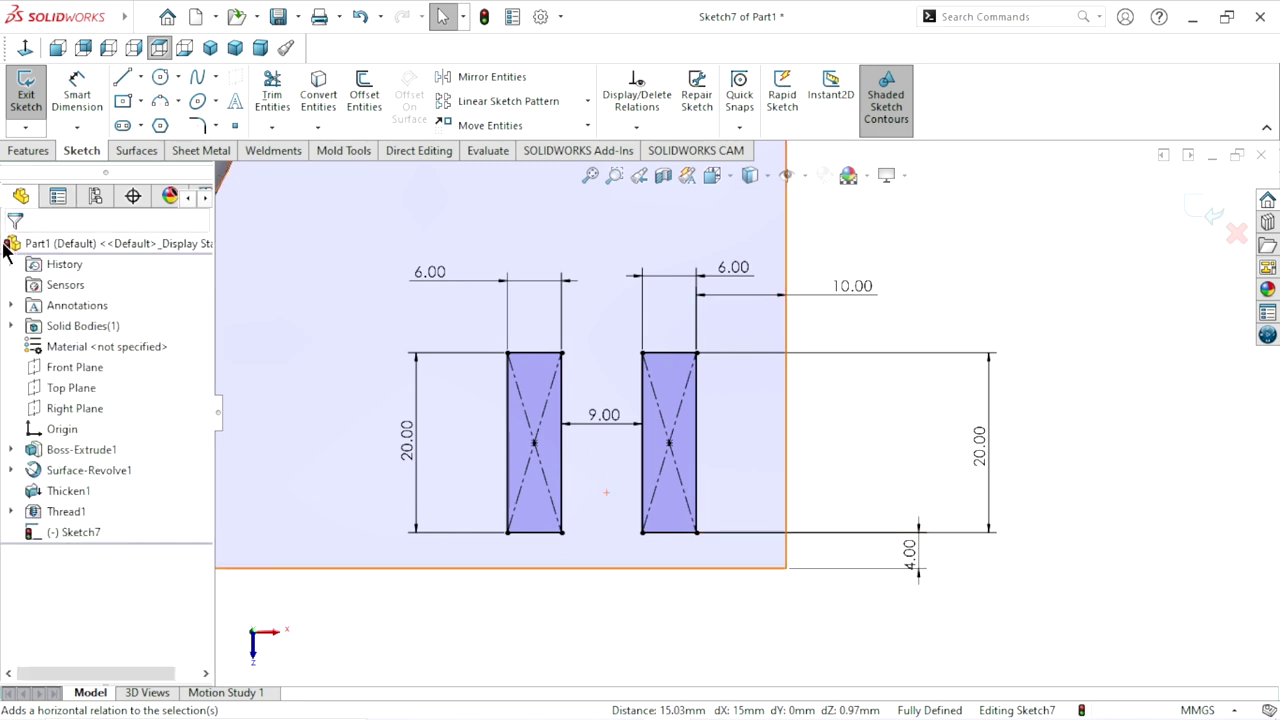
# Move the 20.00 and 9.00 dimensions clear of the tabs and start an Extruded Boss/Base
pyautogui.scroll(3, 530, 450)
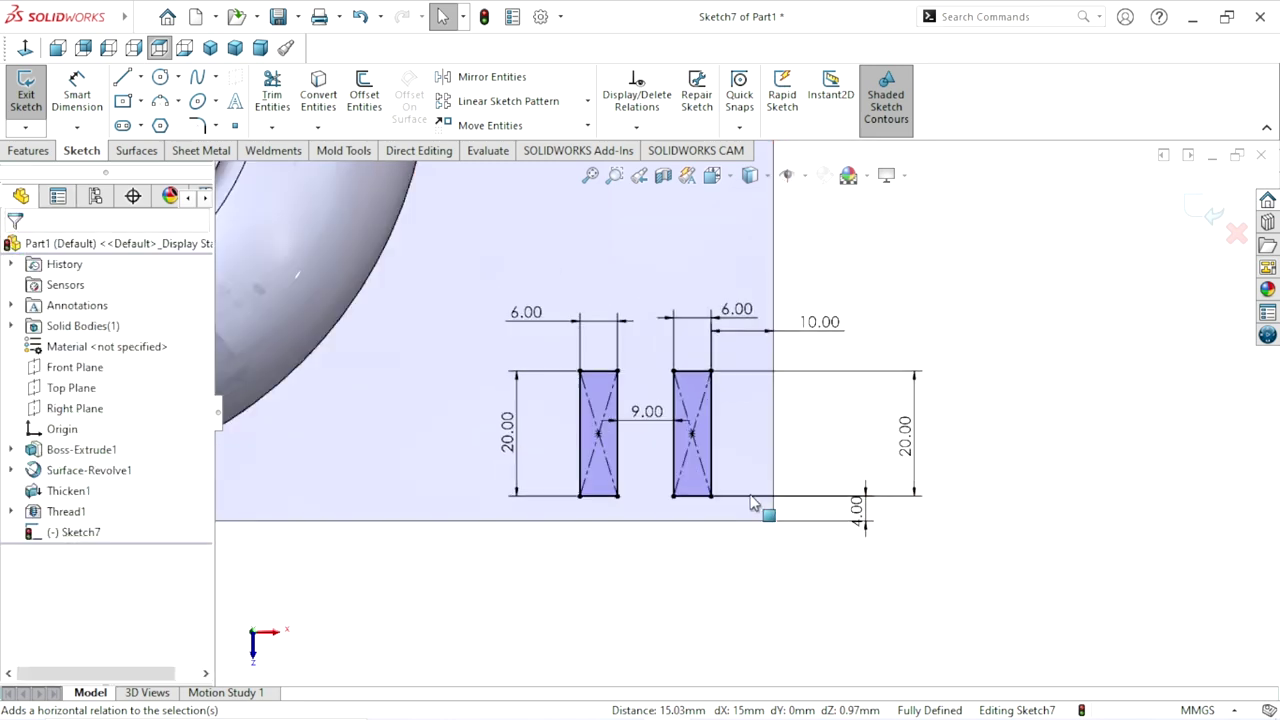
pyautogui.scroll(-2, 726, 450)
pyautogui.moveTo(966, 430); pyautogui.dragTo(860, 430)
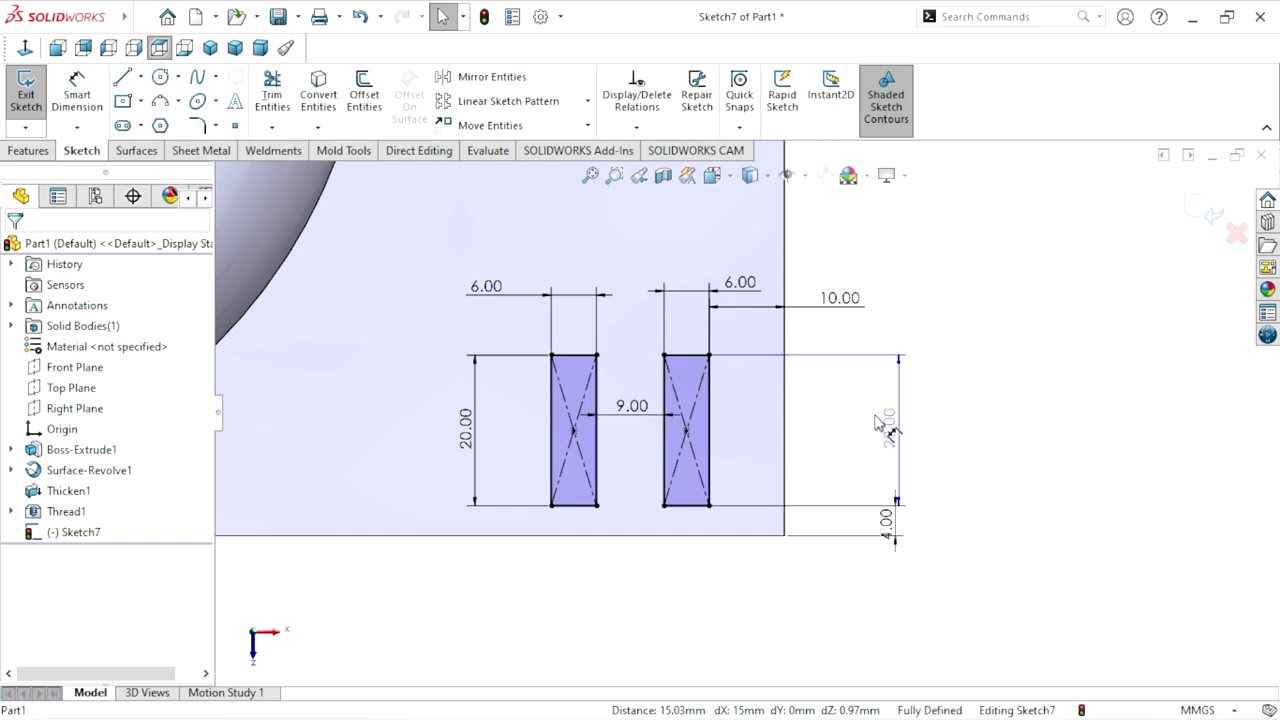
pyautogui.scroll(2, 706, 509)
pyautogui.scroll(-1, 716, 490)
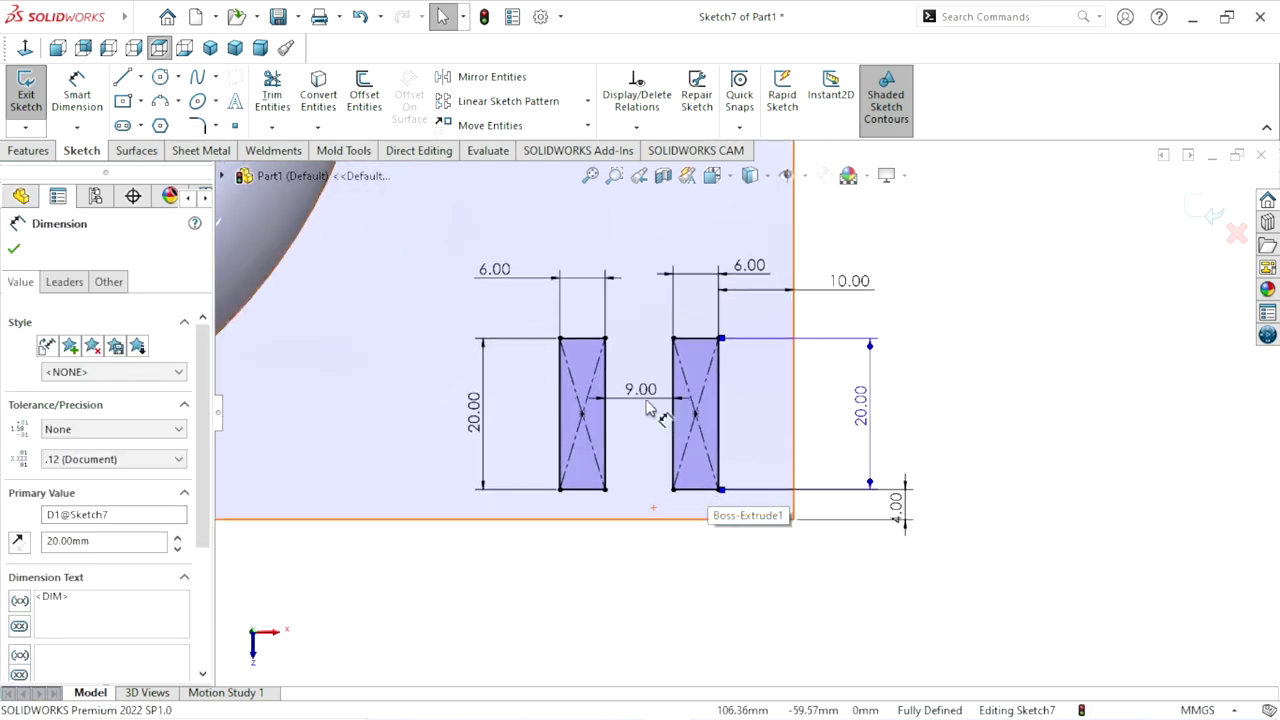
pyautogui.moveTo(640, 386); pyautogui.dragTo(568, 222)
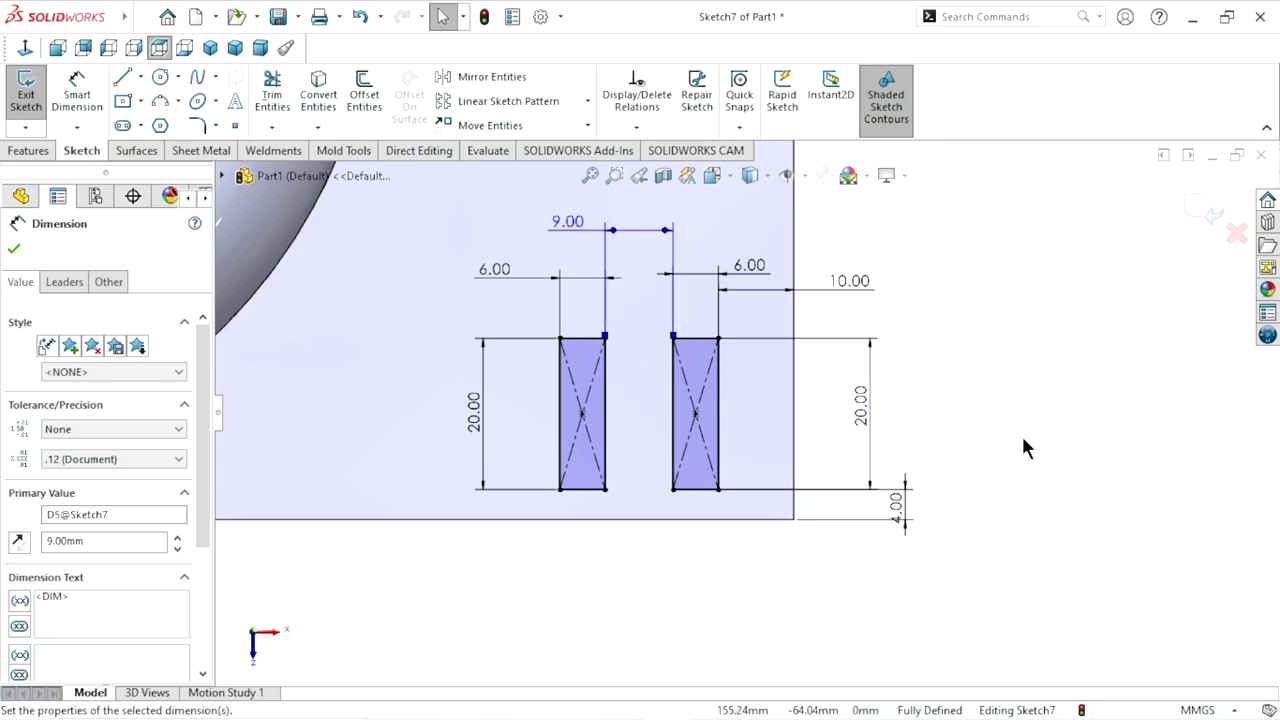
pyautogui.scroll(2, 972, 444)
pyautogui.scroll(-1, 950, 428)
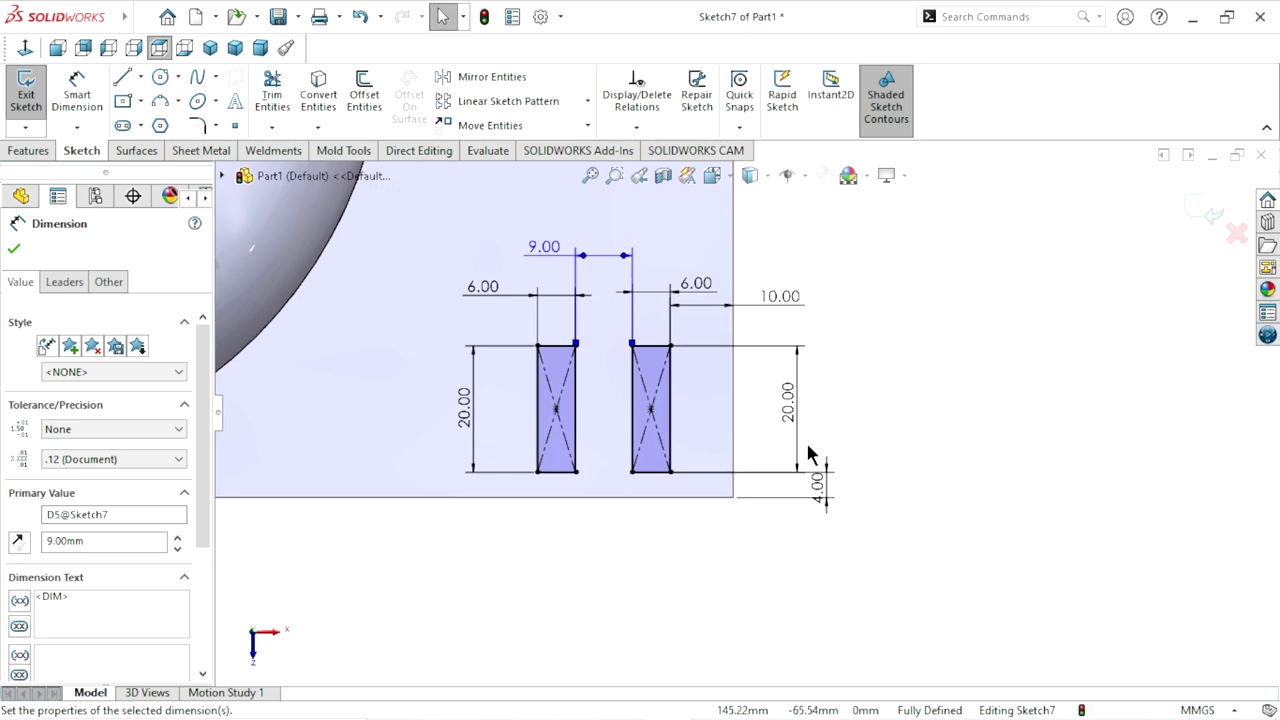
pyautogui.click(13, 248)
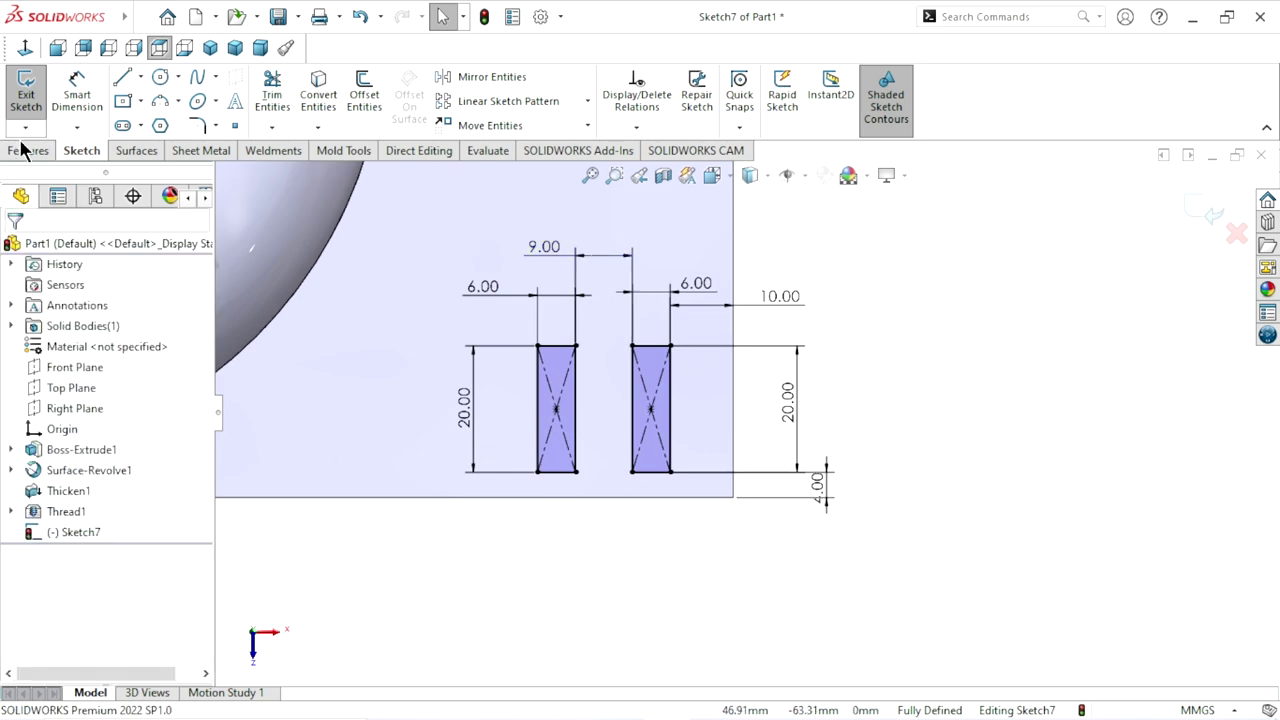
pyautogui.click(27, 151)
pyautogui.click(45, 110)
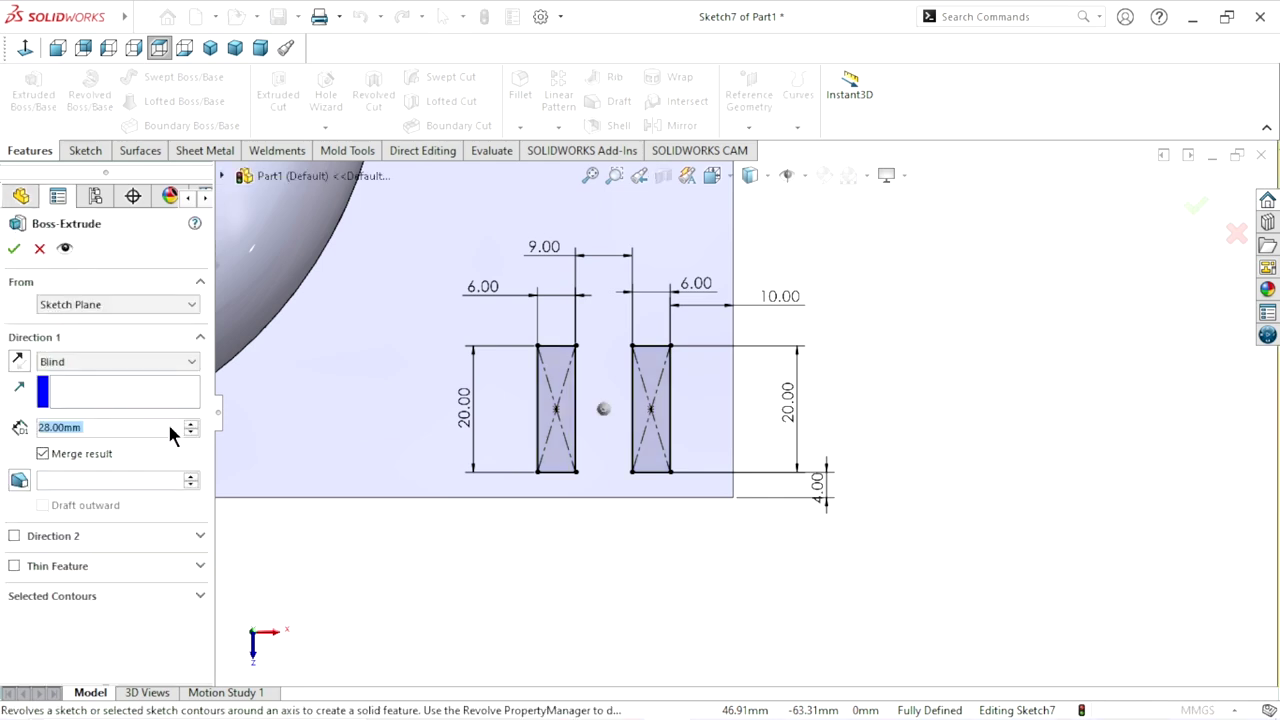
# Extrude the two tab rectangles 35 mm blind in isometric view, creating Boss-Extrude2
pyautogui.click(210, 48)
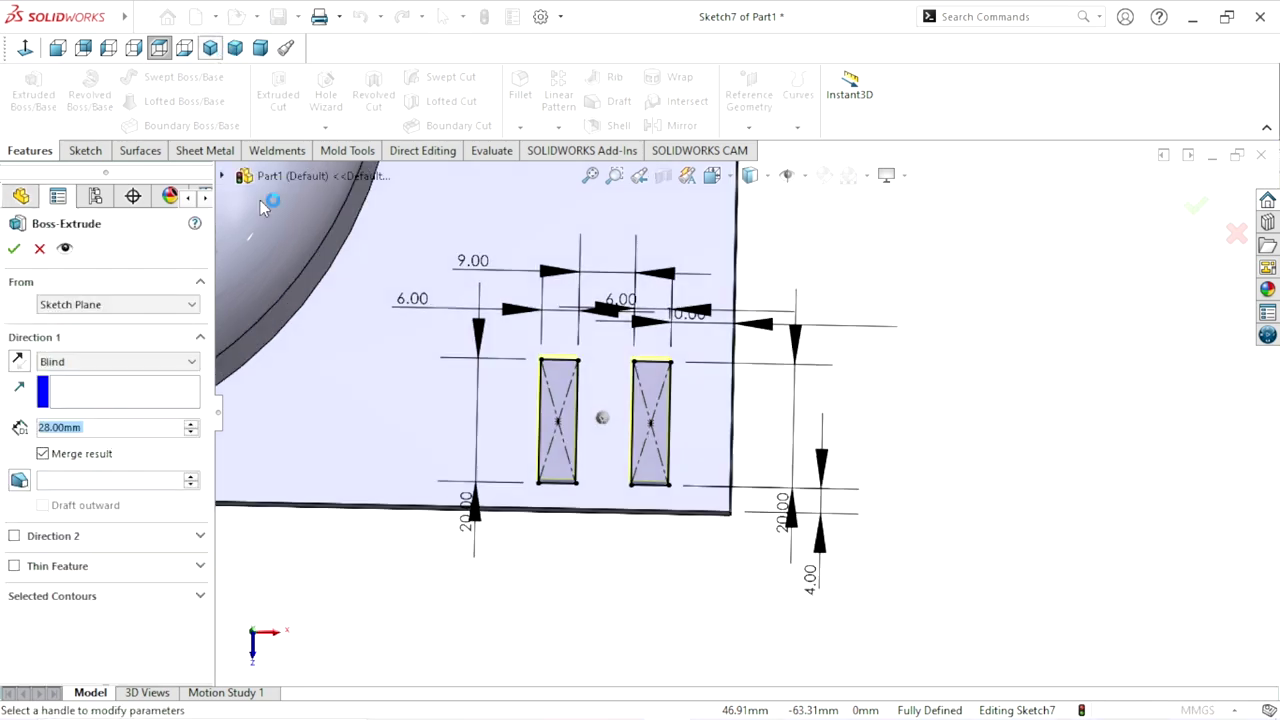
pyautogui.scroll(-3, 815, 598)
pyautogui.scroll(-2, 815, 598)
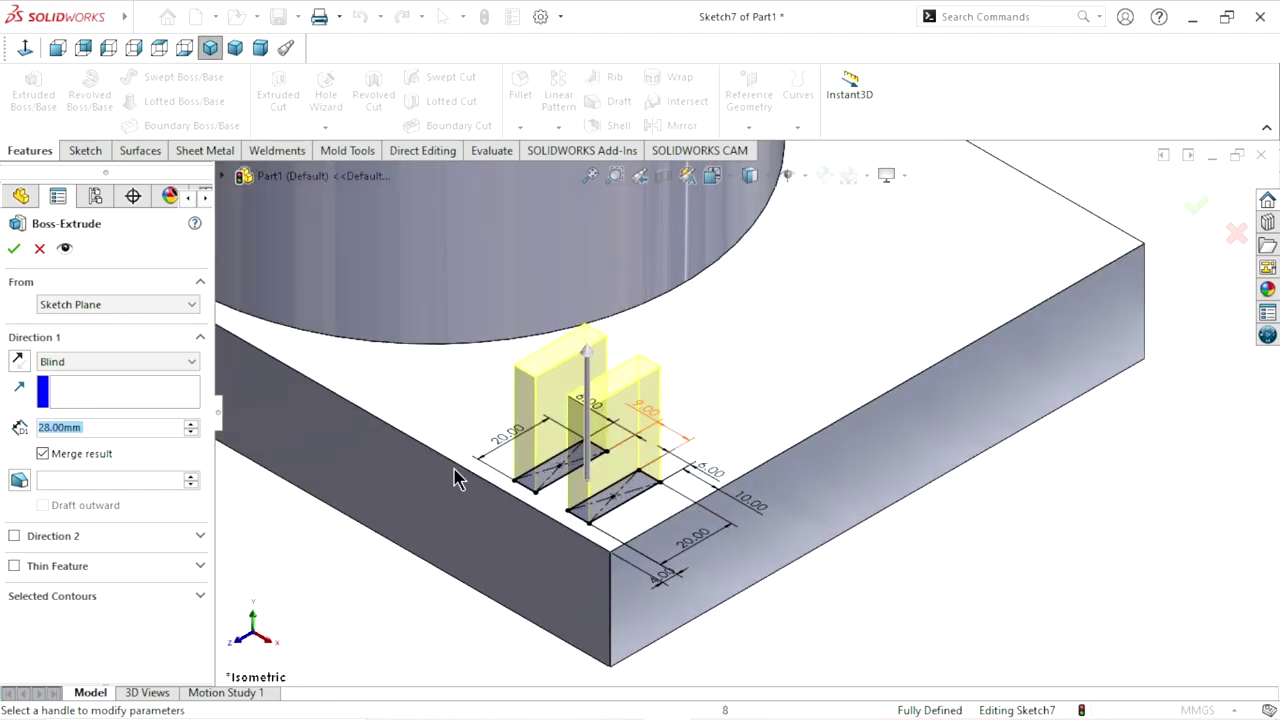
pyautogui.click(97, 427)
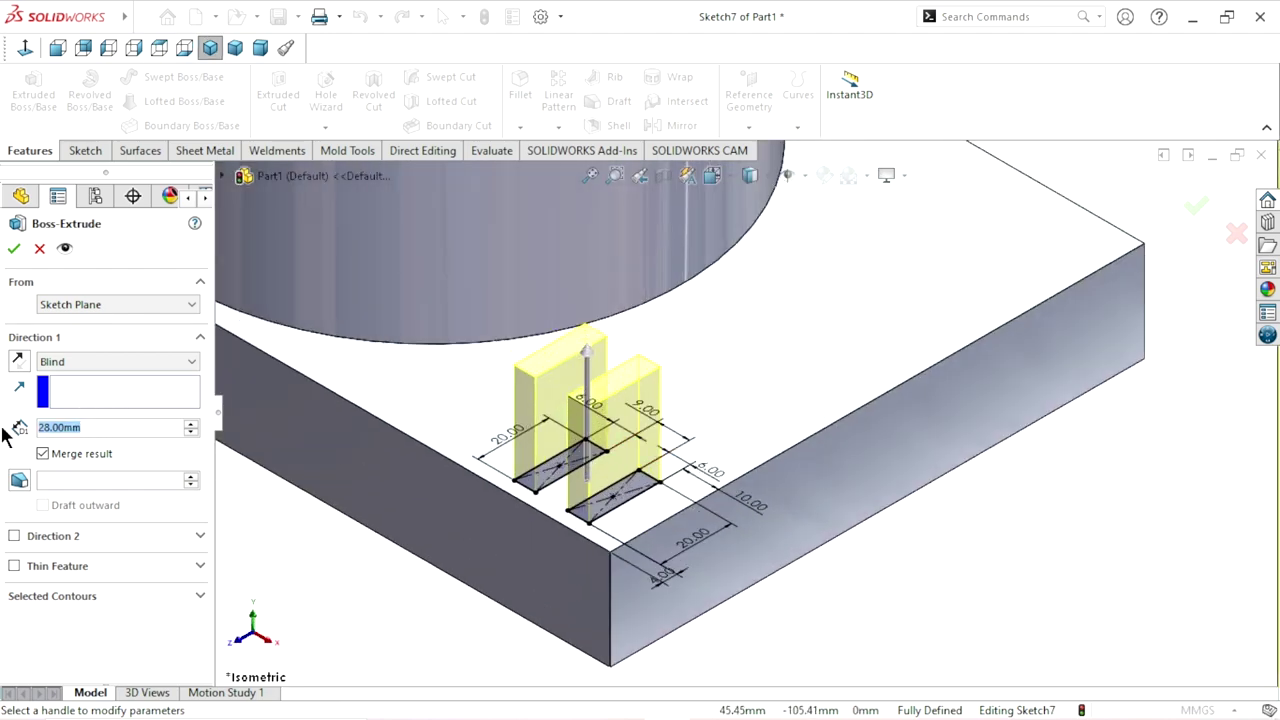
pyautogui.write('35')
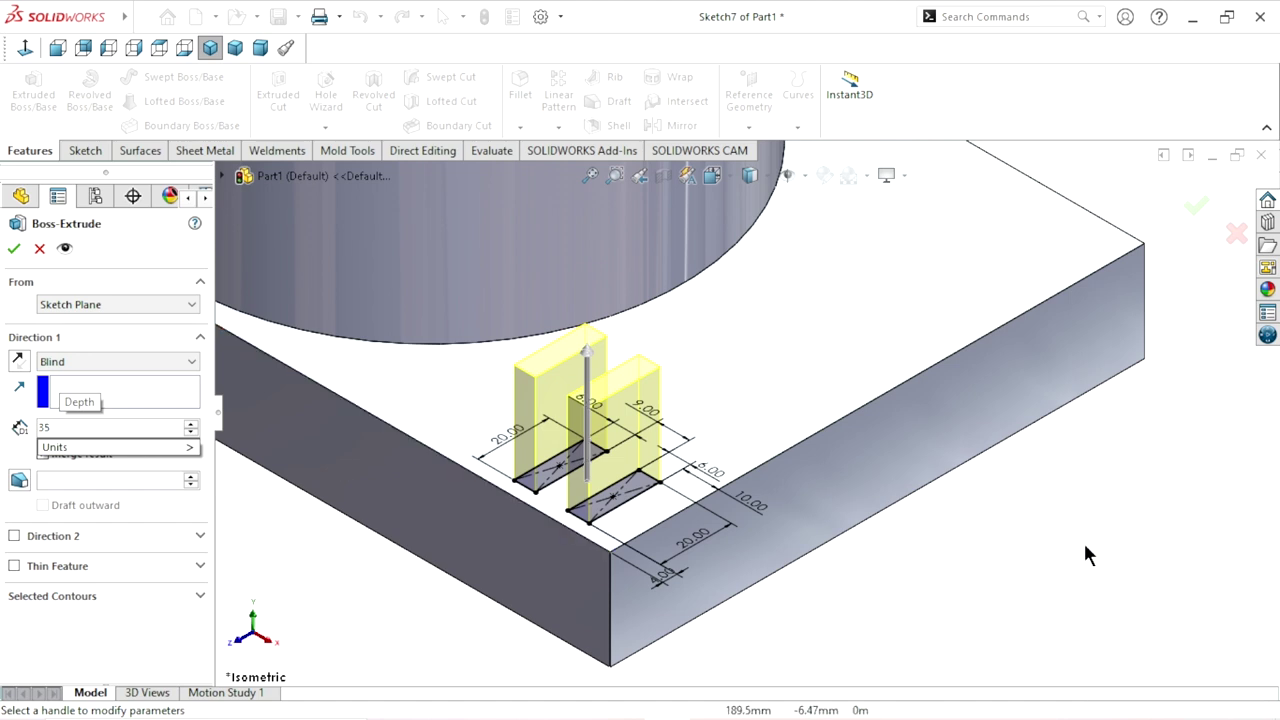
pyautogui.press('Return')
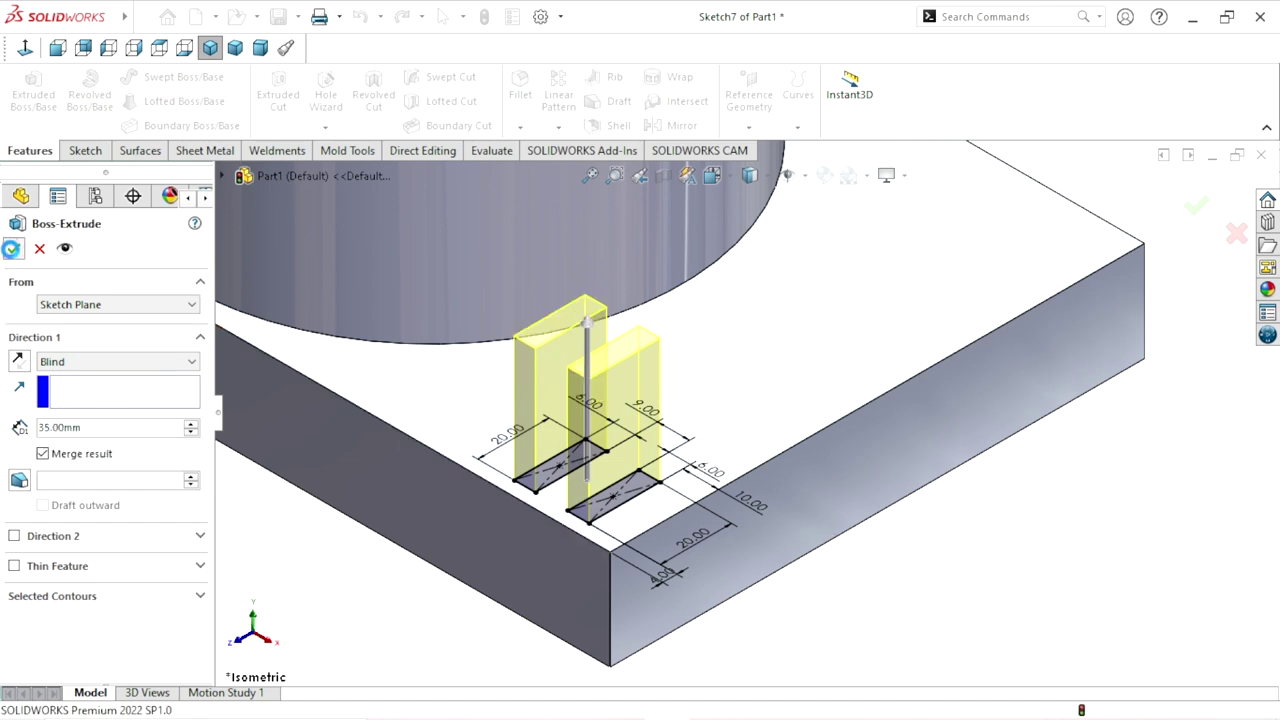
pyautogui.click(14, 248)
pyautogui.scroll(-2, 690, 455)
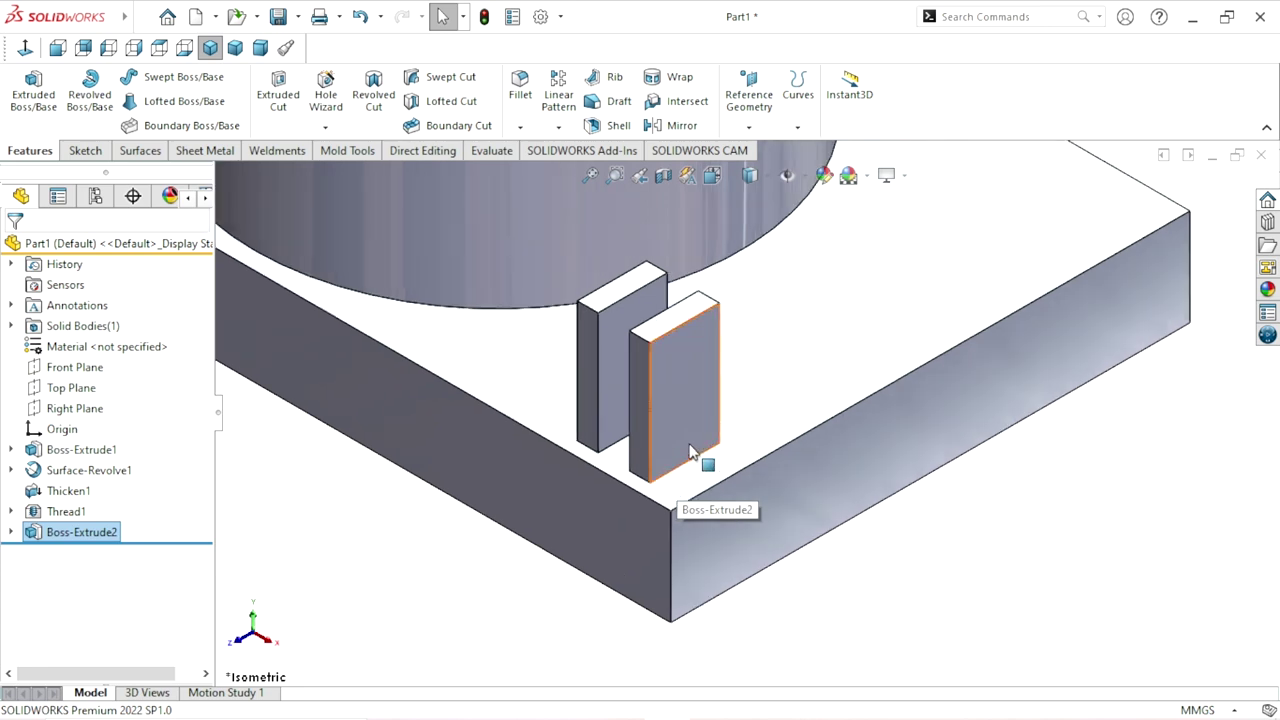
pyautogui.click(997, 568)
# Begin a full round fillet, selecting the rear tab's left side face and top center face
pyautogui.scroll(-1, 760, 393)
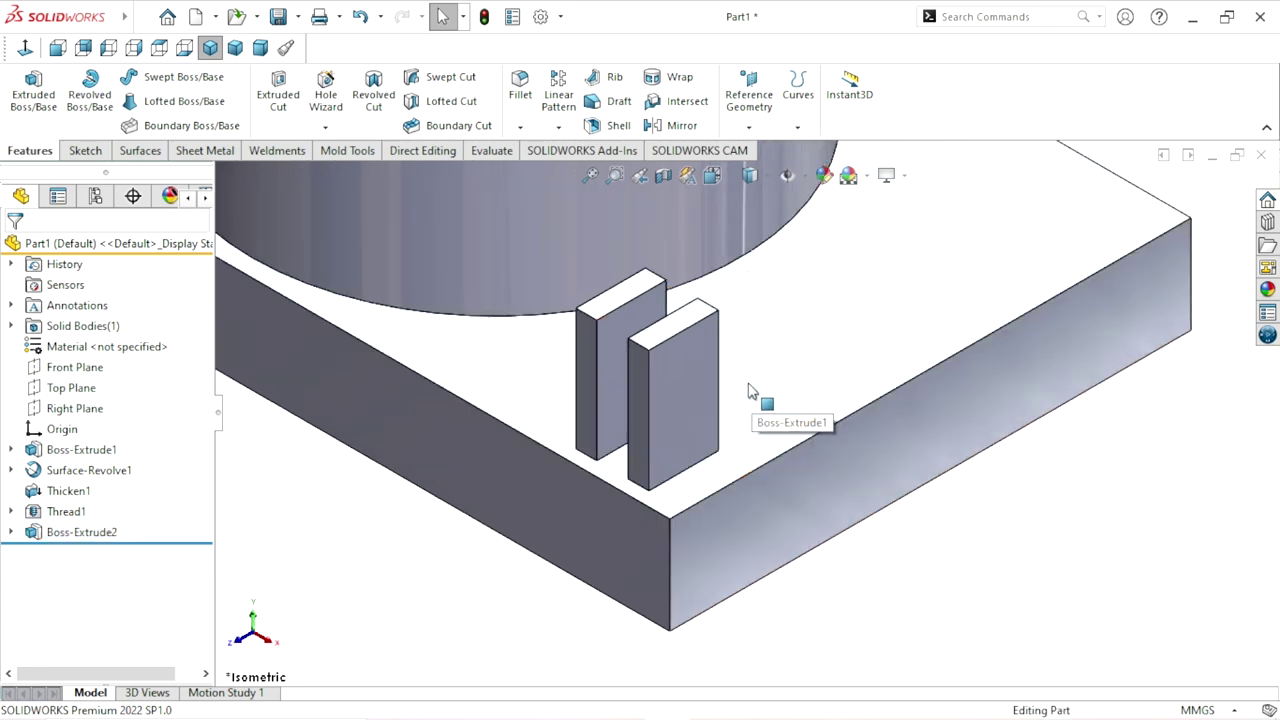
pyautogui.scroll(-1, 763, 393)
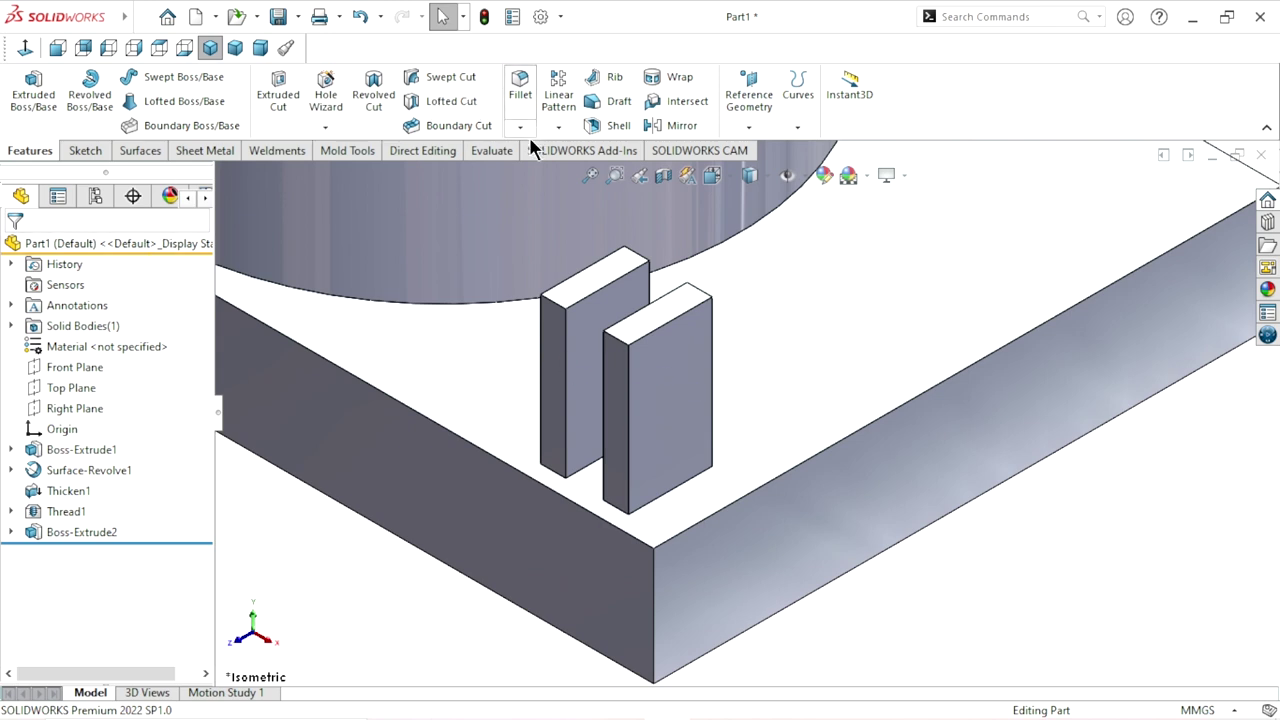
pyautogui.click(522, 95)
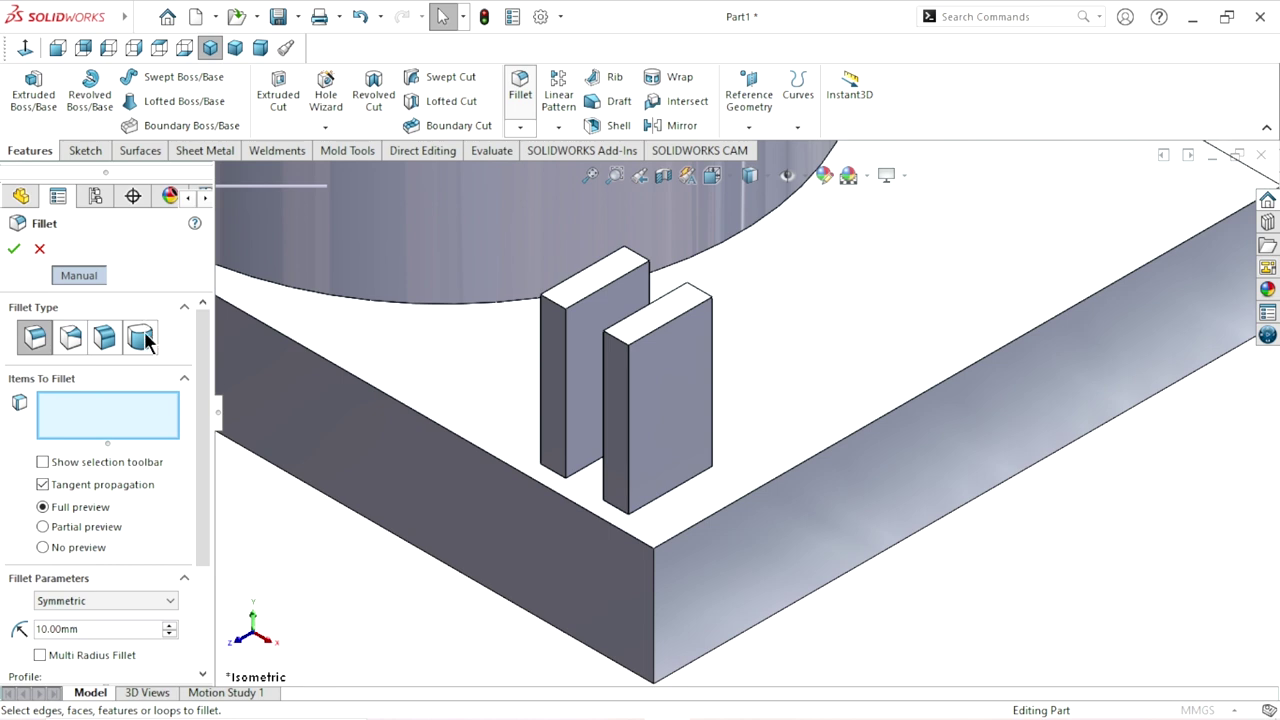
pyautogui.click(141, 338)
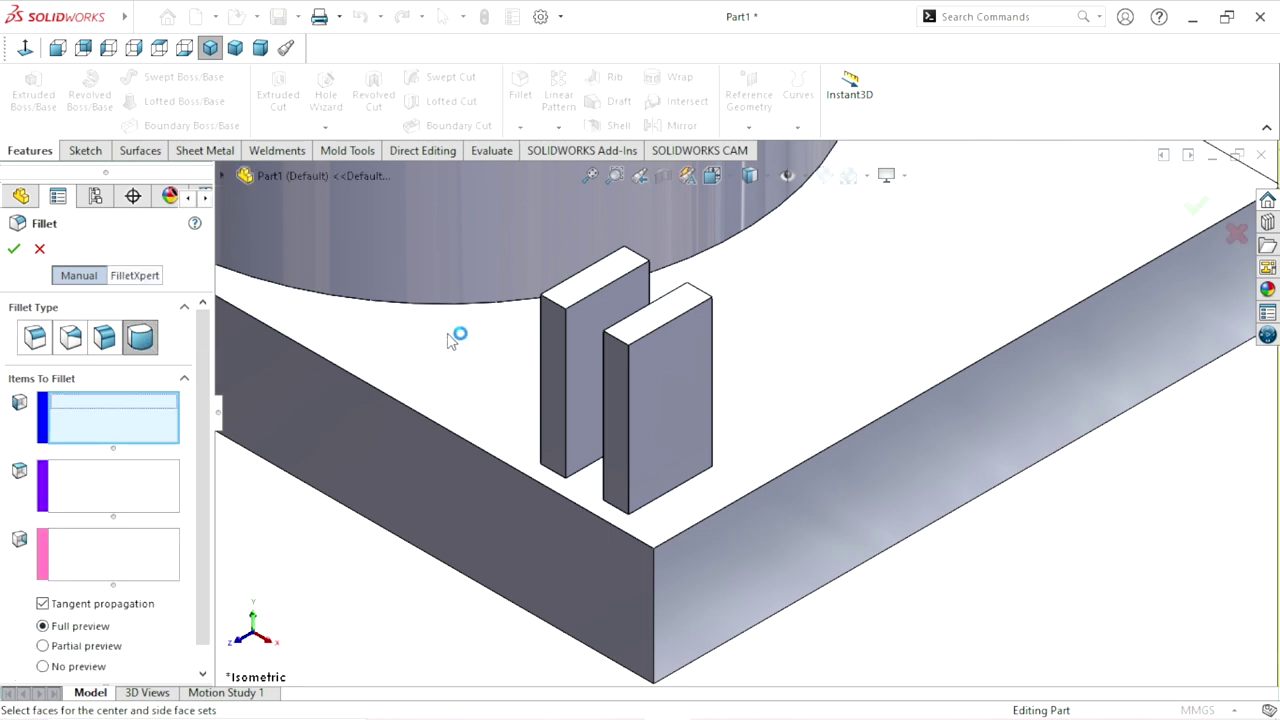
pyautogui.click(551, 322)
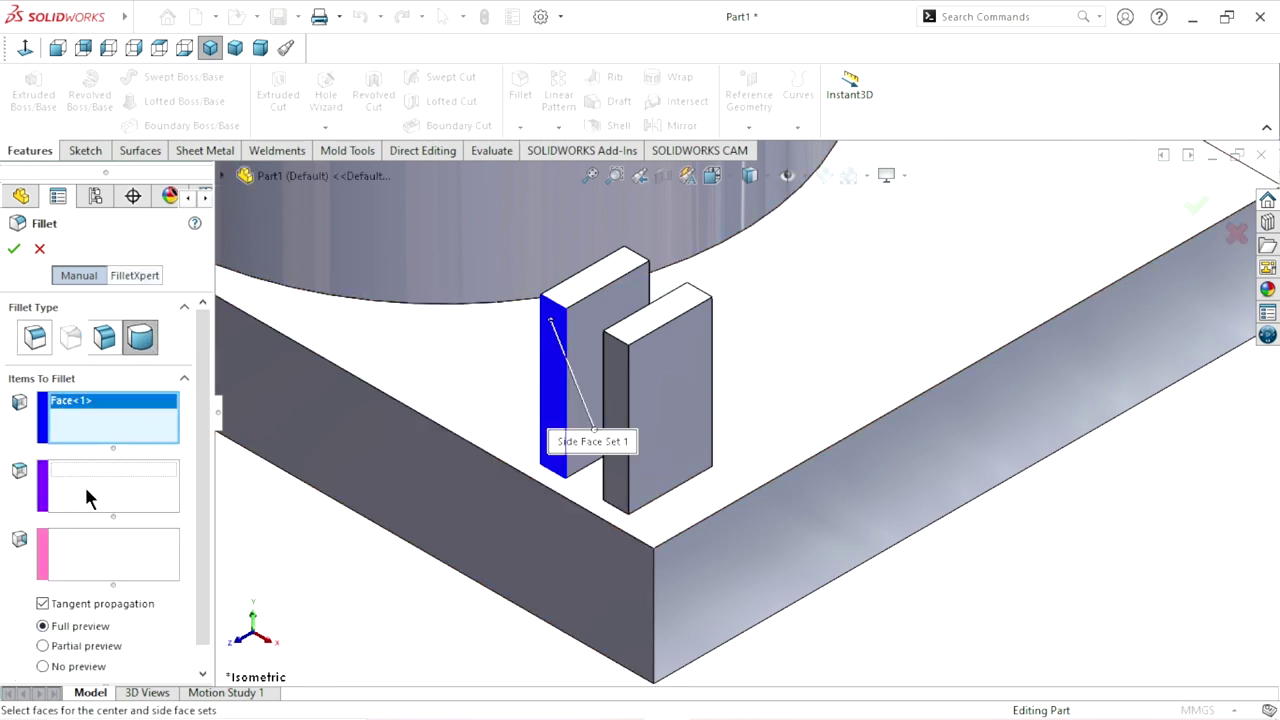
pyautogui.click(86, 492)
pyautogui.click(595, 292)
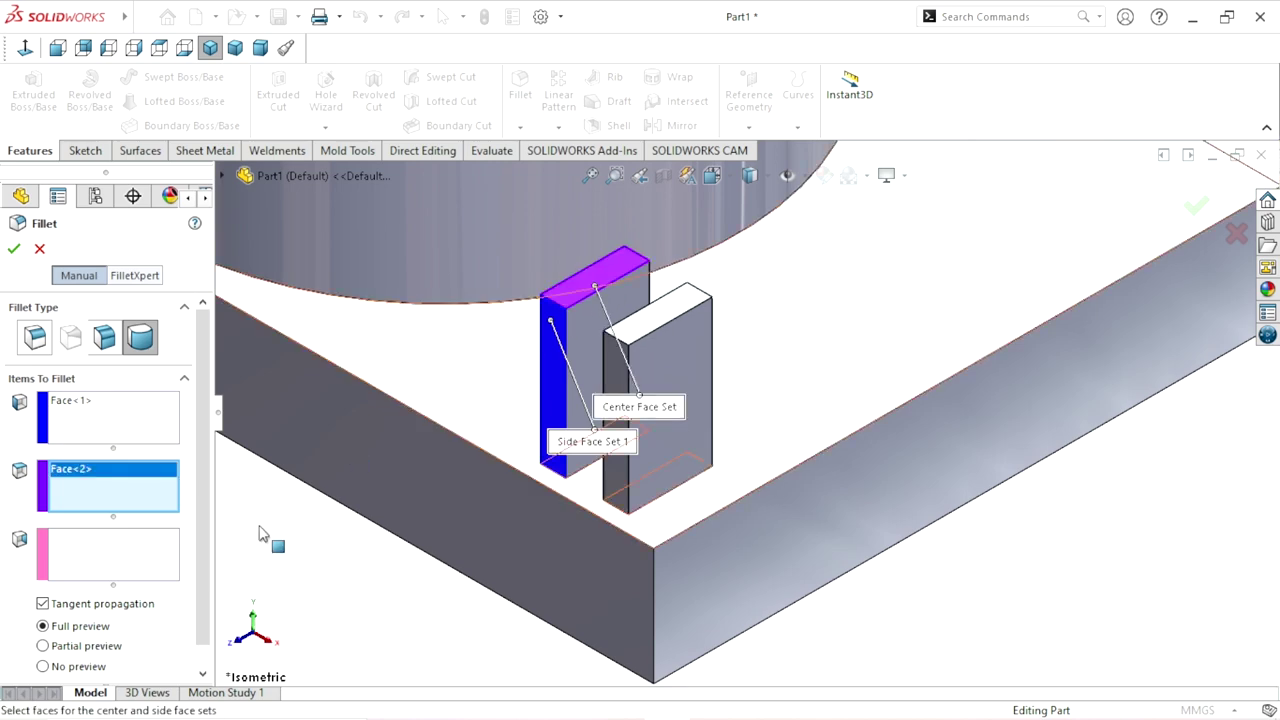
pyautogui.click(106, 565)
# Pick the rear tab's opposite side face and accept the full round fillet
pyautogui.moveTo(720, 318); pyautogui.dragTo(540, 352, button='middle')
pyautogui.scroll(-3, 540, 352)
pyautogui.scroll(-2, 540, 270)
pyautogui.click(540, 270)
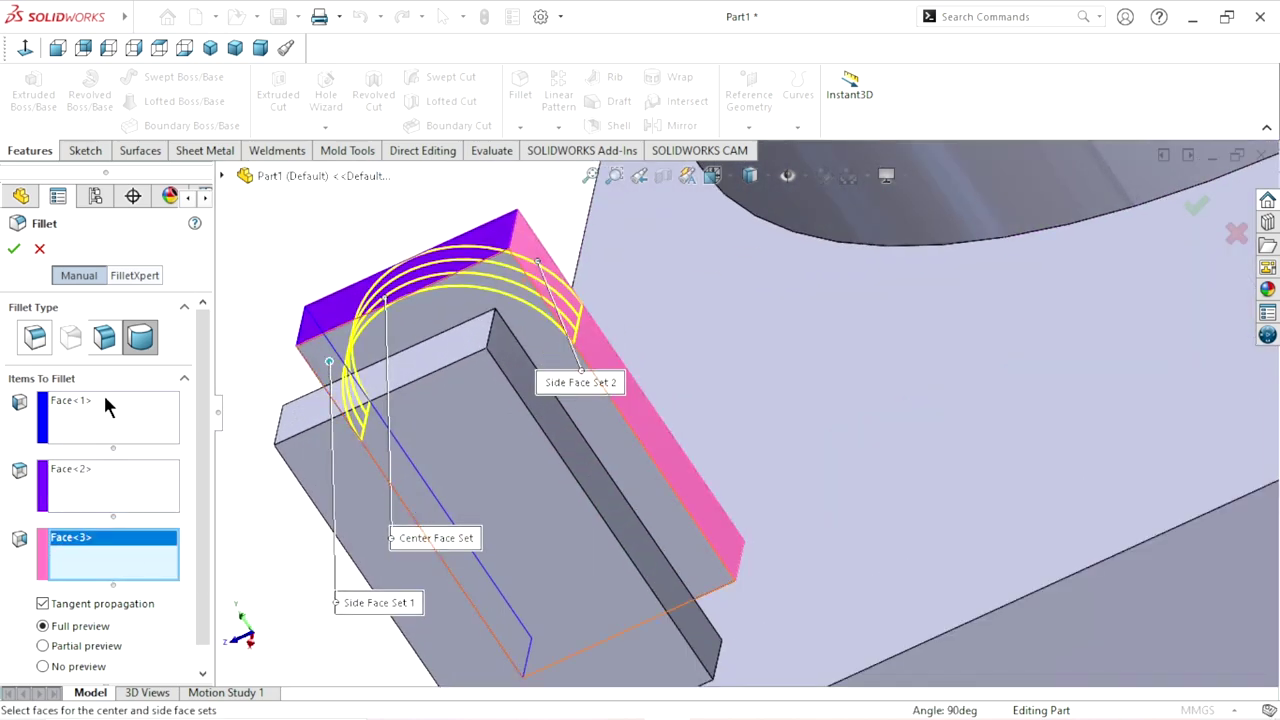
pyautogui.click(14, 249)
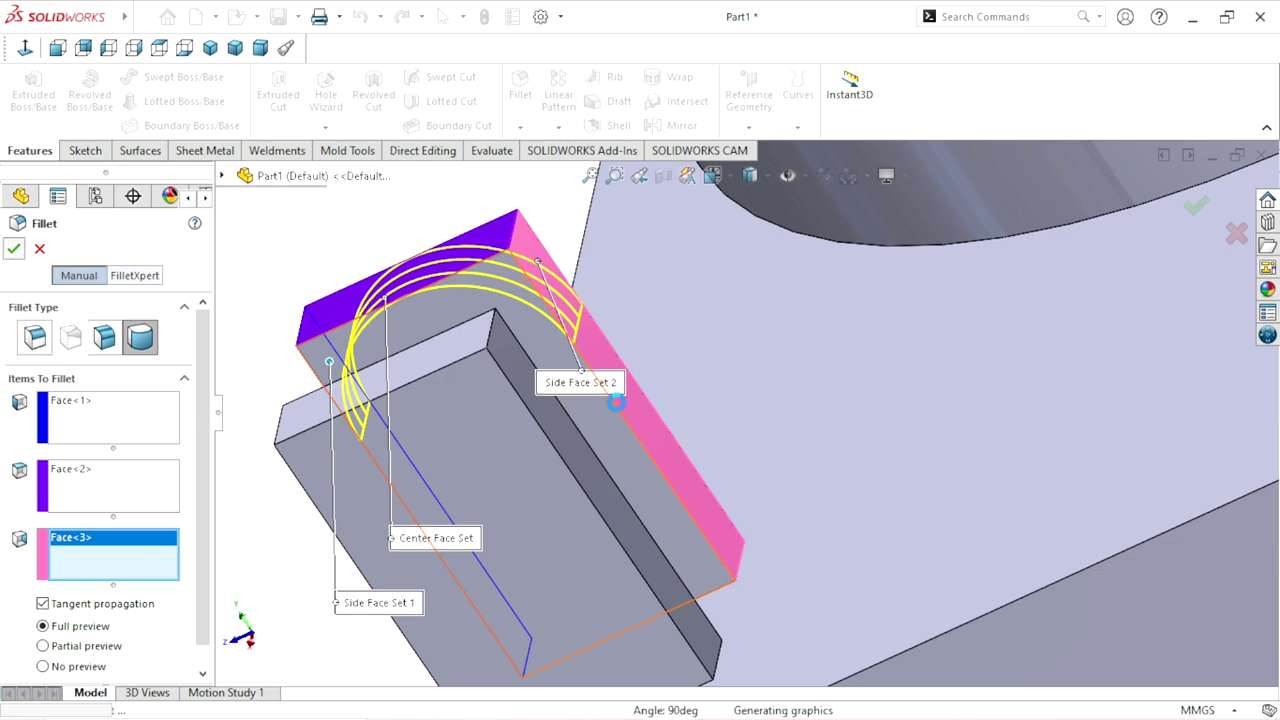
pyautogui.scroll(2, 652, 484)
pyautogui.moveTo(652, 484)
pyautogui.mouseDown(button='middle')
pyautogui.moveTo(734, 494)
pyautogui.moveTo(525, 205)
pyautogui.mouseUp(button='middle')
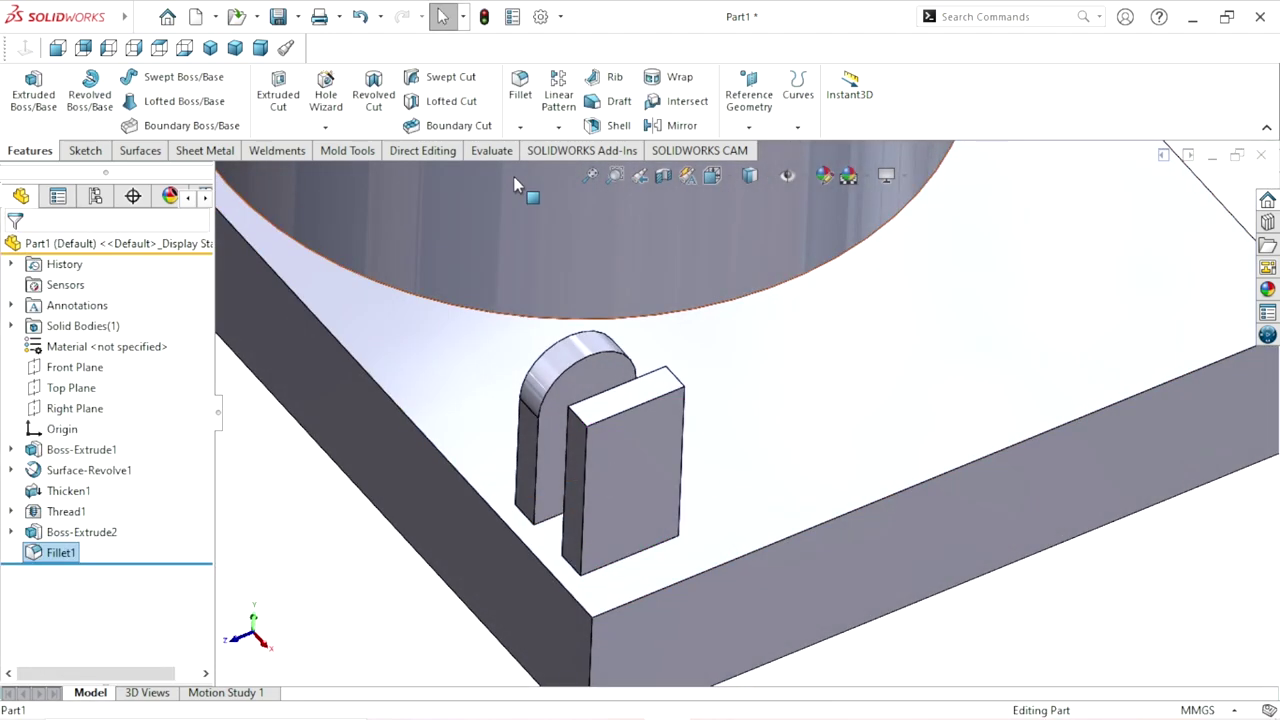
pyautogui.click(521, 92)
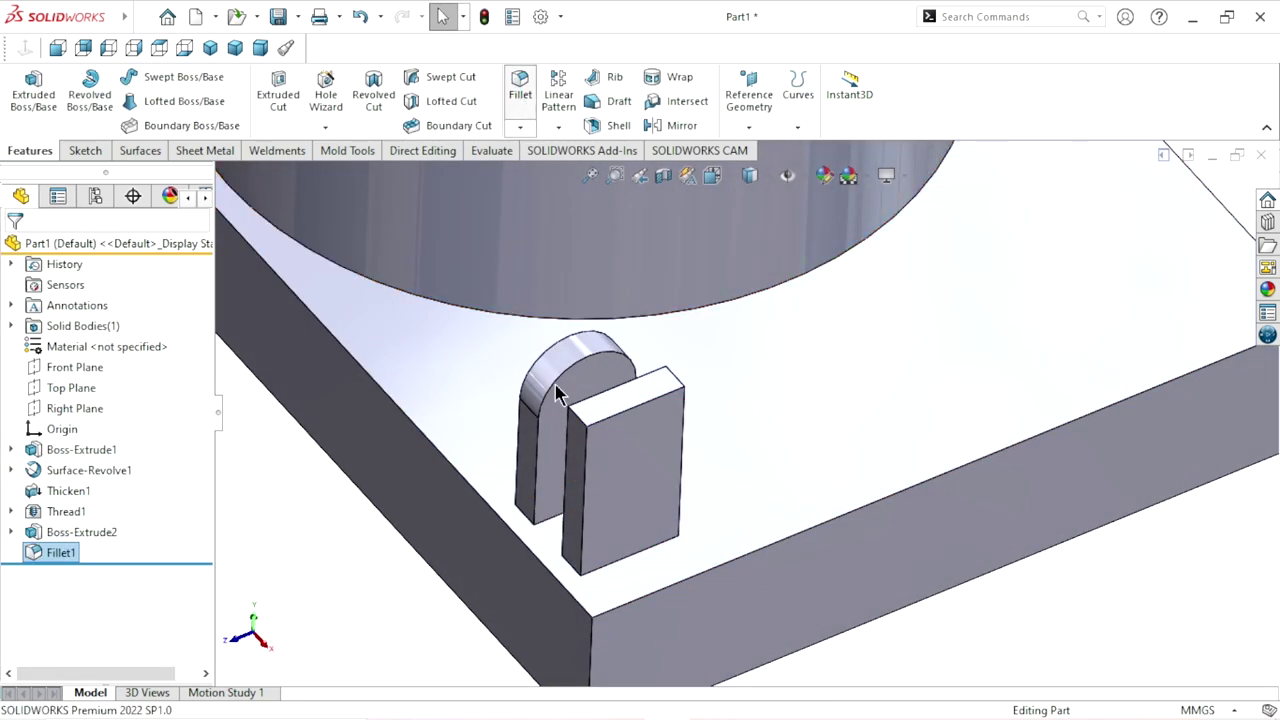
pyautogui.click(575, 458)
pyautogui.click(126, 493)
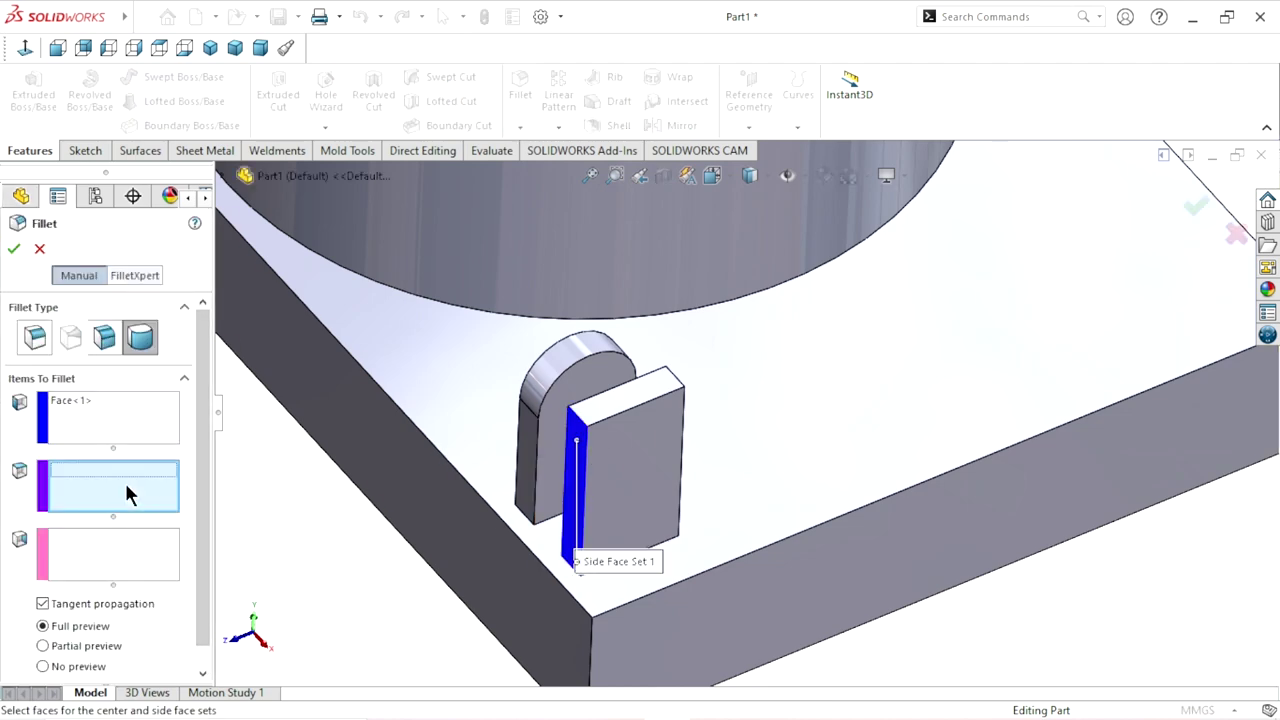
pyautogui.click(633, 400)
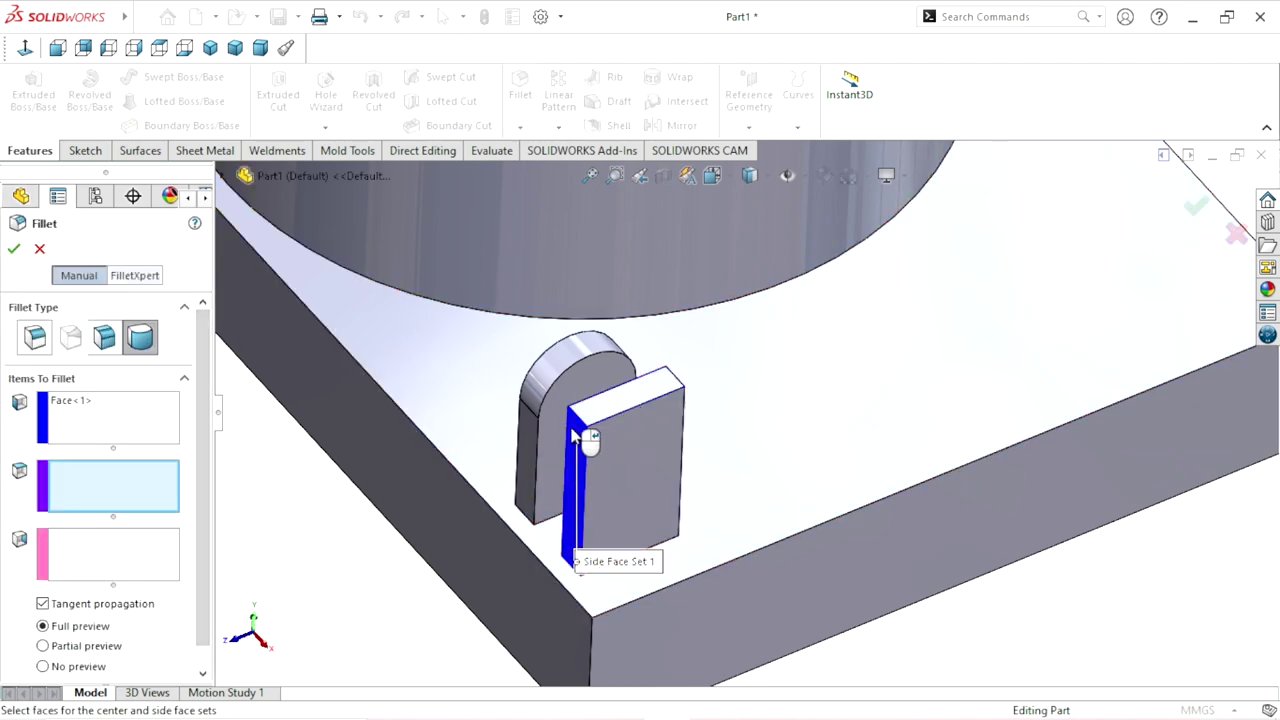
pyautogui.click(75, 565)
pyautogui.moveTo(720, 449); pyautogui.dragTo(582, 453, button='middle')
pyautogui.scroll(-5, 582, 453)
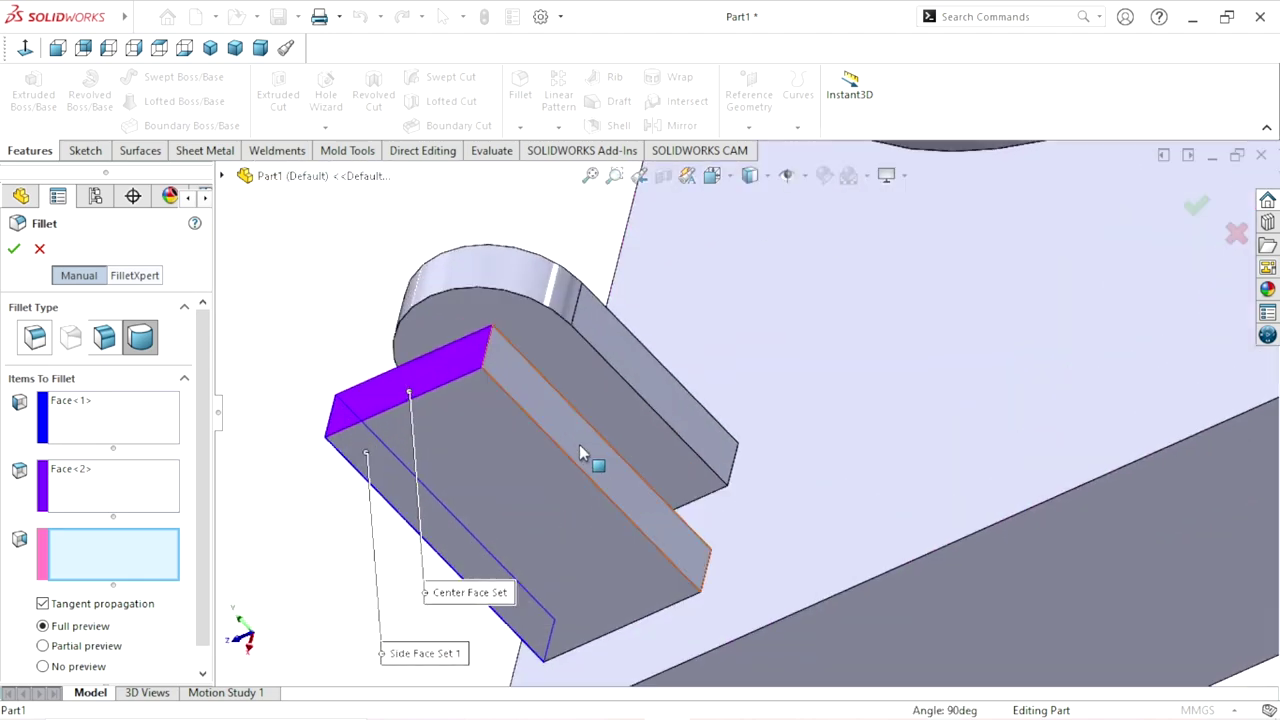
pyautogui.click(525, 383)
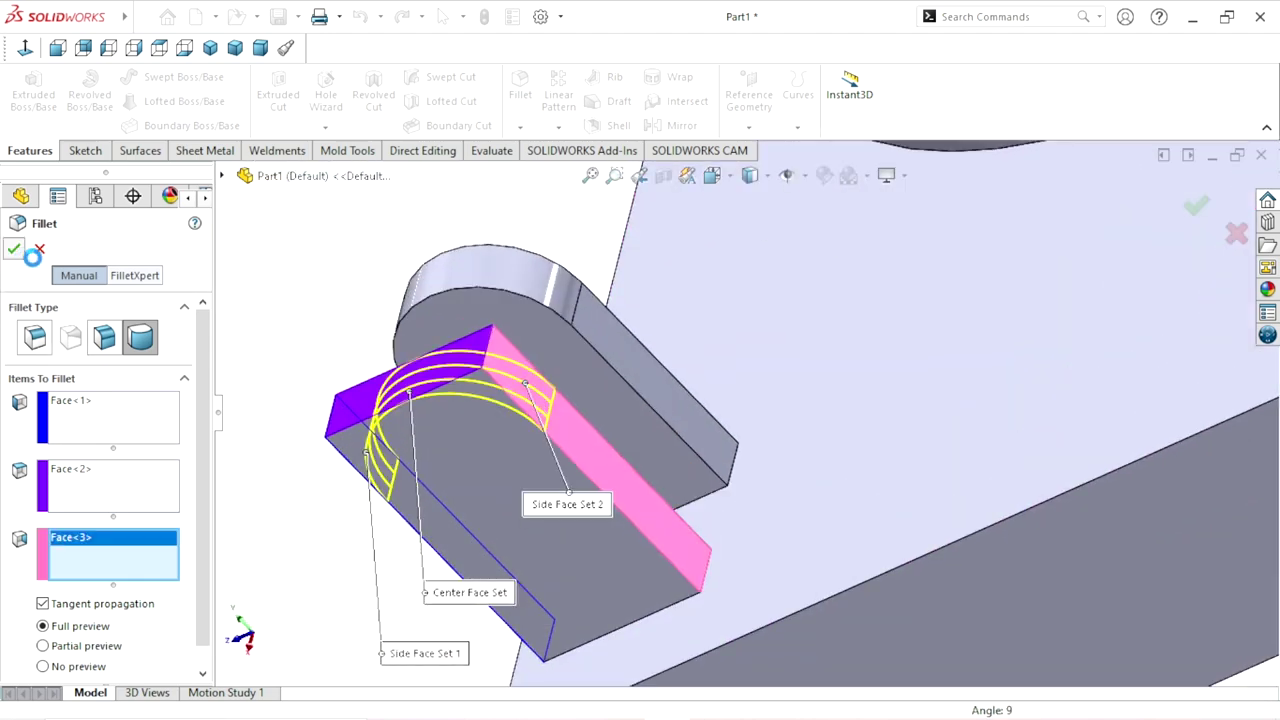
pyautogui.press('Return')
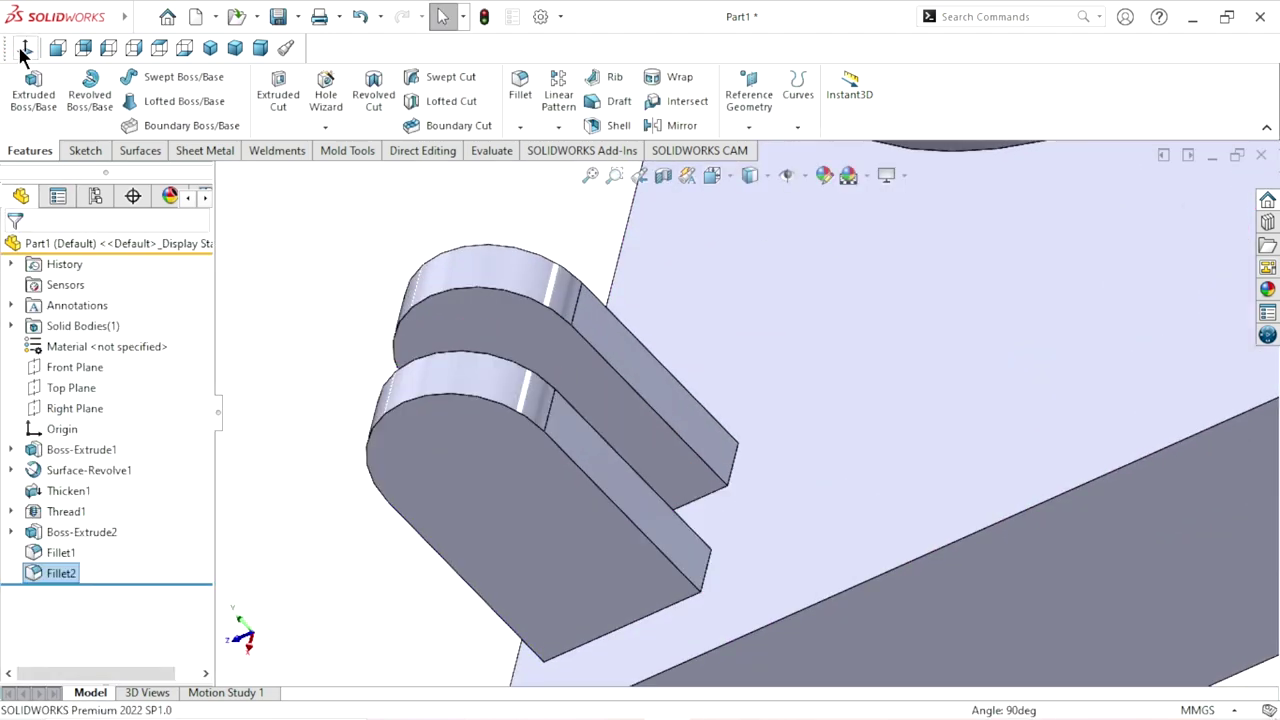
pyautogui.click(418, 318)
pyautogui.click(337, 290)
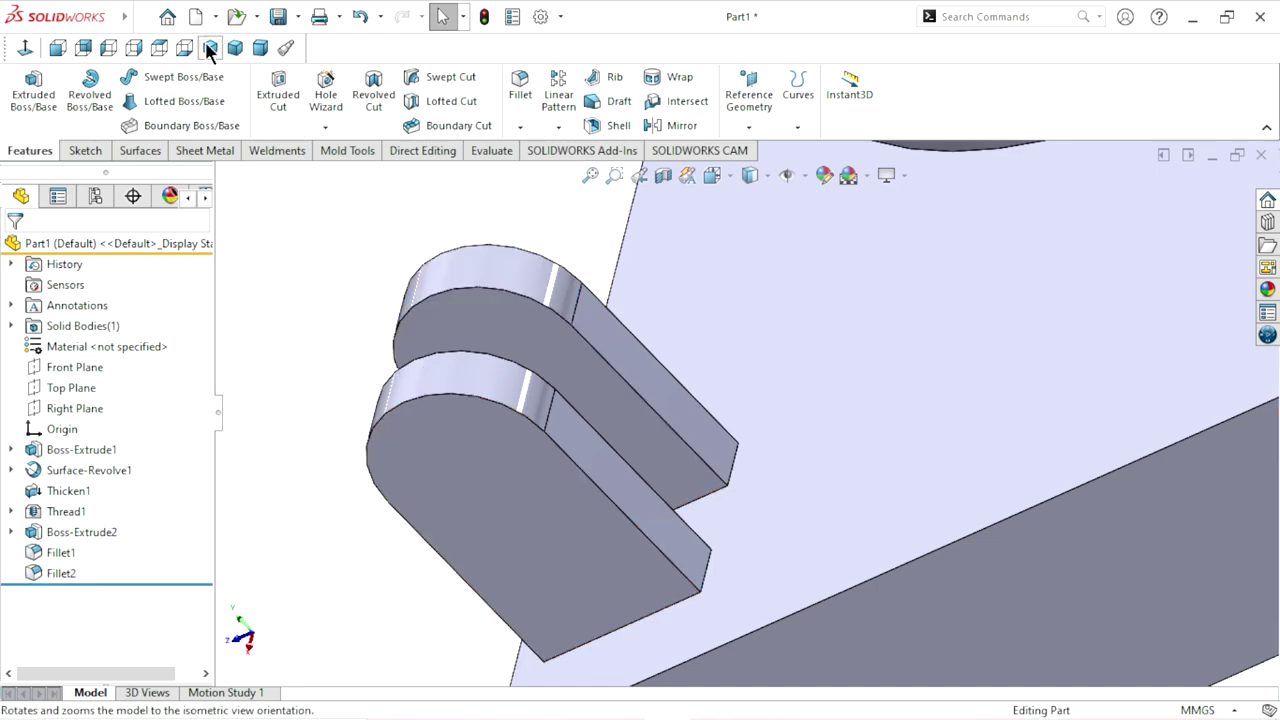
pyautogui.click(210, 47)
pyautogui.scroll(-1, 740, 510)
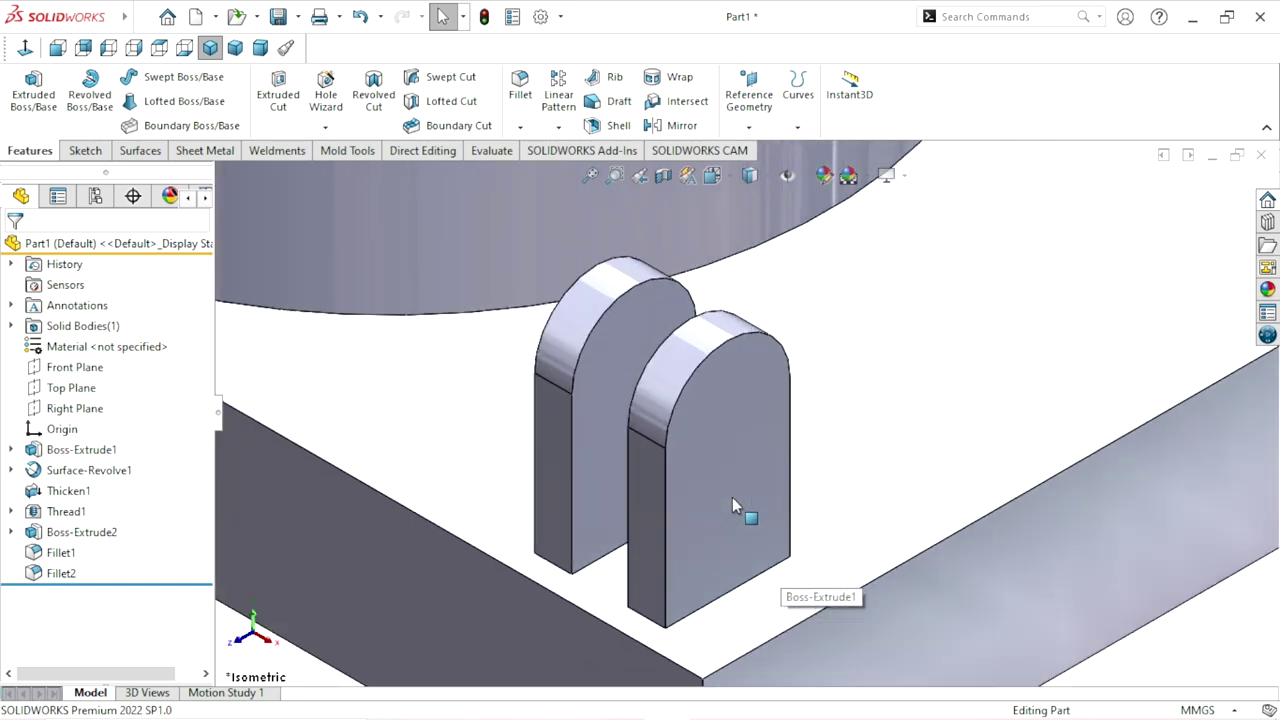
pyautogui.scroll(1, 763, 423)
pyautogui.scroll(-1, 775, 452)
pyautogui.scroll(-1, 762, 445)
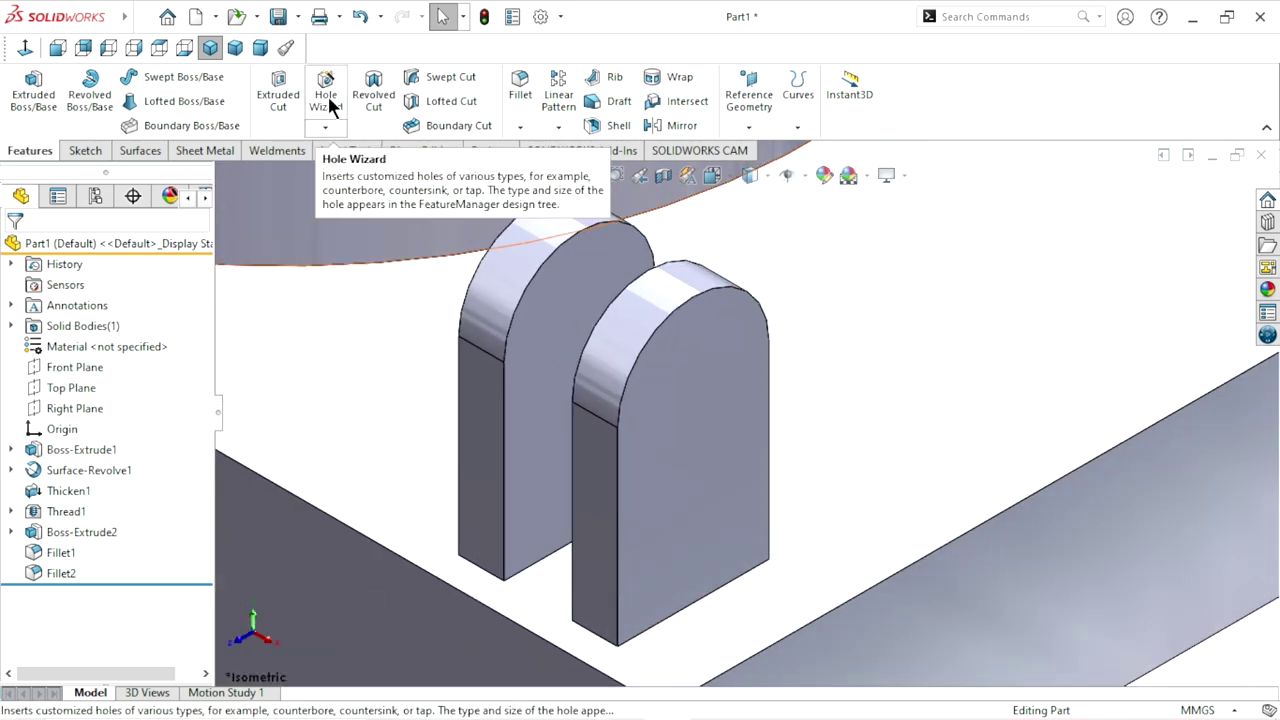
# Start a Hole Wizard hole on the right tab's front face with ANSI Metric Ø8.0 drill size
pyautogui.click(698, 422)
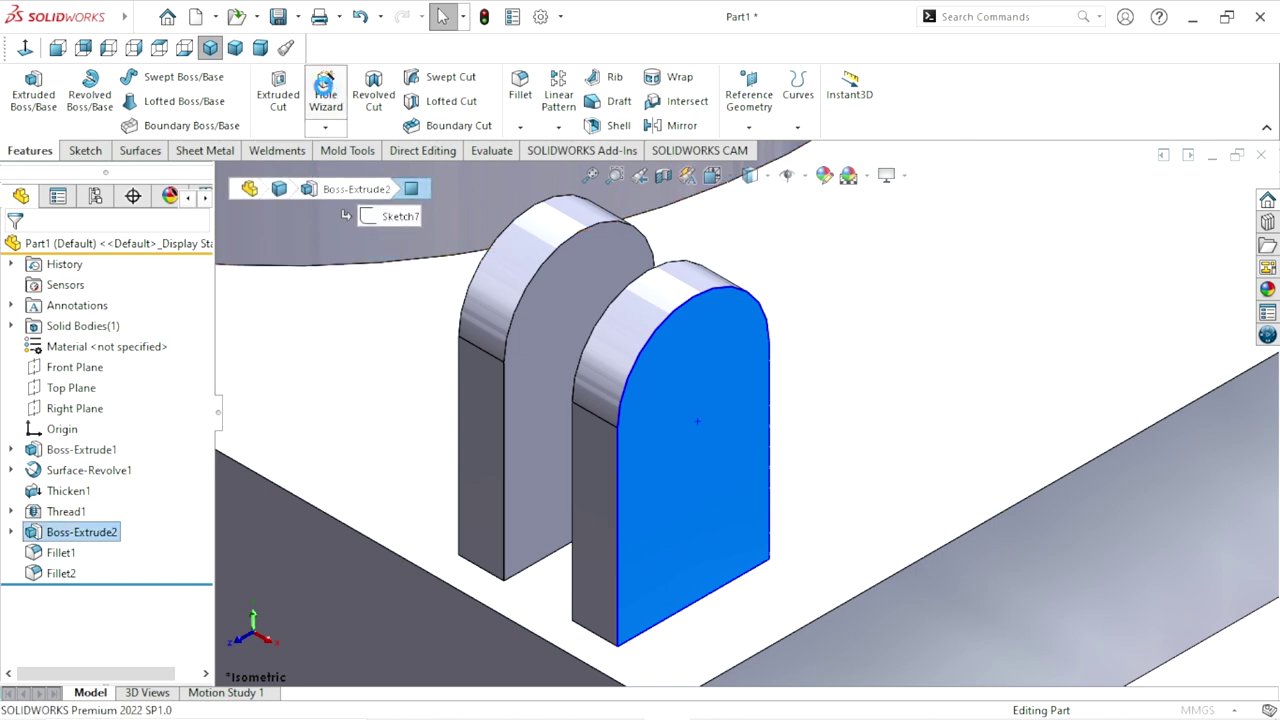
pyautogui.click(323, 88)
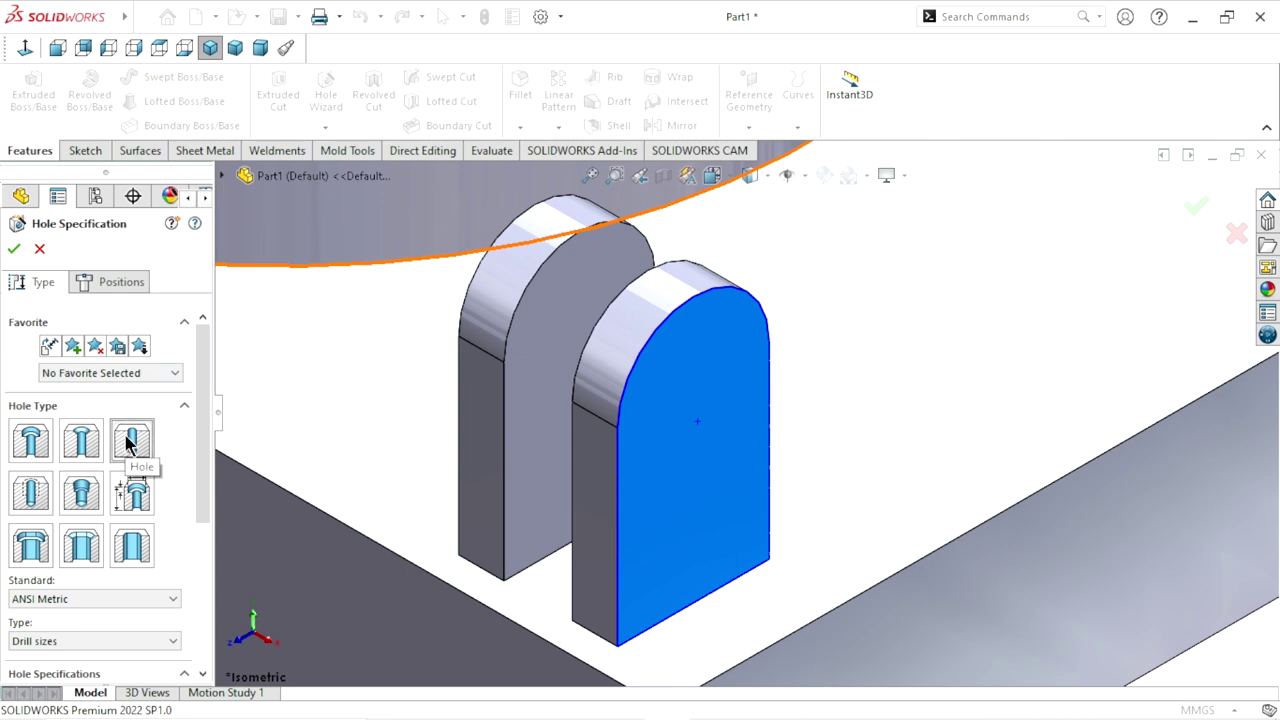
pyautogui.moveTo(203, 491); pyautogui.dragTo(190, 590)
pyautogui.click(106, 395)
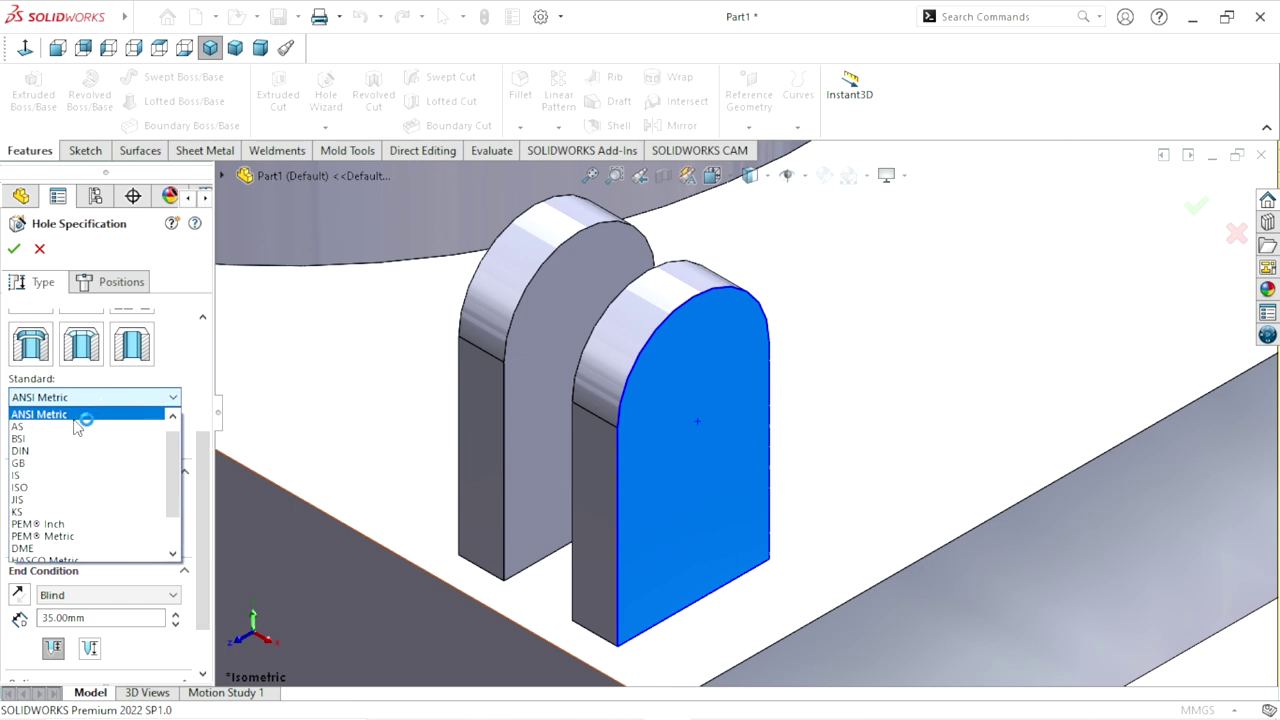
pyautogui.click(80, 418)
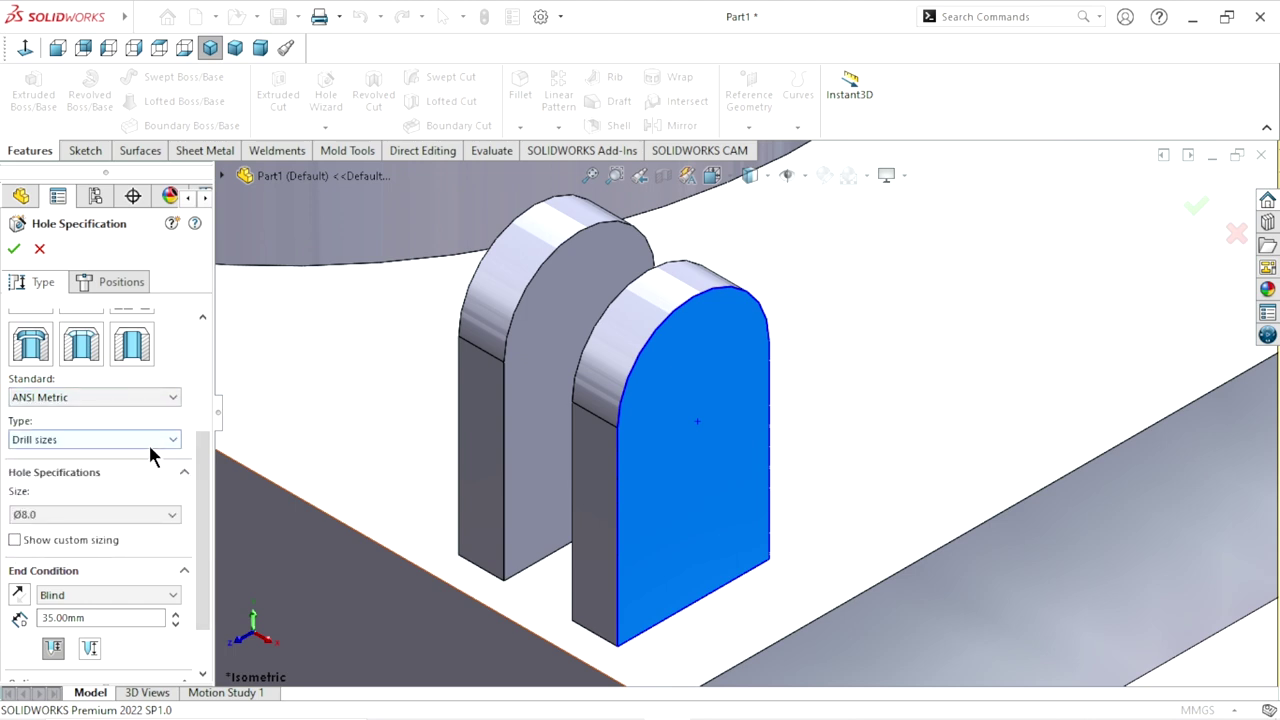
pyautogui.doubleClick(165, 447)
pyautogui.scroll(-2, 200, 466)
pyautogui.click(153, 446)
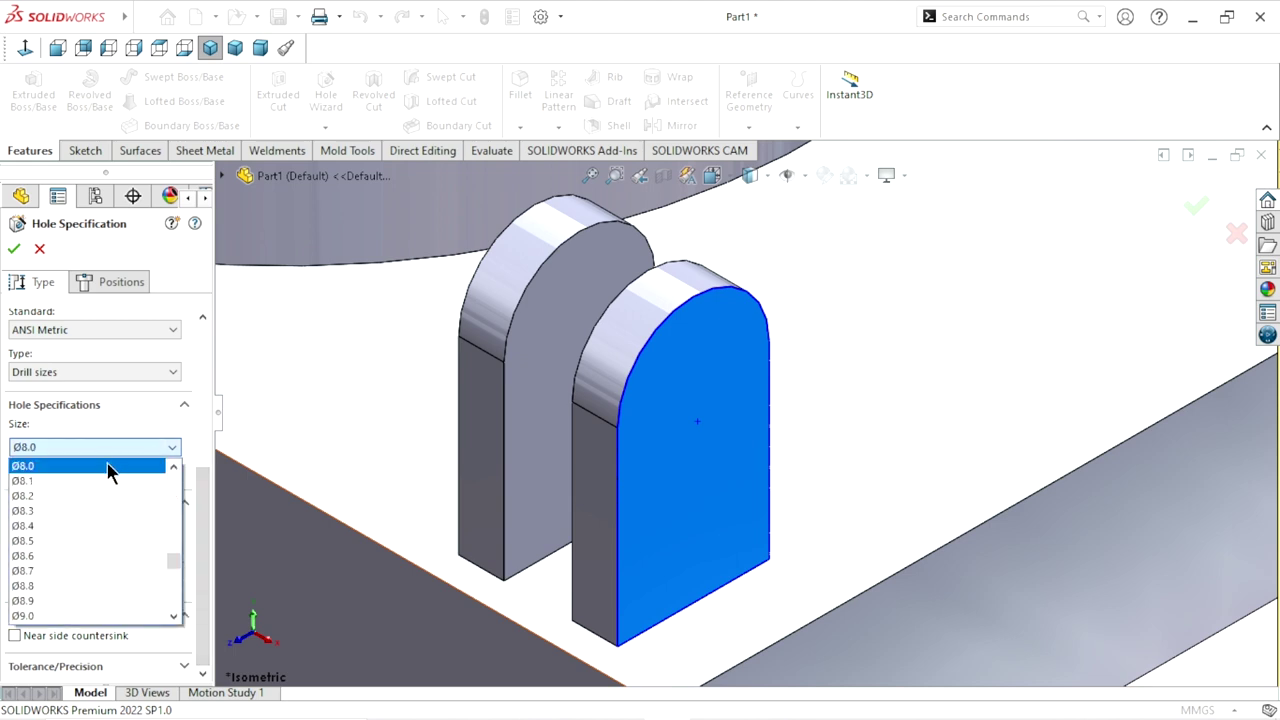
pyautogui.click(117, 467)
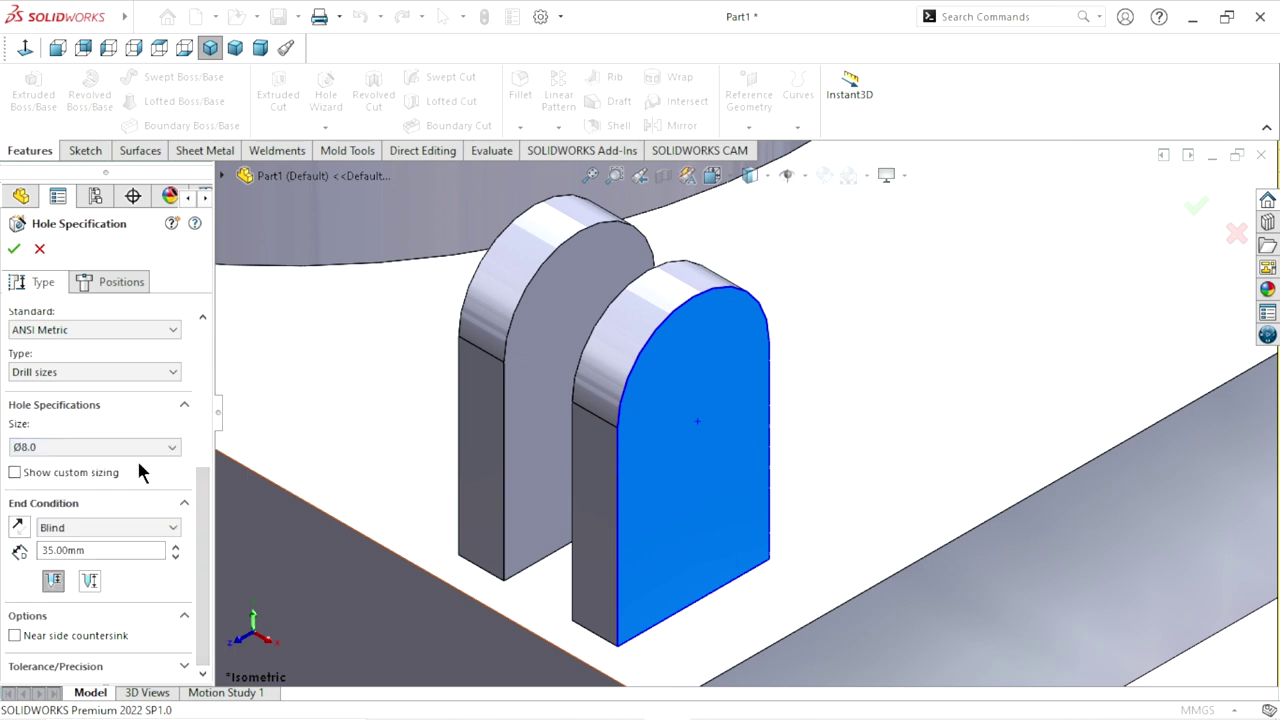
# Set the hole's end condition to Blind 35 mm
pyautogui.click(83, 533)
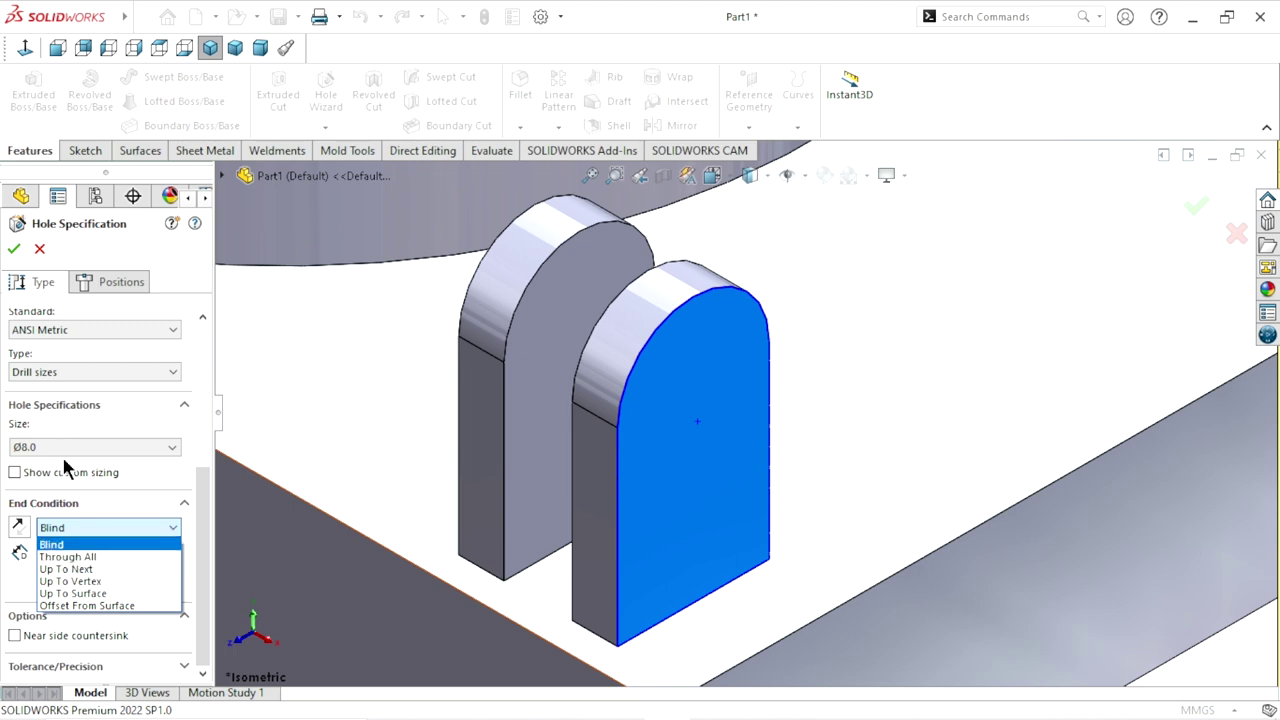
pyautogui.click(155, 527)
pyautogui.click(99, 557)
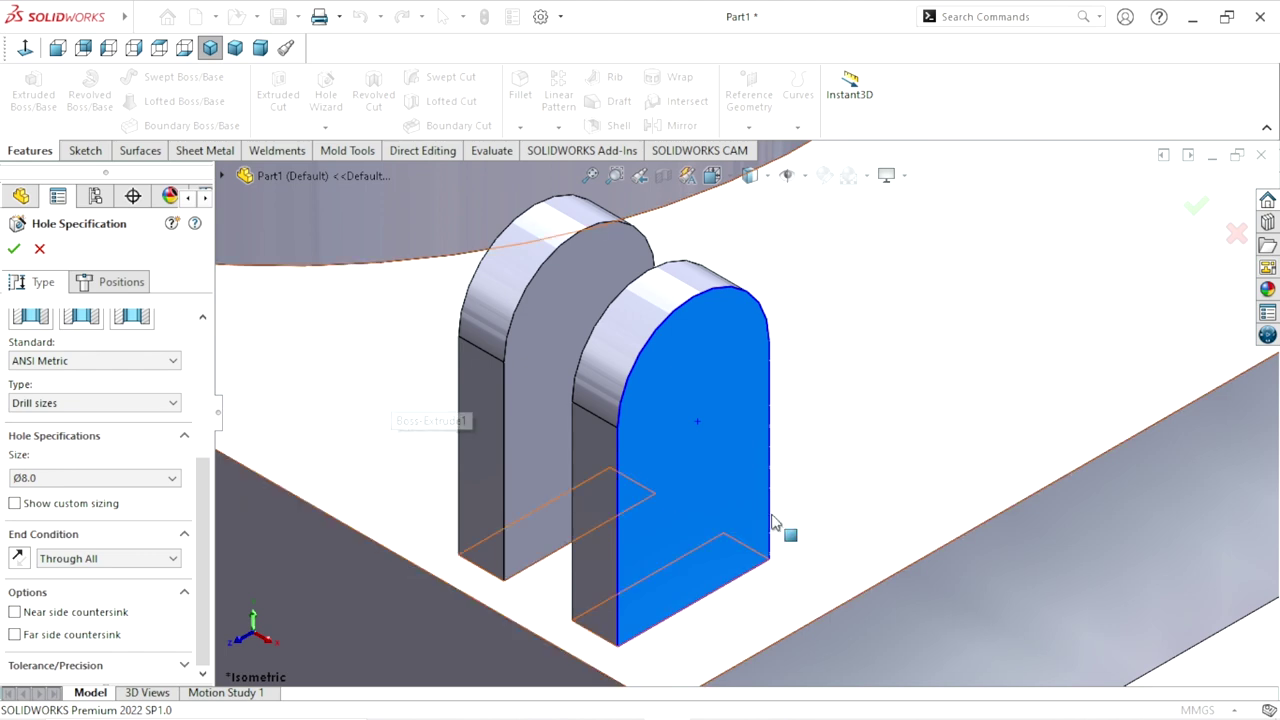
pyautogui.scroll(2, 768, 512)
pyautogui.click(108, 559)
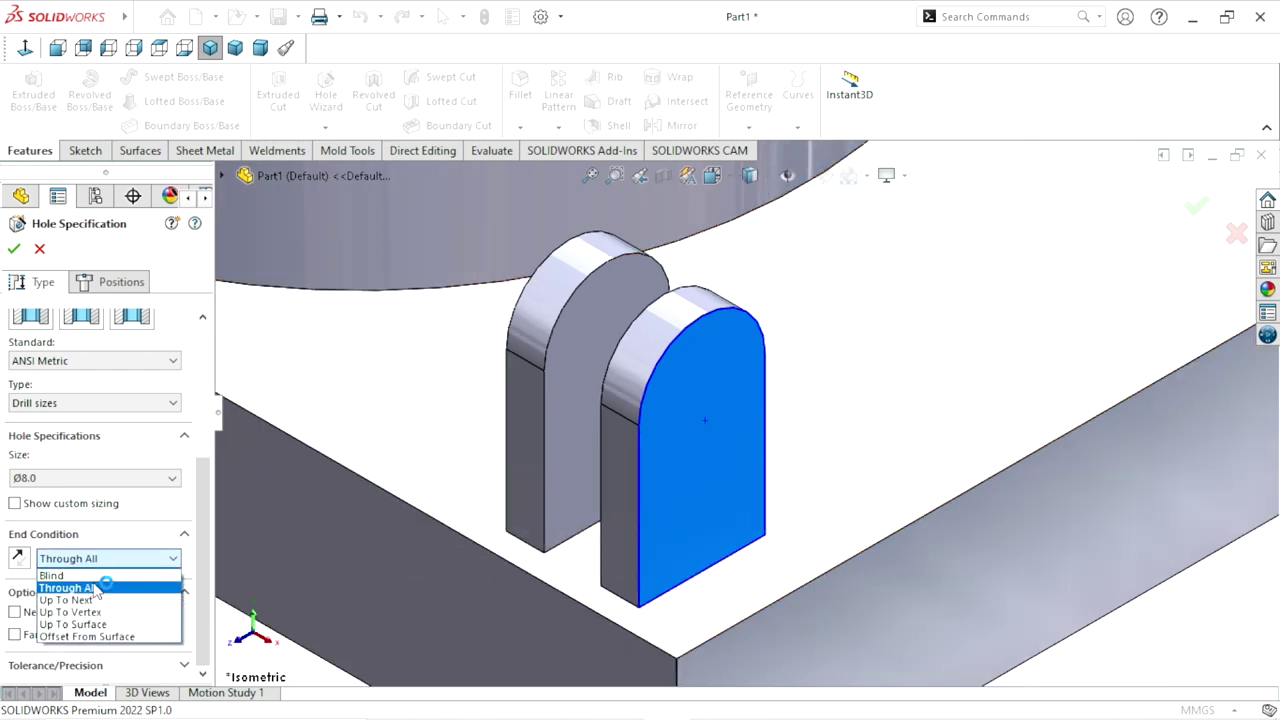
pyautogui.click(100, 570)
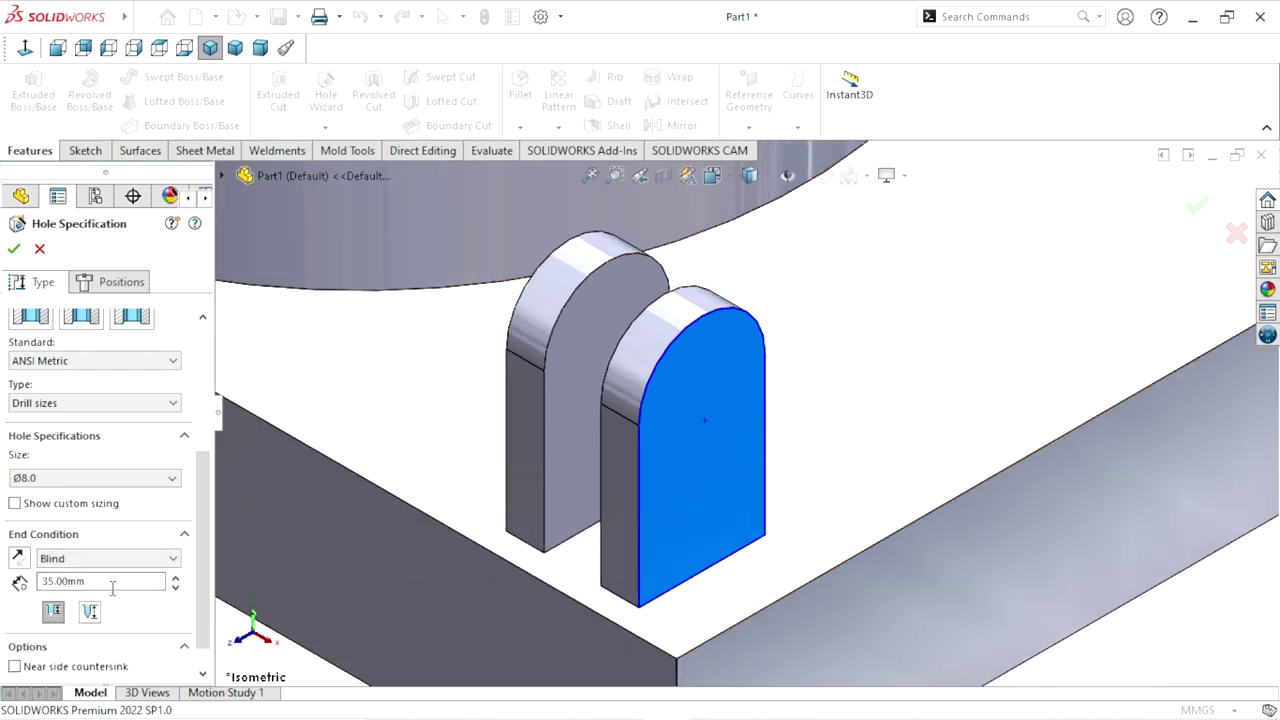
pyautogui.click(121, 283)
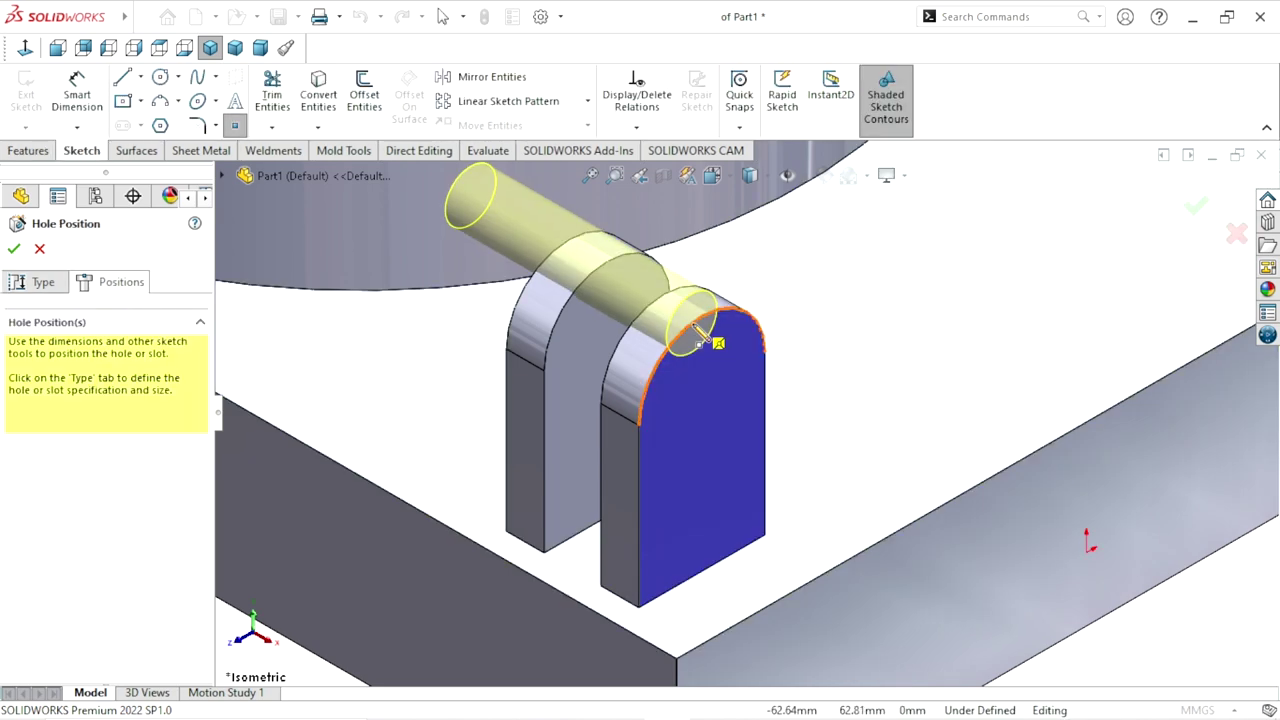
# Place the Ø8.0 hole at the arched tab's arc centre and create Hole1 through both tabs
pyautogui.click(700, 337)
pyautogui.click(25, 47)
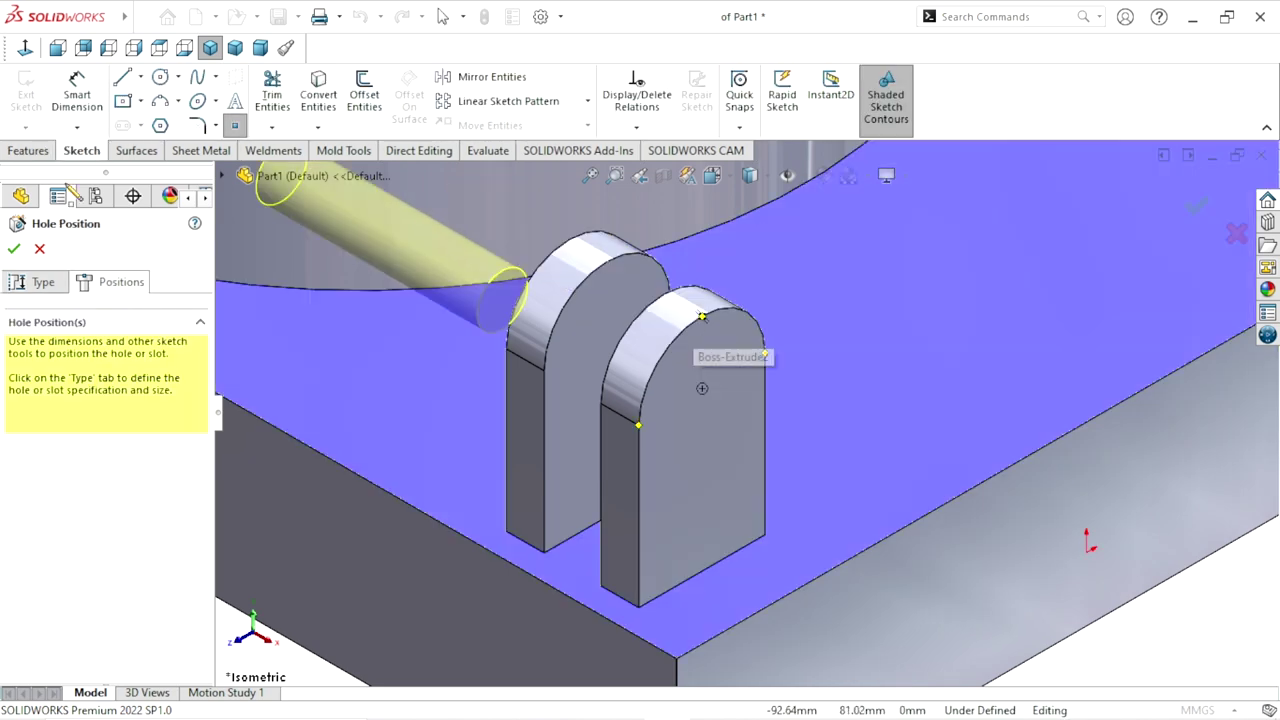
pyautogui.scroll(-3, 616, 522)
pyautogui.scroll(-3, 634, 475)
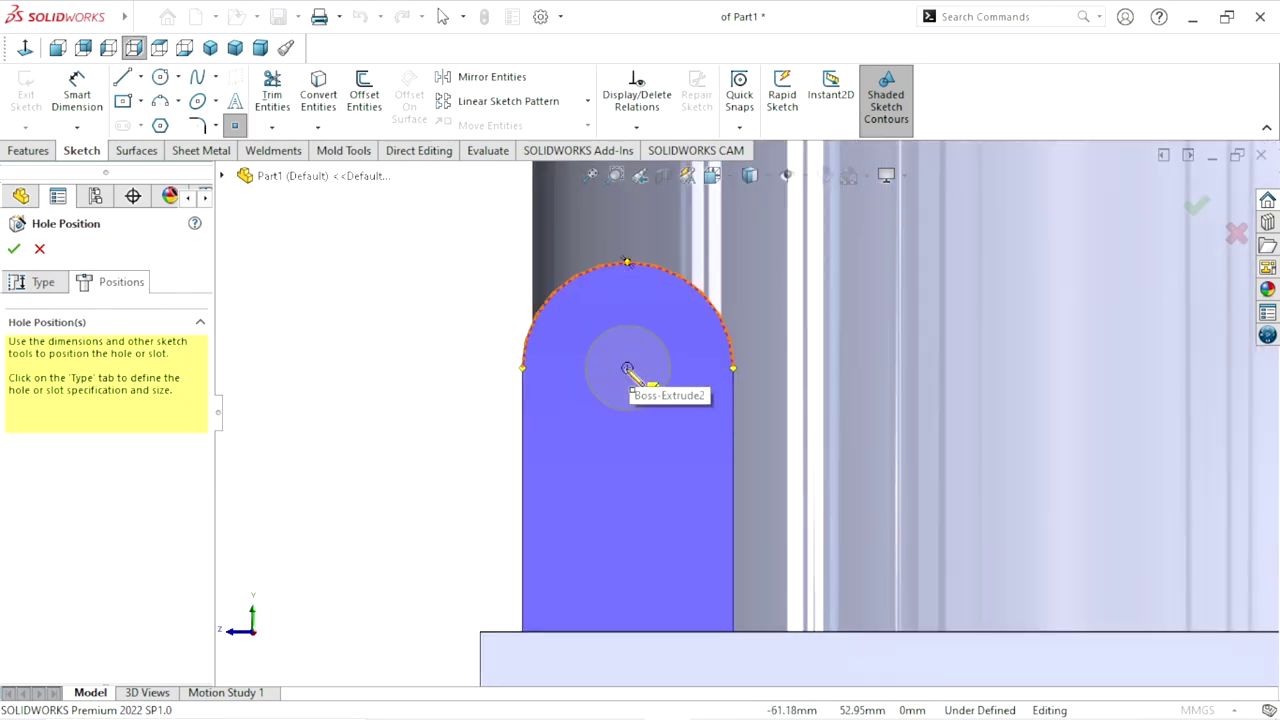
pyautogui.click(627, 369)
pyautogui.moveTo(517, 437)
pyautogui.mouseDown(button='middle')
pyautogui.moveTo(479, 415)
pyautogui.moveTo(494, 431)
pyautogui.mouseUp(button='middle')
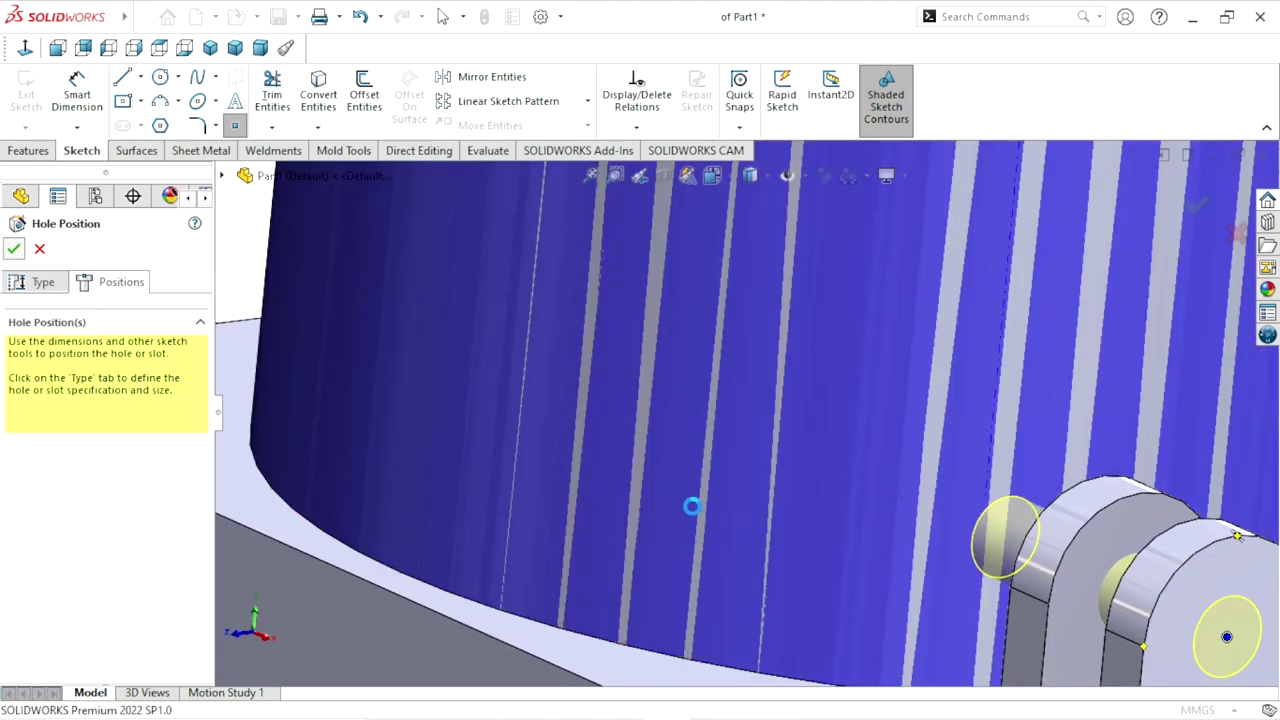
pyautogui.press('Return')
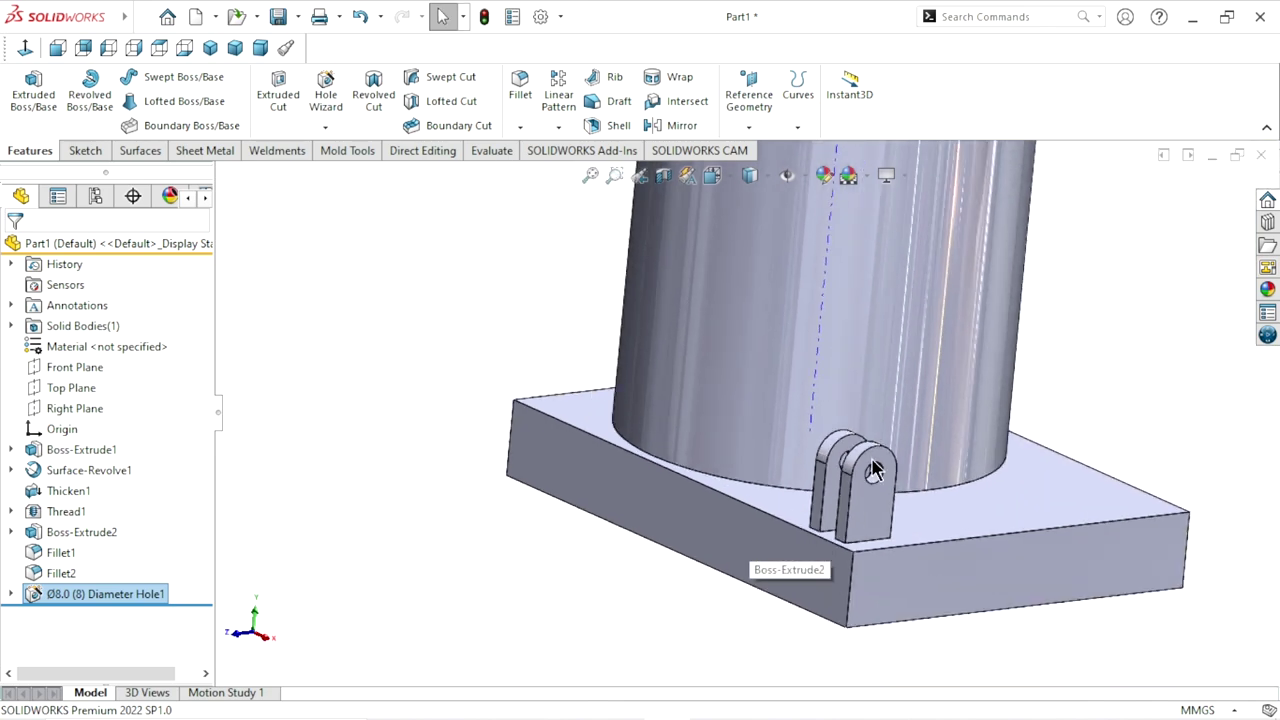
pyautogui.moveTo(750, 548)
pyautogui.mouseDown(button='middle')
pyautogui.moveTo(865, 500)
pyautogui.moveTo(842, 491)
pyautogui.moveTo(905, 497)
pyautogui.moveTo(962, 546)
pyautogui.mouseUp(button='middle')
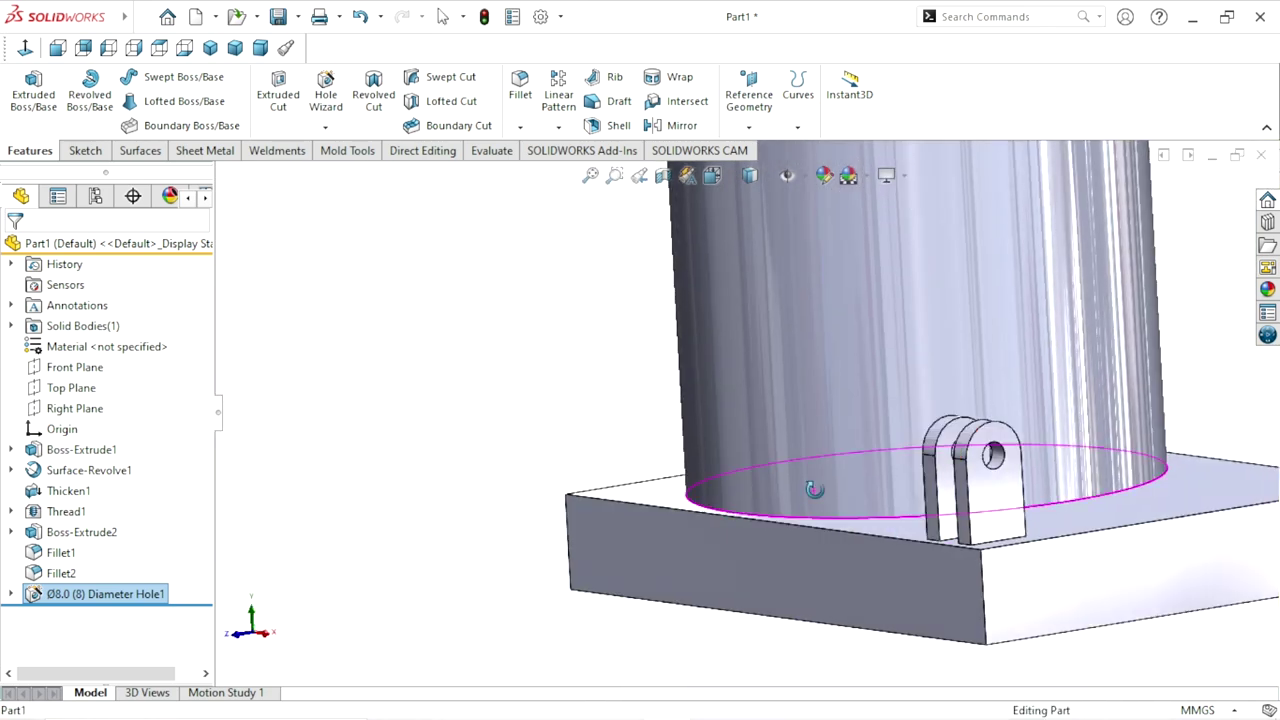
pyautogui.scroll(-2, 962, 546)
pyautogui.scroll(-3, 990, 480)
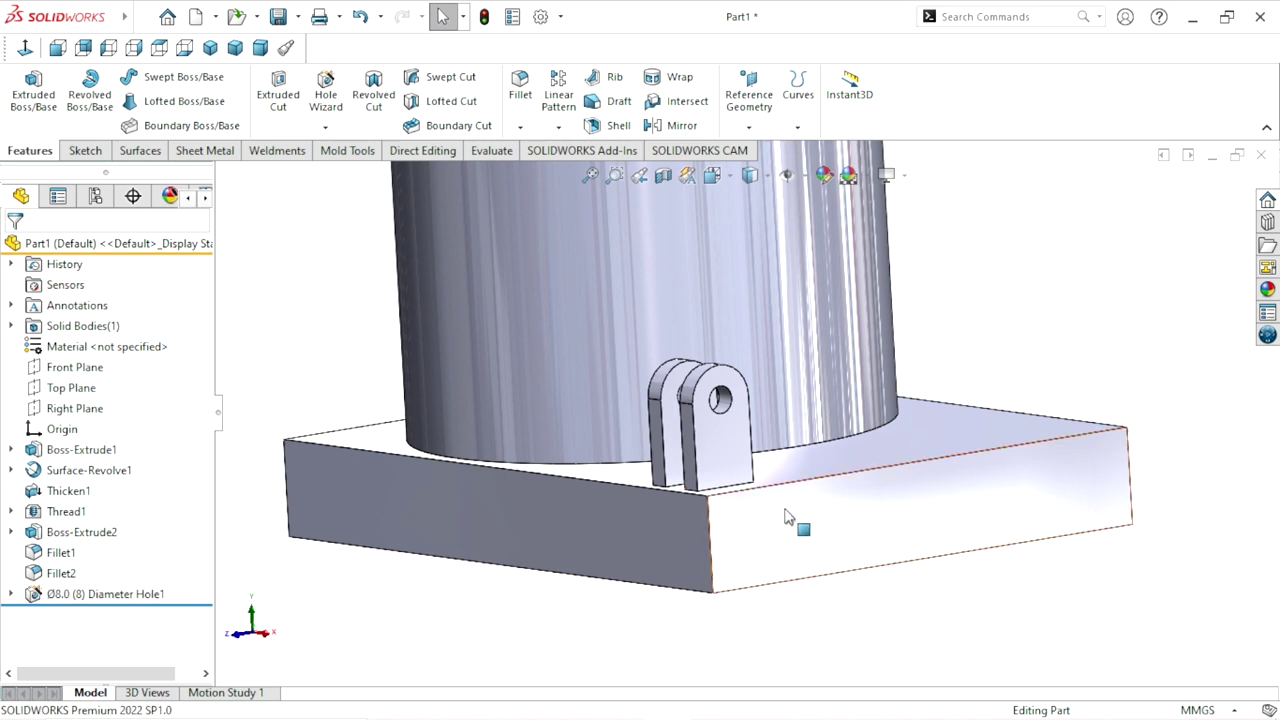
pyautogui.scroll(3, 800, 500)
pyautogui.scroll(-1, 840, 490)
pyautogui.moveTo(817, 452); pyautogui.dragTo(766, 420, button='middle')
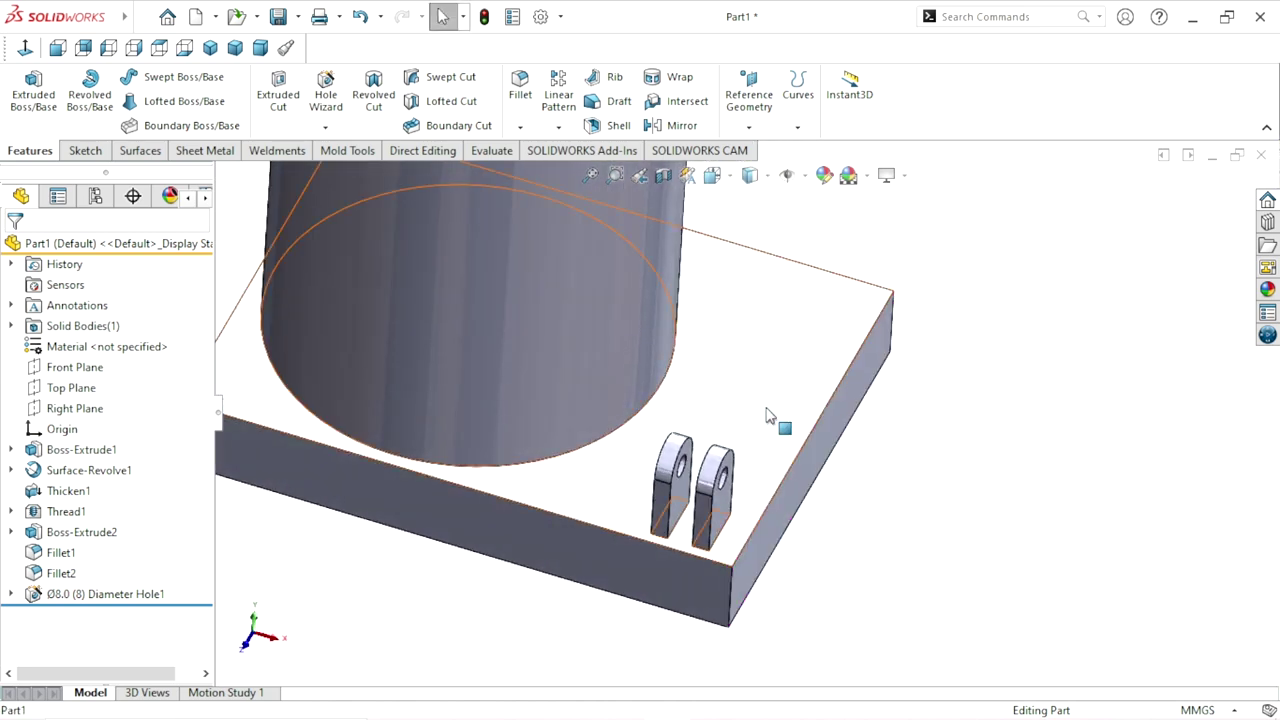
# Start a new sketch on the base block's top face
pyautogui.click(765, 408)
pyautogui.click(853, 352)
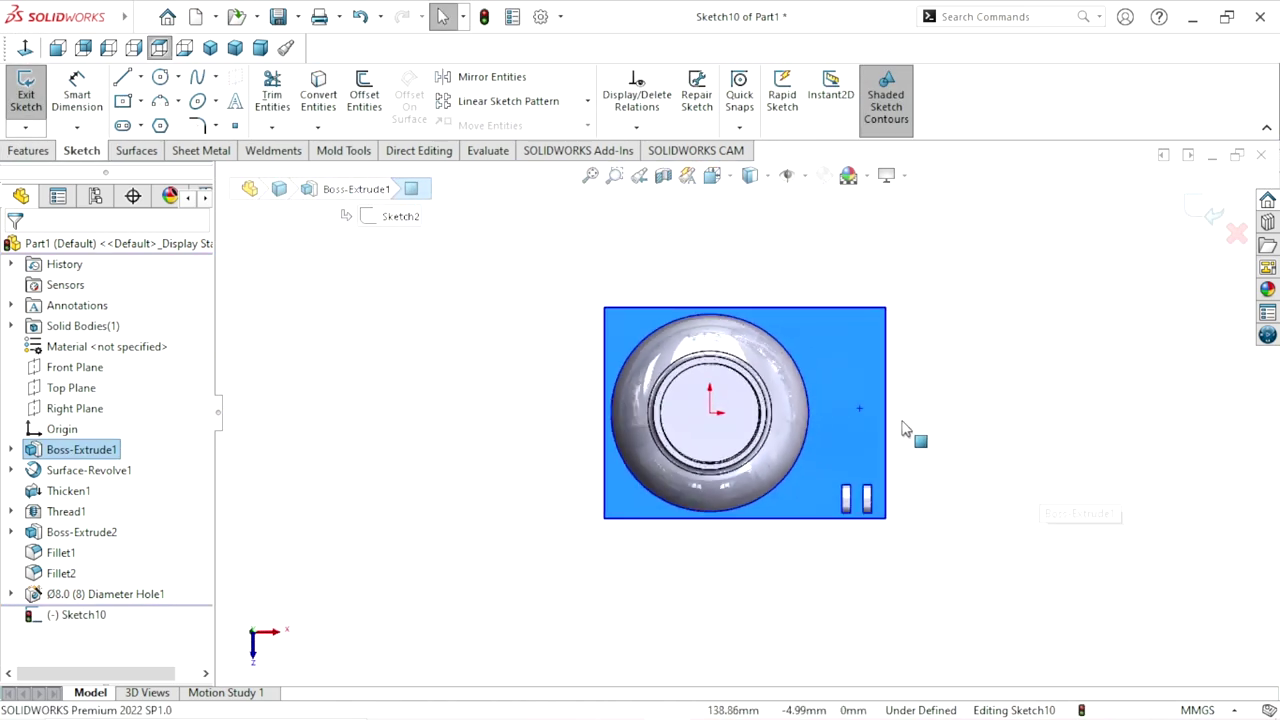
pyautogui.scroll(-4, 900, 440)
pyautogui.scroll(-2, 880, 455)
pyautogui.scroll(3, 846, 470)
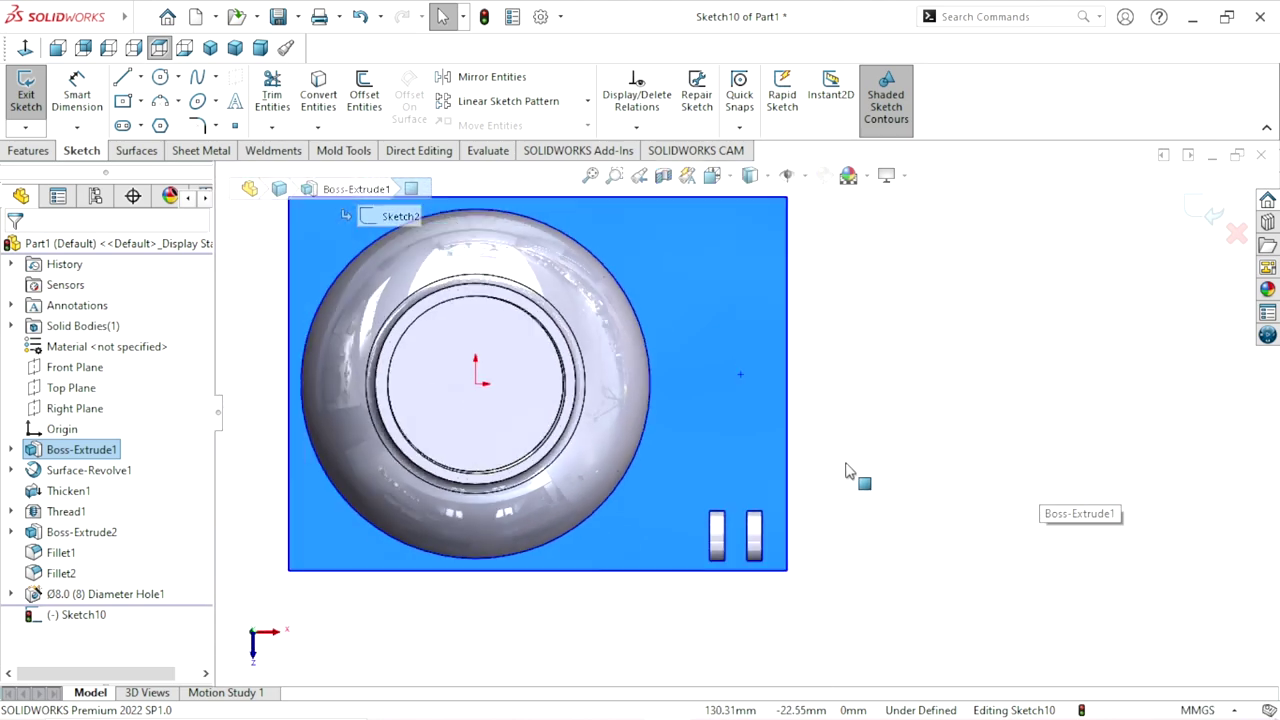
# Draw a vertical centreline across the plate between the two tabs
pyautogui.click(141, 77)
pyautogui.click(155, 118)
pyautogui.scroll(2, 718, 400)
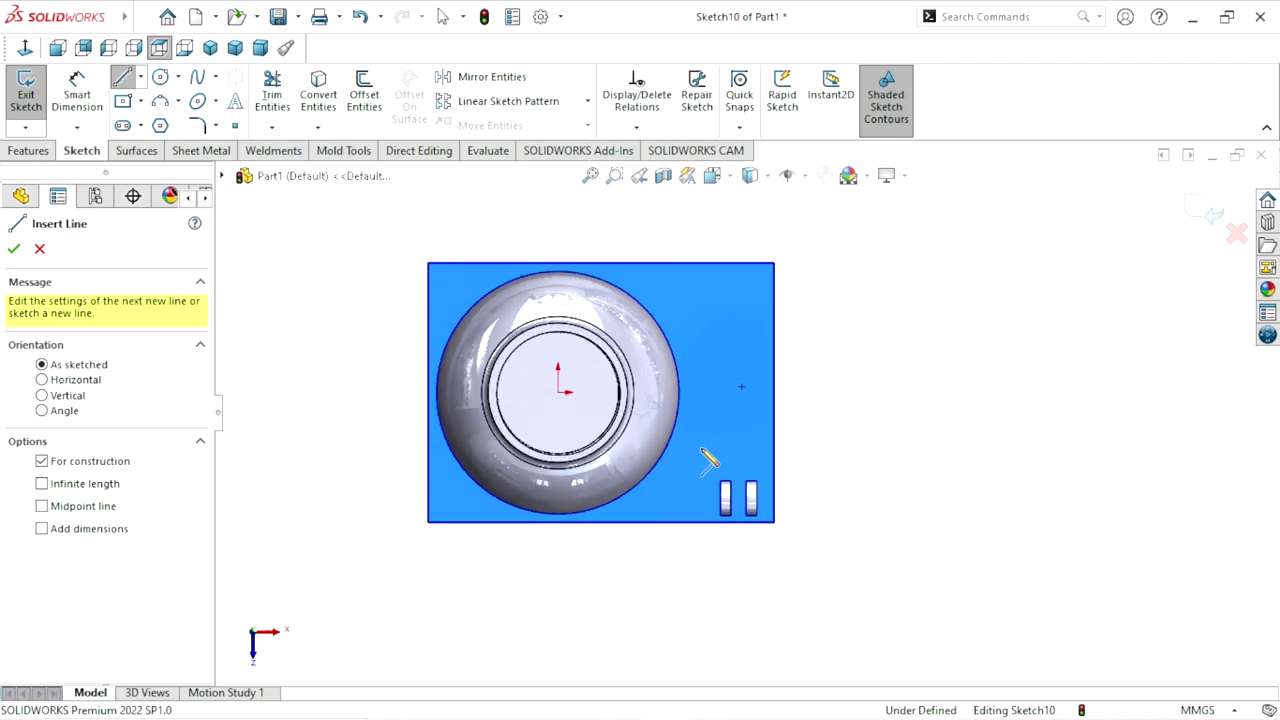
pyautogui.scroll(-2, 706, 520)
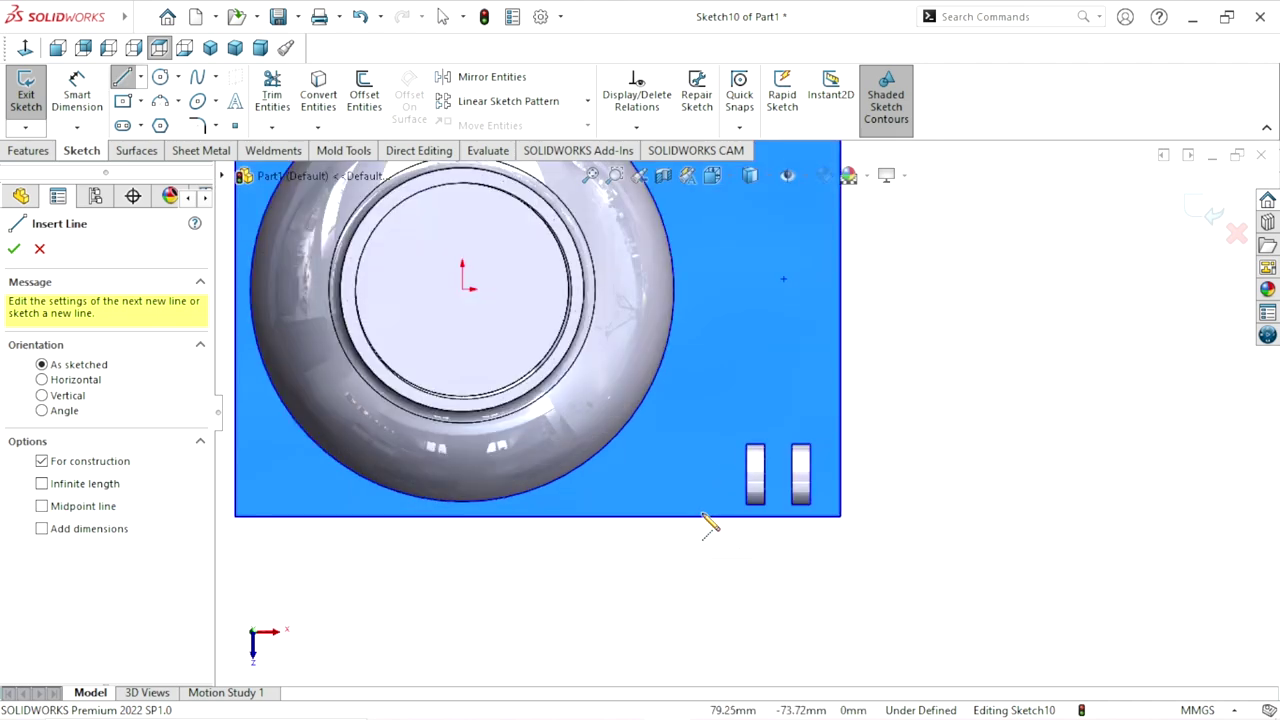
pyautogui.click(777, 517)
pyautogui.scroll(3, 800, 450)
pyautogui.click(764, 211)
pyautogui.rightClick(912, 322)
pyautogui.click(930, 336)
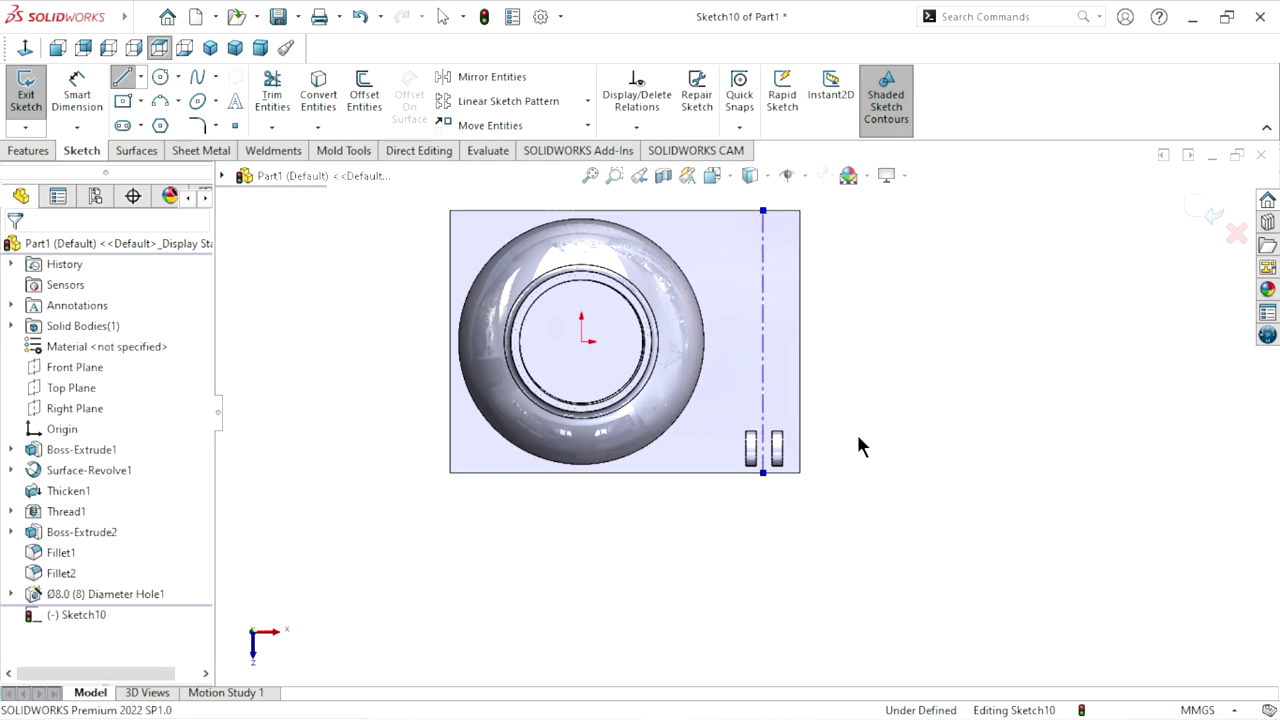
pyautogui.scroll(1, 821, 540)
pyautogui.scroll(-1, 835, 490)
pyautogui.scroll(-1, 766, 317)
pyautogui.scroll(-2, 818, 410)
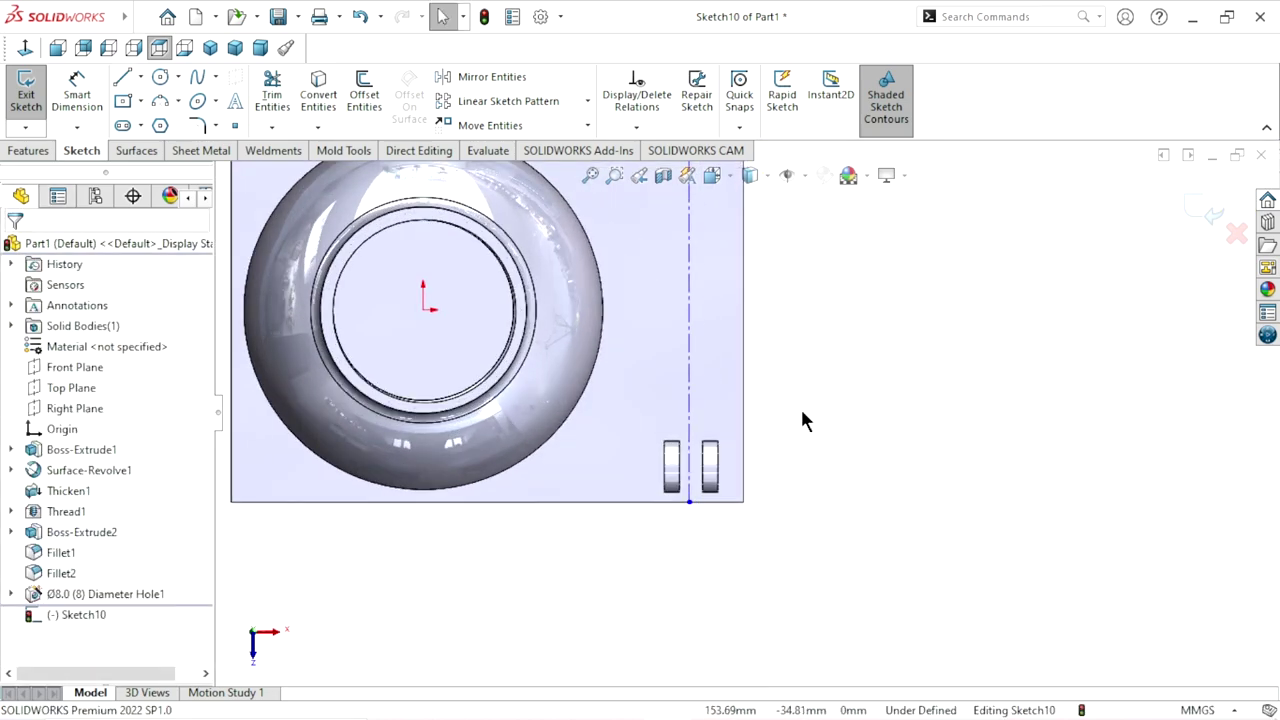
# Dimension the centreline 20.5 mm from the block's right edge
pyautogui.click(72, 116)
pyautogui.click(690, 400)
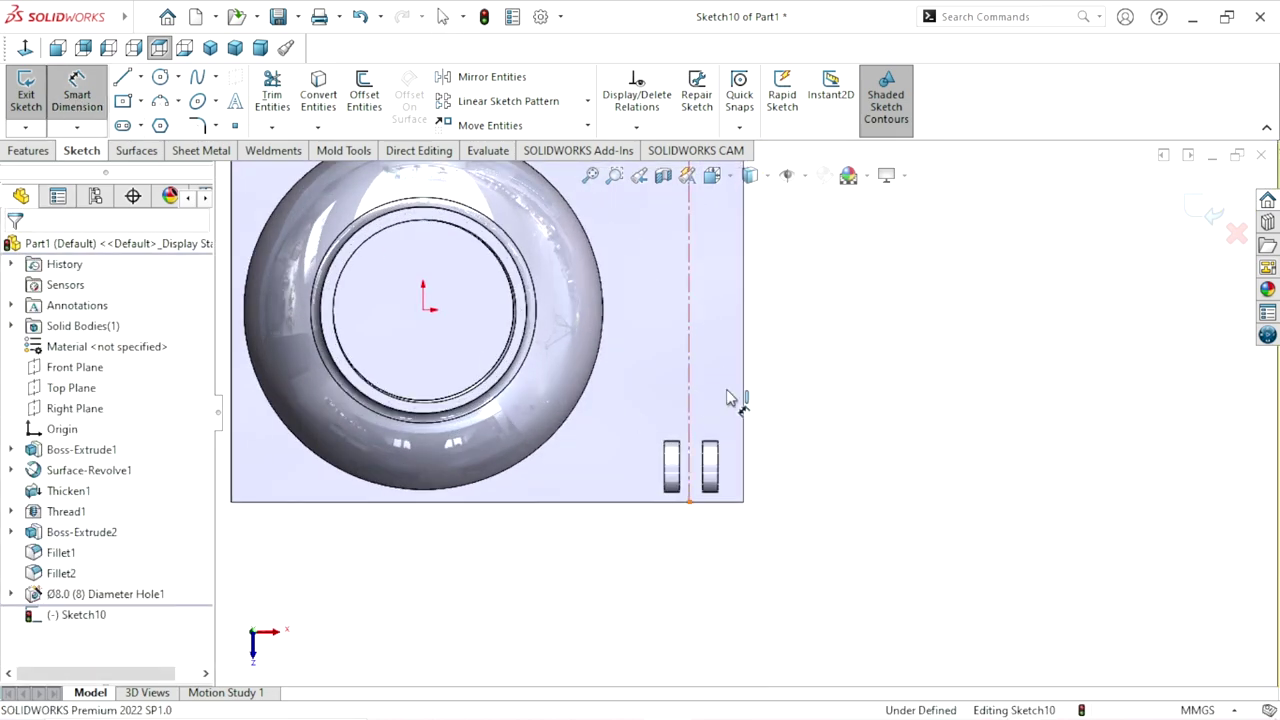
pyautogui.click(743, 402)
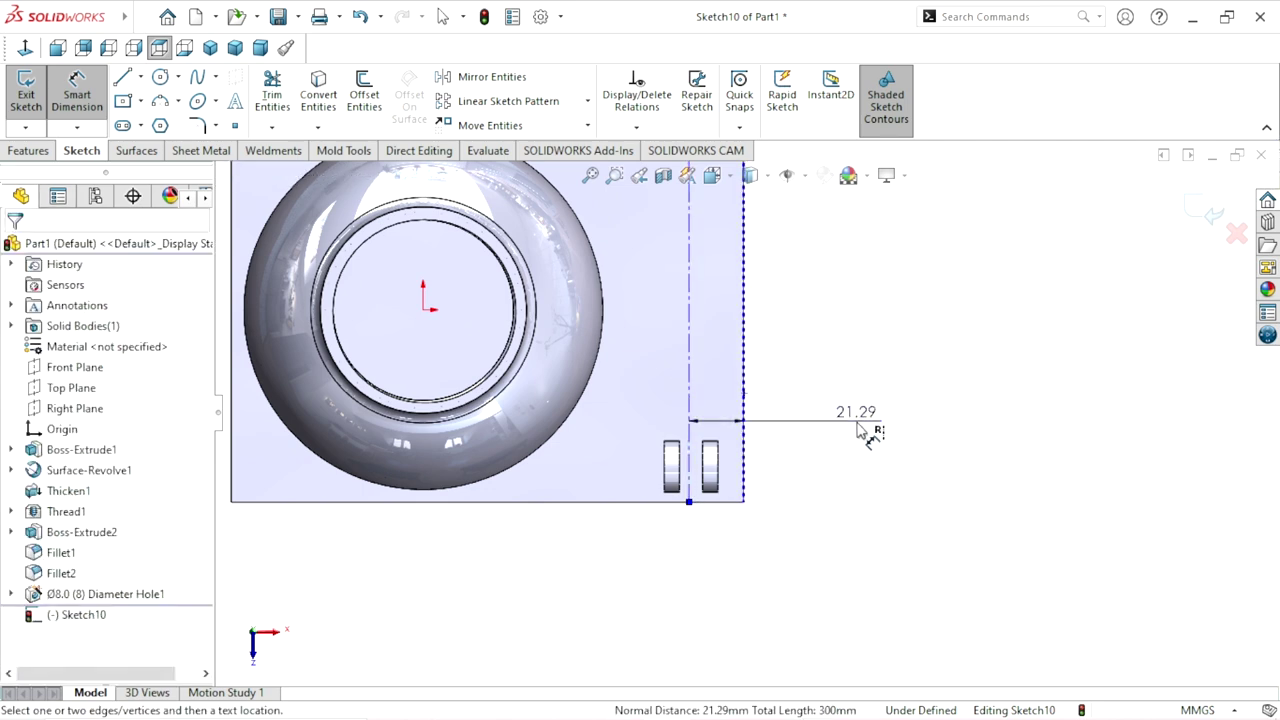
pyautogui.click(862, 430)
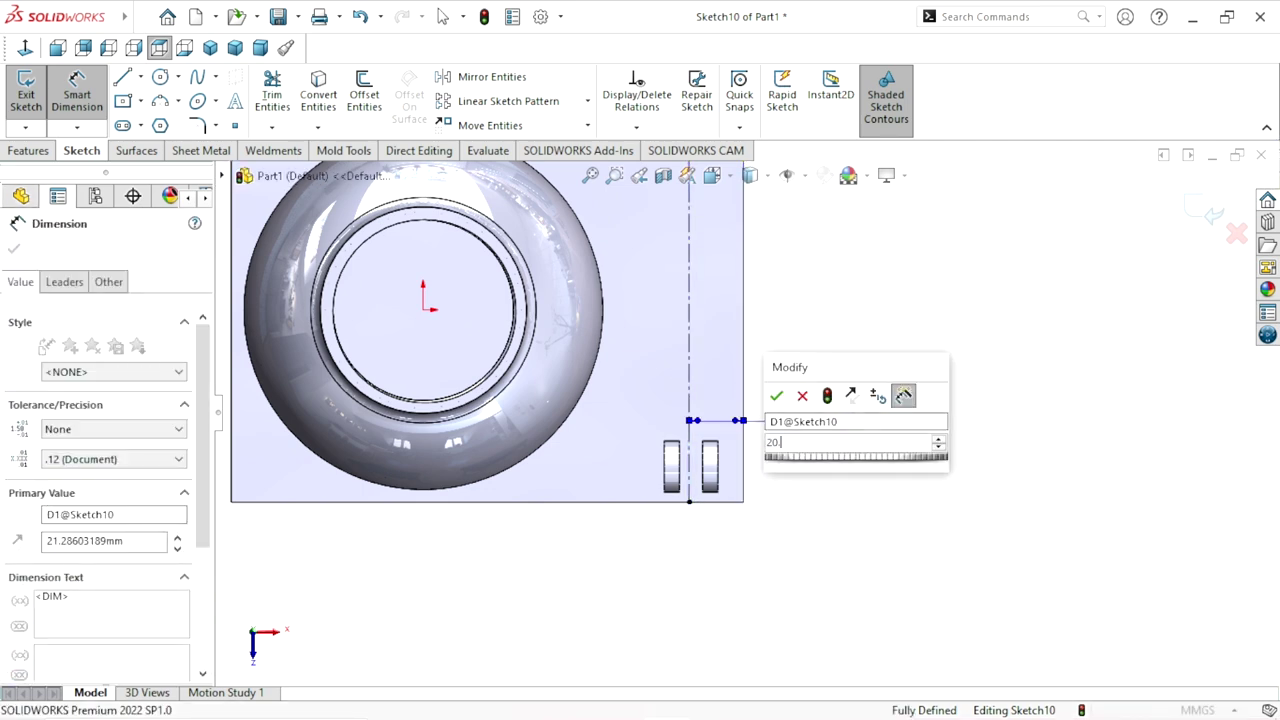
pyautogui.write('20.5')
pyautogui.click(776, 395)
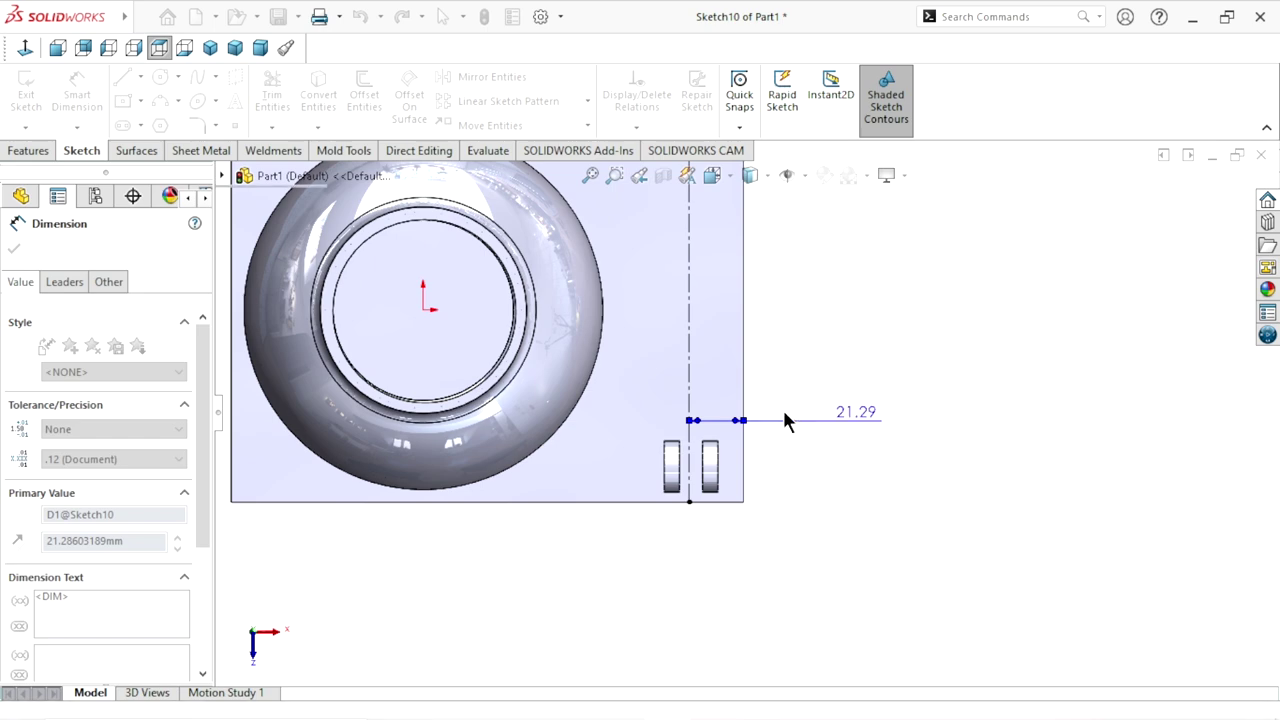
pyautogui.scroll(2, 740, 460)
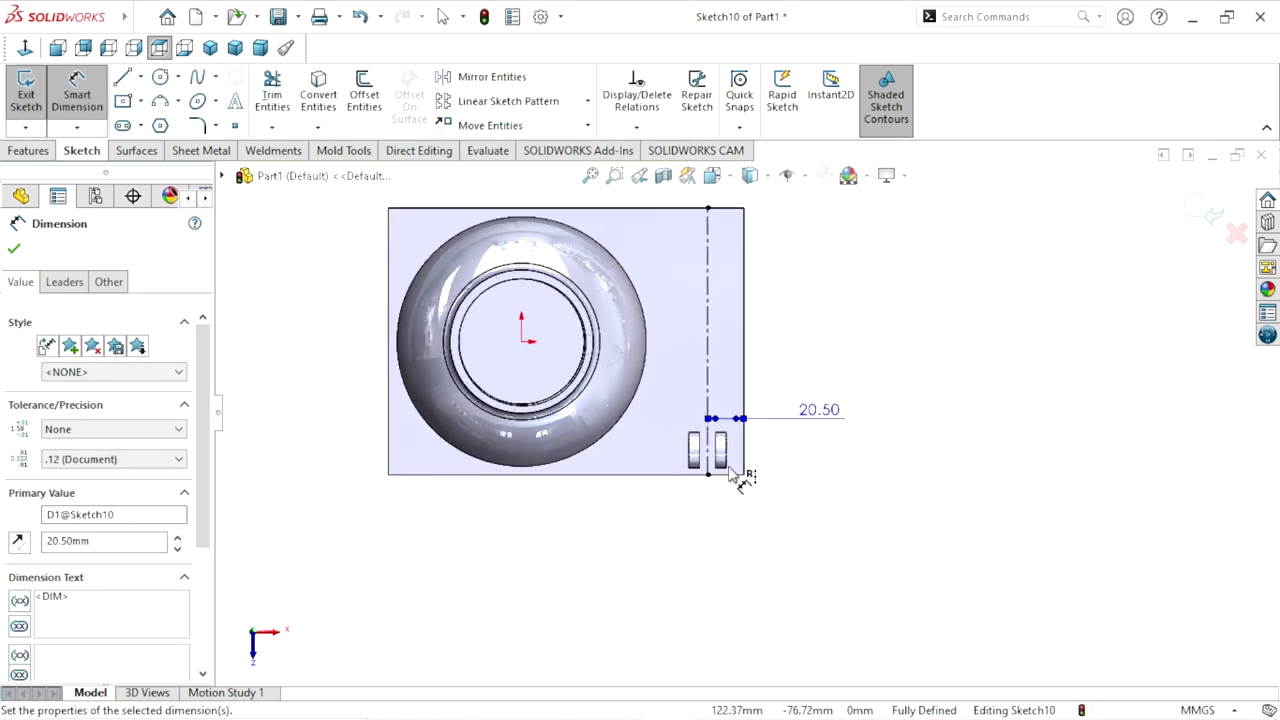
pyautogui.scroll(-3, 735, 475)
pyautogui.scroll(-3, 727, 470)
pyautogui.scroll(-2, 689, 450)
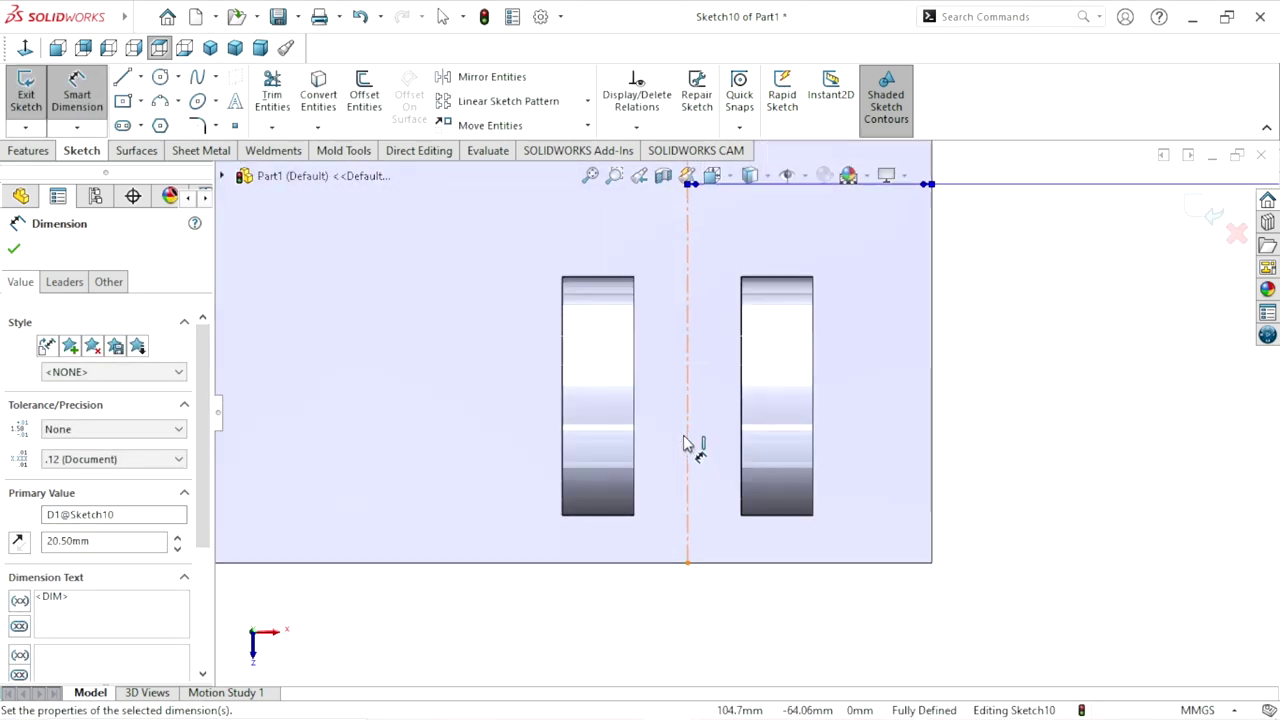
pyautogui.scroll(4, 689, 450)
pyautogui.scroll(-3, 785, 270)
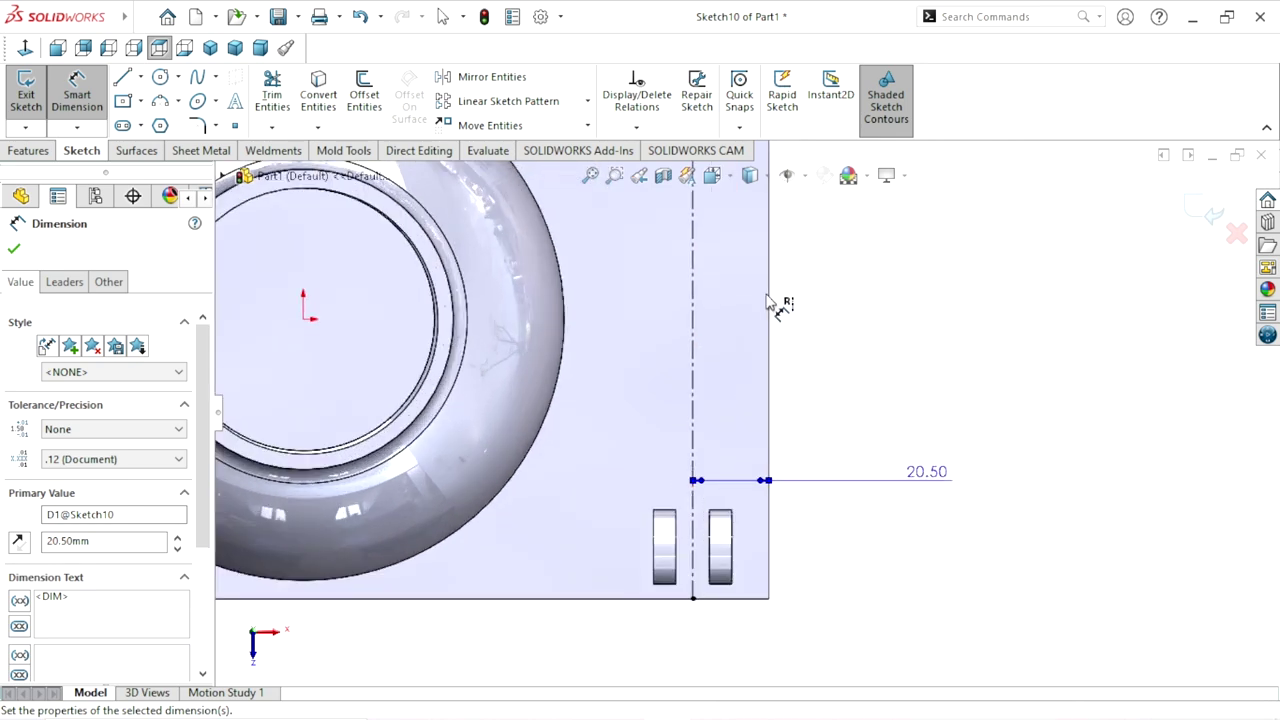
pyautogui.click(160, 77)
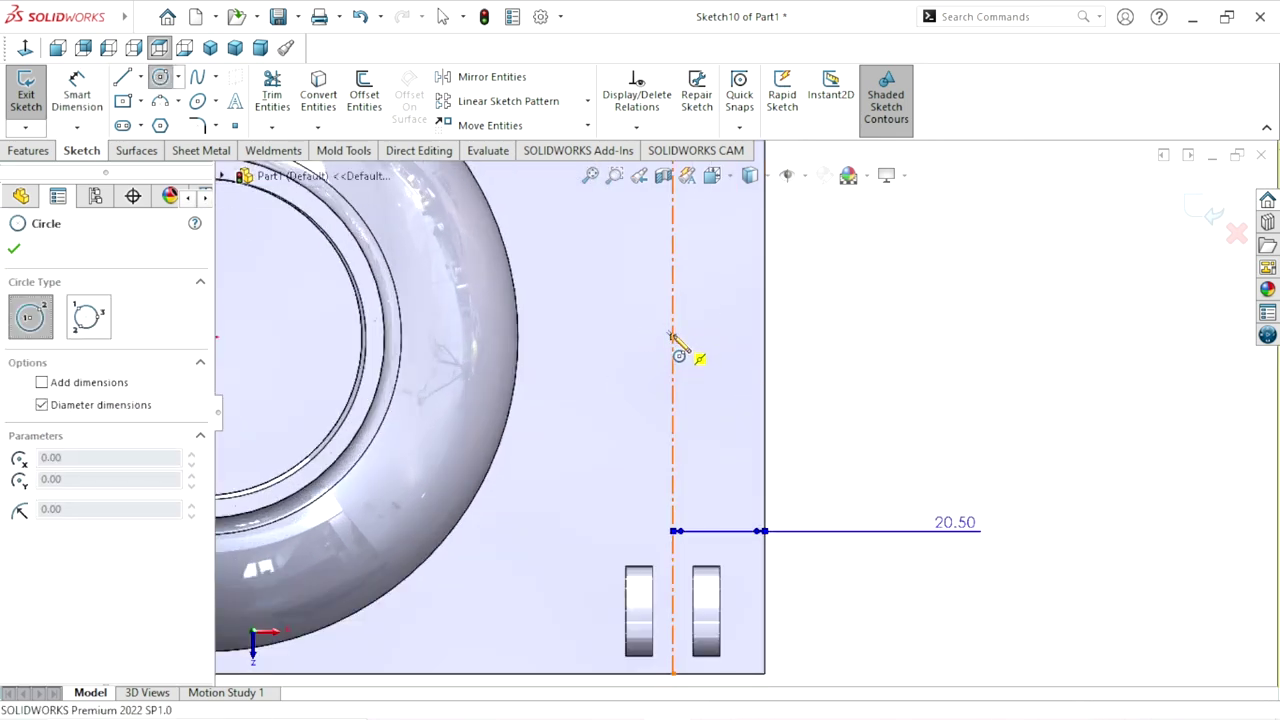
# Draw a circle centred on the centreline and dimension its diameter to 36 mm
pyautogui.click(673, 337)
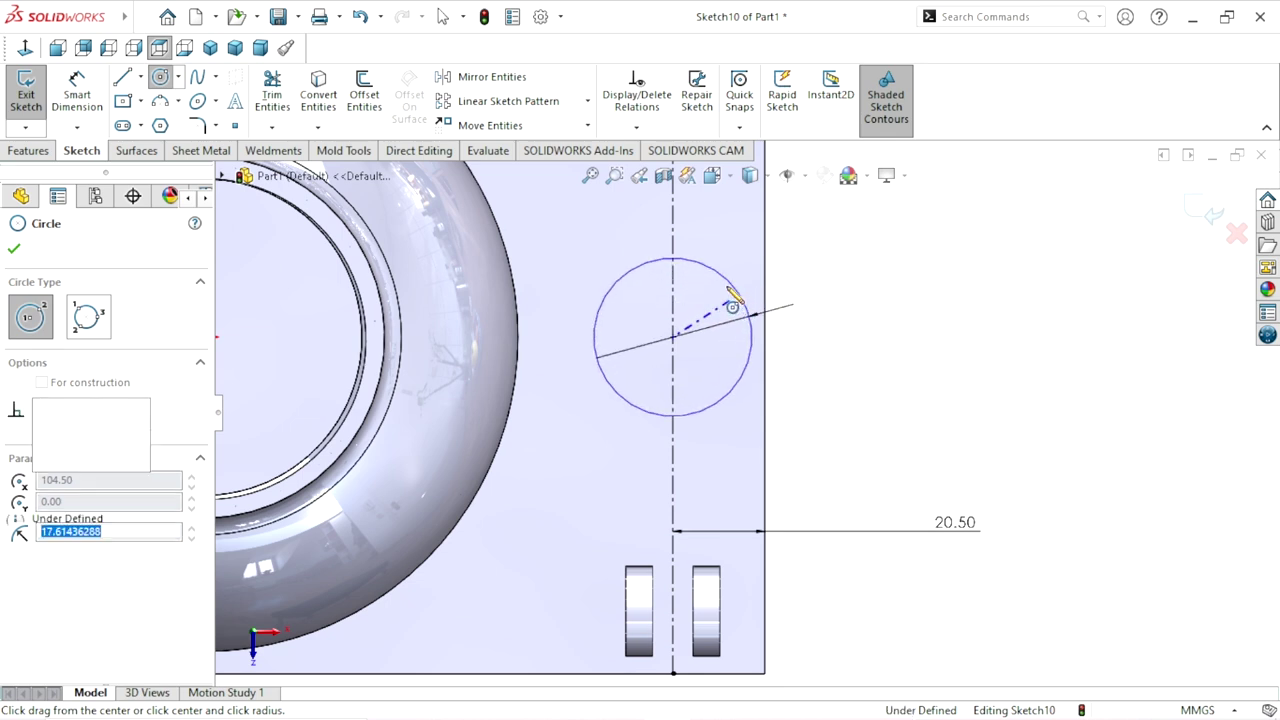
pyautogui.click(746, 313)
pyautogui.click(64, 82)
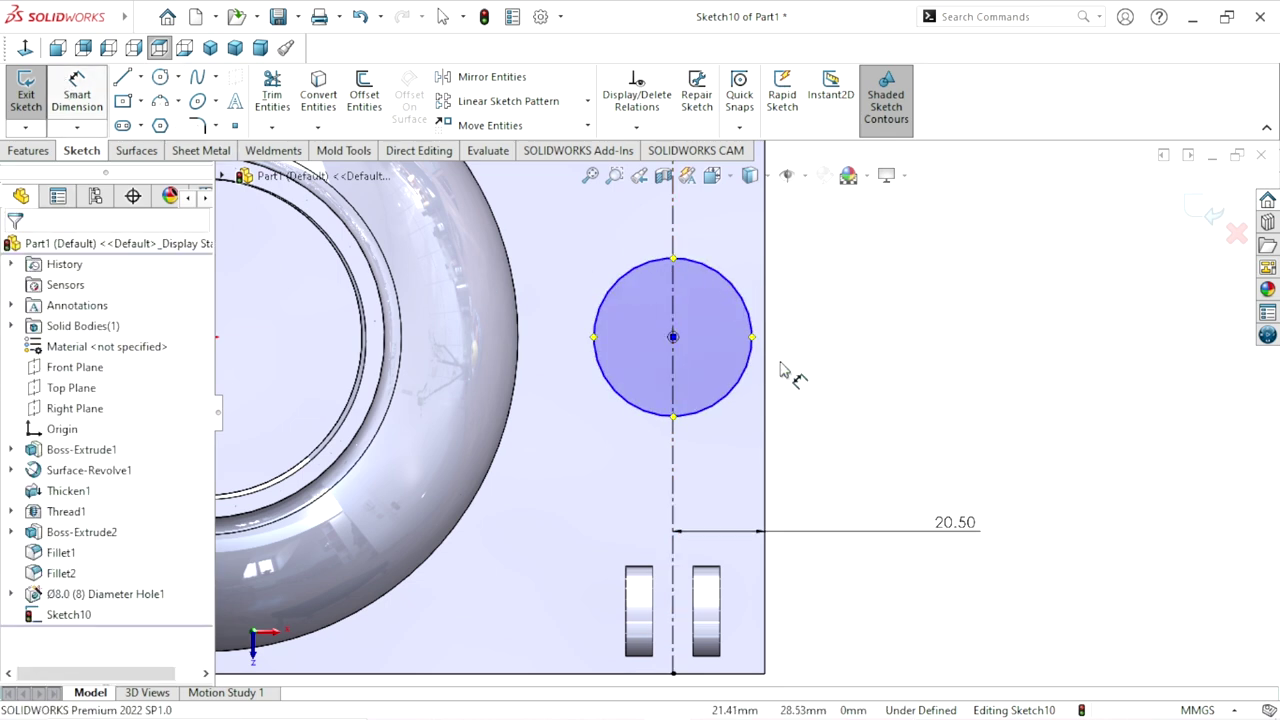
pyautogui.click(744, 364)
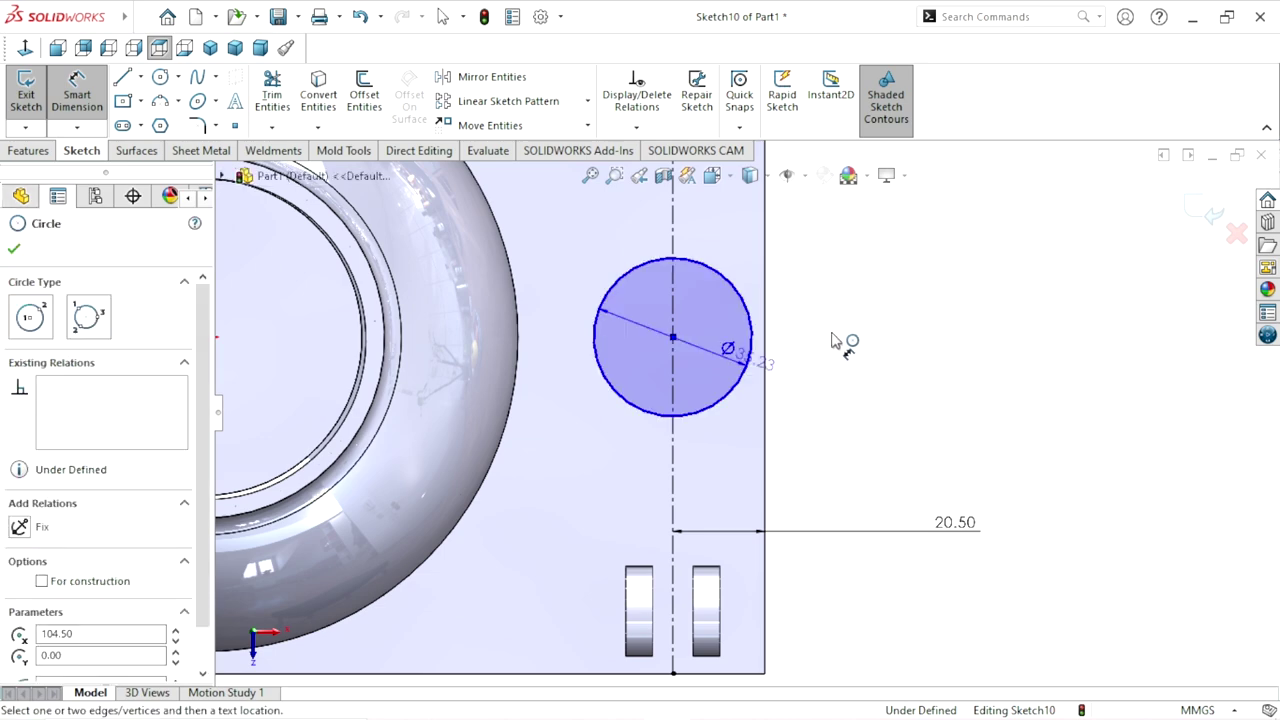
pyautogui.click(829, 342)
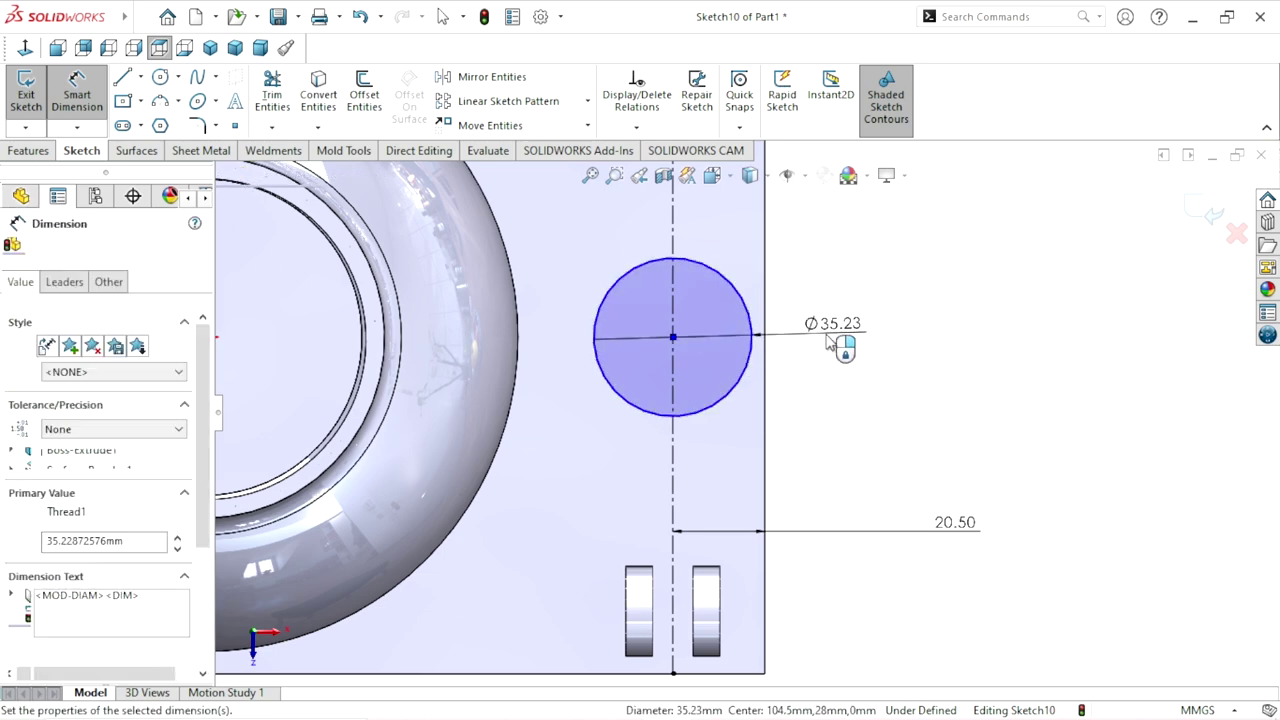
pyautogui.write('36')
pyautogui.click(752, 307)
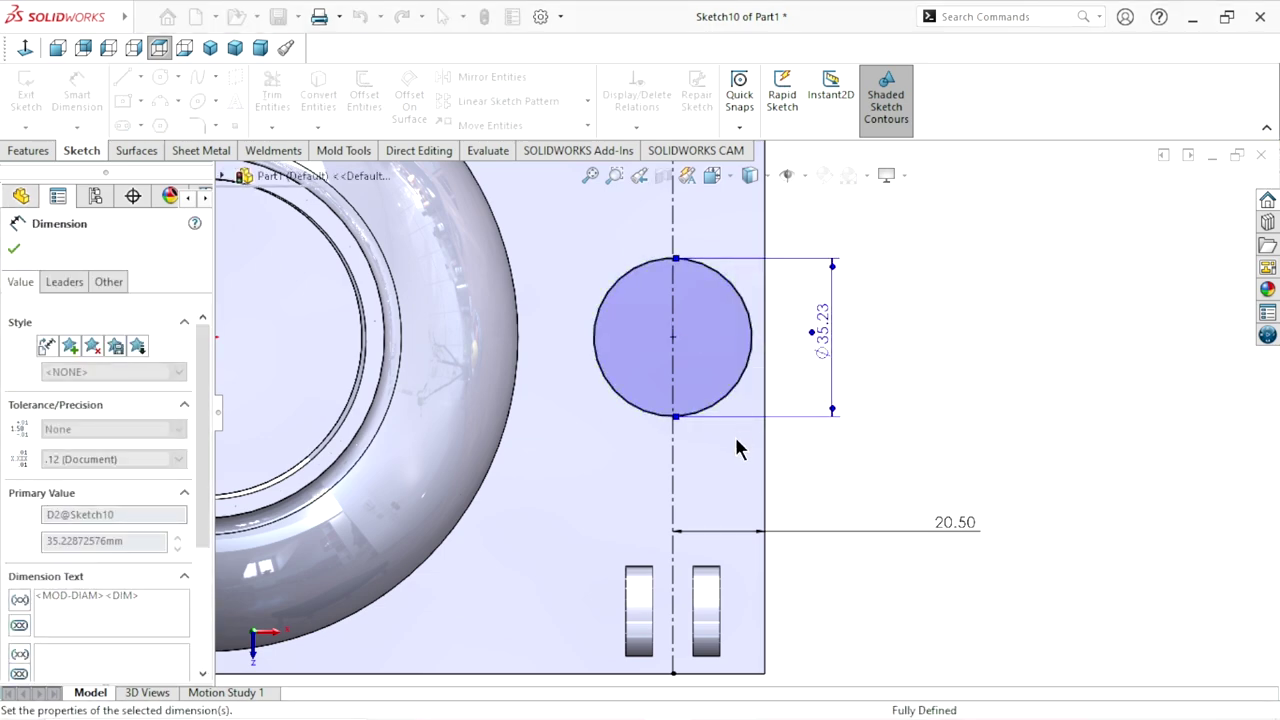
pyautogui.scroll(3, 737, 444)
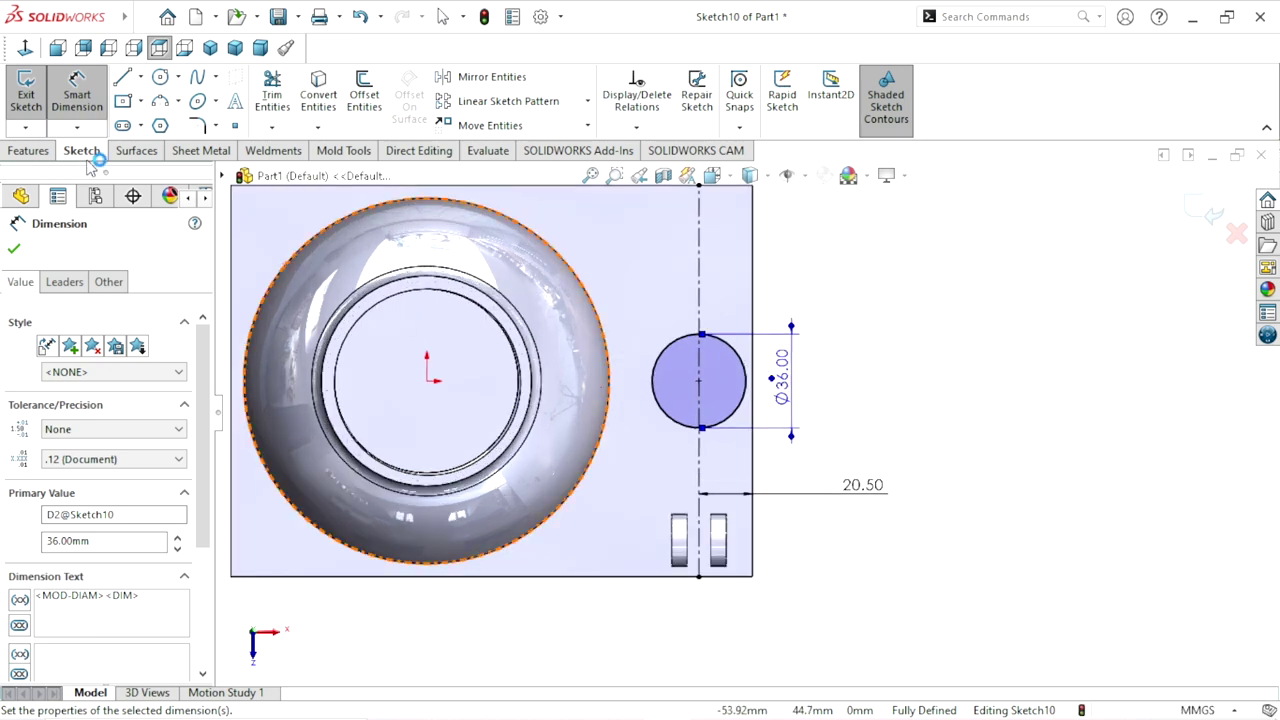
pyautogui.click(14, 248)
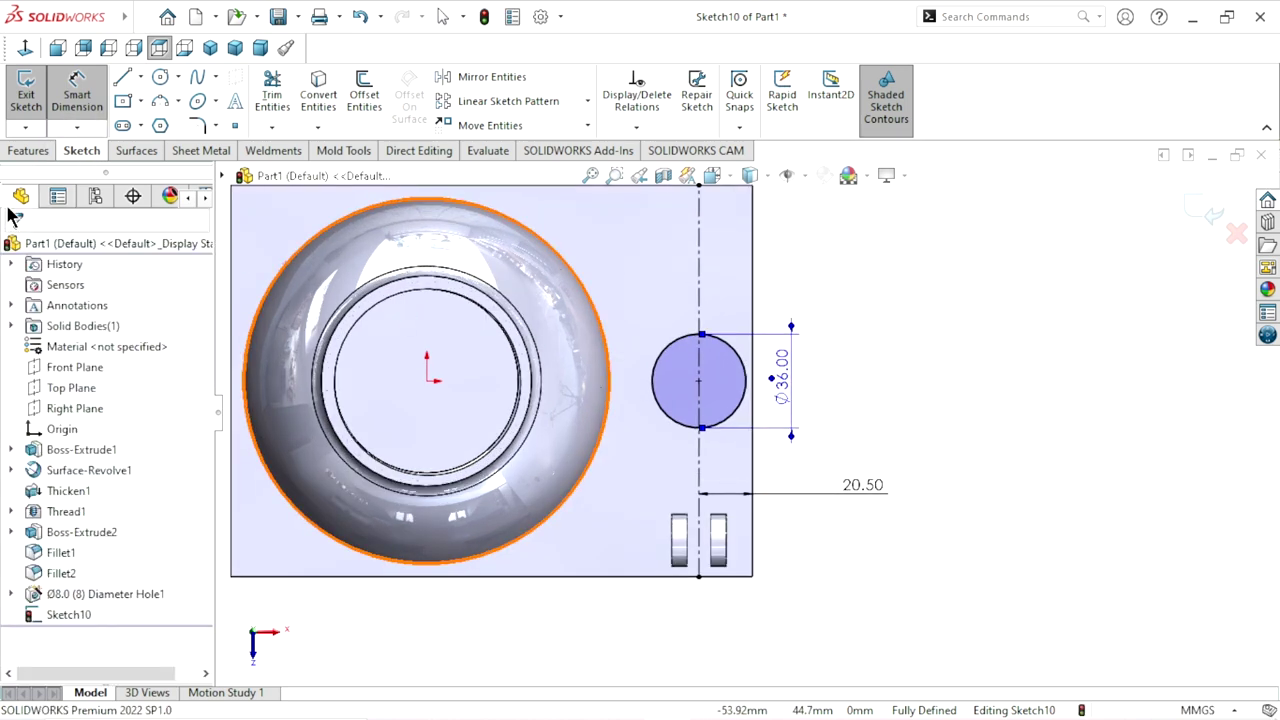
pyautogui.click(16, 150)
# Extrude the Ø36 circle Blind to 18 mm depth, forming a cylindrical boss
pyautogui.click(29, 111)
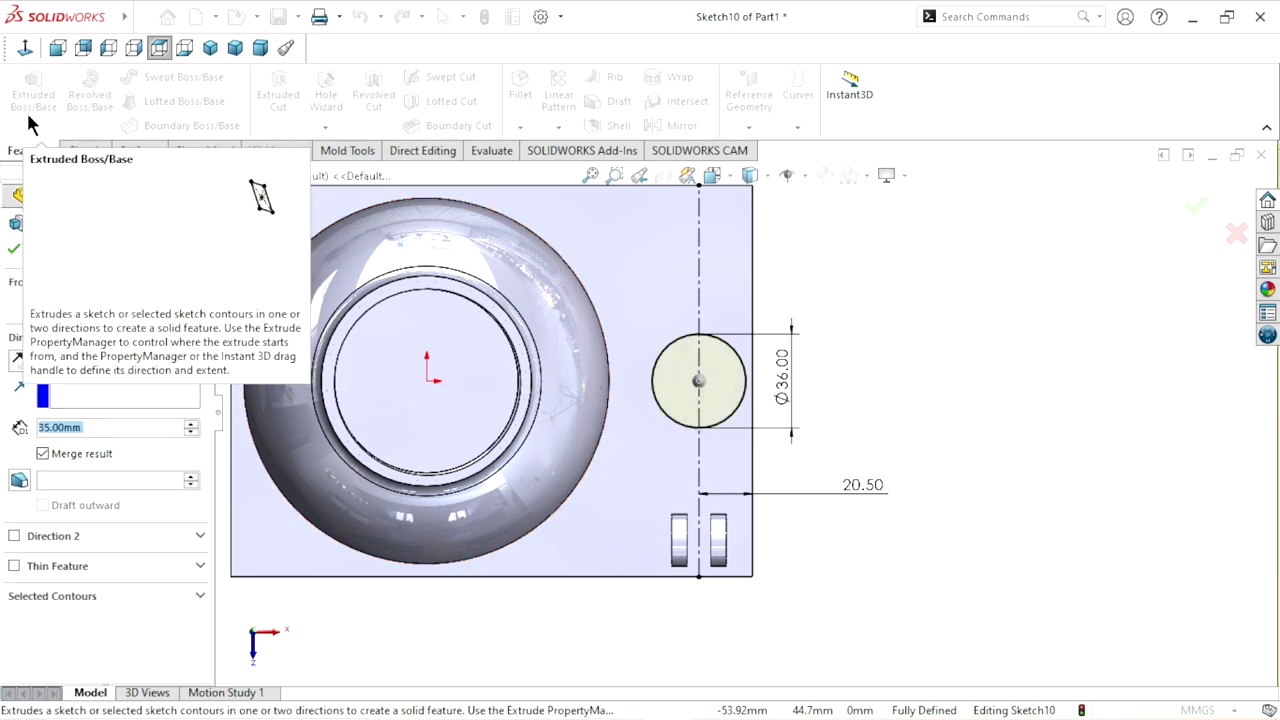
pyautogui.click(210, 48)
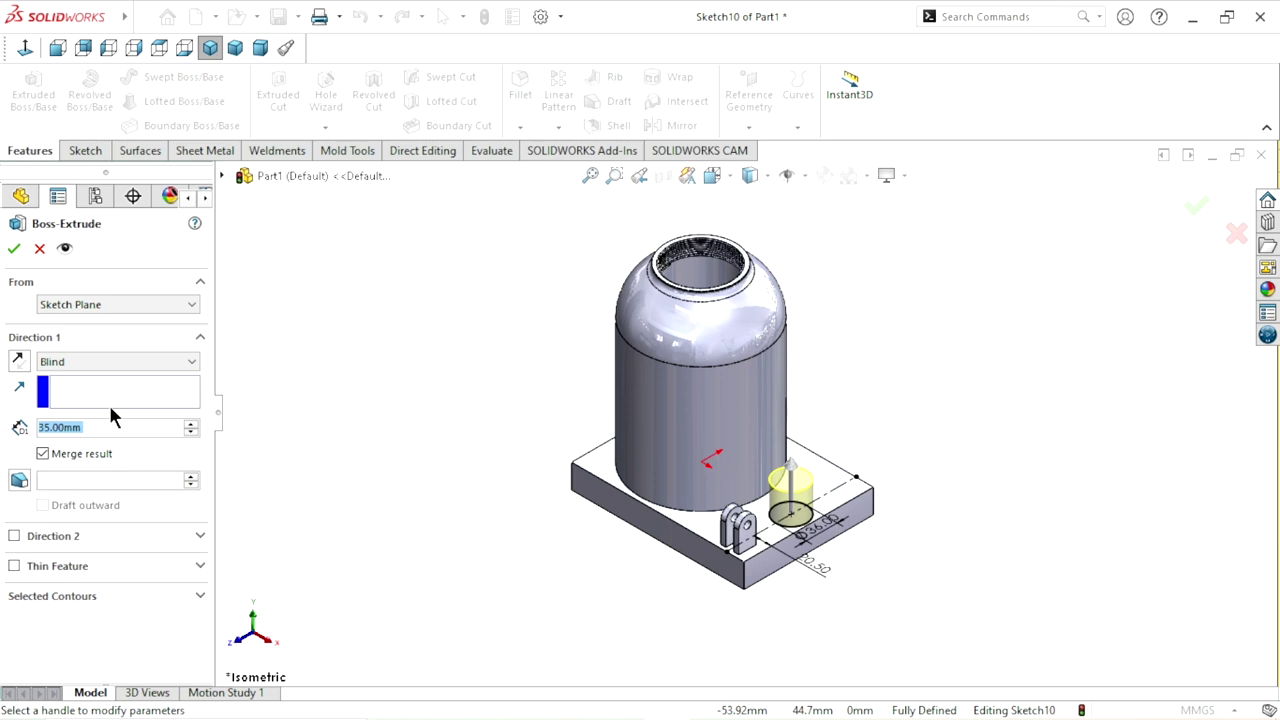
pyautogui.click(94, 363)
pyautogui.click(82, 380)
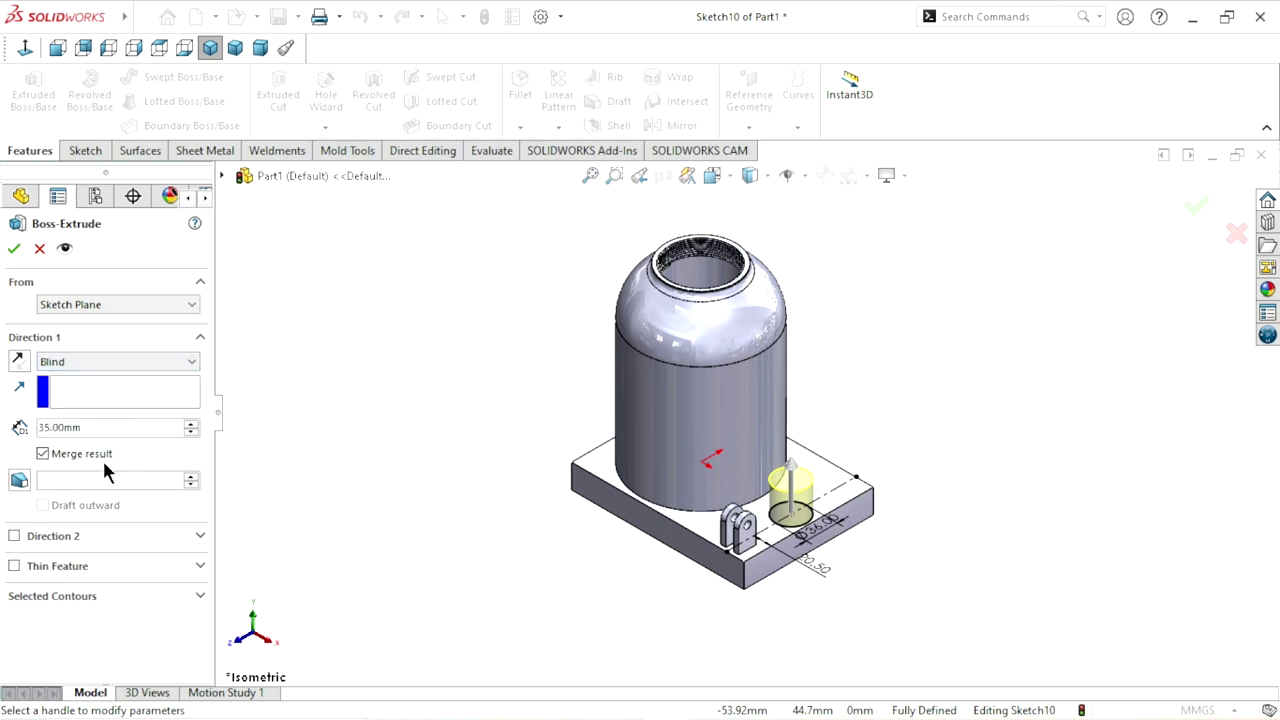
pyautogui.write('18')
pyautogui.press('Return')
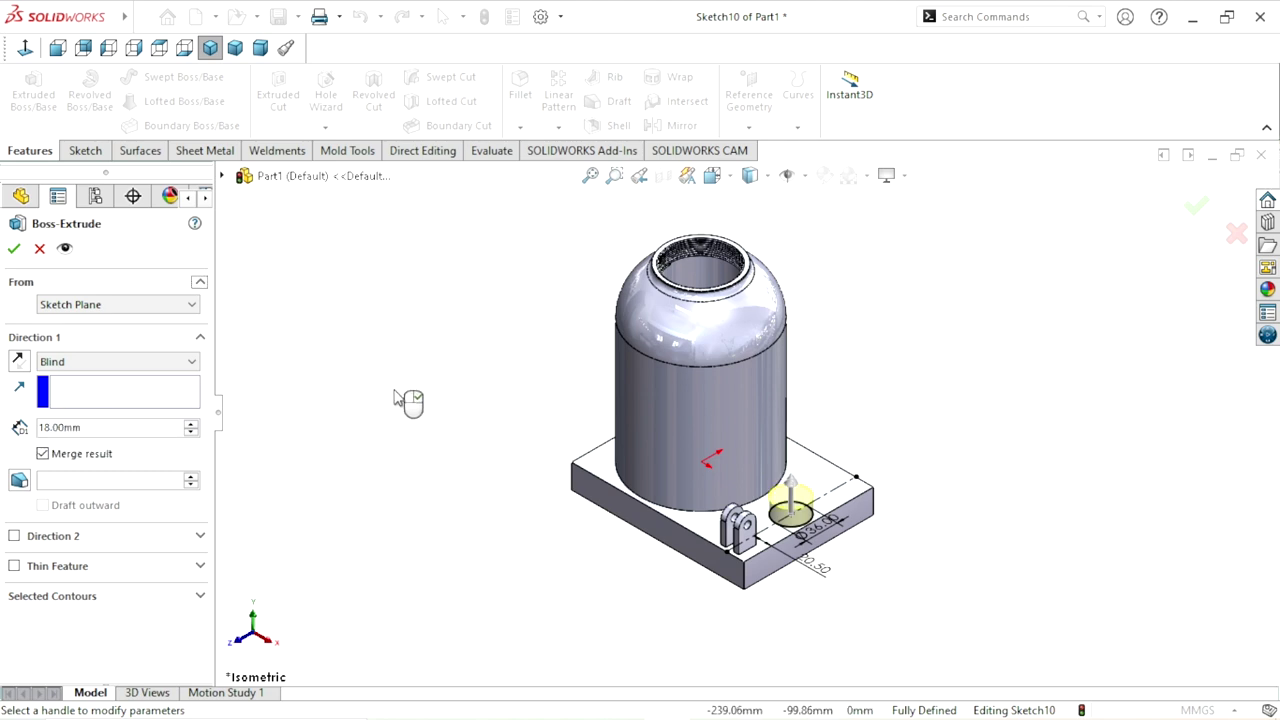
pyautogui.click(14, 249)
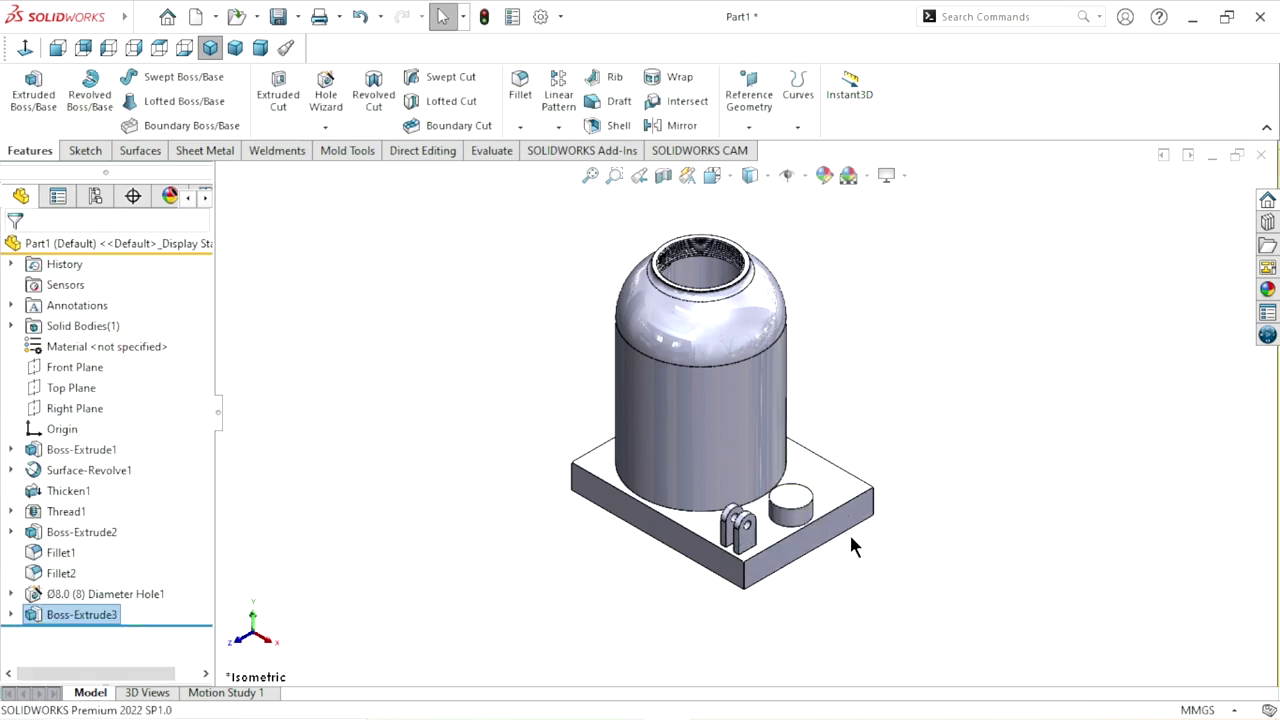
pyautogui.scroll(-3, 827, 545)
# Start a new sketch on the cylinder's top face
pyautogui.scroll(-4, 815, 521)
pyautogui.click(688, 381)
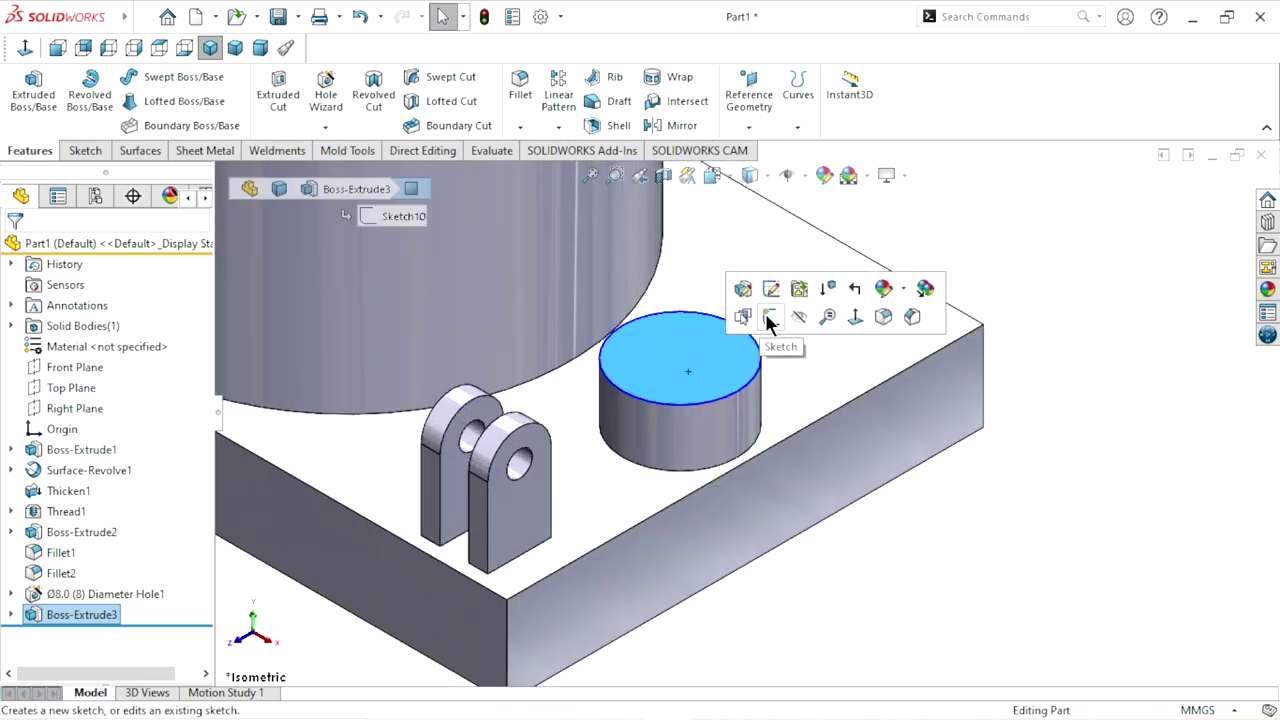
pyautogui.click(742, 290)
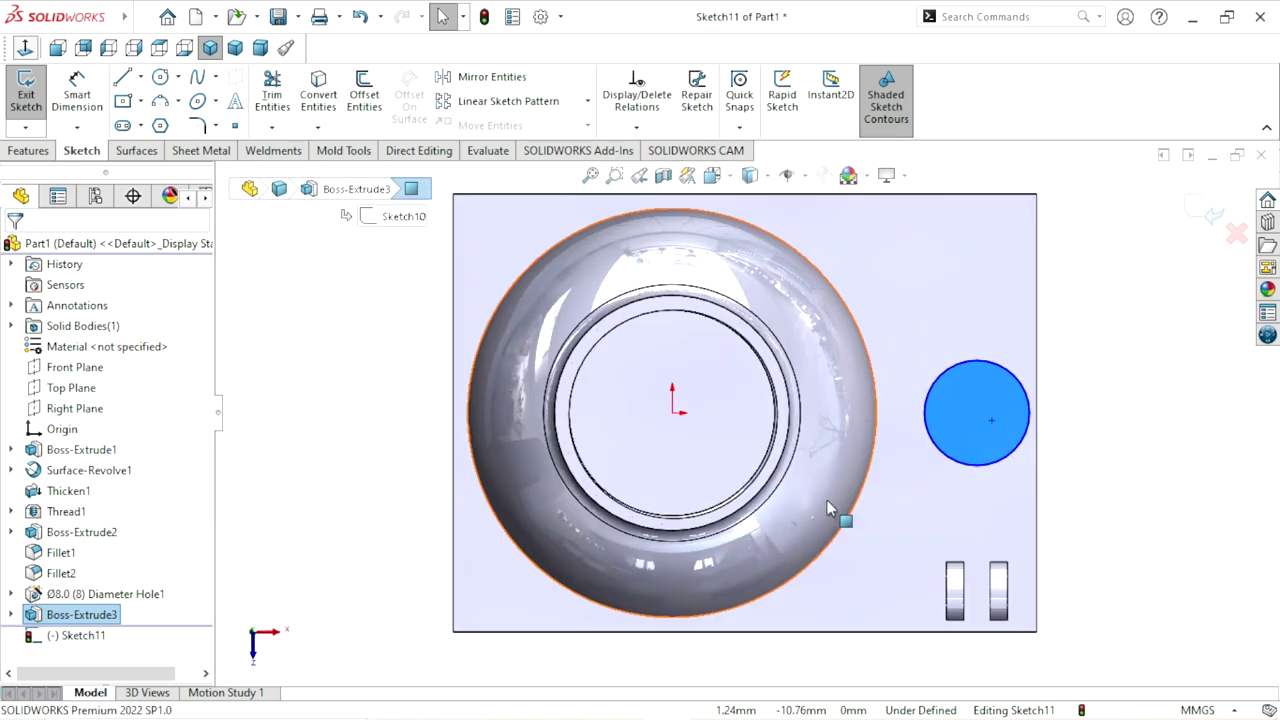
pyautogui.scroll(-1, 943, 437)
pyautogui.scroll(-1, 943, 437)
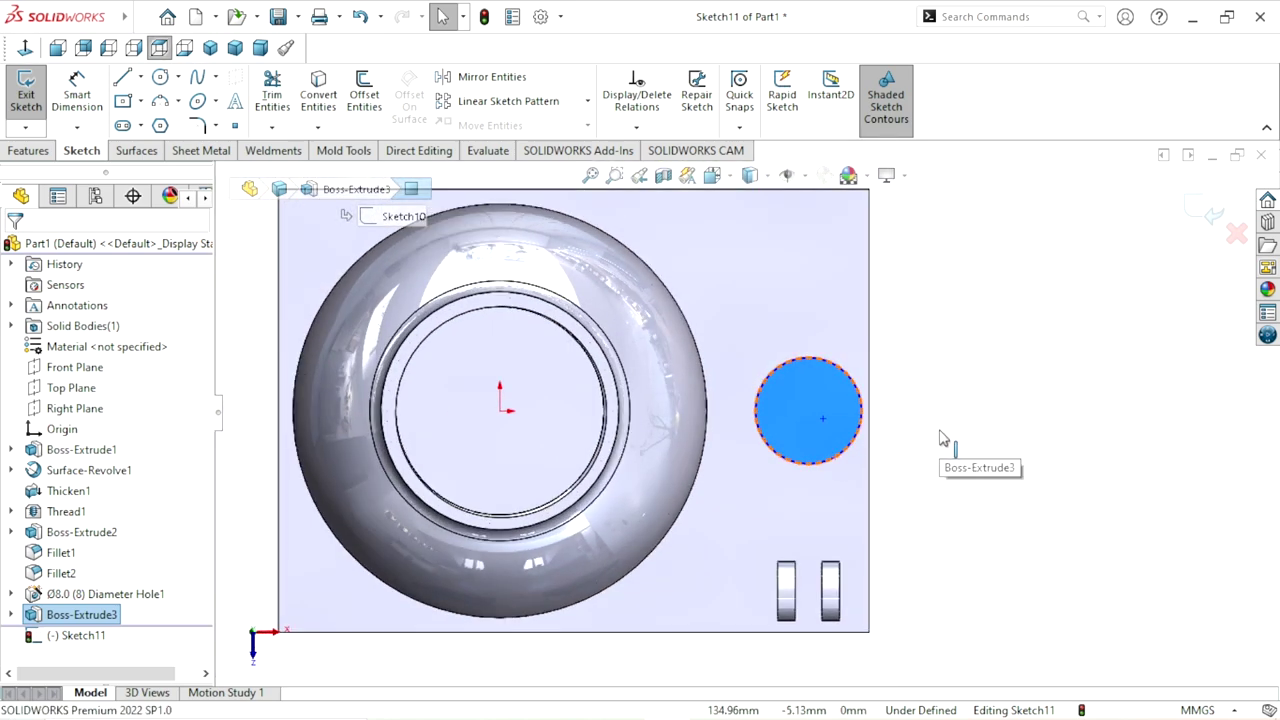
pyautogui.scroll(-1, 943, 437)
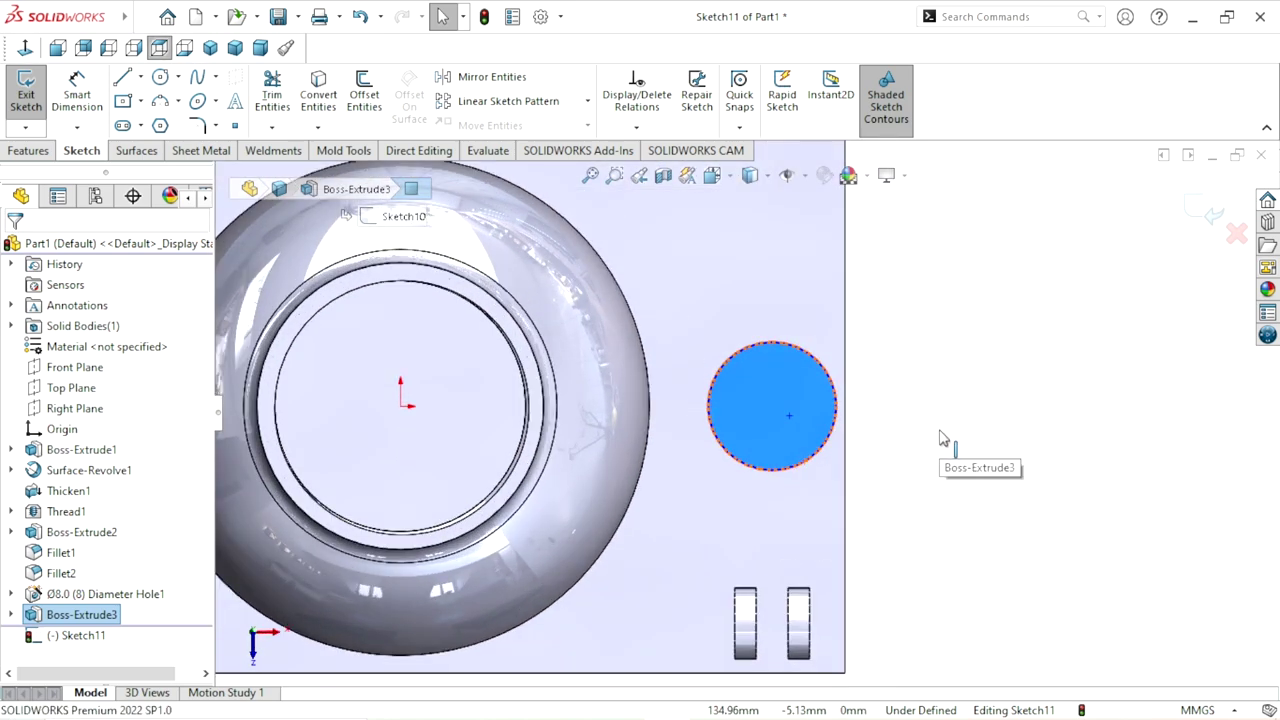
# Draw a circle at the cylinder's centre and dimension its diameter to 18.5 mm
pyautogui.click(160, 76)
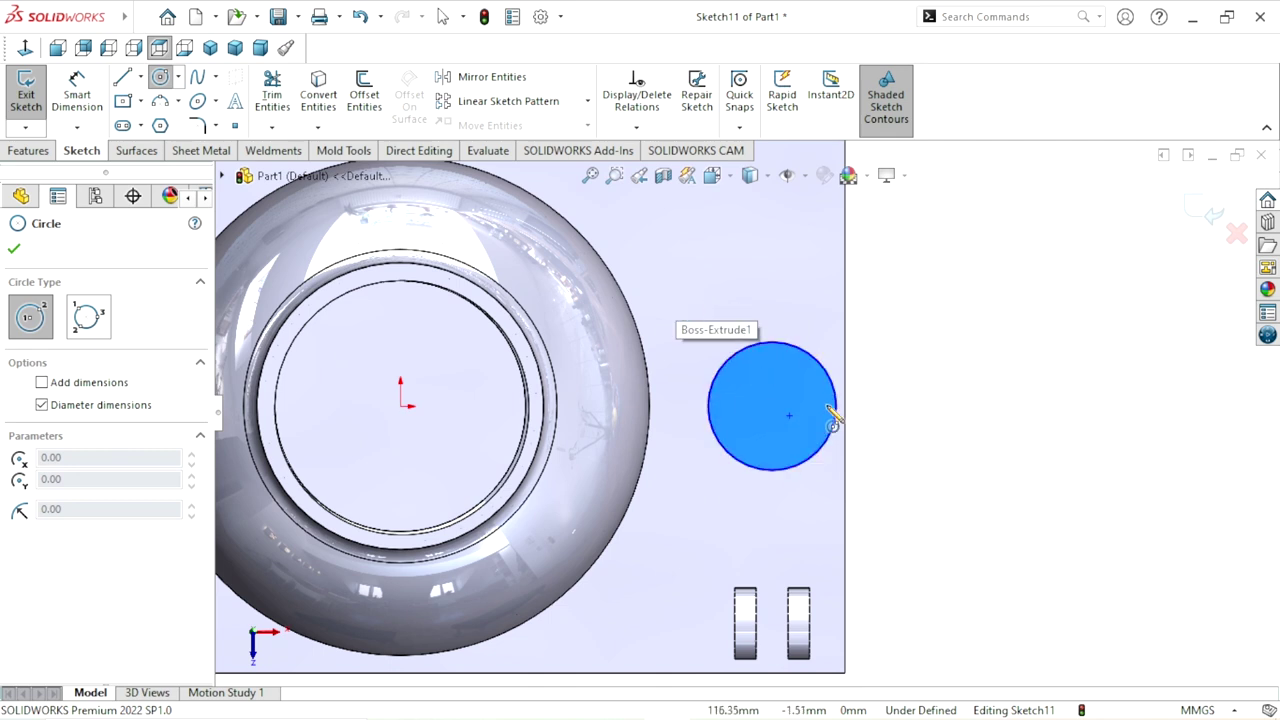
pyautogui.click(772, 406)
pyautogui.click(807, 406)
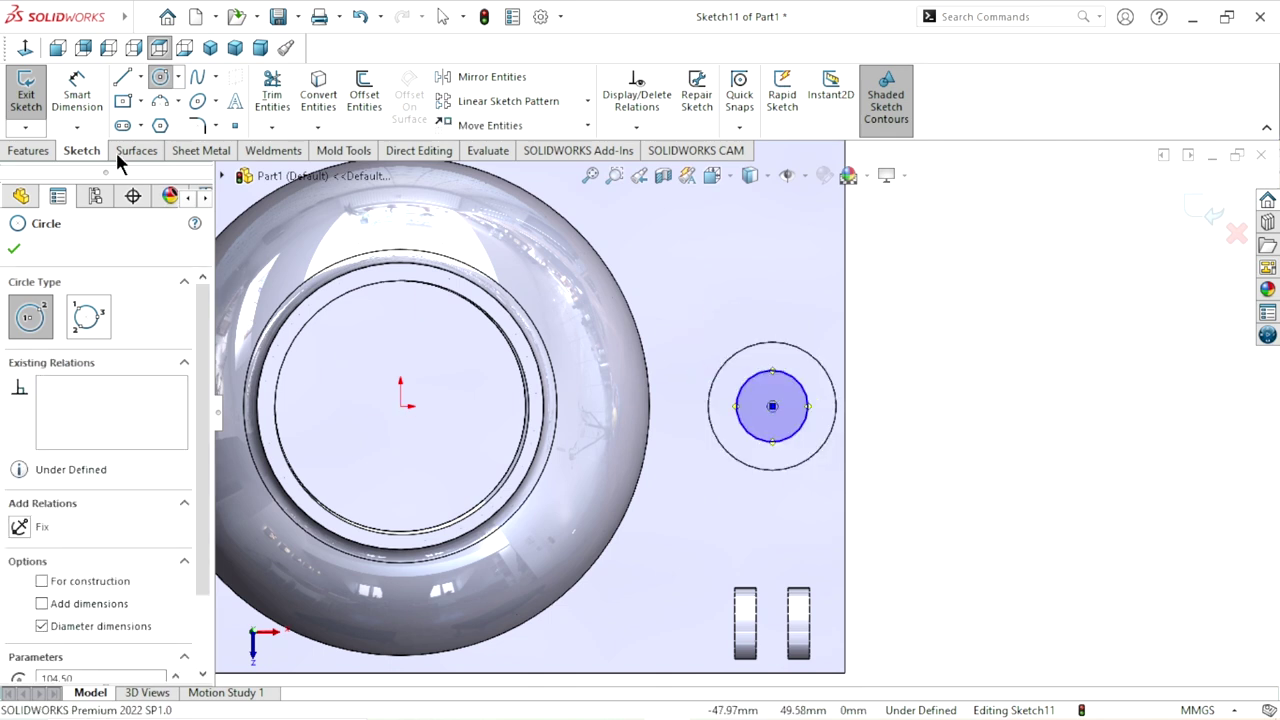
pyautogui.click(85, 105)
pyautogui.click(808, 396)
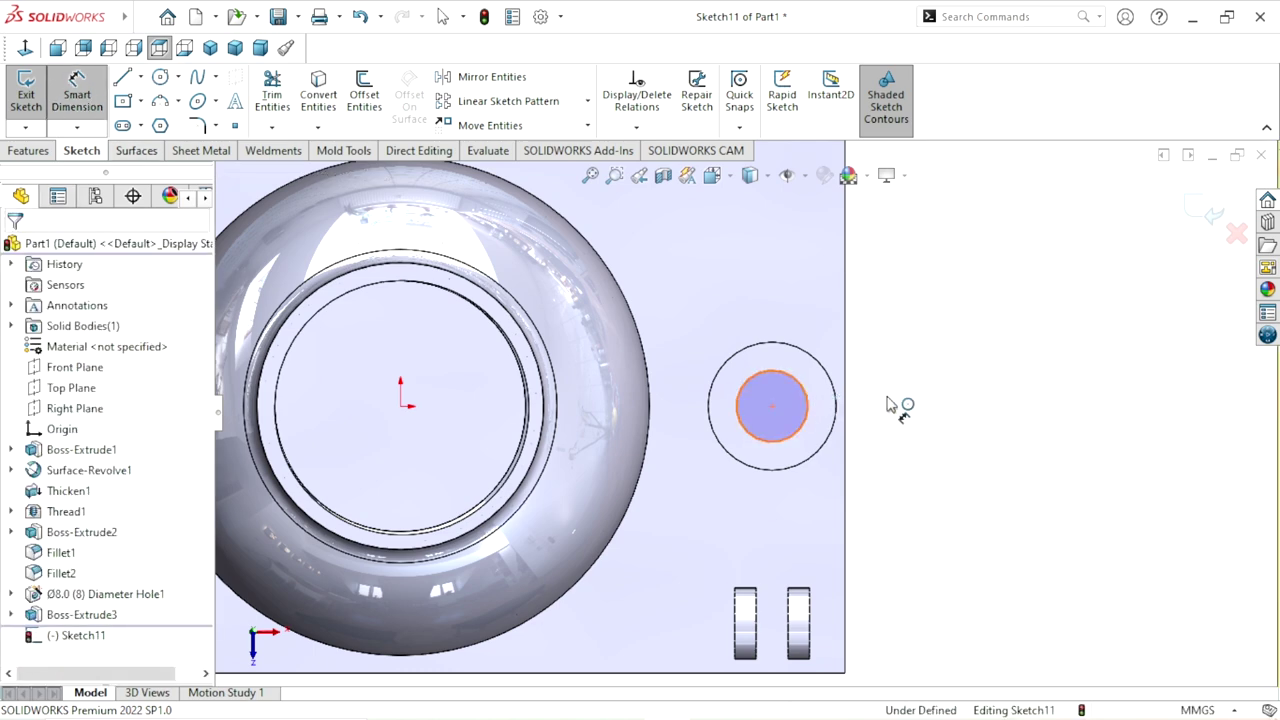
pyautogui.click(898, 404)
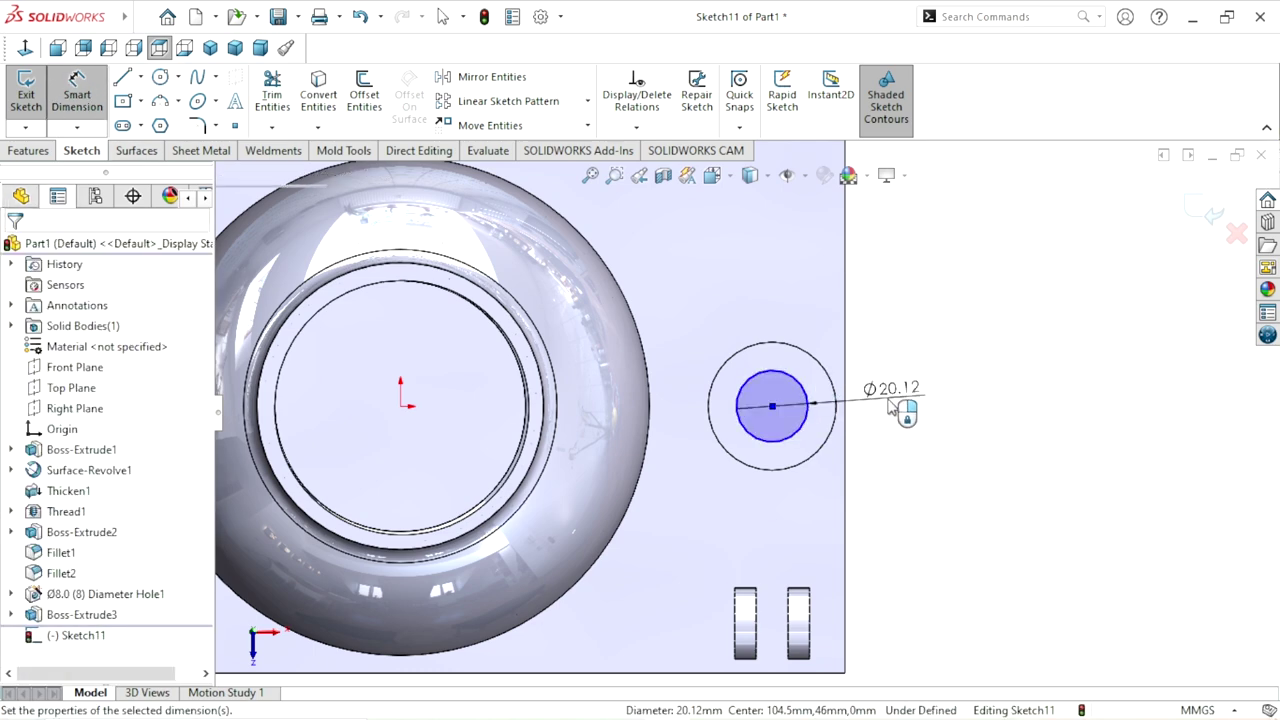
pyautogui.write('10.5')
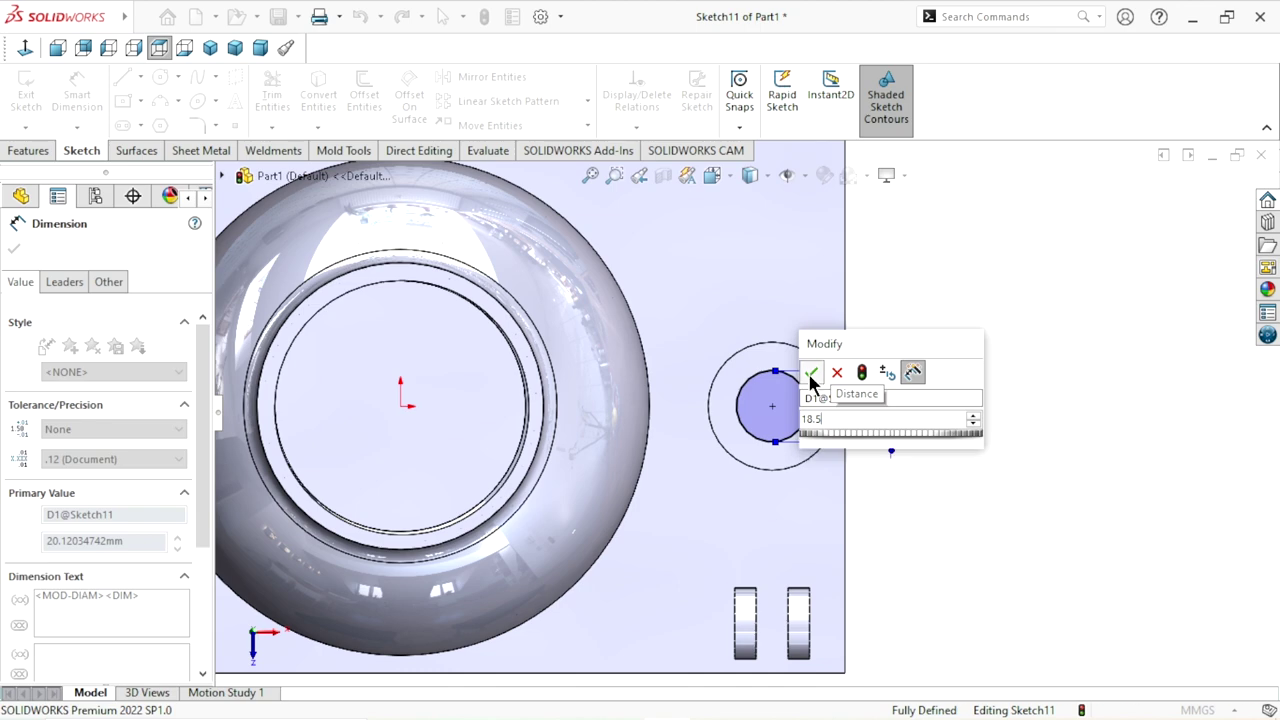
pyautogui.click(811, 372)
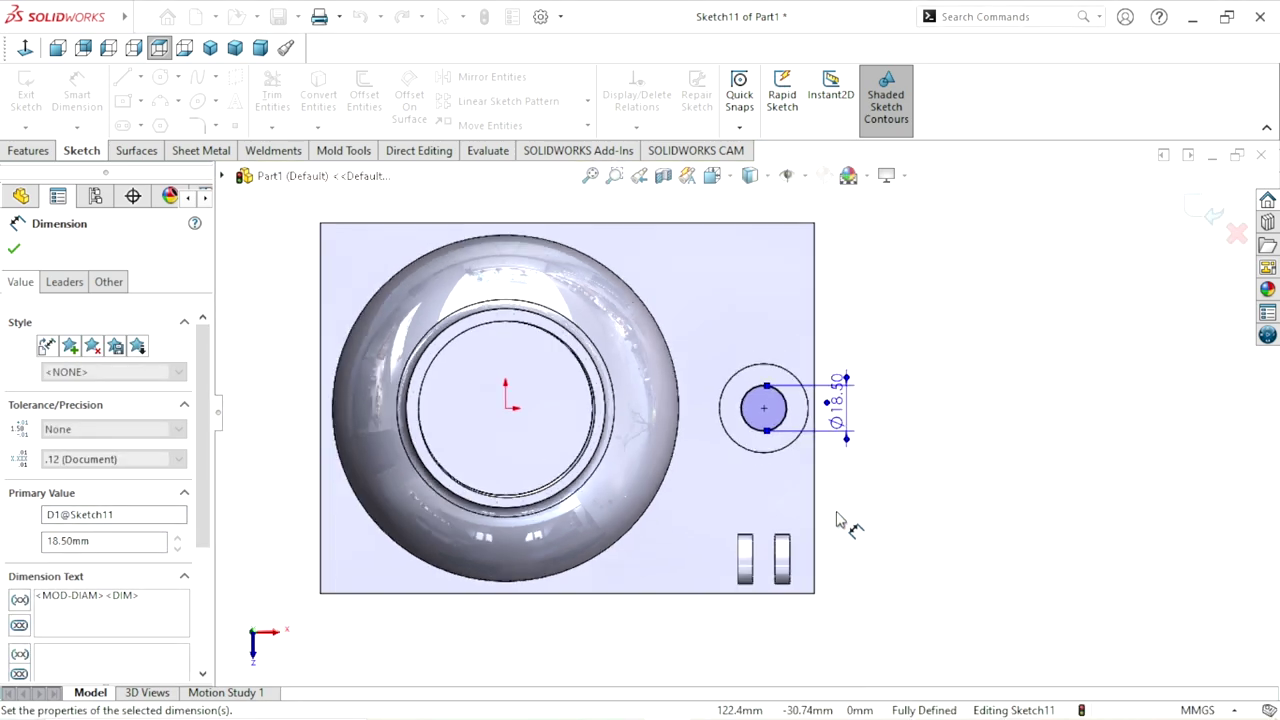
pyautogui.scroll(-1, 800, 440)
pyautogui.moveTo(872, 381); pyautogui.dragTo(870, 296)
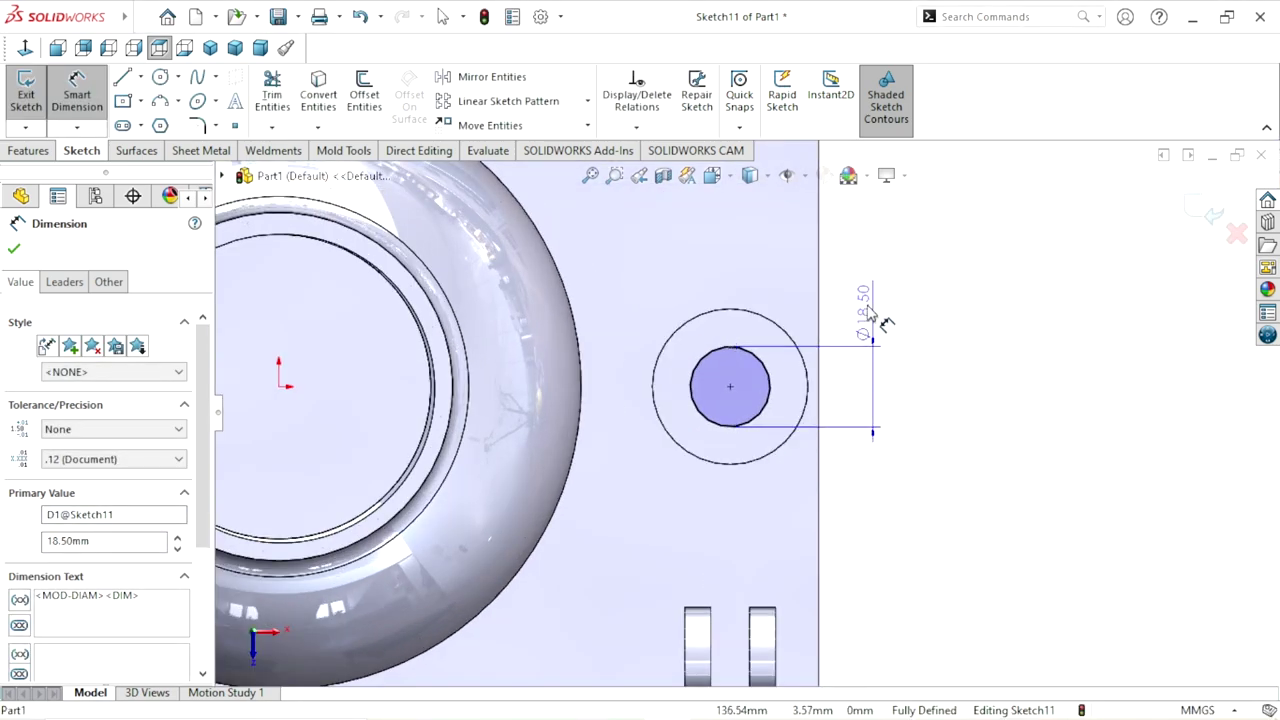
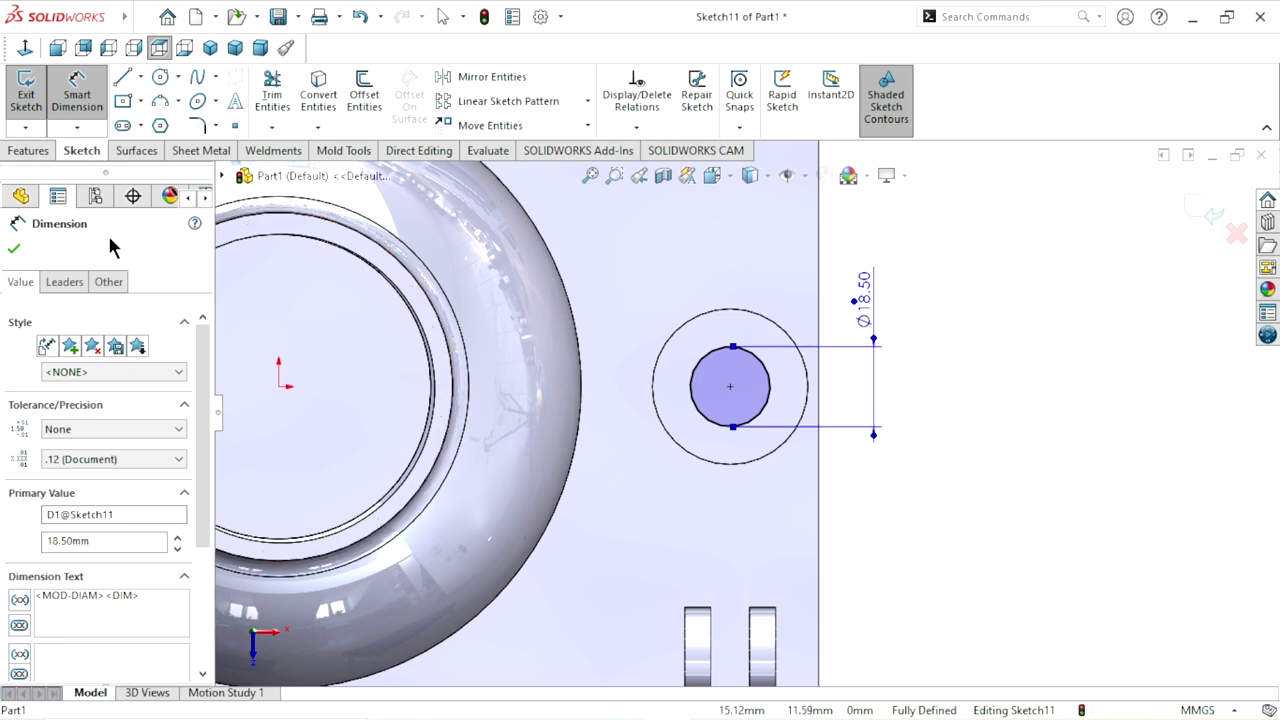
# Accept the Ø18.50 diameter dimension and show the whole part in isometric view
pyautogui.click(15, 250)
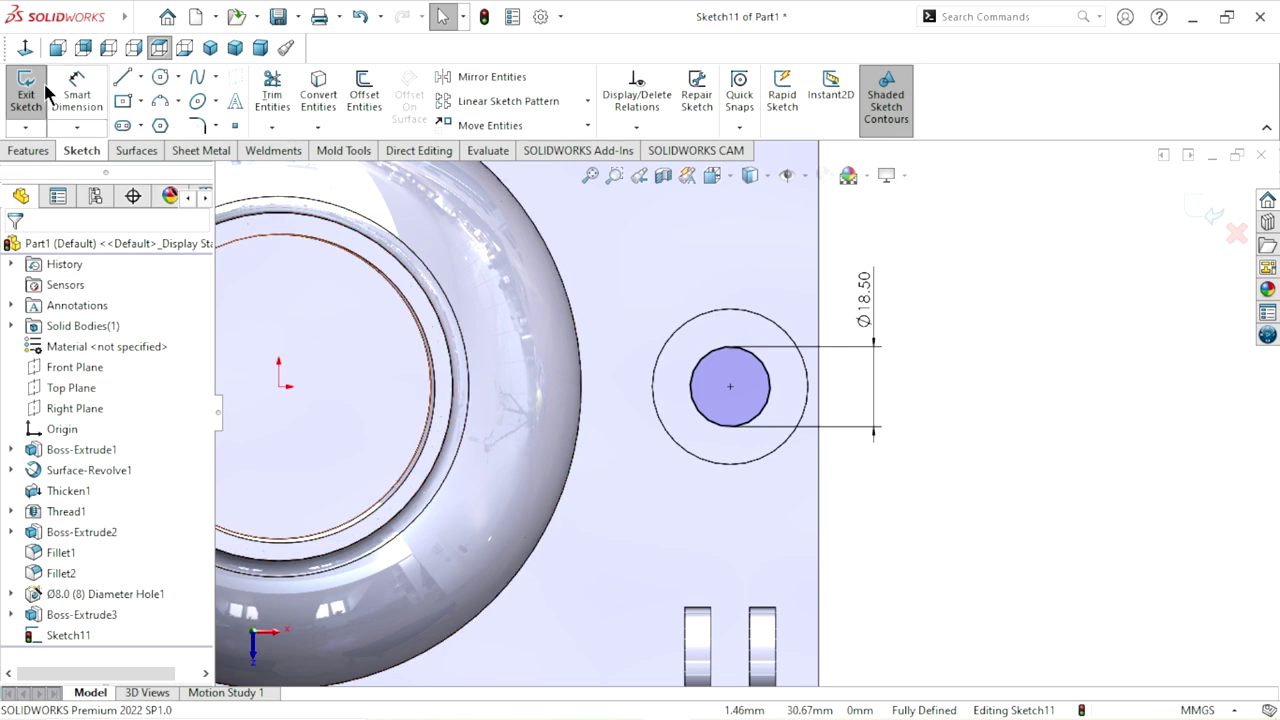
pyautogui.click(210, 48)
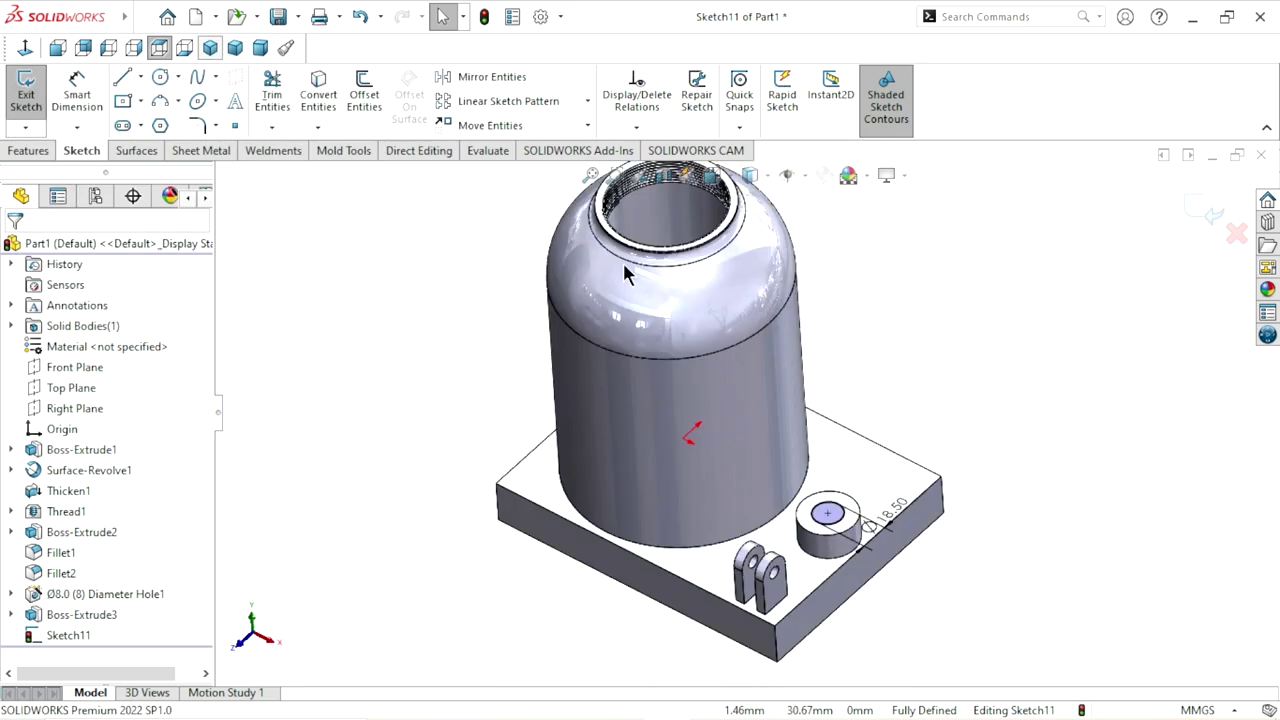
pyautogui.click(43, 151)
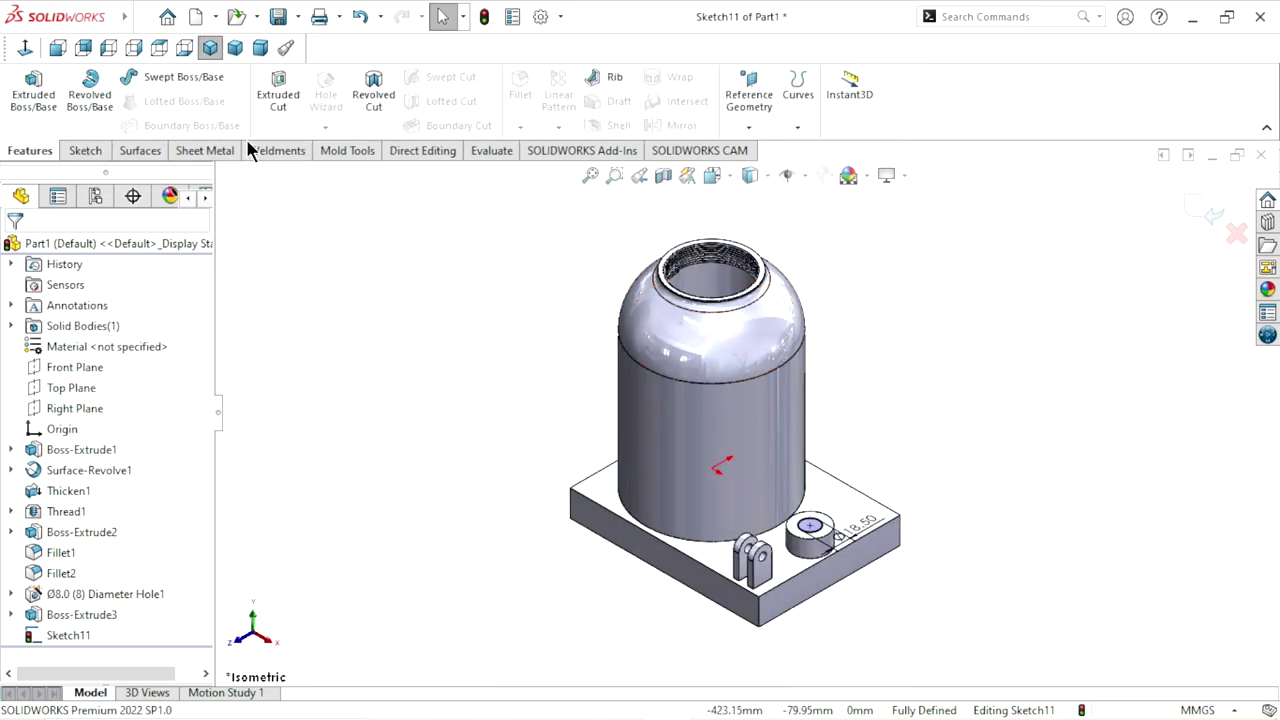
# Cut the Ø18.50 circle 35 mm deep as a blind extruded cut into the boss
pyautogui.click(281, 112)
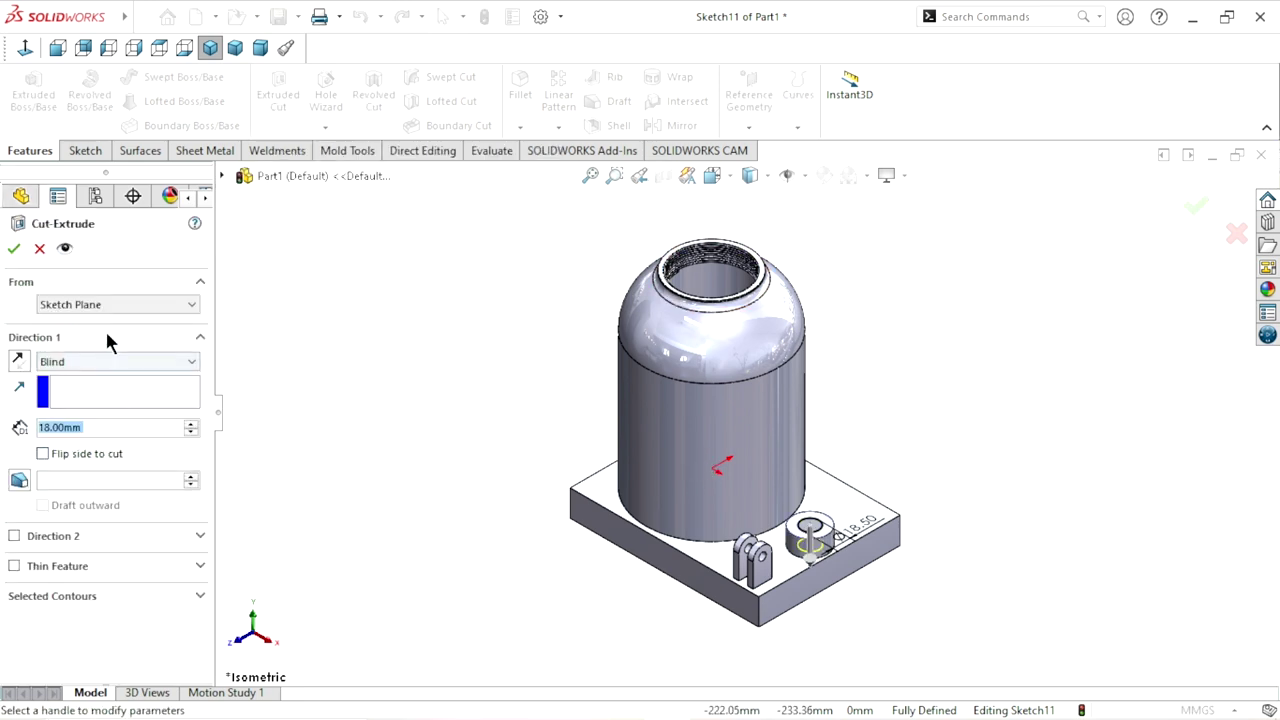
pyautogui.scroll(-5, 862, 566)
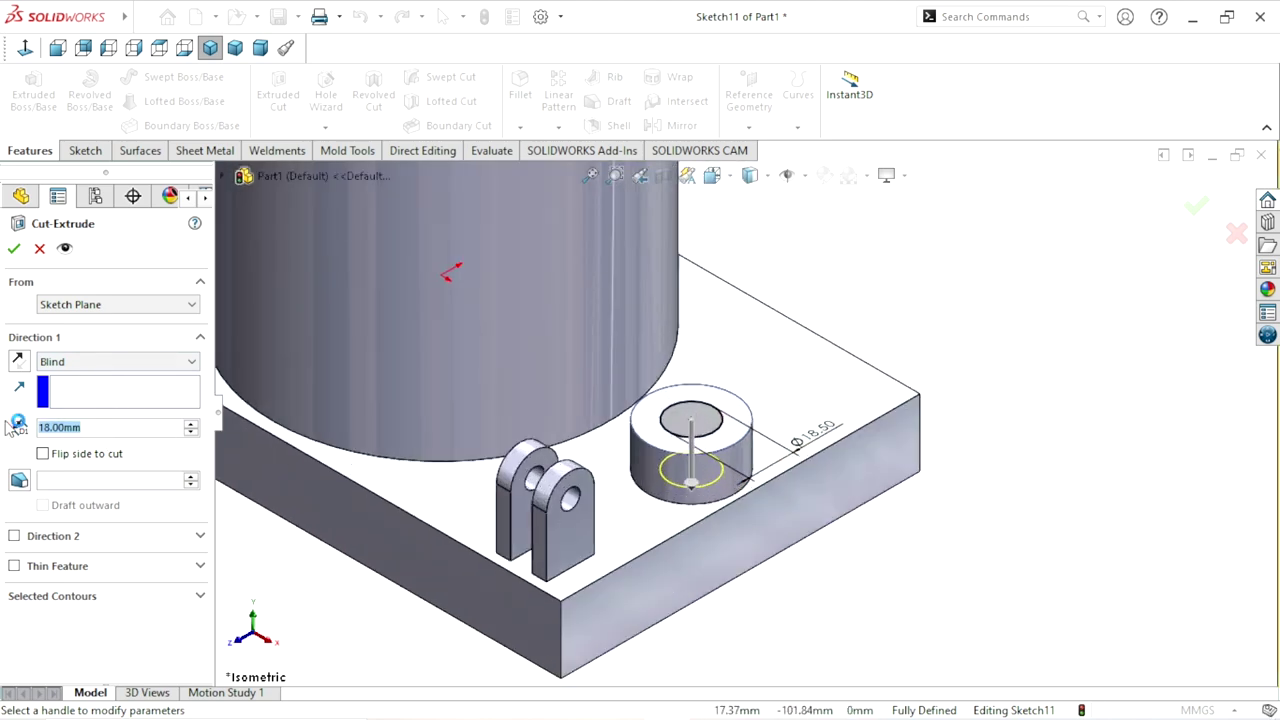
pyautogui.write('35')
pyautogui.press('Return')
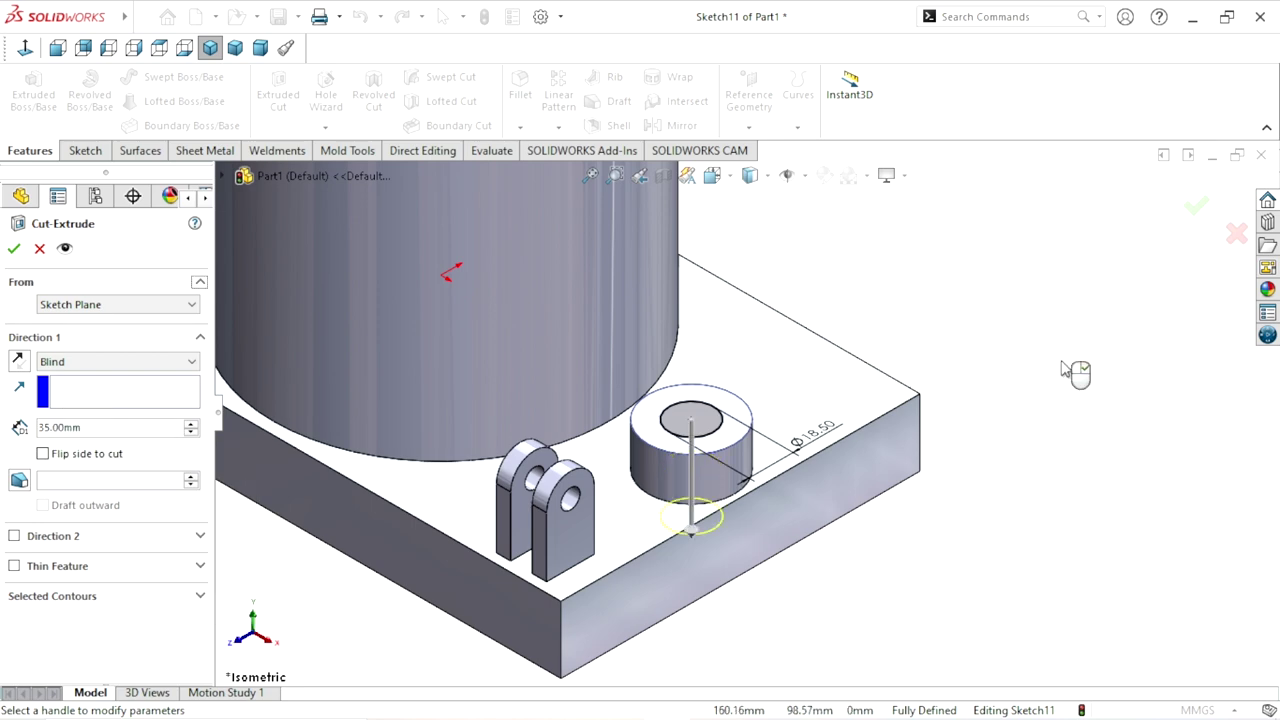
pyautogui.moveTo(865, 567)
pyautogui.mouseDown(button='middle')
pyautogui.moveTo(829, 500)
pyautogui.moveTo(829, 463)
pyautogui.mouseUp(button='middle')
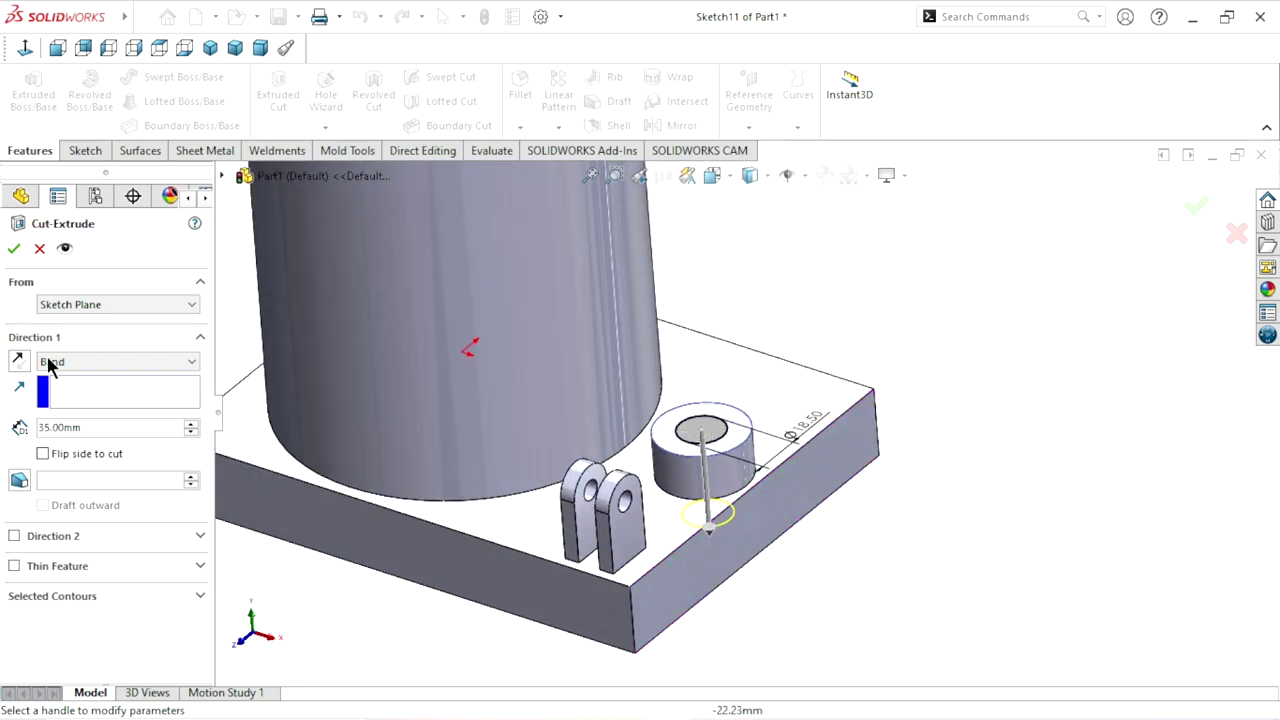
pyautogui.click(14, 248)
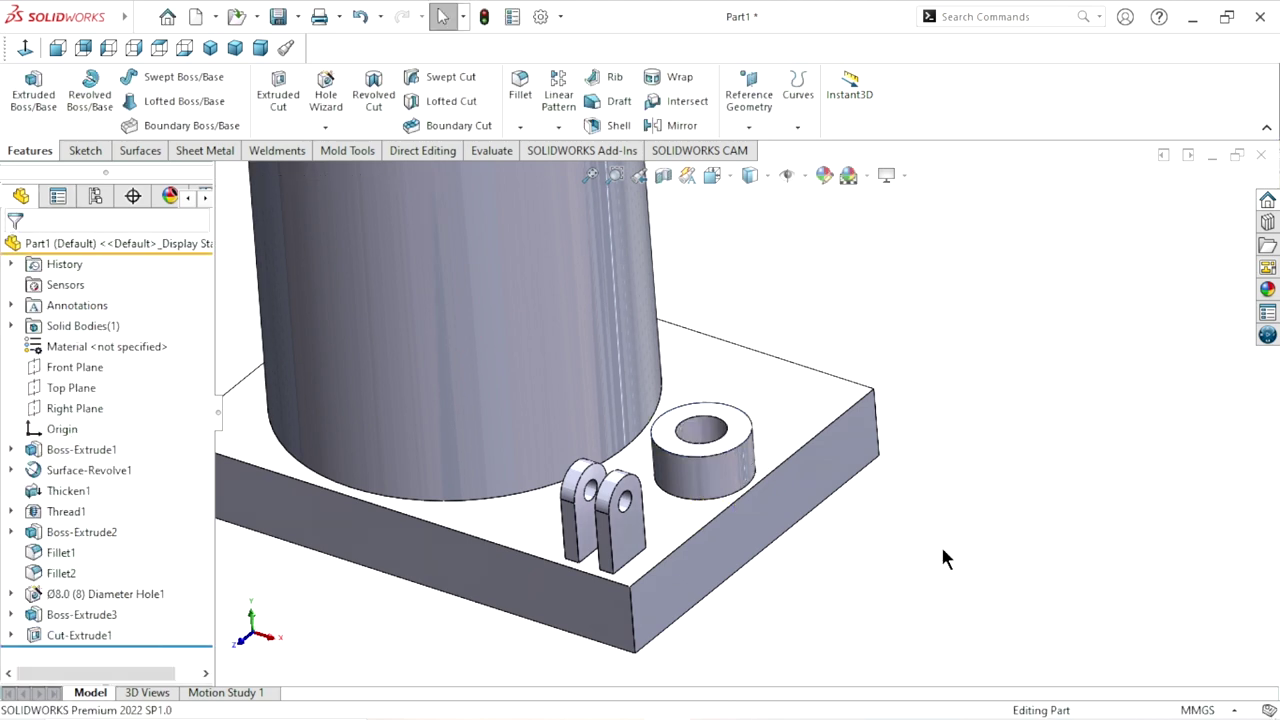
pyautogui.scroll(-2, 846, 577)
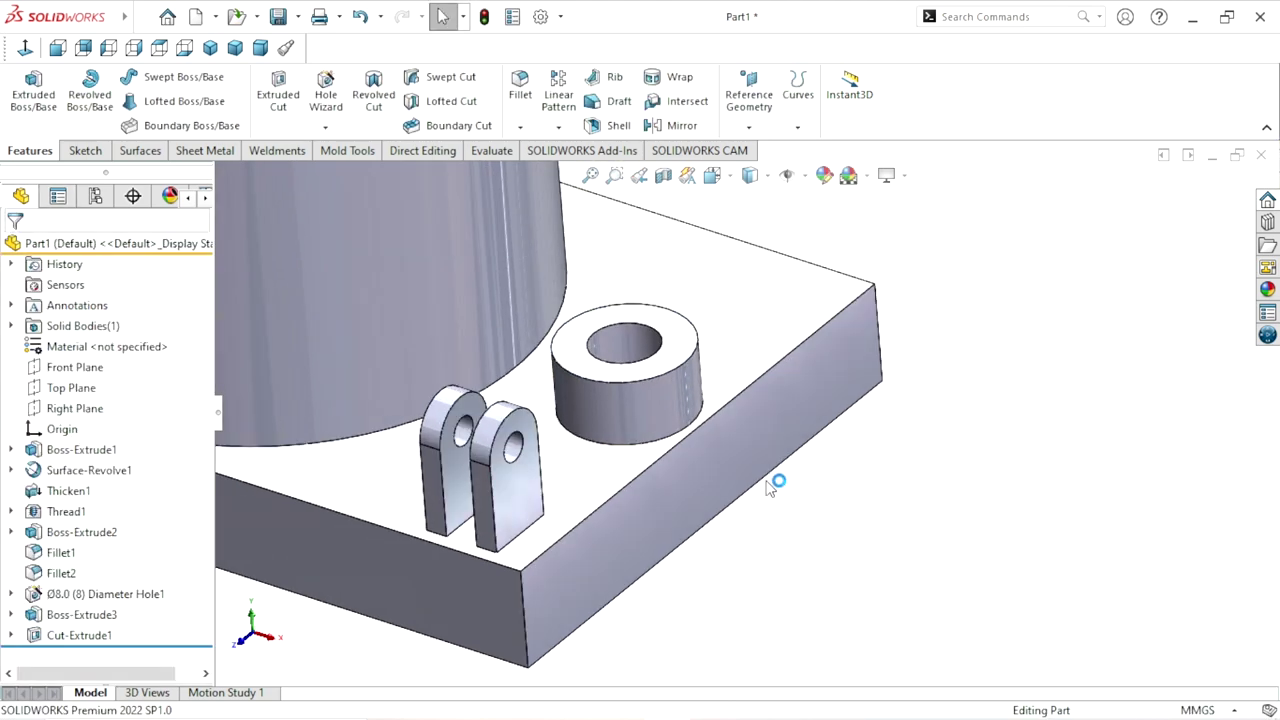
pyautogui.moveTo(809, 545); pyautogui.dragTo(771, 594, button='middle')
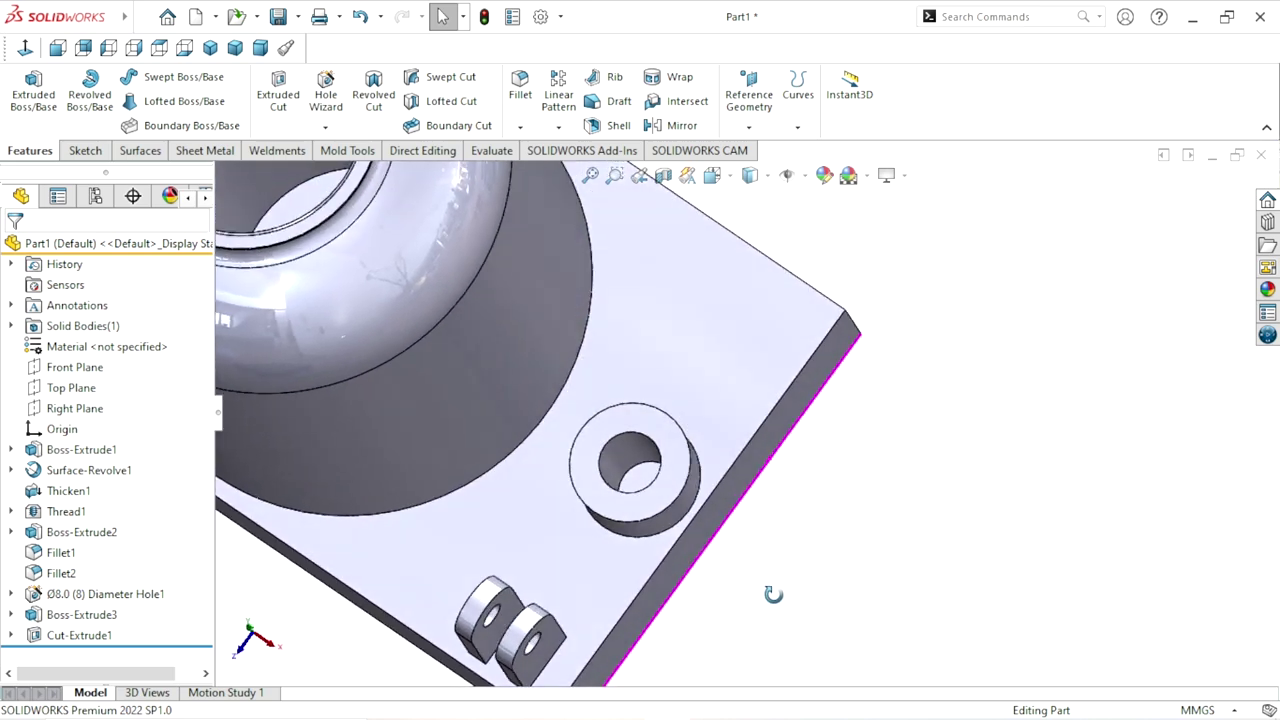
pyautogui.scroll(-2, 662, 517)
pyautogui.scroll(-1, 662, 517)
pyautogui.click(520, 127)
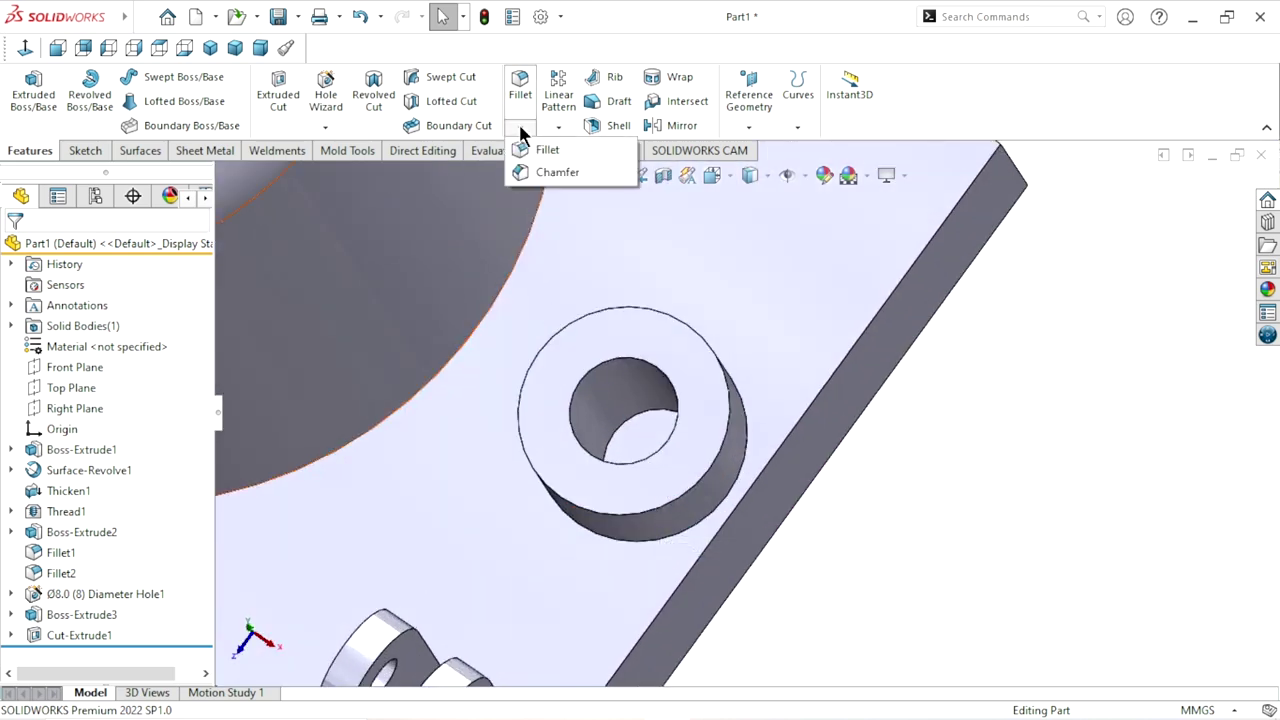
# Chamfer the boss hole's circular edge with a 9 mm distance at 45°
pyautogui.click(540, 172)
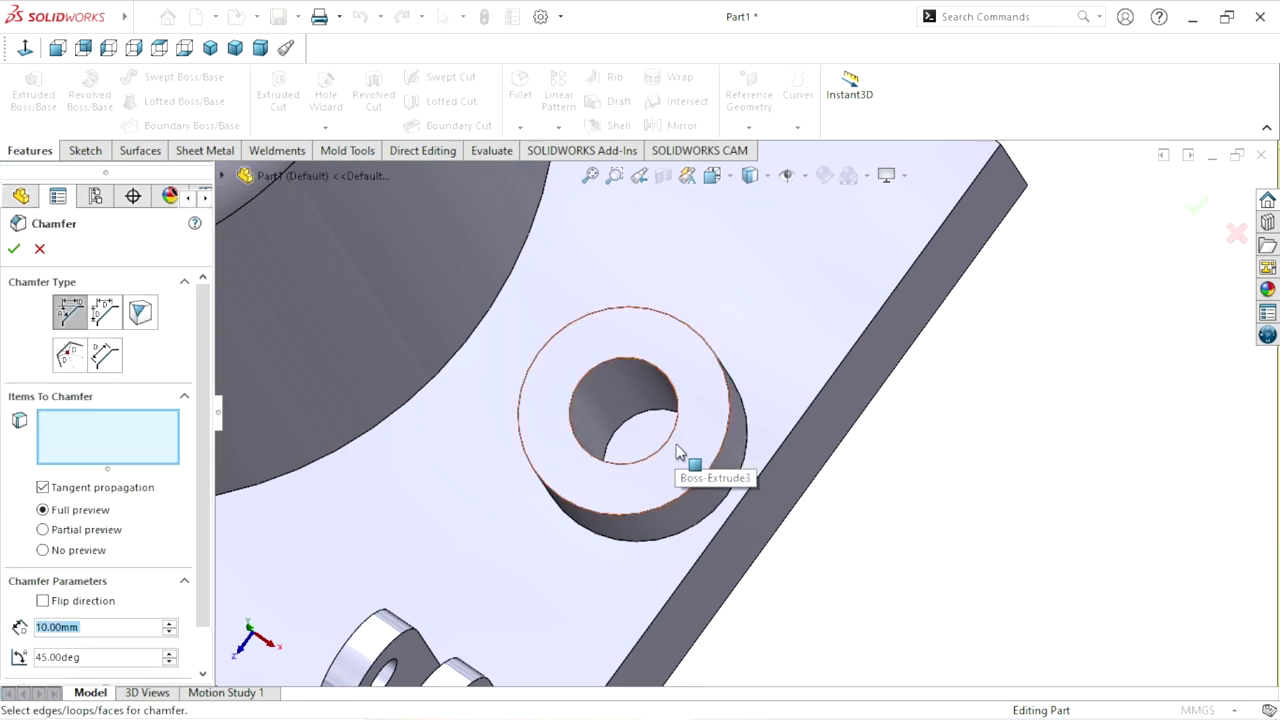
pyautogui.click(633, 427)
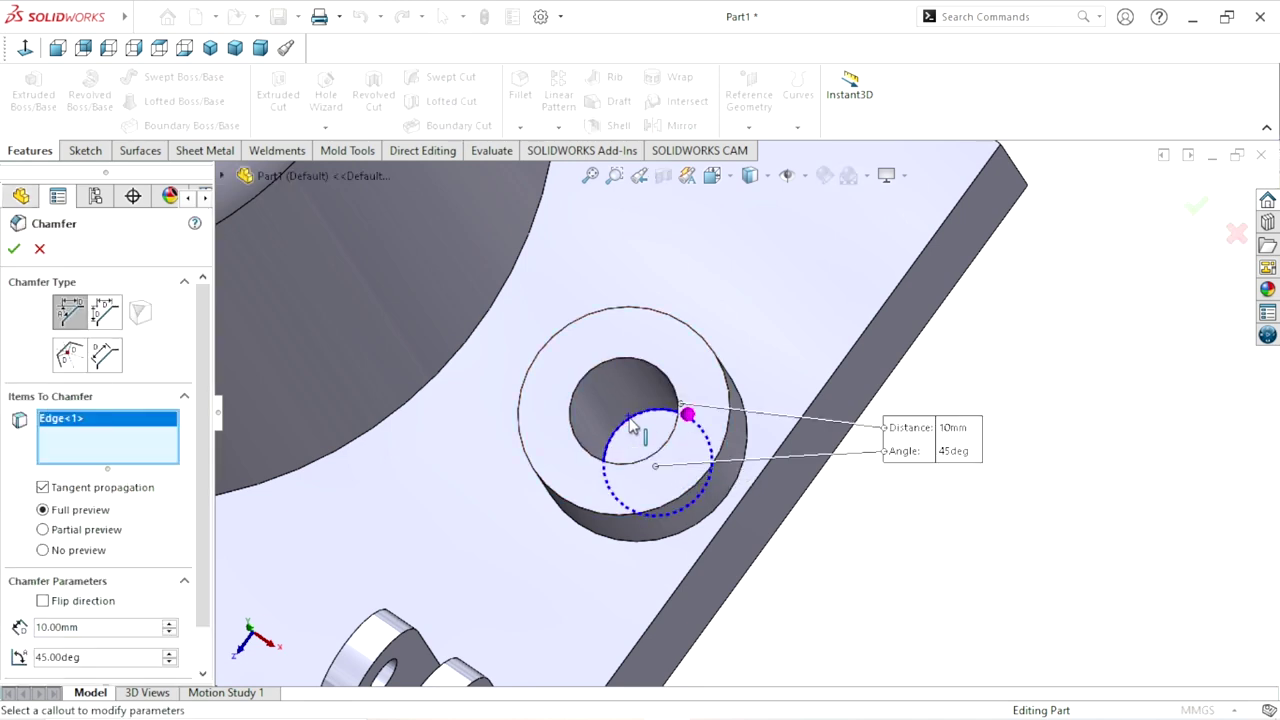
pyautogui.click(100, 627)
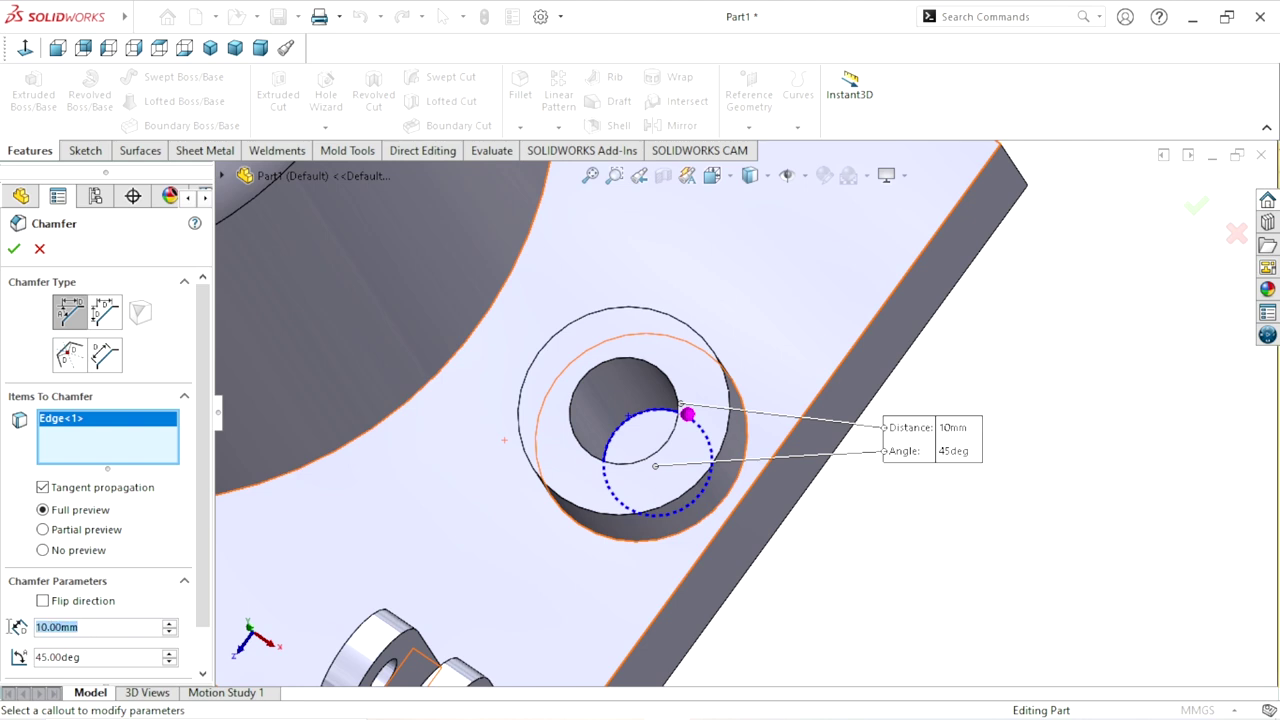
pyautogui.write('9')
pyautogui.press('Return')
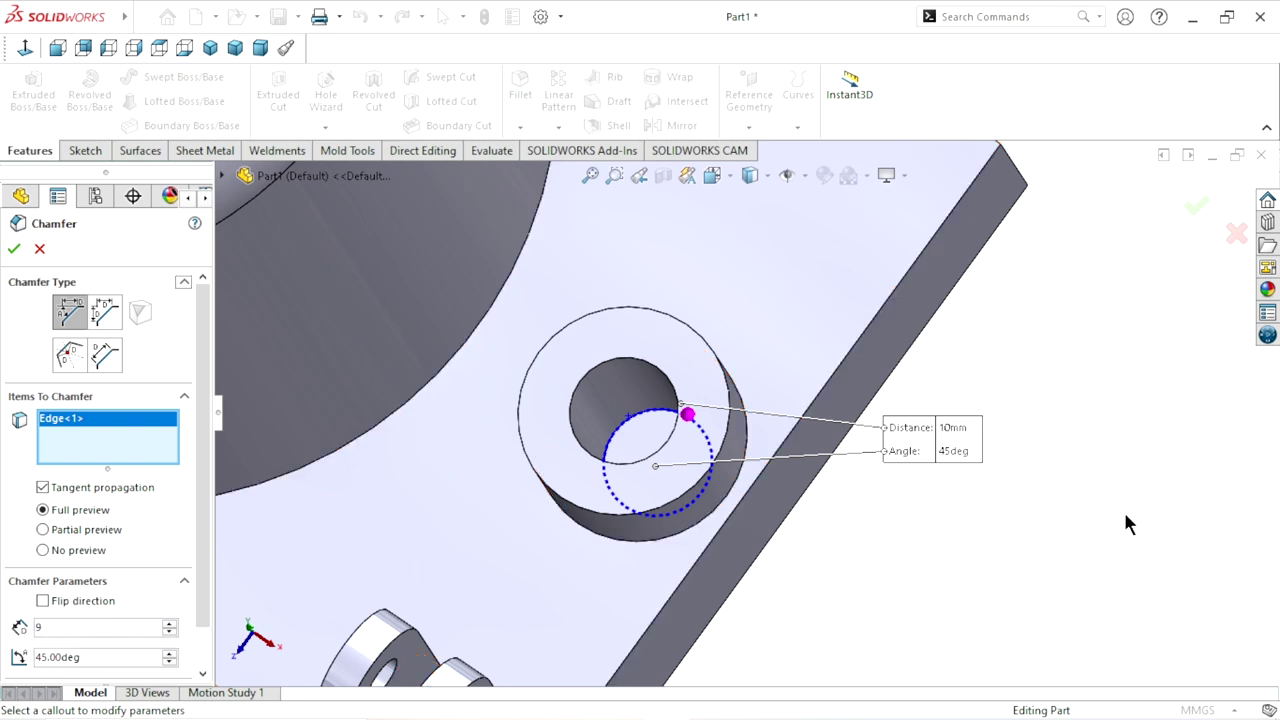
pyautogui.click(14, 248)
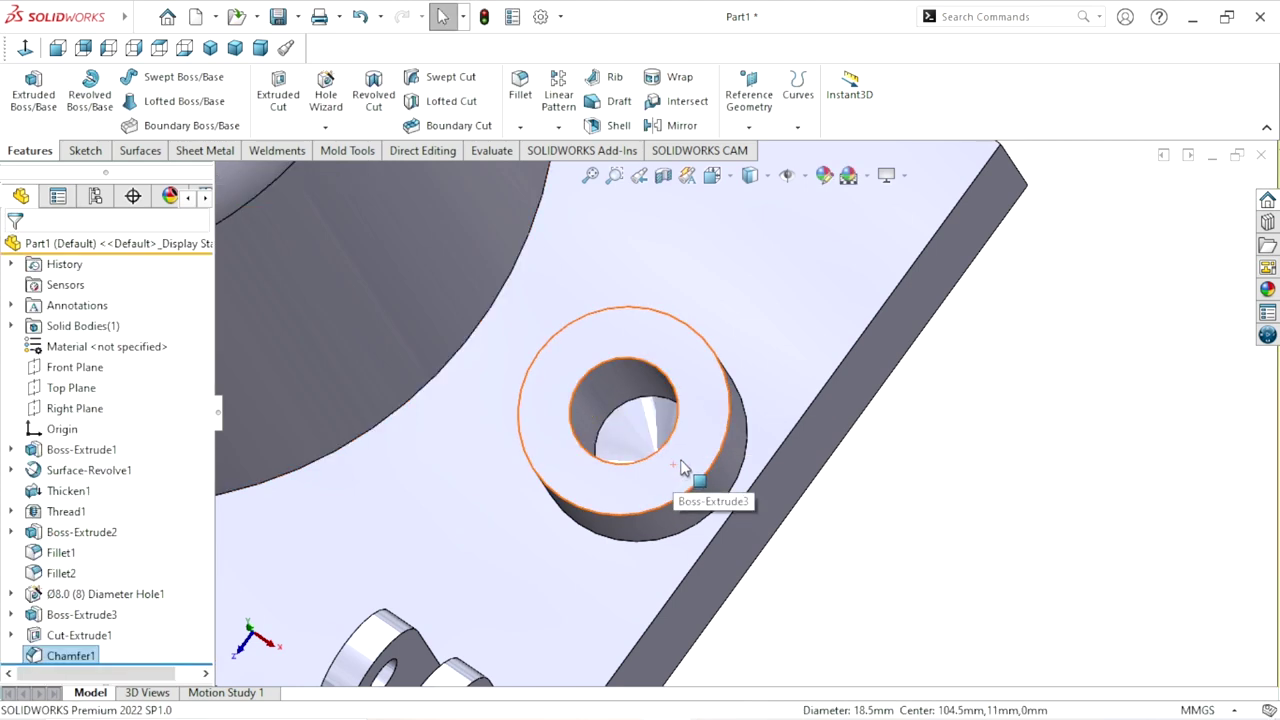
pyautogui.moveTo(680, 478)
pyautogui.mouseDown(button='middle')
pyautogui.moveTo(723, 537)
pyautogui.moveTo(857, 543)
pyautogui.moveTo(871, 491)
pyautogui.moveTo(866, 395)
pyautogui.mouseUp(button='middle')
pyautogui.scroll(3, 804, 366)
pyautogui.scroll(-2, 804, 366)
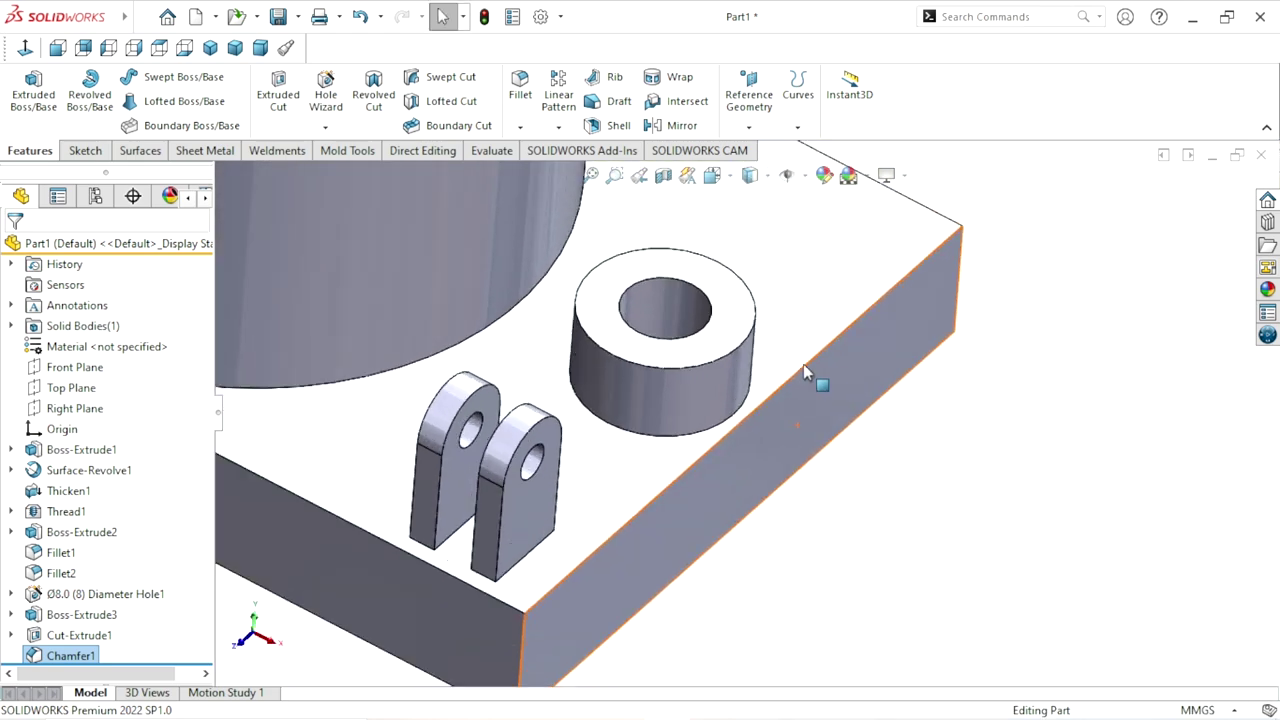
pyautogui.scroll(1, 809, 411)
pyautogui.scroll(-1, 809, 411)
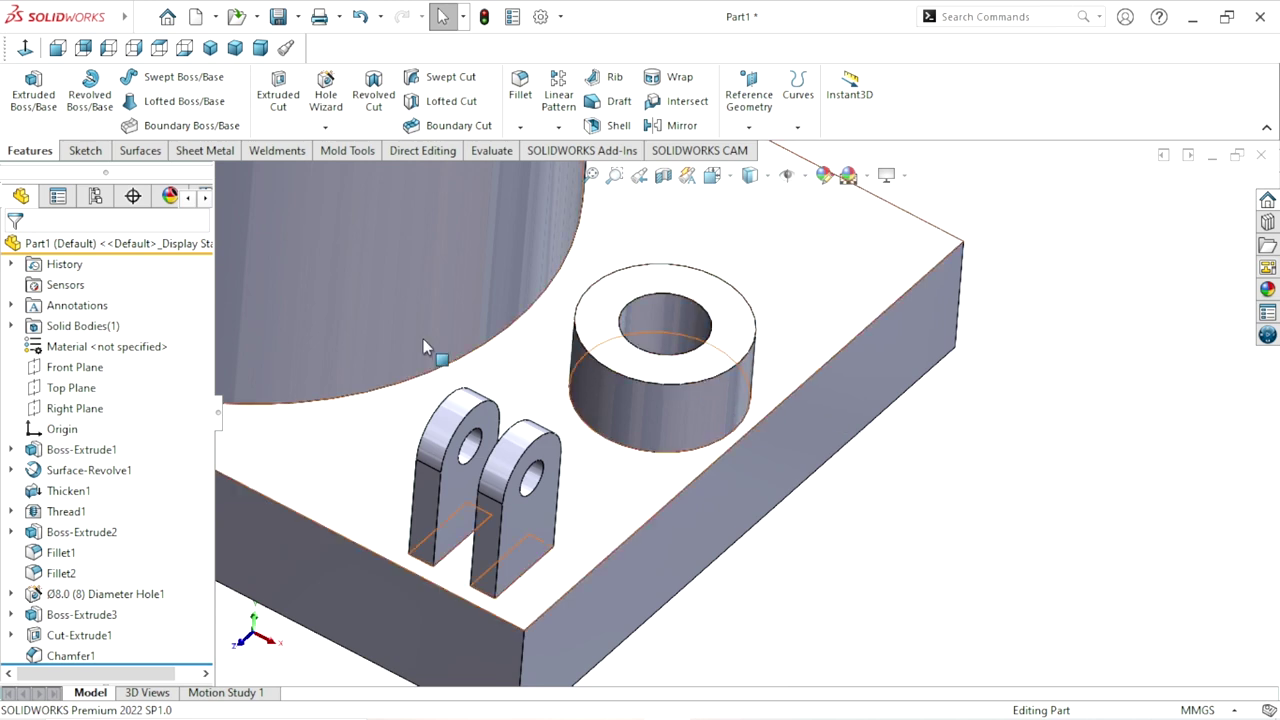
# Add a 2 mm constant-size fillet to the boss's bottom edge at the base plate
pyautogui.click(520, 94)
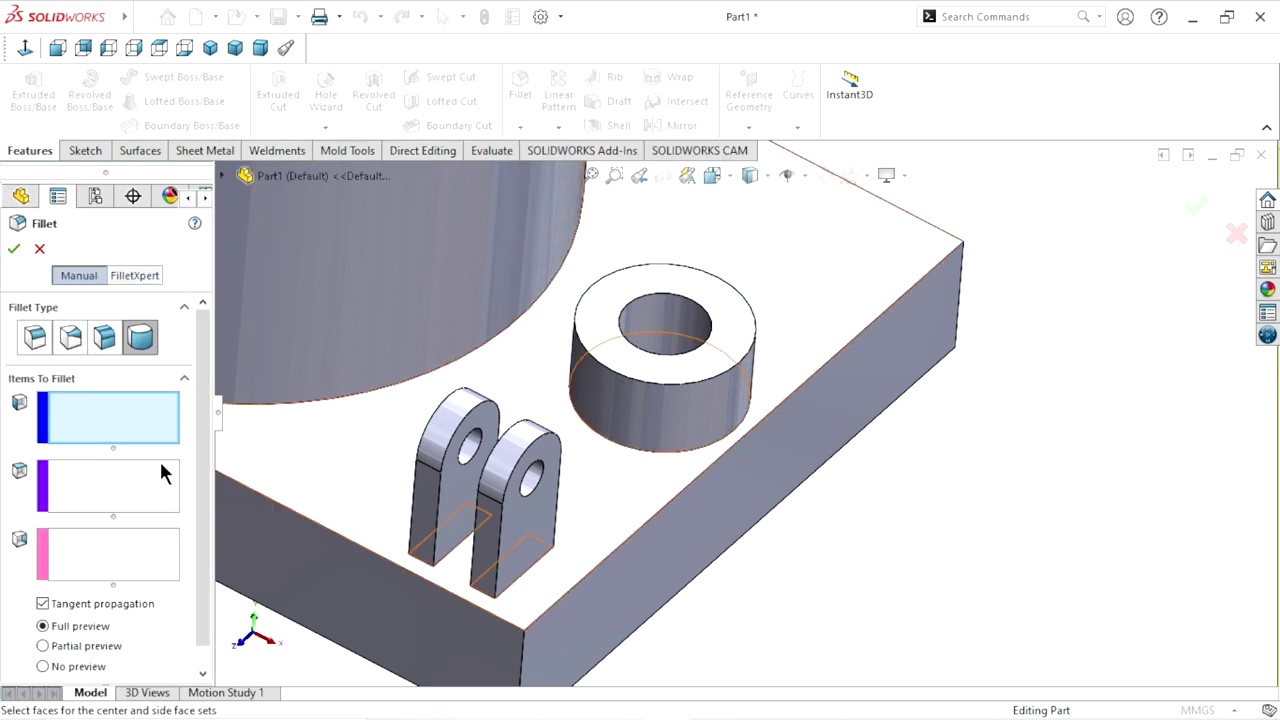
pyautogui.click(34, 340)
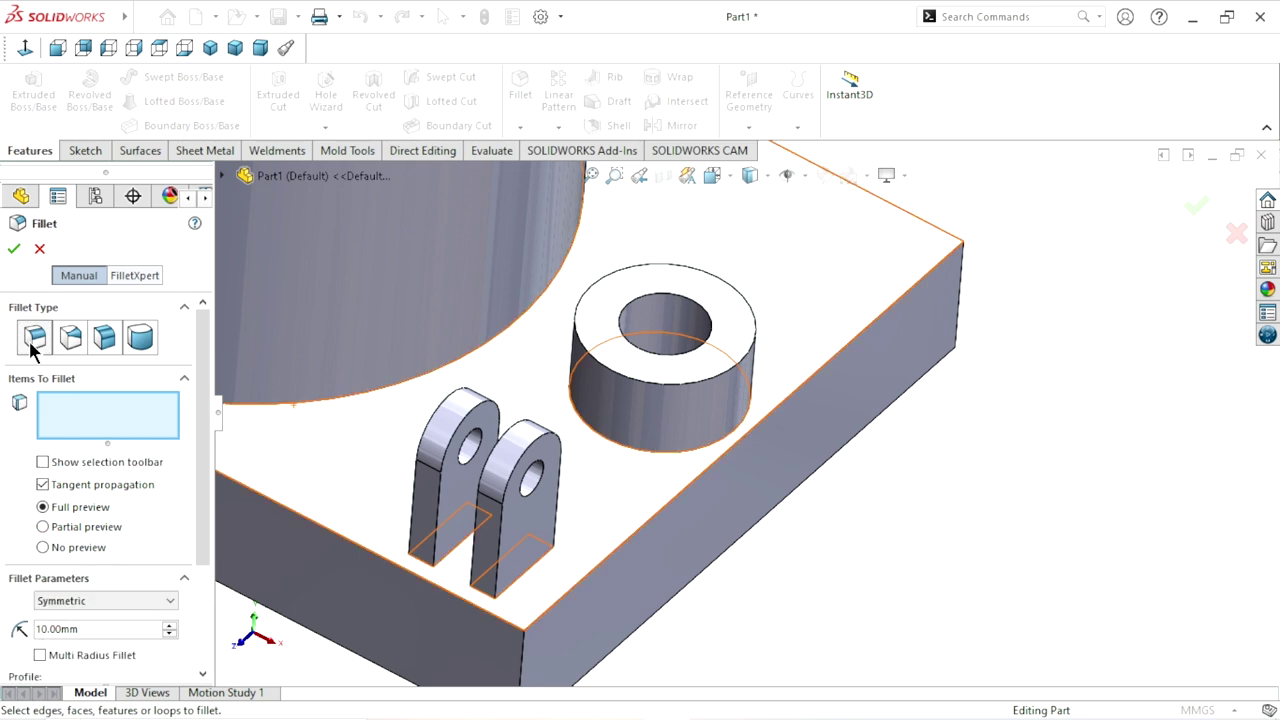
pyautogui.click(102, 629)
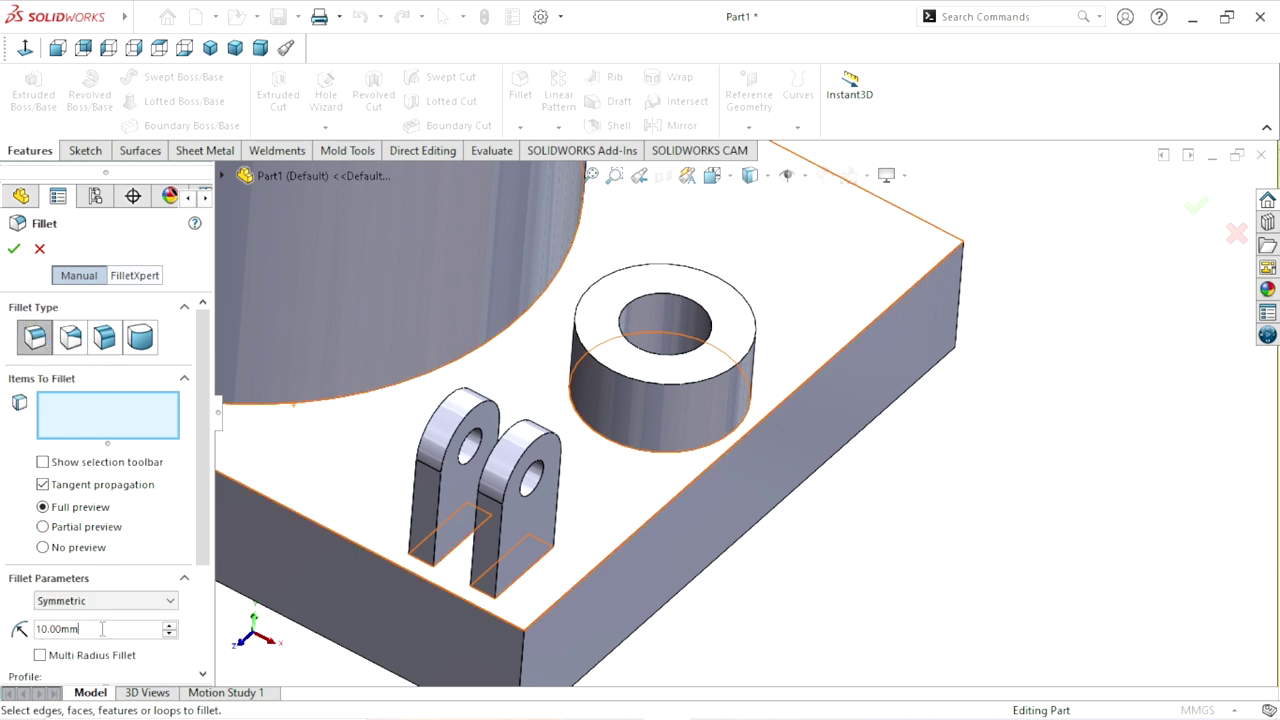
pyautogui.write('2')
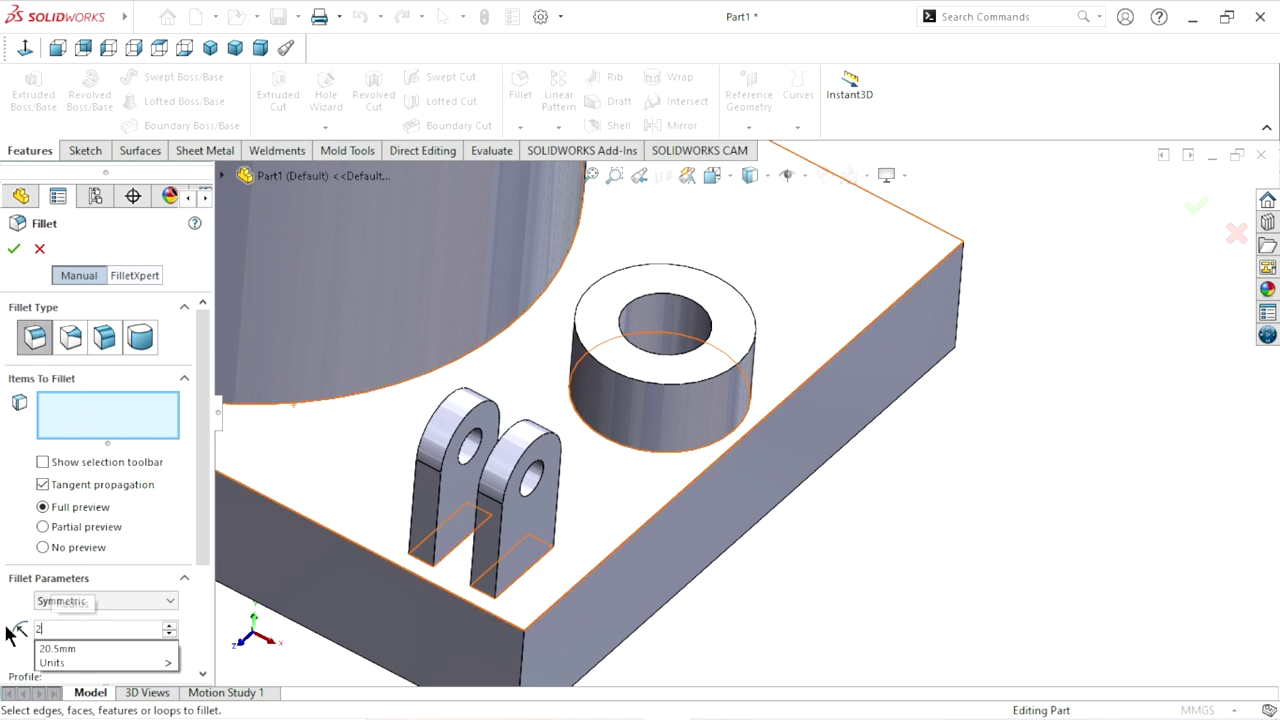
pyautogui.press('Return')
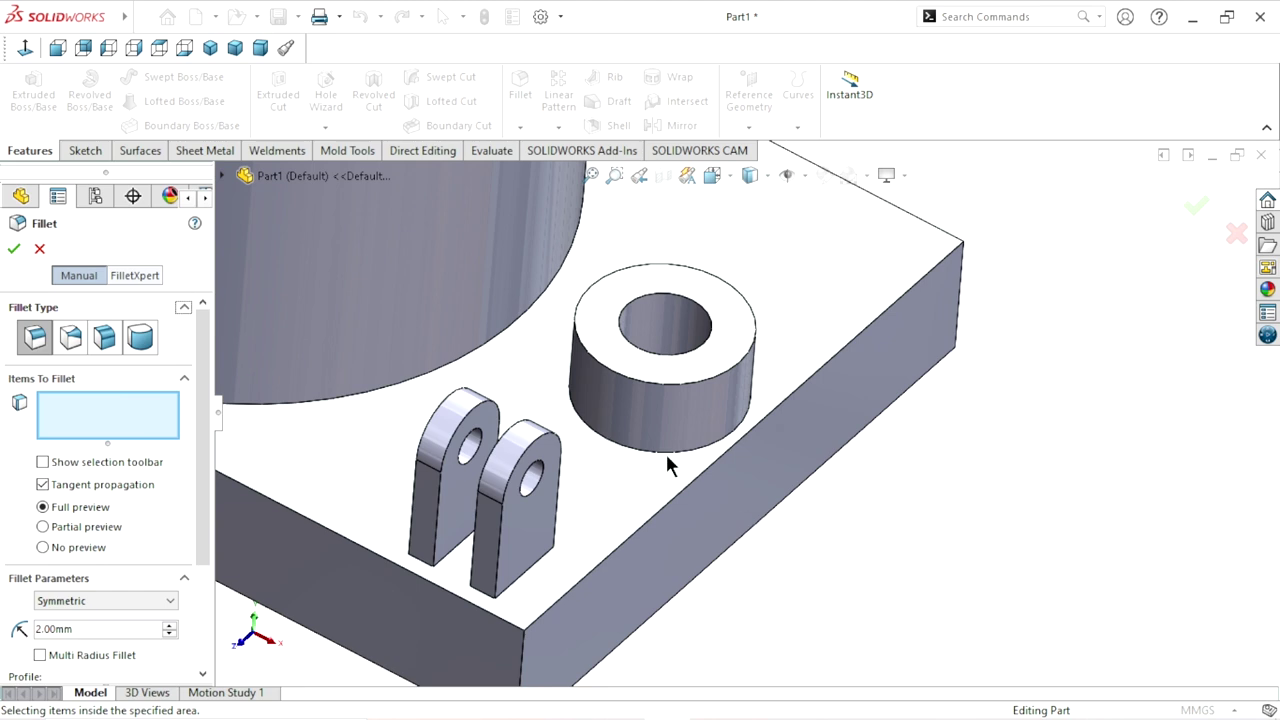
pyautogui.click(665, 455)
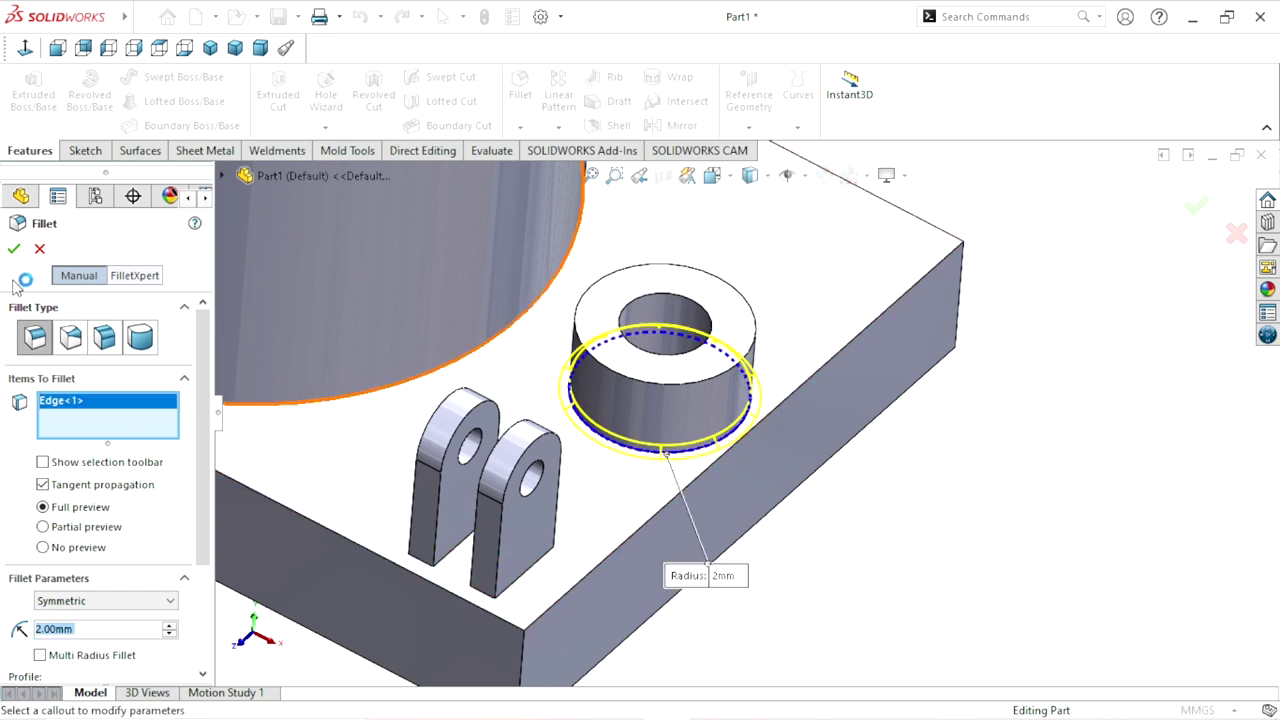
pyautogui.press('Return')
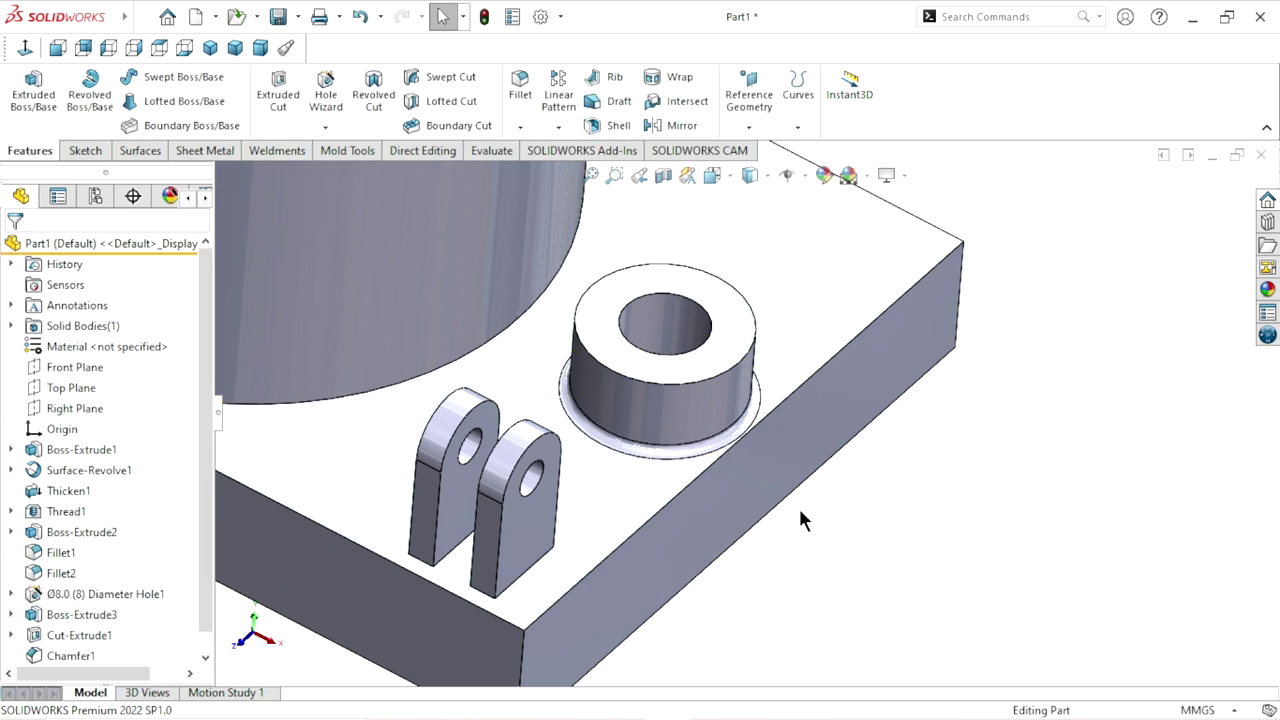
pyautogui.scroll(3, 886, 501)
pyautogui.scroll(-4, 765, 405)
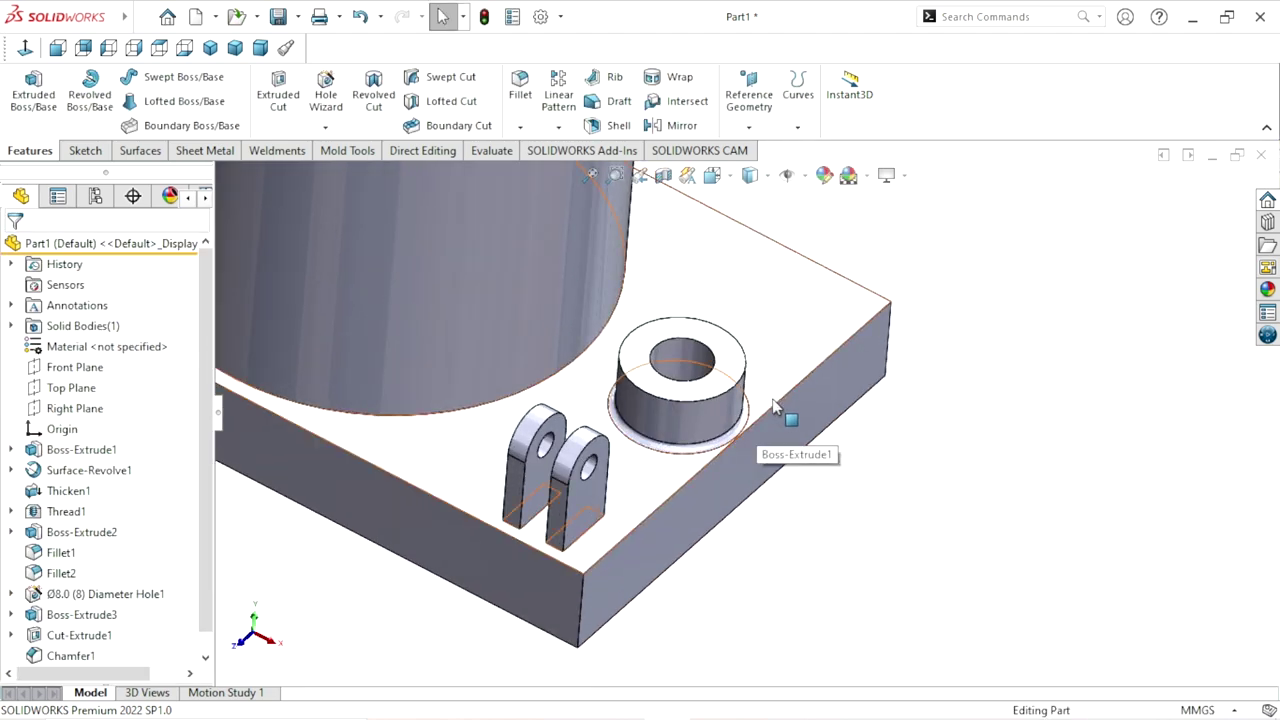
pyautogui.scroll(-3, 723, 404)
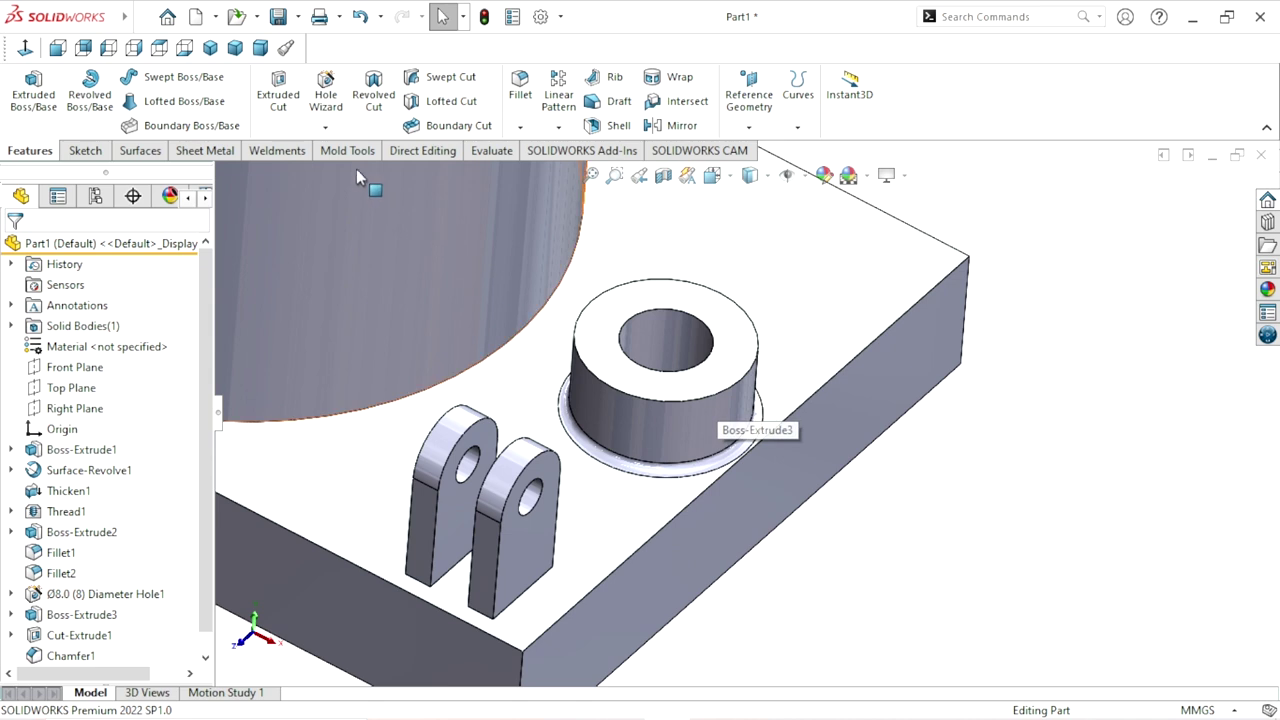
pyautogui.click(329, 126)
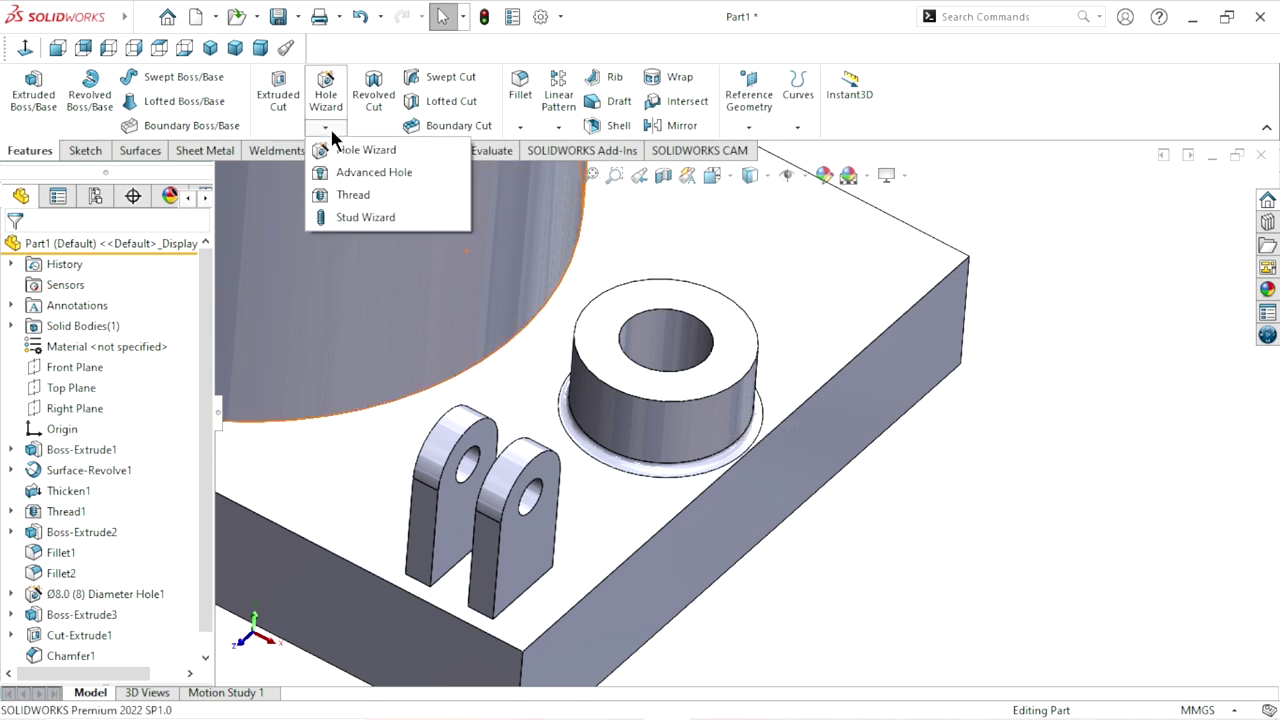
# Start a thread on the boss hole edge with a 2 mm offset and 26 mm blind depth
pyautogui.click(352, 196)
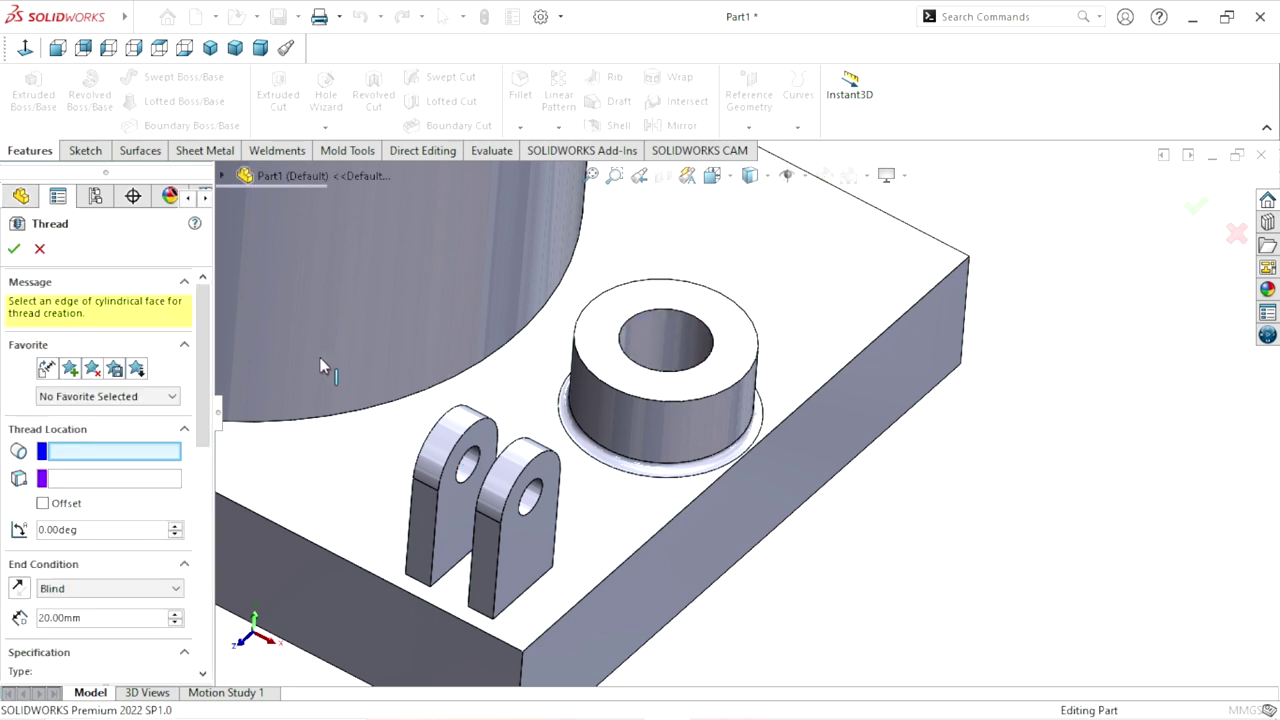
pyautogui.click(665, 312)
pyautogui.moveTo(208, 378); pyautogui.dragTo(211, 450)
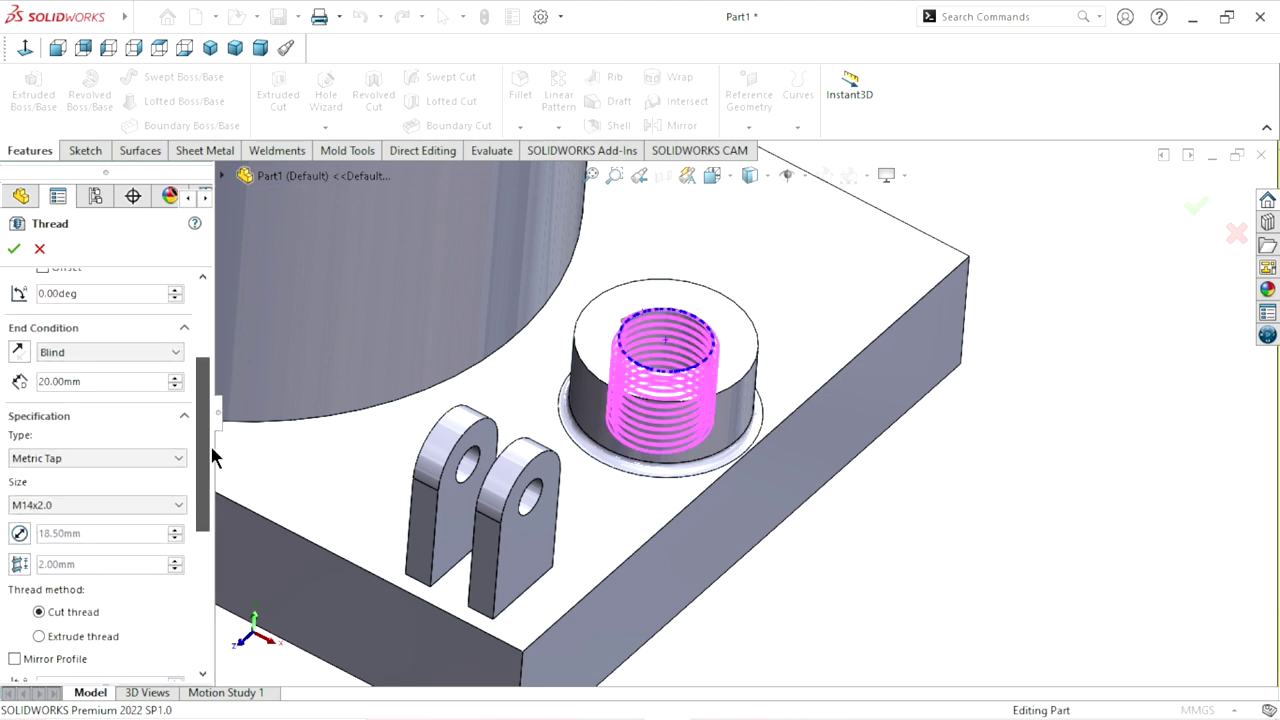
pyautogui.moveTo(200, 391); pyautogui.dragTo(211, 343)
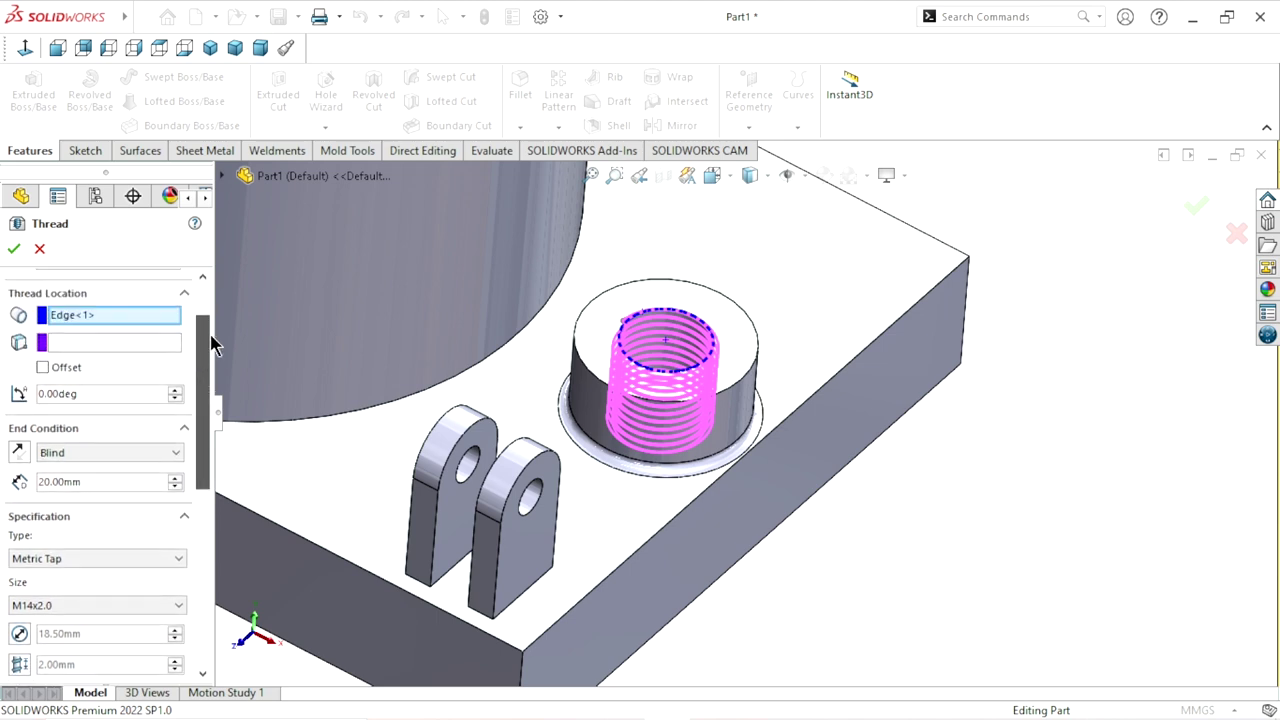
pyautogui.click(42, 368)
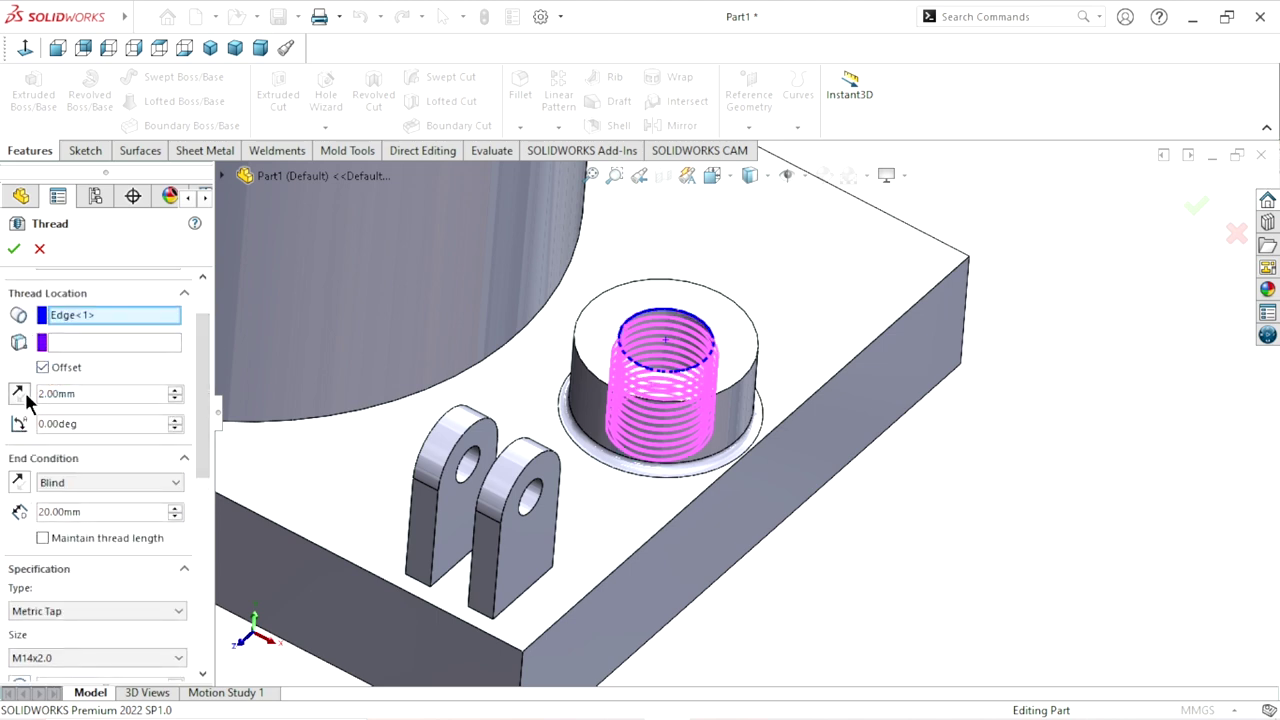
pyautogui.click(27, 396)
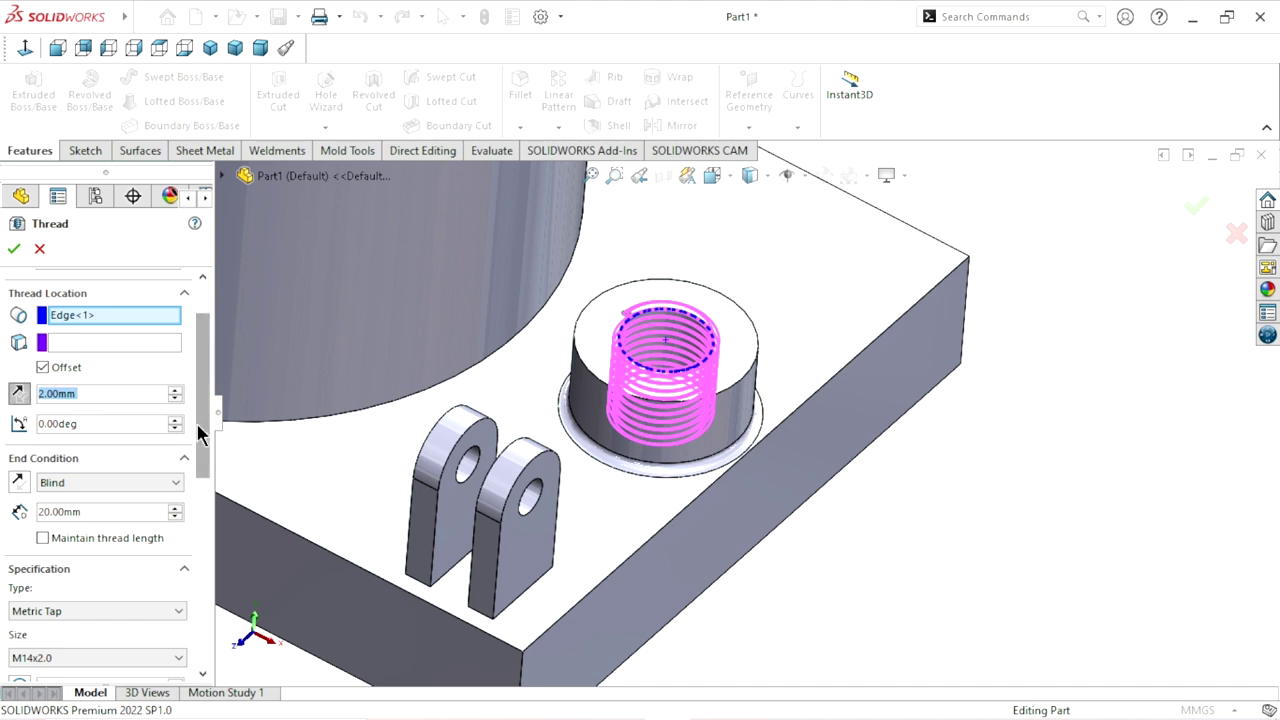
pyautogui.scroll(-2, 208, 450)
pyautogui.click(107, 431)
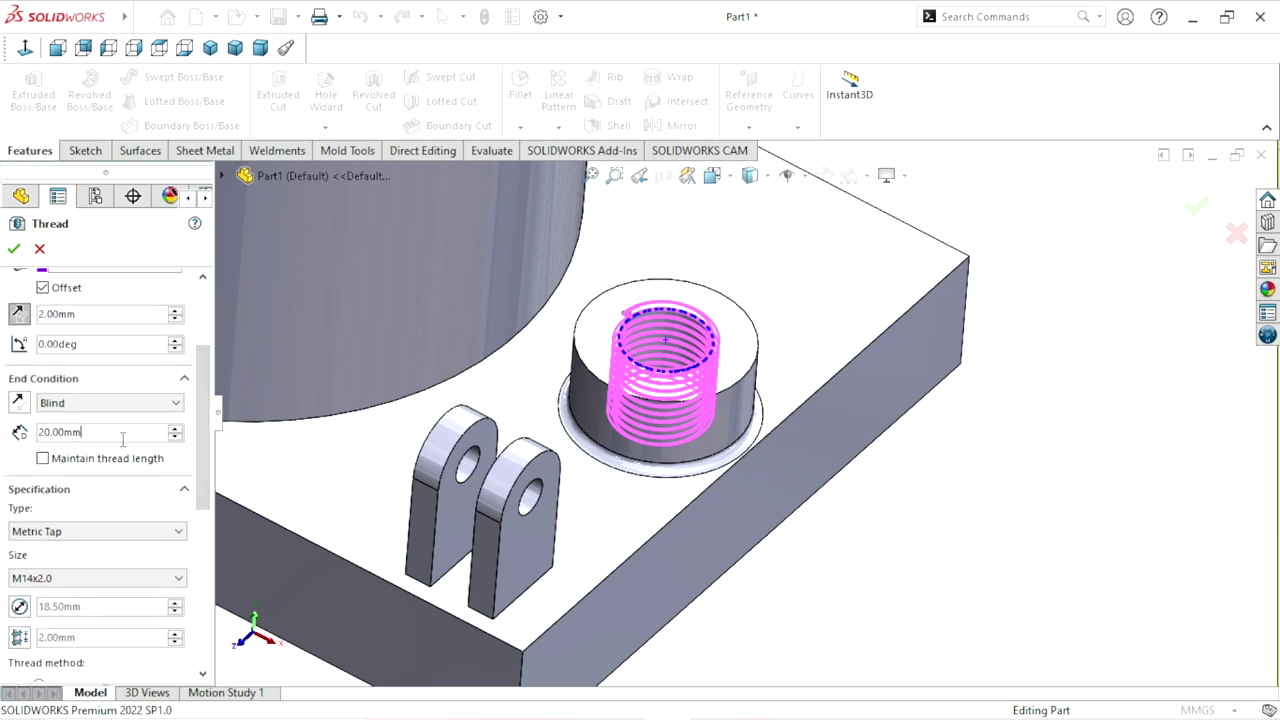
pyautogui.write('26')
pyautogui.press('Return')
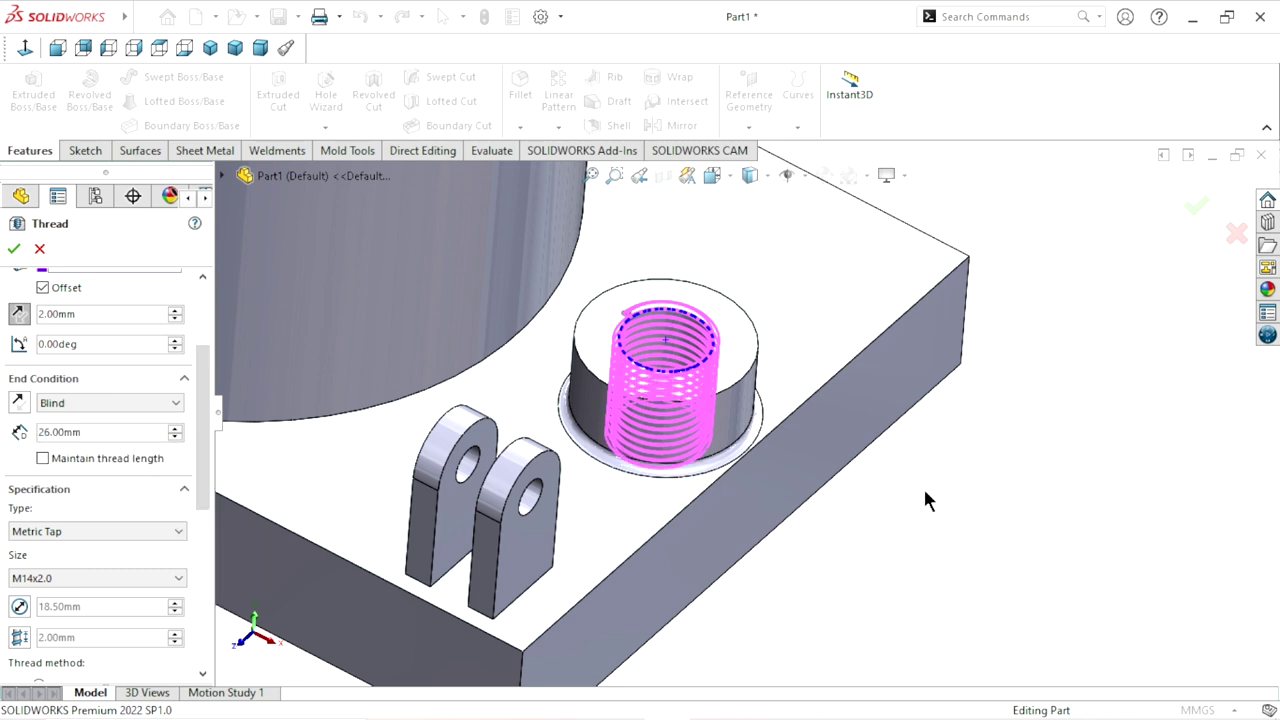
# Choose the M22x1.5 metric tap size and create the thread
pyautogui.moveTo(200, 467); pyautogui.dragTo(200, 532)
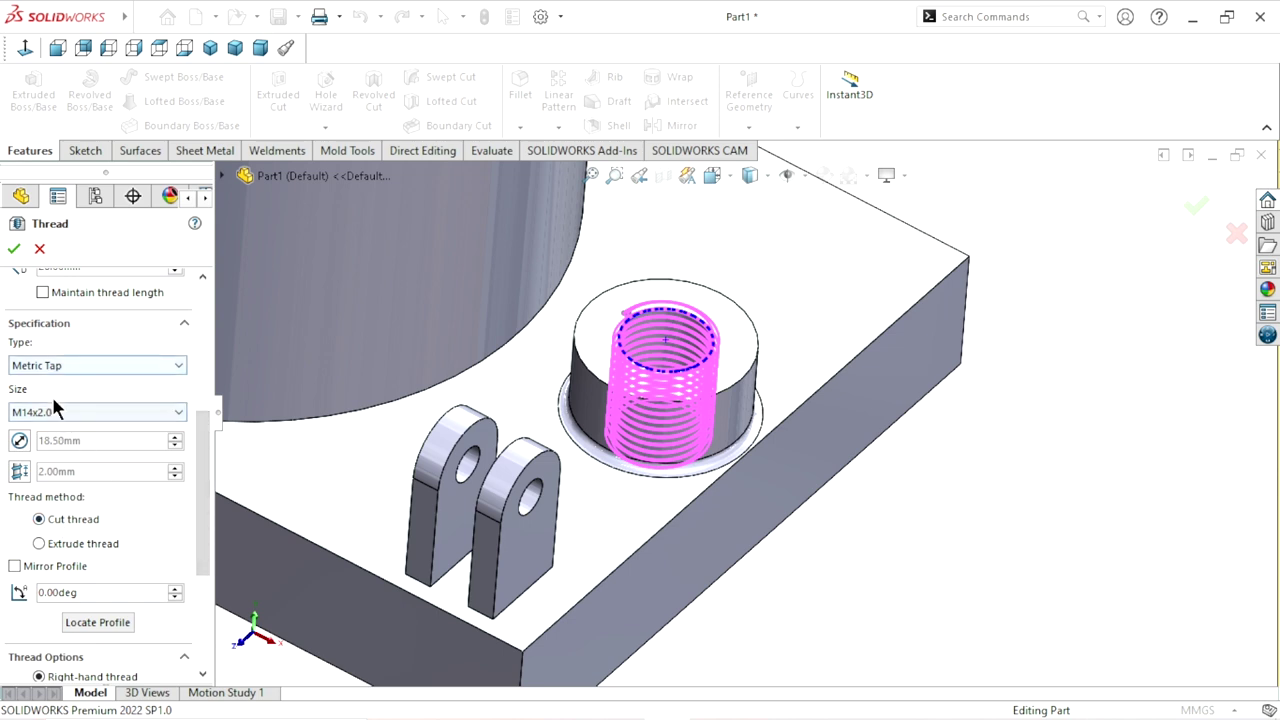
pyautogui.click(177, 413)
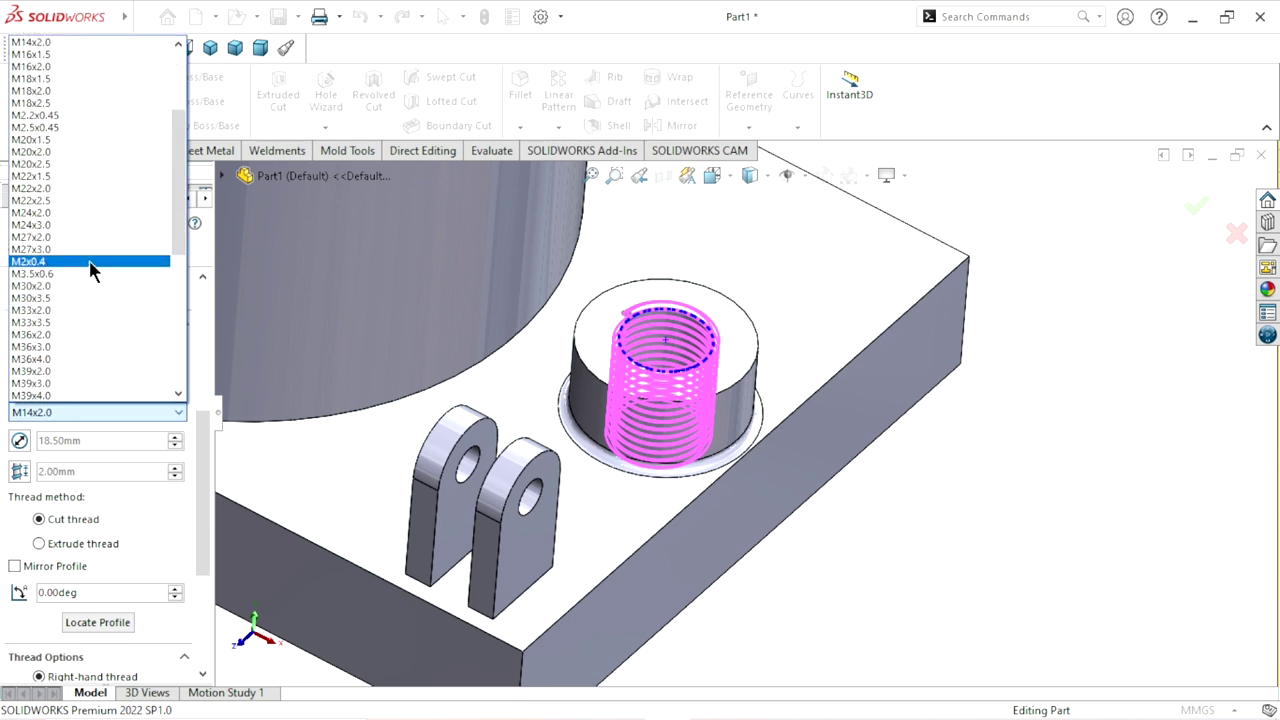
pyautogui.click(51, 176)
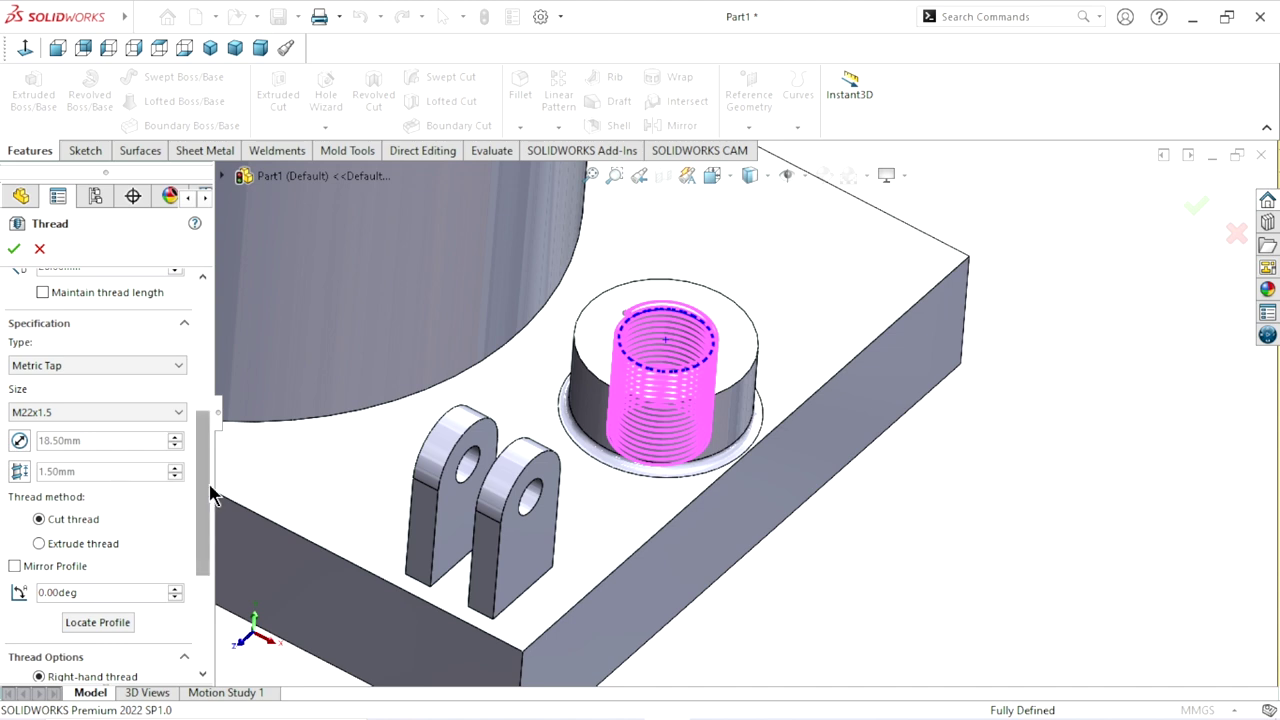
pyautogui.moveTo(203, 490); pyautogui.dragTo(185, 473)
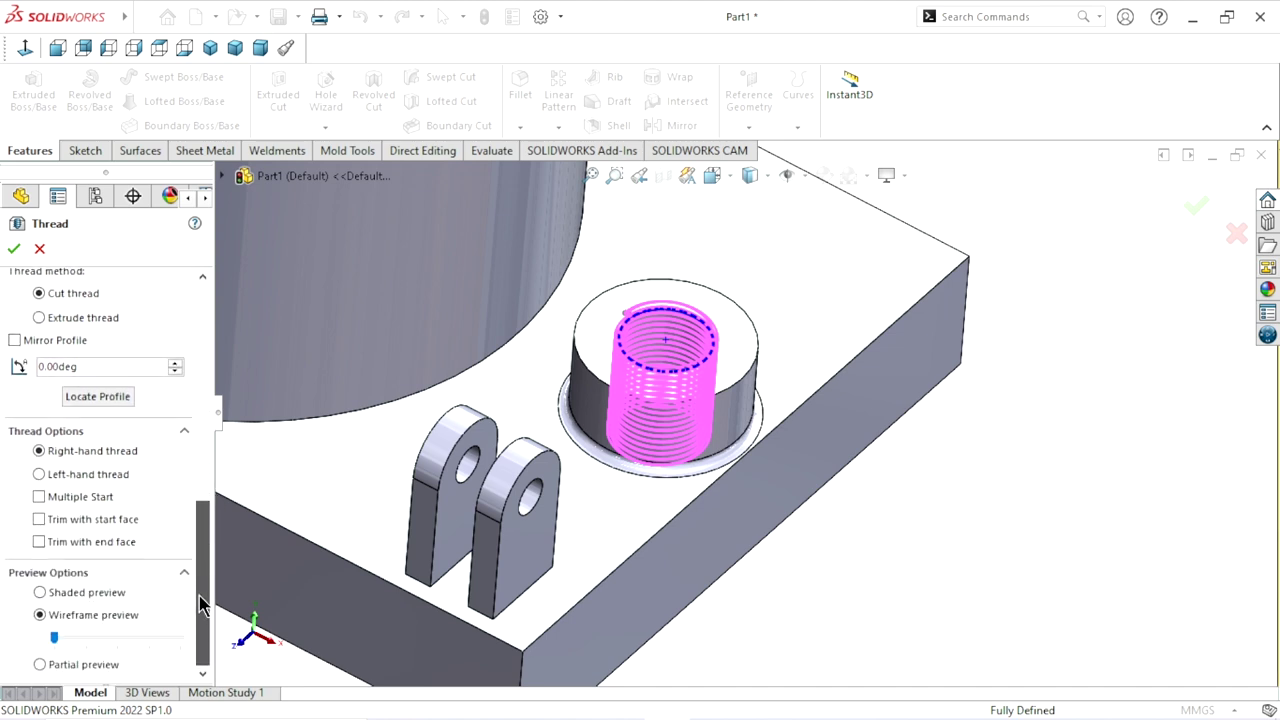
pyautogui.scroll(5, 185, 473)
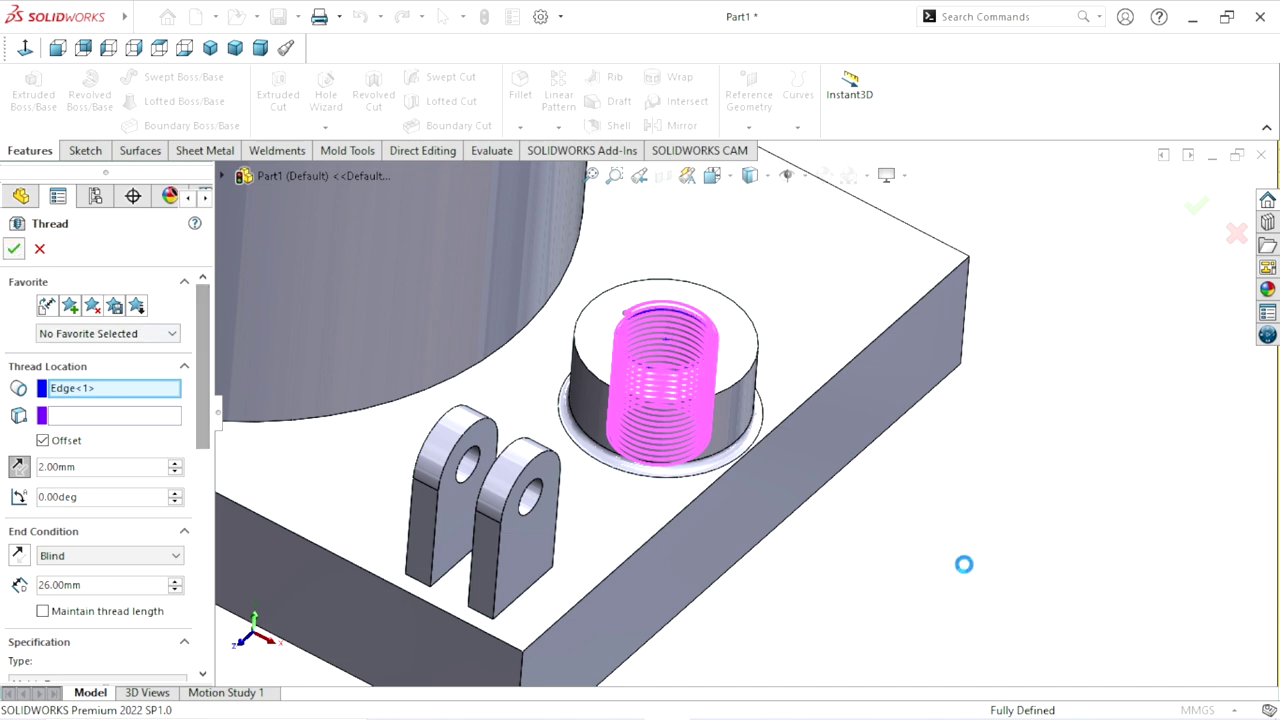
pyautogui.press('Return')
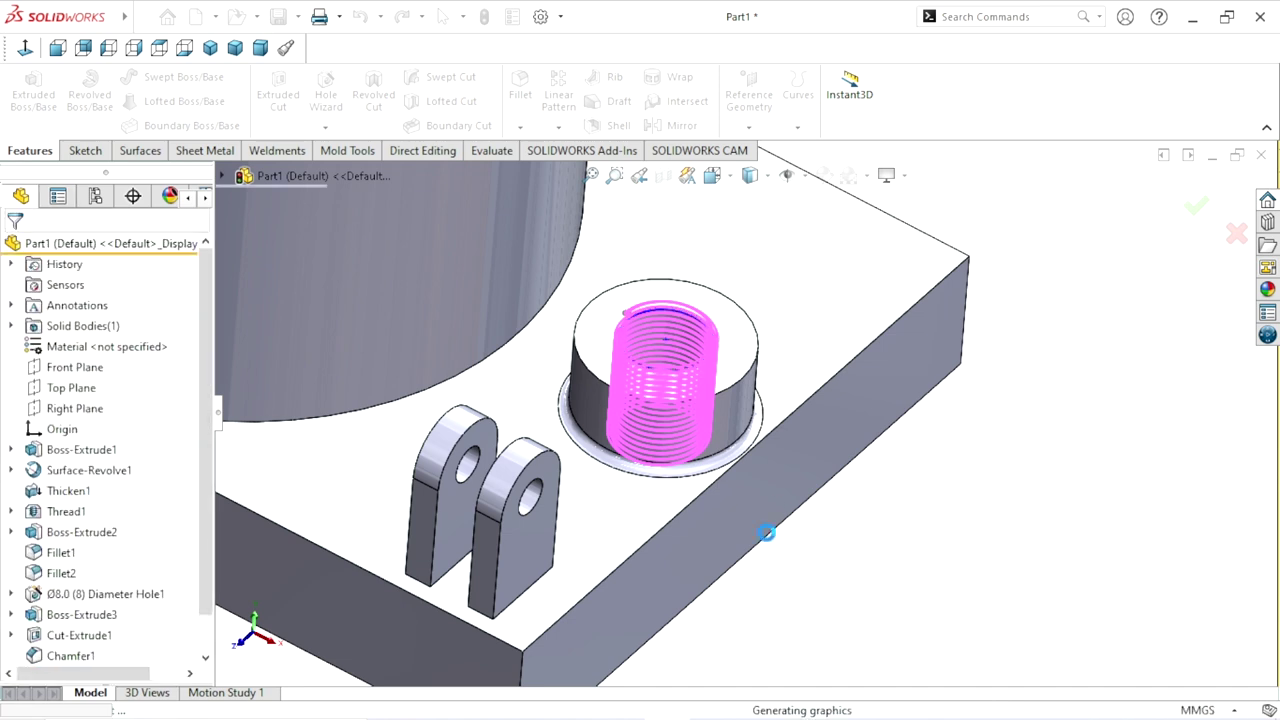
pyautogui.scroll(-2, 757, 443)
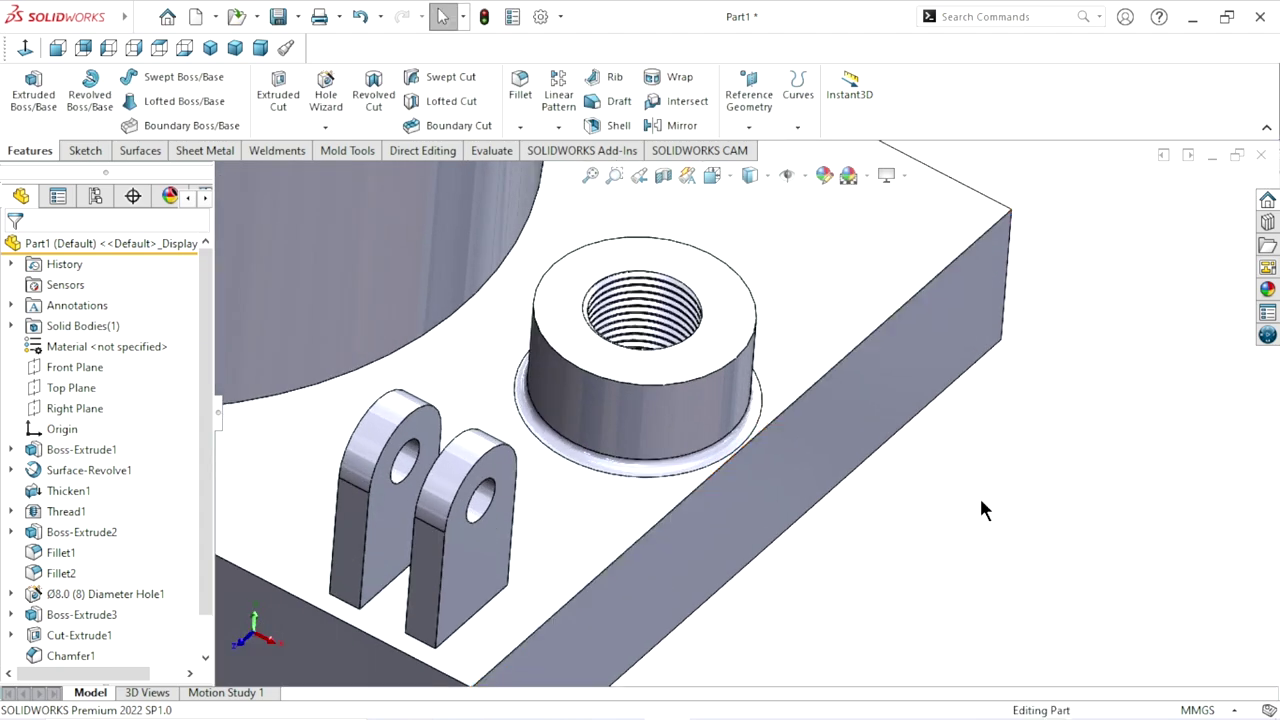
pyautogui.scroll(1, 851, 491)
pyautogui.scroll(1, 777, 434)
pyautogui.scroll(2, 777, 434)
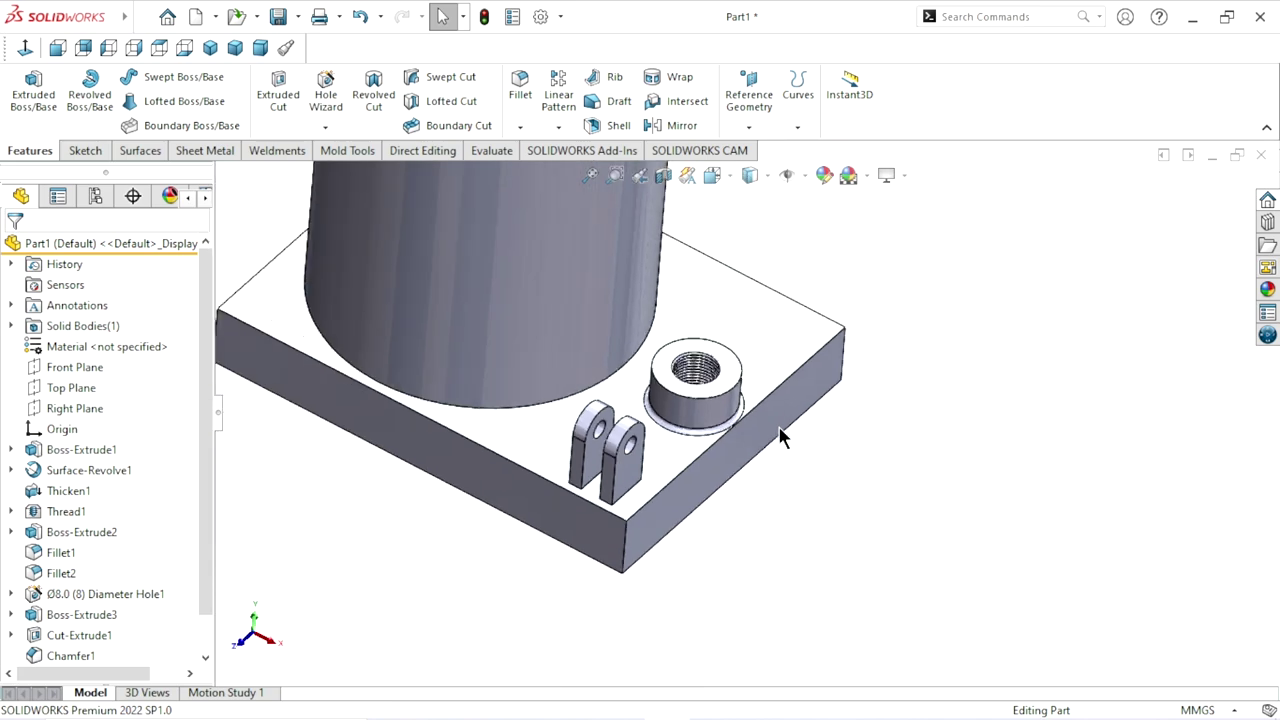
# Start a sketch on the base plate's top face, viewed face-on
pyautogui.click(805, 350)
pyautogui.click(888, 295)
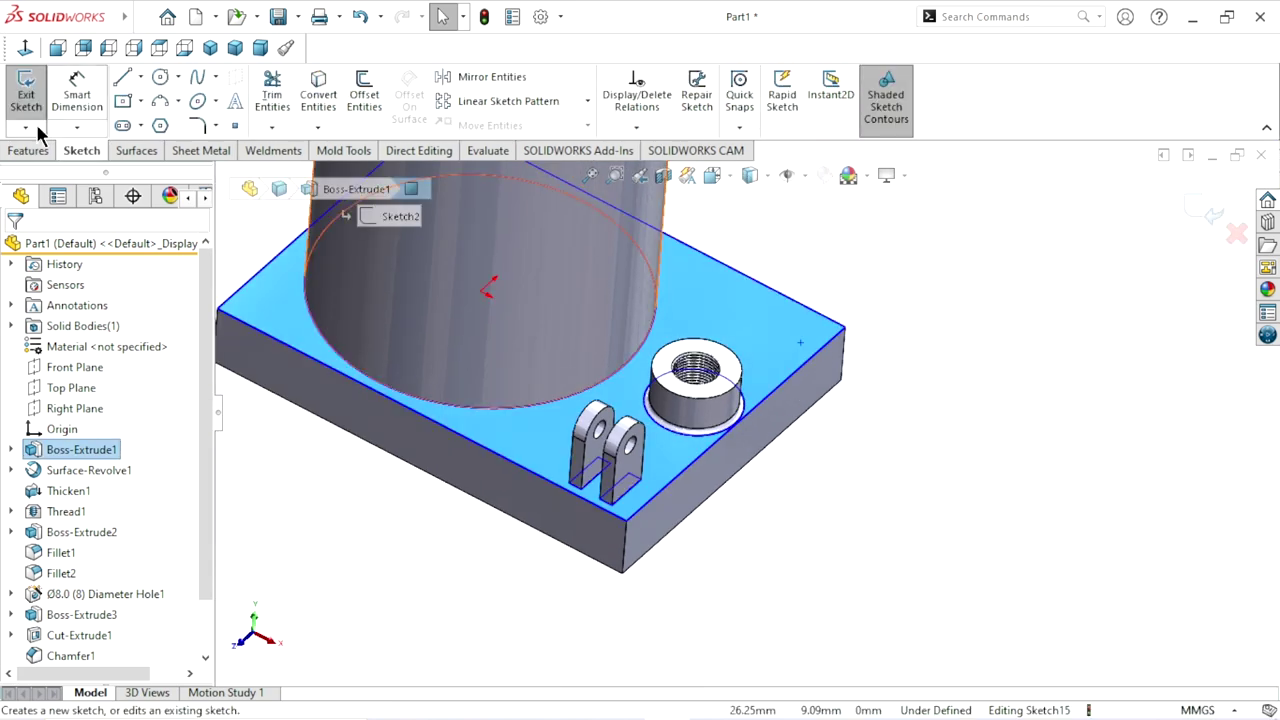
pyautogui.click(27, 47)
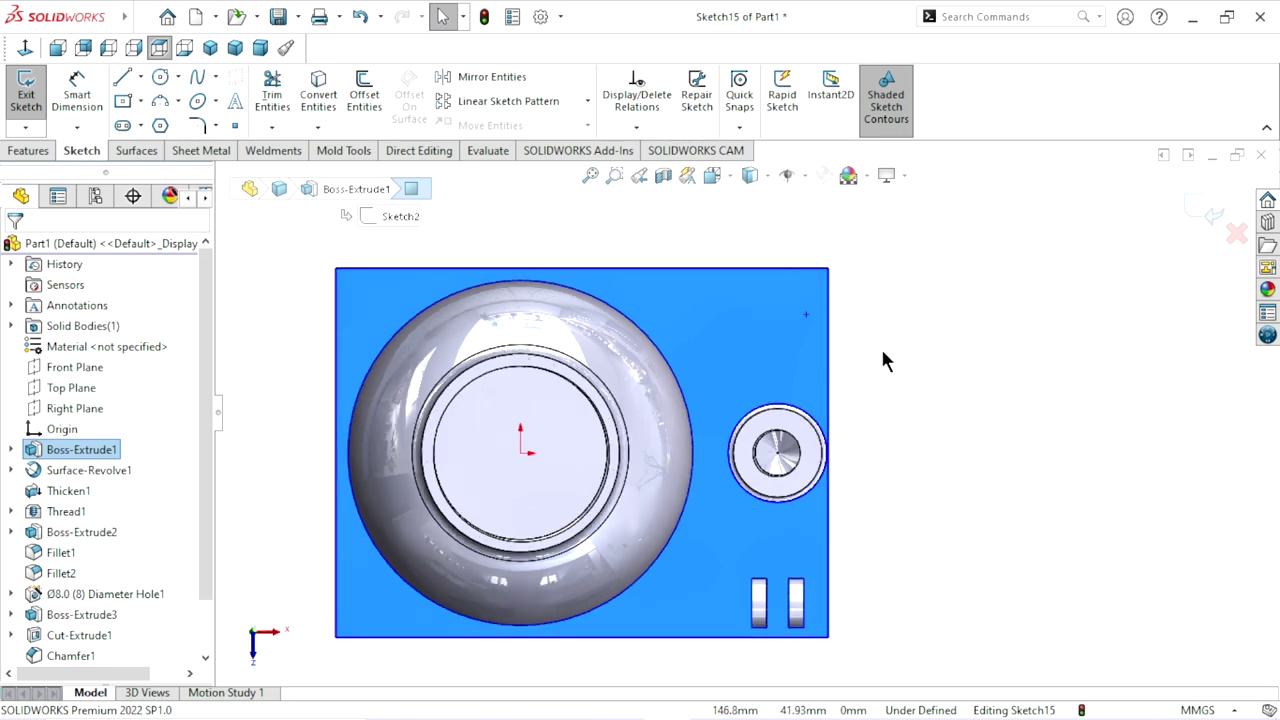
# Draw a vertical centerline from the boss hole's centre to the plate's top edge
pyautogui.click(142, 77)
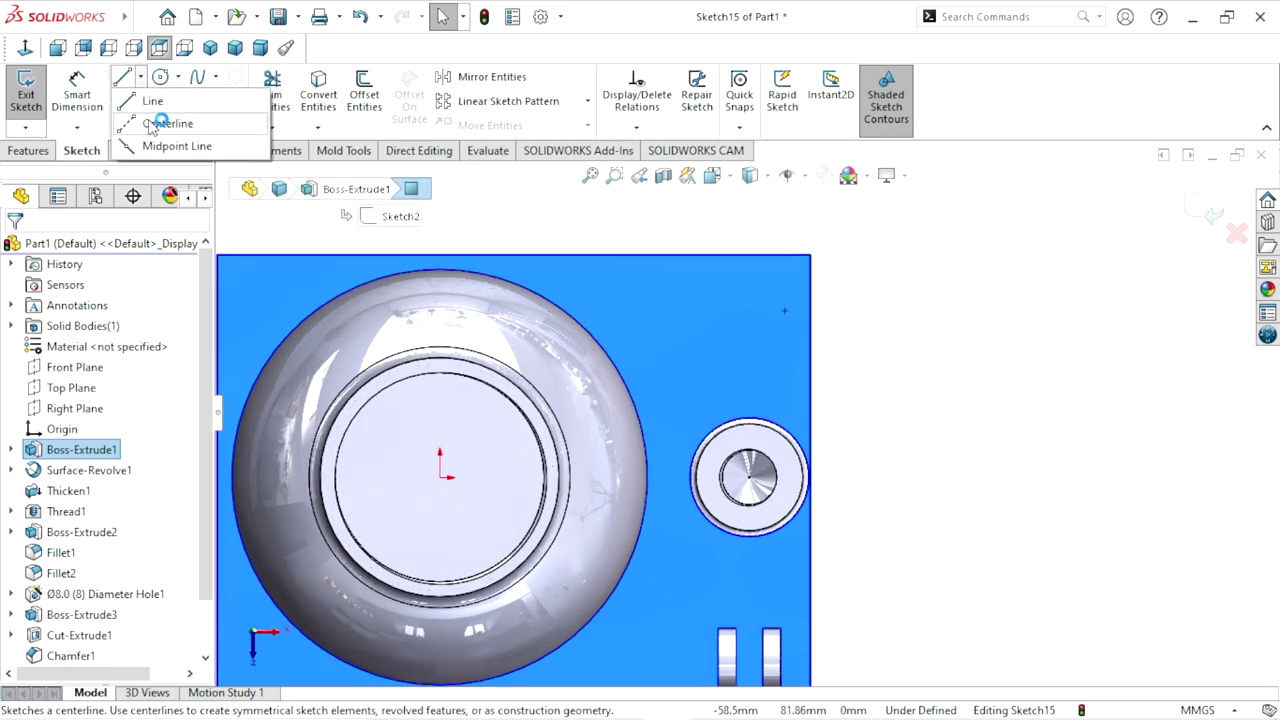
pyautogui.click(162, 123)
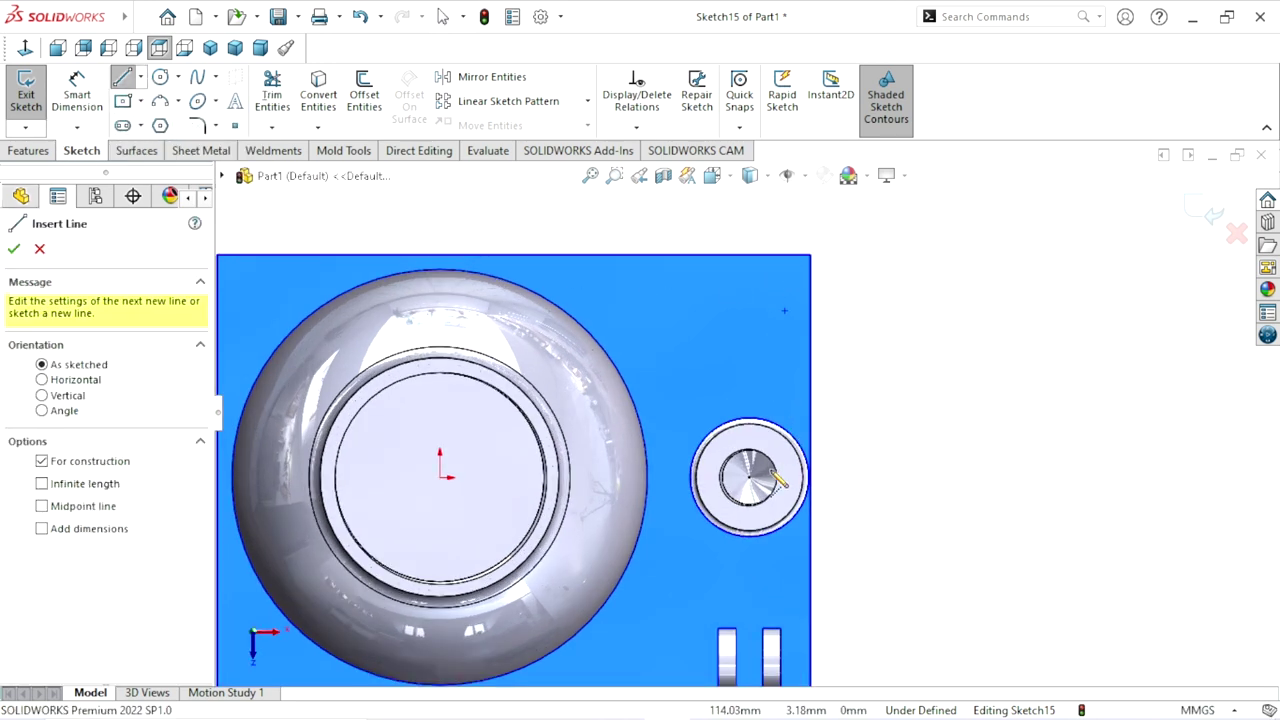
pyautogui.scroll(-2, 748, 478)
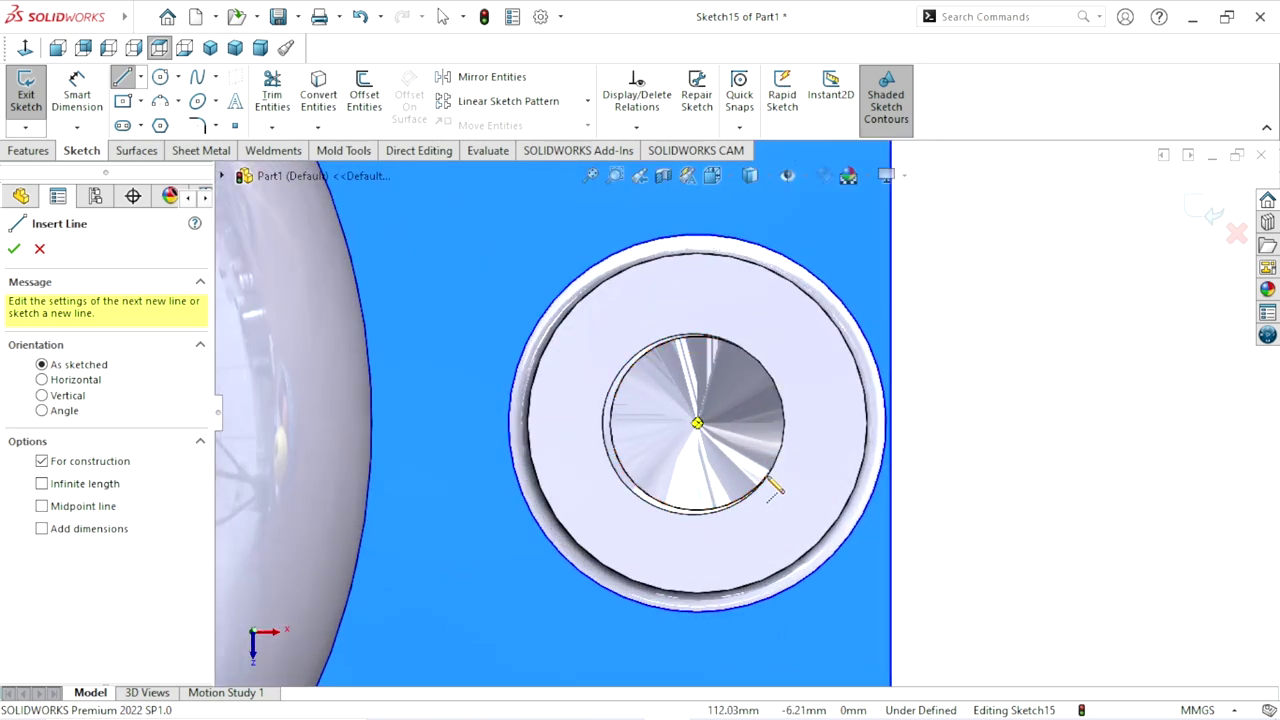
pyautogui.scroll(-1, 705, 430)
pyautogui.scroll(-1, 720, 490)
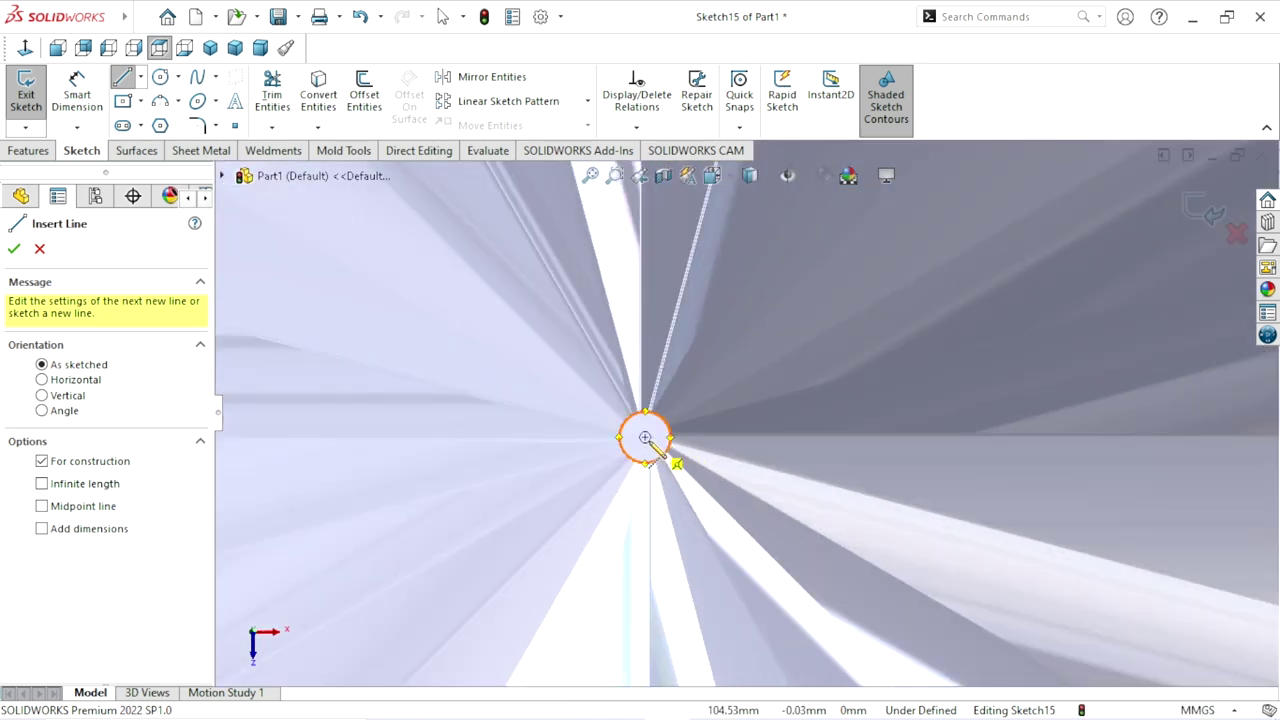
pyautogui.click(645, 438)
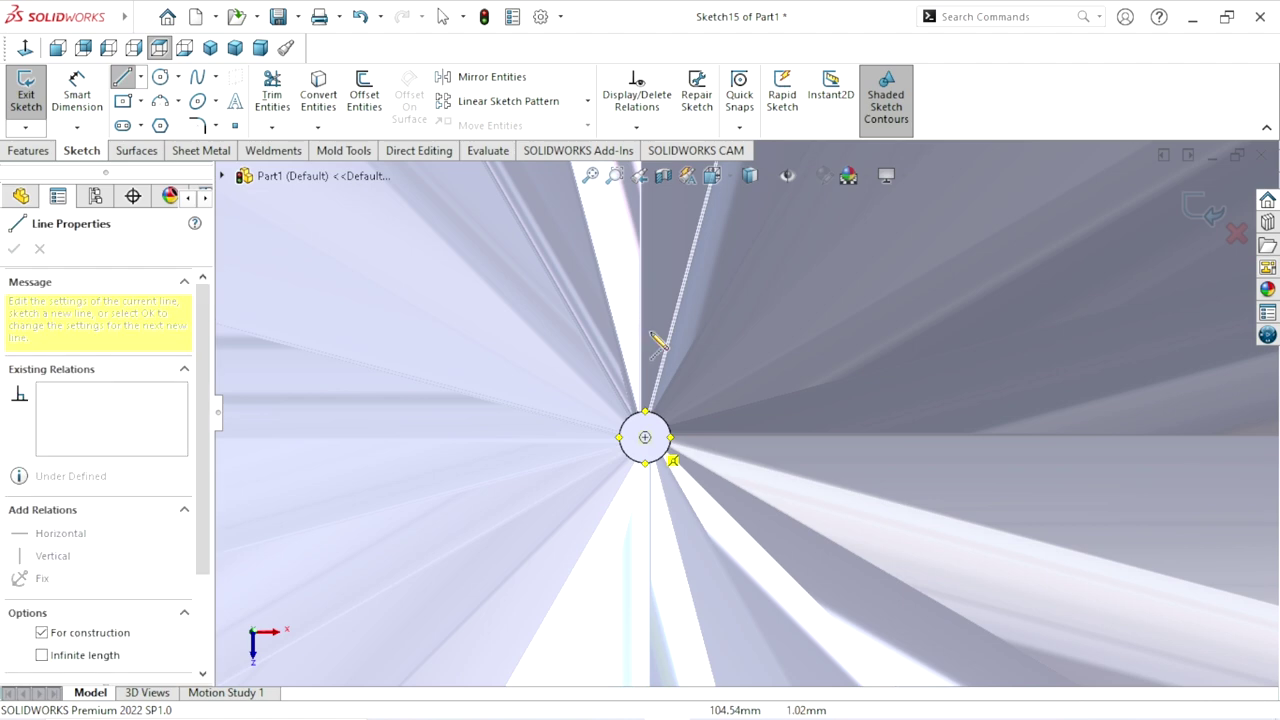
pyautogui.scroll(2, 690, 340)
pyautogui.scroll(2, 740, 345)
pyautogui.scroll(3, 755, 345)
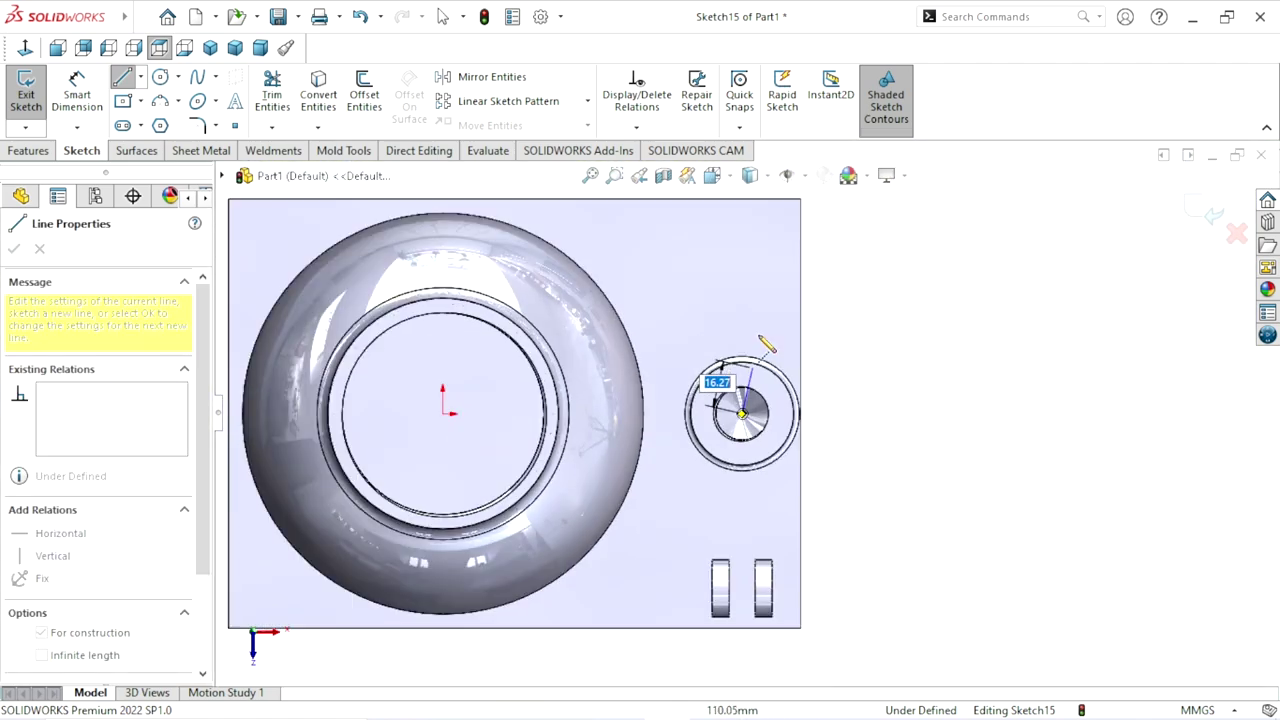
pyautogui.click(742, 200)
pyautogui.rightClick(893, 240)
pyautogui.click(911, 323)
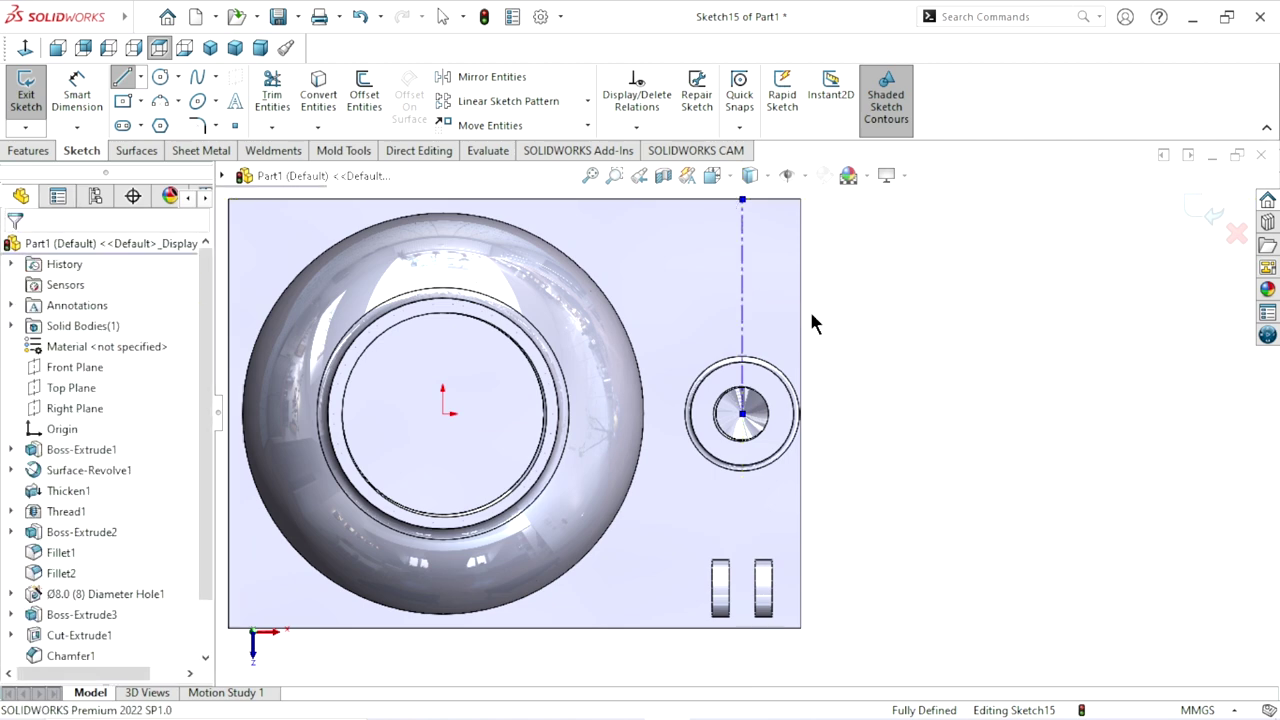
pyautogui.scroll(1, 810, 320)
pyautogui.scroll(-1, 803, 333)
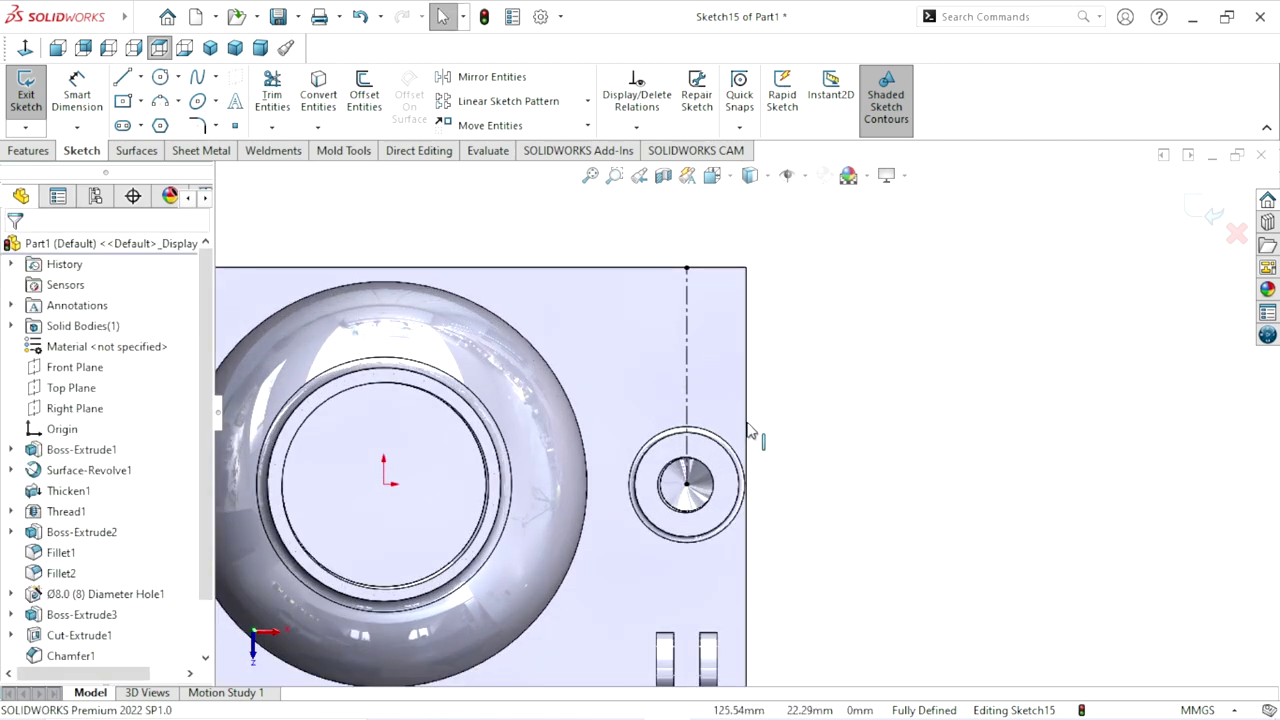
pyautogui.click(160, 80)
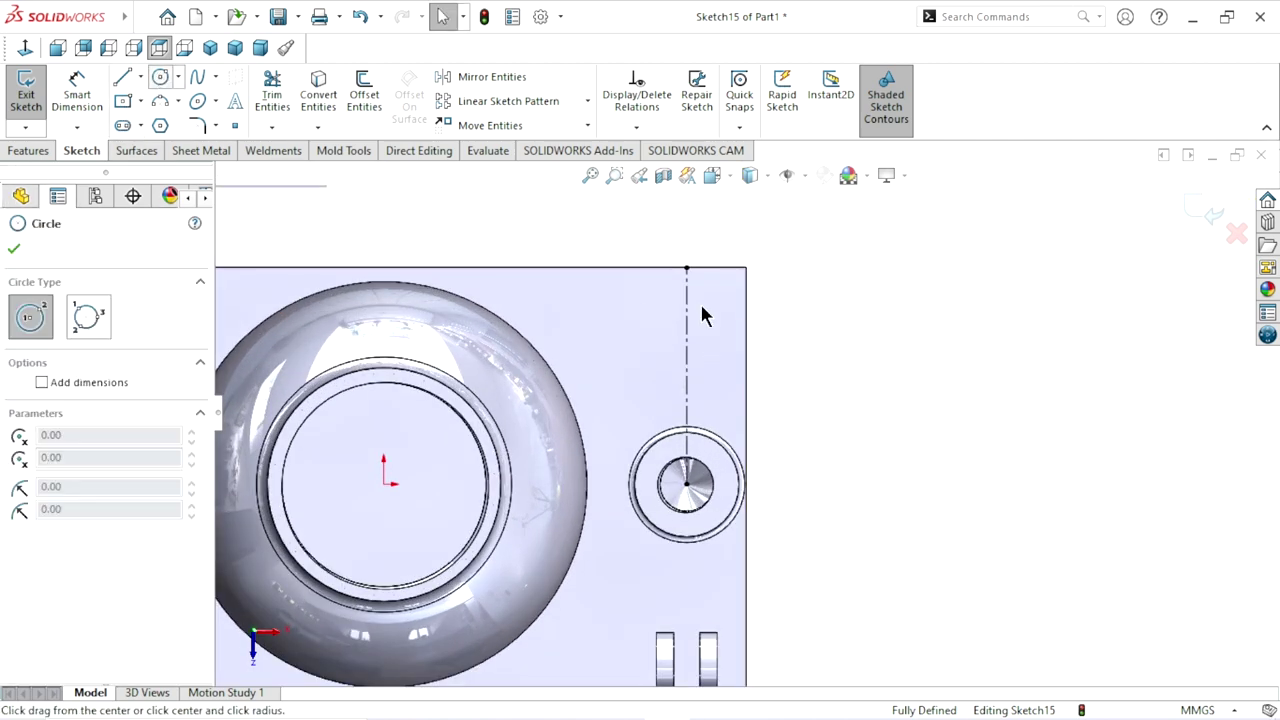
# Draw a circle on the centerline near the top edge and dimension it Ø24 mm
pyautogui.click(687, 321)
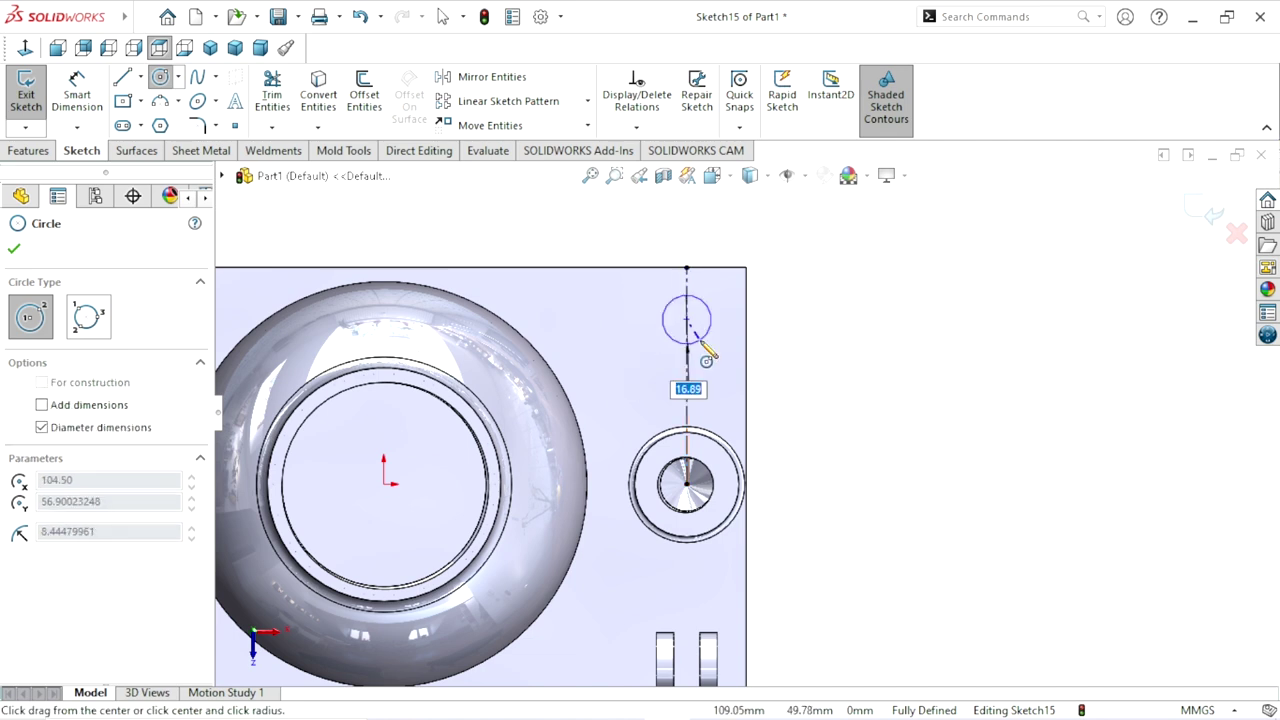
pyautogui.click(707, 348)
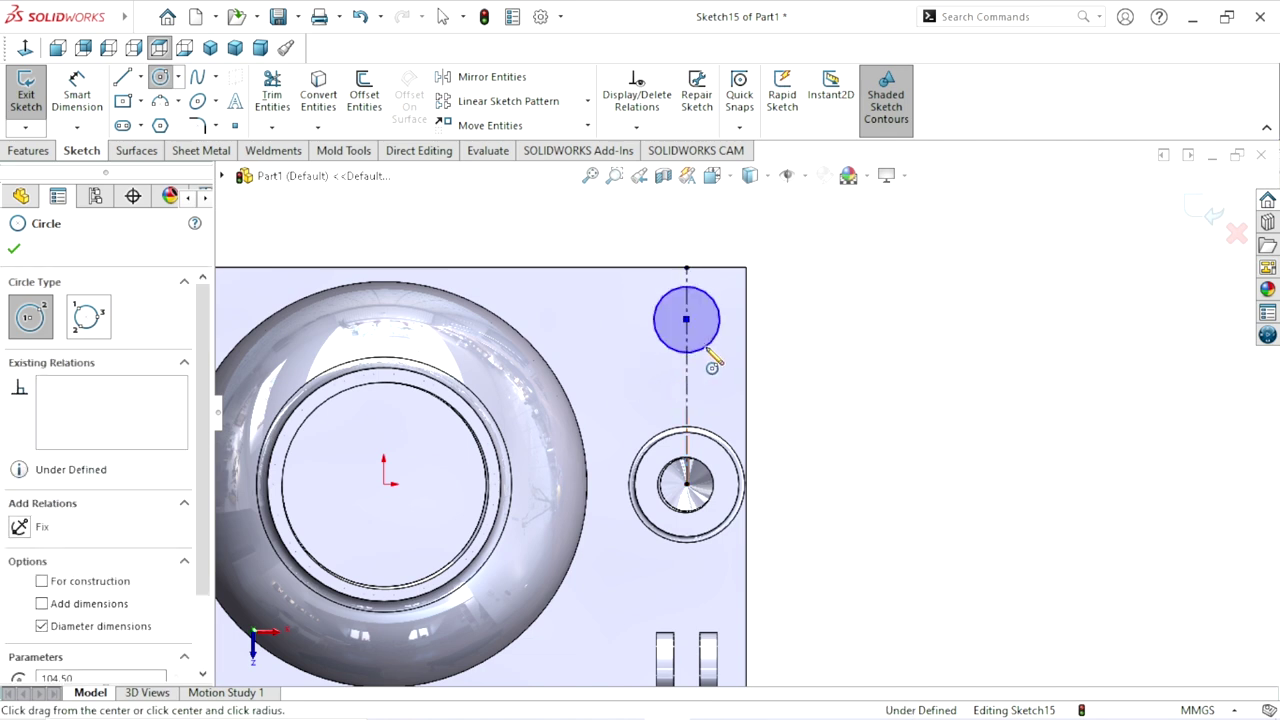
pyautogui.click(85, 100)
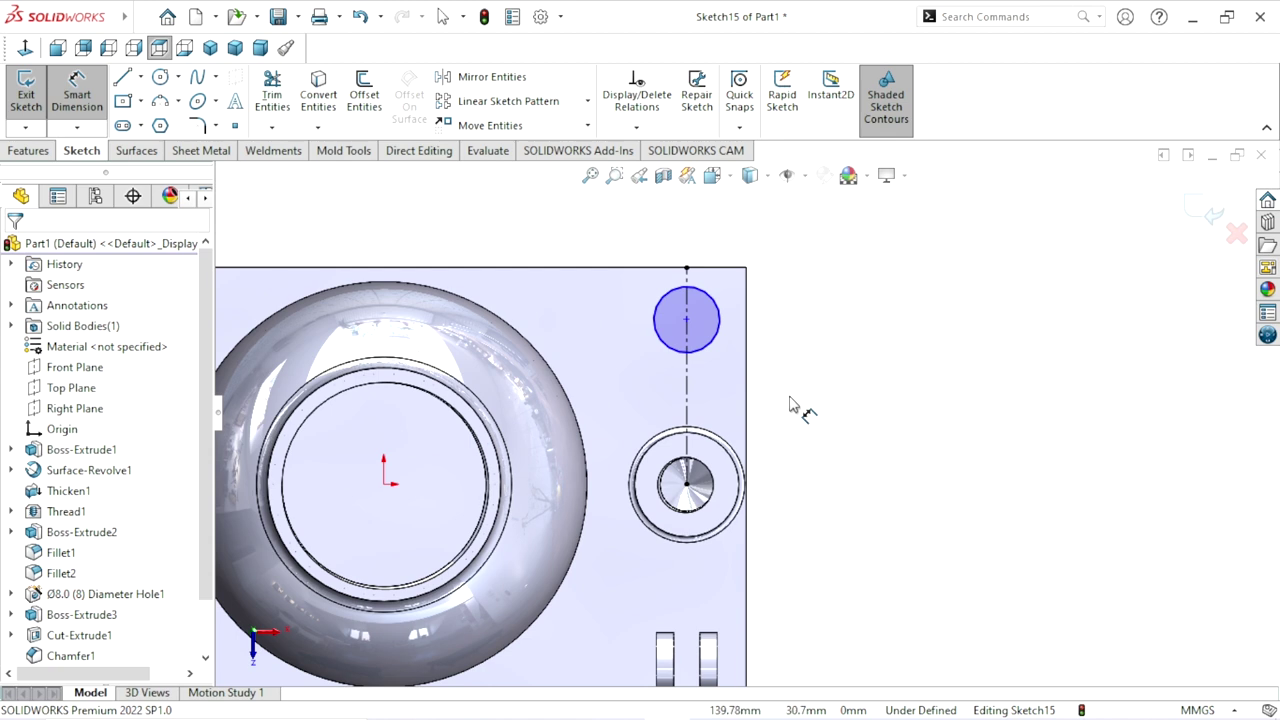
pyautogui.click(719, 324)
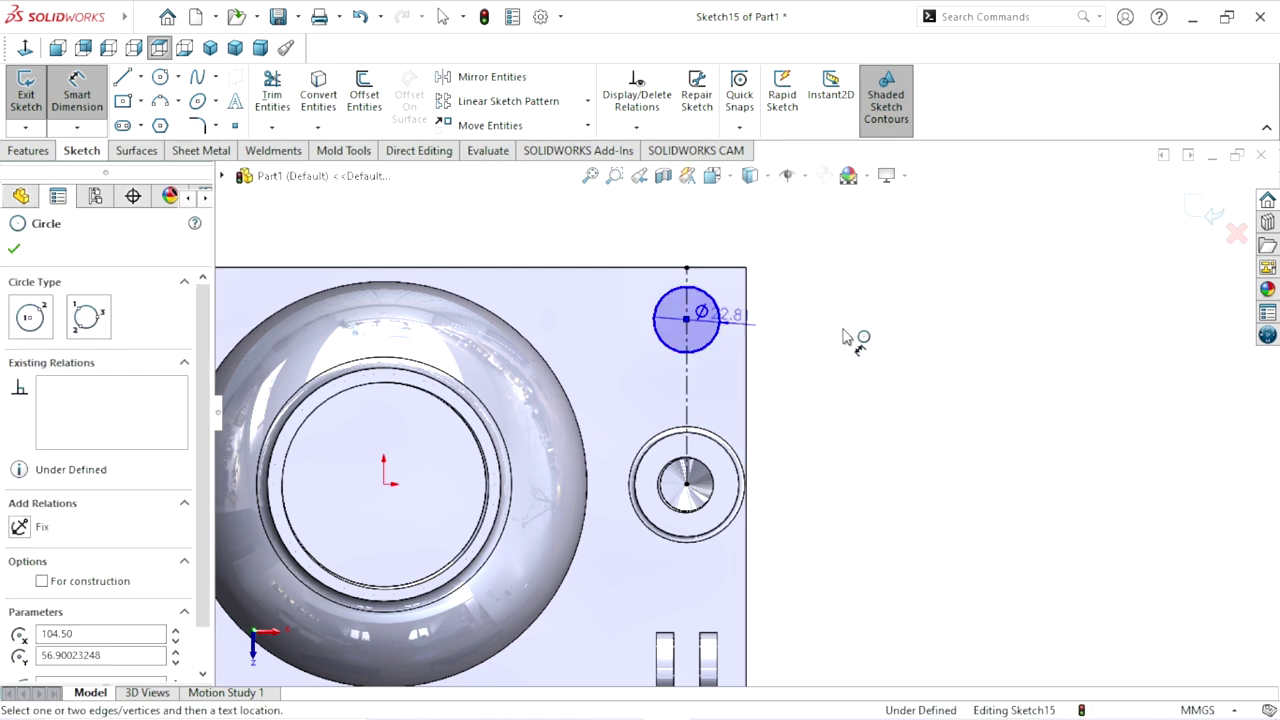
pyautogui.click(837, 337)
pyautogui.click(837, 337)
pyautogui.click(760, 300)
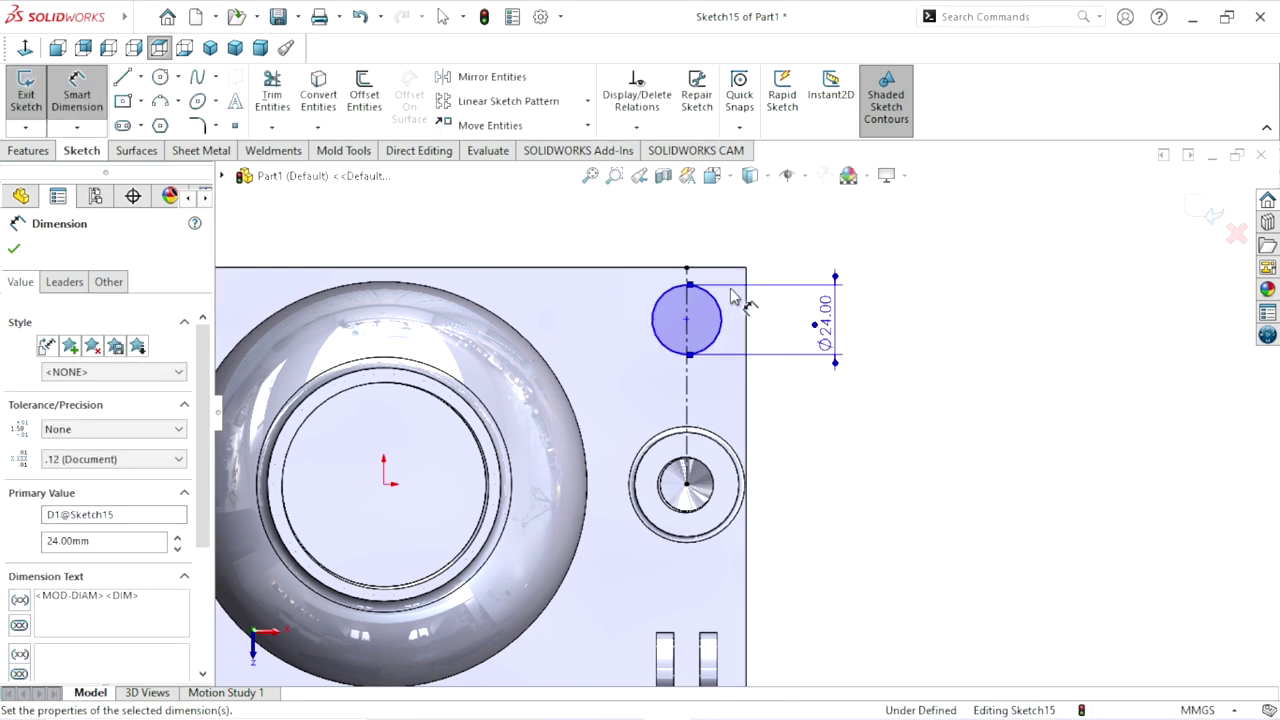
# Place the circle's centre 18 mm from the plate's top edge and return to isometric view
pyautogui.click(730, 268)
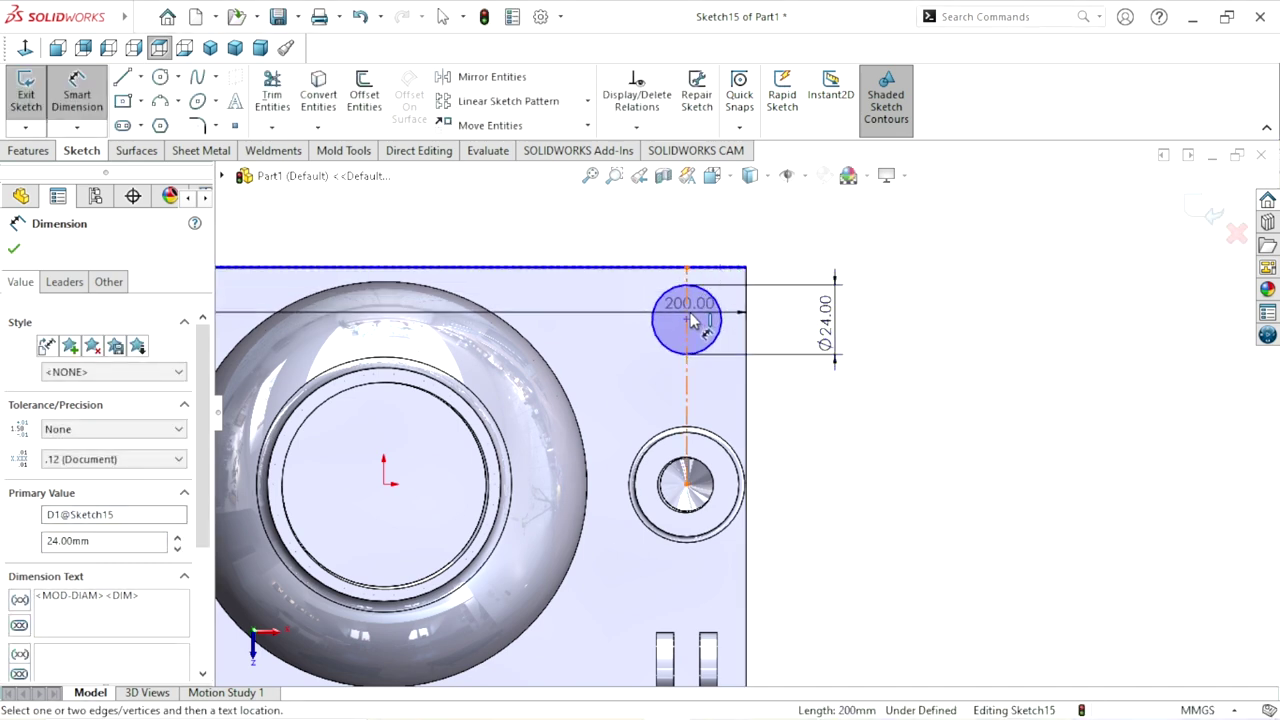
pyautogui.click(686, 319)
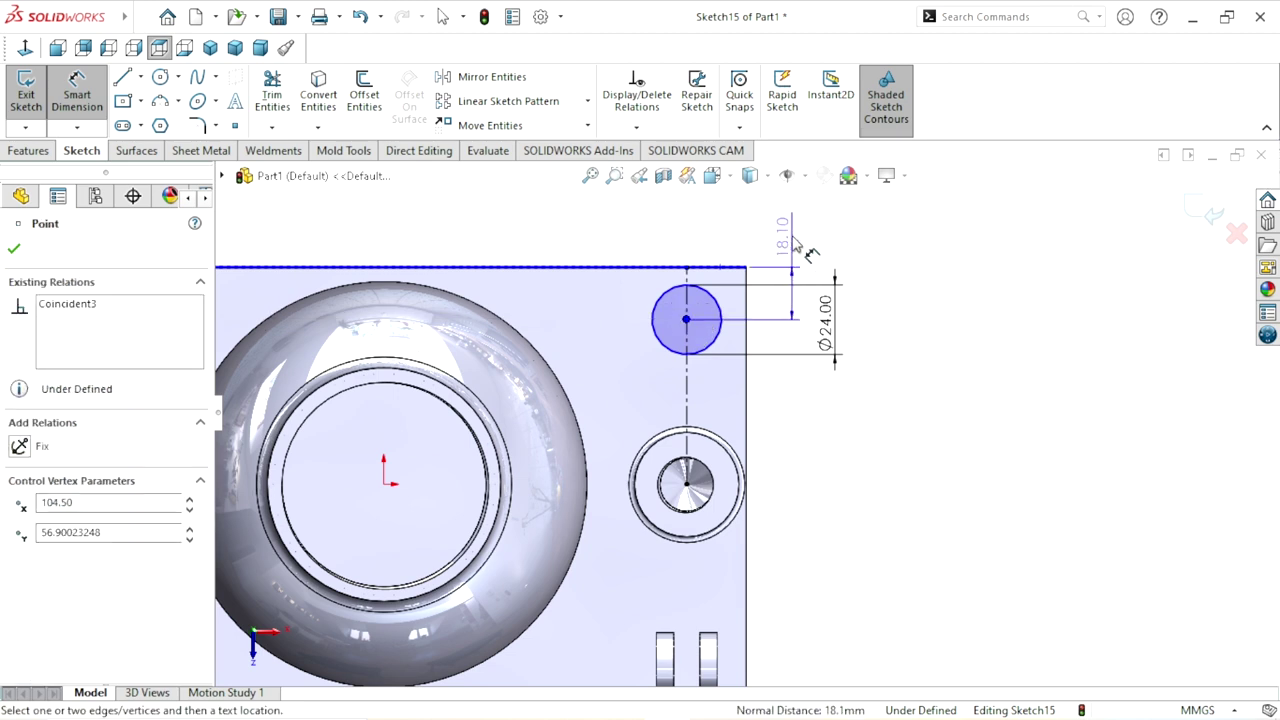
pyautogui.click(796, 236)
pyautogui.click(795, 240)
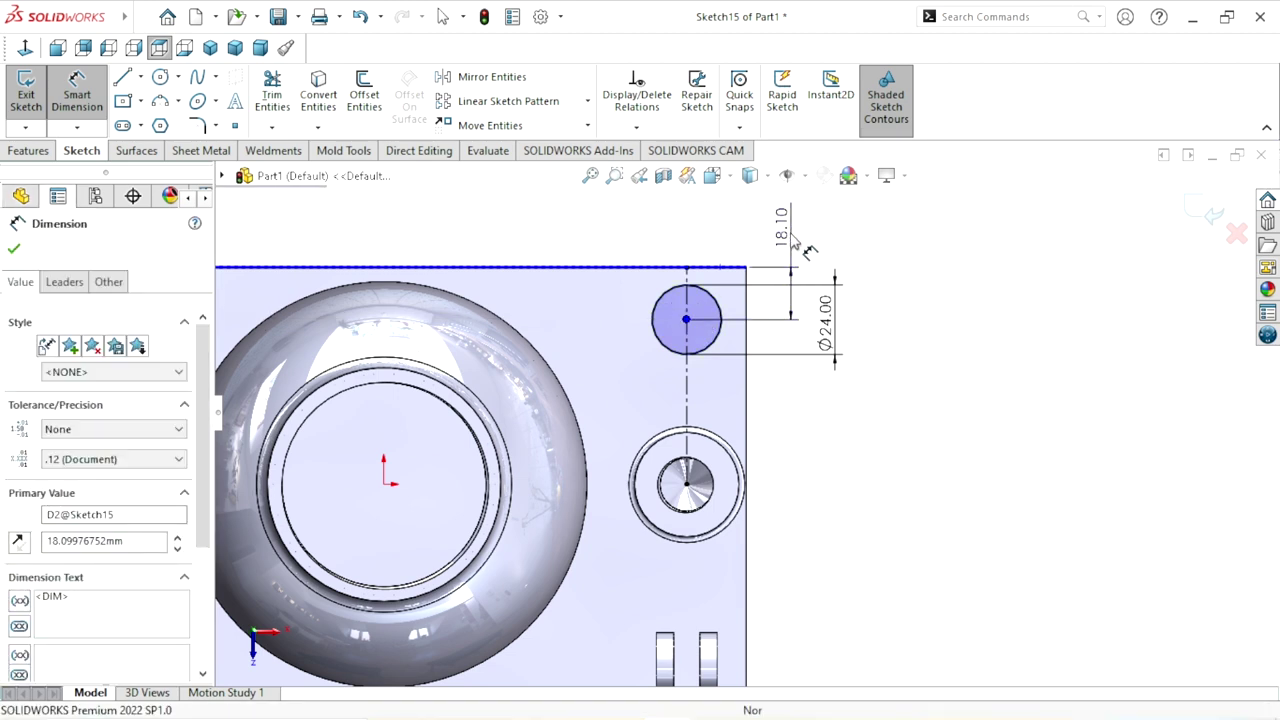
pyautogui.write('18')
pyautogui.click(711, 203)
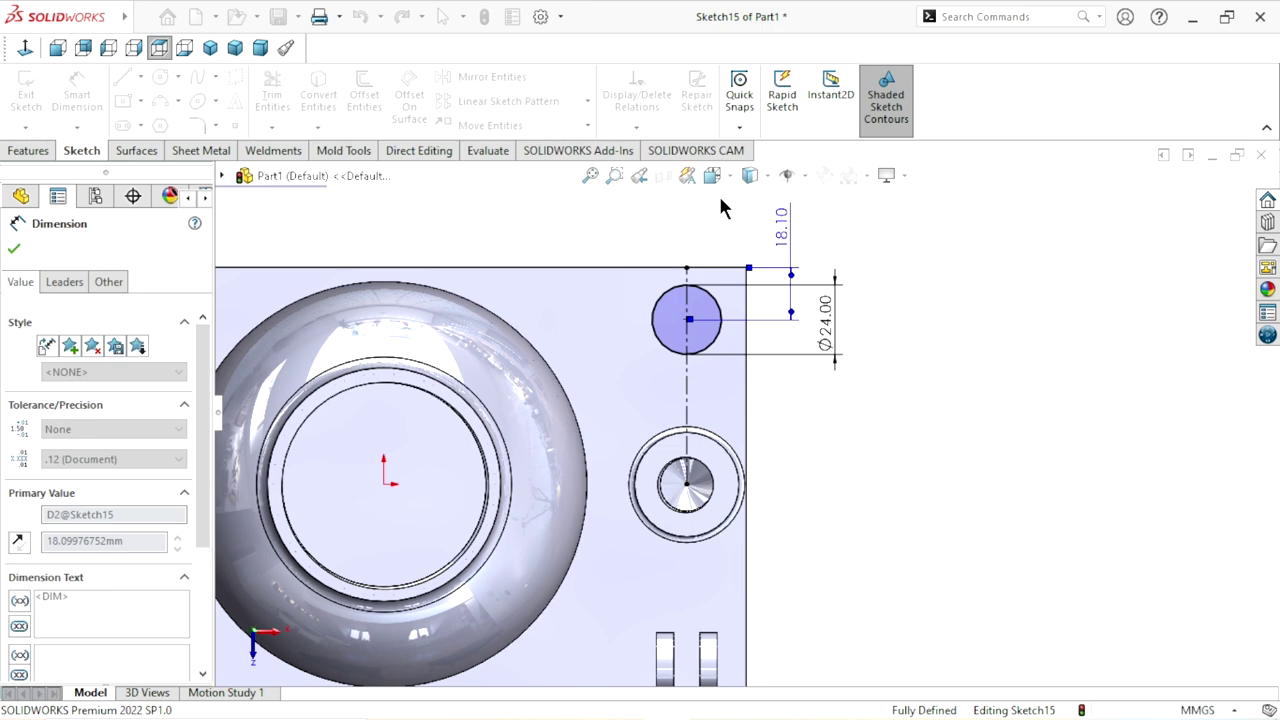
pyautogui.scroll(3, 760, 440)
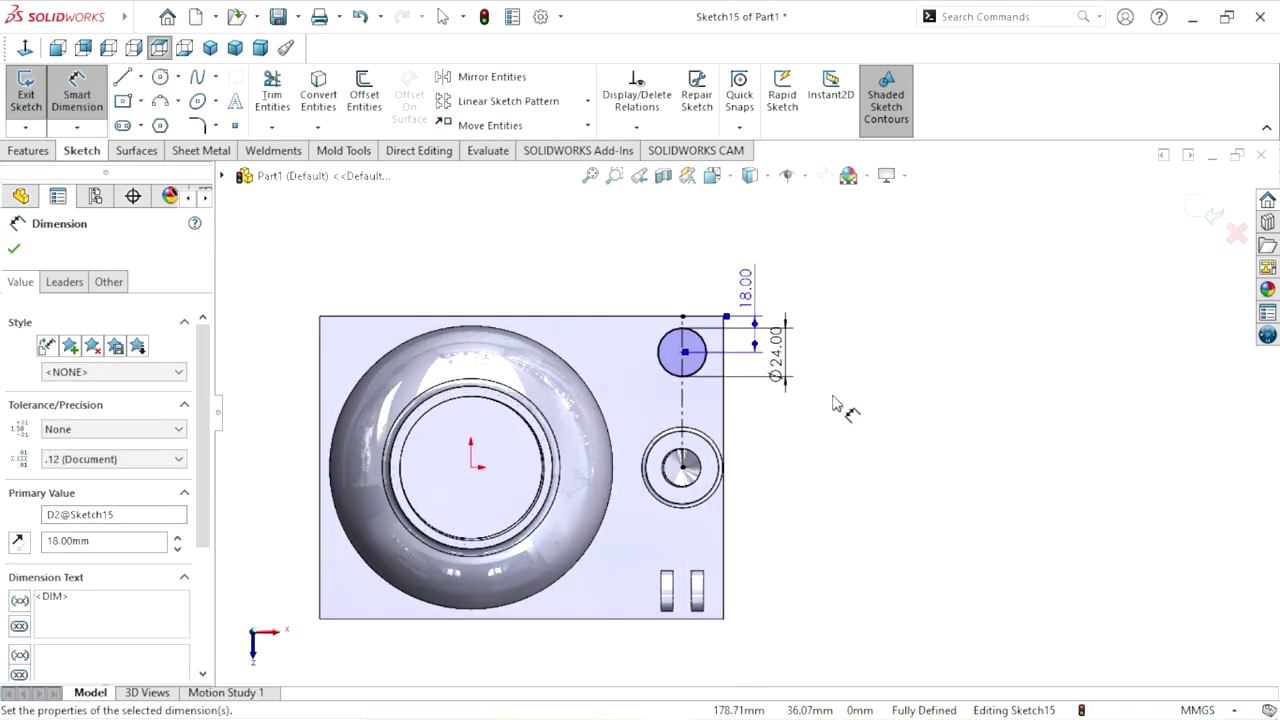
pyautogui.scroll(-2, 843, 402)
pyautogui.click(17, 251)
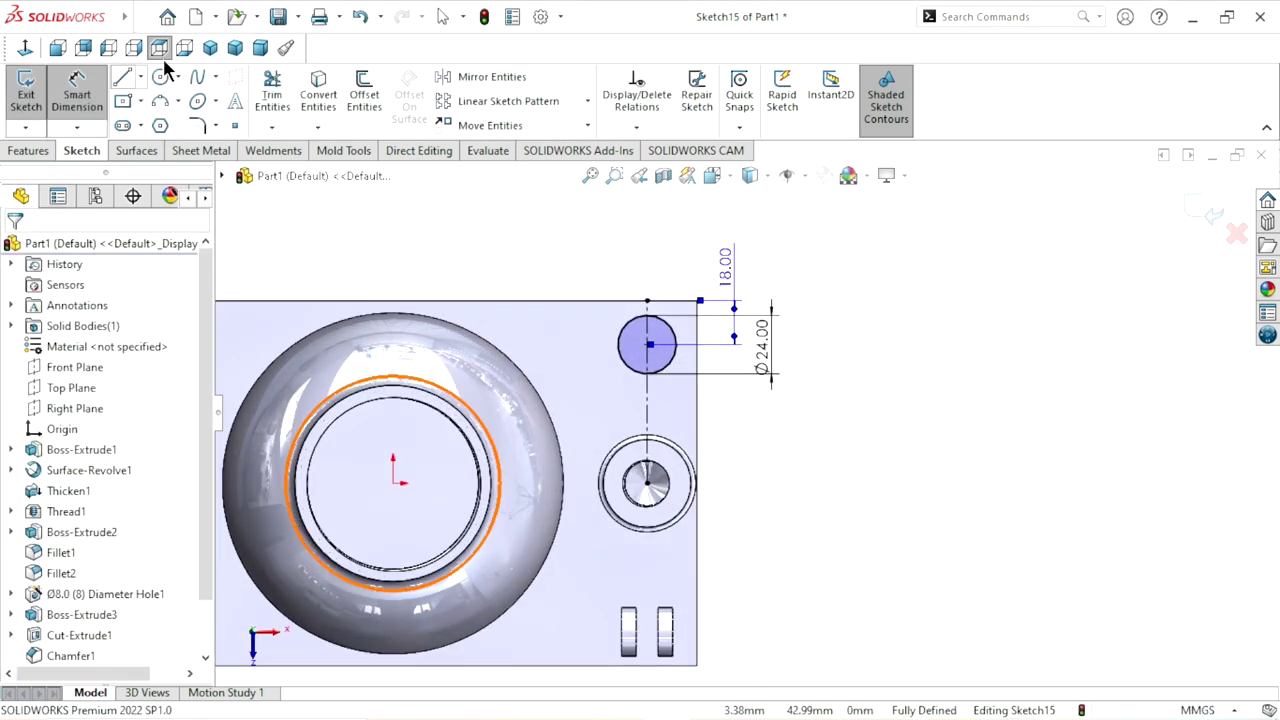
pyautogui.click(210, 48)
pyautogui.click(28, 151)
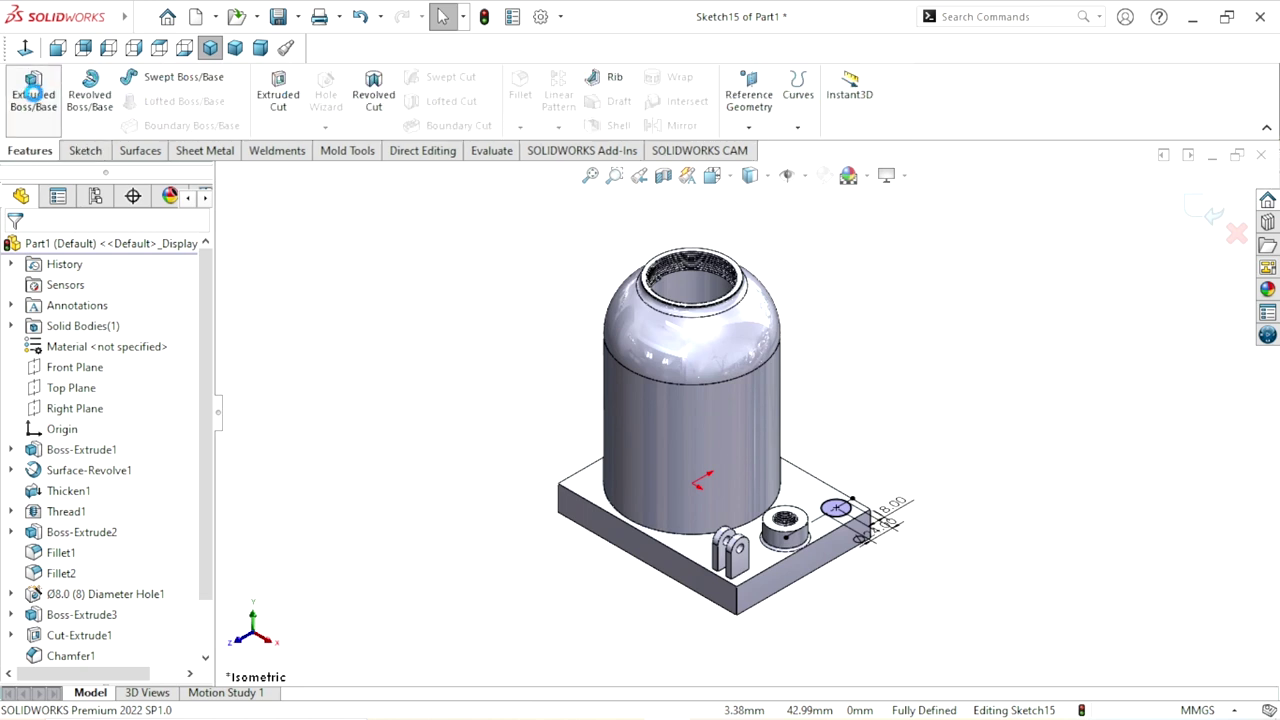
# Extrude the Ø24 circle 35 mm blind into a cylindrical post on the base plate
pyautogui.click(33, 95)
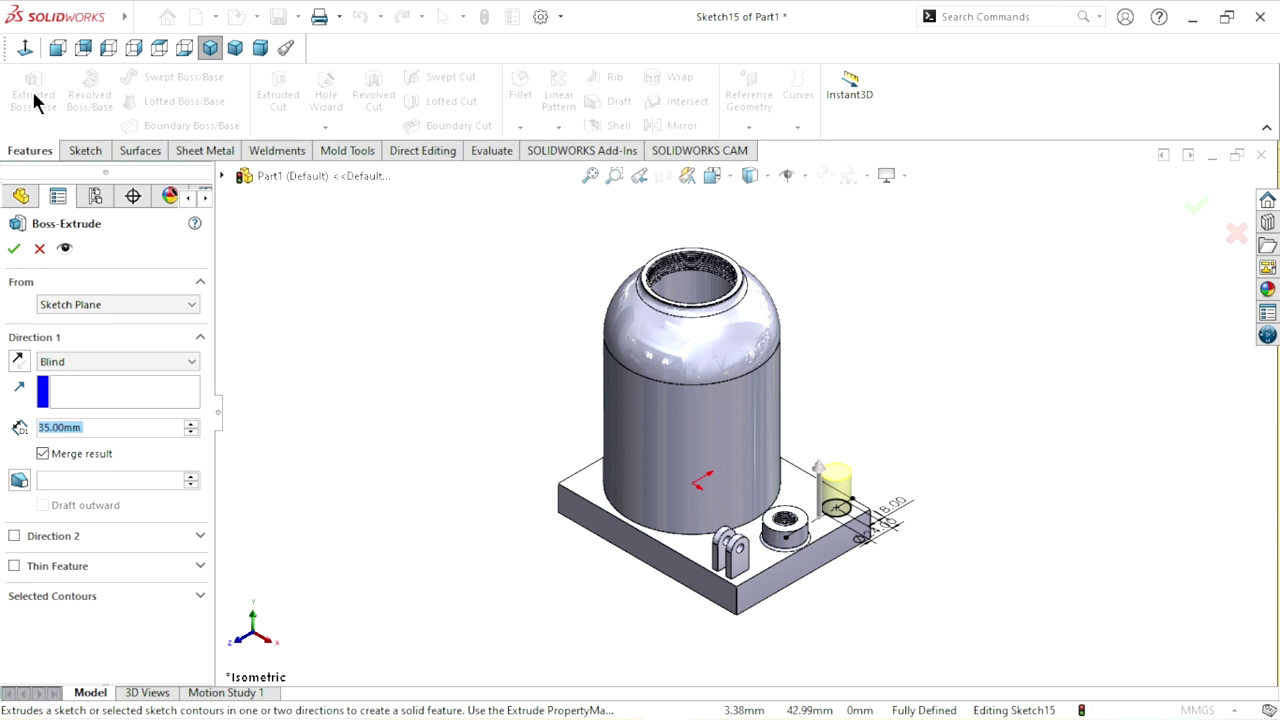
pyautogui.scroll(-3, 894, 529)
pyautogui.scroll(-2, 894, 529)
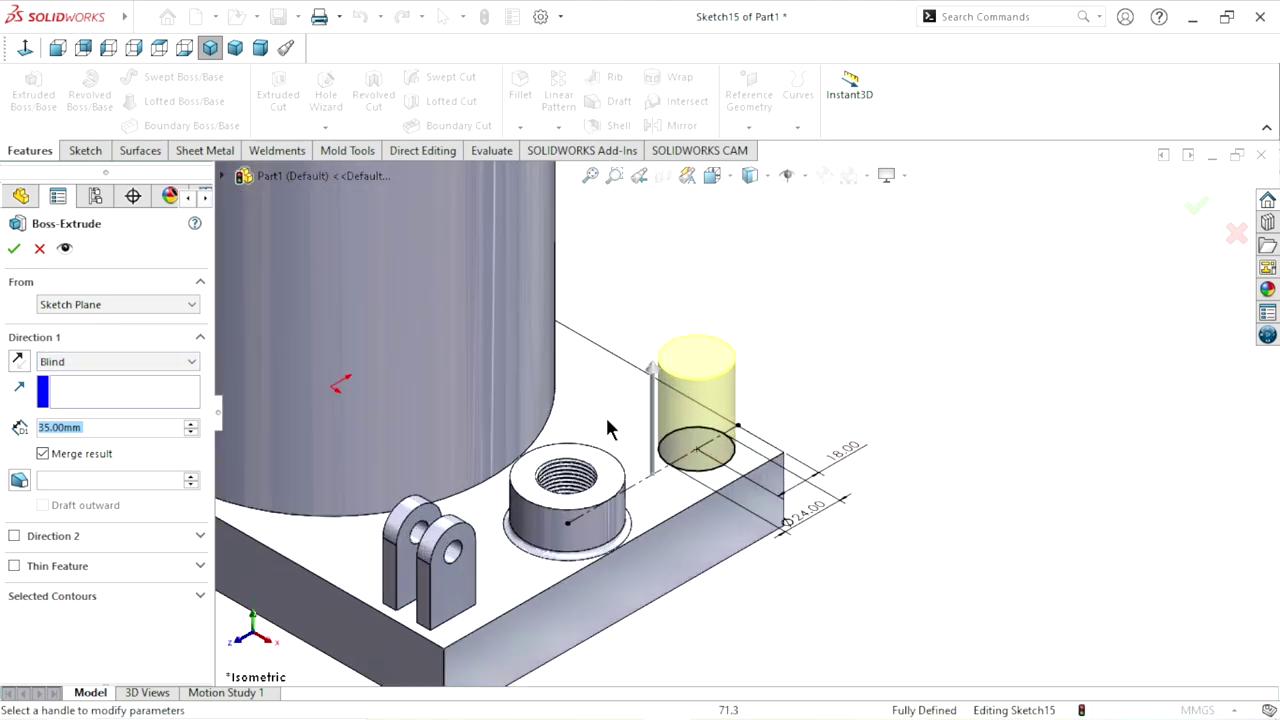
pyautogui.click(86, 361)
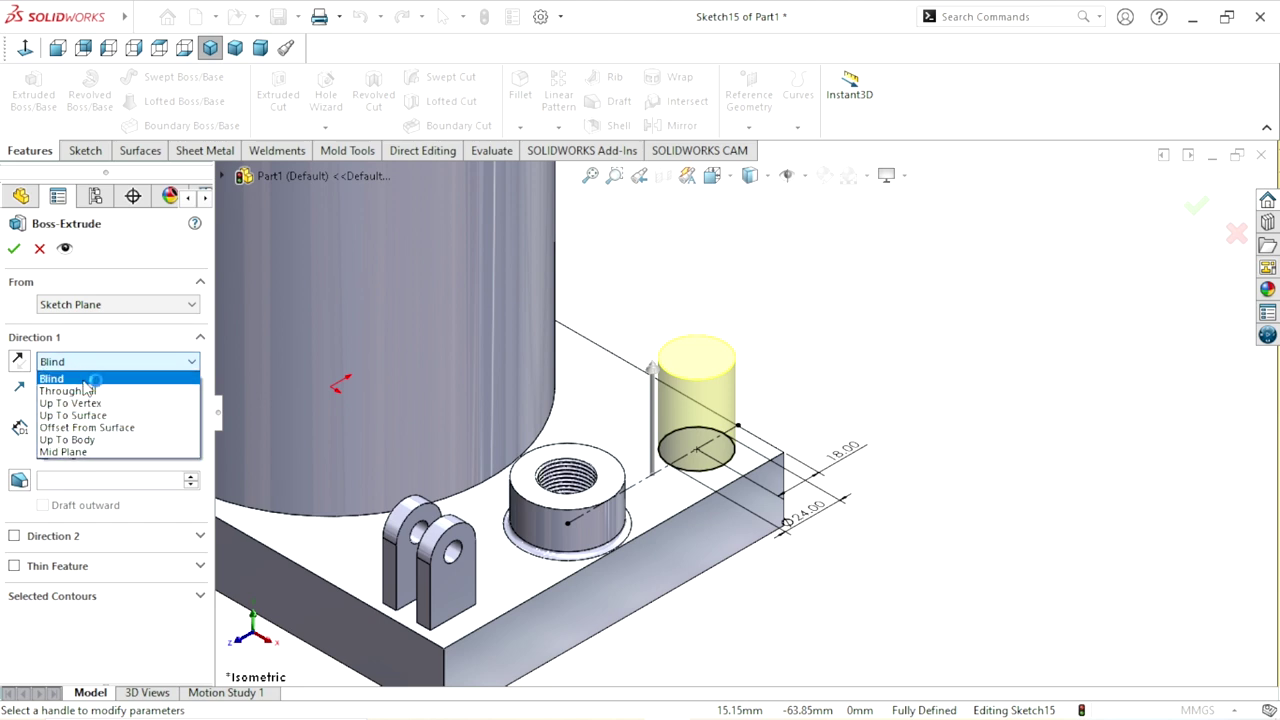
pyautogui.click(84, 380)
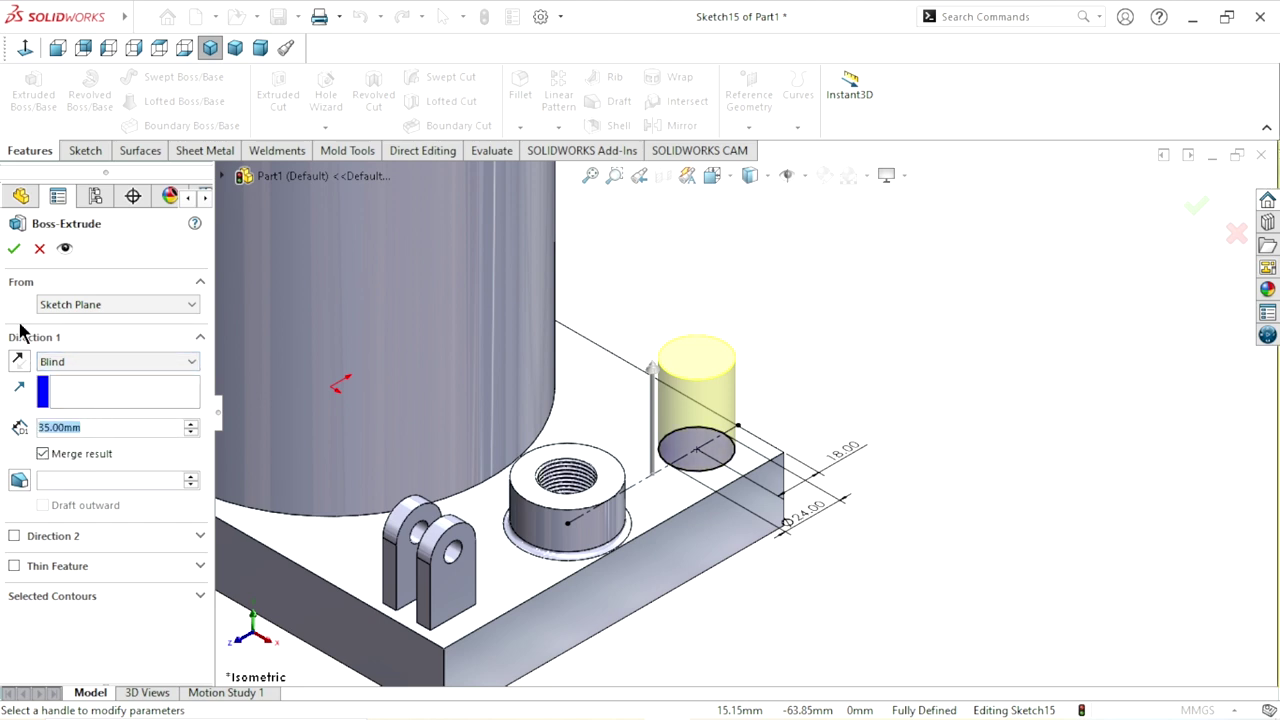
pyautogui.click(14, 249)
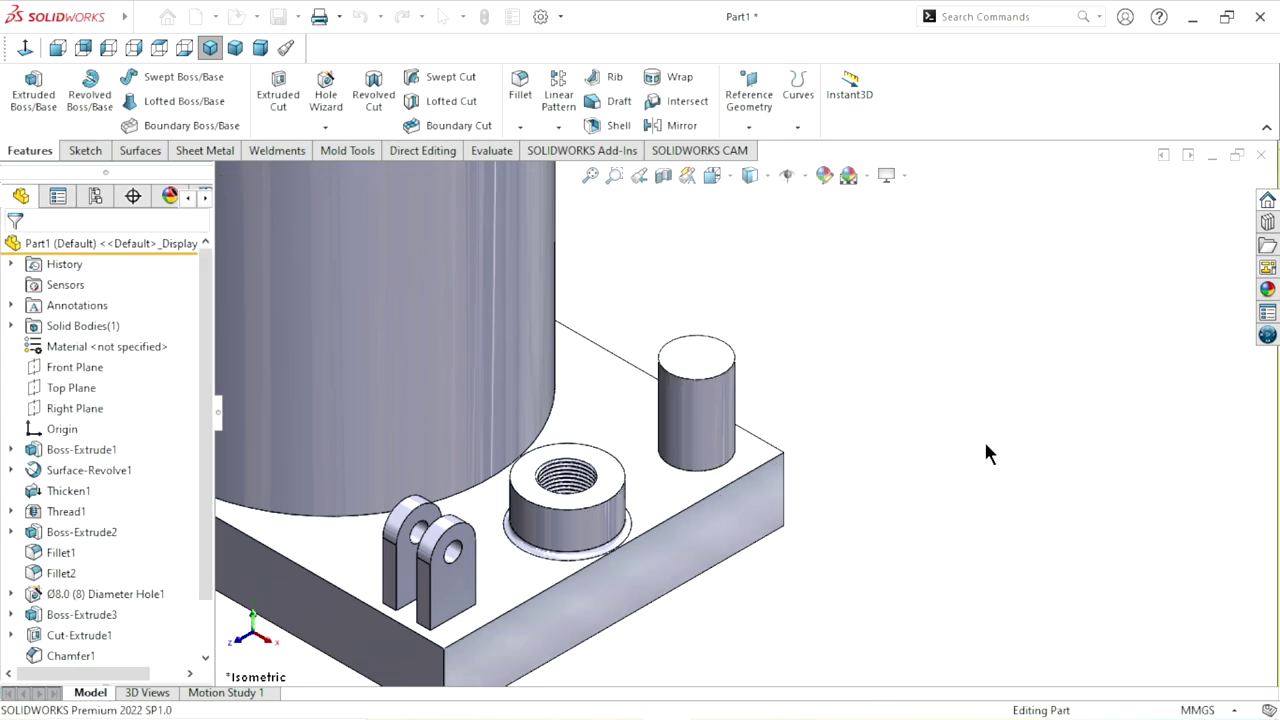
pyautogui.scroll(3, 680, 470)
pyautogui.scroll(-3, 695, 447)
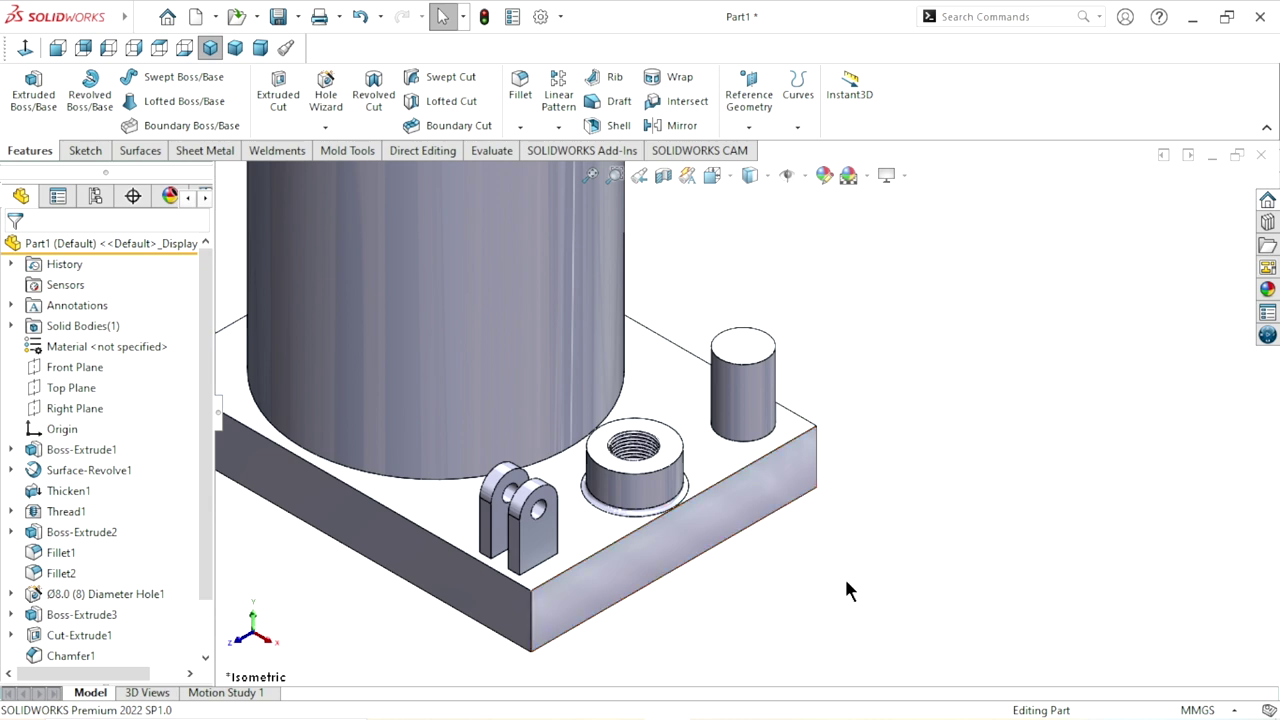
pyautogui.scroll(2, 850, 583)
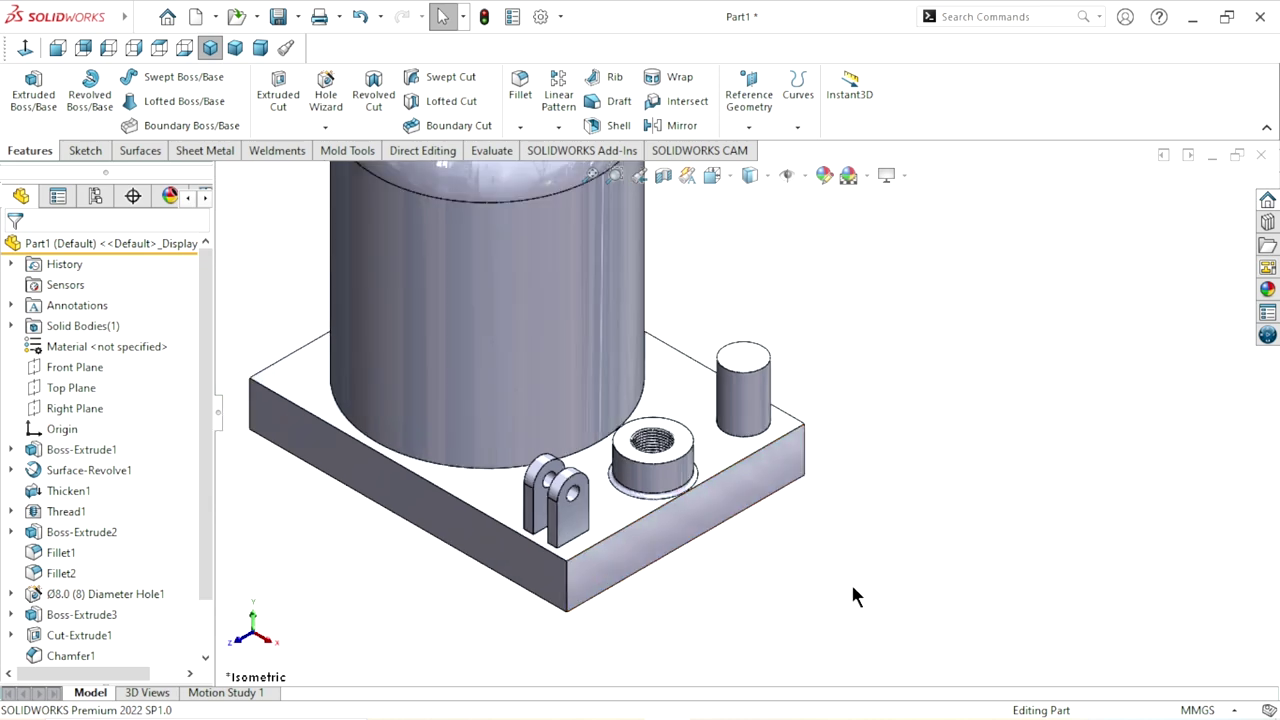
pyautogui.scroll(-2, 777, 474)
pyautogui.click(745, 318)
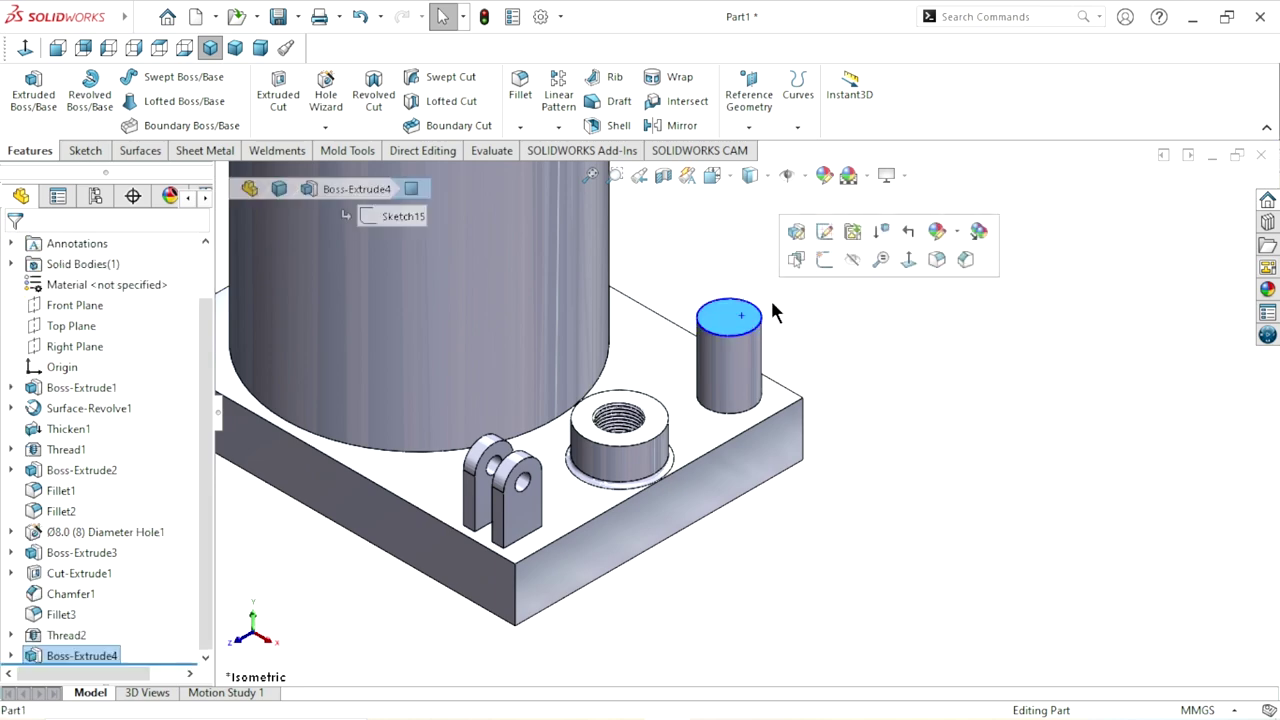
# Start a sketch on the post's top face, viewed face-on
pyautogui.click(819, 260)
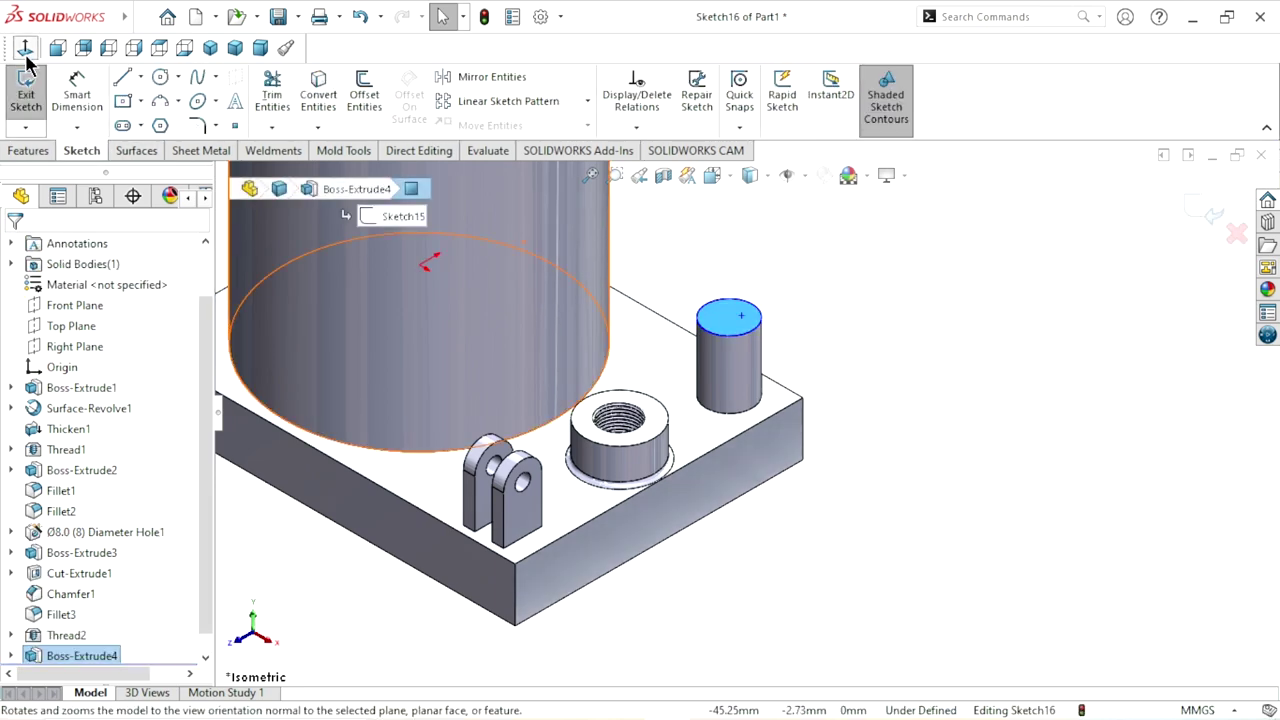
pyautogui.click(25, 50)
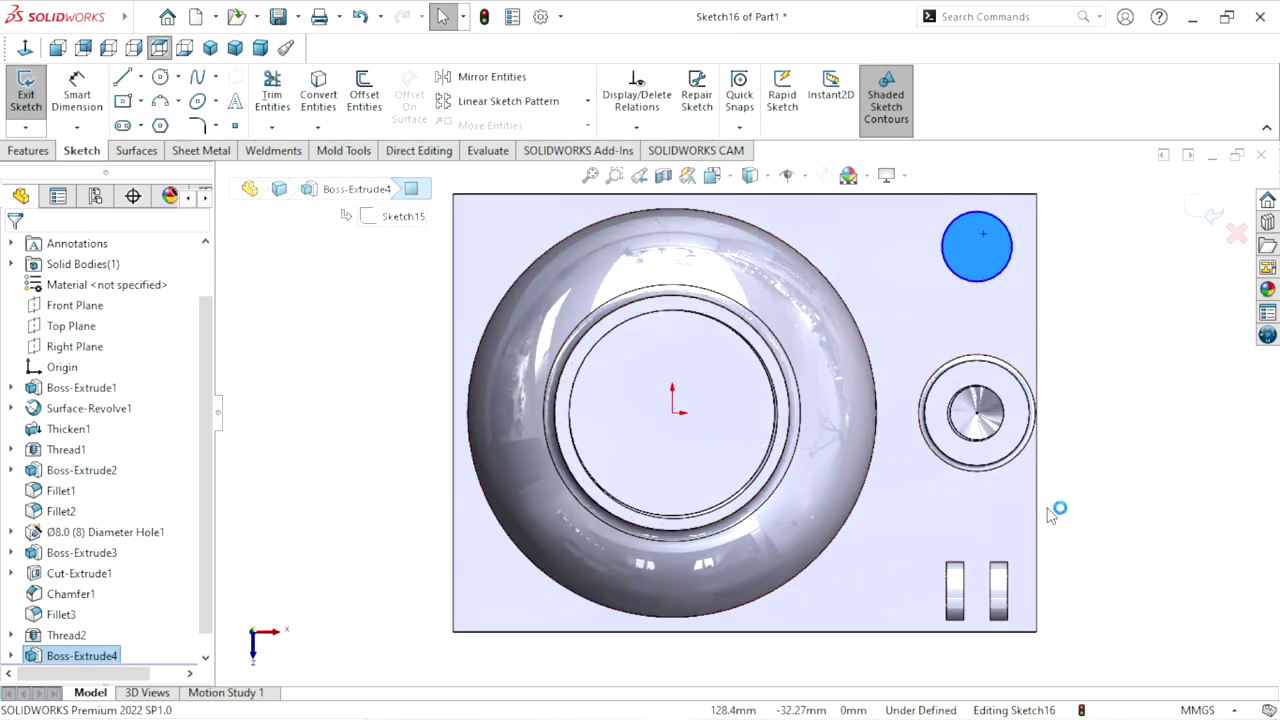
pyautogui.scroll(1, 1050, 298)
pyautogui.scroll(-1, 920, 298)
pyautogui.scroll(-1, 934, 379)
pyautogui.scroll(-1, 937, 393)
# Draw a circle centred on the post top and dimension it Ø15 mm
pyautogui.click(160, 77)
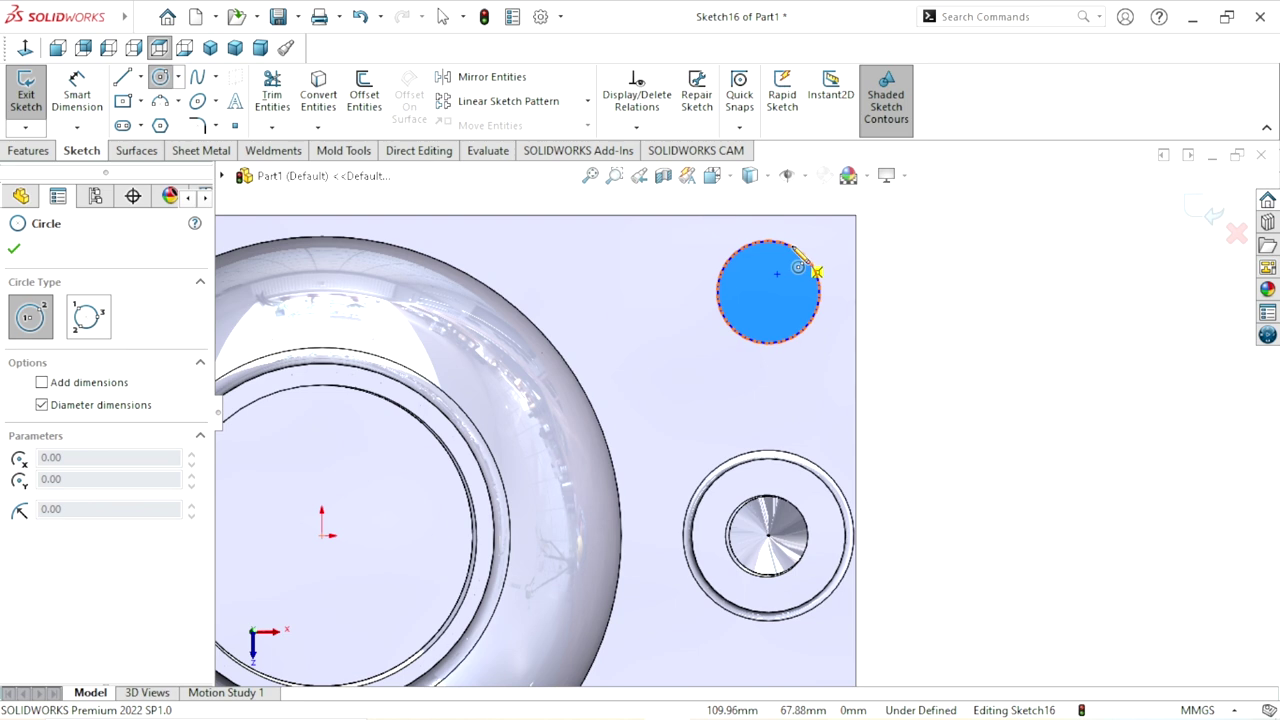
pyautogui.click(768, 292)
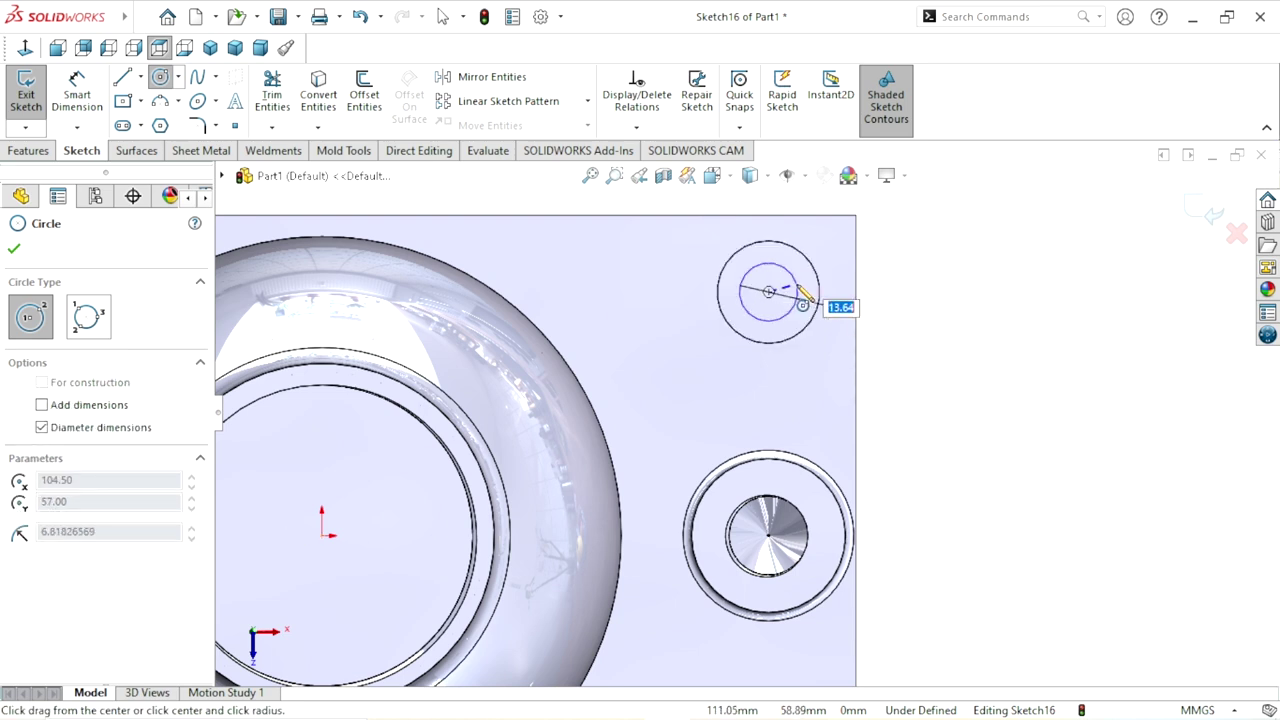
pyautogui.click(798, 291)
pyautogui.click(77, 95)
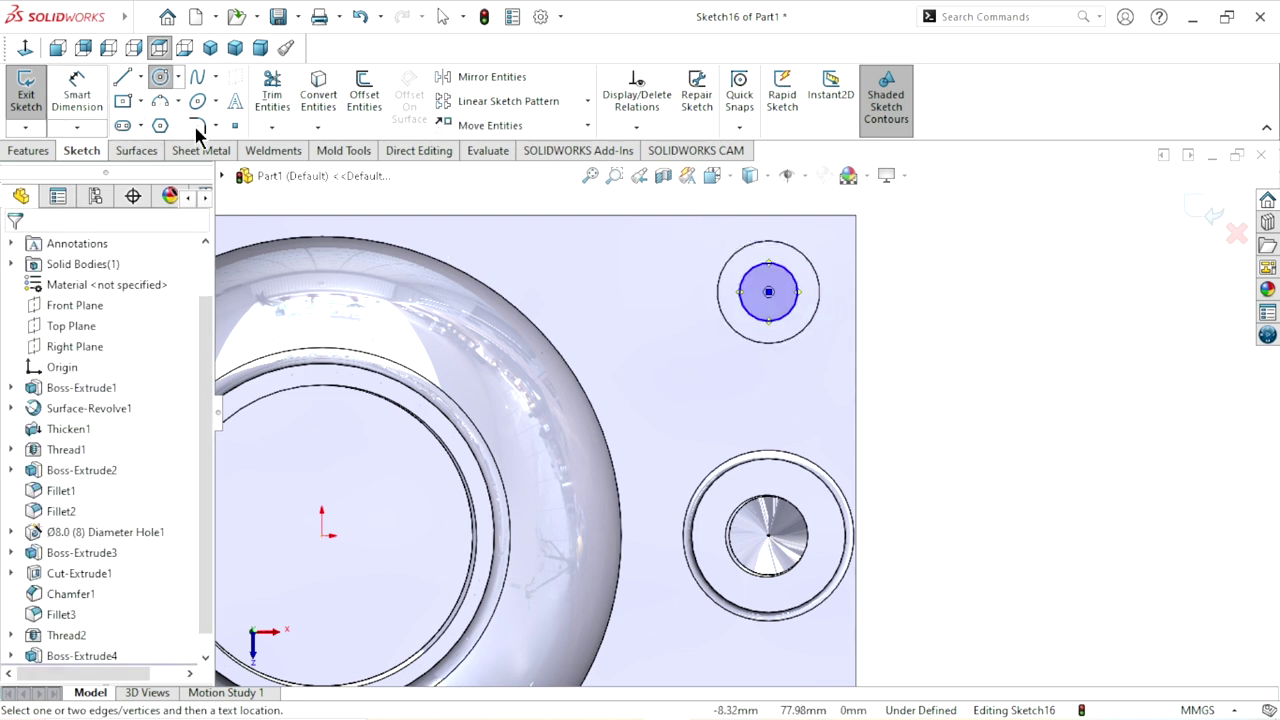
pyautogui.click(799, 294)
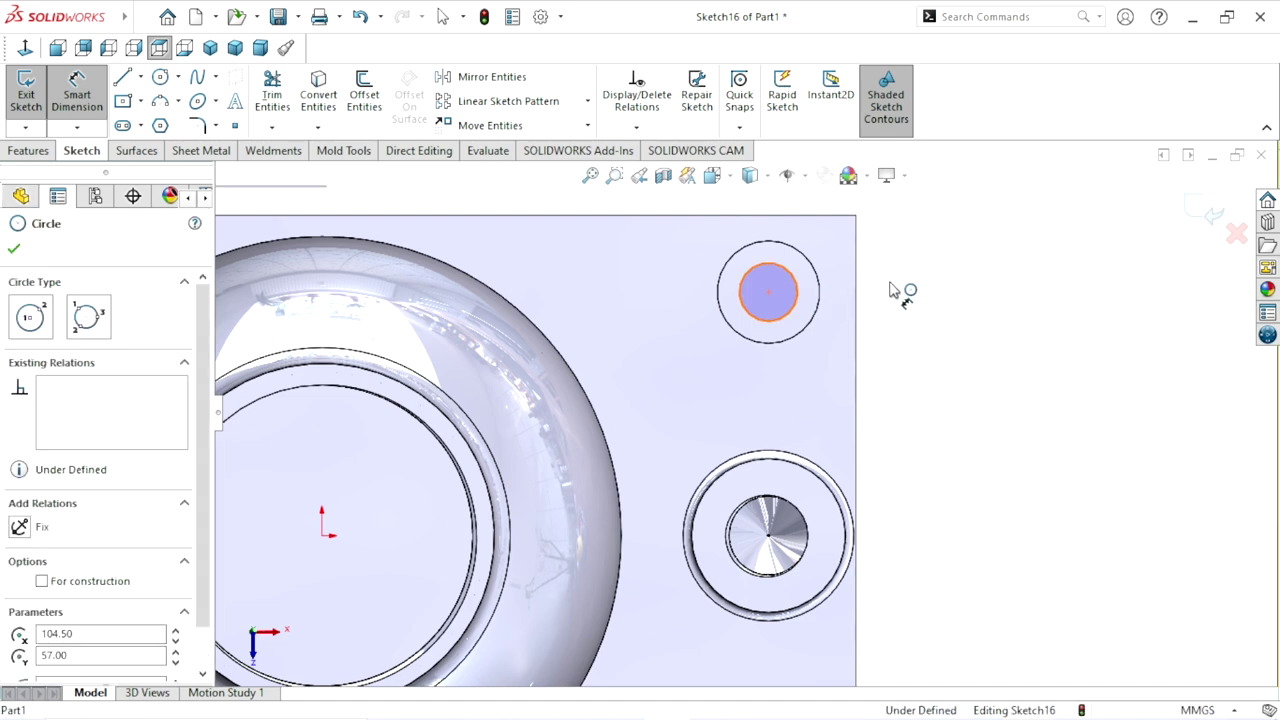
pyautogui.click(895, 292)
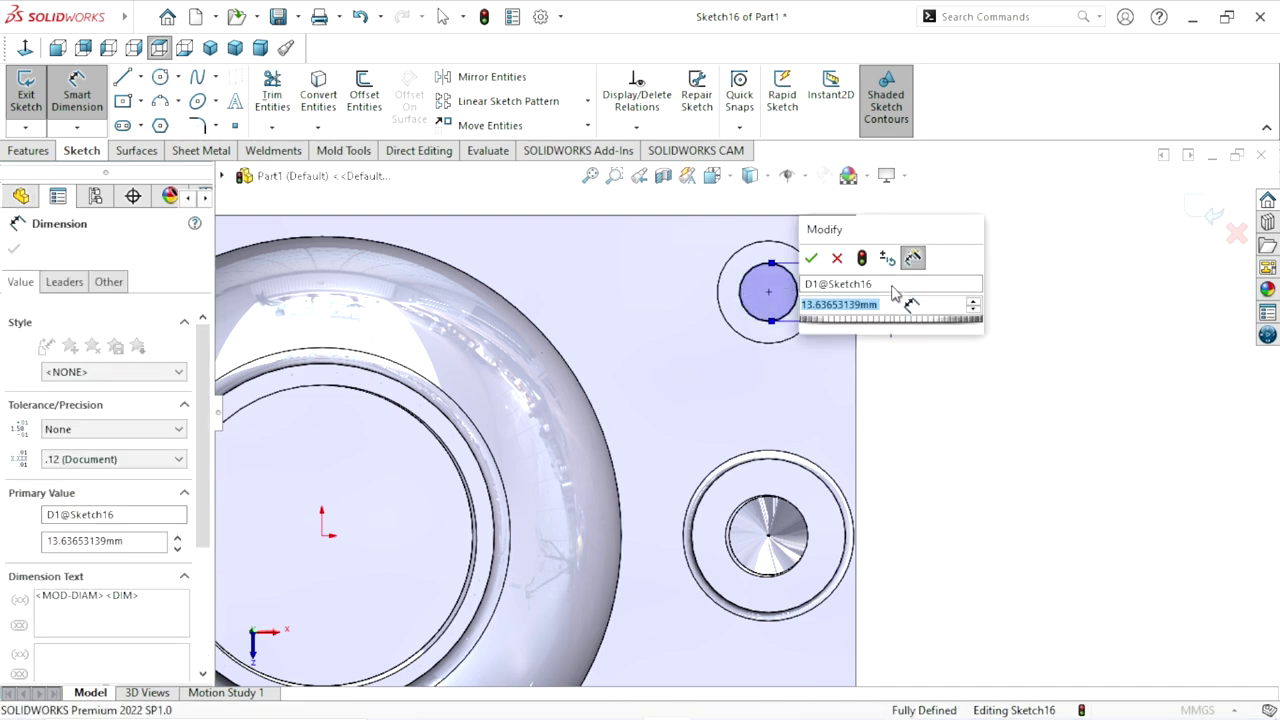
pyautogui.write('15')
pyautogui.click(811, 259)
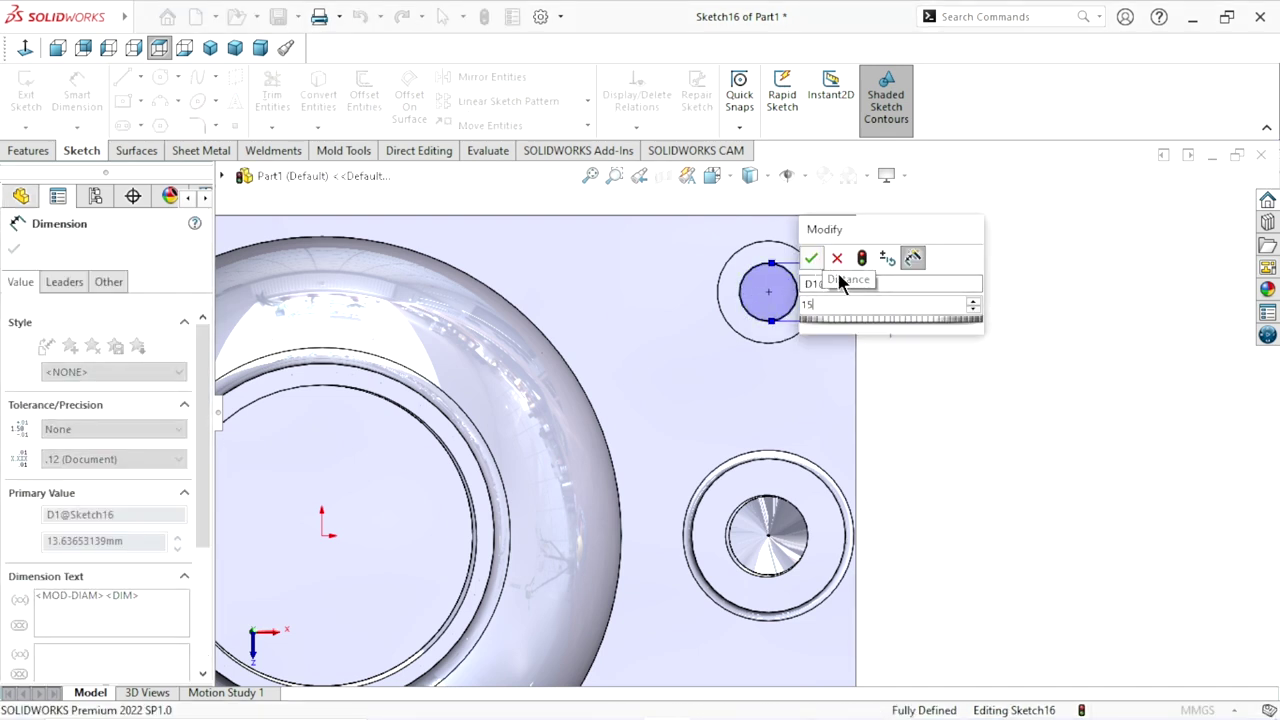
pyautogui.click(14, 250)
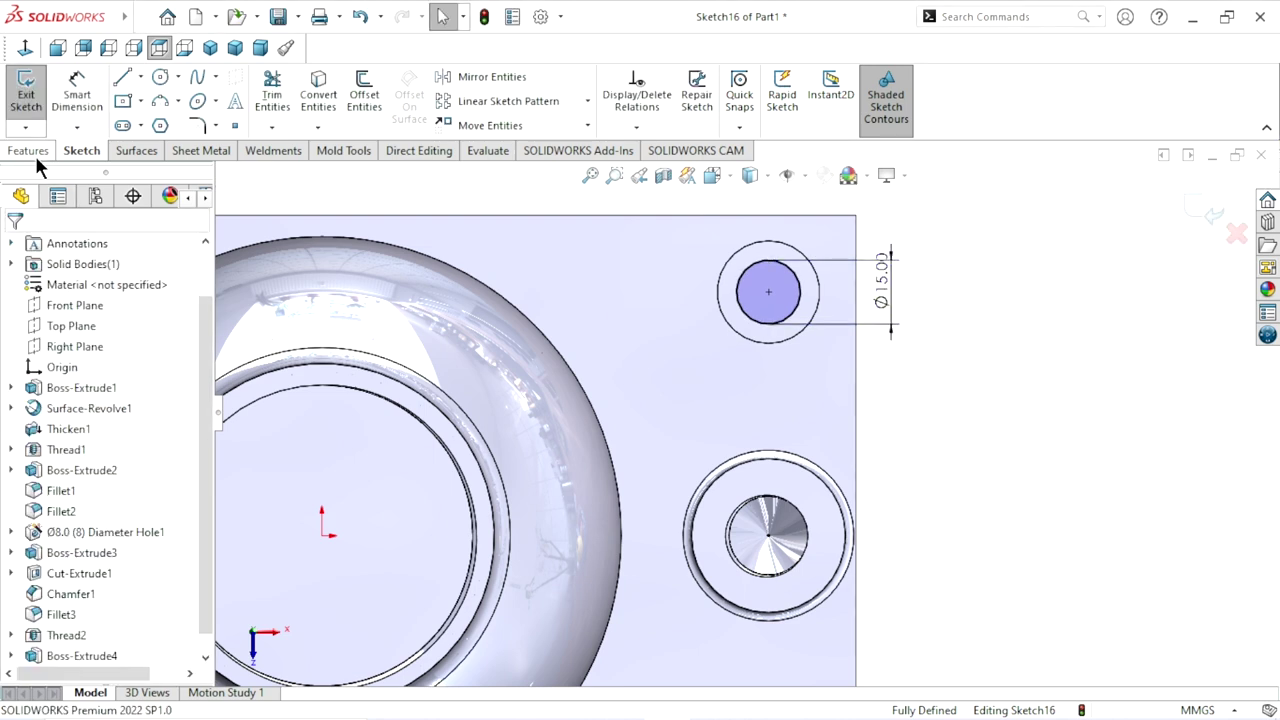
pyautogui.click(30, 151)
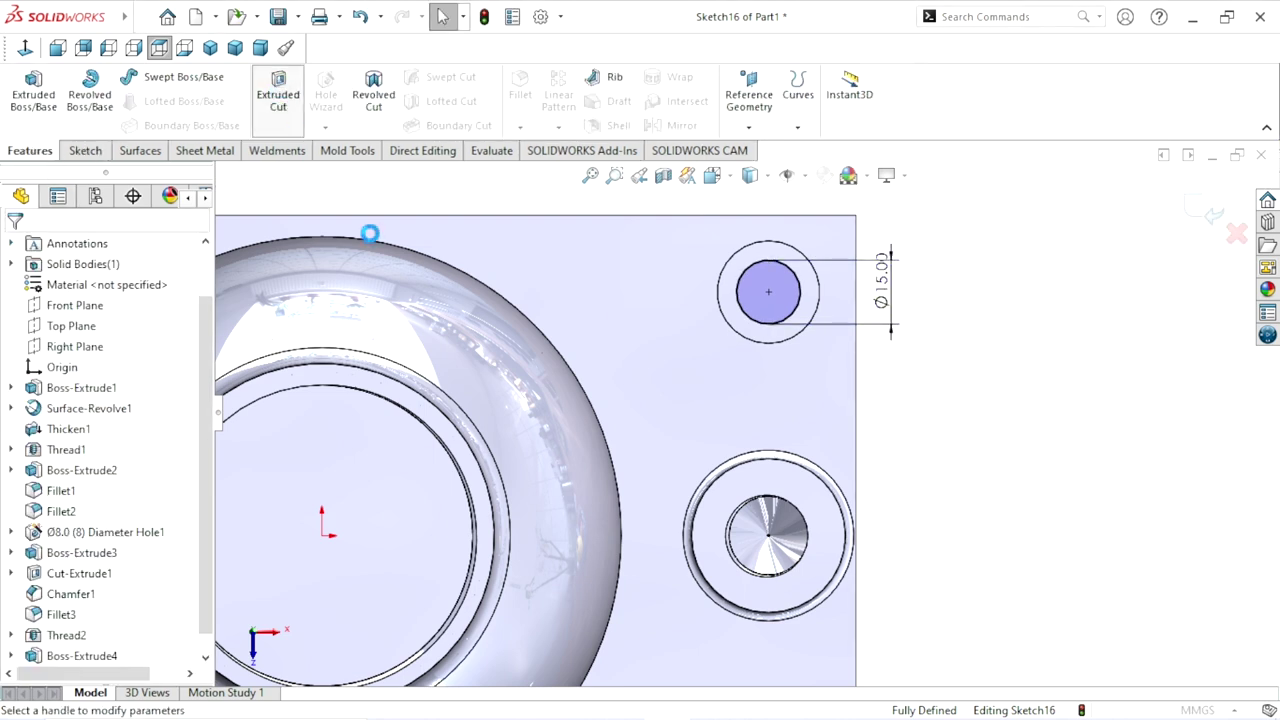
# Enter a 12 mm blind depth for the Ø15 circle's cut into the post
pyautogui.write('12')
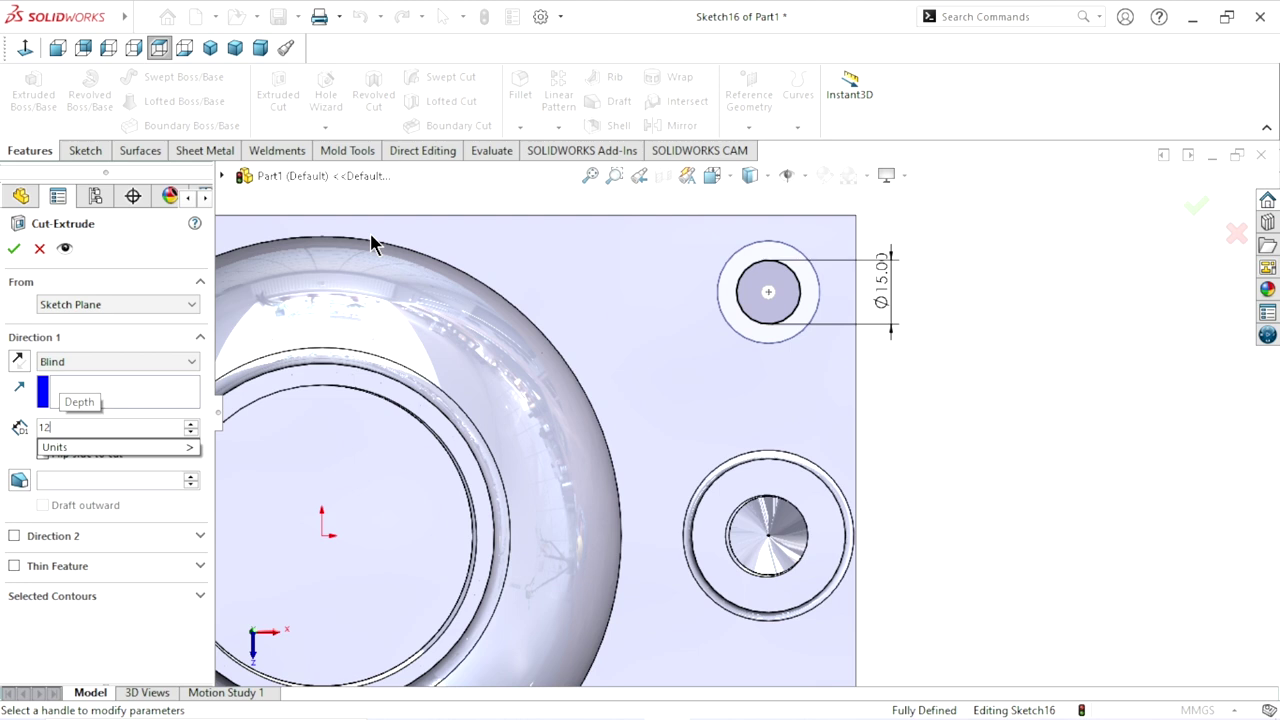
pyautogui.press('Return')
pyautogui.moveTo(112, 423); pyautogui.dragTo(44, 426)
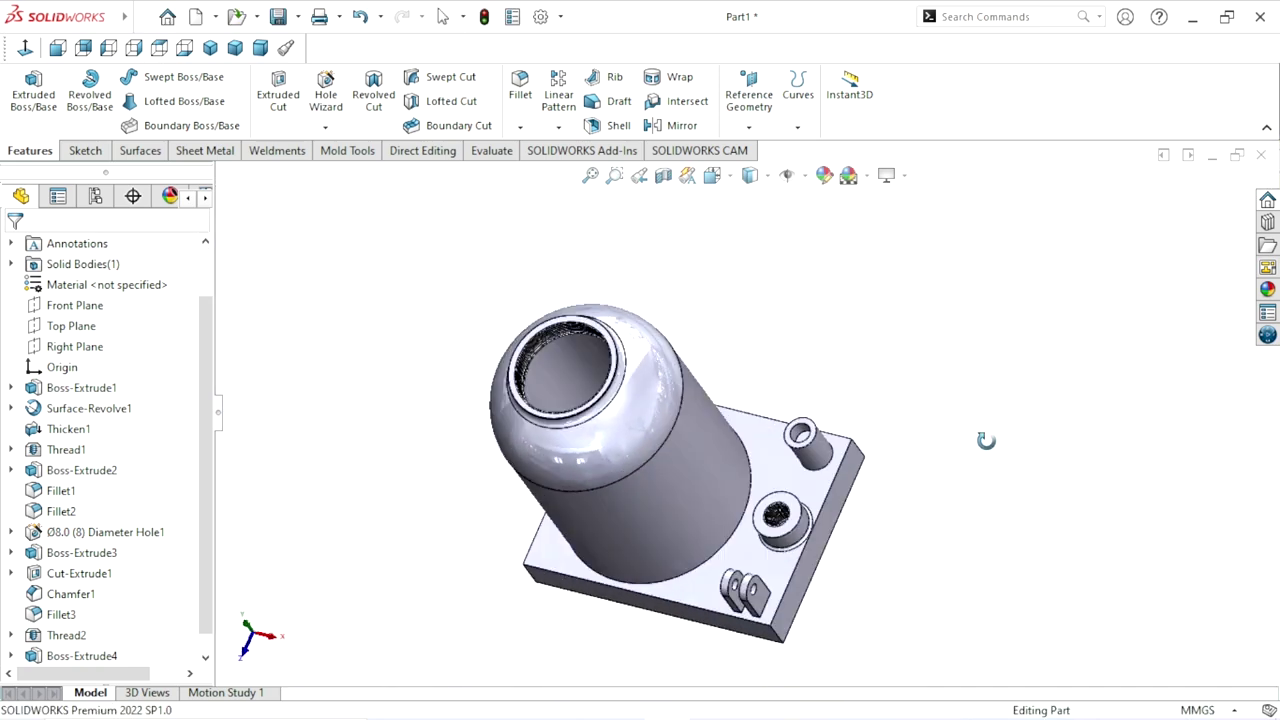
# Pick the bottom face of the tall boss's hole with Select Other and start a sketch on it
pyautogui.scroll(-5, 780, 470)
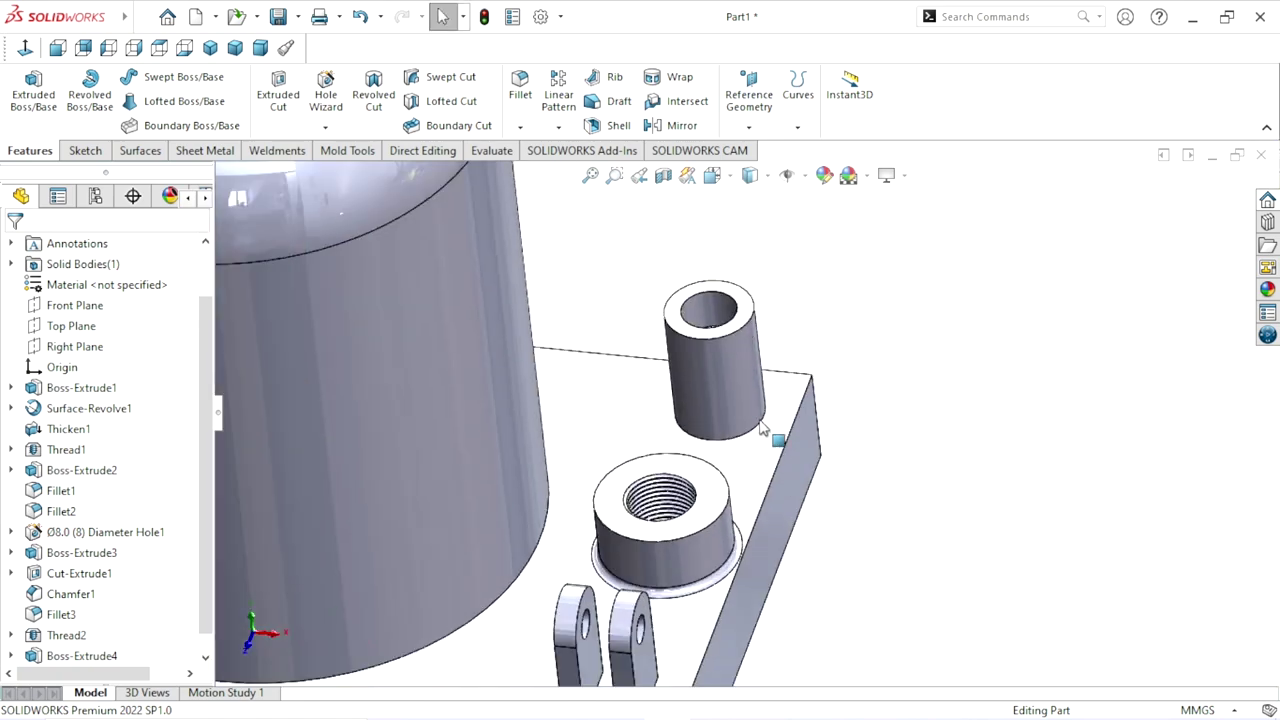
pyautogui.moveTo(857, 406)
pyautogui.mouseDown(button='middle')
pyautogui.moveTo(818, 358)
pyautogui.moveTo(760, 345)
pyautogui.mouseUp(button='middle')
pyautogui.scroll(-5, 760, 330)
pyautogui.click(812, 268)
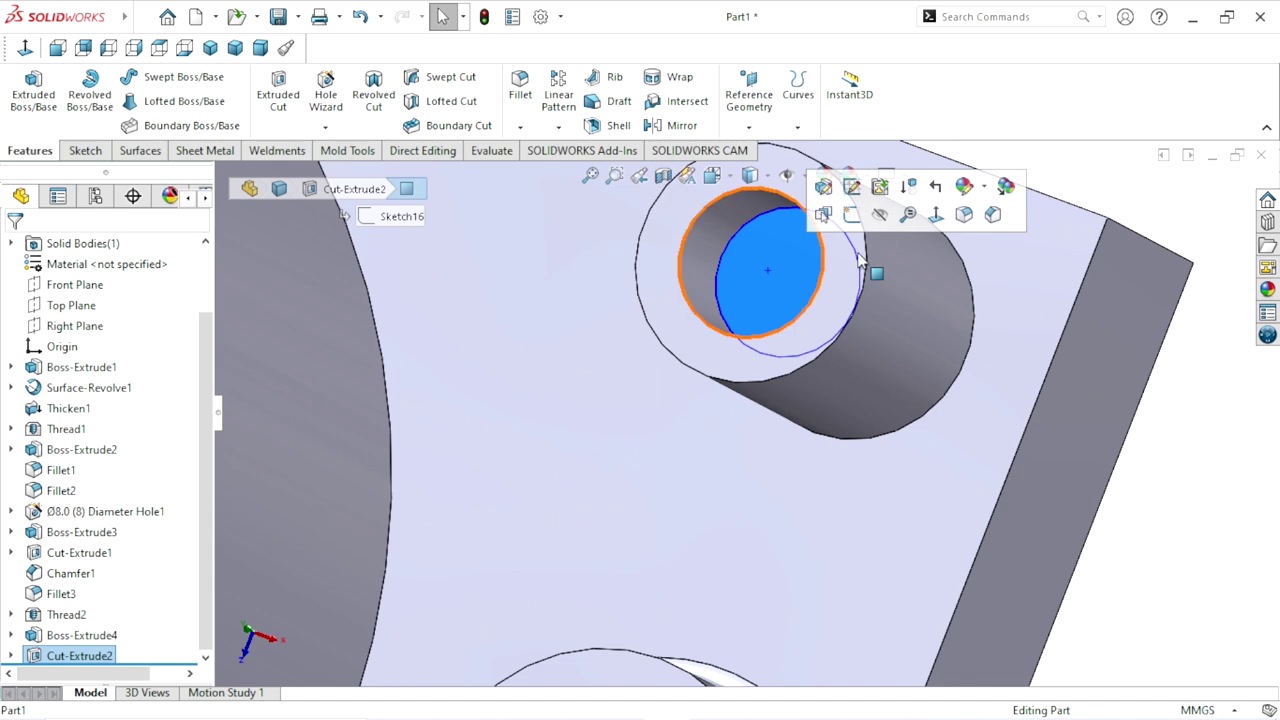
pyautogui.rightClick(840, 209)
pyautogui.click(907, 288)
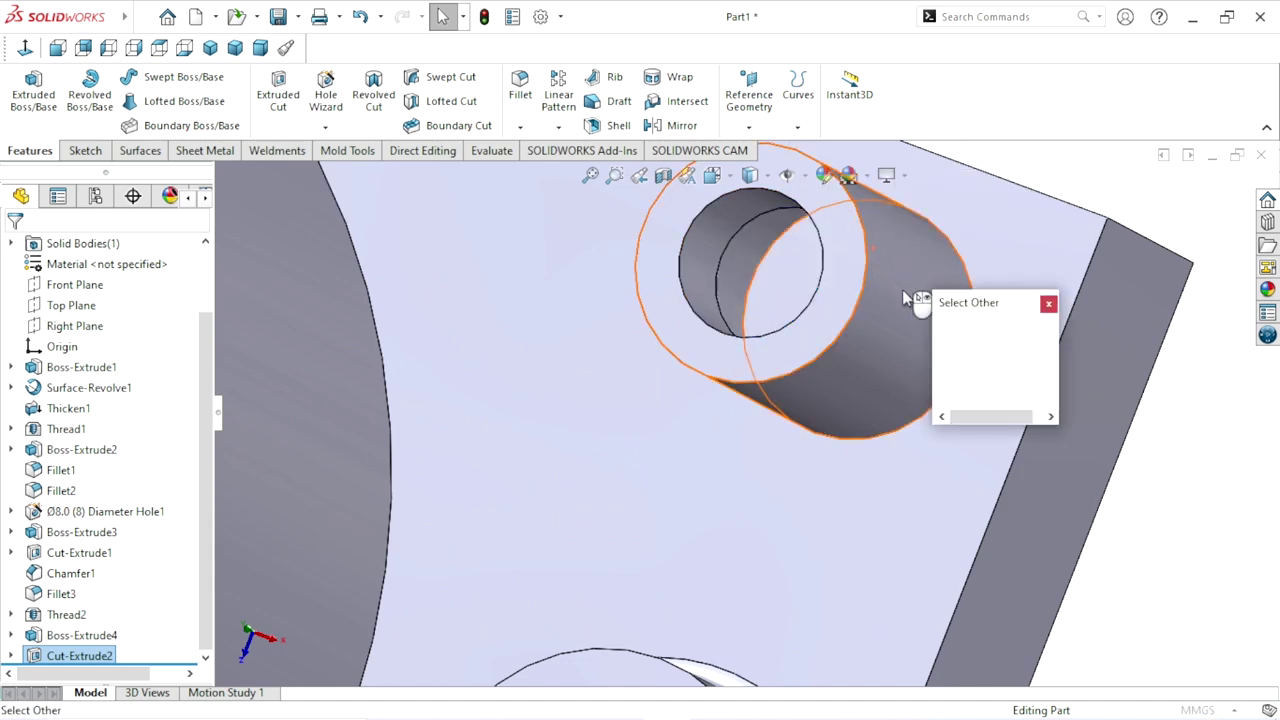
pyautogui.click(982, 323)
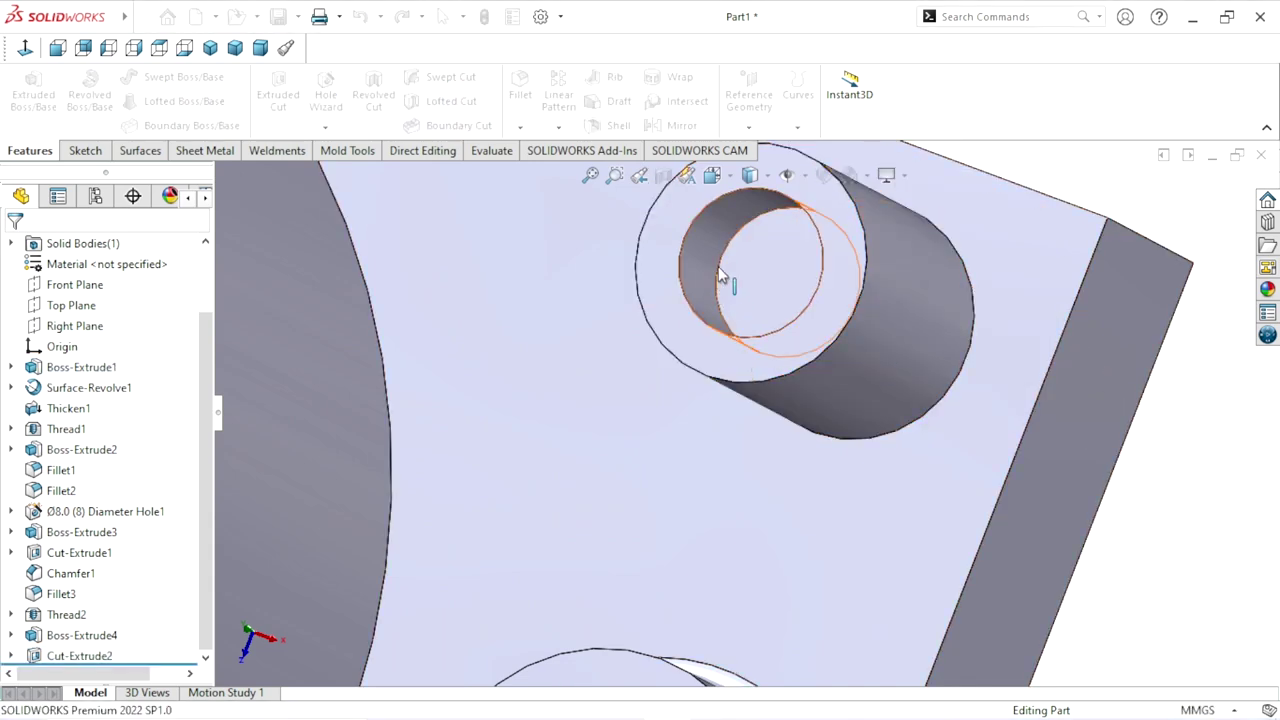
pyautogui.click(752, 272)
pyautogui.click(832, 210)
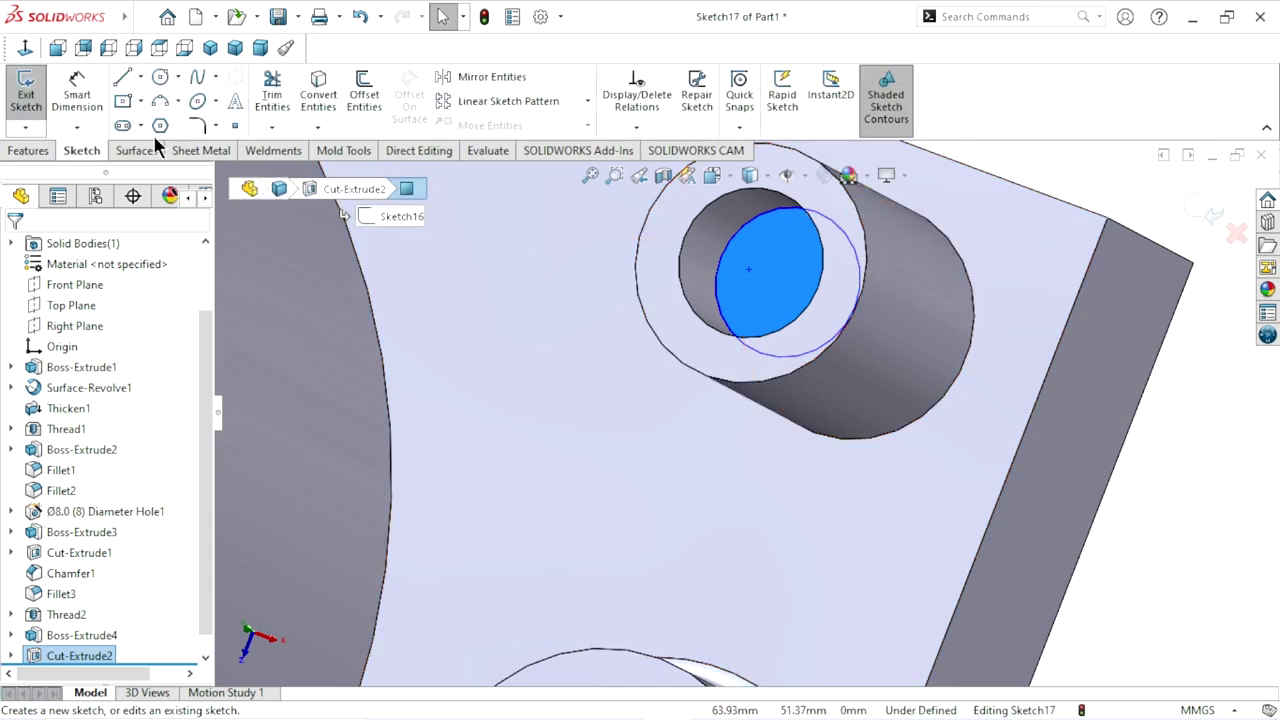
# In a Normal To view, draw a circle centred on the hole centre
pyautogui.click(159, 47)
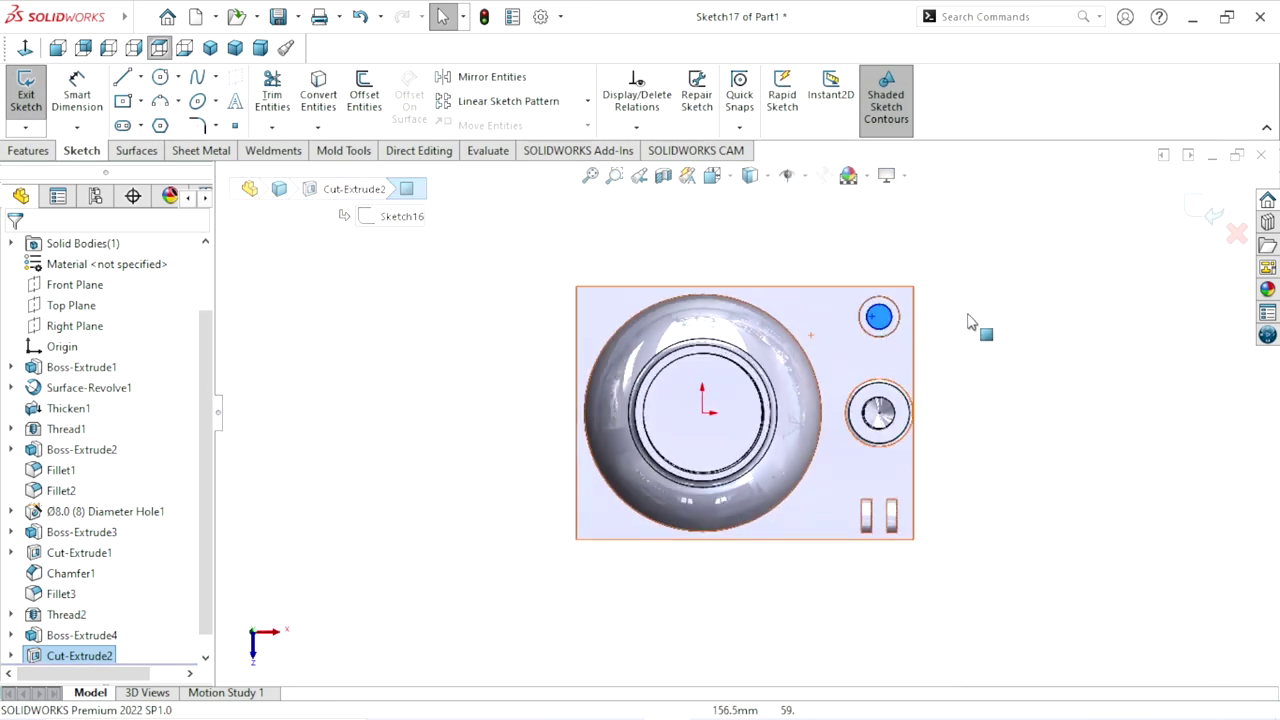
pyautogui.scroll(-5, 968, 321)
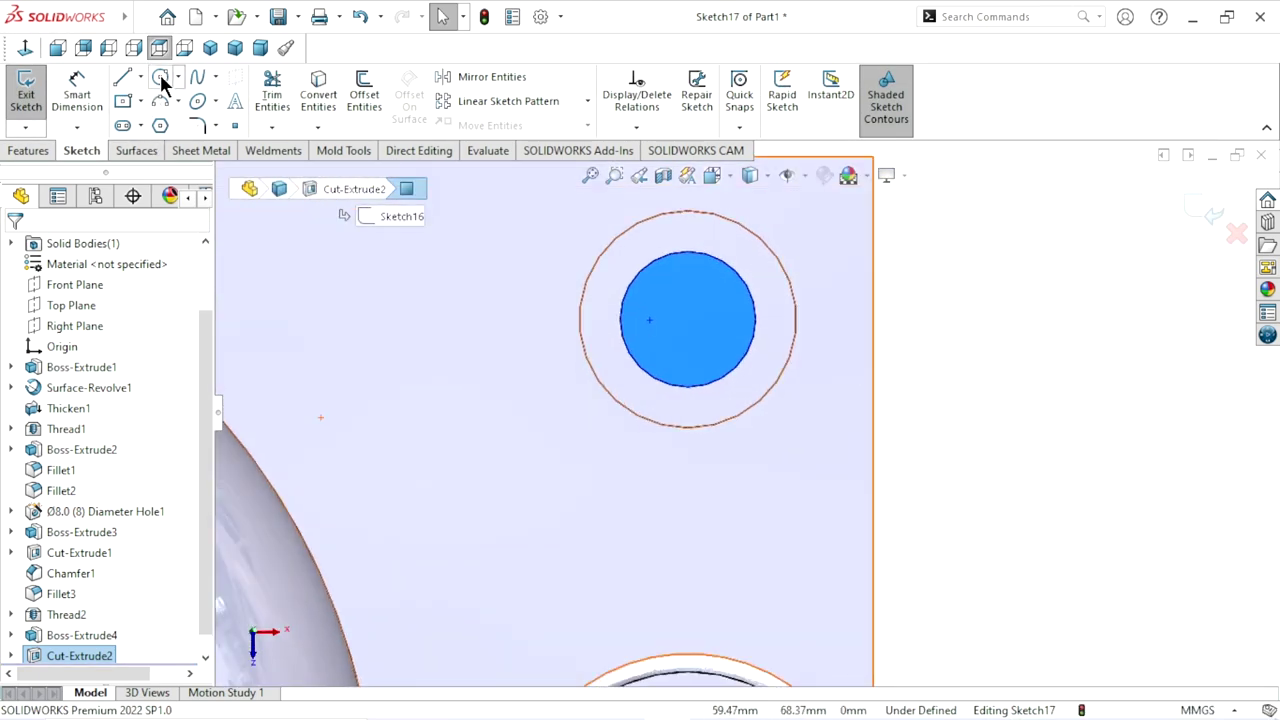
pyautogui.click(160, 76)
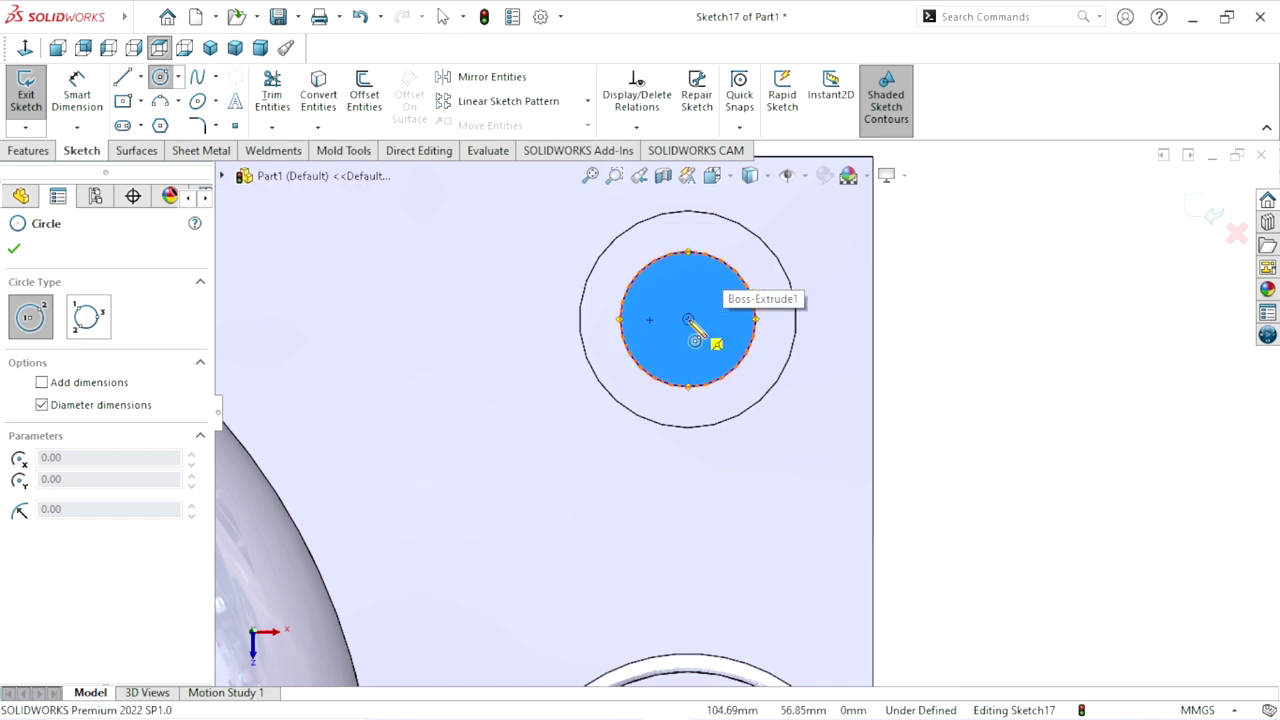
pyautogui.click(688, 319)
pyautogui.click(731, 313)
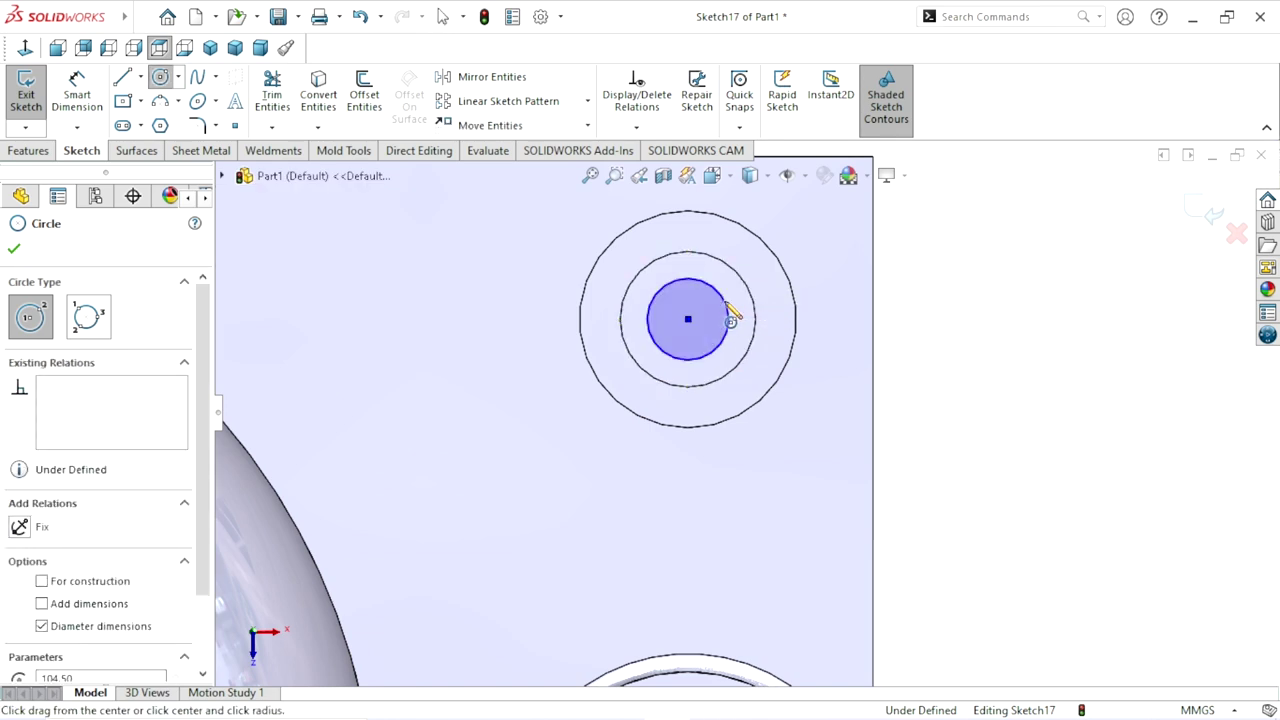
pyautogui.click(14, 250)
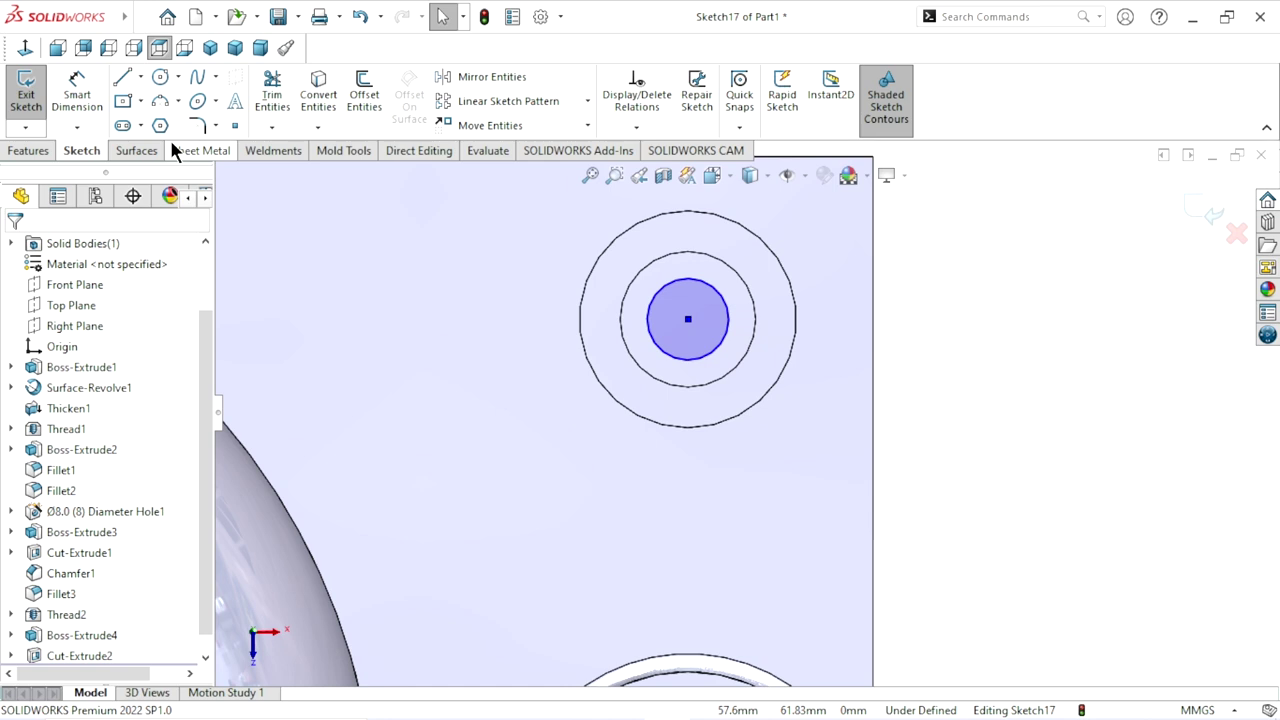
# Dimension the circle's diameter to 9 mm
pyautogui.click(77, 92)
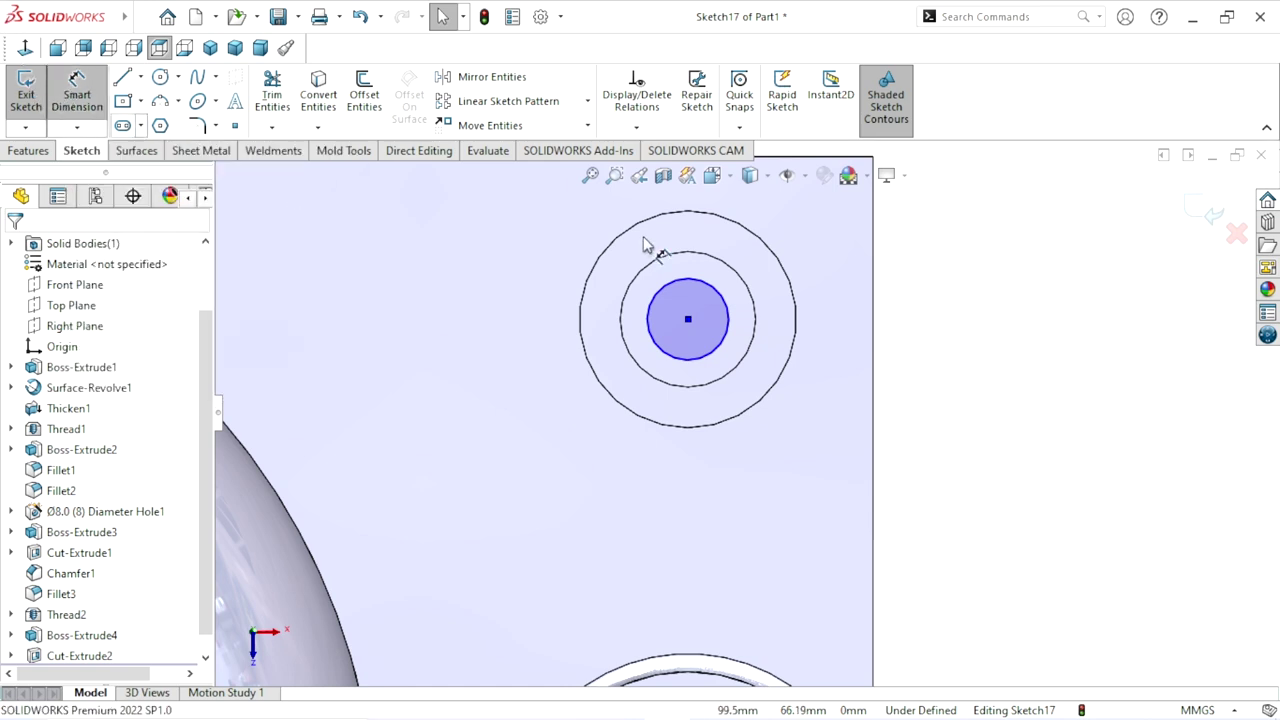
pyautogui.click(728, 320)
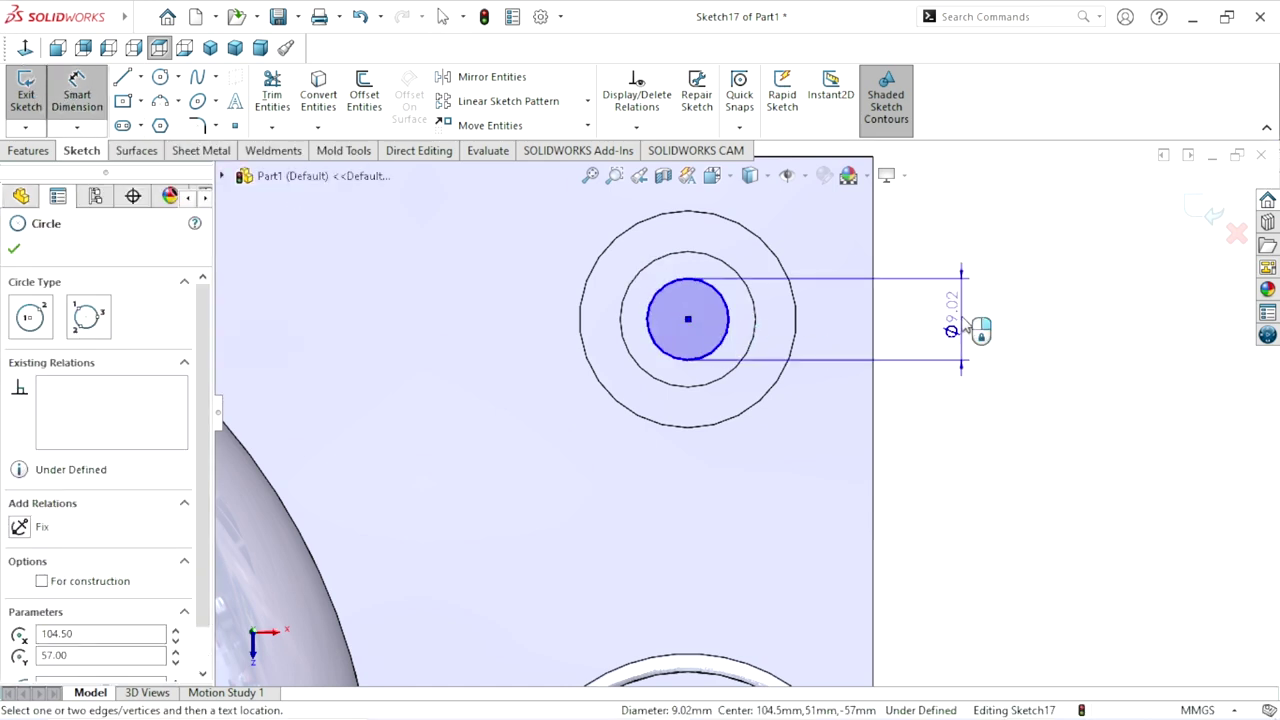
pyautogui.click(968, 333)
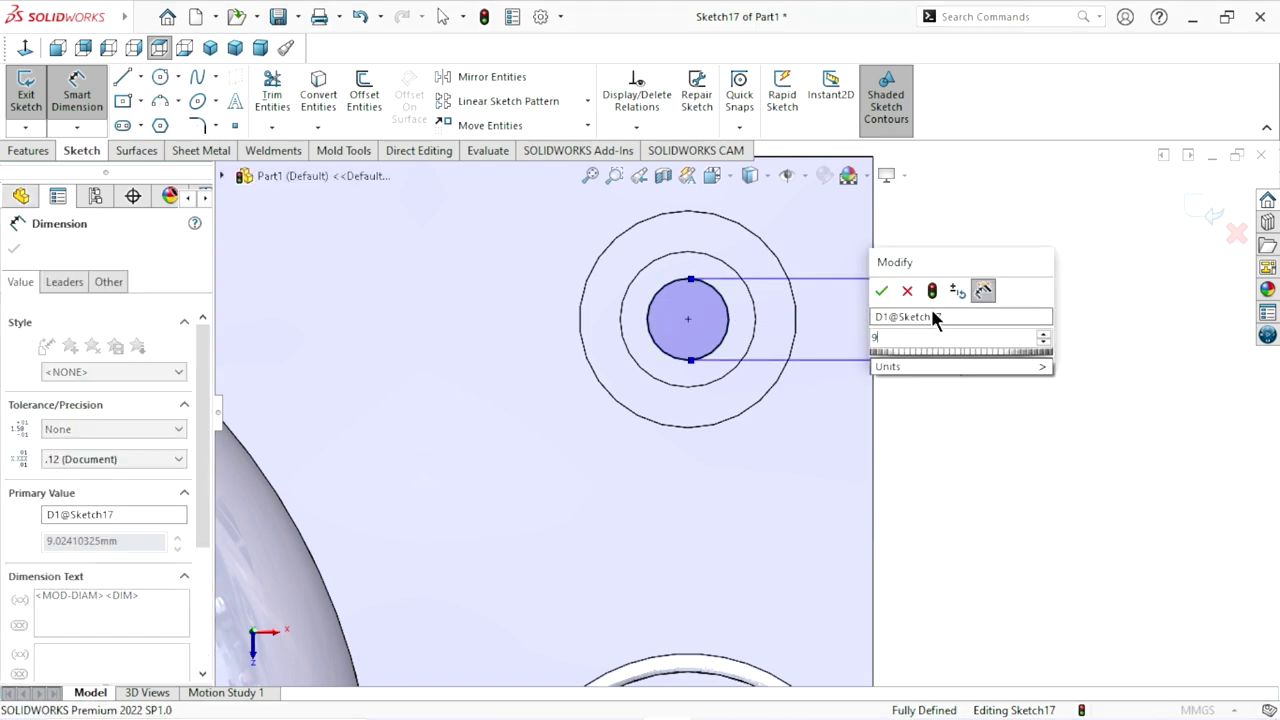
pyautogui.click(880, 291)
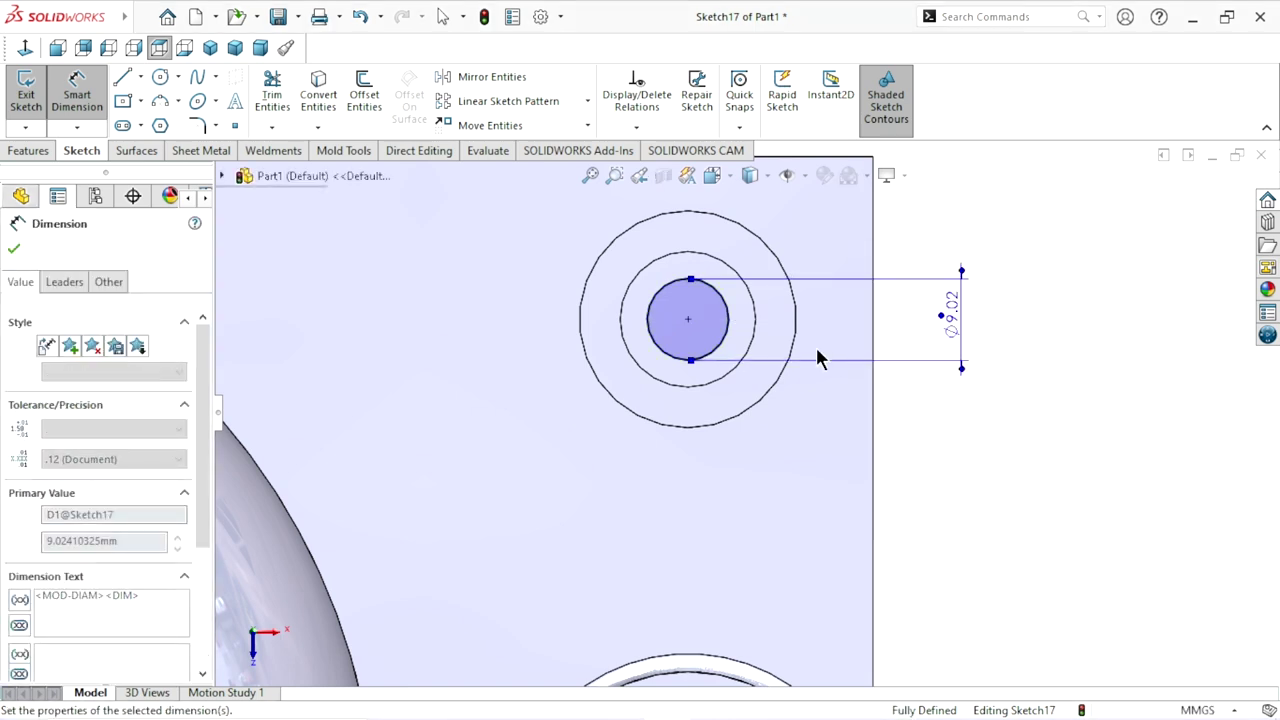
pyautogui.click(14, 248)
pyautogui.press('Escape')
pyautogui.click(26, 152)
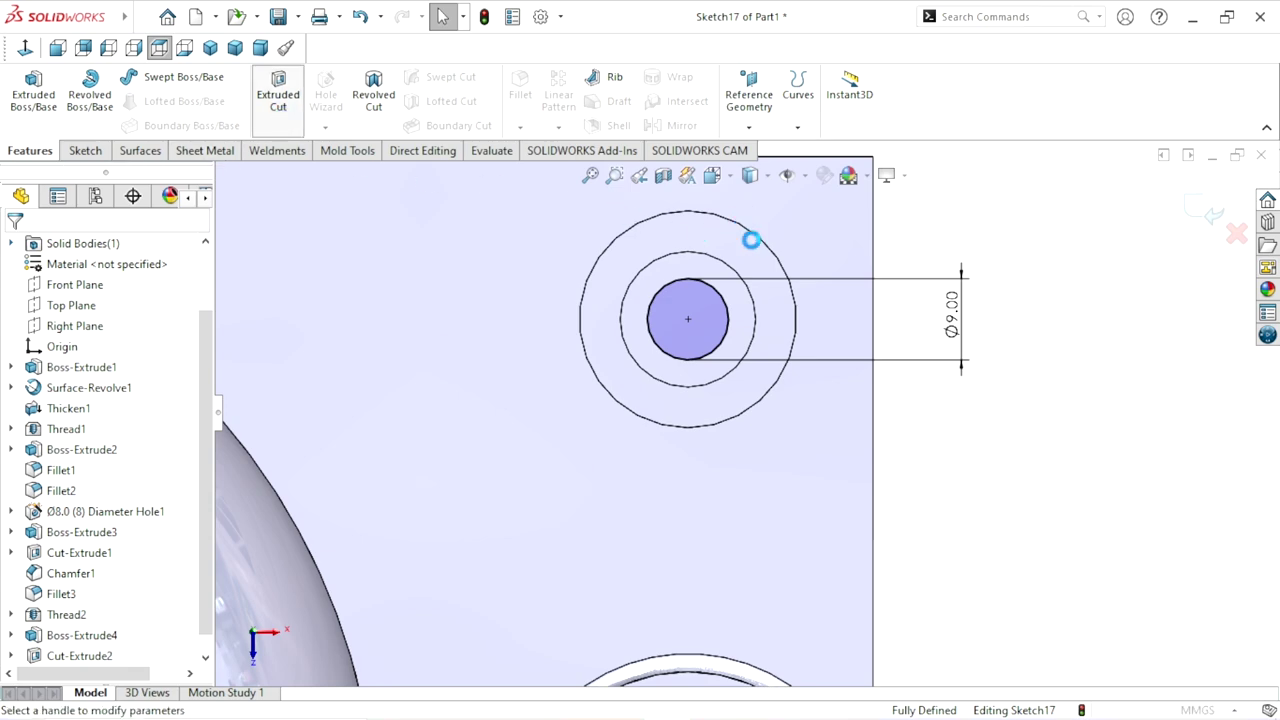
# Preview an extruded cut of the circle at 25 mm blind depth and inspect it from the side
pyautogui.moveTo(1017, 509)
pyautogui.mouseDown(button='middle')
pyautogui.moveTo(929, 395)
pyautogui.moveTo(968, 403)
pyautogui.moveTo(865, 440)
pyautogui.mouseUp(button='middle')
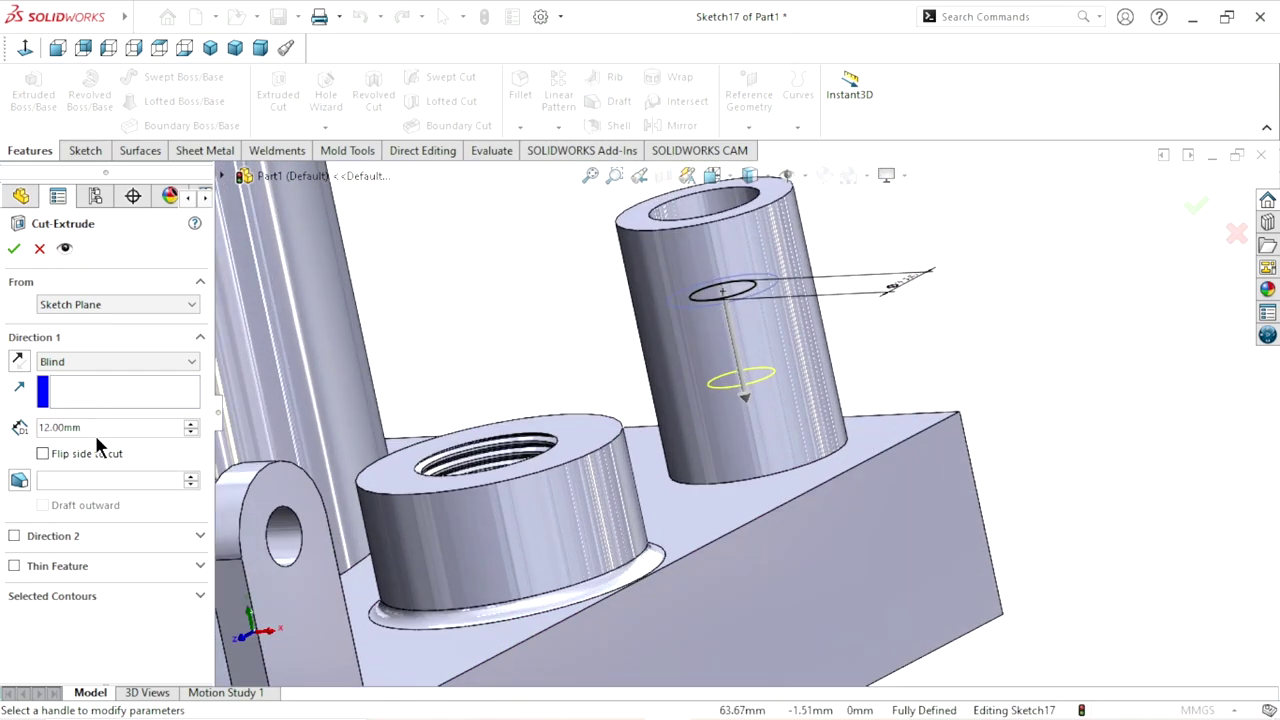
pyautogui.click(106, 424)
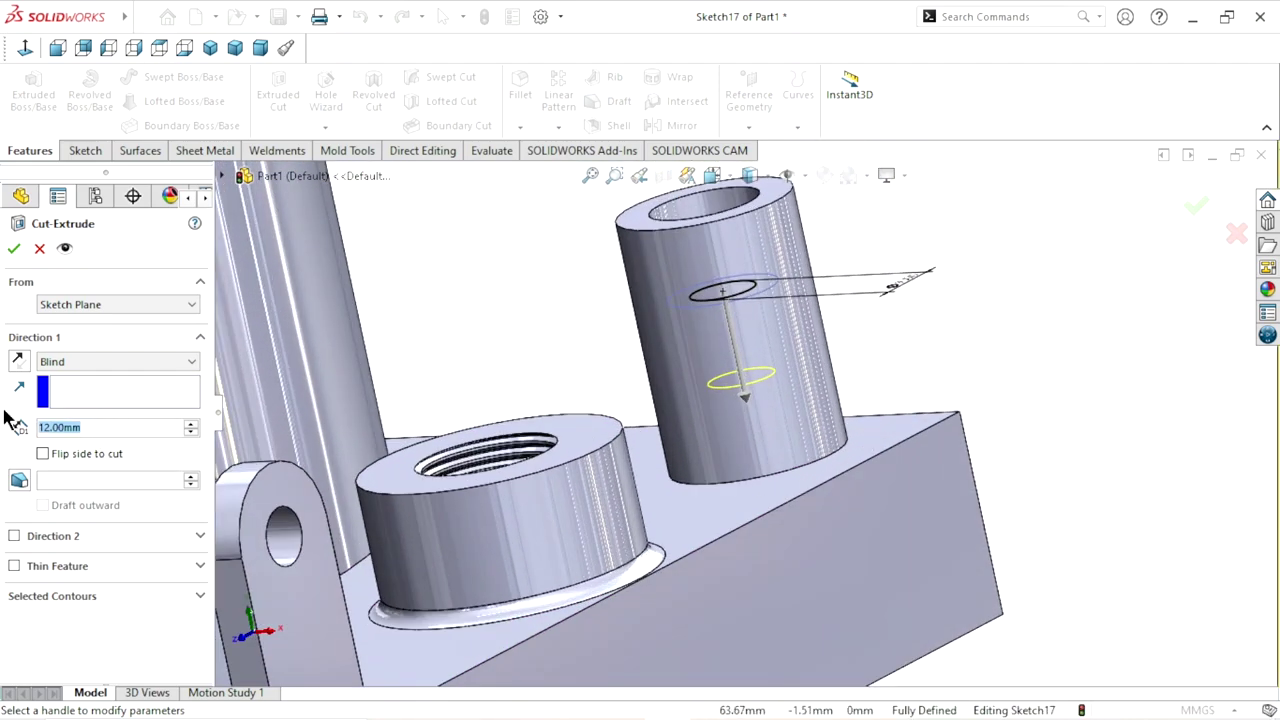
pyautogui.write('25')
pyautogui.press('Return')
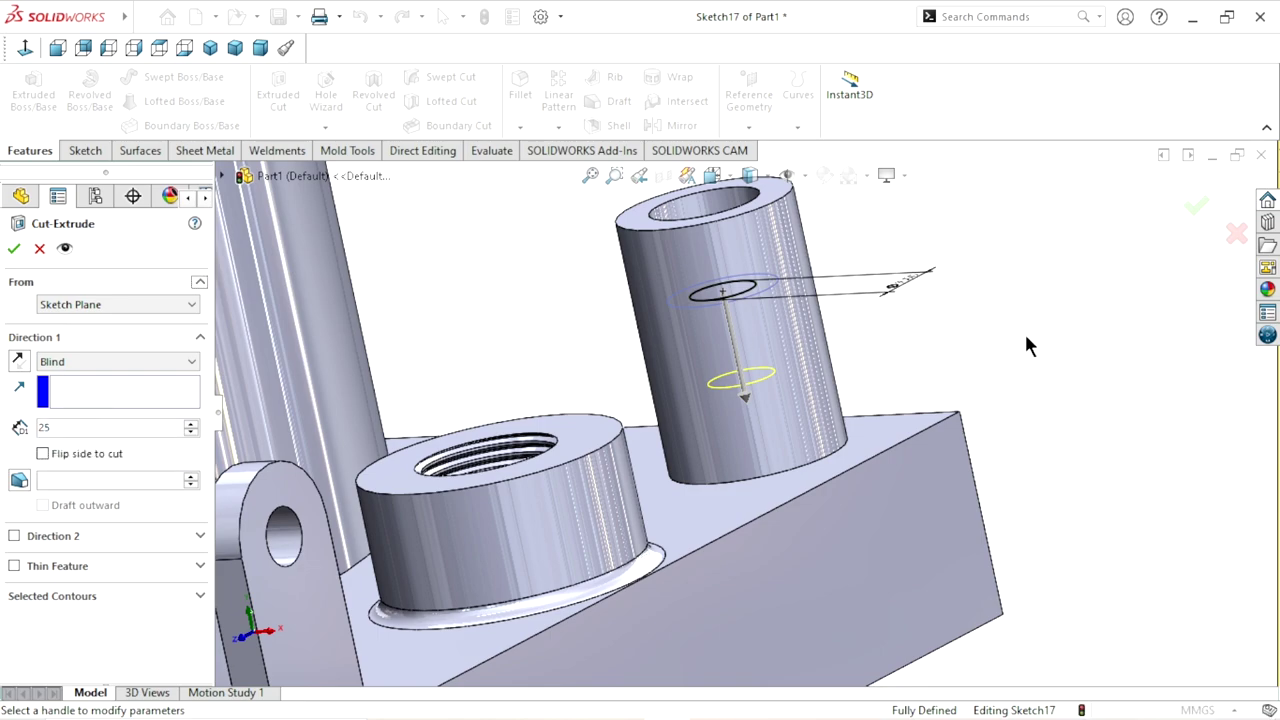
pyautogui.moveTo(1012, 394)
pyautogui.mouseDown(button='middle')
pyautogui.moveTo(959, 466)
pyautogui.moveTo(995, 487)
pyautogui.moveTo(791, 403)
pyautogui.moveTo(897, 529)
pyautogui.moveTo(951, 523)
pyautogui.moveTo(1006, 577)
pyautogui.moveTo(997, 600)
pyautogui.mouseUp(button='middle')
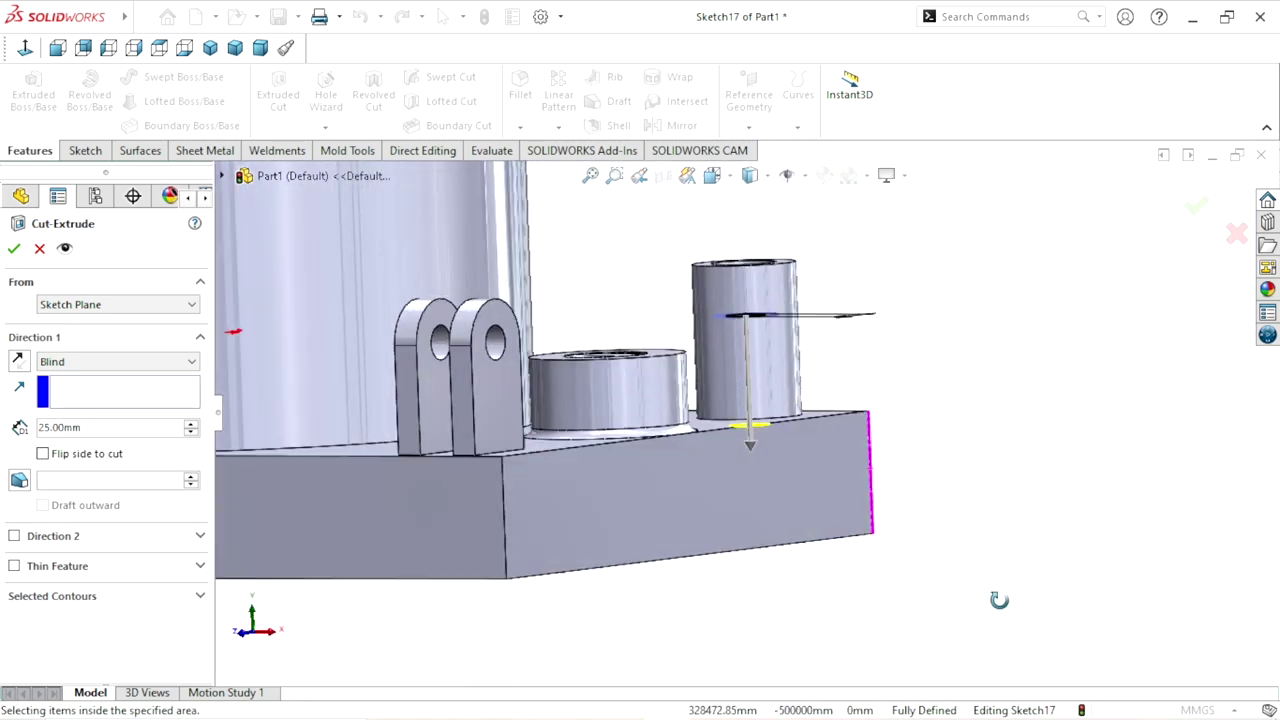
pyautogui.scroll(-3, 830, 510)
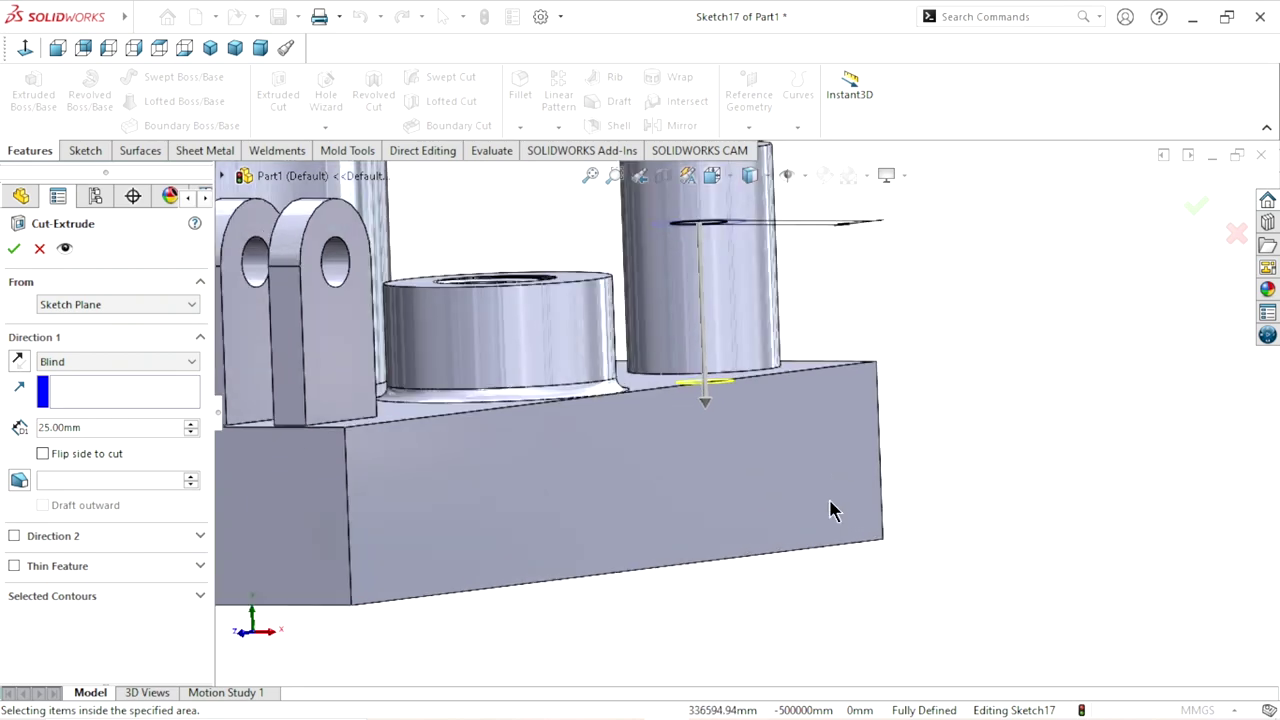
pyautogui.moveTo(924, 450)
pyautogui.mouseDown(button='middle')
pyautogui.moveTo(894, 463)
pyautogui.moveTo(897, 509)
pyautogui.moveTo(790, 453)
pyautogui.mouseUp(button='middle')
pyautogui.scroll(-2, 764, 423)
pyautogui.scroll(-2, 743, 343)
pyautogui.scroll(-2, 738, 347)
pyautogui.scroll(2, 738, 347)
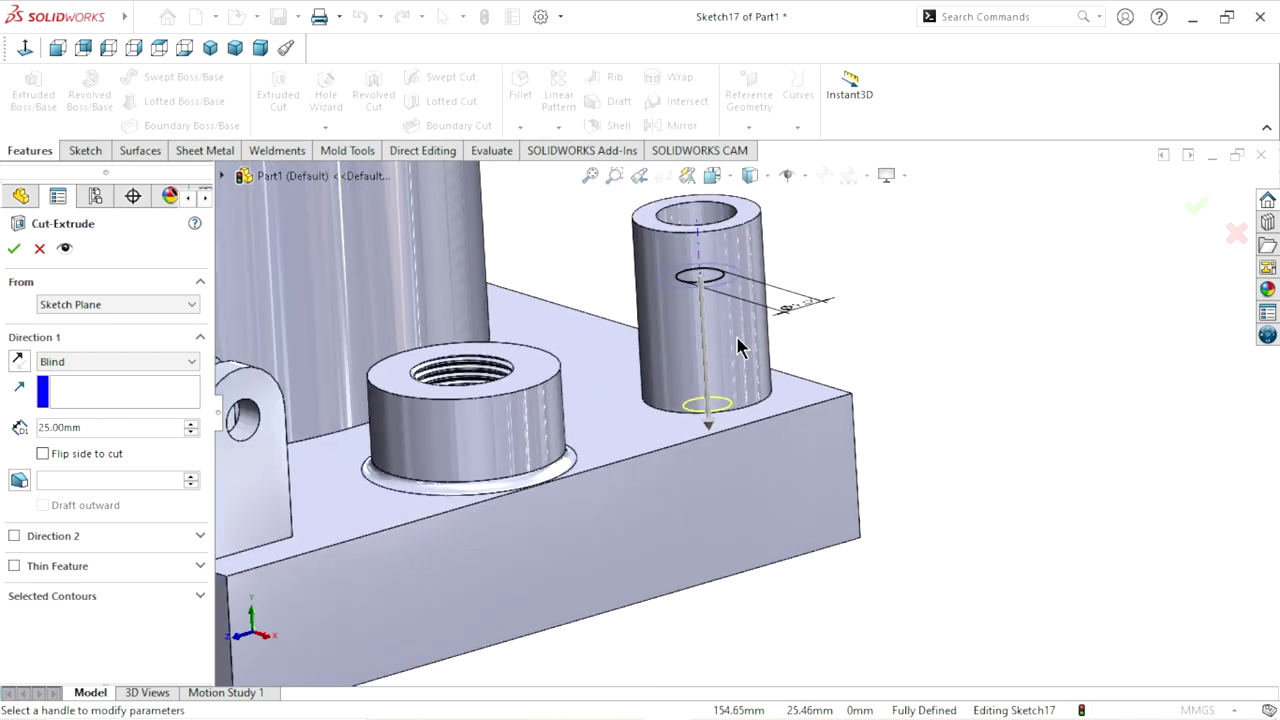
# Change the cut depth to 52-12 (40 mm) and accept the cut
pyautogui.click(710, 446)
pyautogui.click(714, 505)
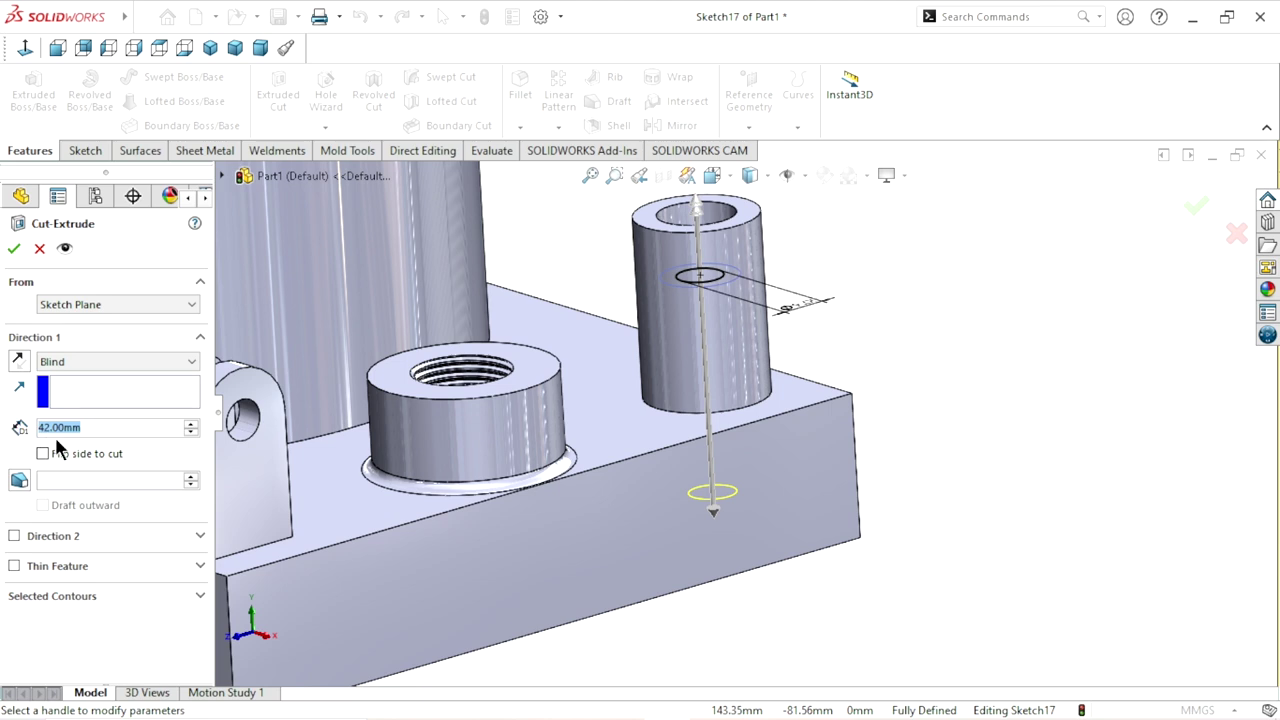
pyautogui.write('5')
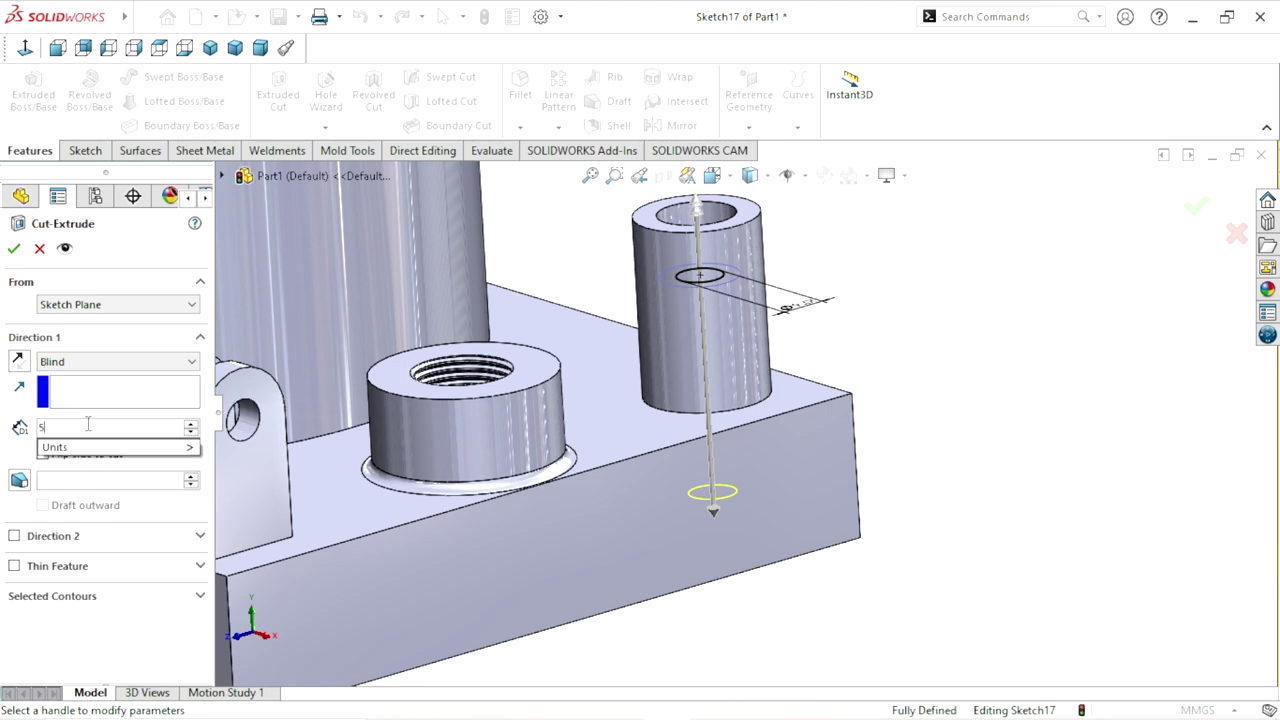
pyautogui.write('2-')
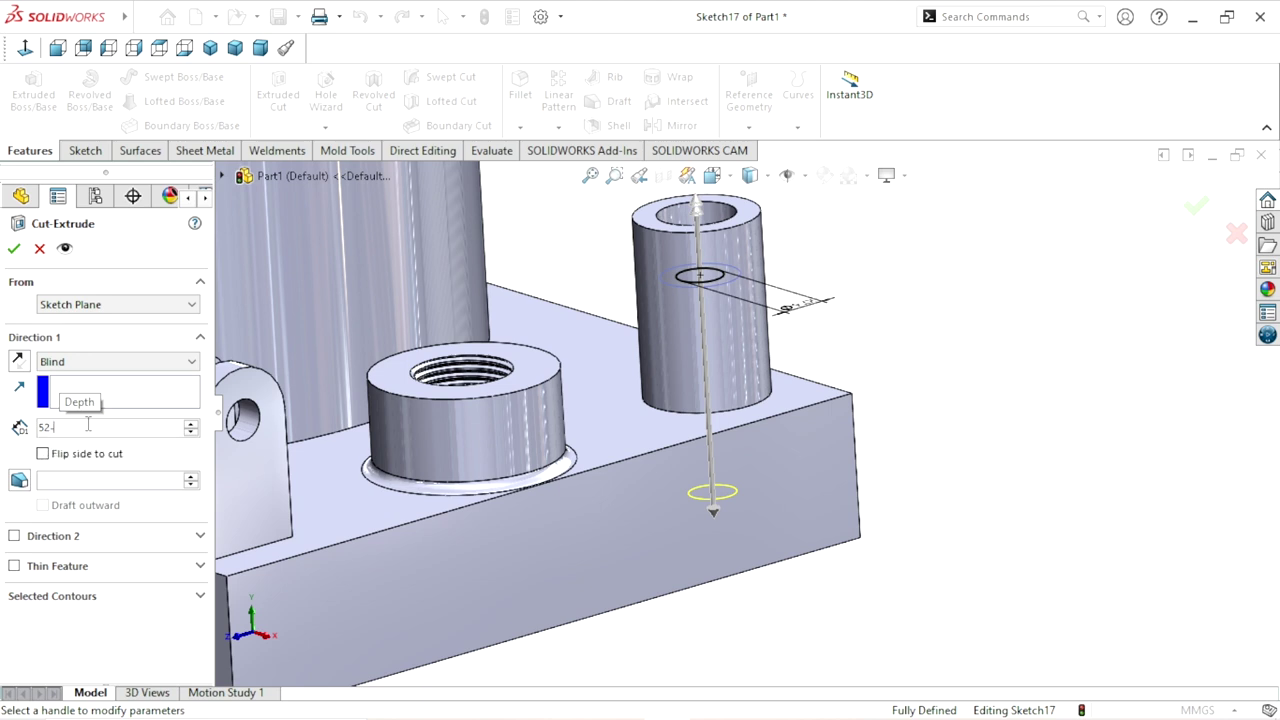
pyautogui.write('12')
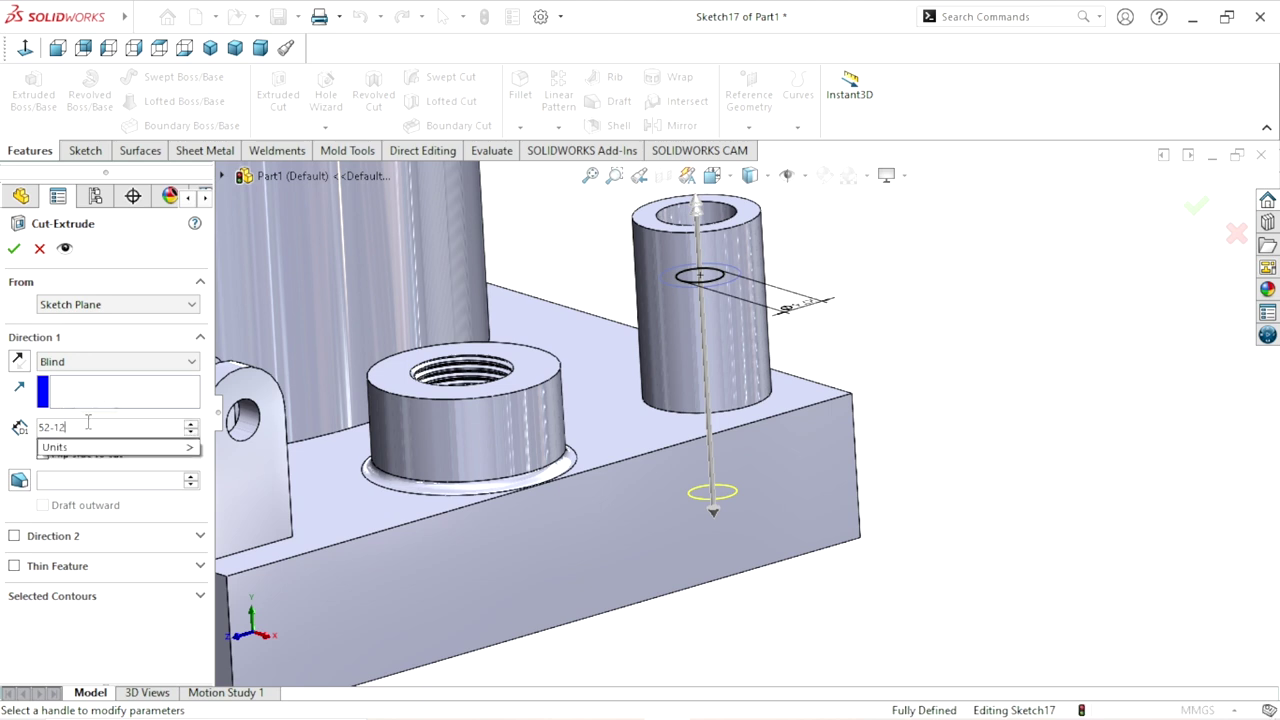
pyautogui.press('Return')
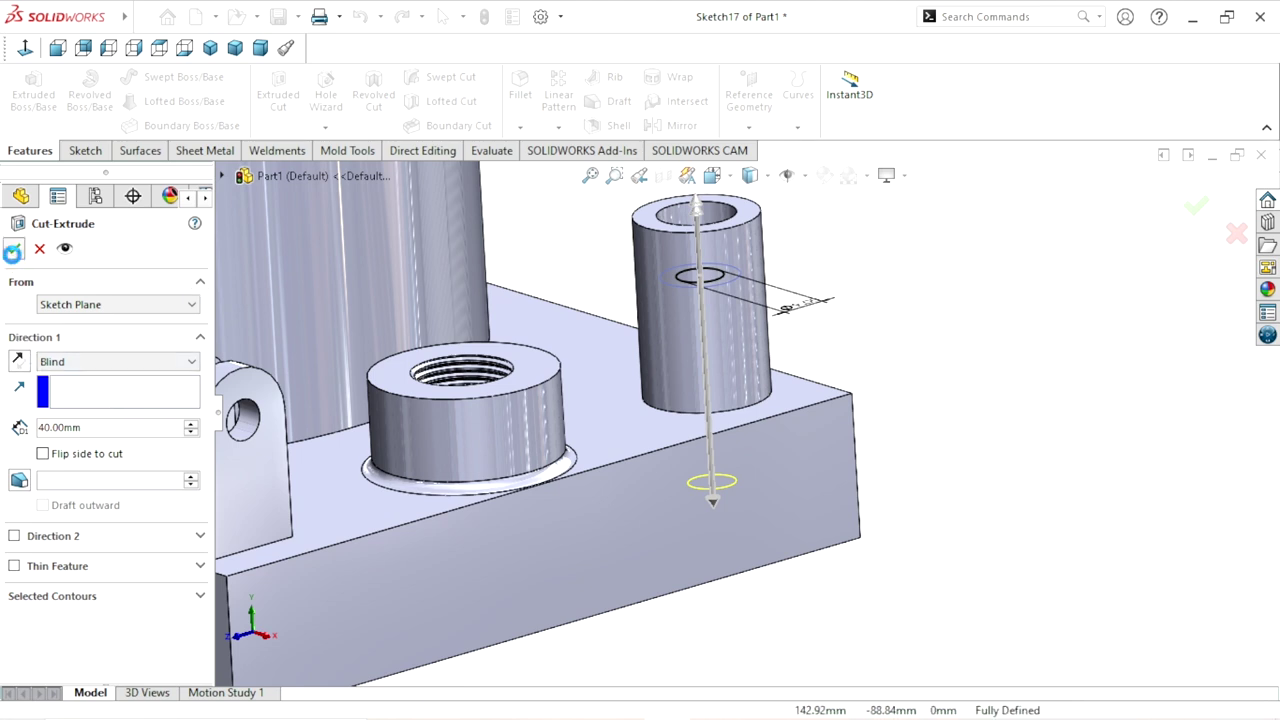
pyautogui.click(14, 249)
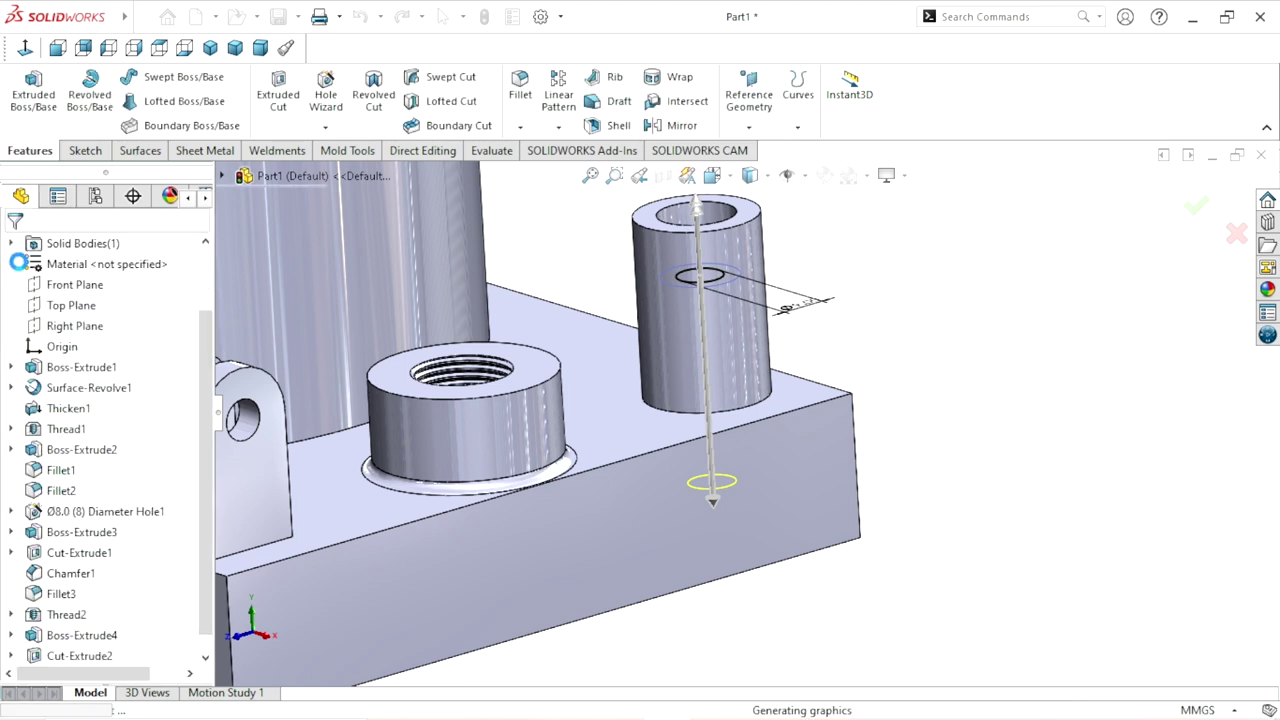
pyautogui.moveTo(931, 337)
pyautogui.mouseDown(button='middle')
pyautogui.moveTo(943, 571)
pyautogui.moveTo(943, 394)
pyautogui.moveTo(834, 366)
pyautogui.mouseUp(button='middle')
pyautogui.scroll(-3, 800, 350)
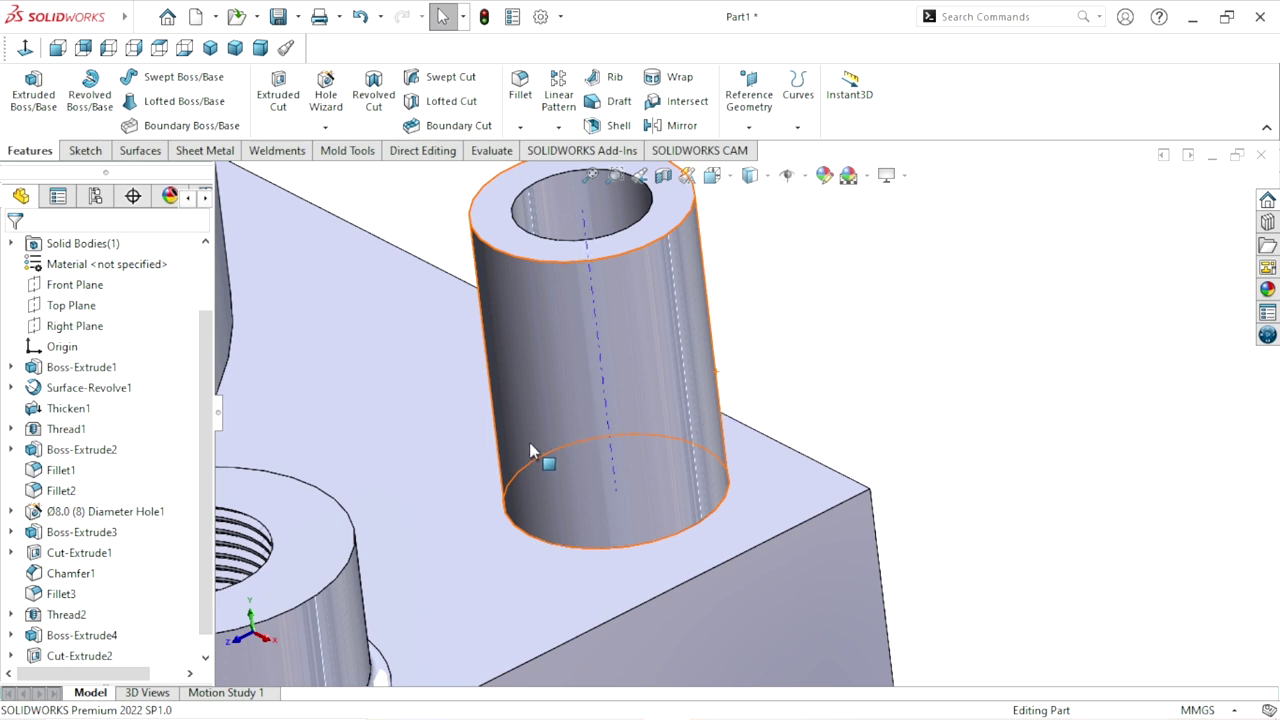
pyautogui.moveTo(466, 463)
pyautogui.mouseDown(button='middle')
pyautogui.moveTo(535, 368)
pyautogui.moveTo(764, 379)
pyautogui.moveTo(818, 488)
pyautogui.moveTo(780, 440)
pyautogui.mouseUp(button='middle')
pyautogui.click(520, 127)
# Apply a 3 mm chamfer to the top edge of the boss's hole
pyautogui.click(770, 410)
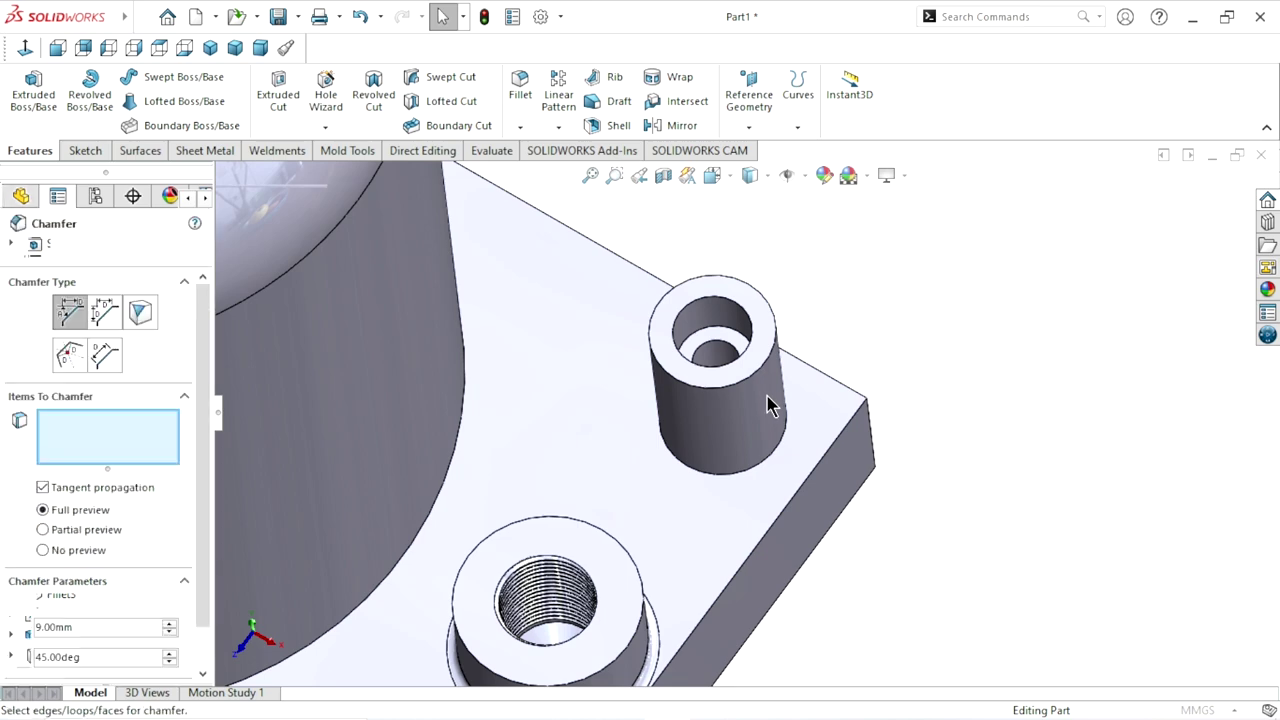
pyautogui.scroll(-5, 720, 350)
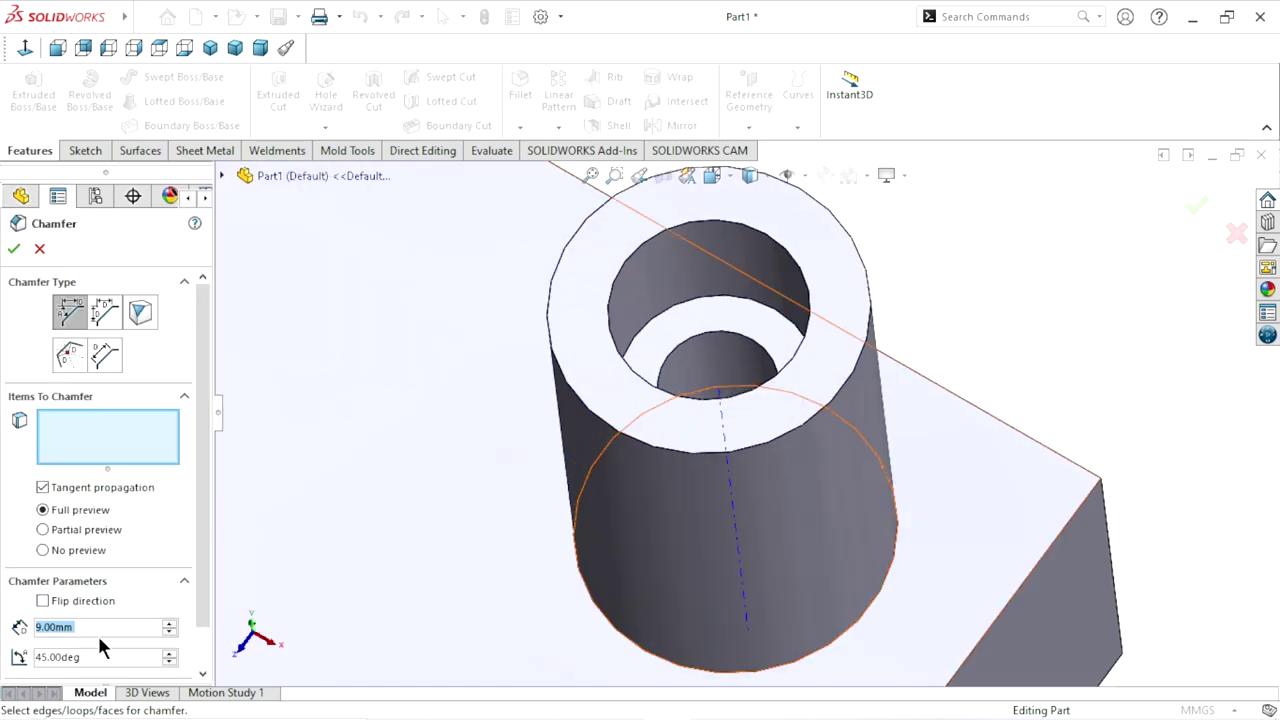
pyautogui.write('3')
pyautogui.press('Return')
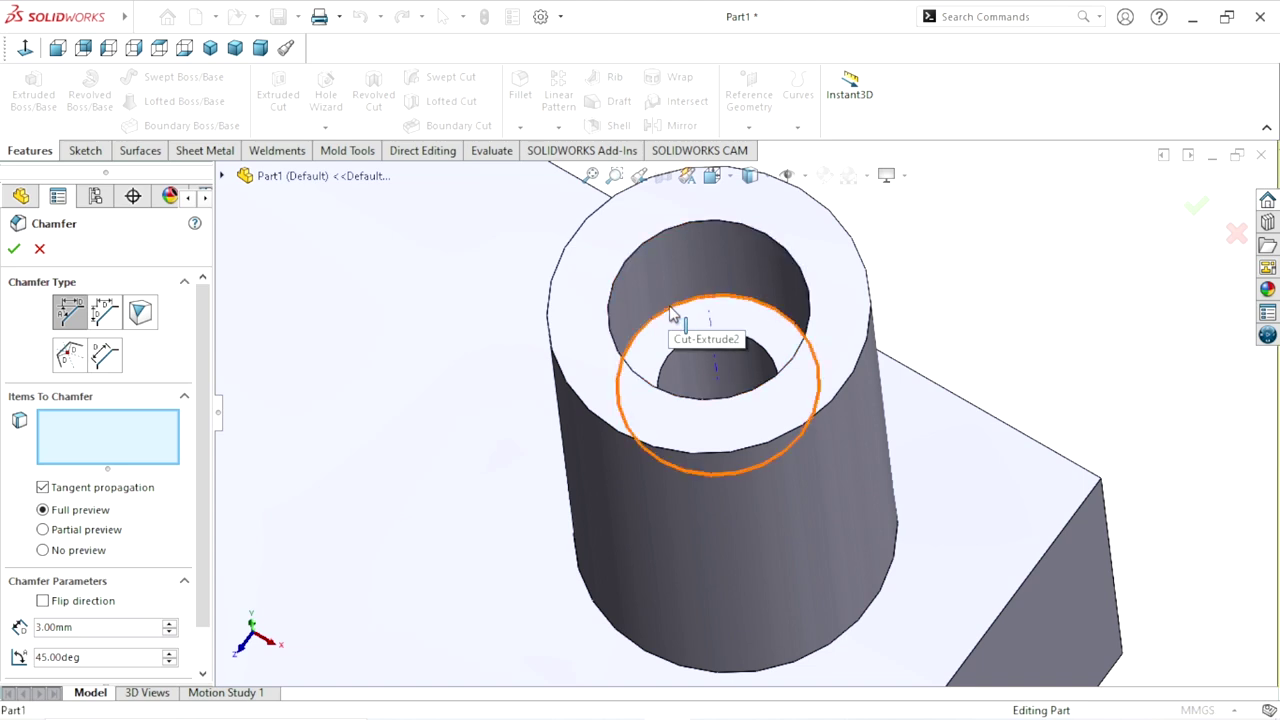
pyautogui.click(670, 306)
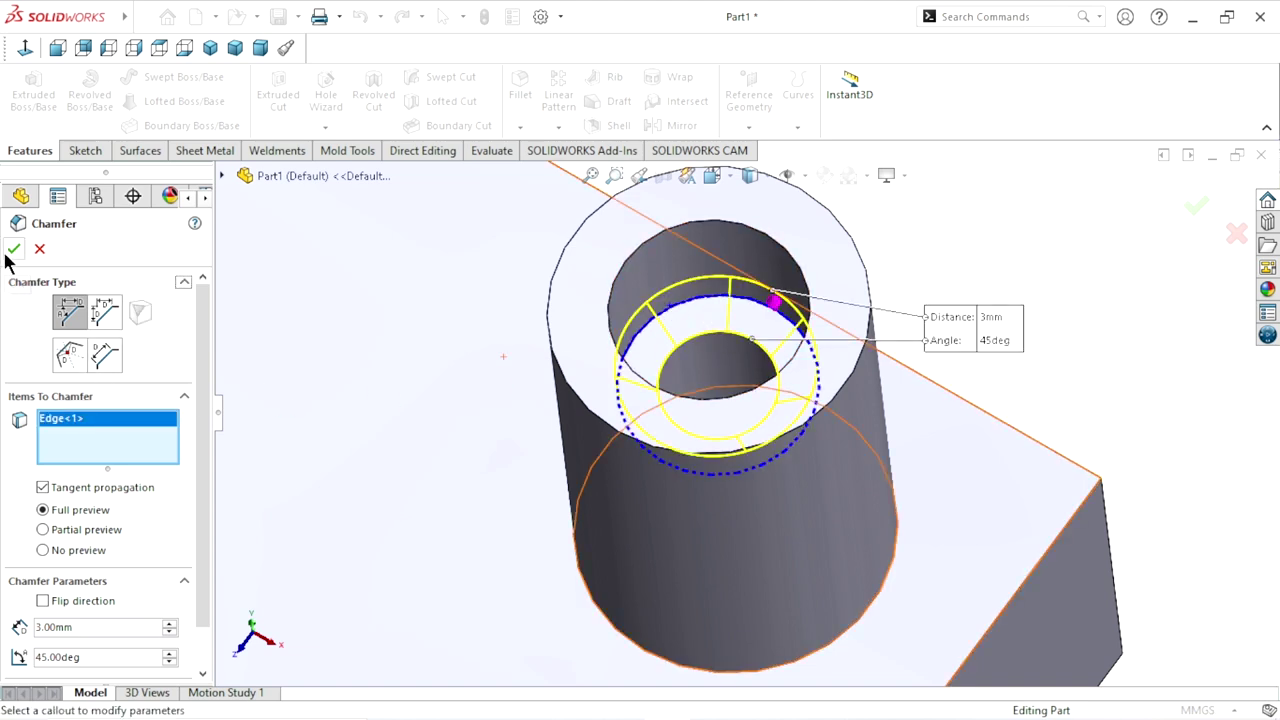
pyautogui.press('Return')
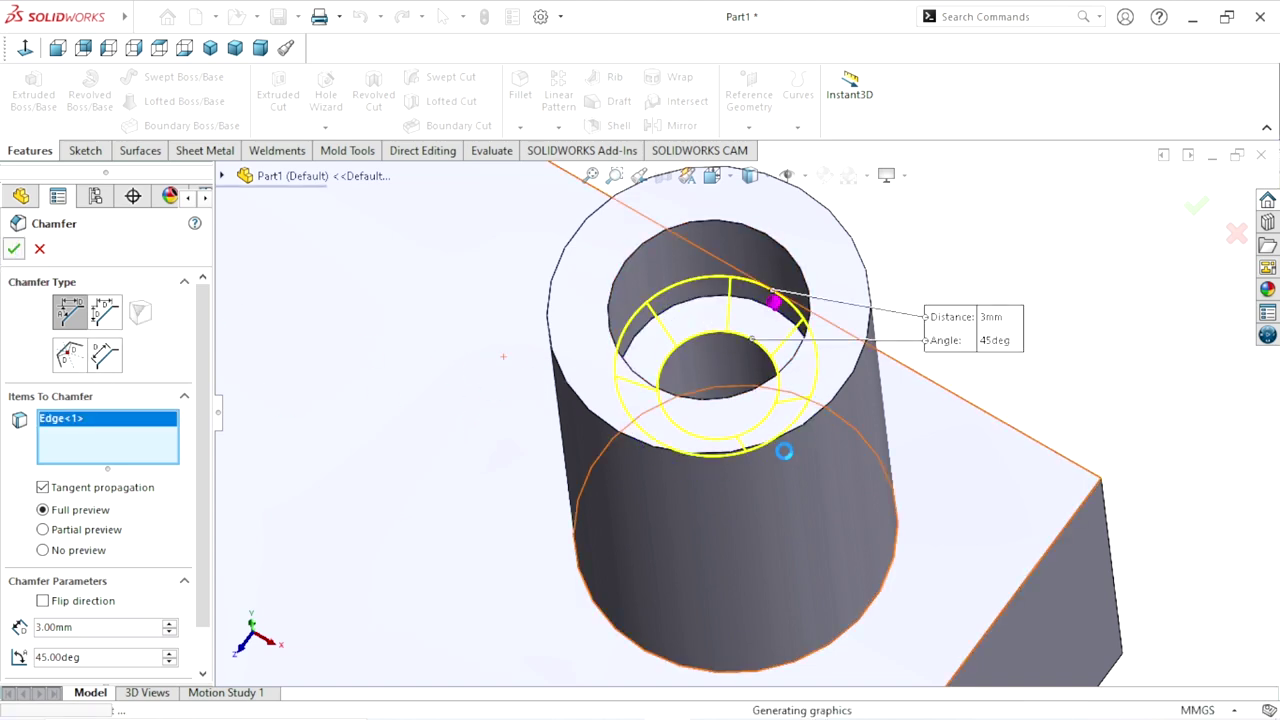
pyautogui.scroll(5, 781, 453)
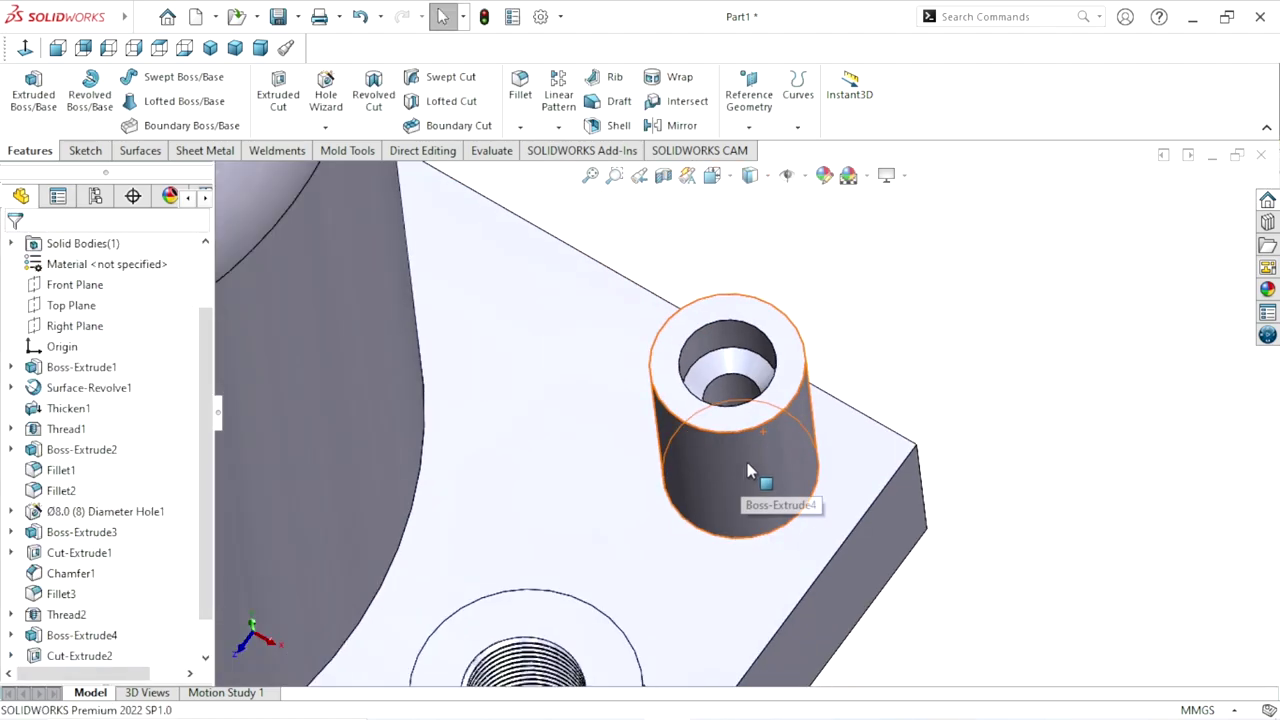
pyautogui.moveTo(911, 483)
pyautogui.mouseDown(button='middle')
pyautogui.moveTo(773, 497)
pyautogui.moveTo(834, 540)
pyautogui.mouseUp(button='middle')
# Start a Thread on the hole's top edge with a 2 mm reversed start offset
pyautogui.scroll(3, 834, 540)
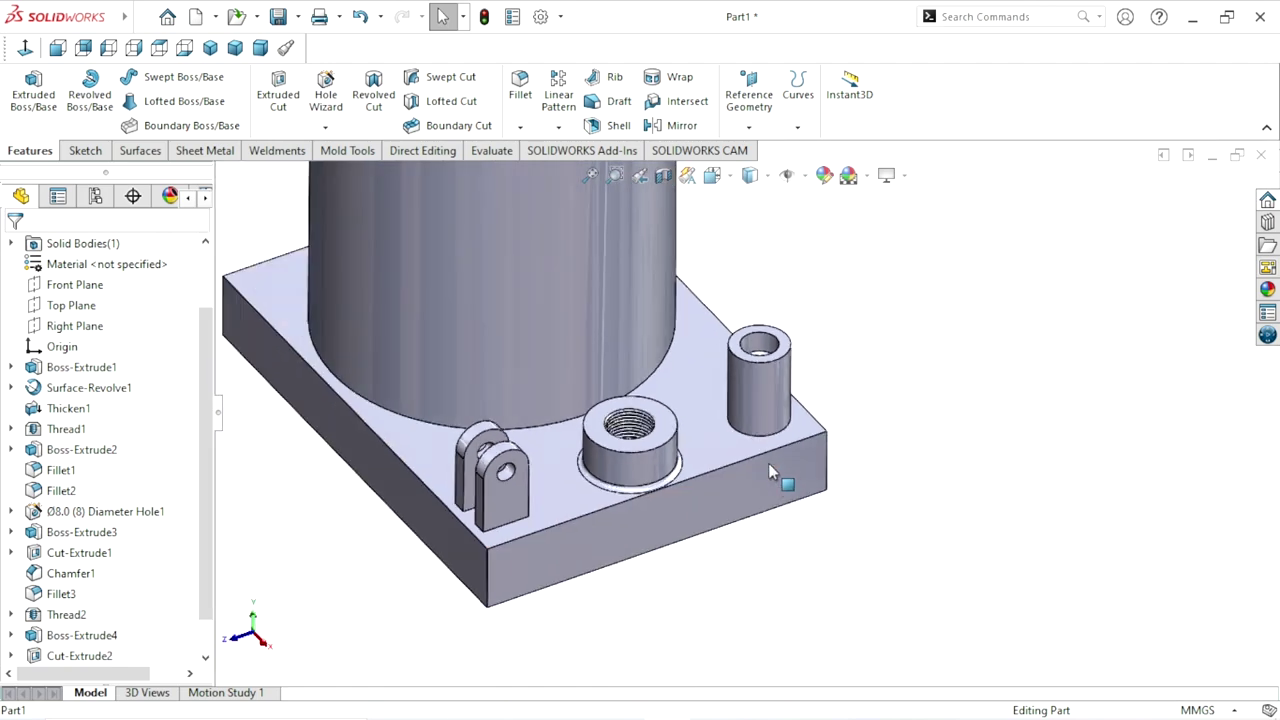
pyautogui.scroll(-3, 739, 365)
pyautogui.scroll(-2, 829, 434)
pyautogui.scroll(-2, 829, 434)
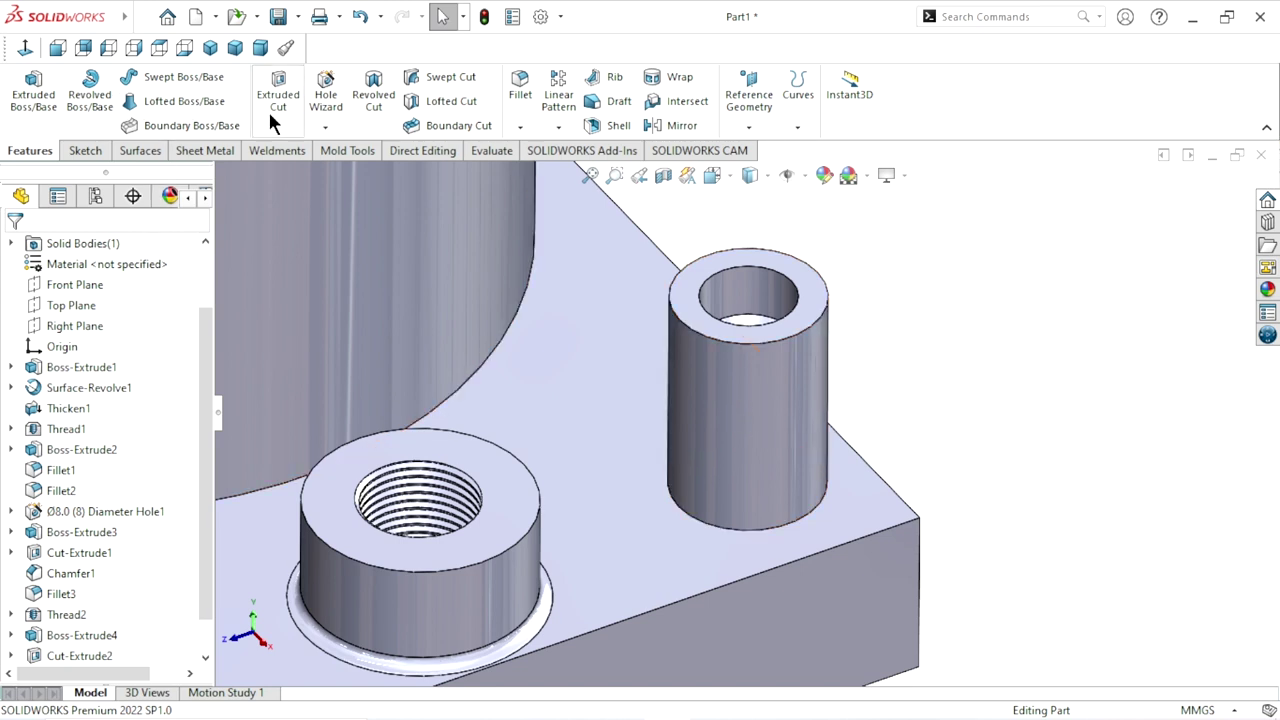
pyautogui.click(327, 128)
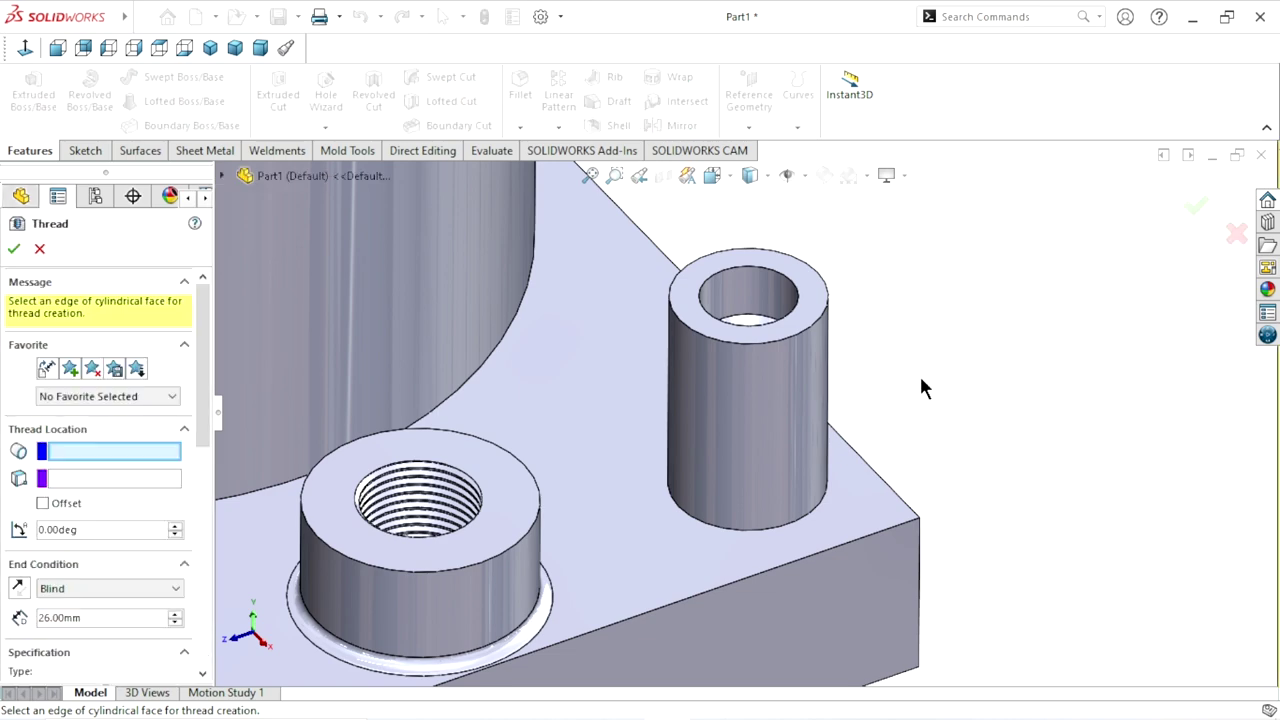
pyautogui.scroll(-4, 806, 397)
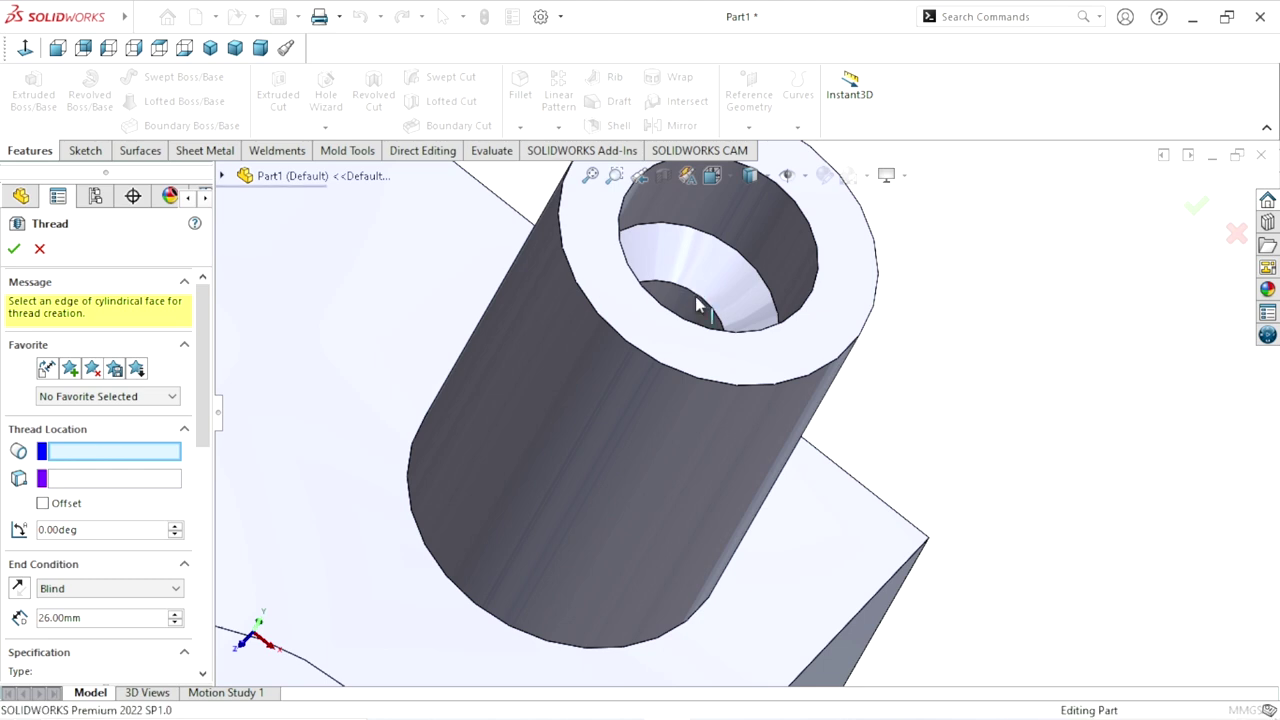
pyautogui.click(695, 296)
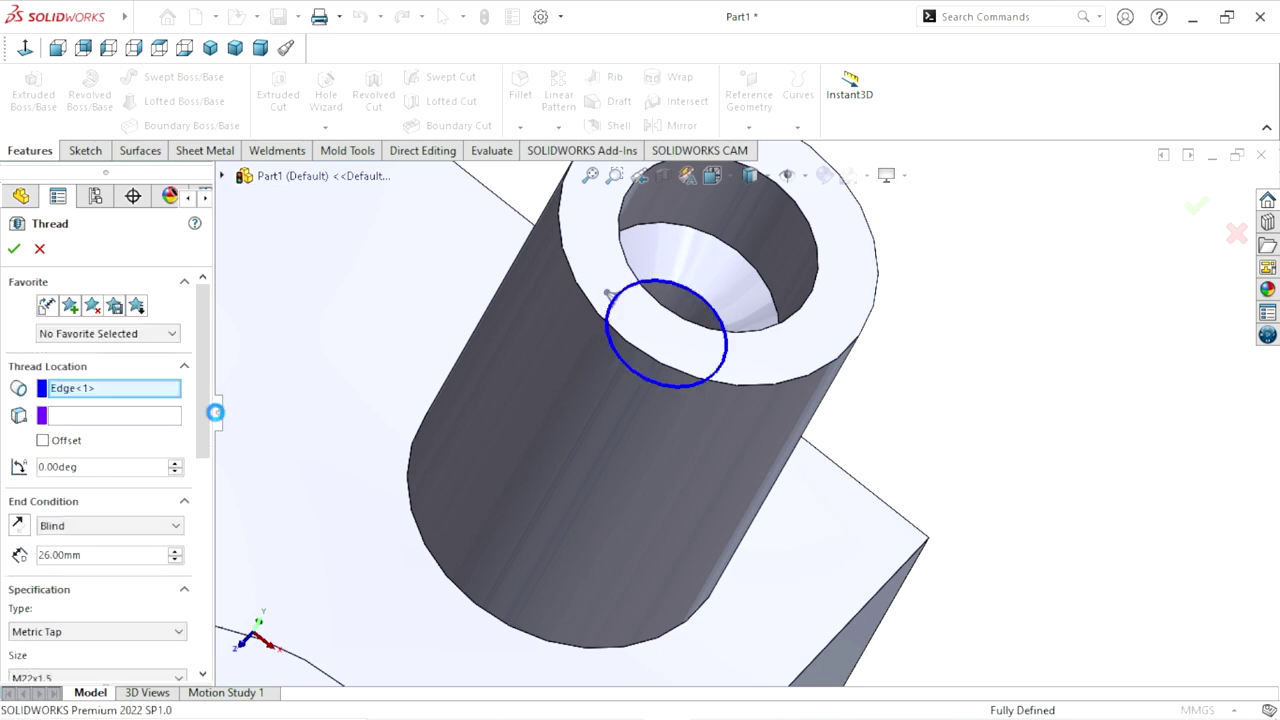
pyautogui.moveTo(200, 403); pyautogui.dragTo(203, 465)
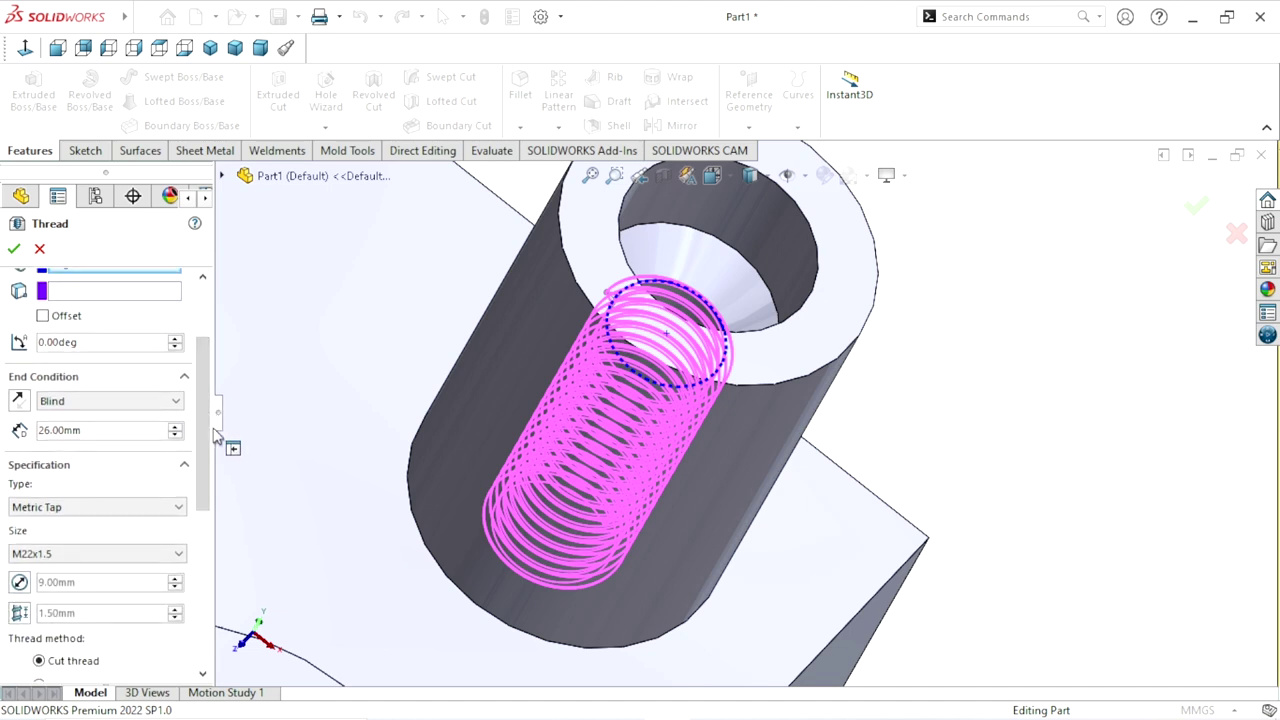
pyautogui.scroll(-1, 207, 432)
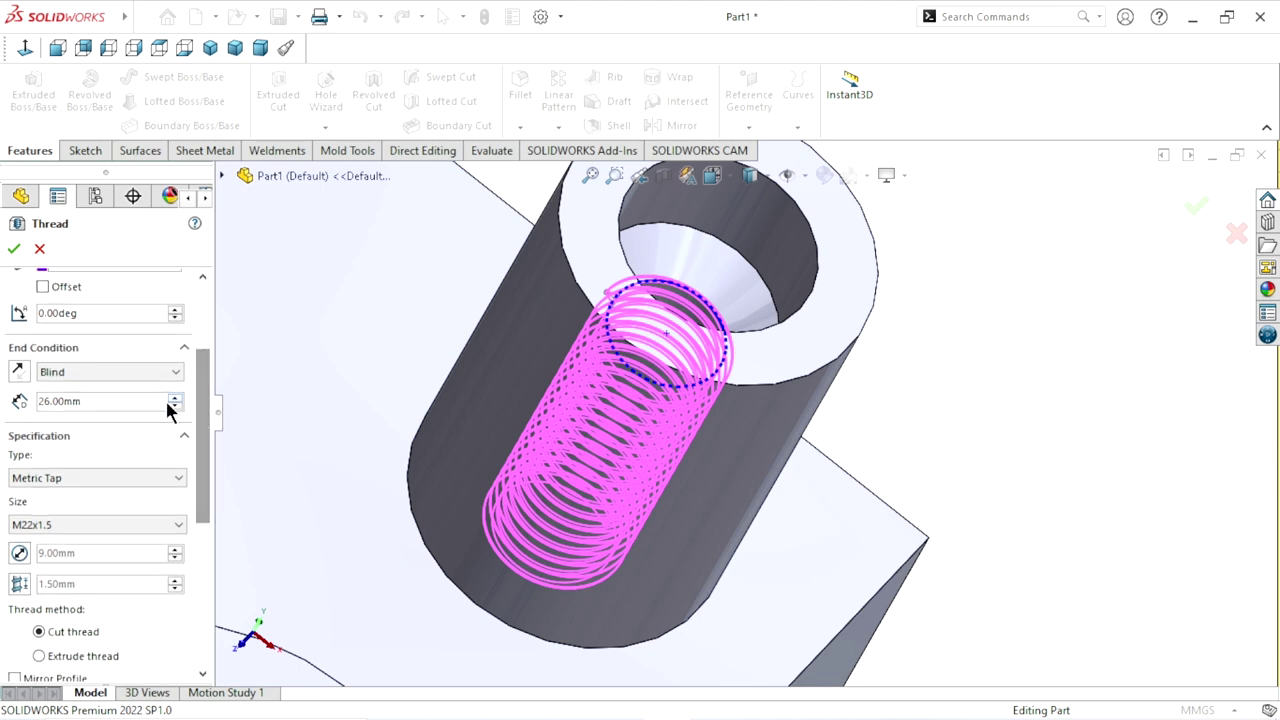
pyautogui.scroll(3, 200, 365)
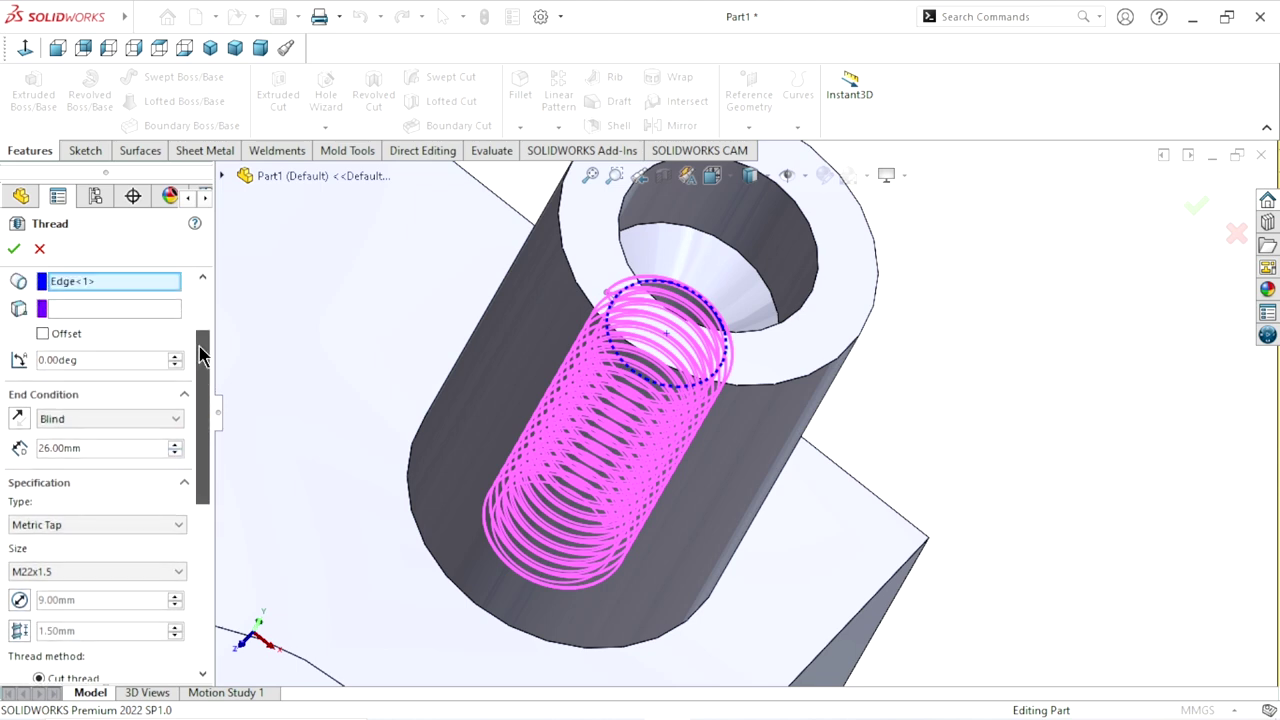
pyautogui.click(43, 368)
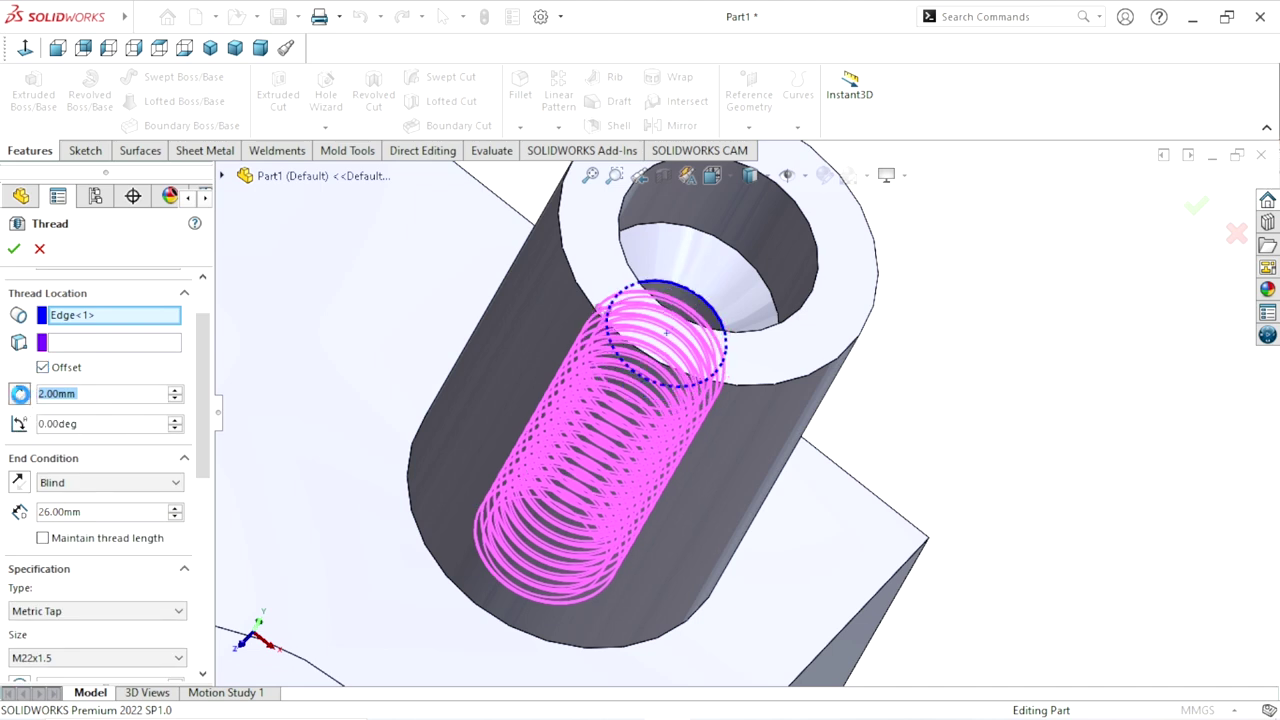
pyautogui.click(20, 394)
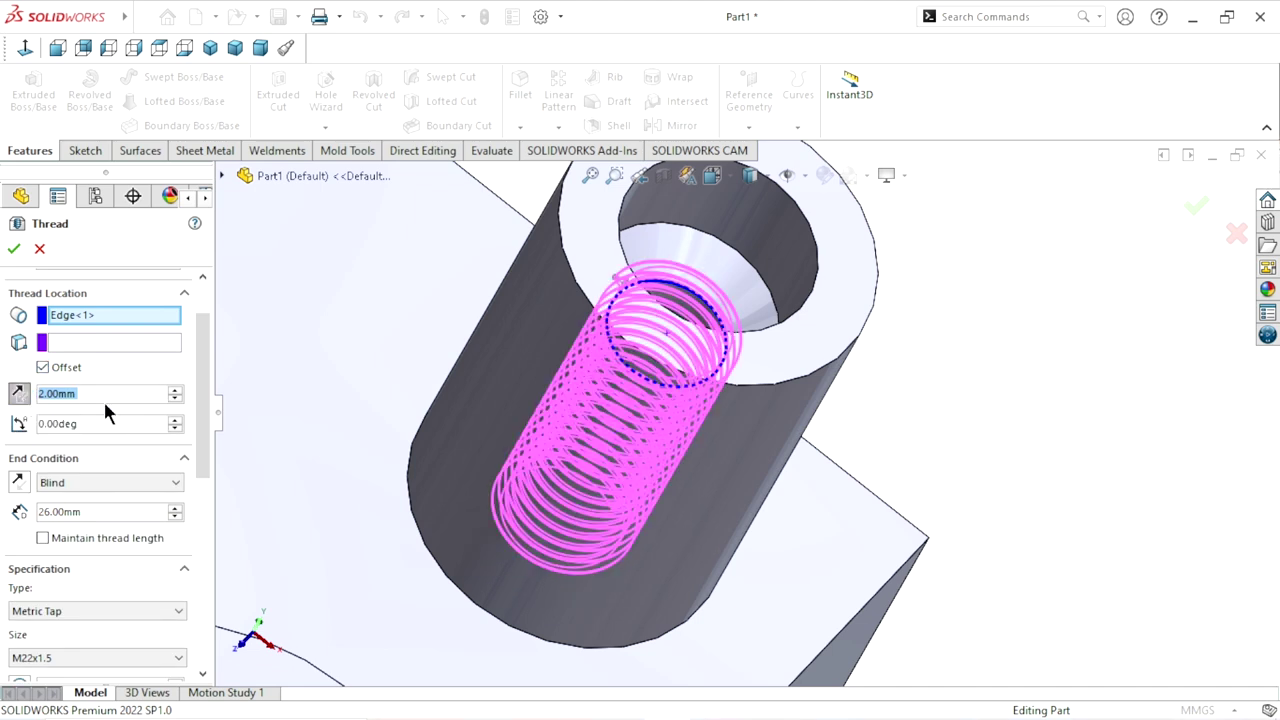
# Set the thread size to M10x1.0 with 37 mm blind depth and apply it
pyautogui.moveTo(205, 396); pyautogui.dragTo(201, 458)
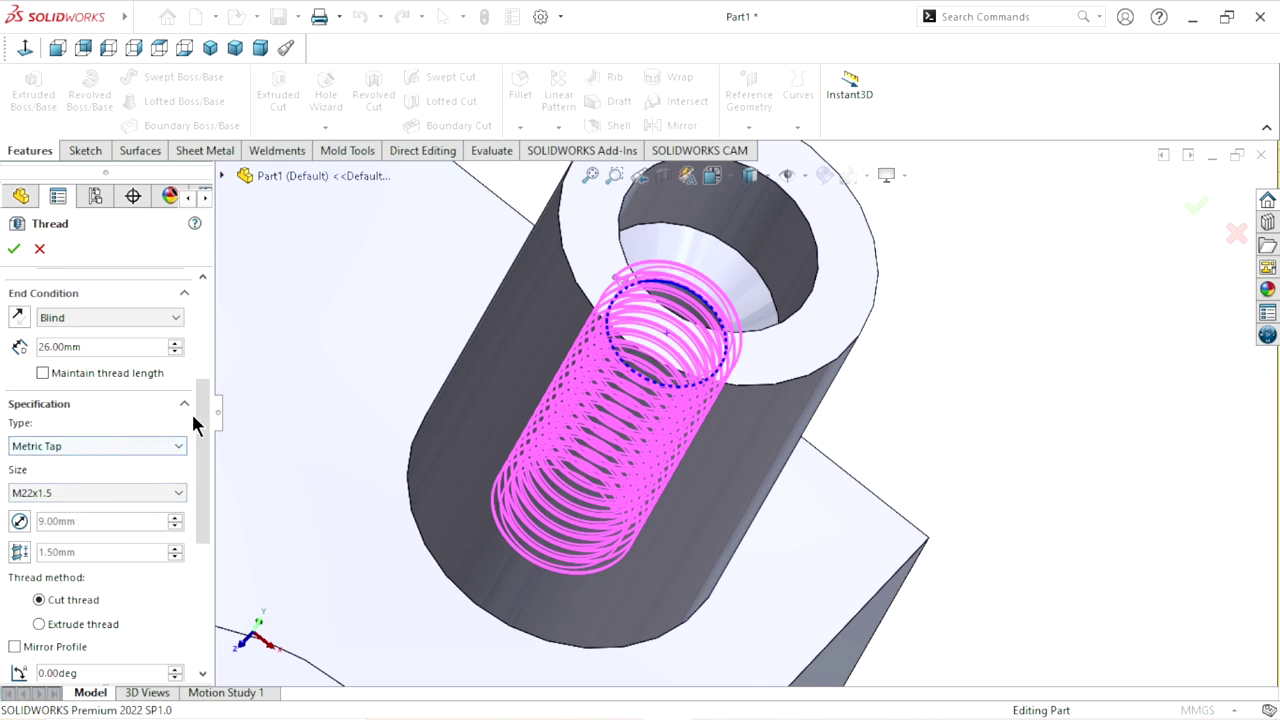
pyautogui.moveTo(200, 428); pyautogui.dragTo(200, 457)
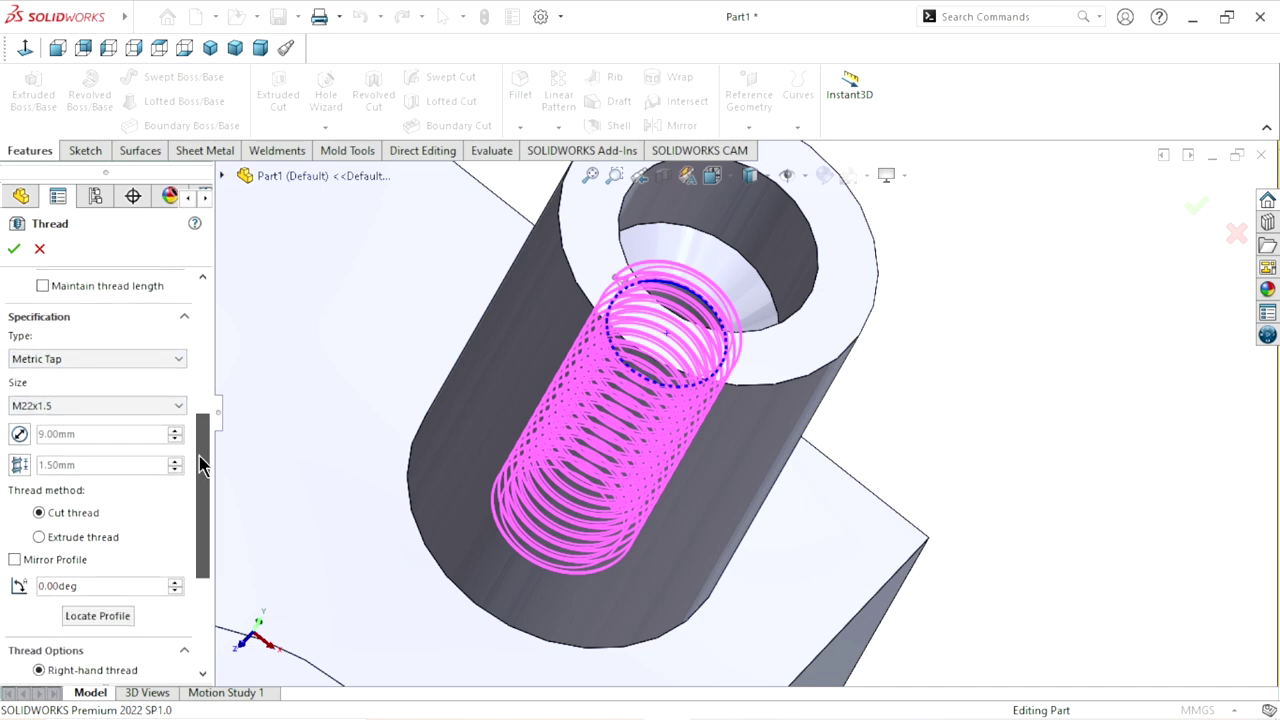
pyautogui.click(66, 412)
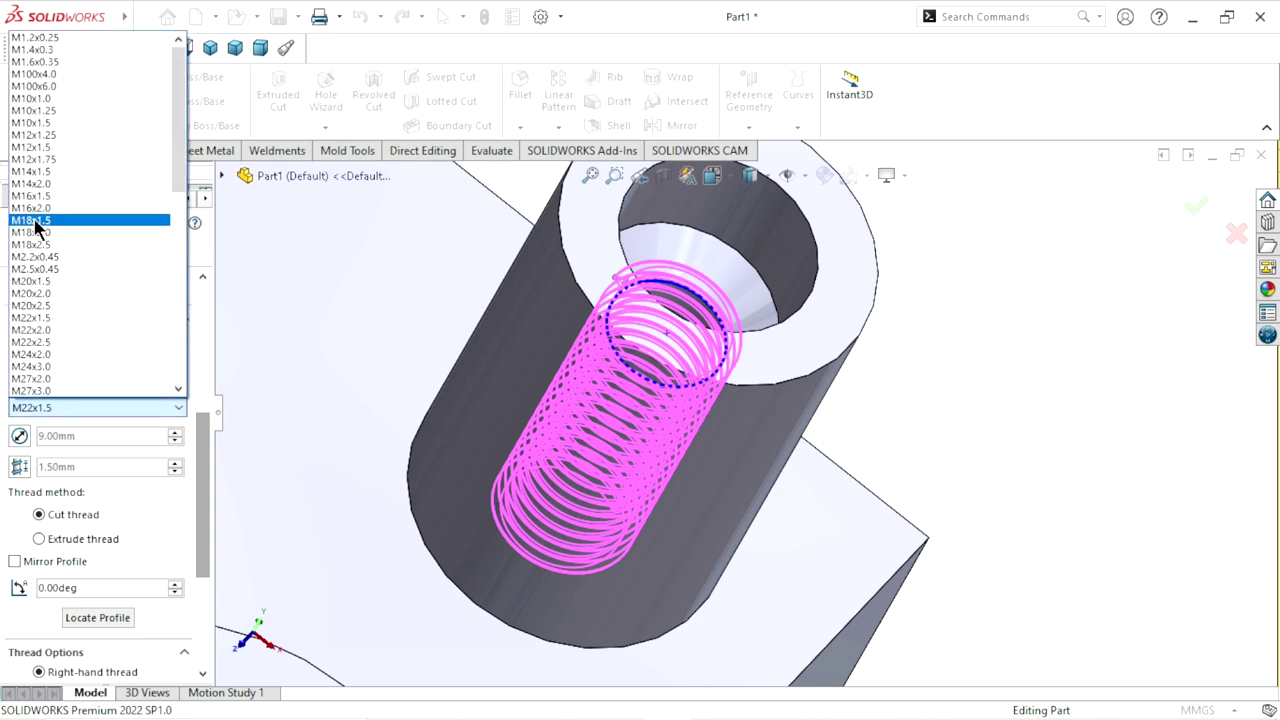
pyautogui.click(46, 98)
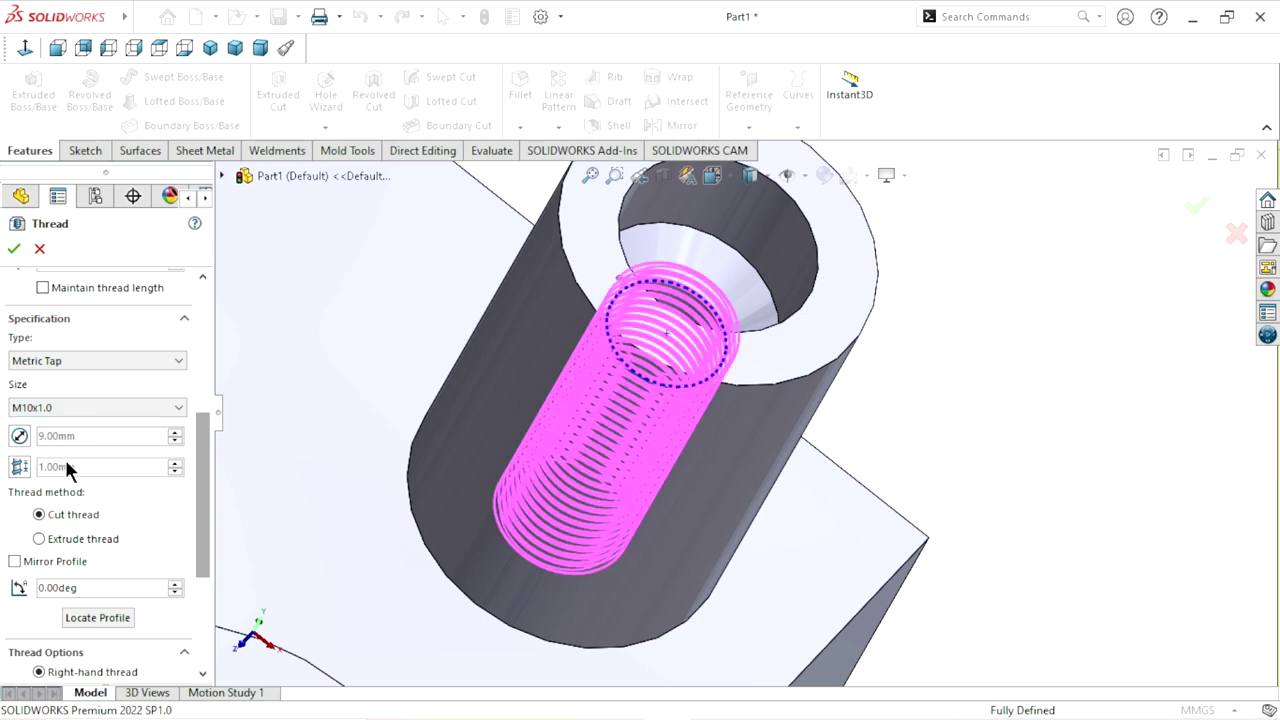
pyautogui.moveTo(197, 443); pyautogui.dragTo(193, 398)
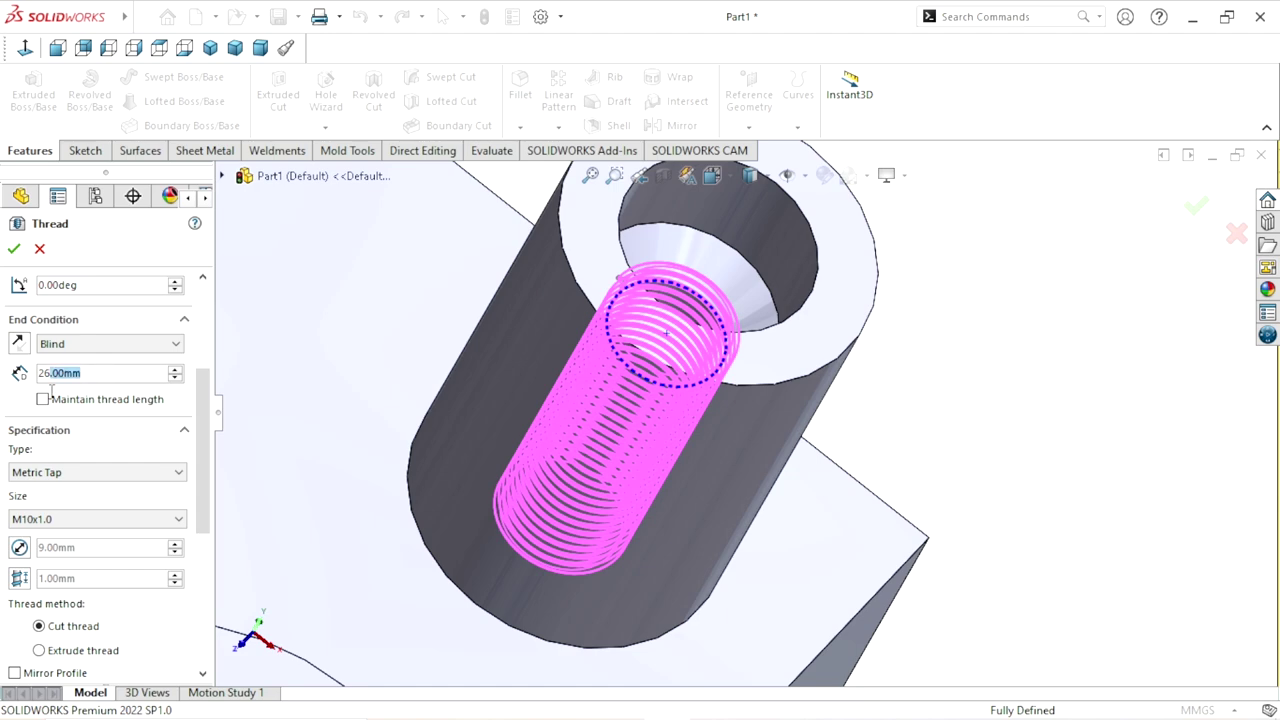
pyautogui.write('37')
pyautogui.press('Return')
pyautogui.moveTo(1019, 382)
pyautogui.mouseDown(button='middle')
pyautogui.moveTo(809, 551)
pyautogui.moveTo(934, 549)
pyautogui.moveTo(868, 452)
pyautogui.mouseUp(button='middle')
pyautogui.scroll(3, 846, 571)
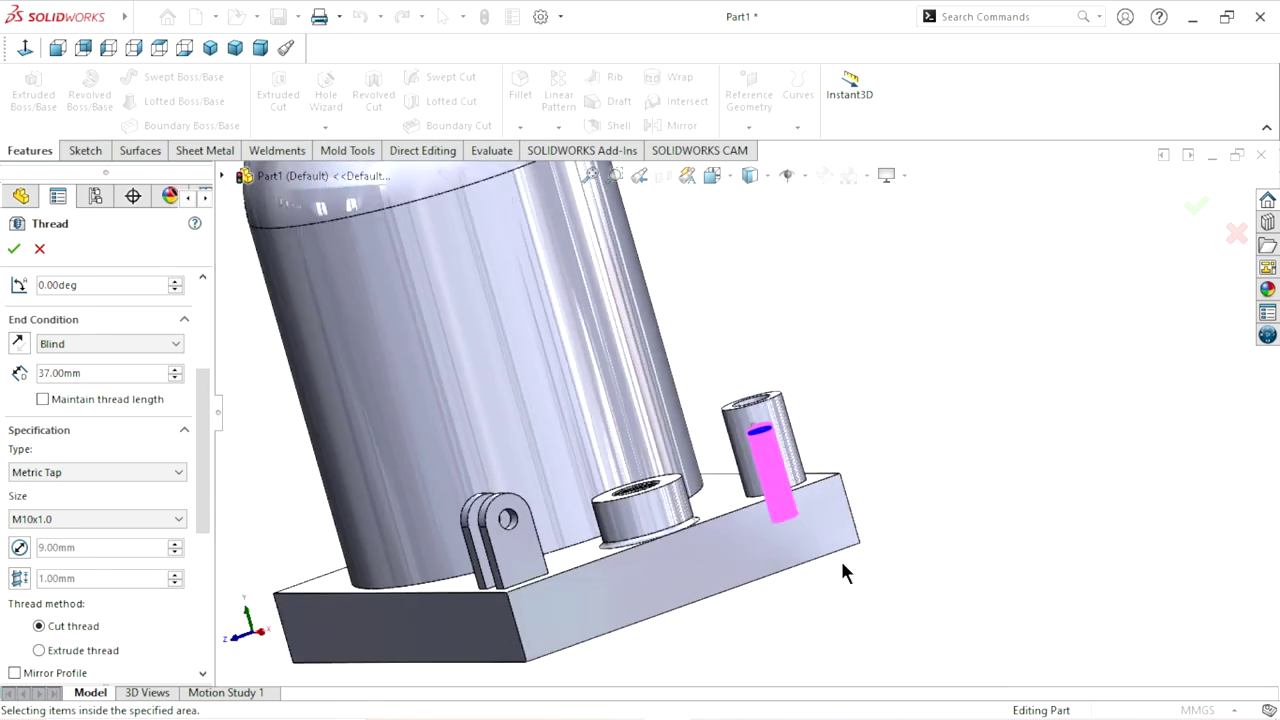
pyautogui.scroll(-2, 843, 503)
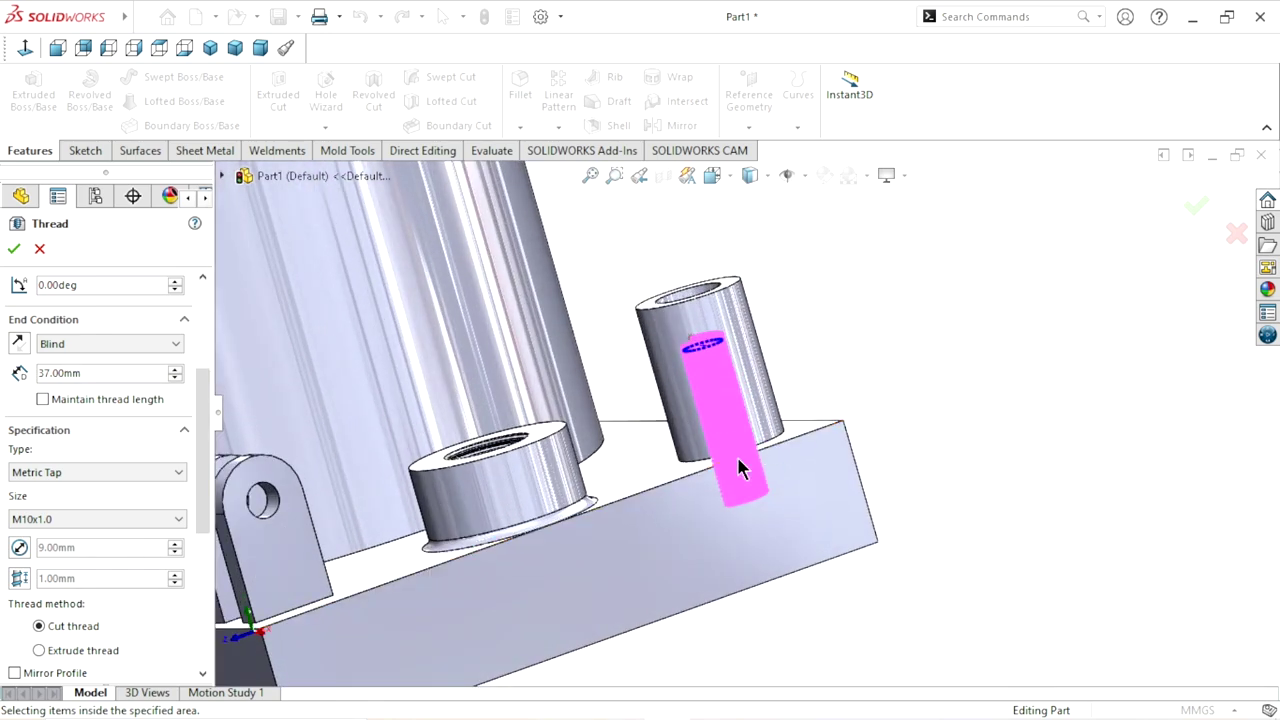
pyautogui.click(13, 252)
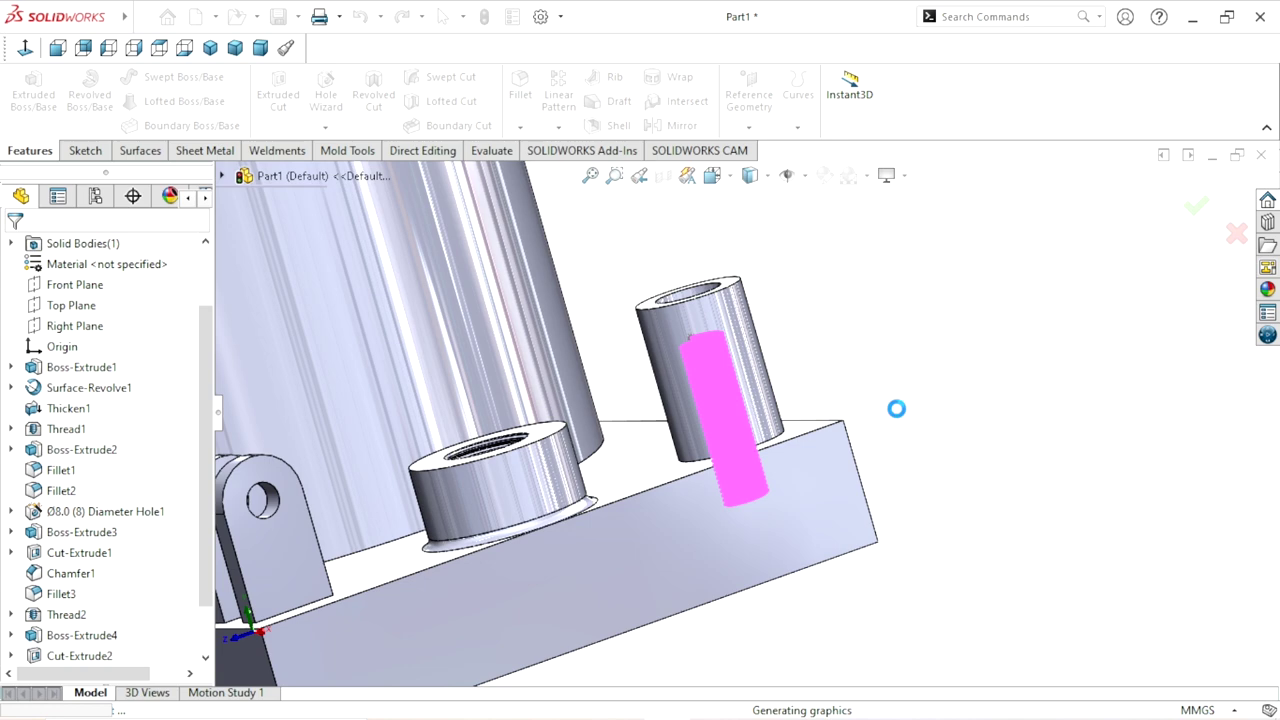
# Orbit and zoom to inspect the threaded part from above and from its sides
pyautogui.moveTo(804, 347); pyautogui.dragTo(840, 622, button='middle')
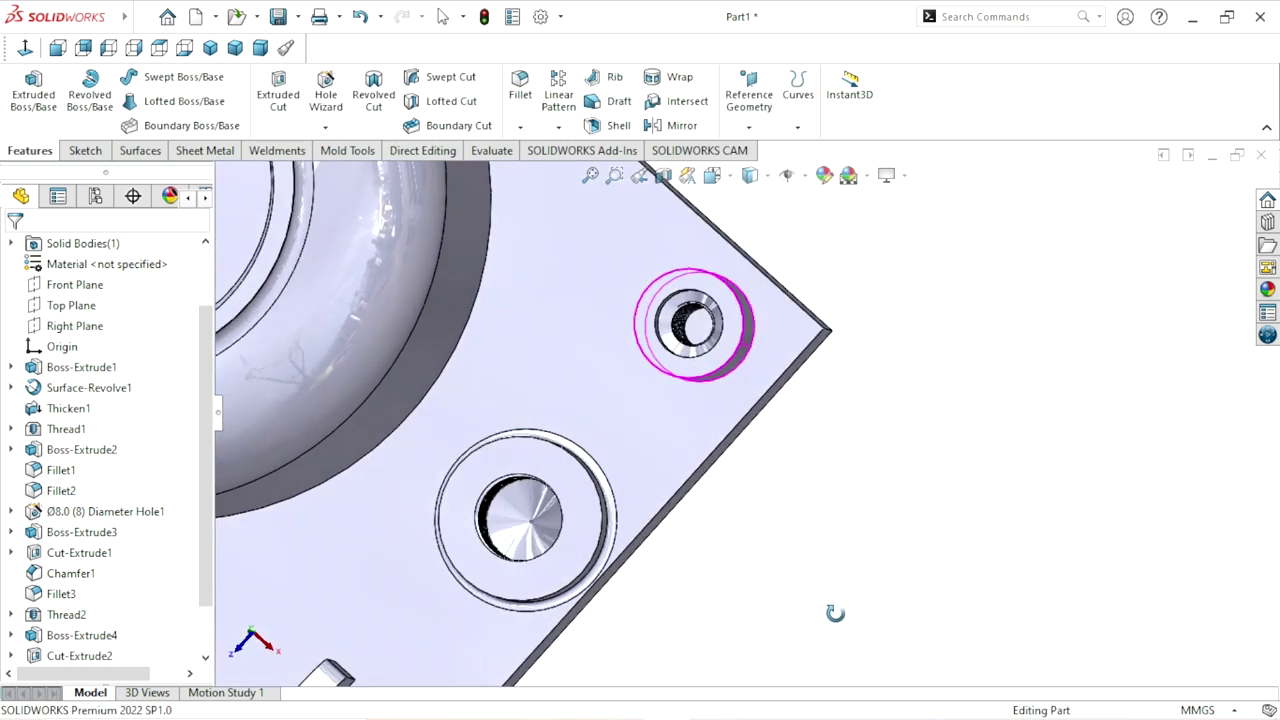
pyautogui.scroll(3, 873, 610)
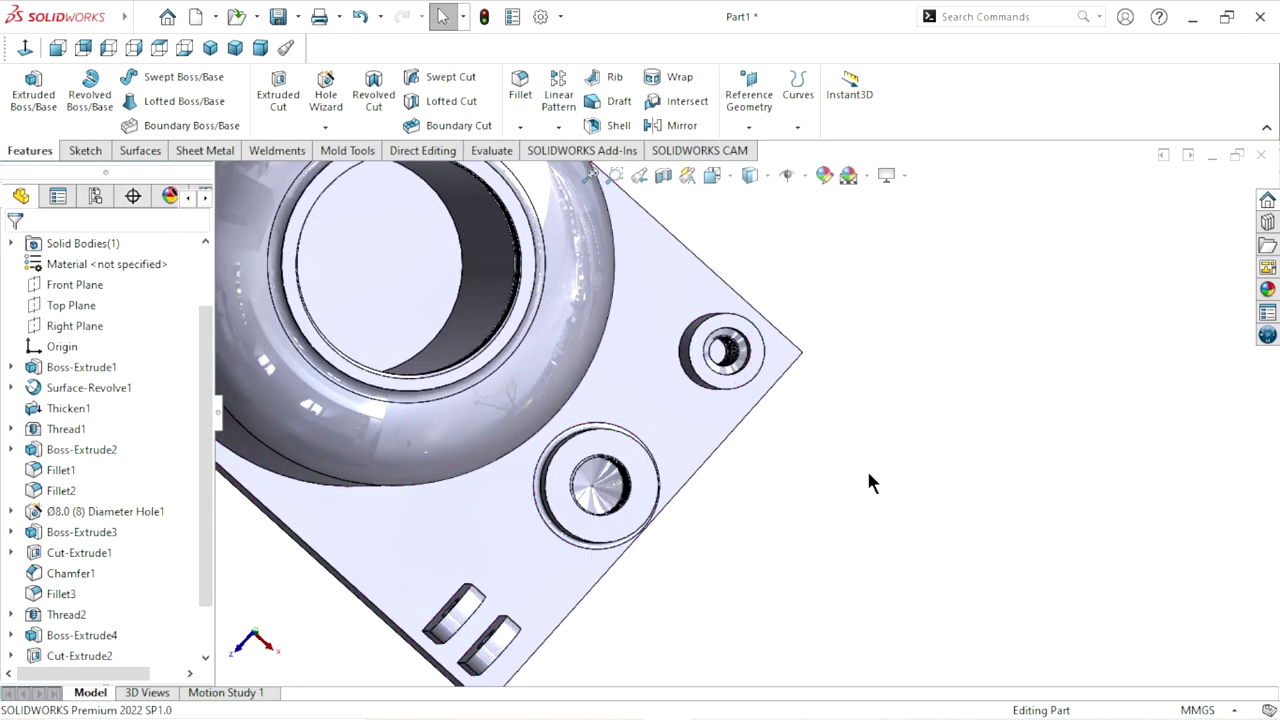
pyautogui.scroll(-5, 771, 391)
pyautogui.scroll(2, 752, 409)
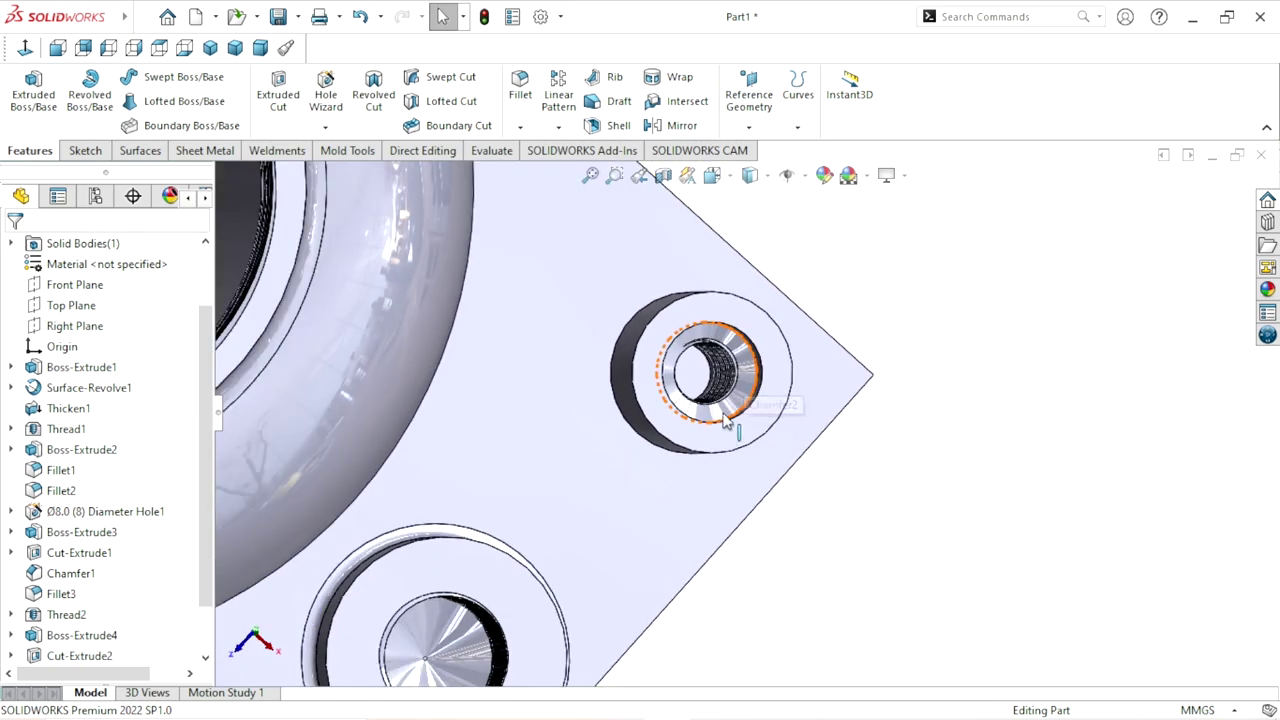
pyautogui.scroll(1, 840, 422)
pyautogui.moveTo(866, 451)
pyautogui.mouseDown(button='middle')
pyautogui.moveTo(857, 500)
pyautogui.moveTo(894, 514)
pyautogui.moveTo(908, 409)
pyautogui.moveTo(871, 363)
pyautogui.moveTo(849, 522)
pyautogui.moveTo(869, 463)
pyautogui.moveTo(894, 503)
pyautogui.mouseUp(button='middle')
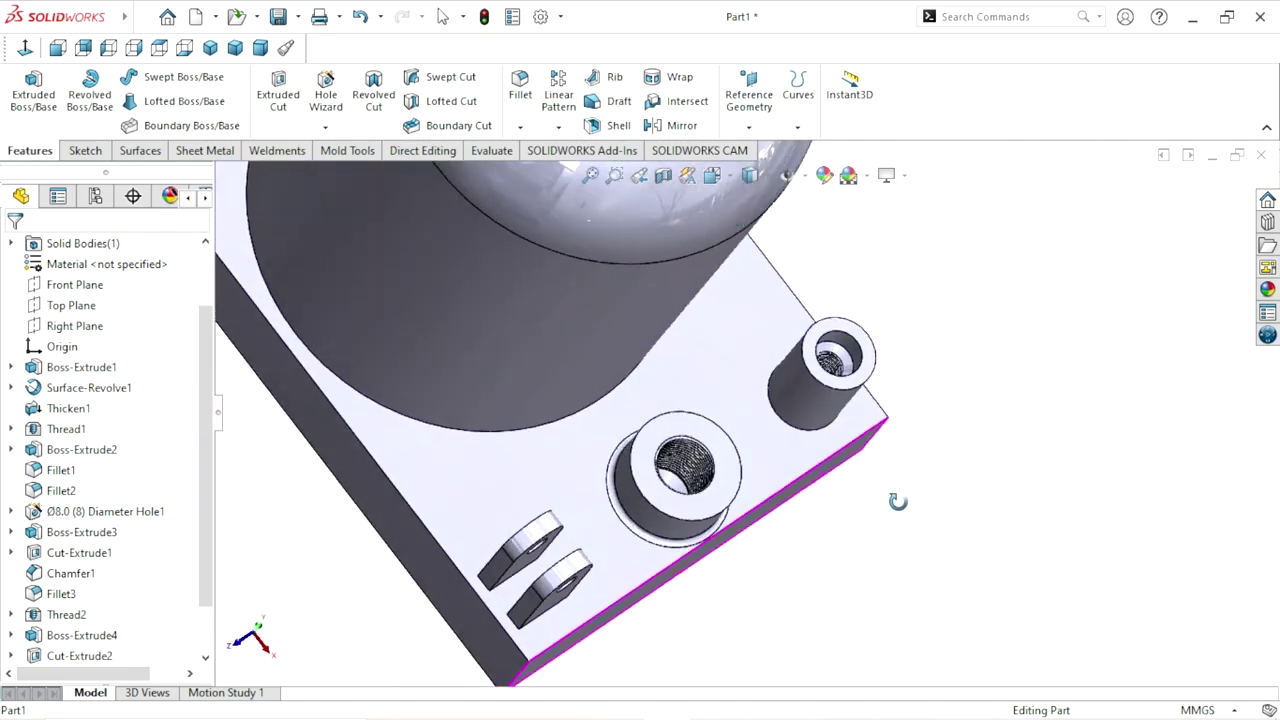
pyautogui.scroll(-2, 869, 343)
pyautogui.scroll(-3, 966, 412)
pyautogui.scroll(2, 966, 412)
# Close in on the small threaded boss and start a new Chamfer feature
pyautogui.moveTo(966, 412)
pyautogui.mouseDown(button='middle')
pyautogui.moveTo(943, 434)
pyautogui.moveTo(951, 423)
pyautogui.mouseUp(button='middle')
pyautogui.scroll(-2, 872, 340)
pyautogui.scroll(-2, 870, 340)
pyautogui.scroll(-3, 786, 398)
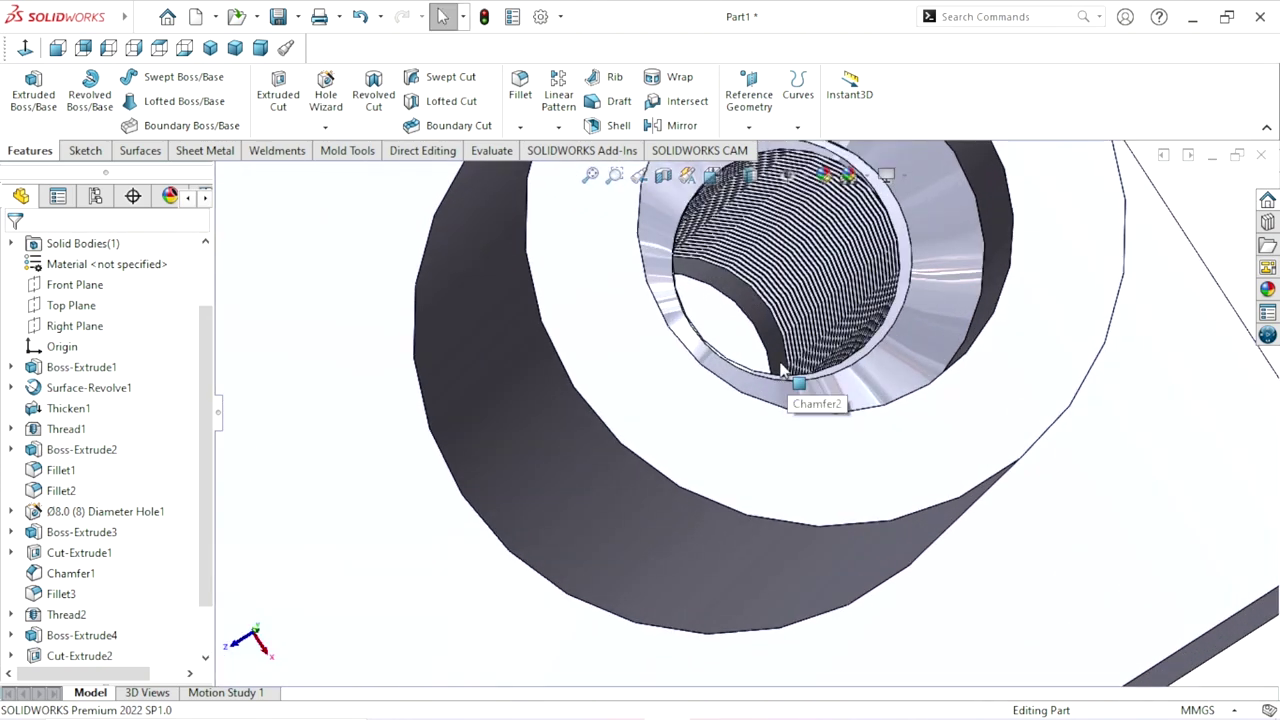
pyautogui.click(519, 127)
pyautogui.click(535, 172)
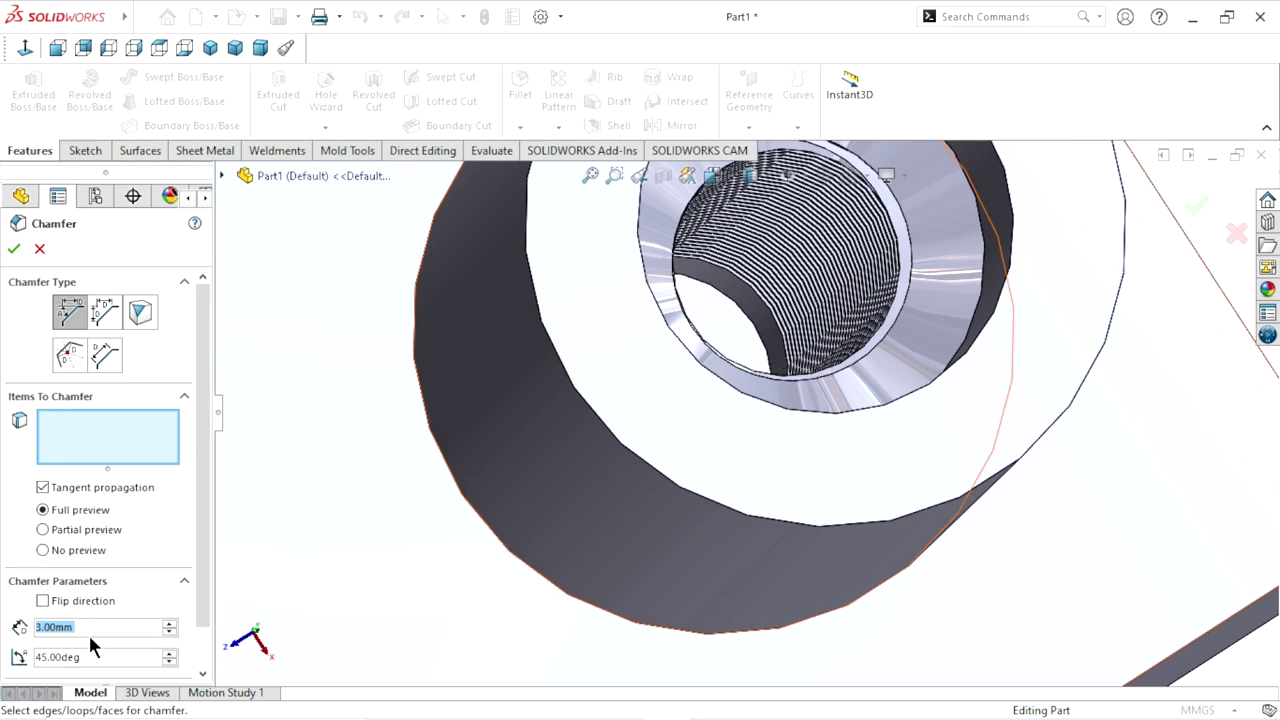
# Chamfer the threaded hole's top edge with 4.5 mm distance at 45°
pyautogui.write('2')
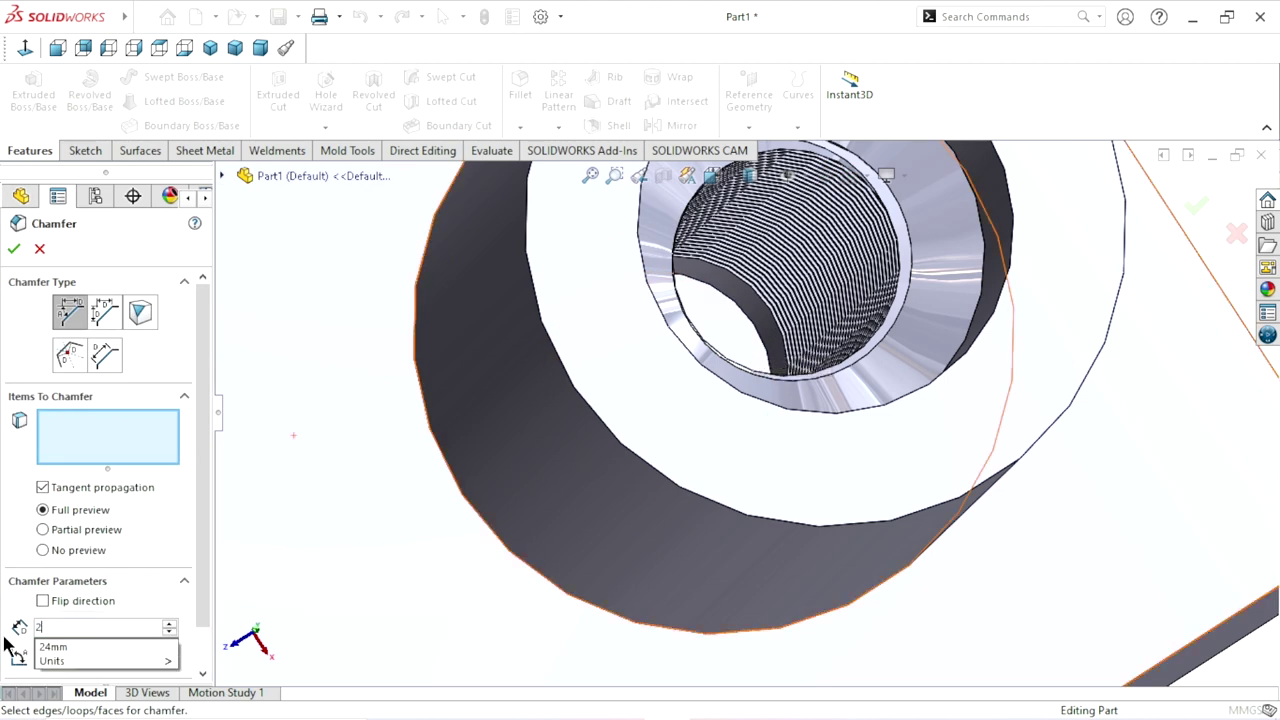
pyautogui.click(750, 314)
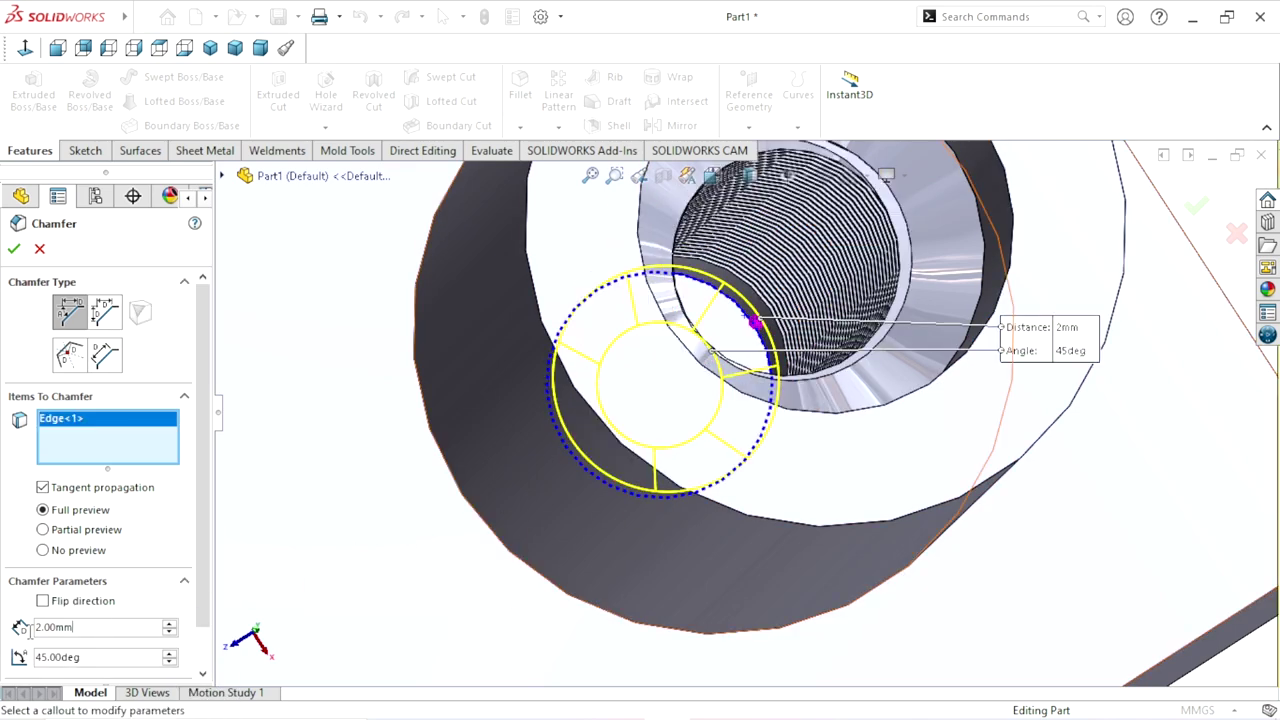
pyautogui.write('3')
pyautogui.press('Tab')
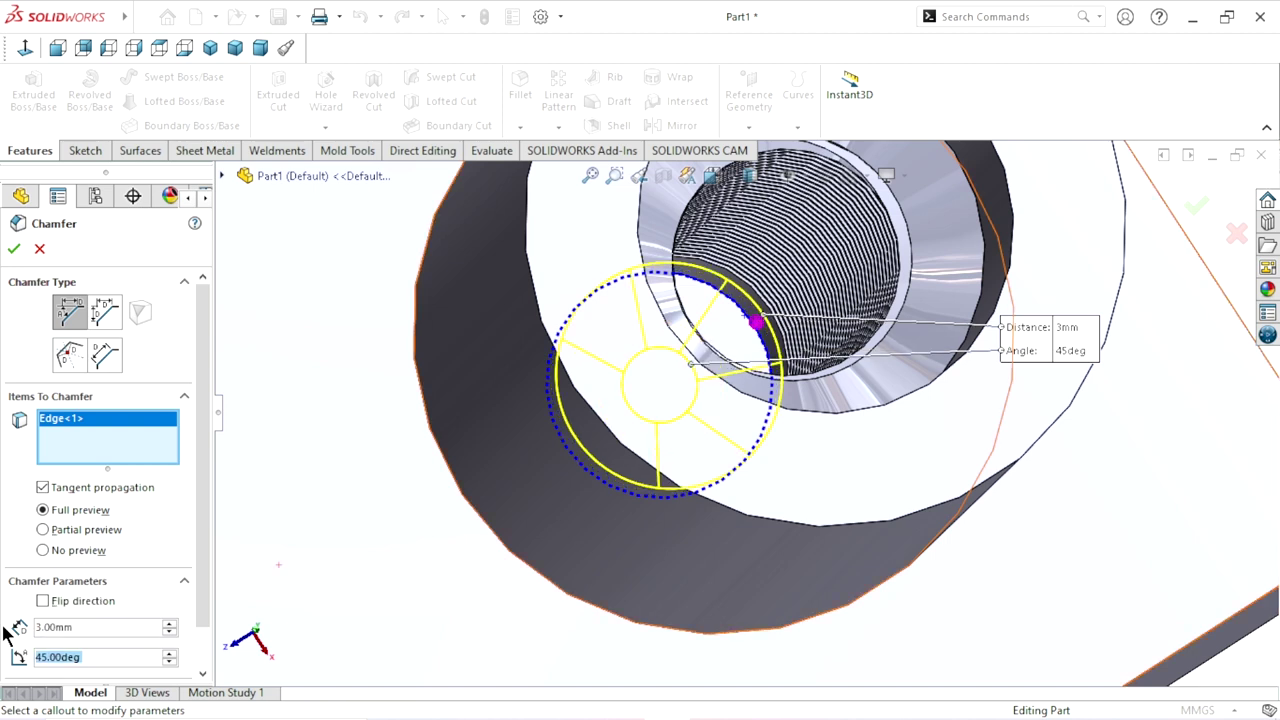
pyautogui.click(105, 628)
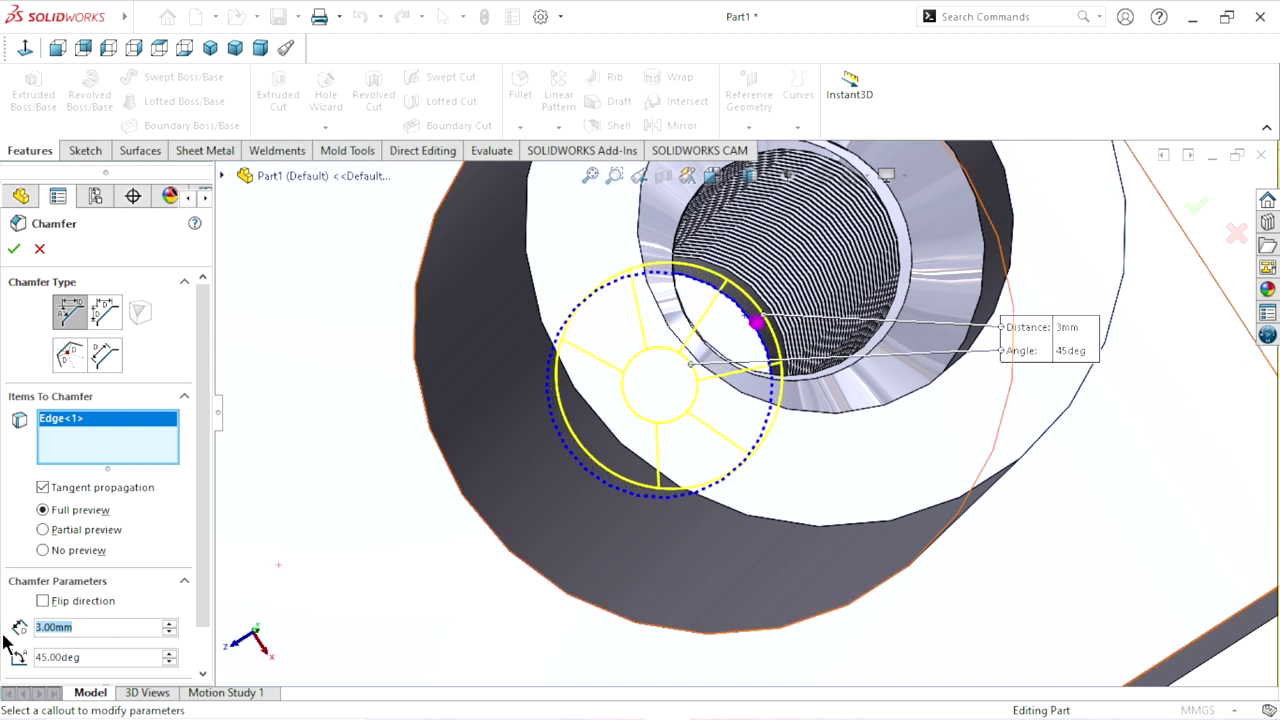
pyautogui.write('4.5')
pyautogui.press('Tab')
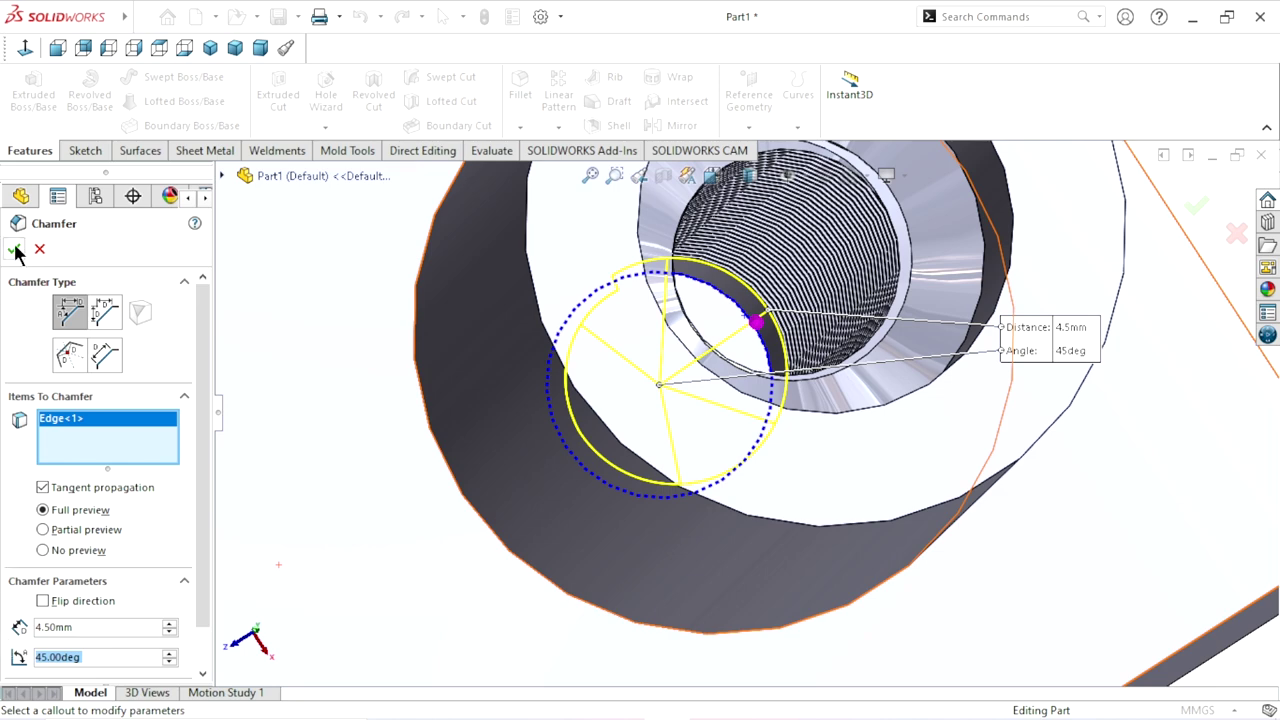
pyautogui.click(14, 251)
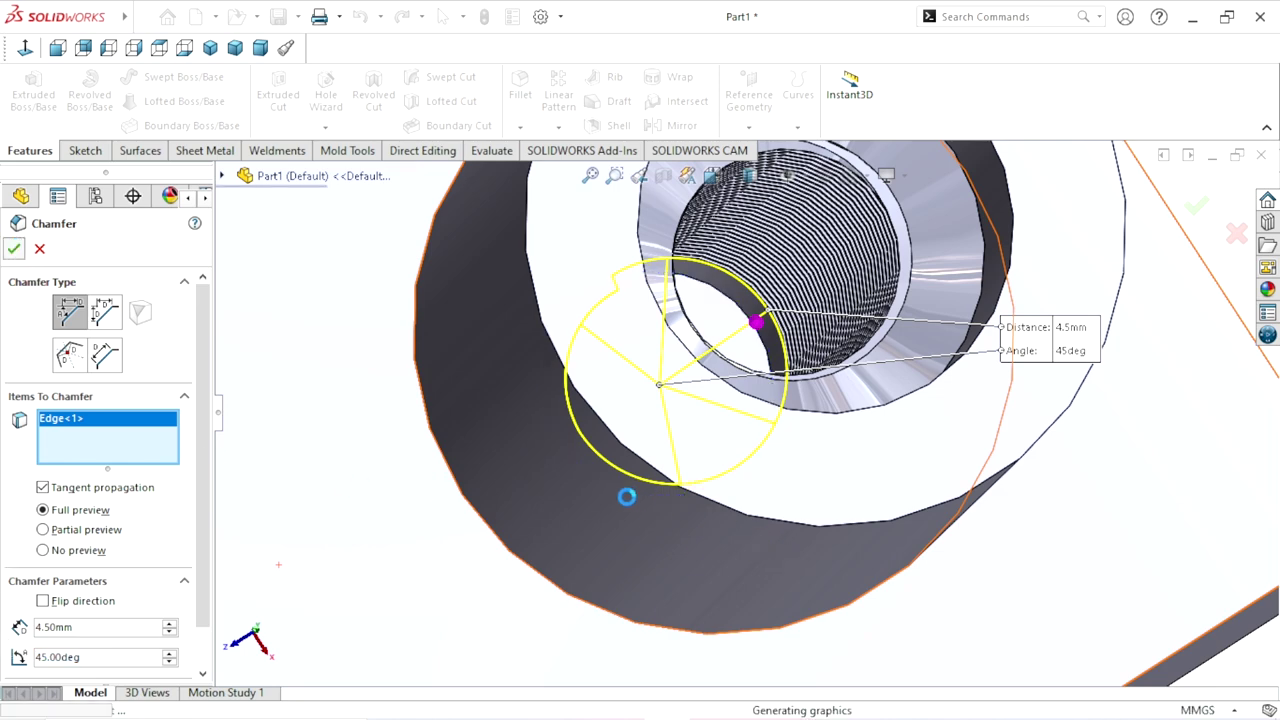
pyautogui.scroll(5, 590, 495)
# Zoom out to the whole part and select the base plate's front face
pyautogui.moveTo(594, 500)
pyautogui.mouseDown(button='middle')
pyautogui.moveTo(886, 480)
pyautogui.moveTo(1006, 363)
pyautogui.mouseUp(button='middle')
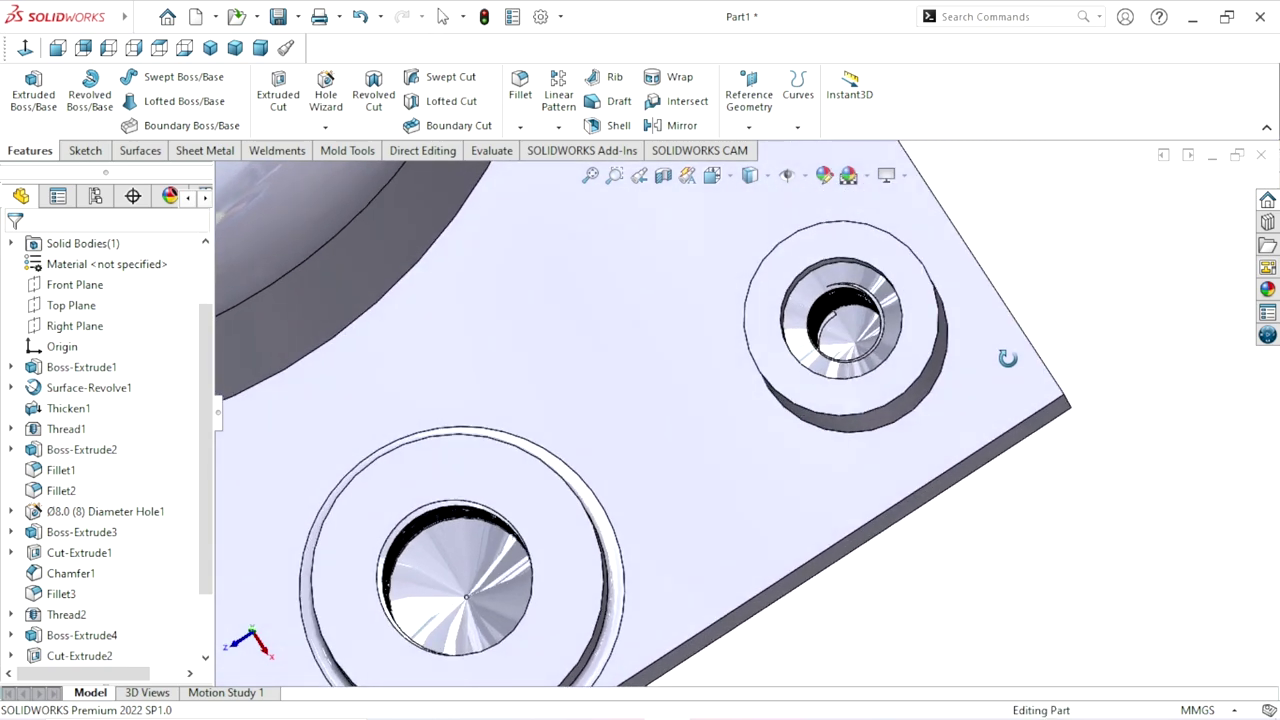
pyautogui.scroll(-3, 875, 365)
pyautogui.moveTo(828, 477); pyautogui.dragTo(840, 375, button='middle')
pyautogui.scroll(3, 829, 423)
pyautogui.moveTo(829, 423); pyautogui.dragTo(800, 506, button='middle')
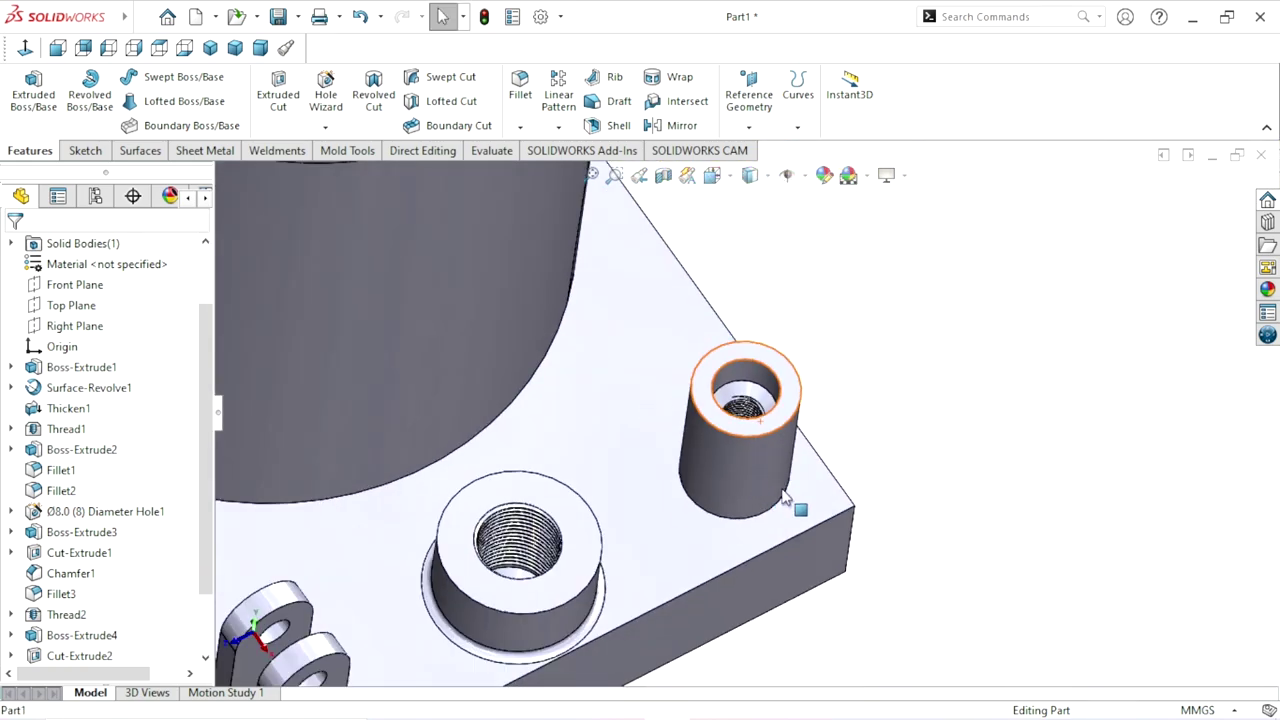
pyautogui.scroll(3, 1000, 480)
pyautogui.moveTo(917, 492)
pyautogui.mouseDown(button='middle')
pyautogui.moveTo(896, 433)
pyautogui.moveTo(850, 545)
pyautogui.mouseUp(button='middle')
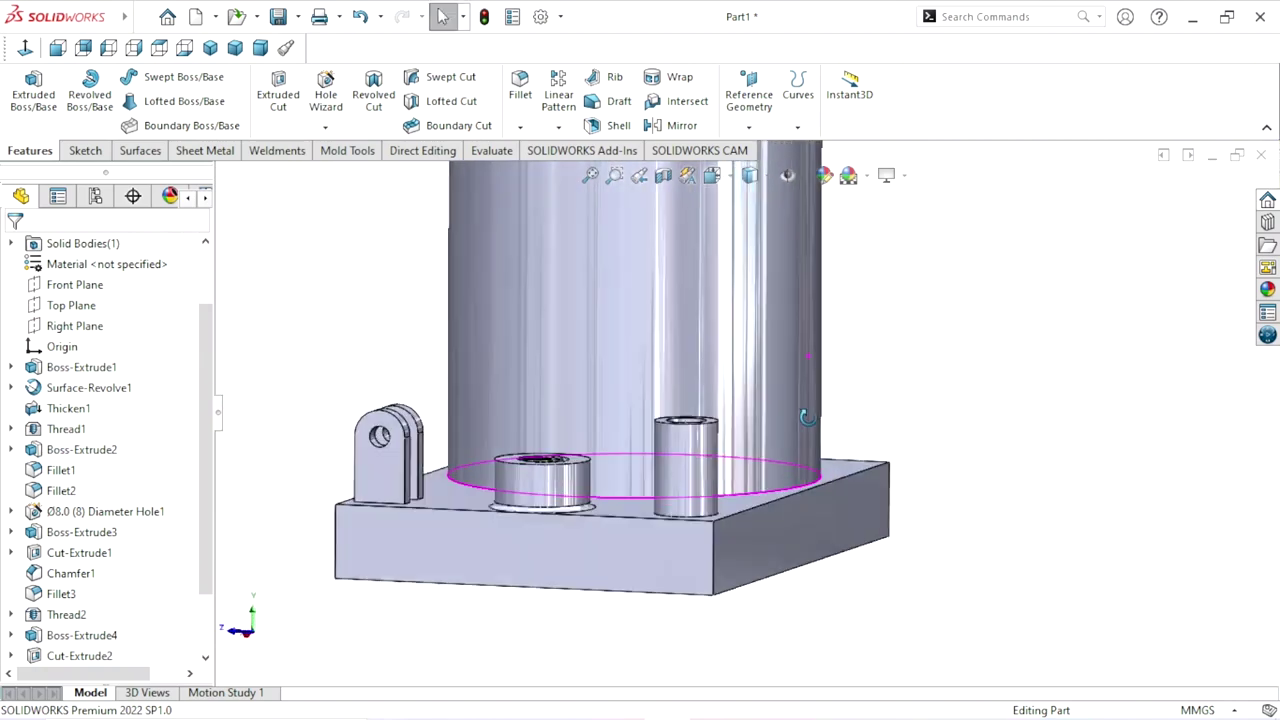
pyautogui.scroll(3, 846, 568)
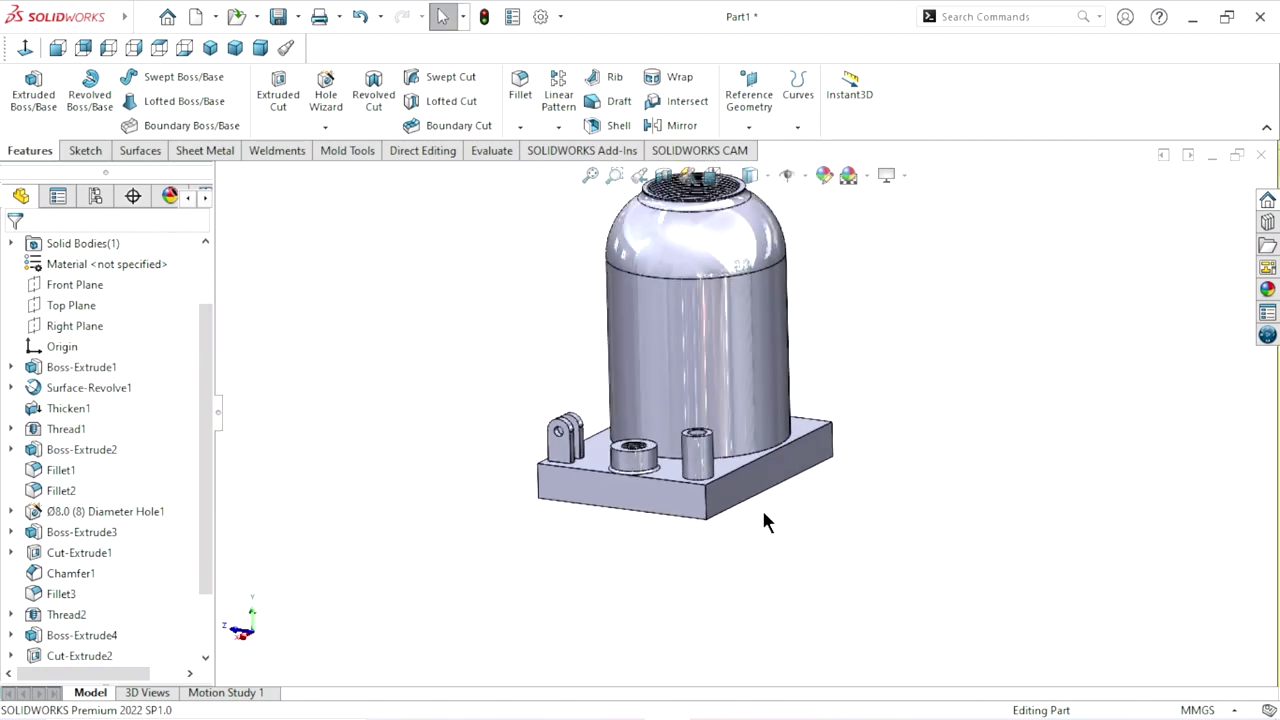
pyautogui.moveTo(761, 512); pyautogui.dragTo(741, 488, button='middle')
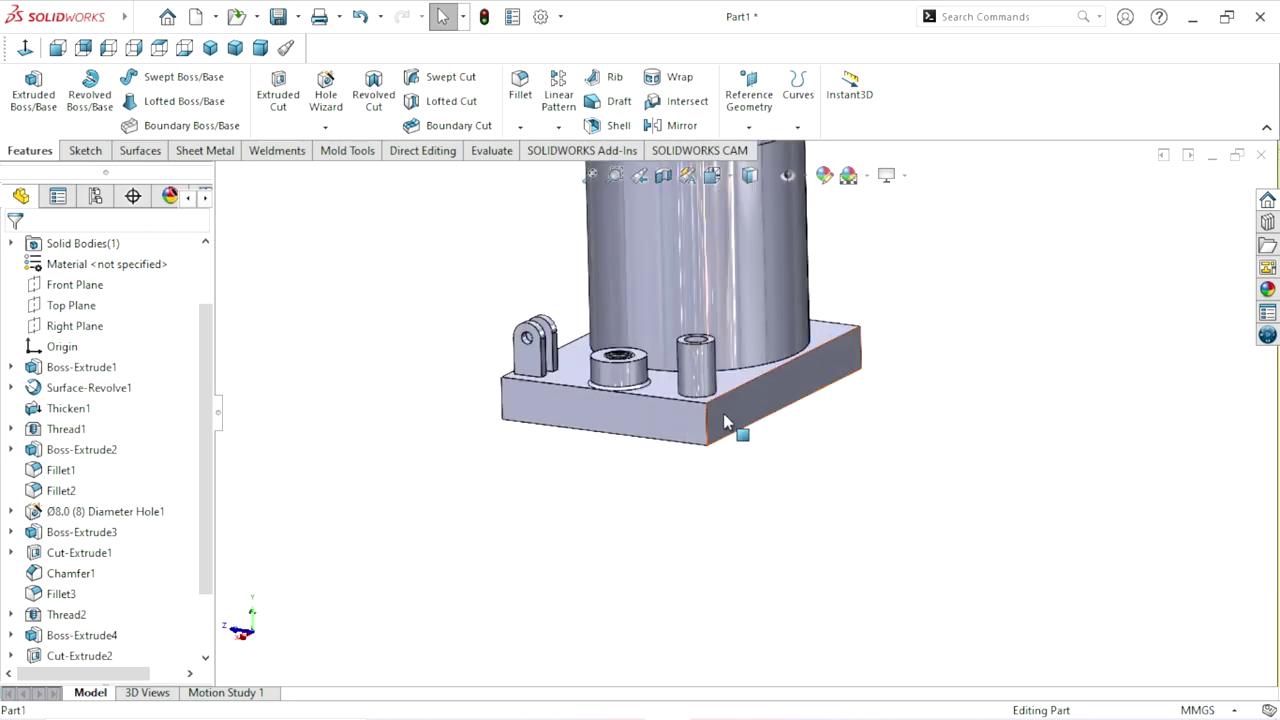
pyautogui.click(723, 413)
# Sketch a circle on the base plate's front face
pyautogui.click(814, 346)
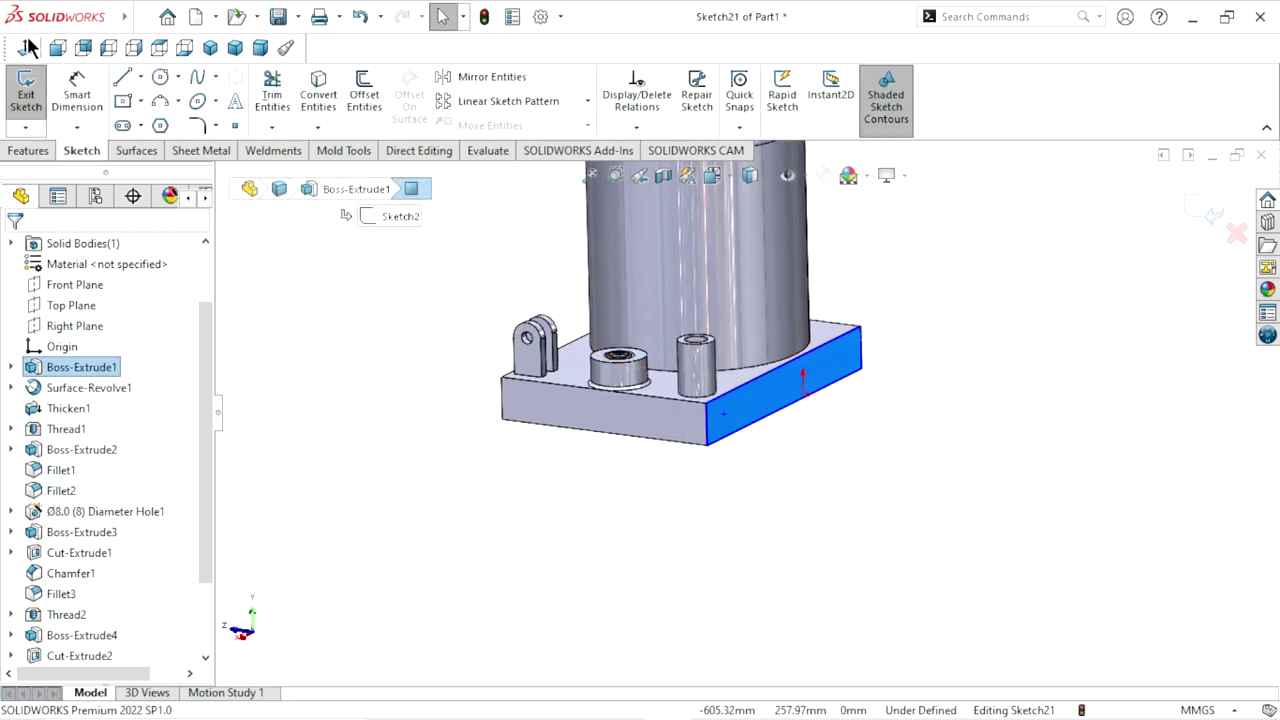
pyautogui.click(83, 48)
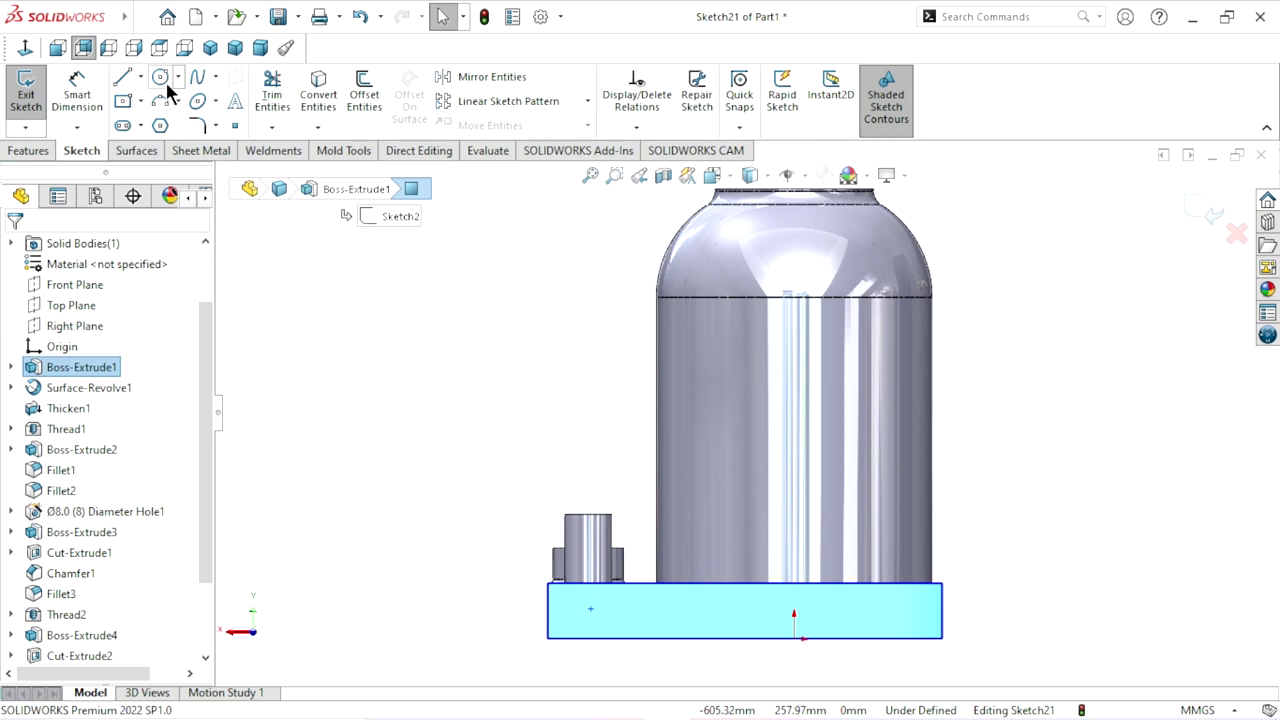
pyautogui.click(160, 77)
pyautogui.scroll(3, 663, 634)
pyautogui.scroll(-3, 705, 530)
pyautogui.scroll(-3, 706, 492)
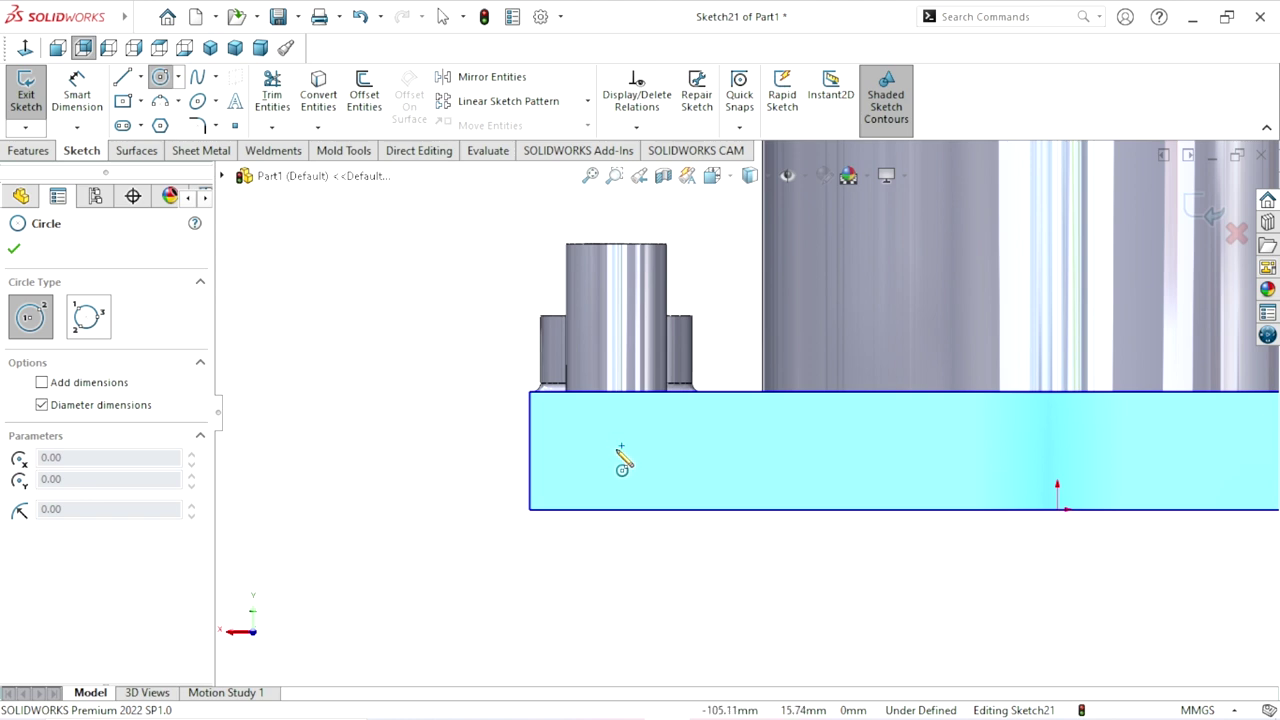
pyautogui.scroll(1, 708, 492)
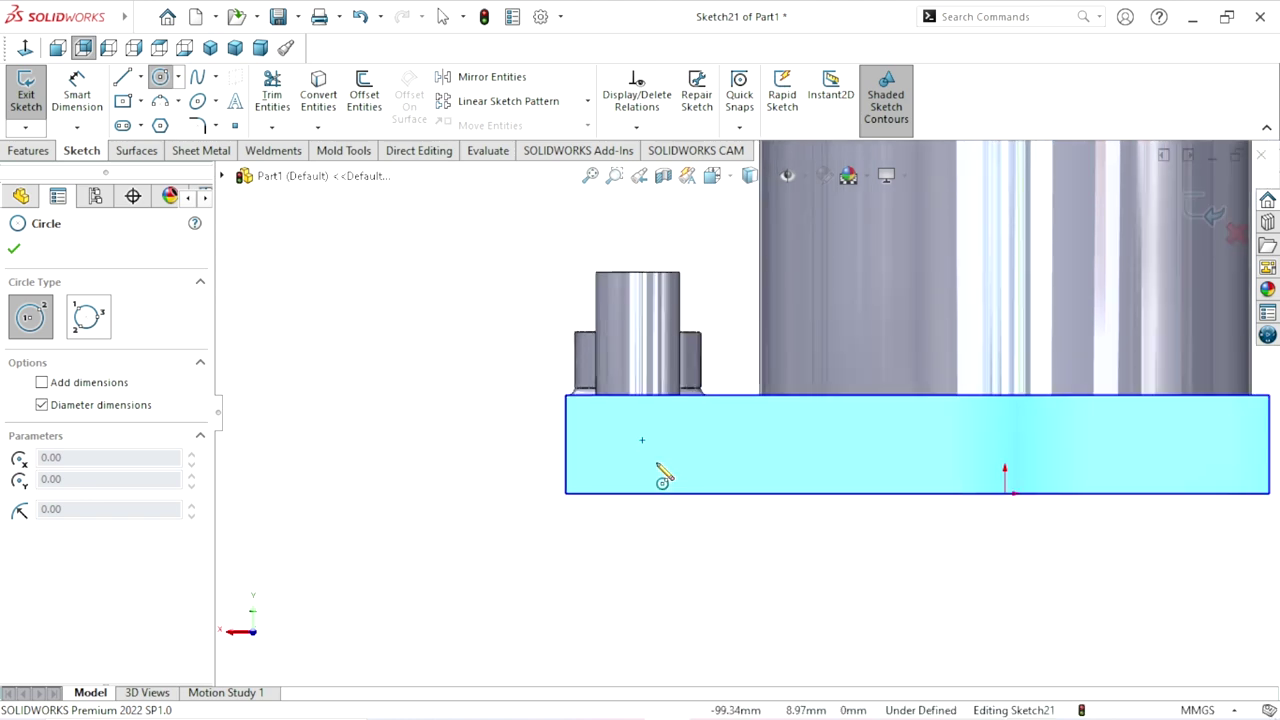
pyautogui.scroll(-4, 657, 465)
pyautogui.click(620, 397)
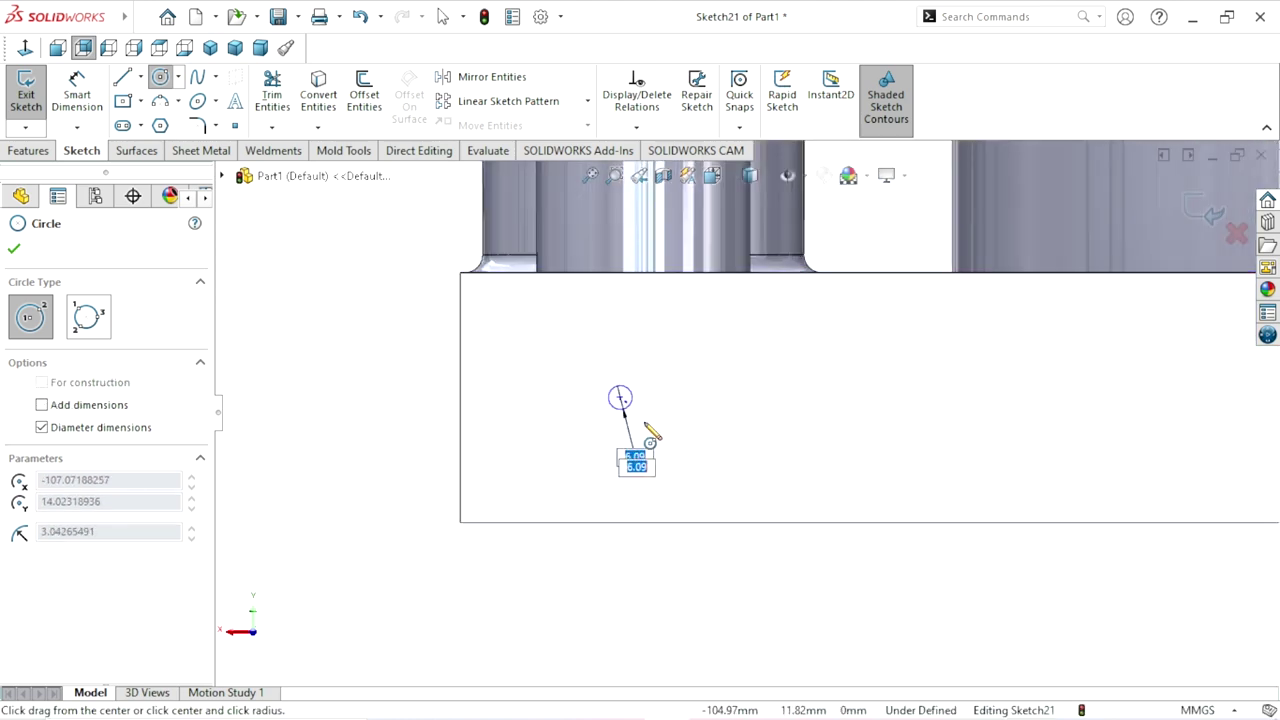
pyautogui.click(655, 440)
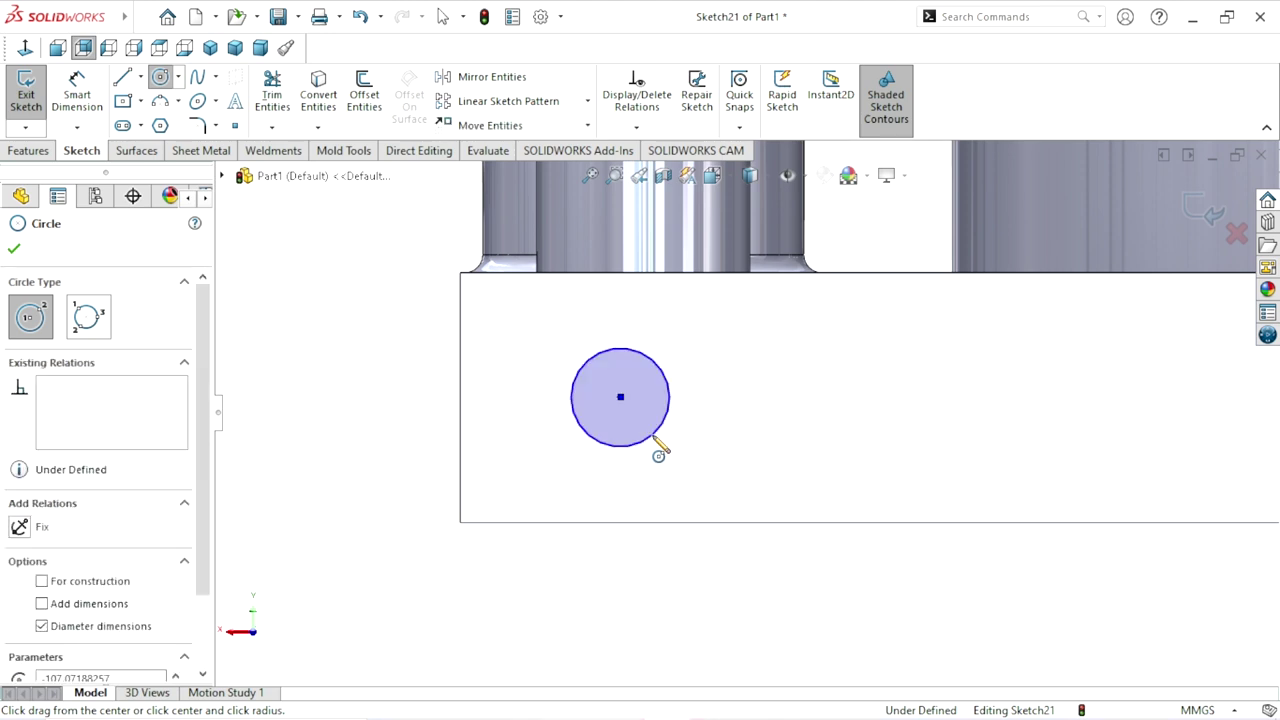
# Dimension the circle to 8 mm diameter, its centre 12 mm above the base's bottom edge
pyautogui.click(82, 98)
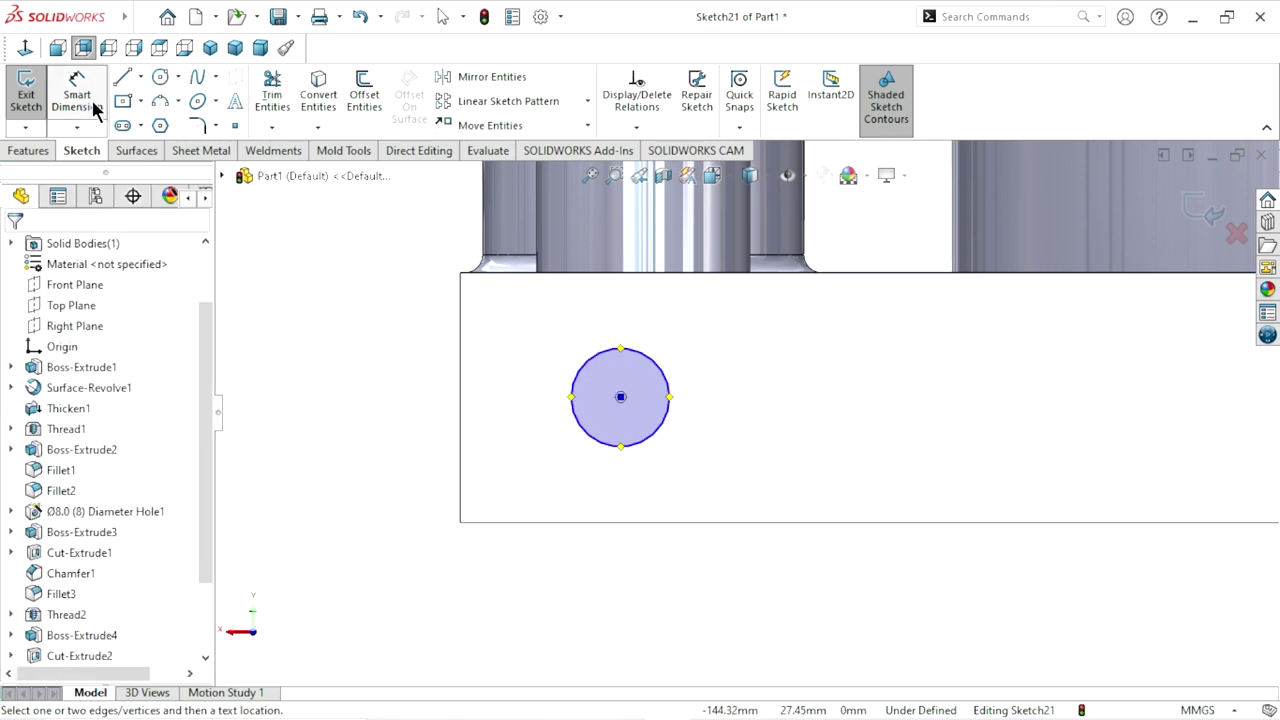
pyautogui.click(672, 405)
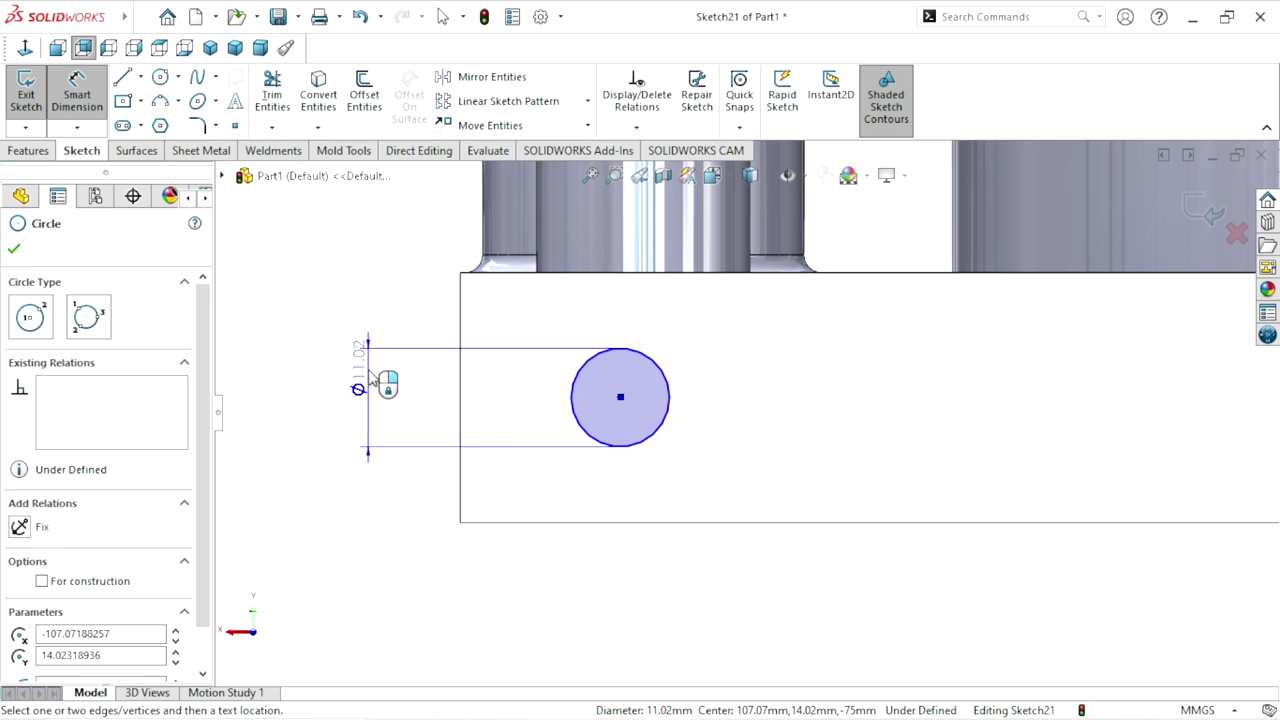
pyautogui.click(371, 377)
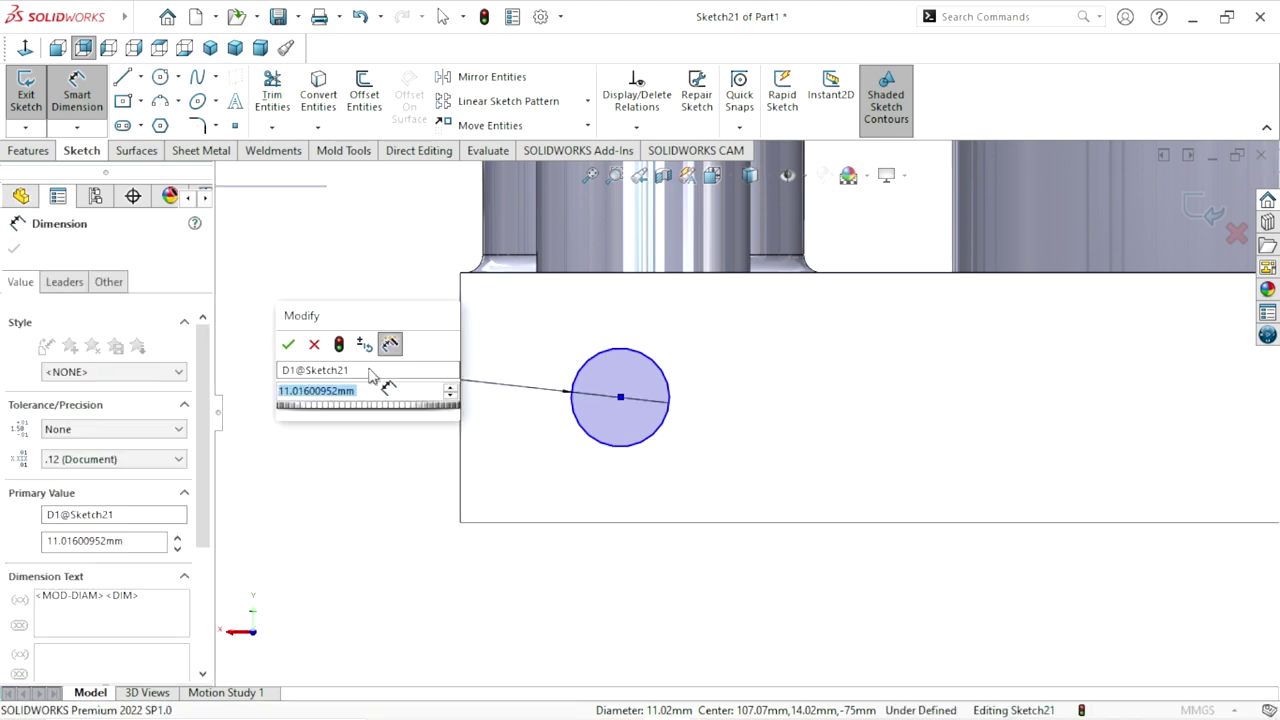
pyautogui.click(283, 342)
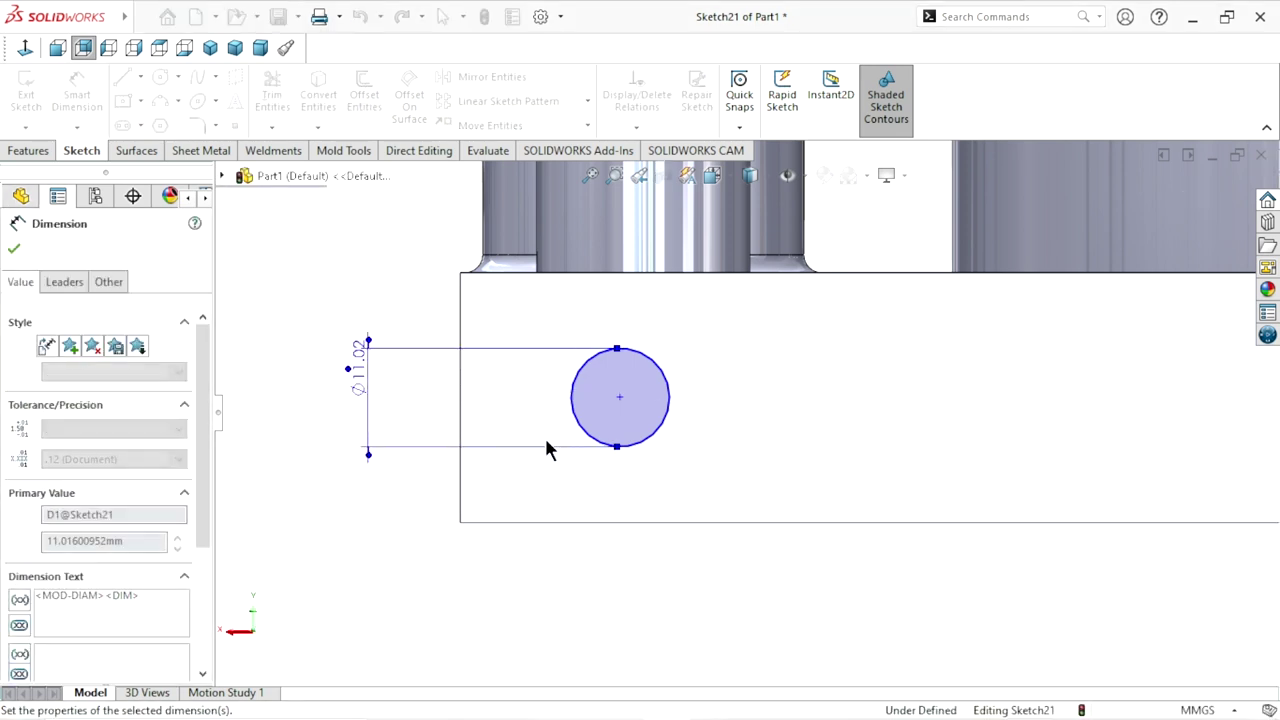
pyautogui.click(104, 541)
pyautogui.write('8')
pyautogui.click(78, 98)
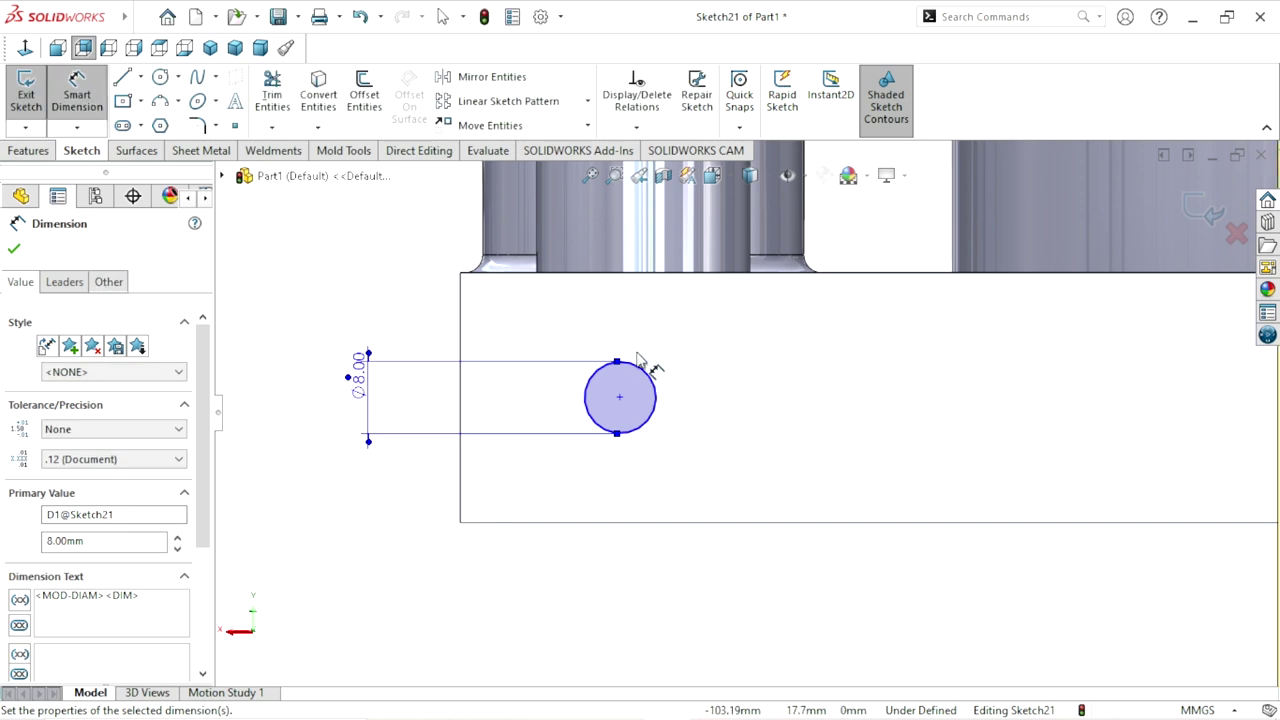
pyautogui.click(604, 522)
pyautogui.click(620, 397)
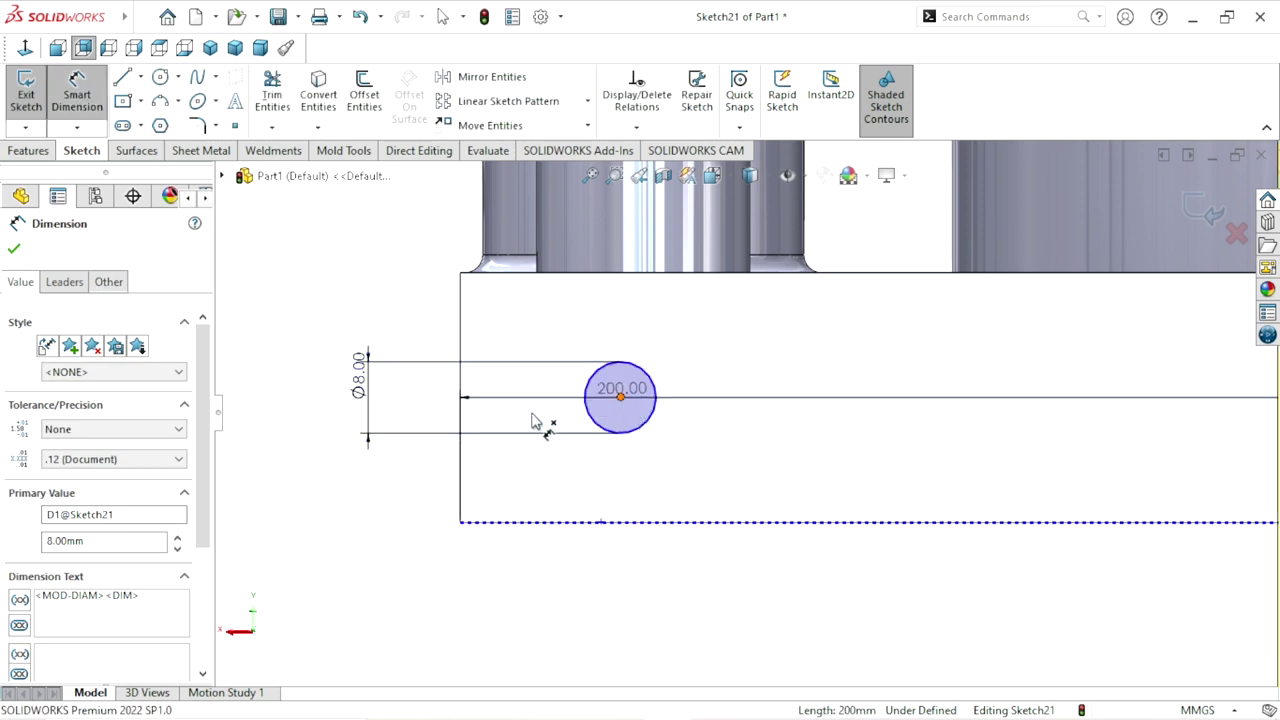
pyautogui.click(404, 488)
pyautogui.write('12')
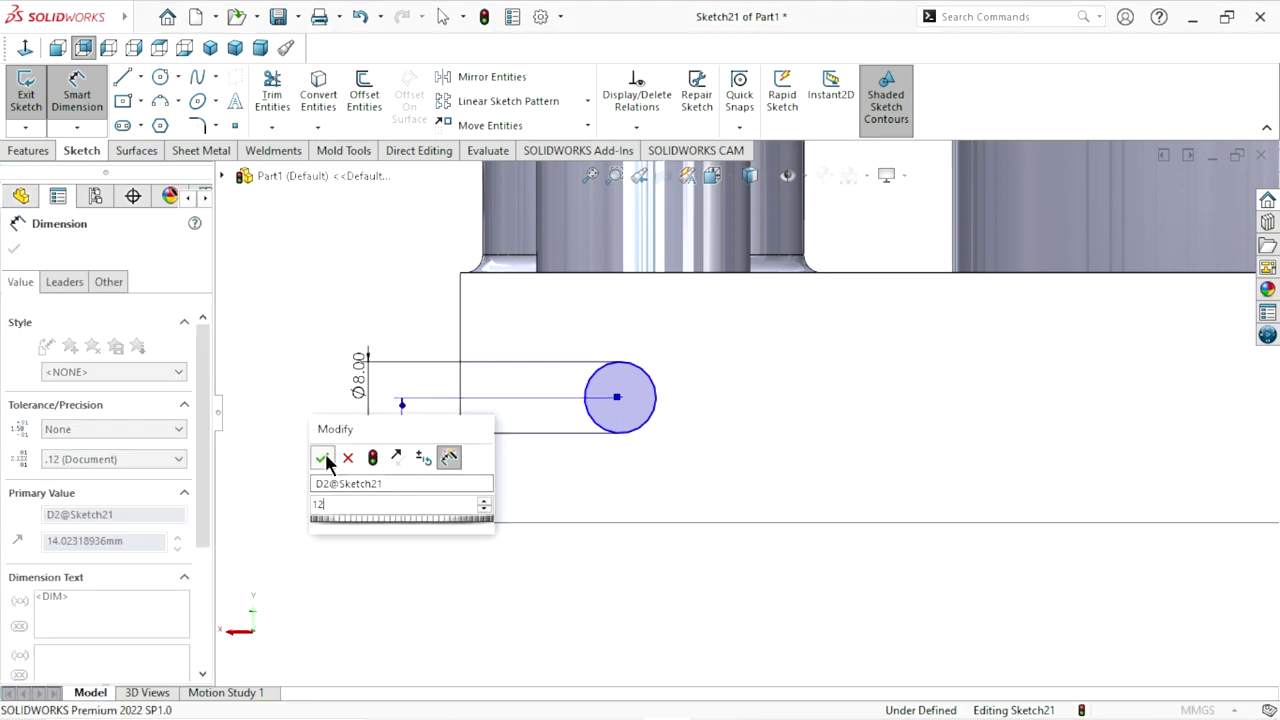
pyautogui.click(325, 454)
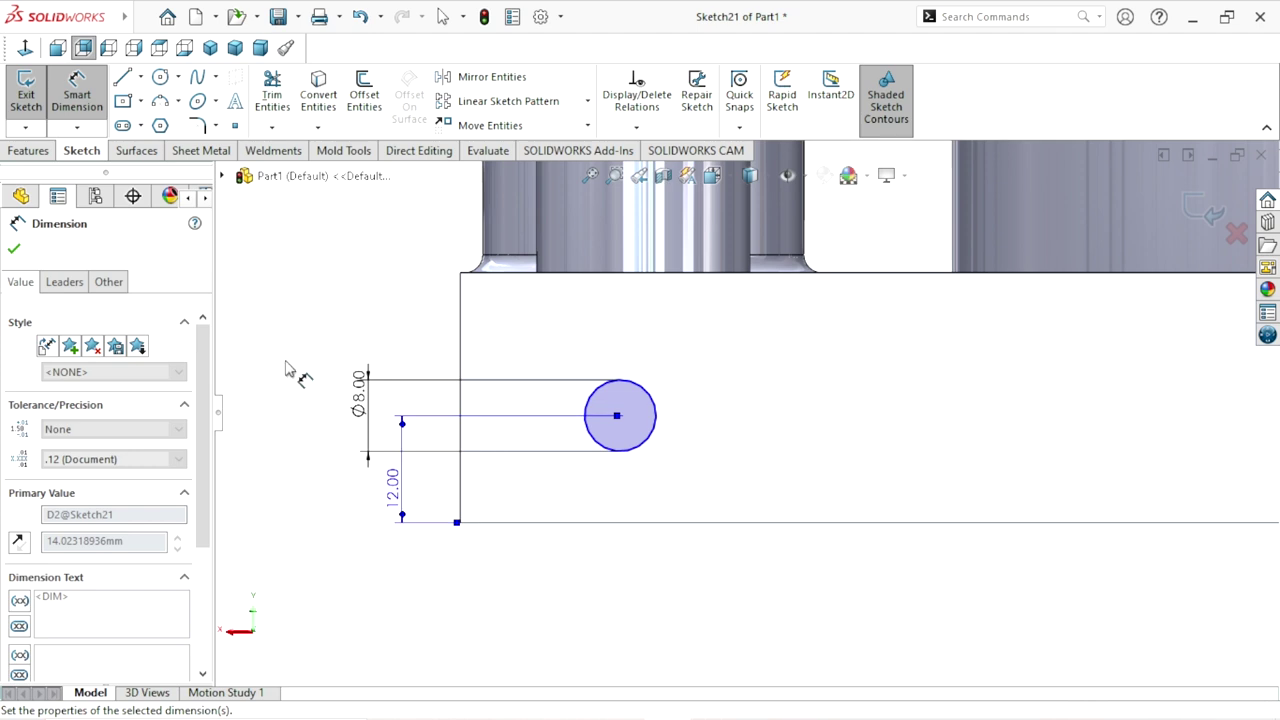
pyautogui.click(14, 251)
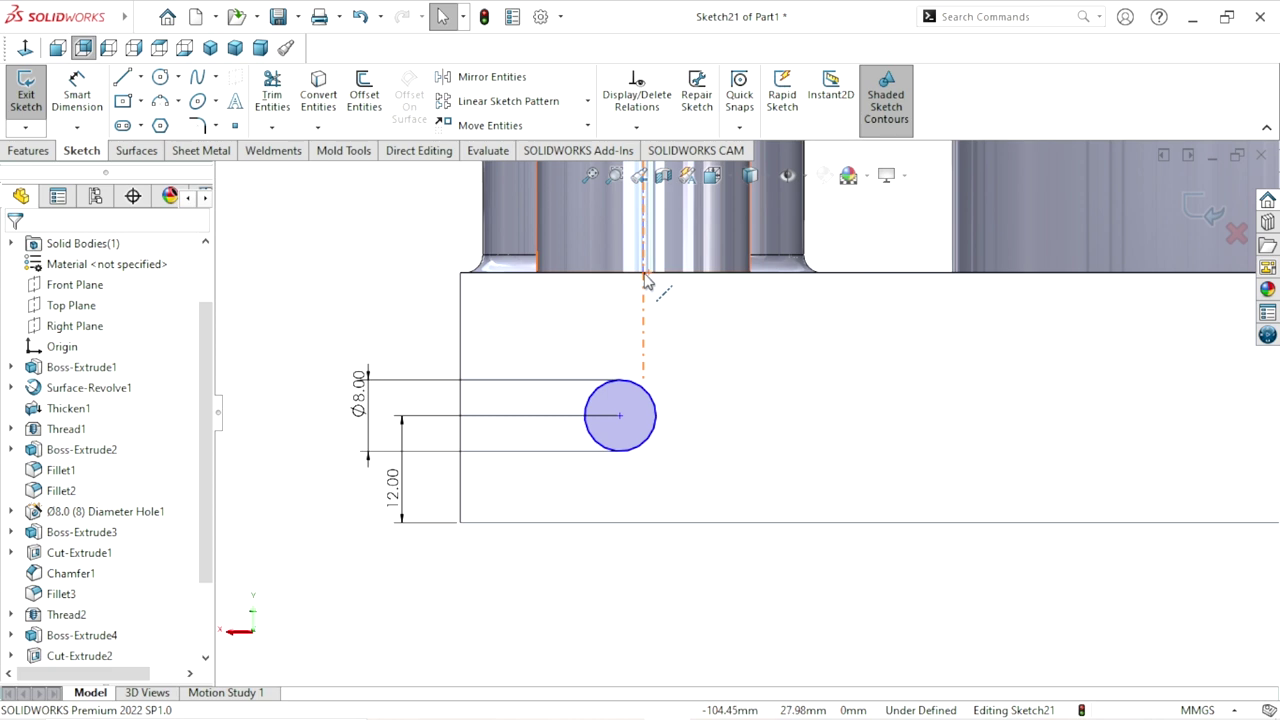
# Constrain the circle centre to lie on the vertical axis
pyautogui.click(621, 415)
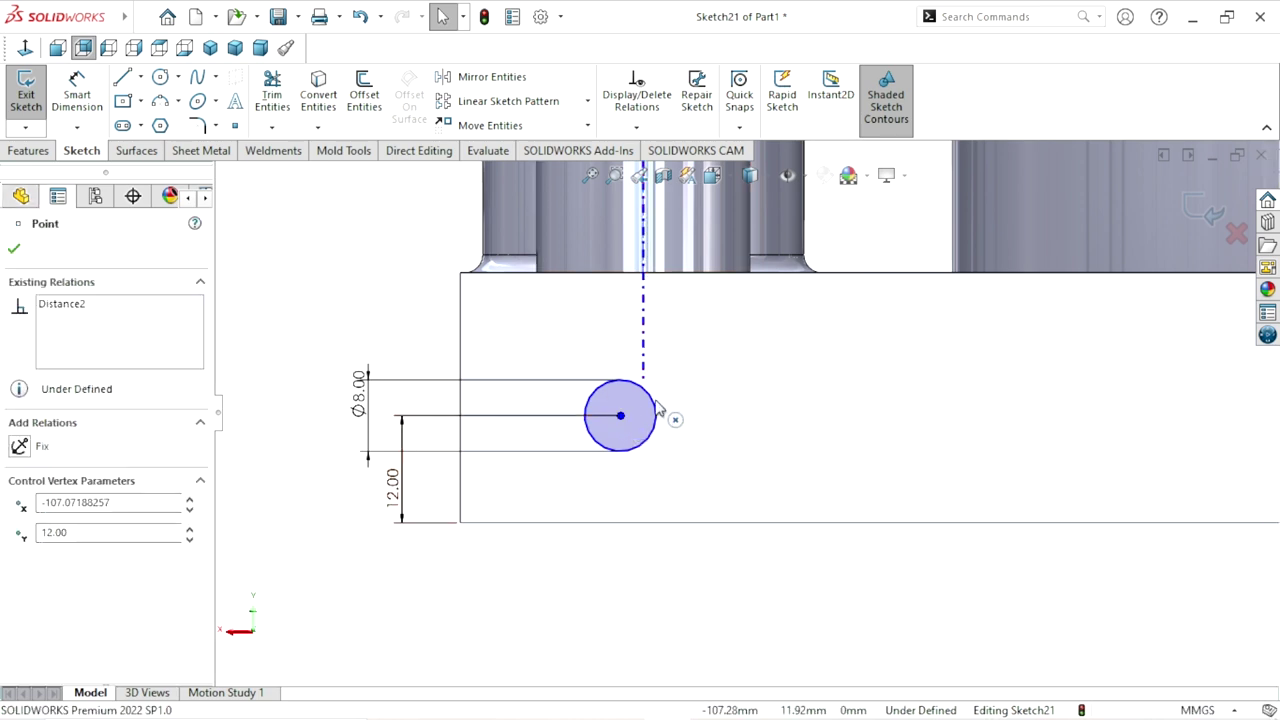
pyautogui.keyDown('ctrl'); pyautogui.click(643, 345); pyautogui.keyUp('ctrl')
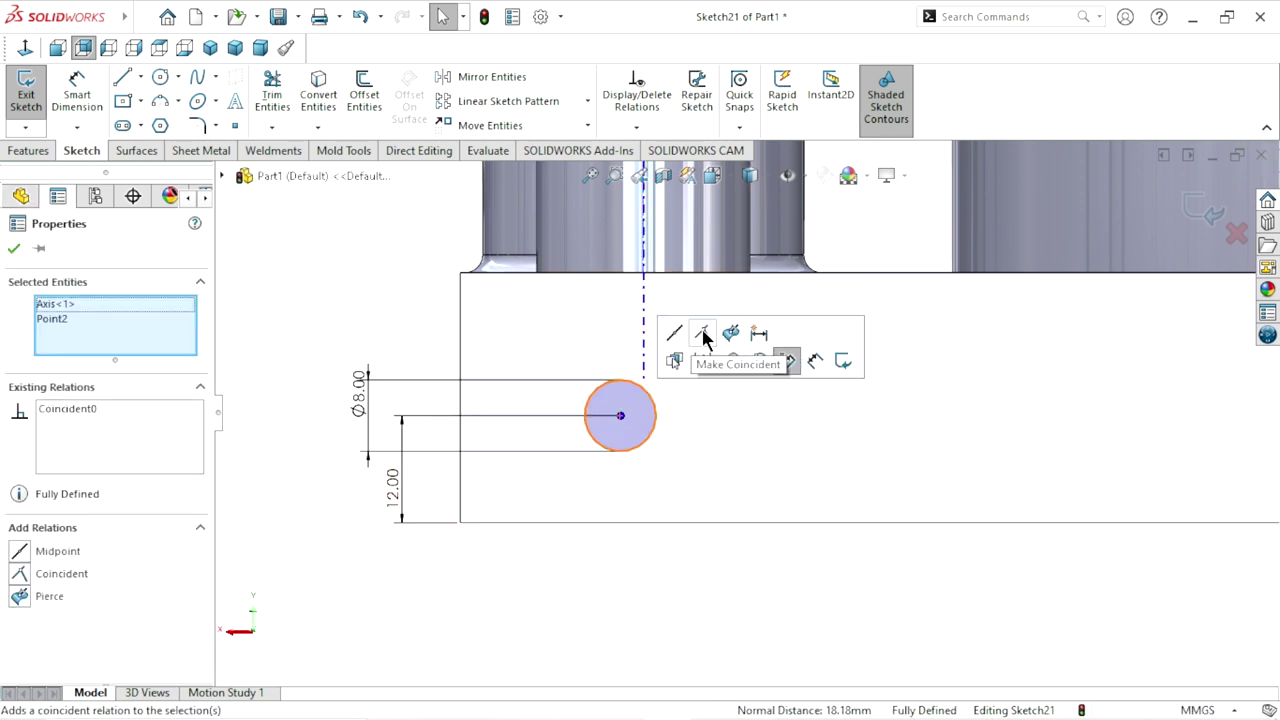
pyautogui.click(703, 336)
pyautogui.click(15, 252)
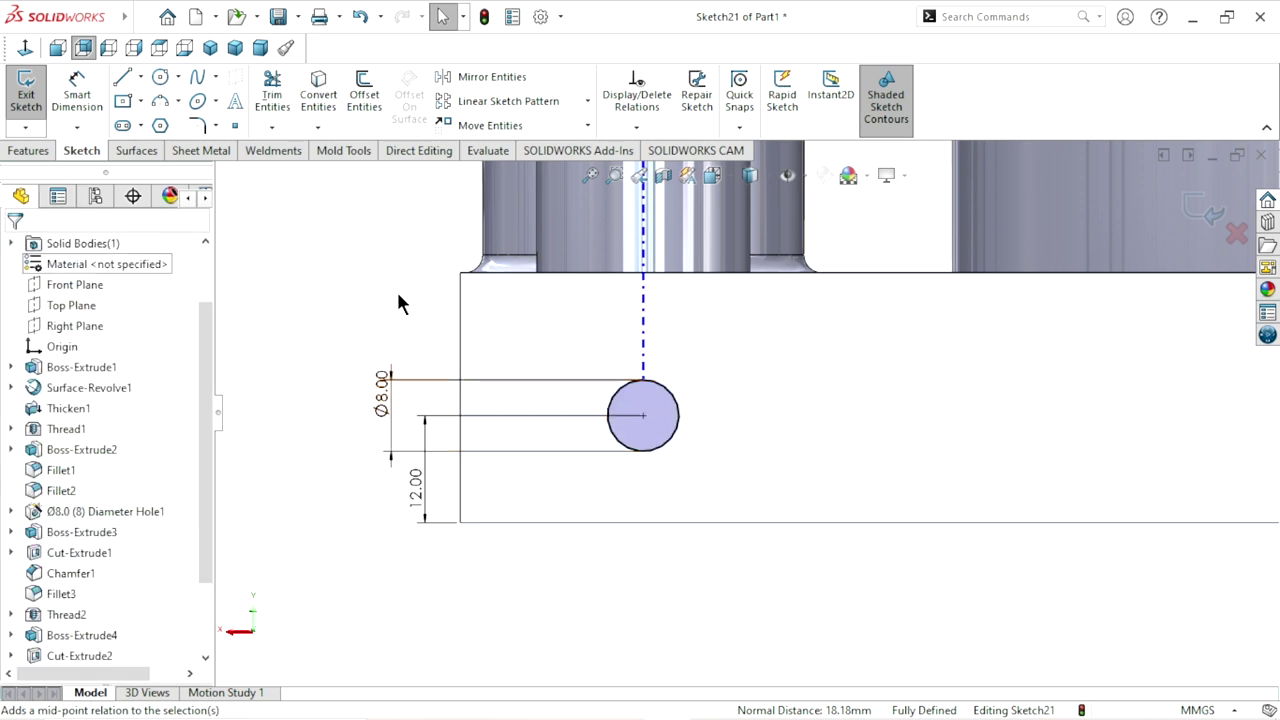
# Switch to an isometric view and zoom in on the circle at the base's front edge
pyautogui.scroll(5, 760, 420)
pyautogui.scroll(-1, 828, 419)
pyautogui.scroll(-2, 797, 415)
pyautogui.moveTo(387, 434)
pyautogui.mouseDown(button='middle')
pyautogui.moveTo(414, 491)
pyautogui.moveTo(497, 510)
pyautogui.mouseUp(button='middle')
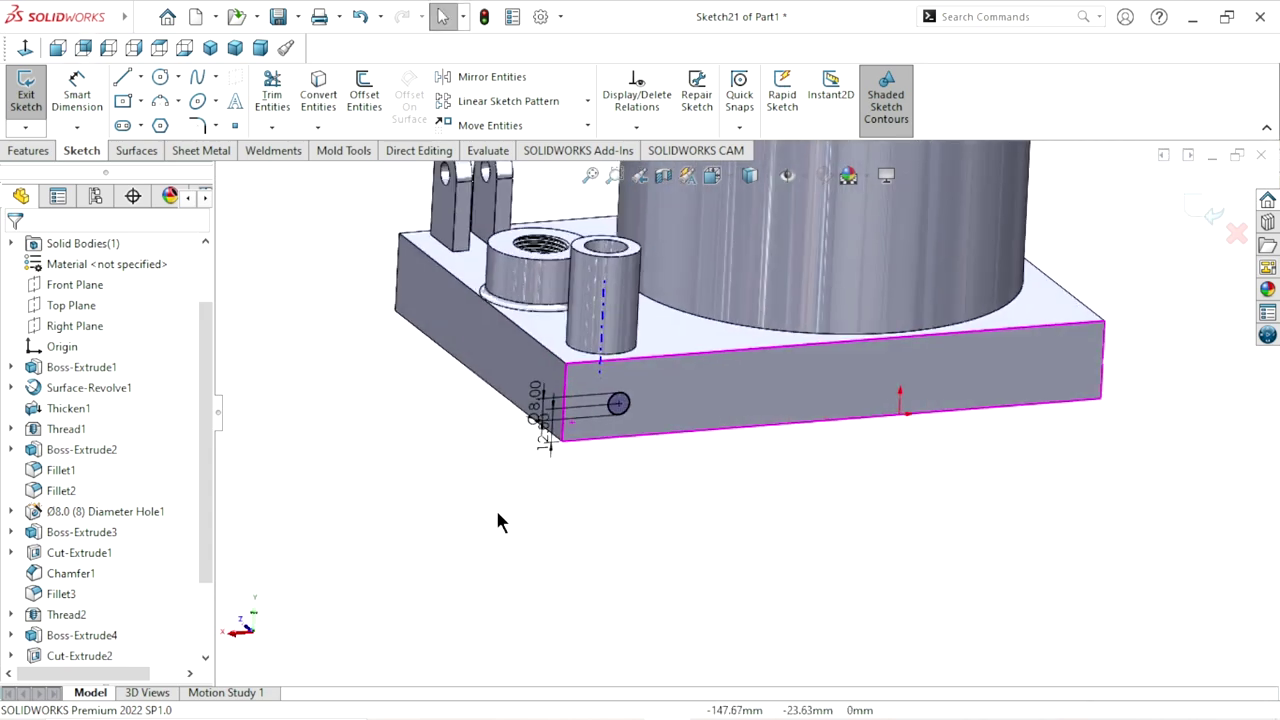
pyautogui.click(28, 151)
pyautogui.click(210, 47)
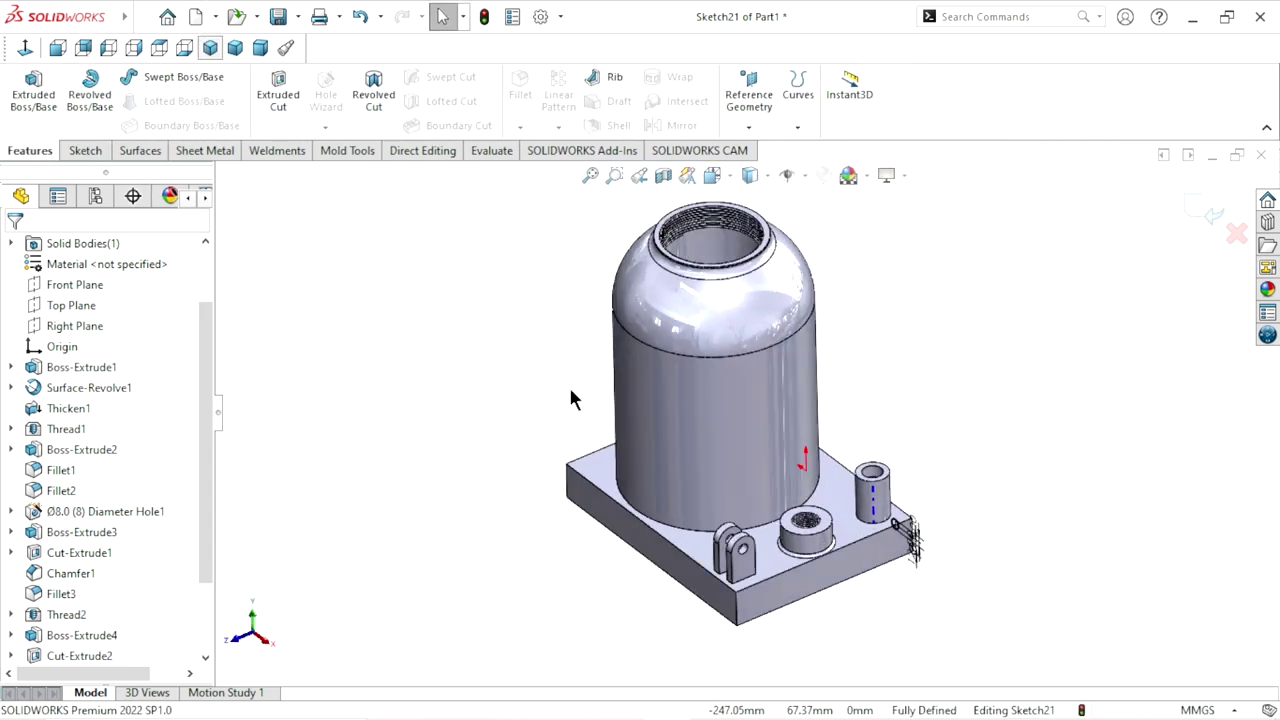
pyautogui.scroll(-3, 840, 500)
pyautogui.moveTo(886, 391)
pyautogui.mouseDown(button='middle')
pyautogui.moveTo(743, 509)
pyautogui.moveTo(755, 395)
pyautogui.mouseUp(button='middle')
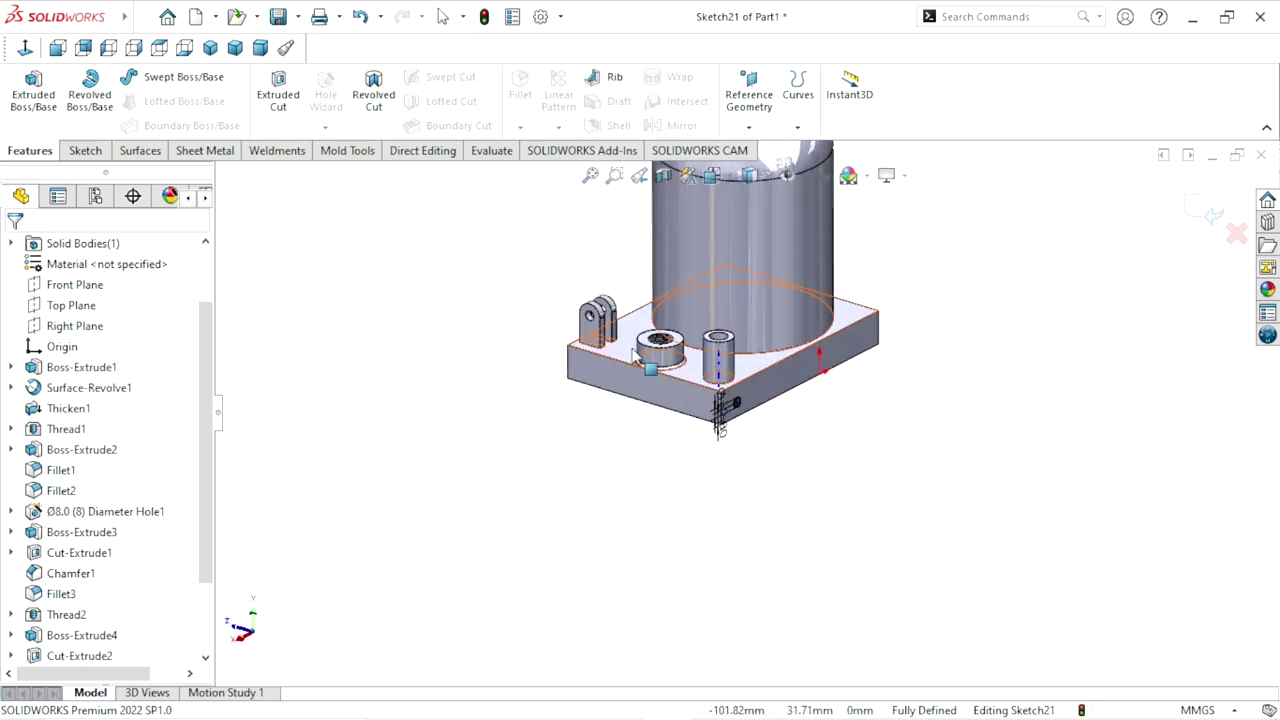
pyautogui.scroll(-4, 727, 382)
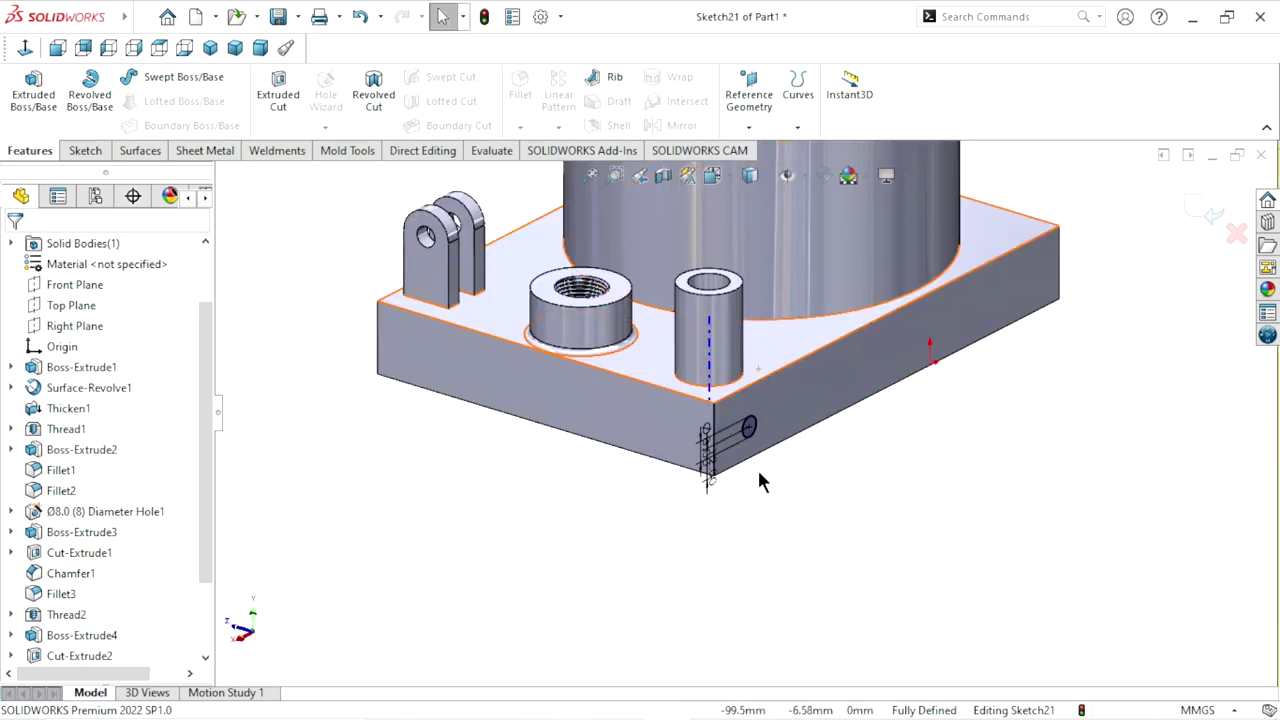
pyautogui.scroll(-2, 700, 437)
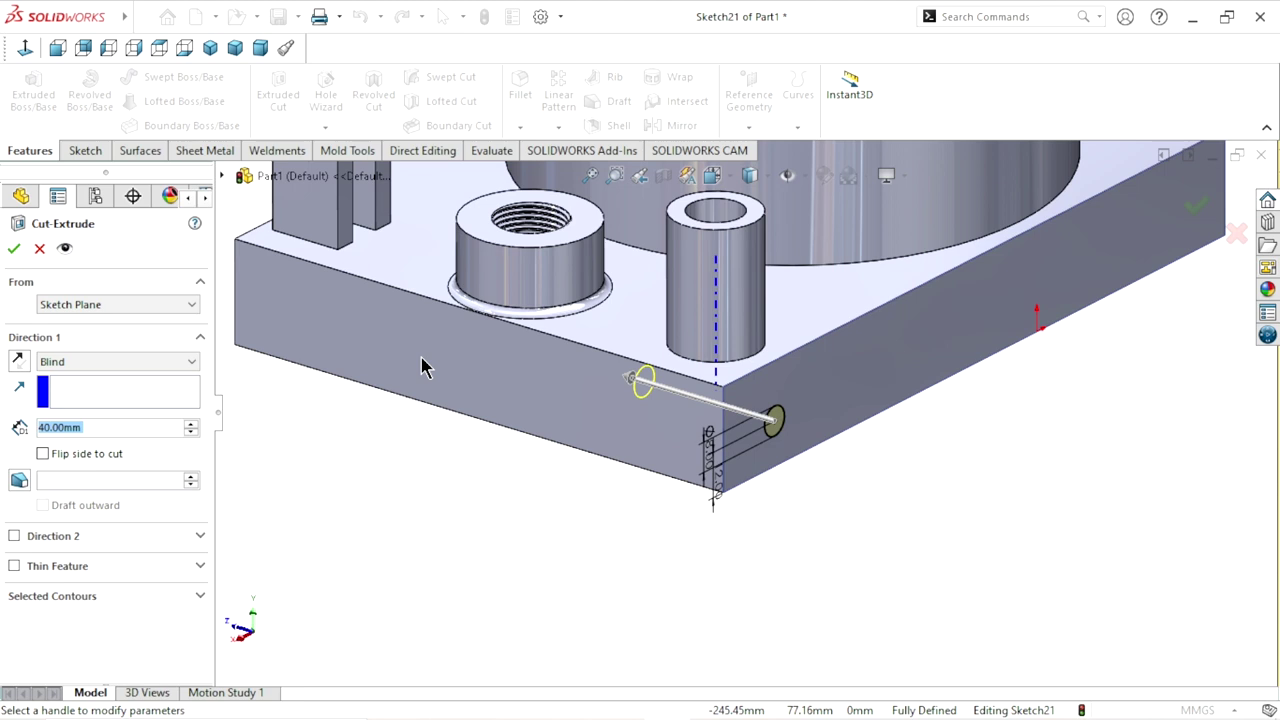
# Start the cut at an 18 mm offset from the sketch, reversed so it begins inside the plate
pyautogui.click(110, 362)
pyautogui.click(128, 303)
pyautogui.click(128, 303)
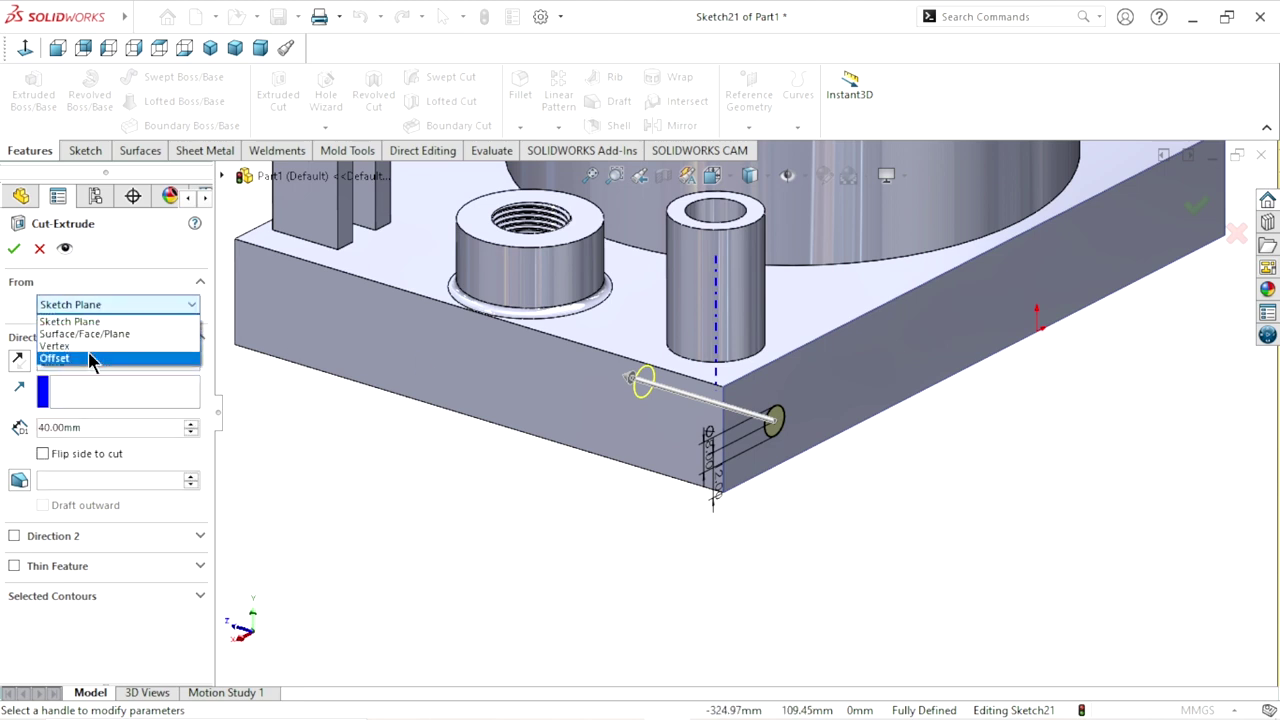
pyautogui.click(94, 358)
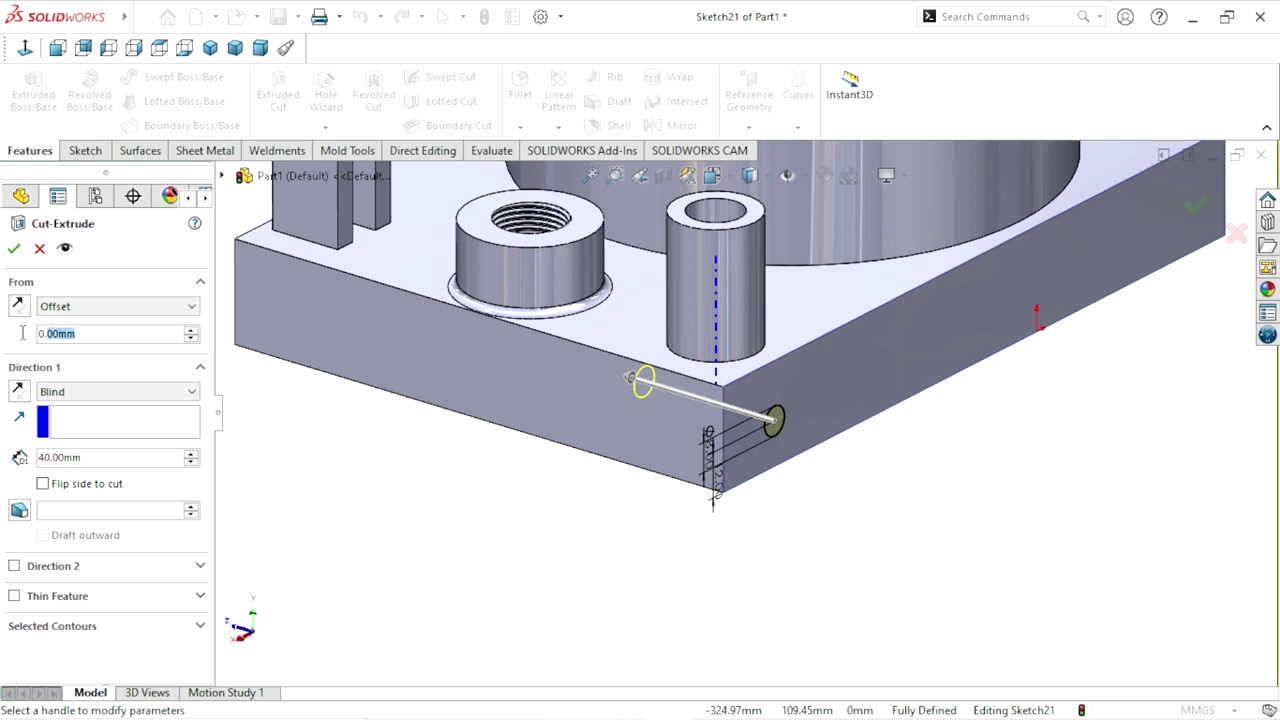
pyautogui.write('18')
pyautogui.press('Return')
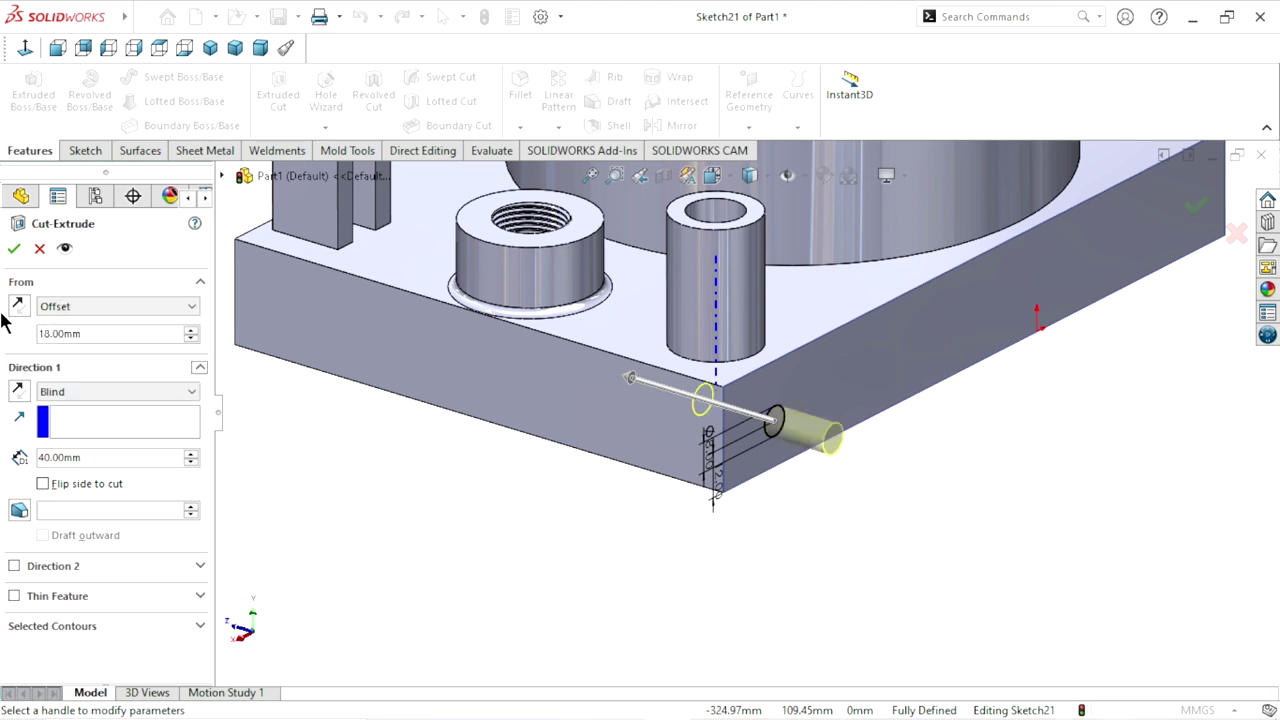
pyautogui.click(18, 305)
# Set the cut's blind depth to 56 mm beneath the bosses and apply it
pyautogui.moveTo(562, 495)
pyautogui.mouseDown(button='middle')
pyautogui.moveTo(601, 465)
pyautogui.moveTo(611, 489)
pyautogui.mouseUp(button='middle')
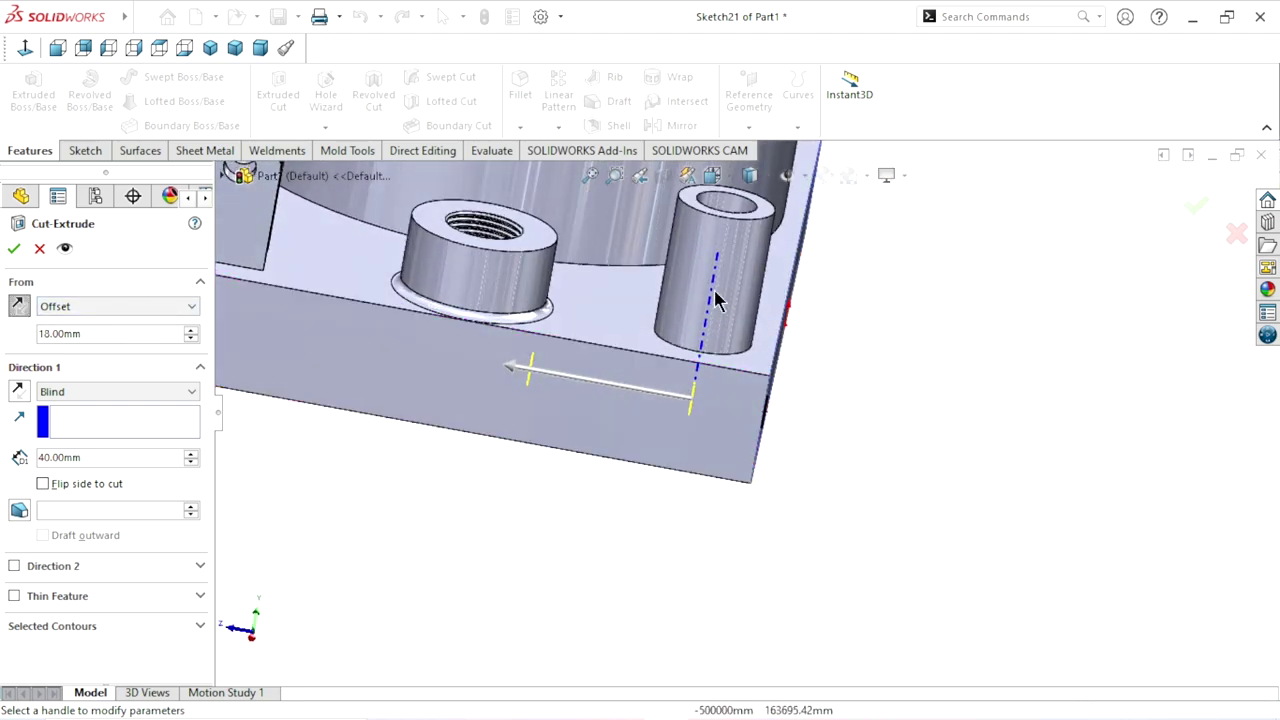
pyautogui.moveTo(589, 512)
pyautogui.mouseDown(button='middle')
pyautogui.moveTo(629, 563)
pyautogui.moveTo(617, 586)
pyautogui.moveTo(604, 553)
pyautogui.mouseUp(button='middle')
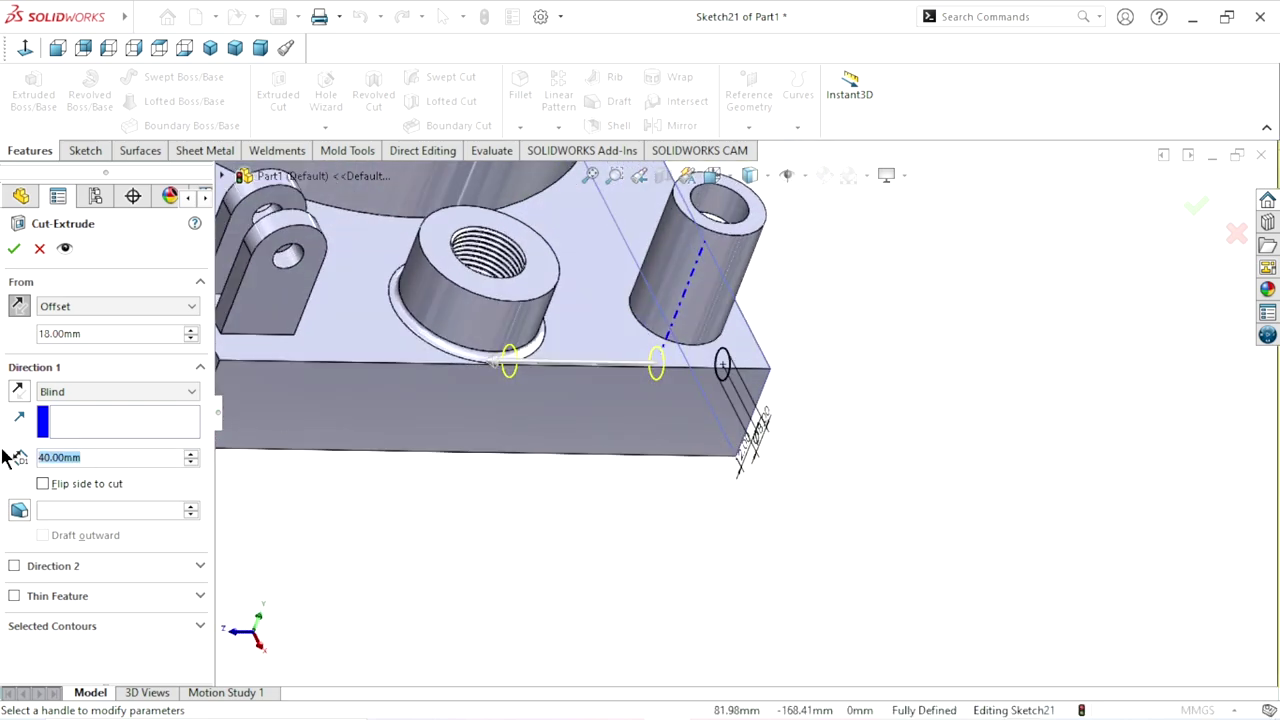
pyautogui.write('56')
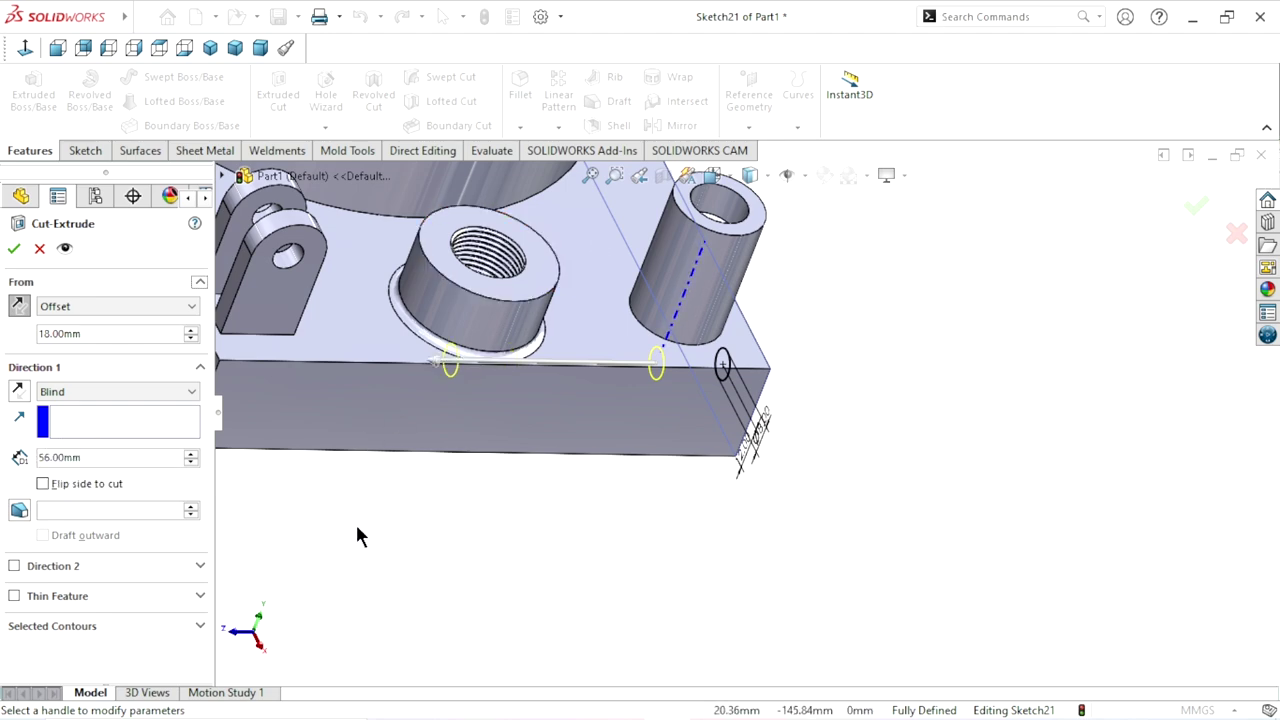
pyautogui.moveTo(557, 541); pyautogui.dragTo(511, 528, button='middle')
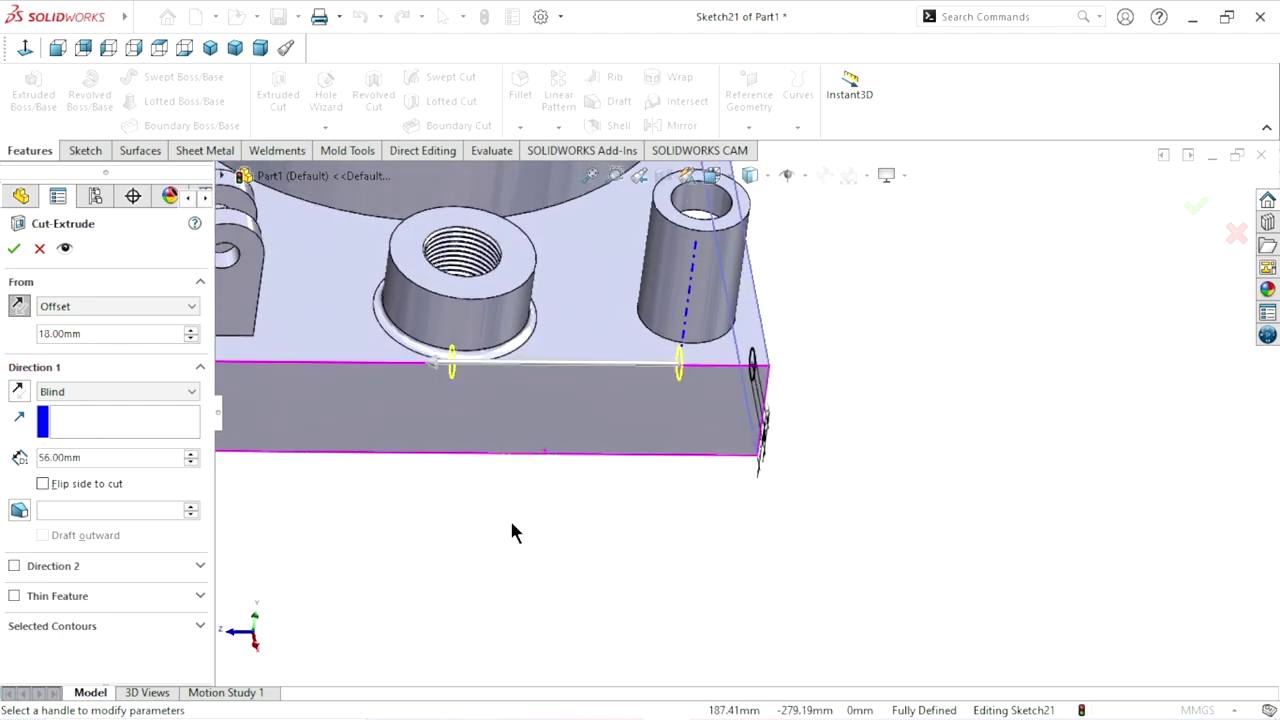
pyautogui.click(13, 250)
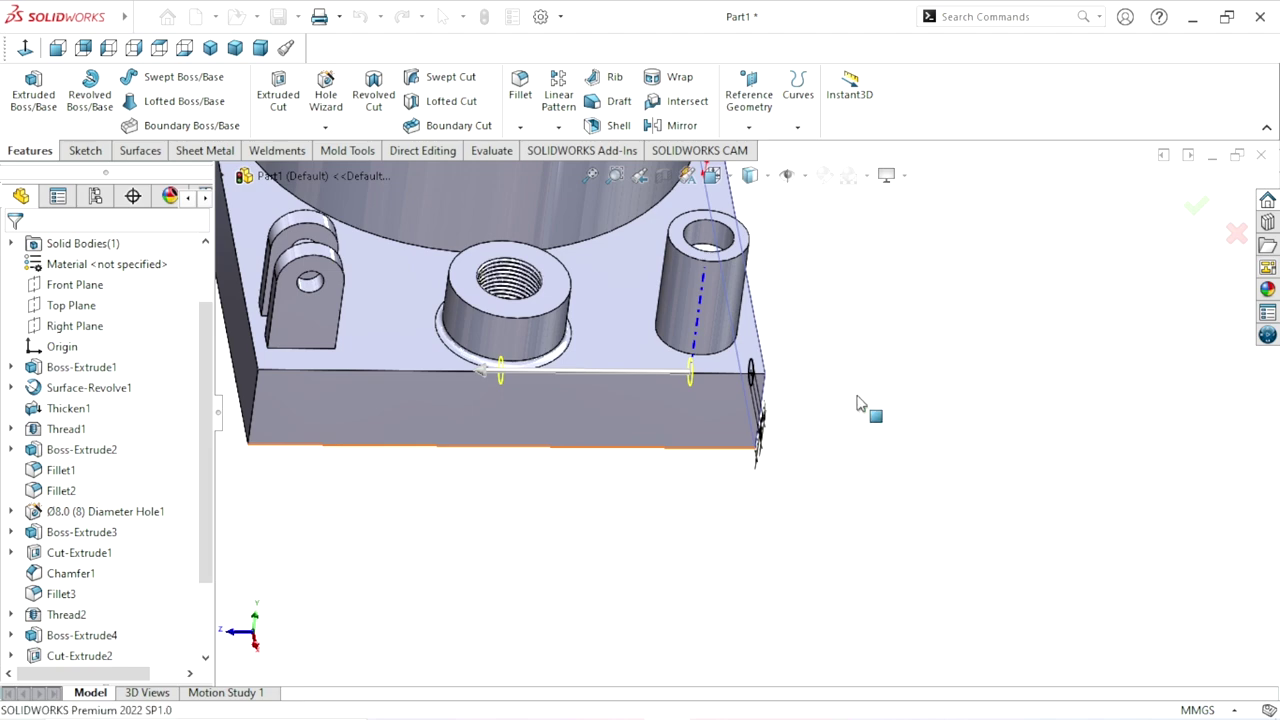
# Orbit and zoom from a tilted top view of the plate to a side view
pyautogui.scroll(-3, 859, 395)
pyautogui.scroll(3, 643, 437)
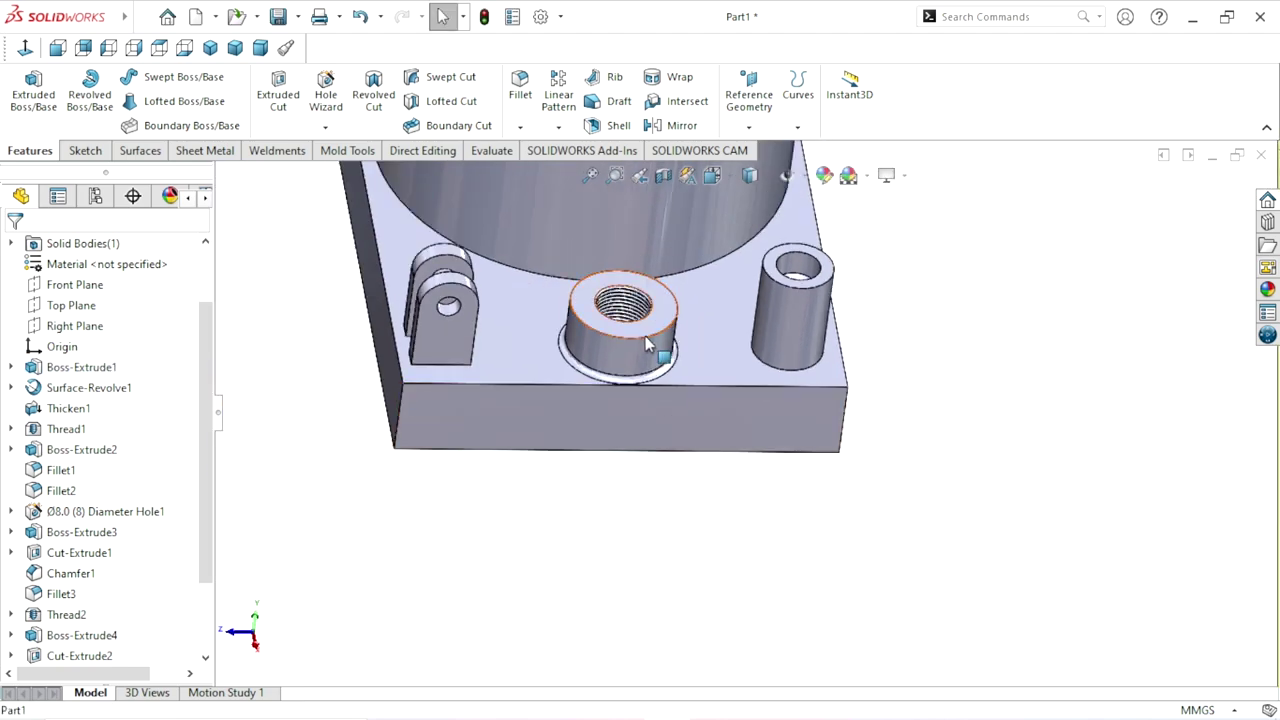
pyautogui.moveTo(633, 482); pyautogui.dragTo(653, 357, button='middle')
pyautogui.scroll(-3, 655, 357)
pyautogui.scroll(2, 700, 323)
pyautogui.scroll(-3, 711, 366)
pyautogui.scroll(-1, 717, 383)
pyautogui.moveTo(703, 420); pyautogui.dragTo(705, 285, button='middle')
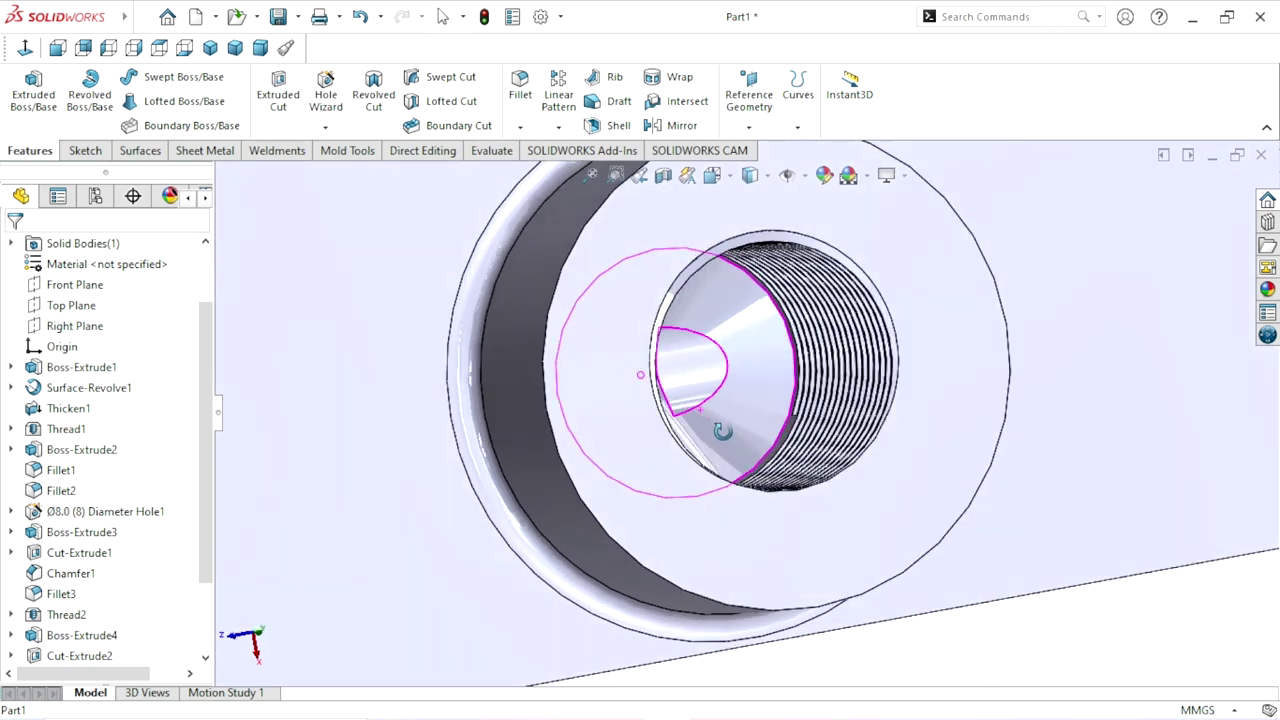
pyautogui.scroll(3, 784, 495)
pyautogui.scroll(3, 816, 433)
pyautogui.scroll(2, 873, 358)
pyautogui.scroll(-2, 873, 358)
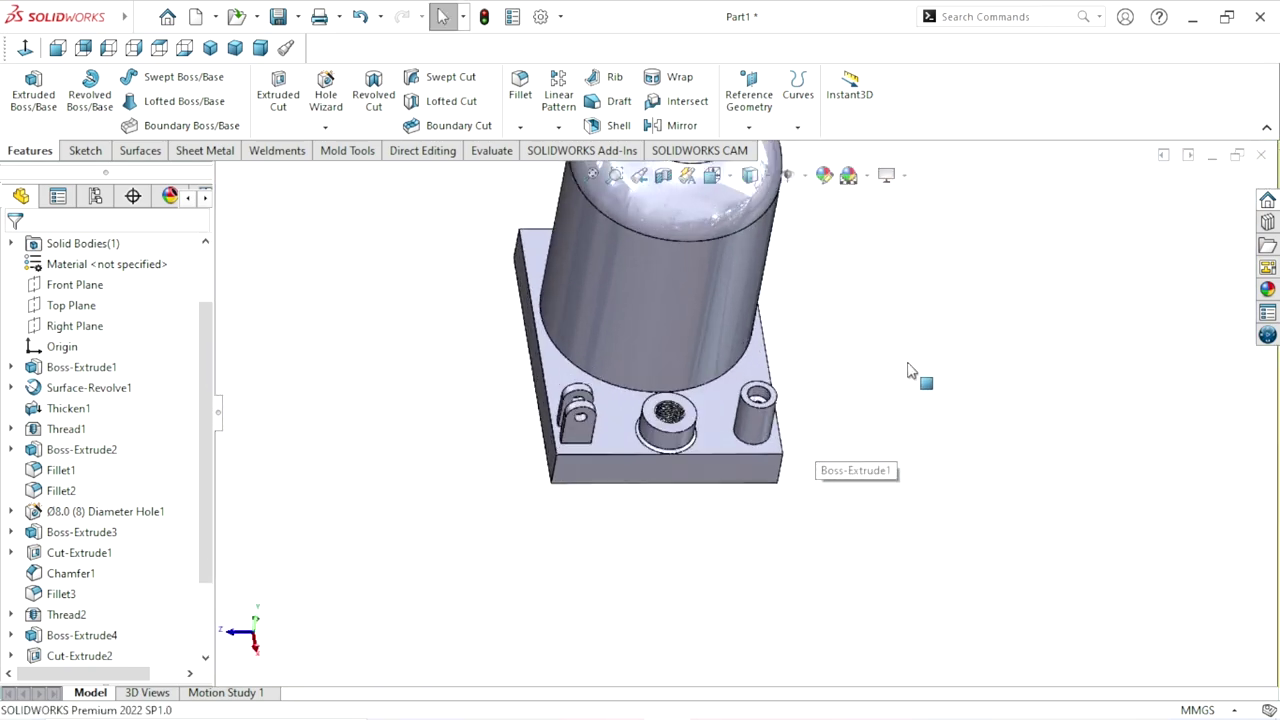
# Section the part on the Front Plane rotated about 272.7° through the bosses, viewed straight on
pyautogui.click(663, 176)
pyautogui.scroll(2, 870, 440)
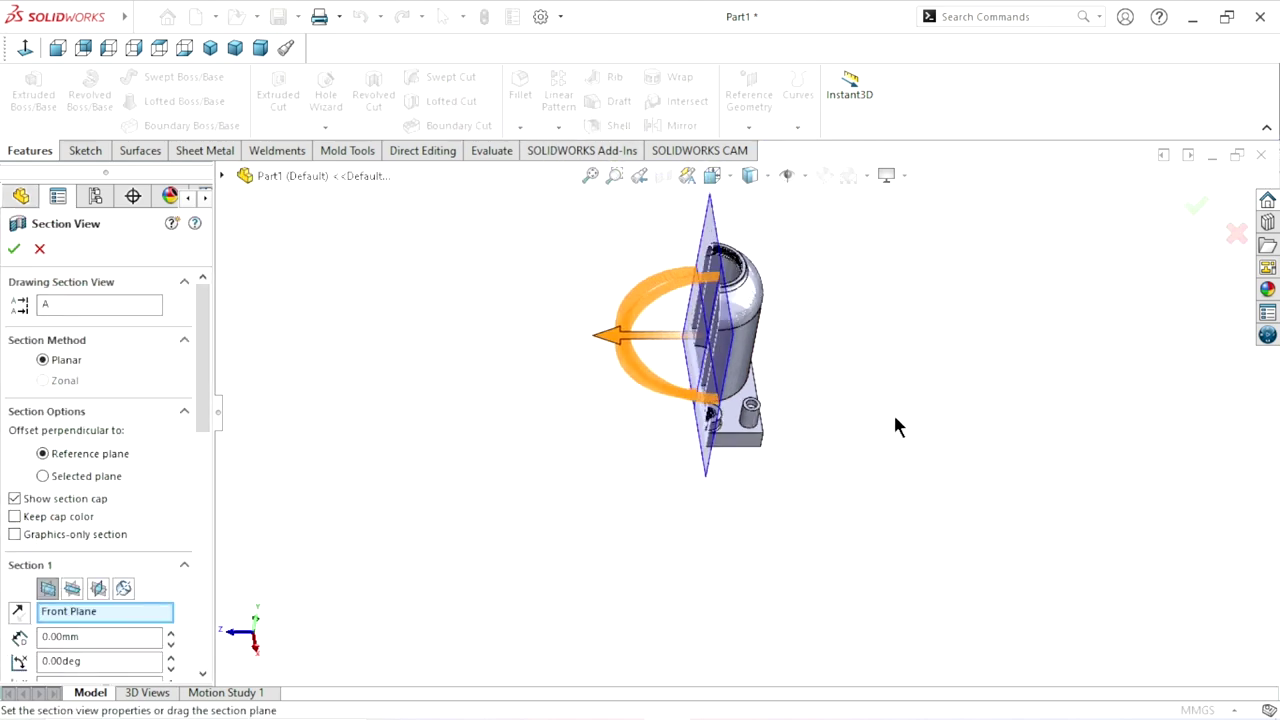
pyautogui.scroll(-2, 794, 423)
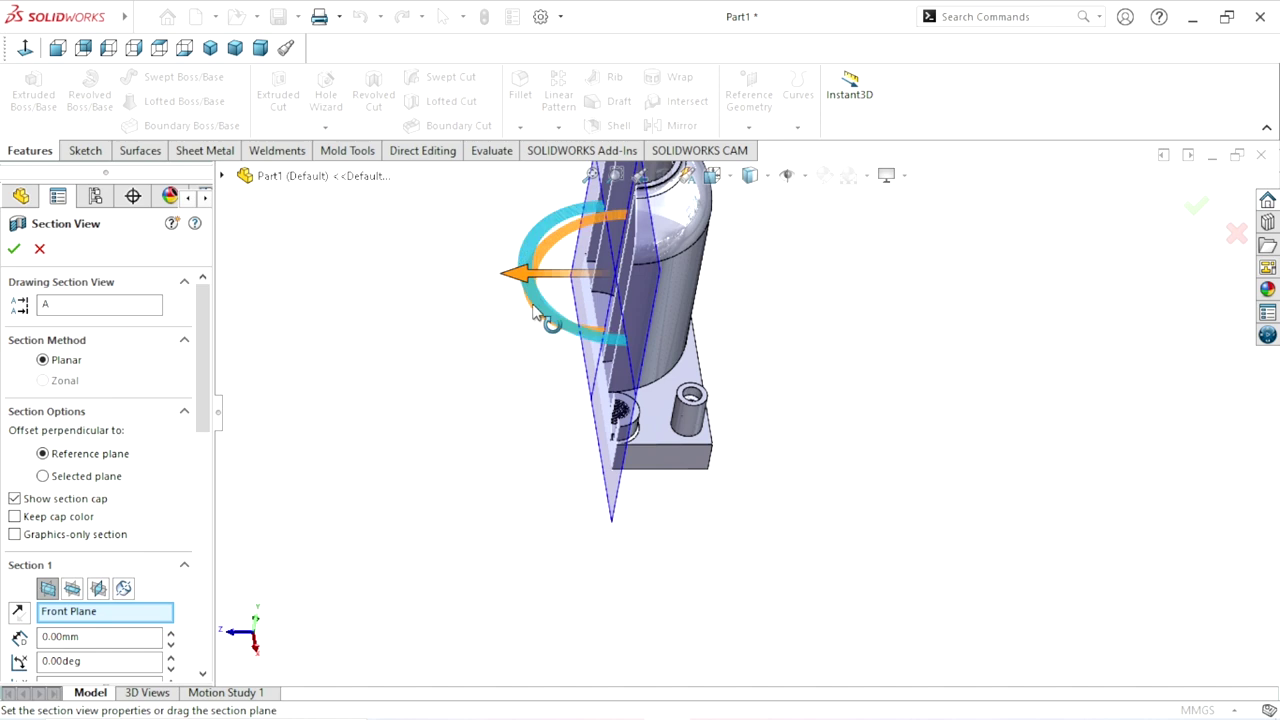
pyautogui.moveTo(541, 313)
pyautogui.mouseDown()
pyautogui.moveTo(651, 348)
pyautogui.moveTo(652, 428)
pyautogui.mouseUp()
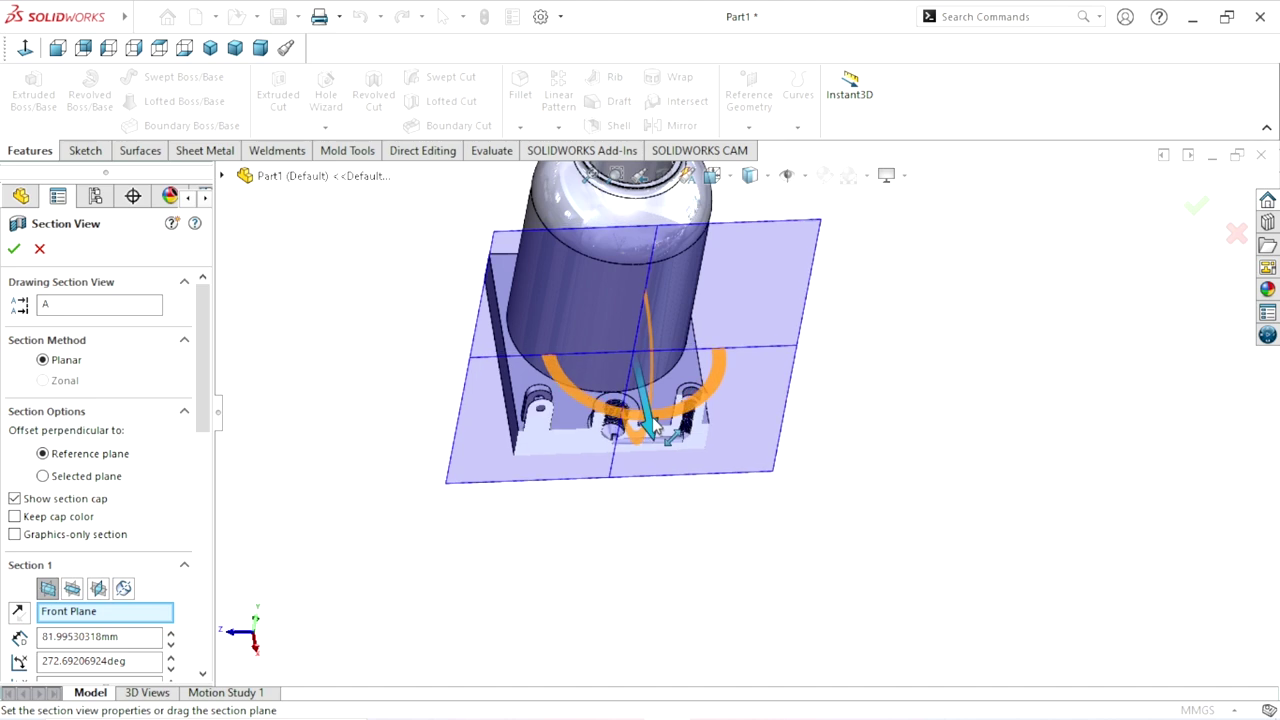
pyautogui.click(14, 250)
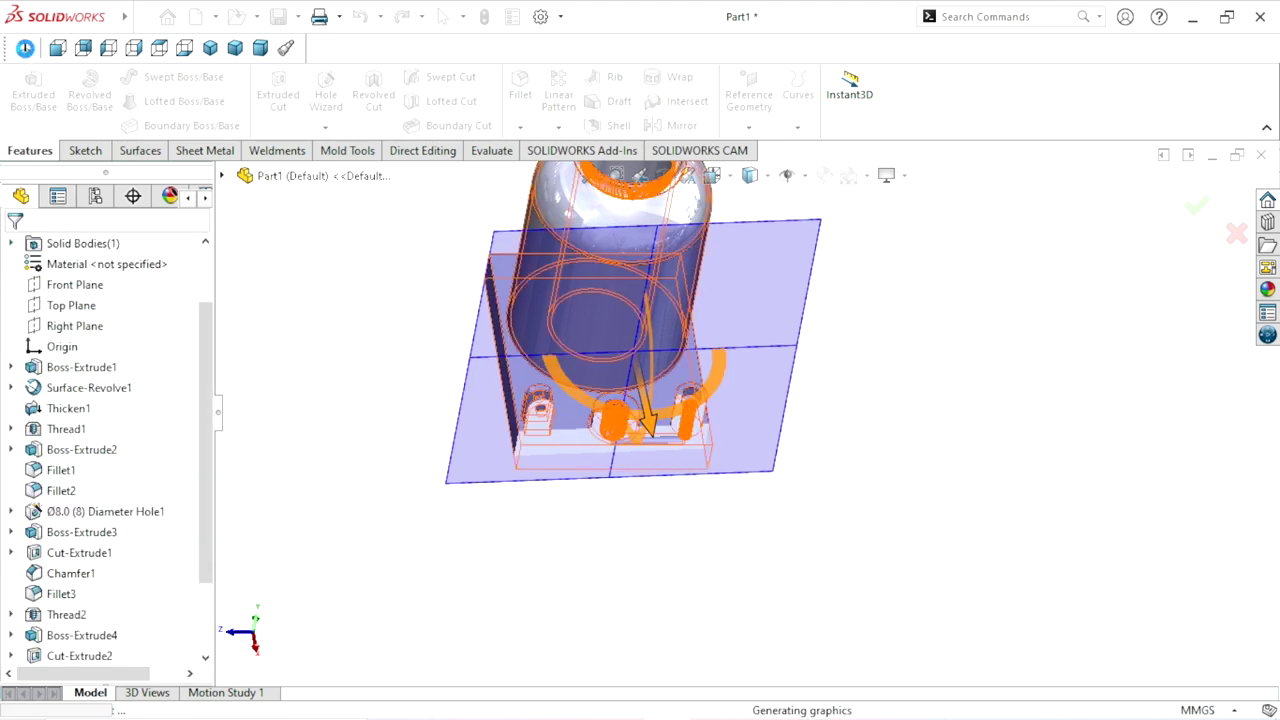
pyautogui.click(25, 48)
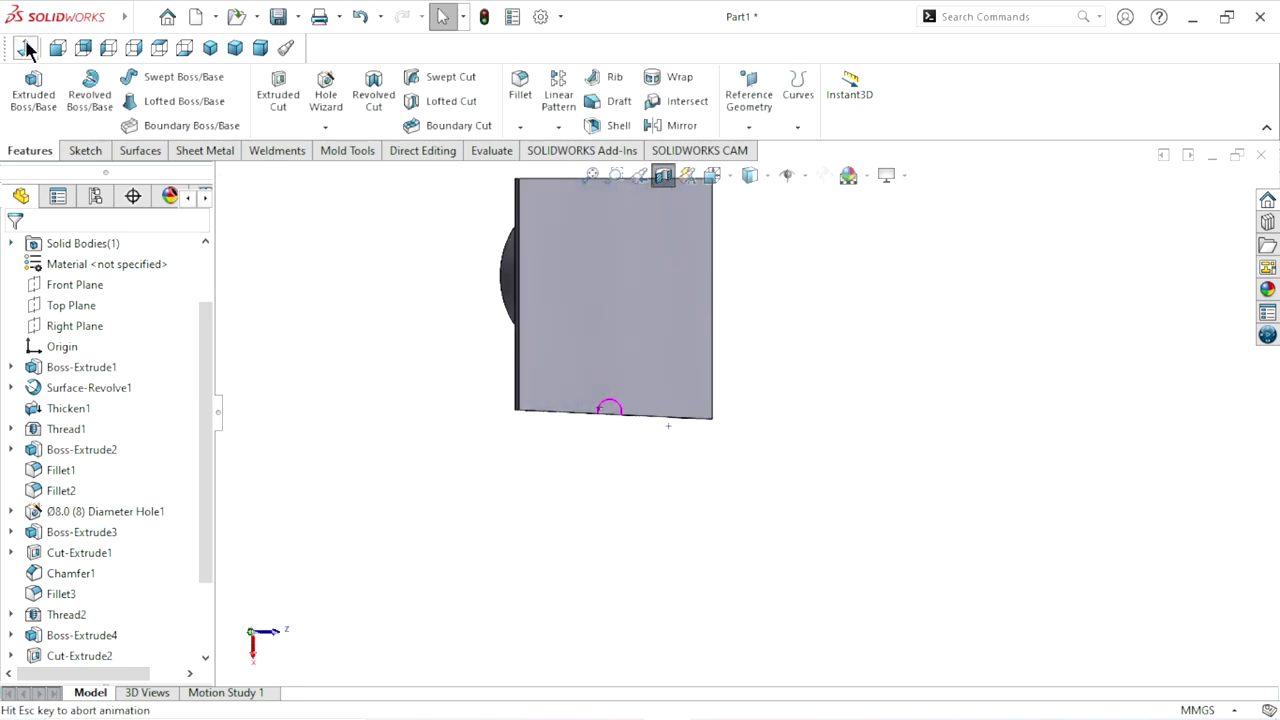
# Orbit and zoom the sectioned part to confirm the channel reaches both threaded holes
pyautogui.scroll(-5, 684, 430)
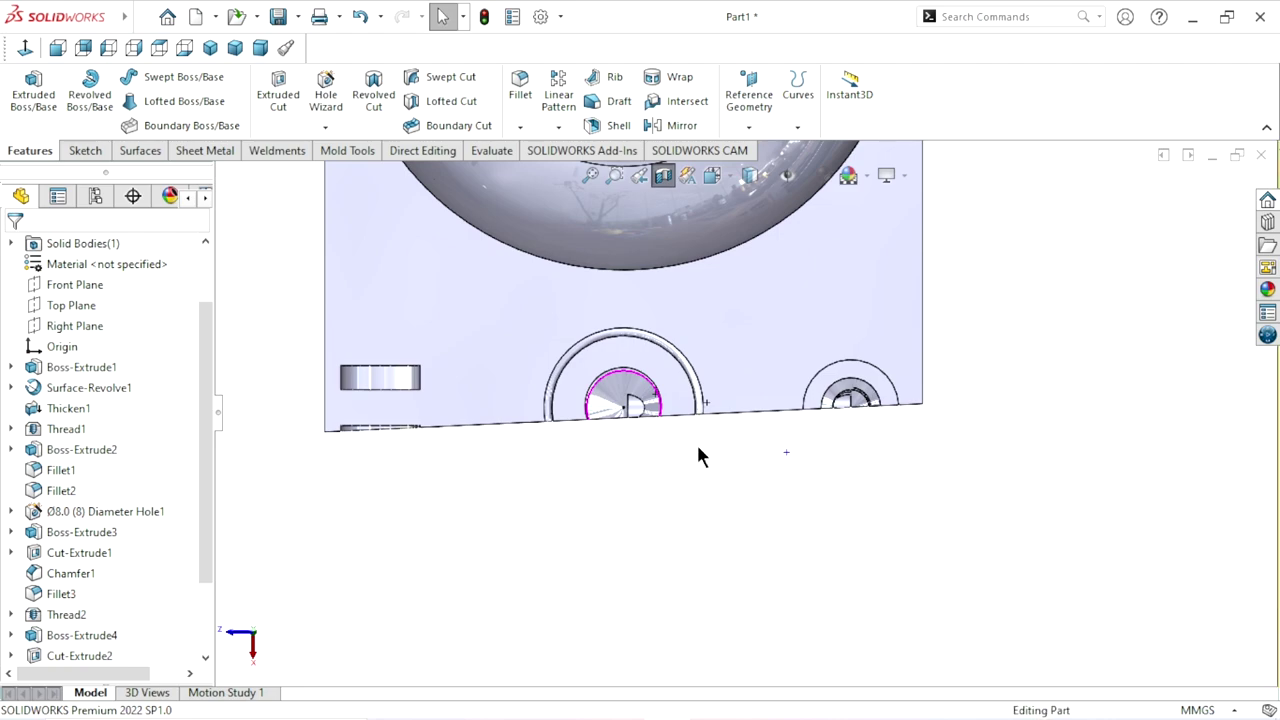
pyautogui.moveTo(697, 451); pyautogui.dragTo(703, 202, button='middle')
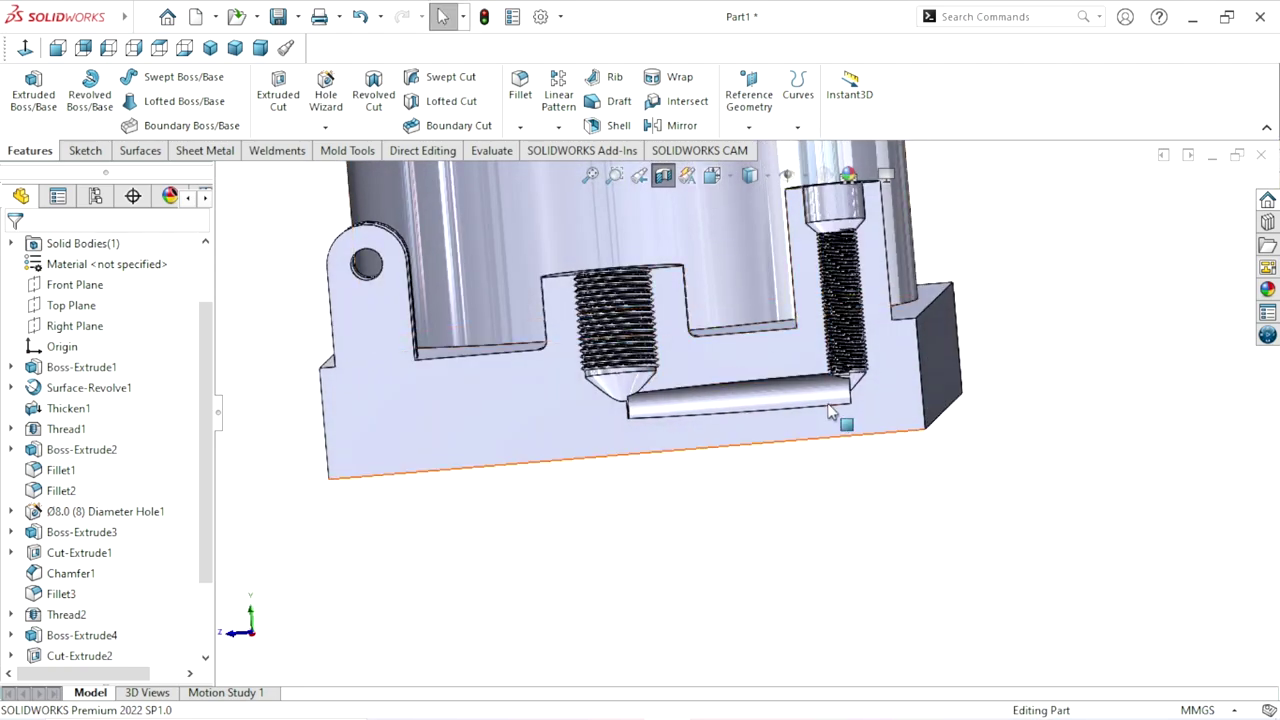
pyautogui.scroll(-3, 764, 402)
pyautogui.scroll(2, 585, 418)
pyautogui.moveTo(585, 420)
pyautogui.mouseDown(button='middle')
pyautogui.moveTo(646, 428)
pyautogui.moveTo(520, 419)
pyautogui.mouseUp(button='middle')
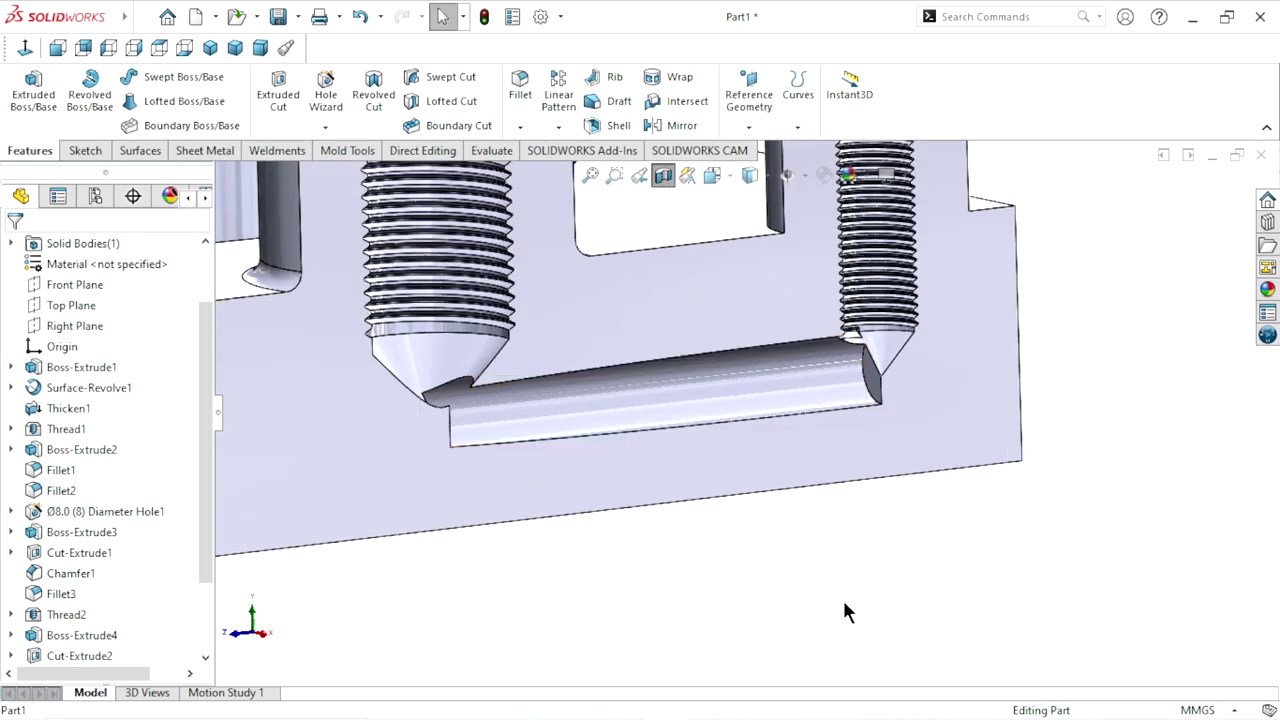
pyautogui.moveTo(830, 558)
pyautogui.mouseDown(button='middle')
pyautogui.moveTo(745, 478)
pyautogui.moveTo(654, 477)
pyautogui.moveTo(637, 431)
pyautogui.moveTo(660, 443)
pyautogui.mouseUp(button='middle')
pyautogui.scroll(2, 777, 516)
pyautogui.moveTo(781, 516); pyautogui.dragTo(1005, 527, button='middle')
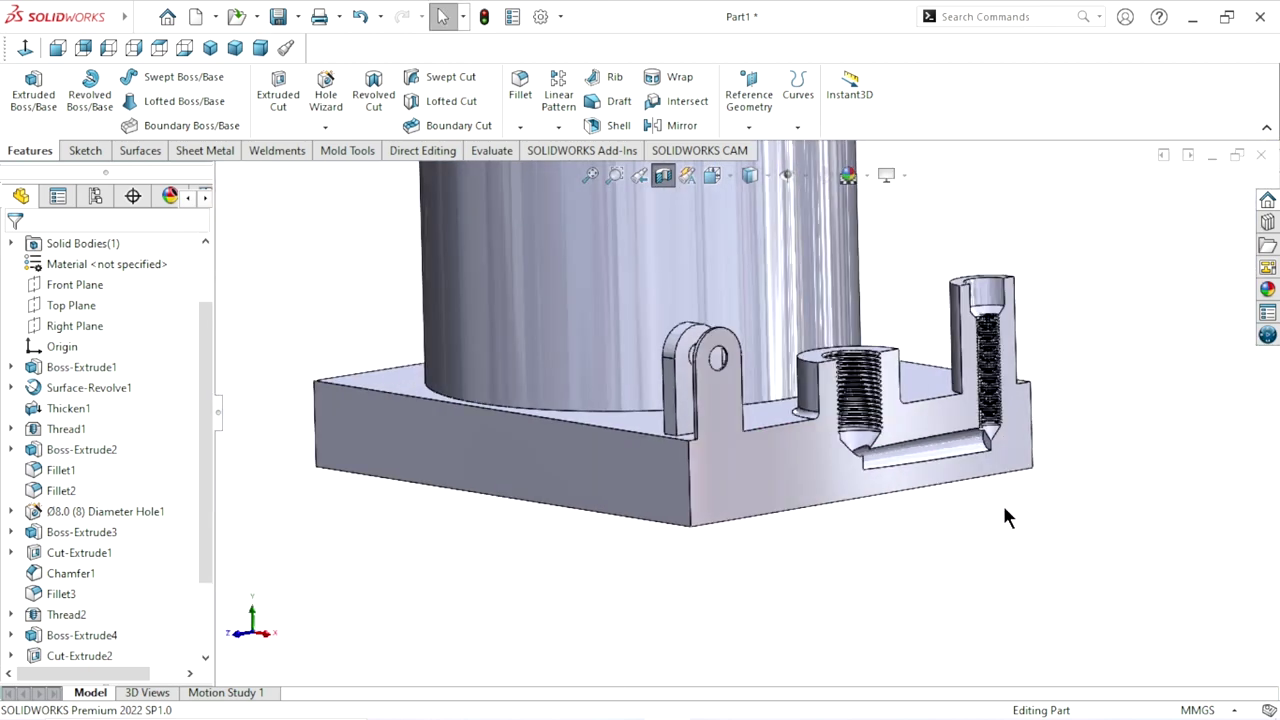
pyautogui.scroll(-1, 985, 457)
pyautogui.scroll(-1, 945, 458)
pyautogui.scroll(-1, 945, 458)
pyautogui.scroll(-1, 790, 470)
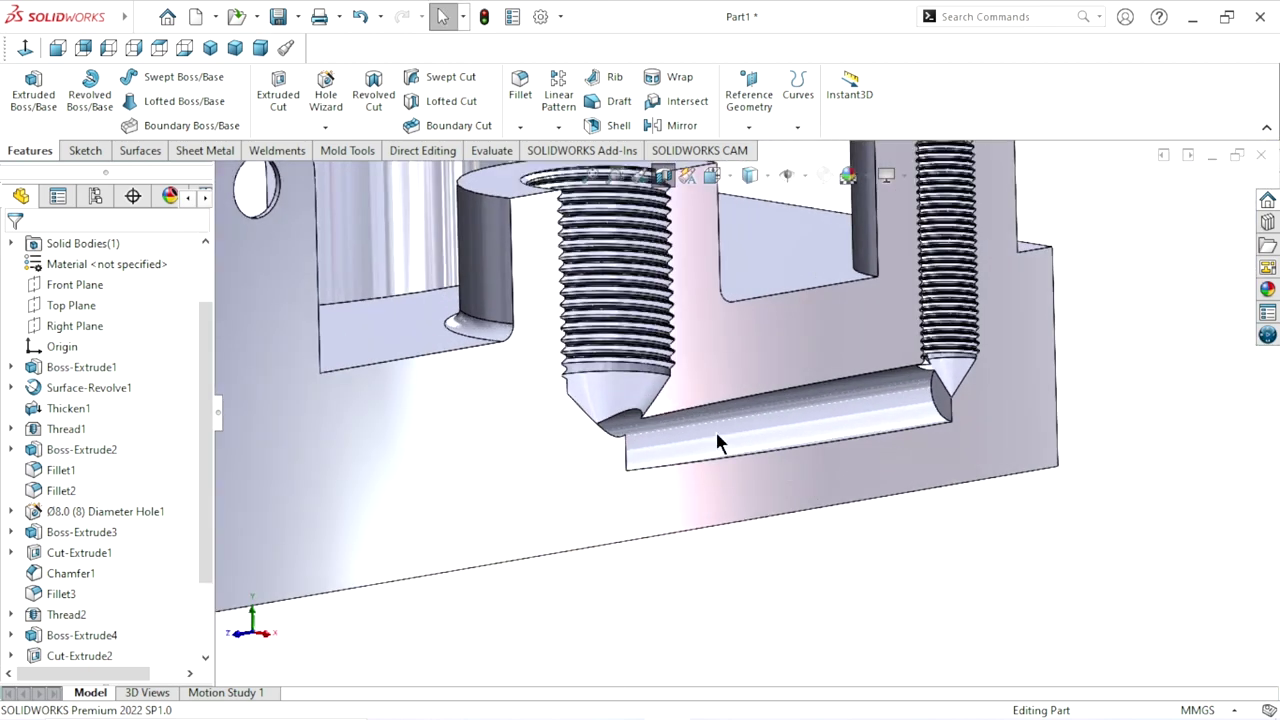
# Turn off the section view and select the base plate's front face
pyautogui.click(664, 186)
pyautogui.scroll(2, 649, 464)
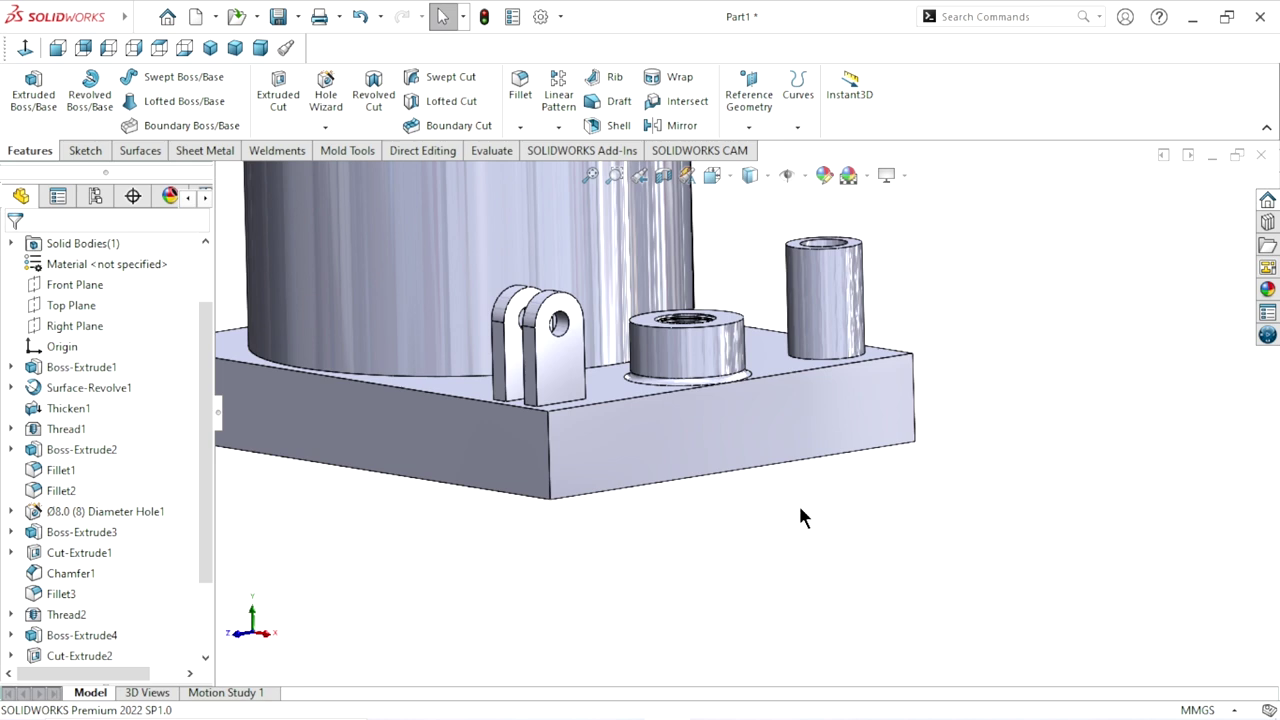
pyautogui.click(712, 443)
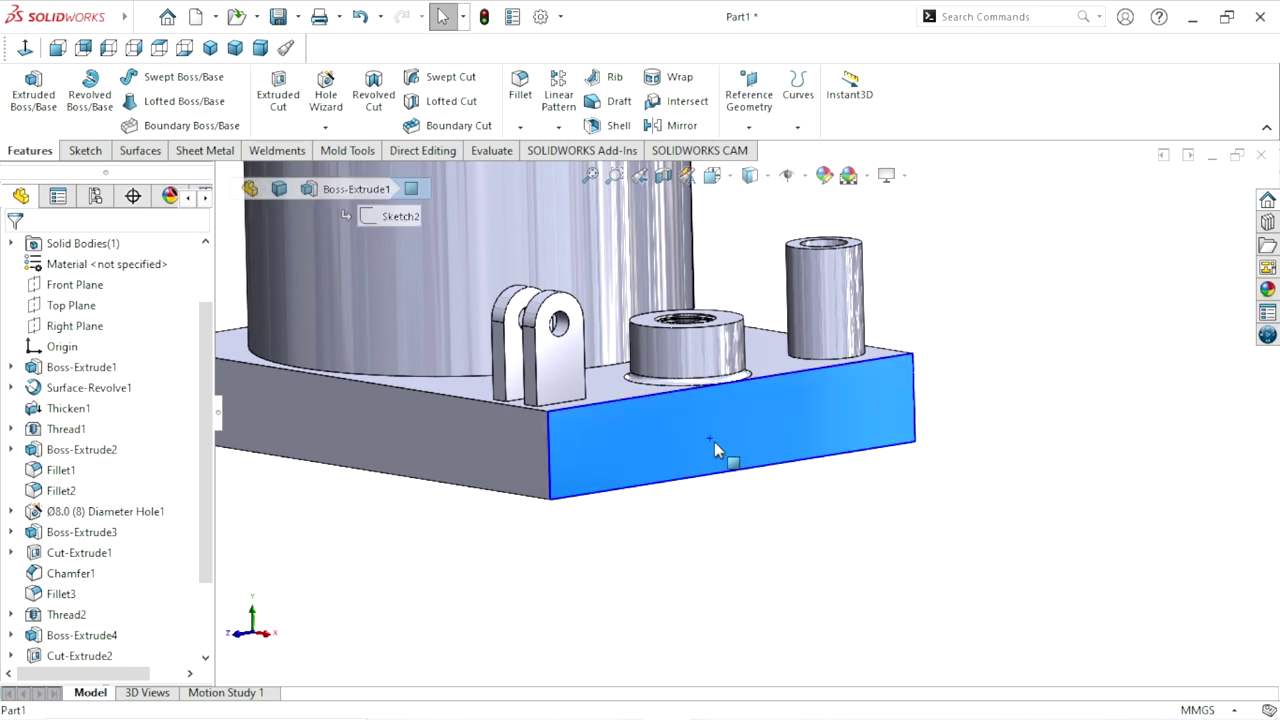
# Start a sketch on the plate's front face and draw a circle on it
pyautogui.click(791, 384)
pyautogui.click(25, 47)
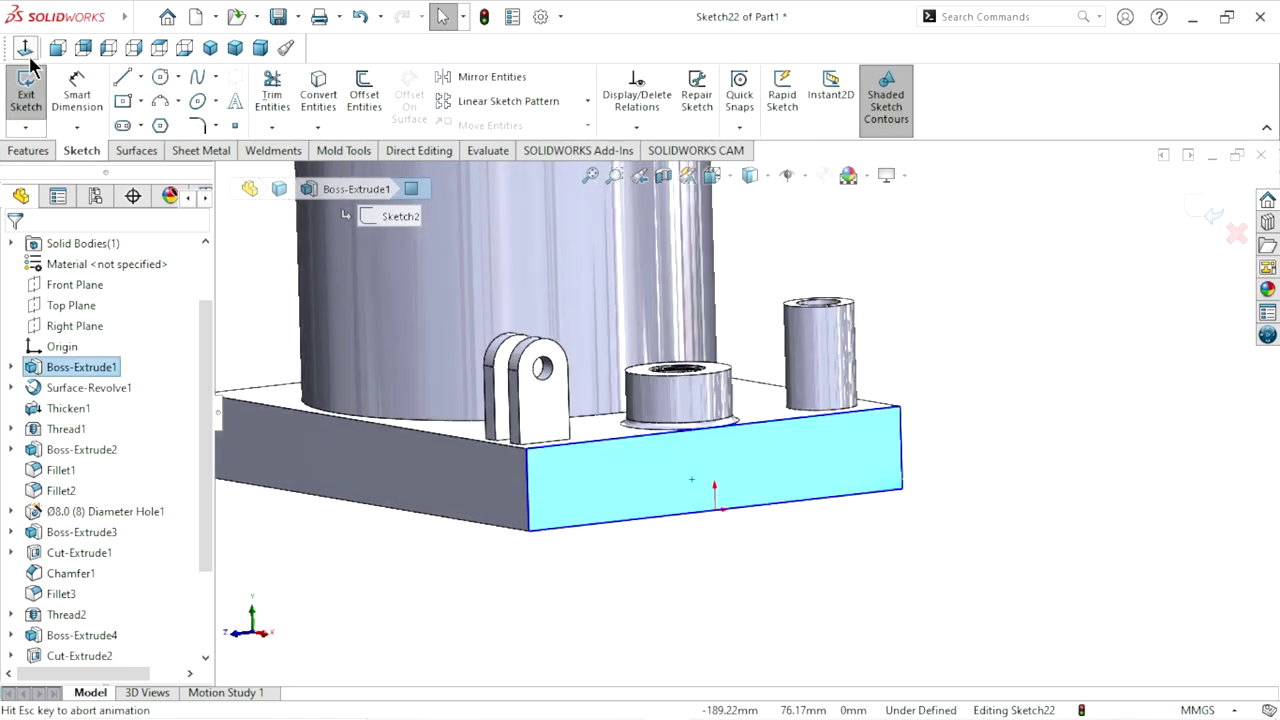
pyautogui.scroll(-3, 770, 510)
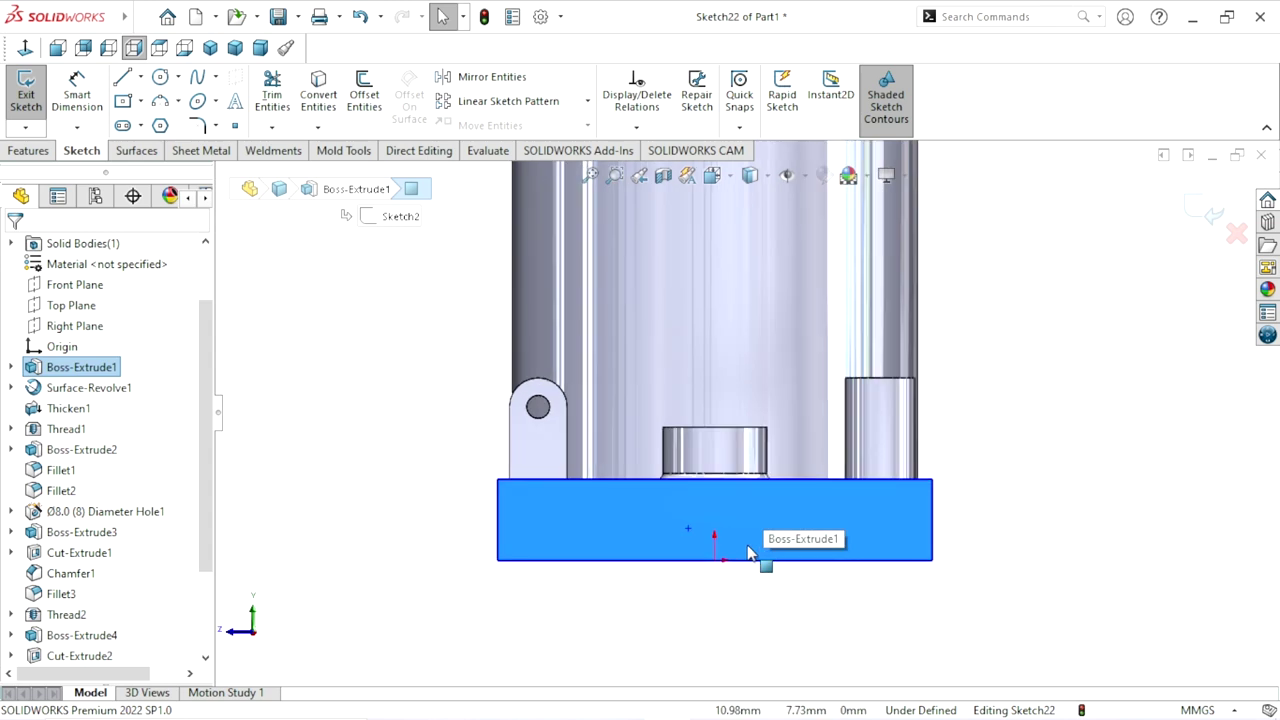
pyautogui.scroll(-2, 782, 494)
pyautogui.scroll(-1, 782, 494)
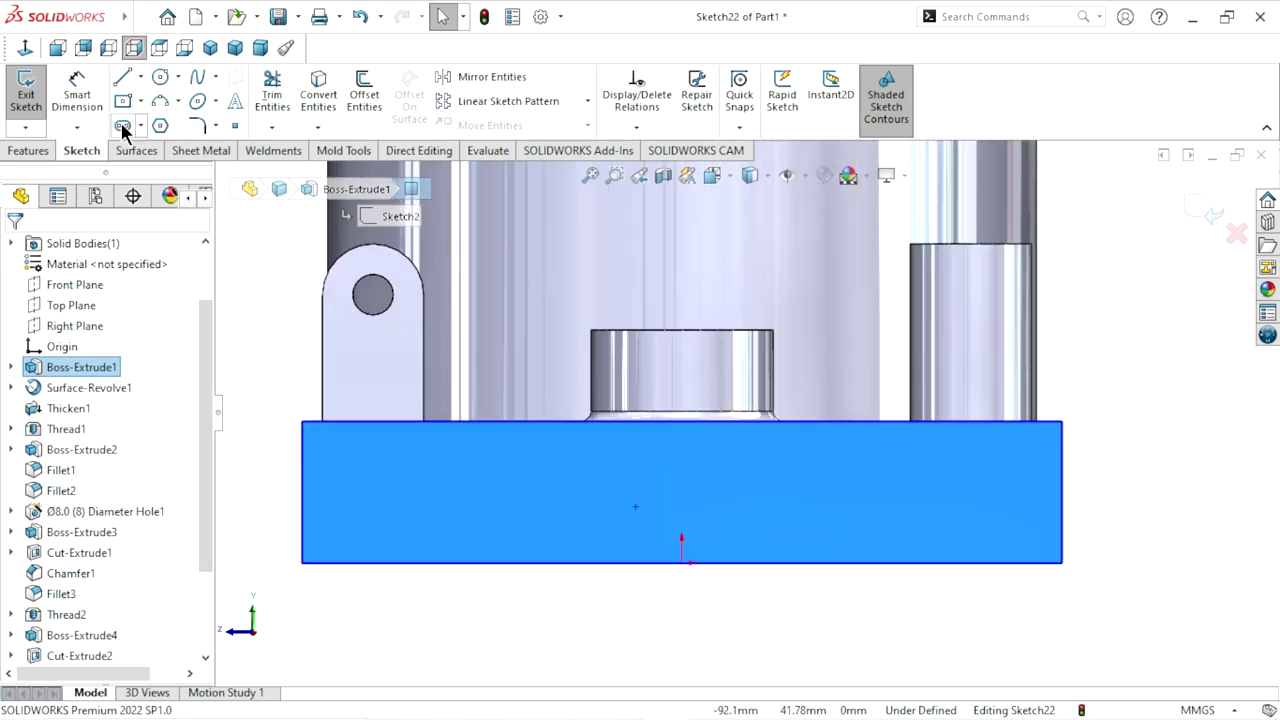
pyautogui.click(161, 78)
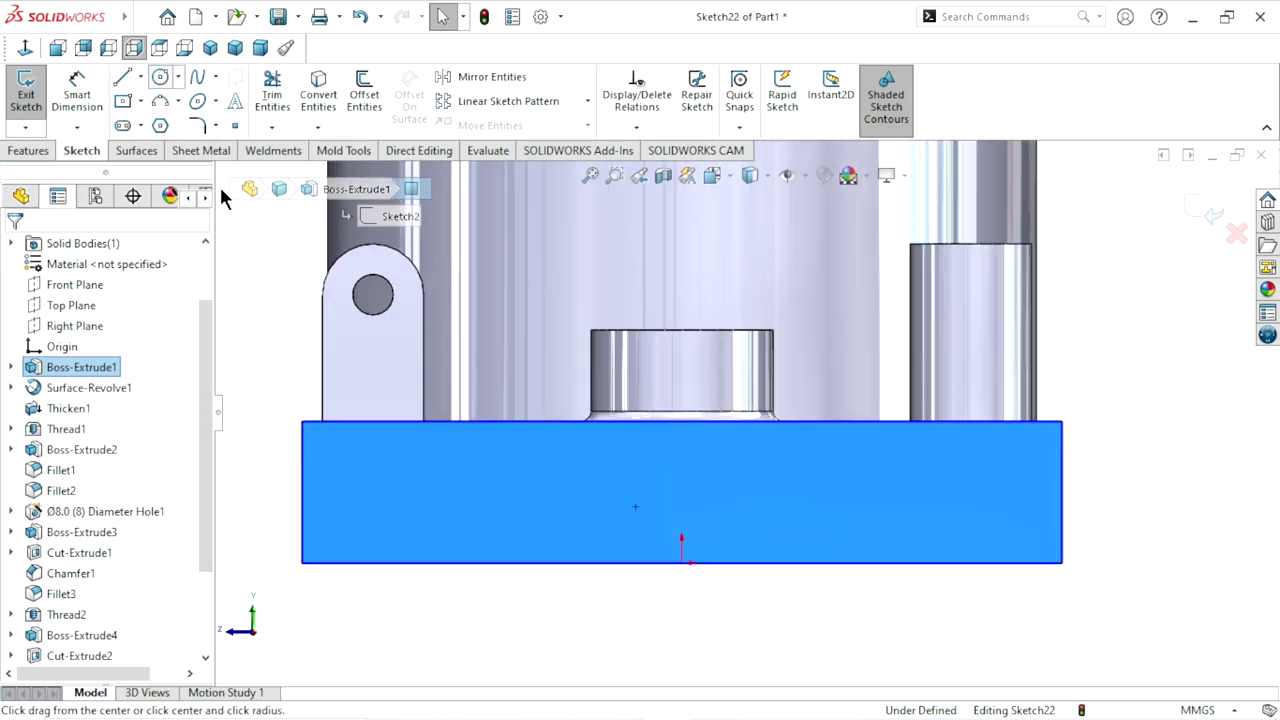
pyautogui.click(681, 476)
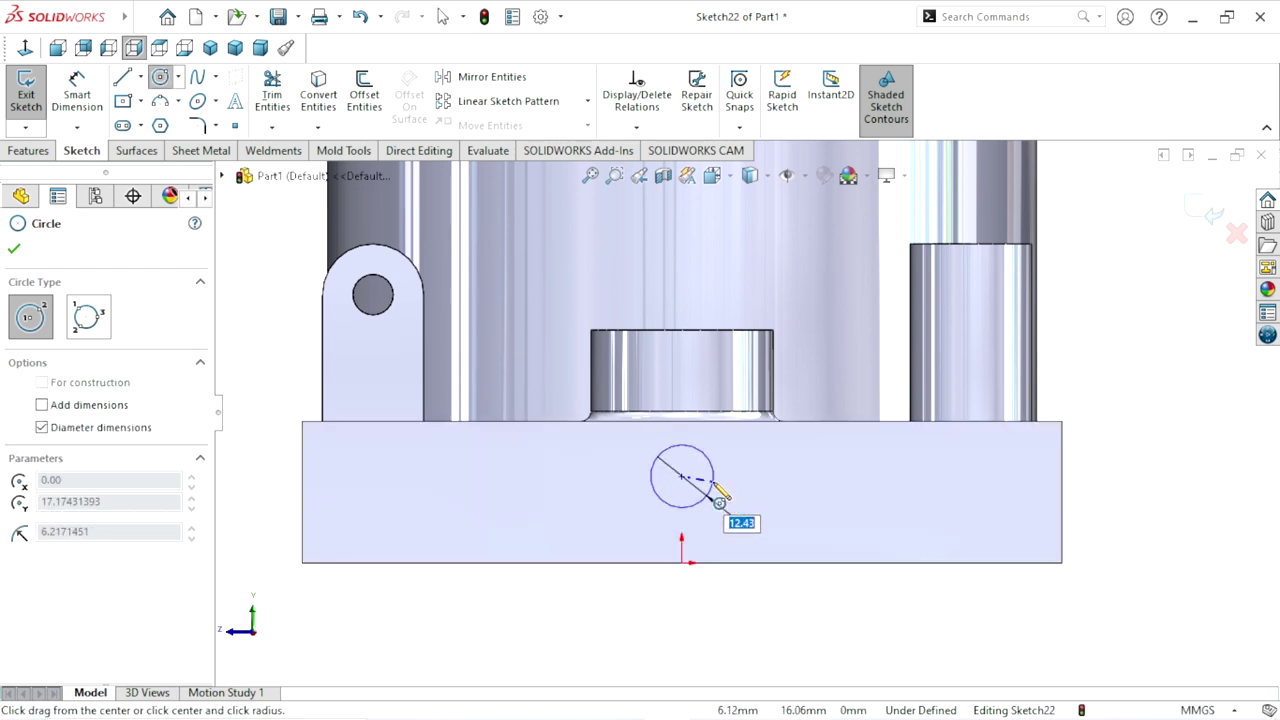
pyautogui.click(714, 488)
# Dimension the circle's diameter to 8 mm
pyautogui.click(76, 92)
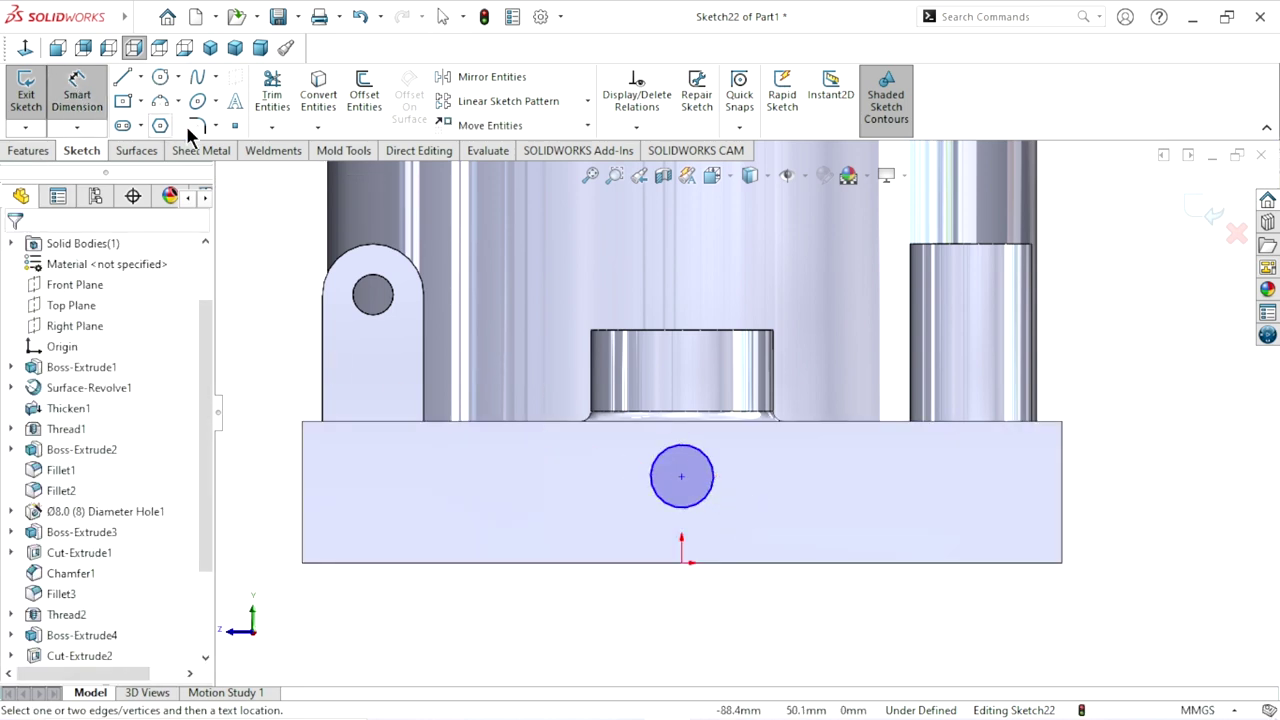
pyautogui.click(706, 500)
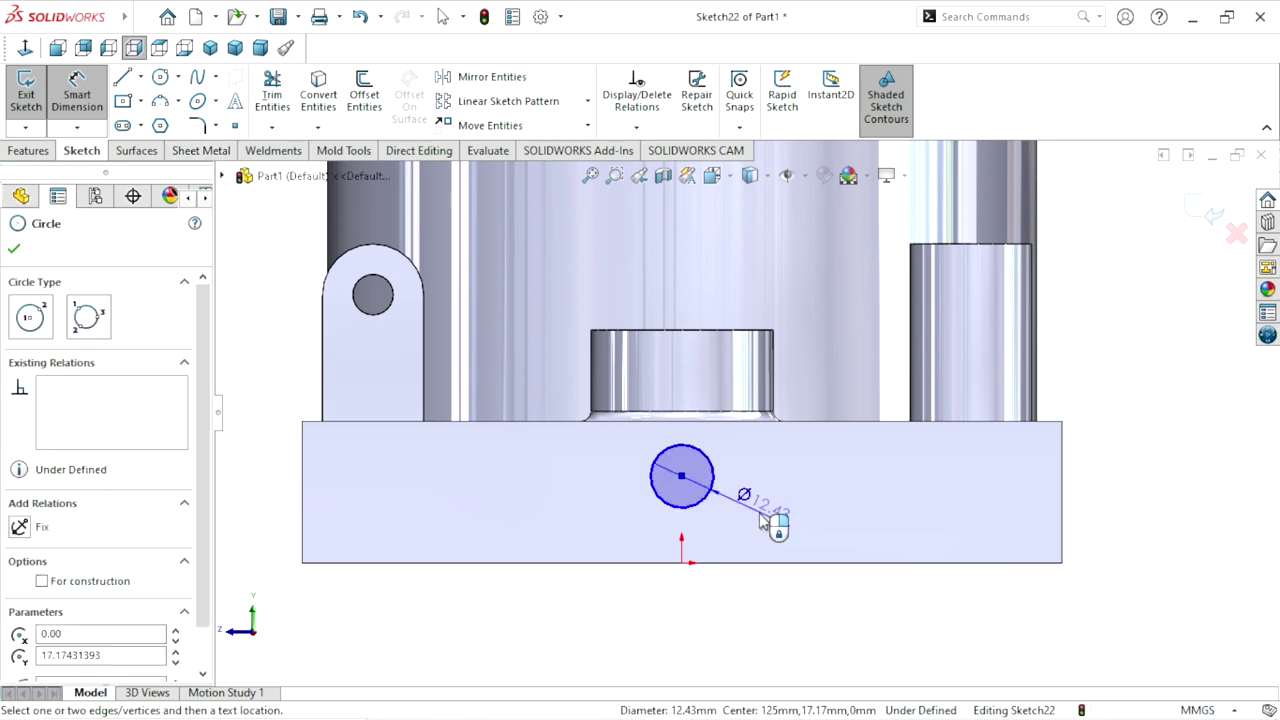
pyautogui.click(762, 518)
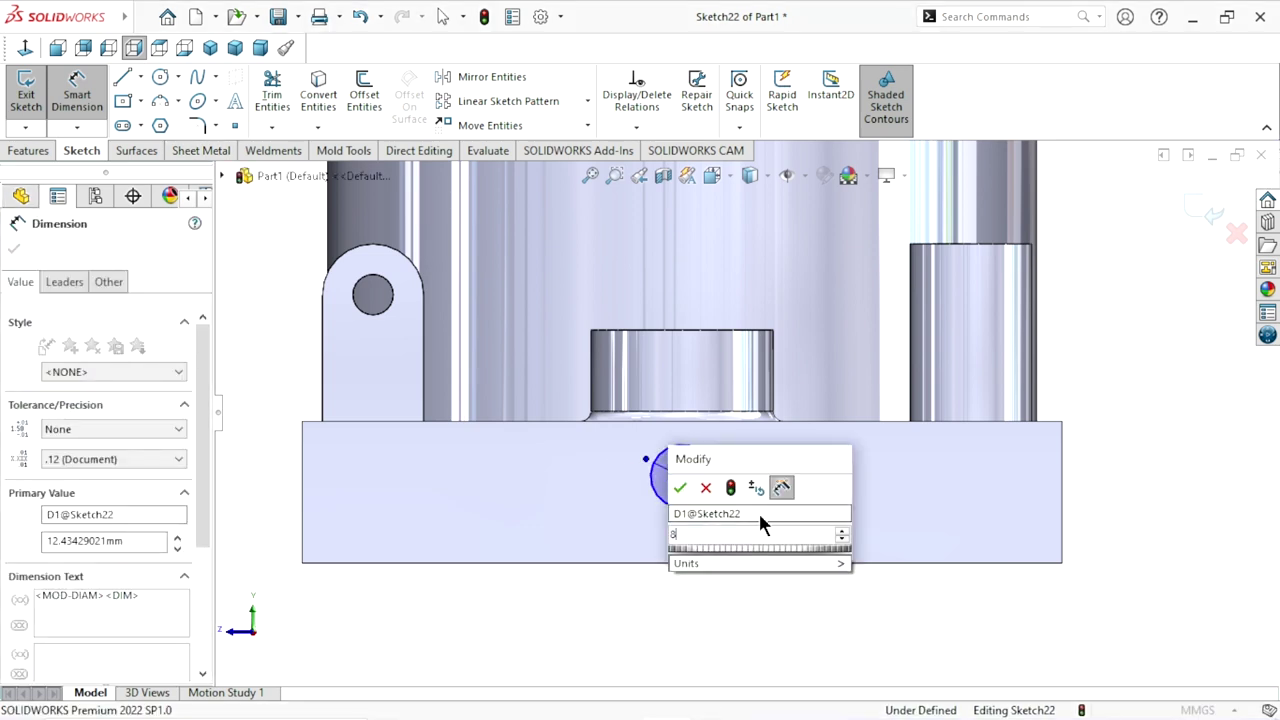
pyautogui.write('8')
pyautogui.click(679, 488)
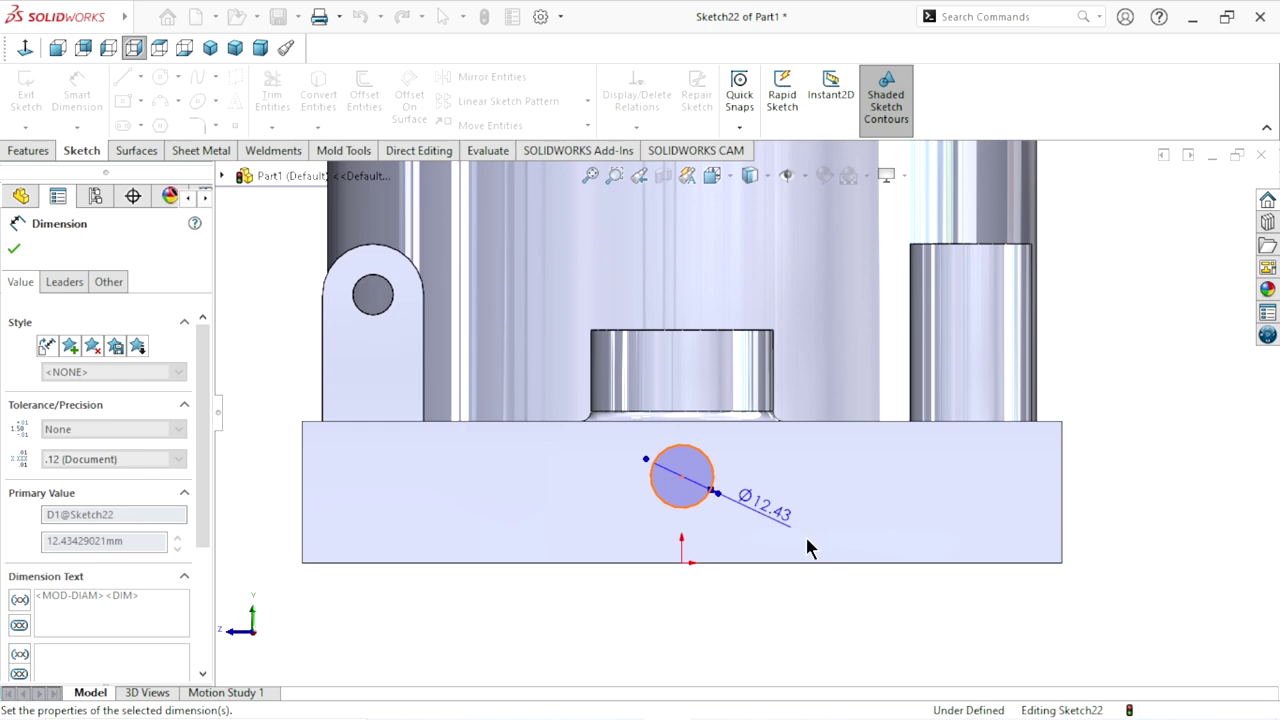
# Dimension the circle centre 28 mm below the central boss's top edge
pyautogui.scroll(-2, 745, 500)
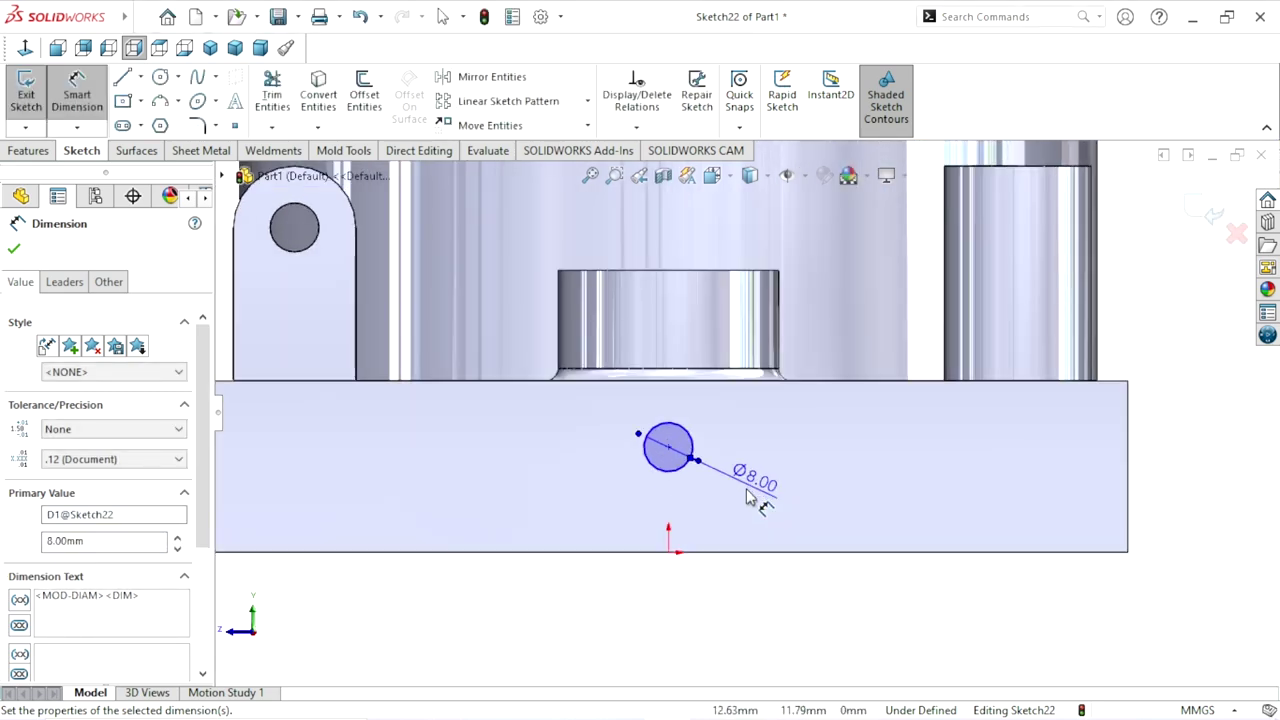
pyautogui.scroll(-1, 750, 445)
pyautogui.scroll(-1, 746, 449)
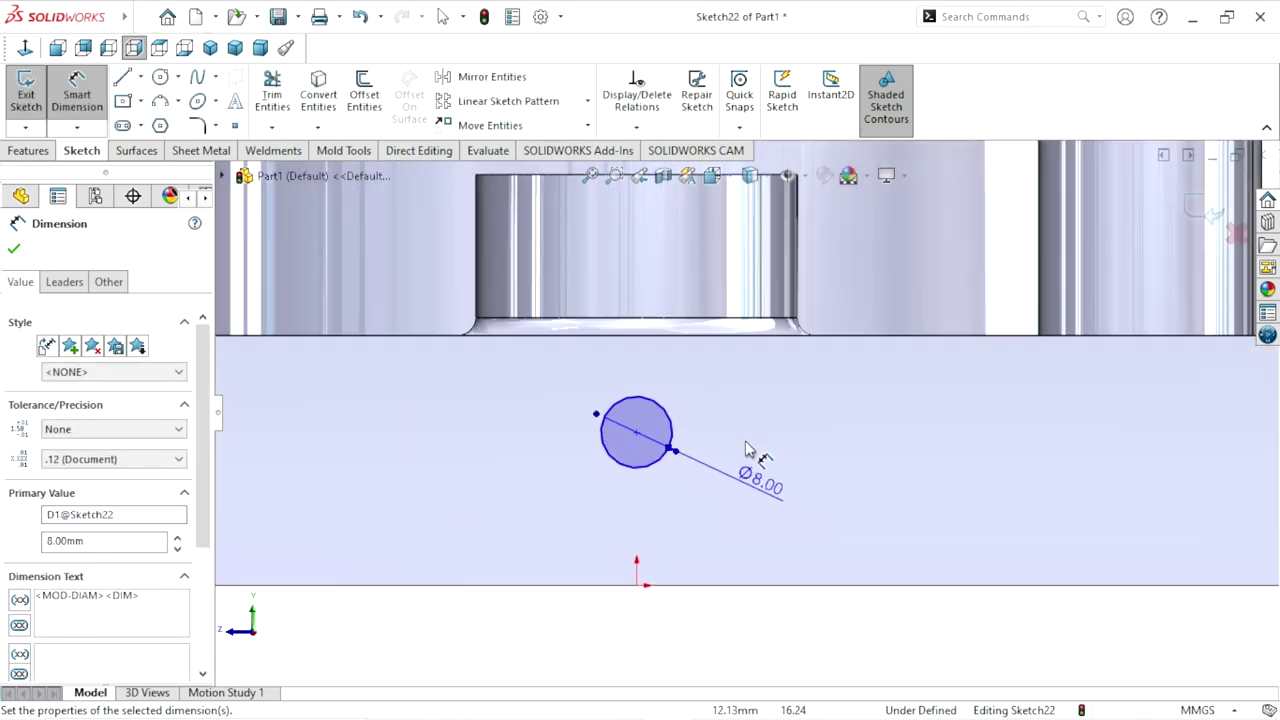
pyautogui.scroll(-1, 747, 450)
pyautogui.scroll(1, 735, 455)
pyautogui.scroll(1, 737, 443)
pyautogui.scroll(1, 750, 420)
pyautogui.scroll(-1, 757, 408)
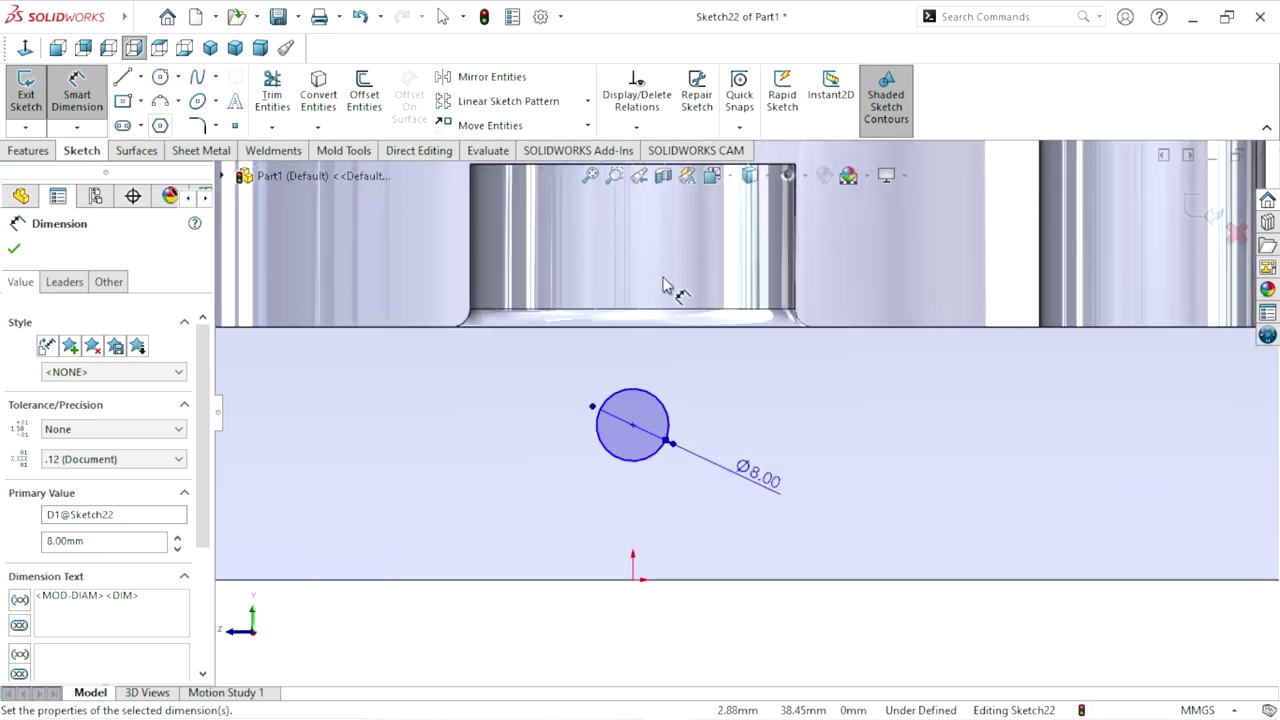
pyautogui.scroll(2, 690, 250)
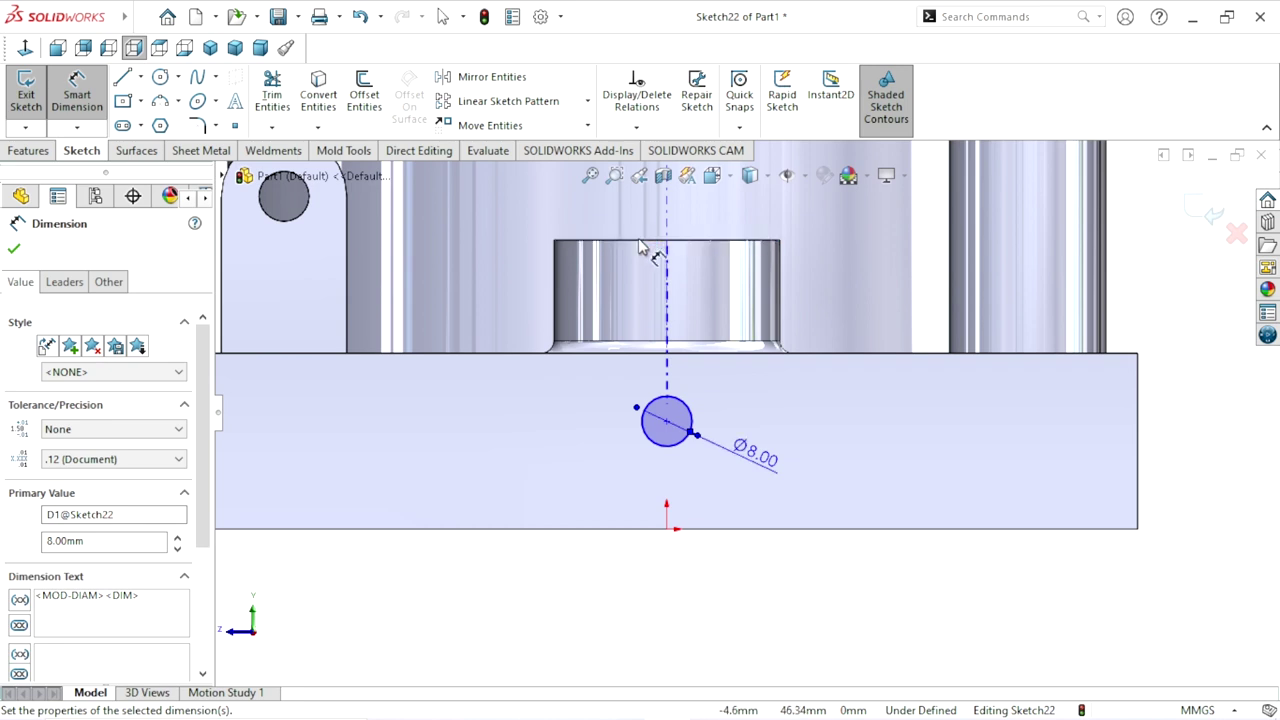
pyautogui.click(641, 242)
pyautogui.click(666, 421)
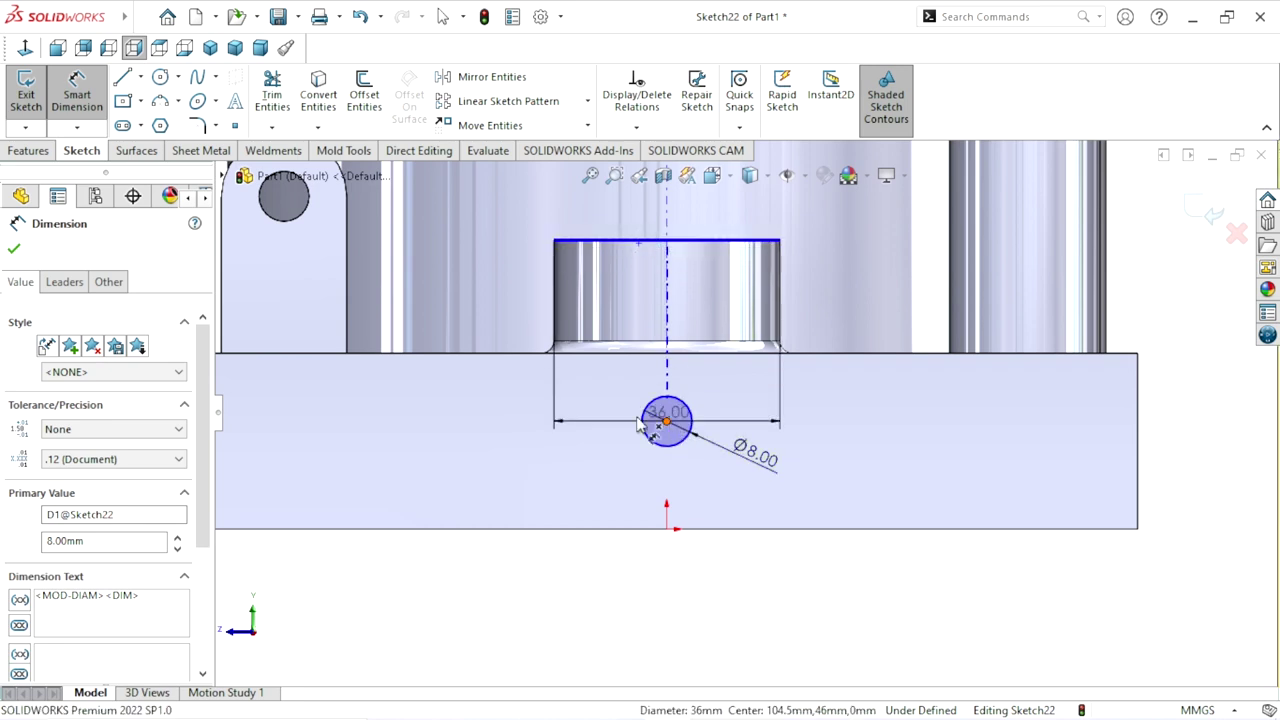
pyautogui.click(530, 398)
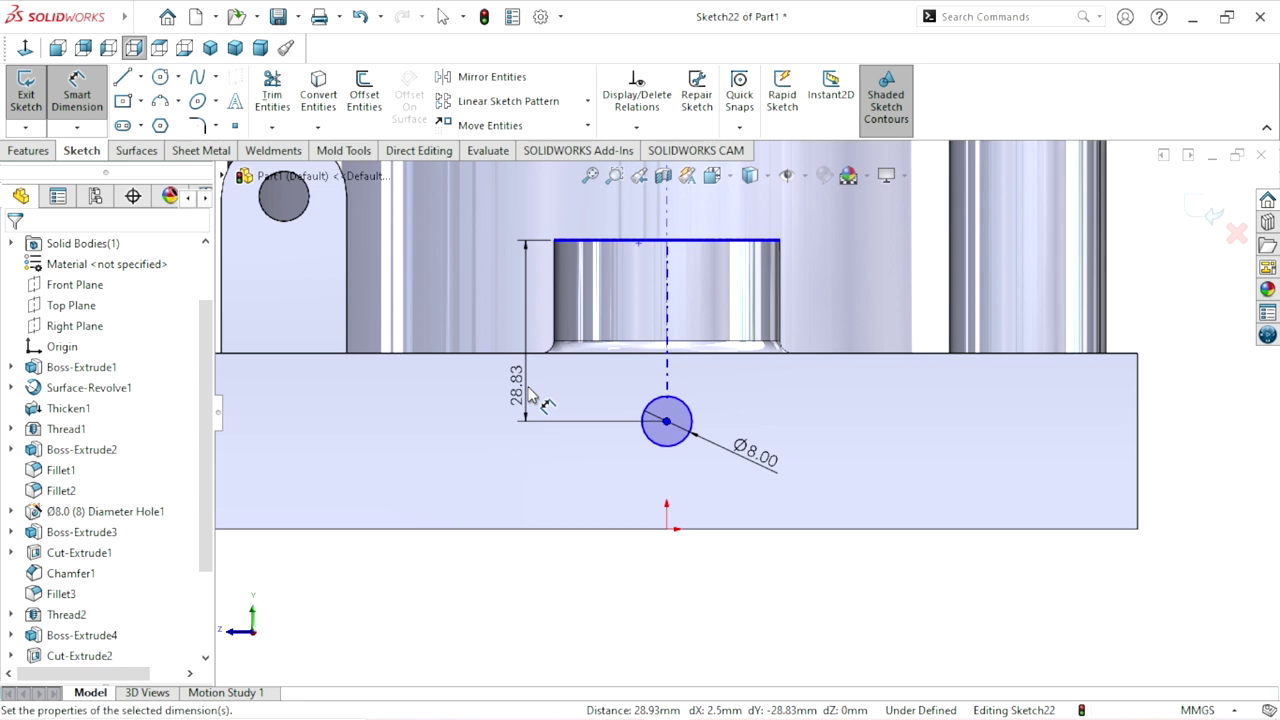
pyautogui.write('28')
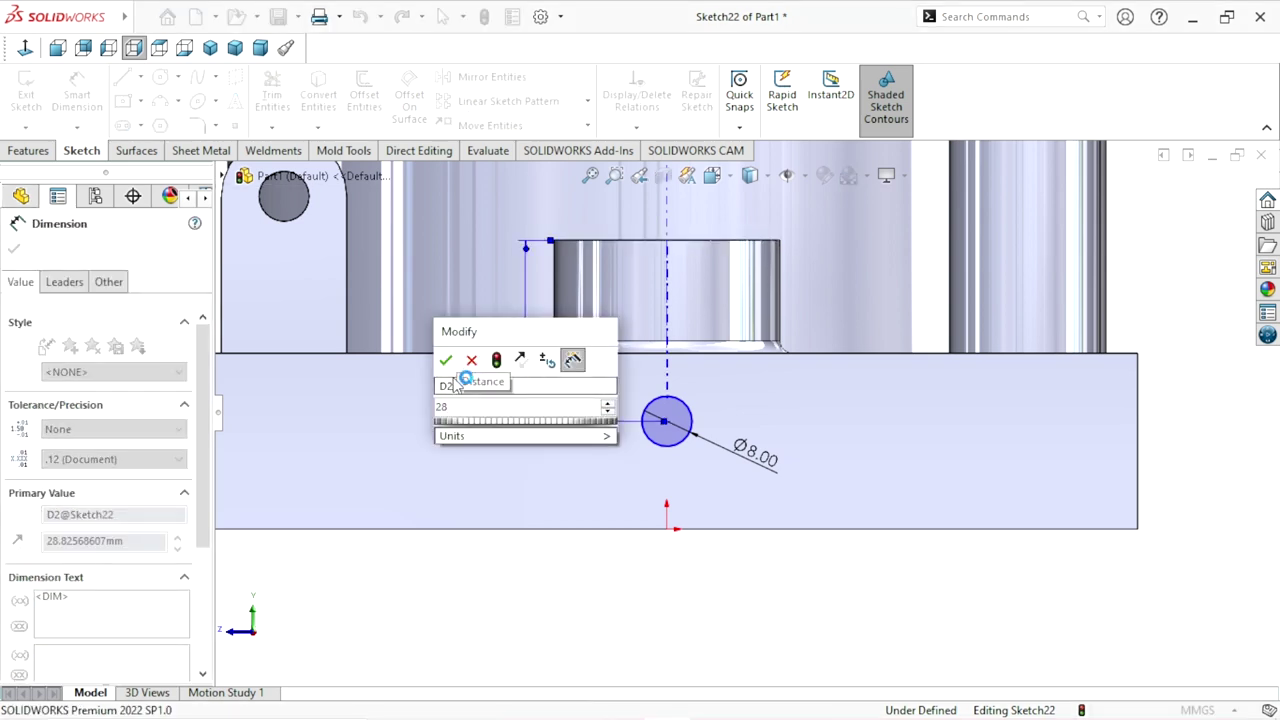
pyautogui.press('Escape')
pyautogui.press('Return')
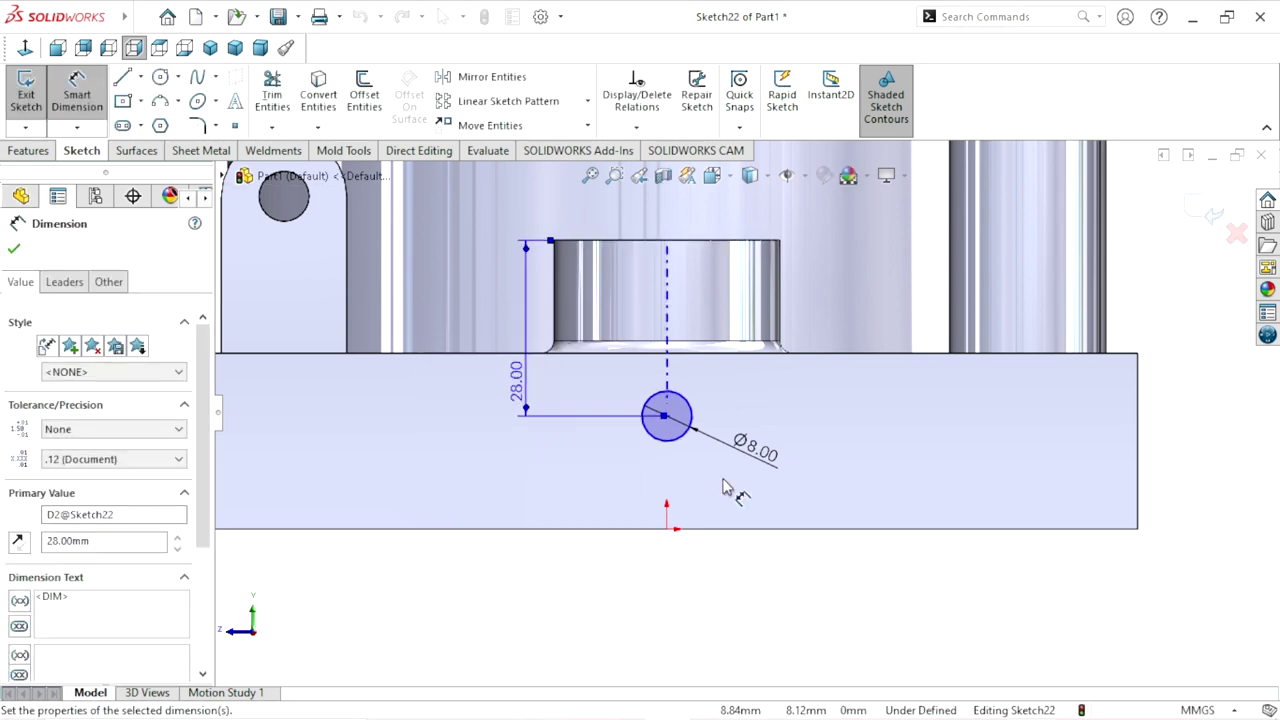
pyautogui.scroll(2, 726, 488)
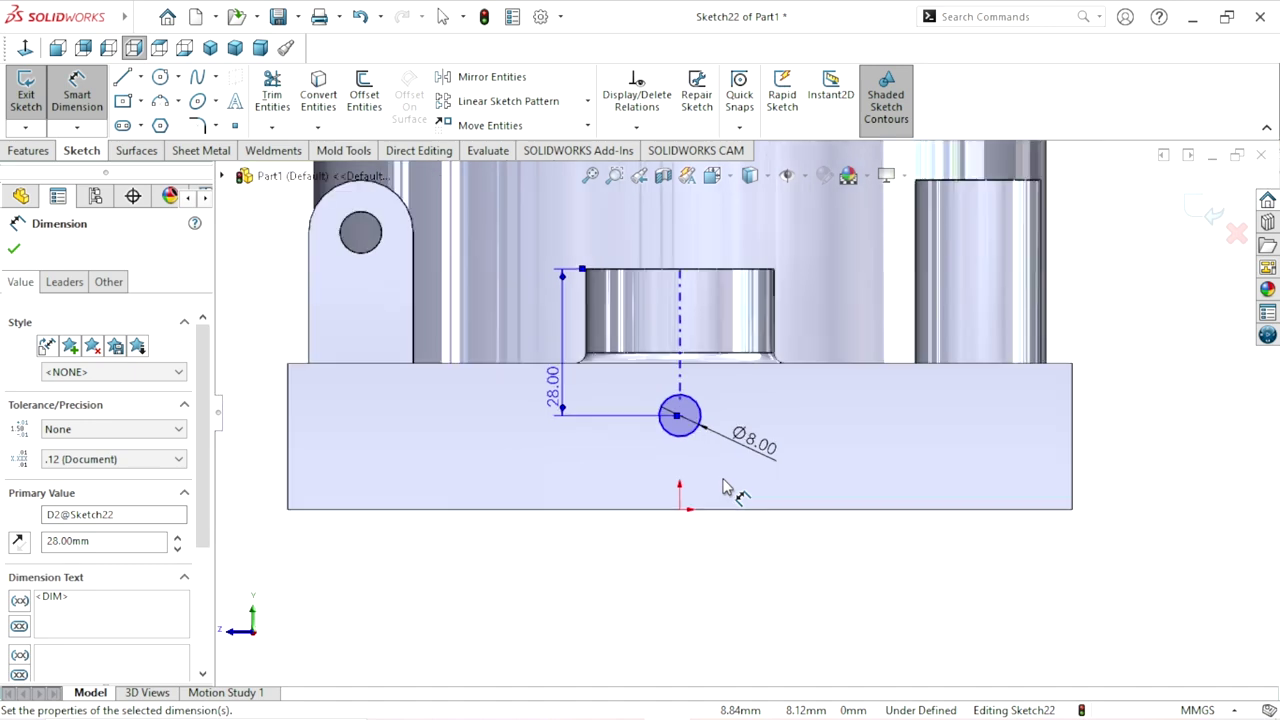
pyautogui.scroll(-1, 752, 447)
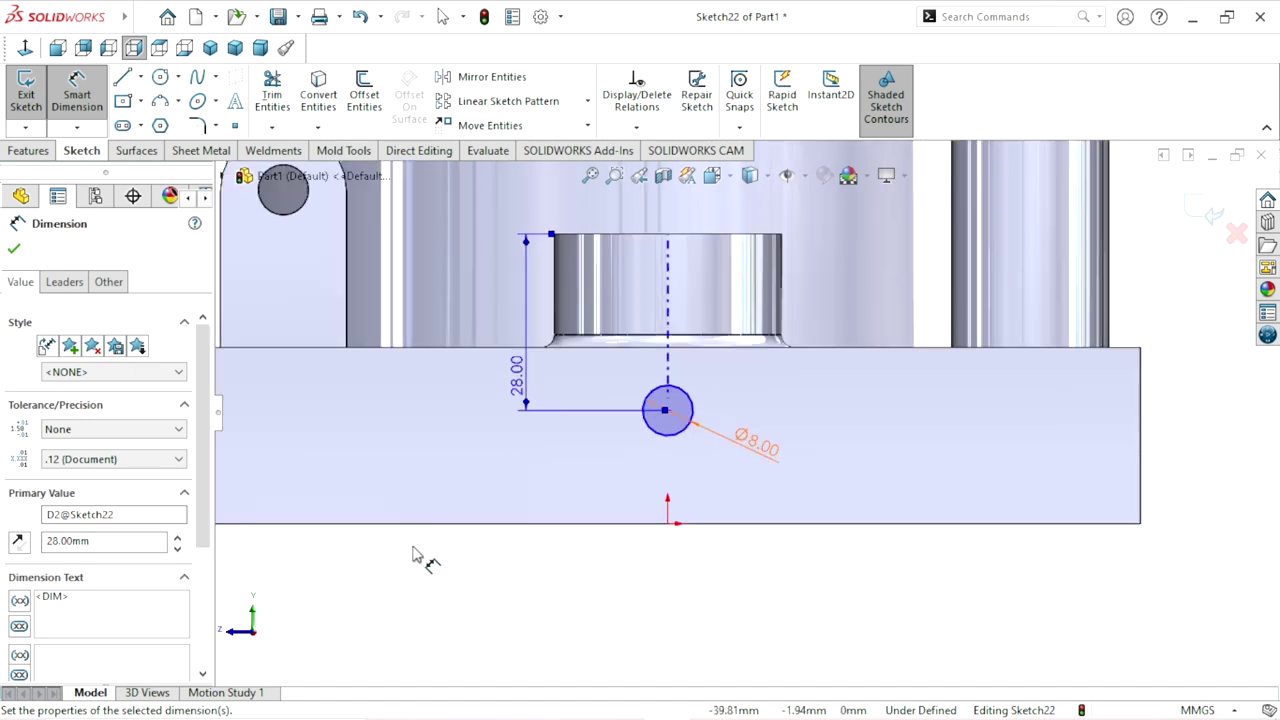
pyautogui.click(14, 249)
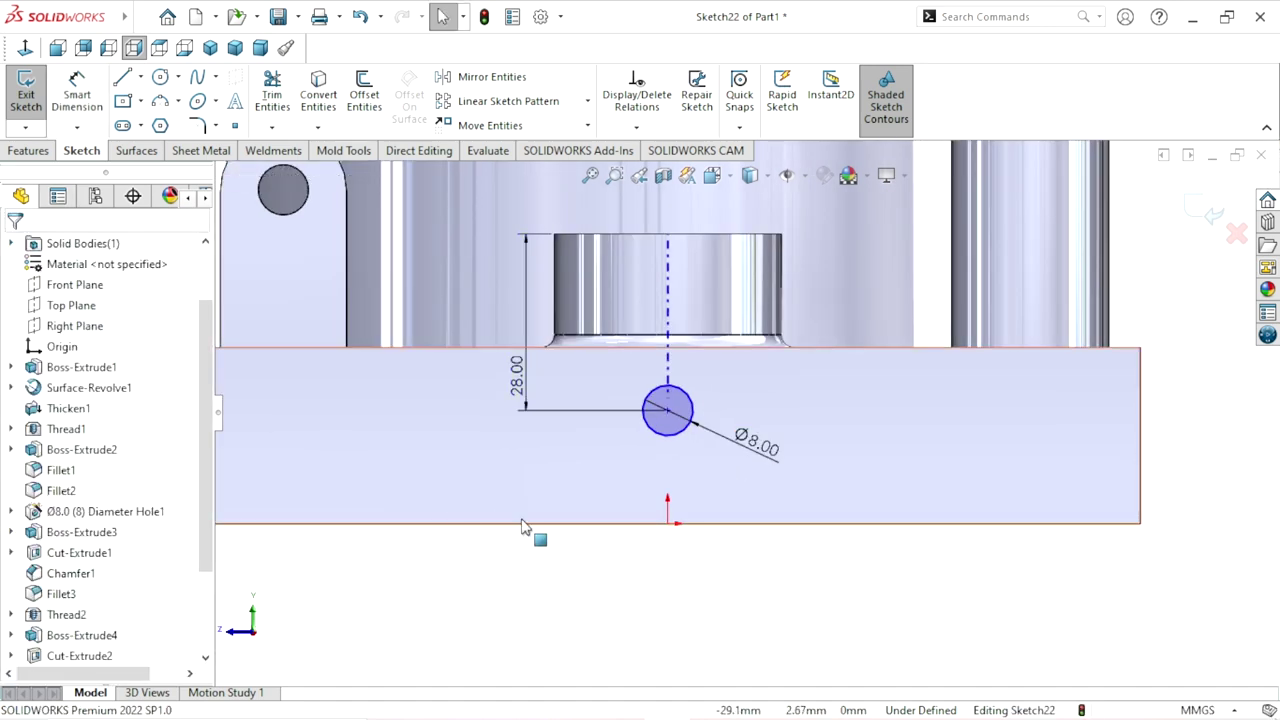
# Add a Vertical relation between the circle centre and the origin
pyautogui.click(668, 411)
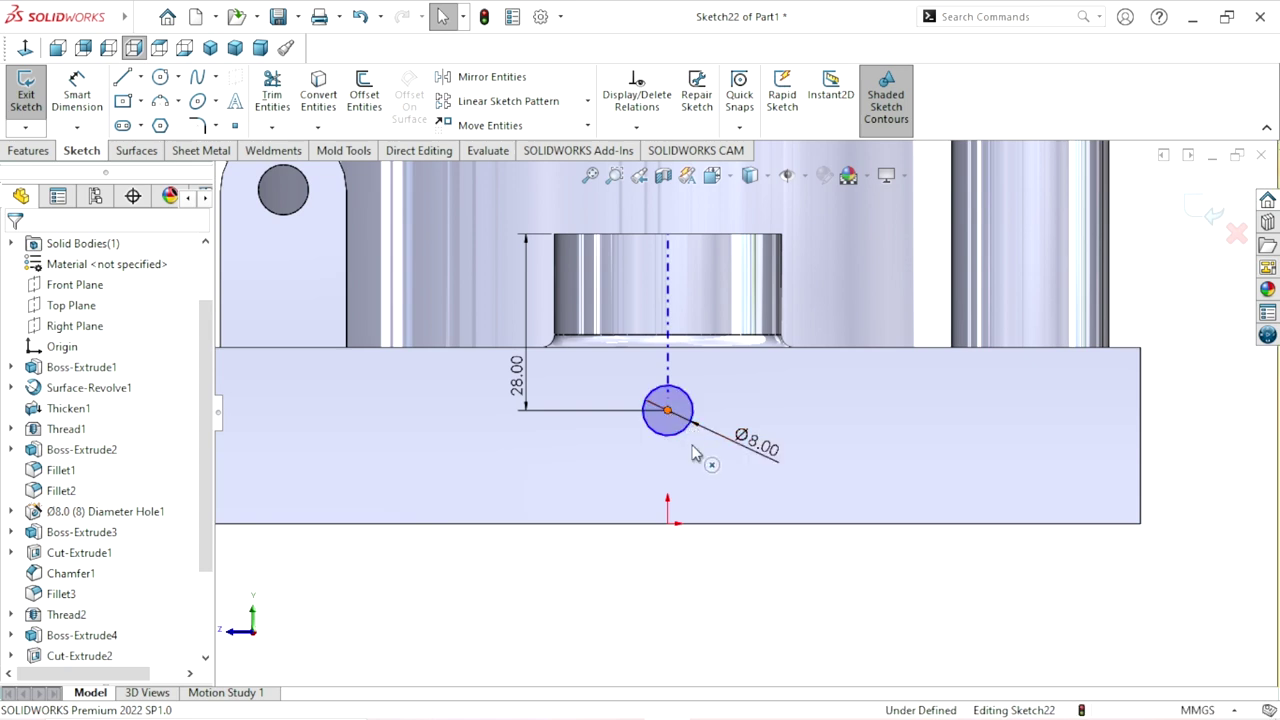
pyautogui.keyDown('ctrl'); pyautogui.click(668, 524); pyautogui.keyUp('ctrl')
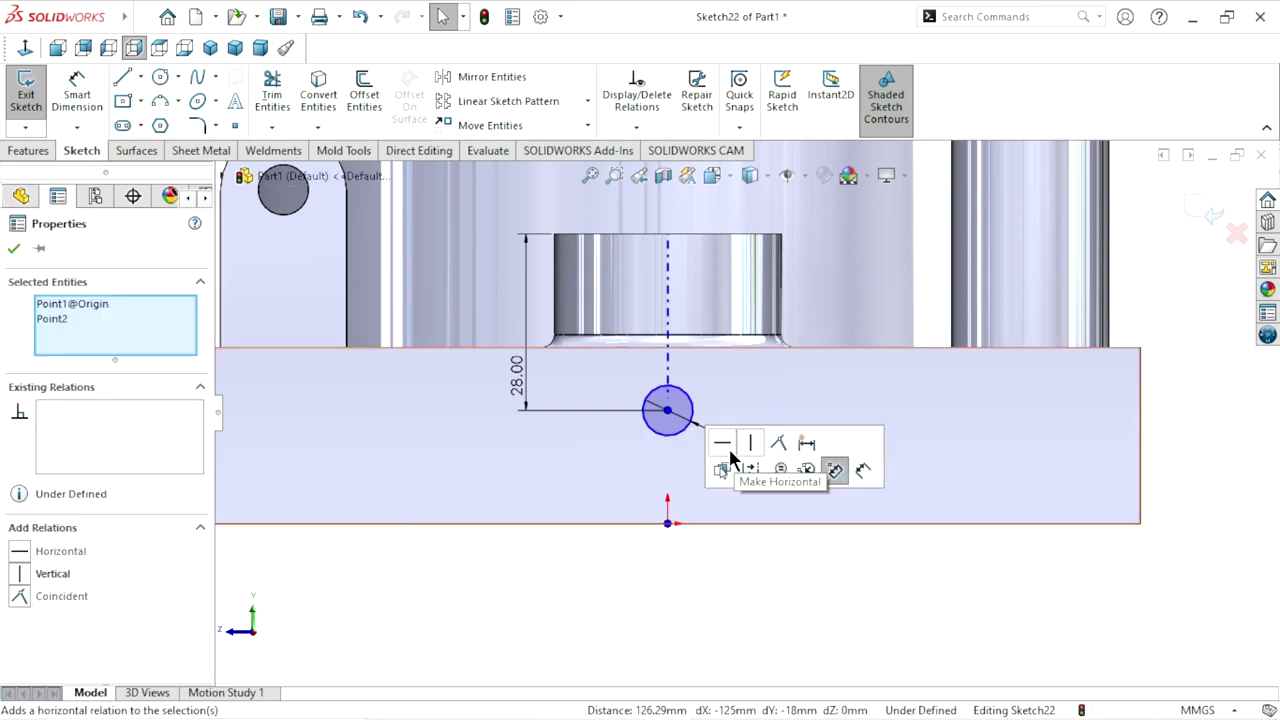
pyautogui.click(753, 443)
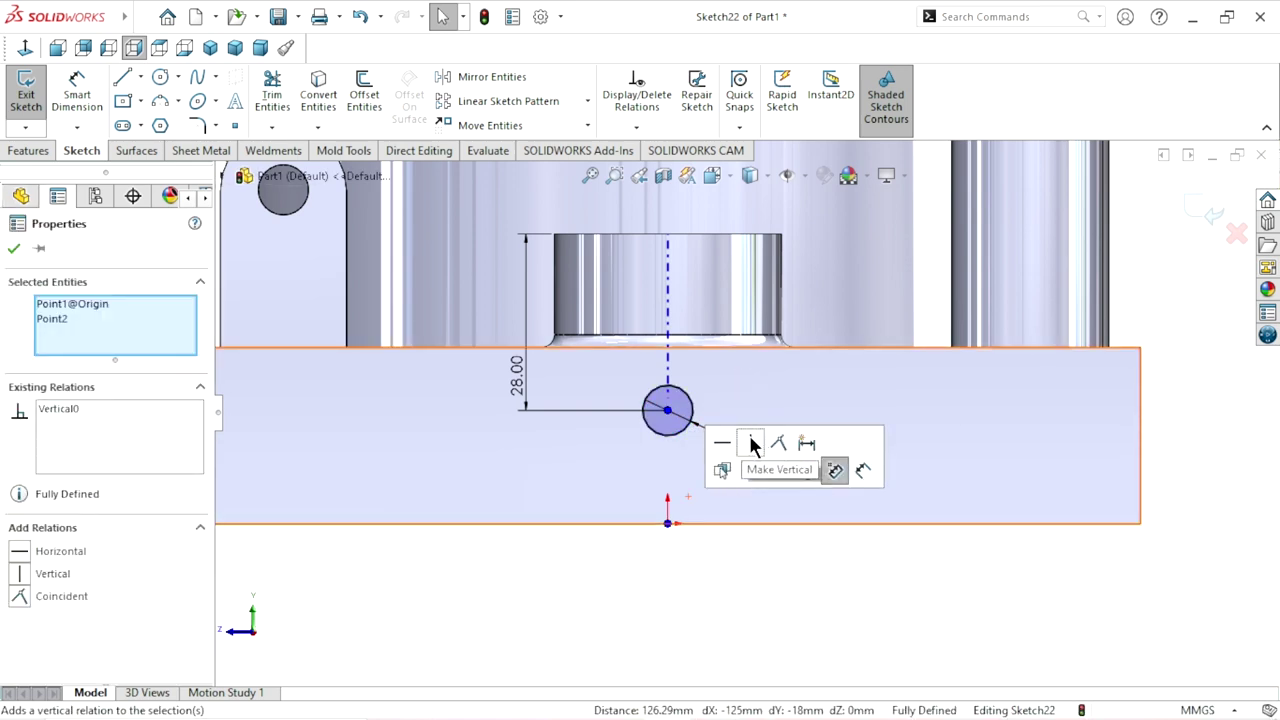
pyautogui.click(15, 252)
# Switch the part to the isometric view
pyautogui.scroll(2, 758, 504)
pyautogui.scroll(-1, 758, 480)
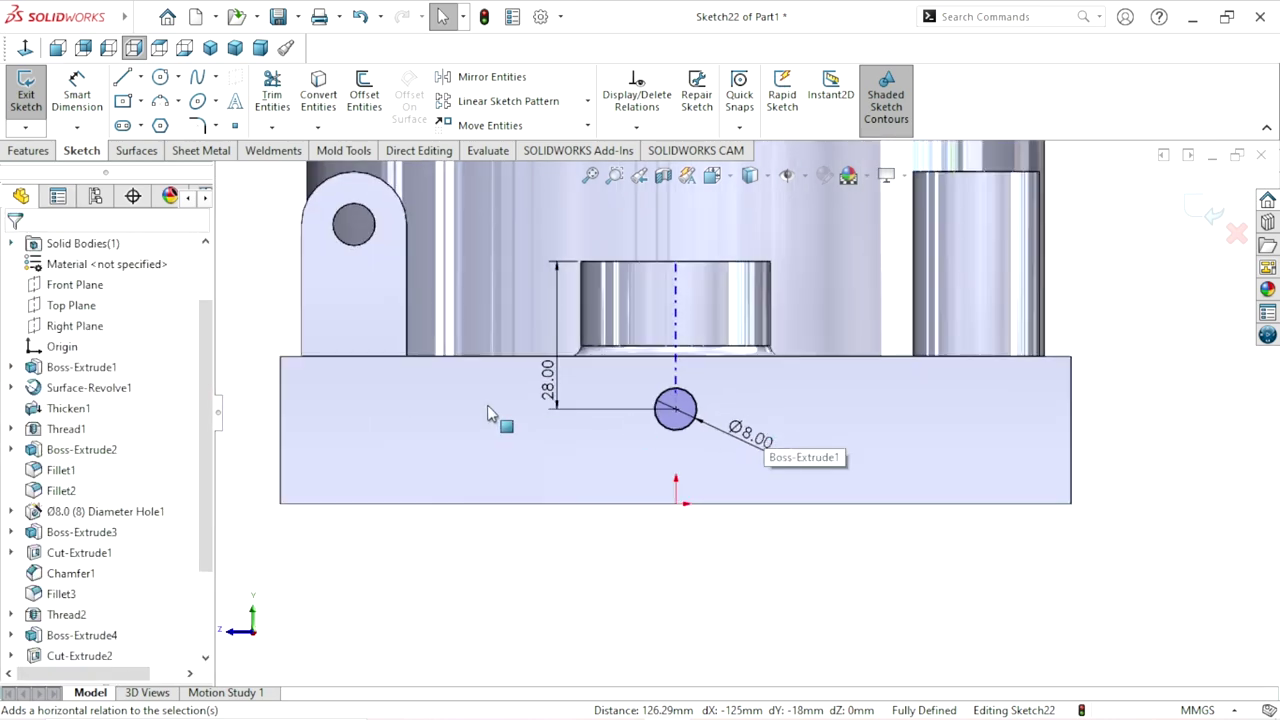
pyautogui.click(210, 47)
pyautogui.scroll(-2, 873, 610)
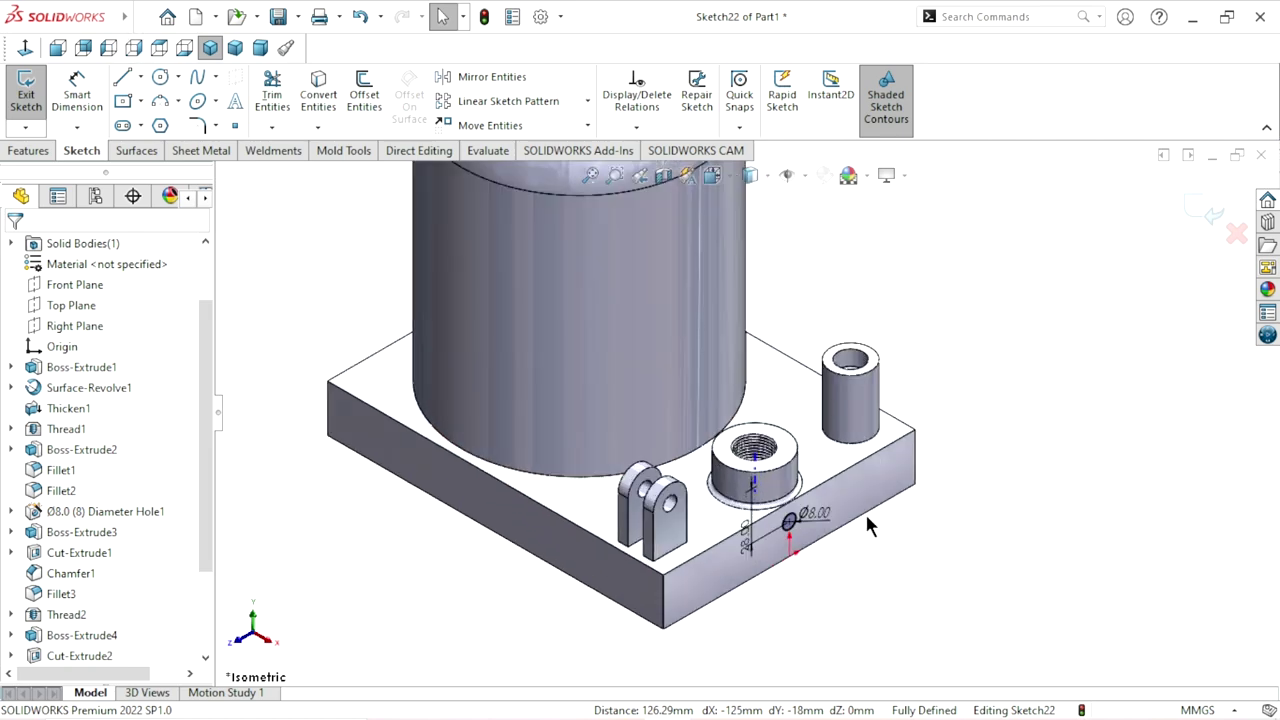
pyautogui.scroll(-2, 865, 512)
pyautogui.click(30, 150)
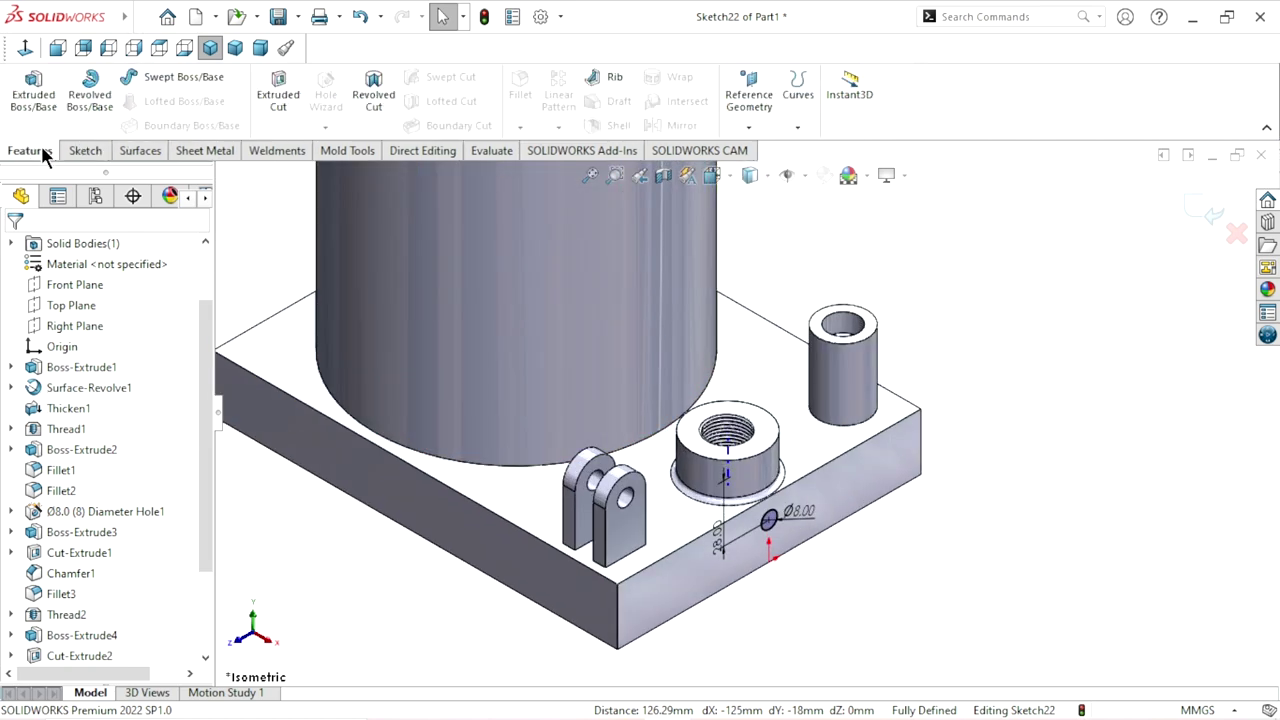
# Start an extruded cut from the circle at a reversed 20 mm start offset
pyautogui.click(276, 94)
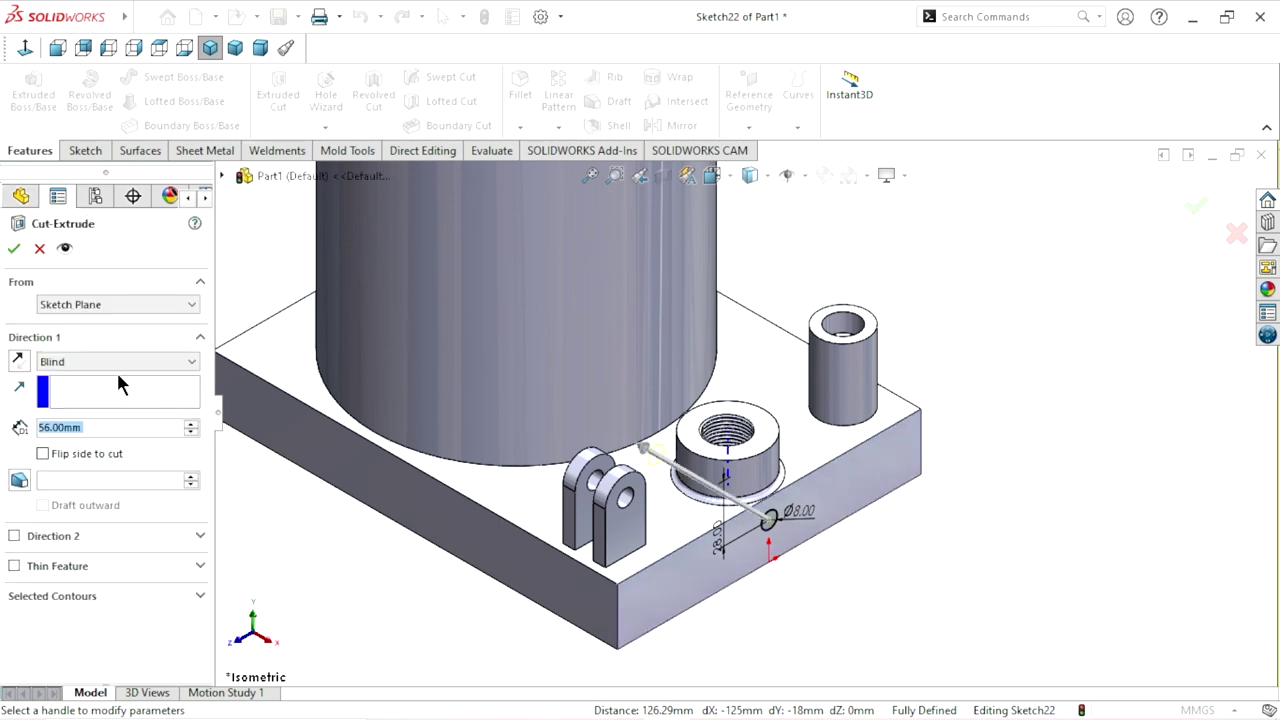
pyautogui.click(140, 292)
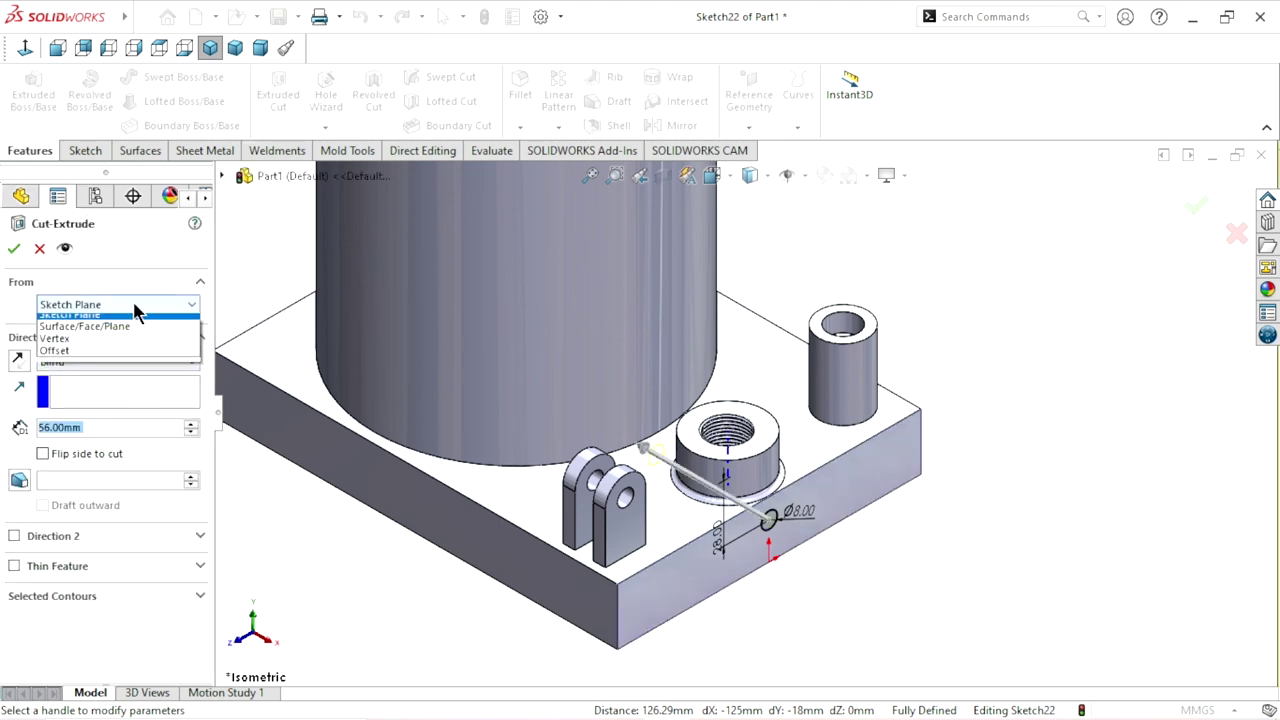
pyautogui.click(80, 355)
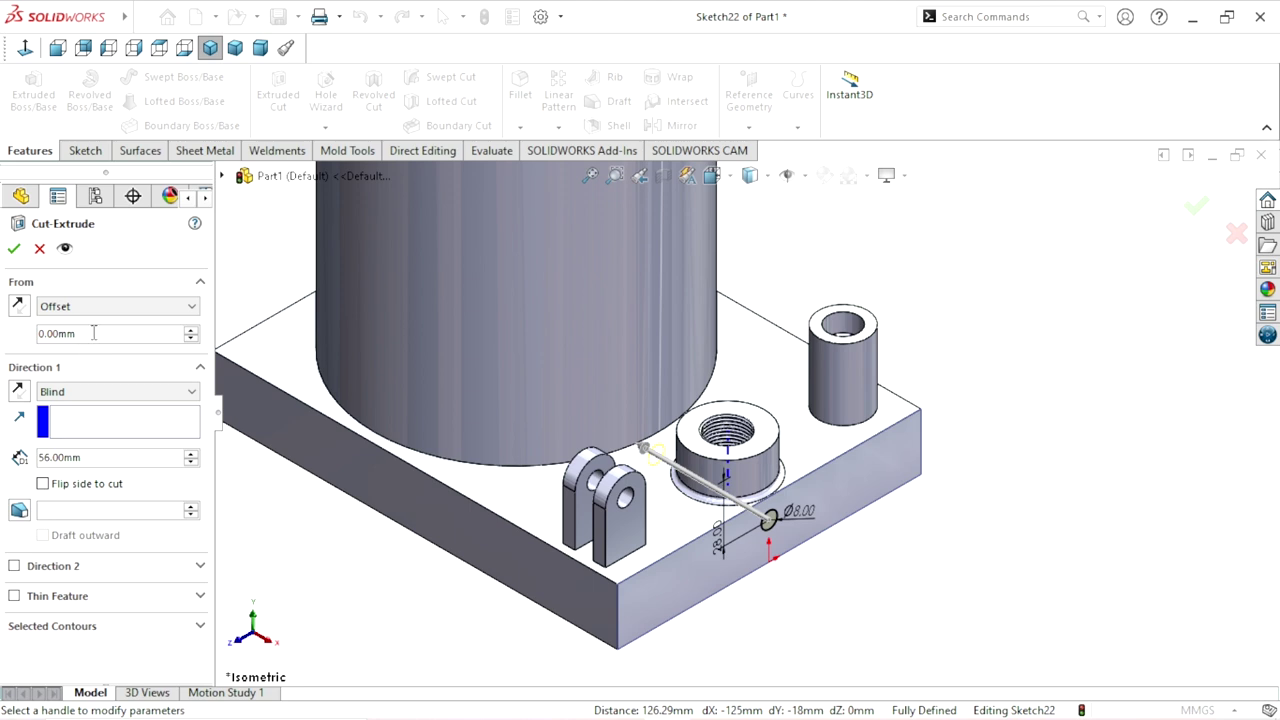
pyautogui.write('20')
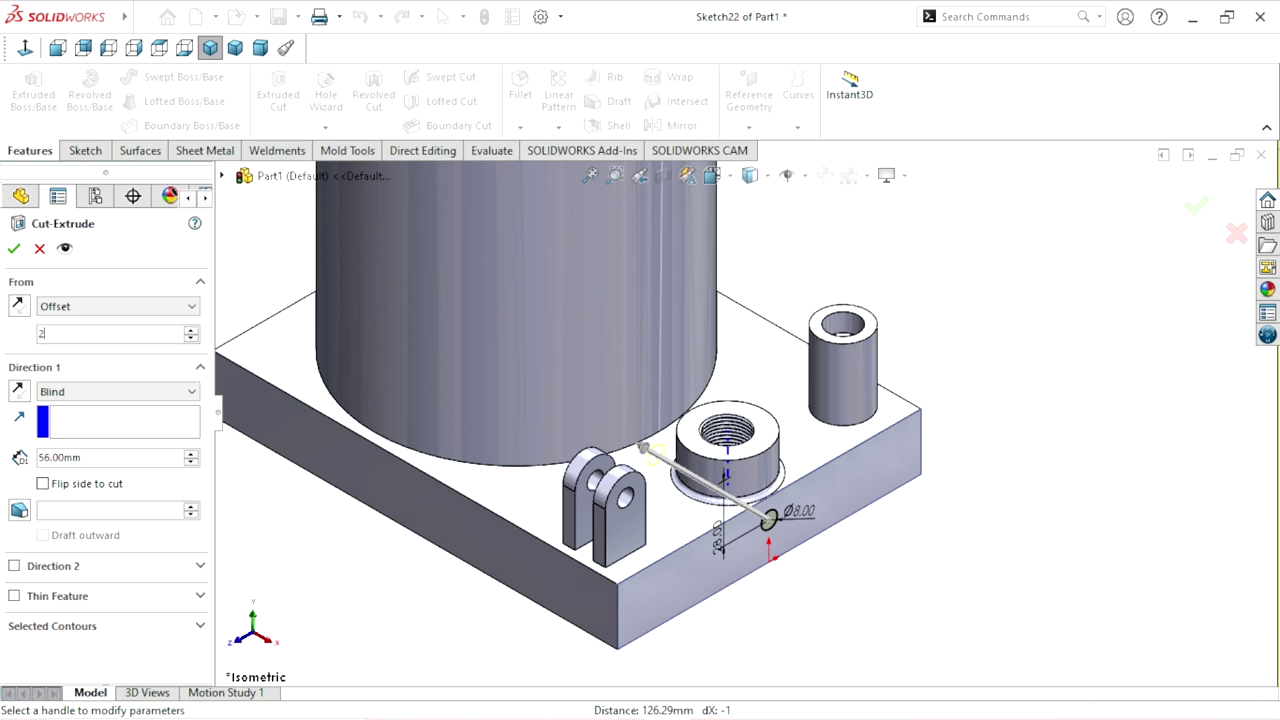
pyautogui.press('Return')
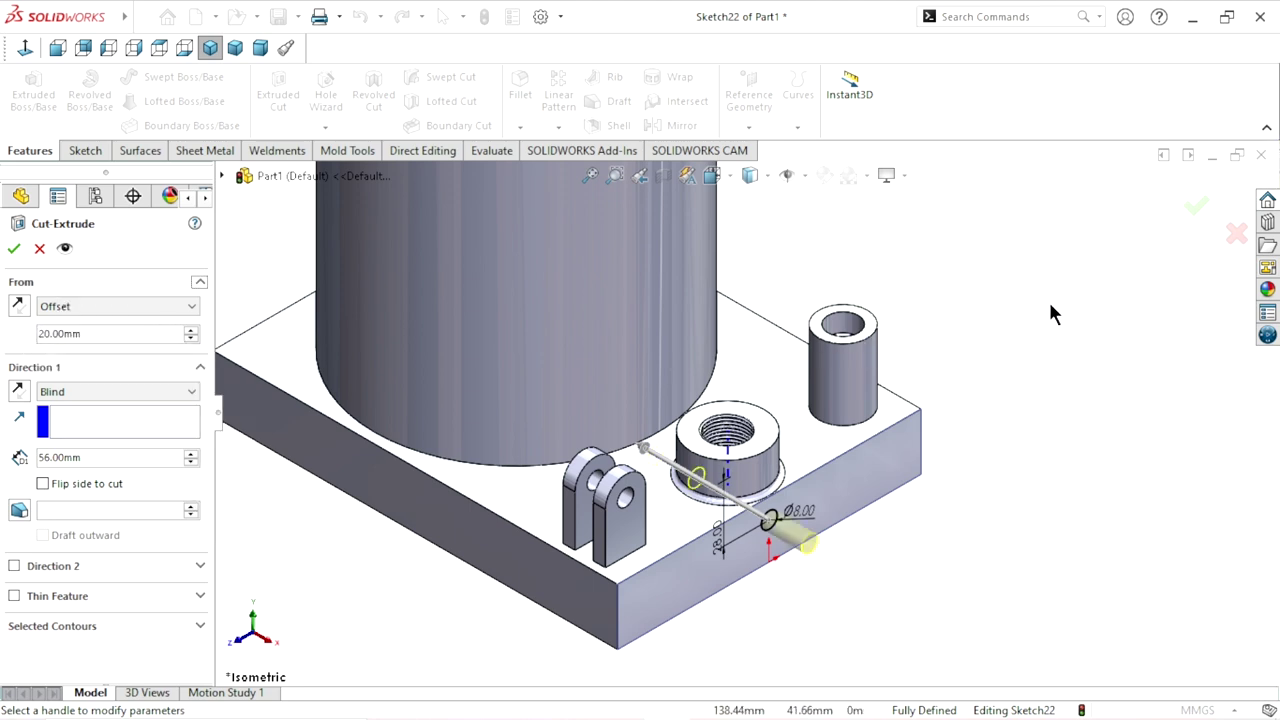
pyautogui.click(17, 307)
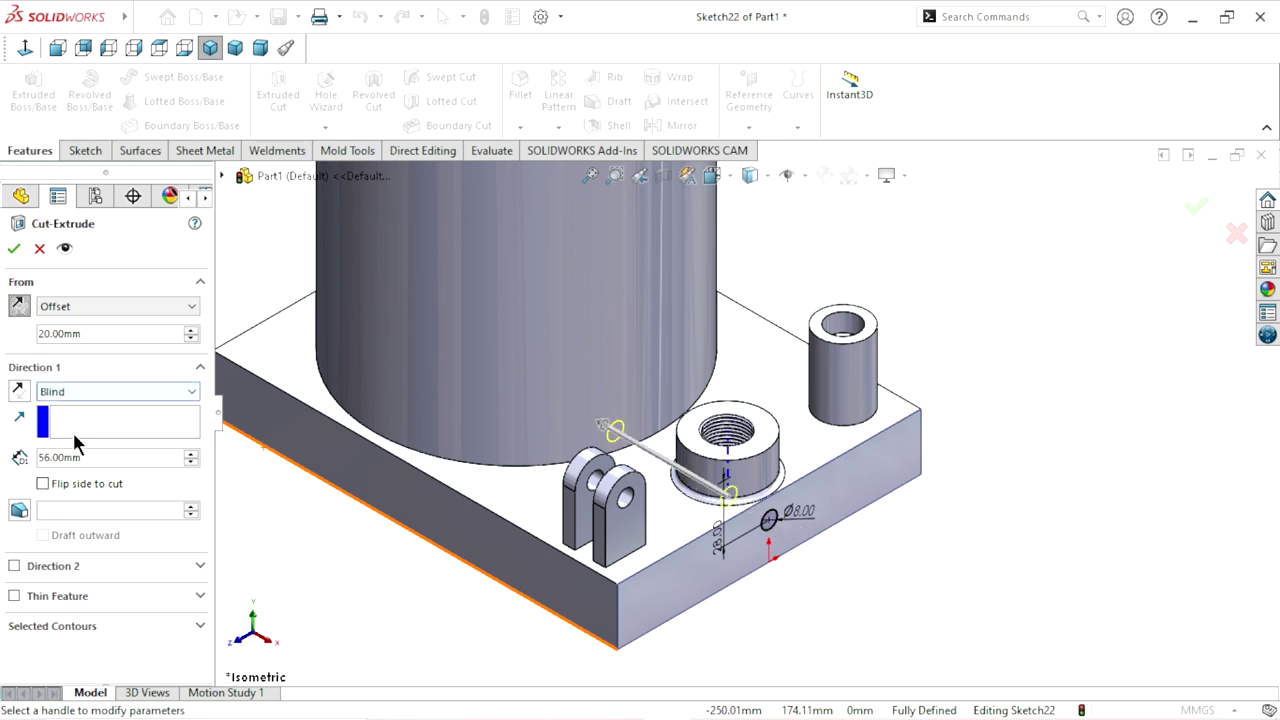
# Set the cut's Blind depth to 82 mm and confirm the channel cut
pyautogui.moveTo(90, 461); pyautogui.dragTo(4, 476)
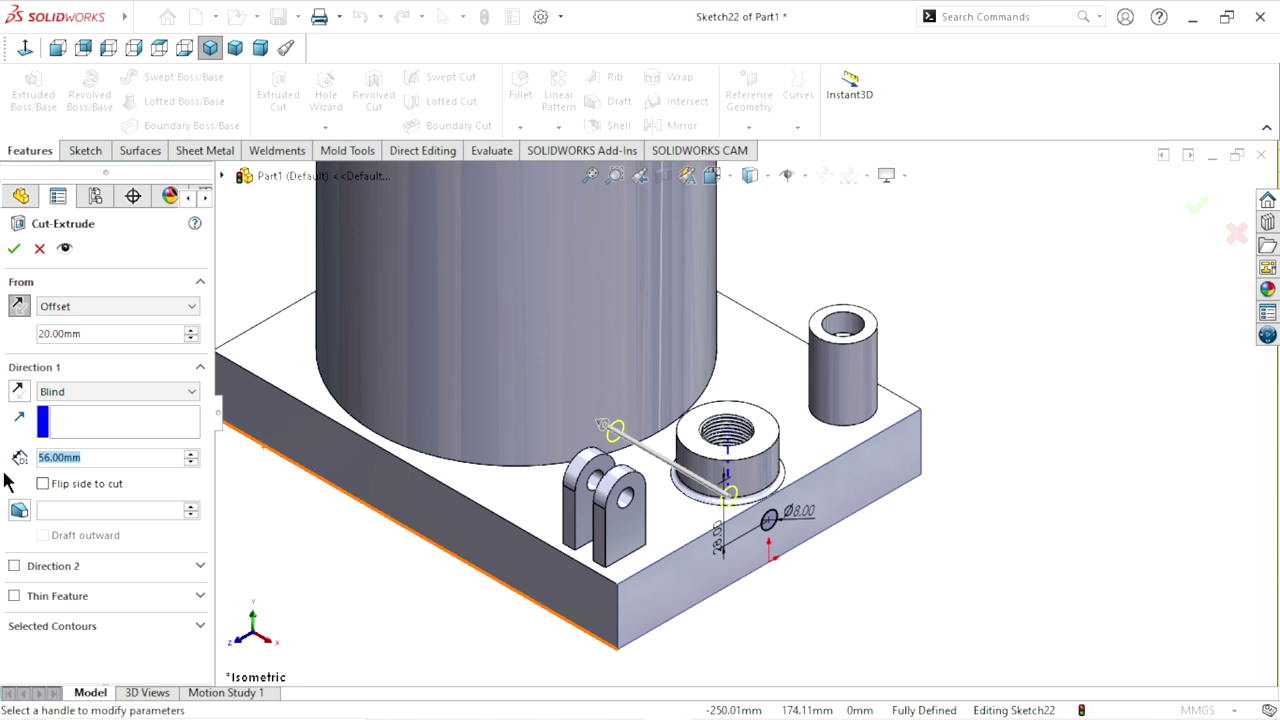
pyautogui.write('82')
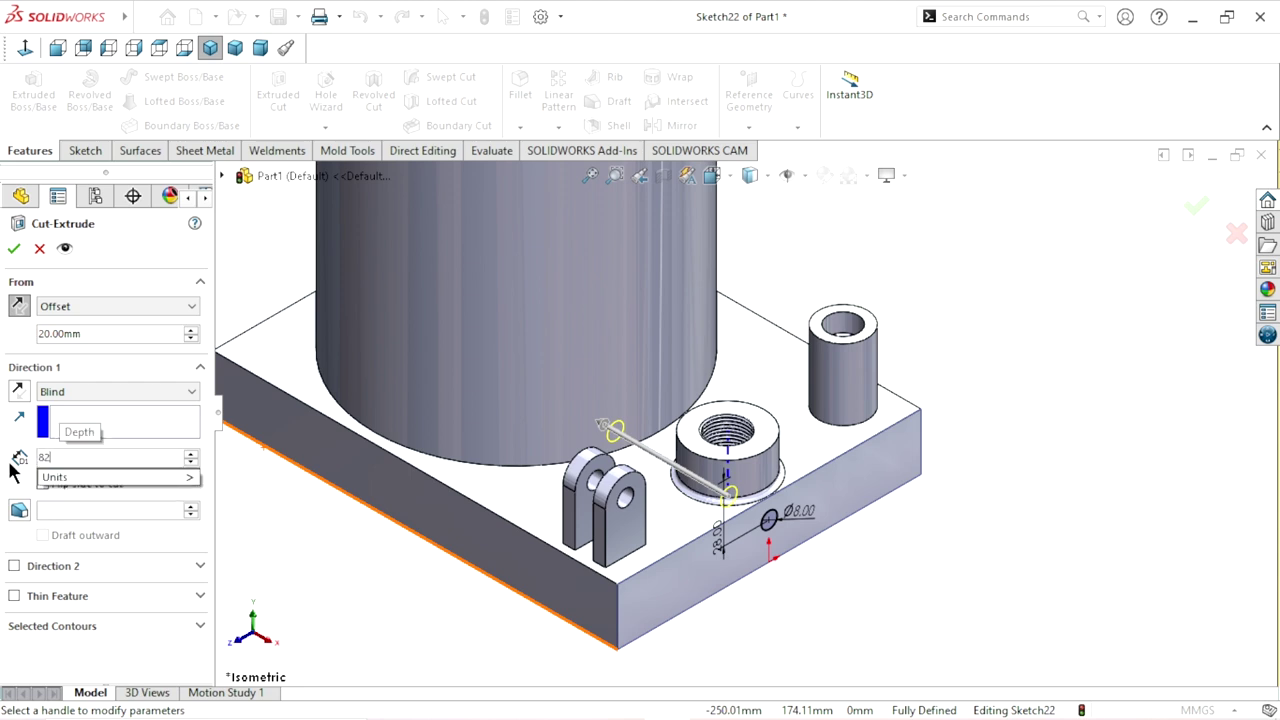
pyautogui.click(14, 250)
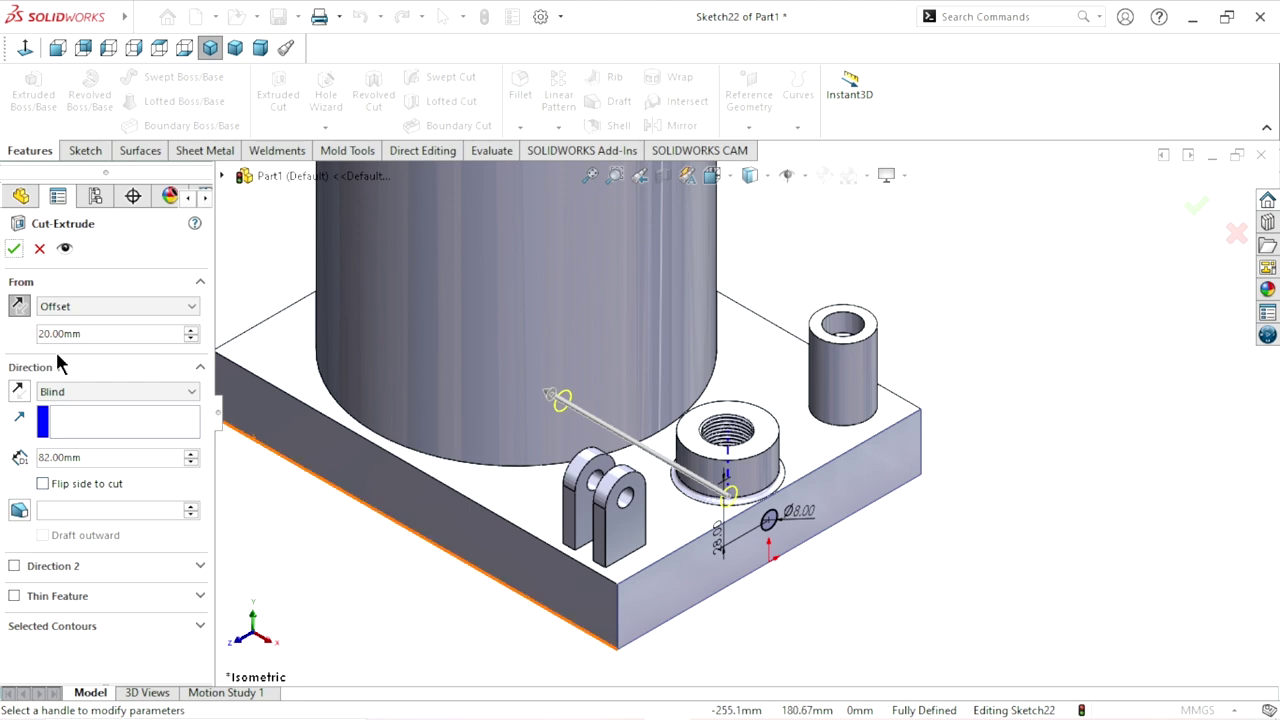
pyautogui.click(12, 250)
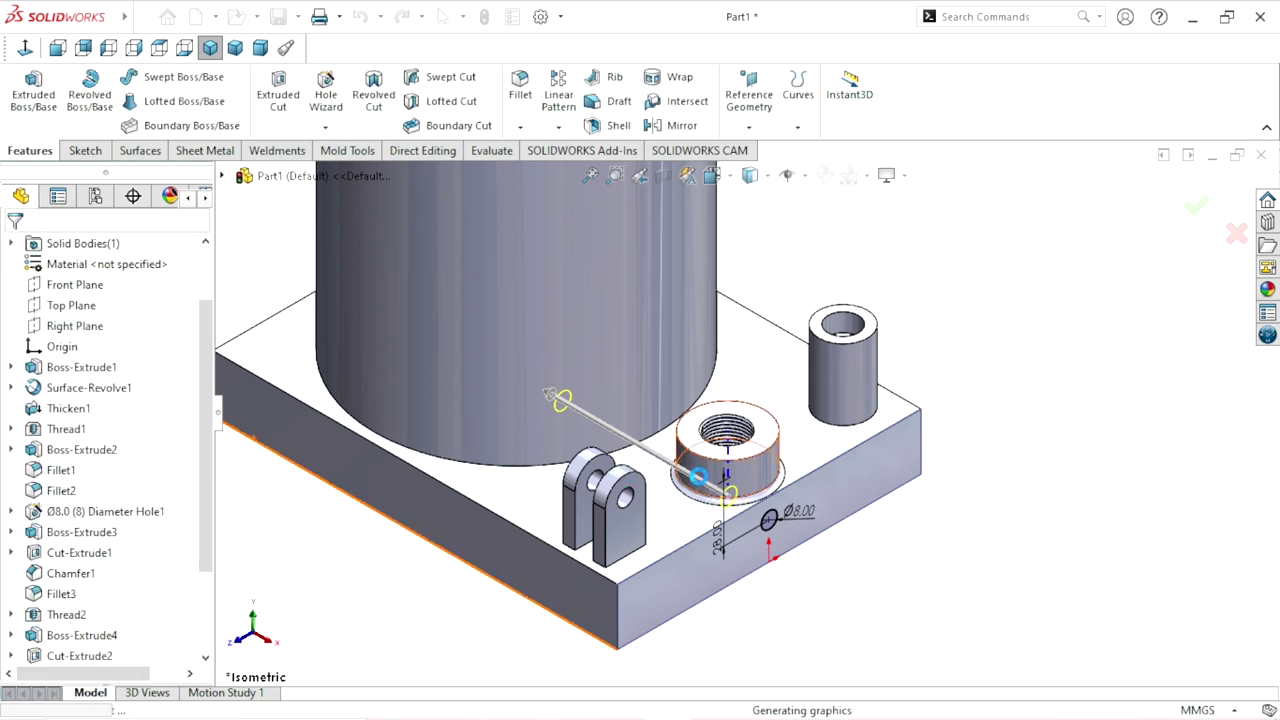
# Inspect the finished model from front and oblique angles, then select the plate face inside the dome
pyautogui.scroll(-5, 735, 515)
pyautogui.moveTo(735, 515)
pyautogui.mouseDown(button='middle')
pyautogui.moveTo(803, 412)
pyautogui.moveTo(766, 529)
pyautogui.moveTo(766, 586)
pyautogui.mouseUp(button='middle')
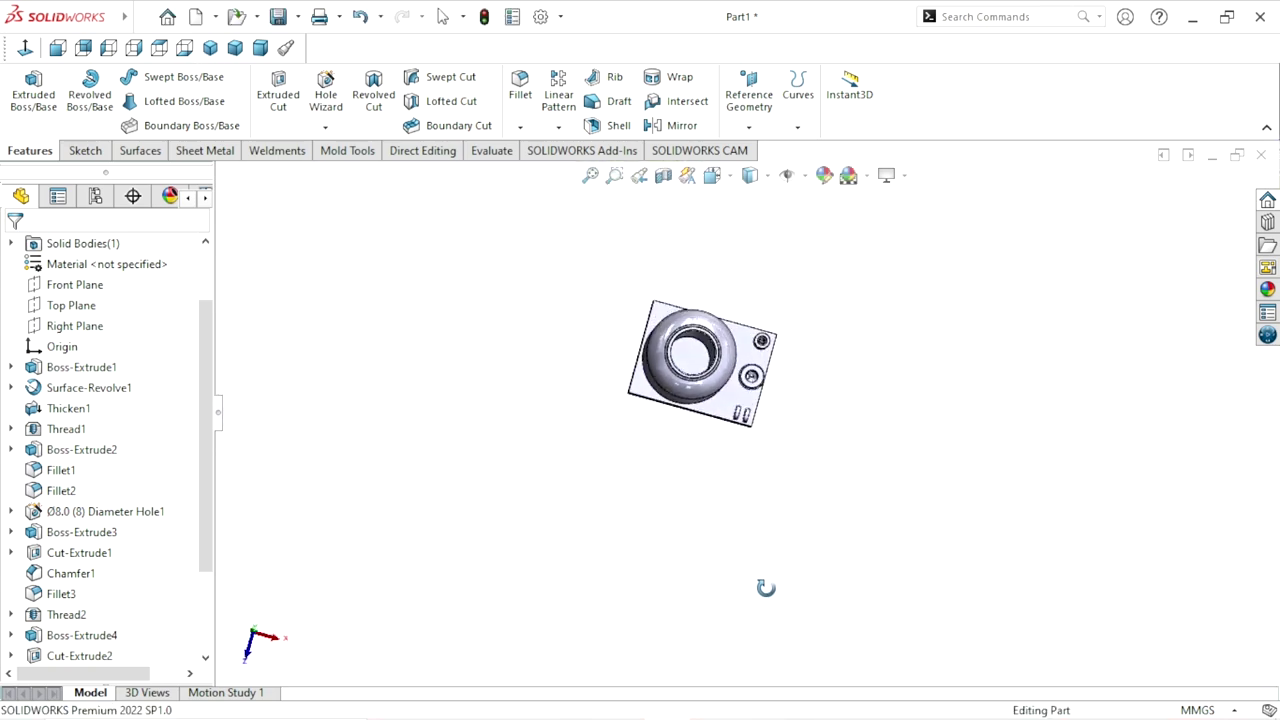
pyautogui.scroll(-2, 735, 415)
pyautogui.scroll(-3, 750, 380)
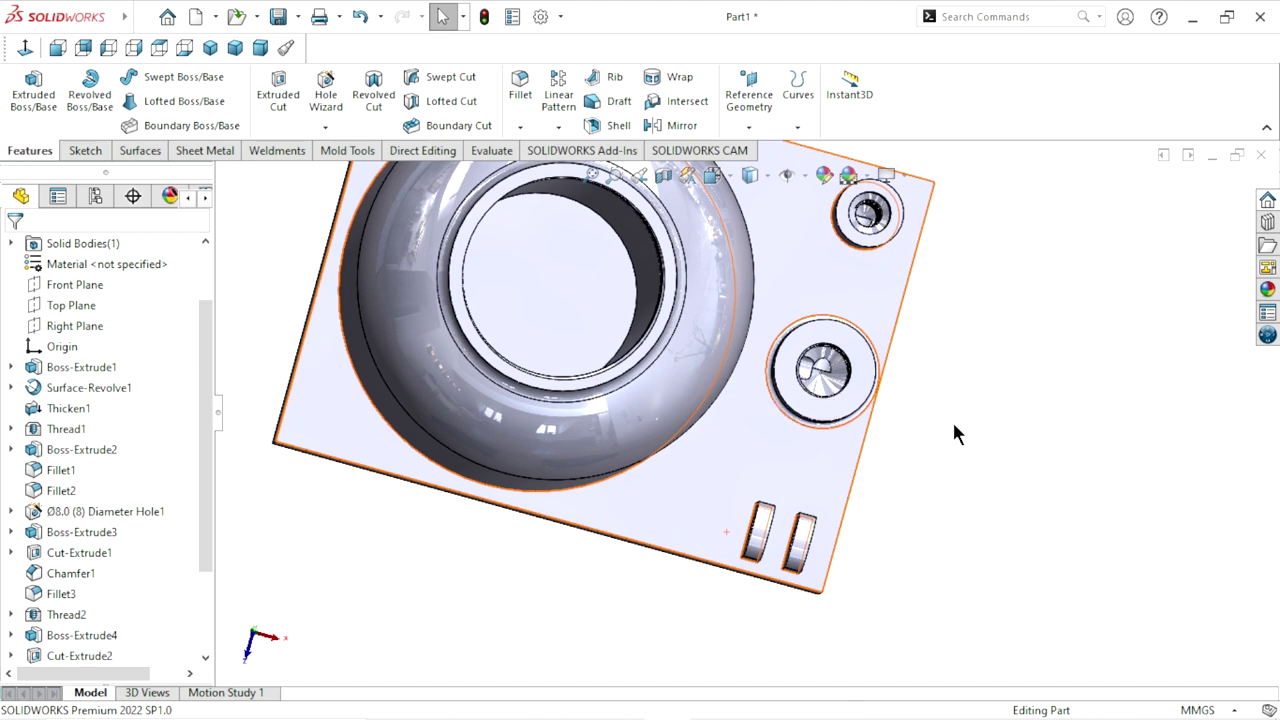
pyautogui.scroll(1, 900, 405)
pyautogui.scroll(-1, 850, 388)
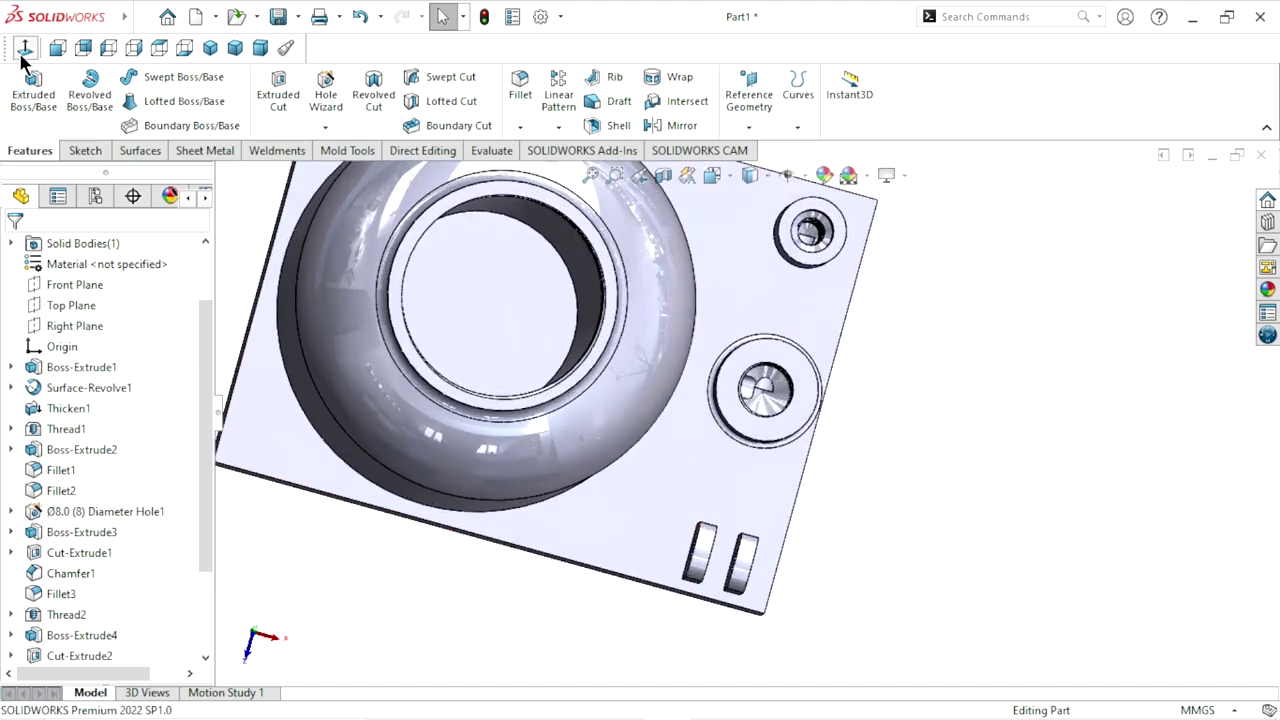
pyautogui.click(134, 47)
pyautogui.moveTo(961, 458)
pyautogui.mouseDown(button='middle')
pyautogui.moveTo(886, 537)
pyautogui.moveTo(955, 577)
pyautogui.moveTo(925, 480)
pyautogui.moveTo(773, 405)
pyautogui.mouseUp(button='middle')
pyautogui.scroll(3, 909, 440)
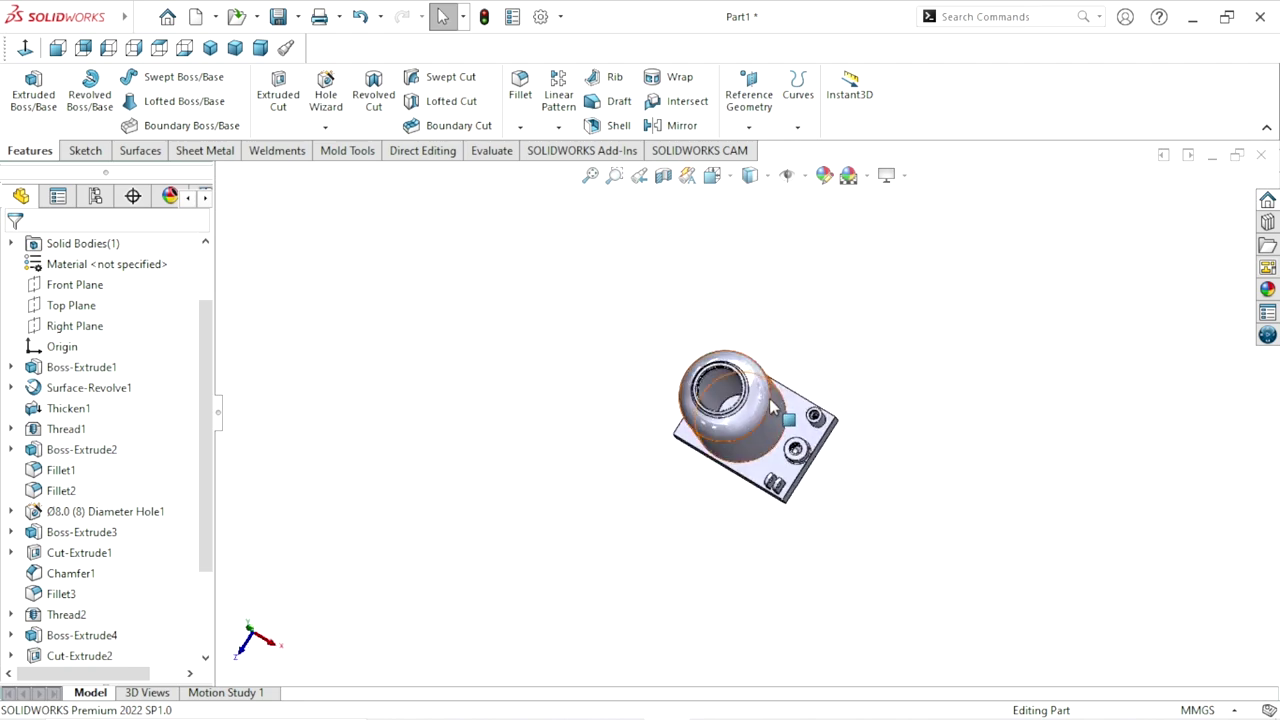
pyautogui.scroll(-2, 773, 405)
pyautogui.scroll(-3, 736, 423)
pyautogui.moveTo(757, 451)
pyautogui.mouseDown(button='middle')
pyautogui.moveTo(943, 363)
pyautogui.moveTo(840, 565)
pyautogui.mouseUp(button='middle')
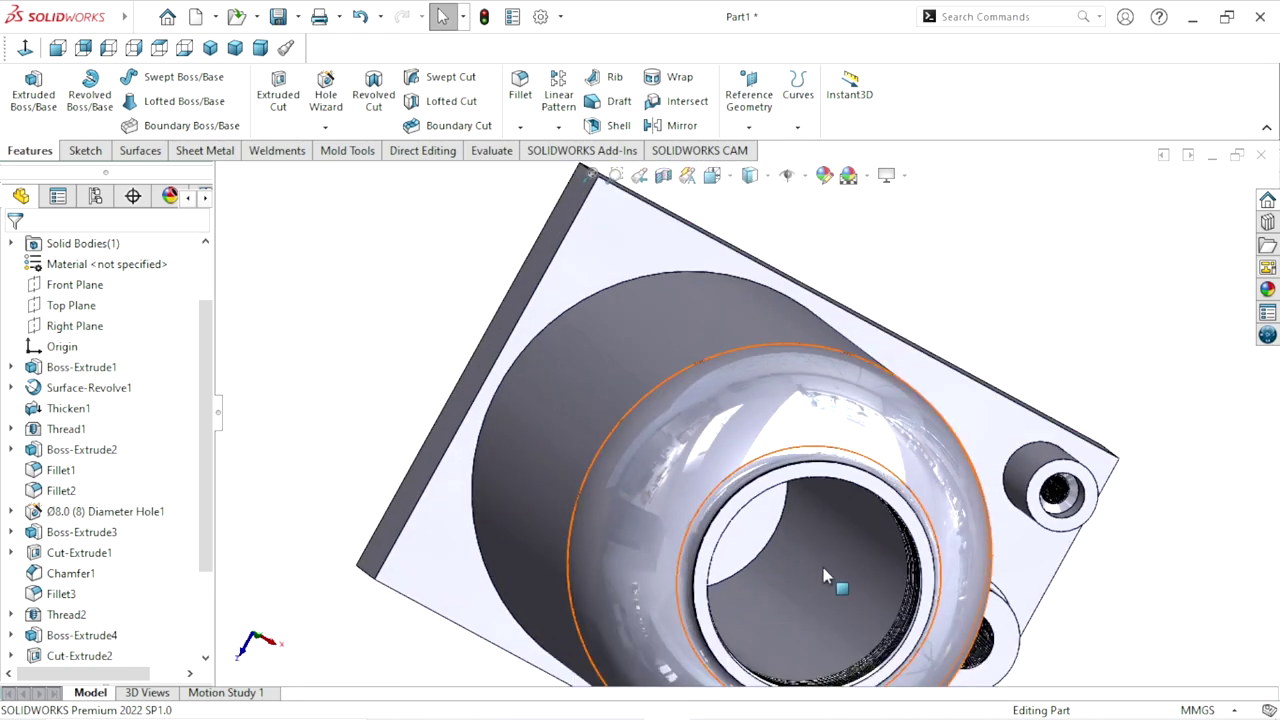
pyautogui.click(757, 543)
# Start a sketch on the face inside the dome, viewed normal, and draw a circle right of the origin
pyautogui.click(829, 481)
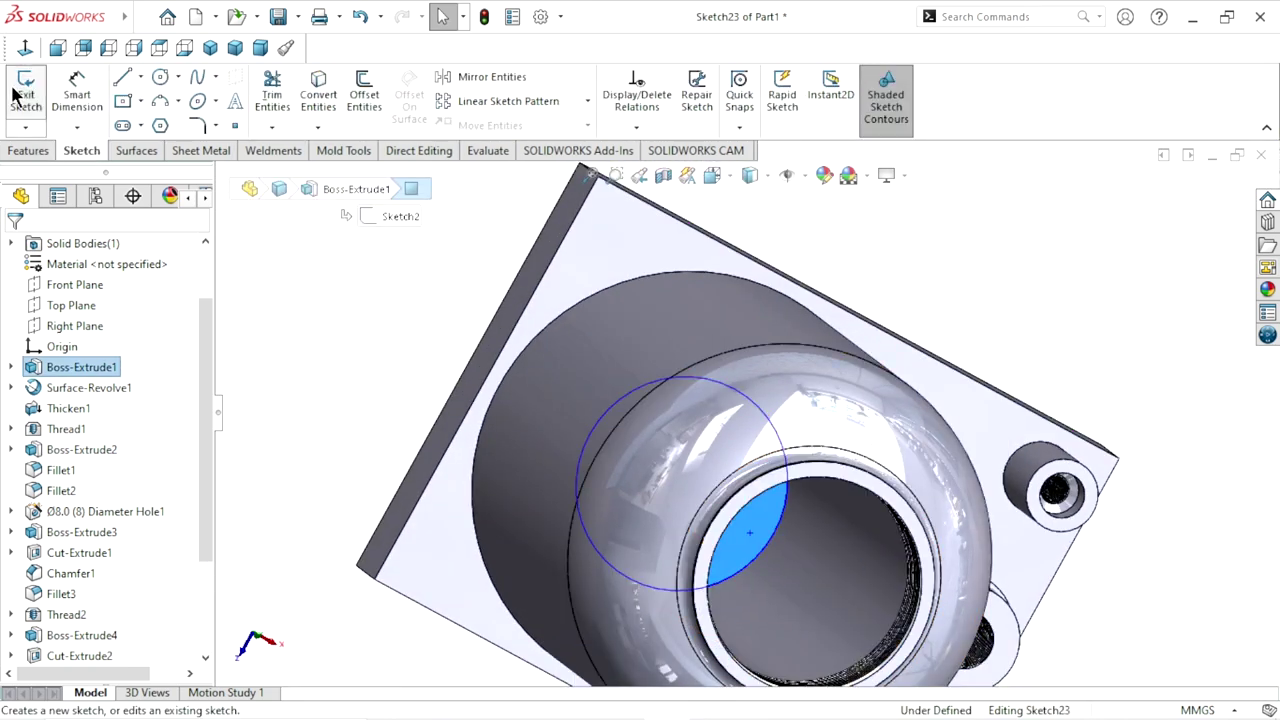
pyautogui.click(25, 47)
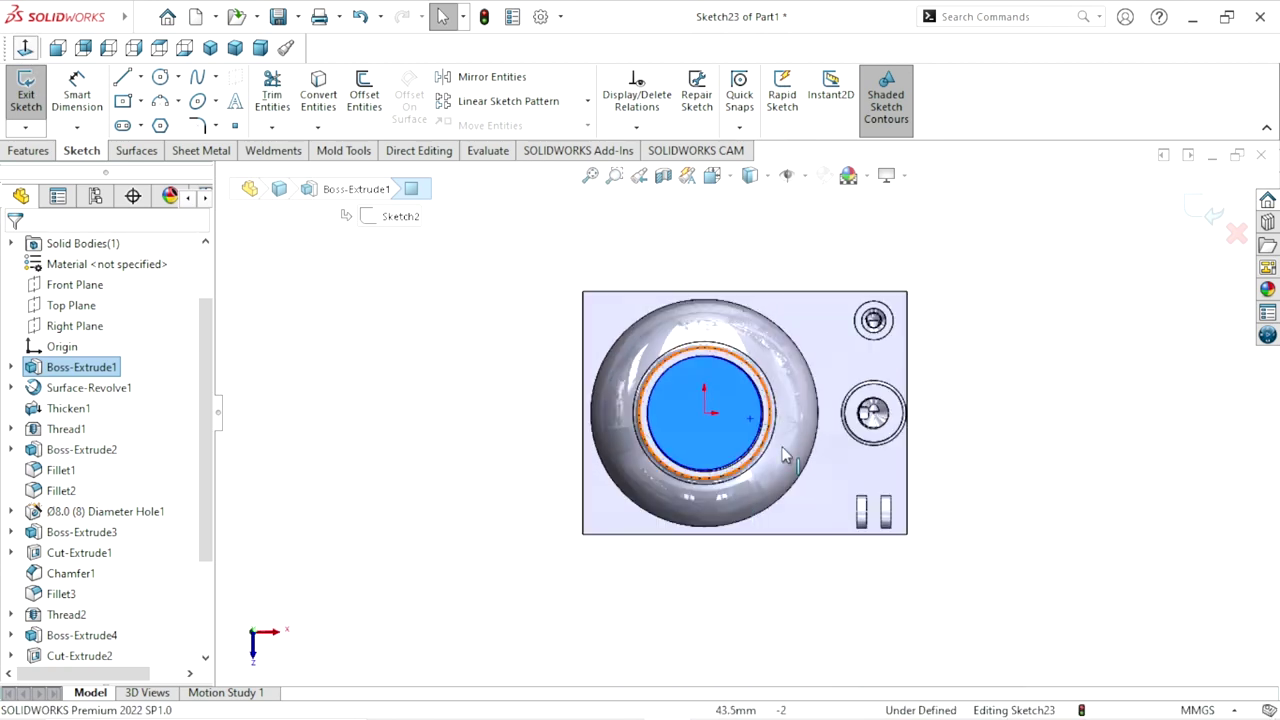
pyautogui.scroll(-2, 800, 440)
pyautogui.scroll(-2, 810, 445)
pyautogui.scroll(1, 800, 443)
pyautogui.scroll(-1, 782, 436)
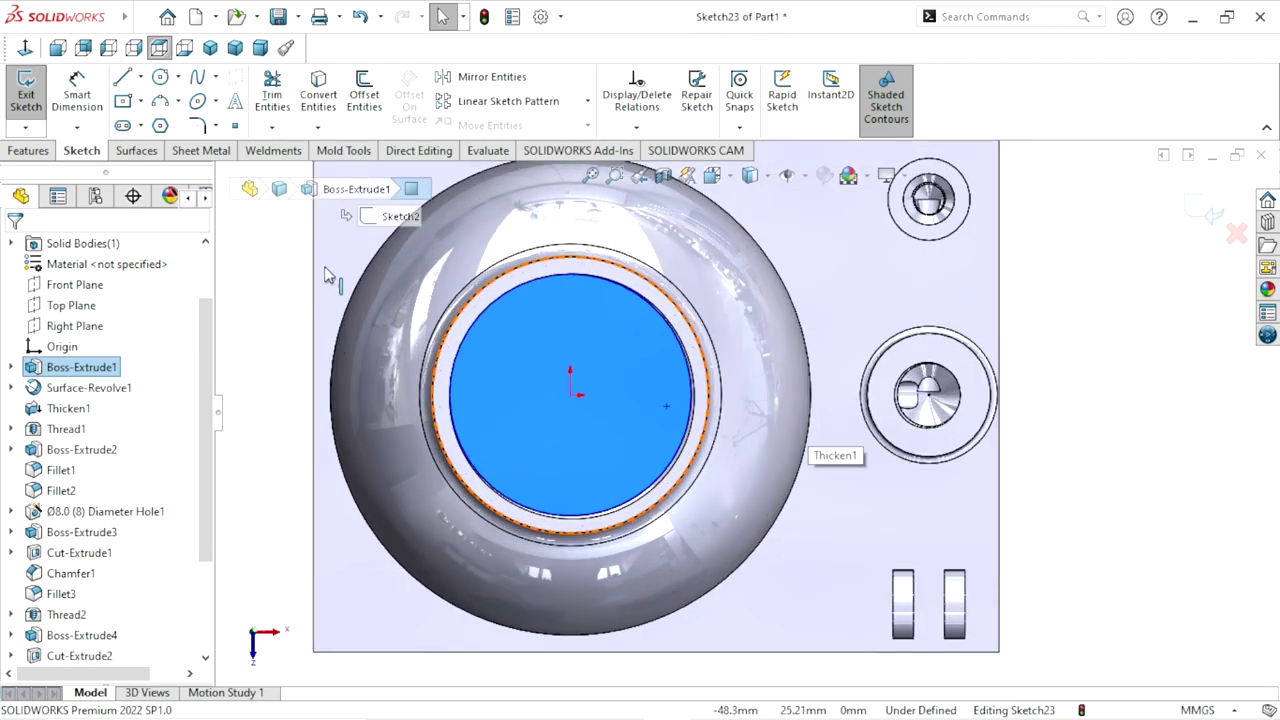
pyautogui.click(158, 76)
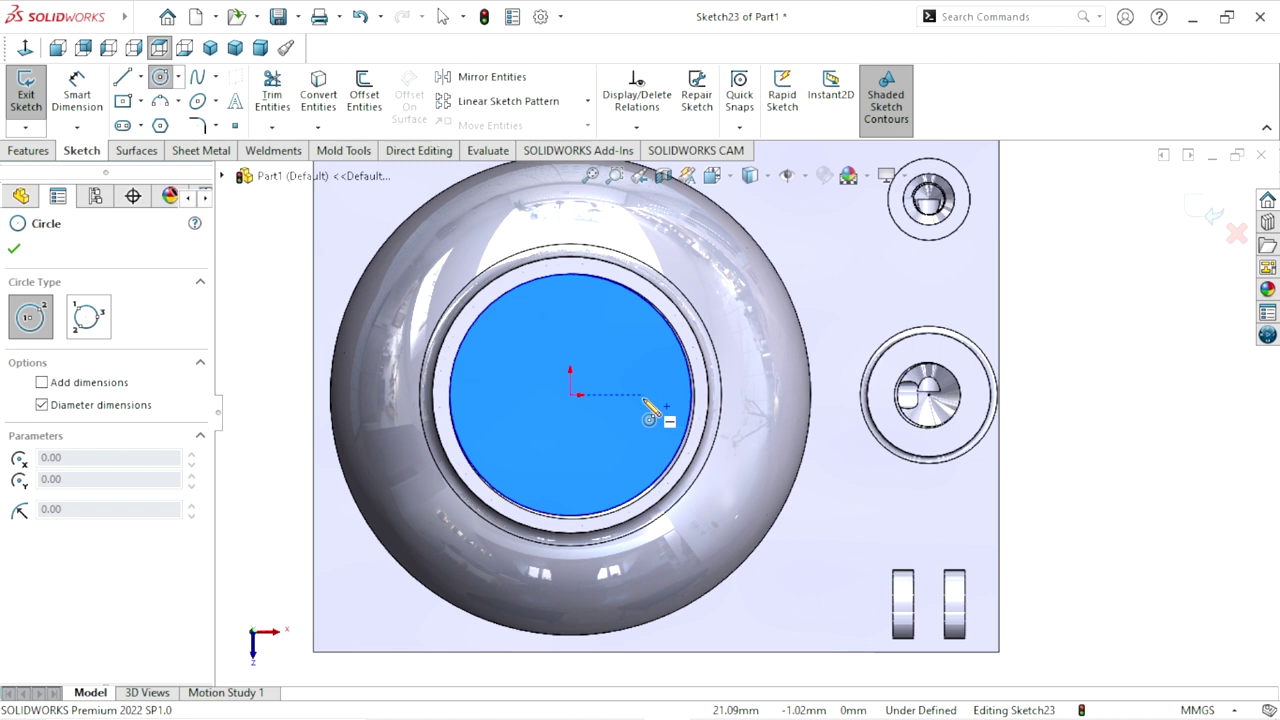
pyautogui.click(642, 395)
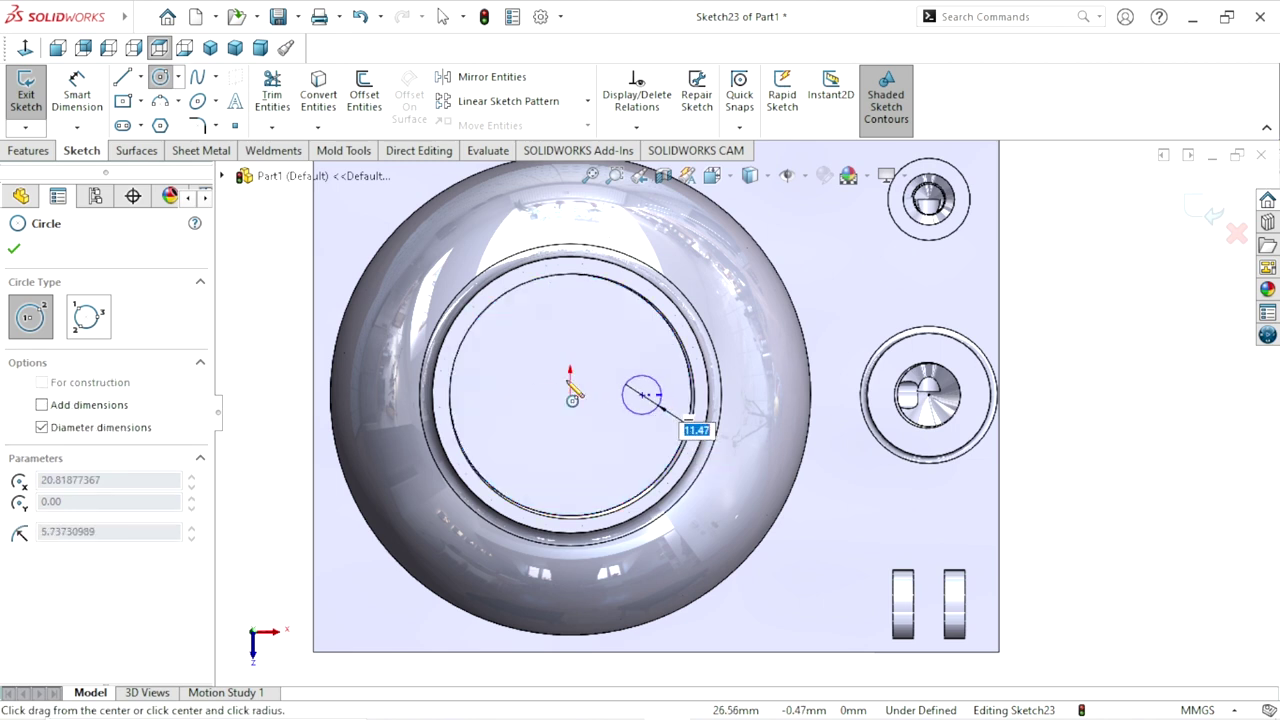
pyautogui.click(658, 390)
pyautogui.press('Escape')
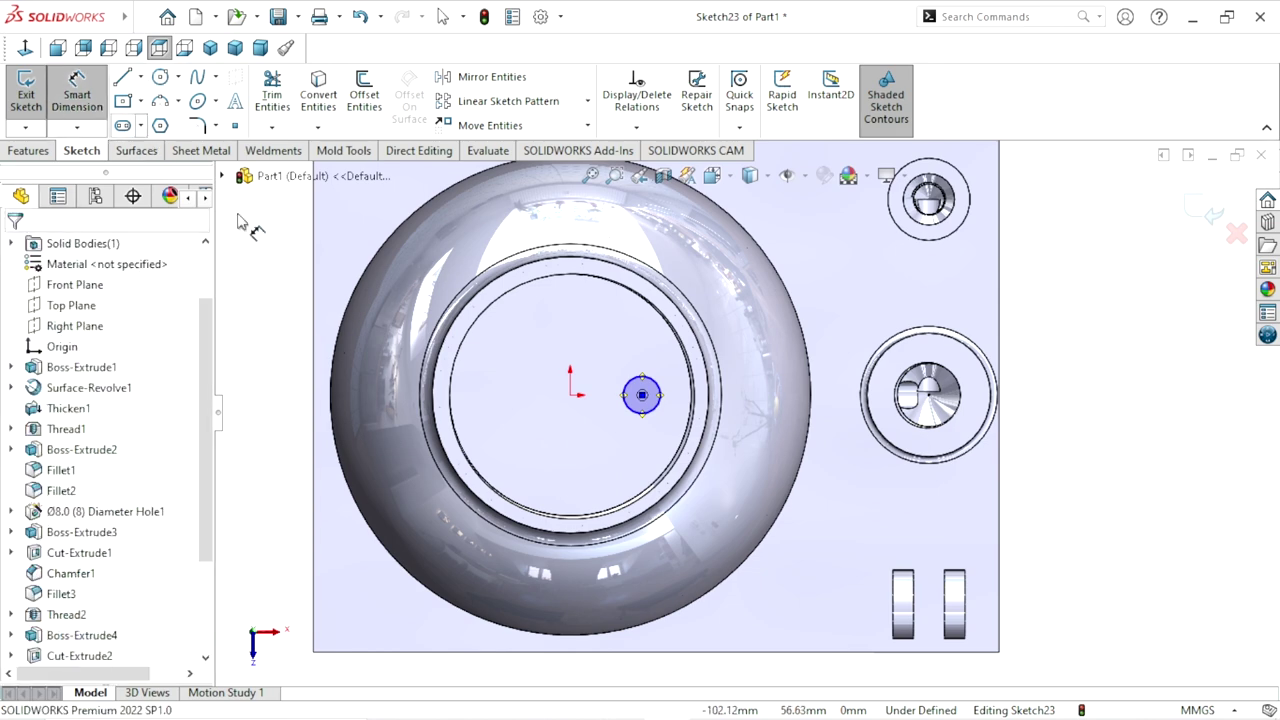
pyautogui.press('Escape')
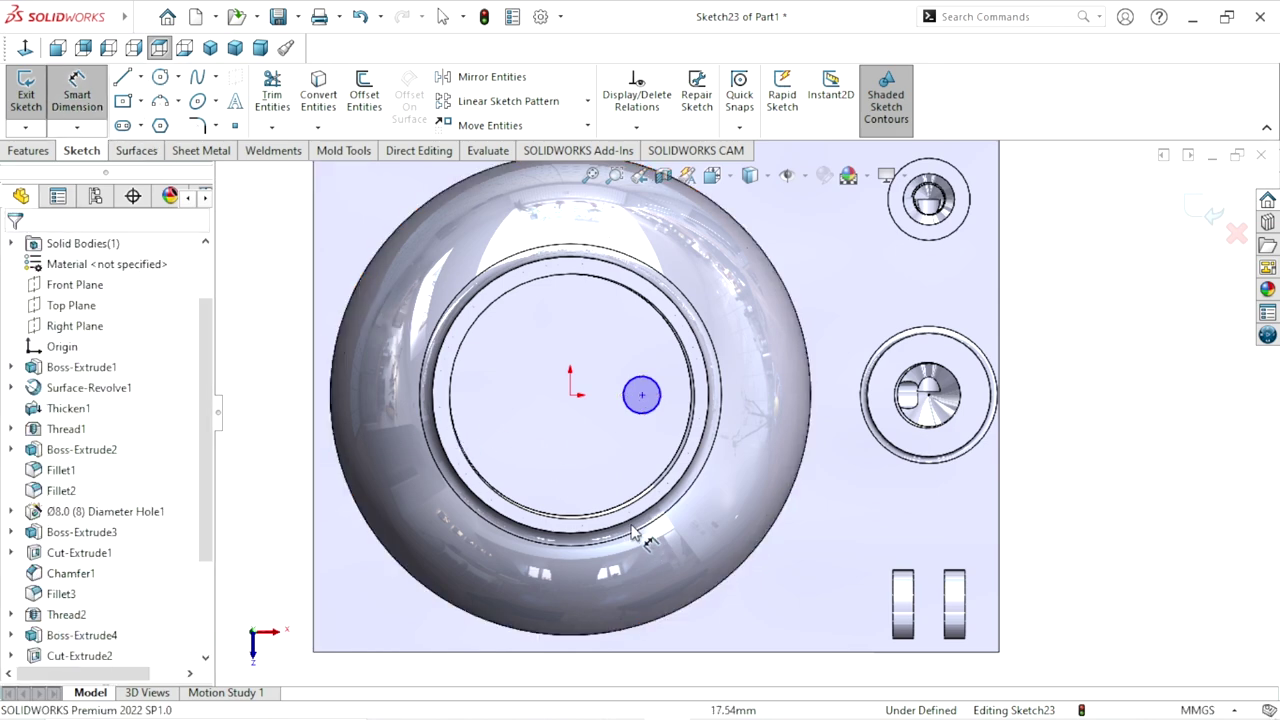
# Dimension the circle's diameter to 8 mm
pyautogui.press('z')
pyautogui.scroll(-2, 697, 385)
pyautogui.scroll(-2, 700, 400)
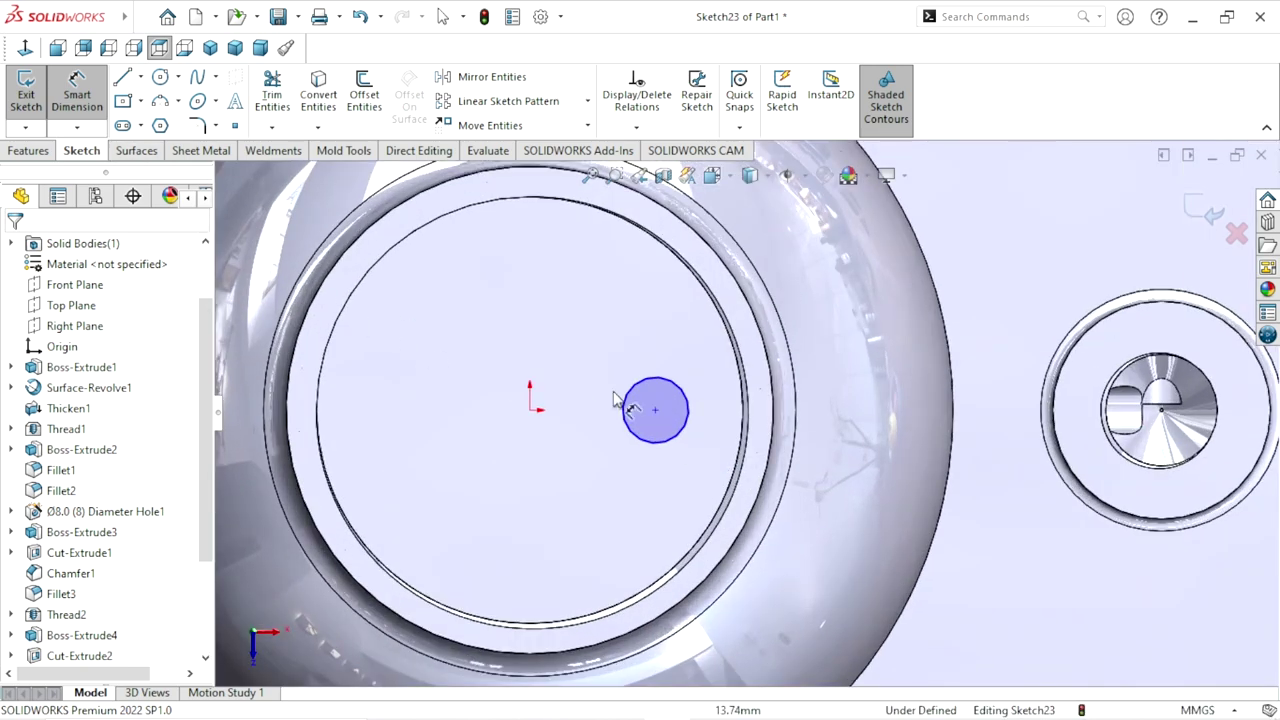
pyautogui.click(634, 434)
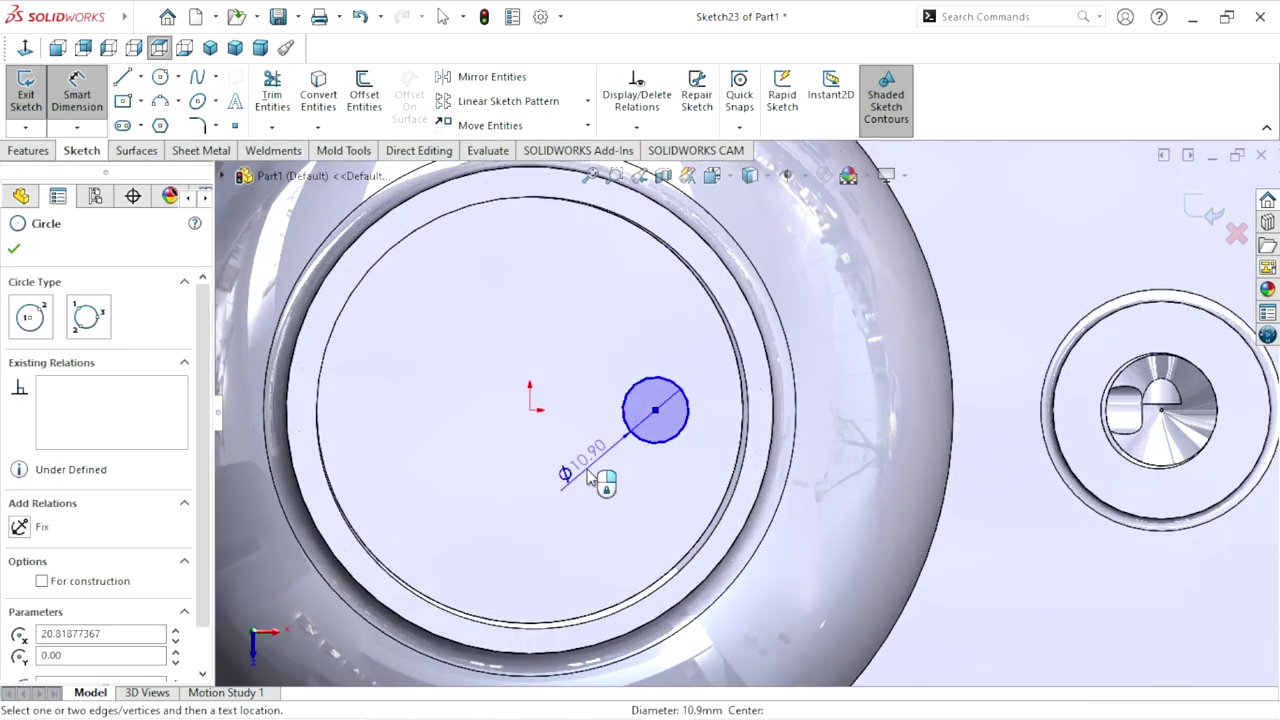
pyautogui.click(590, 478)
pyautogui.write('8')
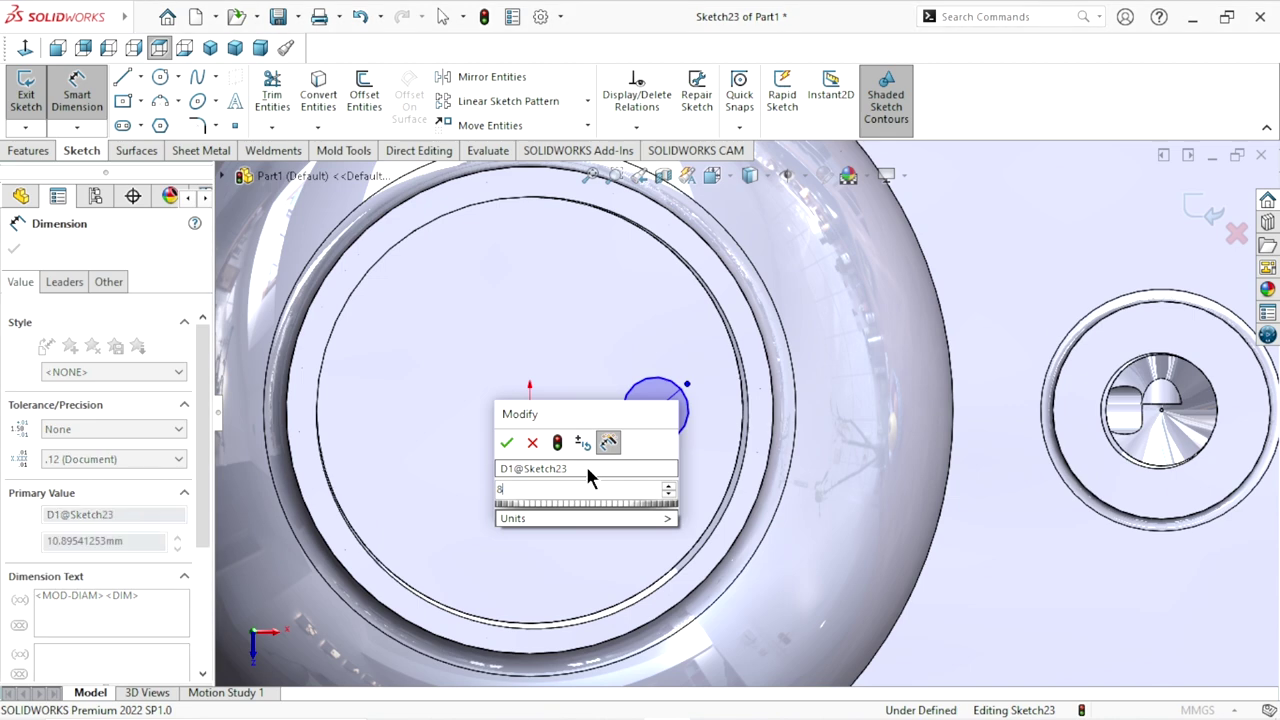
pyautogui.click(506, 445)
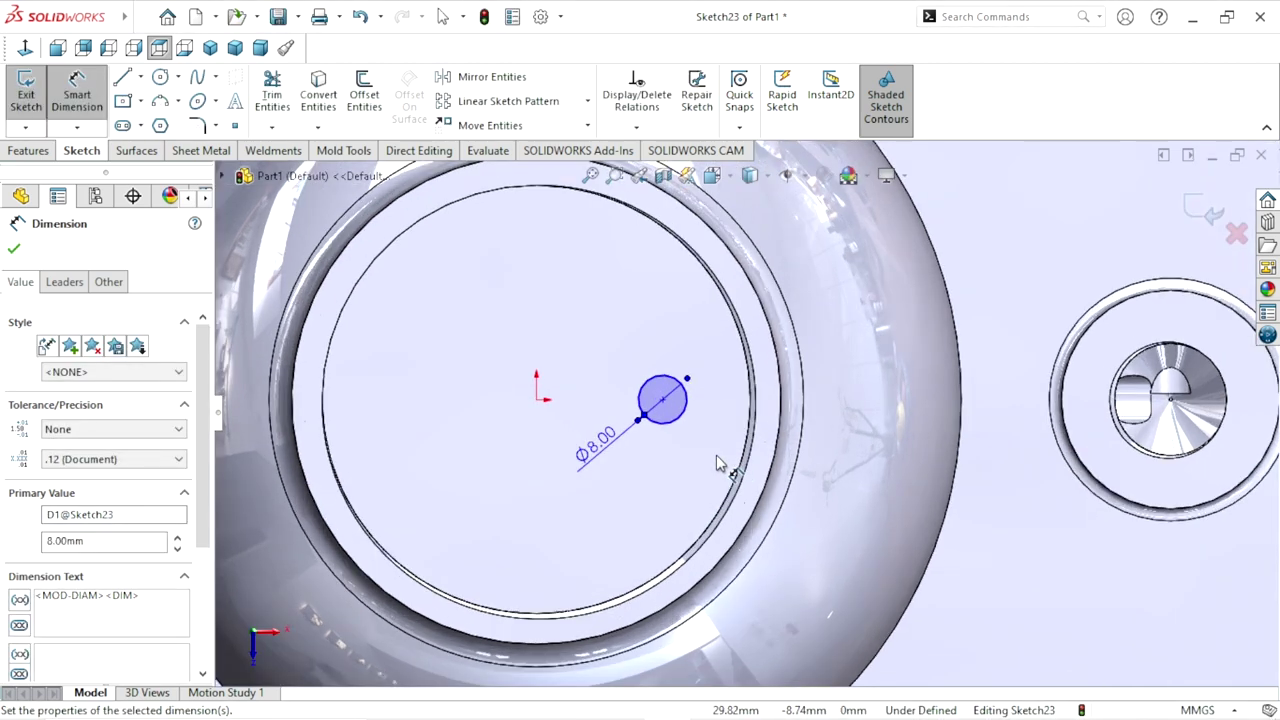
# Dimension the horizontal distance from the origin to the circle centre (20.82 mm)
pyautogui.scroll(-2, 716, 455)
pyautogui.scroll(-1, 727, 444)
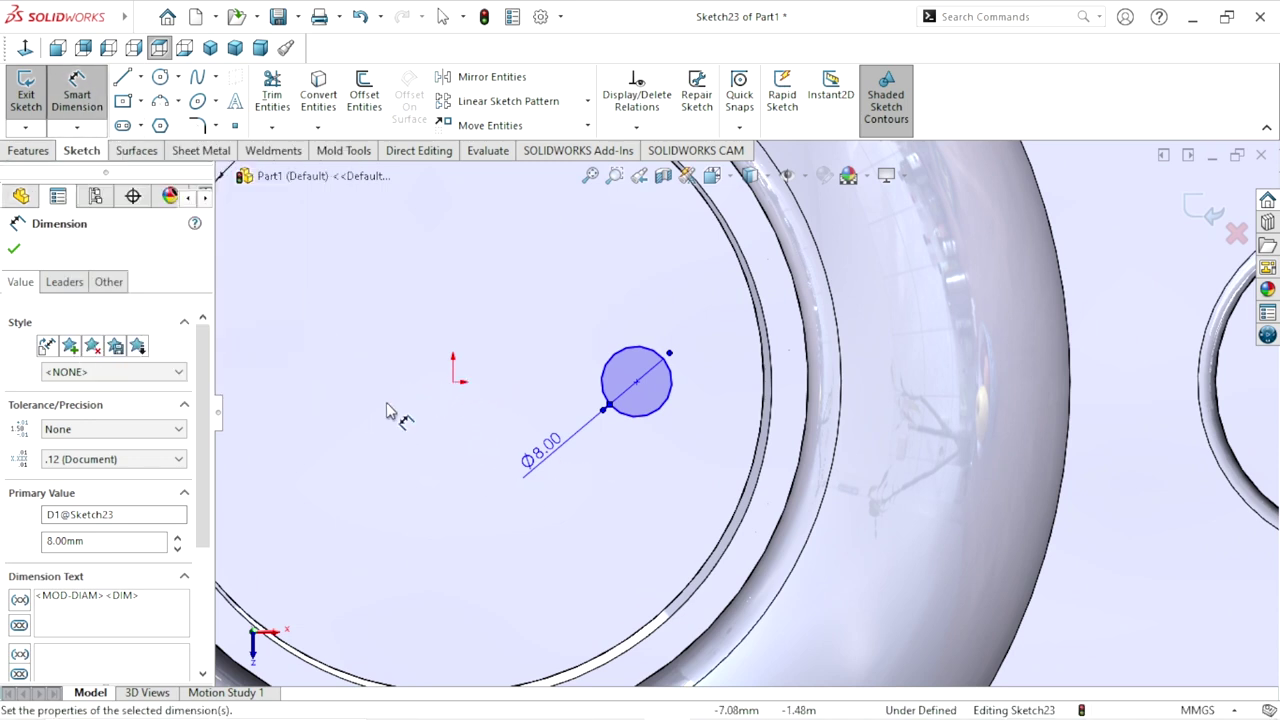
pyautogui.click(454, 385)
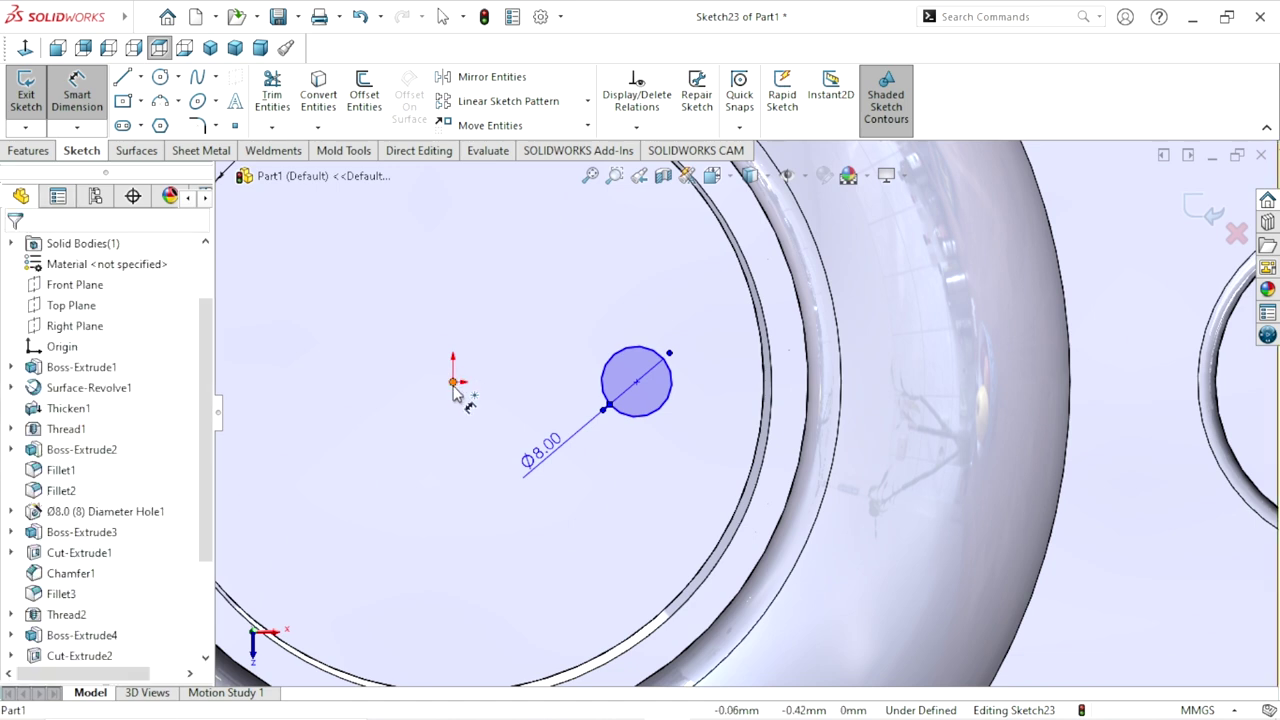
pyautogui.click(636, 381)
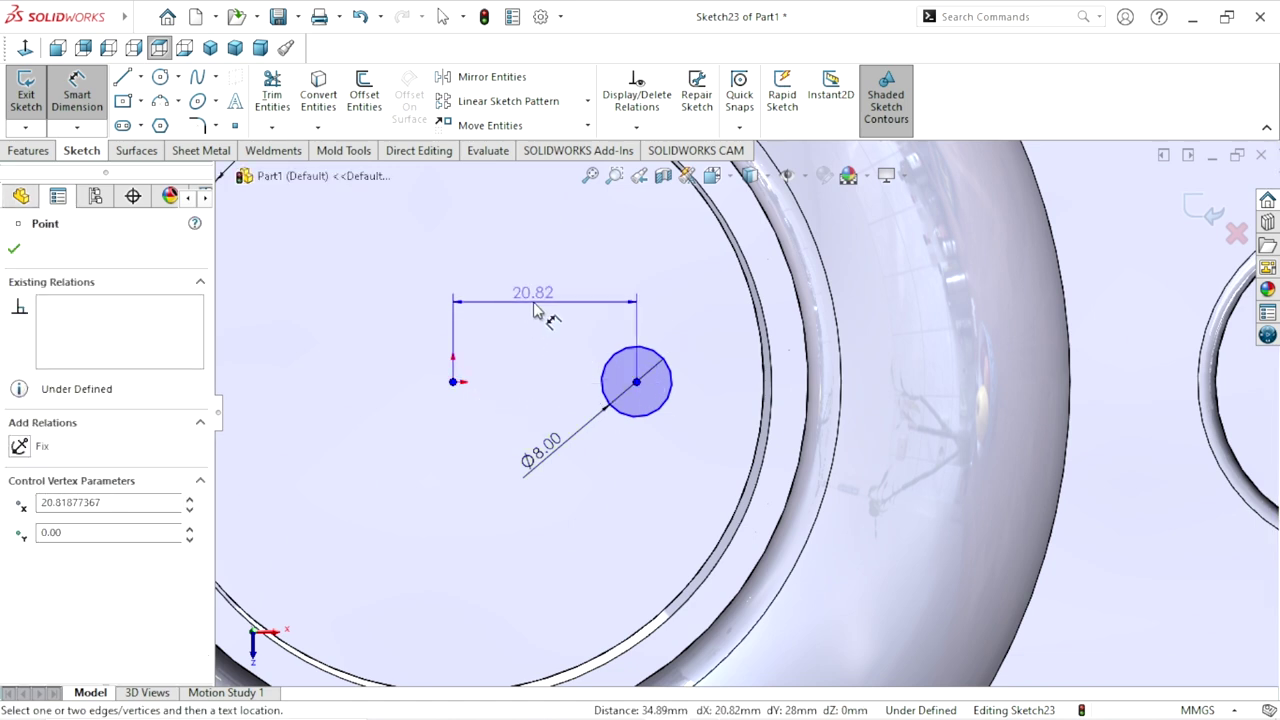
pyautogui.click(524, 303)
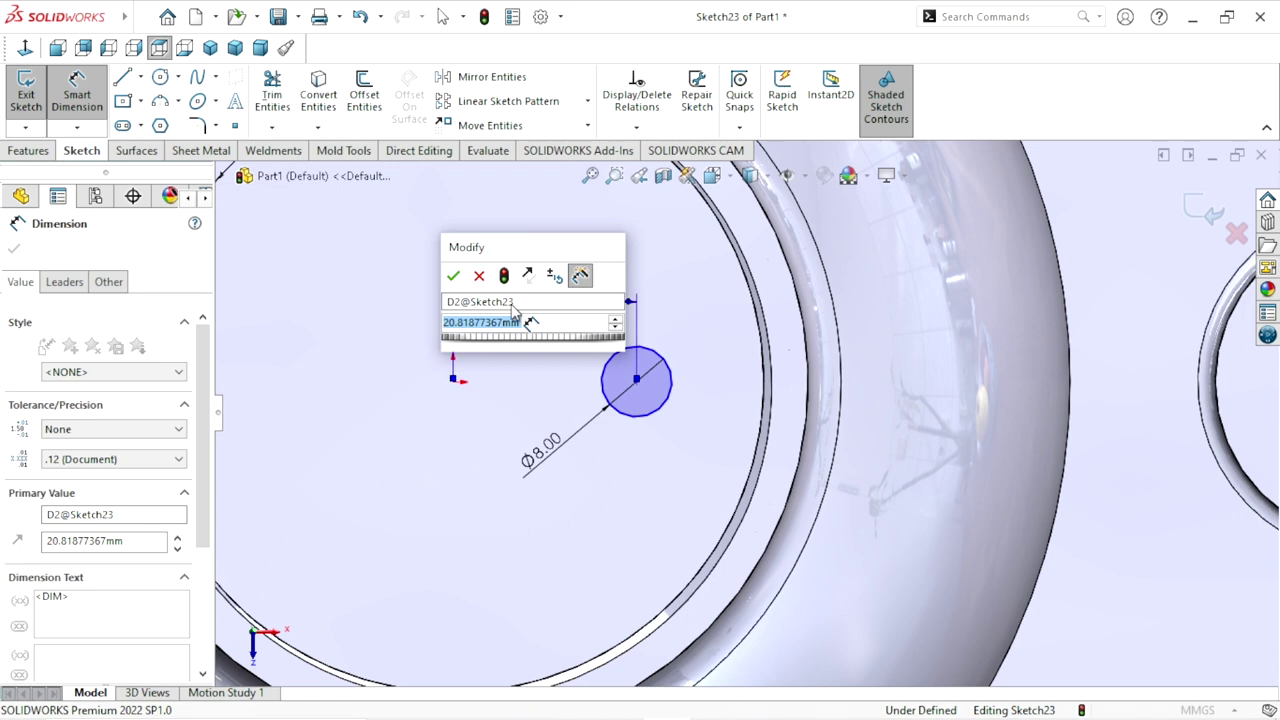
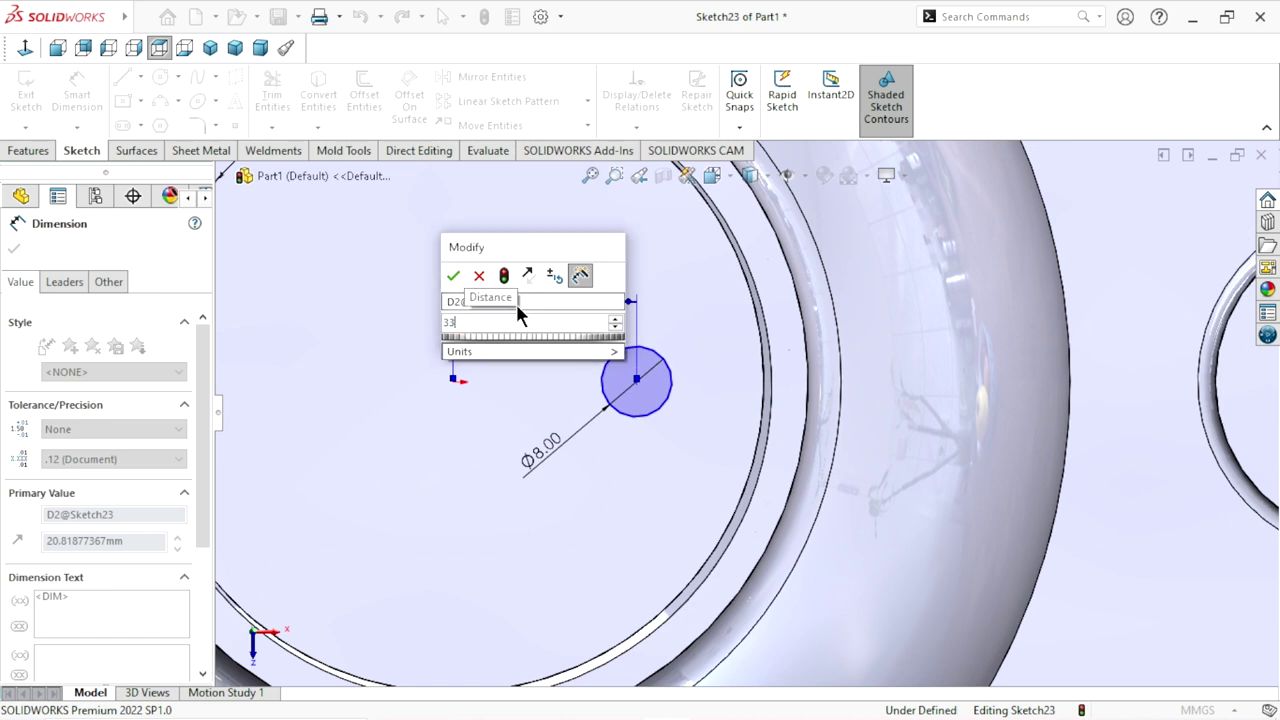
# Change the circle's 33 mm distance from the origin to 20 mm
pyautogui.press('Return')
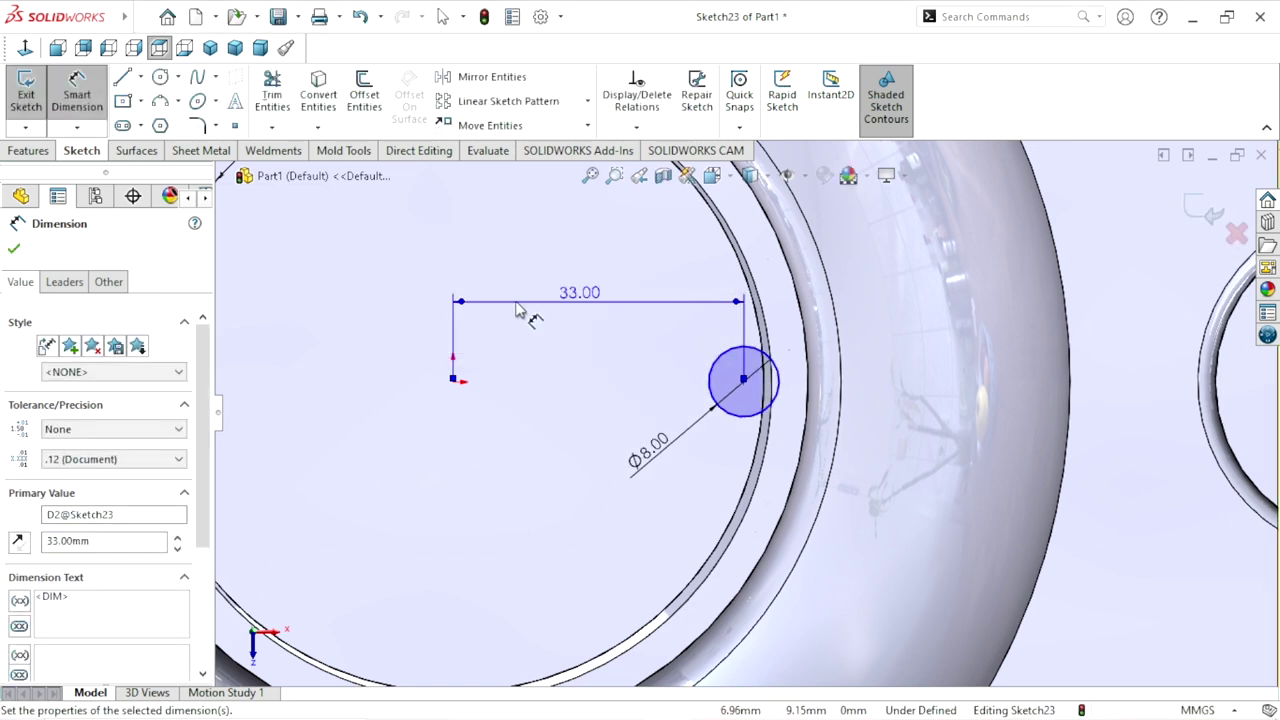
pyautogui.doubleClick(582, 292)
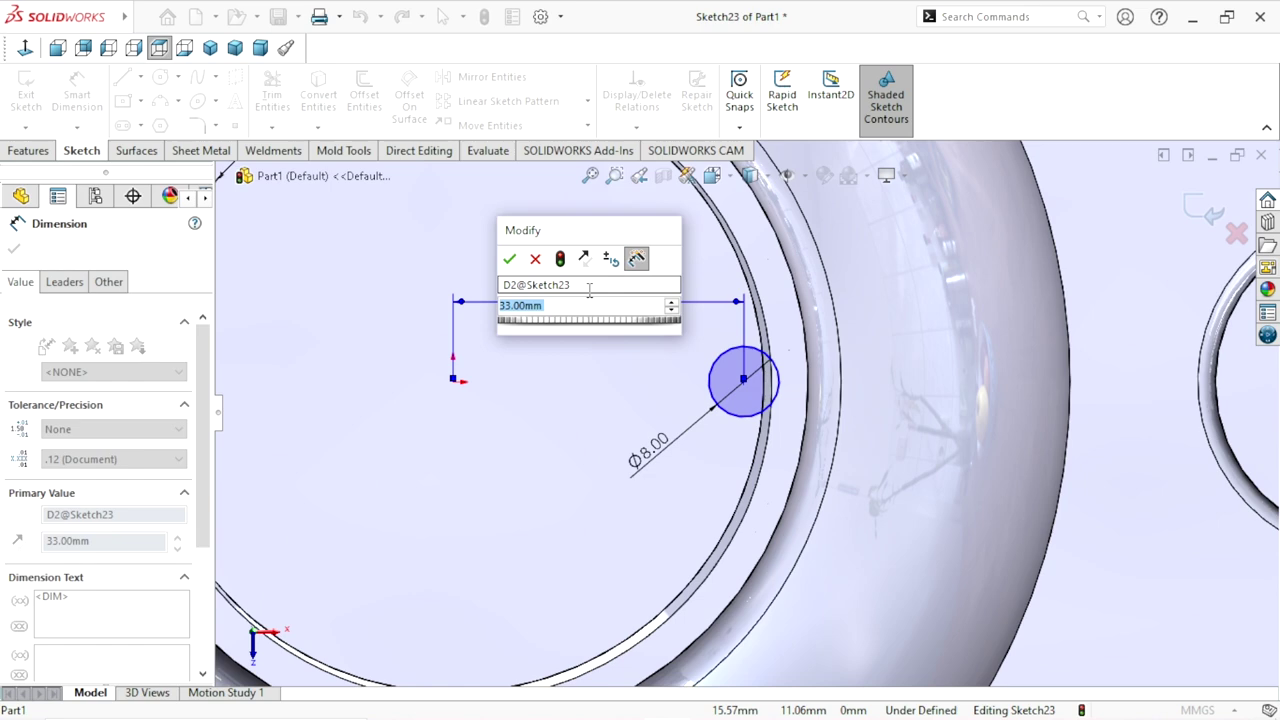
pyautogui.write('20')
pyautogui.press('Return')
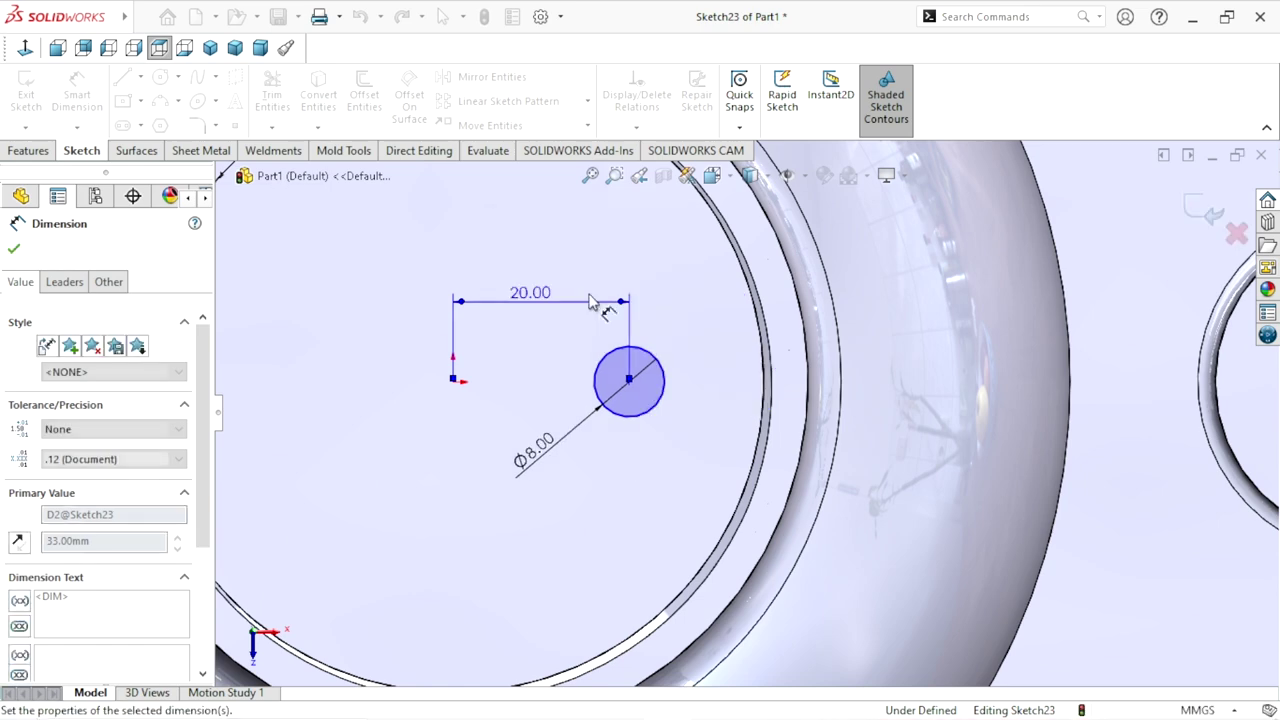
pyautogui.scroll(3, 640, 405)
pyautogui.scroll(-2, 728, 438)
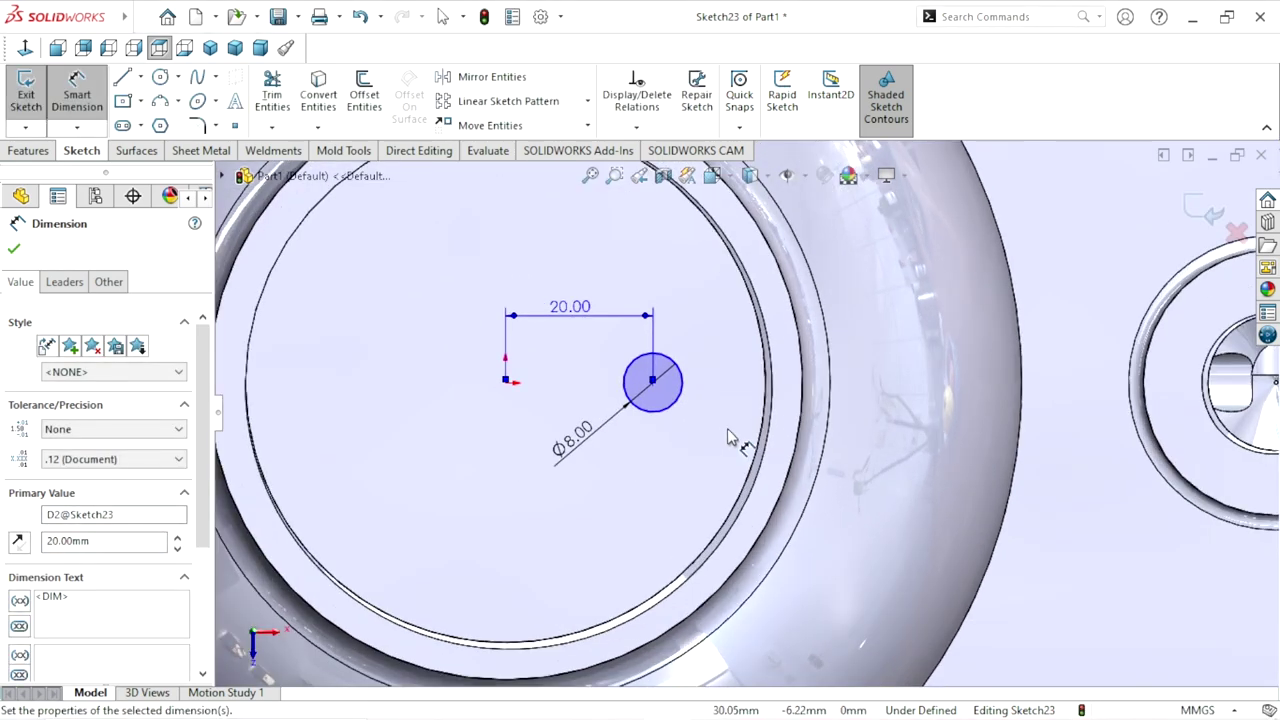
pyautogui.scroll(1, 730, 437)
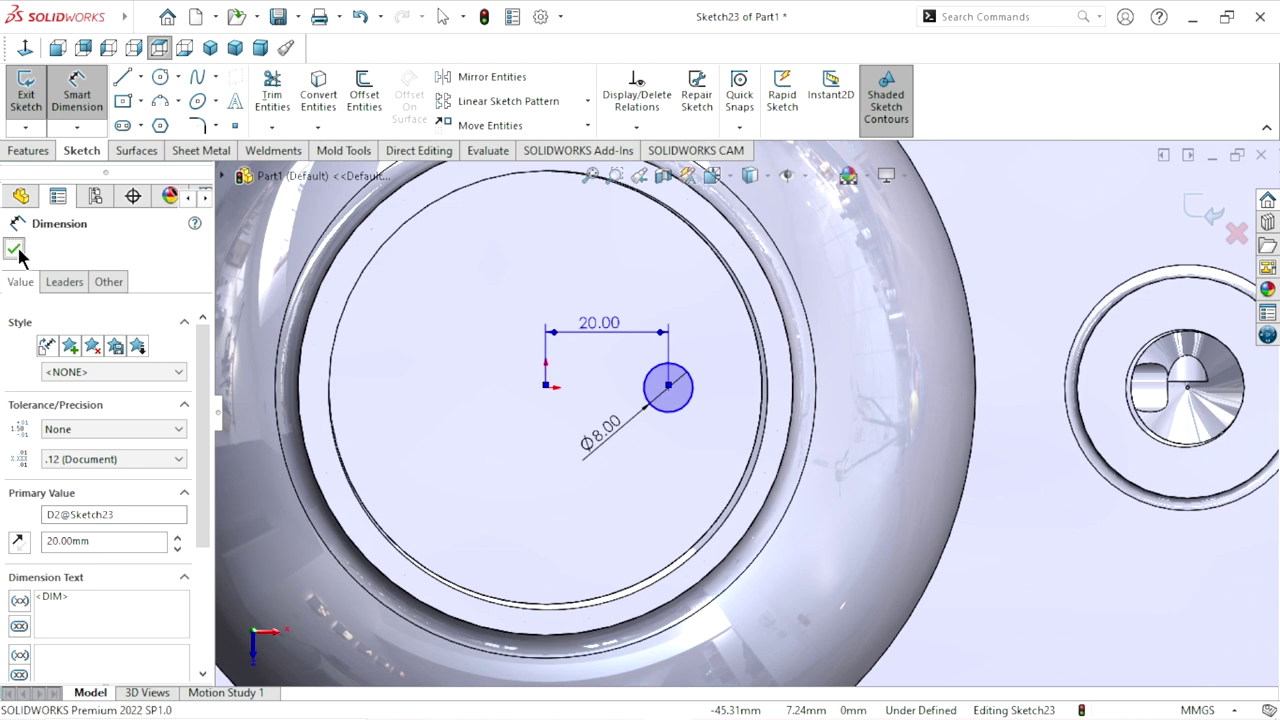
pyautogui.click(15, 247)
# Extrude-cut the Ø8 mm circle 17 mm Blind to form the hole
pyautogui.click(30, 150)
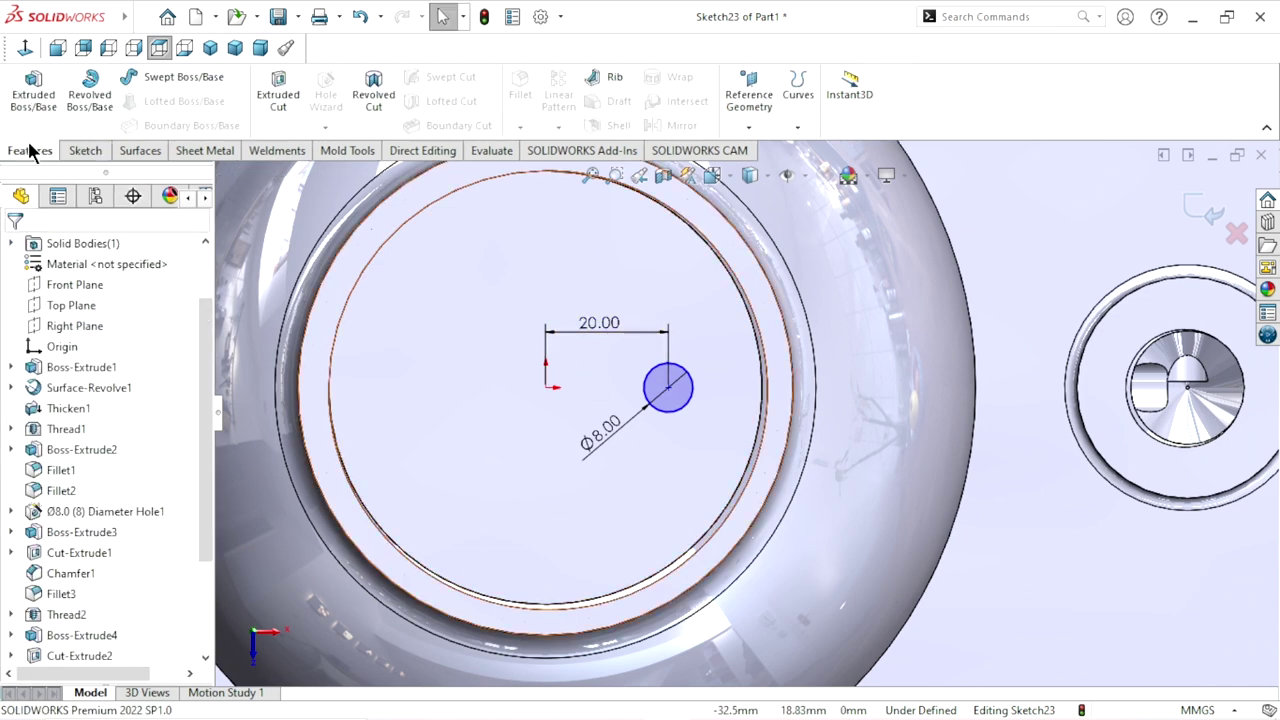
pyautogui.click(281, 98)
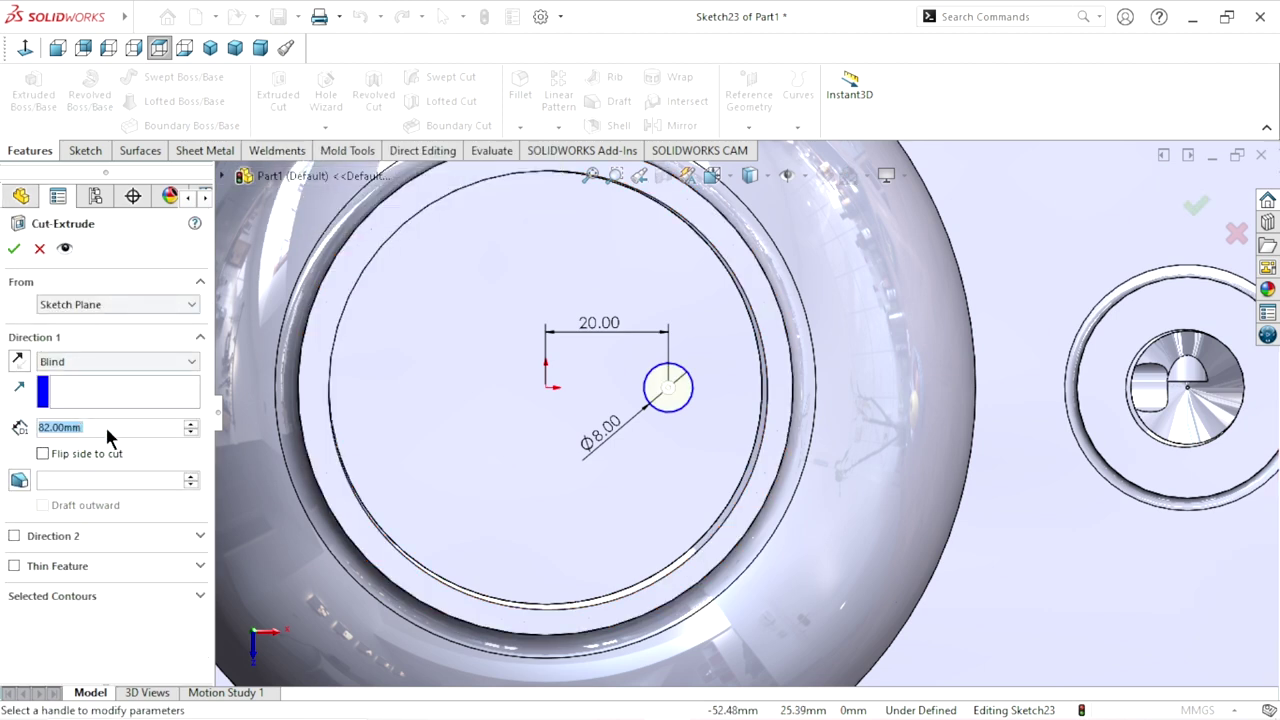
pyautogui.write('17')
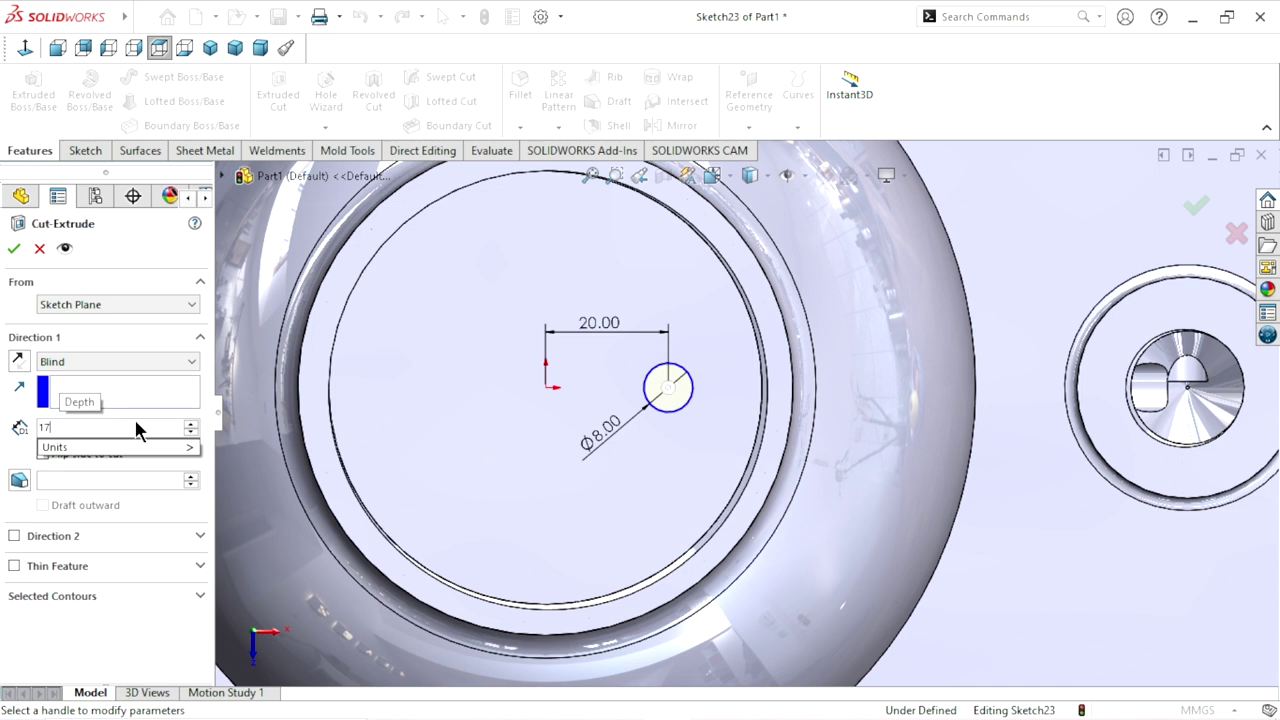
pyautogui.press('Return')
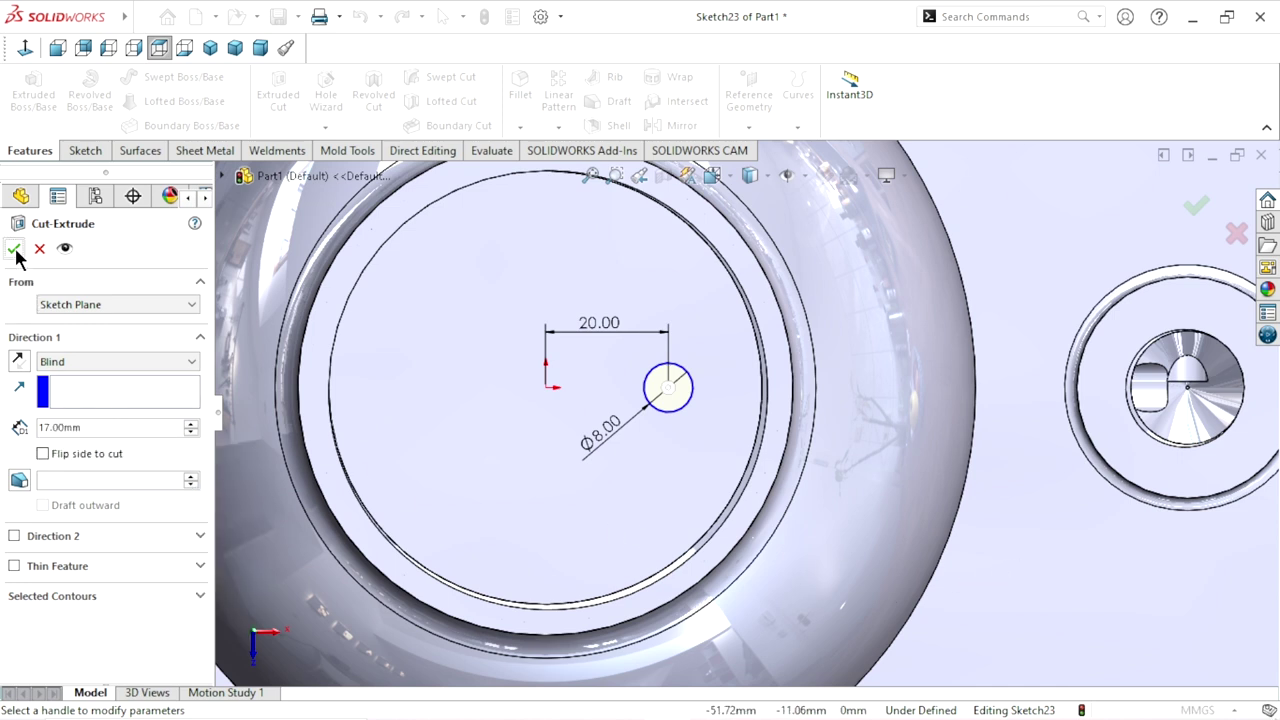
pyautogui.click(14, 250)
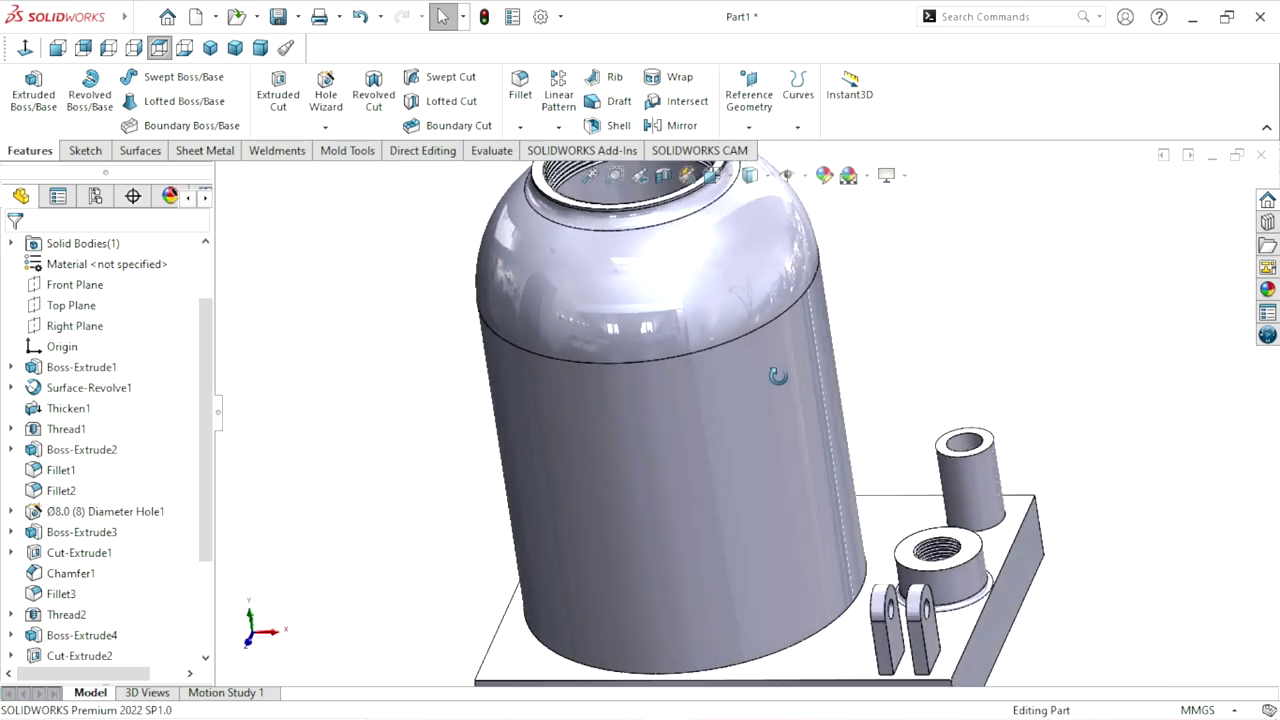
# Turn on a section view cut along the Front Plane
pyautogui.moveTo(877, 465); pyautogui.dragTo(774, 451, button='middle')
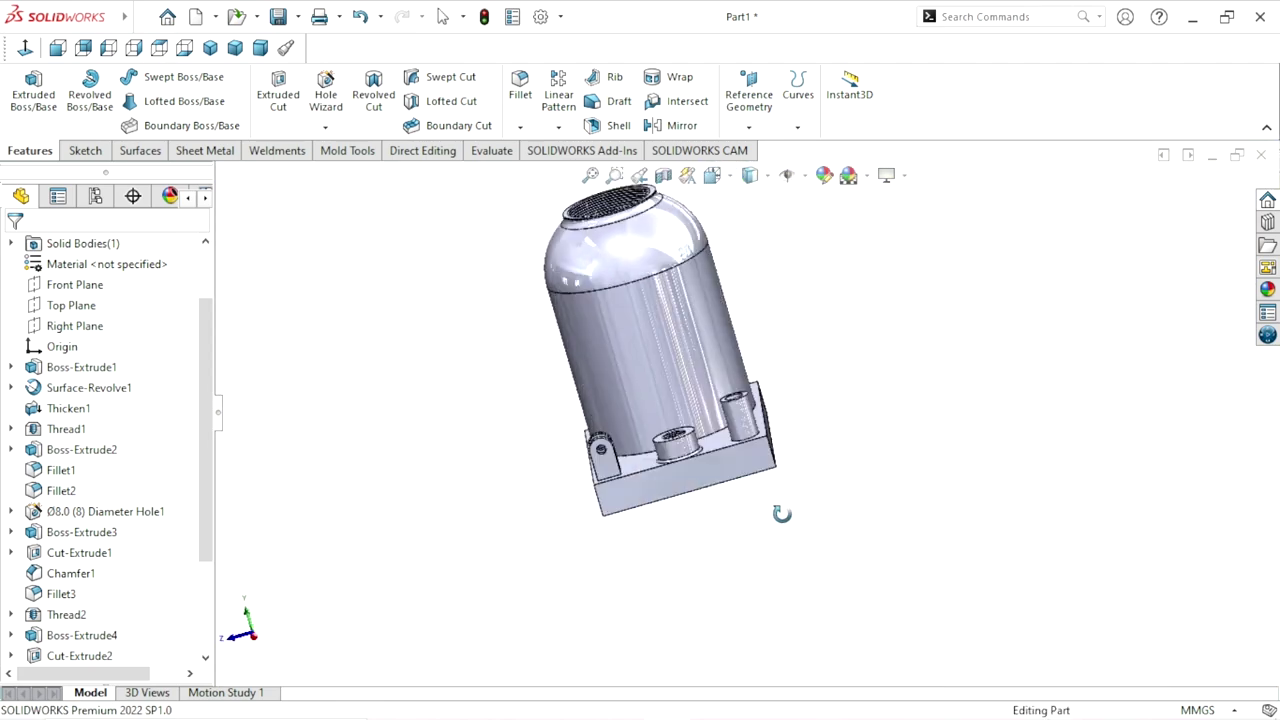
pyautogui.scroll(-3, 572, 255)
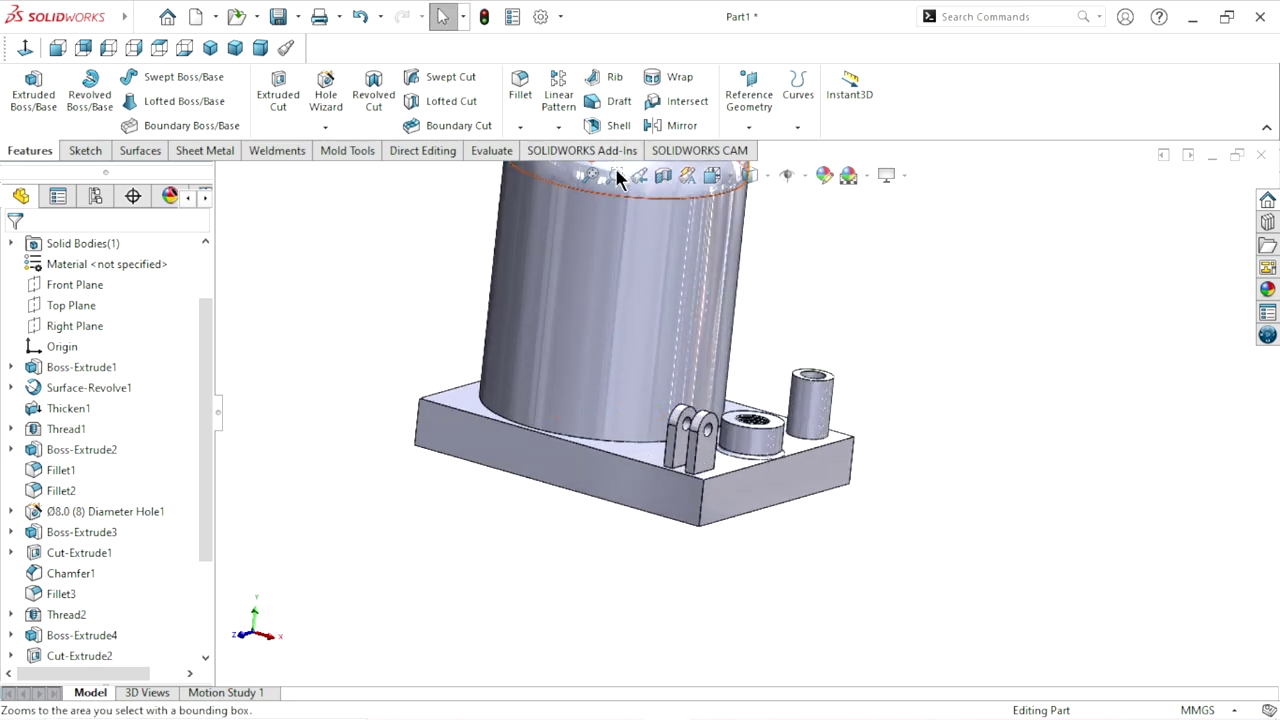
pyautogui.click(669, 180)
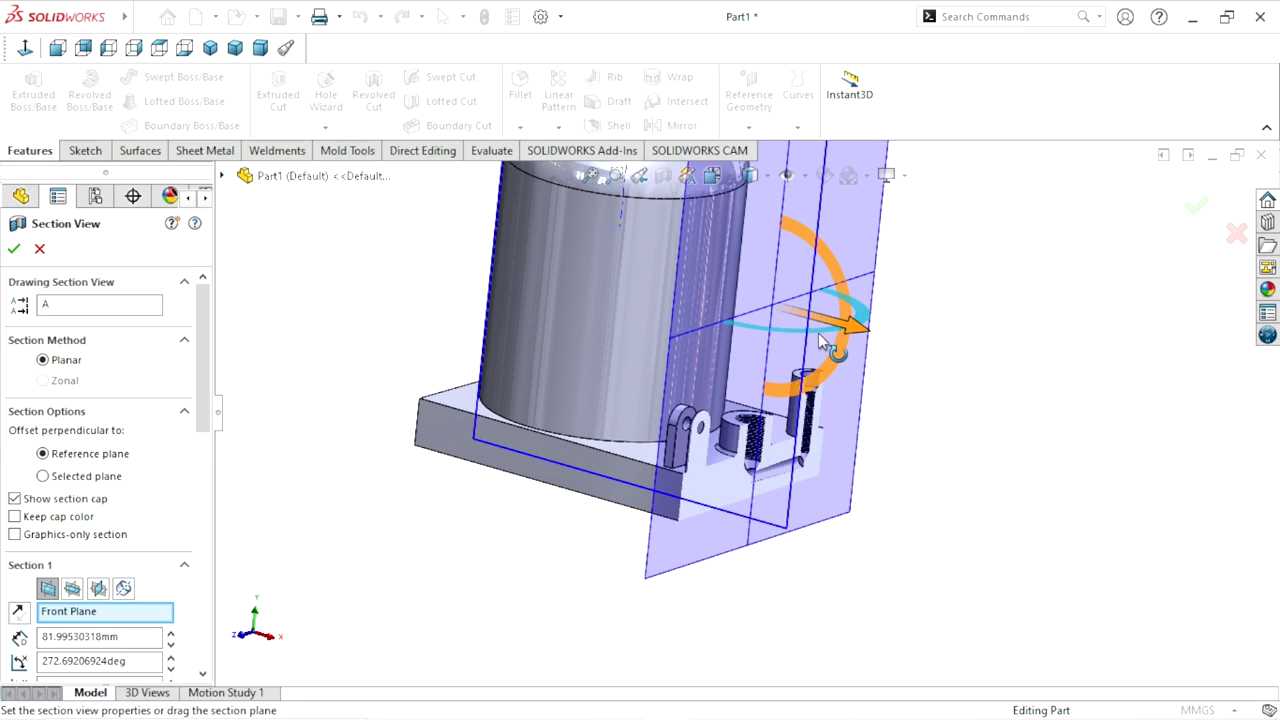
pyautogui.moveTo(822, 340); pyautogui.dragTo(754, 343)
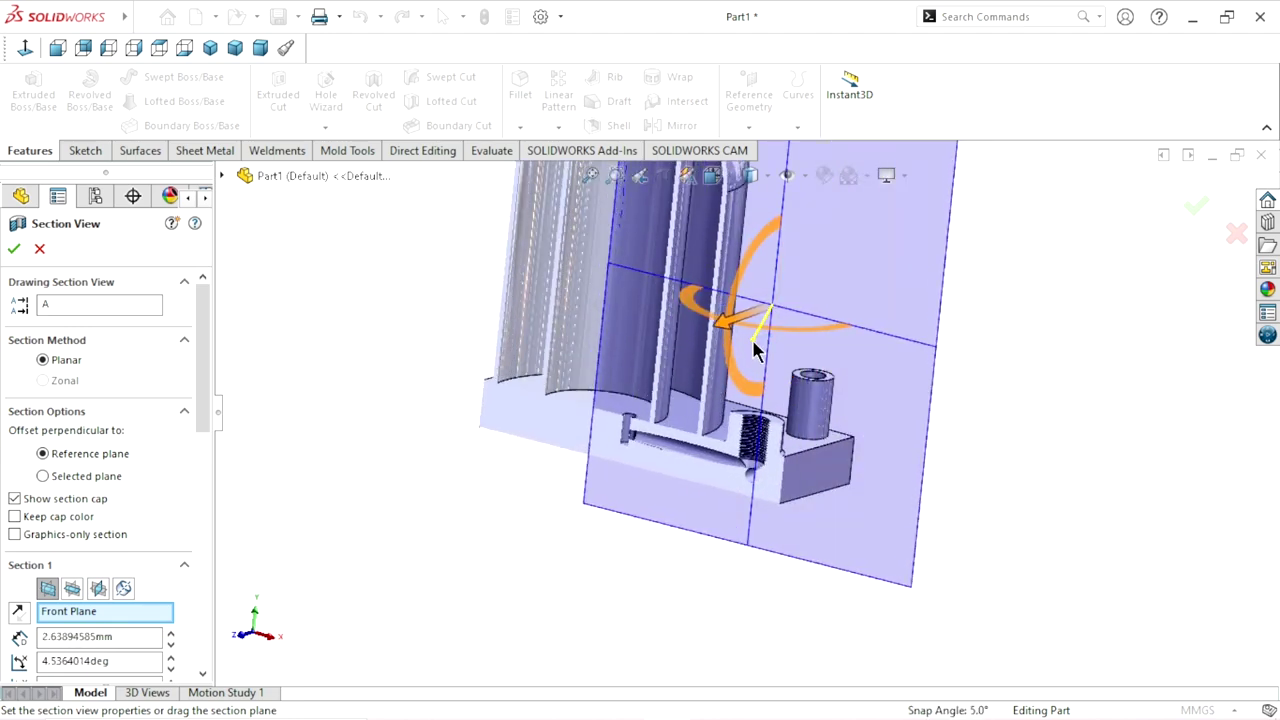
pyautogui.moveTo(755, 345); pyautogui.dragTo(753, 337)
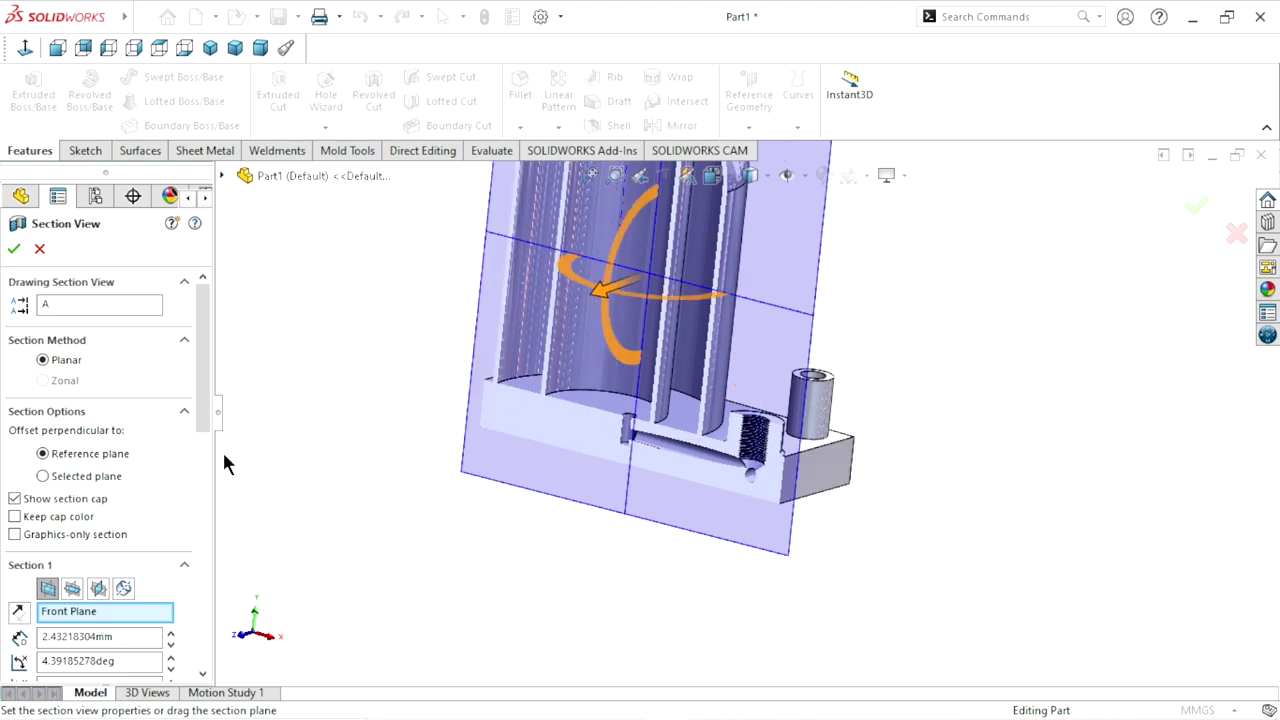
pyautogui.click(50, 589)
pyautogui.click(72, 590)
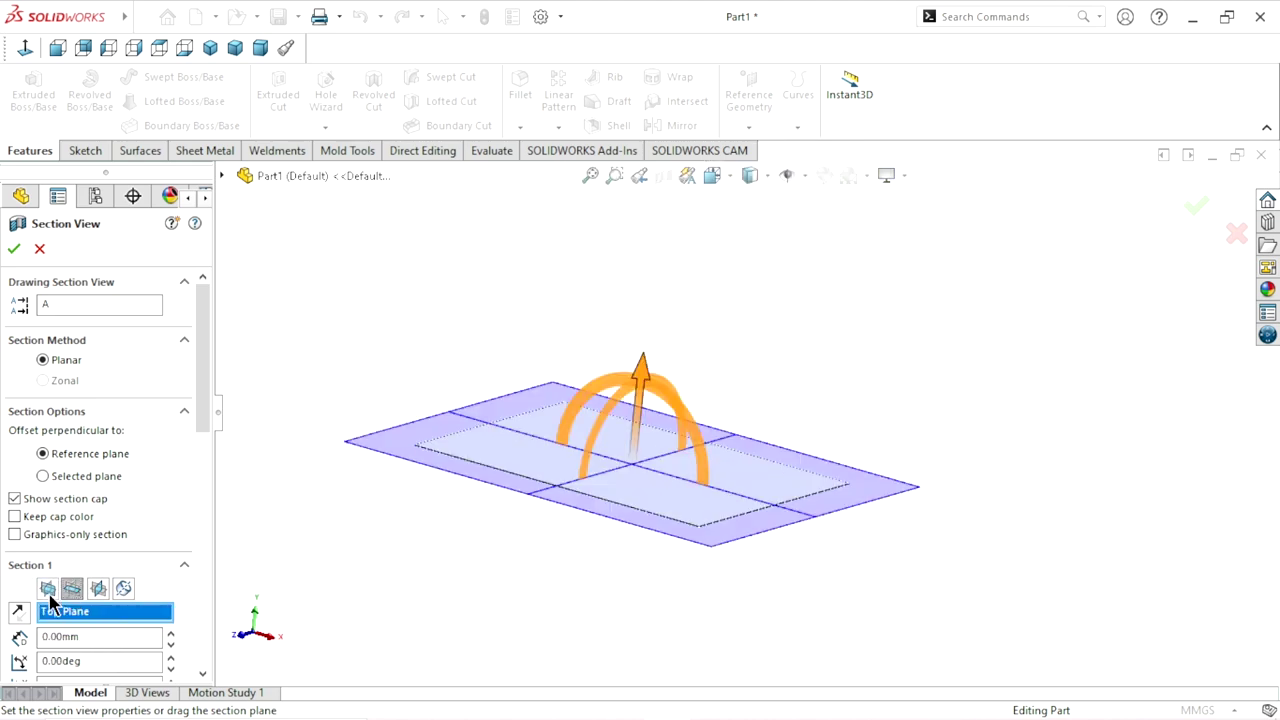
pyautogui.click(48, 590)
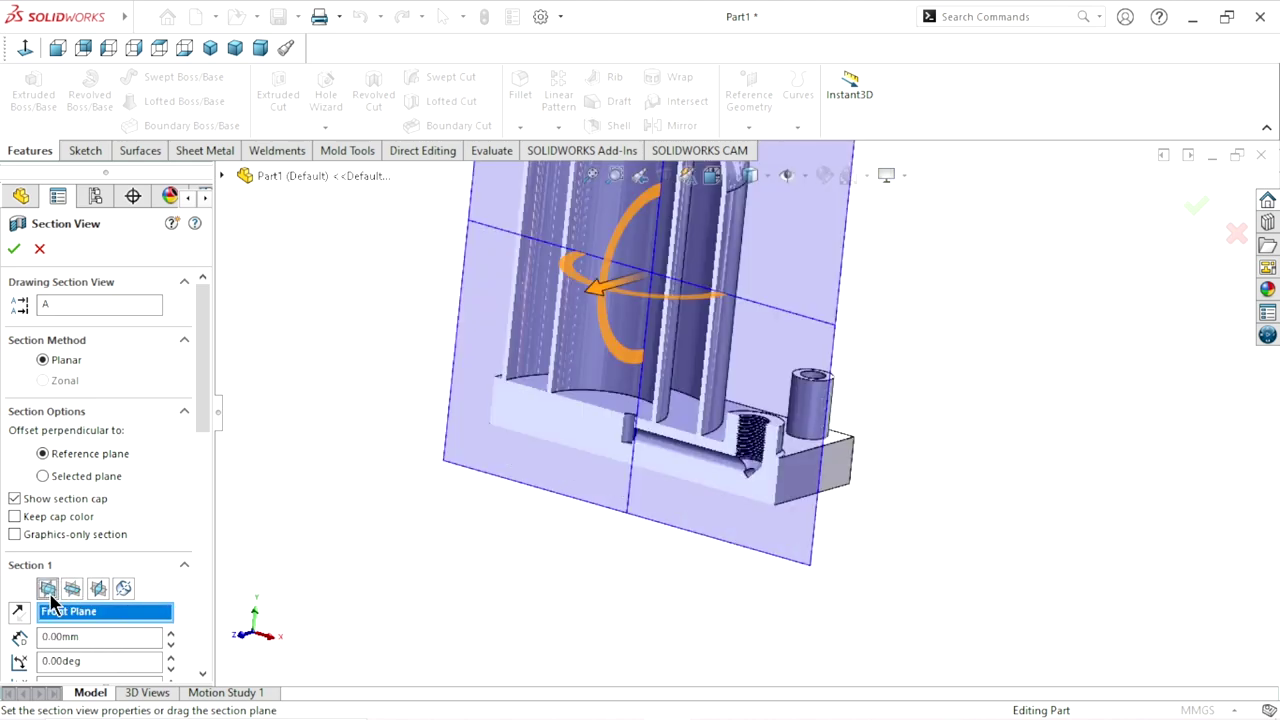
pyautogui.click(14, 249)
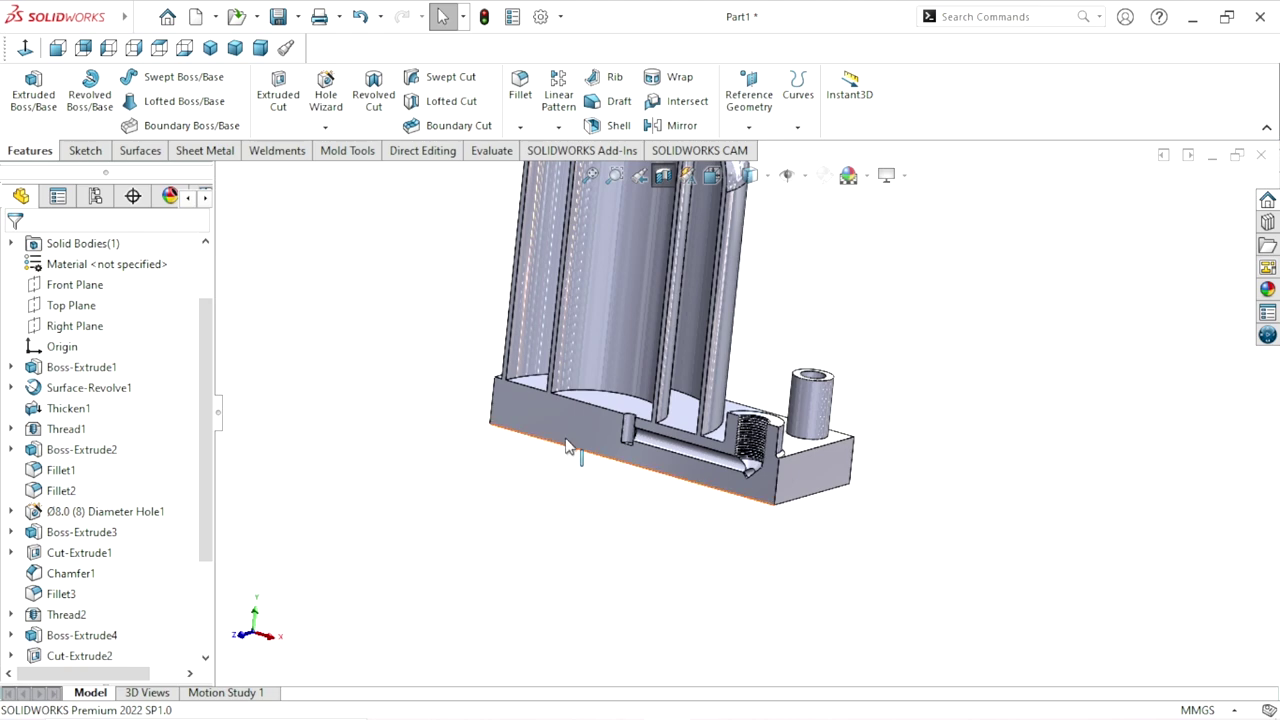
# View the sectioned base face-on with Normal To
pyautogui.click(35, 95)
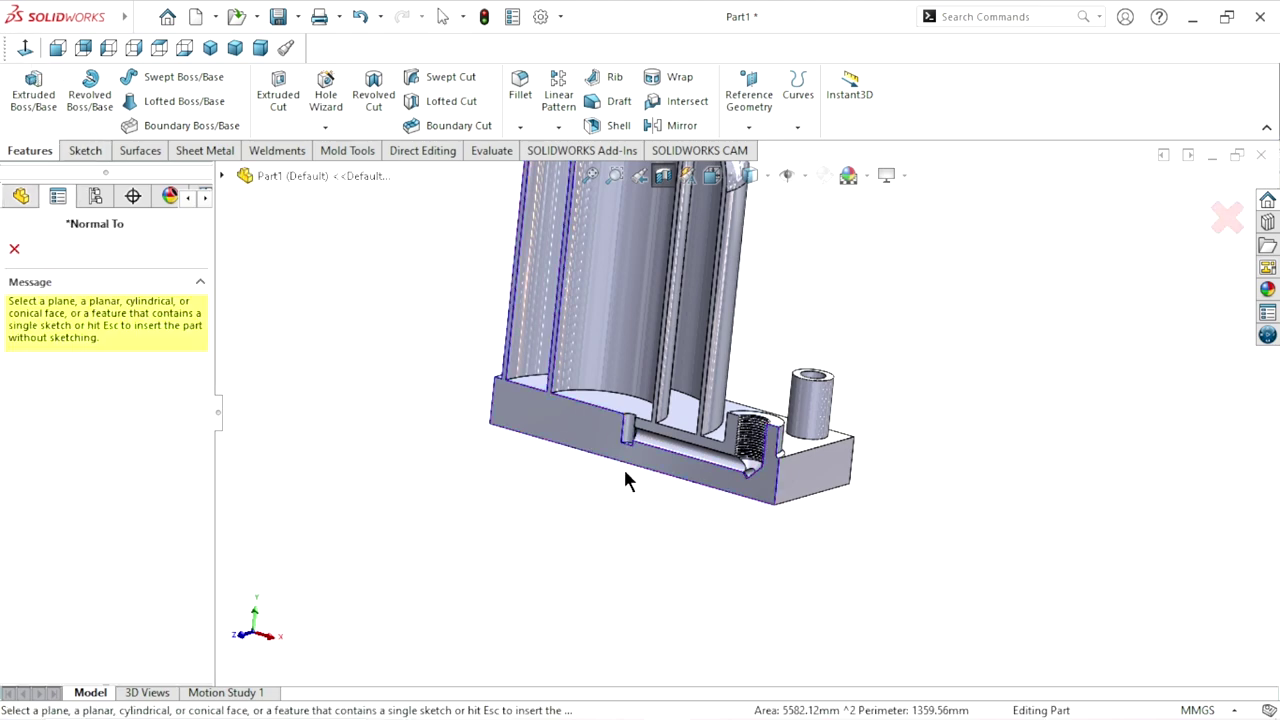
pyautogui.click(632, 464)
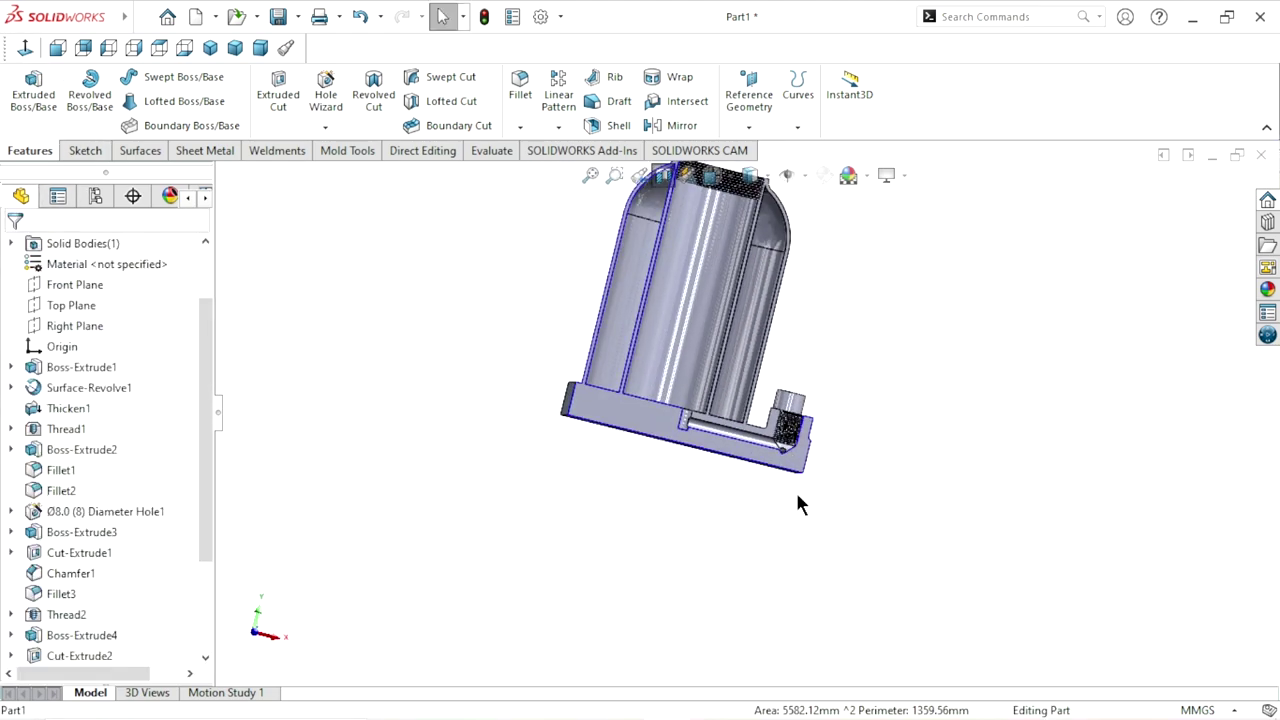
pyautogui.click(25, 48)
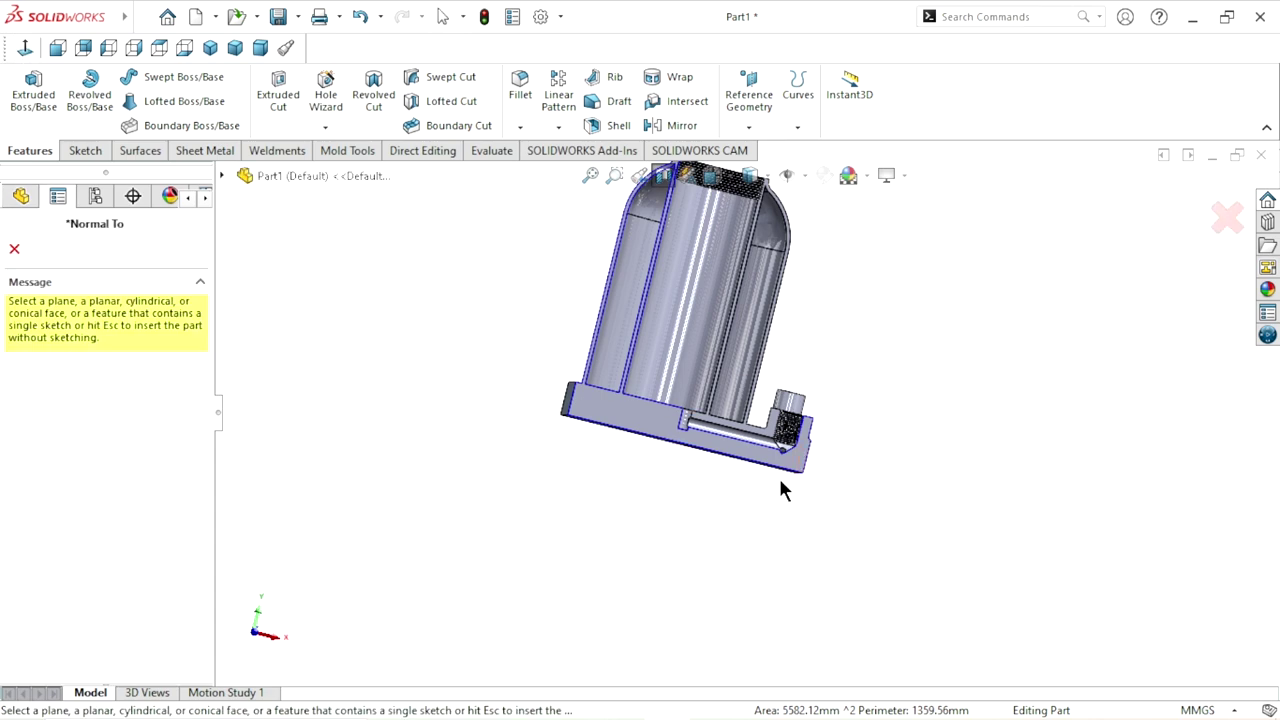
pyautogui.scroll(-3, 770, 468)
pyautogui.click(533, 396)
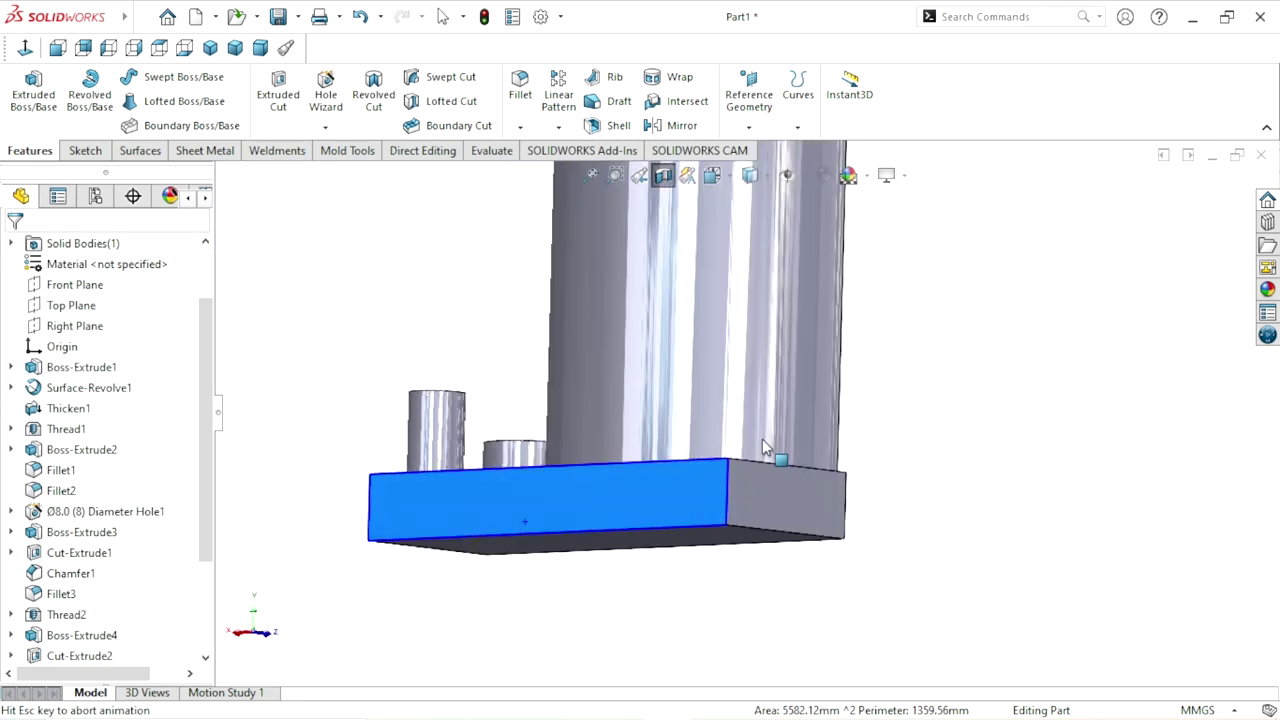
pyautogui.scroll(-3, 916, 540)
pyautogui.scroll(3, 722, 470)
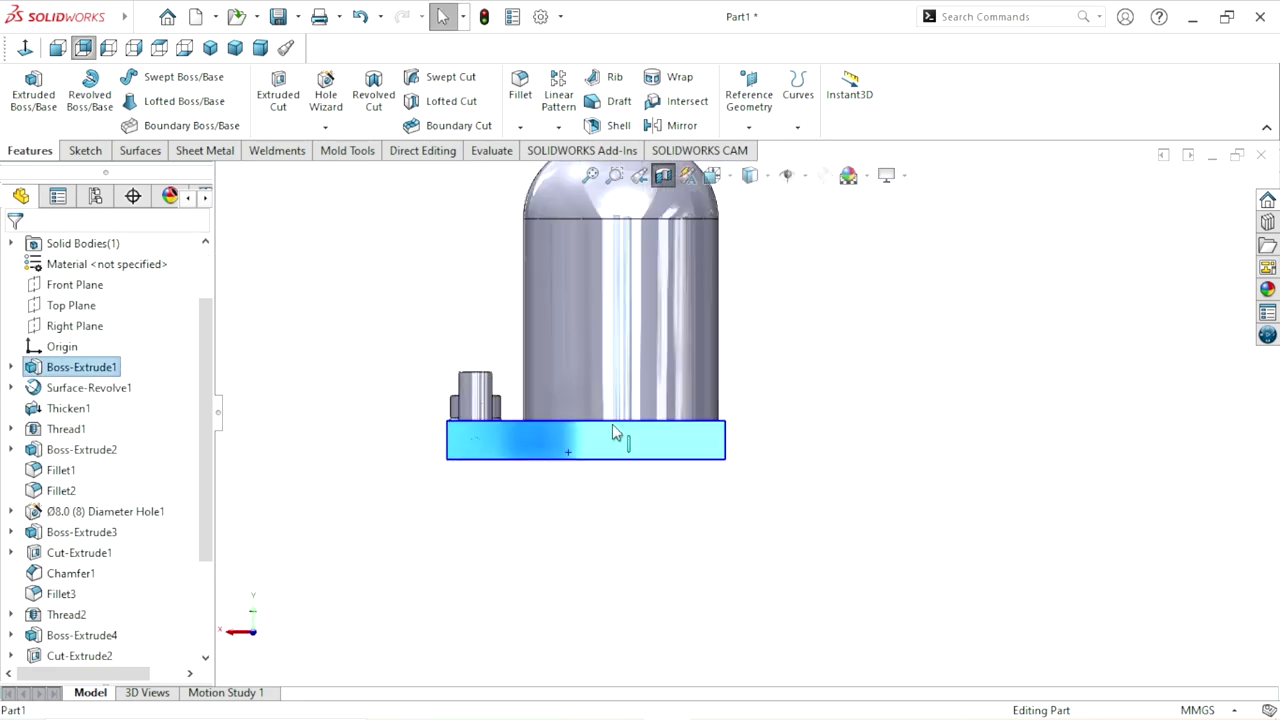
pyautogui.click(25, 48)
pyautogui.scroll(-3, 811, 640)
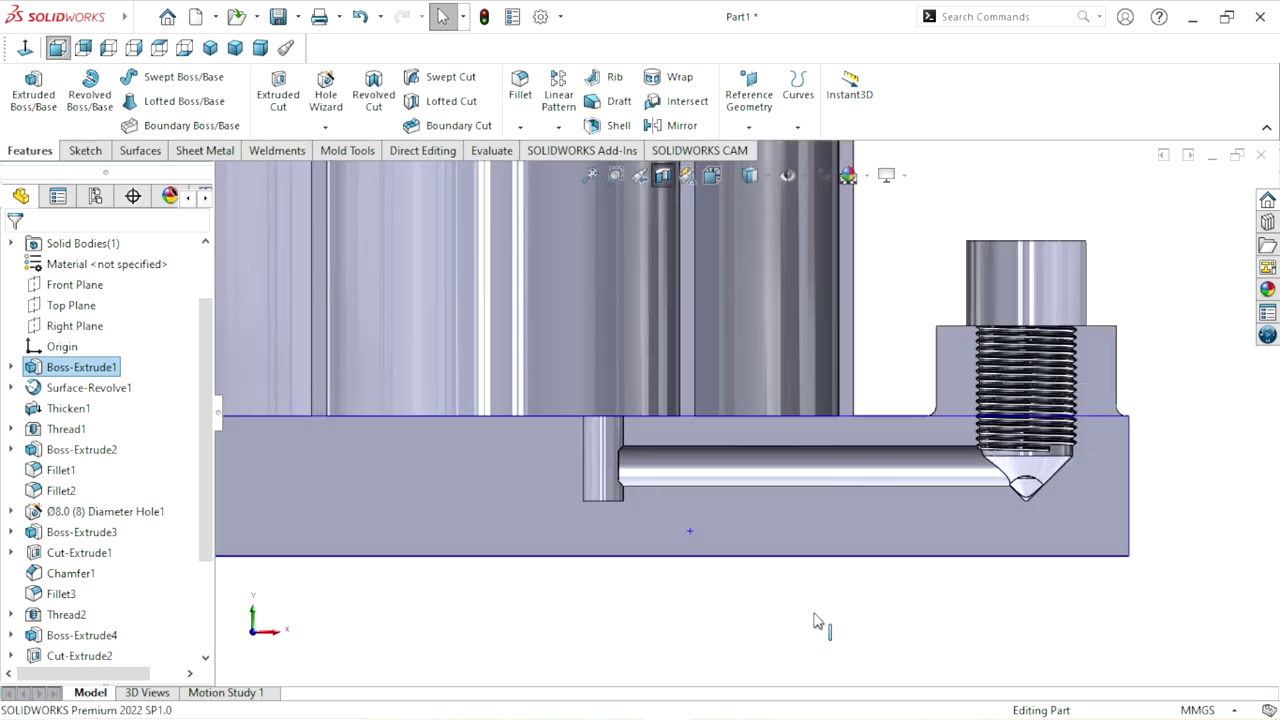
pyautogui.scroll(-2, 800, 530)
pyautogui.scroll(-1, 540, 465)
pyautogui.scroll(2, 493, 459)
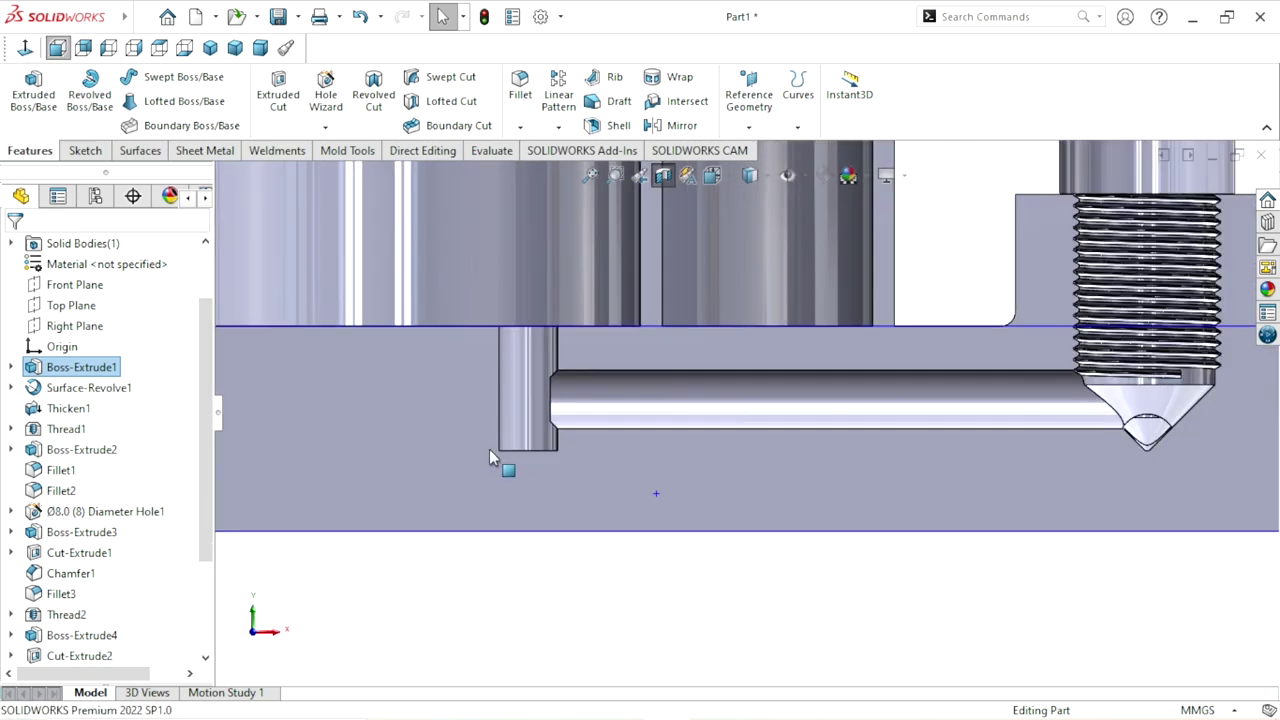
pyautogui.scroll(1, 615, 445)
pyautogui.scroll(1, 590, 492)
# Orbit the sectioned model to inspect the base and the part's underside
pyautogui.moveTo(605, 491); pyautogui.dragTo(528, 556, button='middle')
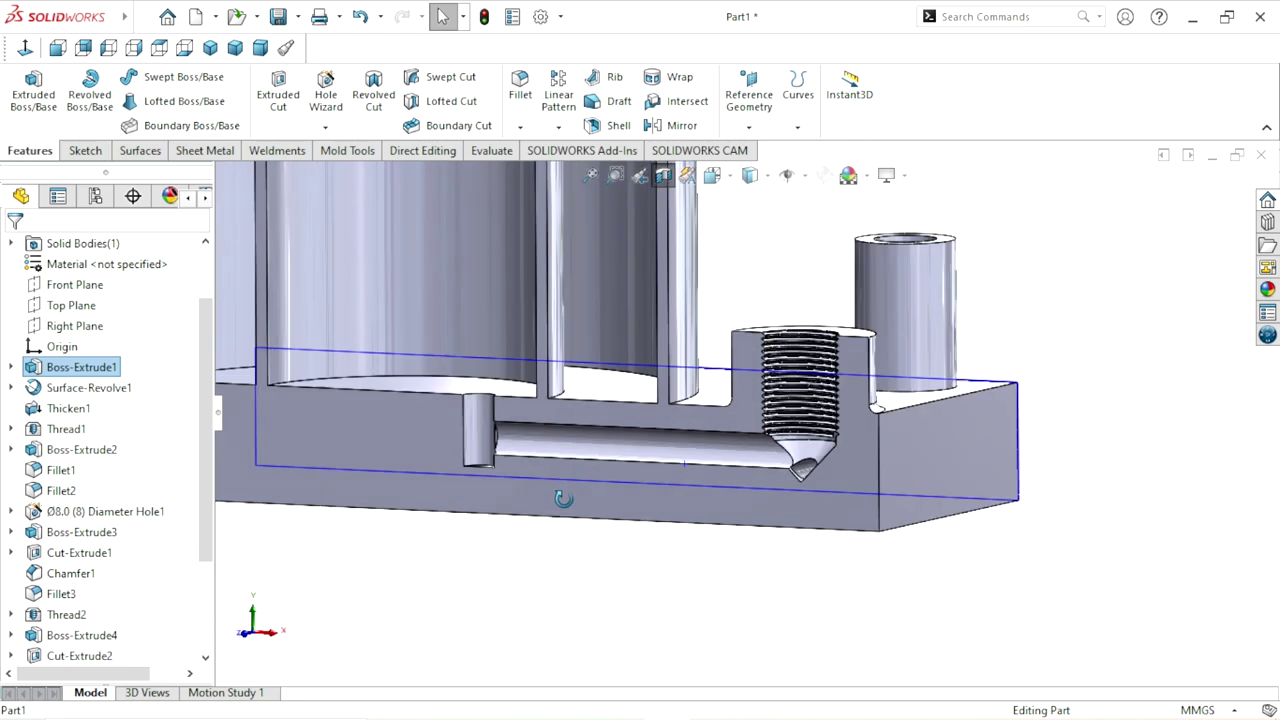
pyautogui.scroll(-1, 597, 467)
pyautogui.scroll(-1, 728, 480)
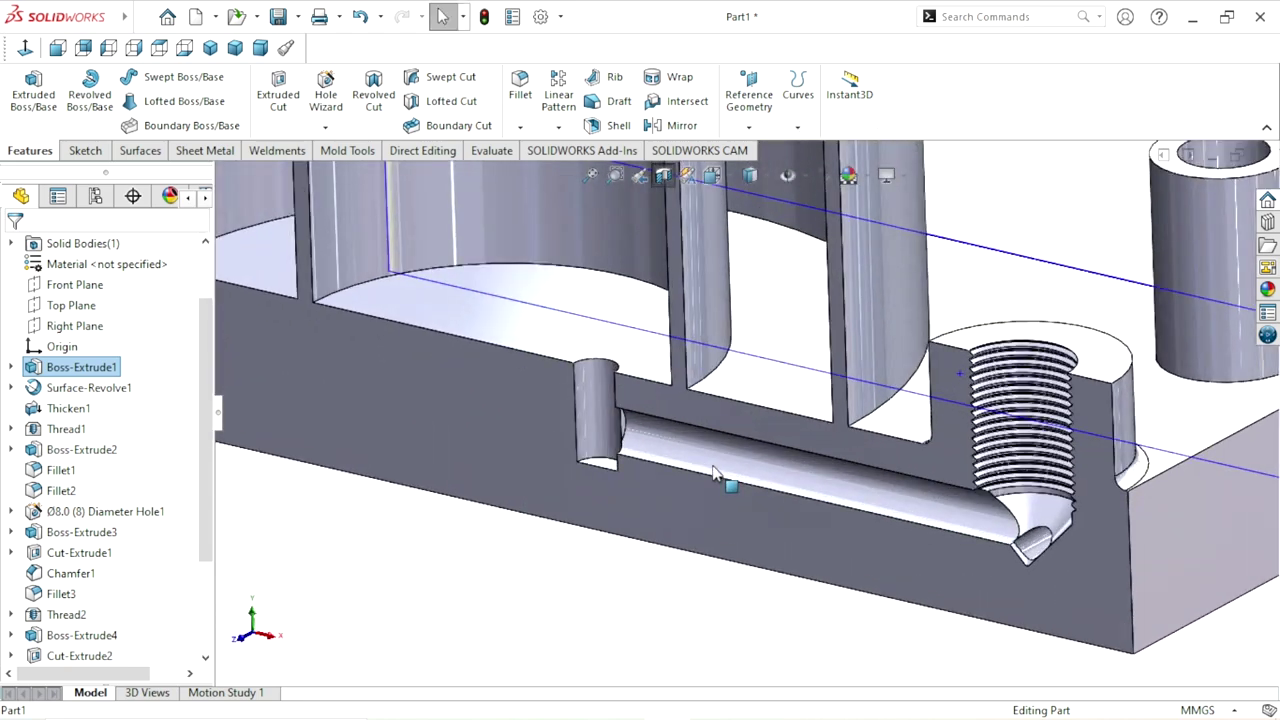
pyautogui.scroll(-1, 728, 480)
pyautogui.scroll(-2, 1099, 564)
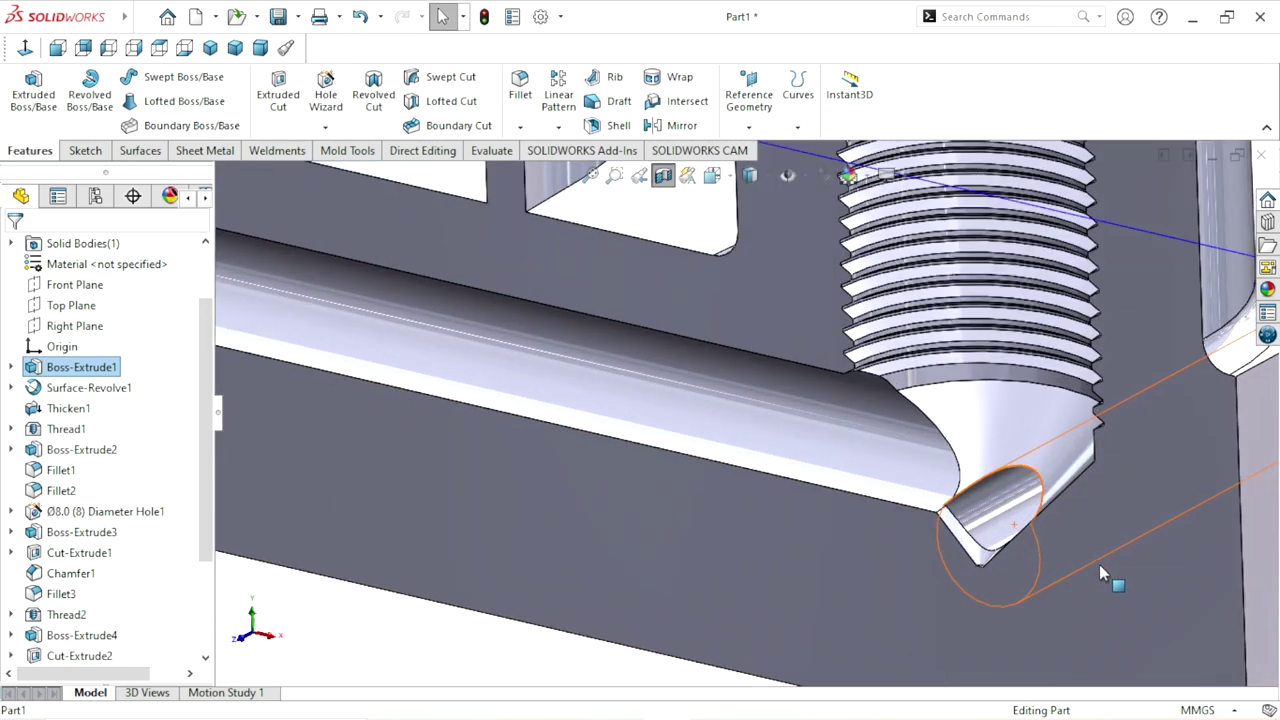
pyautogui.scroll(-1, 1006, 537)
pyautogui.scroll(-1, 928, 533)
pyautogui.scroll(1, 928, 533)
pyautogui.scroll(1, 872, 537)
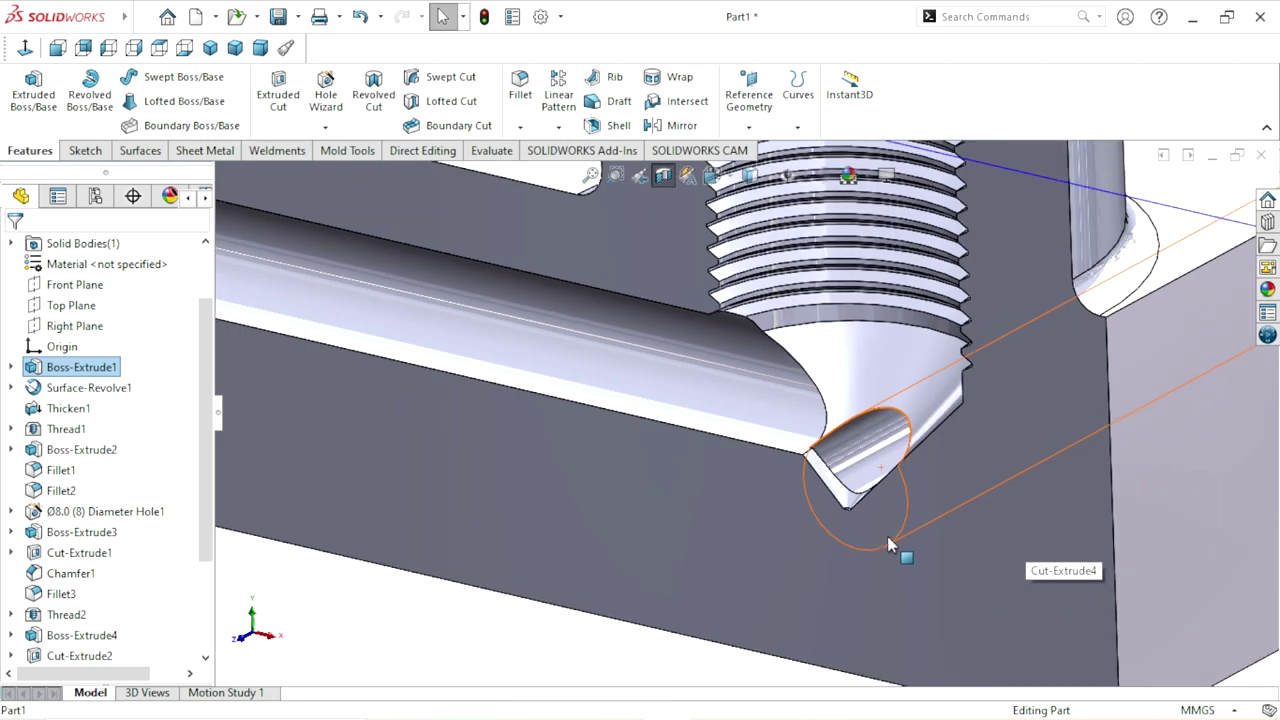
pyautogui.moveTo(919, 542)
pyautogui.mouseDown(button='middle')
pyautogui.moveTo(922, 519)
pyautogui.moveTo(966, 543)
pyautogui.moveTo(951, 609)
pyautogui.mouseUp(button='middle')
pyautogui.scroll(1, 897, 601)
pyautogui.scroll(2, 871, 562)
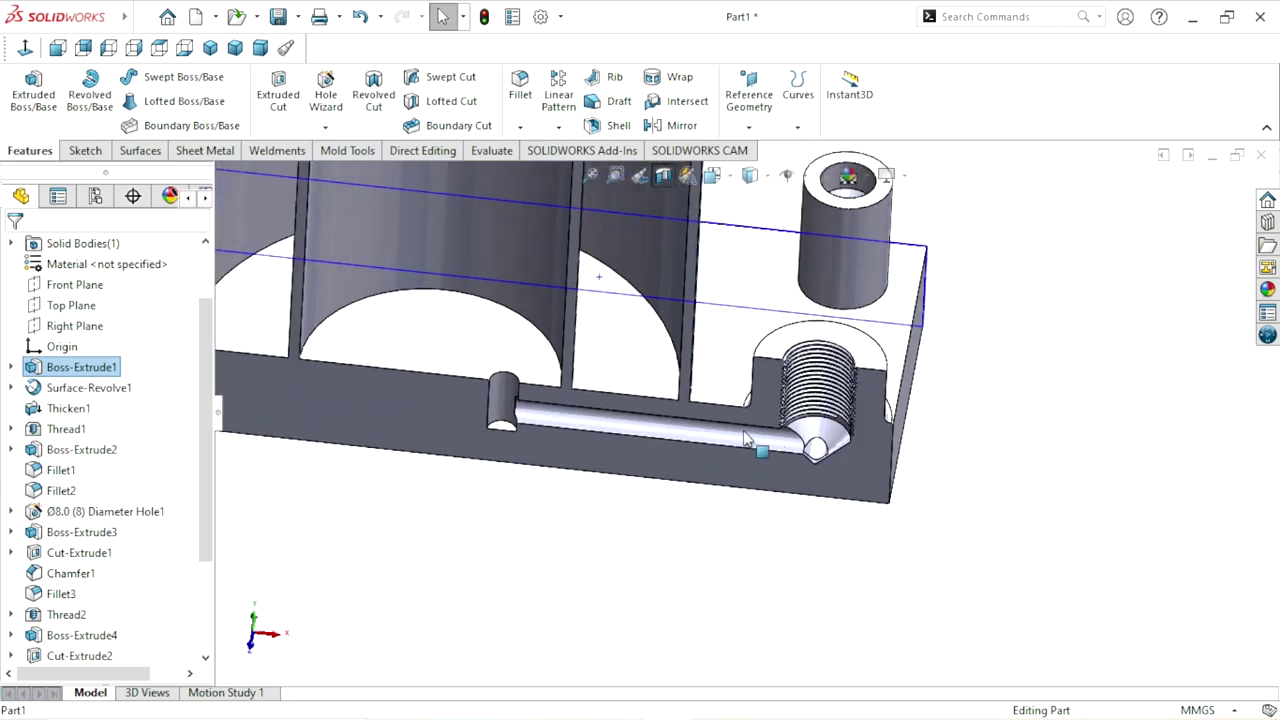
pyautogui.scroll(1, 720, 500)
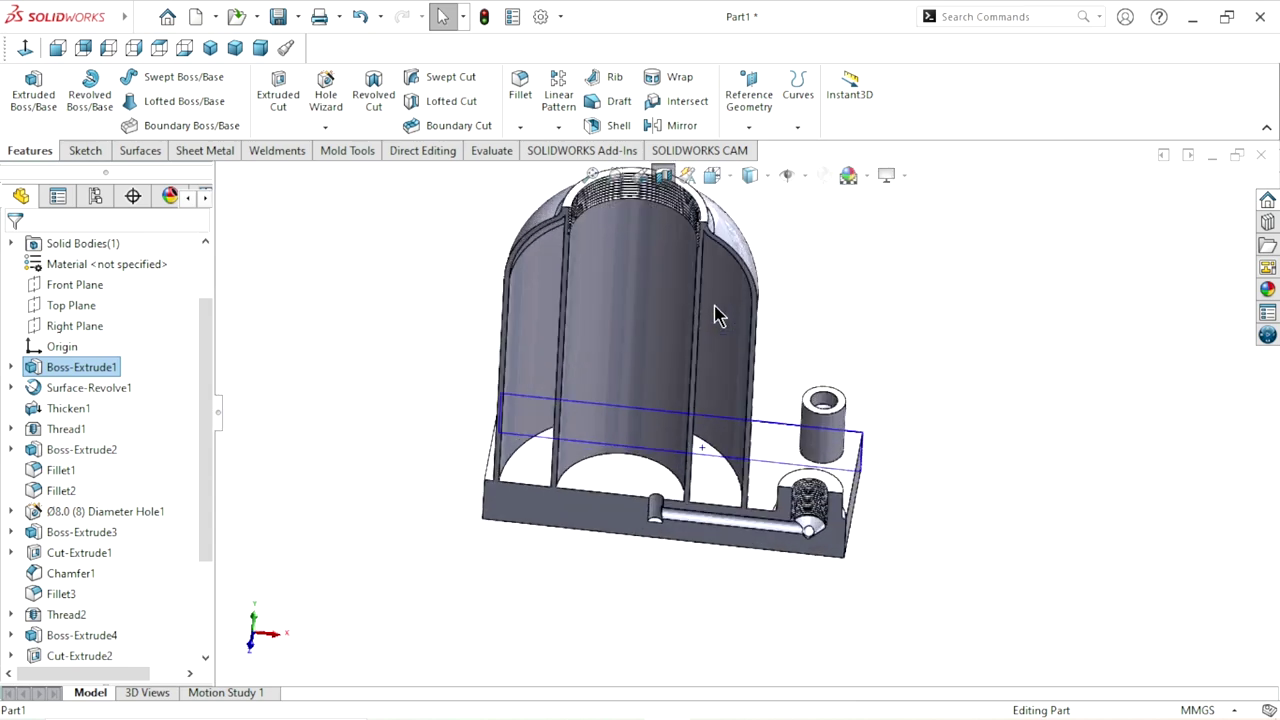
pyautogui.click(871, 295)
# Turn off the section view and show the full tank in Isometric view
pyautogui.click(663, 183)
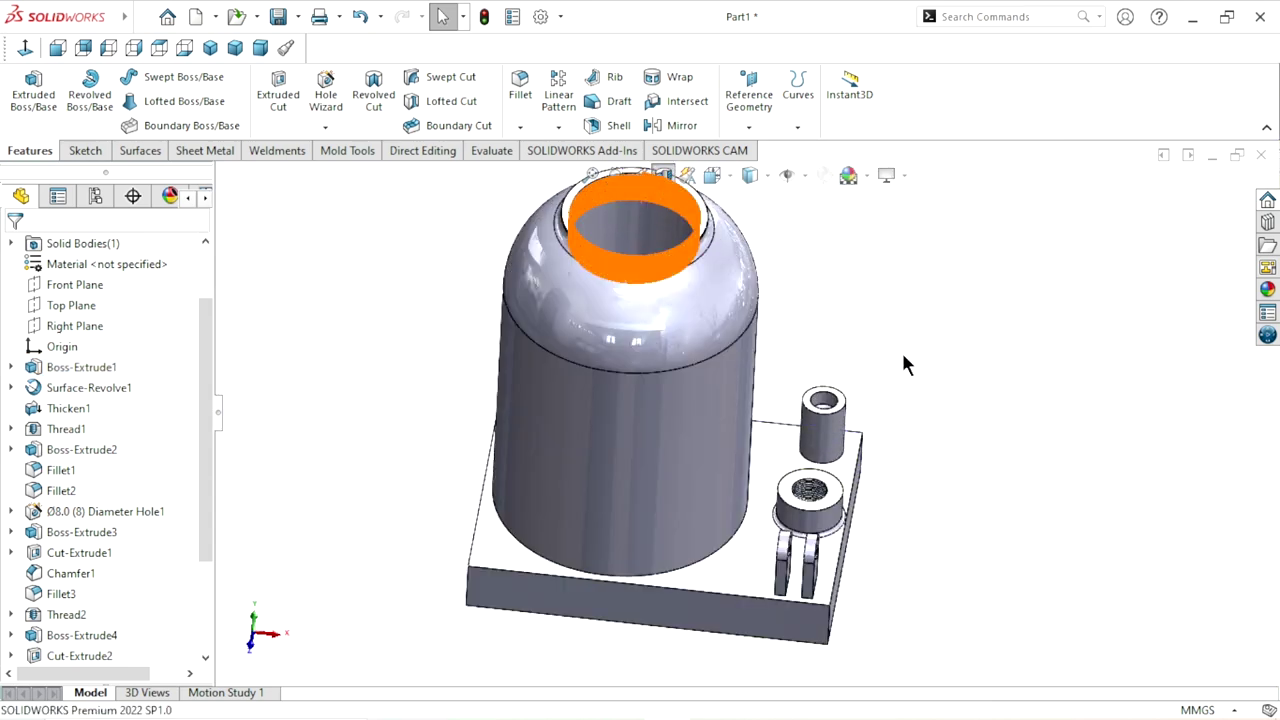
pyautogui.scroll(5, 900, 430)
pyautogui.moveTo(891, 457)
pyautogui.mouseDown(button='middle')
pyautogui.moveTo(793, 337)
pyautogui.moveTo(789, 404)
pyautogui.mouseUp(button='middle')
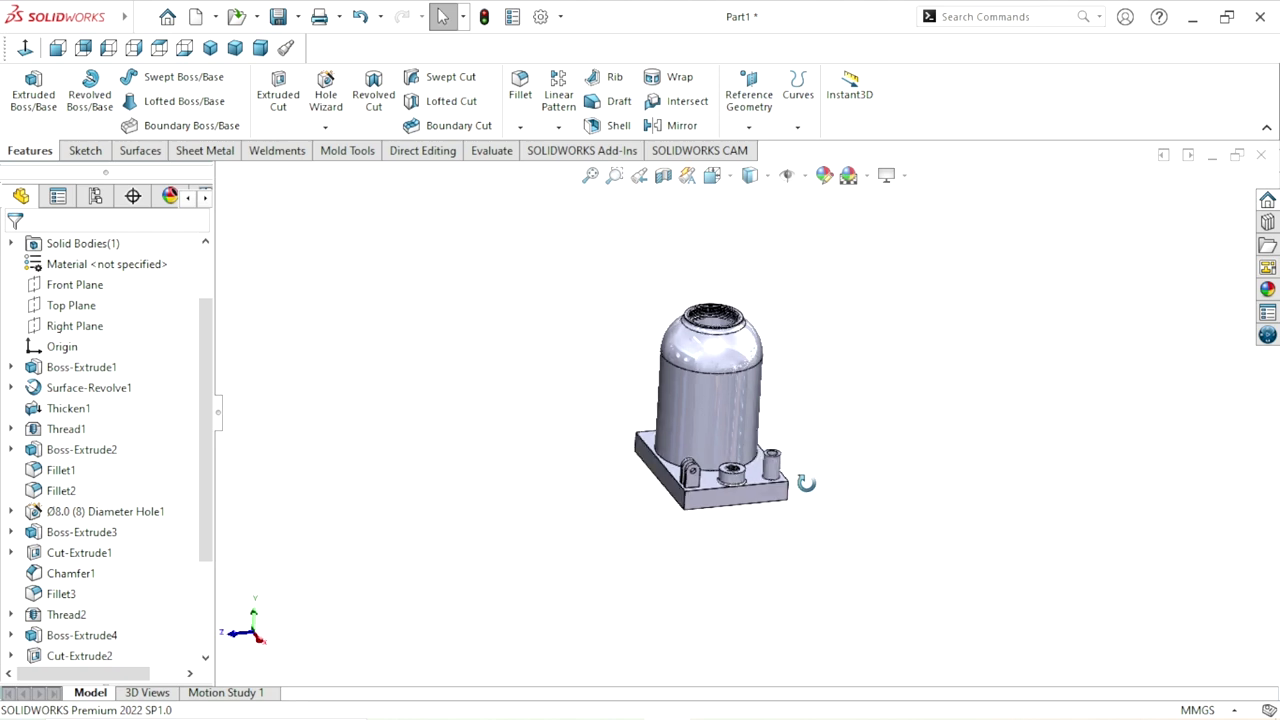
pyautogui.scroll(-4, 775, 440)
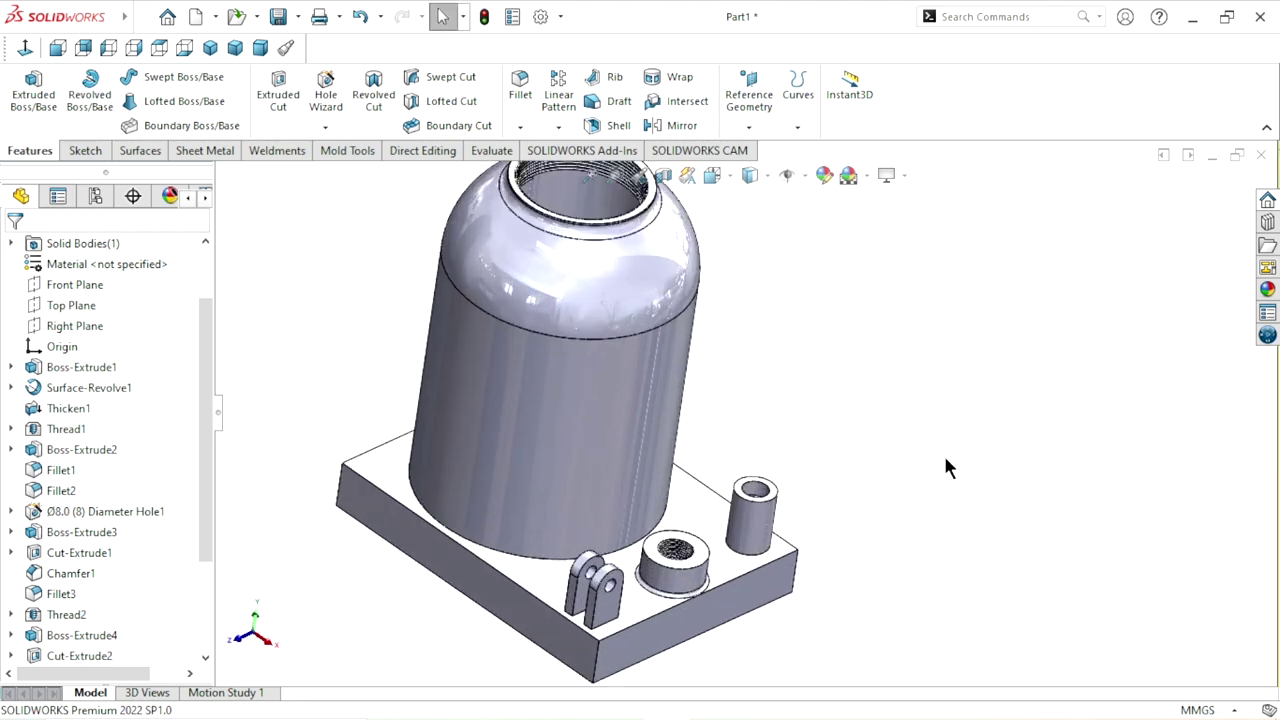
pyautogui.scroll(4, 616, 425)
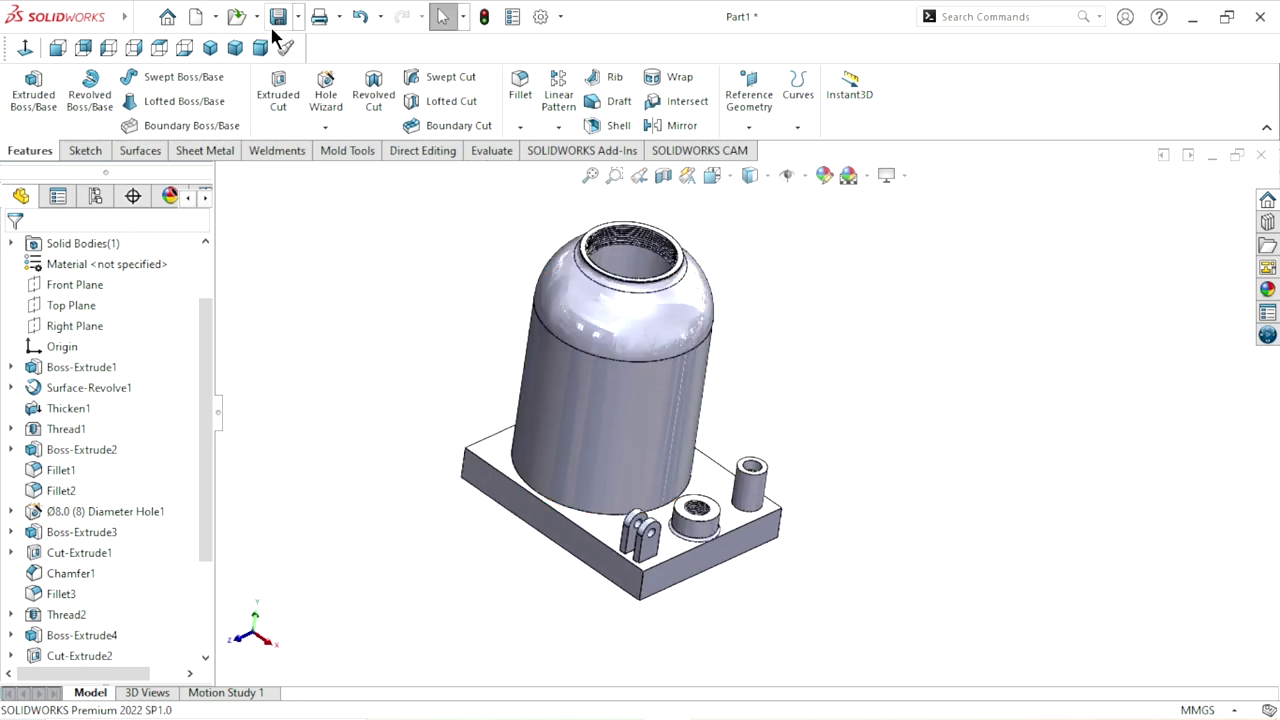
pyautogui.click(214, 49)
pyautogui.scroll(-2, 902, 492)
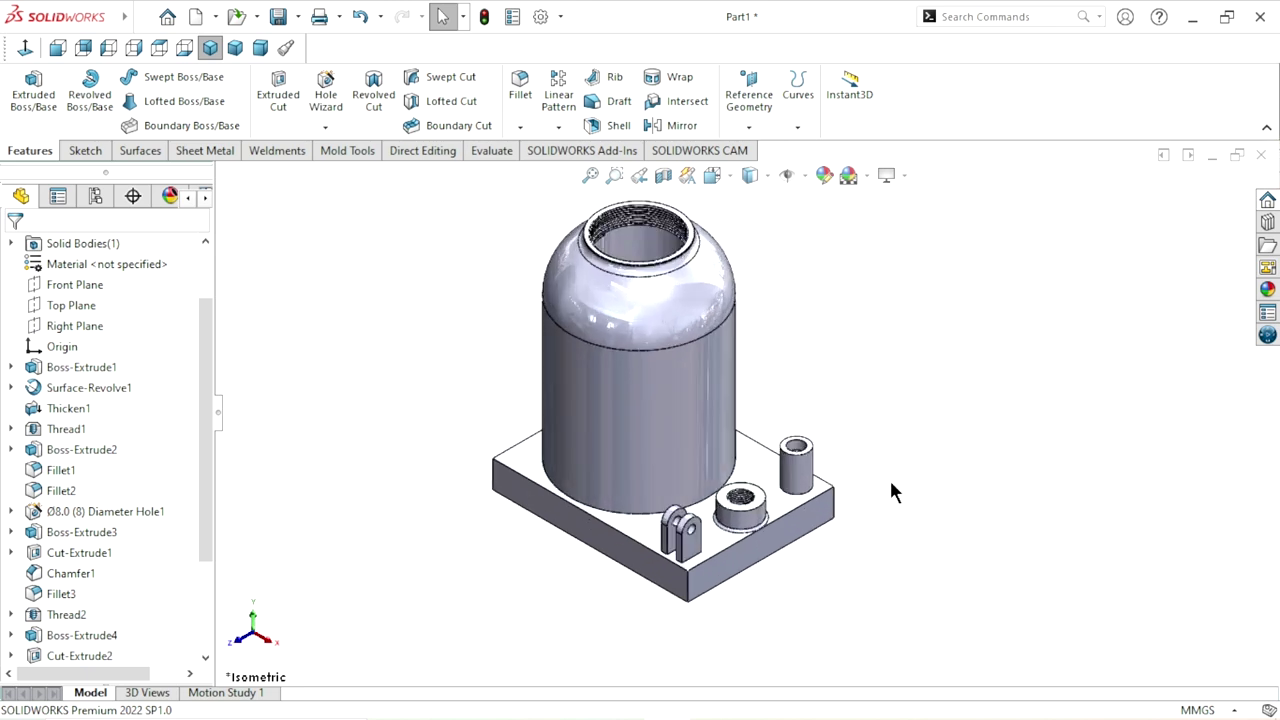
pyautogui.scroll(-2, 849, 438)
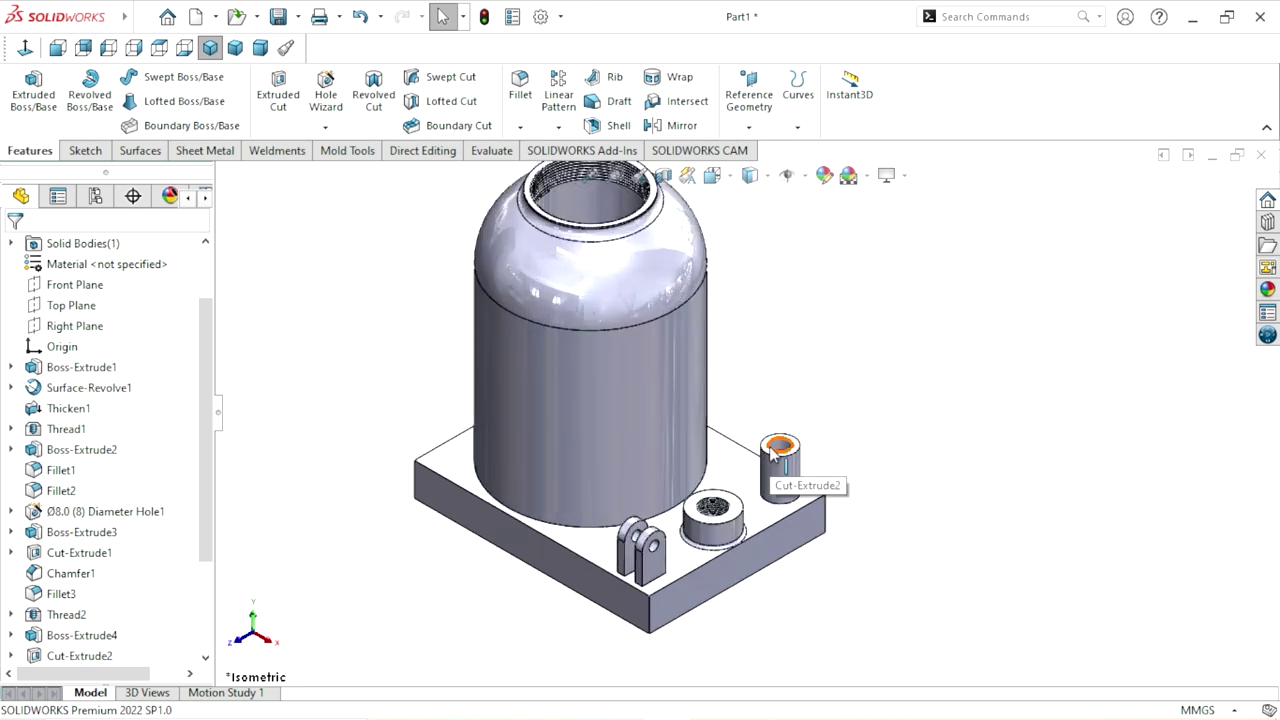
pyautogui.scroll(2, 780, 447)
pyautogui.scroll(-2, 721, 545)
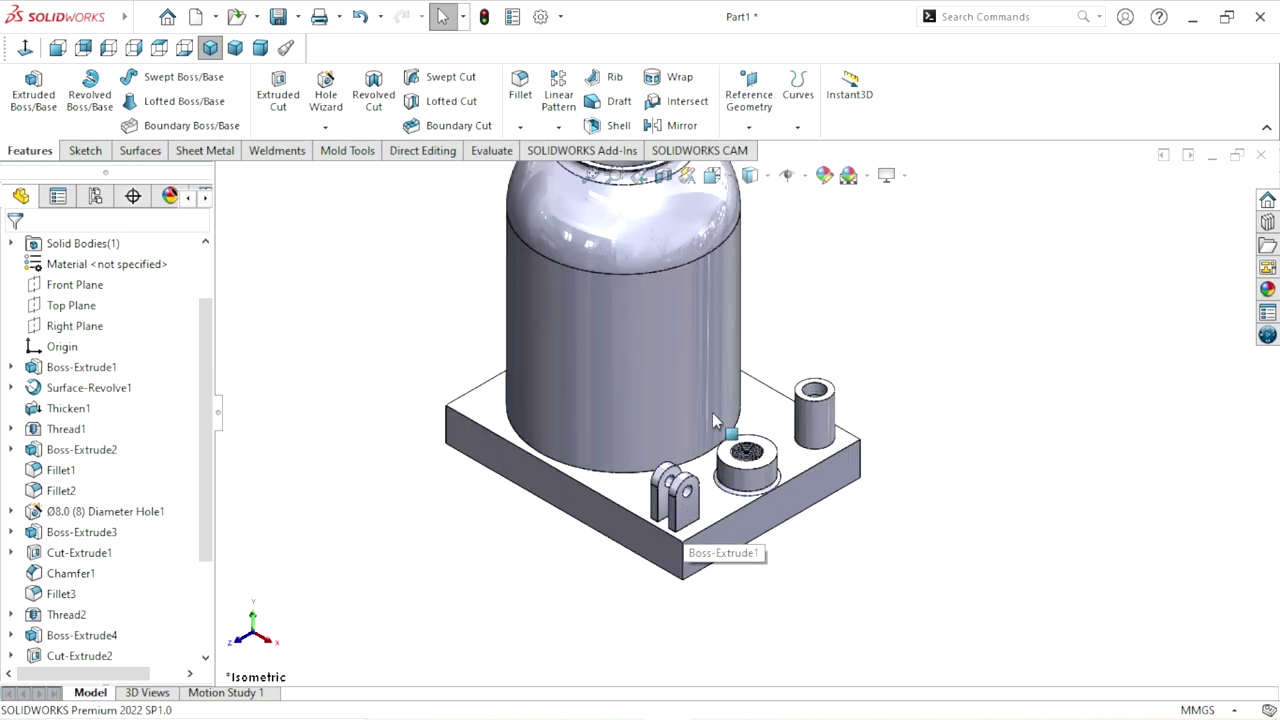
pyautogui.click(521, 92)
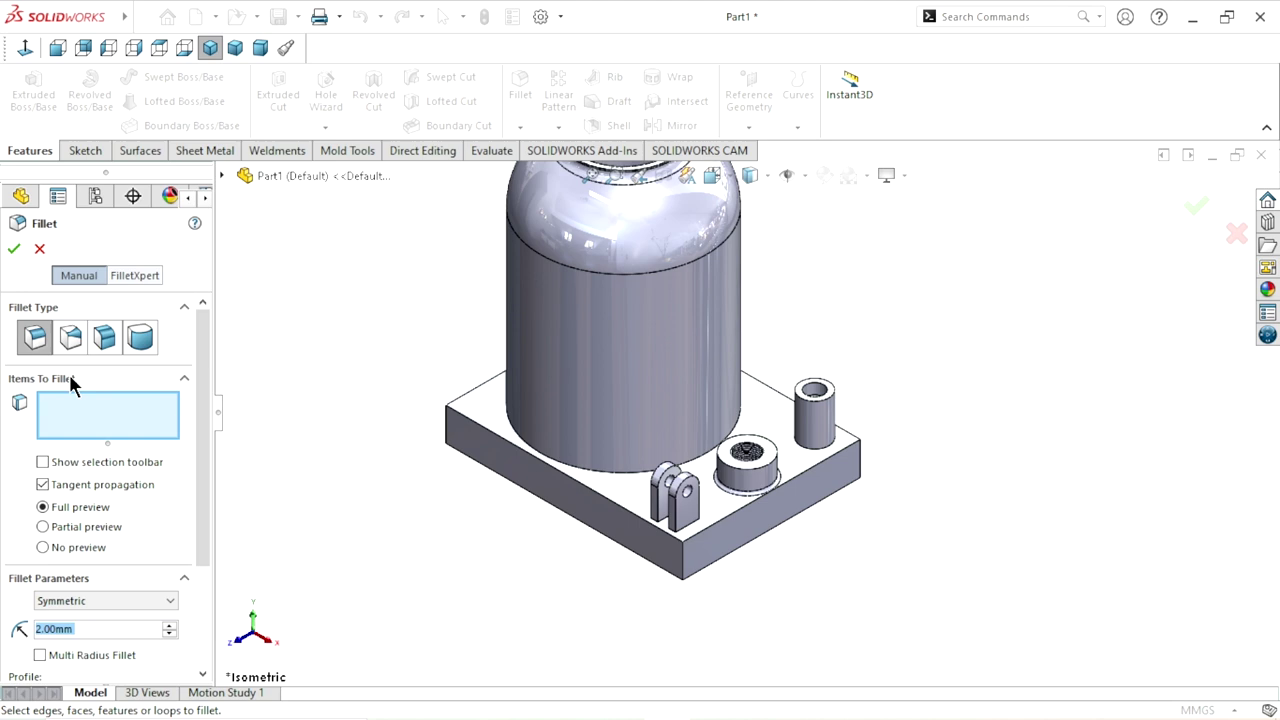
# Fillet the cylinder's bottom edge at the base plate with a 3 mm radius
pyautogui.doubleClick(89, 629)
pyautogui.write('3')
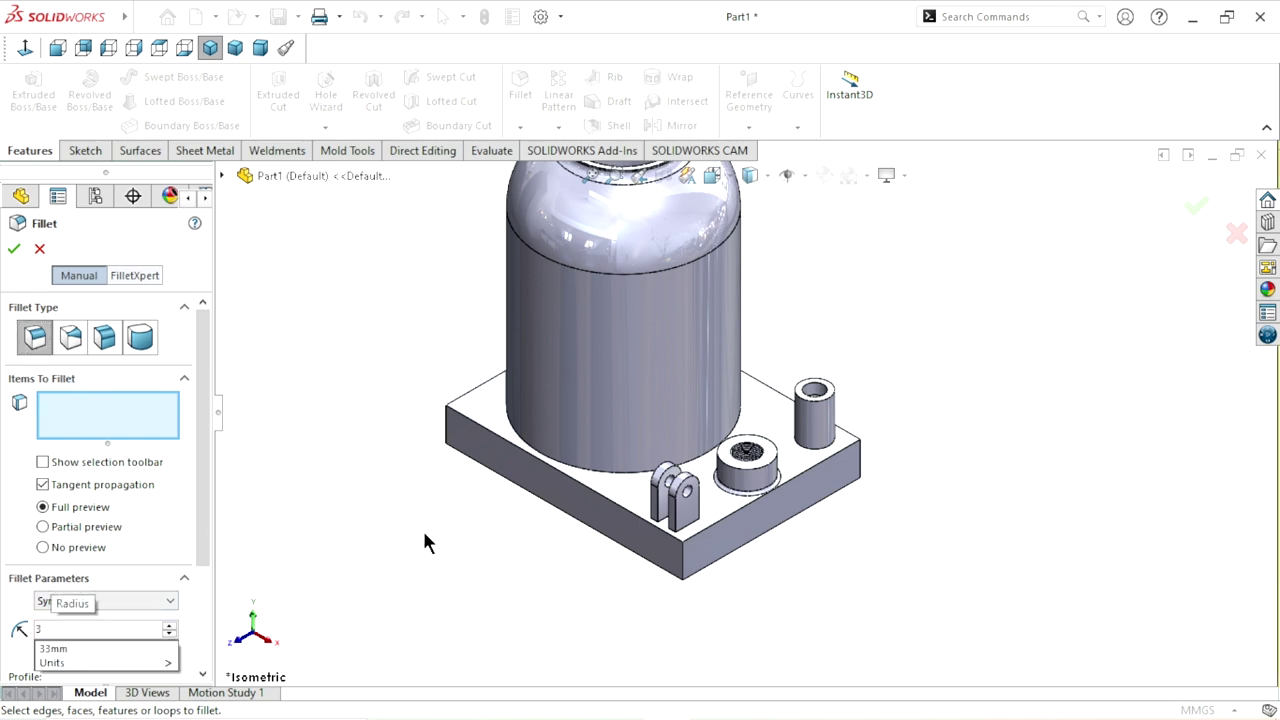
pyautogui.click(518, 432)
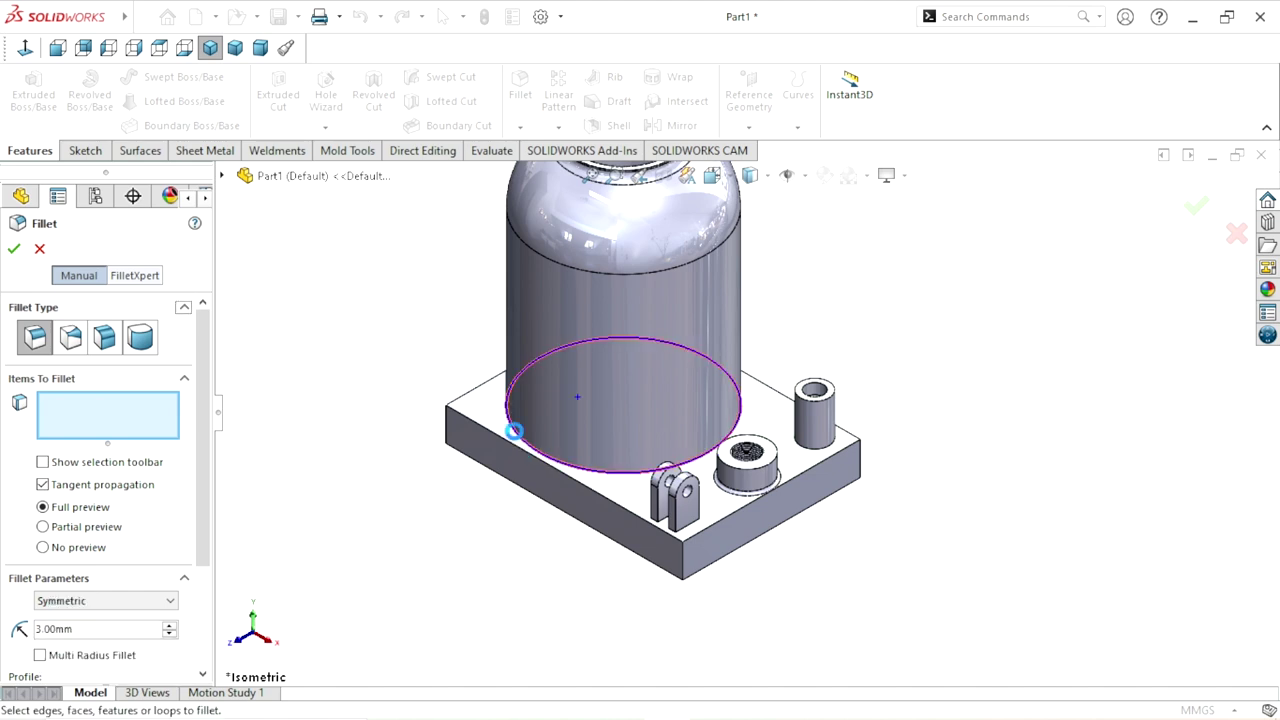
pyautogui.scroll(-3, 561, 486)
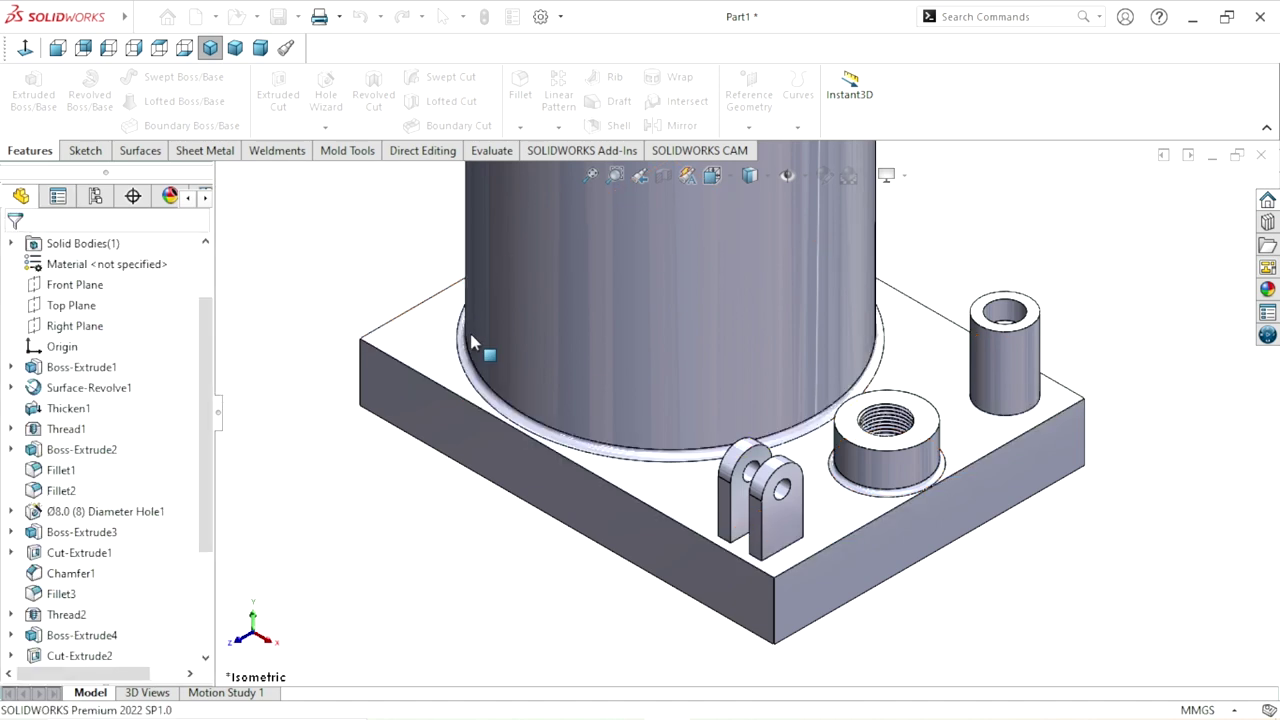
# Apply a 0.5 mm fillet to the top faces of both lugs
pyautogui.click(519, 100)
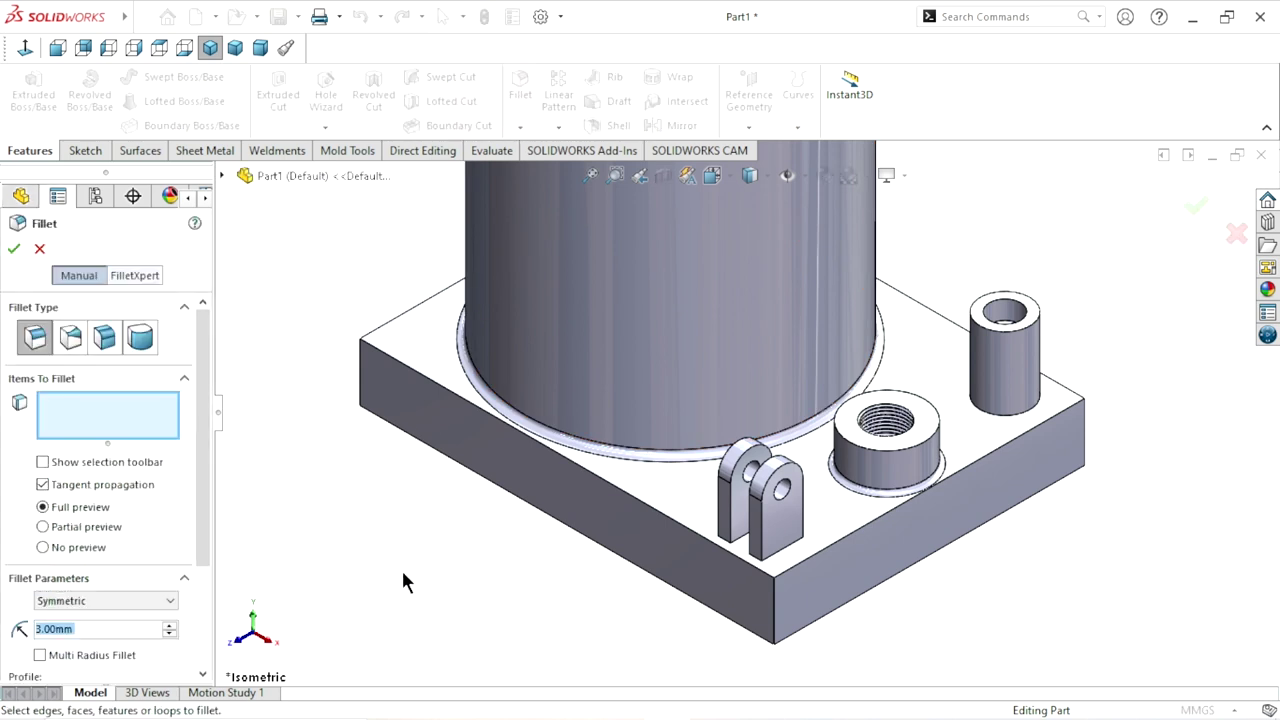
pyautogui.write('0.5')
pyautogui.press('Return')
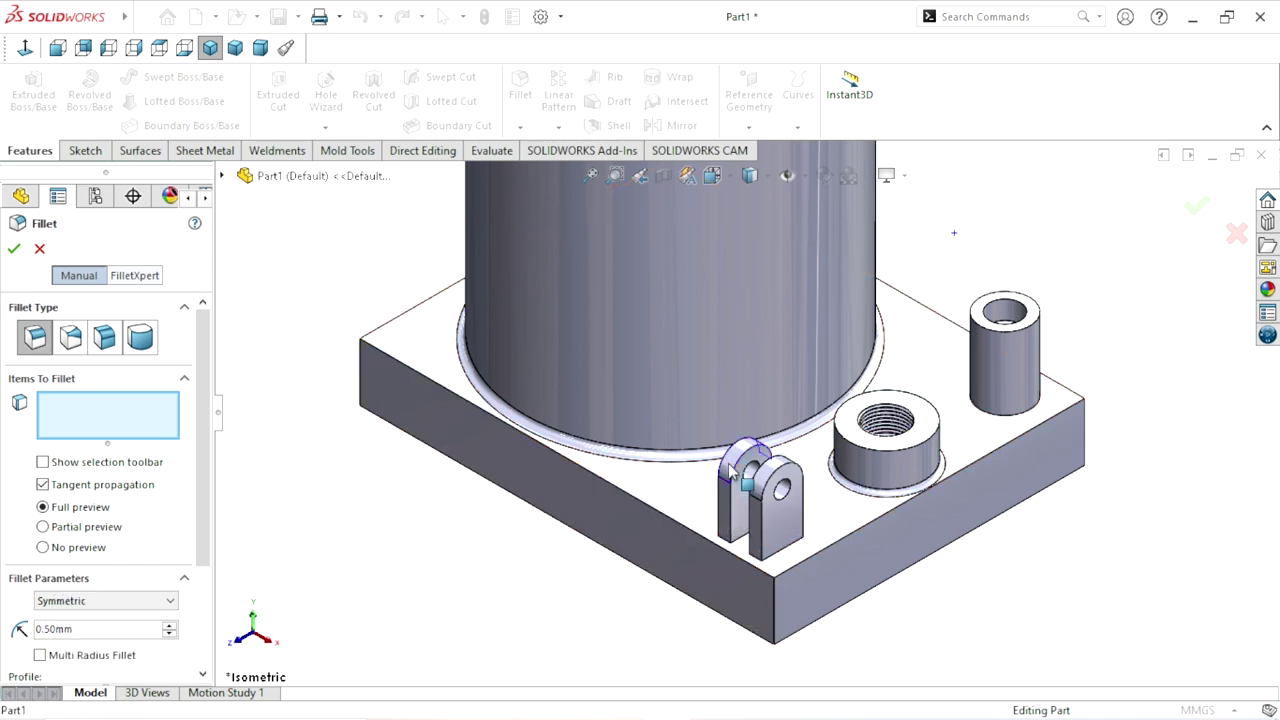
pyautogui.click(733, 472)
pyautogui.scroll(-5, 735, 470)
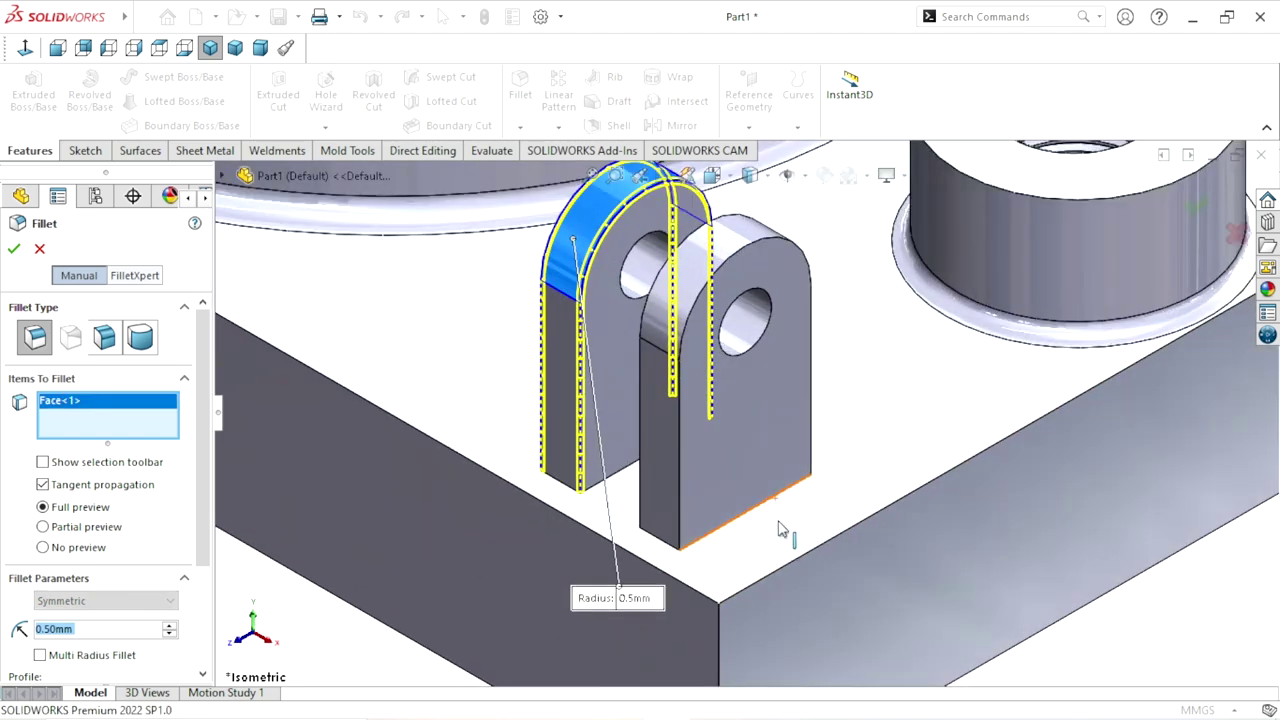
pyautogui.click(706, 280)
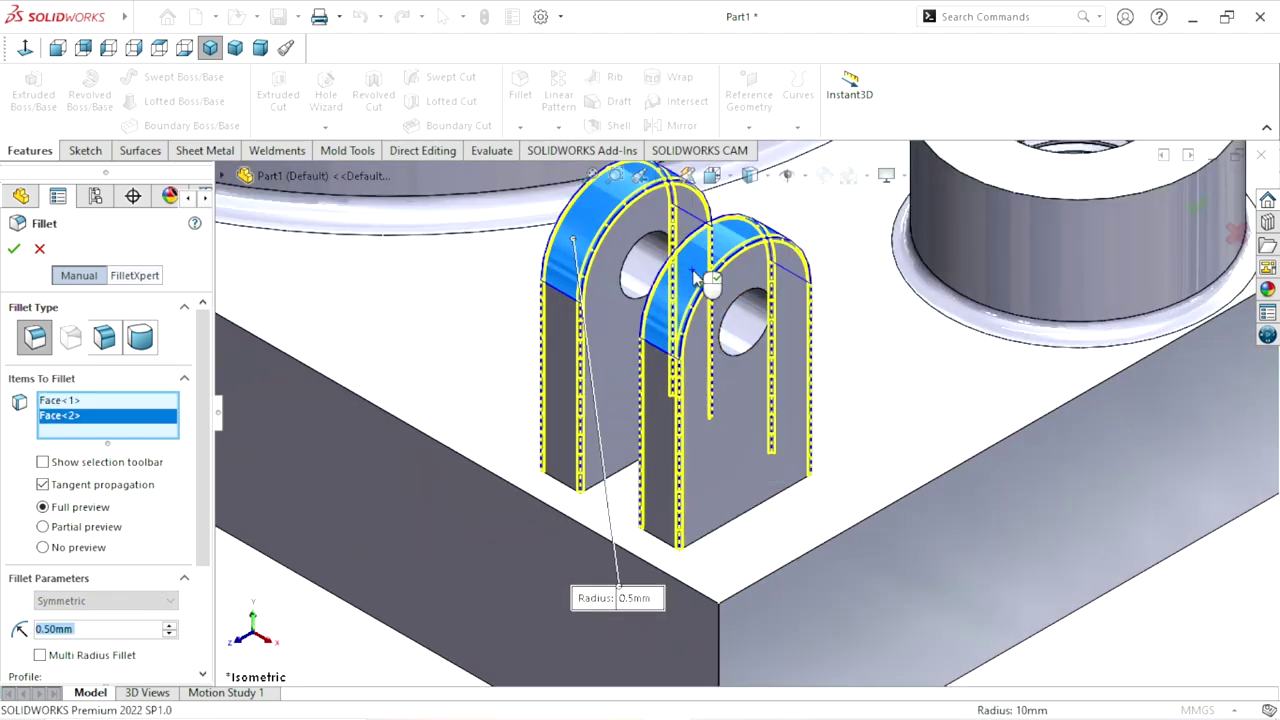
pyautogui.click(15, 250)
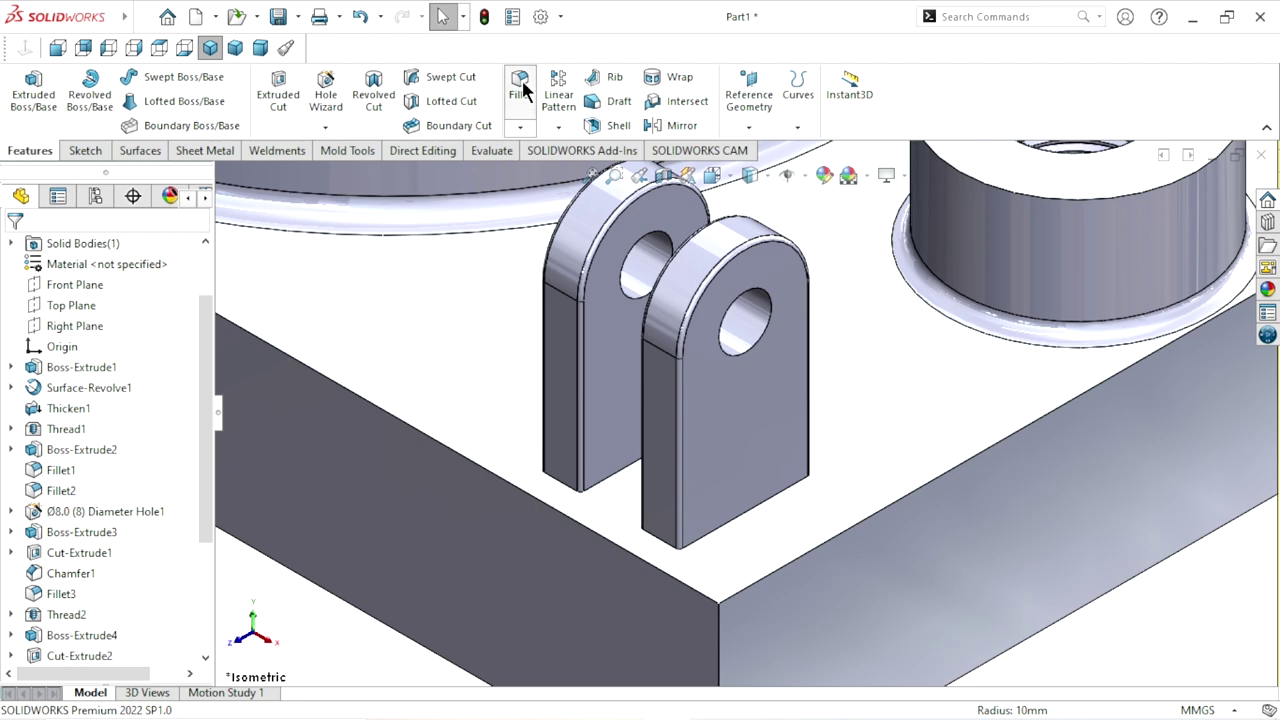
# Fillet the bottom edges of the right and left lugs with a 1 mm radius
pyautogui.click(520, 88)
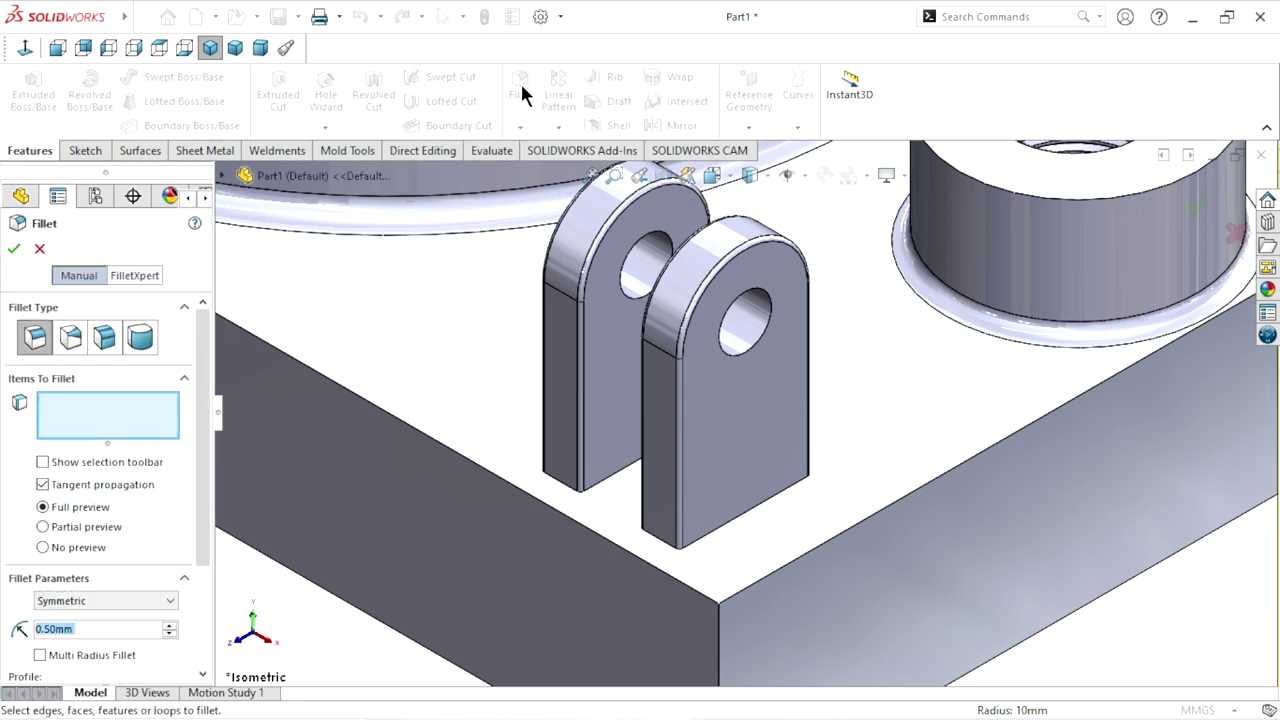
pyautogui.write('1.')
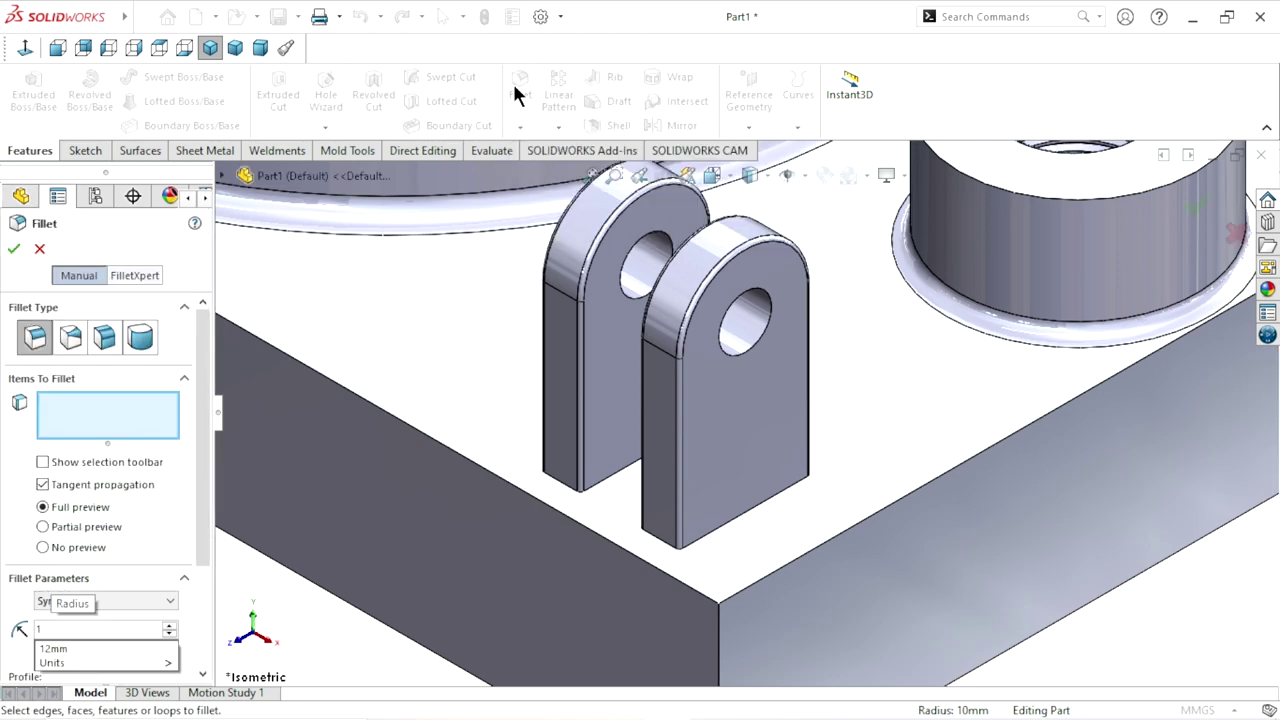
pyautogui.click(716, 529)
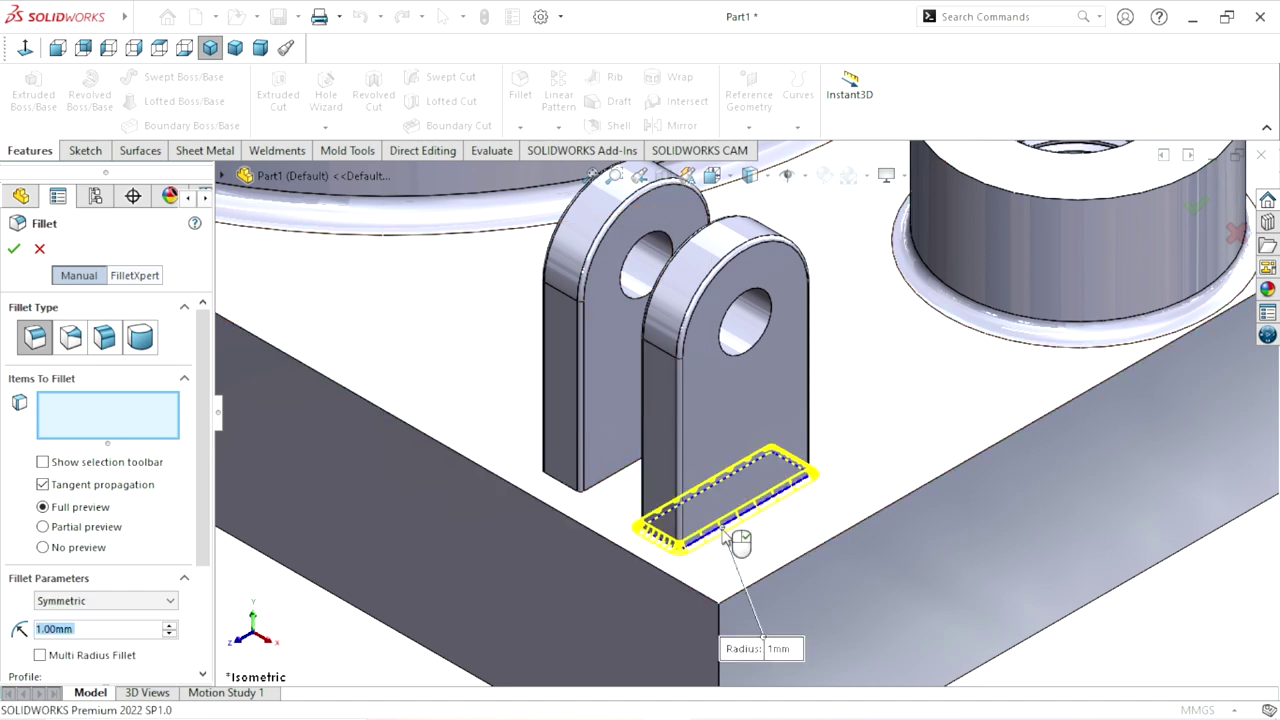
pyautogui.click(612, 488)
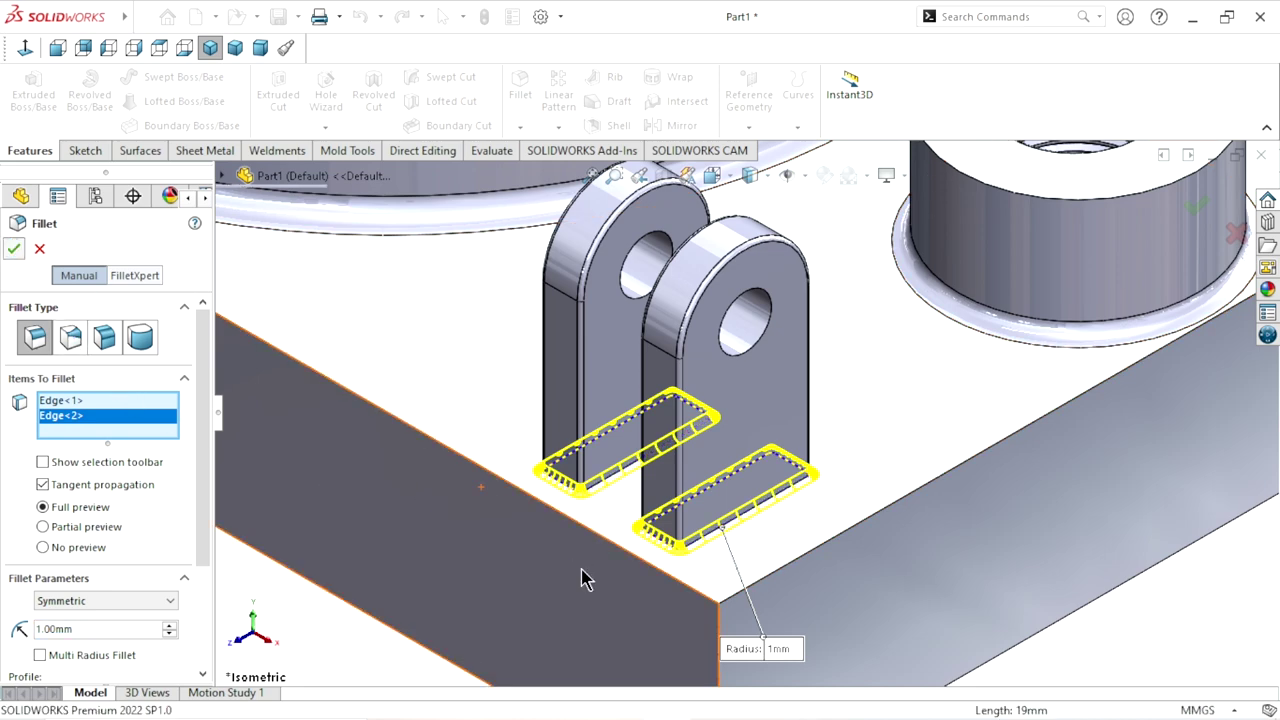
pyautogui.press('Return')
pyautogui.press('f')
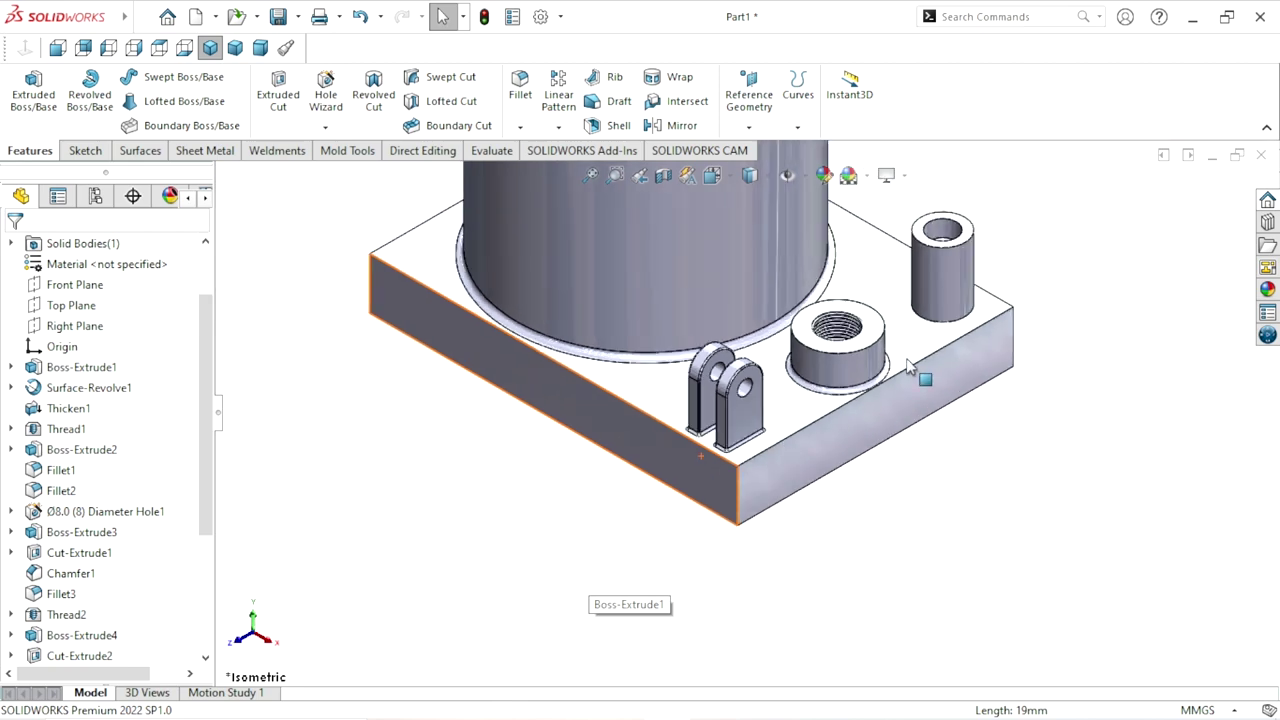
pyautogui.scroll(-3, 870, 355)
pyautogui.scroll(-3, 870, 355)
pyautogui.click(522, 127)
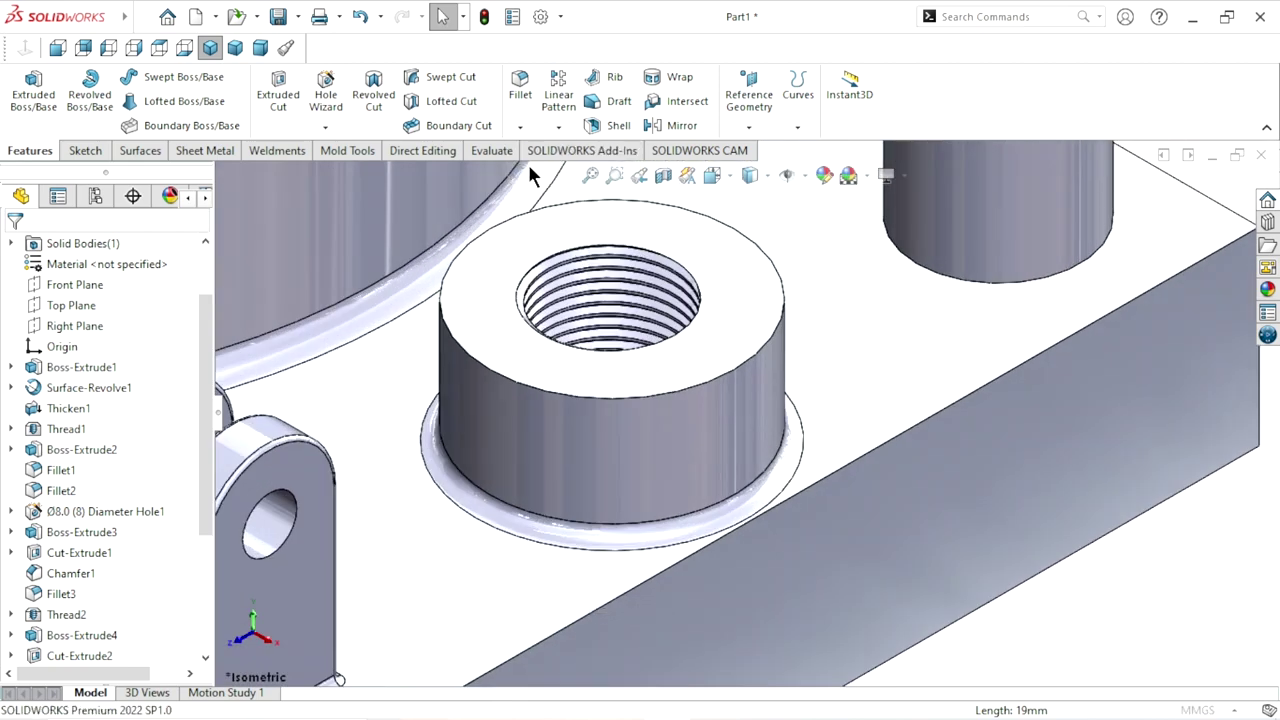
# Chamfer the threaded boss and small tube boss top edges at 0.5 mm × 45°
pyautogui.click(492, 369)
pyautogui.doubleClick(72, 628)
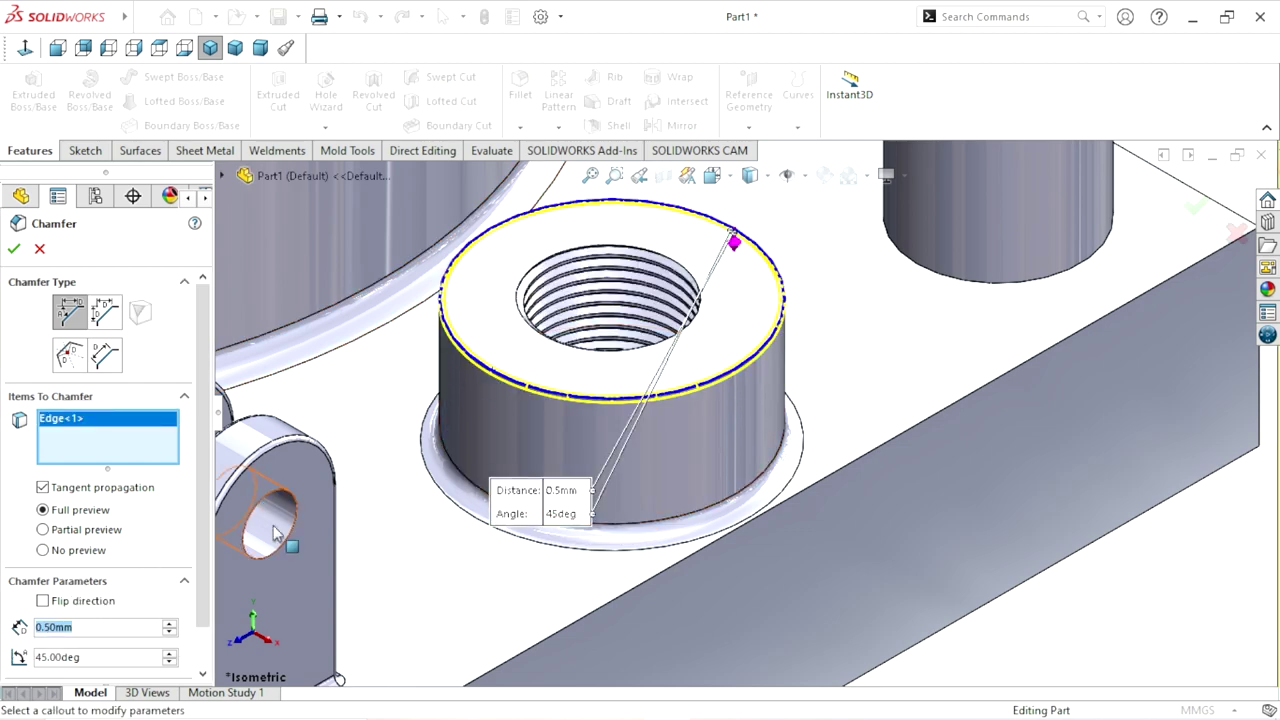
pyautogui.scroll(3, 813, 354)
pyautogui.scroll(2, 813, 354)
pyautogui.scroll(-3, 813, 355)
pyautogui.scroll(-2, 827, 295)
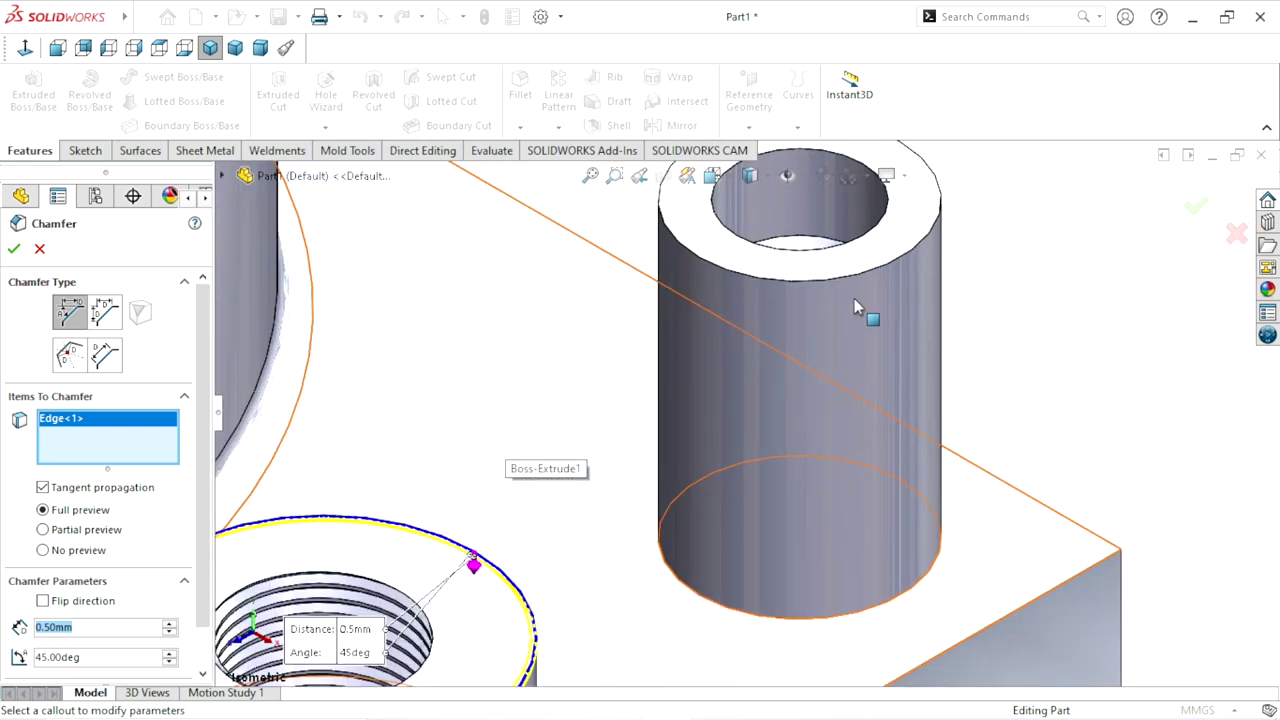
pyautogui.click(859, 276)
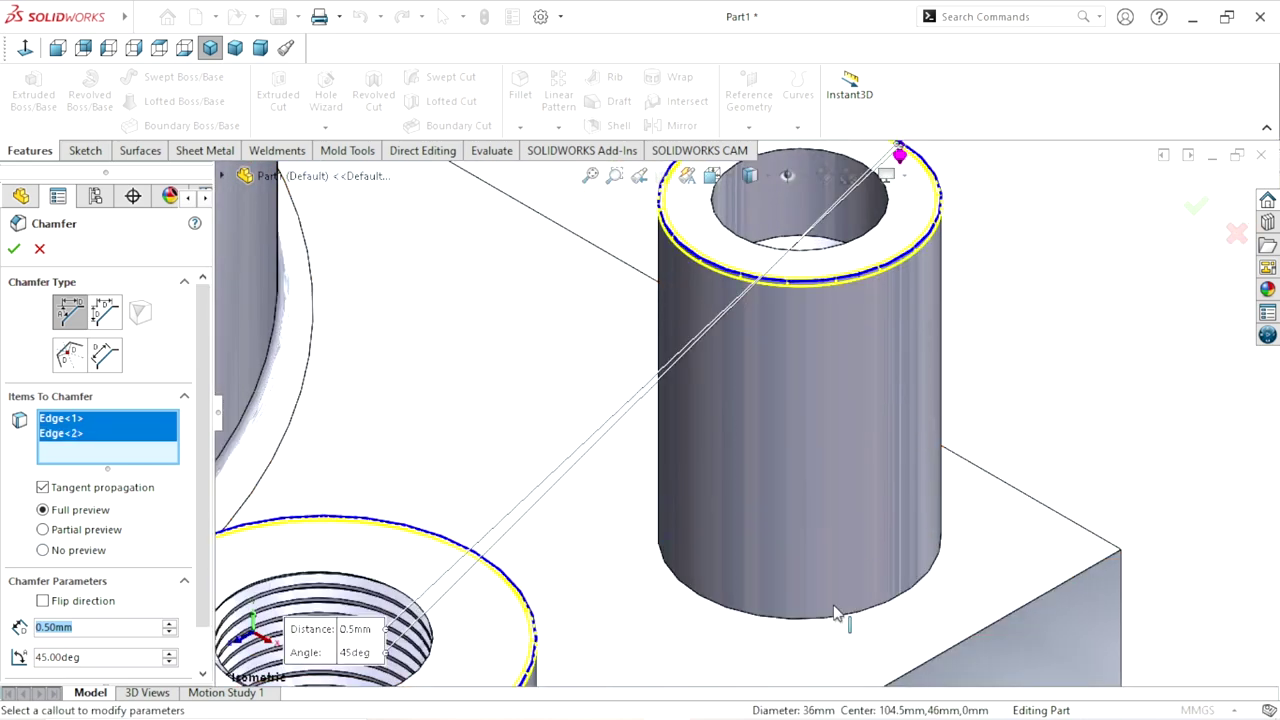
pyautogui.scroll(5, 790, 530)
pyautogui.click(13, 249)
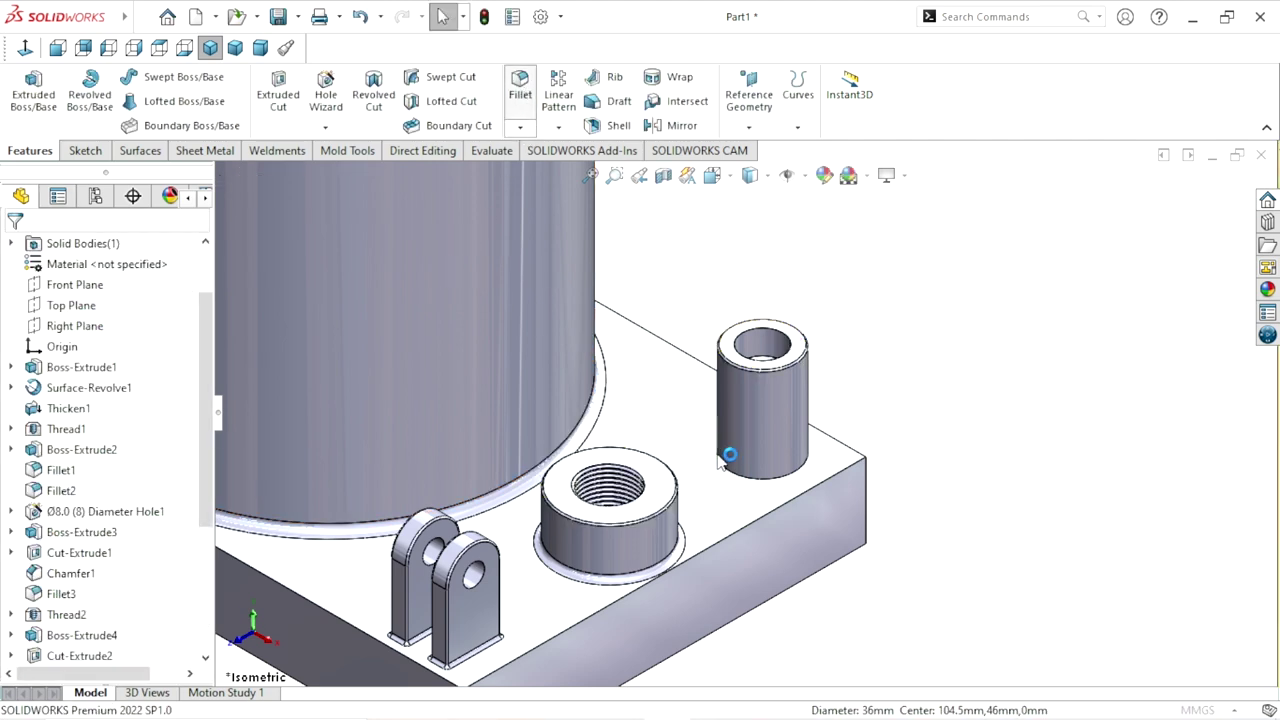
# Add a 1.5 mm fillet to the small tube boss's base edge
pyautogui.press('f')
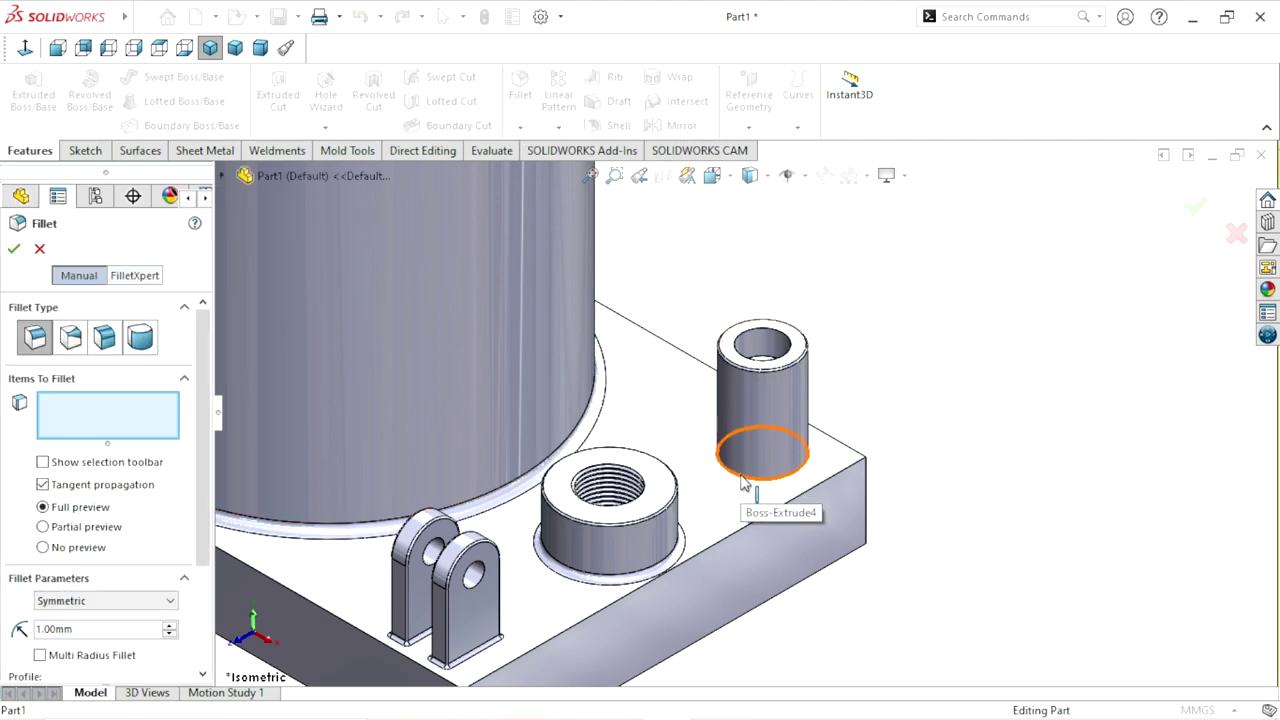
pyautogui.click(749, 482)
pyautogui.scroll(-5, 757, 477)
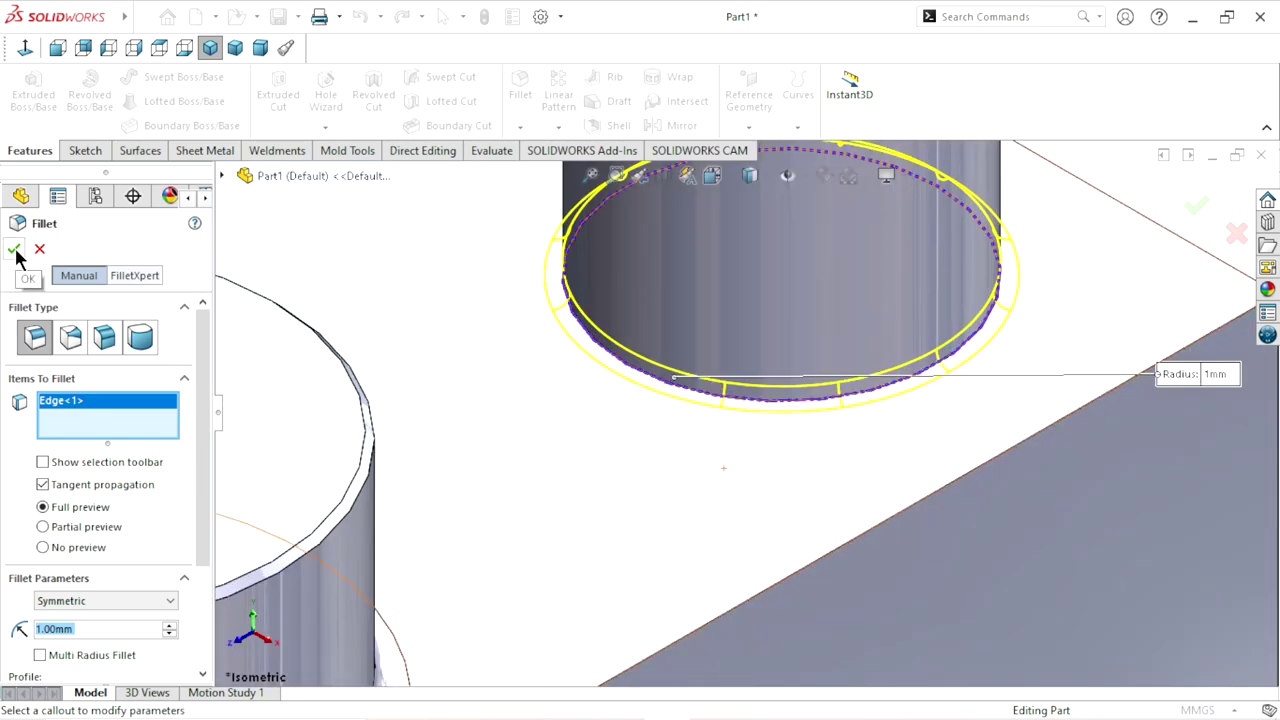
pyautogui.write('1.5')
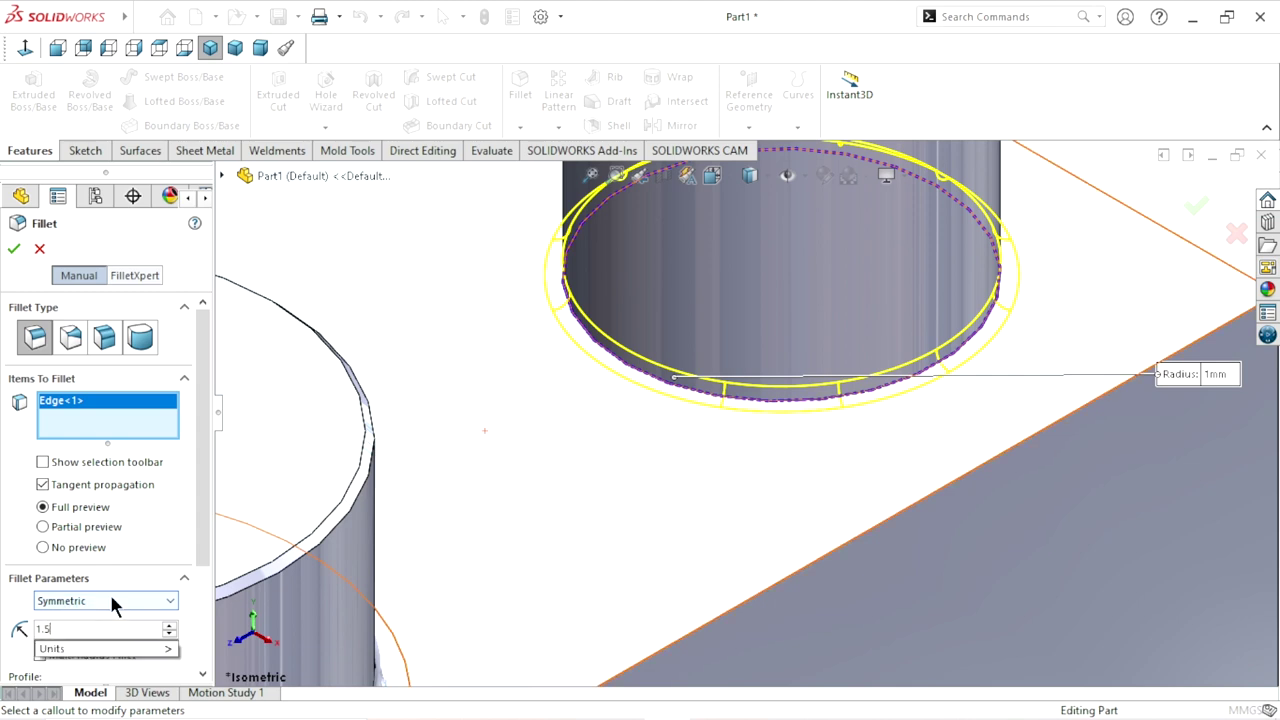
pyautogui.press('Return')
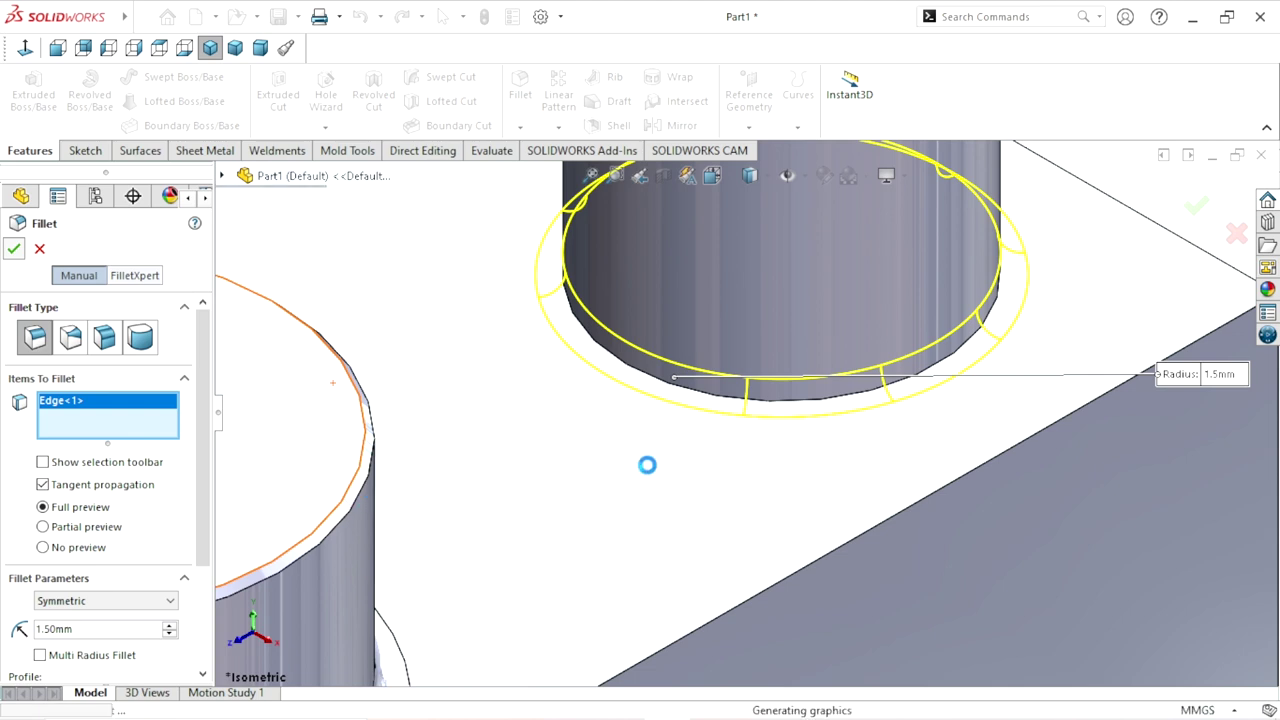
pyautogui.press('Return')
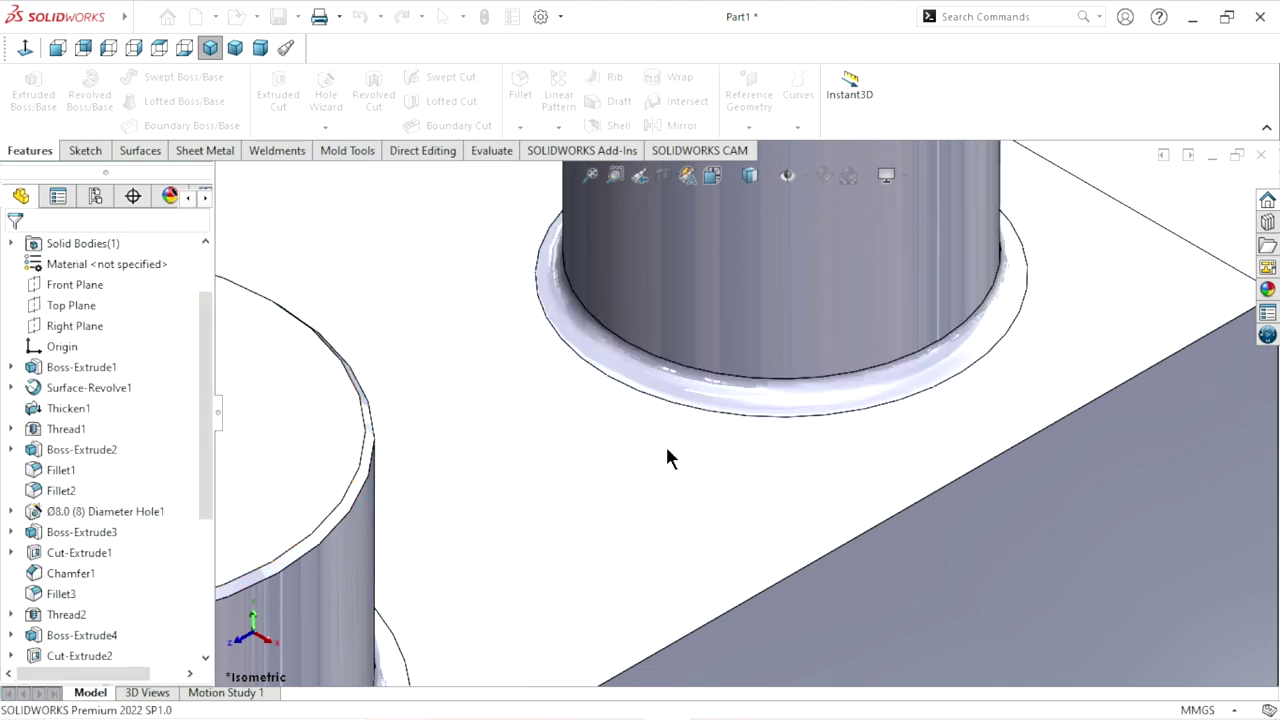
pyautogui.scroll(4, 665, 443)
pyautogui.scroll(4, 682, 425)
pyautogui.scroll(-2, 682, 440)
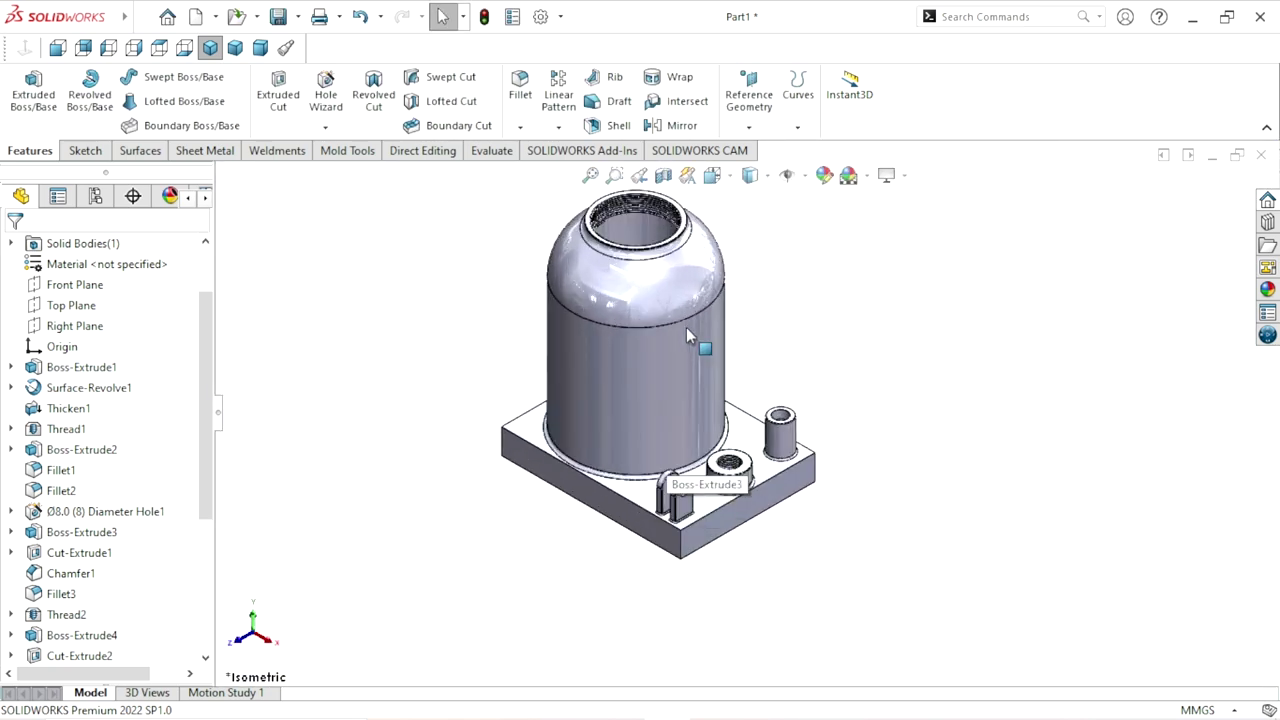
pyautogui.moveTo(730, 430)
pyautogui.mouseDown(button='middle')
pyautogui.moveTo(797, 354)
pyautogui.moveTo(866, 371)
pyautogui.moveTo(702, 340)
pyautogui.moveTo(773, 443)
pyautogui.mouseUp(button='middle')
pyautogui.scroll(3, 773, 443)
pyautogui.scroll(-2, 772, 443)
pyautogui.scroll(-3, 766, 423)
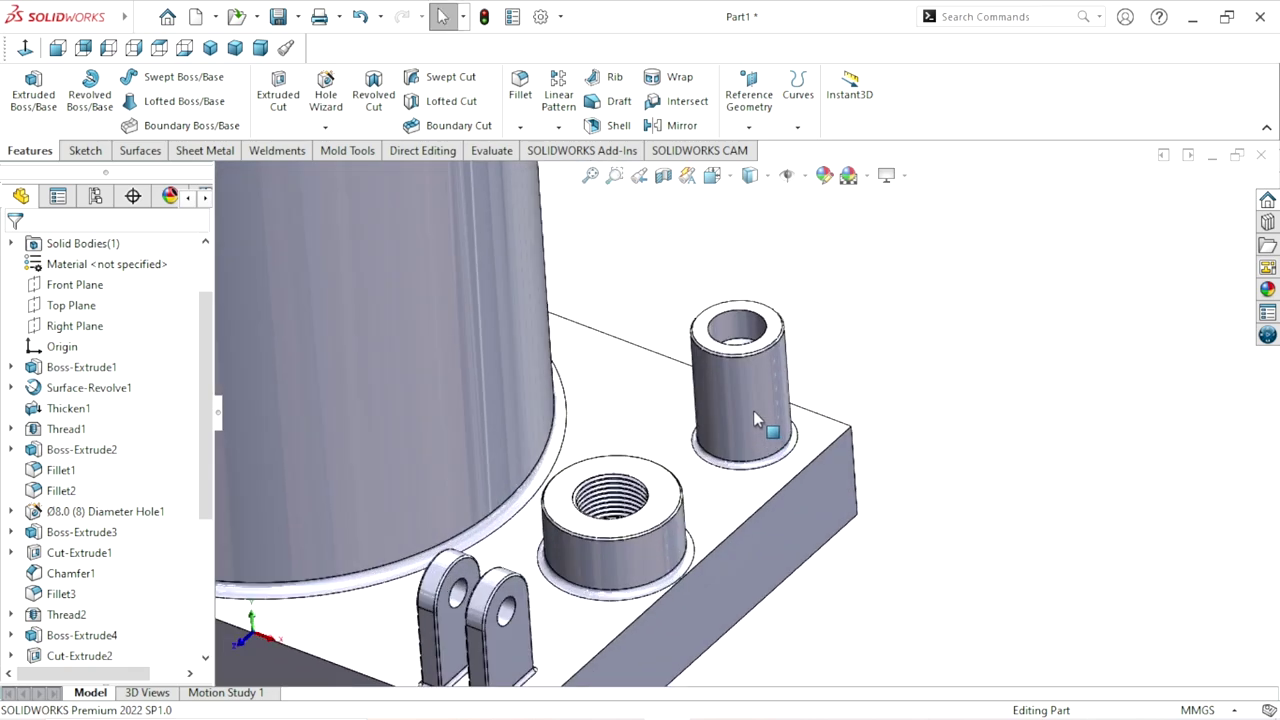
pyautogui.scroll(-2, 914, 357)
pyautogui.moveTo(914, 357); pyautogui.dragTo(907, 402, button='middle')
pyautogui.scroll(2, 907, 402)
pyautogui.scroll(3, 900, 457)
pyautogui.moveTo(900, 457)
pyautogui.mouseDown(button='middle')
pyautogui.moveTo(800, 440)
pyautogui.moveTo(786, 420)
pyautogui.moveTo(800, 409)
pyautogui.moveTo(806, 431)
pyautogui.moveTo(818, 399)
pyautogui.moveTo(913, 377)
pyautogui.moveTo(951, 274)
pyautogui.moveTo(814, 443)
pyautogui.moveTo(778, 430)
pyautogui.mouseUp(button='middle')
pyautogui.scroll(3, 850, 395)
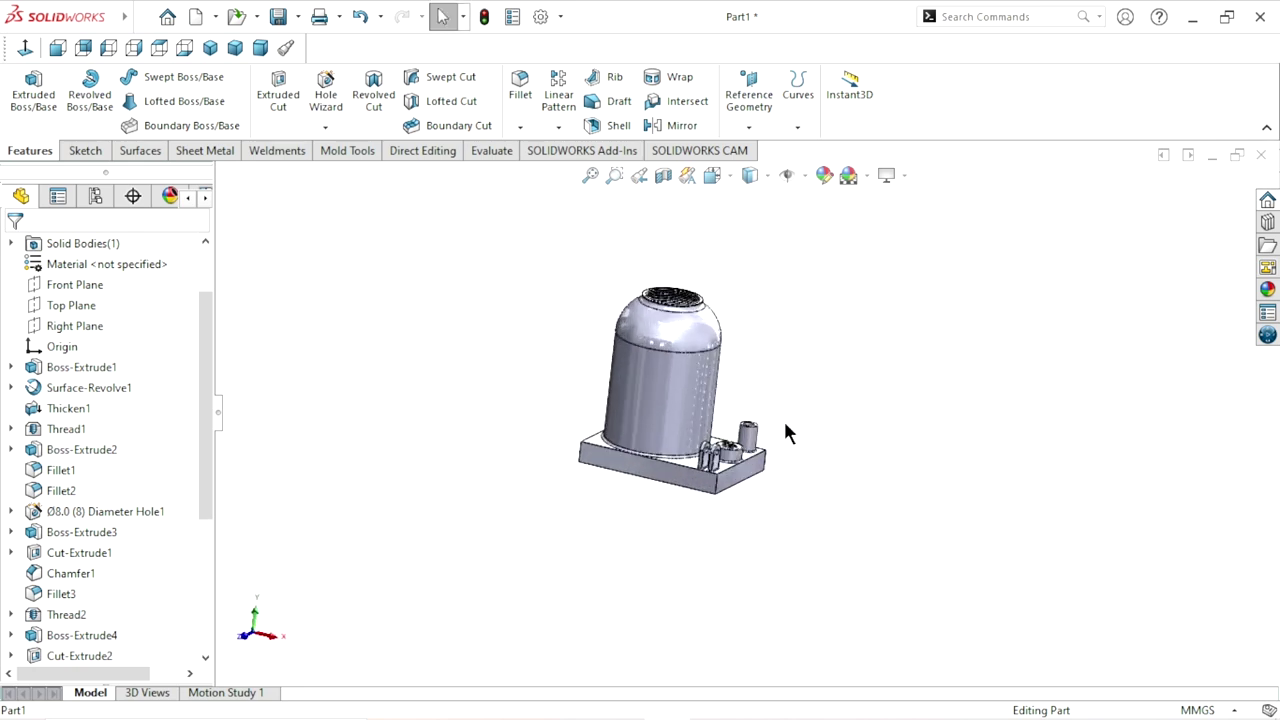
pyautogui.moveTo(785, 432); pyautogui.dragTo(837, 384, button='middle')
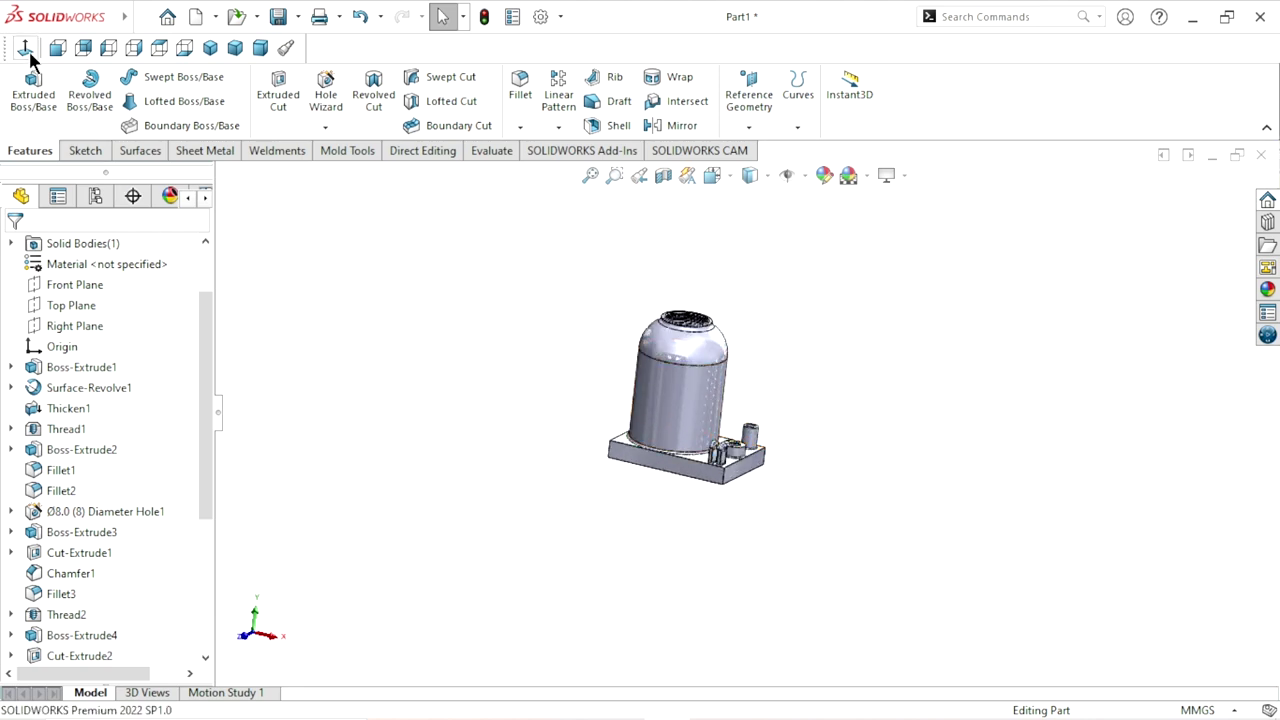
pyautogui.click(85, 285)
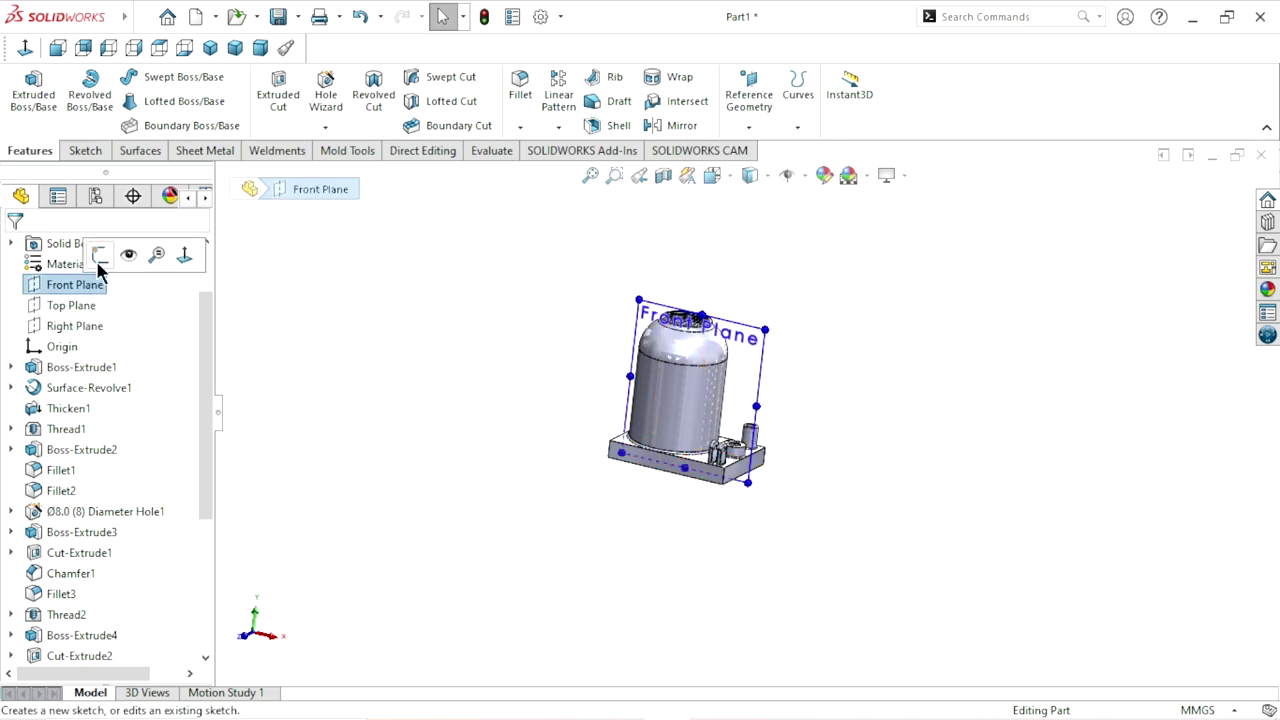
pyautogui.click(101, 257)
pyautogui.click(24, 50)
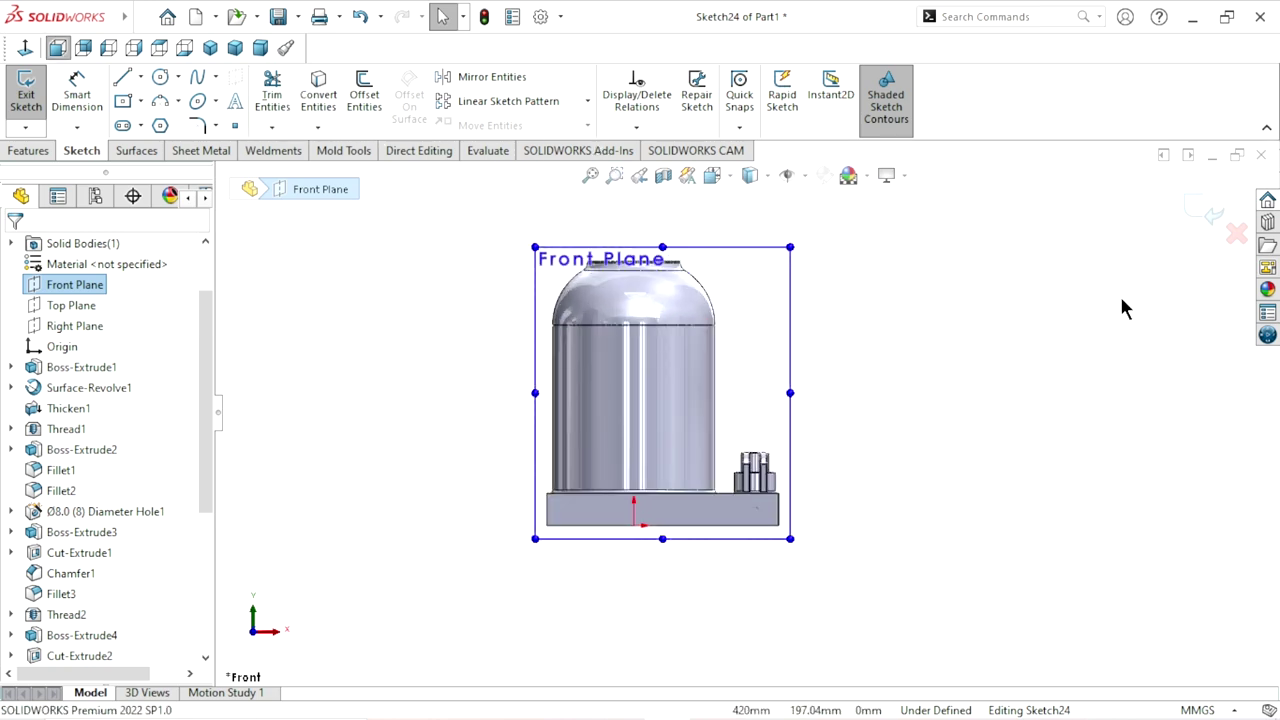
pyautogui.click(1237, 233)
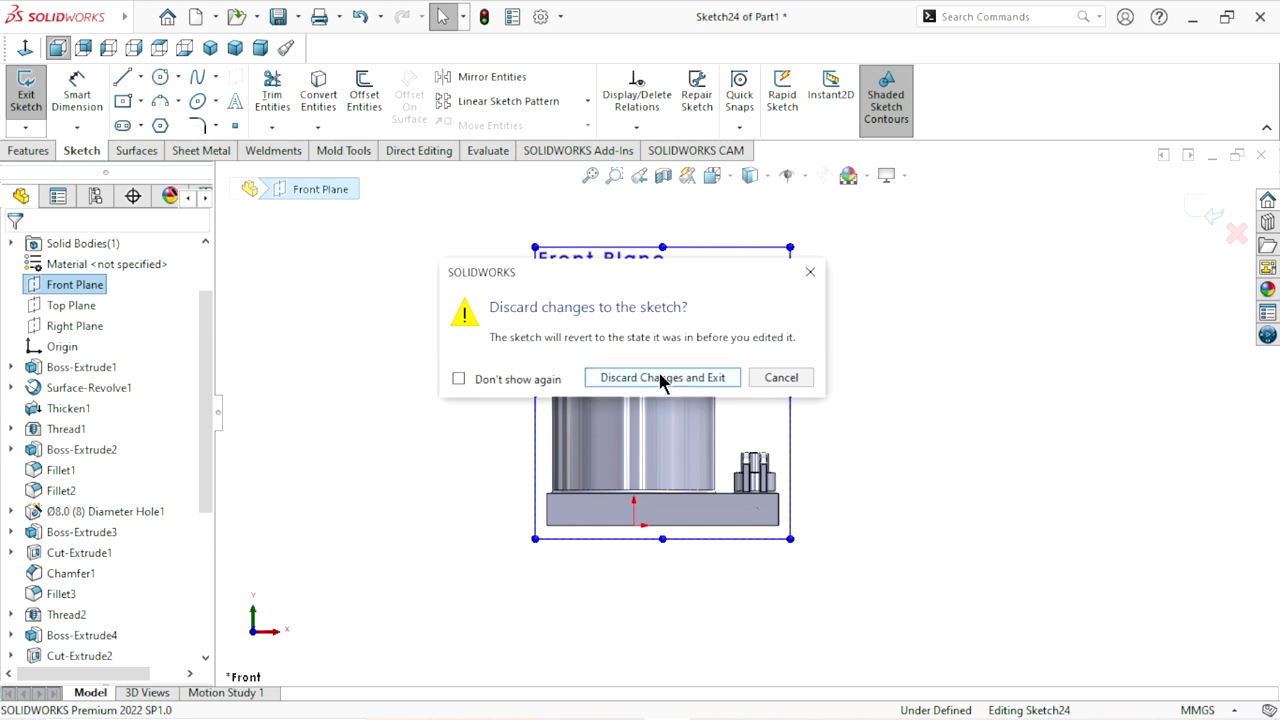
pyautogui.click(661, 378)
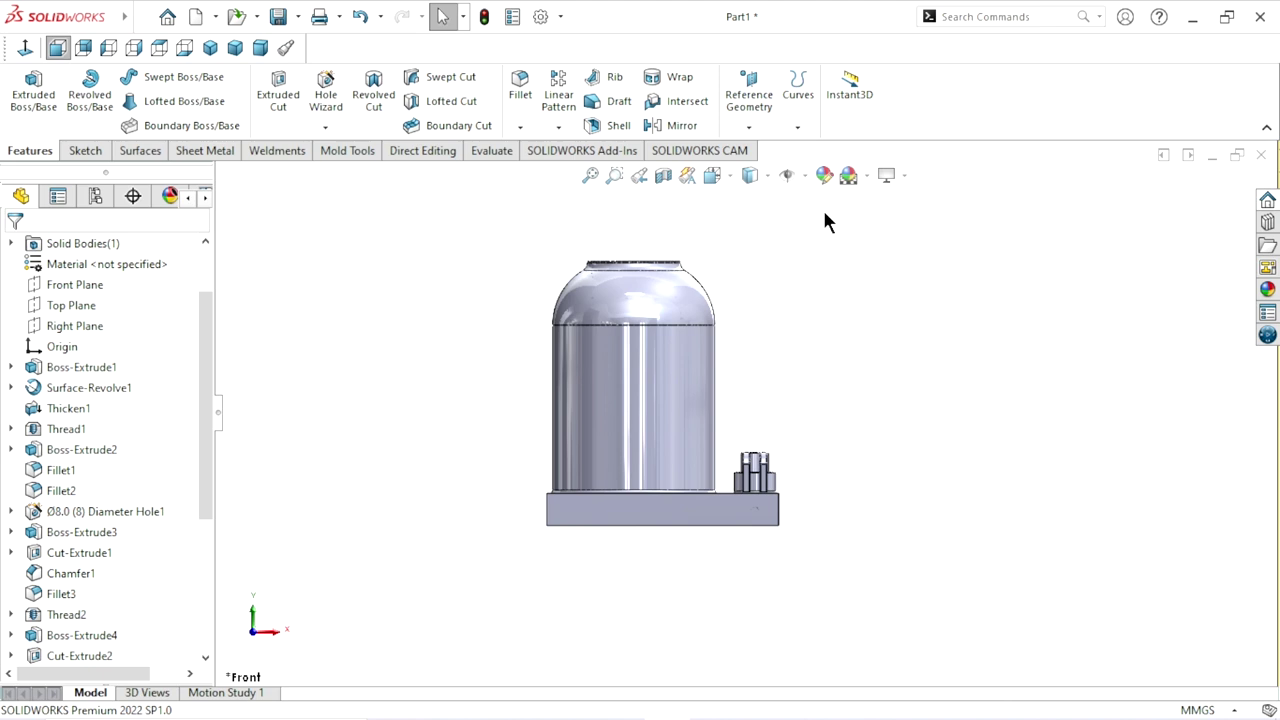
# Create Plane4 from the Front Plane and the cylinder face, set Parallel to the Front Plane
pyautogui.click(750, 120)
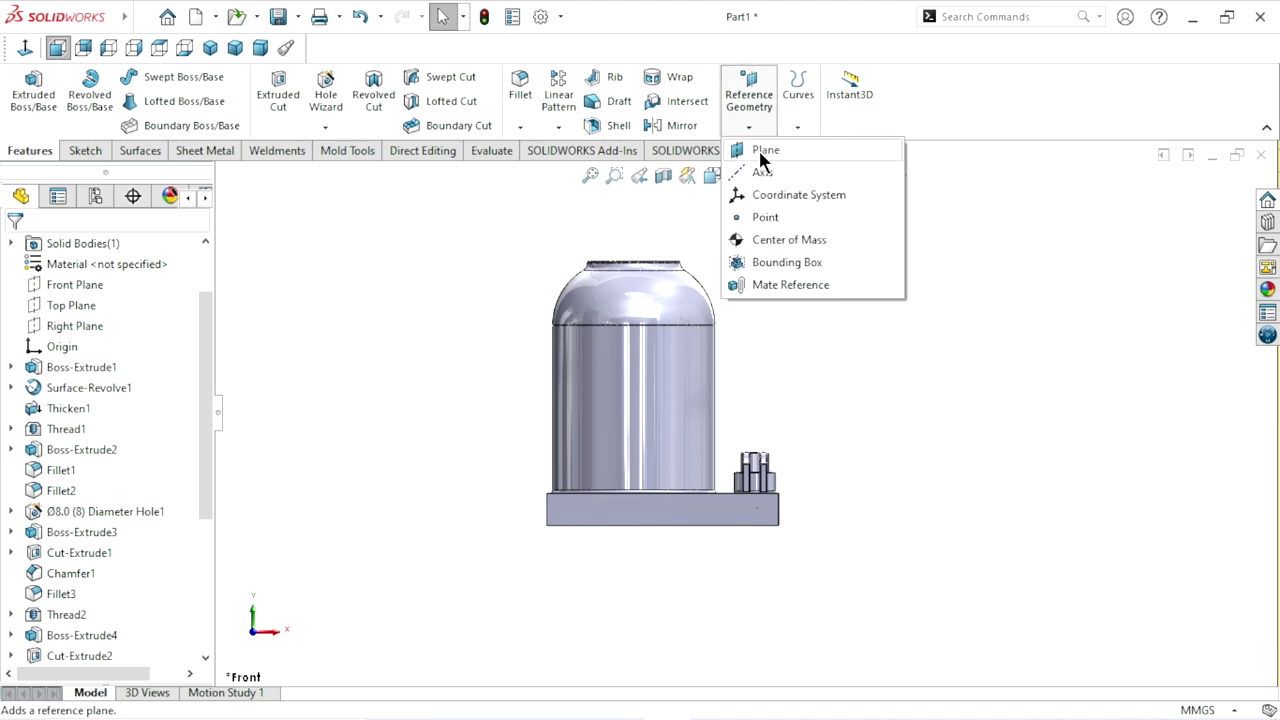
pyautogui.click(765, 150)
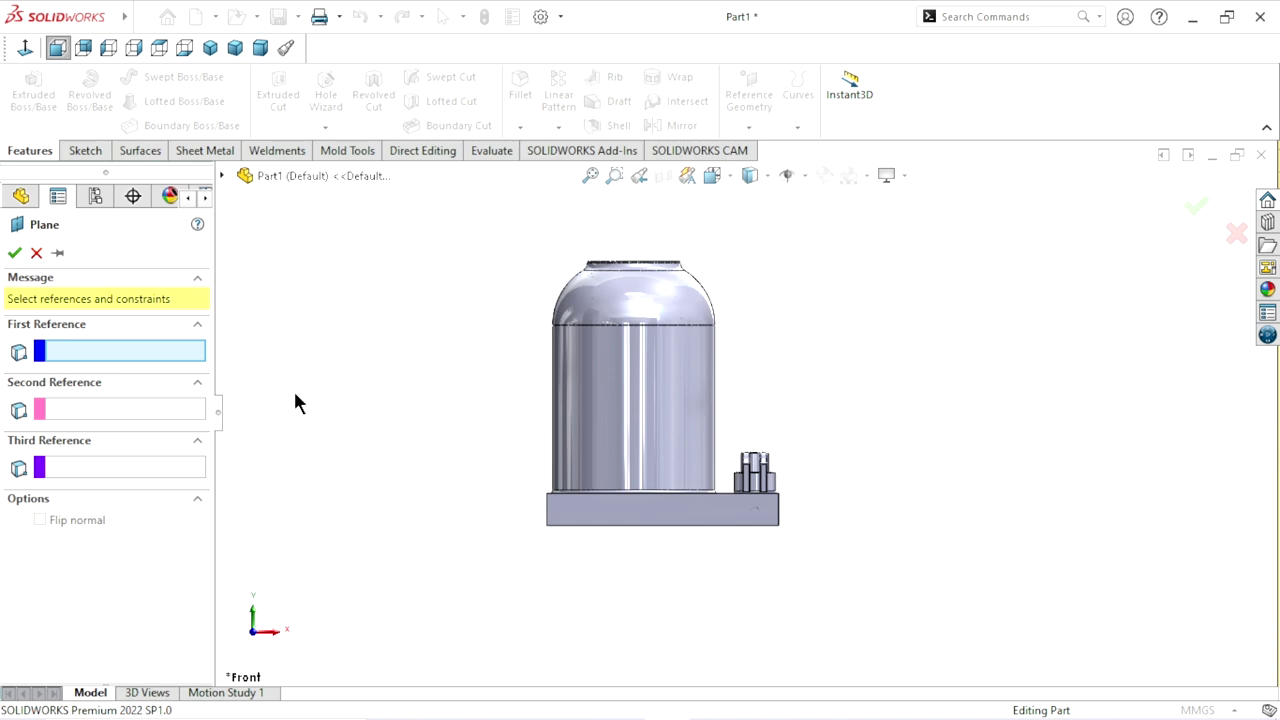
pyautogui.click(223, 175)
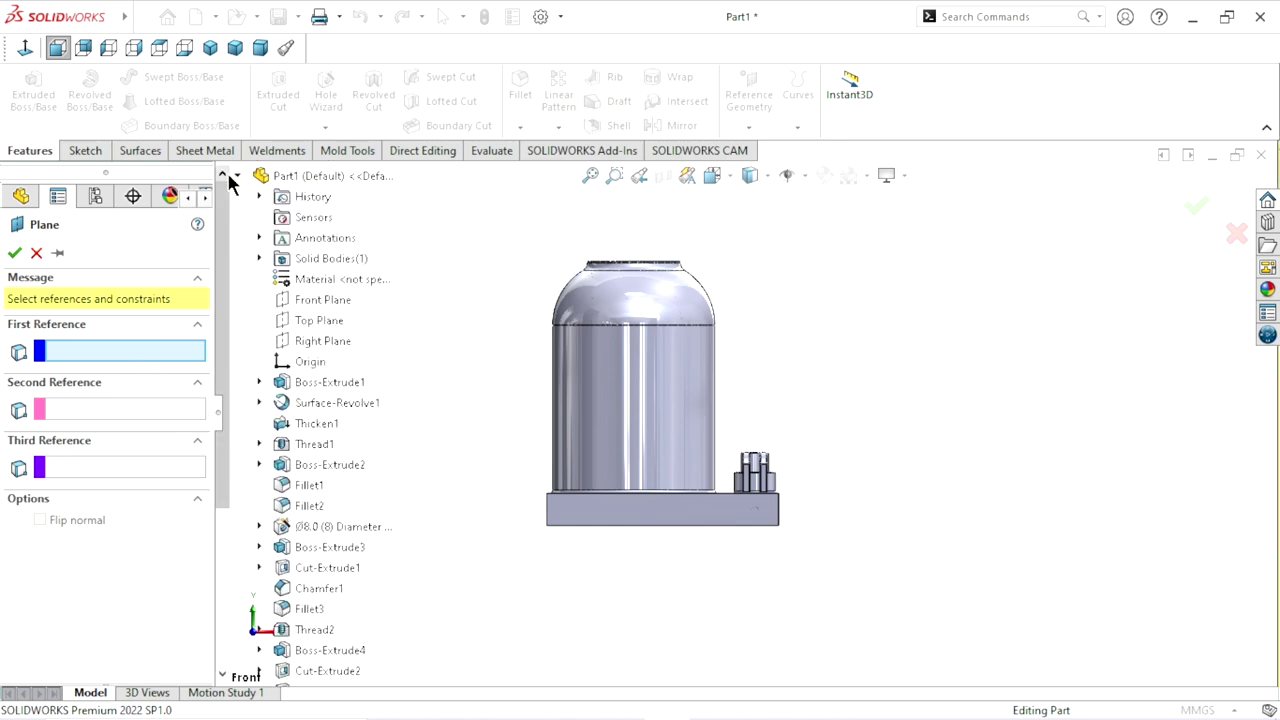
pyautogui.click(301, 300)
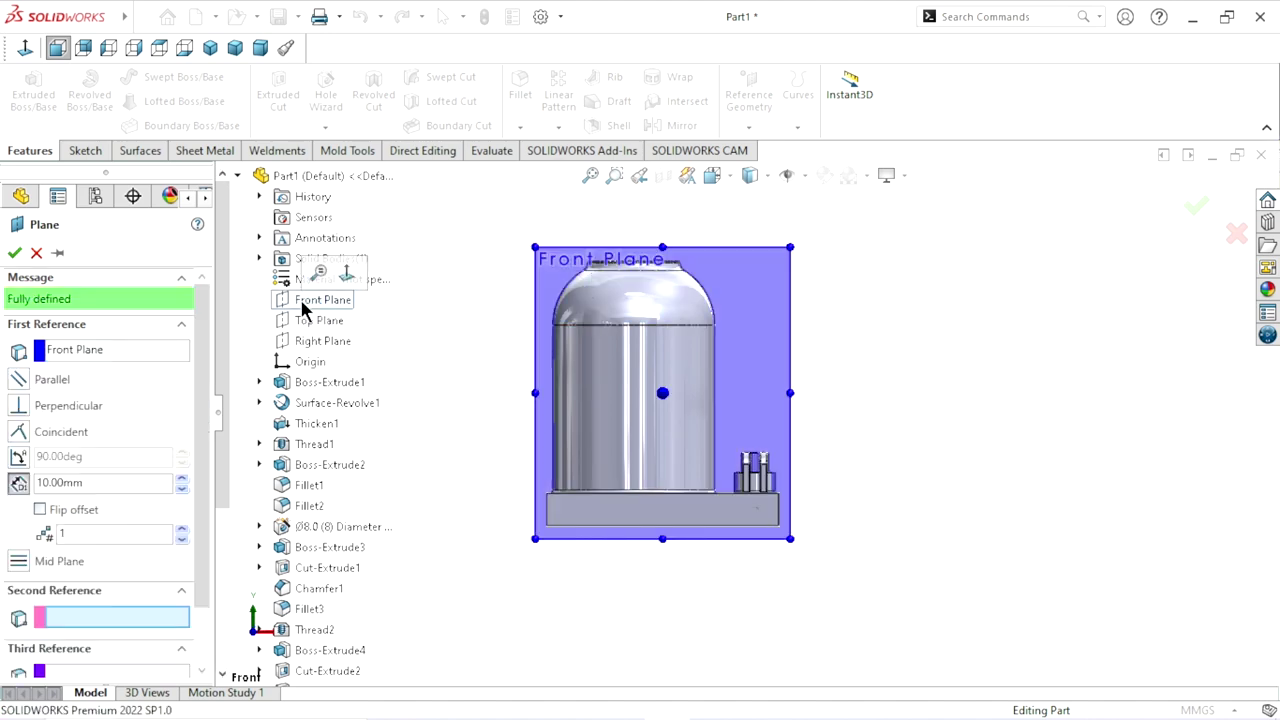
pyautogui.scroll(2, 491, 414)
pyautogui.moveTo(503, 420); pyautogui.dragTo(594, 503, button='middle')
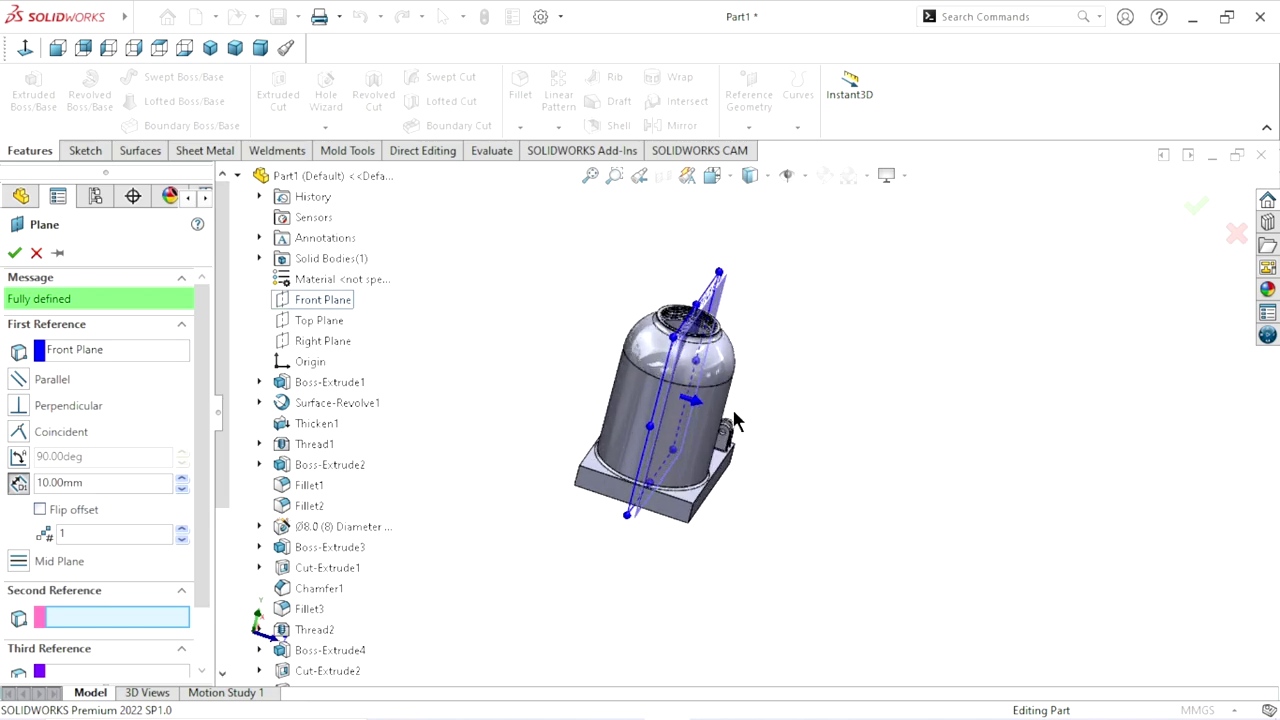
pyautogui.scroll(-5, 735, 421)
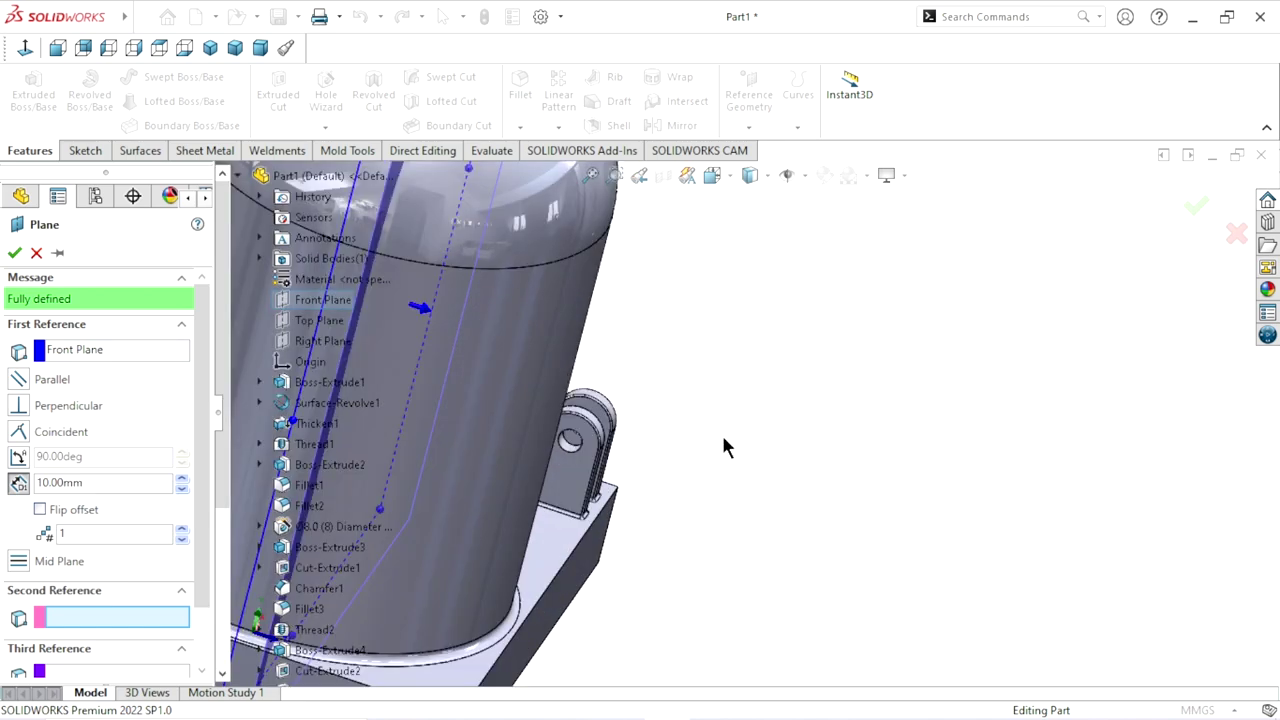
pyautogui.click(578, 355)
pyautogui.scroll(5, 680, 412)
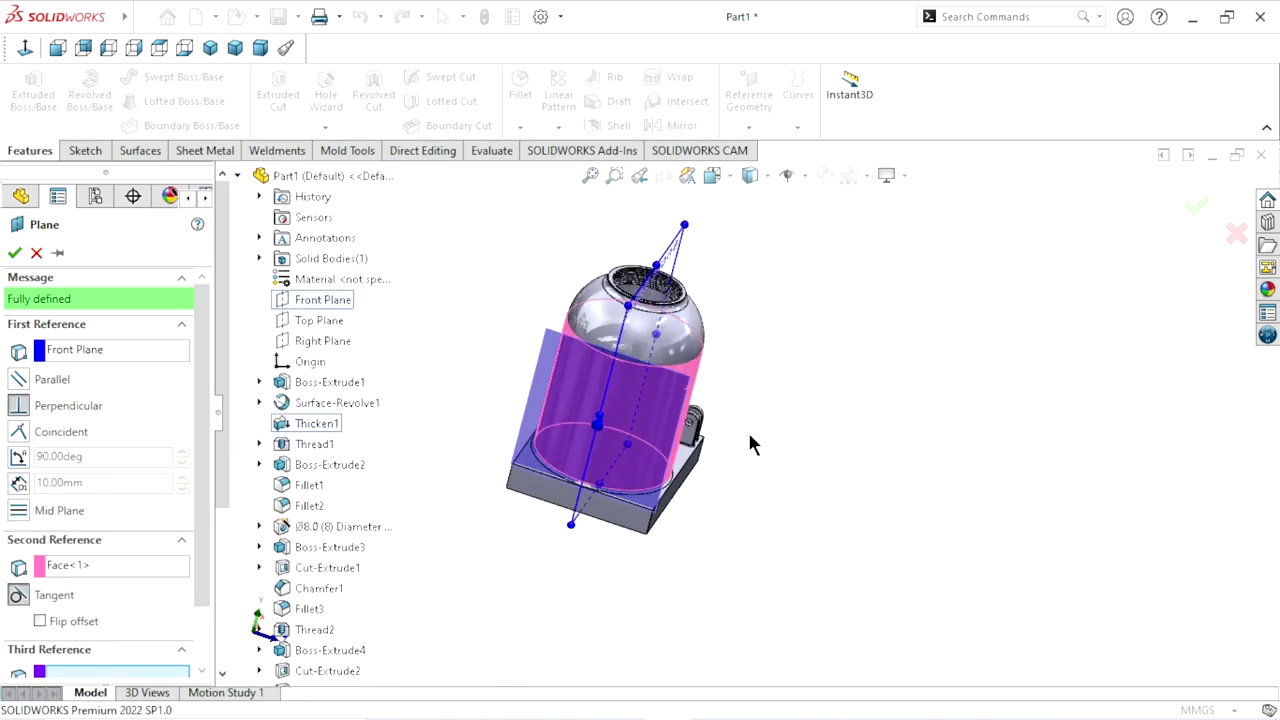
pyautogui.click(20, 385)
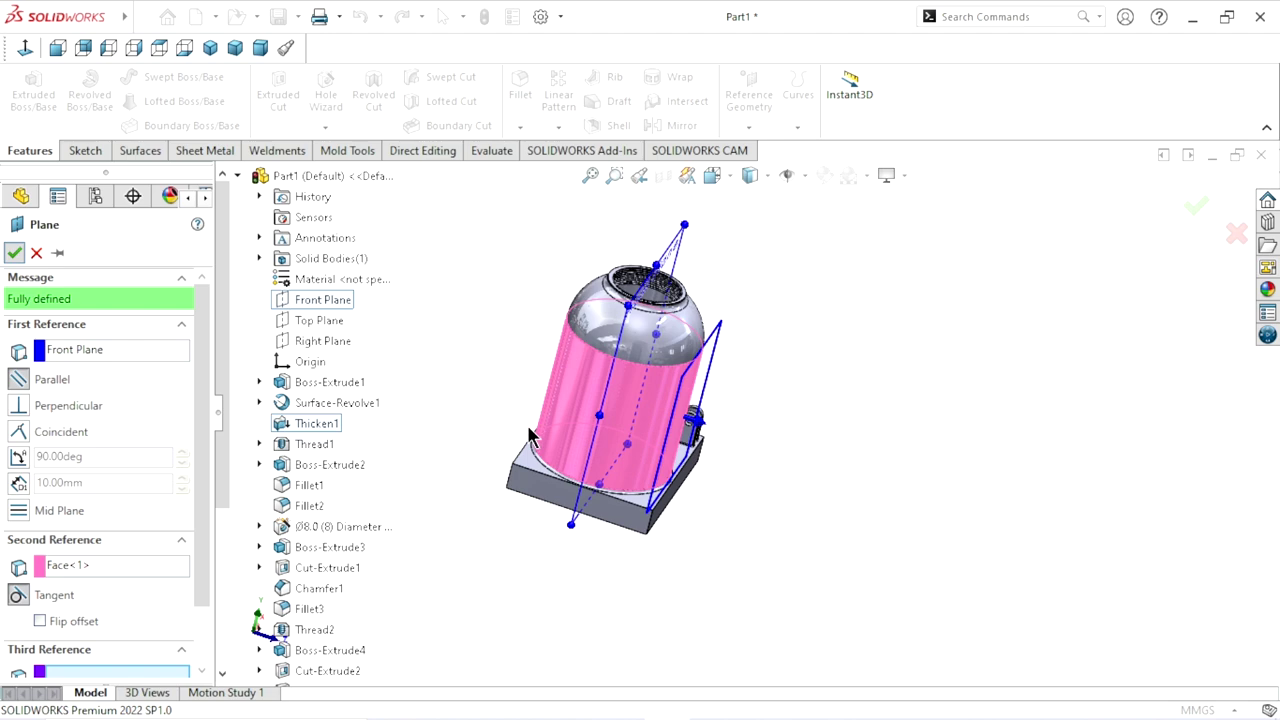
pyautogui.click(14, 252)
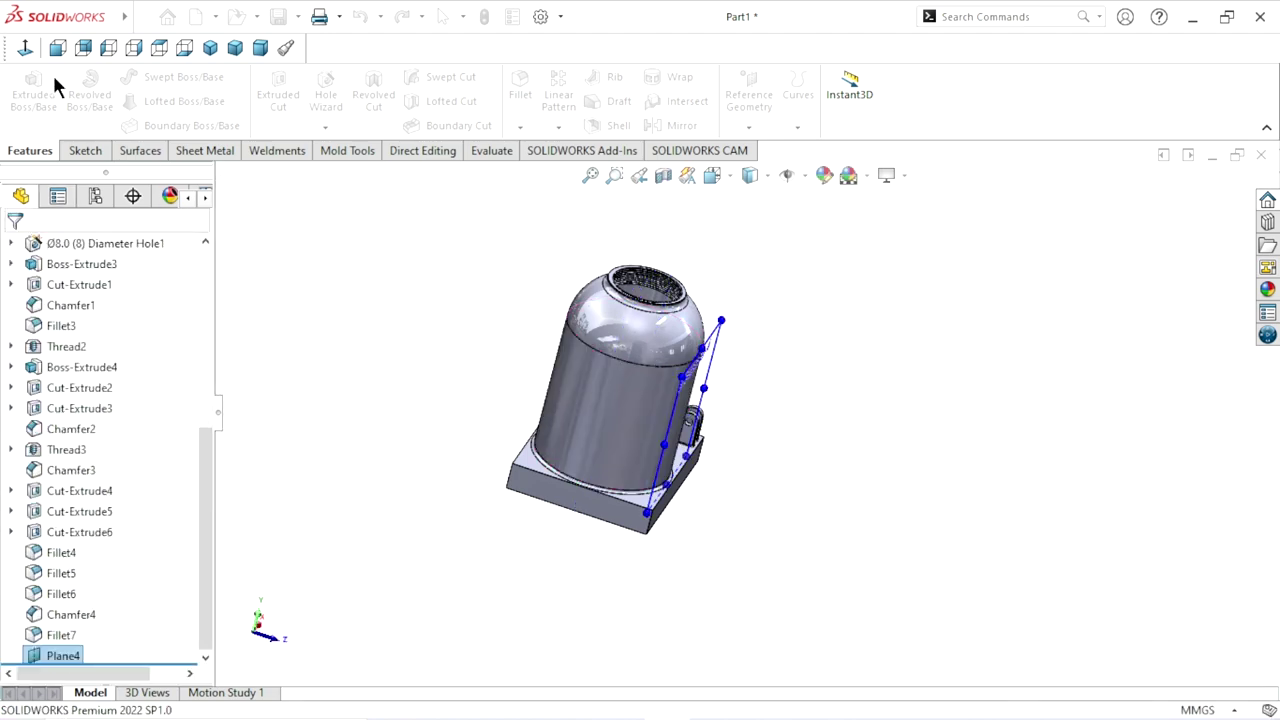
pyautogui.click(23, 52)
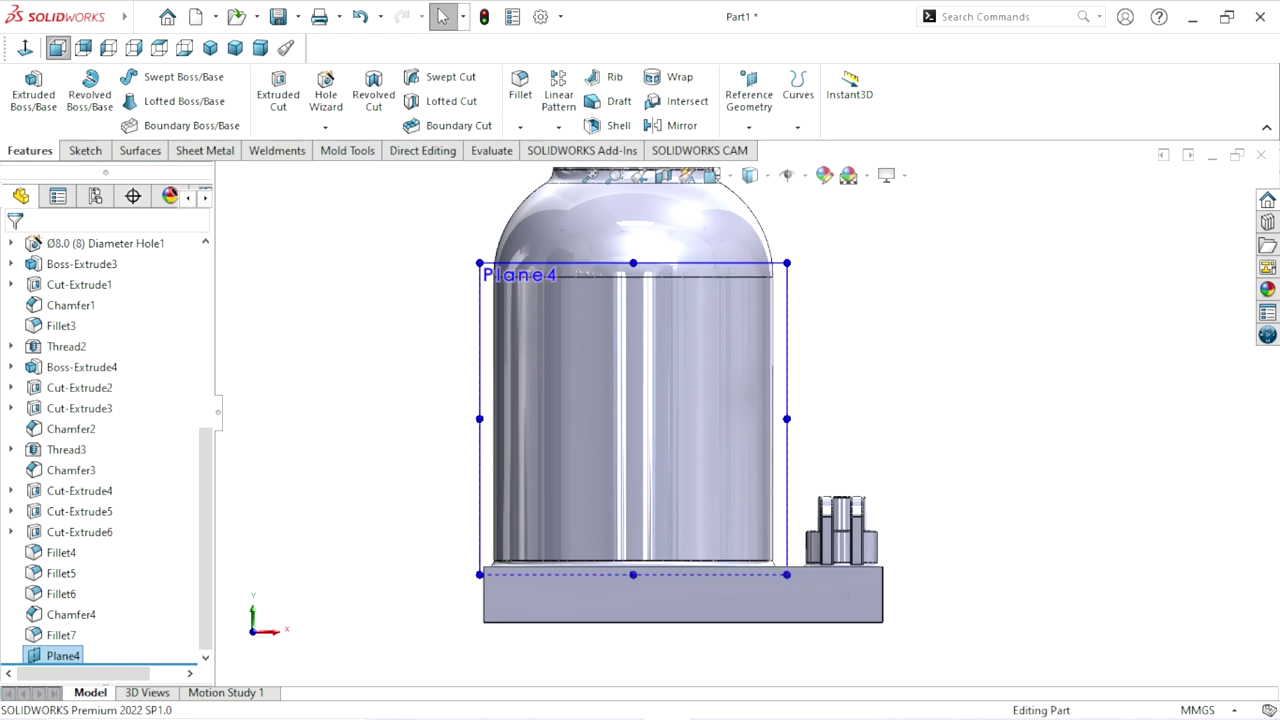
# Start a new sketch on Plane4 and hide Plane4 from the view
pyautogui.click(872, 228)
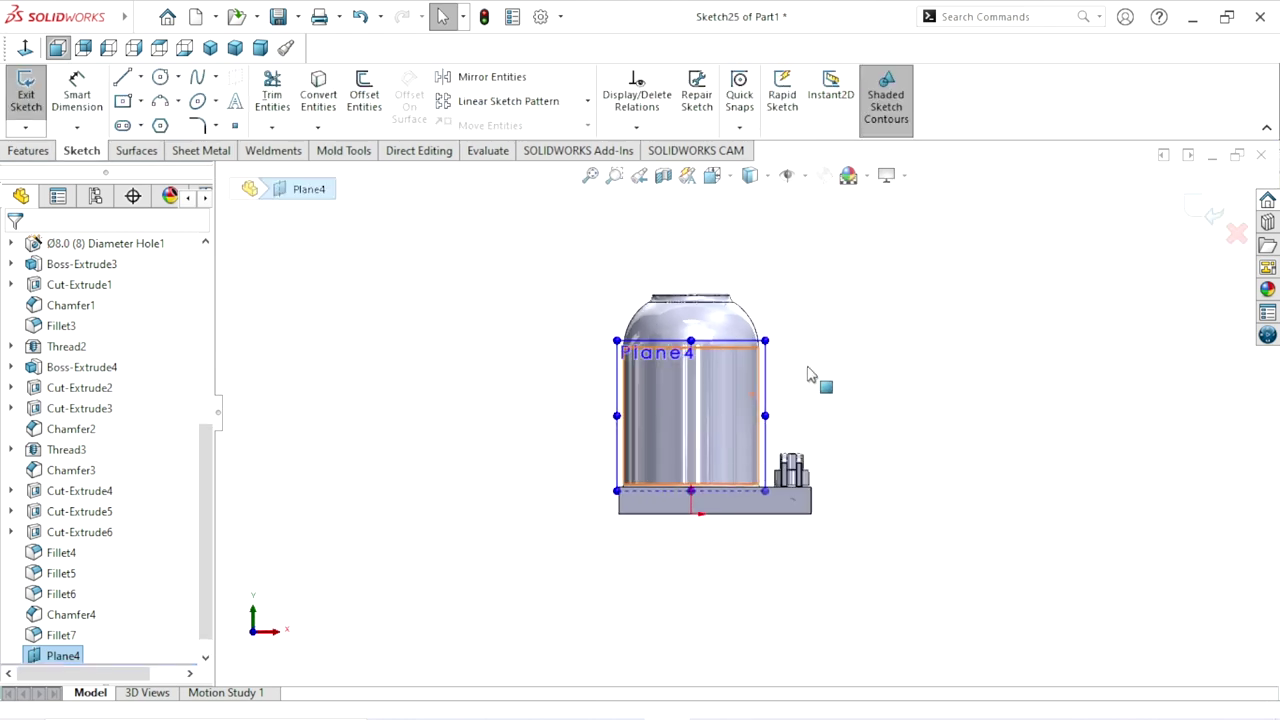
pyautogui.scroll(-2, 810, 375)
pyautogui.scroll(-3, 798, 377)
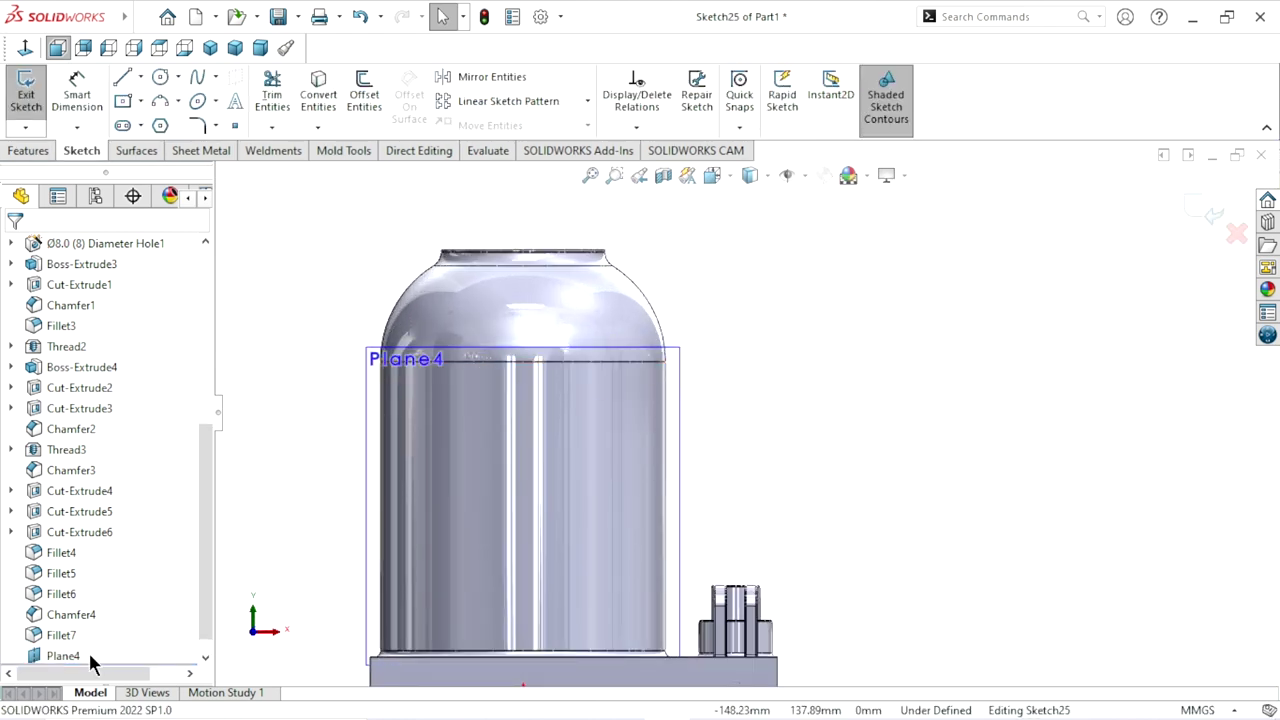
pyautogui.scroll(-1, 200, 490)
pyautogui.click(56, 639)
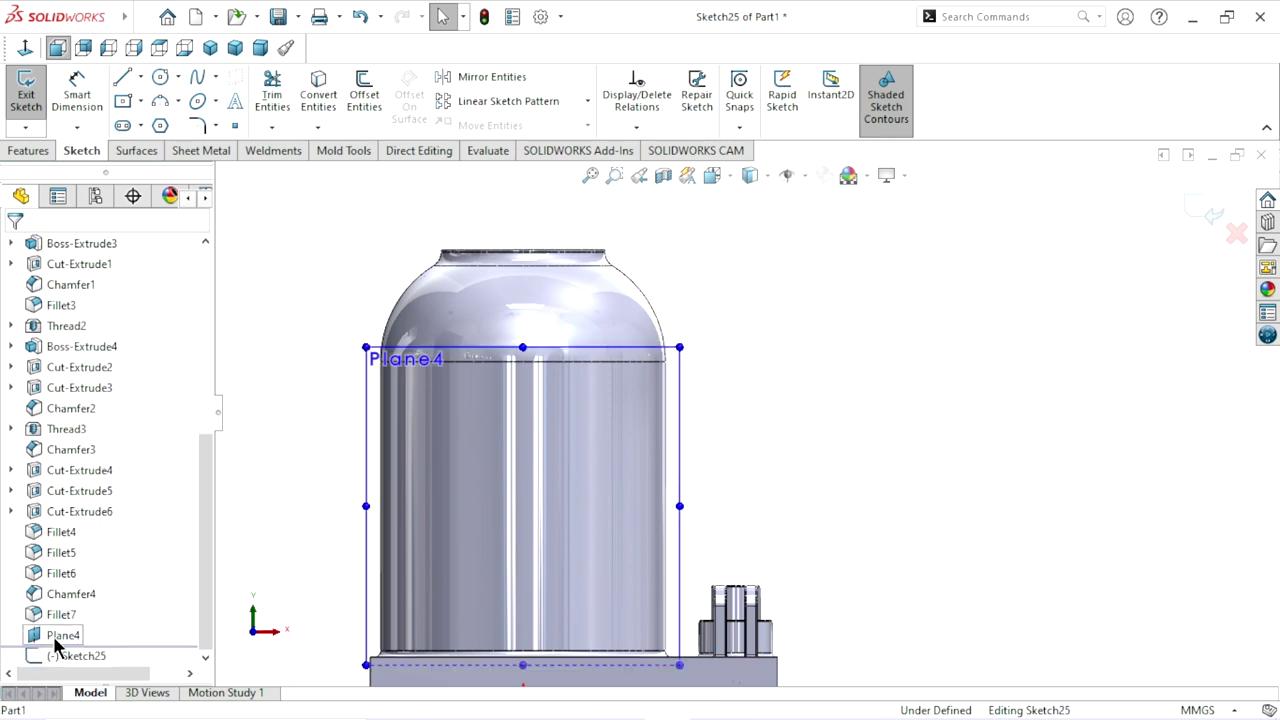
pyautogui.click(100, 609)
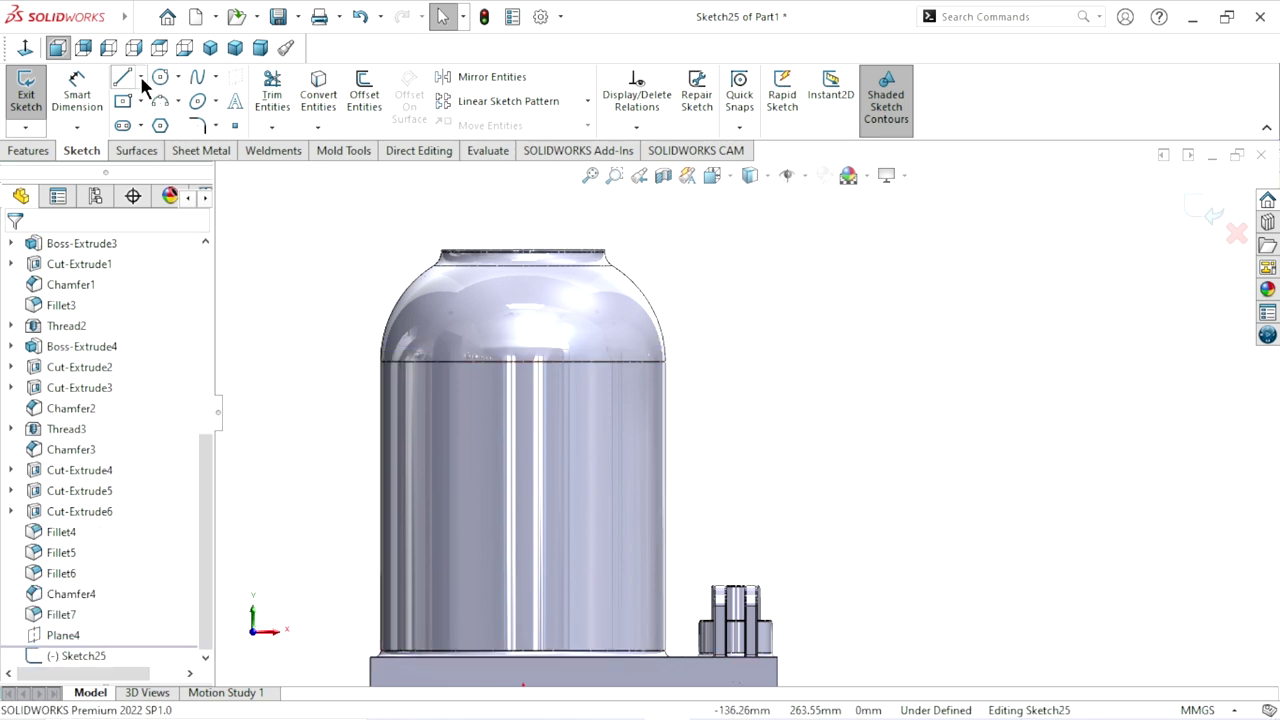
# Draw a left vertical, top horizontal and right vertical line over the dome
pyautogui.click(123, 80)
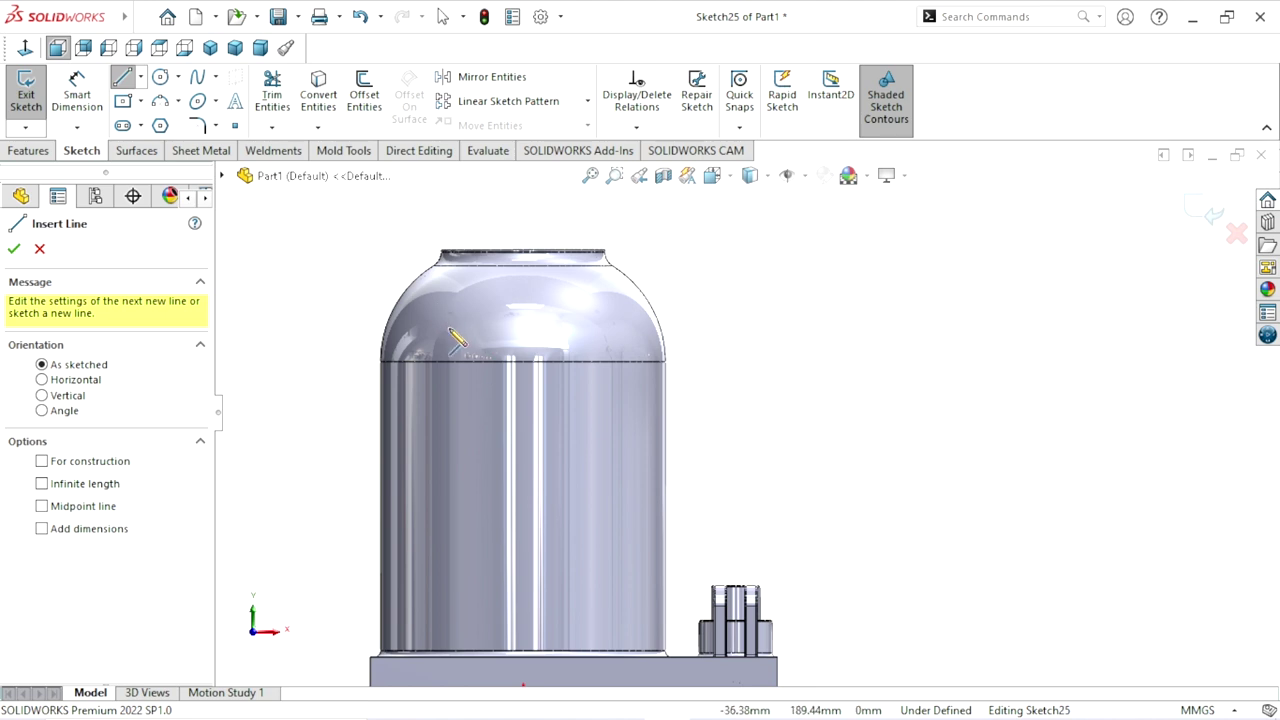
pyautogui.click(448, 337)
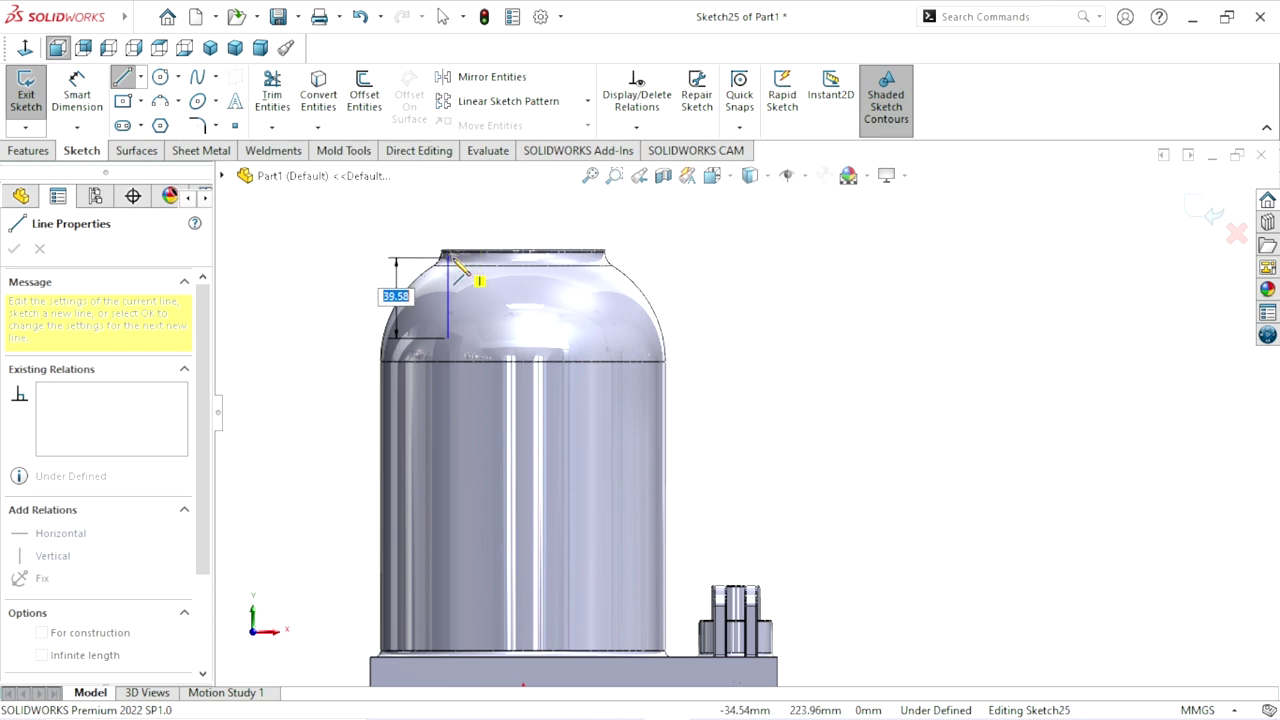
pyautogui.click(449, 258)
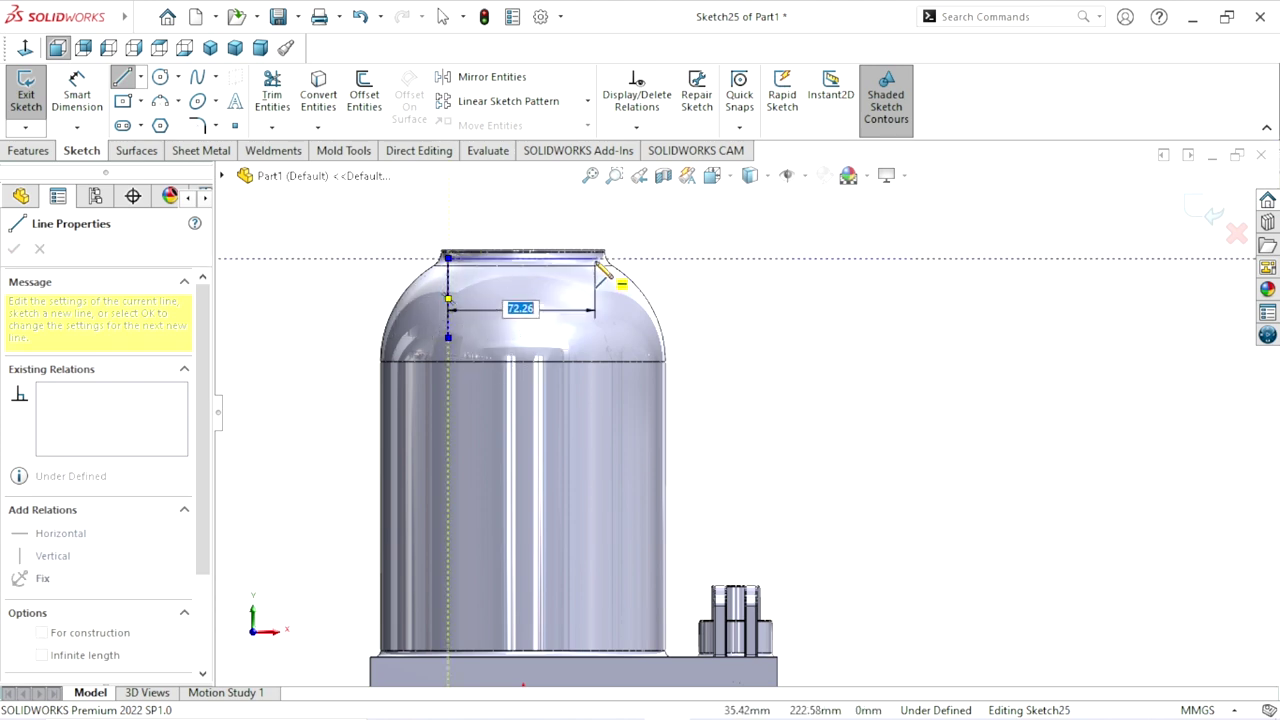
pyautogui.click(595, 259)
pyautogui.click(598, 341)
pyautogui.rightClick(737, 294)
pyautogui.click(765, 309)
pyautogui.scroll(3, 740, 400)
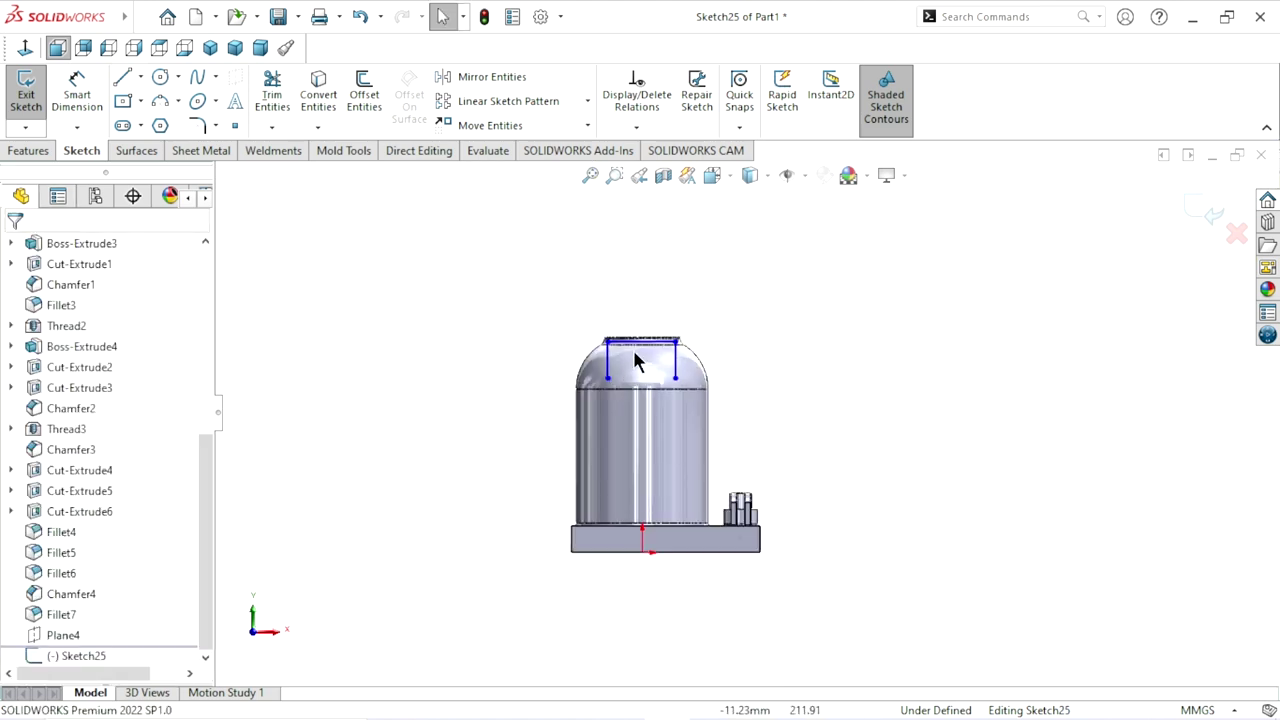
pyautogui.scroll(-3, 628, 372)
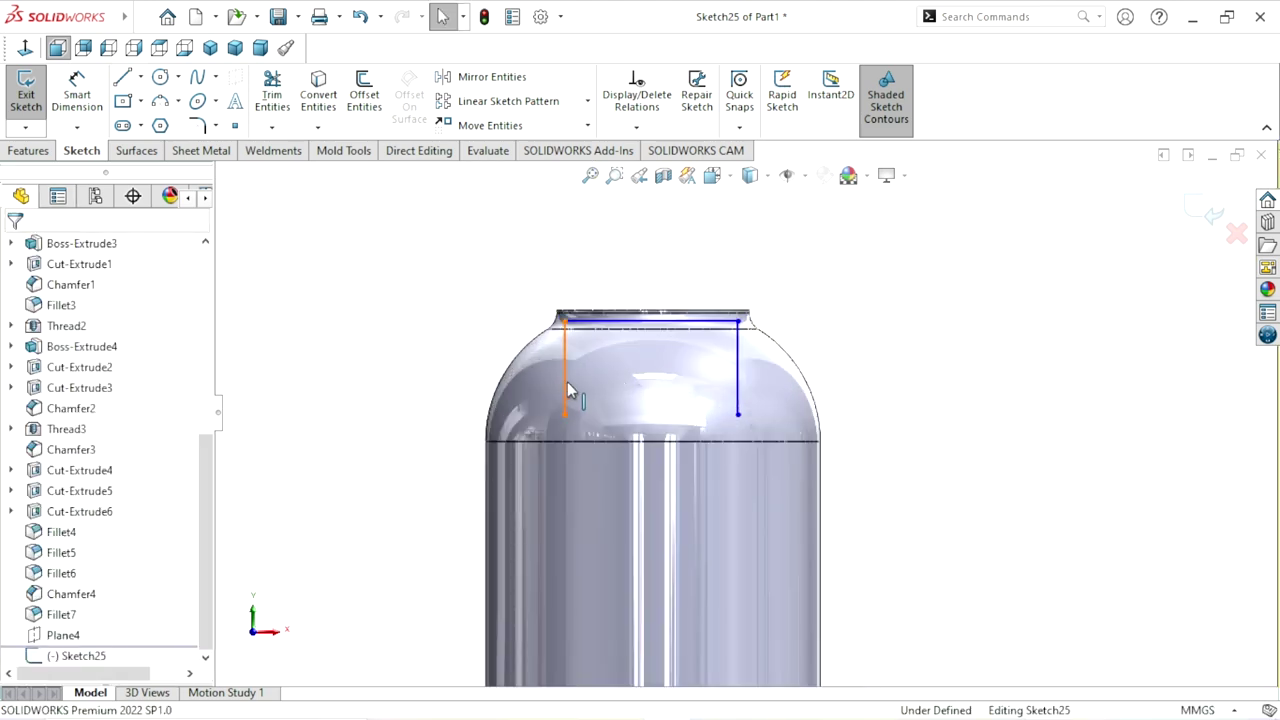
# Add an Equal relation between the two vertical lines
pyautogui.click(566, 382)
pyautogui.keyDown('ctrl'); pyautogui.click(737, 365); pyautogui.keyUp('ctrl')
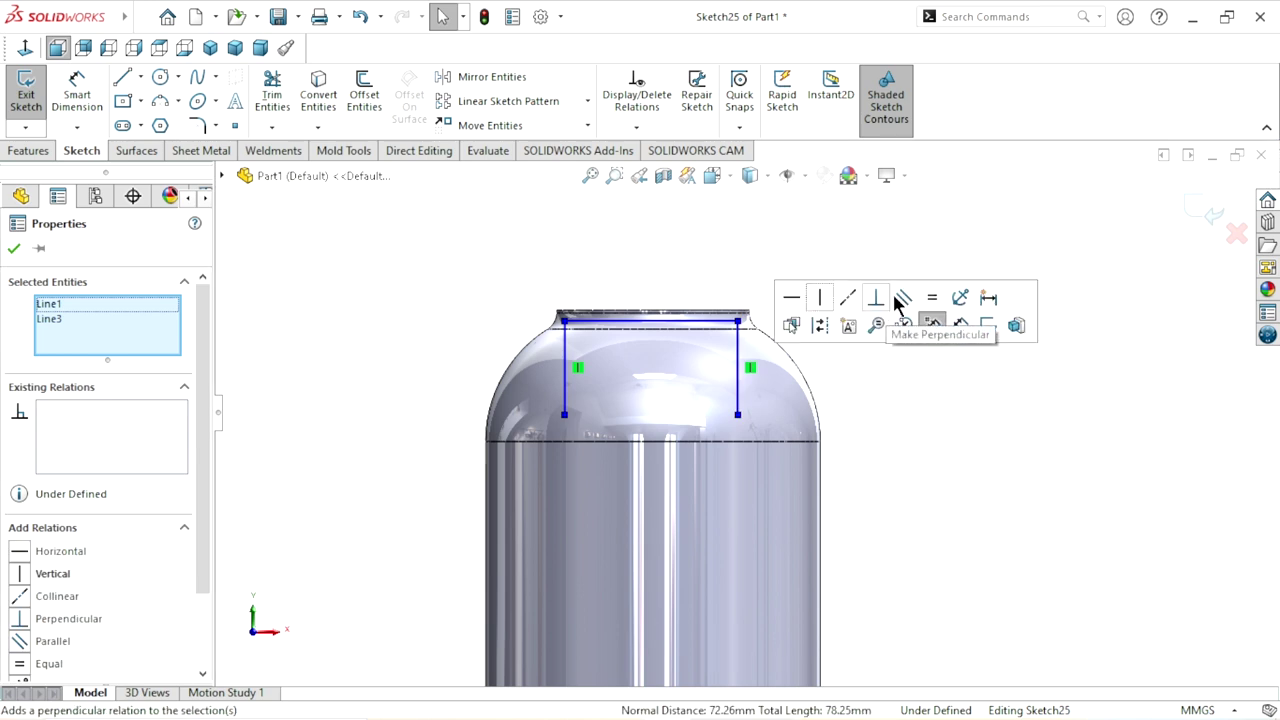
pyautogui.click(930, 325)
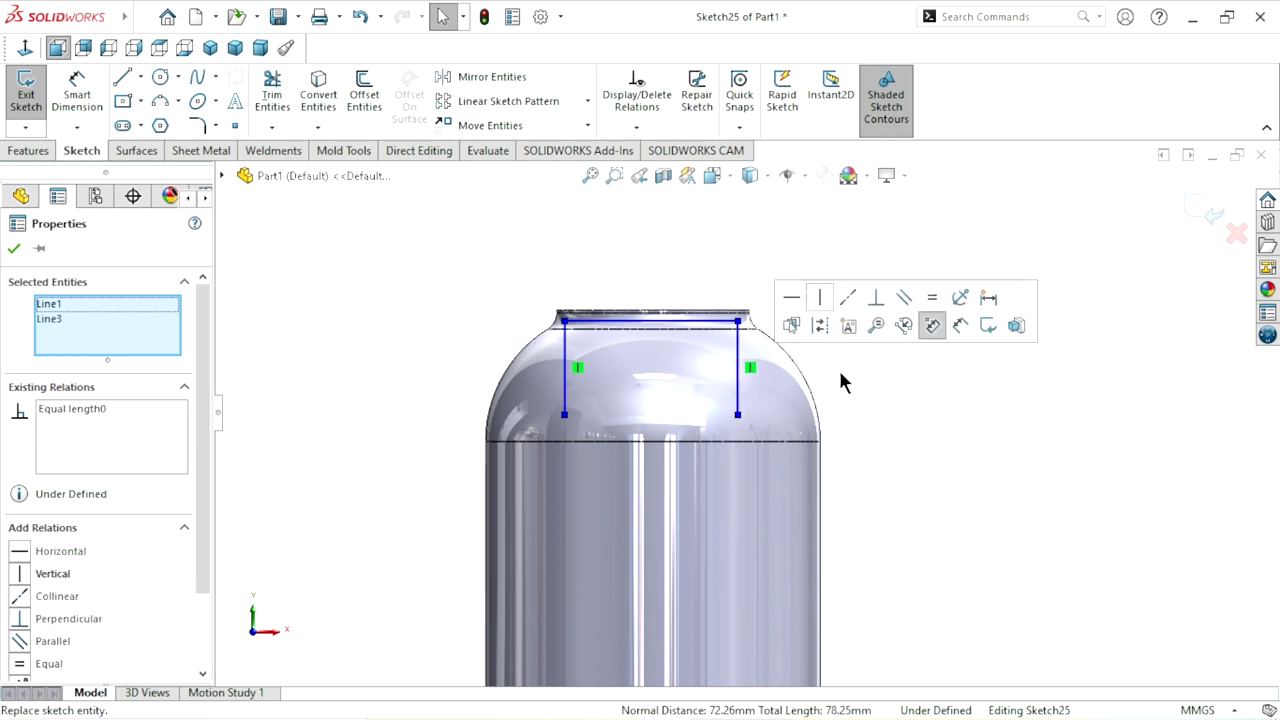
# Dimension the top line 70 mm wide and the left line 45 mm tall
pyautogui.click(93, 88)
pyautogui.click(627, 323)
pyautogui.click(655, 271)
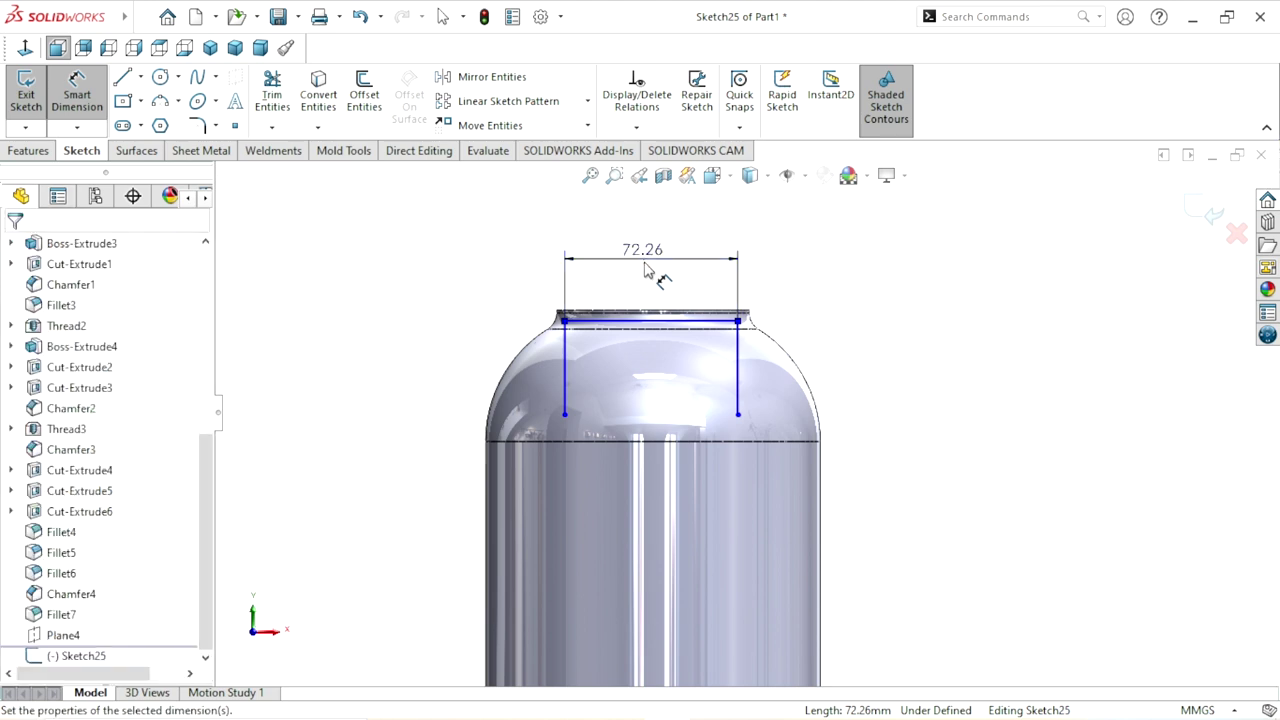
pyautogui.write('70')
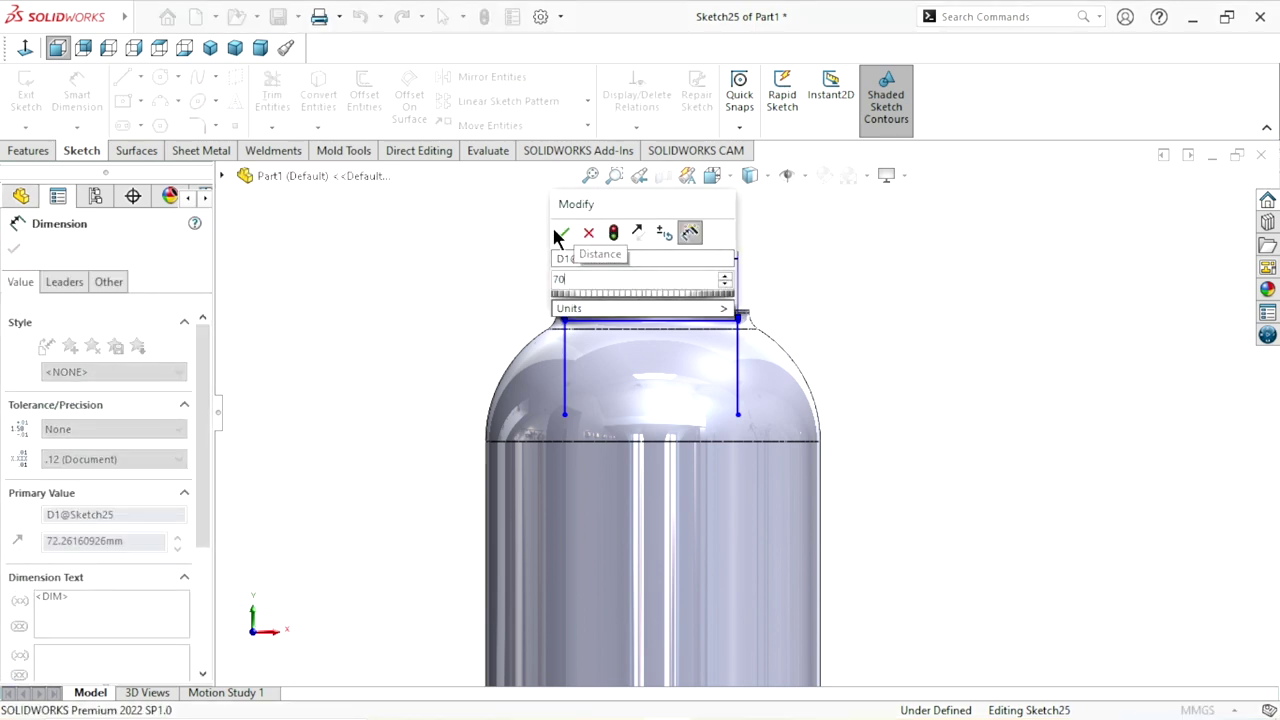
pyautogui.click(561, 233)
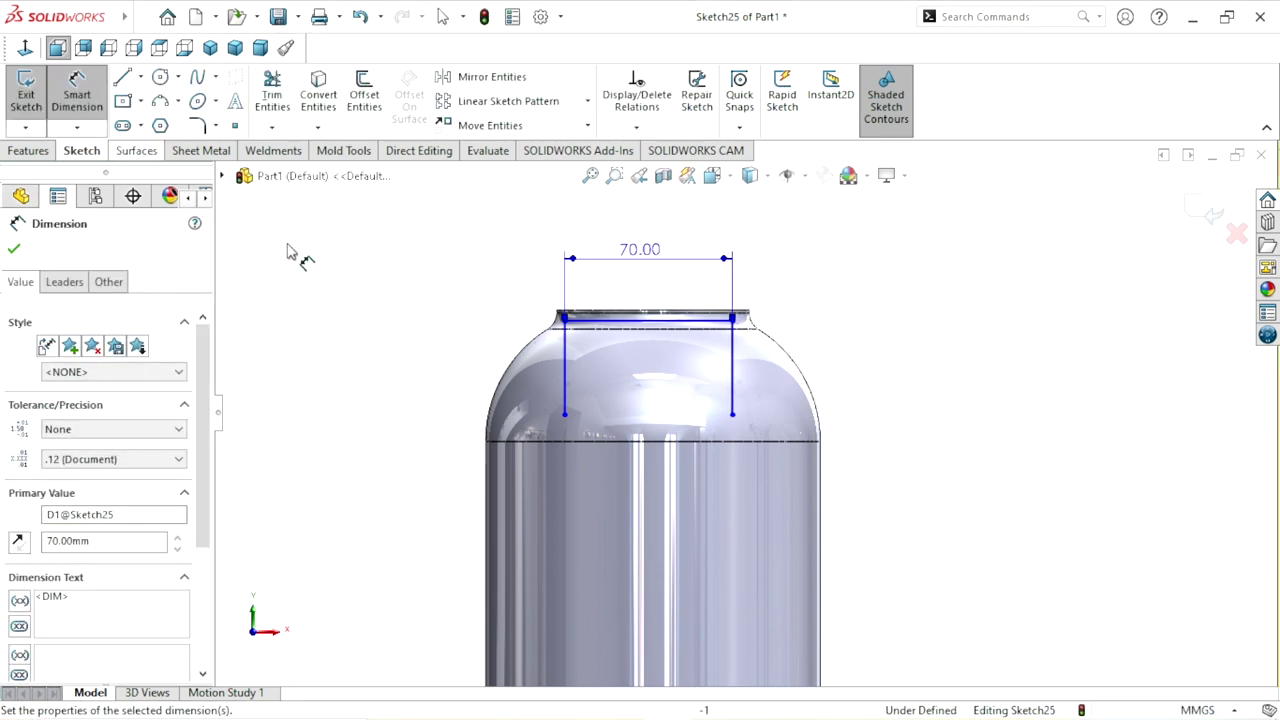
pyautogui.click(565, 368)
pyautogui.click(449, 383)
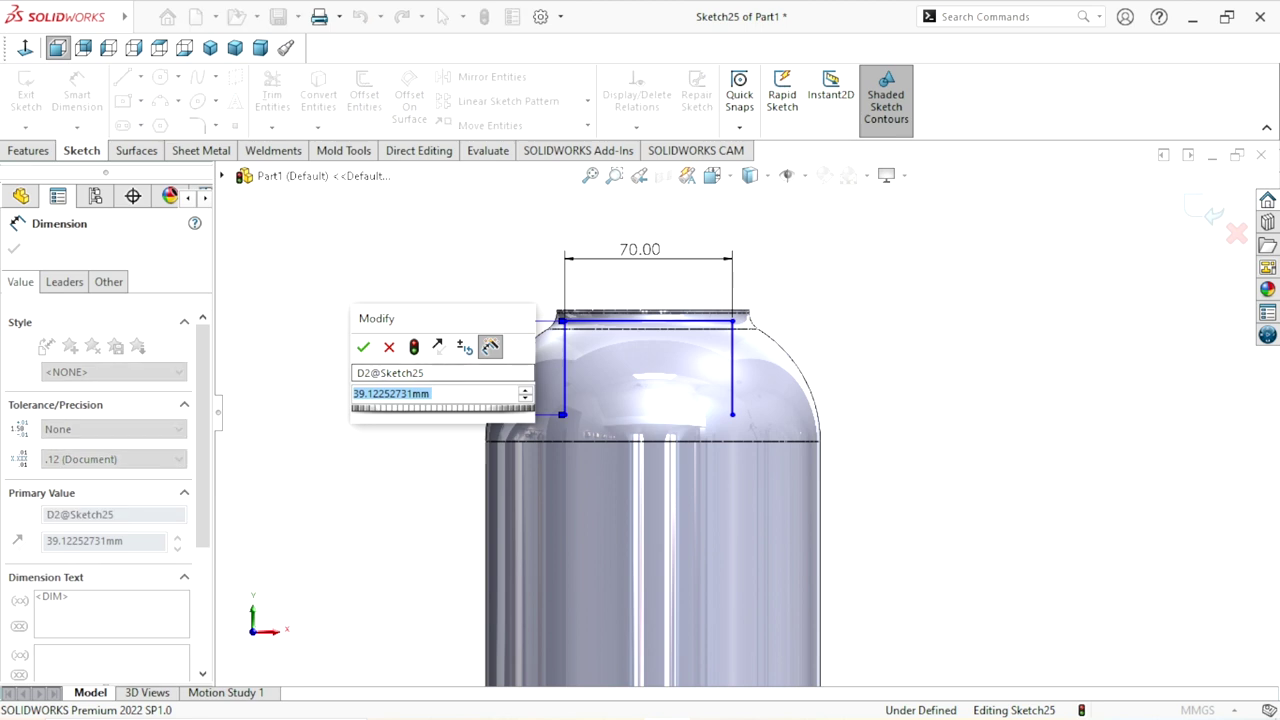
pyautogui.write('45')
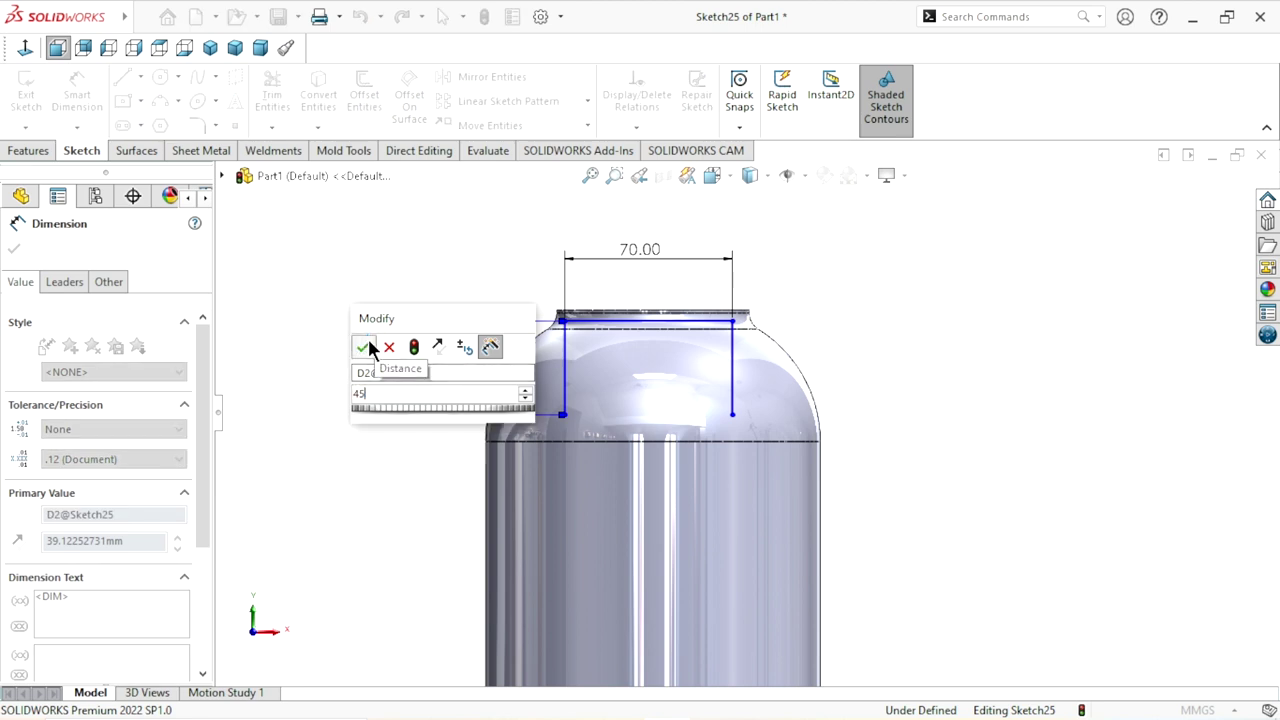
pyautogui.click(363, 346)
pyautogui.scroll(2, 686, 423)
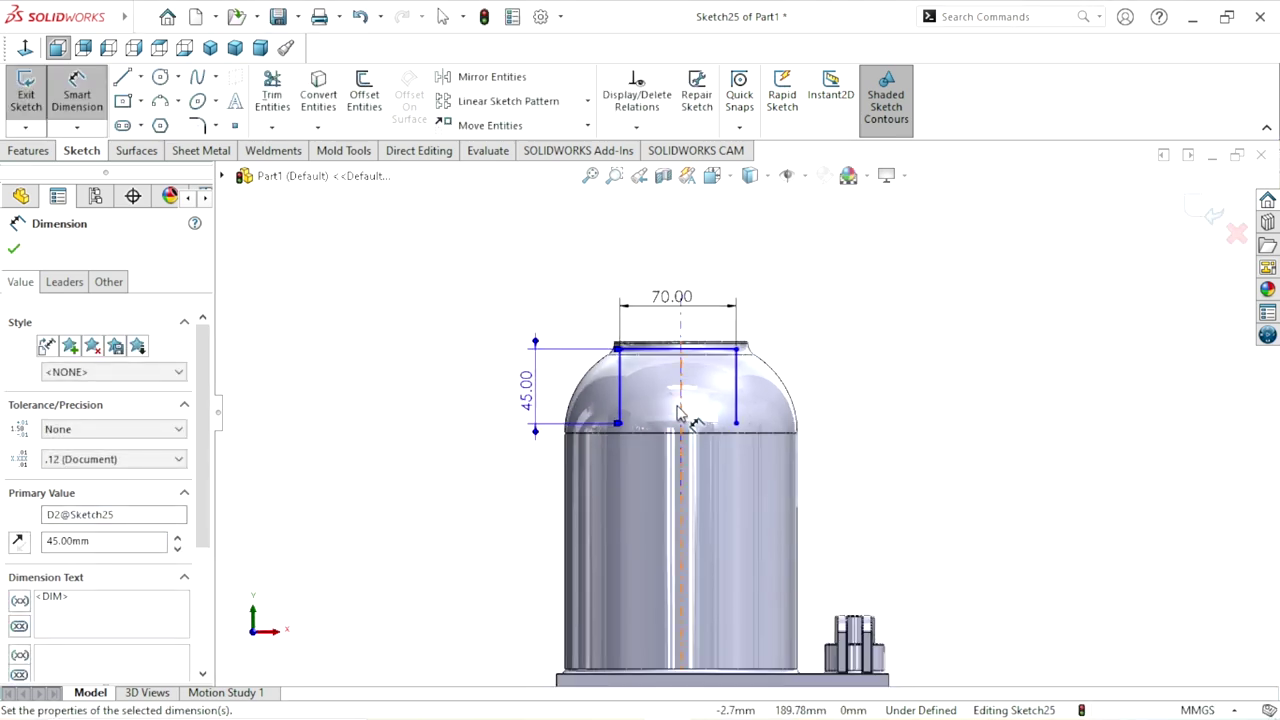
pyautogui.scroll(-3, 840, 418)
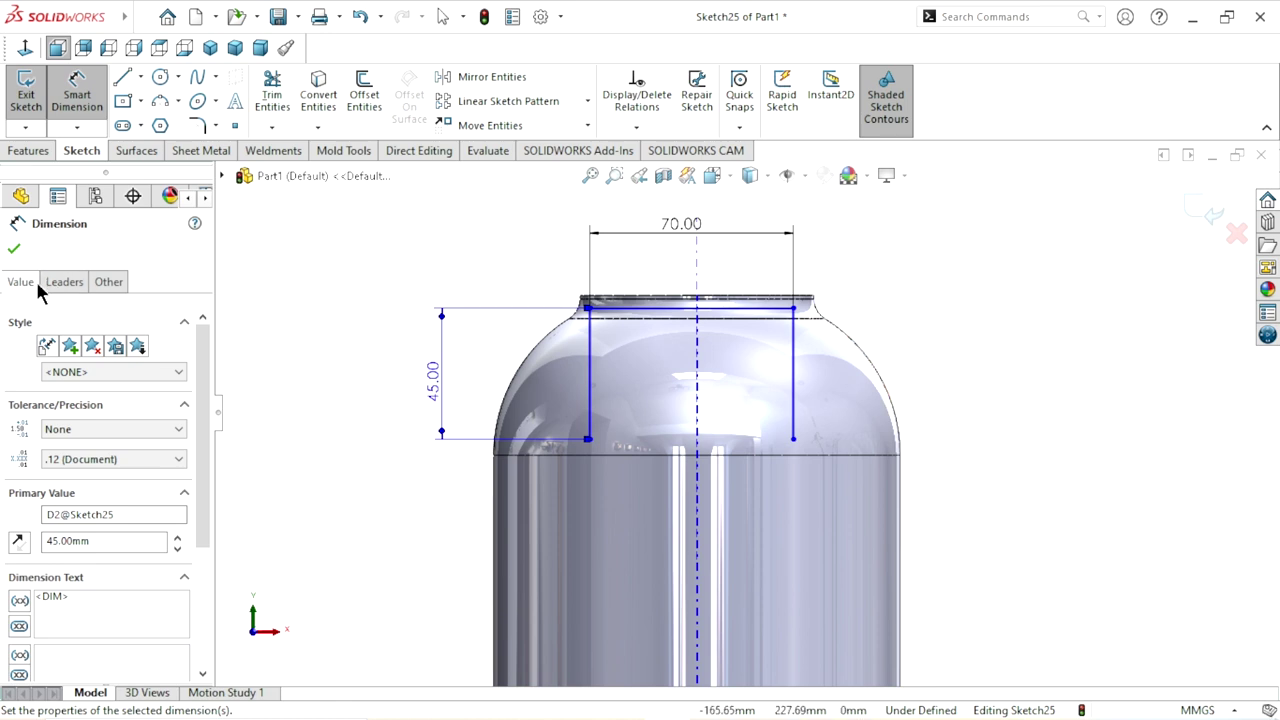
pyautogui.click(11, 253)
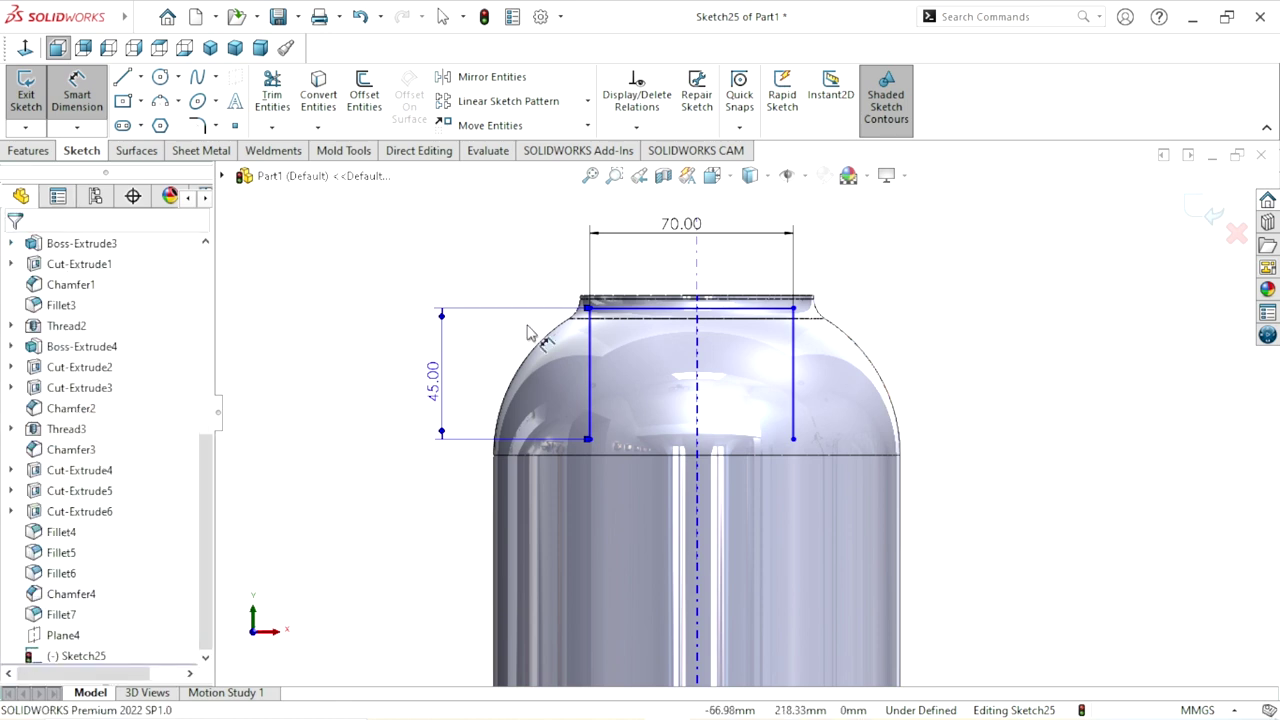
pyautogui.click(694, 312)
# Add a Vertical relation between the top line's midpoint and the rim vertex
pyautogui.keyDown('ctrl'); pyautogui.click(733, 345); pyautogui.keyUp('ctrl')
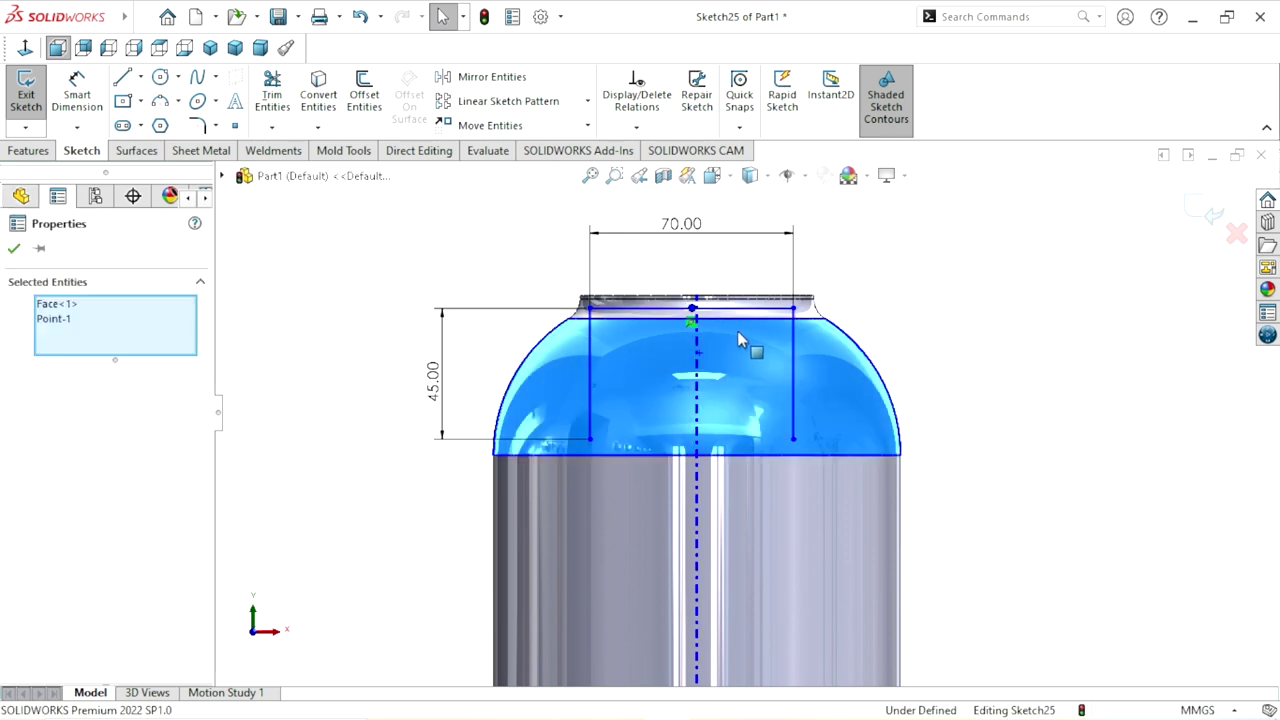
pyautogui.press('Escape')
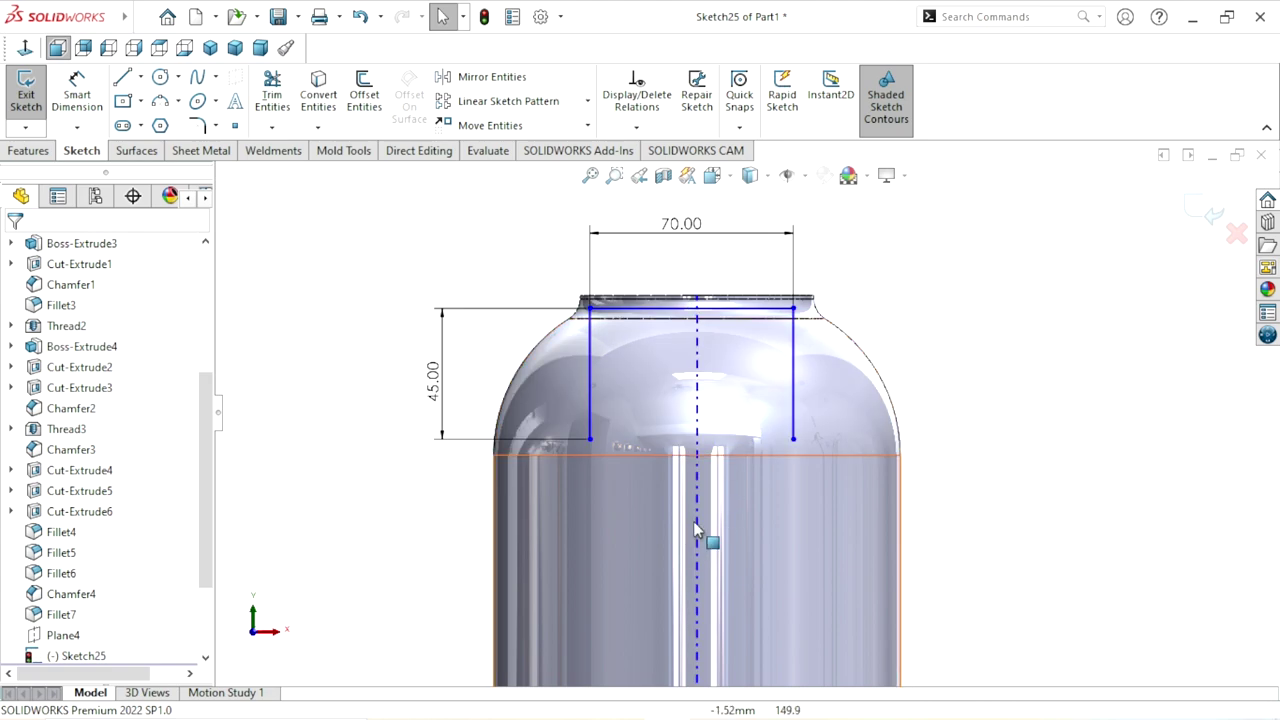
pyautogui.click(700, 514)
pyautogui.click(1020, 403)
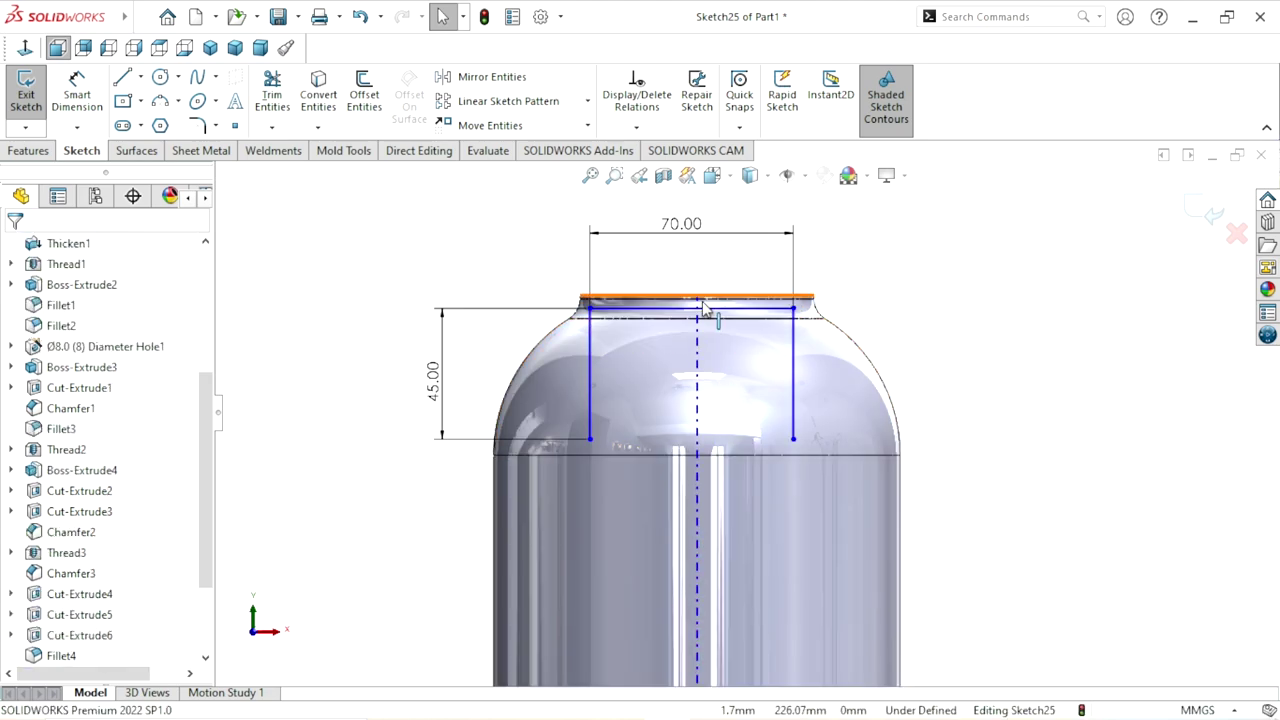
pyautogui.scroll(-4, 697, 300)
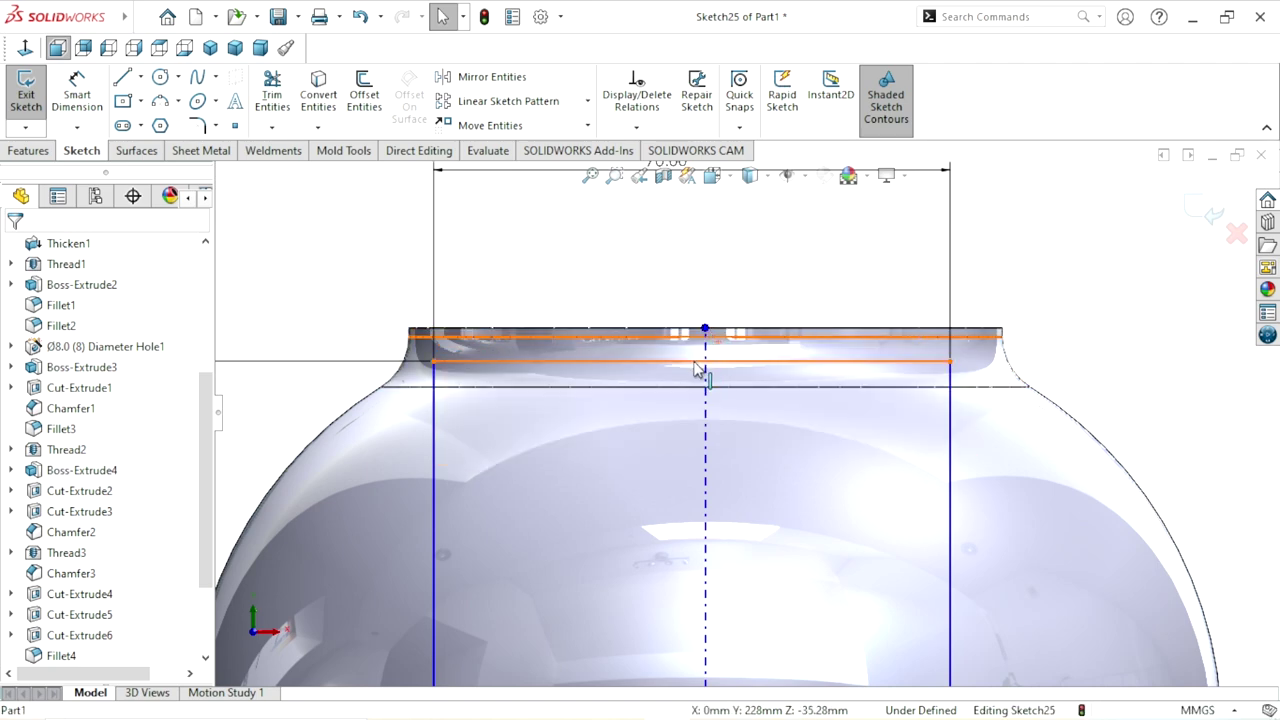
pyautogui.click(697, 366)
pyautogui.keyDown('ctrl'); pyautogui.click(691, 361); pyautogui.keyUp('ctrl')
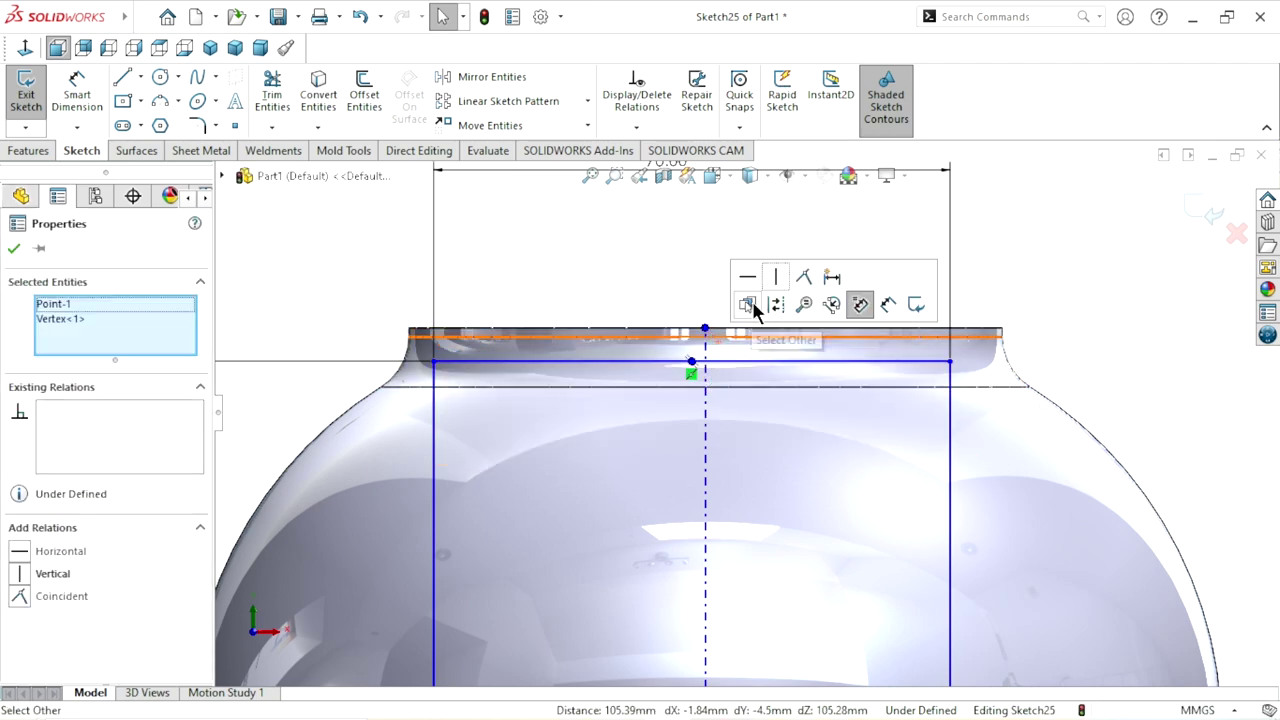
pyautogui.click(776, 288)
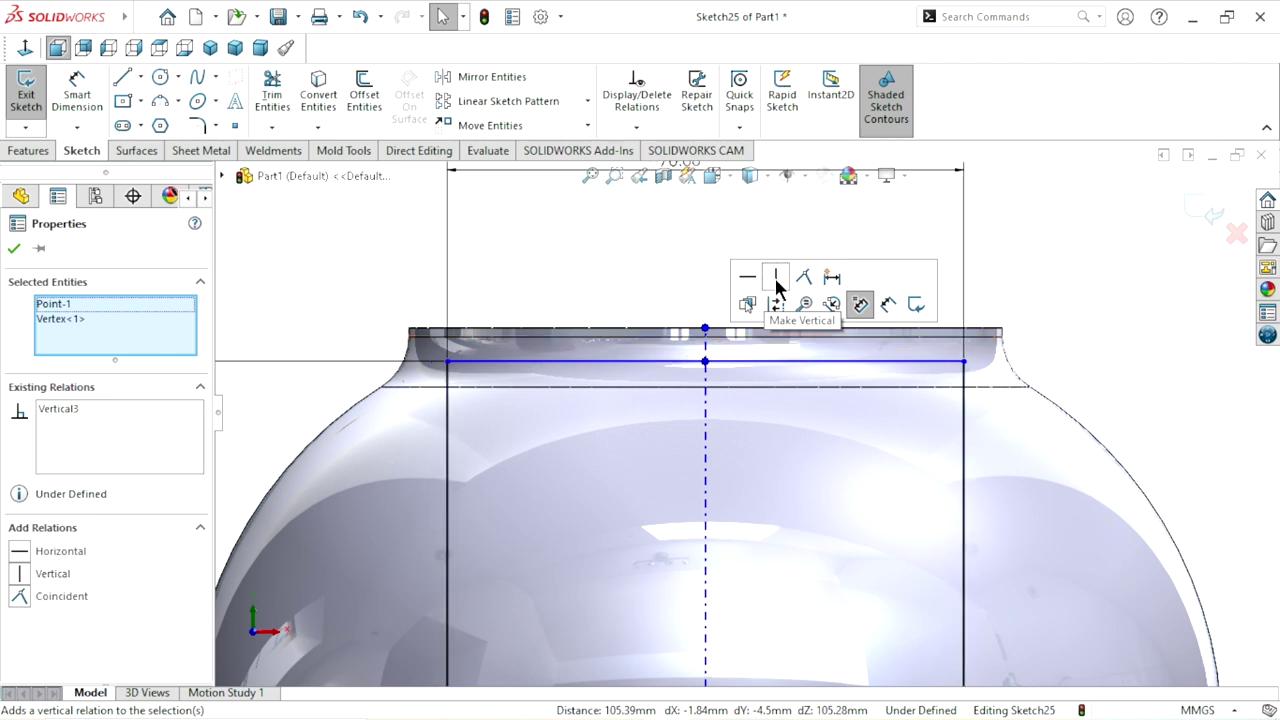
pyautogui.scroll(3, 690, 328)
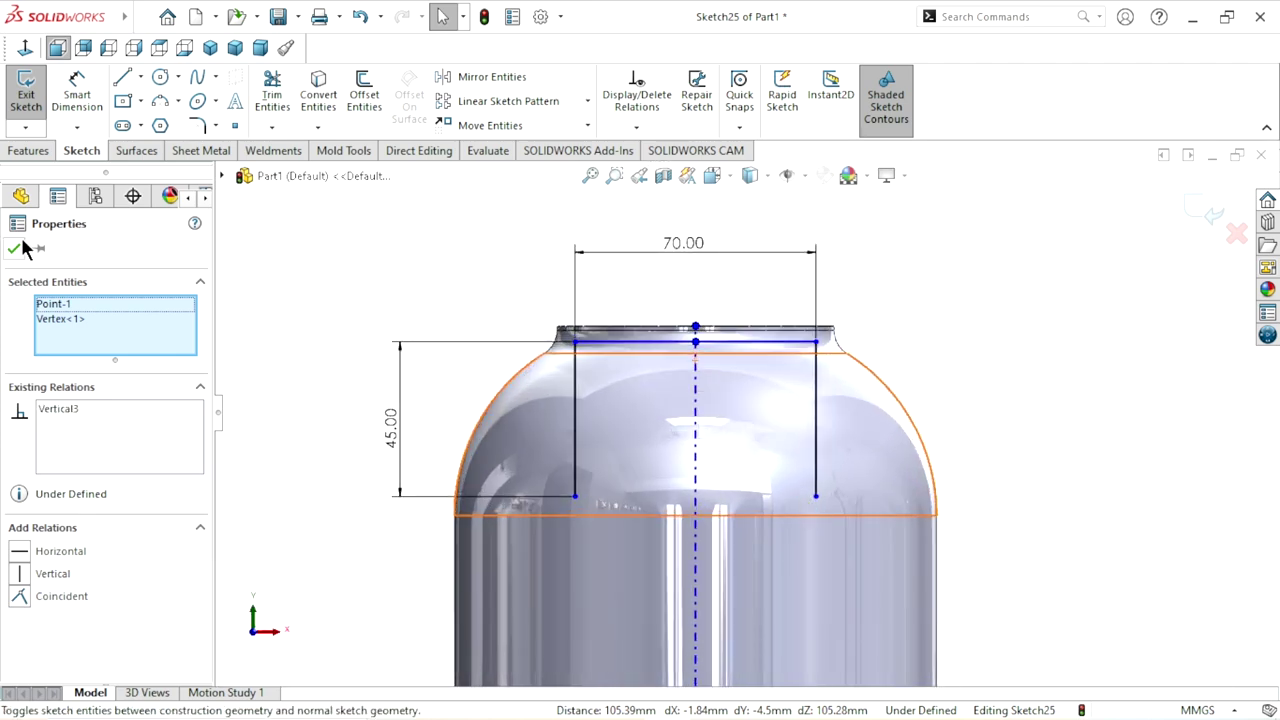
pyautogui.click(14, 248)
# Dimension the right line's bottom point 5 mm above the dome edge
pyautogui.scroll(3, 749, 477)
pyautogui.scroll(-2, 753, 473)
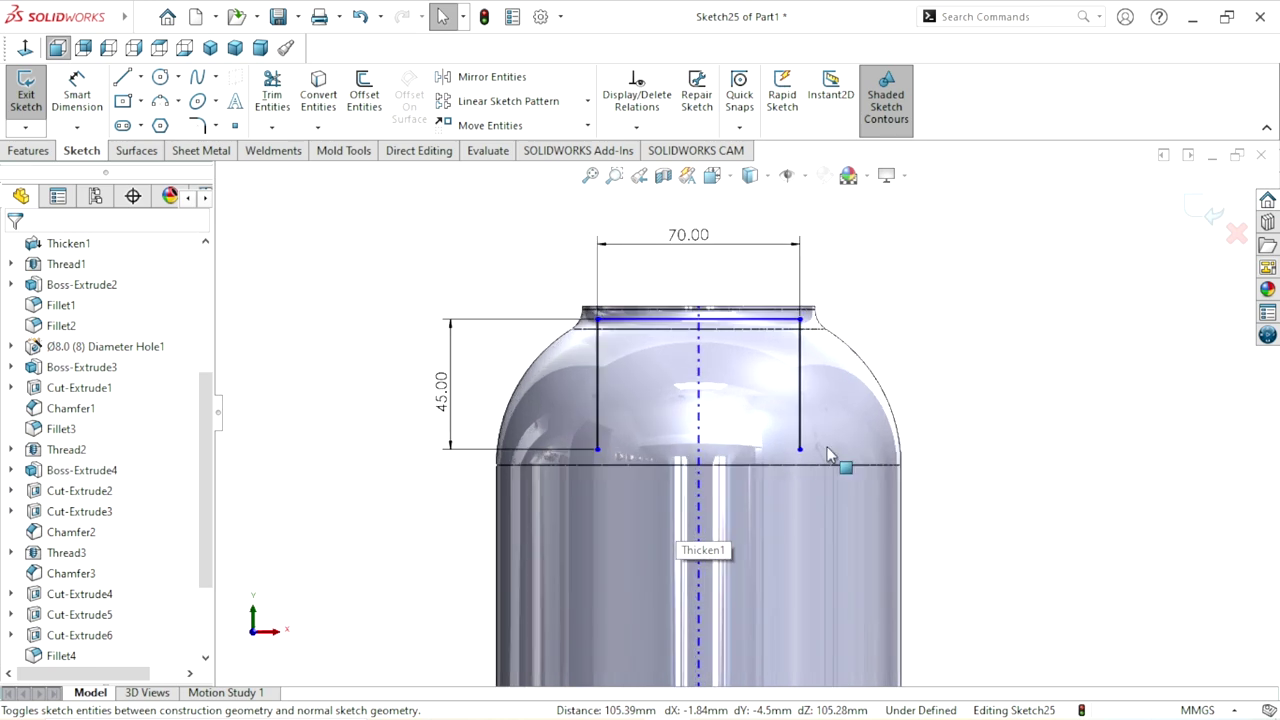
pyautogui.keyDown('ctrl'); pyautogui.moveTo(846, 477); pyautogui.dragTo(857, 452, button='middle'); pyautogui.keyUp('ctrl')
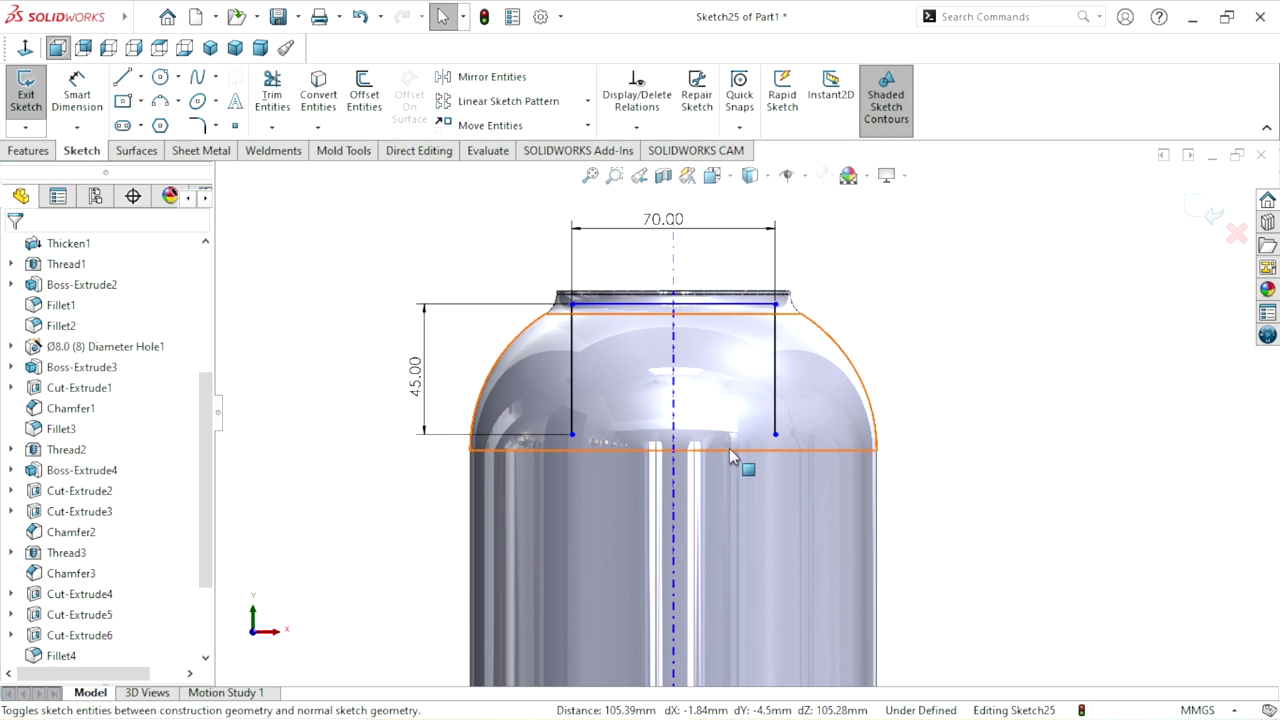
pyautogui.click(80, 96)
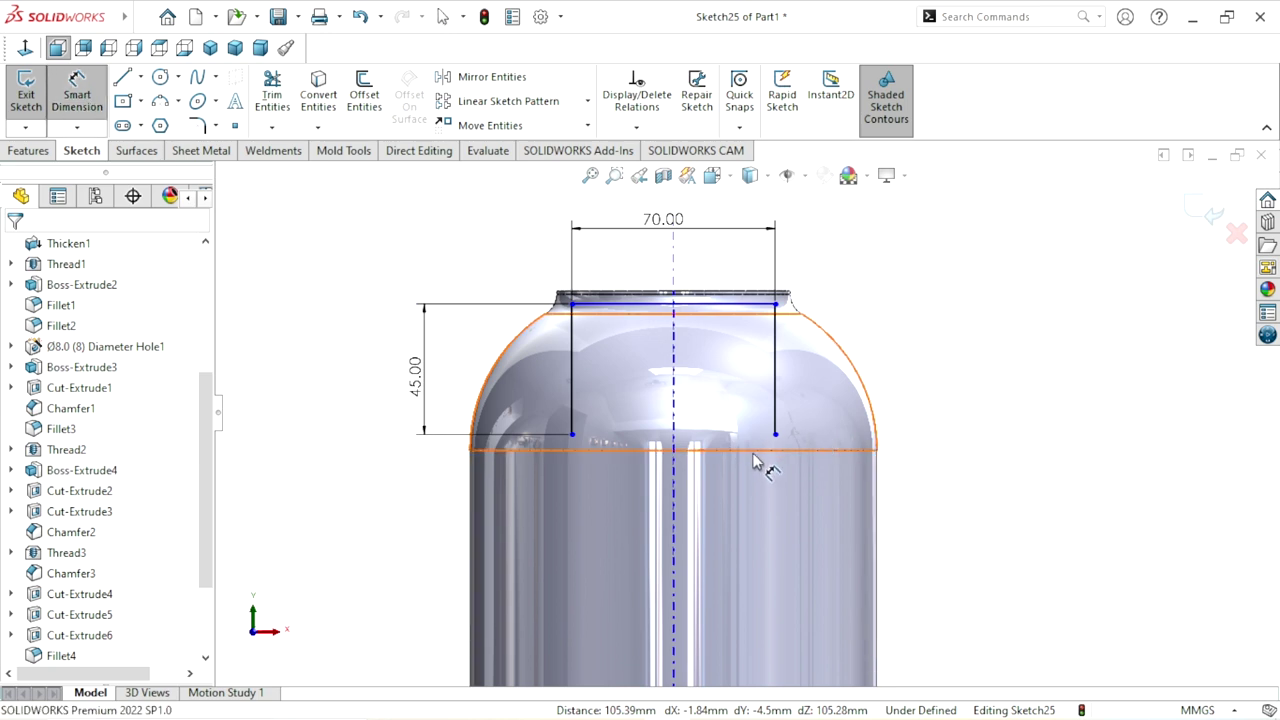
pyautogui.click(776, 445)
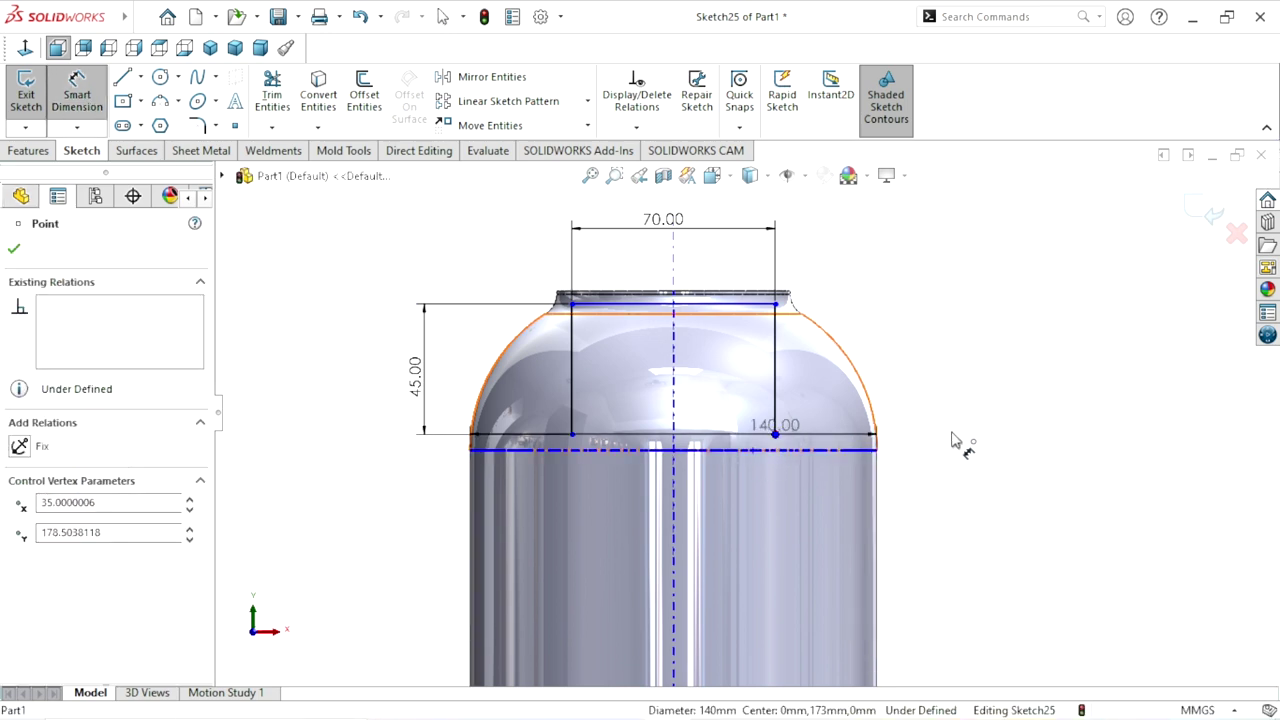
pyautogui.click(928, 388)
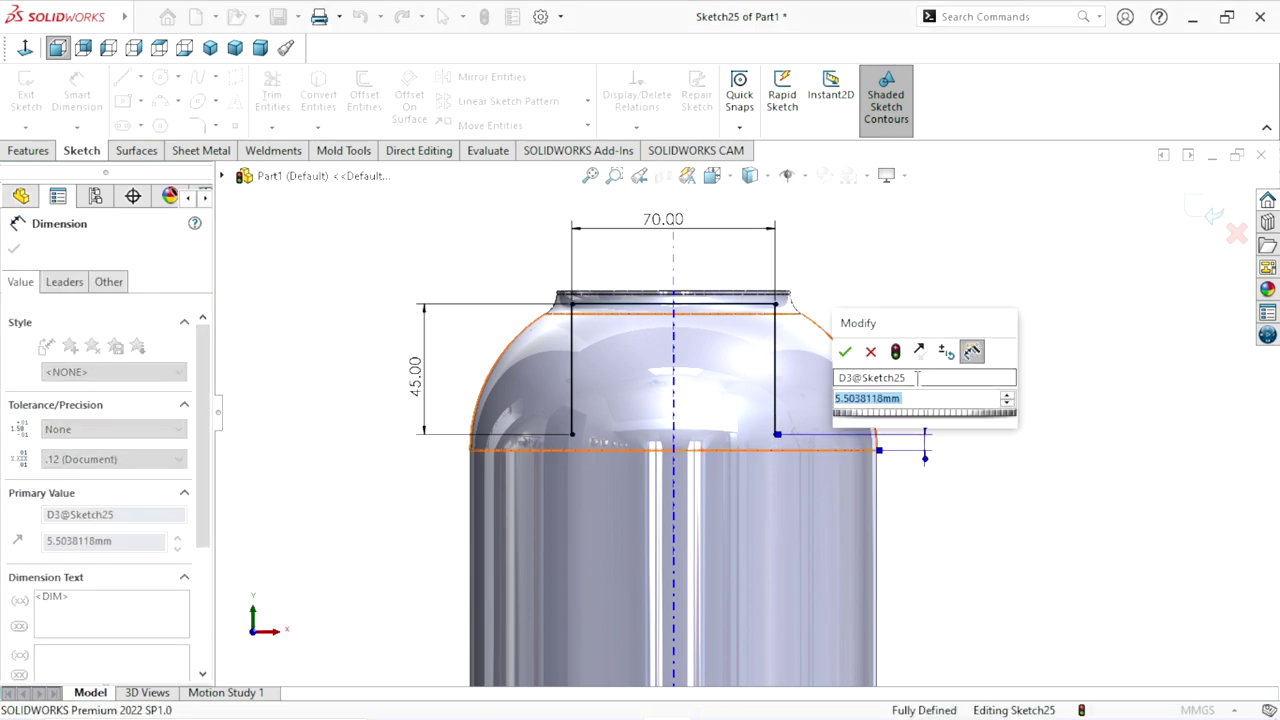
pyautogui.write('5')
pyautogui.press('Return')
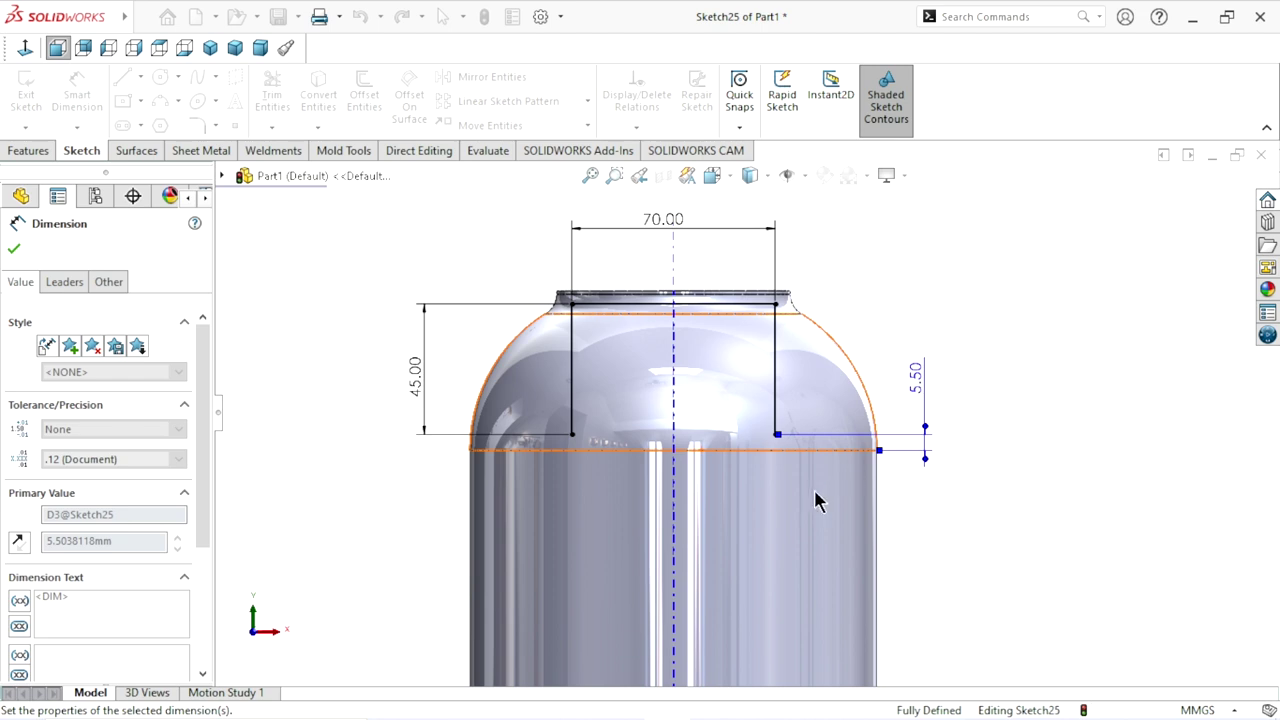
pyautogui.scroll(3, 782, 507)
pyautogui.scroll(-2, 829, 491)
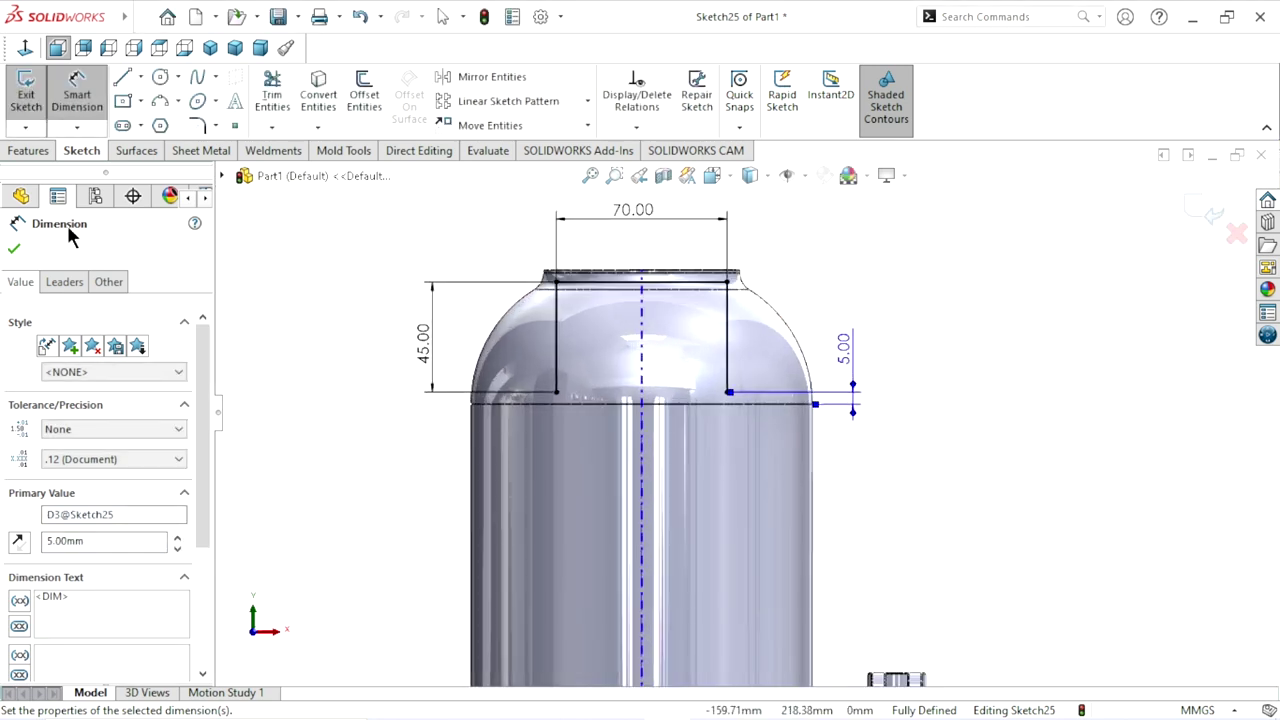
pyautogui.click(14, 249)
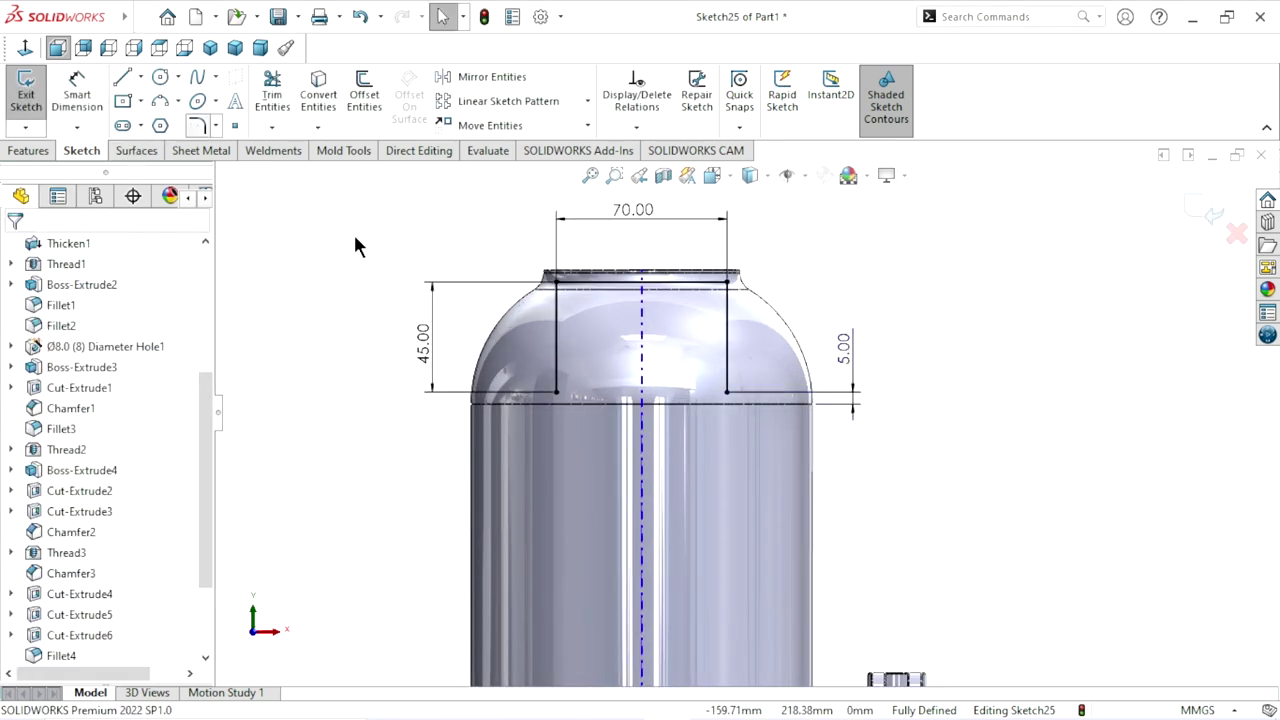
pyautogui.press('f')
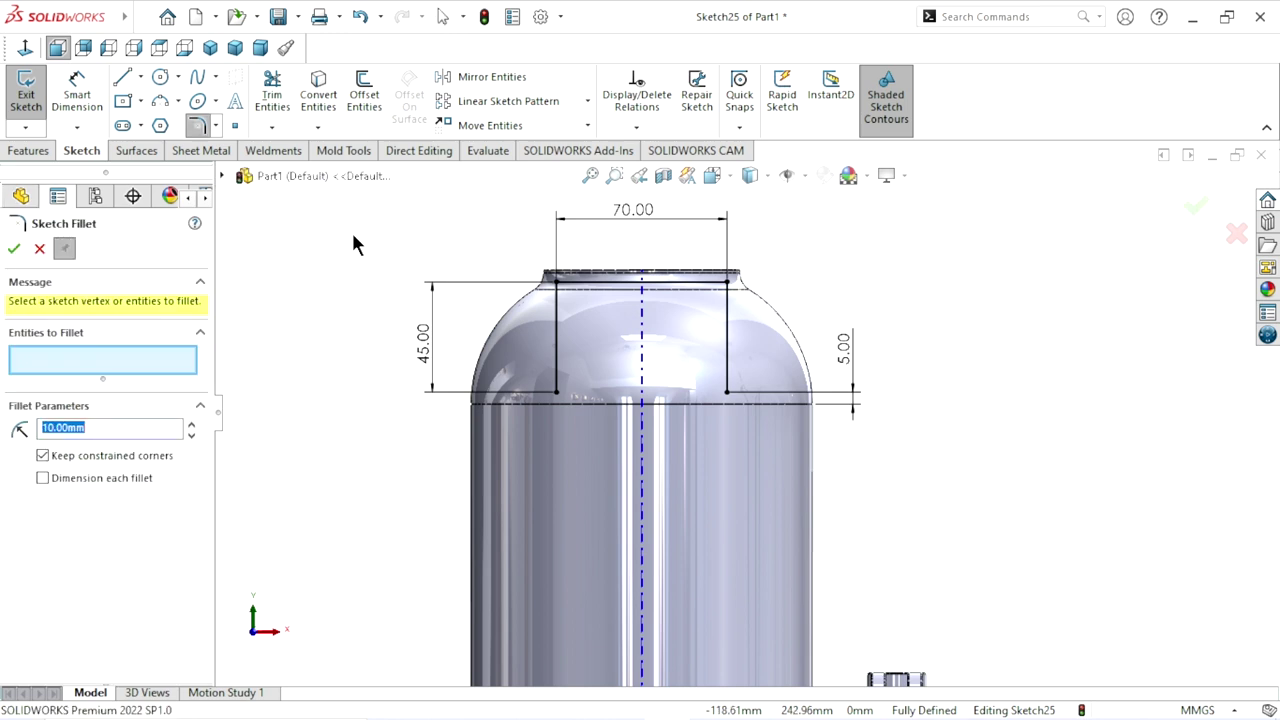
# Round the top-left and top-right sketch corners with 10 mm fillets
pyautogui.click(556, 282)
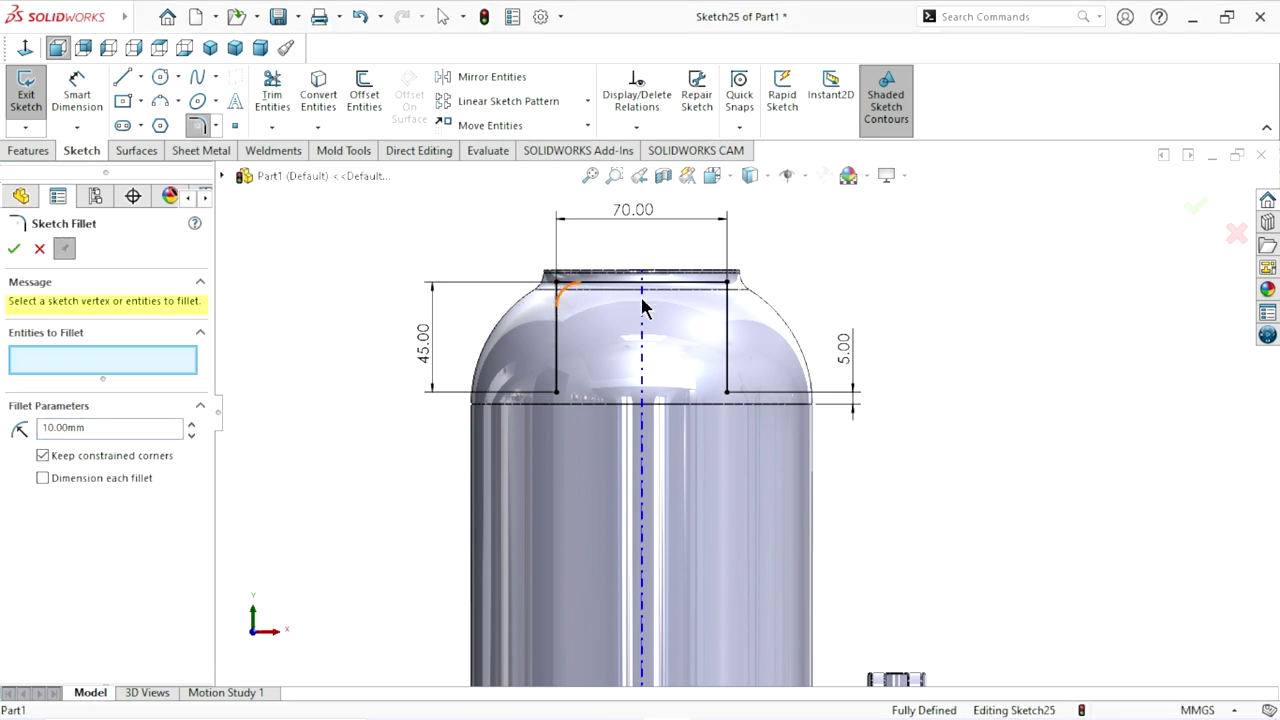
pyautogui.click(689, 386)
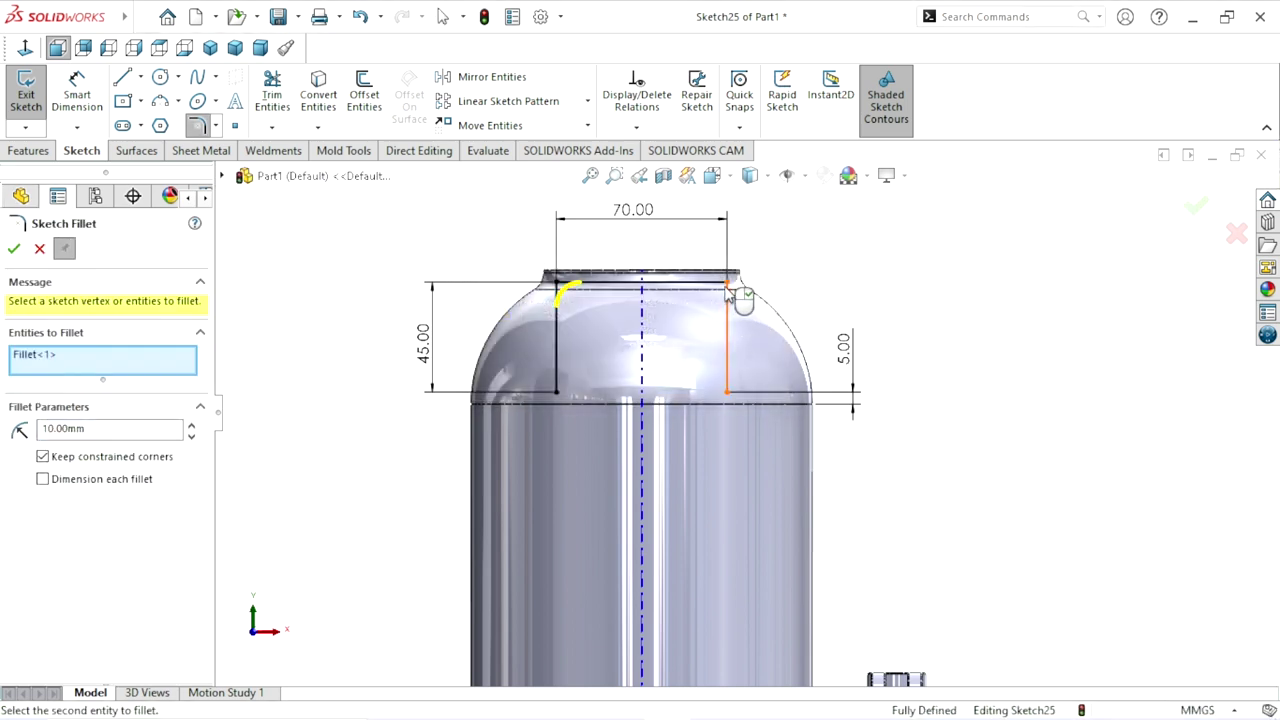
pyautogui.click(729, 284)
pyautogui.click(681, 383)
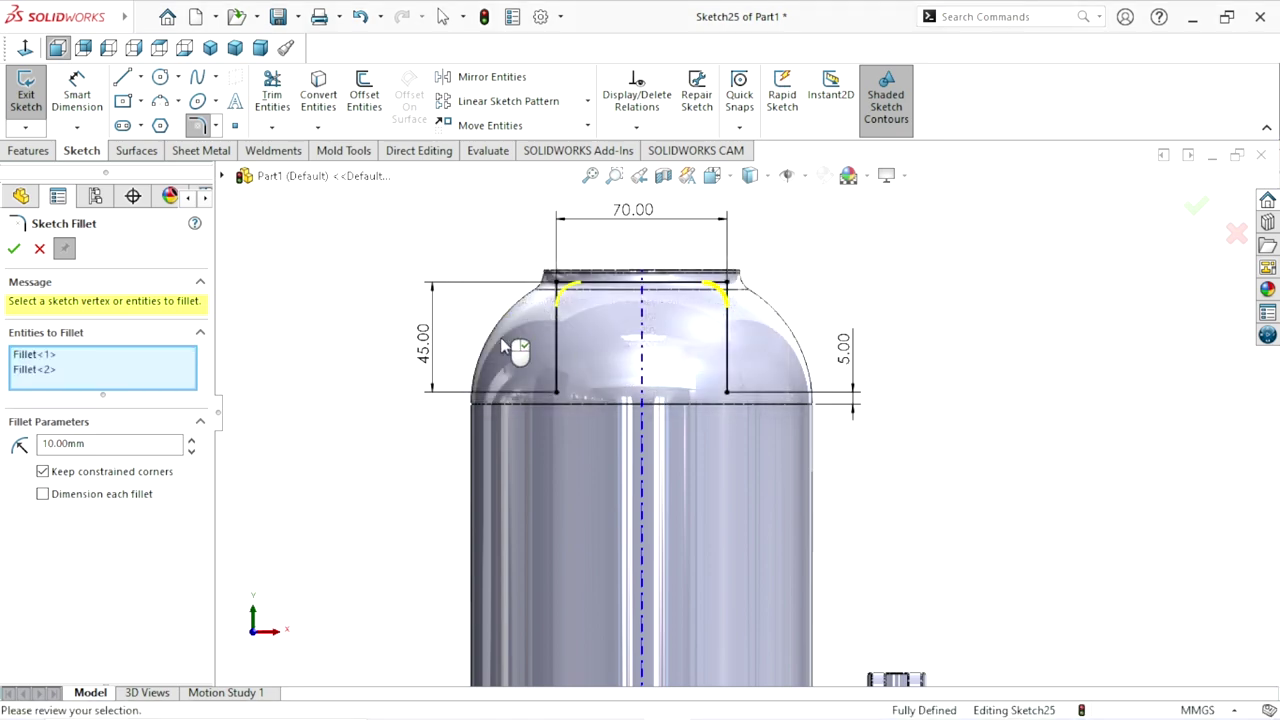
pyautogui.click(14, 249)
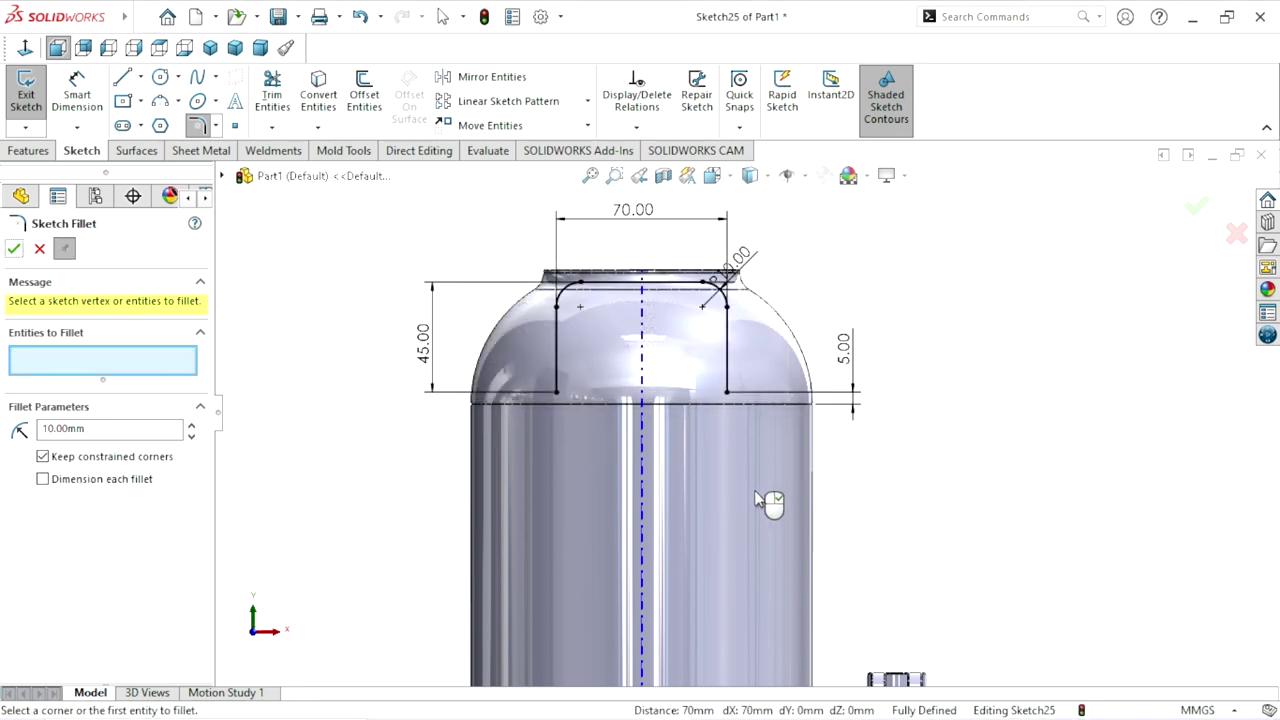
# Close the Sketch Fillet tool and exit Sketch25 back to the part
pyautogui.scroll(2, 770, 505)
pyautogui.scroll(-2, 780, 450)
pyautogui.scroll(2, 780, 450)
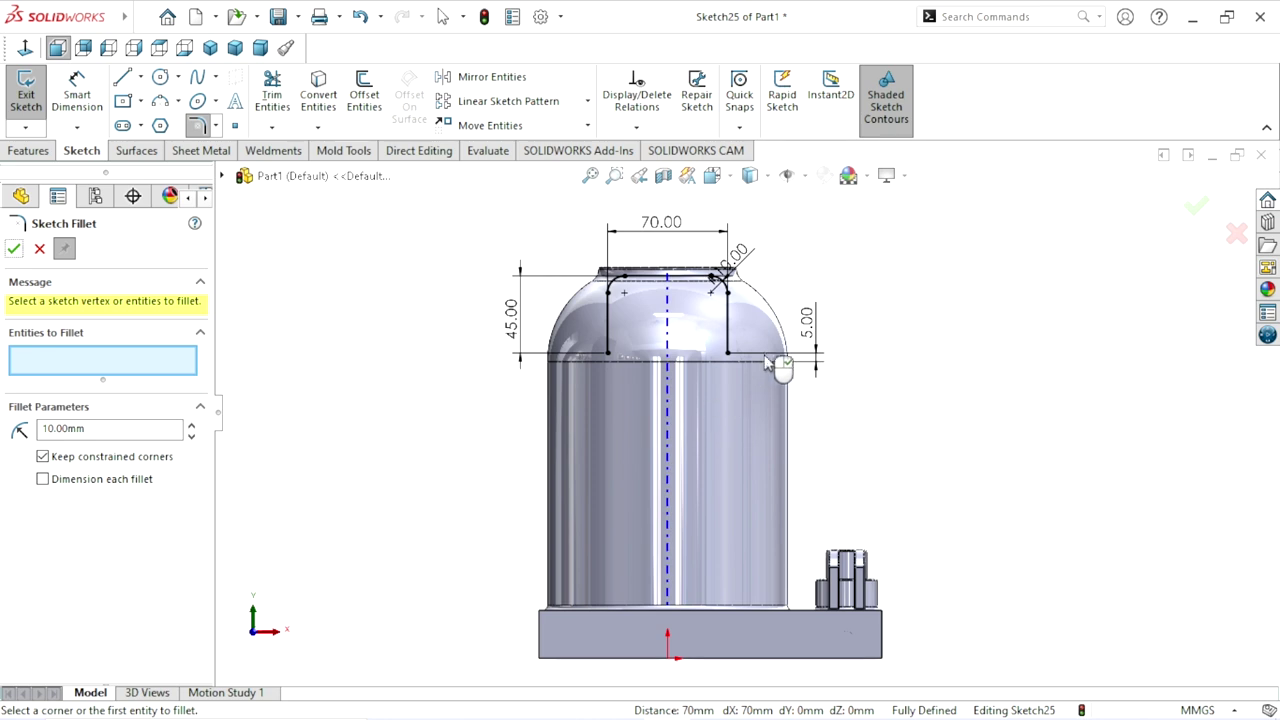
pyautogui.scroll(-1, 770, 356)
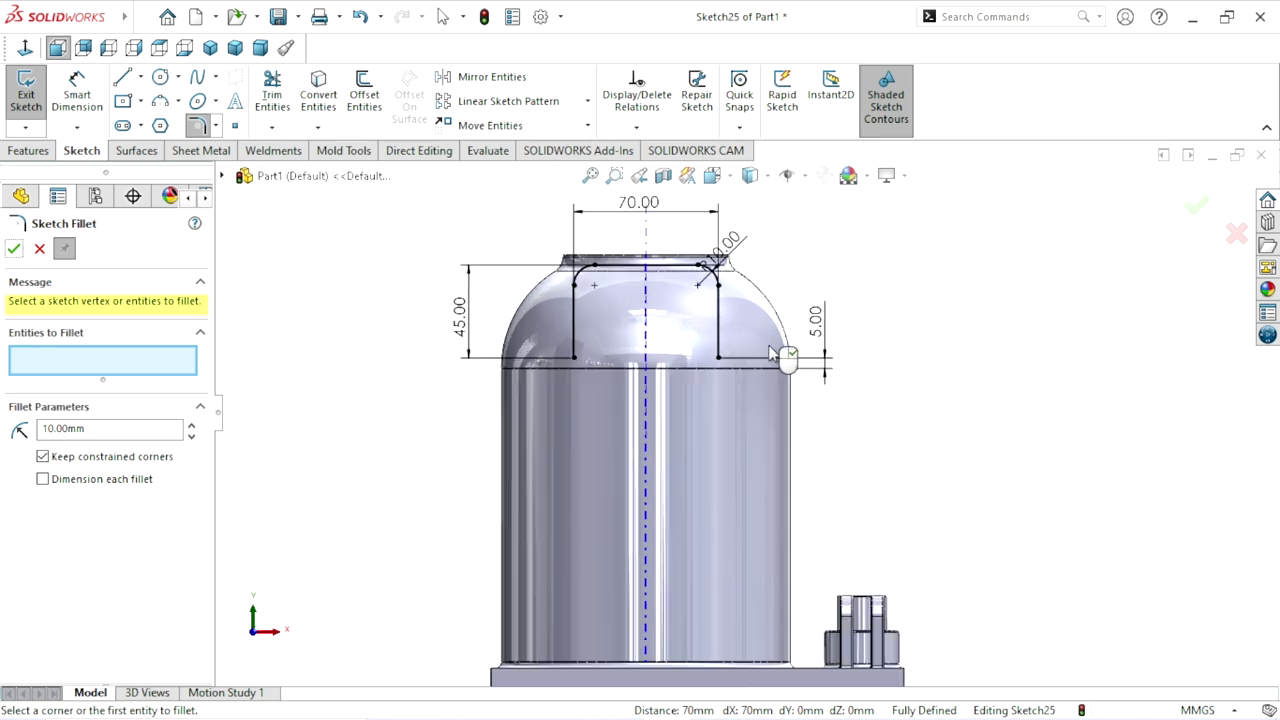
pyautogui.click(14, 250)
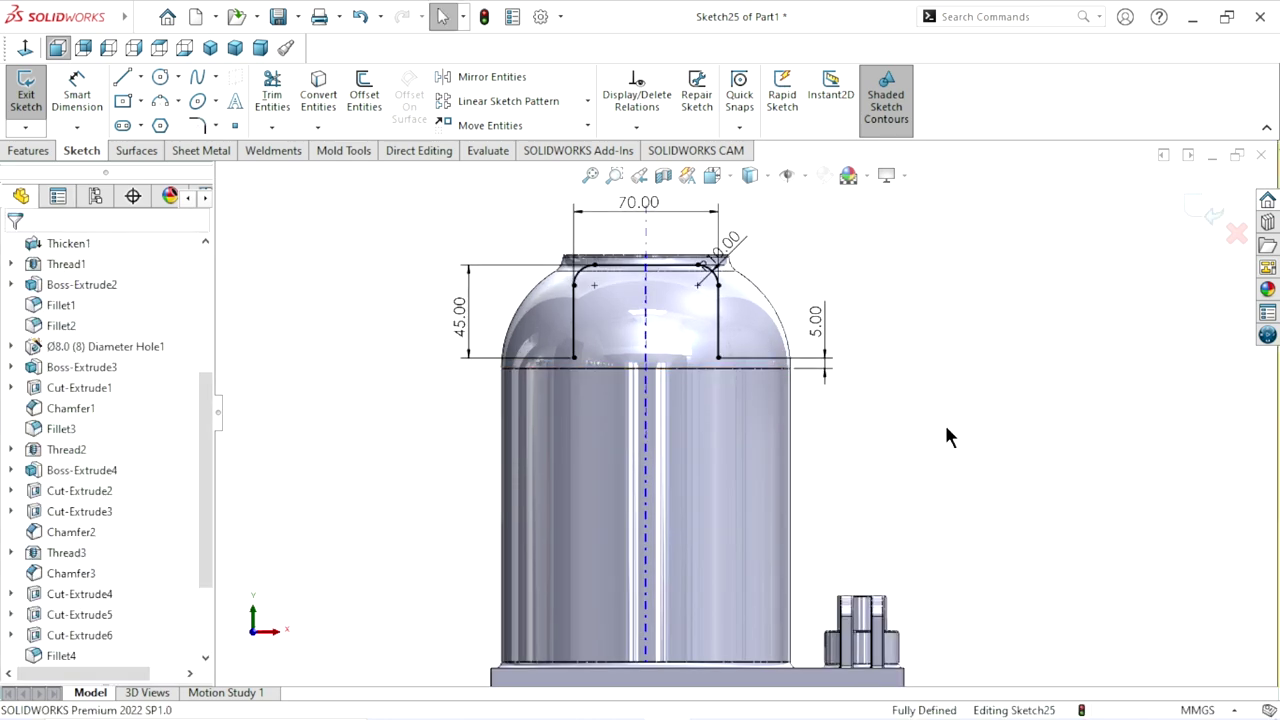
pyautogui.scroll(2, 714, 420)
pyautogui.scroll(-2, 749, 383)
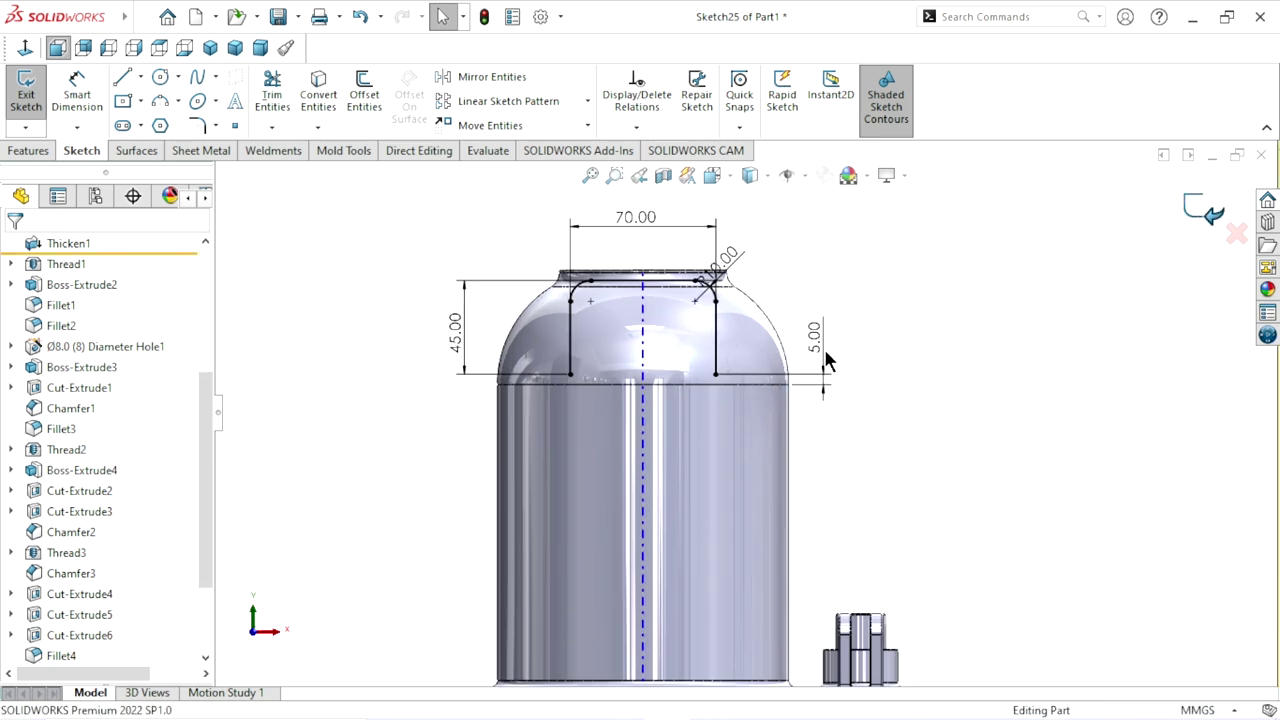
pyautogui.hotkey('ctrl', 'b')
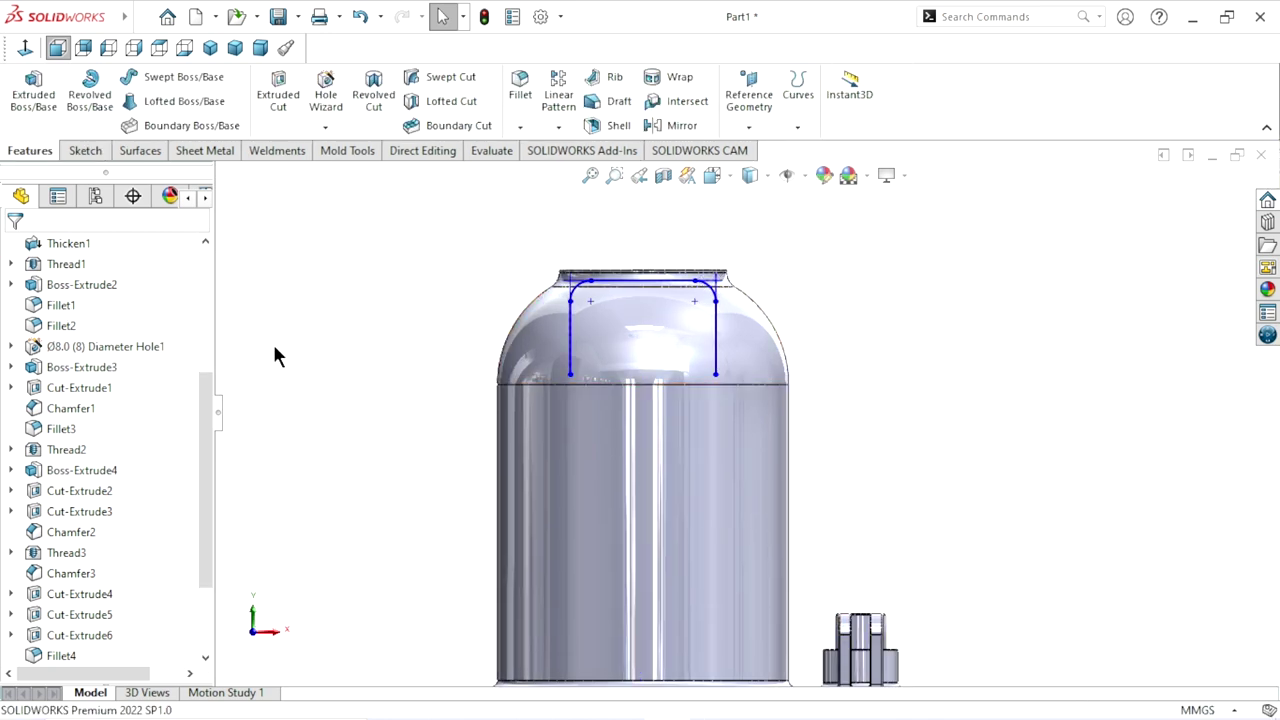
# Start a new sketch on the Right Plane and view it Normal To
pyautogui.moveTo(206, 400); pyautogui.dragTo(206, 255)
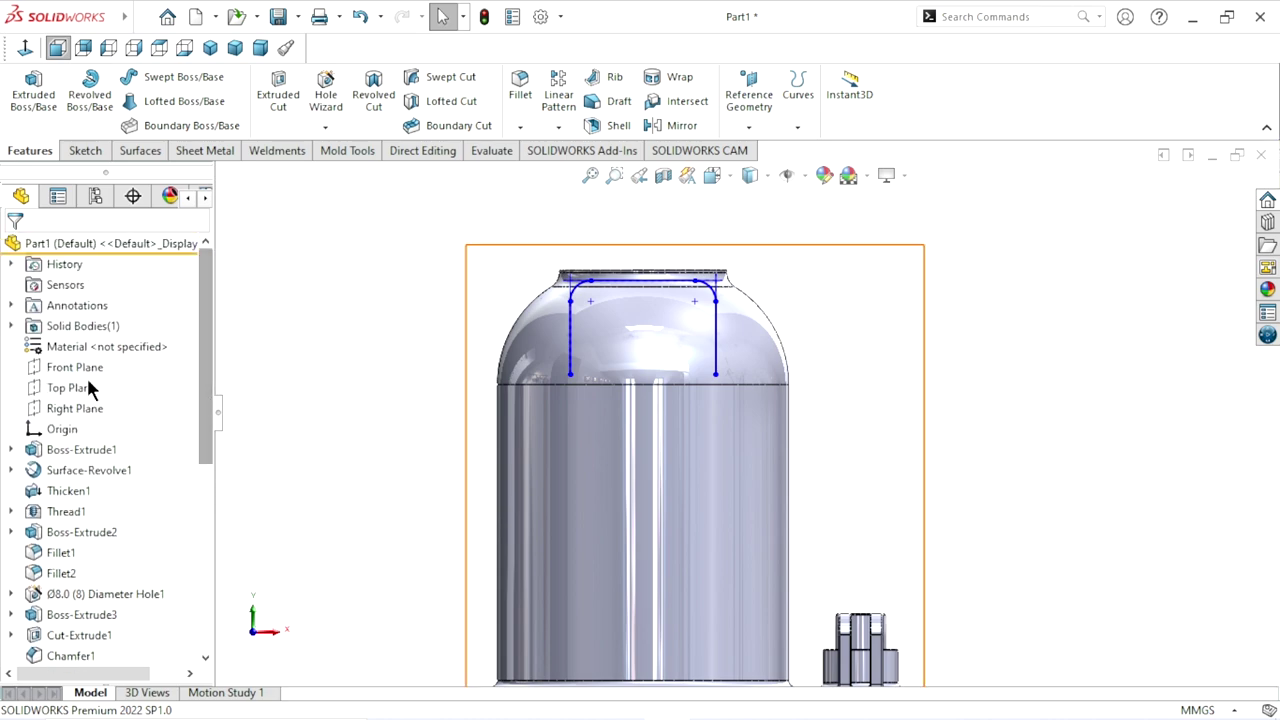
pyautogui.click(73, 402)
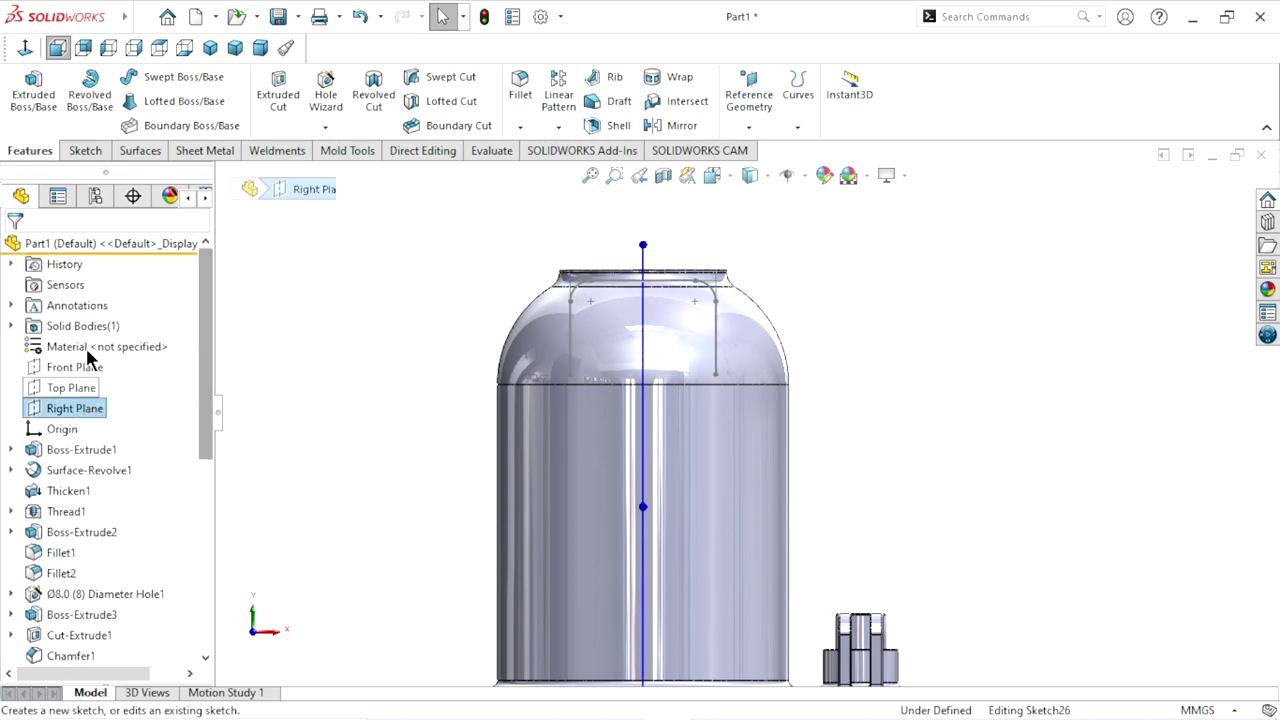
pyautogui.click(93, 370)
pyautogui.click(27, 48)
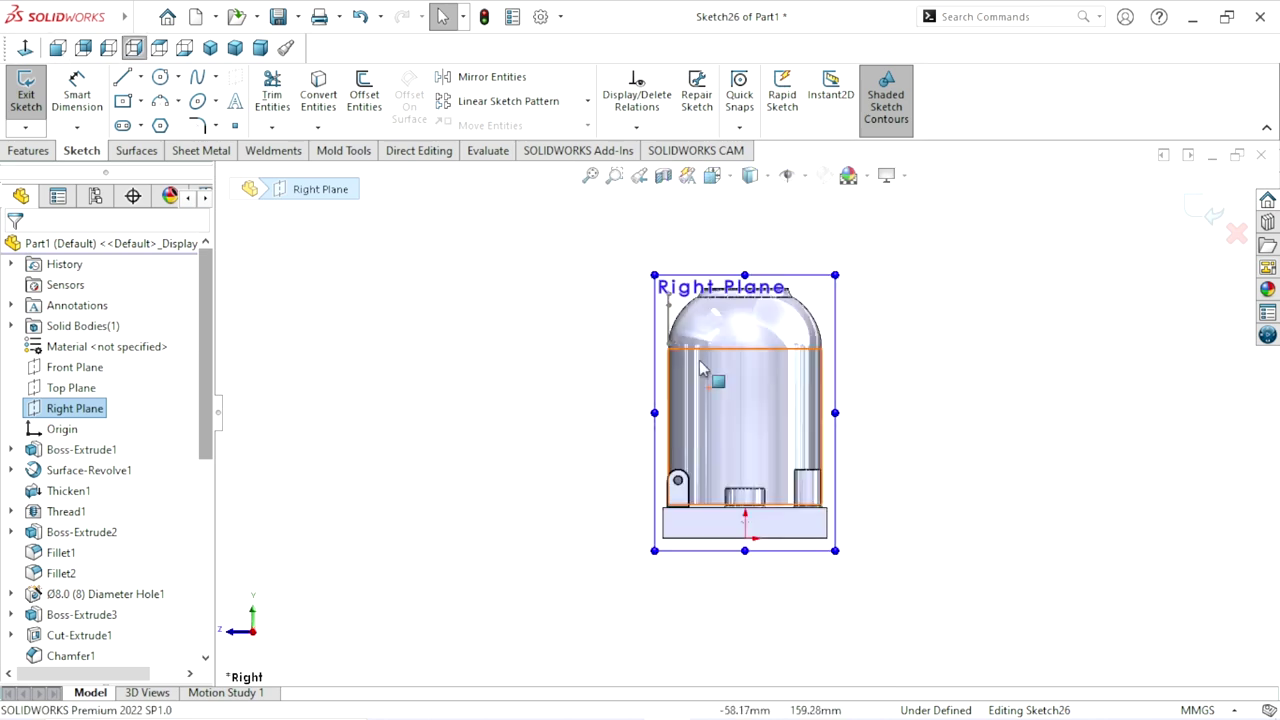
pyautogui.press('Escape')
pyautogui.scroll(-4, 780, 412)
pyautogui.scroll(1, 724, 347)
pyautogui.scroll(-1, 733, 305)
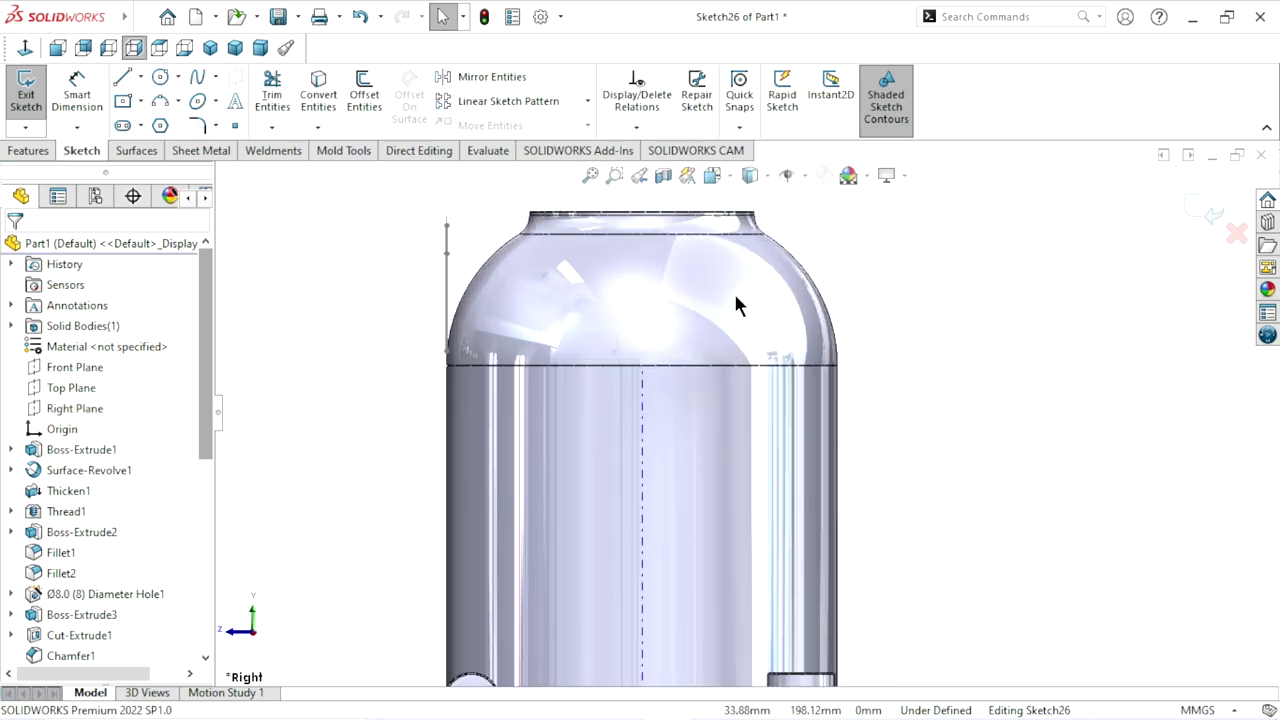
# Draw a three-point arc from the top endpoint down to the dome's side
pyautogui.click(156, 103)
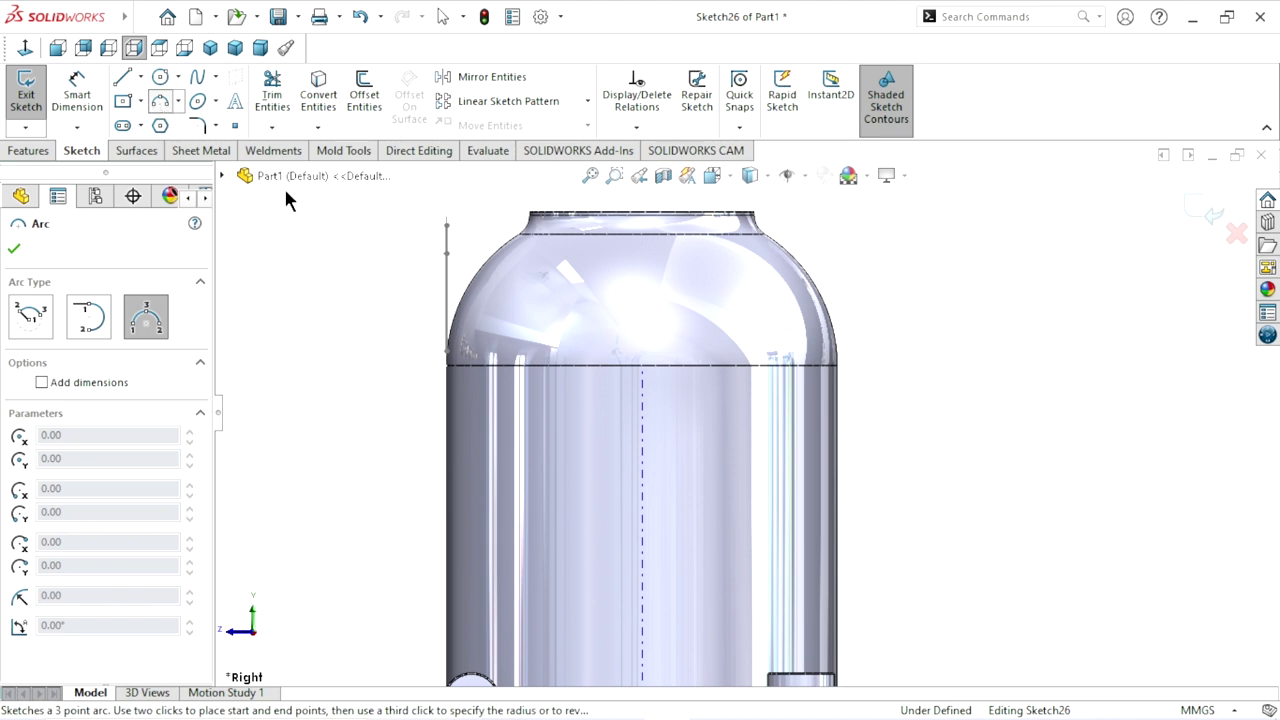
pyautogui.click(447, 226)
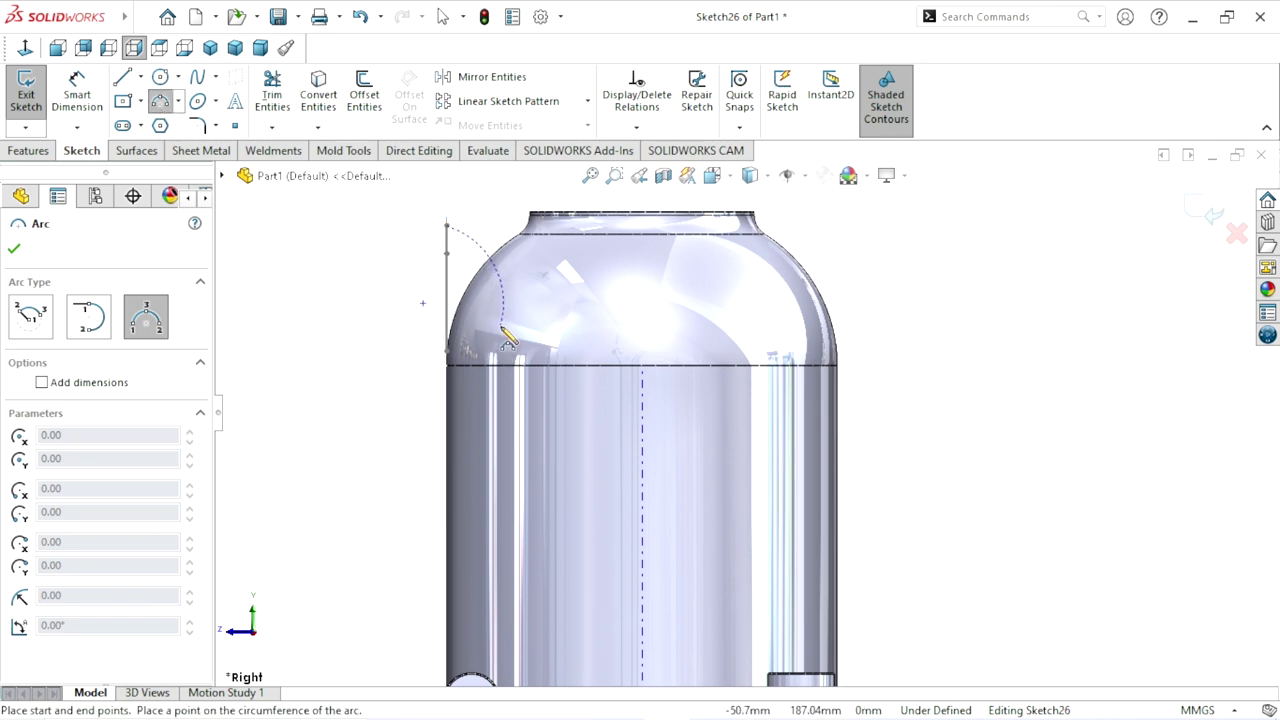
pyautogui.click(502, 358)
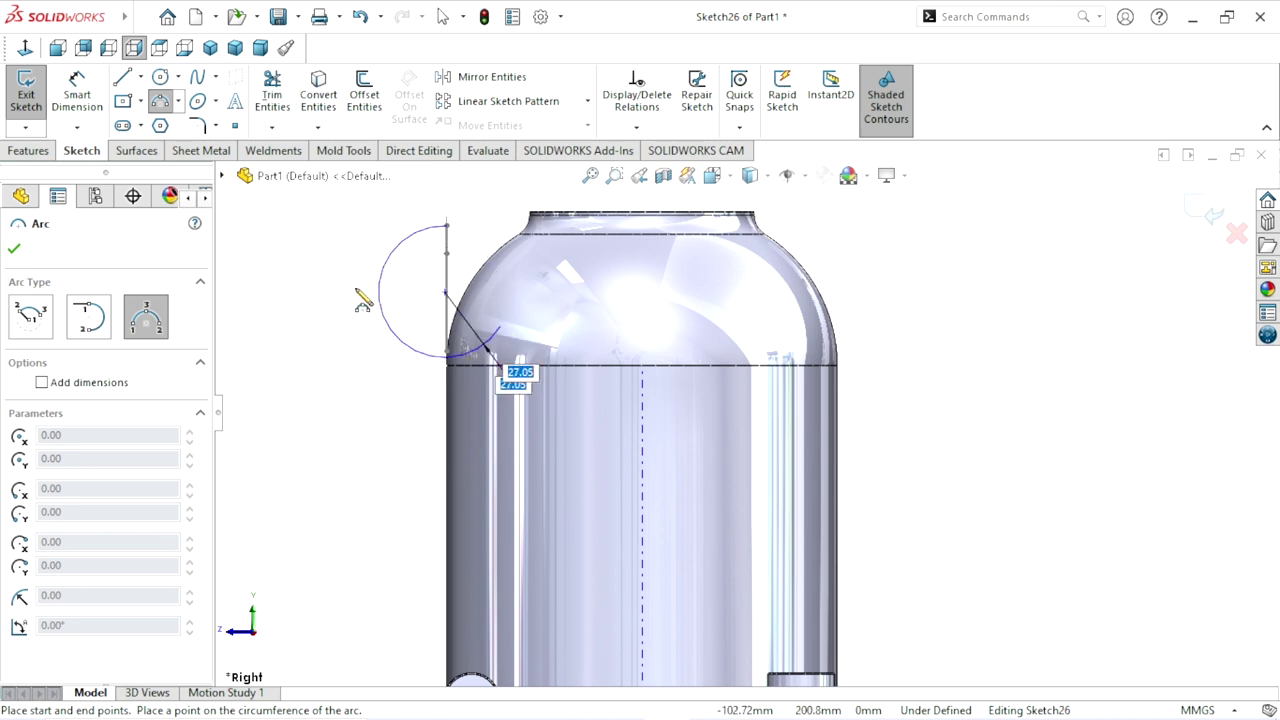
pyautogui.click(500, 288)
pyautogui.rightClick(369, 300)
pyautogui.click(369, 300)
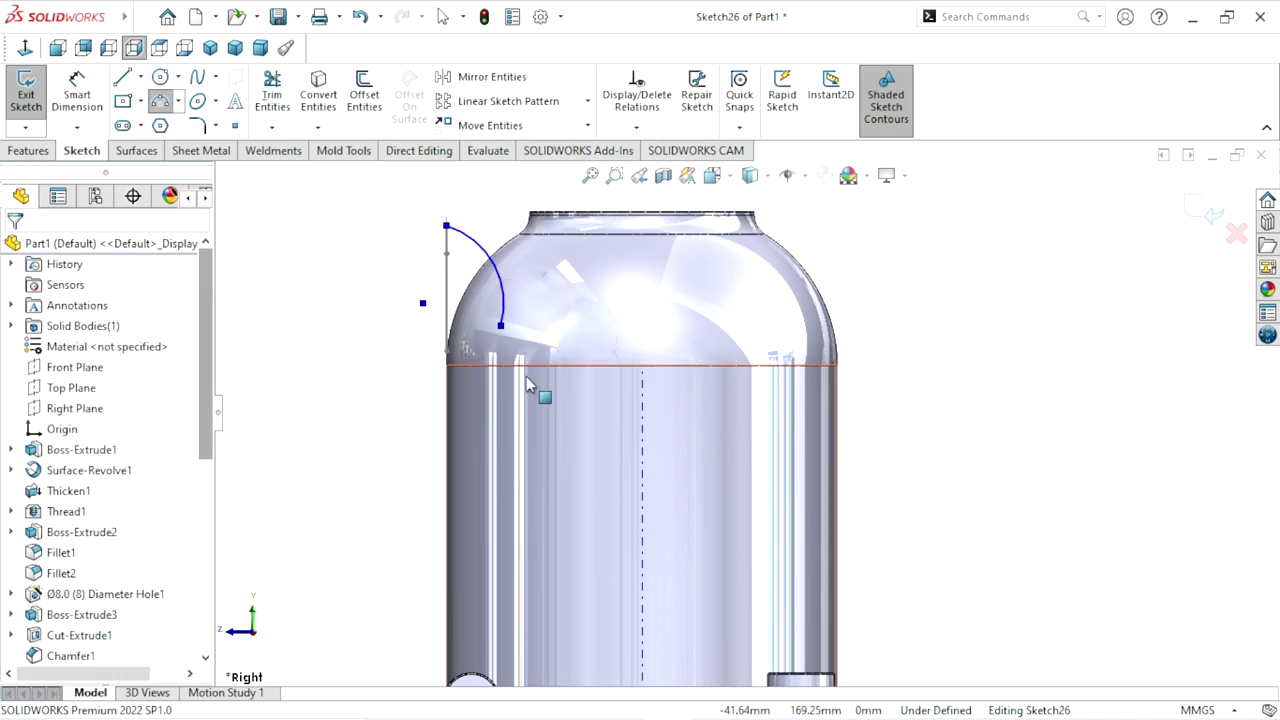
pyautogui.scroll(2, 680, 400)
pyautogui.scroll(-1, 700, 365)
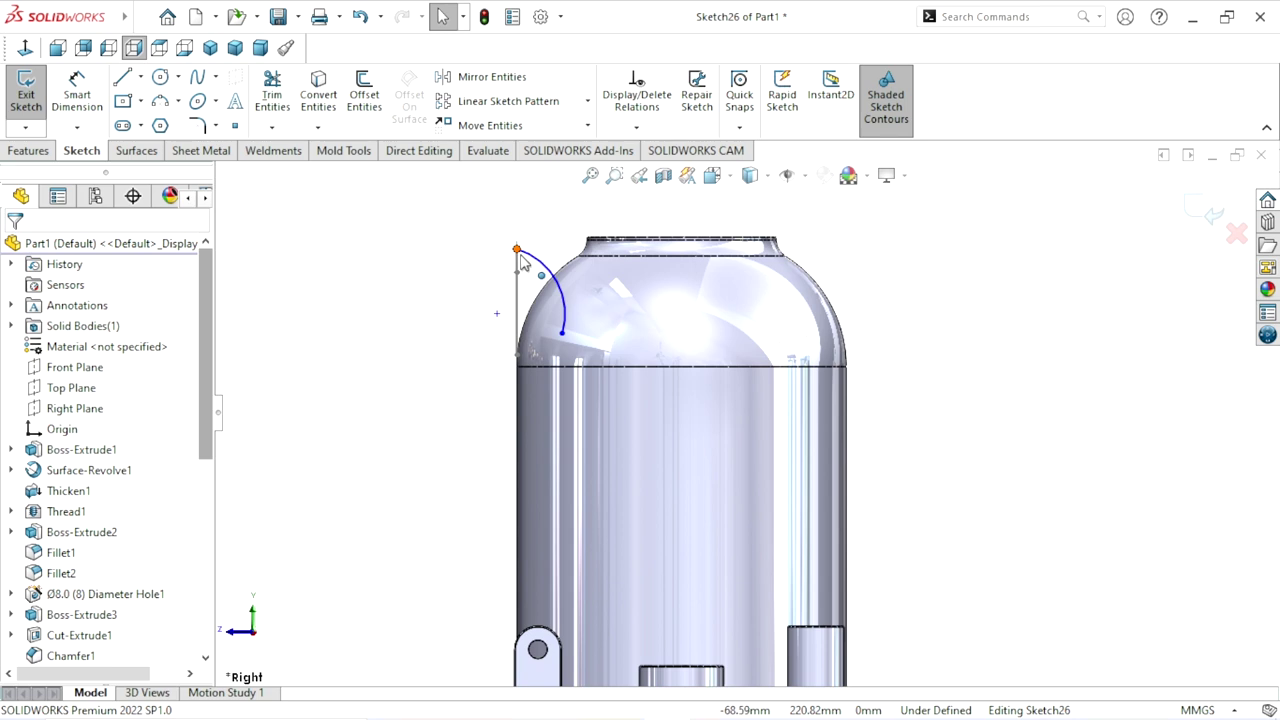
pyautogui.scroll(4, 680, 400)
pyautogui.scroll(-2, 700, 480)
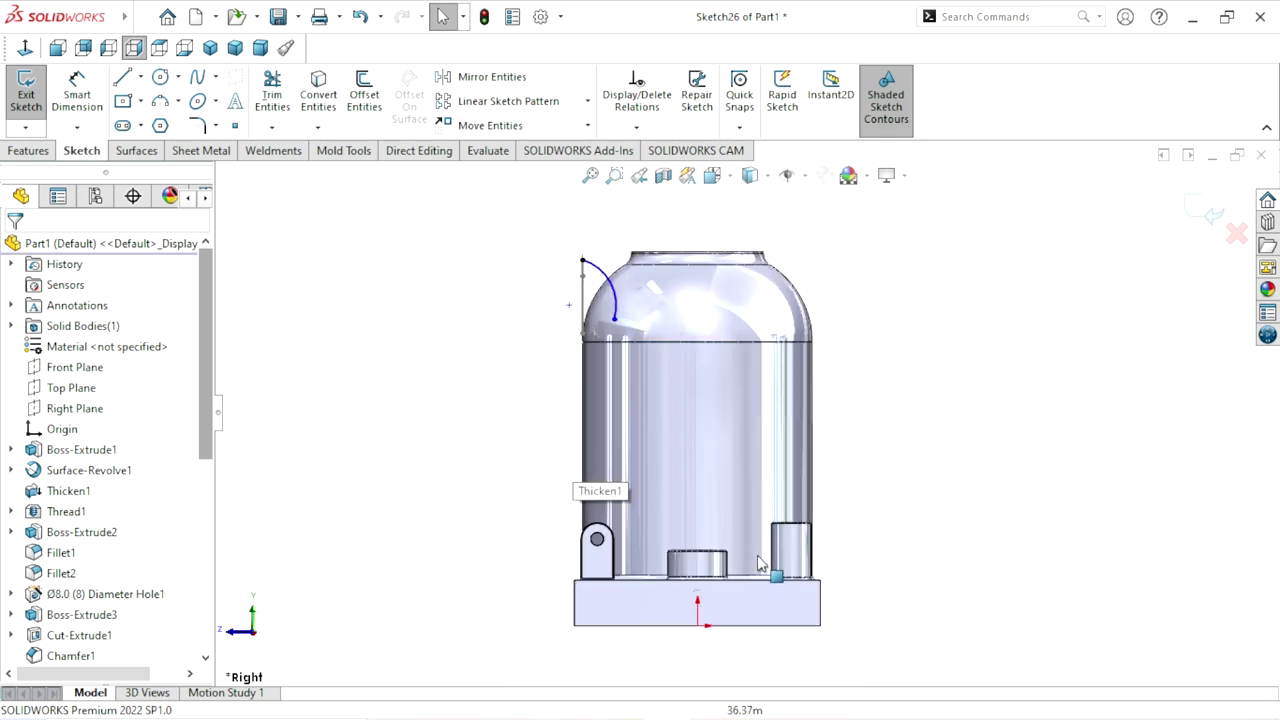
pyautogui.click(77, 92)
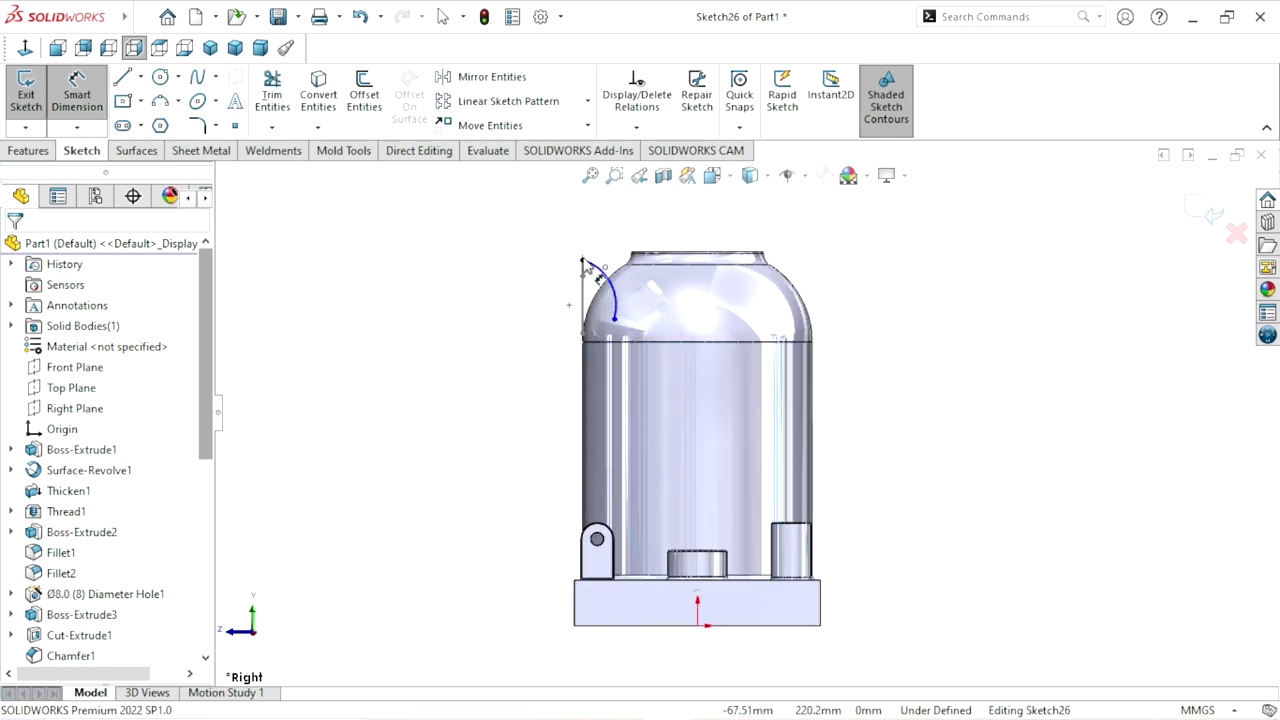
# Add a driven 223 mm height to the arc's top endpoint and set its lower endpoint to 185 mm
pyautogui.click(590, 278)
pyautogui.click(658, 630)
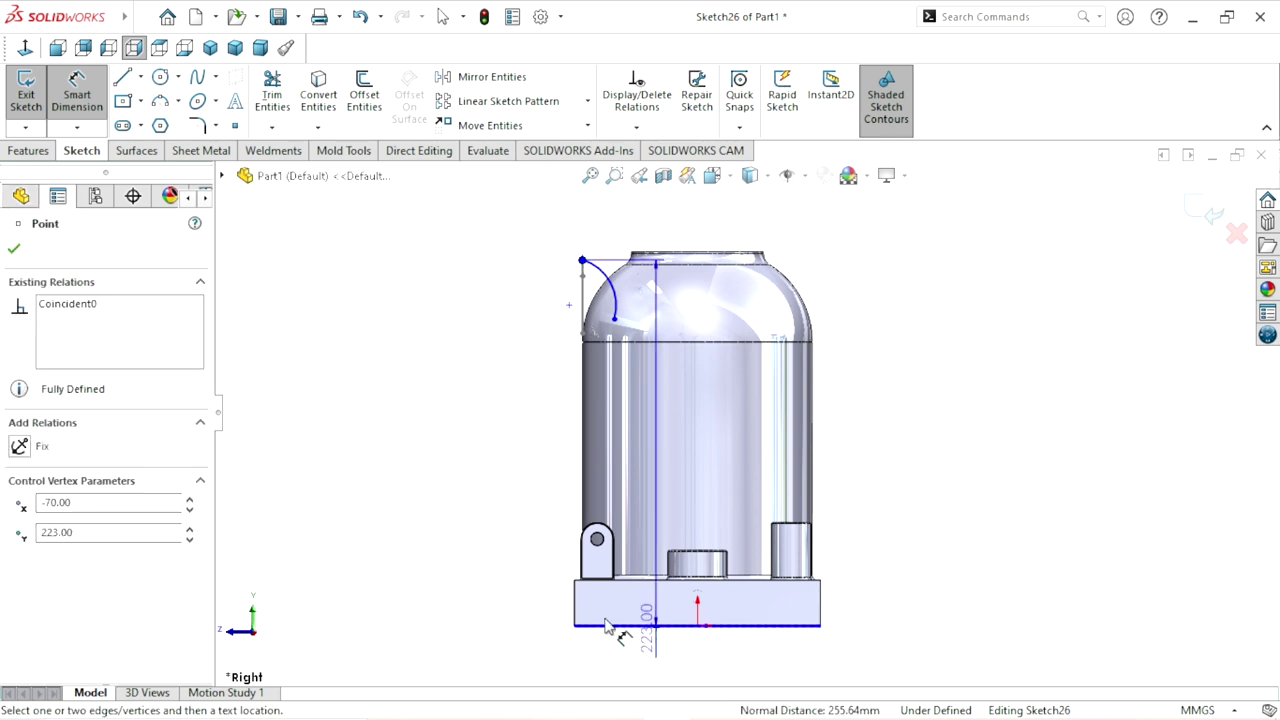
pyautogui.click(492, 463)
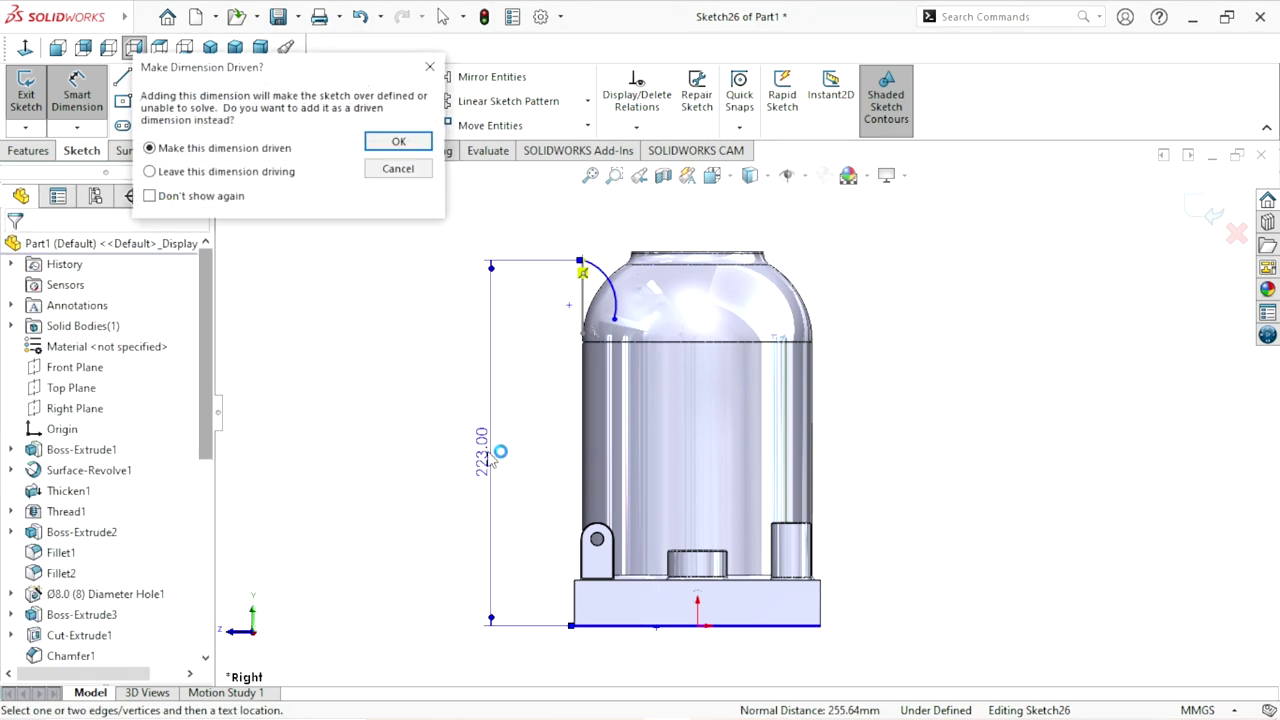
pyautogui.click(399, 144)
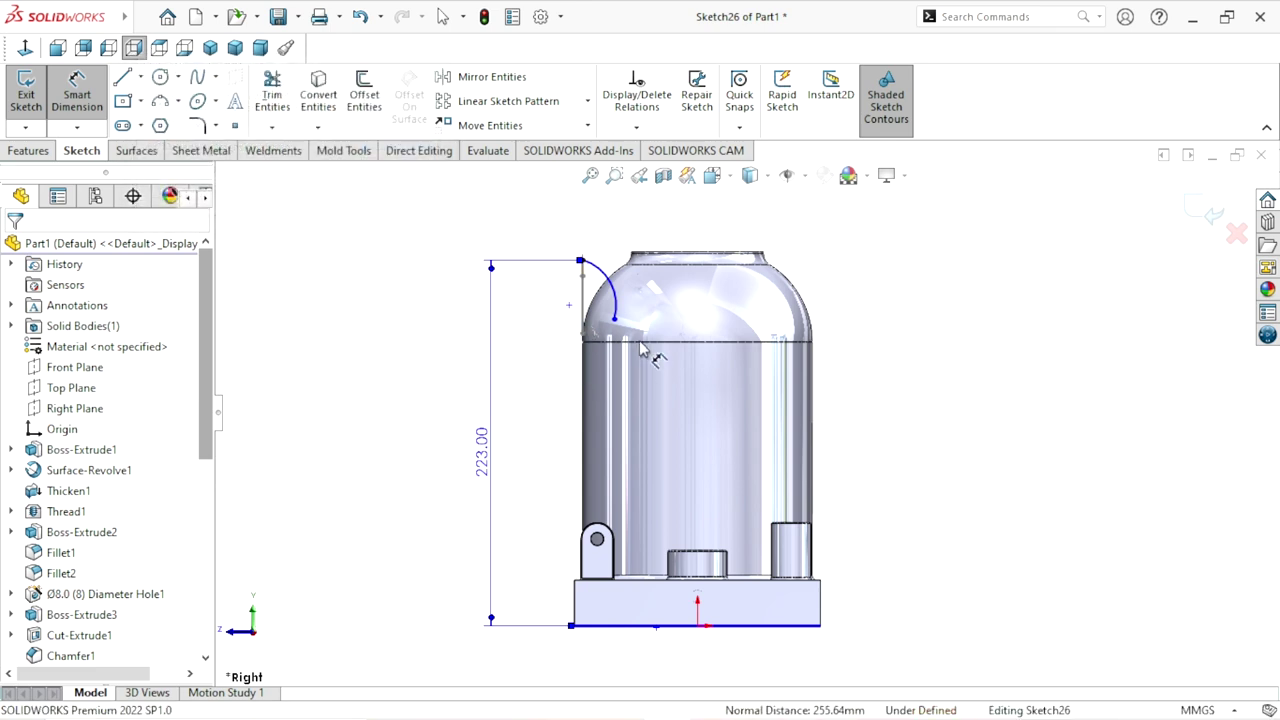
pyautogui.click(646, 626)
pyautogui.click(646, 627)
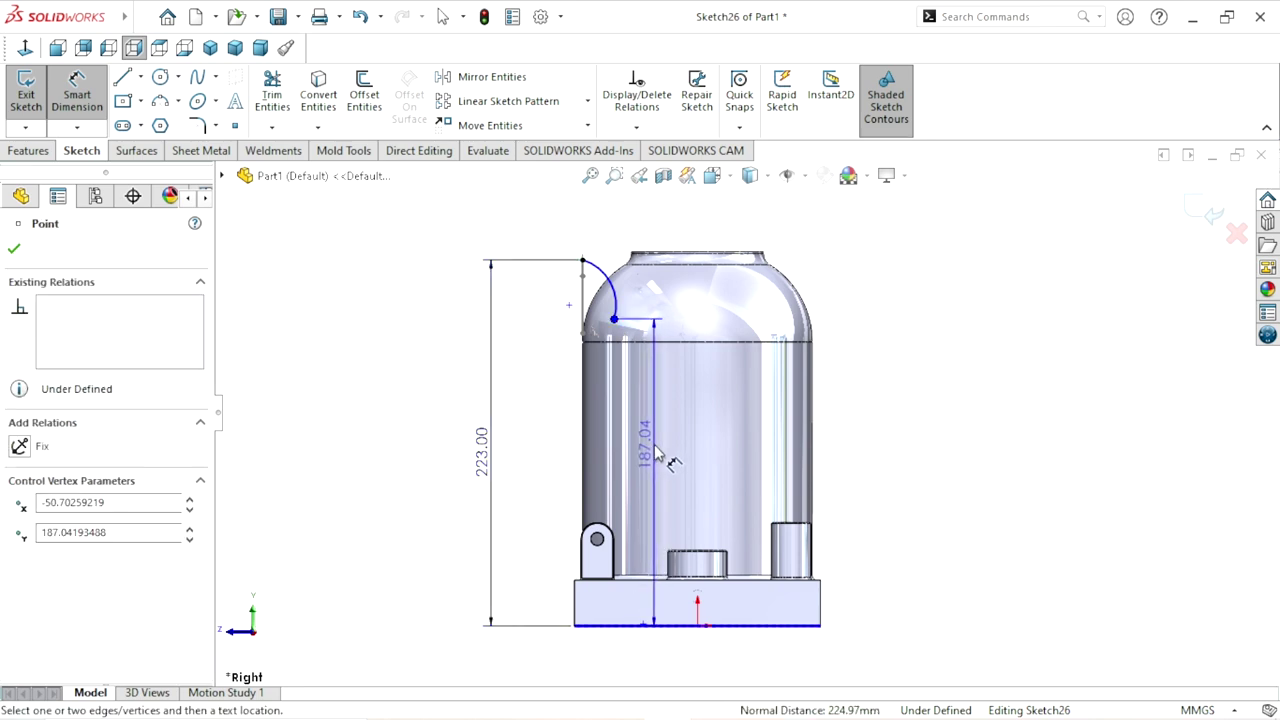
pyautogui.click(657, 455)
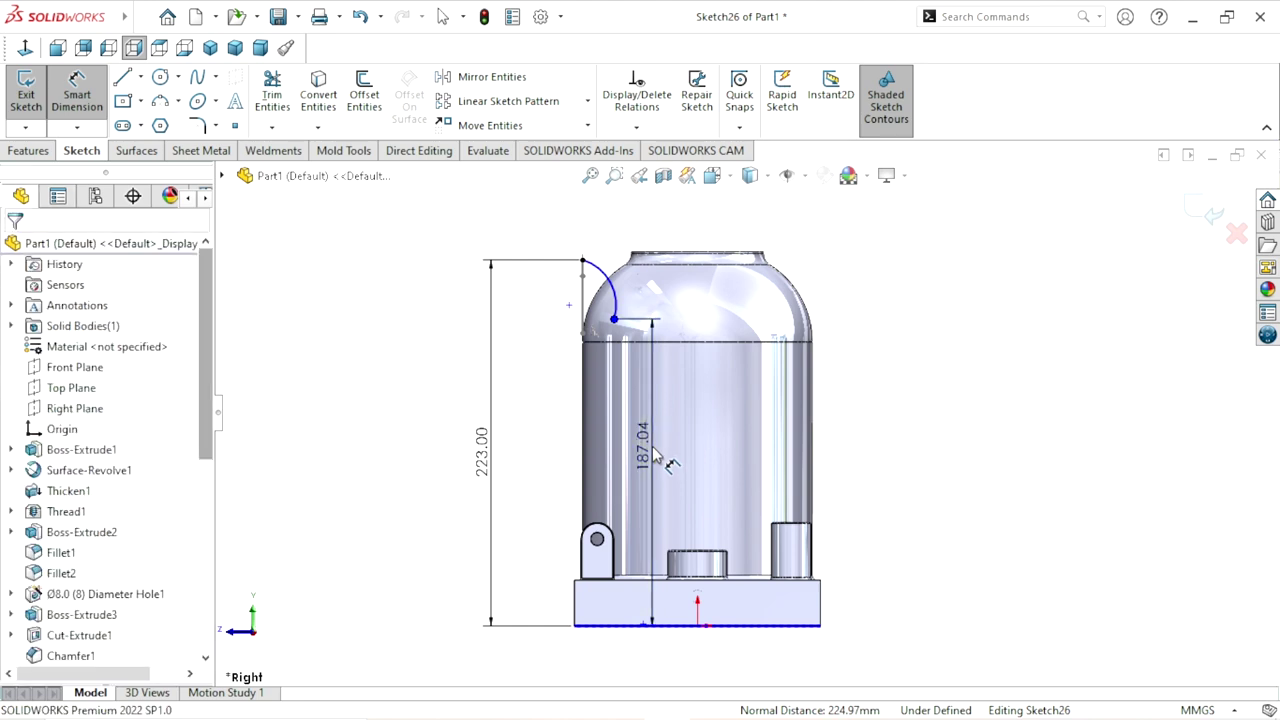
pyautogui.doubleClick(655, 450)
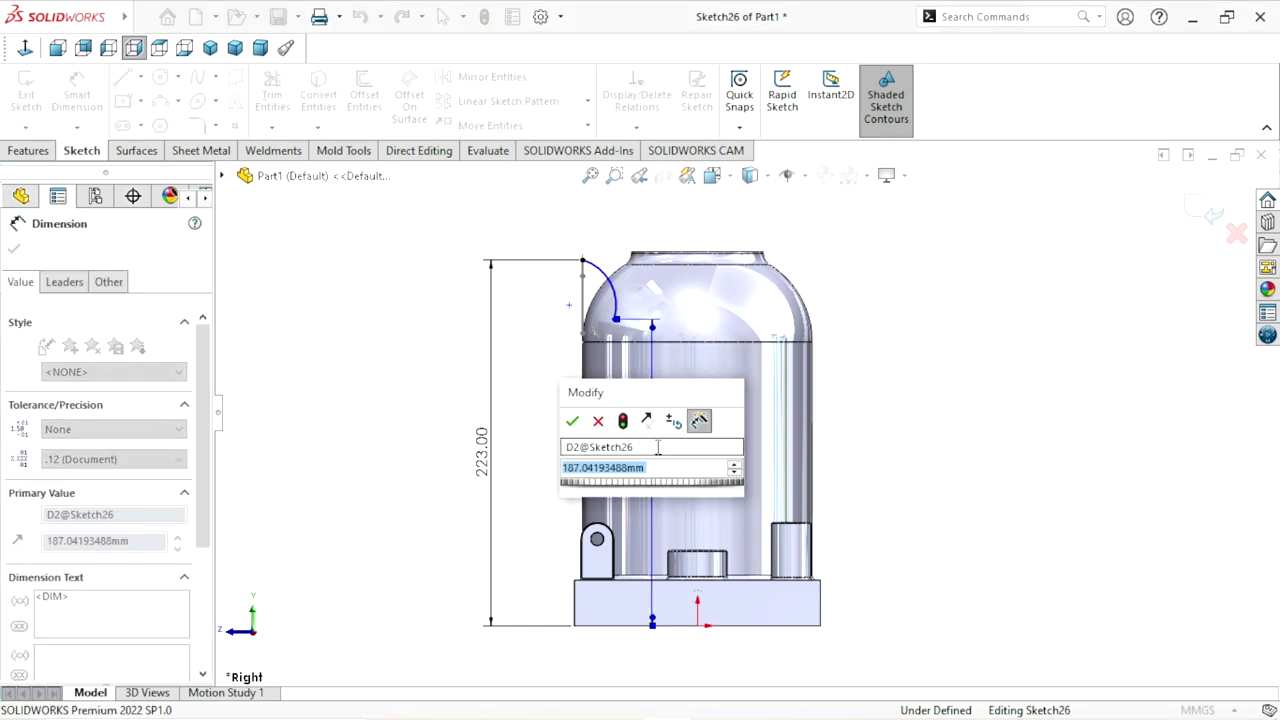
pyautogui.write('1')
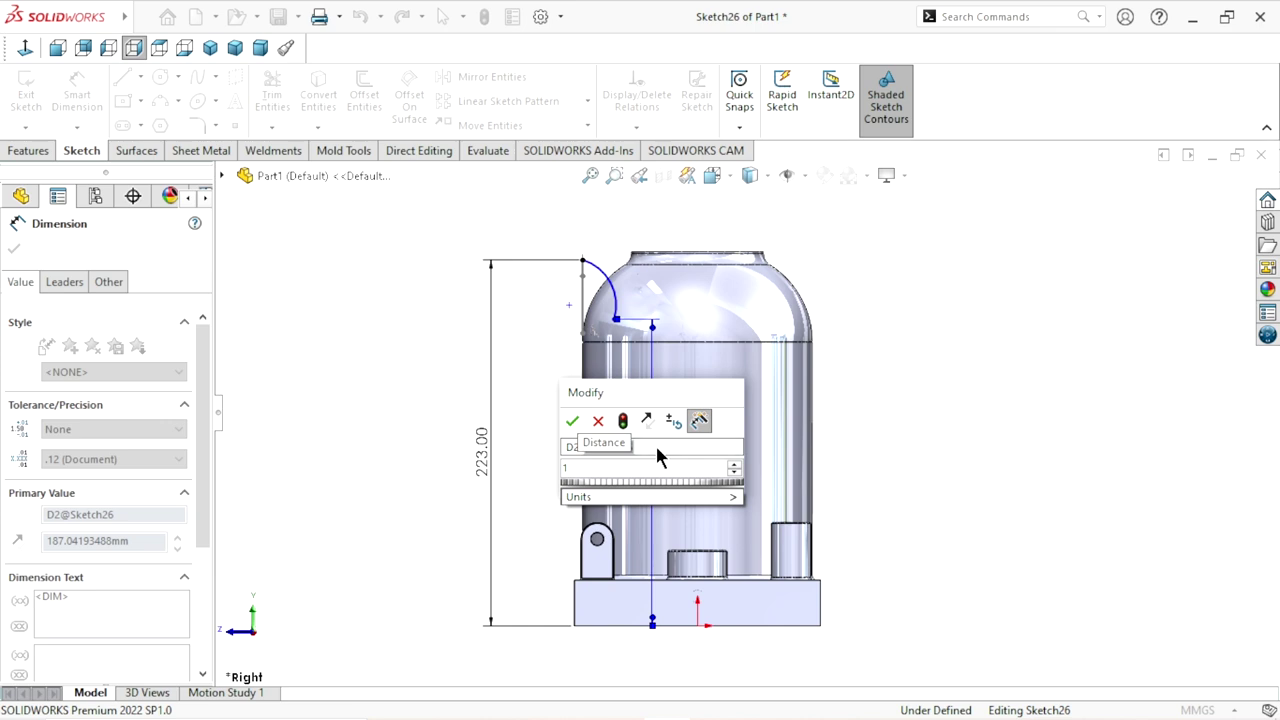
pyautogui.write('85')
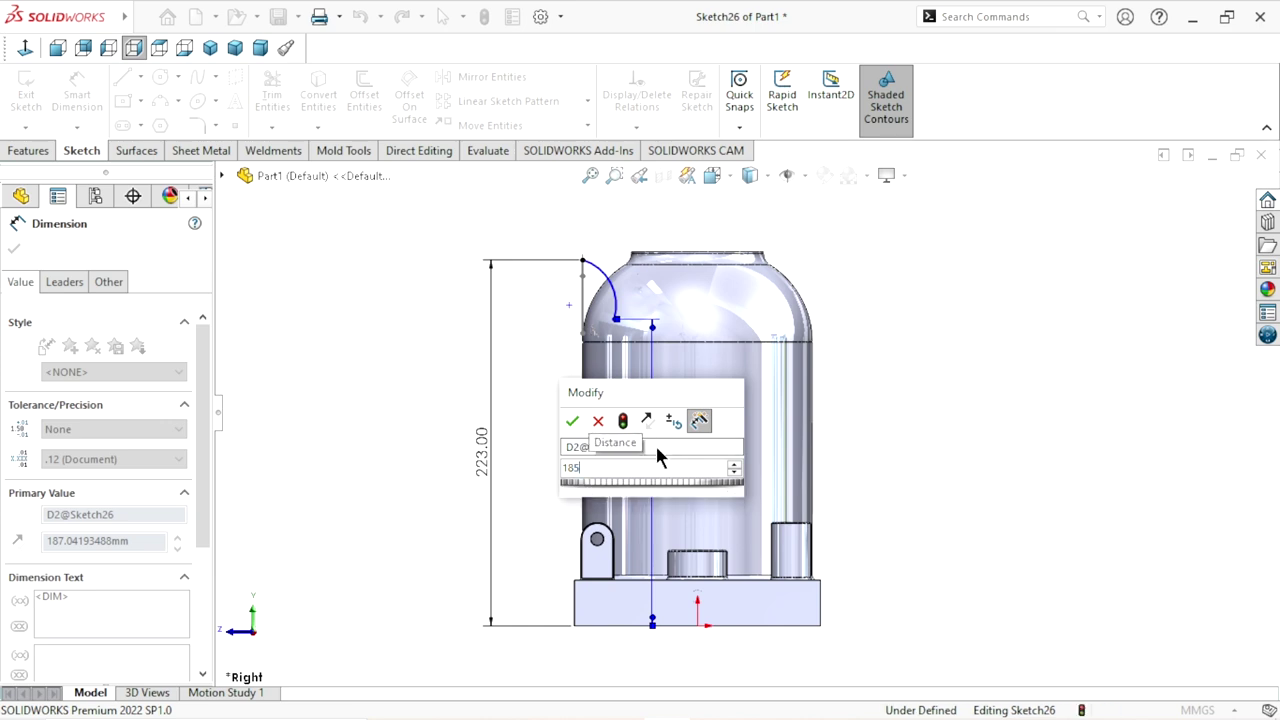
pyautogui.press('Escape')
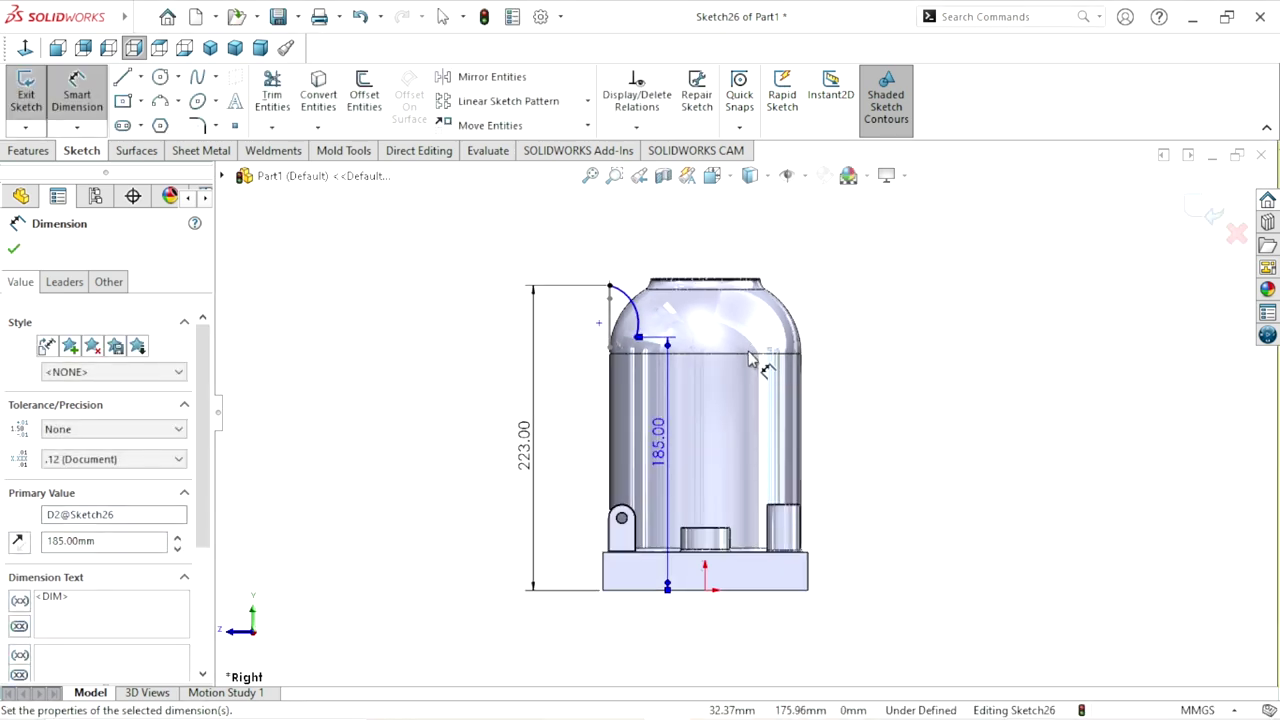
pyautogui.scroll(-2, 748, 351)
pyautogui.scroll(-2, 737, 369)
pyautogui.scroll(1, 730, 375)
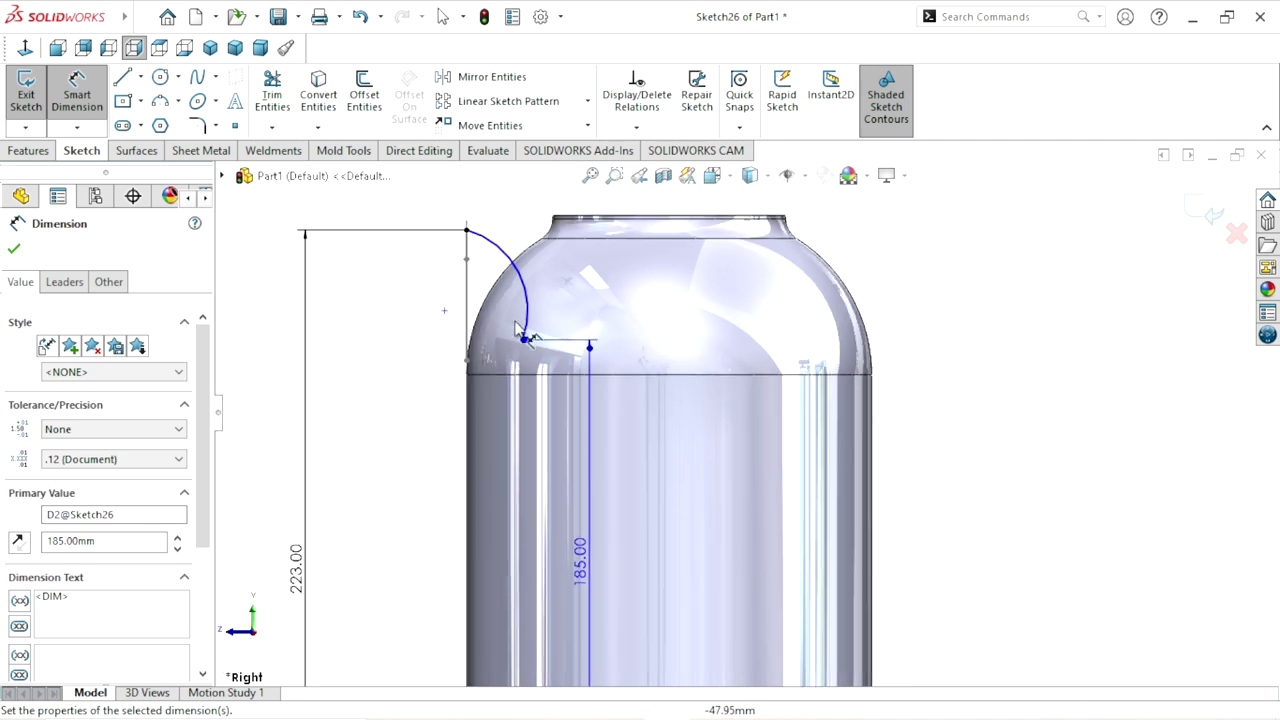
# Give the arc a 30 mm radius dimension
pyautogui.click(506, 263)
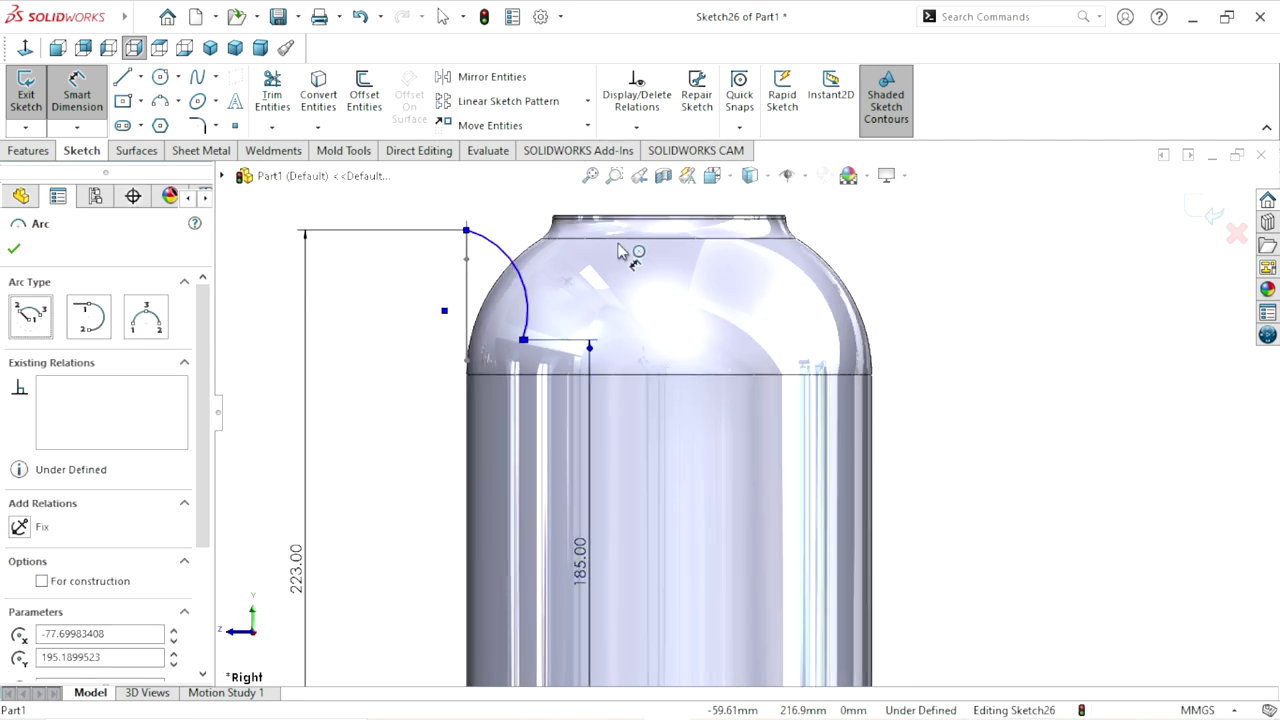
pyautogui.click(628, 258)
pyautogui.write('30')
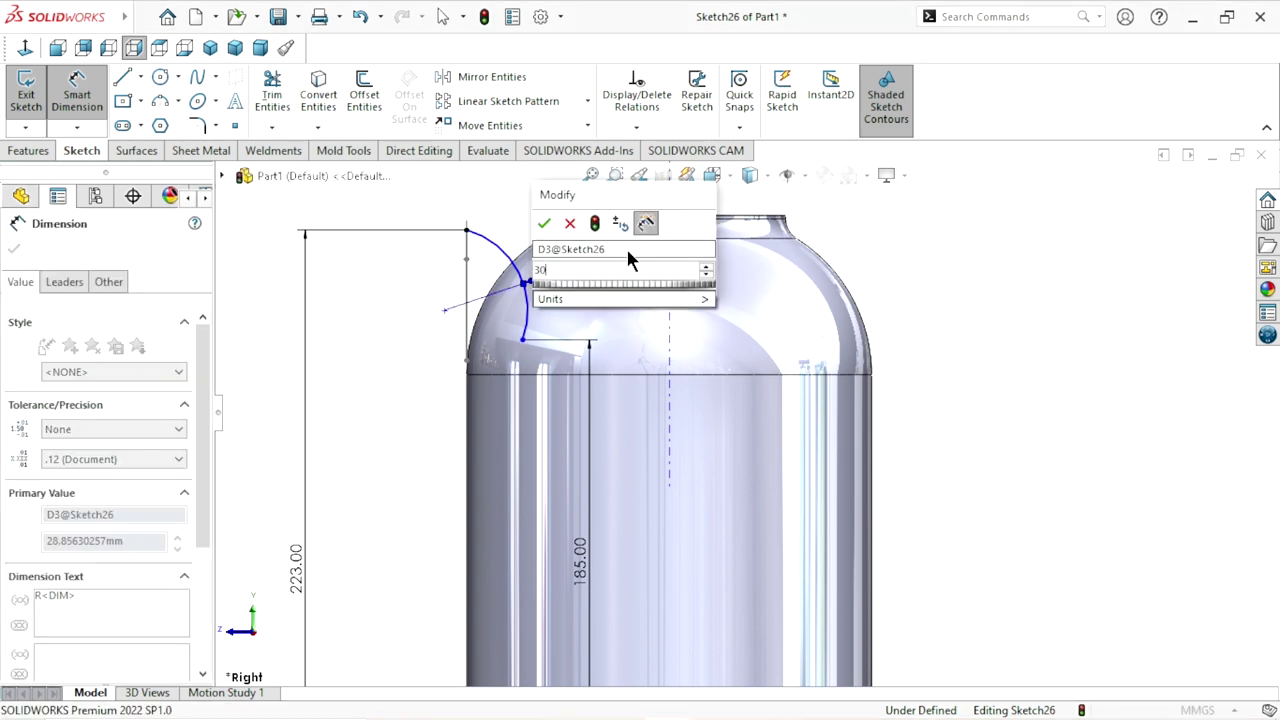
pyautogui.press('Return')
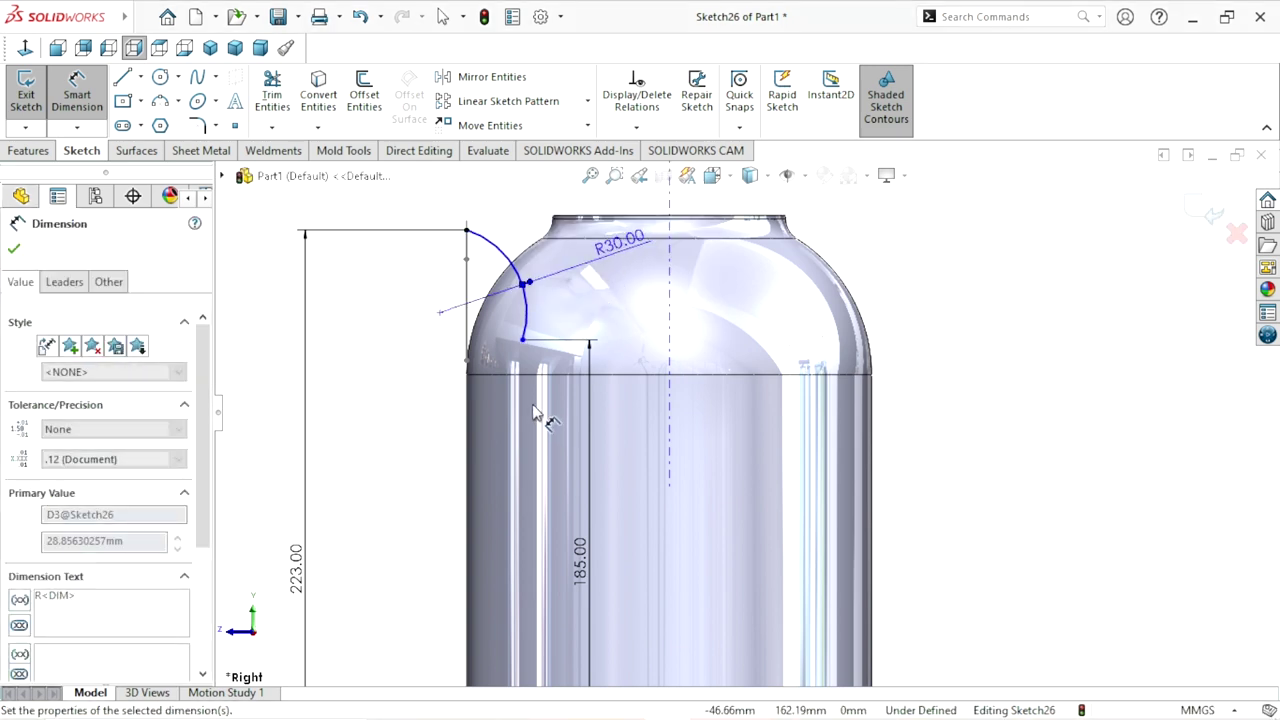
pyautogui.scroll(3, 670, 360)
pyautogui.scroll(-2, 686, 402)
pyautogui.scroll(-1, 686, 402)
pyautogui.scroll(1, 697, 408)
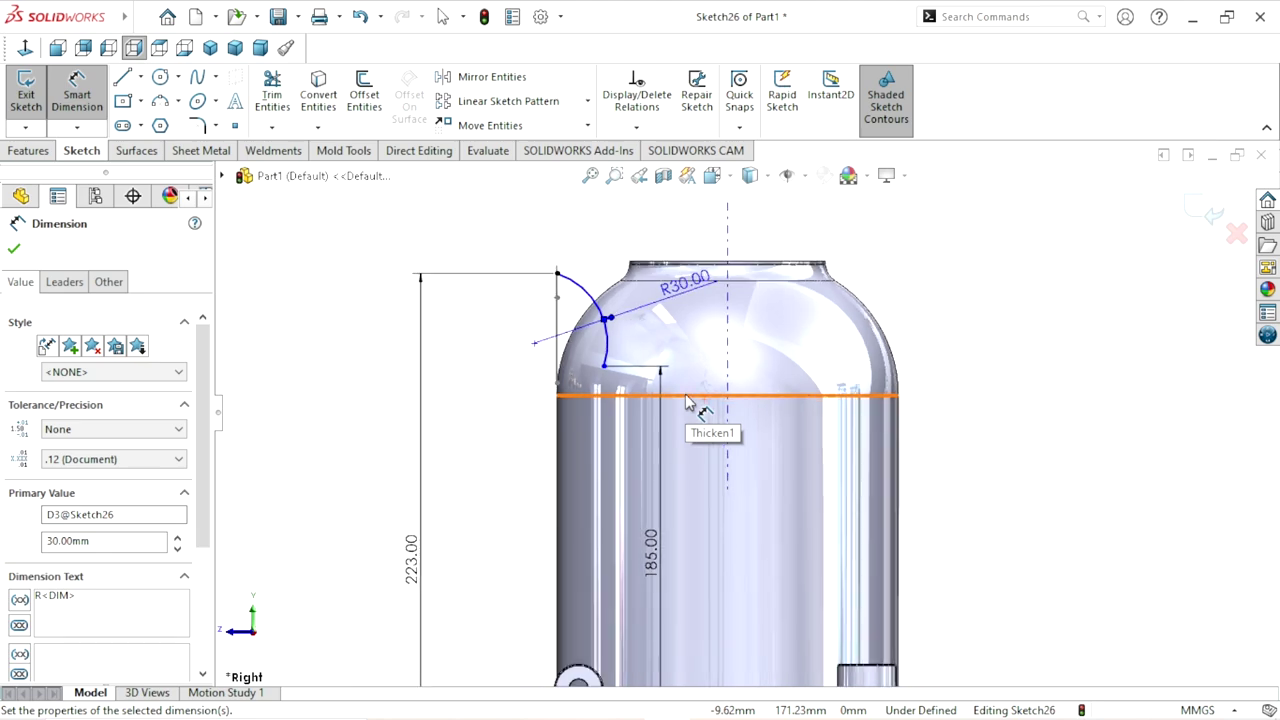
pyautogui.scroll(1, 697, 408)
pyautogui.scroll(1, 726, 449)
pyautogui.scroll(-1, 822, 530)
pyautogui.scroll(-2, 783, 470)
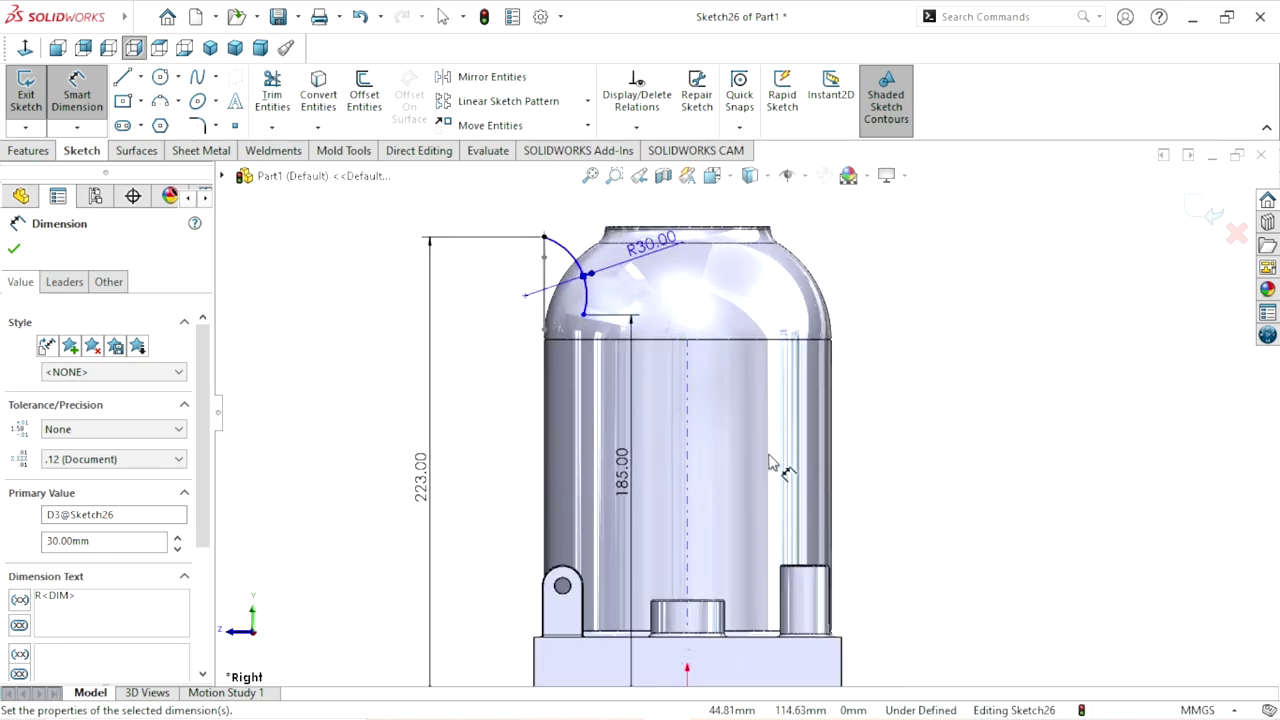
pyautogui.scroll(-1, 600, 347)
pyautogui.scroll(1, 543, 343)
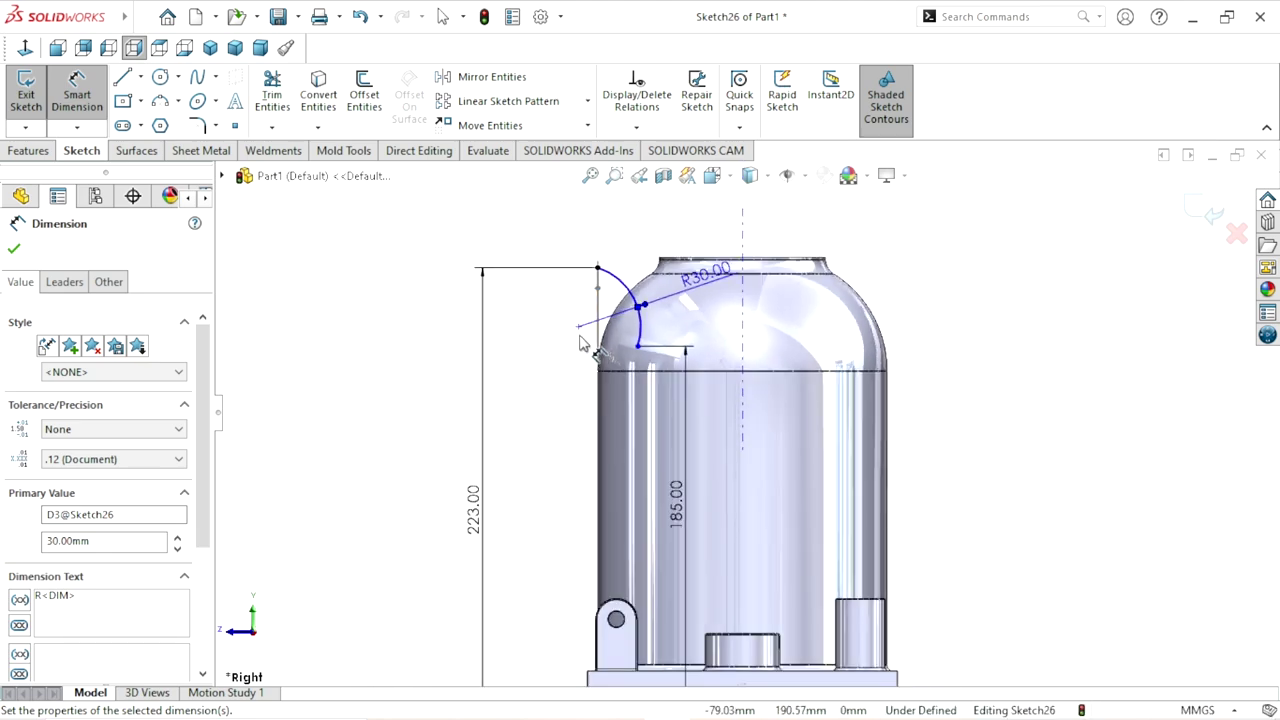
# Begin a height dimension from the sketch point to the base's bottom edge
pyautogui.click(578, 326)
pyautogui.scroll(1, 660, 592)
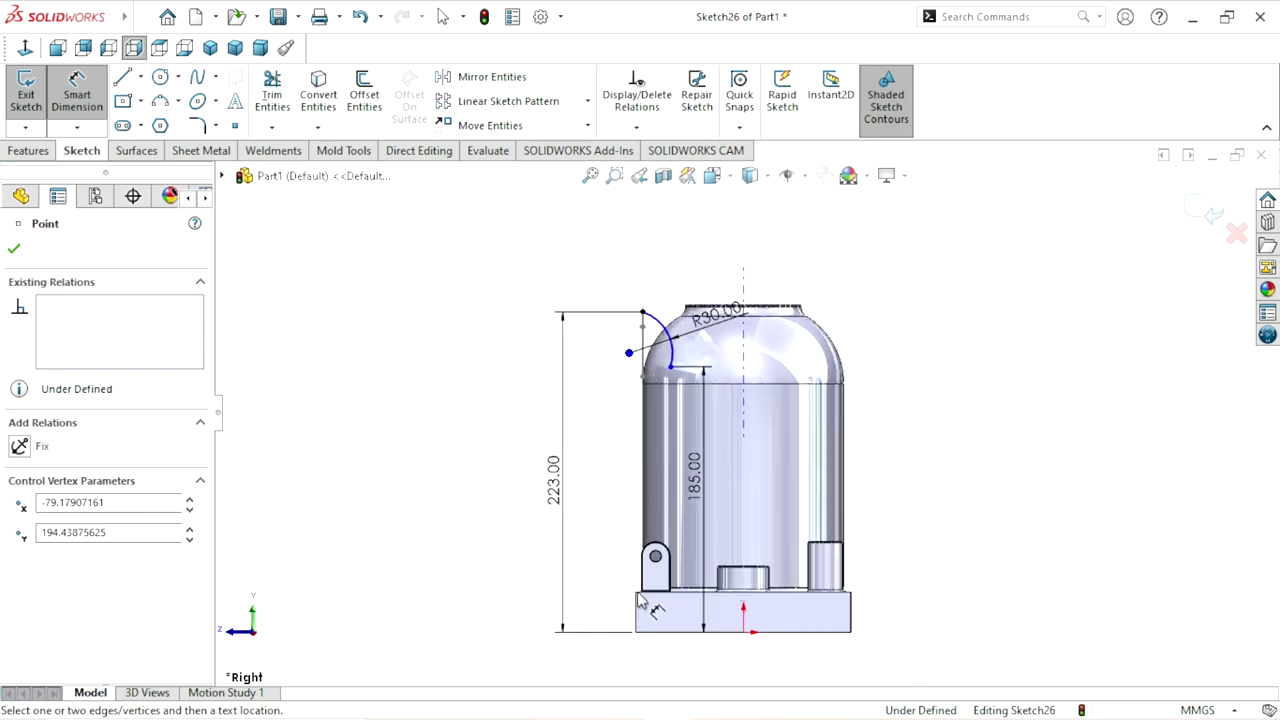
pyautogui.scroll(1, 648, 646)
pyautogui.click(688, 568)
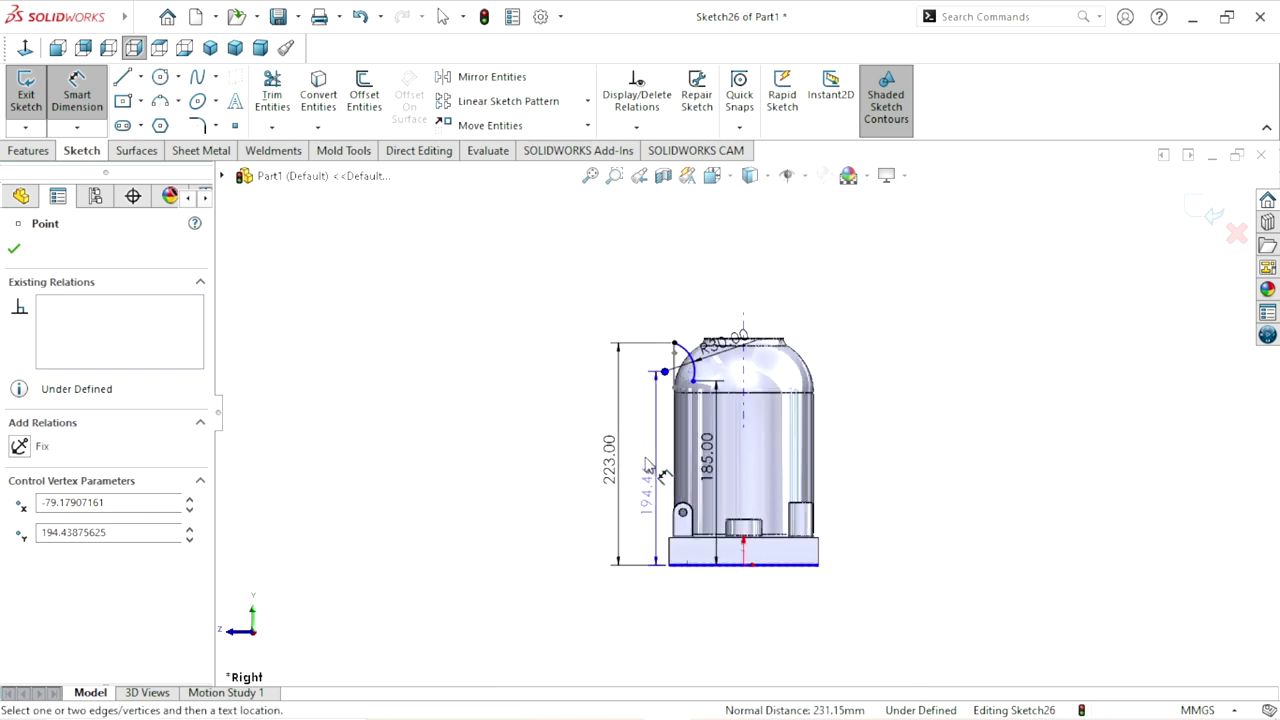
# Set the arc's lower endpoint 195 mm above the base's bottom edge
pyautogui.scroll(-1, 629, 432)
pyautogui.scroll(-1, 629, 432)
pyautogui.click(629, 432)
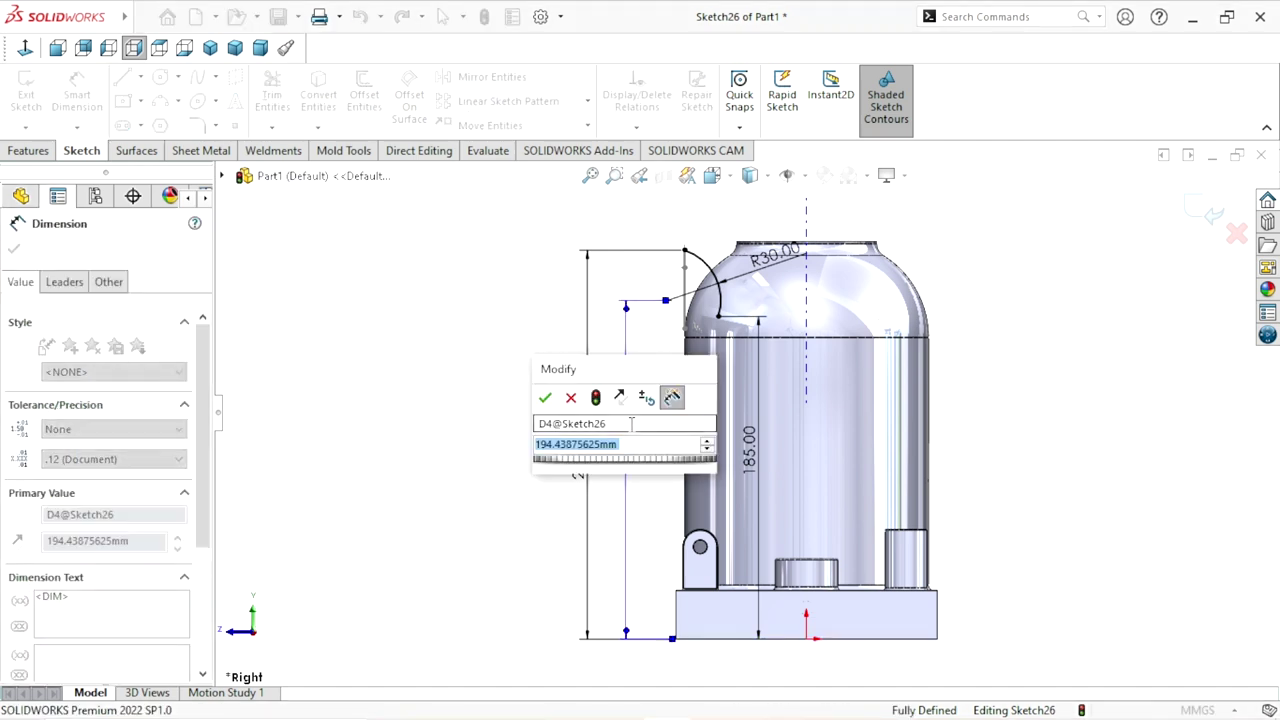
pyautogui.write('195')
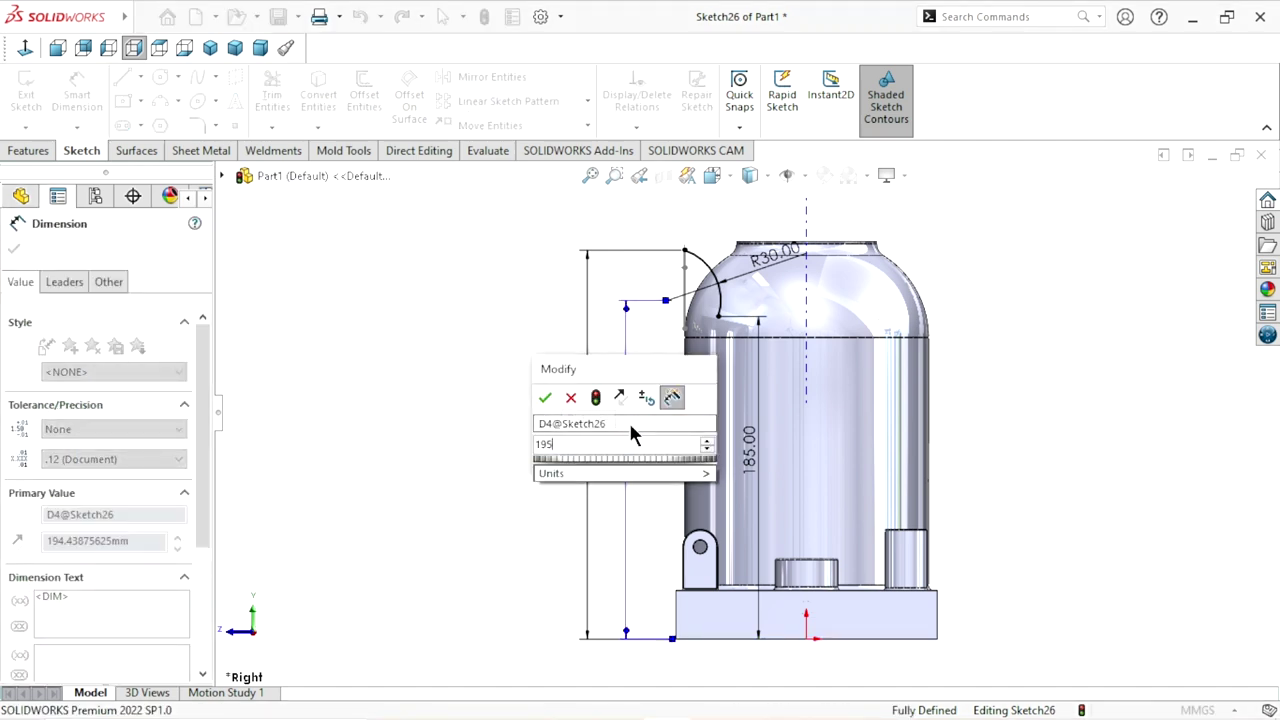
pyautogui.press('Escape')
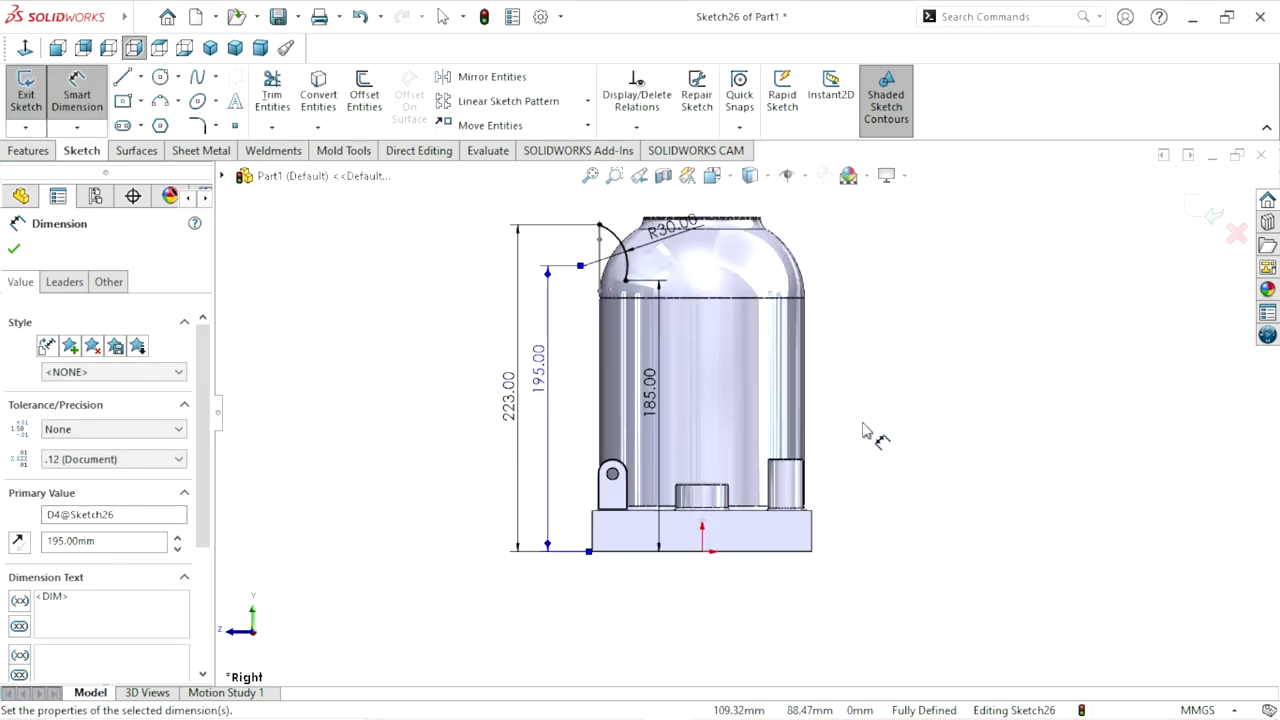
# Add a driven 17.51 mm horizontal offset from the tank's side edge
pyautogui.scroll(-5, 560, 260)
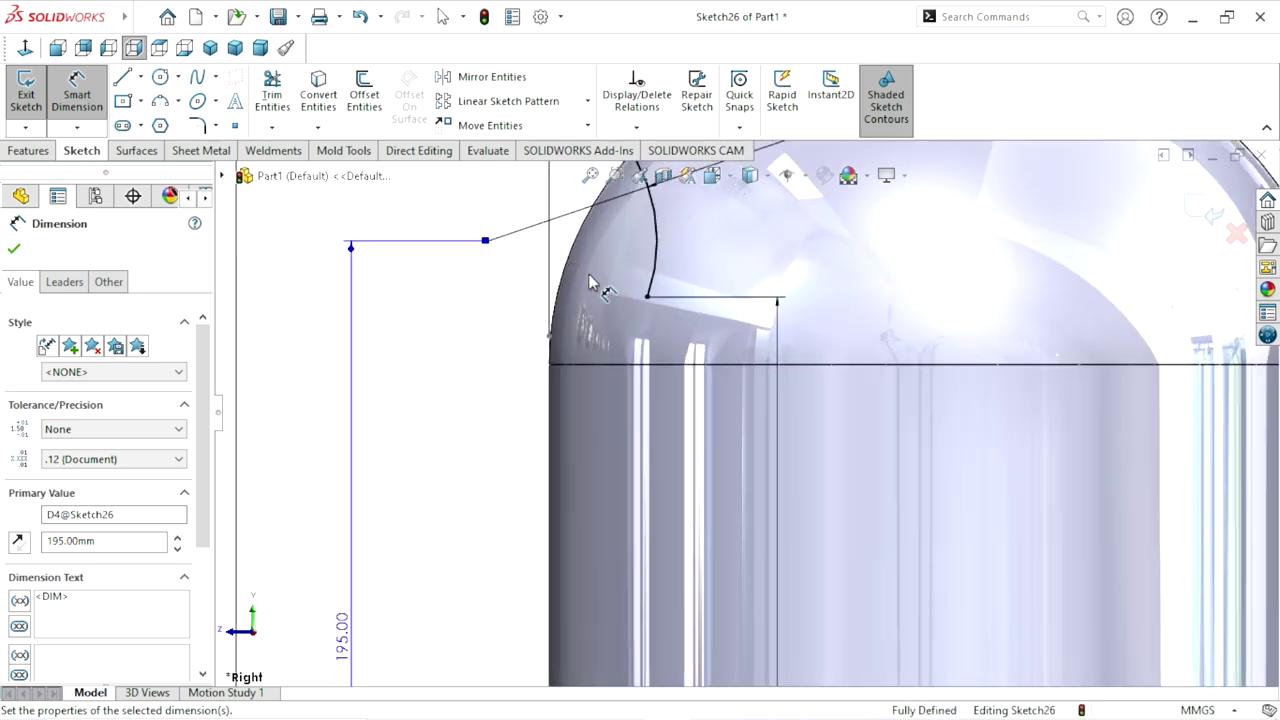
pyautogui.click(647, 302)
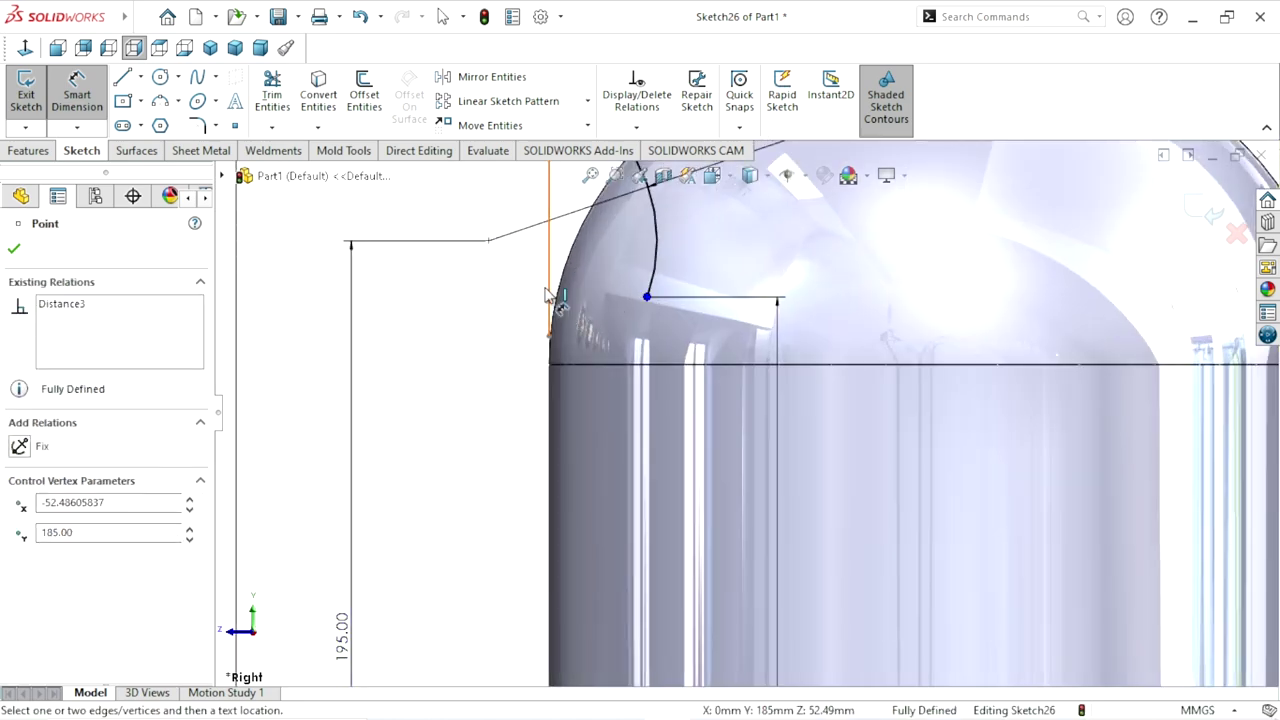
pyautogui.click(550, 310)
pyautogui.click(487, 309)
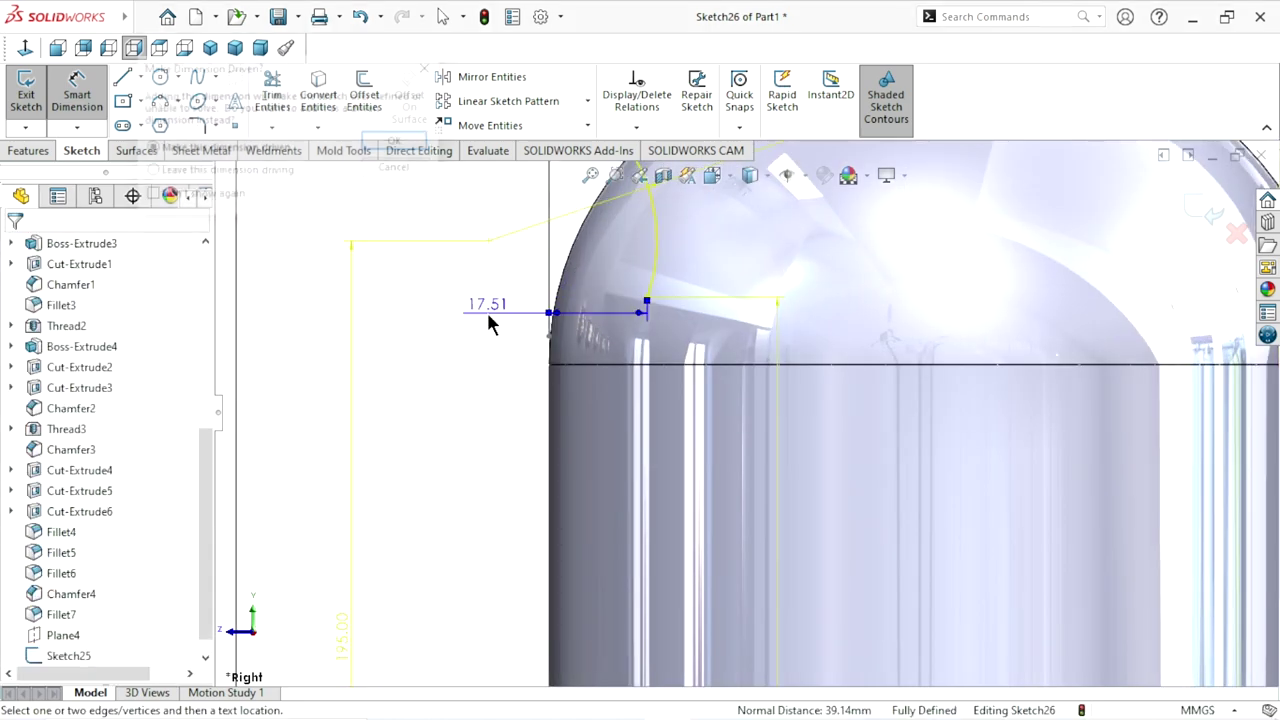
pyautogui.click(398, 142)
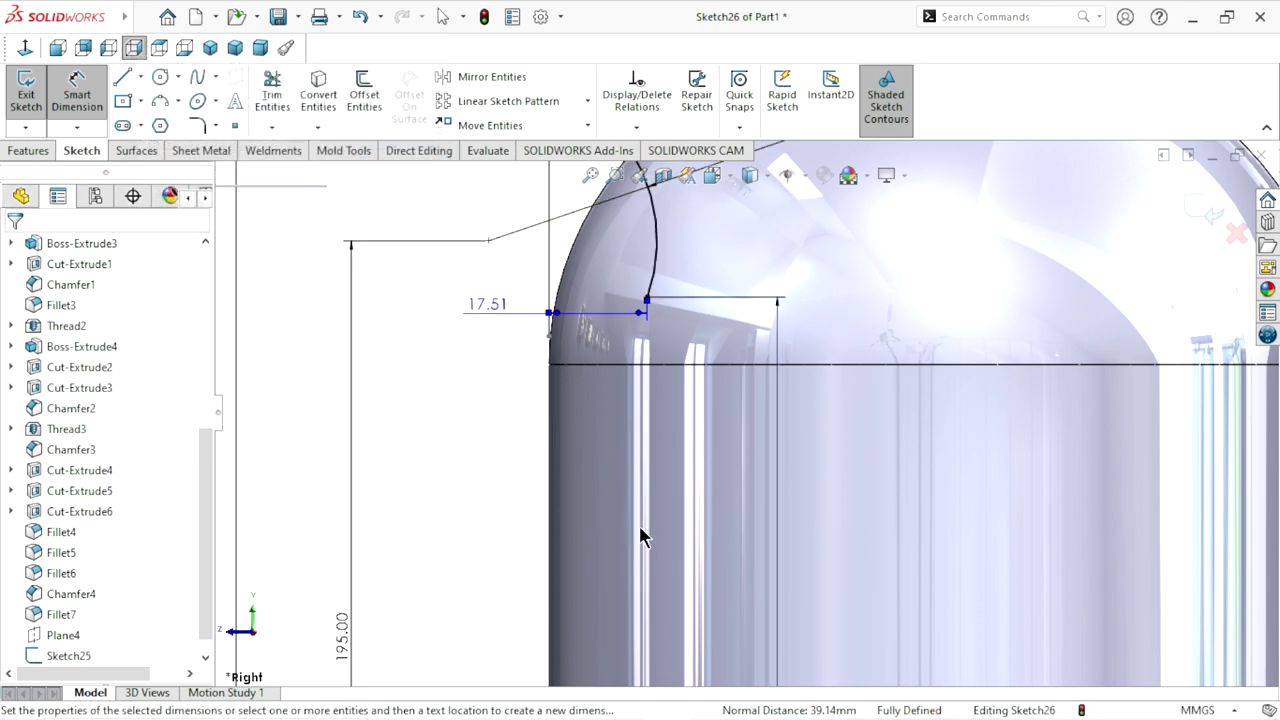
# Move the R30.00 label above the dome and exit Sketch26
pyautogui.scroll(4, 646, 530)
pyautogui.scroll(1, 944, 567)
pyautogui.scroll(1, 932, 558)
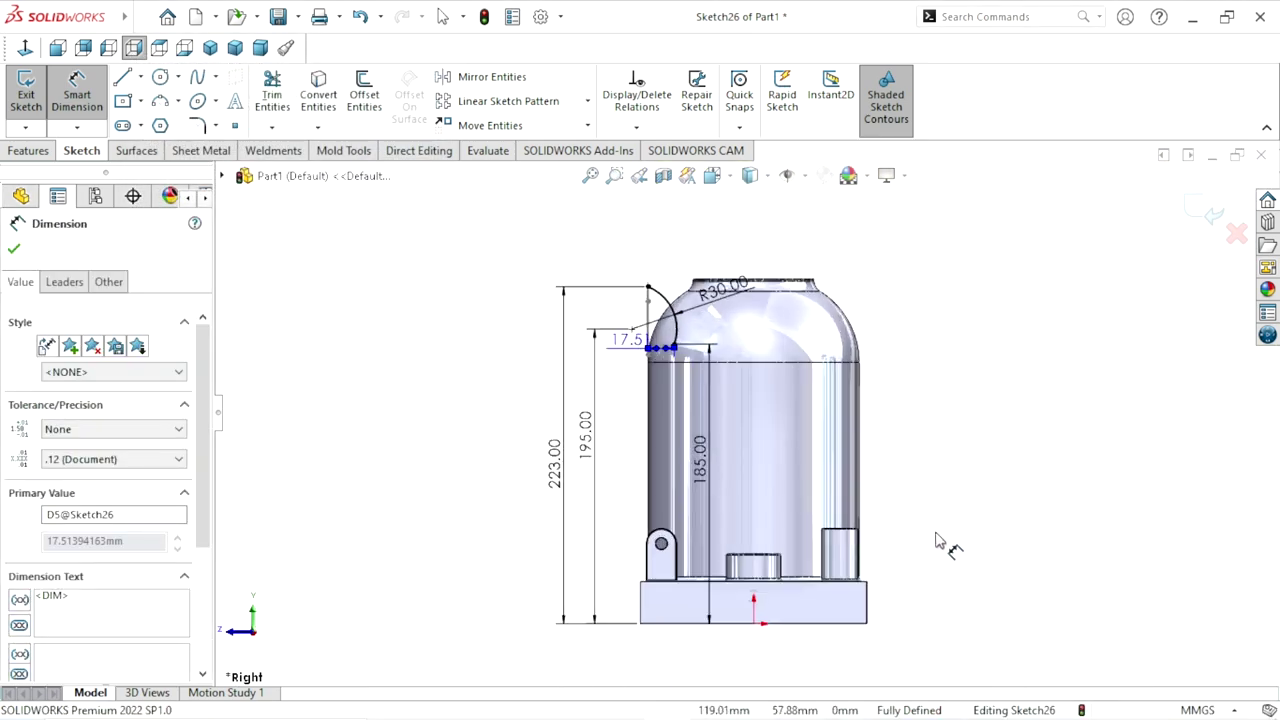
pyautogui.moveTo(725, 288); pyautogui.dragTo(688, 240)
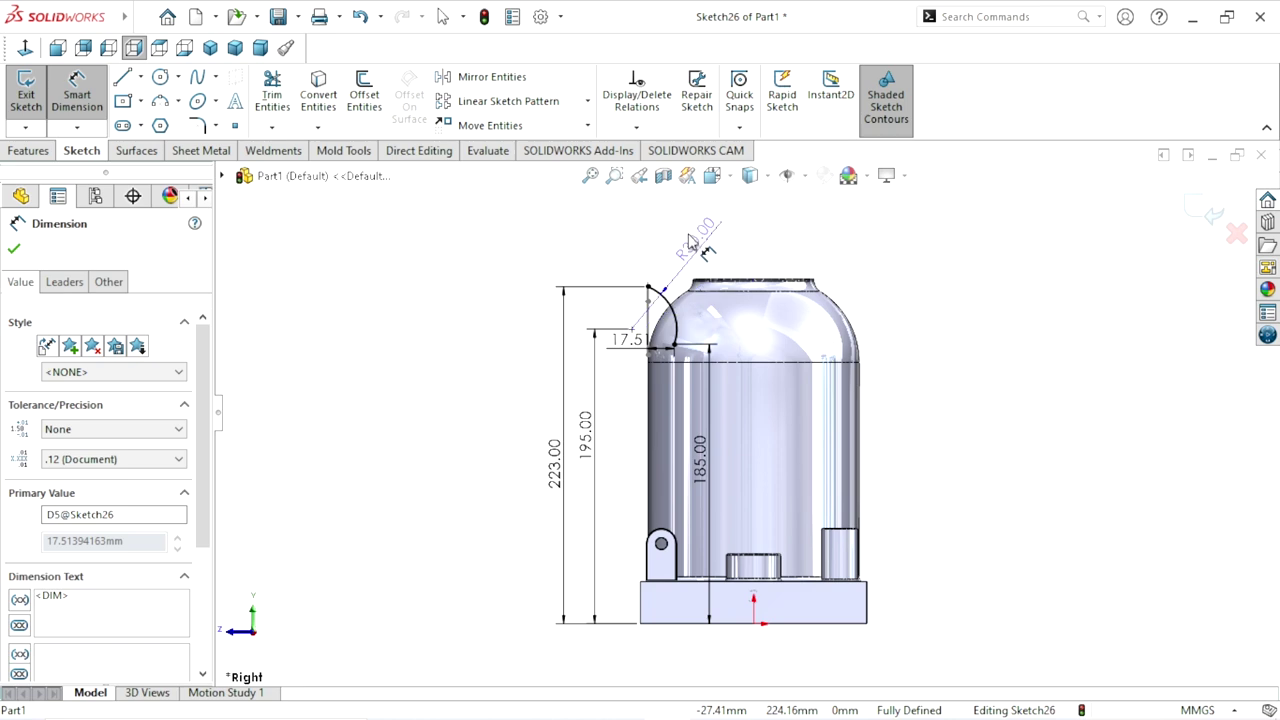
pyautogui.click(1212, 214)
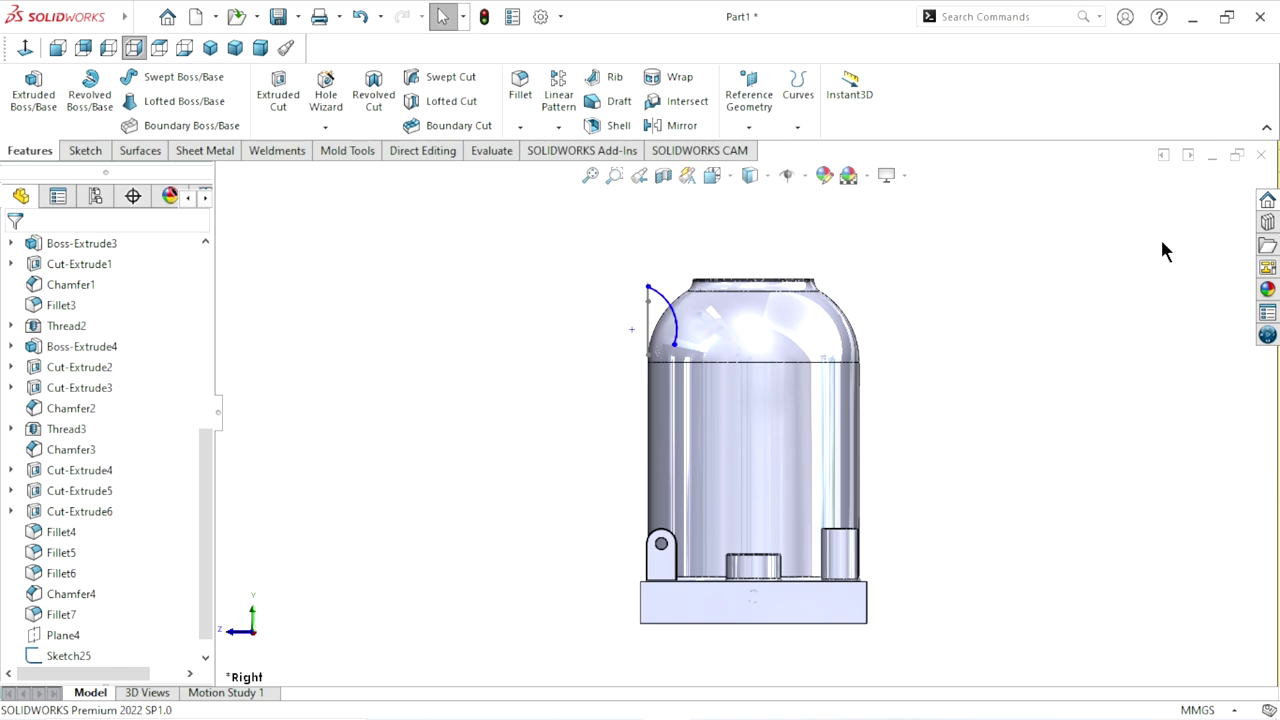
# Start a Projected Curve and set its type to Sketch on sketch
pyautogui.click(793, 533)
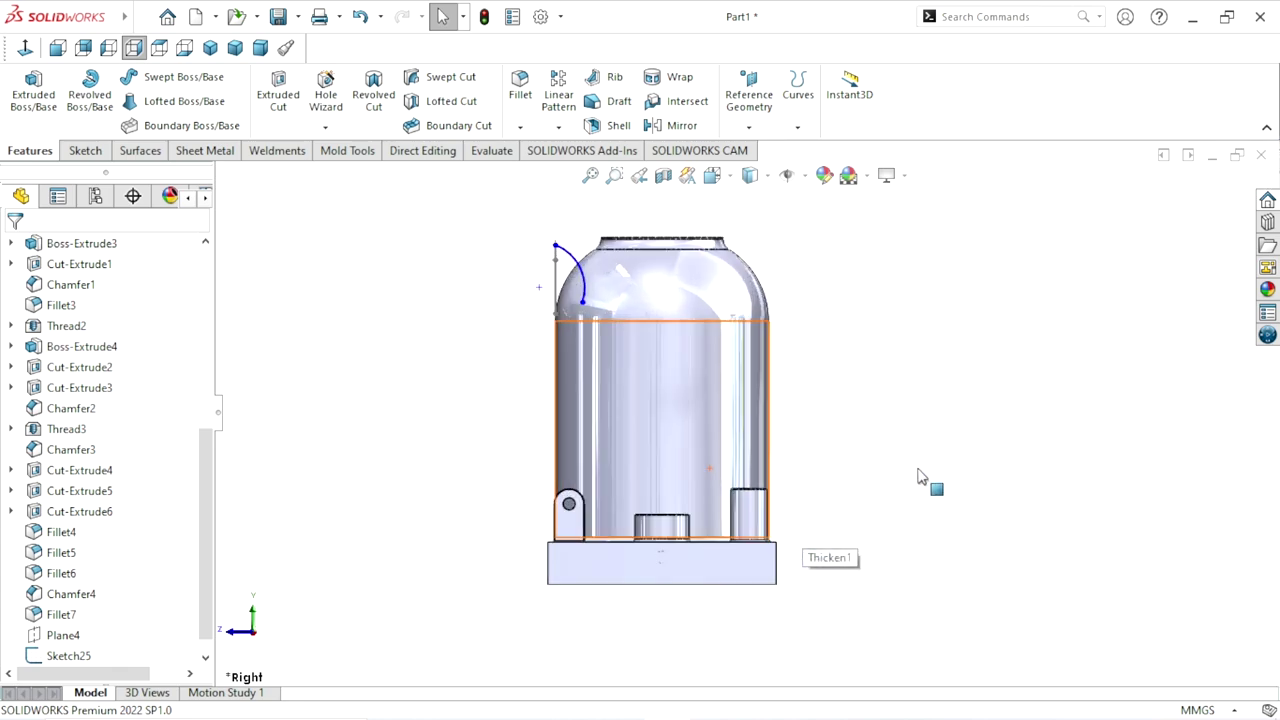
pyautogui.scroll(2, 837, 406)
pyautogui.moveTo(837, 406)
pyautogui.mouseDown(button='middle')
pyautogui.moveTo(869, 433)
pyautogui.moveTo(811, 486)
pyautogui.moveTo(761, 437)
pyautogui.moveTo(862, 386)
pyautogui.moveTo(837, 363)
pyautogui.mouseUp(button='middle')
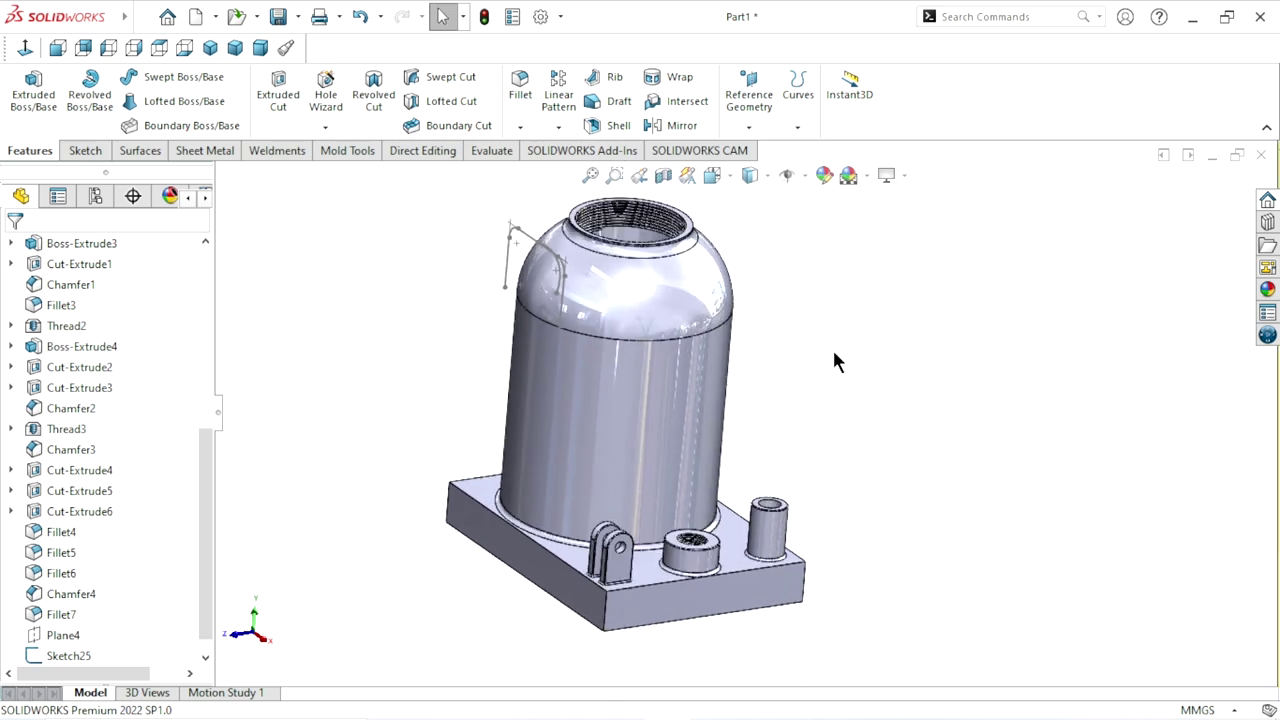
pyautogui.click(796, 129)
pyautogui.click(823, 168)
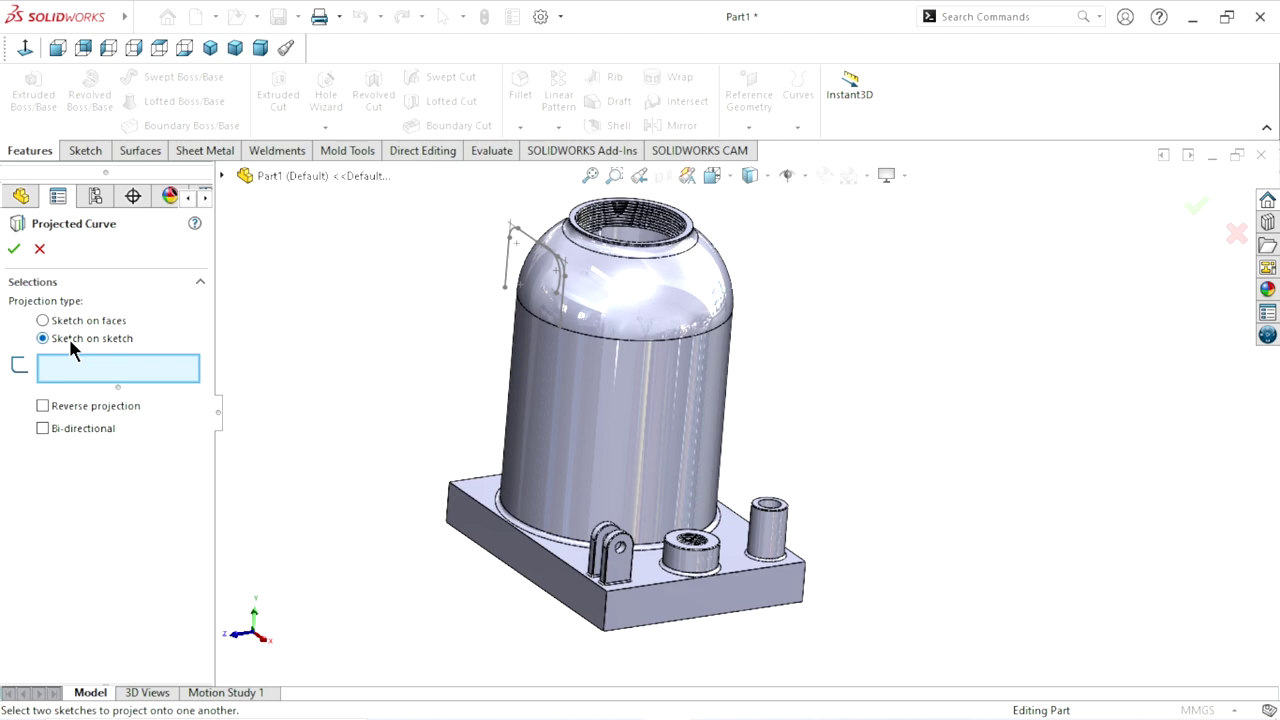
pyautogui.scroll(2, 886, 379)
pyautogui.scroll(-1, 880, 380)
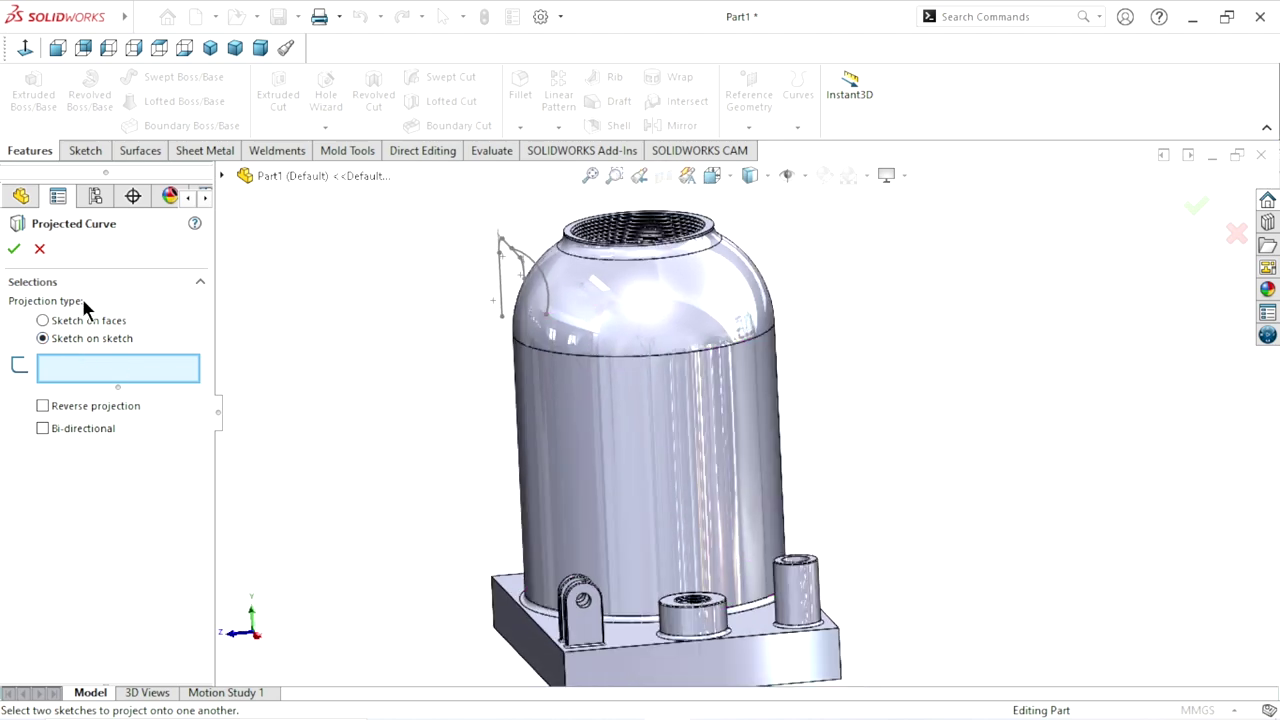
pyautogui.click(80, 318)
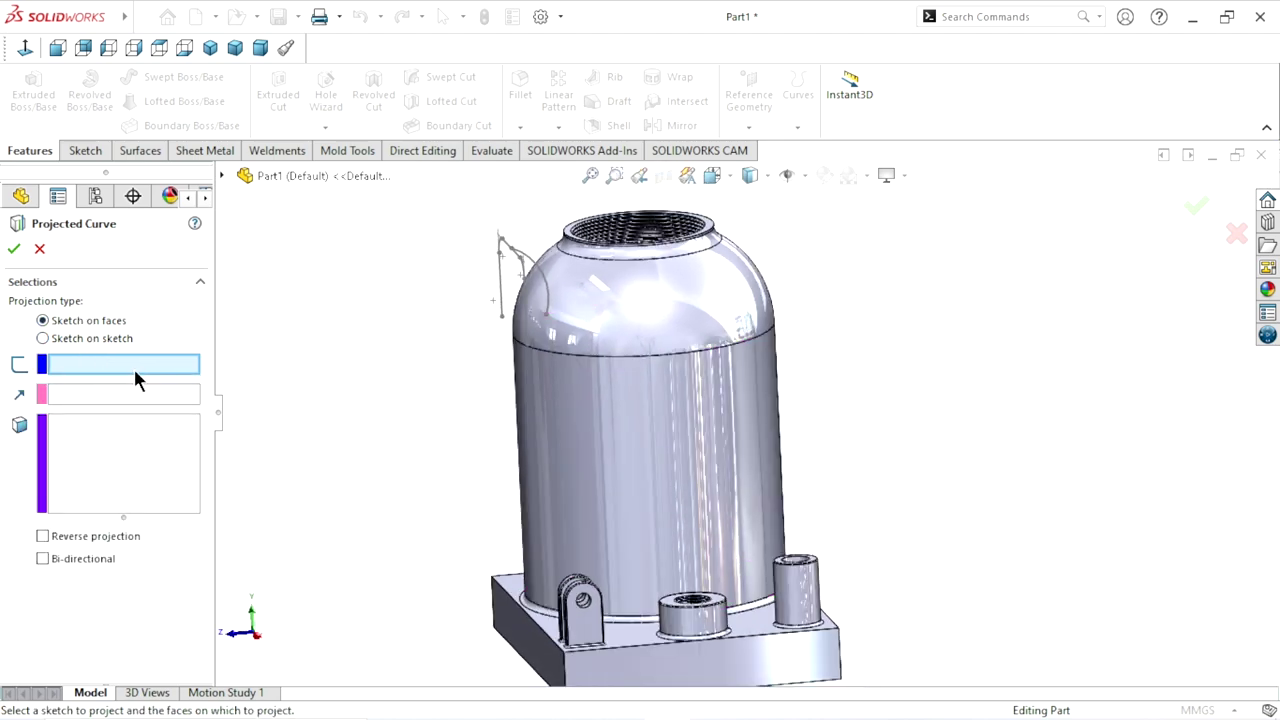
pyautogui.click(42, 338)
# Select Sketch25 and Sketch26 as the sketches to combine into Curve1
pyautogui.scroll(-2, 563, 346)
pyautogui.scroll(-2, 572, 283)
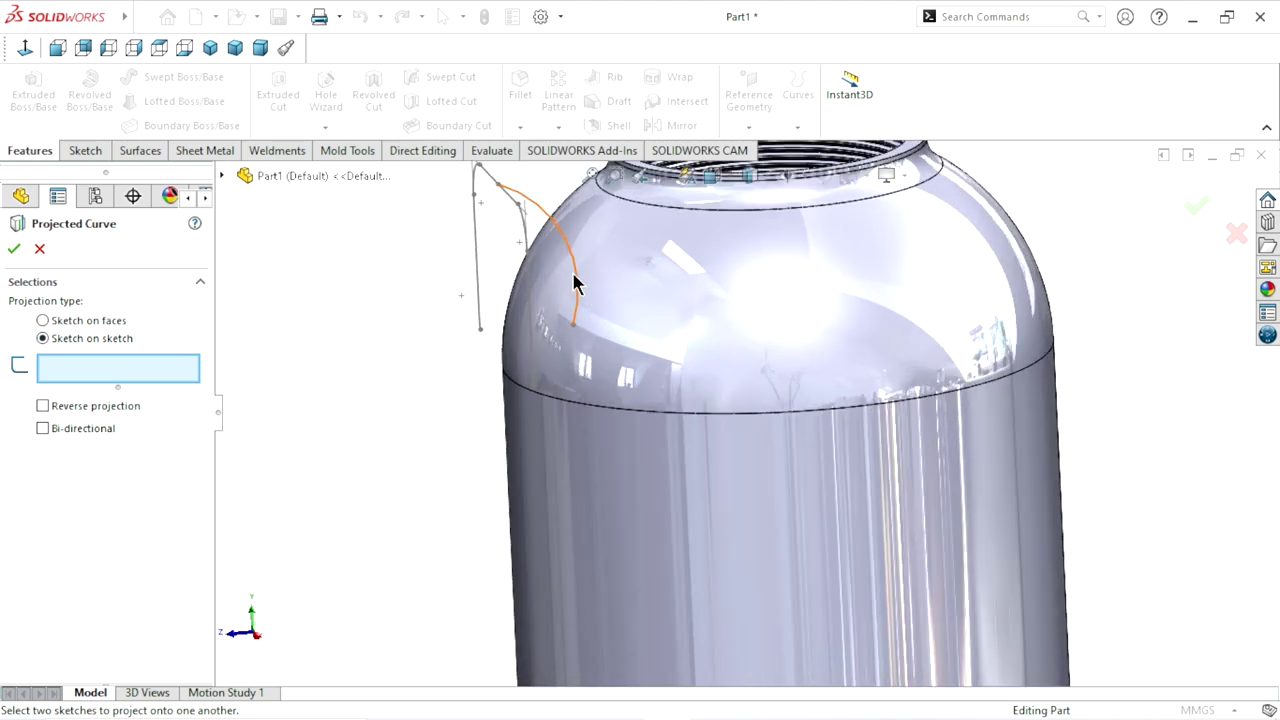
pyautogui.click(478, 232)
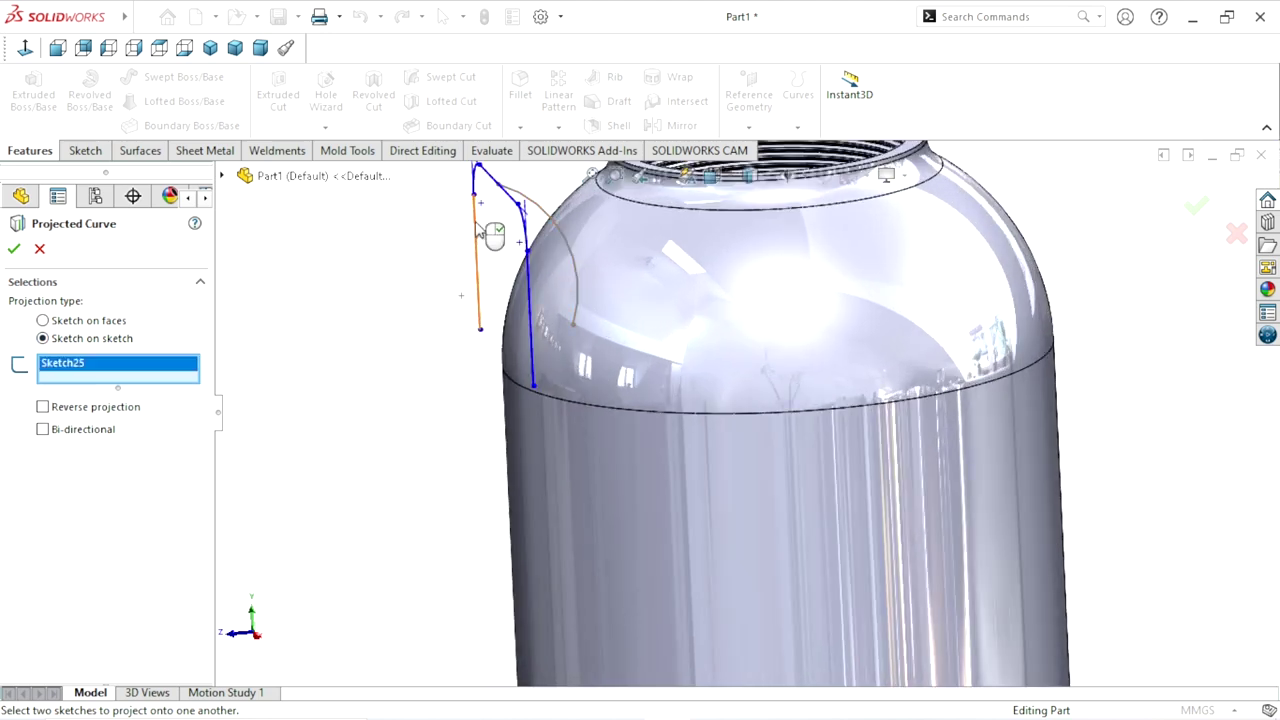
pyautogui.click(548, 213)
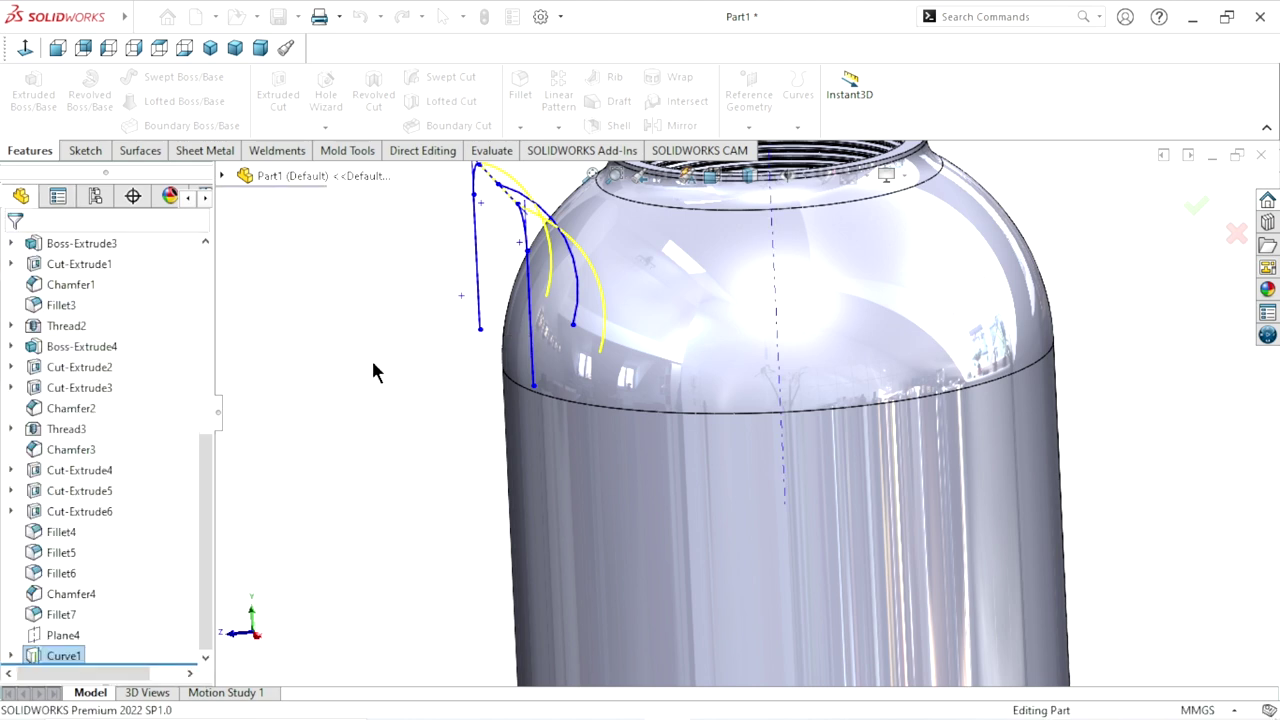
pyautogui.scroll(3, 393, 382)
pyautogui.moveTo(393, 382)
pyautogui.mouseDown(button='middle')
pyautogui.moveTo(457, 406)
pyautogui.moveTo(542, 333)
pyautogui.moveTo(569, 374)
pyautogui.moveTo(419, 472)
pyautogui.moveTo(414, 457)
pyautogui.moveTo(500, 449)
pyautogui.moveTo(443, 397)
pyautogui.mouseUp(button='middle')
pyautogui.scroll(-2, 712, 455)
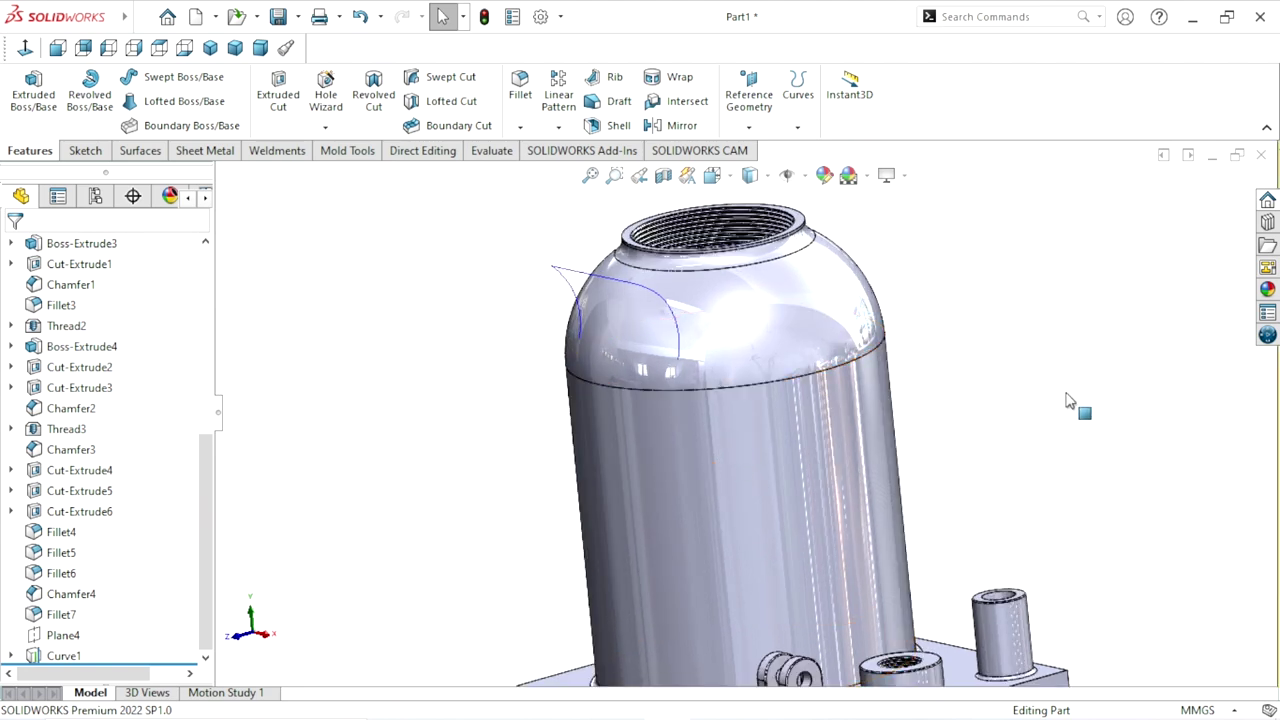
# Create Plane5 perpendicular to the handle curve and coincident with its end point
pyautogui.click(748, 128)
pyautogui.click(766, 154)
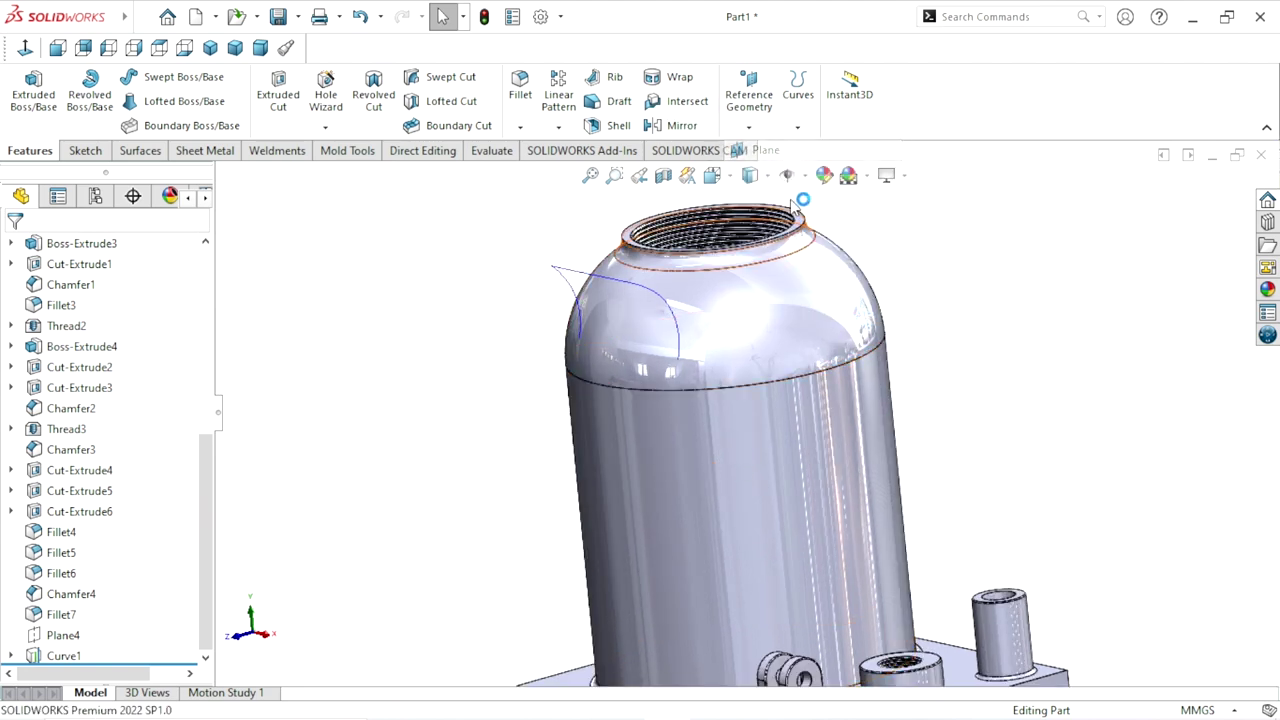
pyautogui.click(688, 357)
pyautogui.scroll(-4, 693, 365)
pyautogui.scroll(-2, 700, 366)
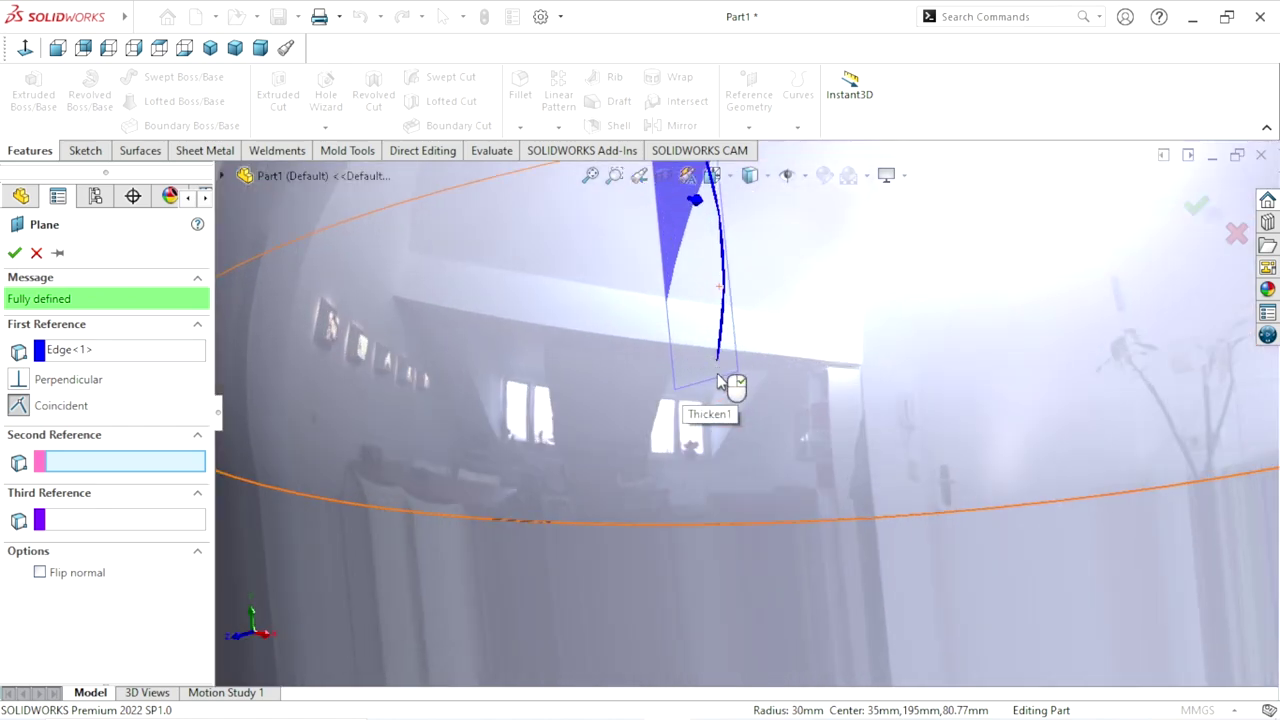
pyautogui.click(717, 362)
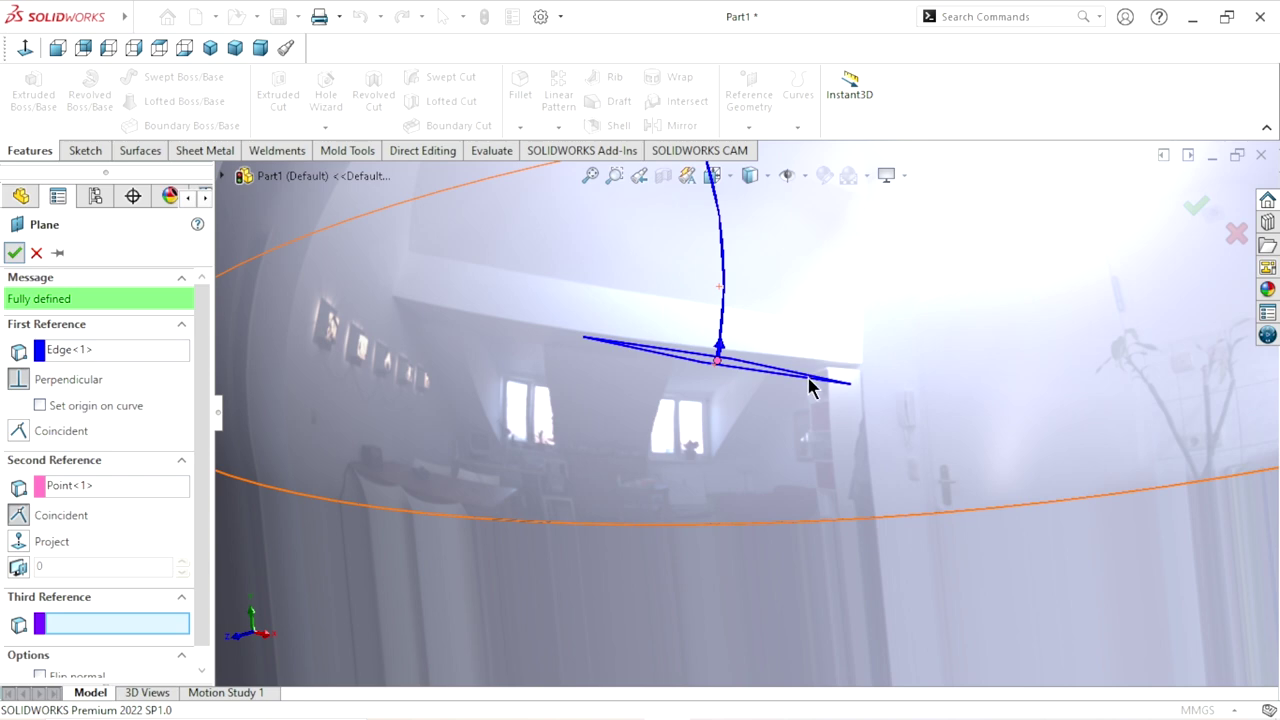
pyautogui.press('Return')
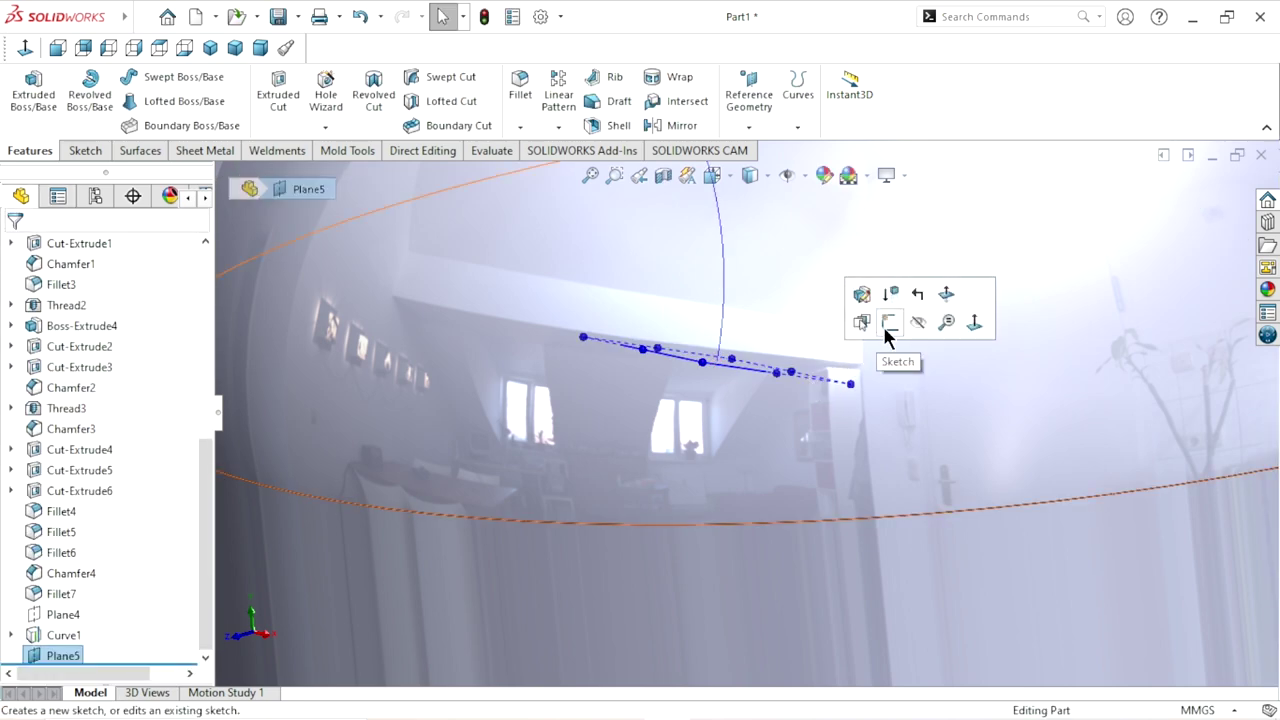
pyautogui.click(888, 322)
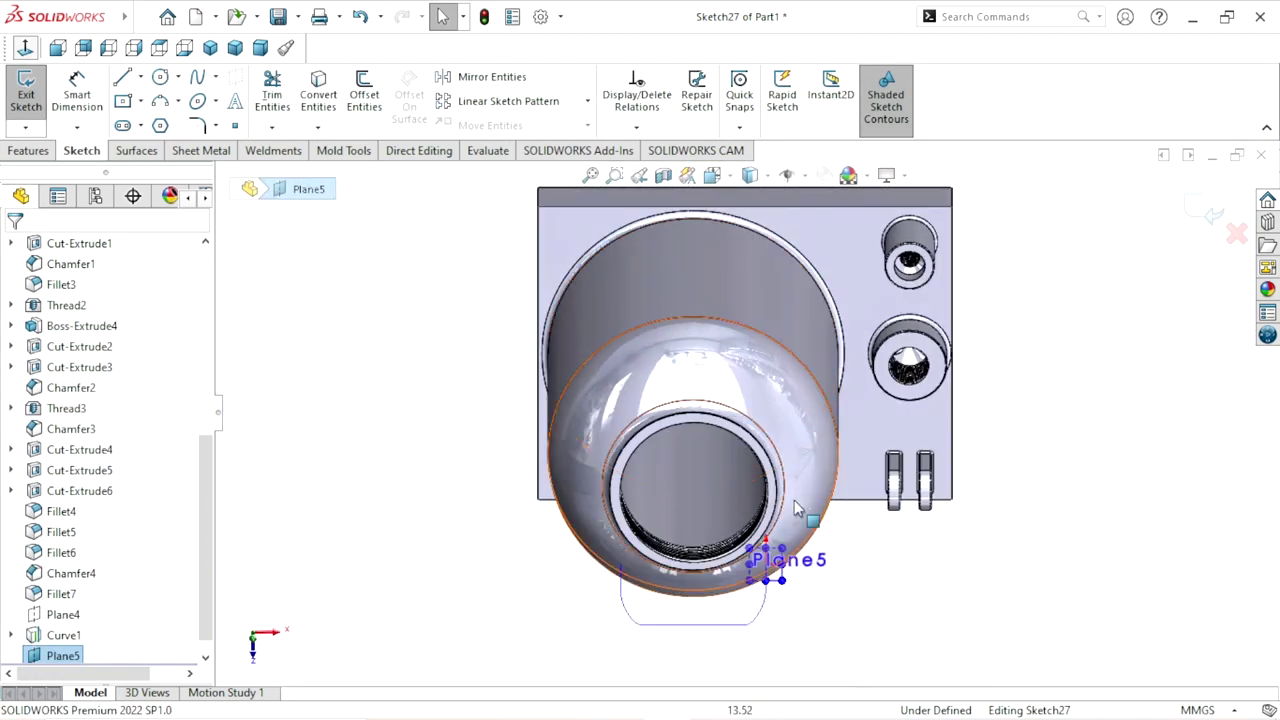
# Draw a center circle at the sketch origin on Plane5
pyautogui.scroll(-3, 813, 568)
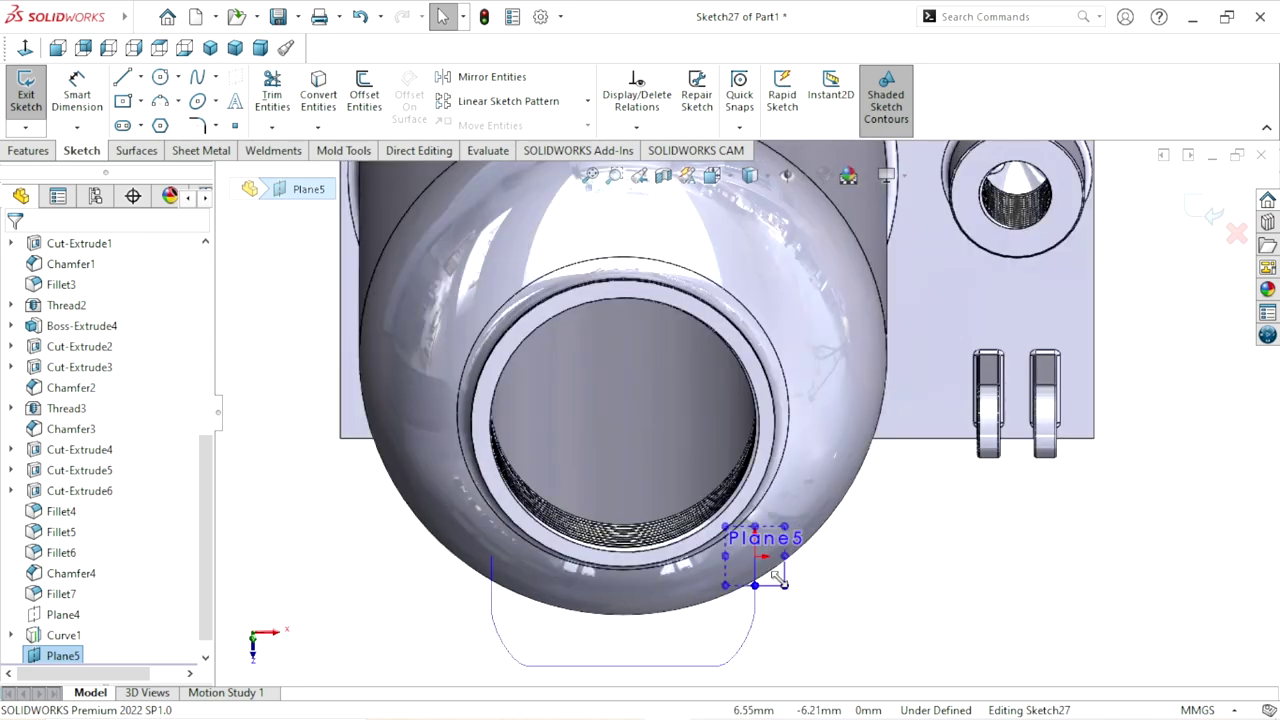
pyautogui.scroll(-3, 786, 586)
pyautogui.scroll(-3, 749, 571)
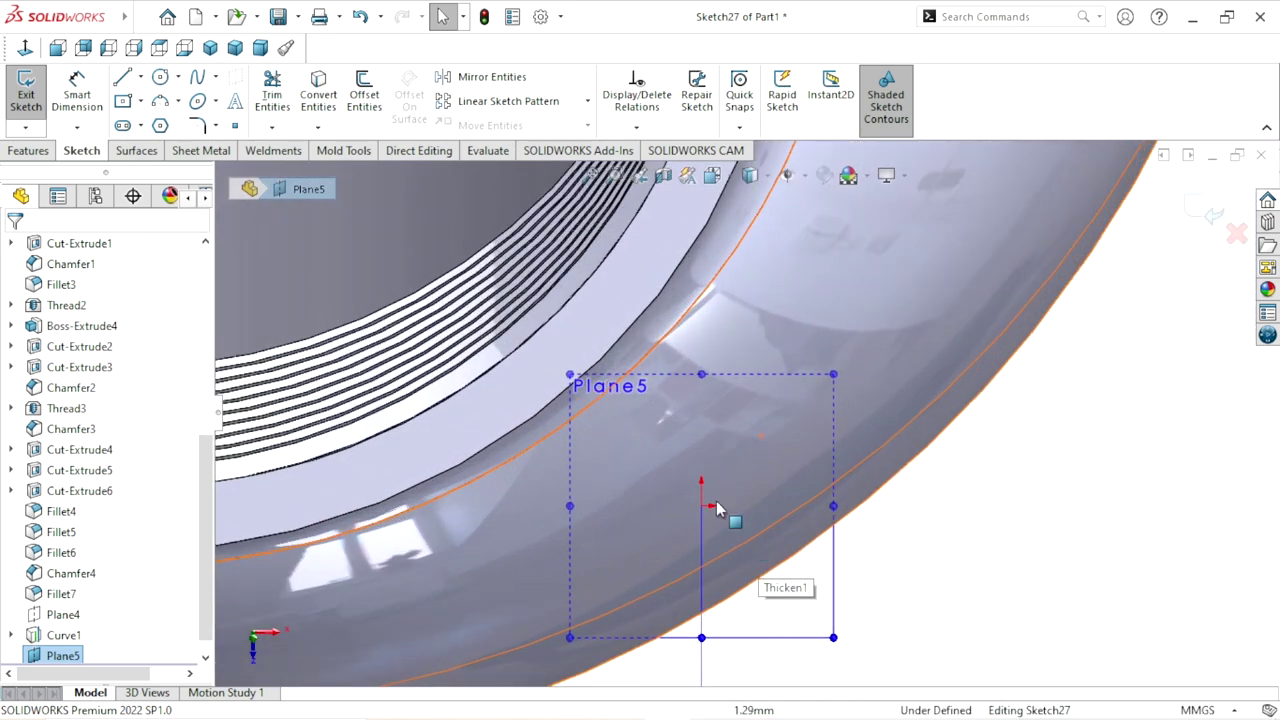
pyautogui.click(160, 78)
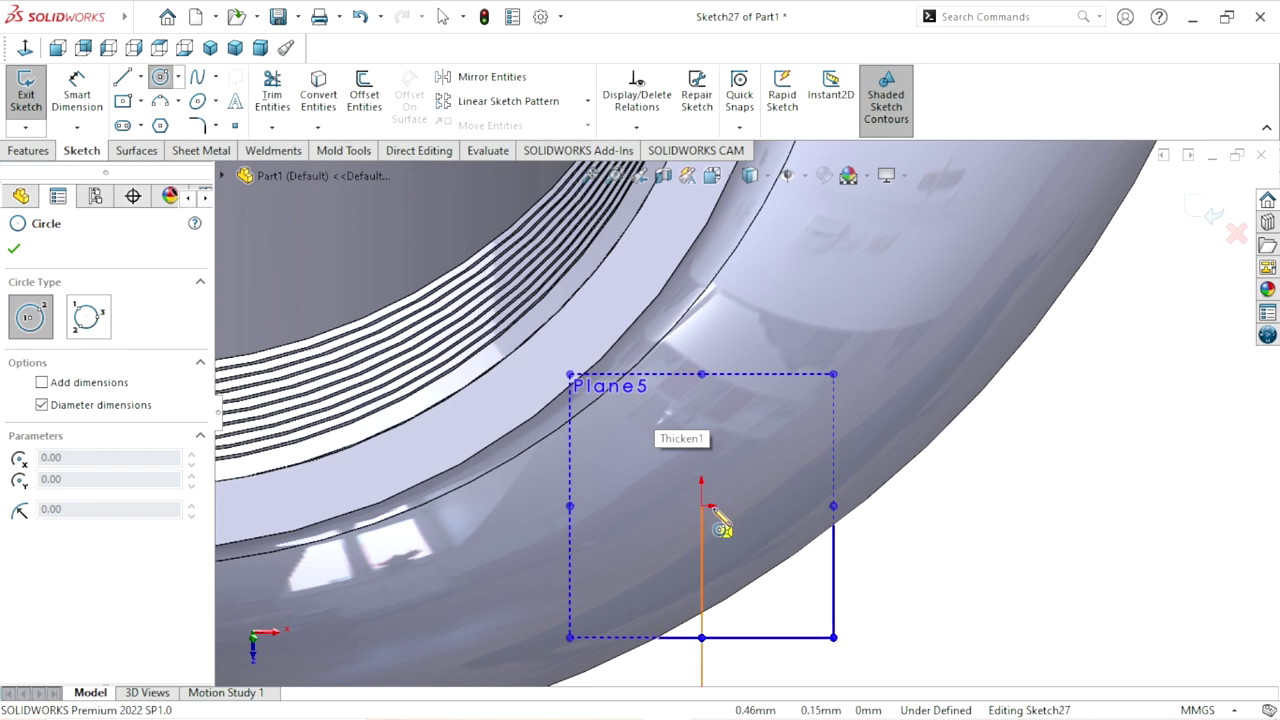
pyautogui.scroll(-4, 716, 522)
pyautogui.scroll(-1, 714, 520)
pyautogui.click(698, 458)
pyautogui.click(758, 419)
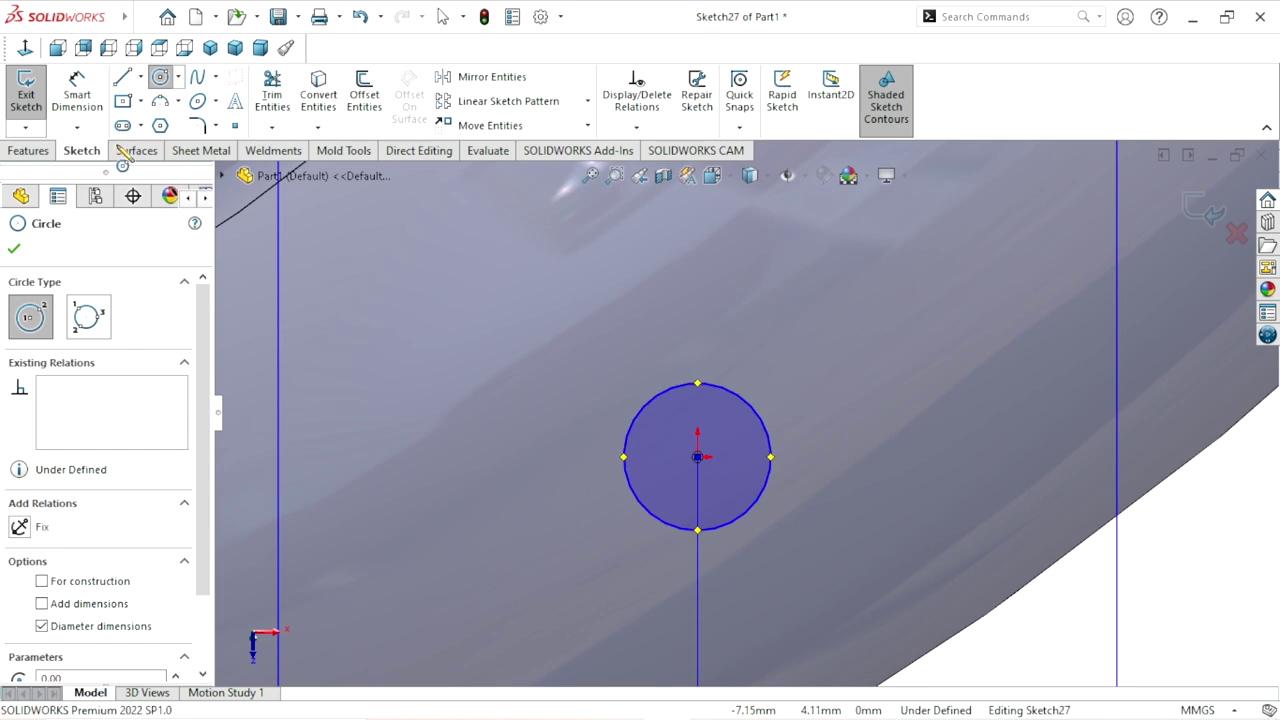
# Dimension the circle to 6 mm diameter, exit the sketch, and hide Plane5
pyautogui.click(88, 108)
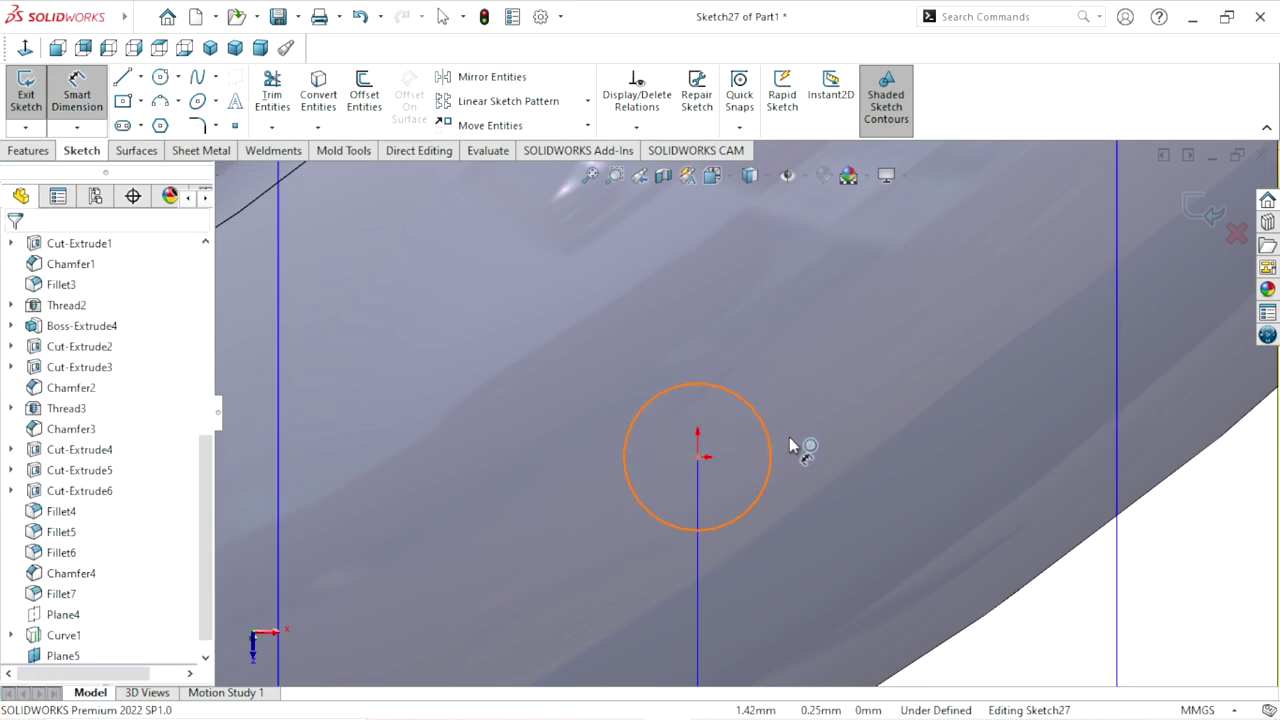
pyautogui.click(775, 452)
pyautogui.click(818, 436)
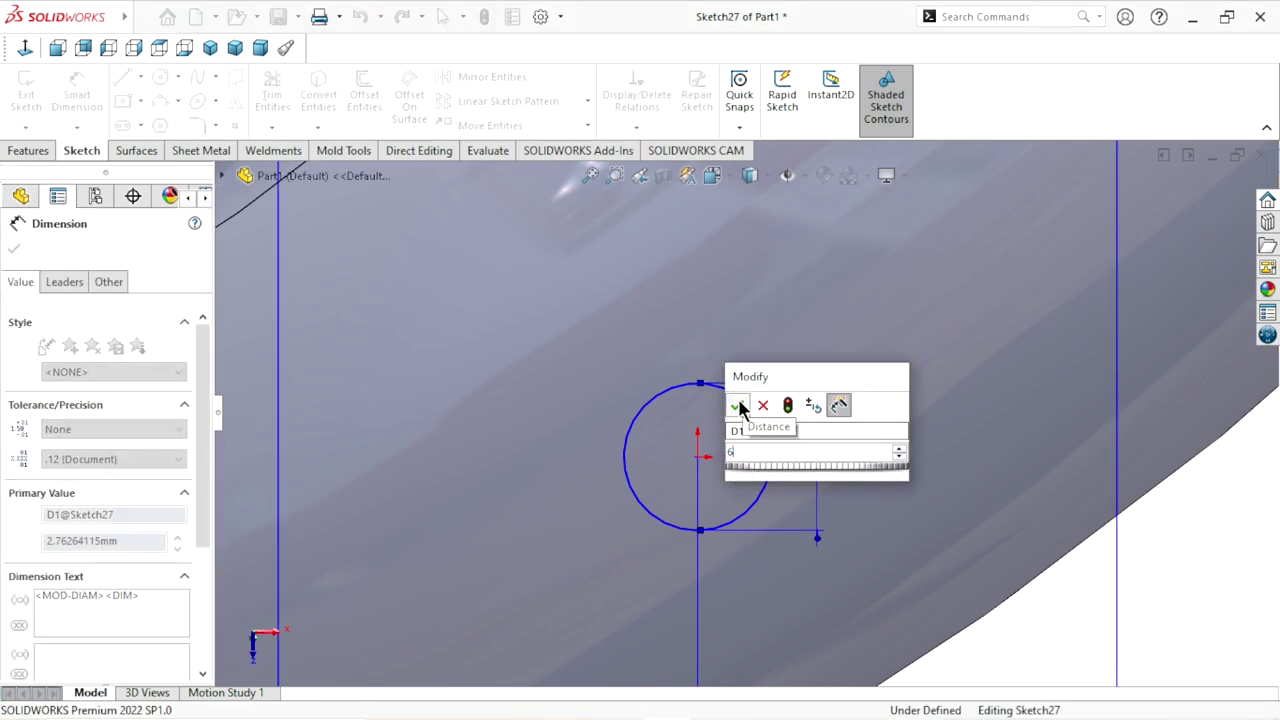
pyautogui.click(737, 404)
pyautogui.scroll(5, 746, 413)
pyautogui.scroll(3, 746, 413)
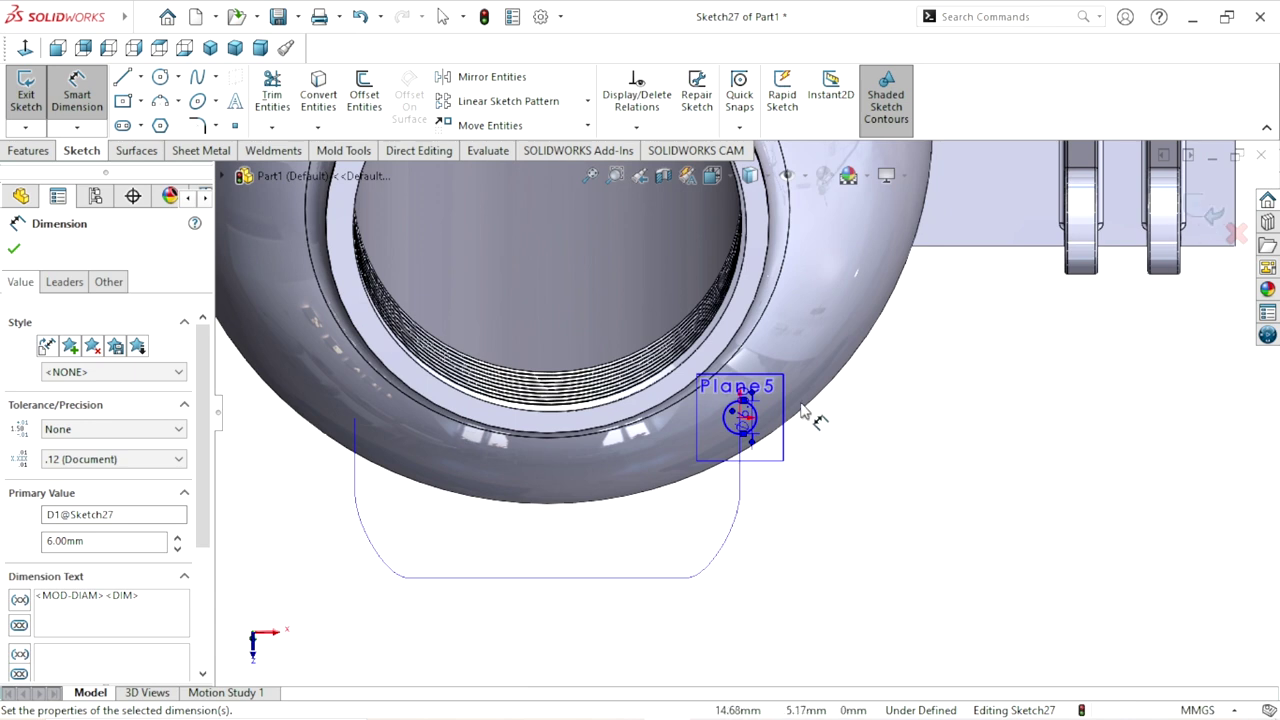
pyautogui.click(1215, 215)
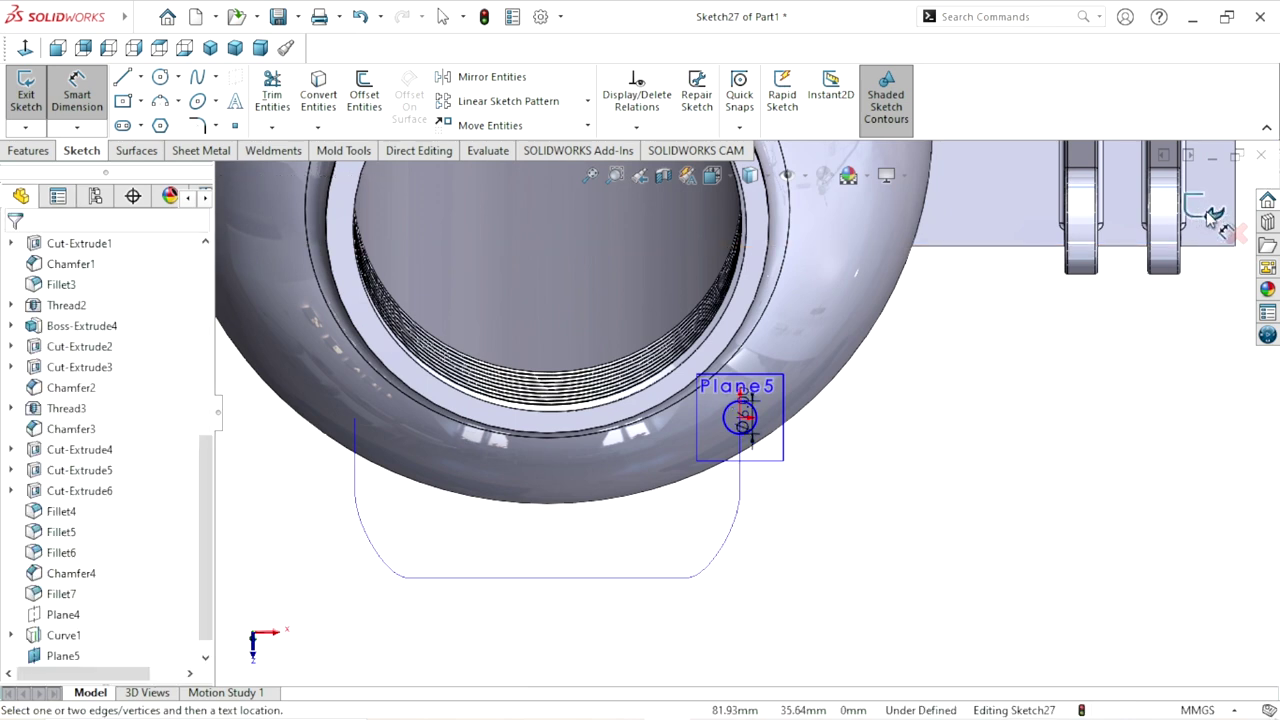
pyautogui.click(1215, 215)
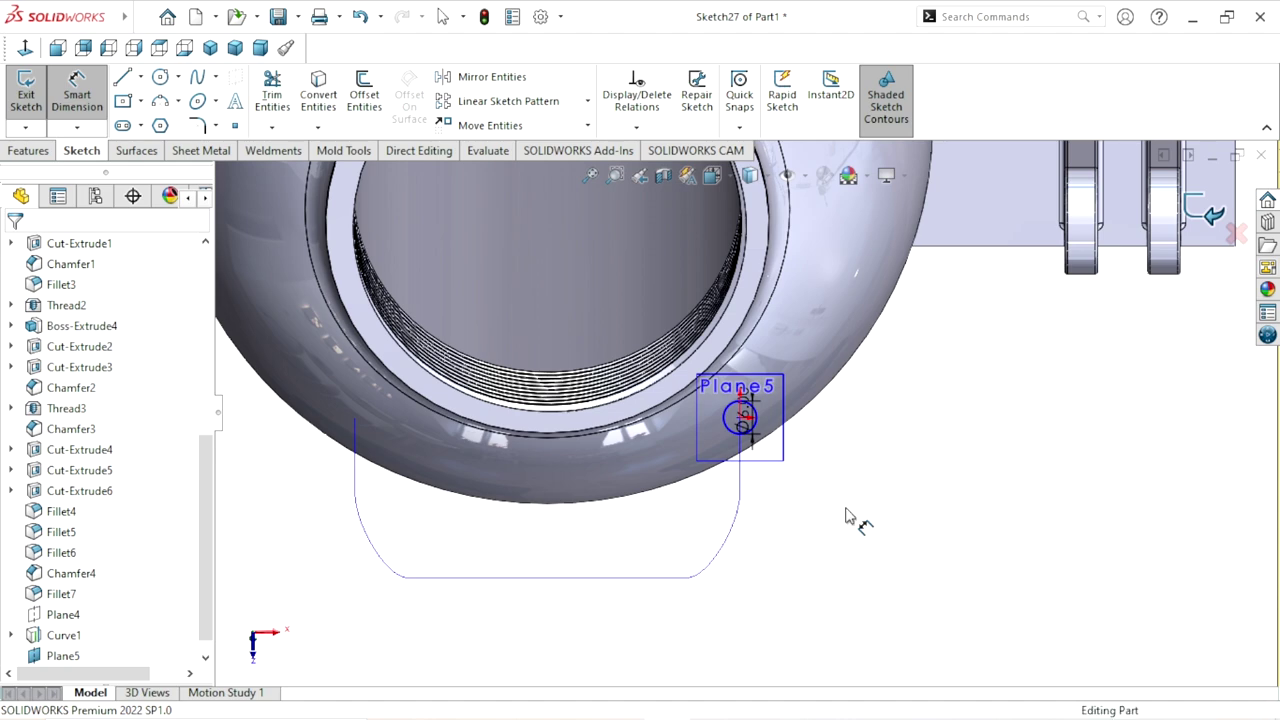
pyautogui.click(783, 450)
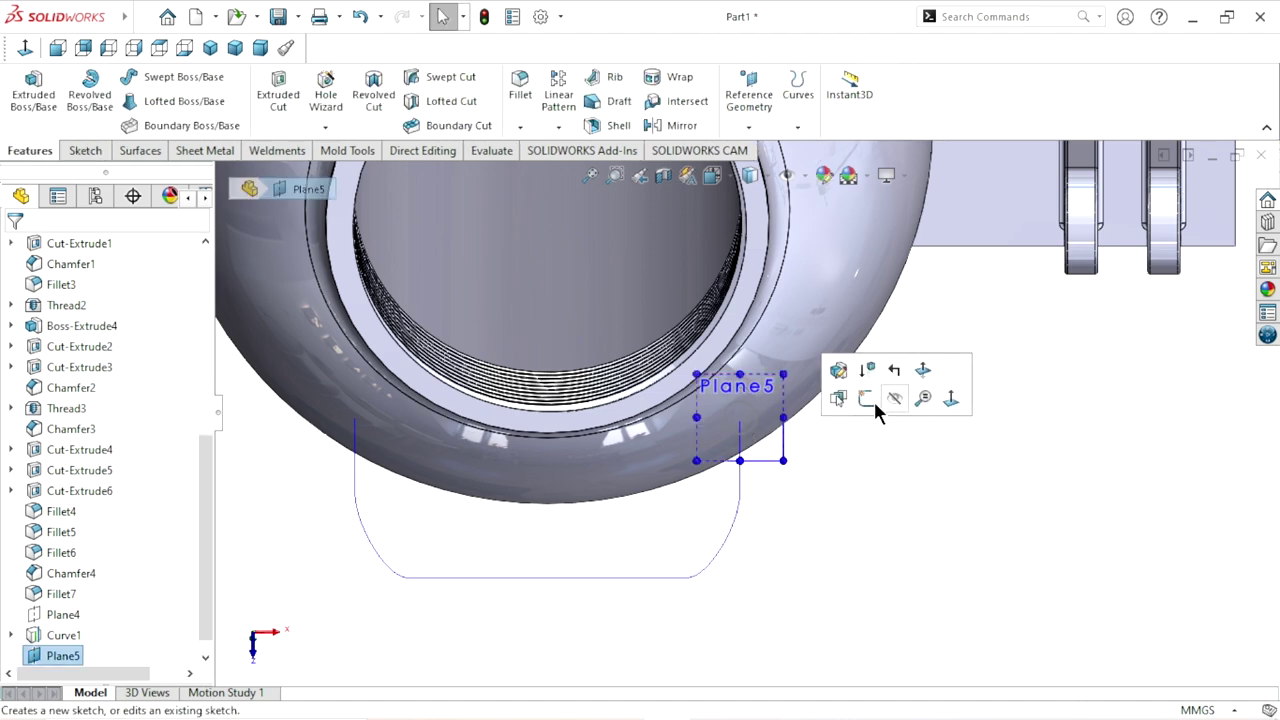
pyautogui.click(893, 398)
pyautogui.moveTo(893, 508); pyautogui.dragTo(871, 252, button='middle')
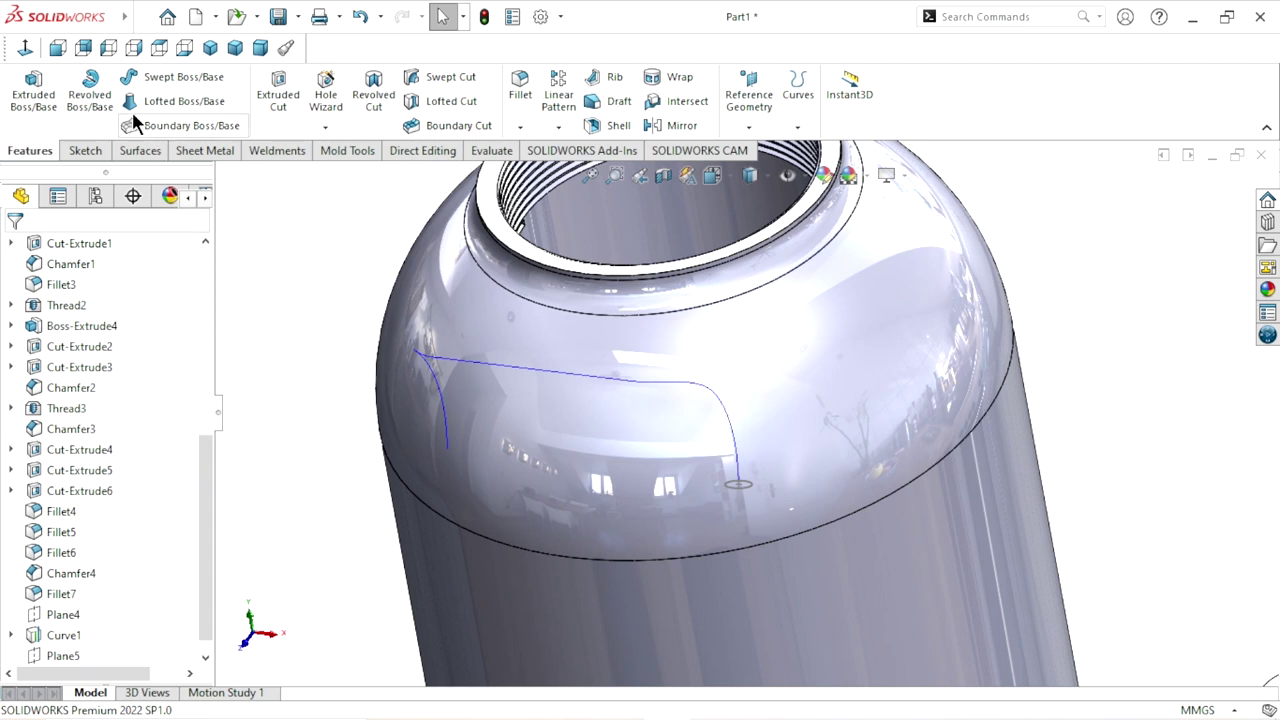
# Swept Boss/Base with Sketch27's 6 mm circle as profile and Curve1 as path
pyautogui.click(294, 91)
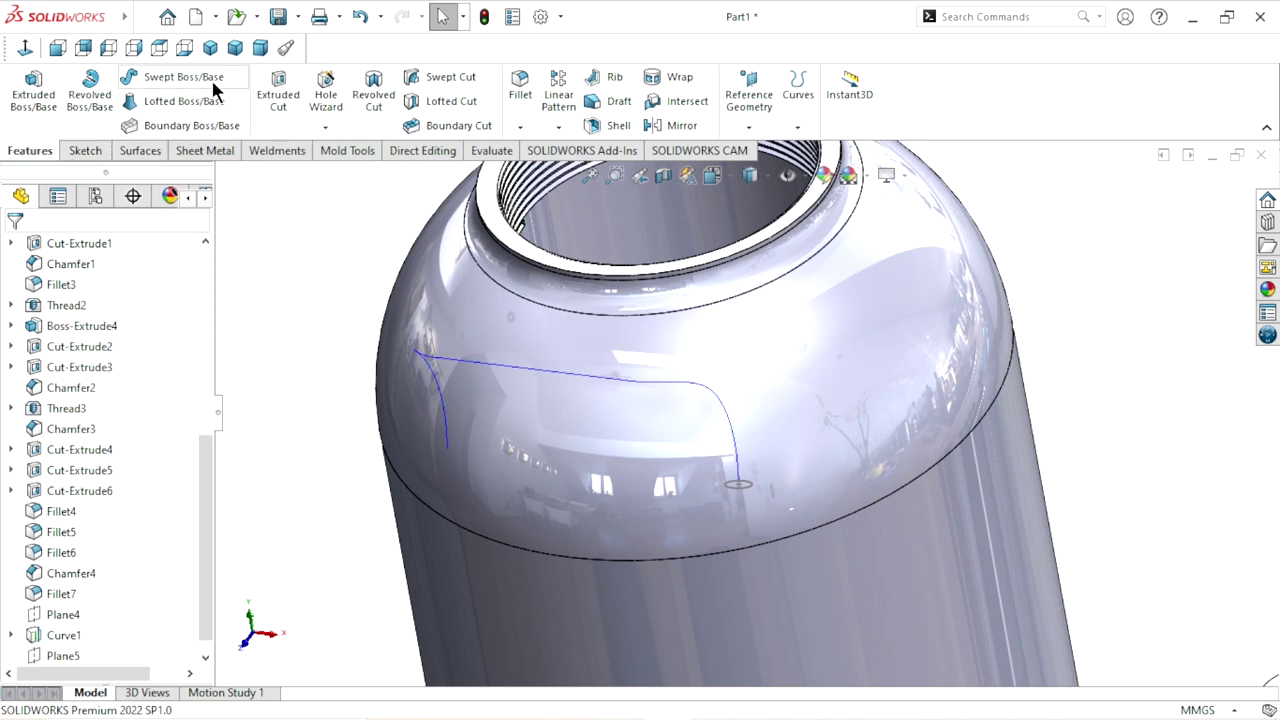
pyautogui.click(752, 497)
pyautogui.click(707, 388)
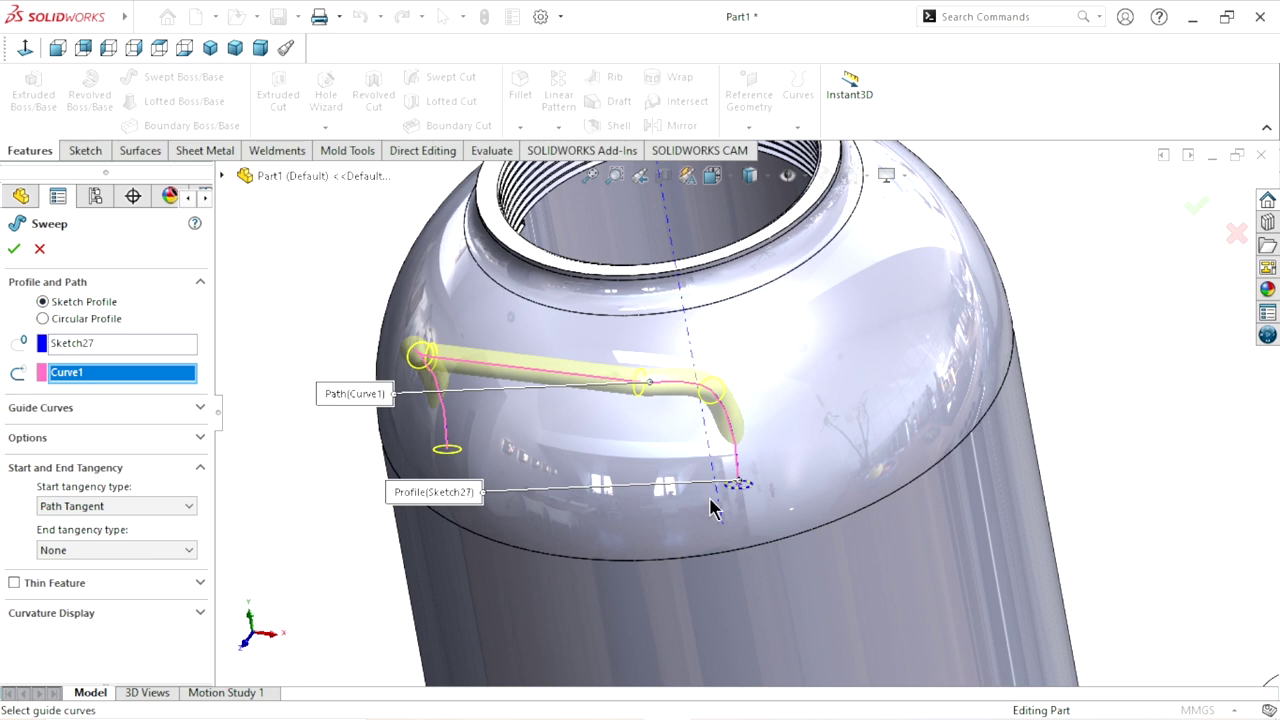
pyautogui.scroll(5, 736, 512)
pyautogui.moveTo(736, 512); pyautogui.dragTo(769, 484, button='middle')
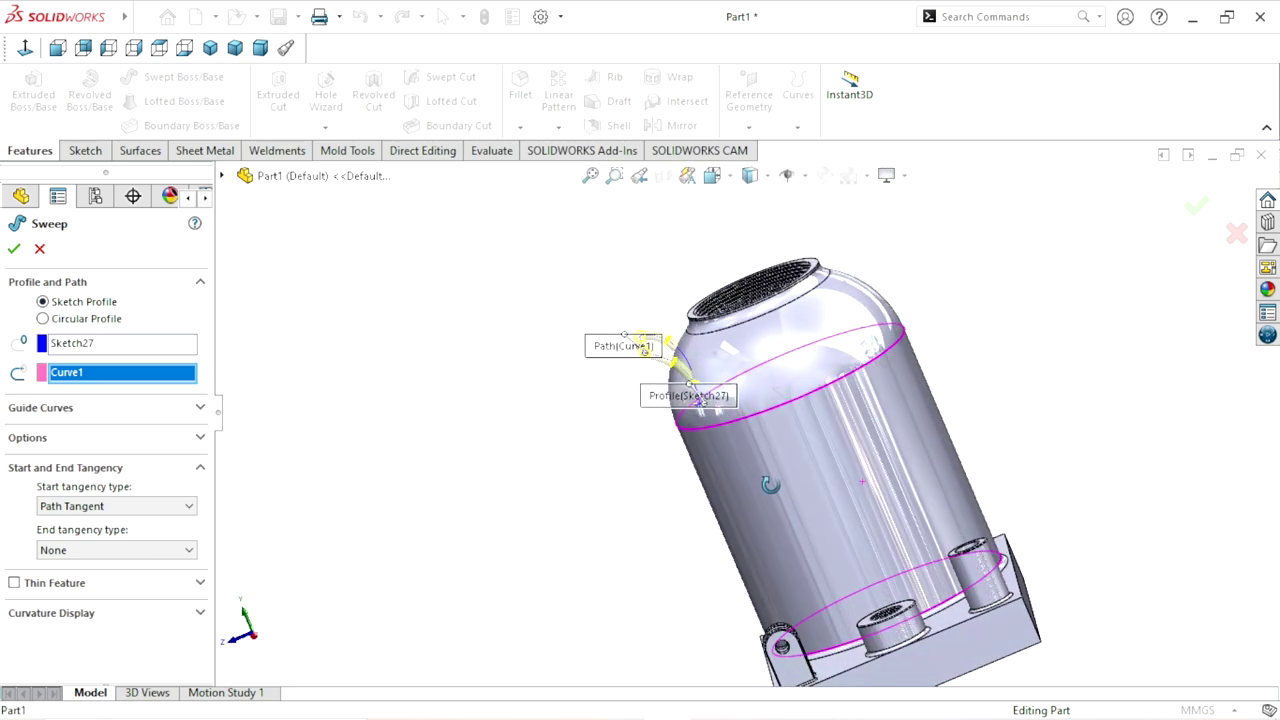
pyautogui.click(8, 249)
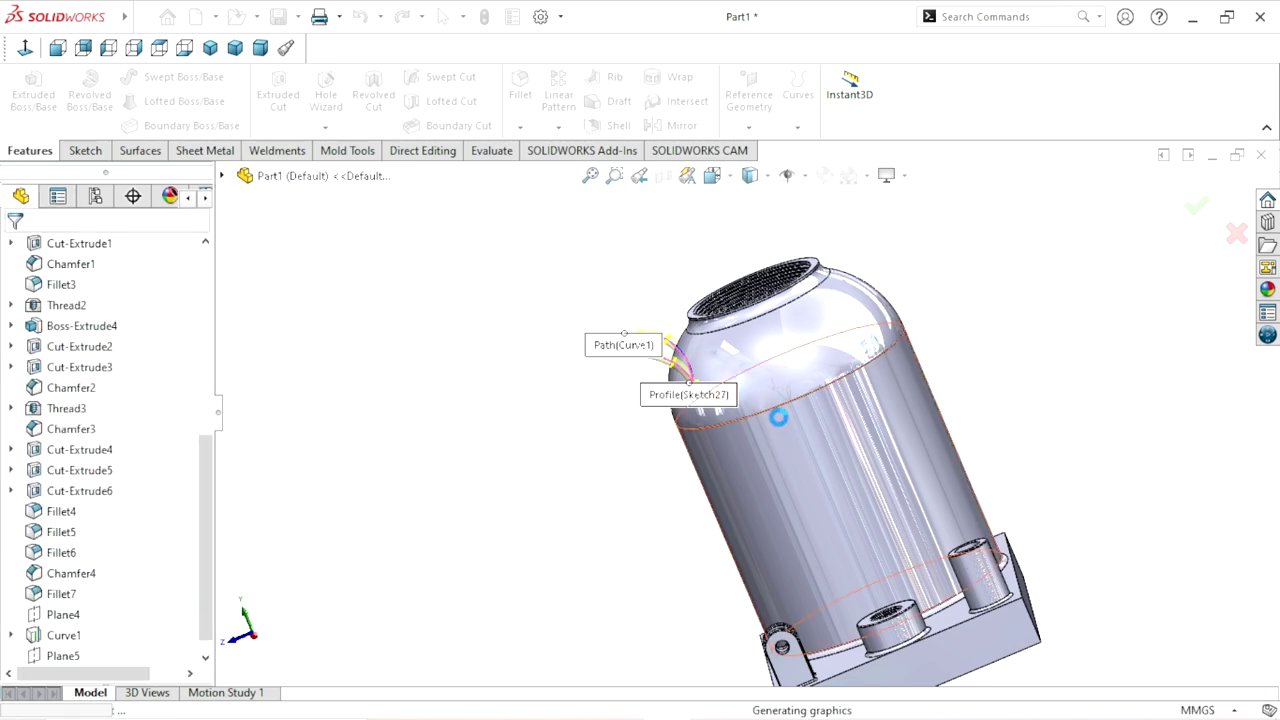
pyautogui.scroll(-3, 779, 417)
pyautogui.scroll(-2, 720, 424)
pyautogui.scroll(1, 460, 462)
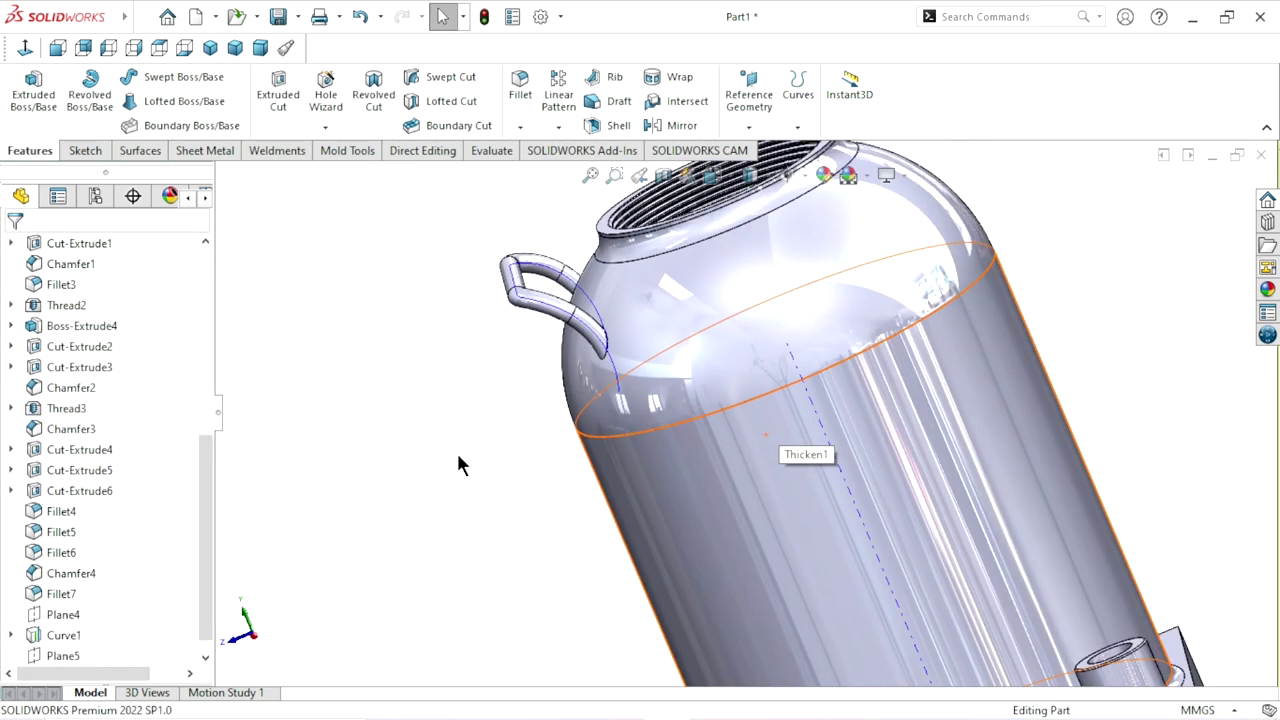
pyautogui.click(578, 288)
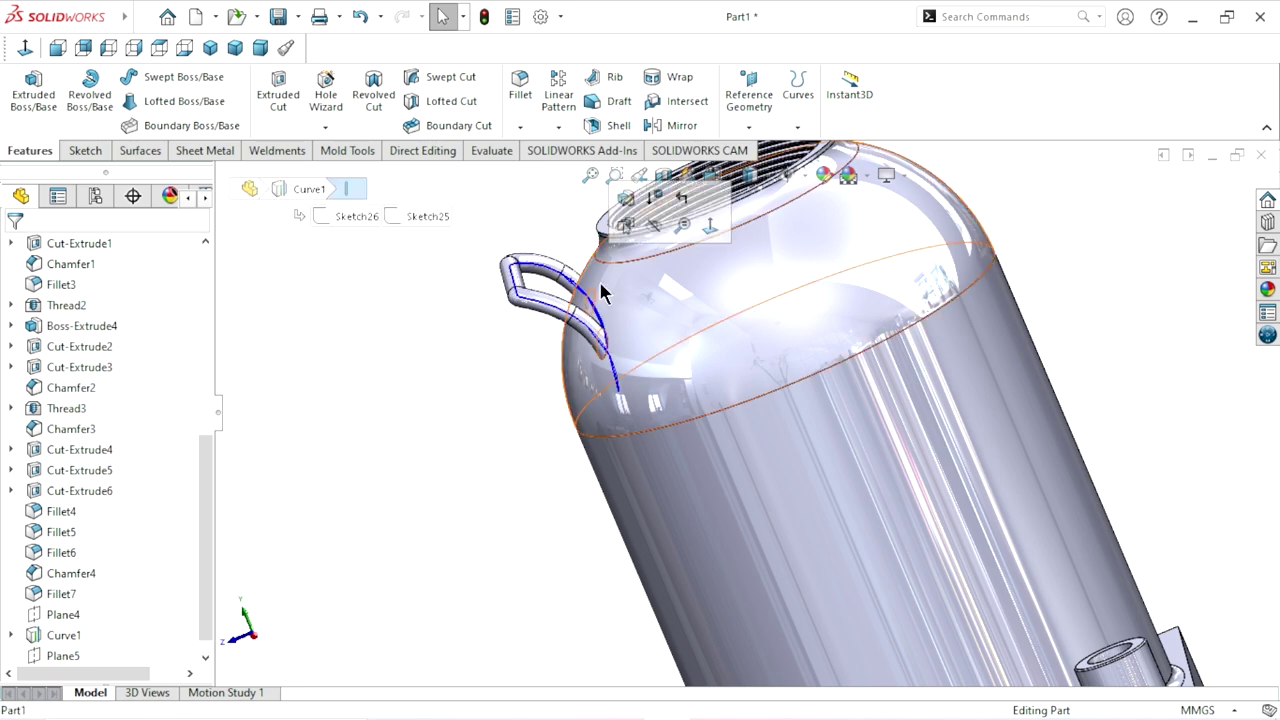
pyautogui.moveTo(457, 431); pyautogui.dragTo(556, 345, button='middle')
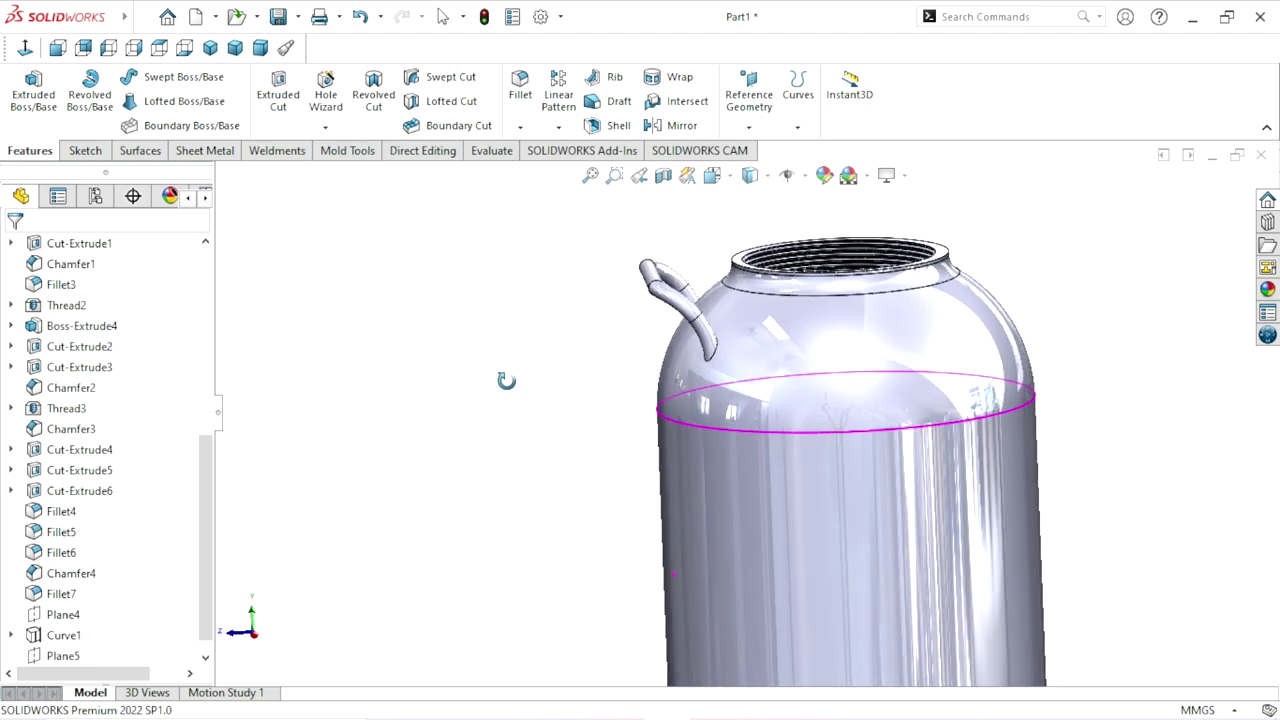
pyautogui.moveTo(556, 345); pyautogui.dragTo(463, 397, button='middle')
pyautogui.scroll(5, 868, 513)
pyautogui.scroll(-3, 868, 513)
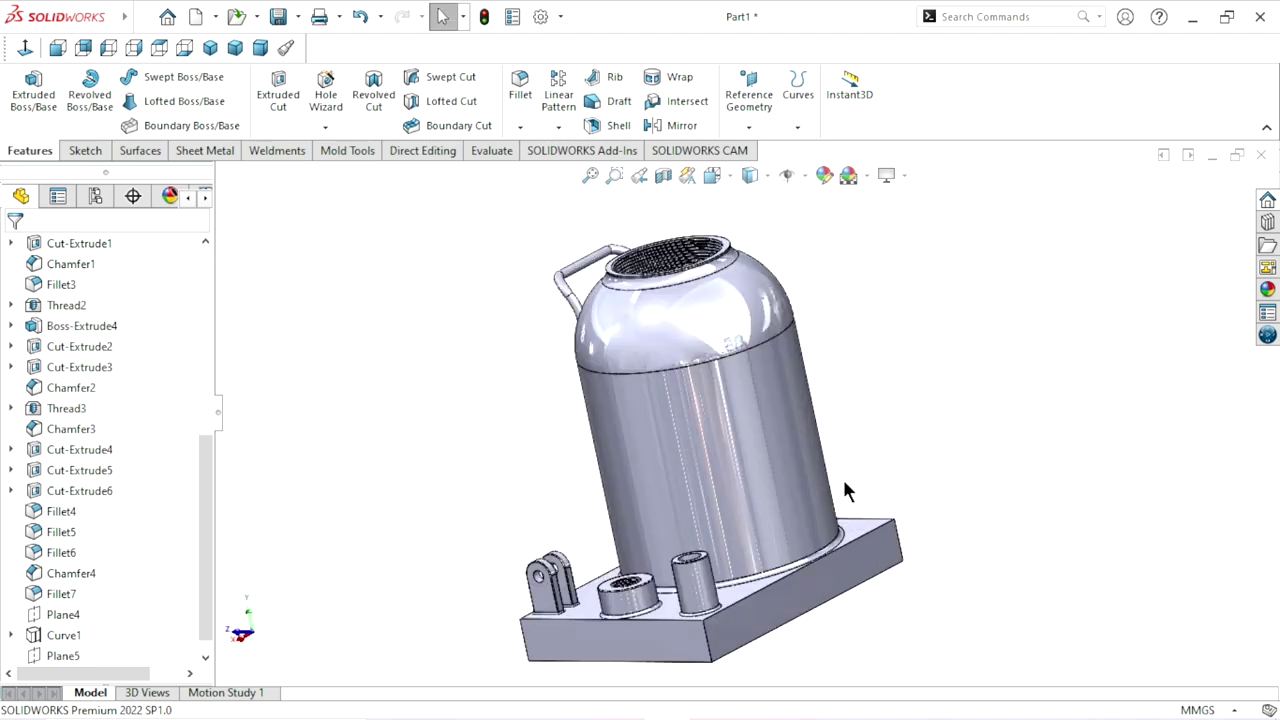
# Open a Front Plane section view and rotate the section plane to about 353°
pyautogui.click(663, 175)
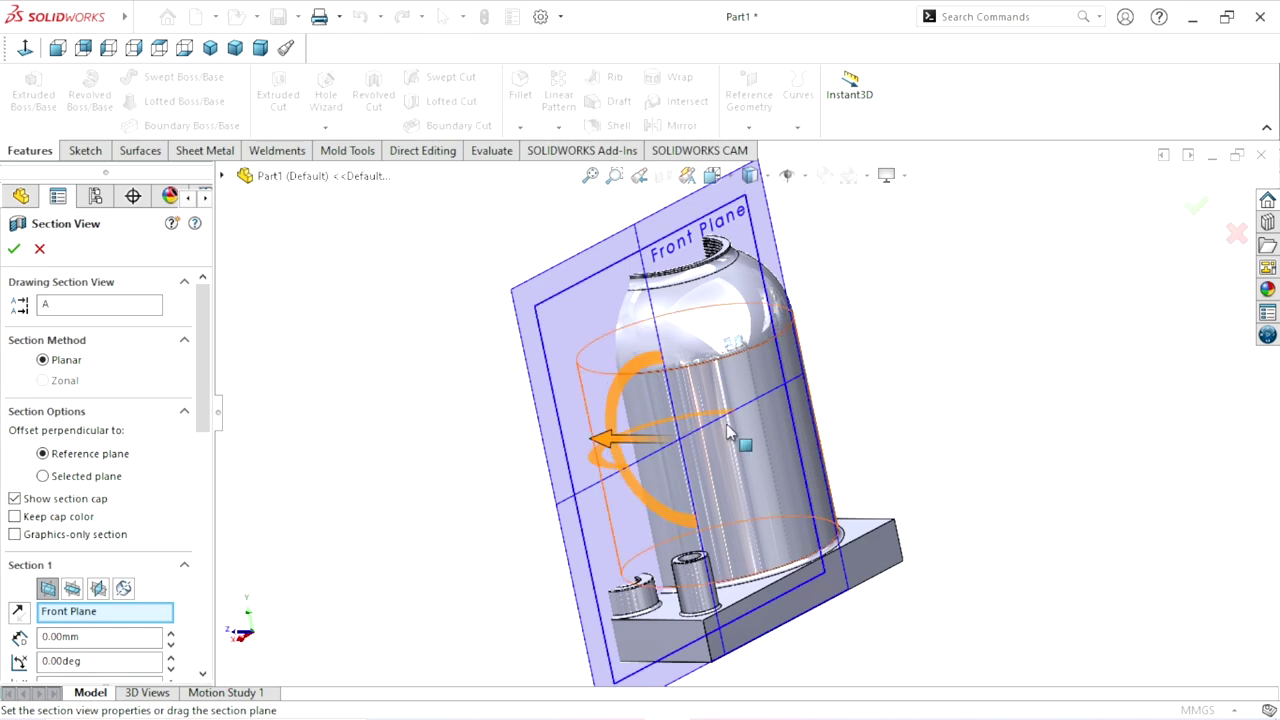
pyautogui.scroll(-3, 675, 495)
pyautogui.scroll(4, 675, 491)
pyautogui.moveTo(679, 481)
pyautogui.mouseDown()
pyautogui.moveTo(645, 460)
pyautogui.moveTo(857, 350)
pyautogui.mouseUp()
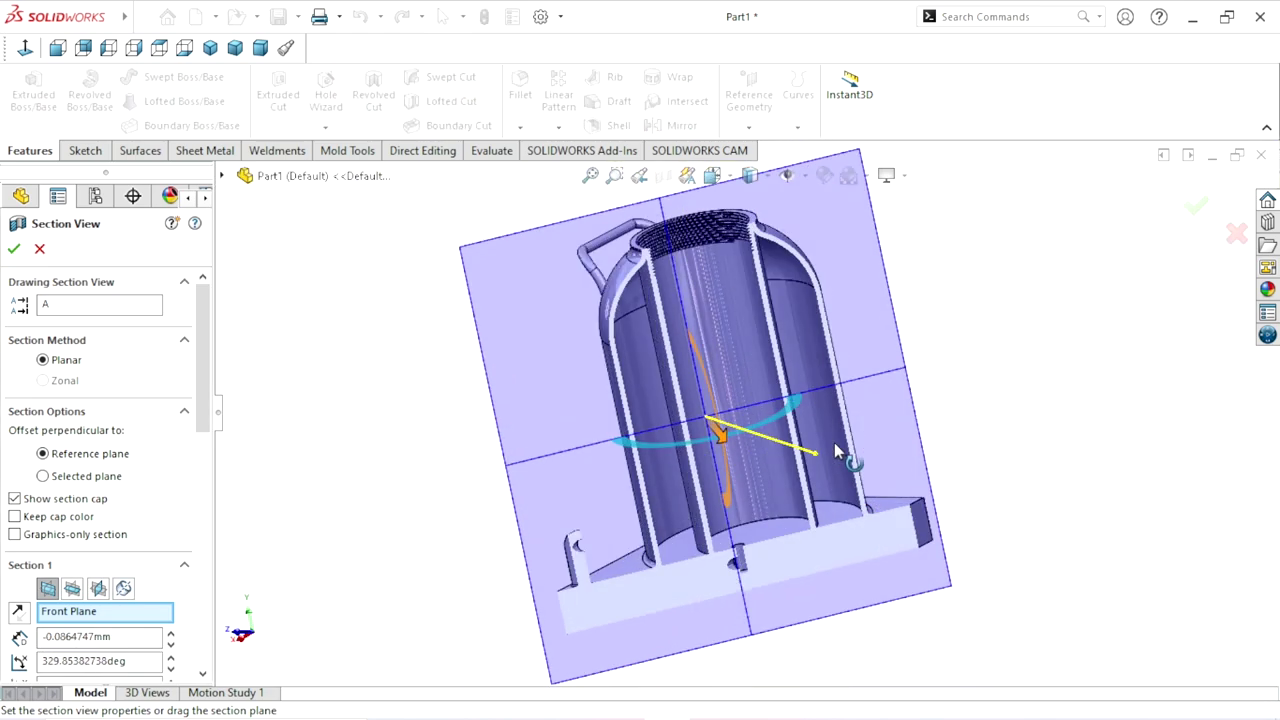
pyautogui.scroll(2, 928, 420)
# Orbit the sectioned tank to a frontal view and accept the section view
pyautogui.moveTo(928, 420)
pyautogui.mouseDown(button='middle')
pyautogui.moveTo(903, 343)
pyautogui.moveTo(840, 346)
pyautogui.moveTo(857, 371)
pyautogui.moveTo(663, 420)
pyautogui.mouseUp(button='middle')
pyautogui.scroll(-5, 663, 420)
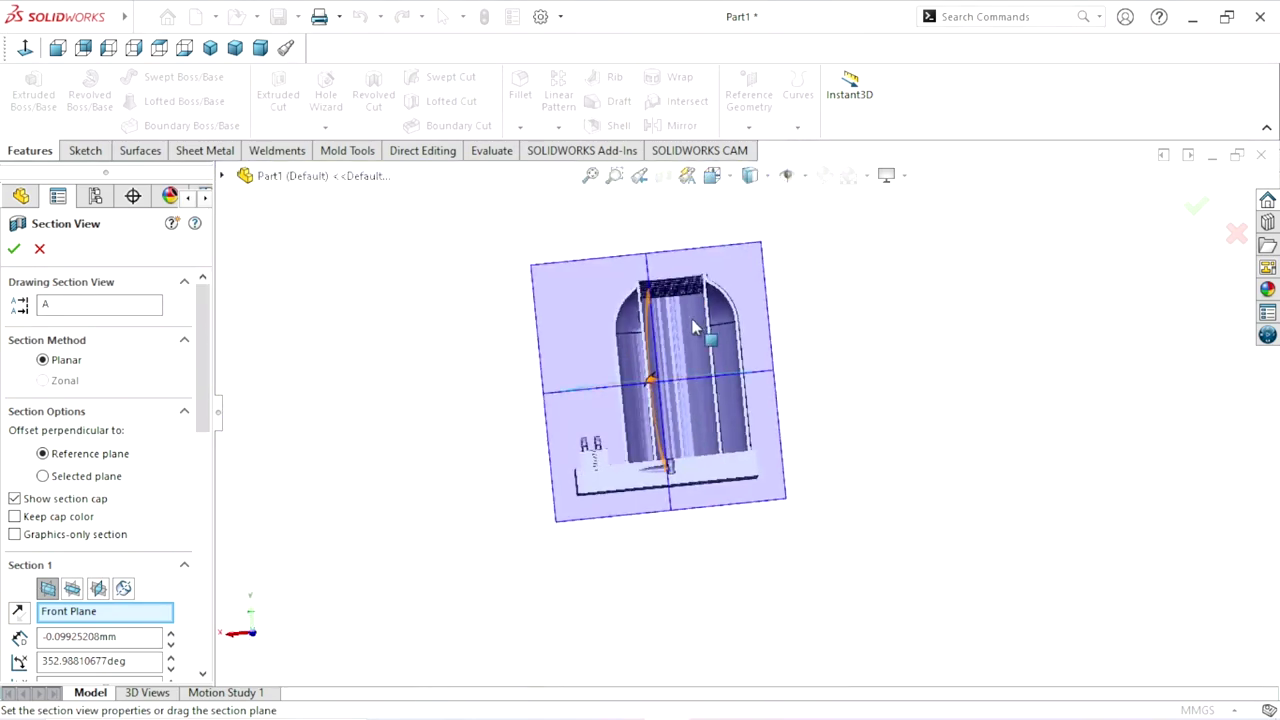
pyautogui.scroll(4, 700, 336)
pyautogui.scroll(2, 954, 425)
pyautogui.moveTo(954, 425); pyautogui.dragTo(973, 420, button='middle')
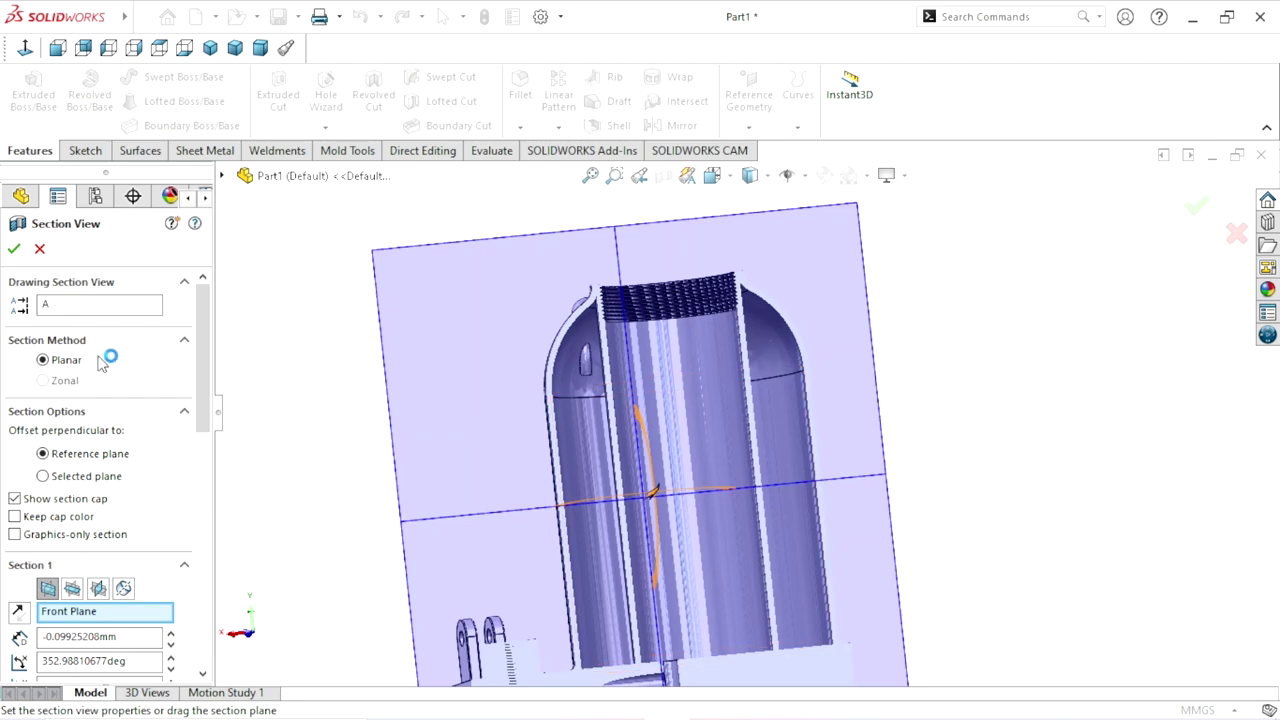
pyautogui.click(15, 251)
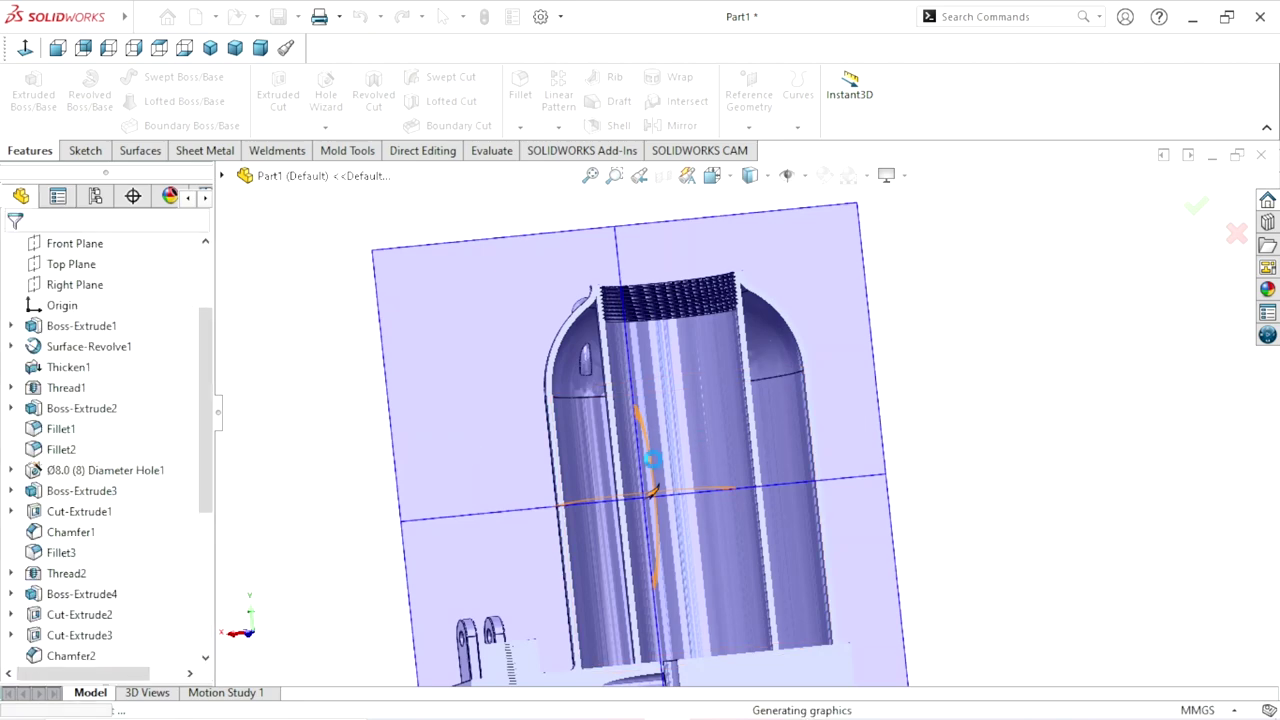
pyautogui.scroll(3, 737, 451)
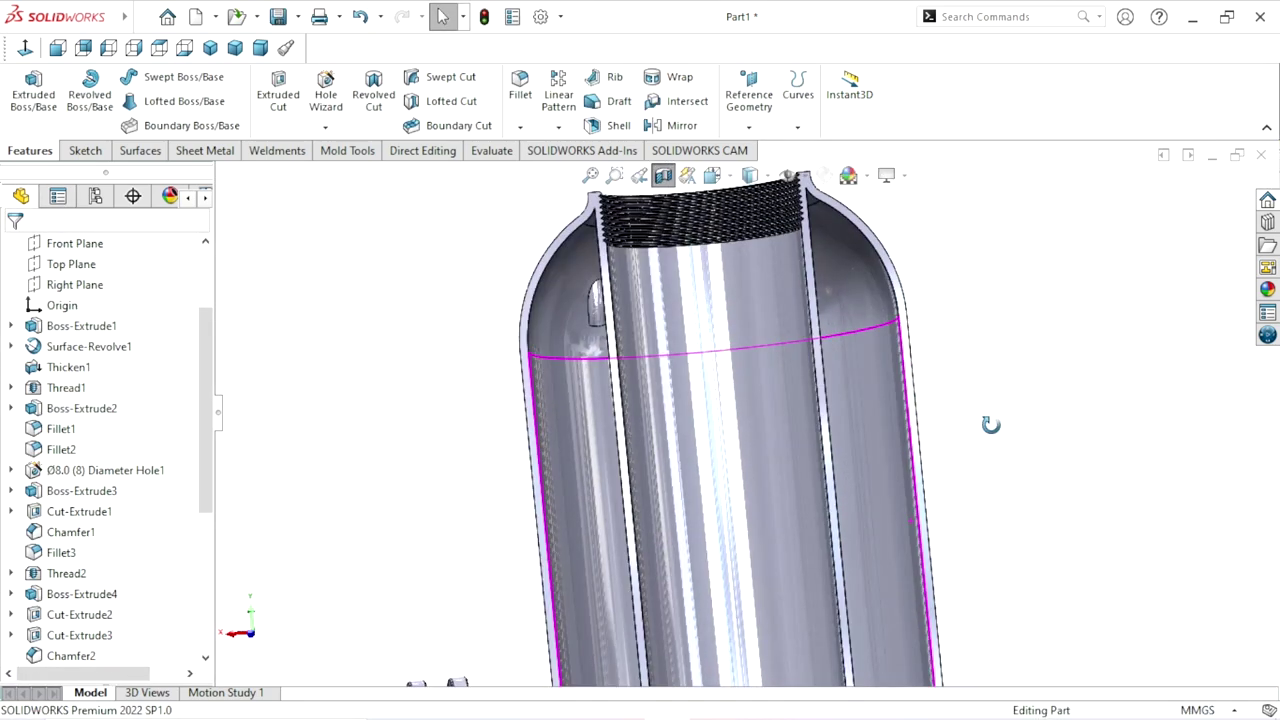
pyautogui.moveTo(993, 425); pyautogui.dragTo(1006, 423, button='middle')
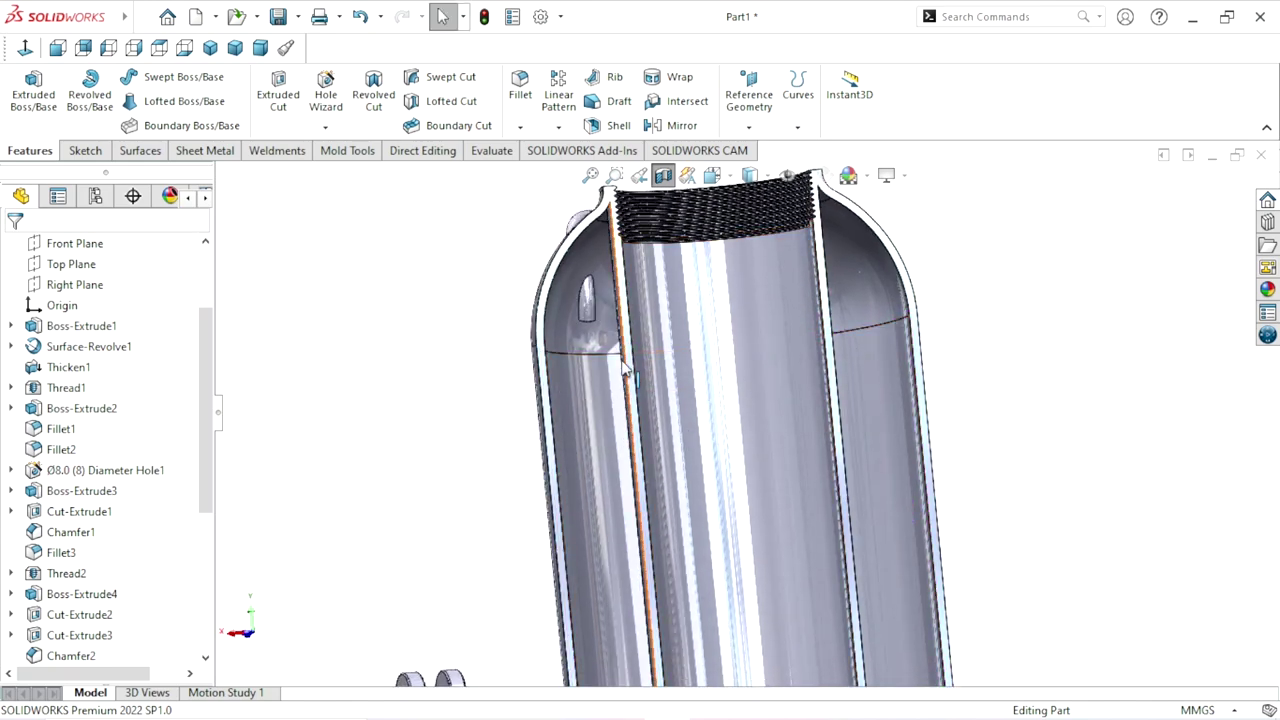
pyautogui.scroll(3, 626, 368)
pyautogui.scroll(-2, 748, 300)
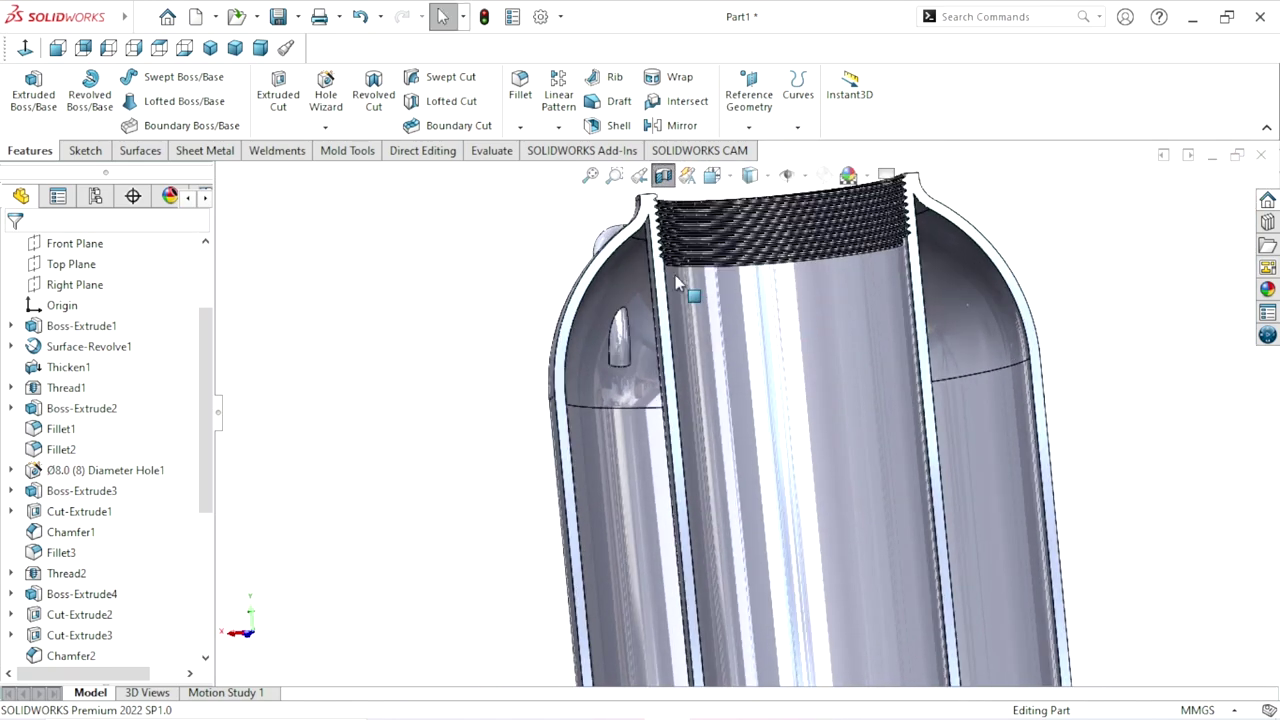
# Use Delete Face to remove the two picked faces, including the oval face
pyautogui.click(423, 150)
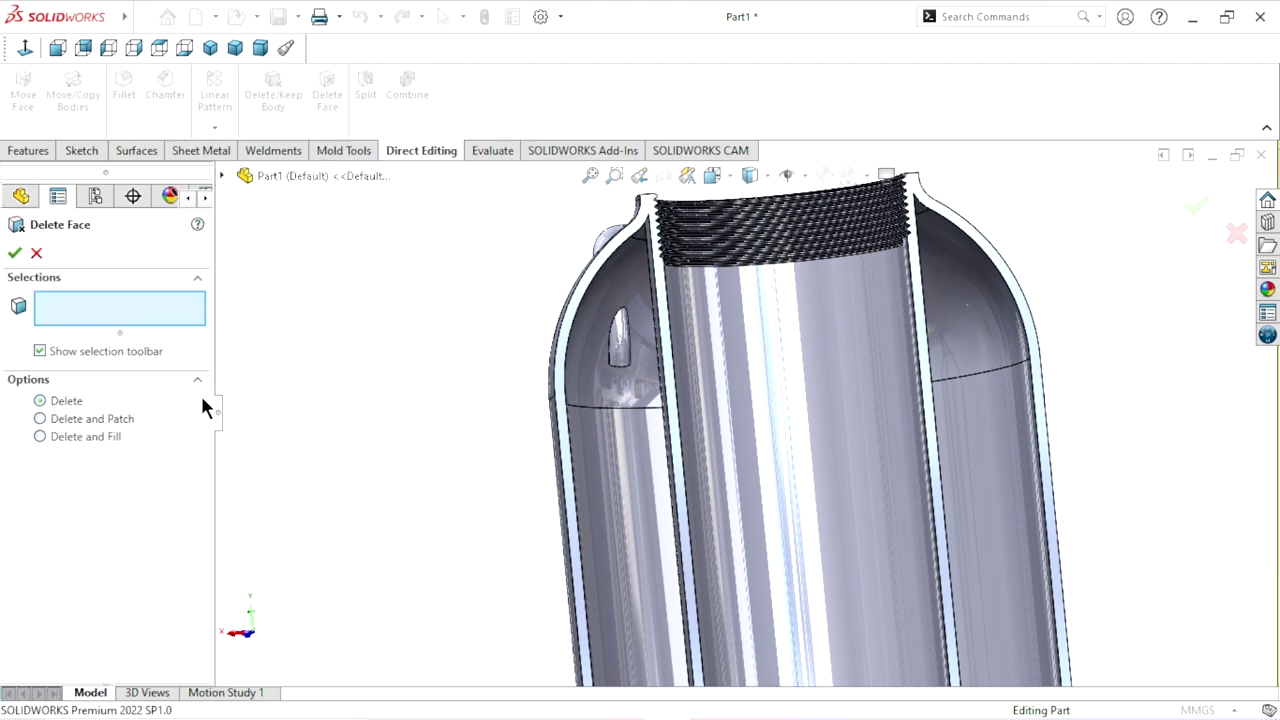
pyautogui.click(79, 420)
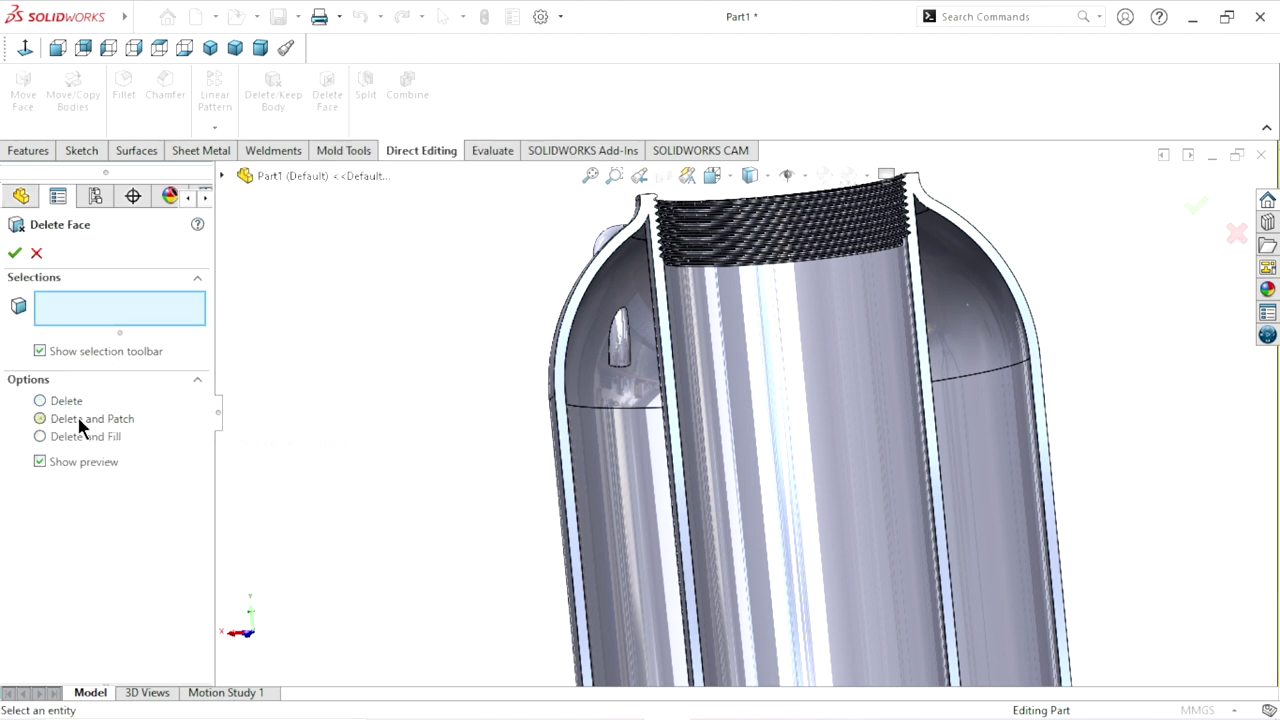
pyautogui.click(51, 400)
pyautogui.scroll(-3, 639, 425)
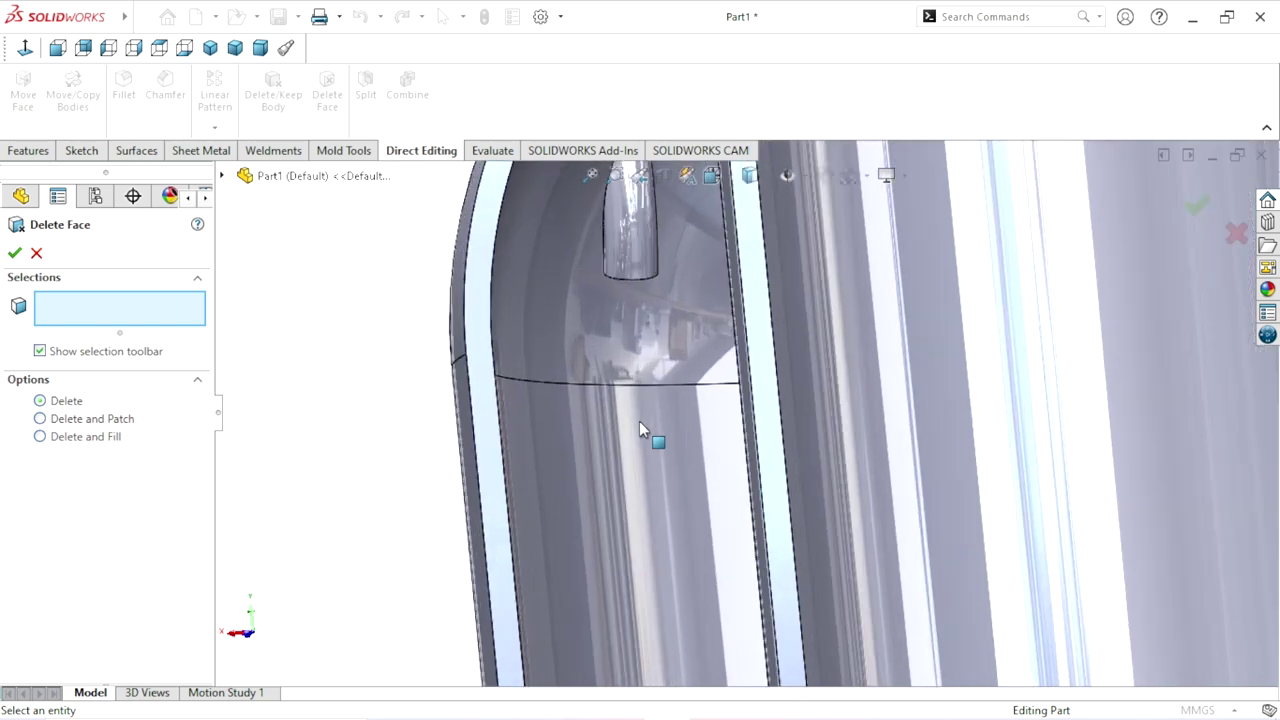
pyautogui.click(635, 271)
pyautogui.scroll(5, 462, 376)
pyautogui.moveTo(1043, 427); pyautogui.dragTo(1007, 437, button='middle')
pyautogui.scroll(-5, 971, 355)
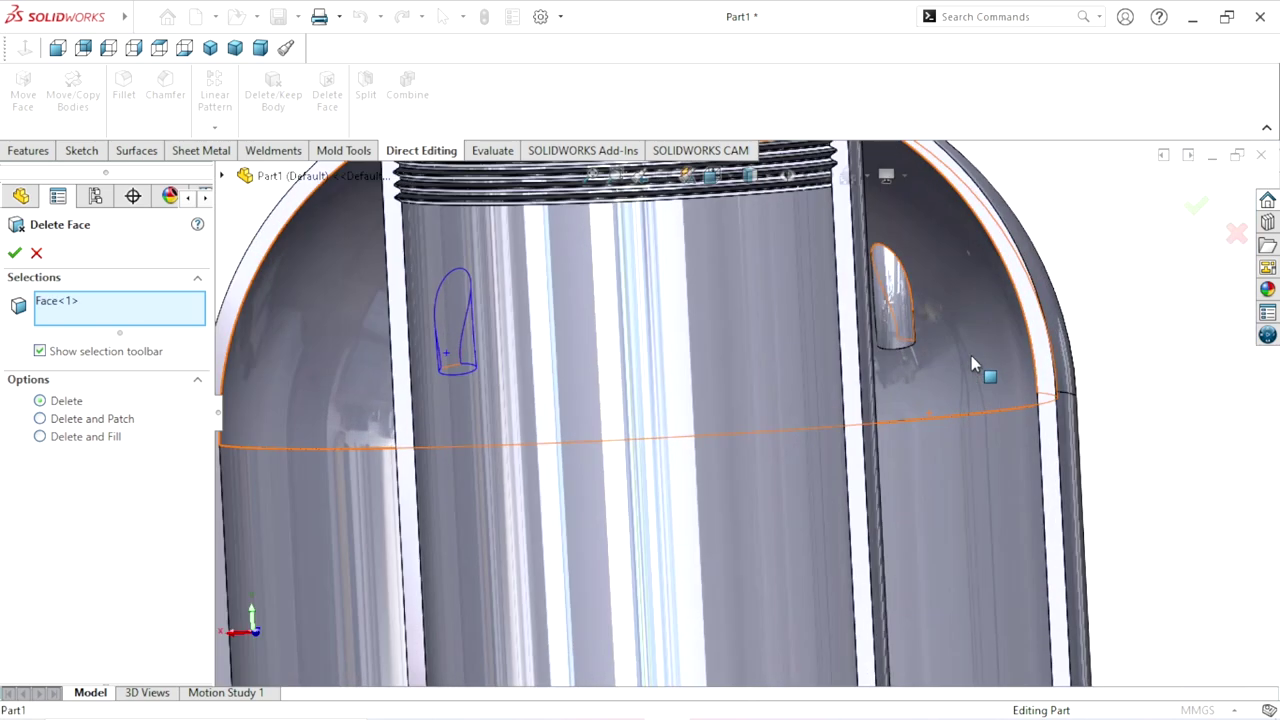
pyautogui.click(897, 320)
pyautogui.click(12, 254)
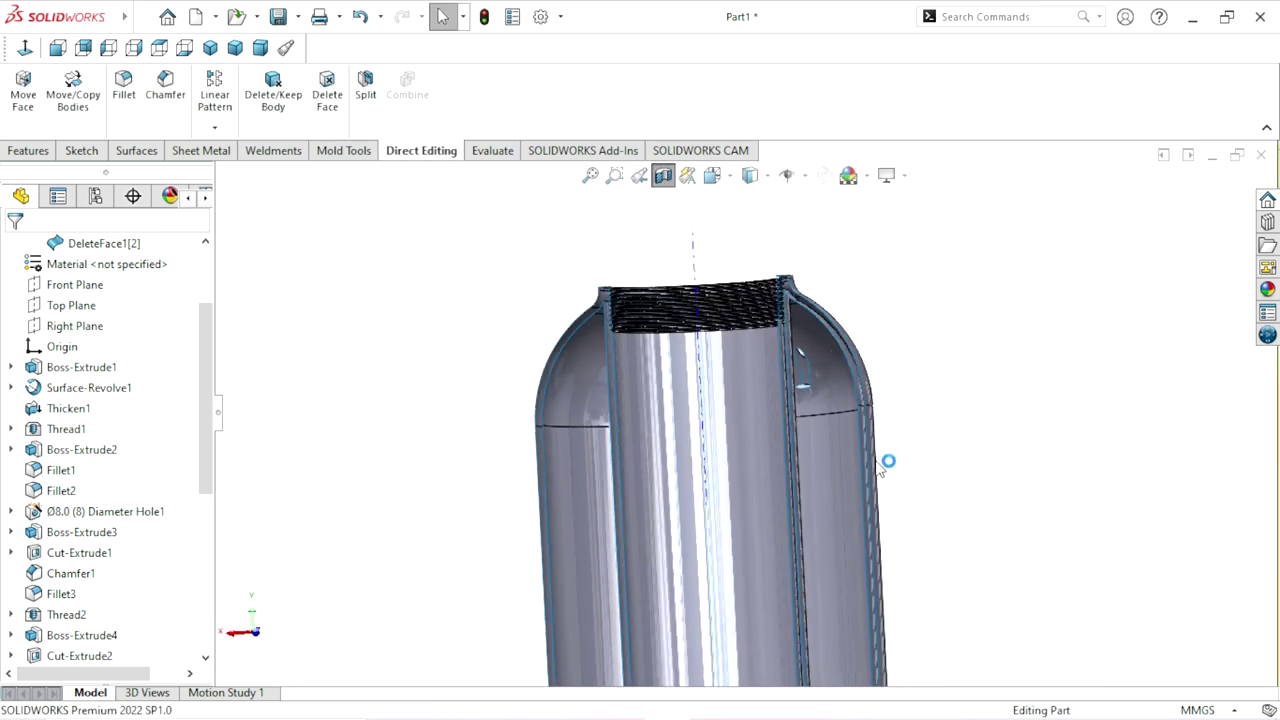
# Zoom and orbit out to an overall view of the tank from its handle side
pyautogui.scroll(-3, 833, 423)
pyautogui.scroll(-2, 820, 414)
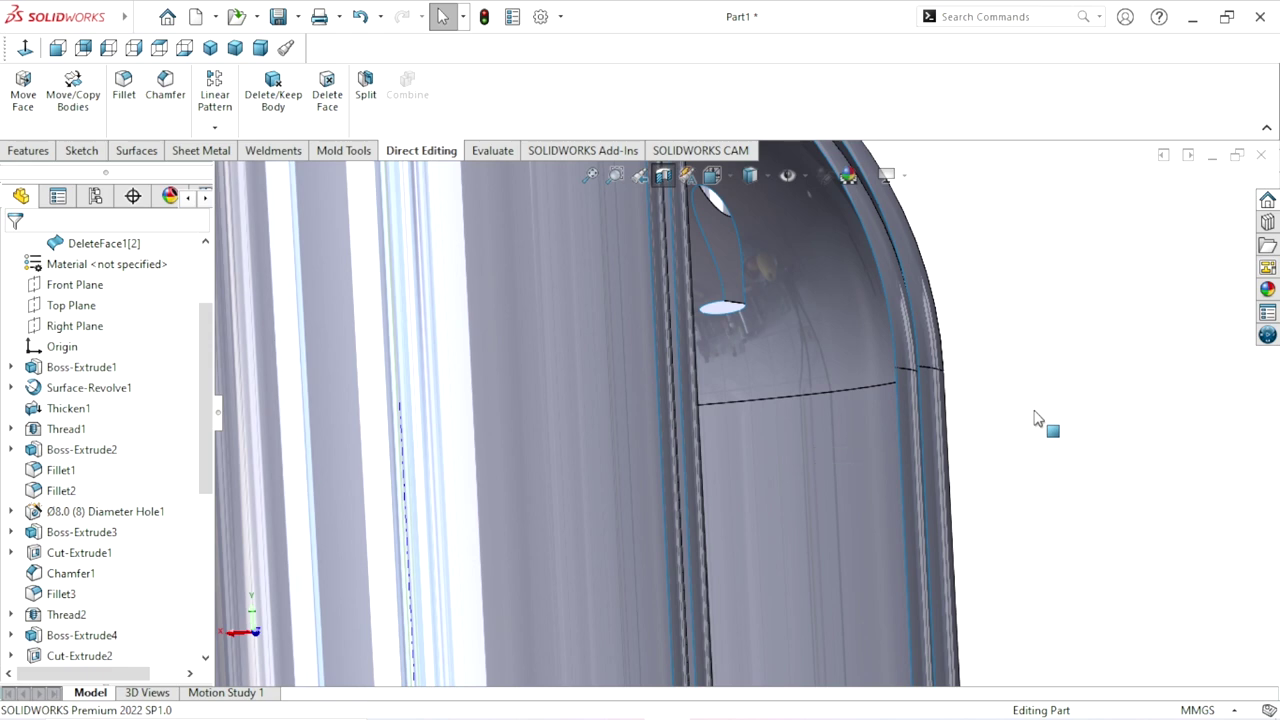
pyautogui.scroll(4, 743, 412)
pyautogui.scroll(-4, 745, 335)
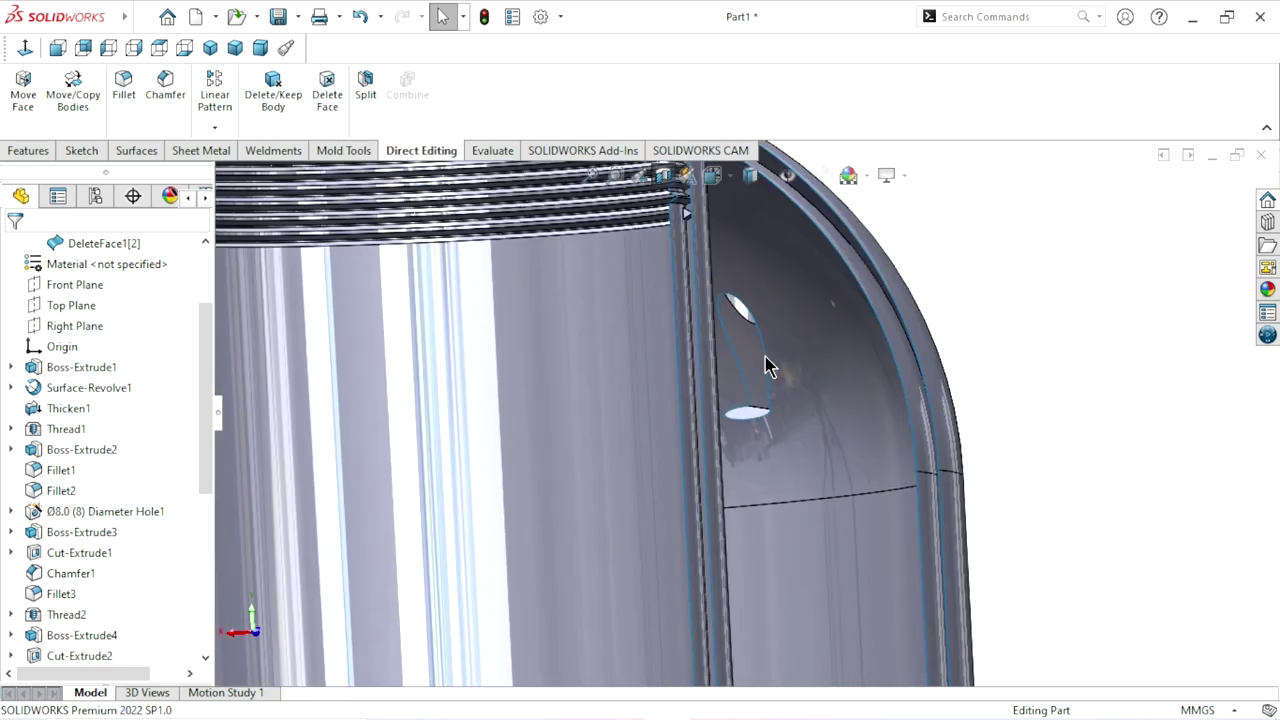
pyautogui.scroll(3, 750, 415)
pyautogui.moveTo(926, 518)
pyautogui.mouseDown(button='middle')
pyautogui.moveTo(1080, 435)
pyautogui.moveTo(841, 487)
pyautogui.moveTo(868, 410)
pyautogui.moveTo(891, 526)
pyautogui.moveTo(846, 470)
pyautogui.moveTo(860, 477)
pyautogui.mouseUp(button='middle')
pyautogui.scroll(2, 846, 470)
pyautogui.scroll(-2, 832, 397)
pyautogui.scroll(1, 770, 347)
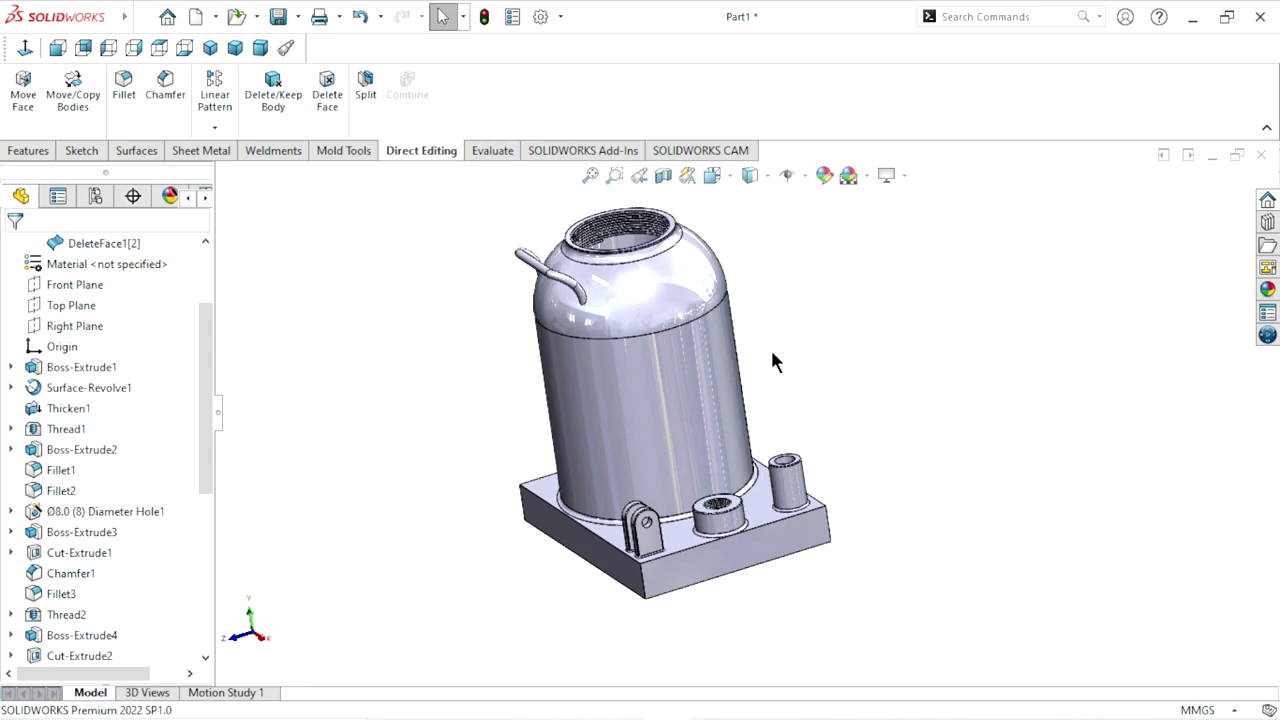
pyautogui.click(30, 150)
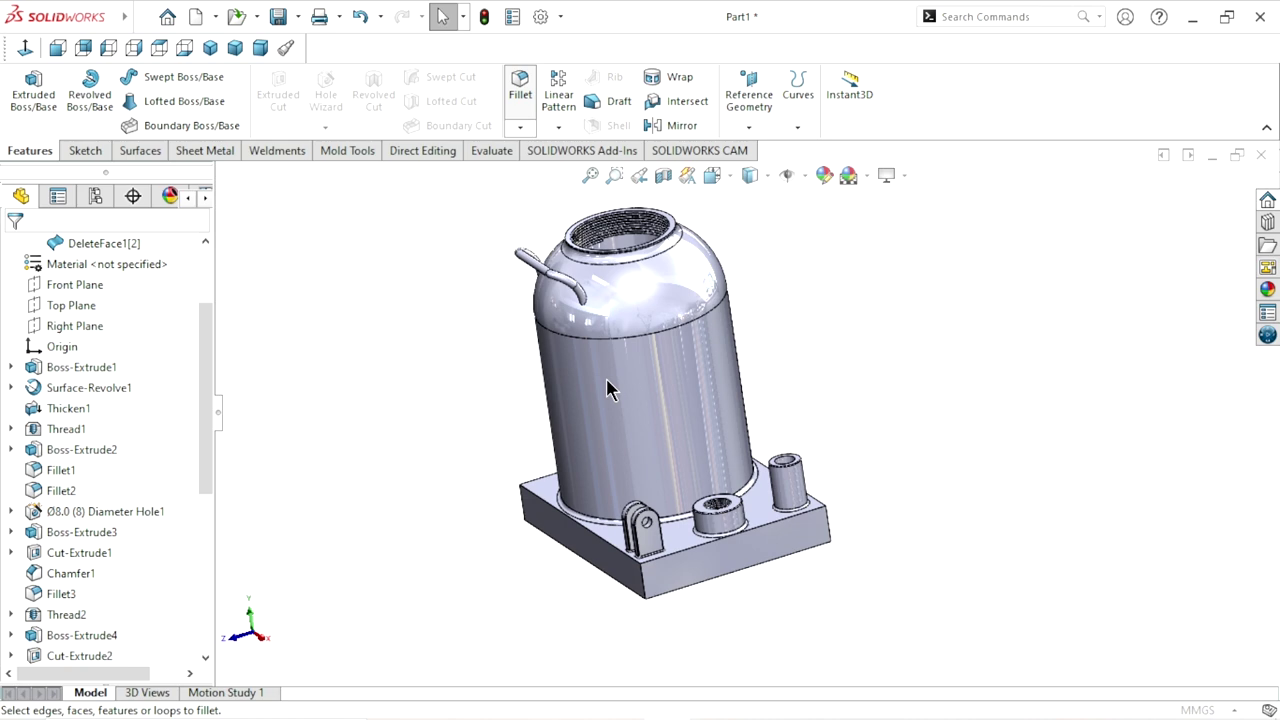
# Fillet both tube-handle end edges where they meet the dome with a 1.5 mm radius
pyautogui.press('f')
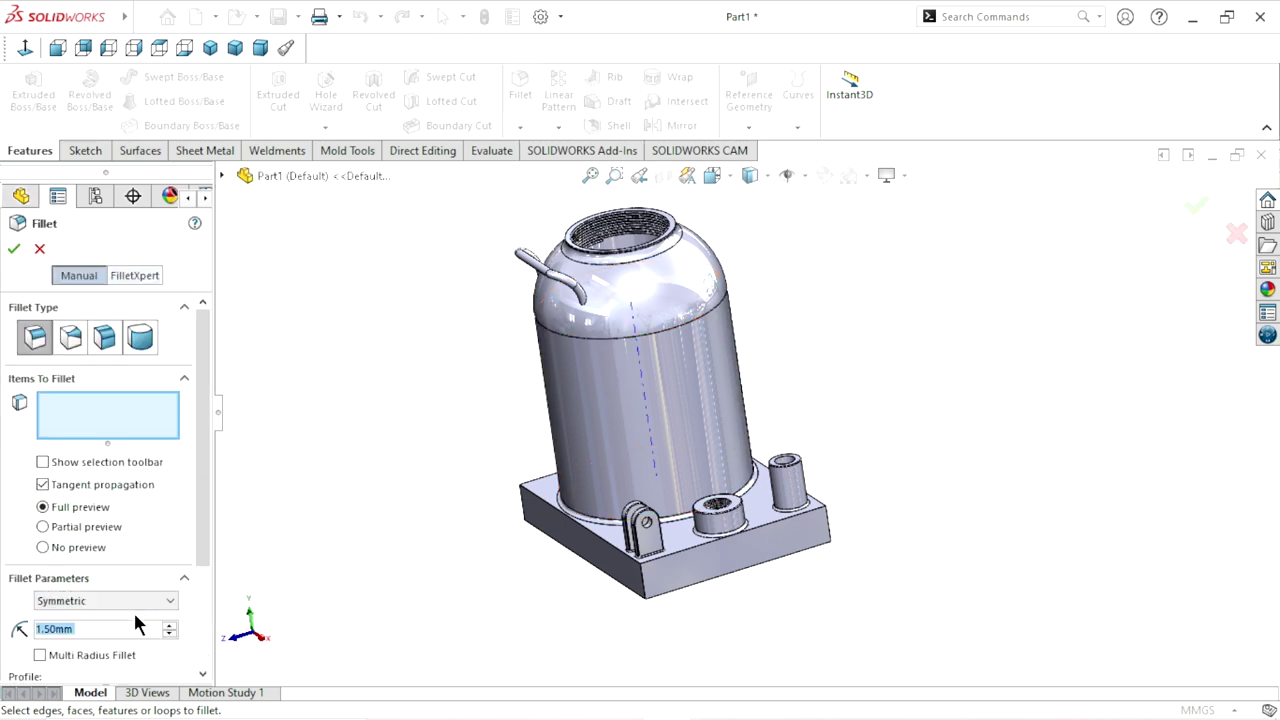
pyautogui.scroll(-2, 605, 335)
pyautogui.scroll(-2, 620, 335)
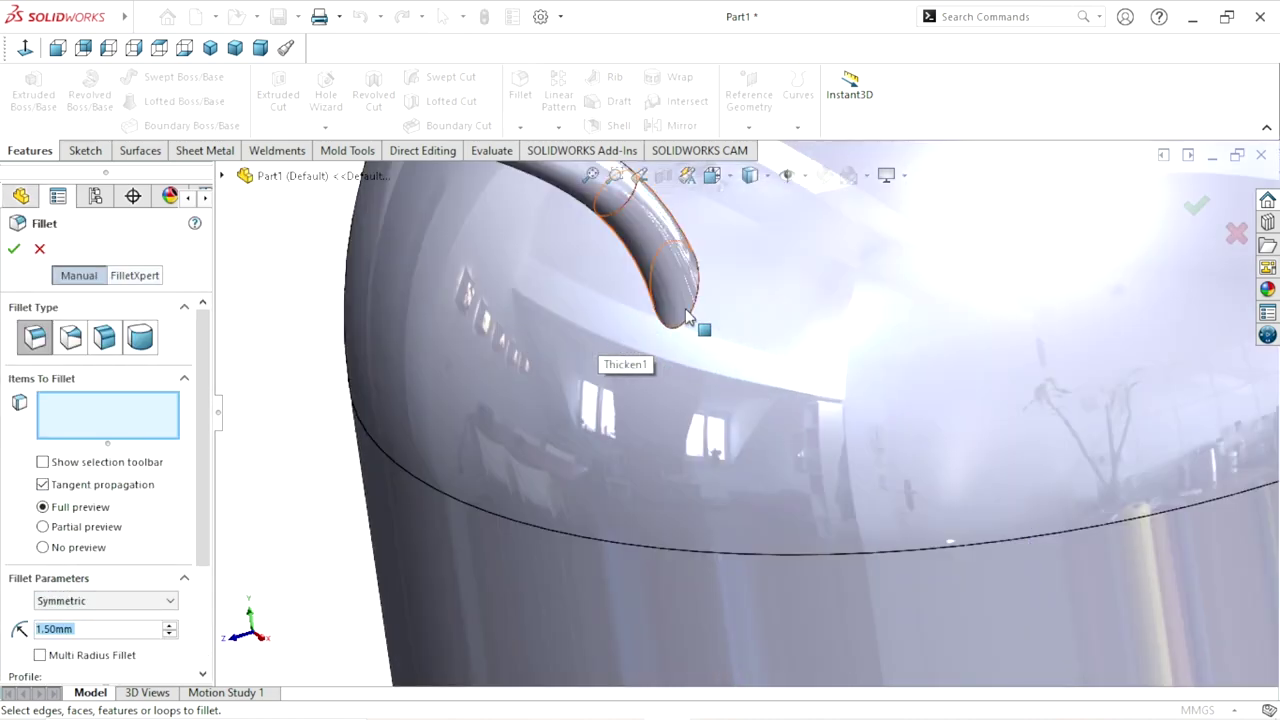
pyautogui.click(693, 315)
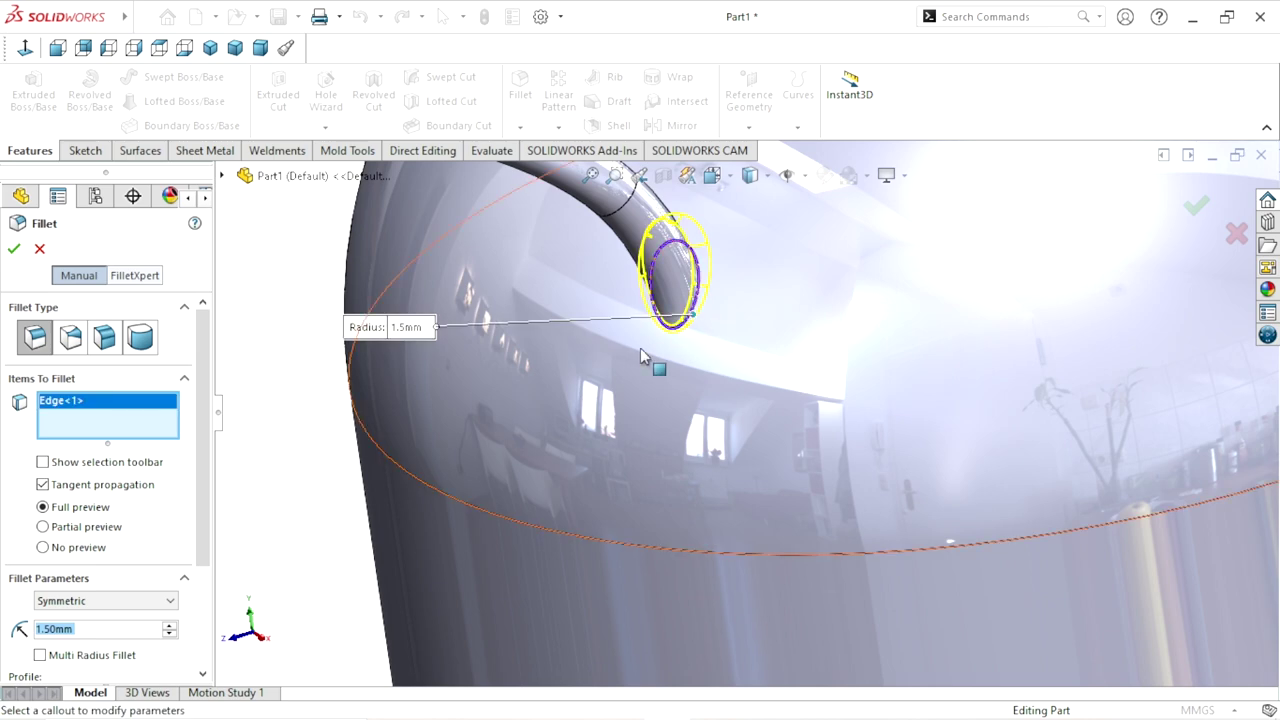
pyautogui.scroll(3, 643, 357)
pyautogui.scroll(3, 574, 302)
pyautogui.moveTo(650, 320); pyautogui.dragTo(734, 280, button='middle')
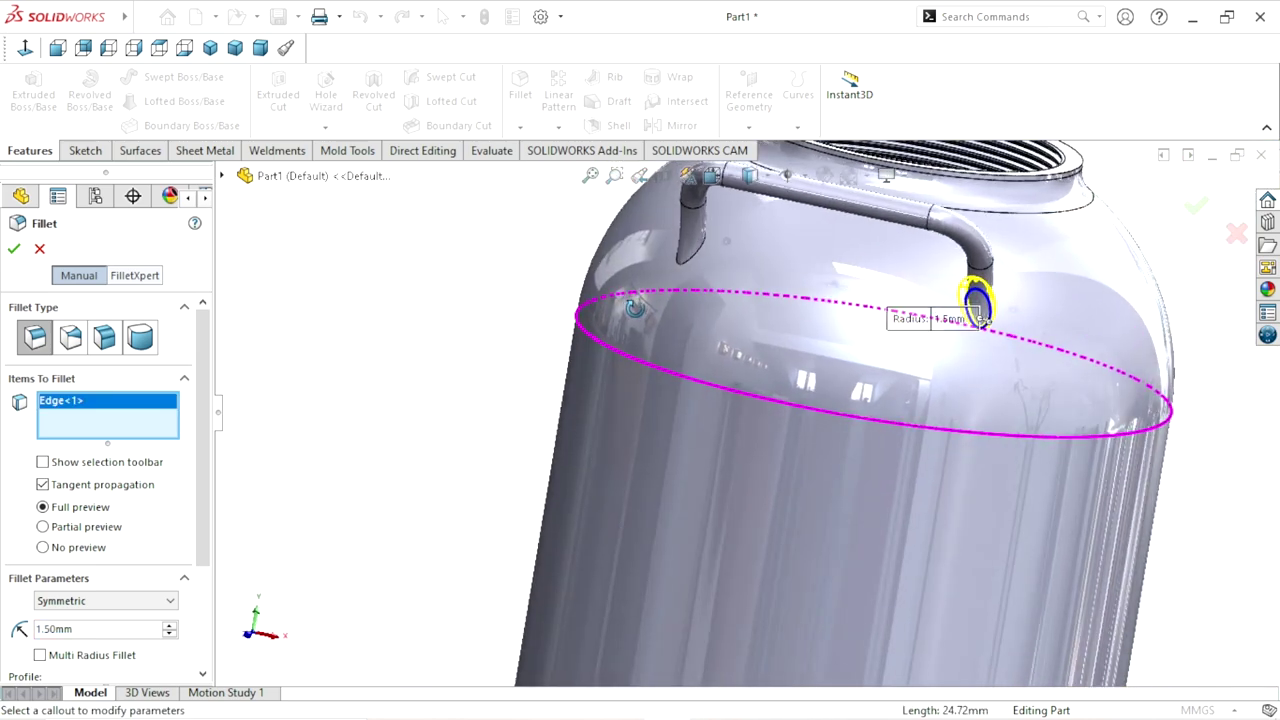
pyautogui.scroll(-5, 700, 300)
pyautogui.click(654, 324)
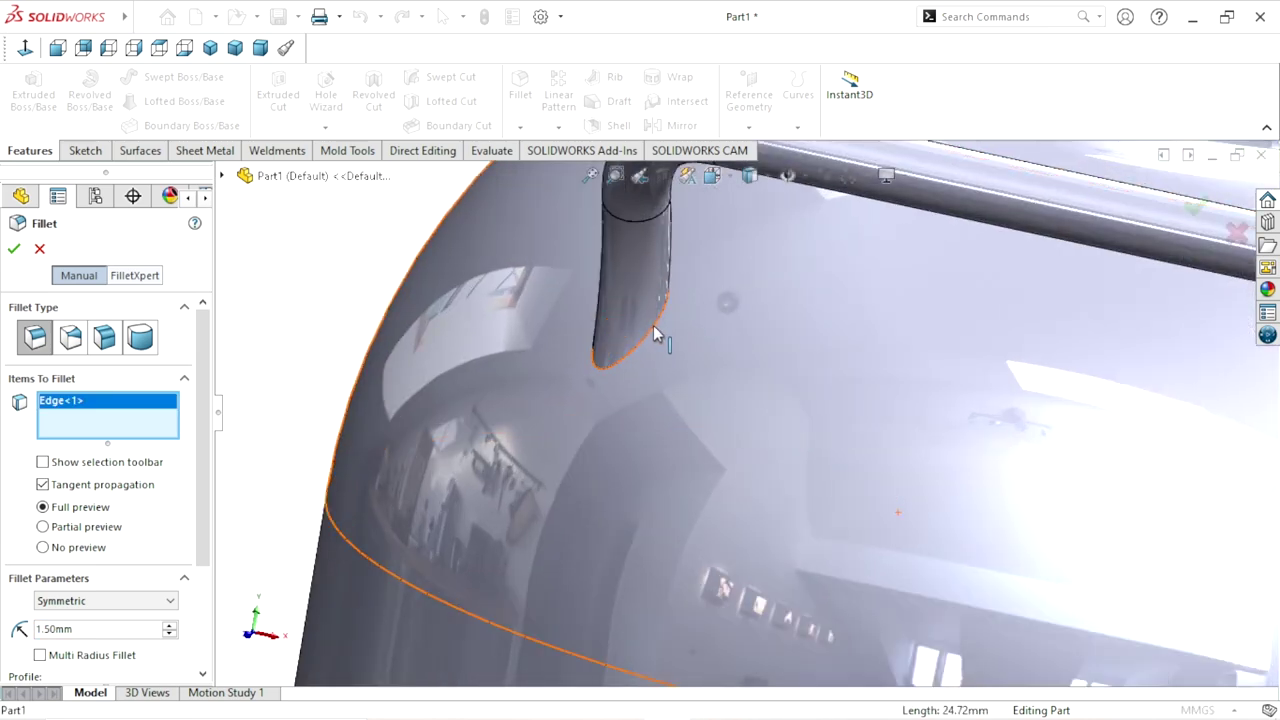
pyautogui.click(13, 250)
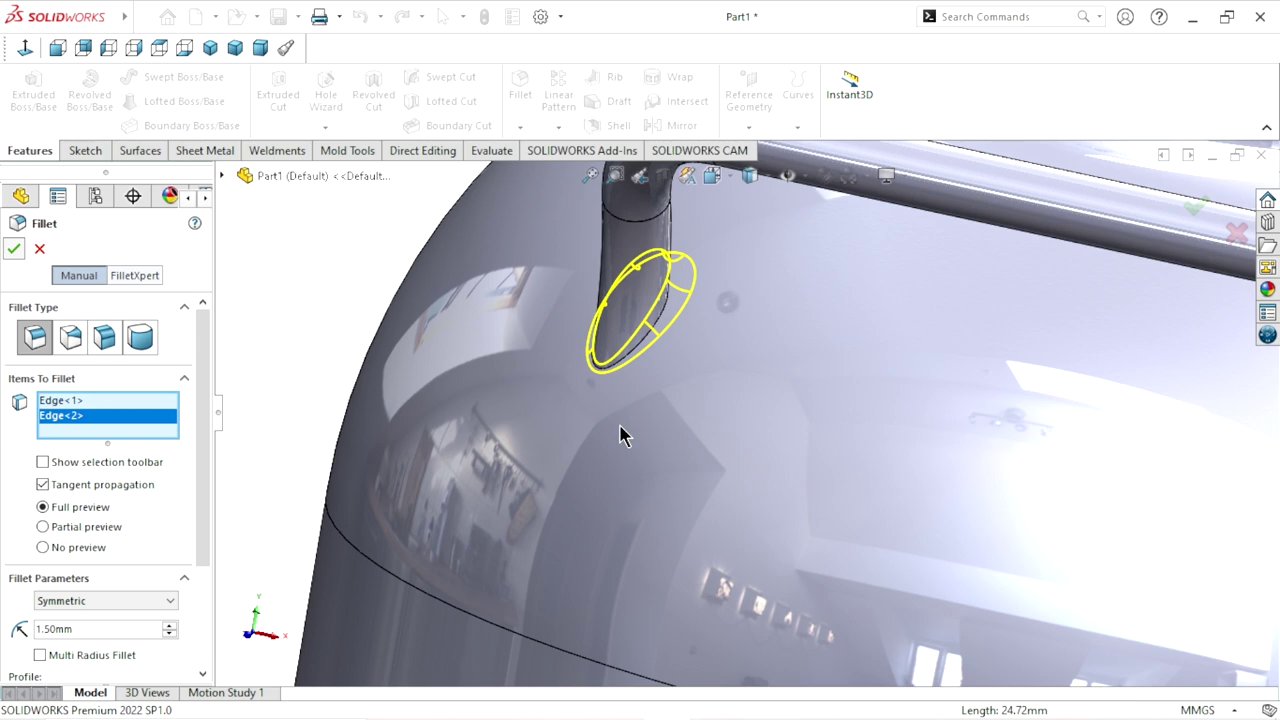
pyautogui.press('Return')
pyautogui.scroll(3, 620, 434)
pyautogui.scroll(3, 737, 483)
pyautogui.moveTo(737, 483)
pyautogui.mouseDown(button='middle')
pyautogui.moveTo(957, 506)
pyautogui.moveTo(897, 506)
pyautogui.mouseUp(button='middle')
# Dismiss the Save reminder
pyautogui.scroll(-3, 795, 480)
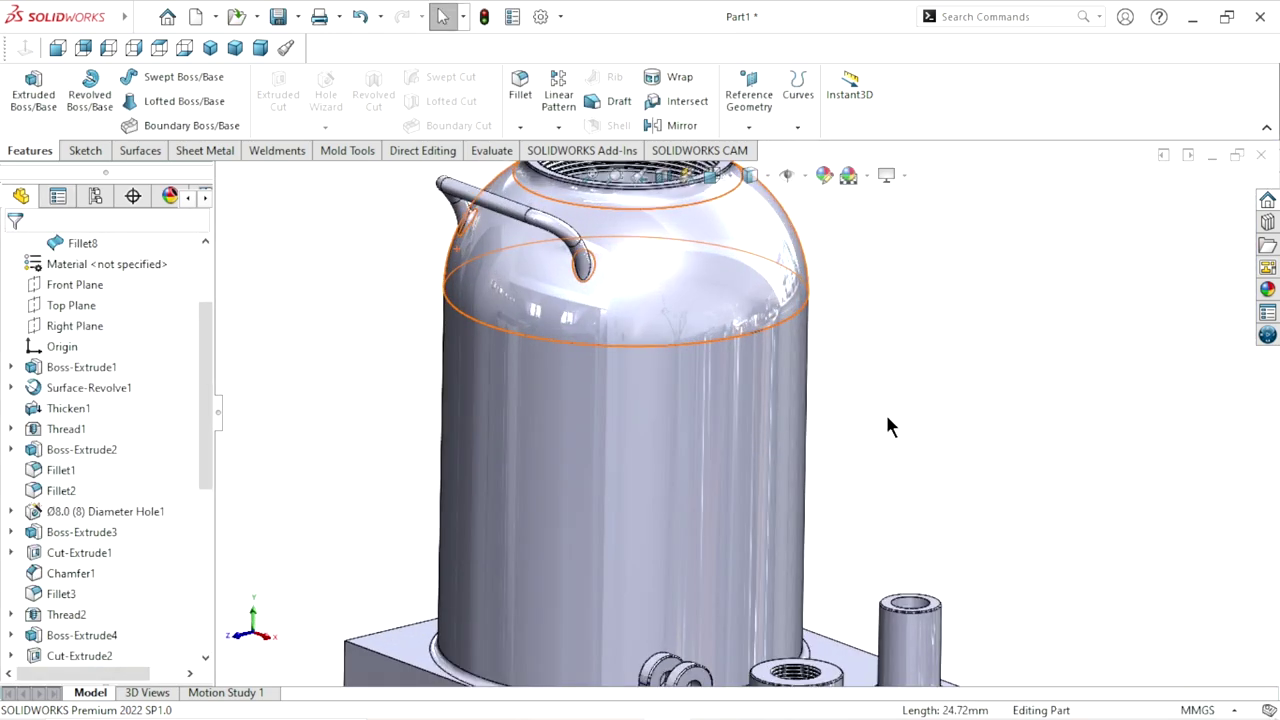
pyautogui.scroll(3, 740, 505)
pyautogui.scroll(-3, 770, 560)
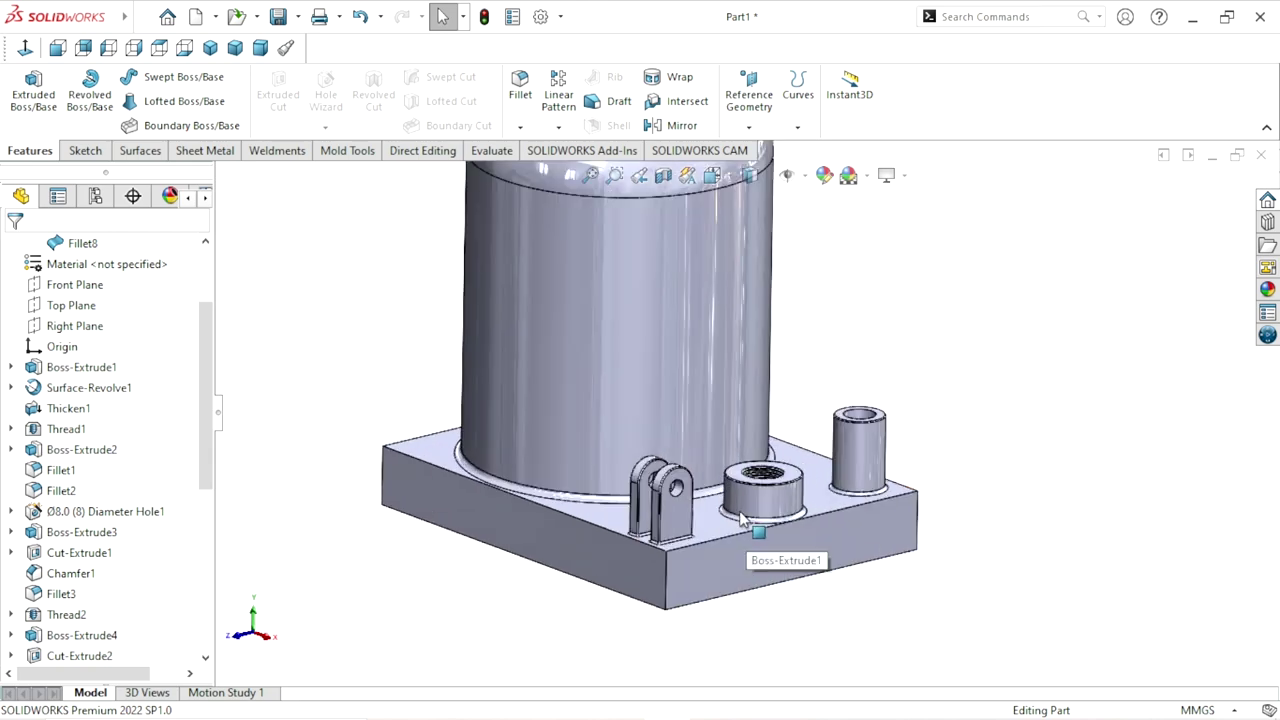
pyautogui.scroll(-2, 755, 528)
pyautogui.scroll(-1, 800, 480)
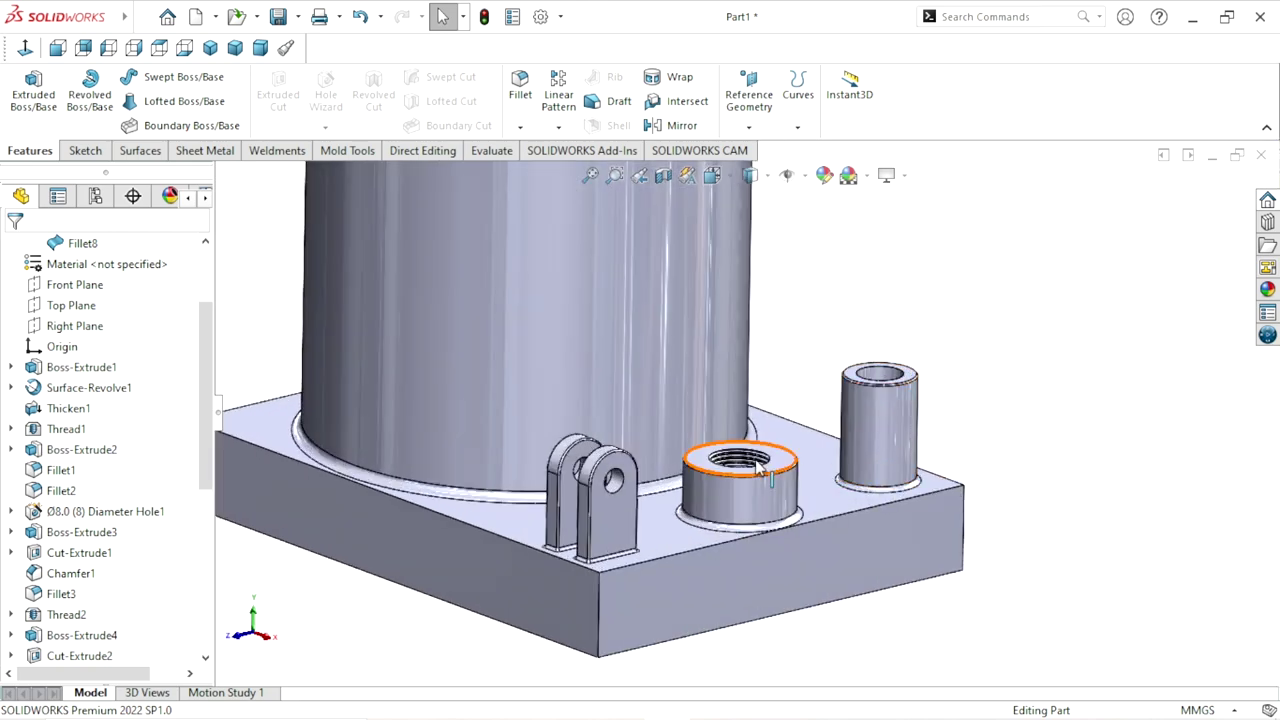
pyautogui.scroll(3, 765, 445)
pyautogui.scroll(-1, 700, 322)
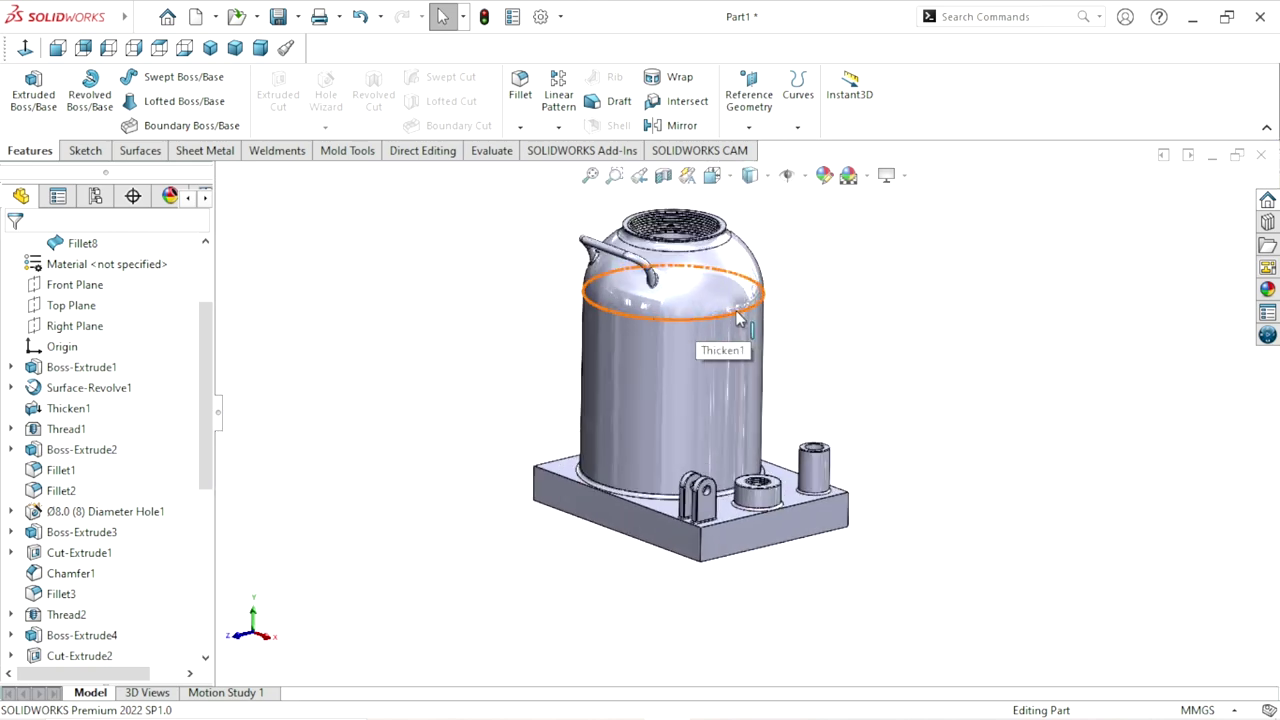
pyautogui.scroll(-1, 700, 322)
pyautogui.scroll(-1, 720, 330)
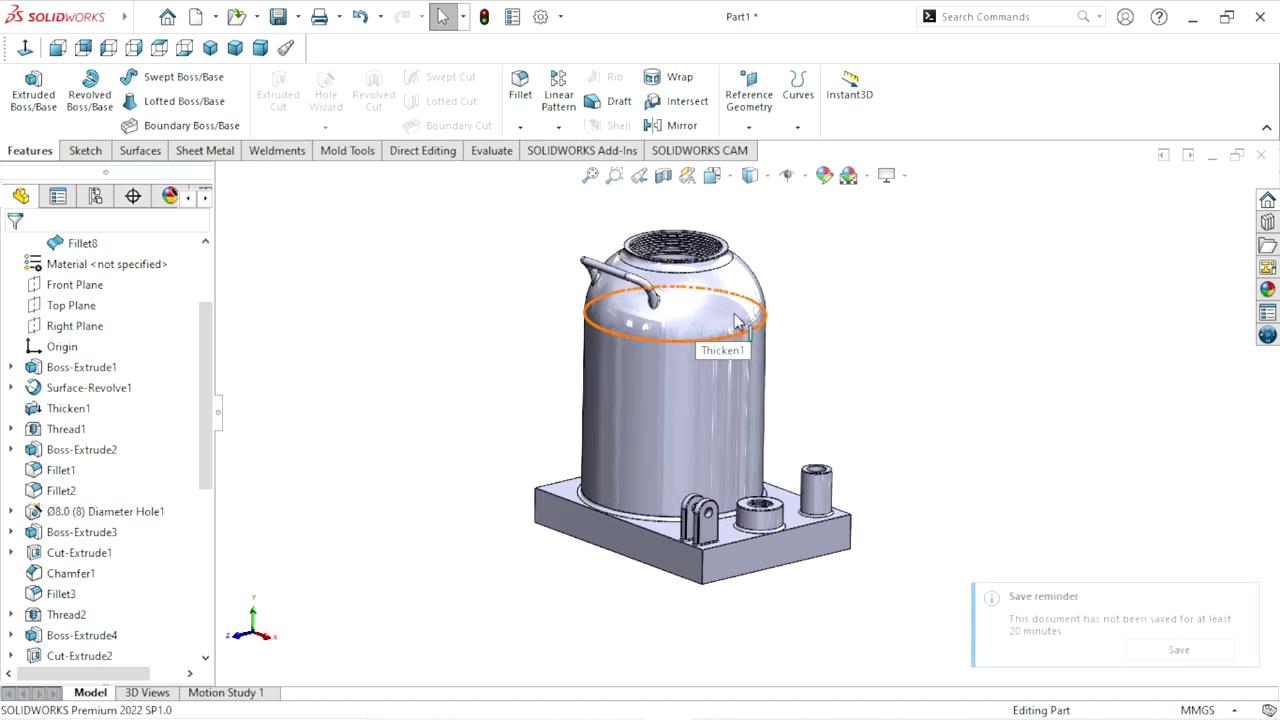
pyautogui.click(1248, 604)
# Show the Appearances, Scenes, and Decals library in the Task Pane
pyautogui.scroll(-1, 806, 434)
pyautogui.scroll(2, 797, 425)
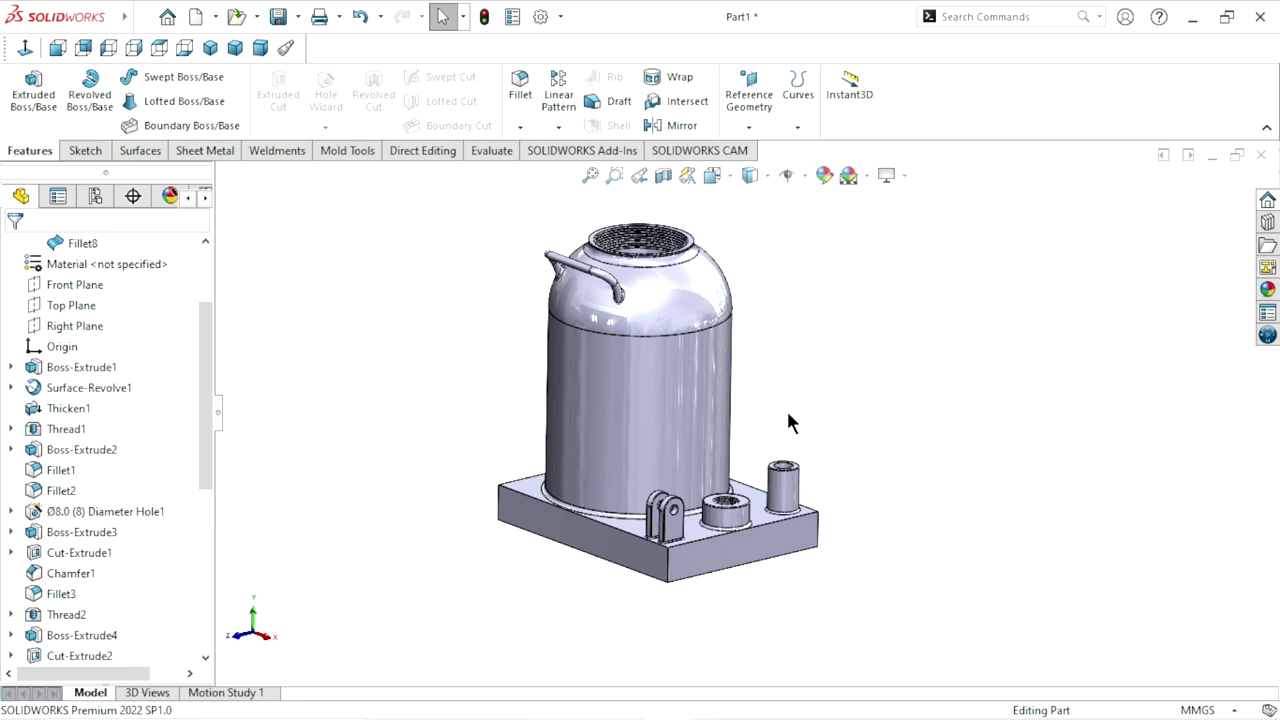
pyautogui.click(1262, 290)
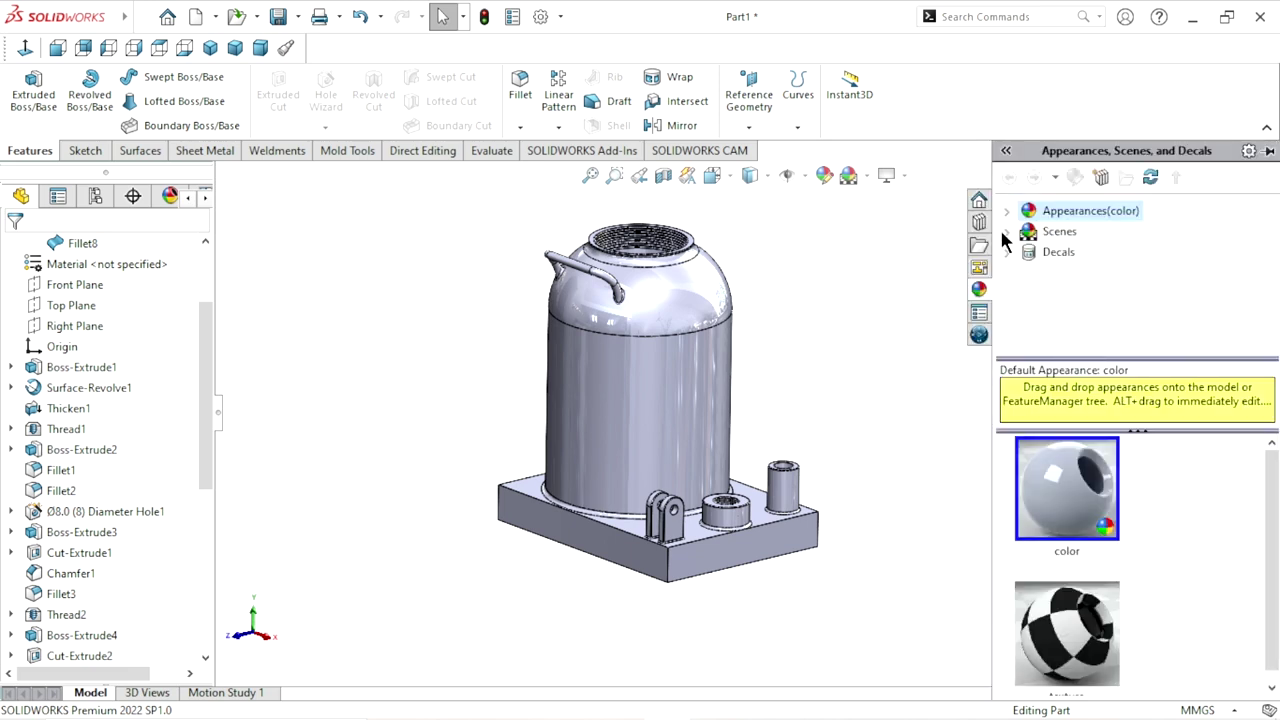
# Apply the brushed steel appearance from Appearances(color) > Metal > Steel to the whole part
pyautogui.click(1008, 212)
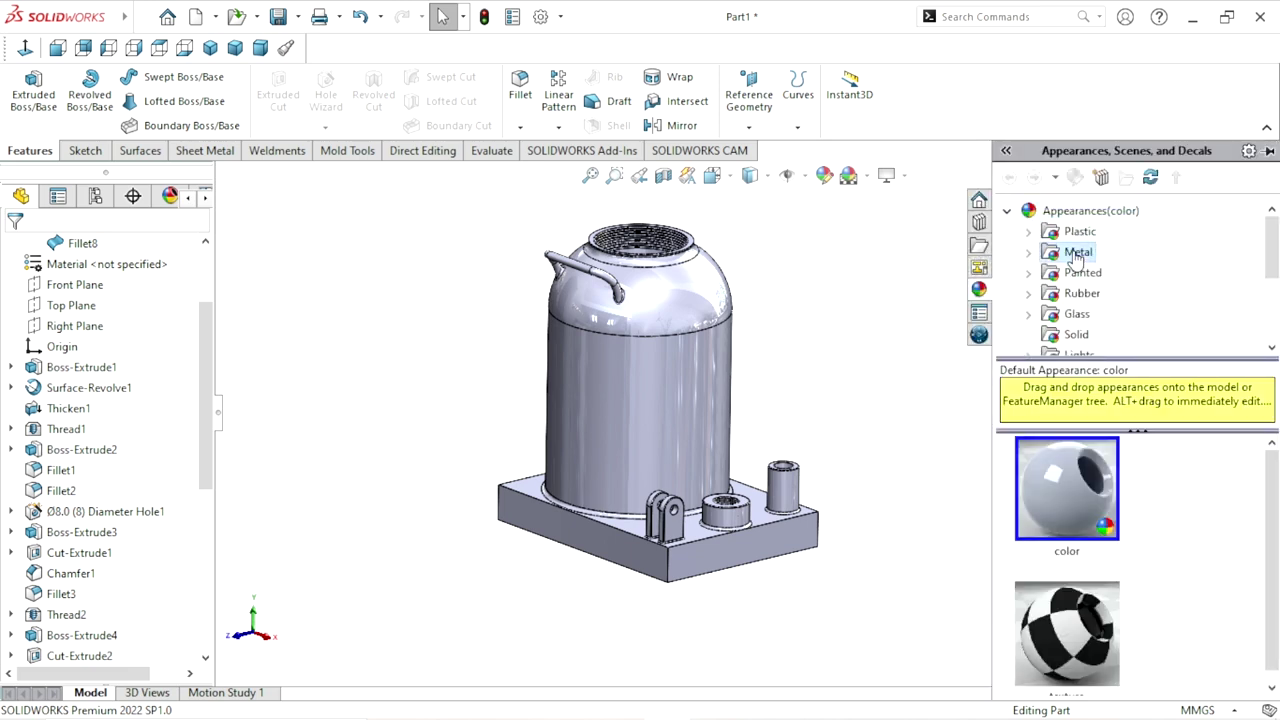
pyautogui.doubleClick(1075, 254)
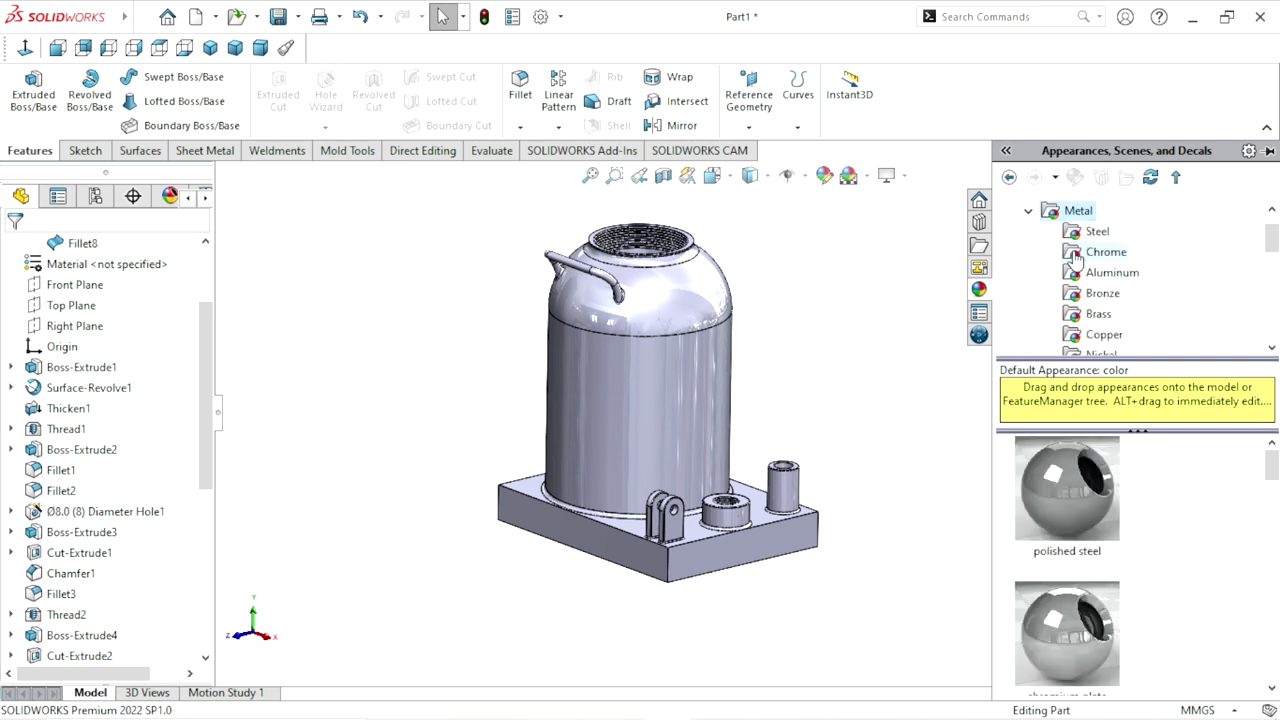
pyautogui.click(1097, 232)
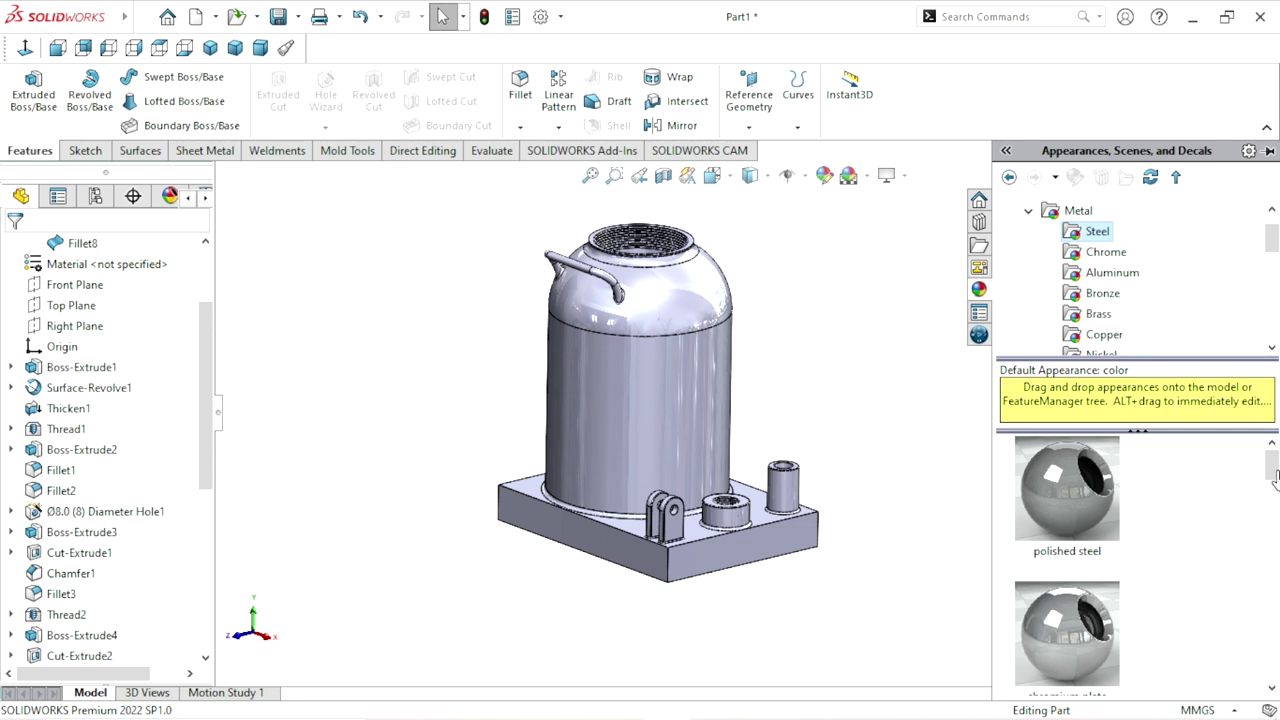
pyautogui.moveTo(1274, 478); pyautogui.dragTo(1276, 490)
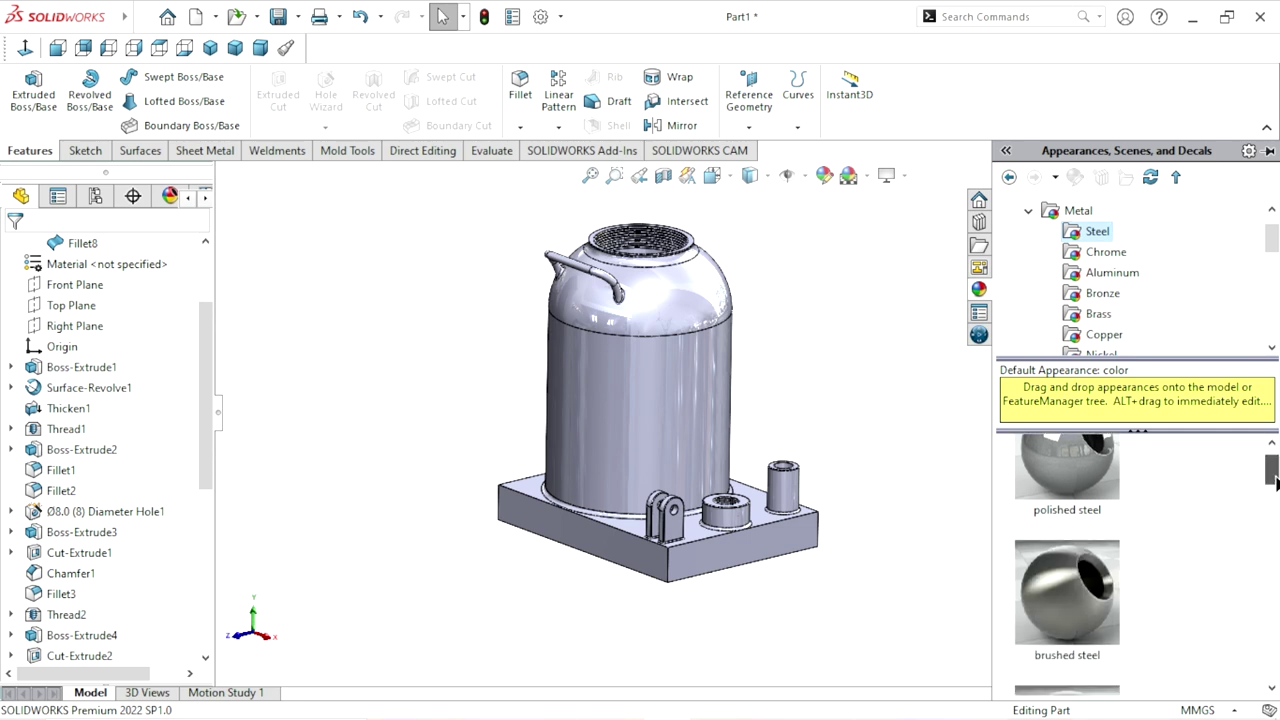
pyautogui.click(1069, 520)
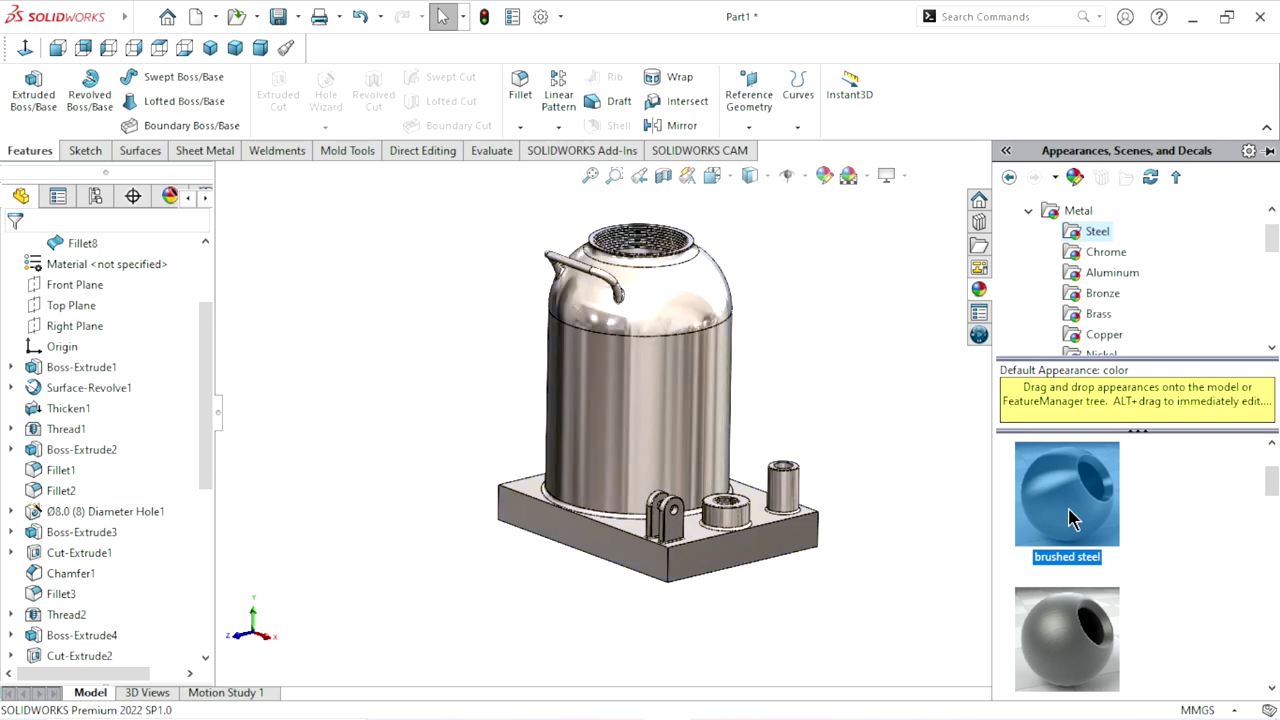
pyautogui.scroll(-3, 831, 485)
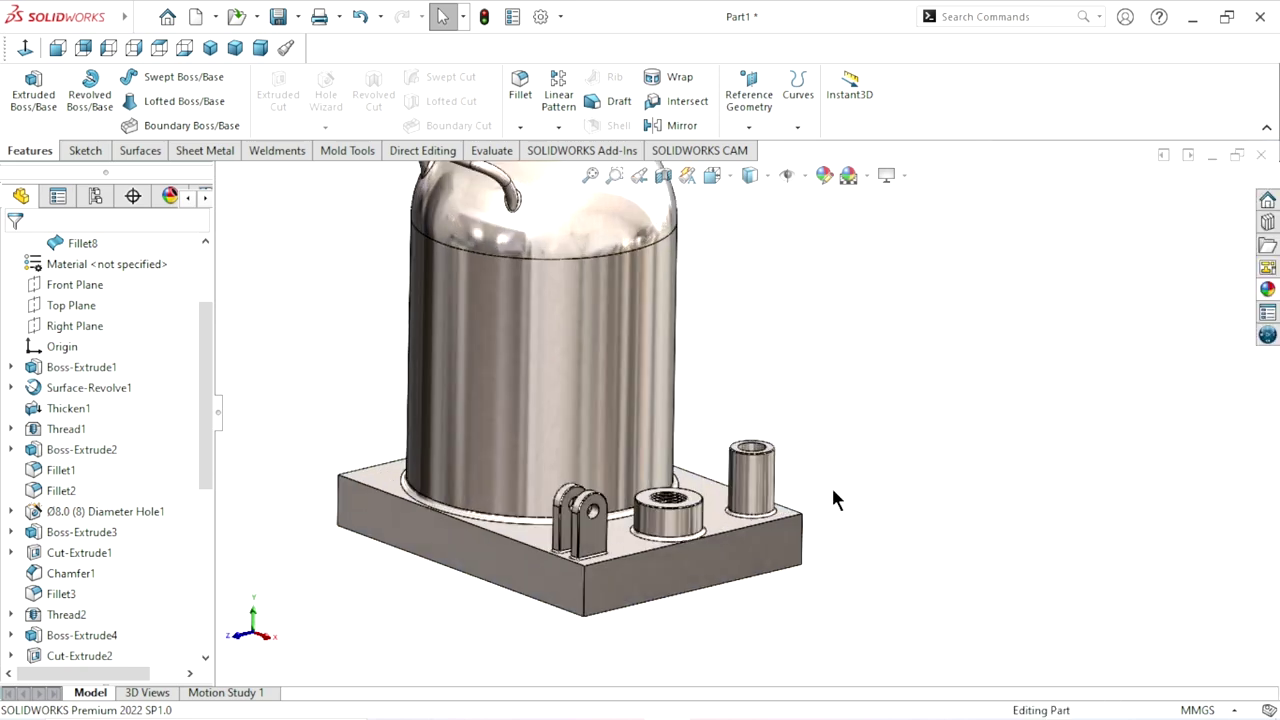
pyautogui.scroll(3, 831, 485)
pyautogui.scroll(-2, 694, 360)
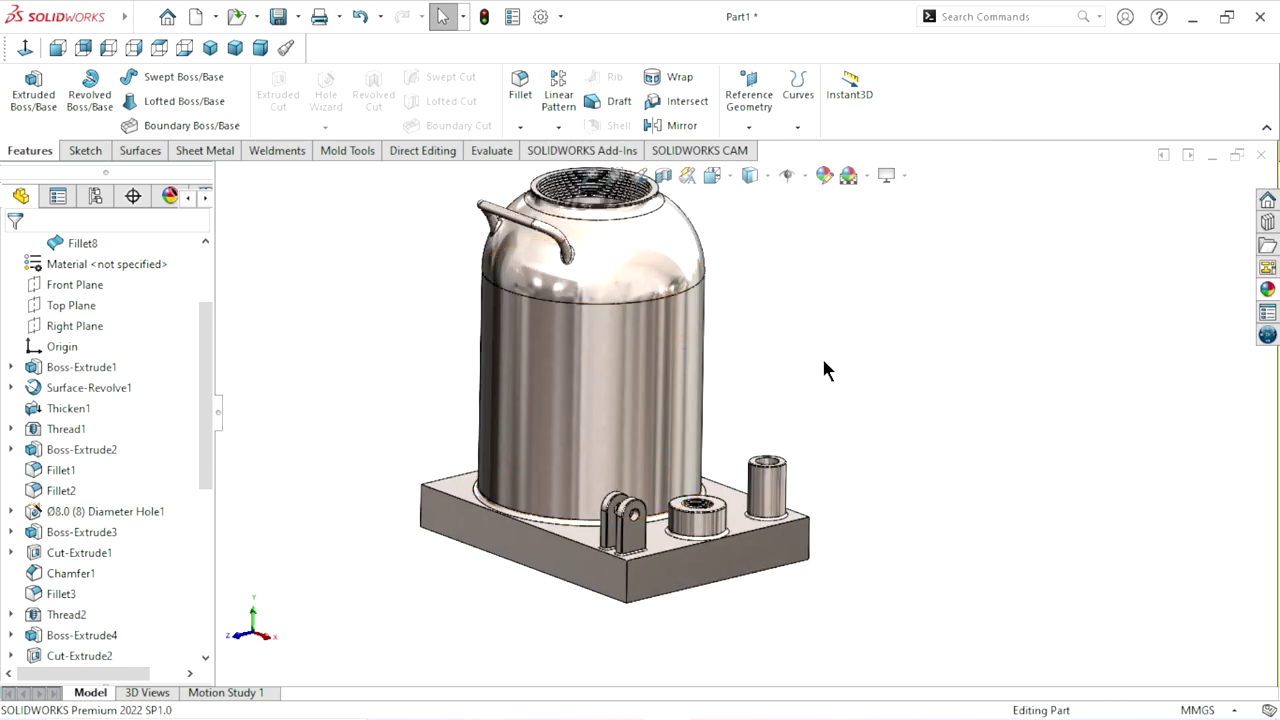
pyautogui.scroll(2, 823, 355)
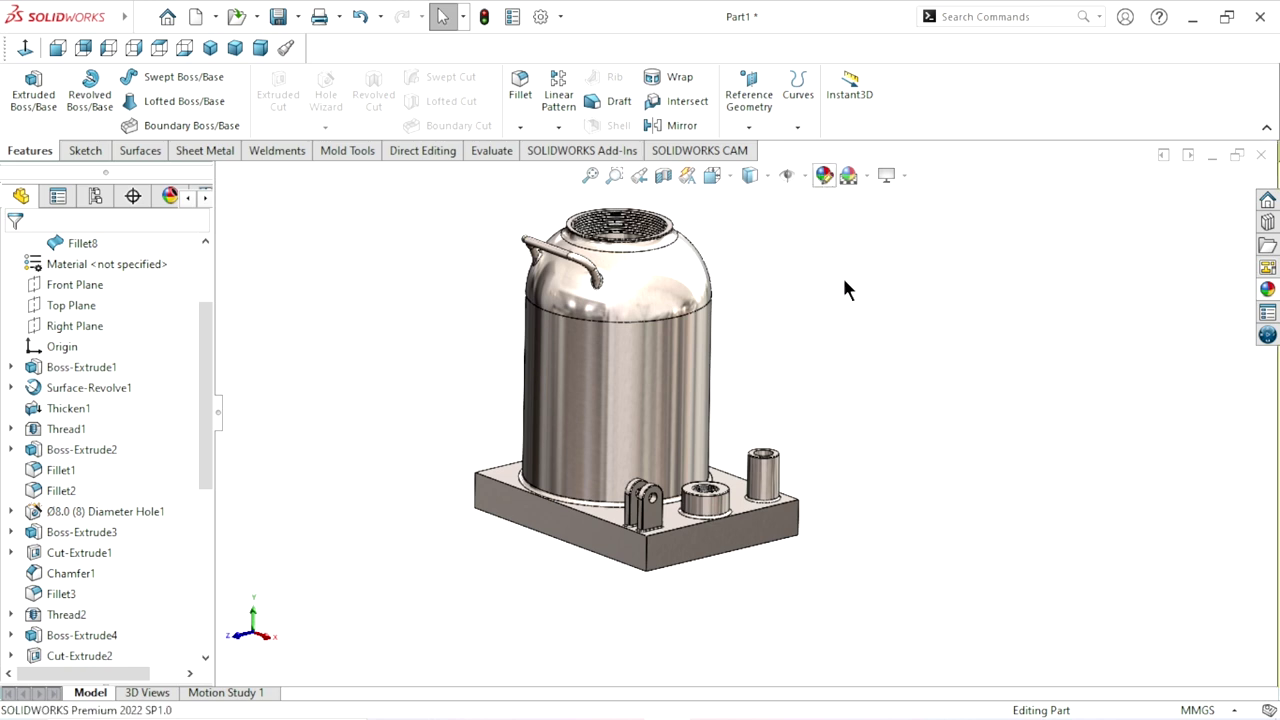
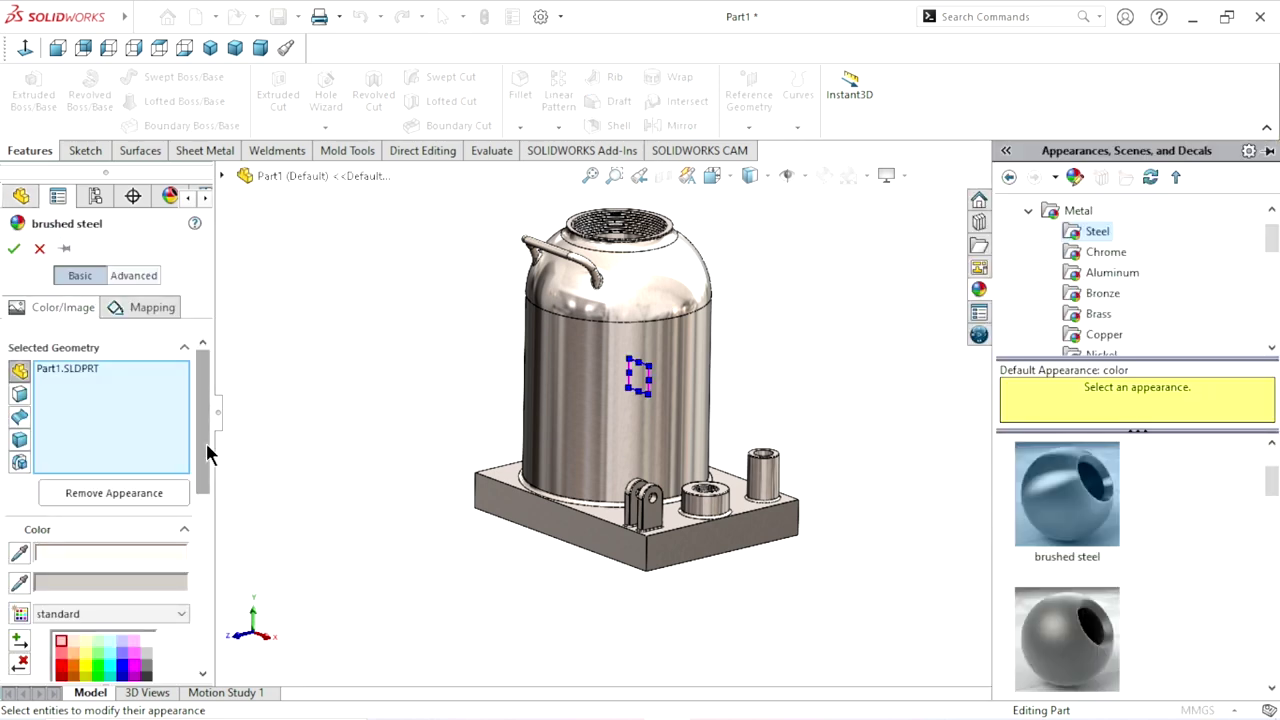
# Turn the whole jack's brushed steel appearance pure red (RGB 255, 0, 0)
pyautogui.moveTo(203, 482); pyautogui.dragTo(205, 548)
pyautogui.click(62, 505)
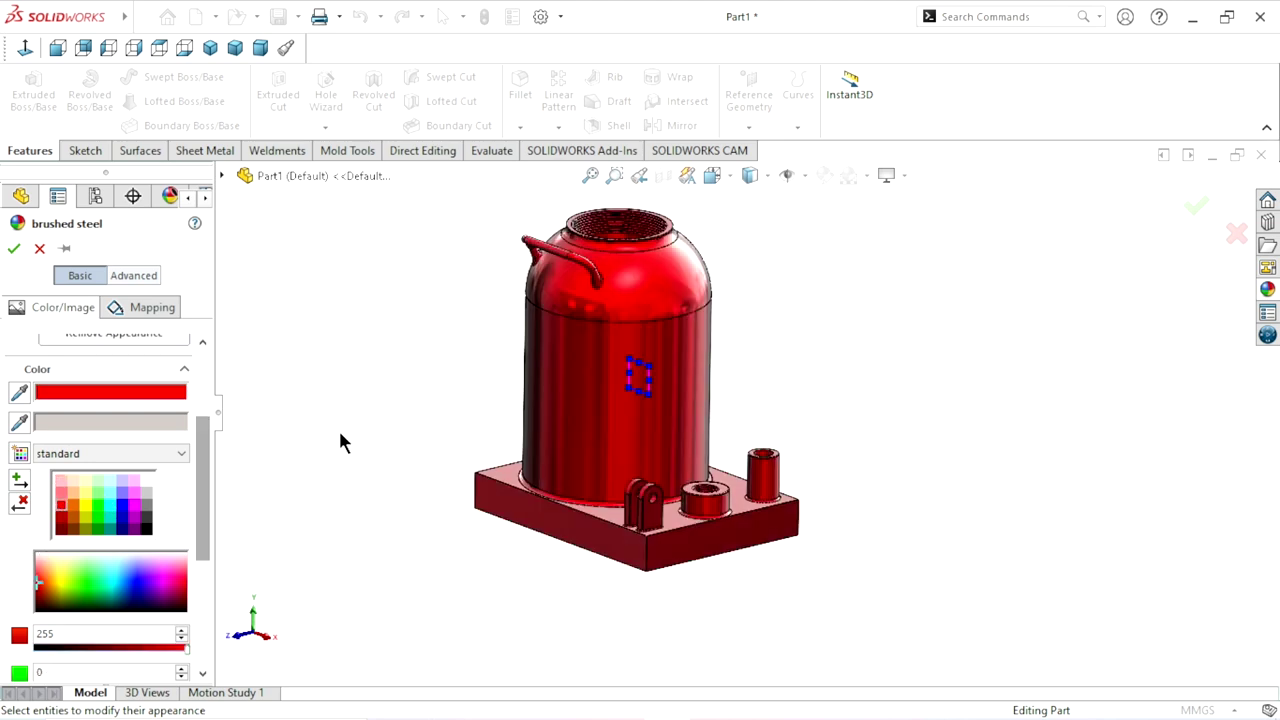
pyautogui.moveTo(206, 531); pyautogui.dragTo(52, 580)
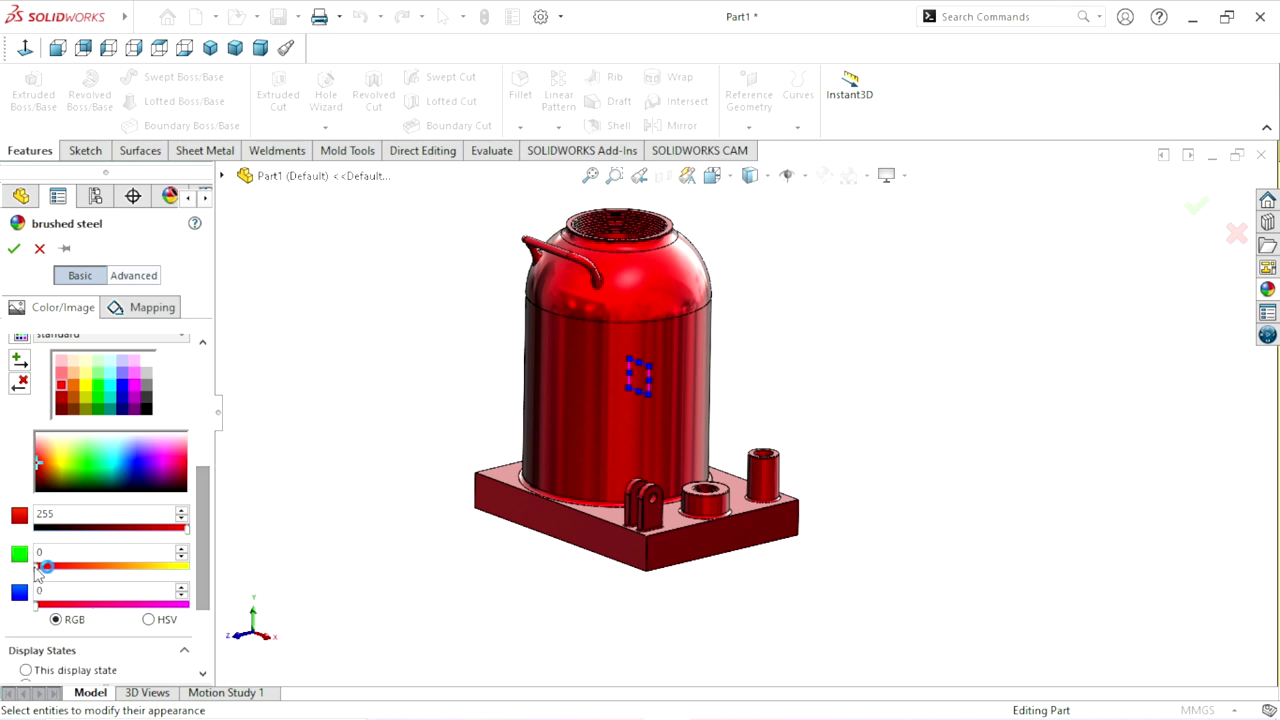
pyautogui.moveTo(46, 572)
pyautogui.mouseDown()
pyautogui.moveTo(79, 576)
pyautogui.moveTo(30, 580)
pyautogui.mouseUp()
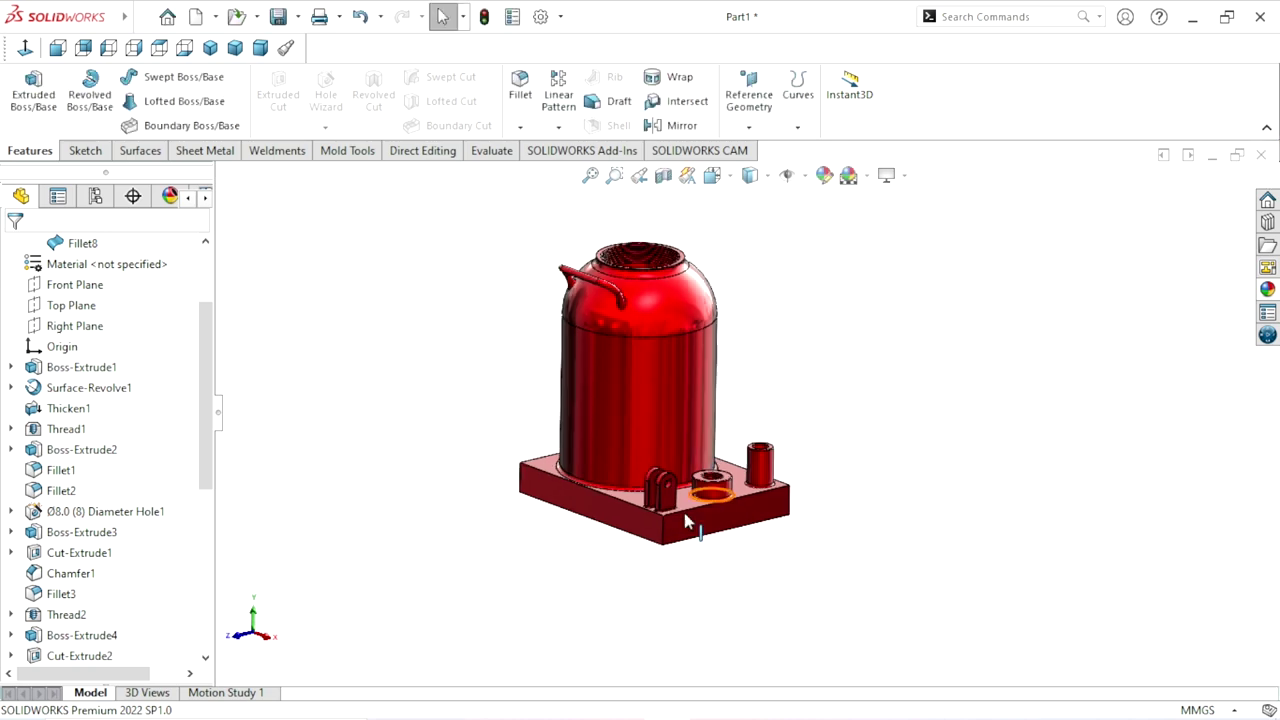
# Select the top opening's inner face, Thread1, the small boss hole's inner and bottom faces, and Thread3
pyautogui.scroll(-2, 740, 330)
pyautogui.scroll(1, 780, 262)
pyautogui.moveTo(780, 266); pyautogui.dragTo(786, 334, button='middle')
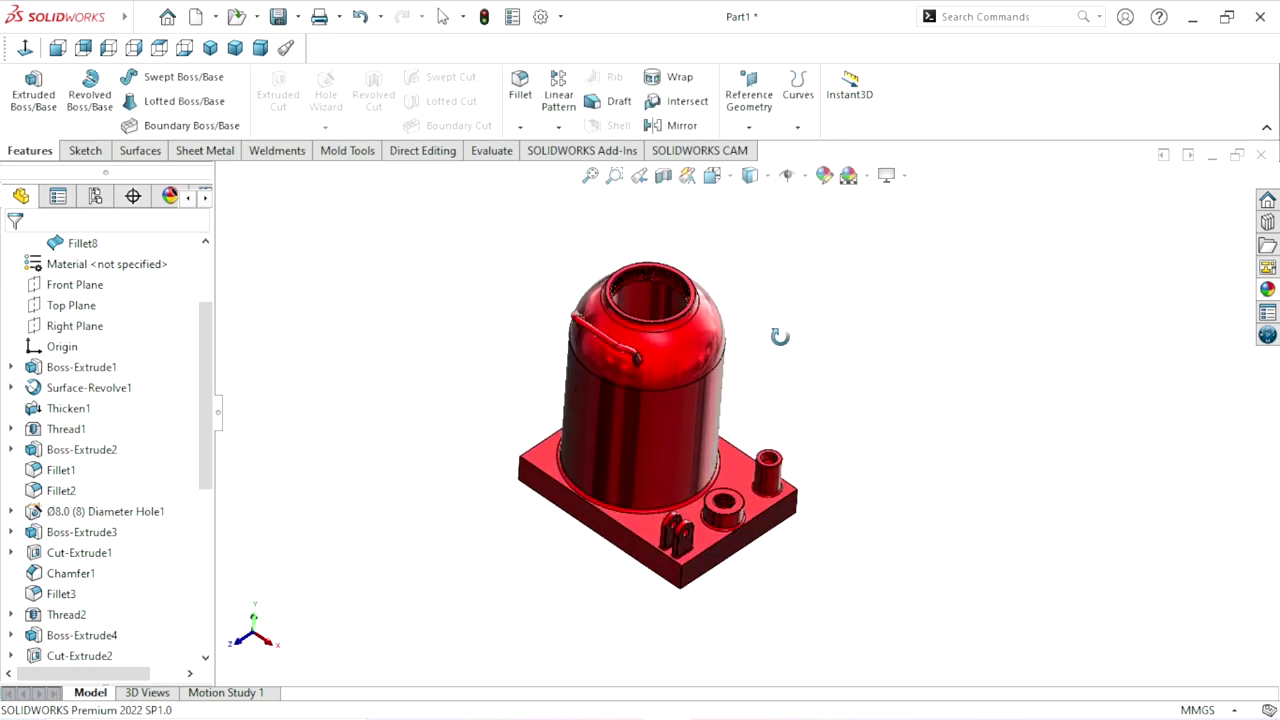
pyautogui.scroll(-3, 702, 342)
pyautogui.click(586, 288)
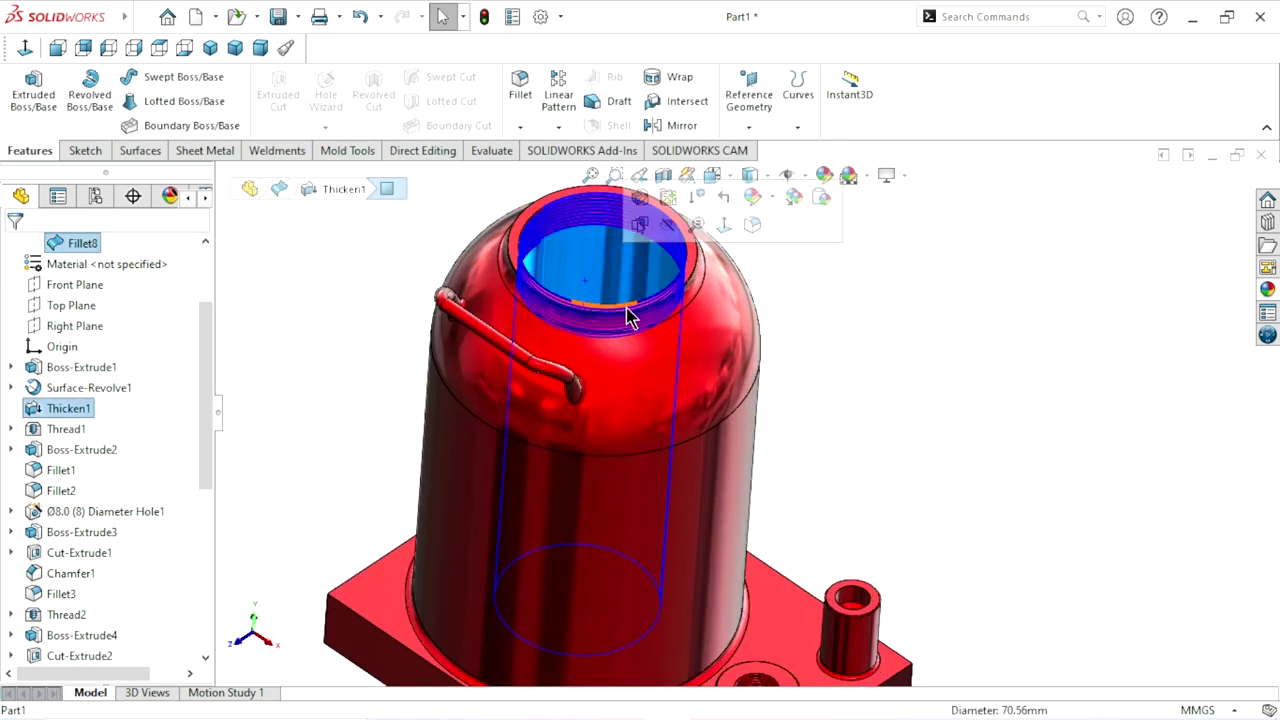
pyautogui.scroll(2, 915, 392)
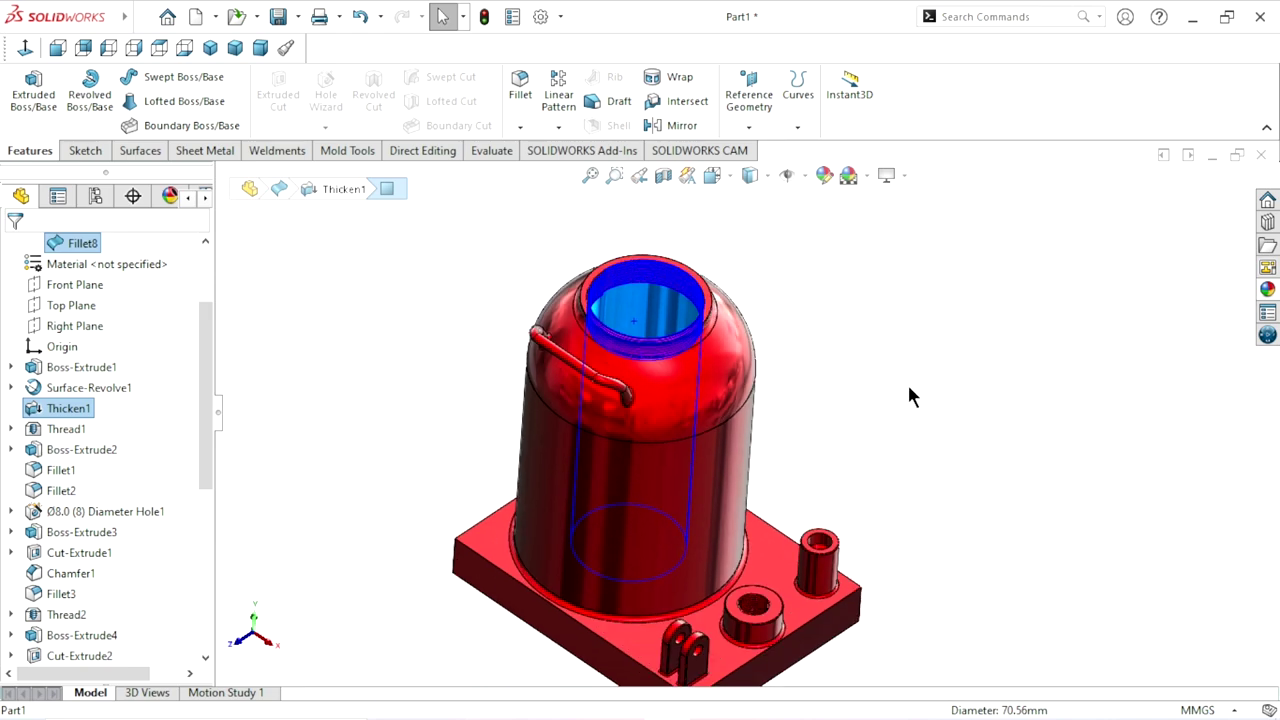
pyautogui.keyDown('ctrl'); pyautogui.click(64, 430); pyautogui.keyUp('ctrl')
pyautogui.scroll(1, 795, 540)
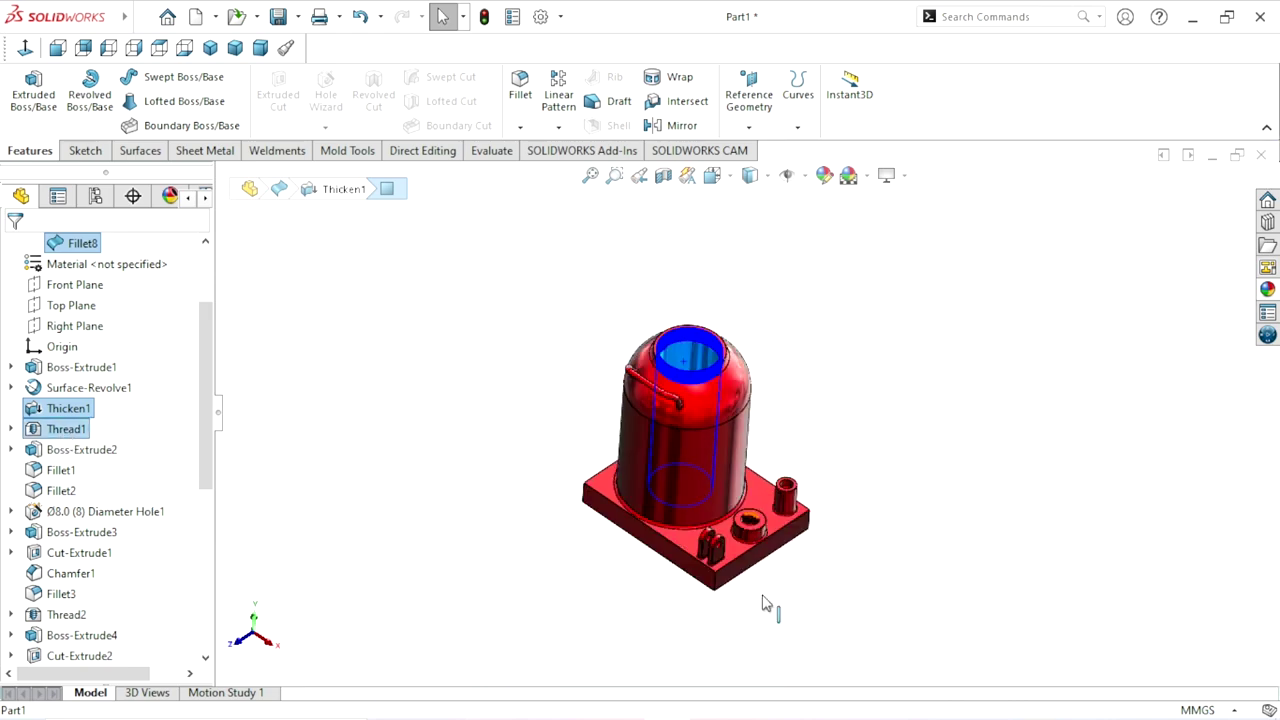
pyautogui.scroll(-1, 792, 490)
pyautogui.scroll(-2, 790, 478)
pyautogui.scroll(-3, 770, 430)
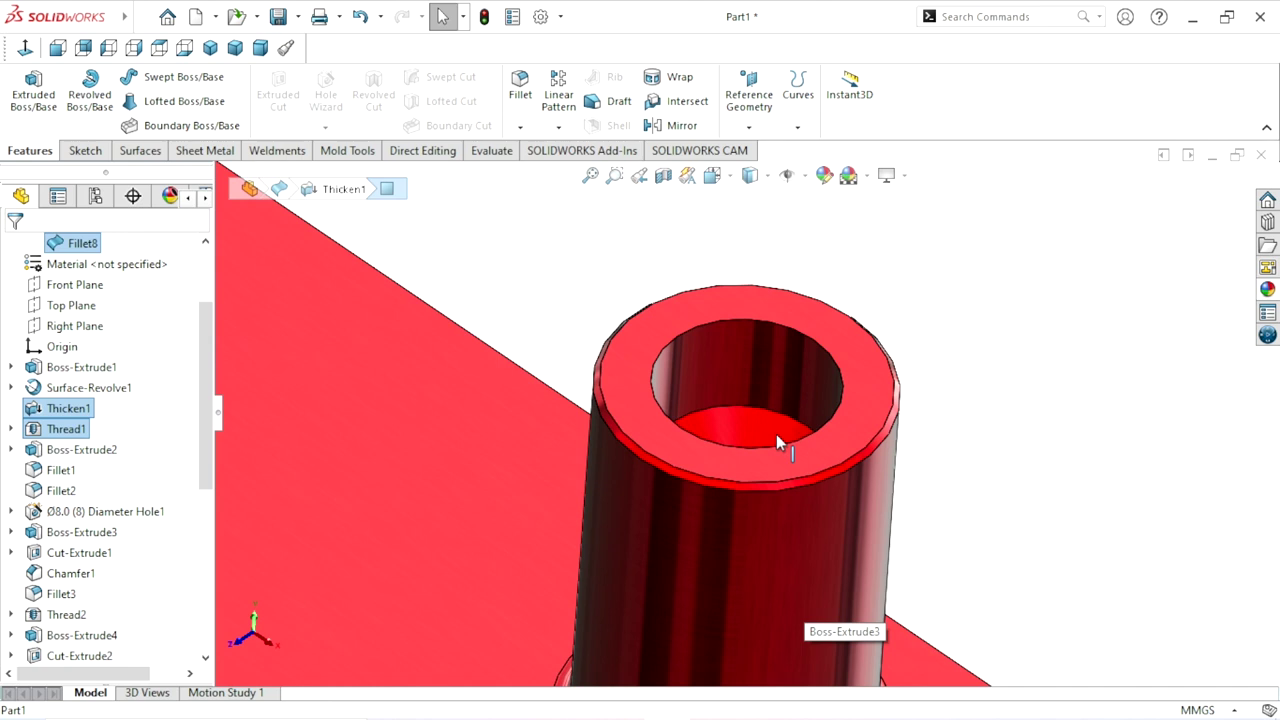
pyautogui.click(757, 370)
pyautogui.keyDown('ctrl'); pyautogui.click(731, 434); pyautogui.keyUp('ctrl')
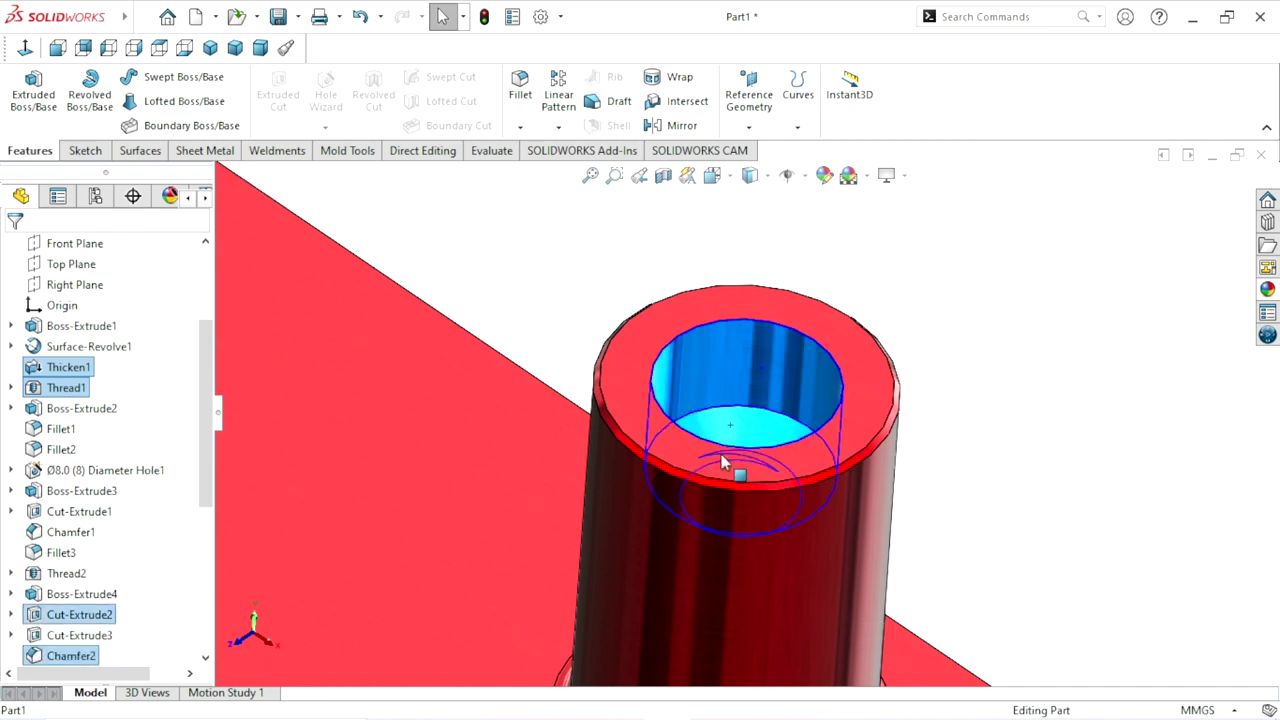
pyautogui.moveTo(207, 510); pyautogui.dragTo(206, 534)
pyautogui.keyDown('ctrl'); pyautogui.click(66, 614); pyautogui.keyUp('ctrl')
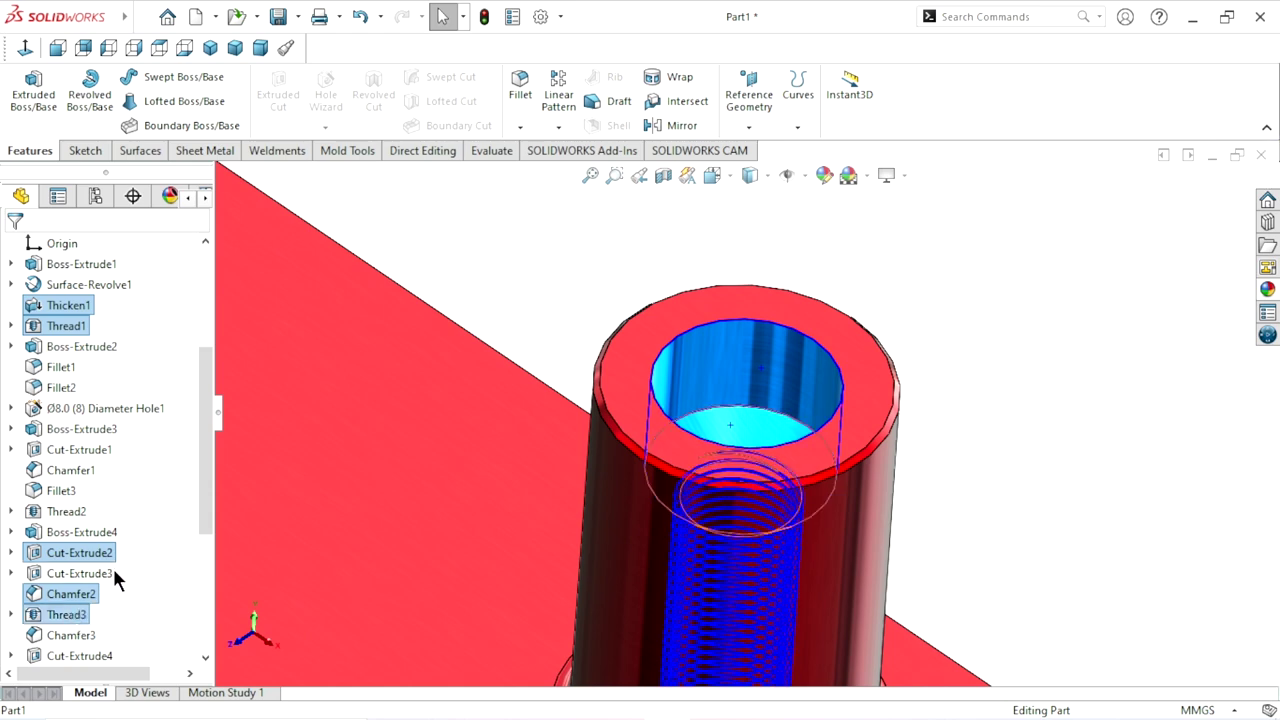
# Add Cut-Extrude3, Thread2, the Ø8.0 holes and Cut-Extrude1, then bring up the appearances library
pyautogui.moveTo(203, 503); pyautogui.dragTo(206, 608)
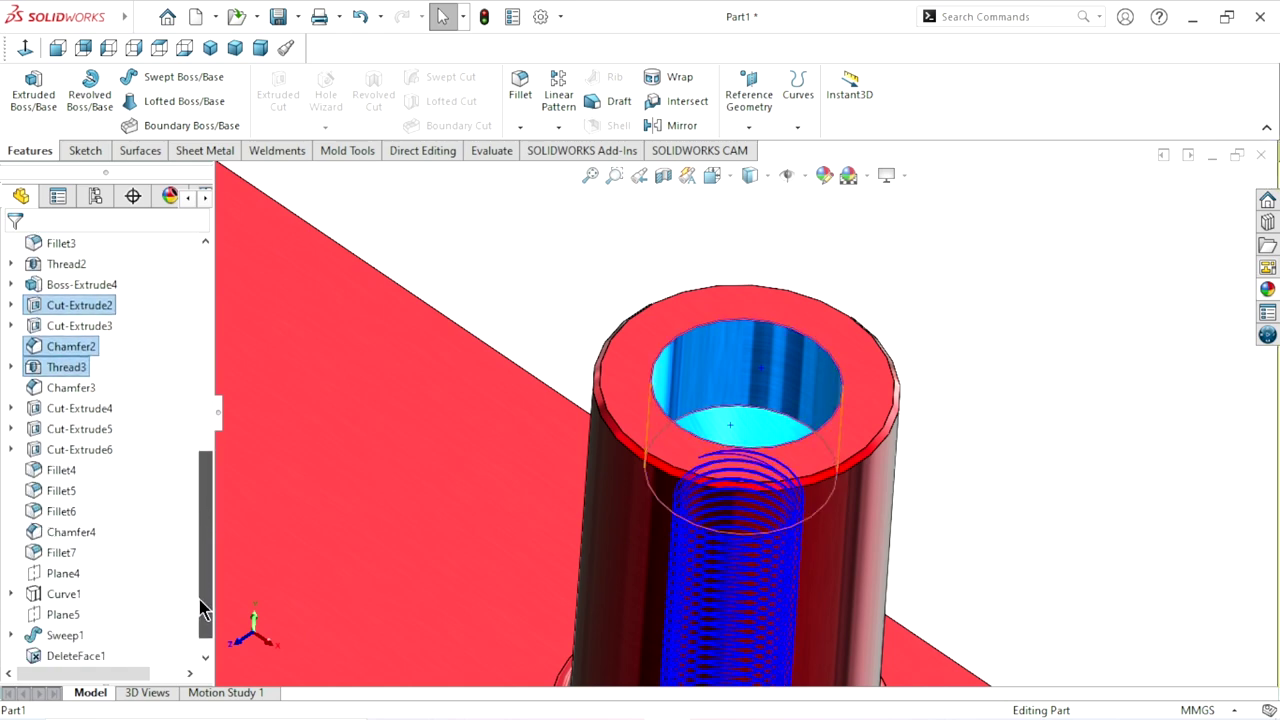
pyautogui.keyDown('ctrl'); pyautogui.click(92, 323); pyautogui.keyUp('ctrl')
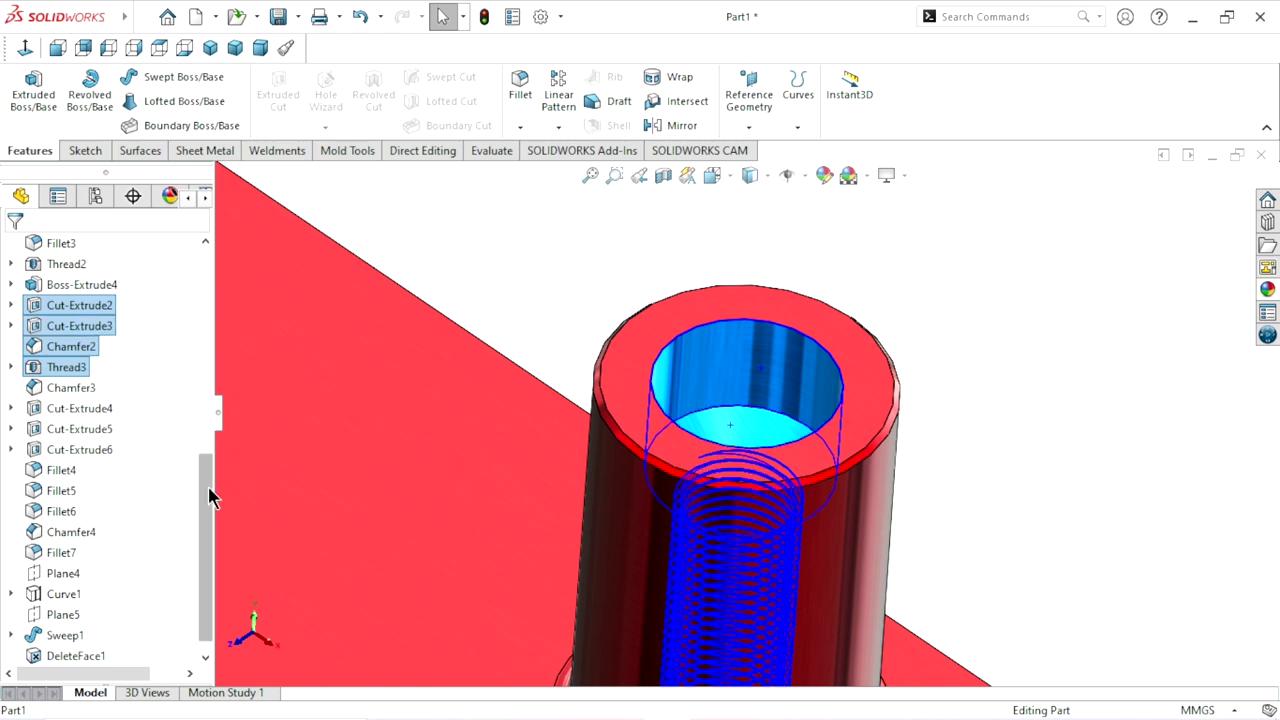
pyautogui.scroll(5, 730, 520)
pyautogui.scroll(-3, 645, 614)
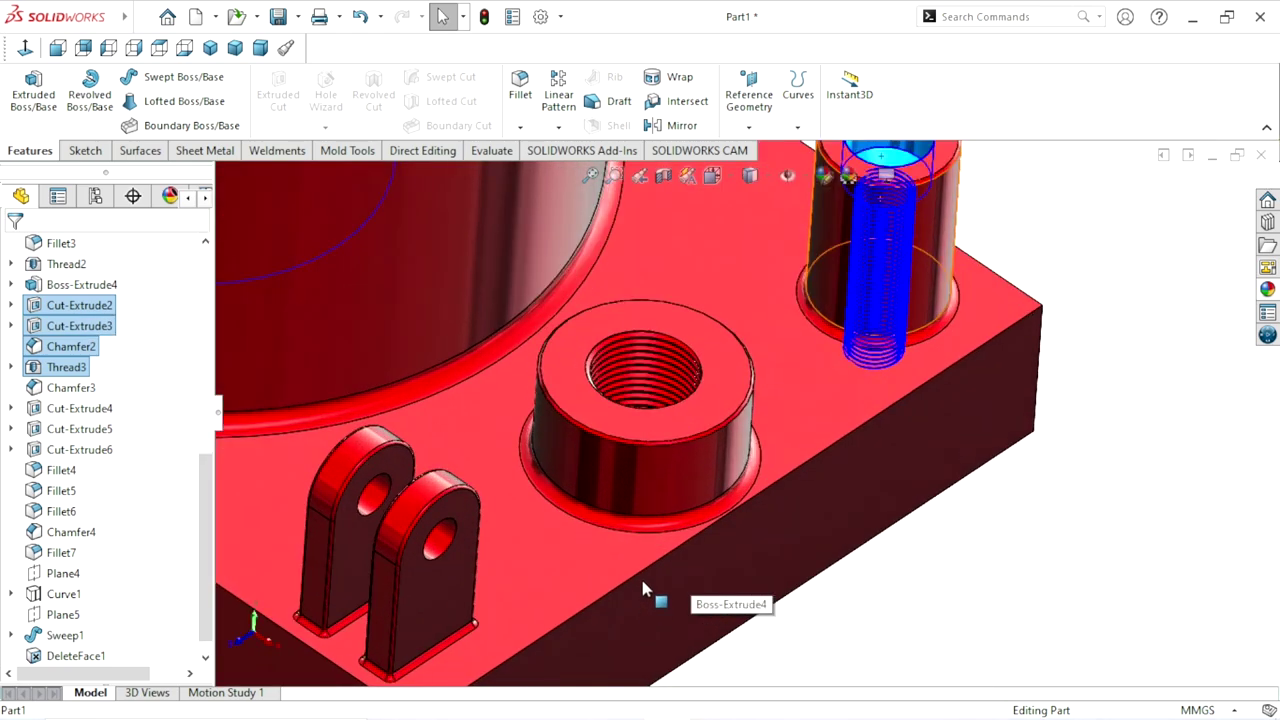
pyautogui.scroll(-2, 669, 460)
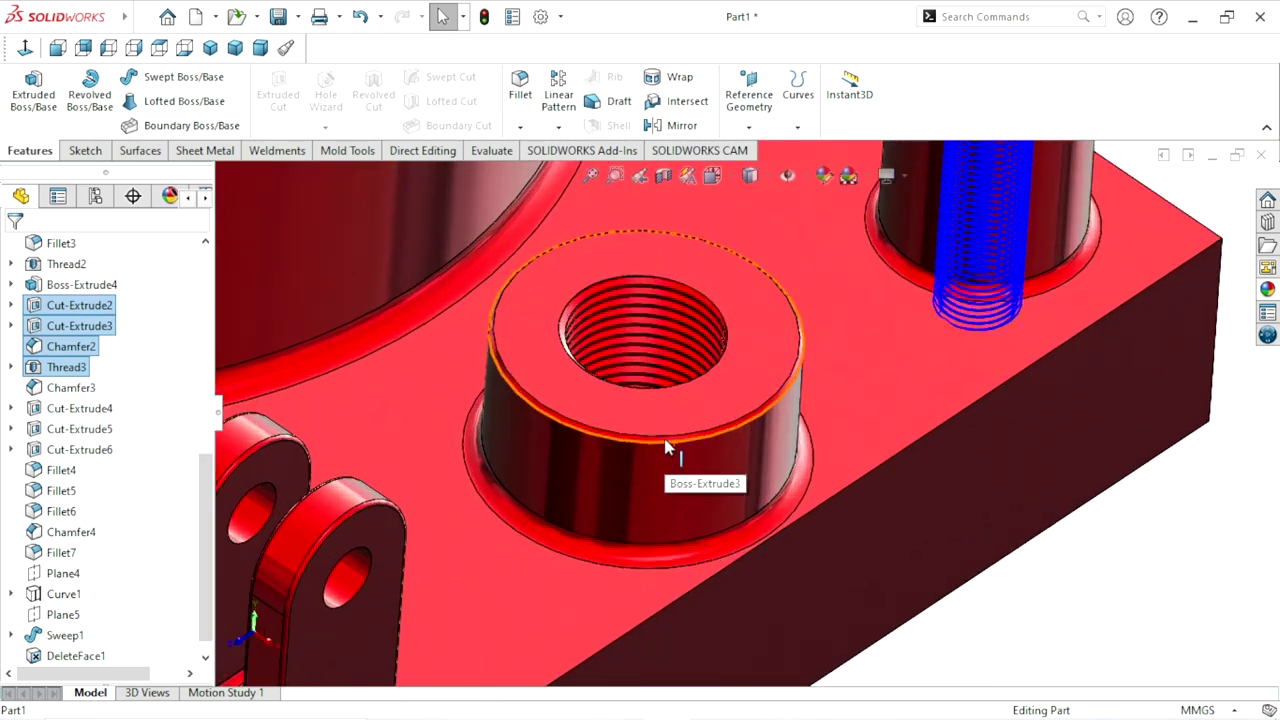
pyautogui.keyDown('ctrl'); pyautogui.click(625, 313); pyautogui.keyUp('ctrl')
pyautogui.moveTo(204, 445); pyautogui.dragTo(204, 386)
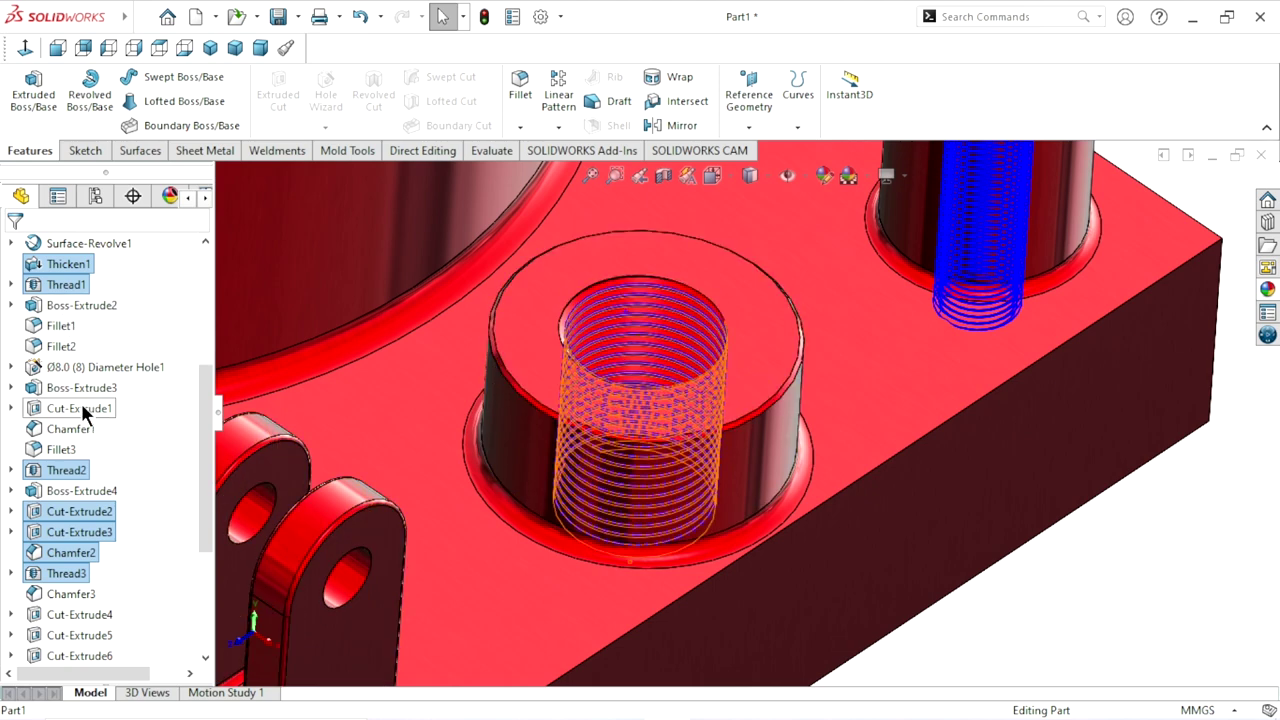
pyautogui.keyDown('ctrl'); pyautogui.click(149, 366); pyautogui.keyUp('ctrl')
pyautogui.moveTo(206, 429); pyautogui.dragTo(188, 520)
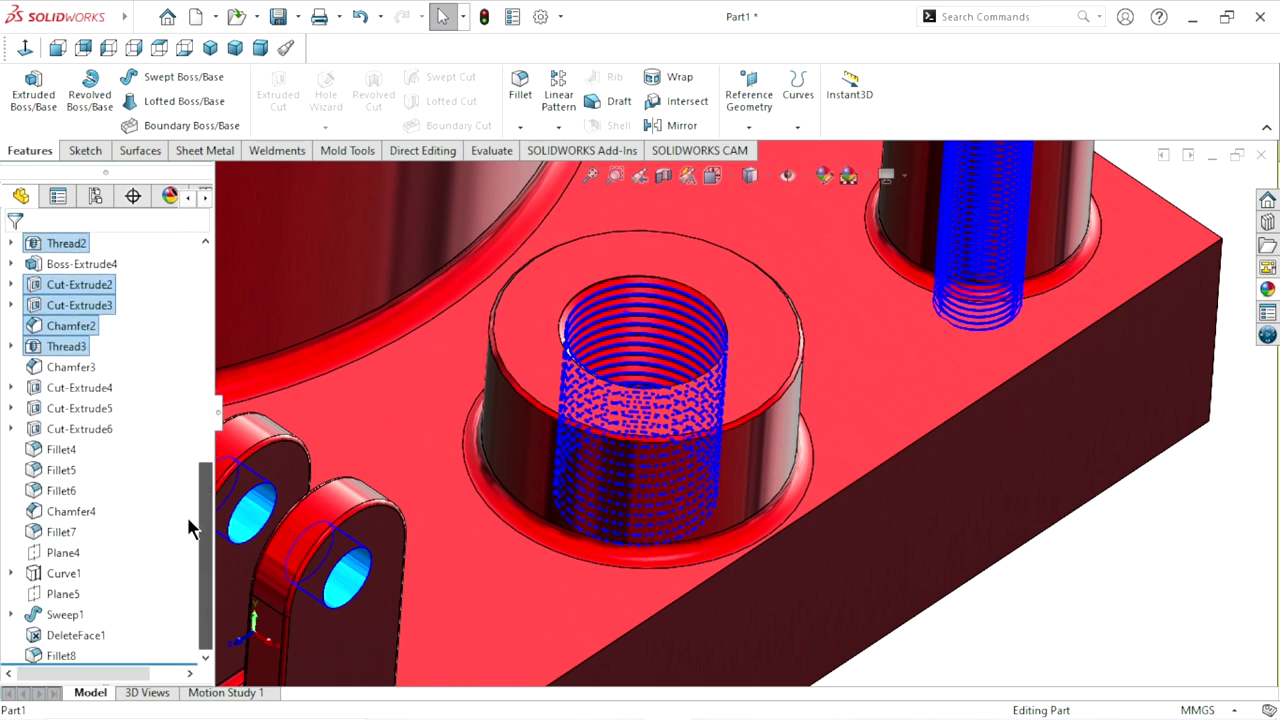
pyautogui.moveTo(188, 517); pyautogui.dragTo(188, 389)
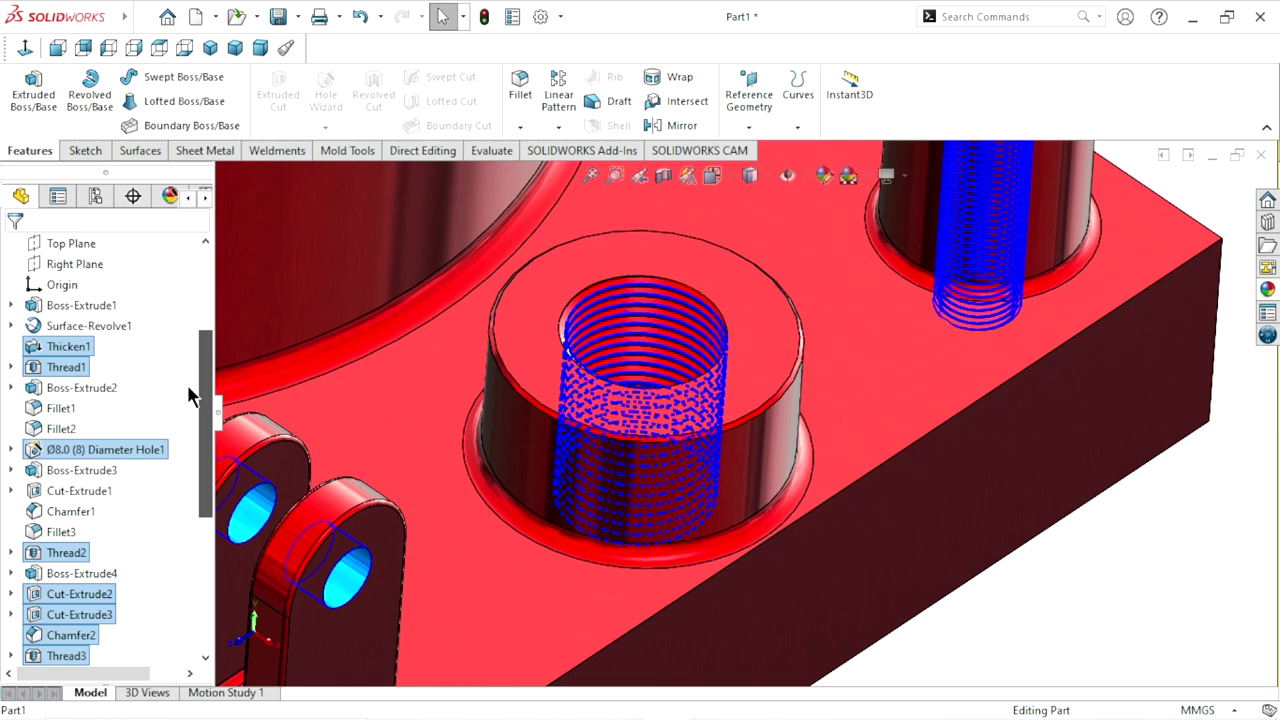
pyautogui.moveTo(190, 397); pyautogui.dragTo(192, 415)
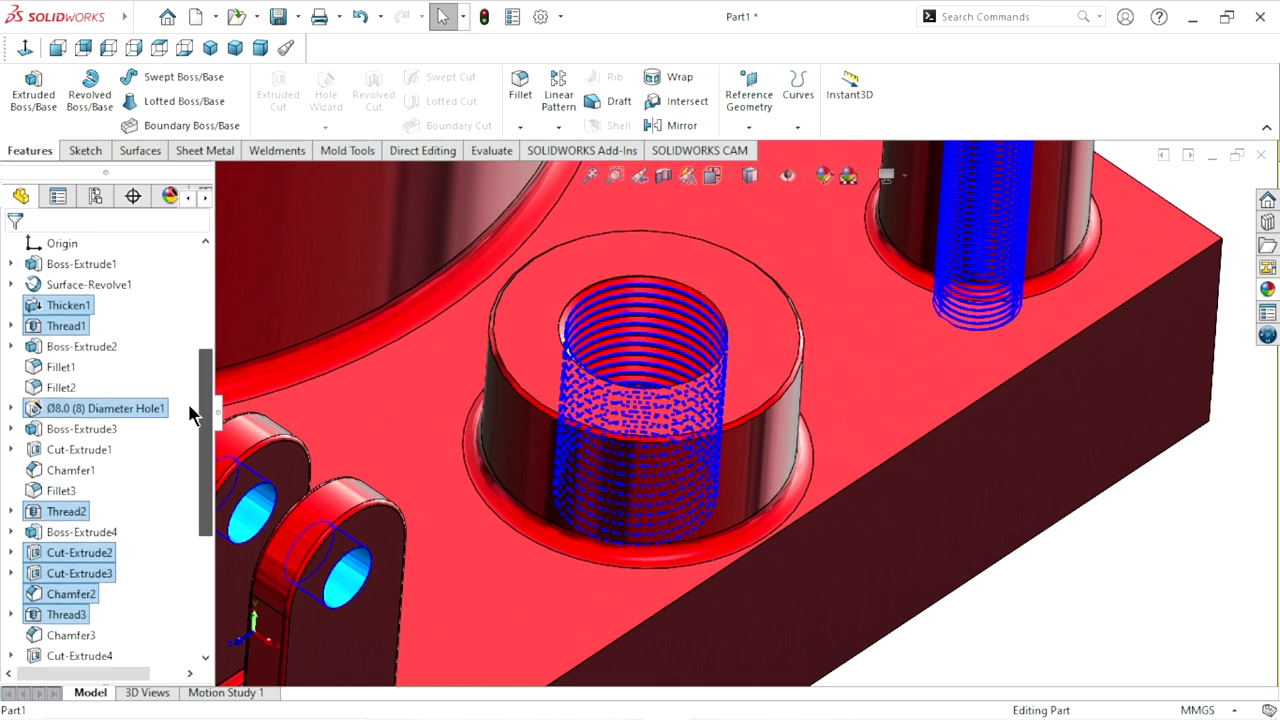
pyautogui.keyDown('ctrl'); pyautogui.click(72, 448); pyautogui.keyUp('ctrl')
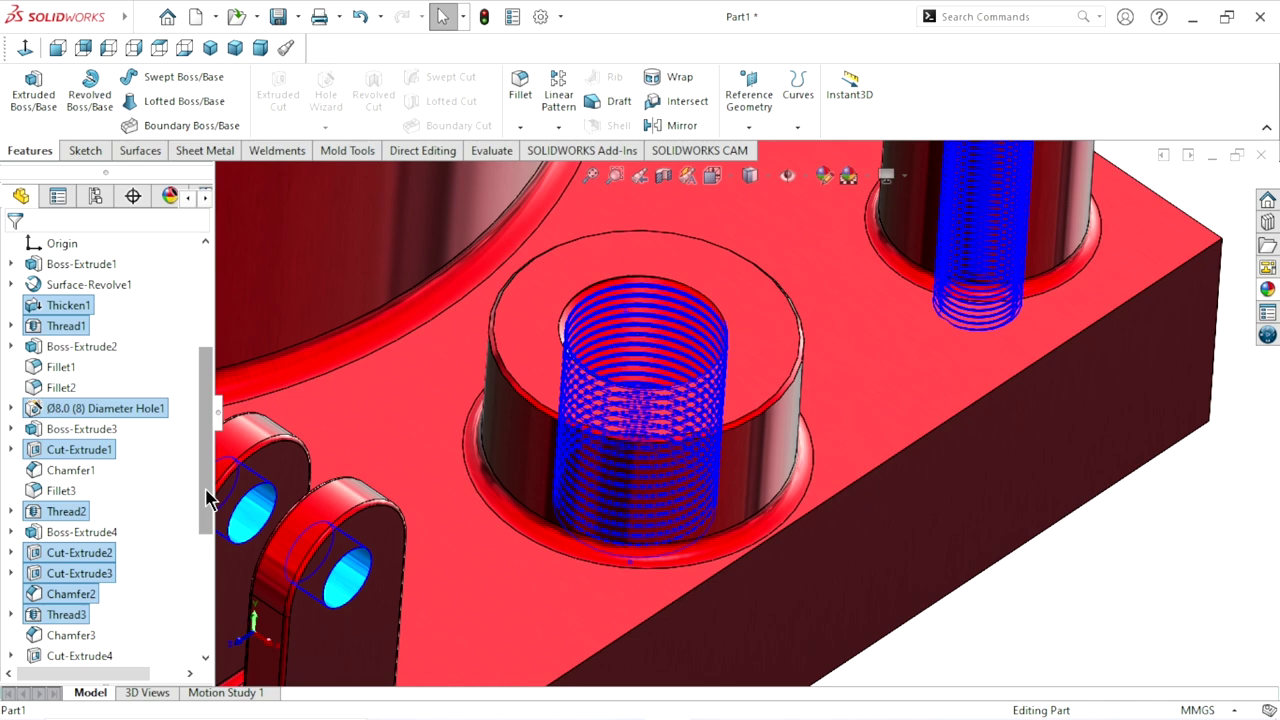
pyautogui.moveTo(207, 498); pyautogui.dragTo(220, 398)
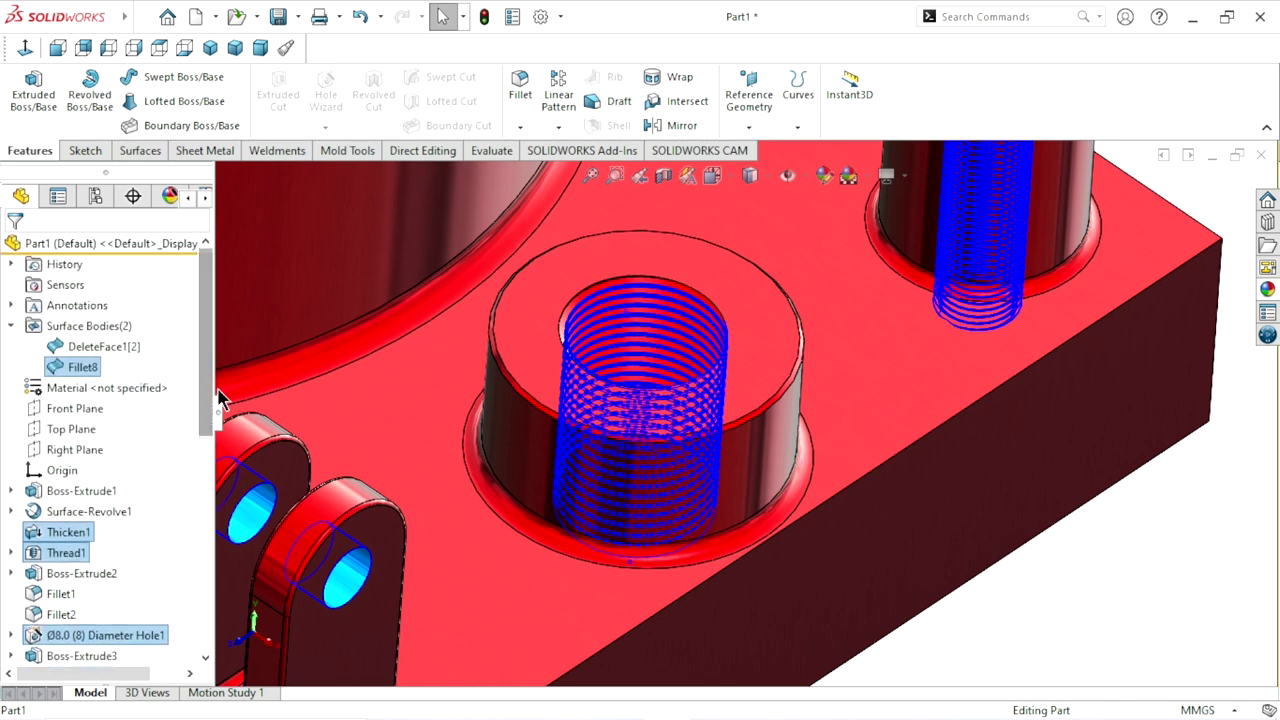
pyautogui.click(1267, 289)
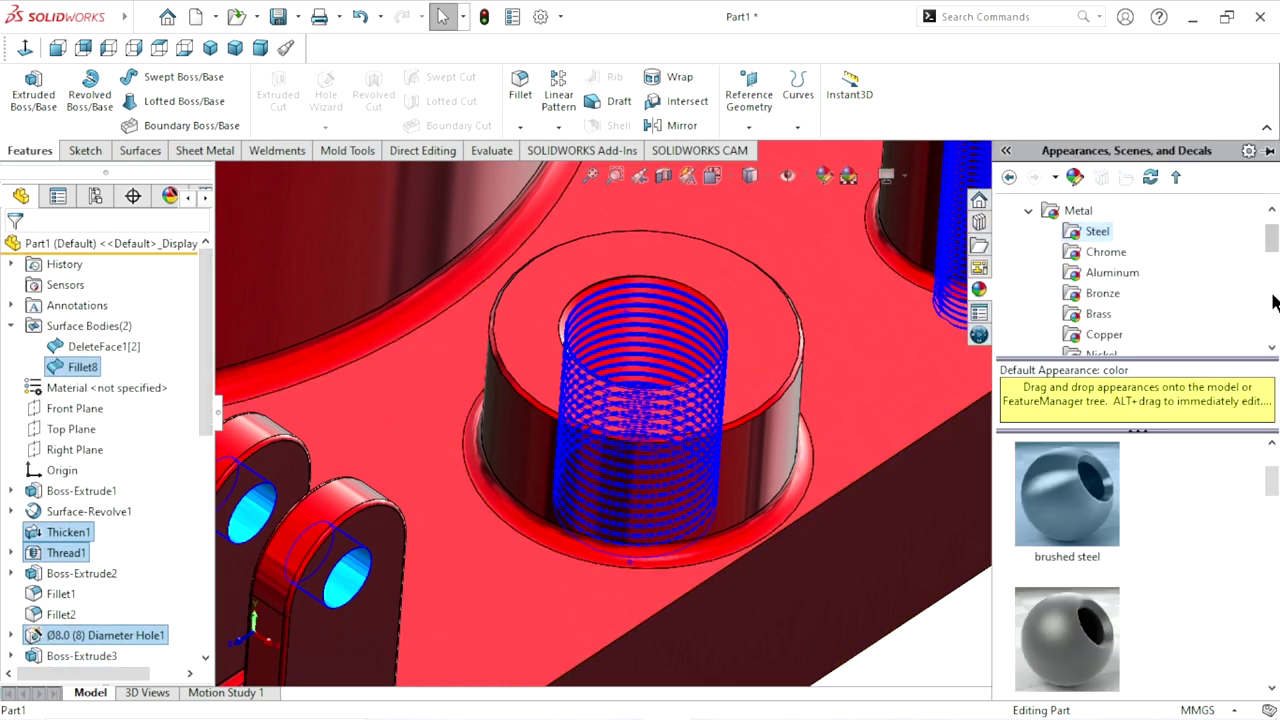
# Apply the Chrome chromium plate appearance to the selected thread features and holes
pyautogui.click(1107, 256)
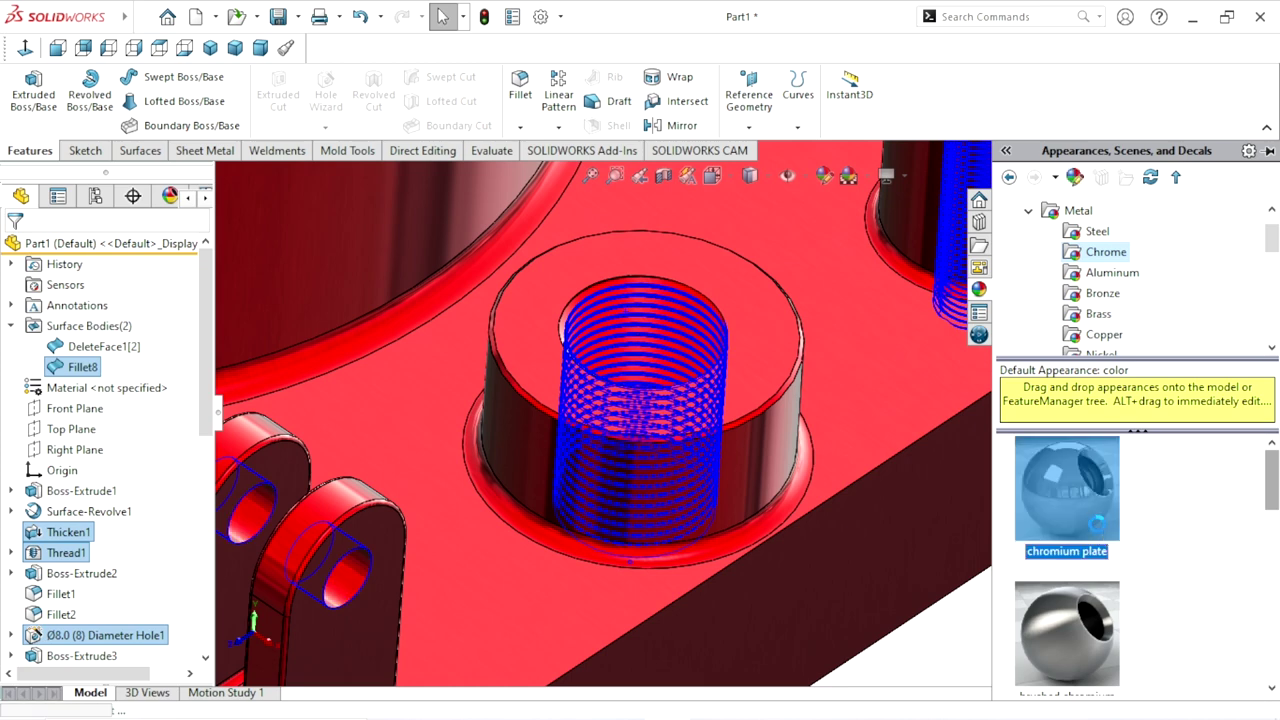
pyautogui.moveTo(1100, 535); pyautogui.dragTo(665, 497)
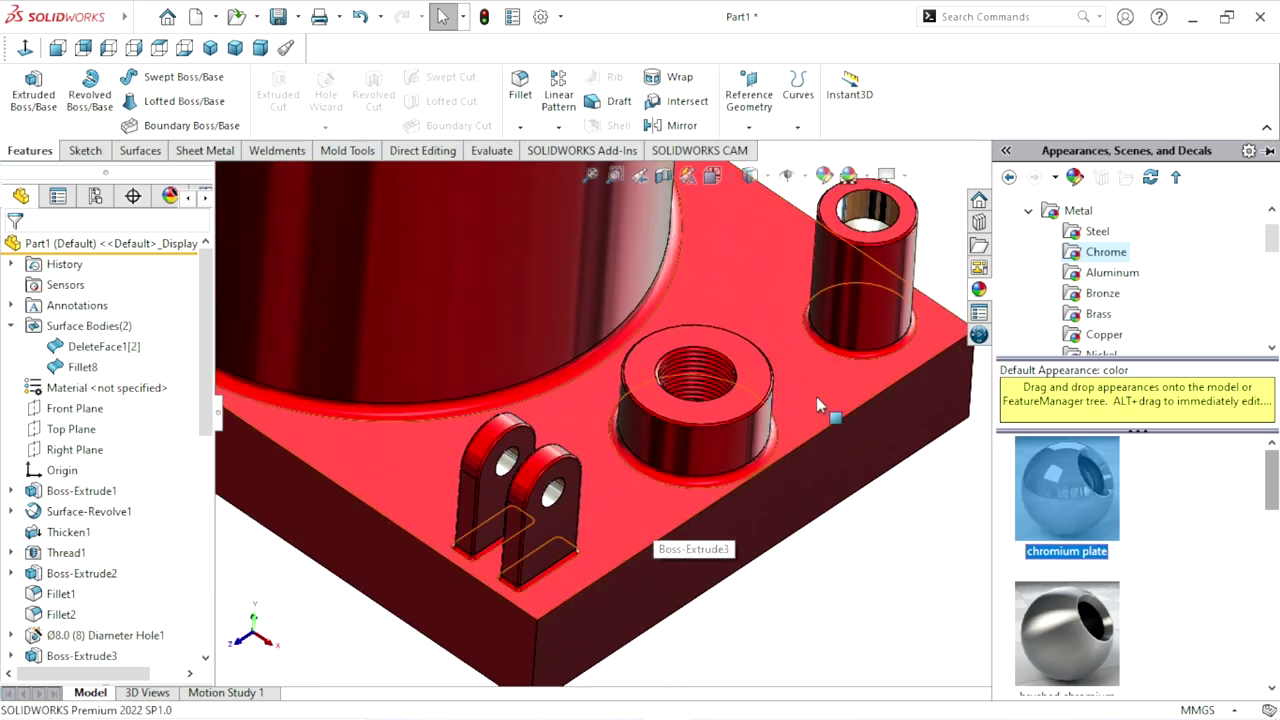
pyautogui.scroll(5, 800, 410)
pyautogui.moveTo(665, 497)
pyautogui.mouseDown()
pyautogui.moveTo(713, 250)
pyautogui.moveTo(727, 477)
pyautogui.moveTo(609, 428)
pyautogui.moveTo(464, 261)
pyautogui.mouseUp()
pyautogui.scroll(-2, 713, 250)
pyautogui.scroll(-2, 650, 330)
pyautogui.scroll(1, 609, 371)
pyautogui.scroll(1, 700, 440)
pyautogui.scroll(2, 800, 530)
pyautogui.scroll(-2, 763, 477)
pyautogui.scroll(-2, 740, 471)
pyautogui.scroll(-3, 640, 445)
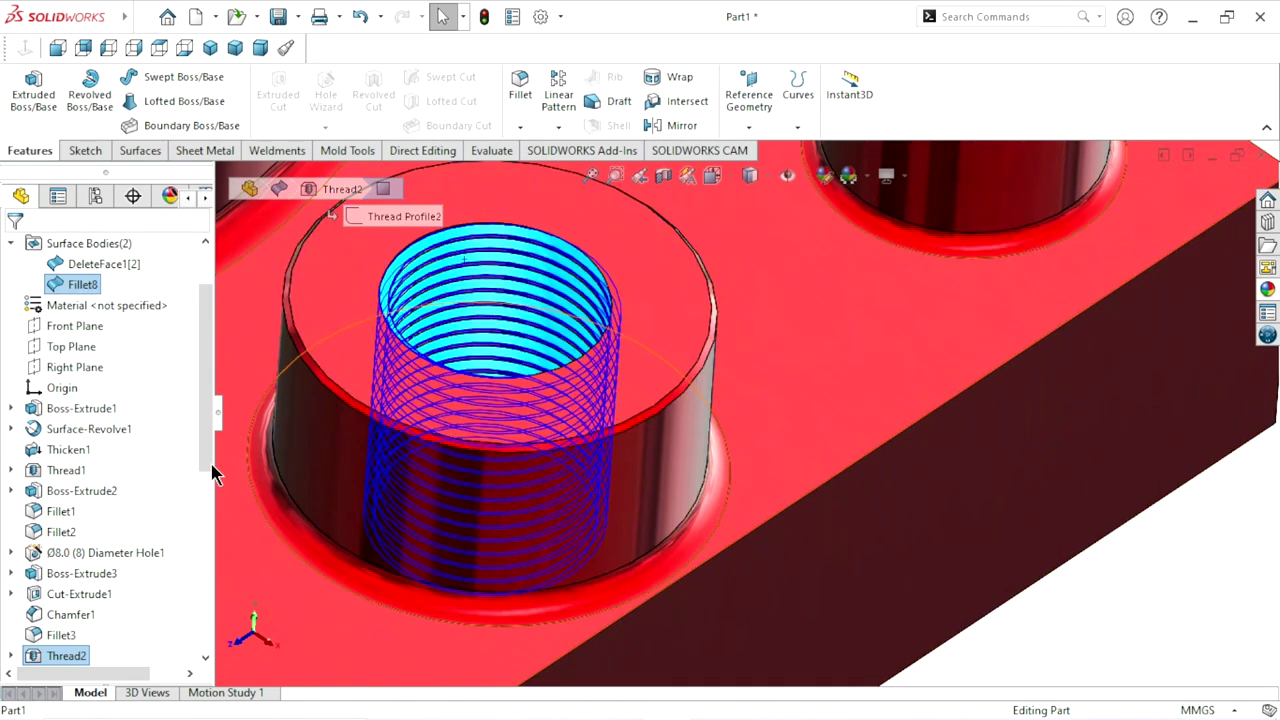
pyautogui.scroll(-1, 200, 480)
pyautogui.scroll(-2, 100, 500)
# Select Thread2 and give it the chromium plate finish too
pyautogui.click(67, 490)
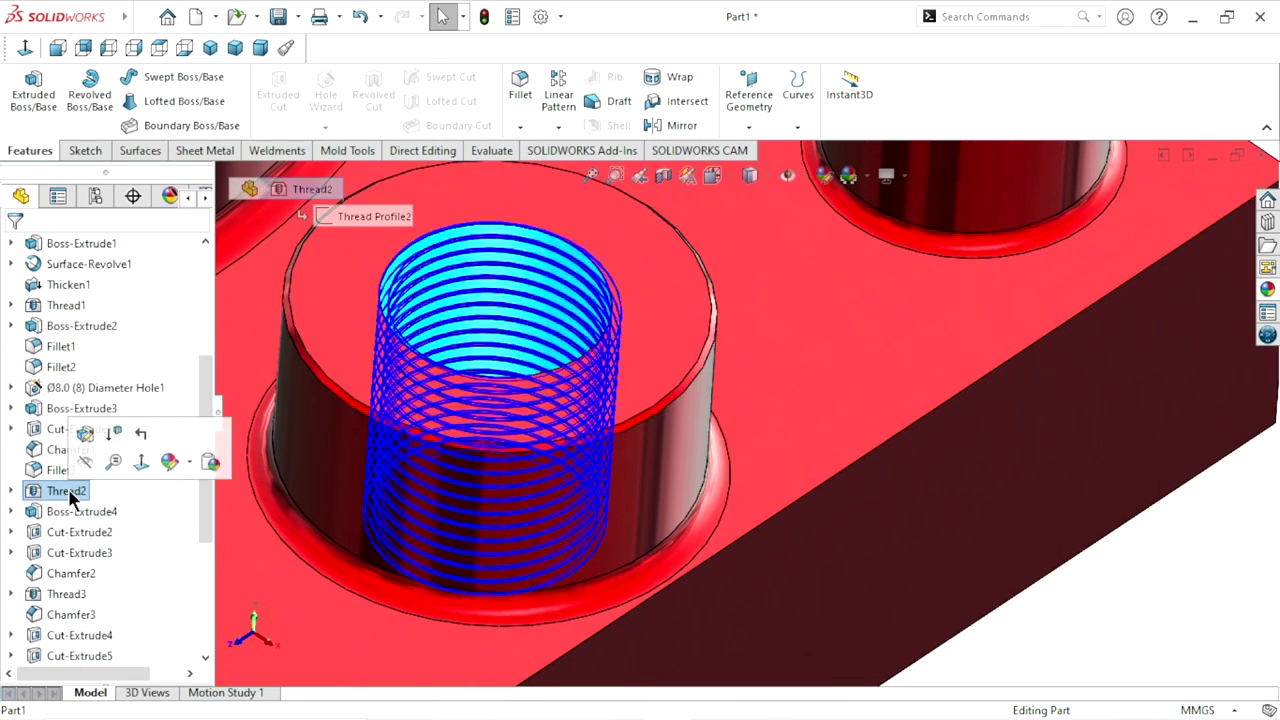
pyautogui.click(1267, 291)
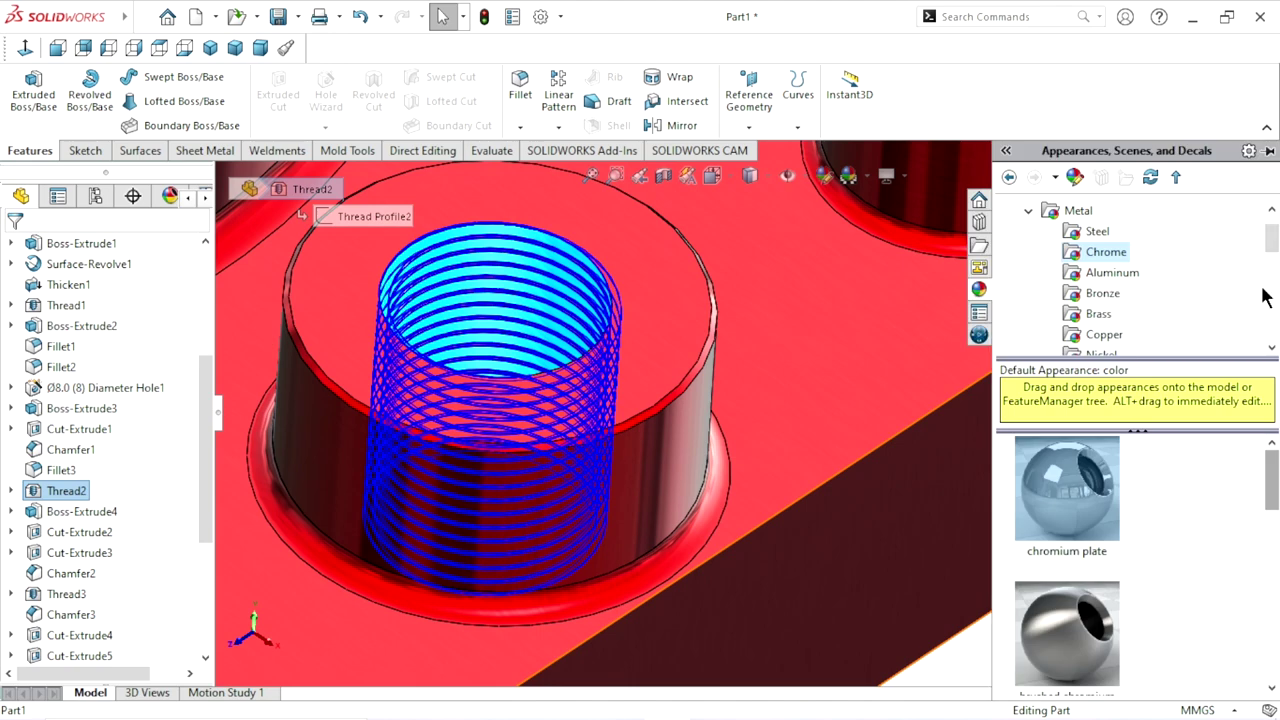
pyautogui.click(1104, 510)
pyautogui.scroll(3, 729, 498)
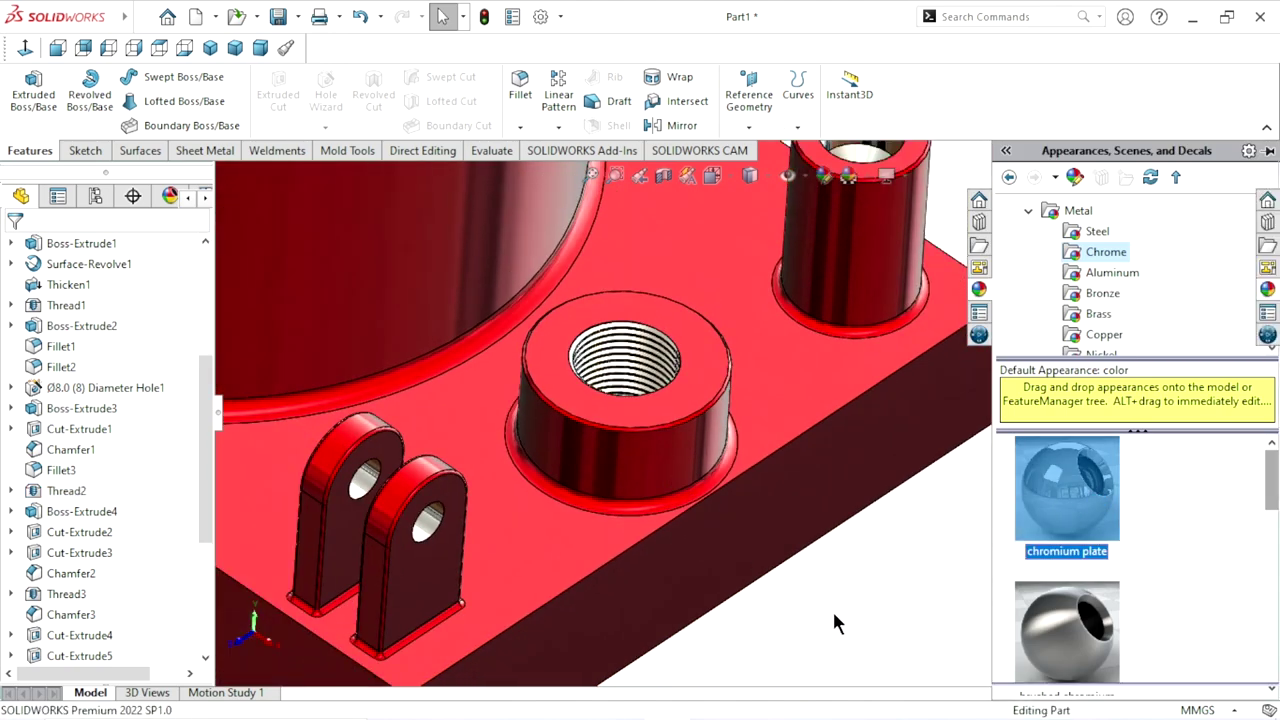
pyautogui.scroll(3, 836, 622)
pyautogui.scroll(3, 668, 455)
pyautogui.moveTo(683, 245)
pyautogui.mouseDown(button='middle')
pyautogui.moveTo(806, 437)
pyautogui.moveTo(802, 480)
pyautogui.mouseUp(button='middle')
pyautogui.scroll(-3, 757, 400)
pyautogui.scroll(3, 820, 371)
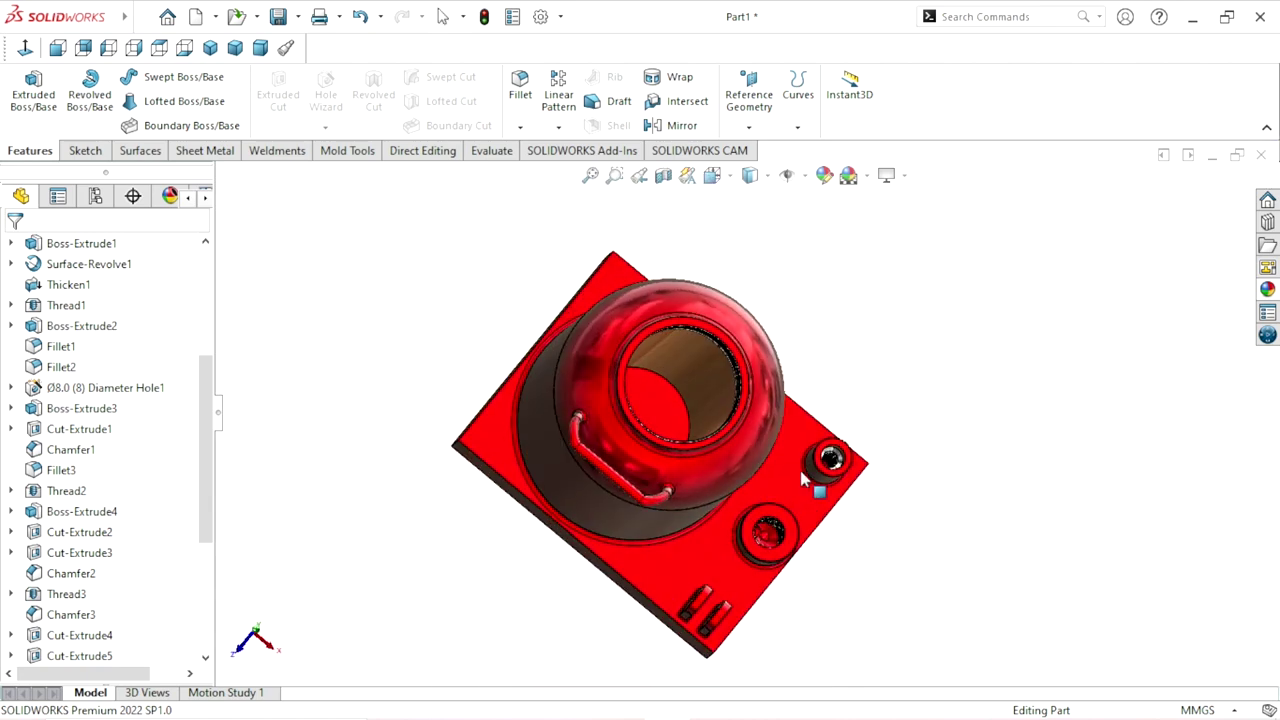
# Apply chromium plate to the inner face of the cylinder bore
pyautogui.click(668, 405)
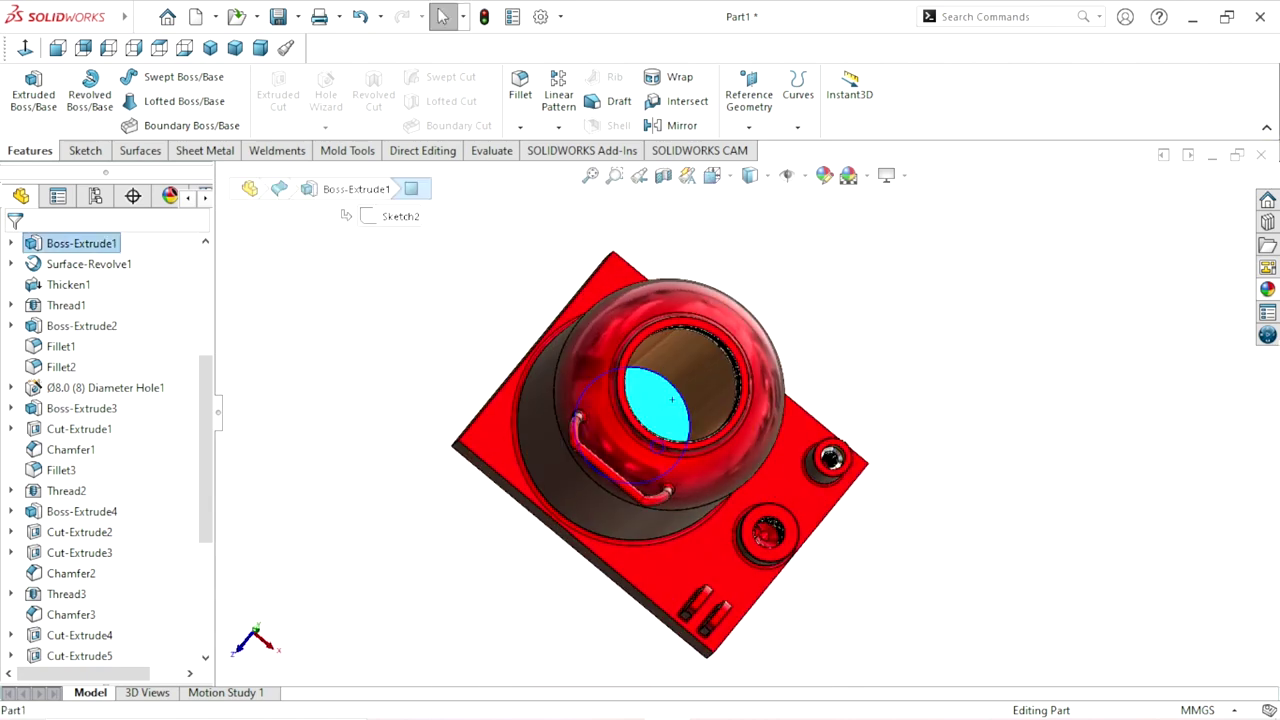
pyautogui.click(1266, 300)
pyautogui.click(1067, 490)
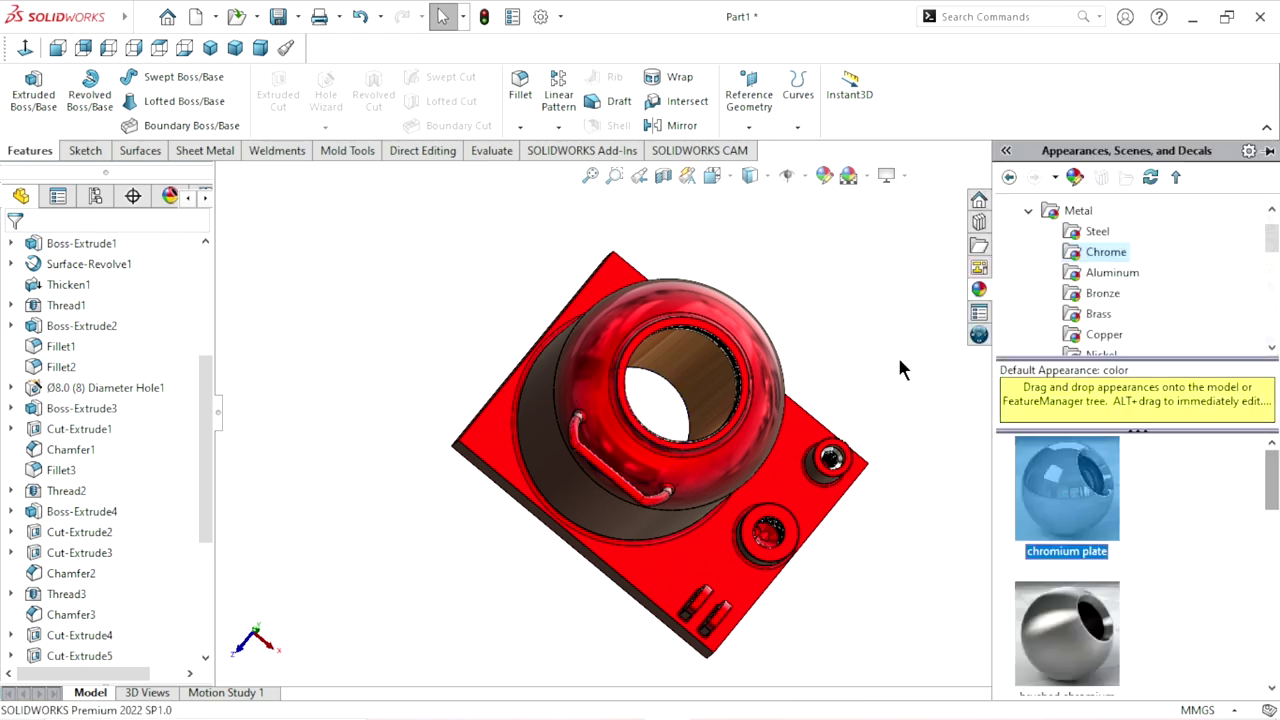
pyautogui.moveTo(808, 457)
pyautogui.mouseDown(button='middle')
pyautogui.moveTo(836, 400)
pyautogui.moveTo(811, 314)
pyautogui.mouseUp(button='middle')
pyautogui.scroll(-2, 703, 383)
pyautogui.scroll(-3, 686, 366)
pyautogui.scroll(2, 752, 413)
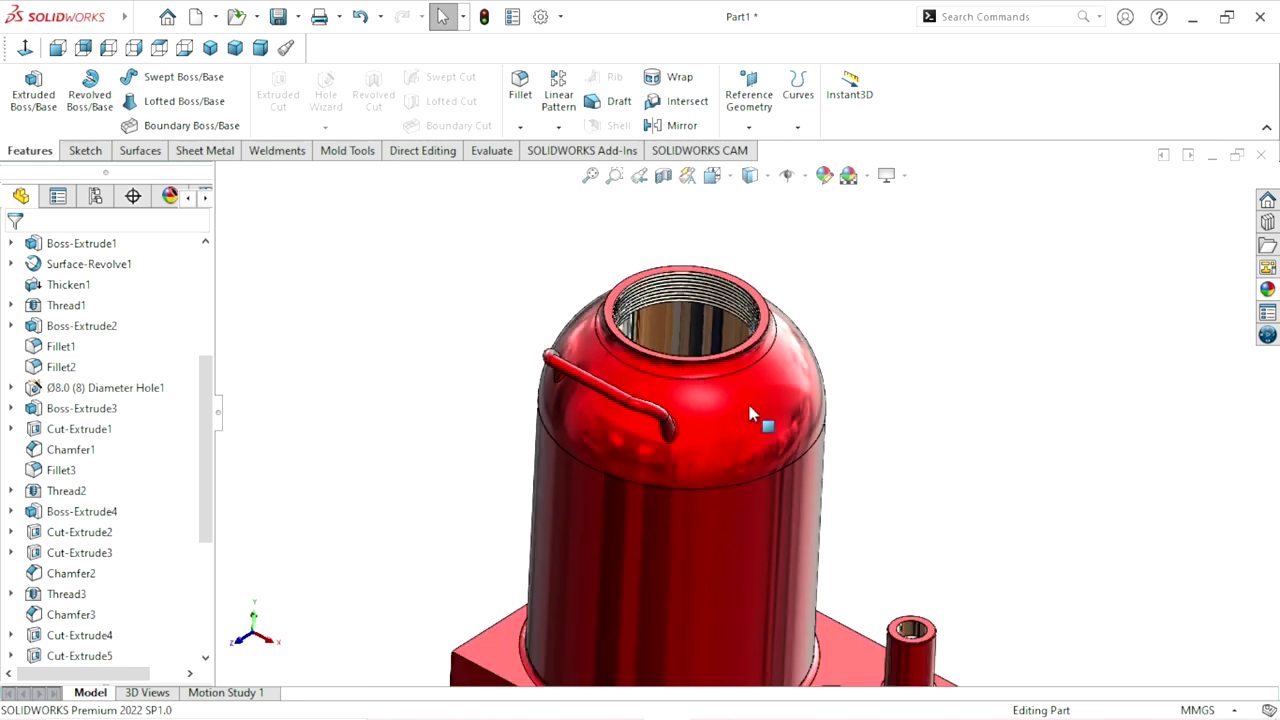
pyautogui.scroll(2, 846, 491)
pyautogui.scroll(-2, 800, 562)
pyautogui.scroll(-3, 812, 567)
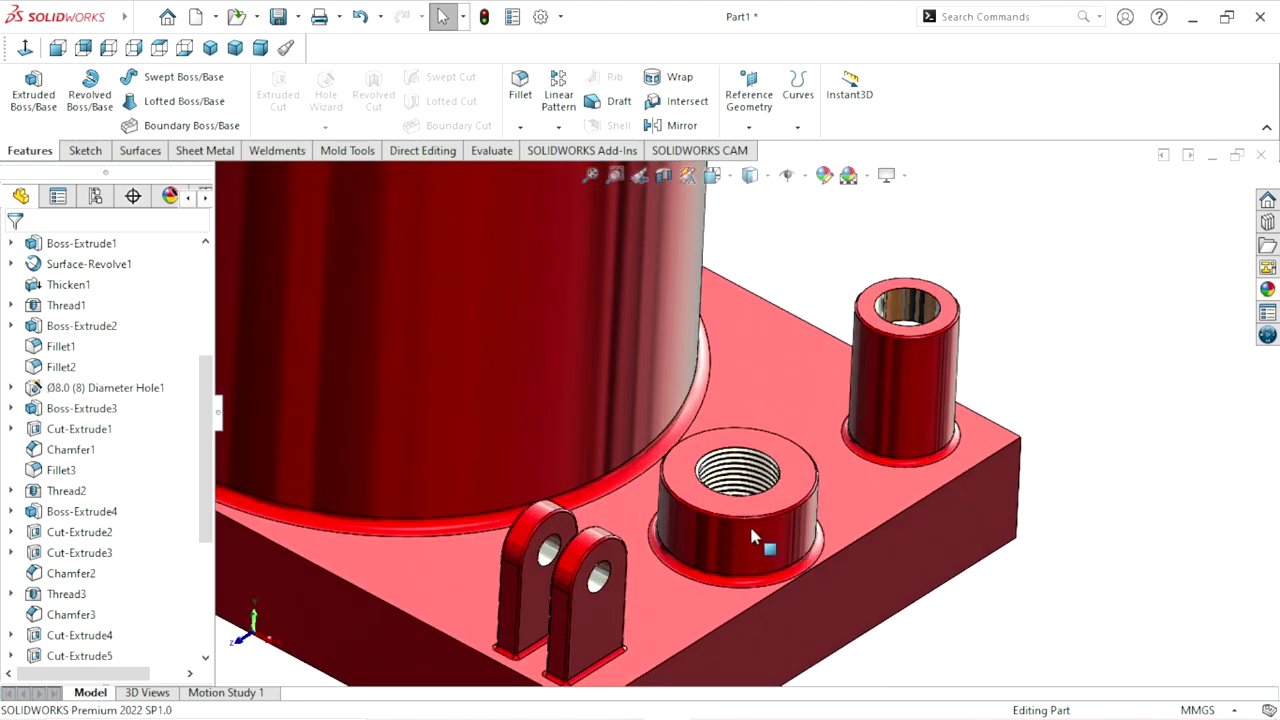
pyautogui.scroll(1, 751, 531)
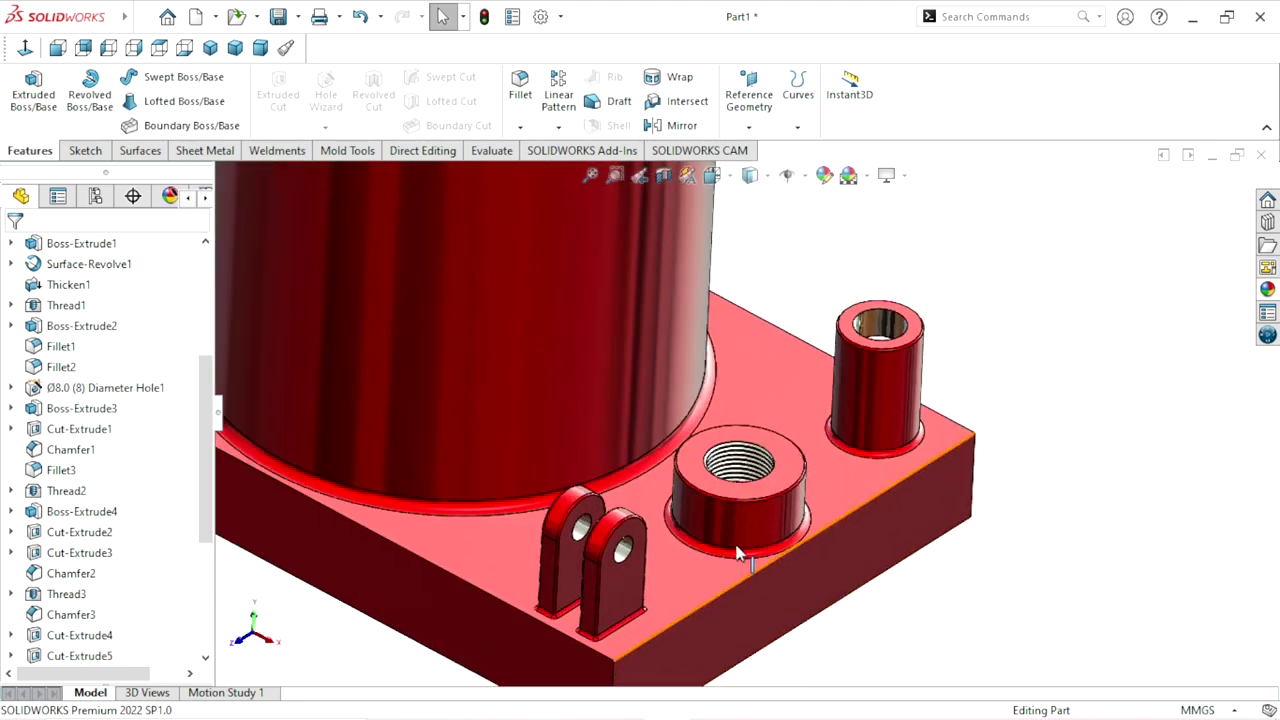
pyautogui.scroll(4, 720, 532)
pyautogui.scroll(-3, 624, 460)
pyautogui.scroll(-2, 623, 456)
# Select the cylinder-base fillet, then add Fillet7, Fillet6, Fillet5 and Fillet3
pyautogui.click(595, 449)
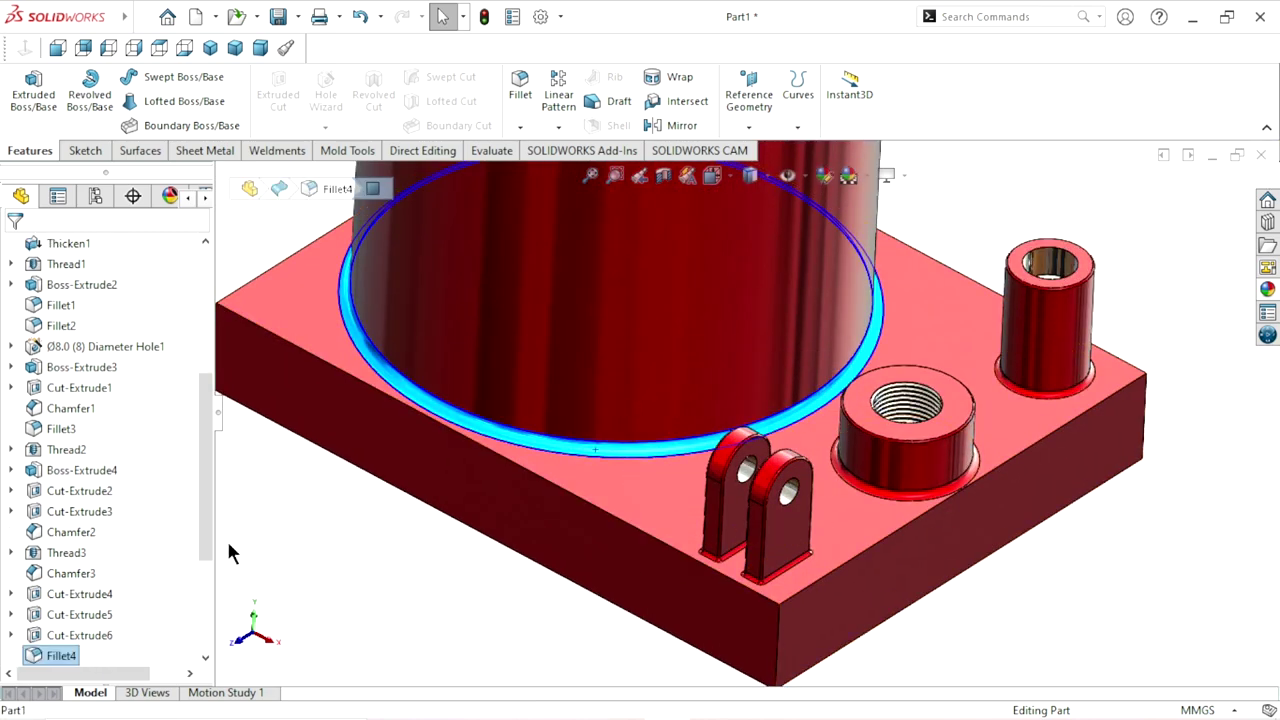
pyautogui.moveTo(206, 537); pyautogui.dragTo(185, 603)
pyautogui.scroll(-1, 185, 603)
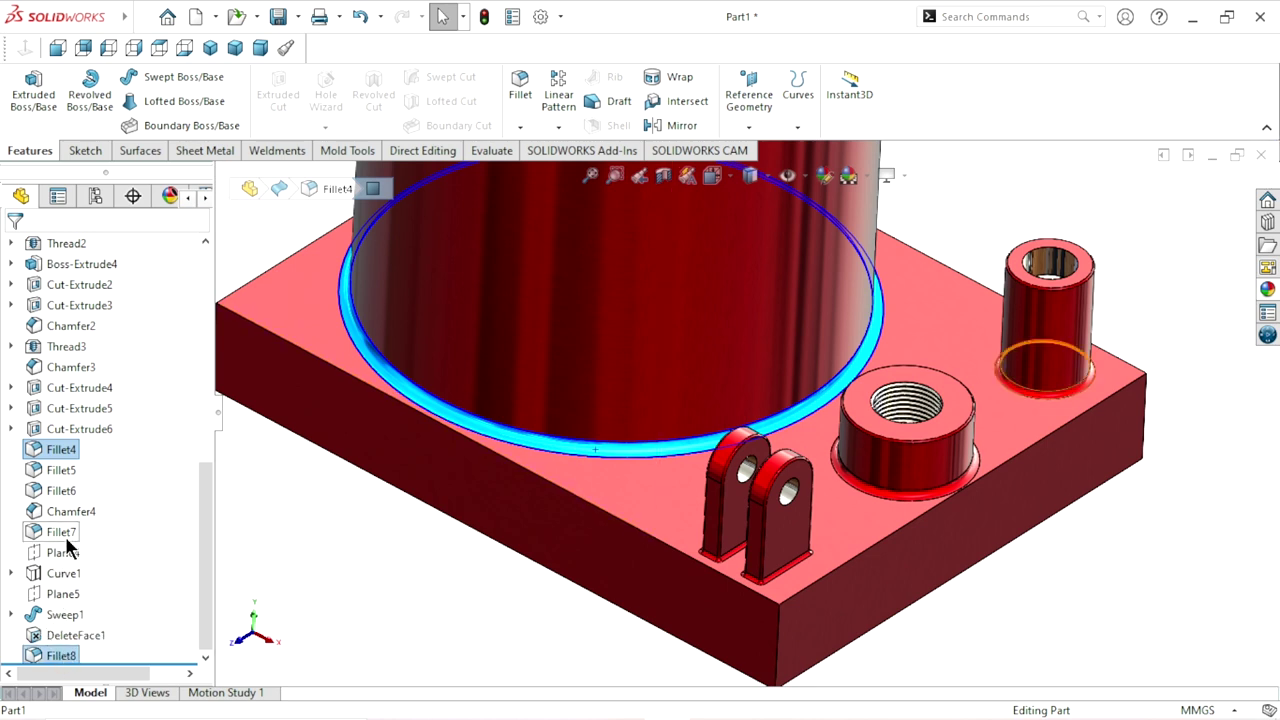
pyautogui.keyDown('ctrl'); pyautogui.click(62, 532); pyautogui.keyUp('ctrl')
pyautogui.keyDown('ctrl'); pyautogui.click(61, 489); pyautogui.keyUp('ctrl')
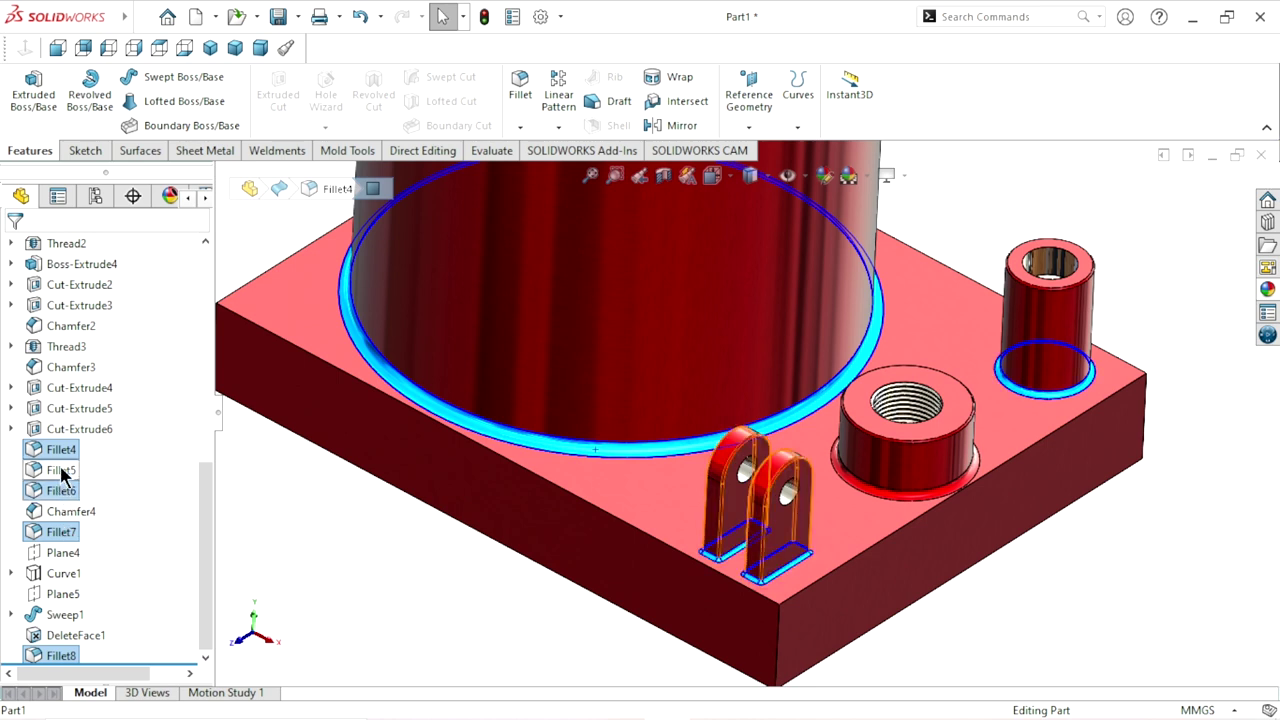
pyautogui.keyDown('ctrl'); pyautogui.click(62, 470); pyautogui.keyUp('ctrl')
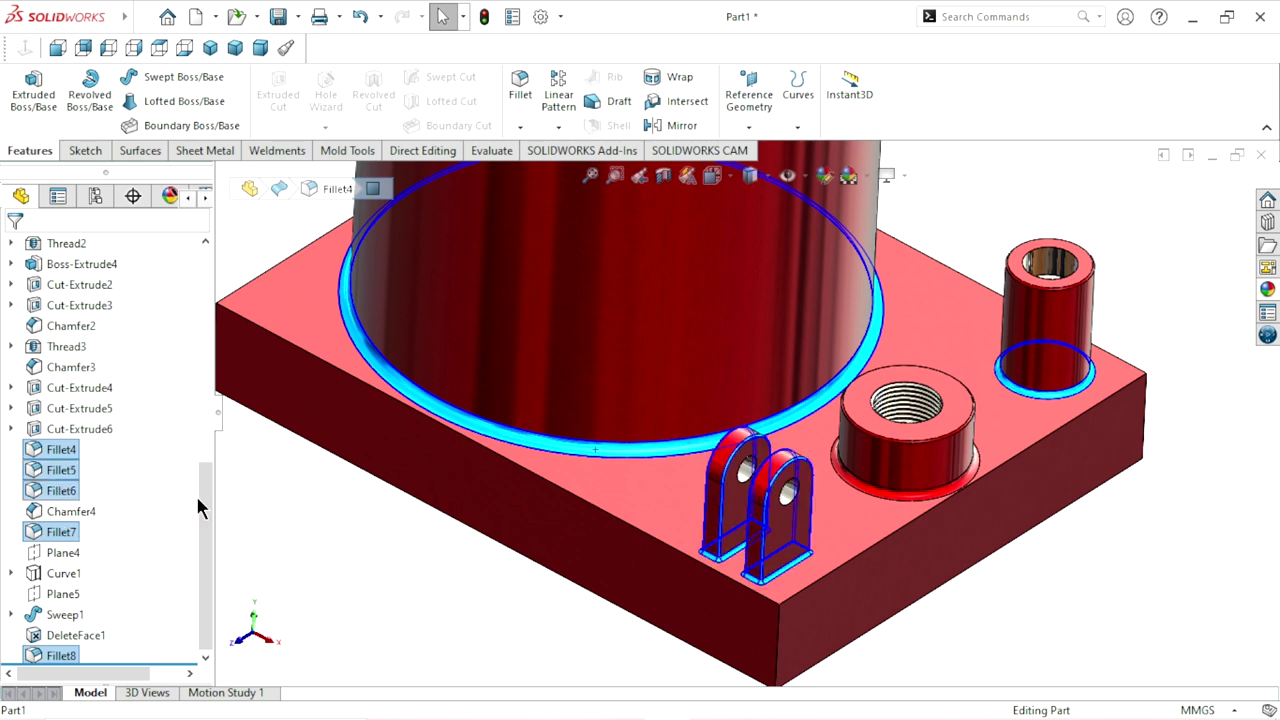
pyautogui.moveTo(203, 492); pyautogui.dragTo(202, 455)
pyautogui.keyDown('ctrl'); pyautogui.click(58, 330); pyautogui.keyUp('ctrl')
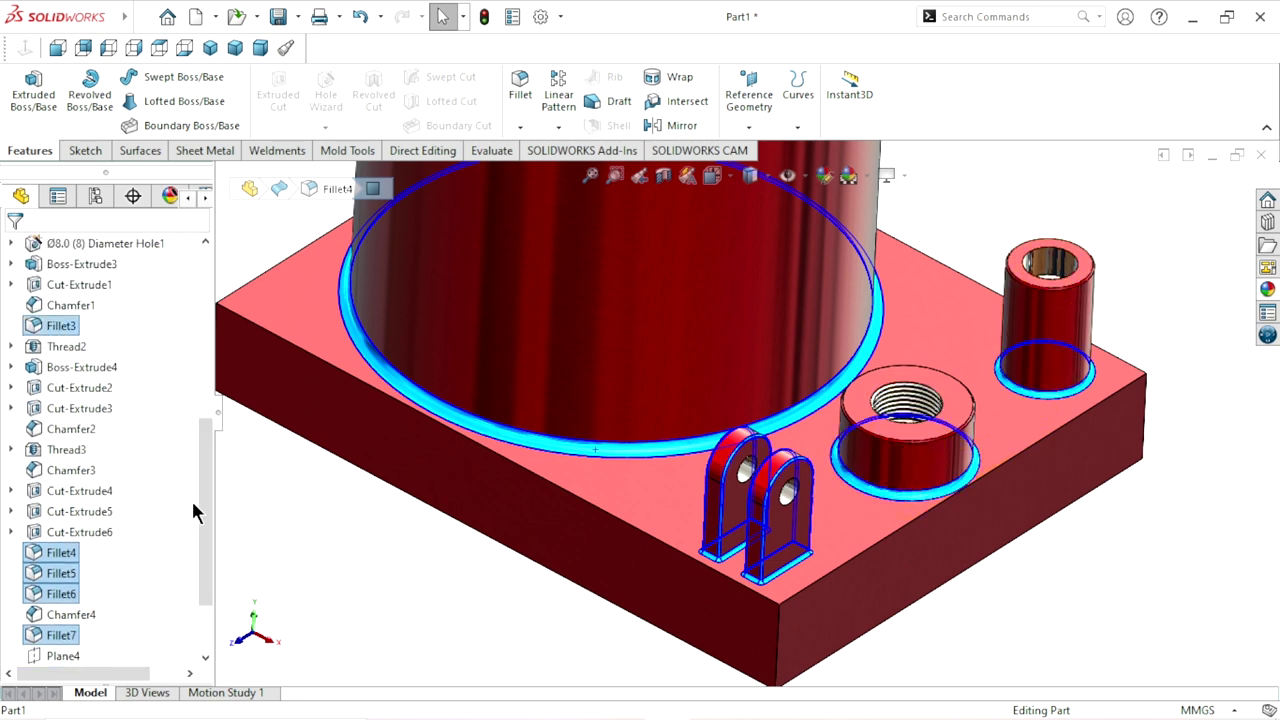
pyautogui.moveTo(208, 490); pyautogui.dragTo(206, 425)
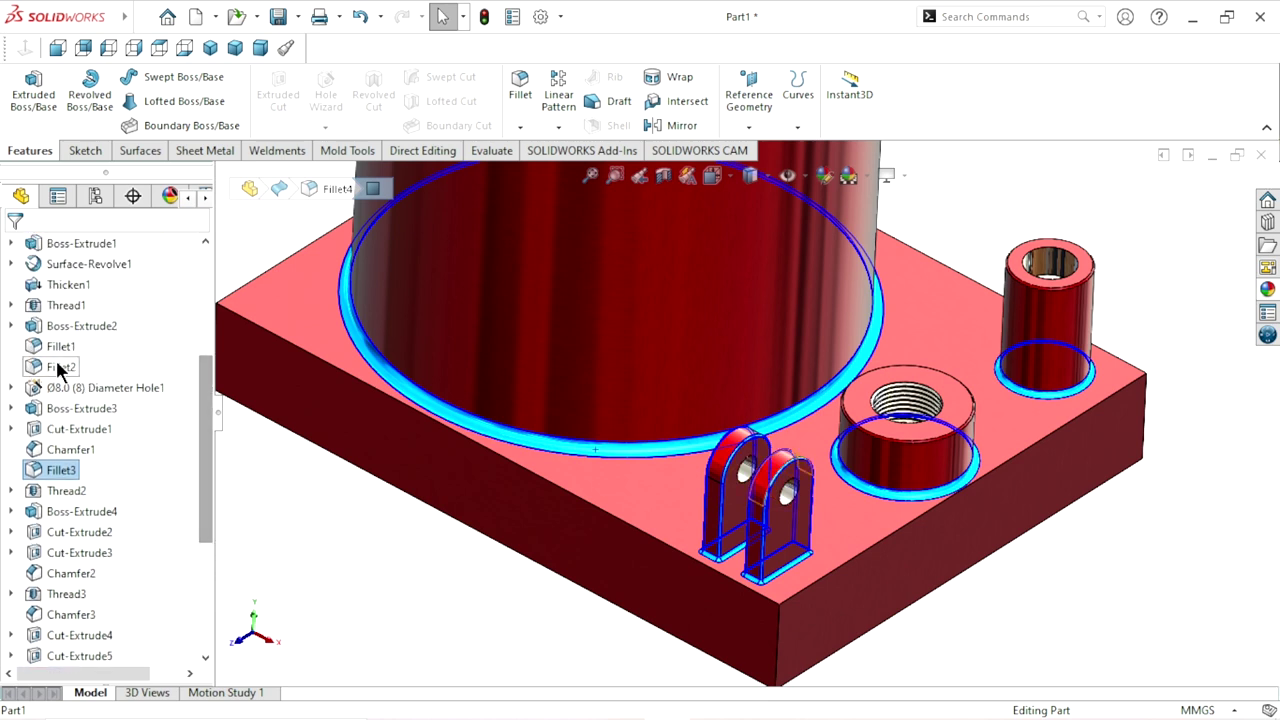
pyautogui.moveTo(205, 450); pyautogui.dragTo(199, 363)
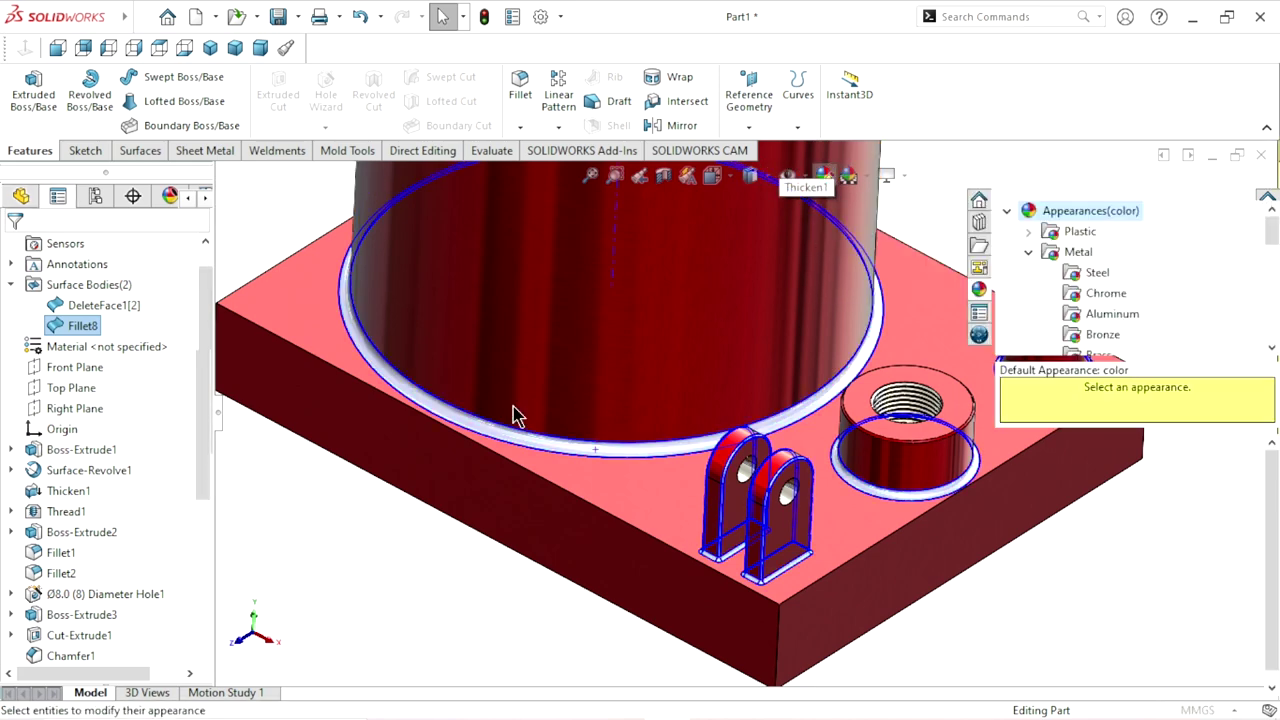
# Colour the selected fillets yellow (RGB 255, 255, 0)
pyautogui.moveTo(201, 477); pyautogui.dragTo(197, 563)
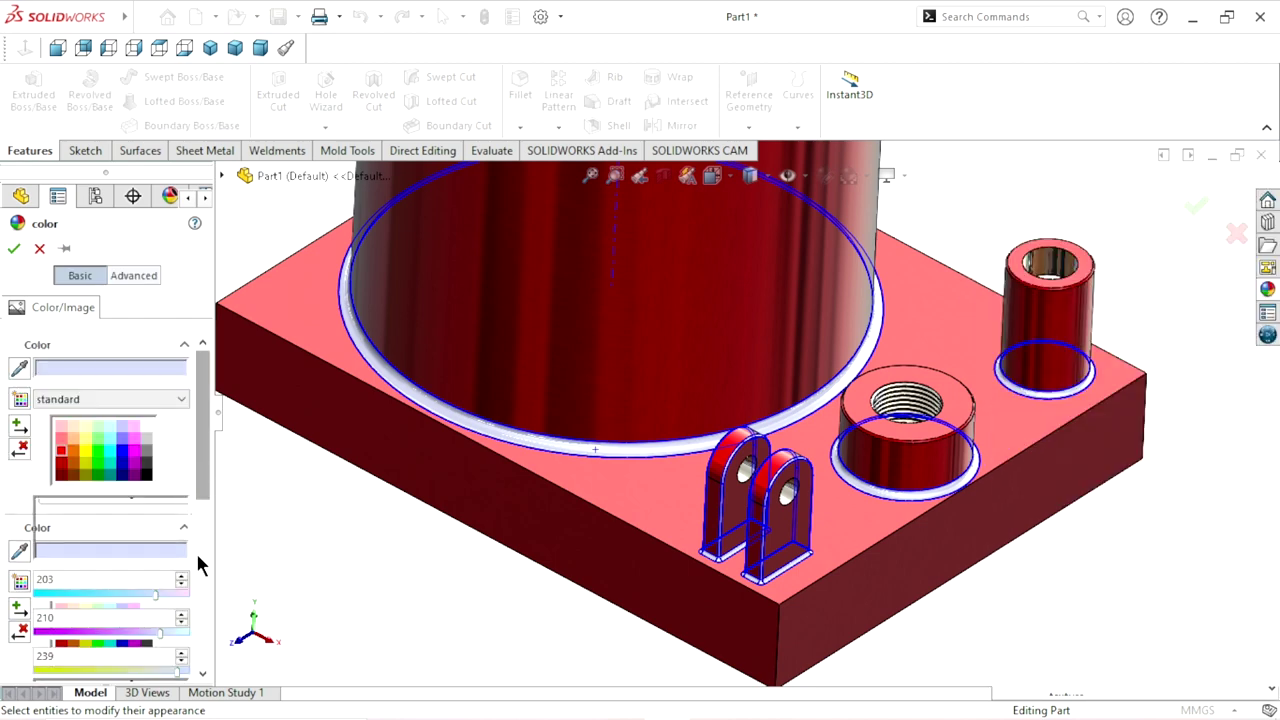
pyautogui.click(88, 463)
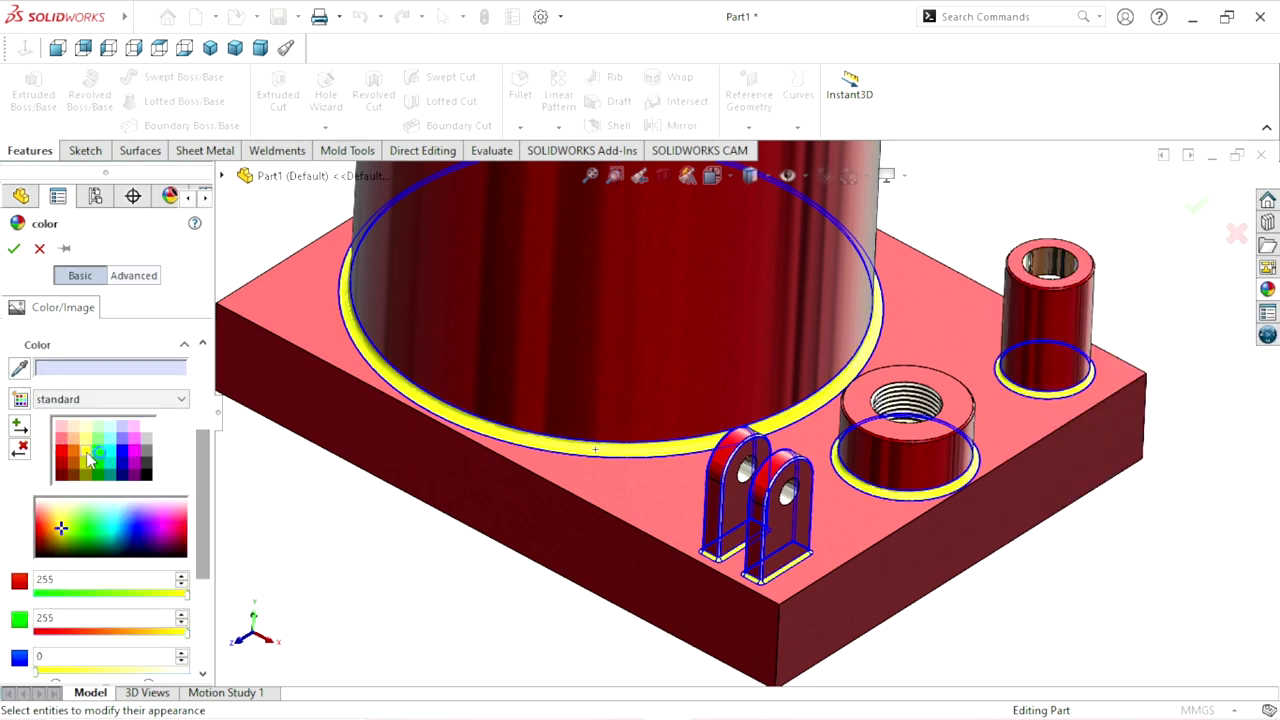
pyautogui.press('f')
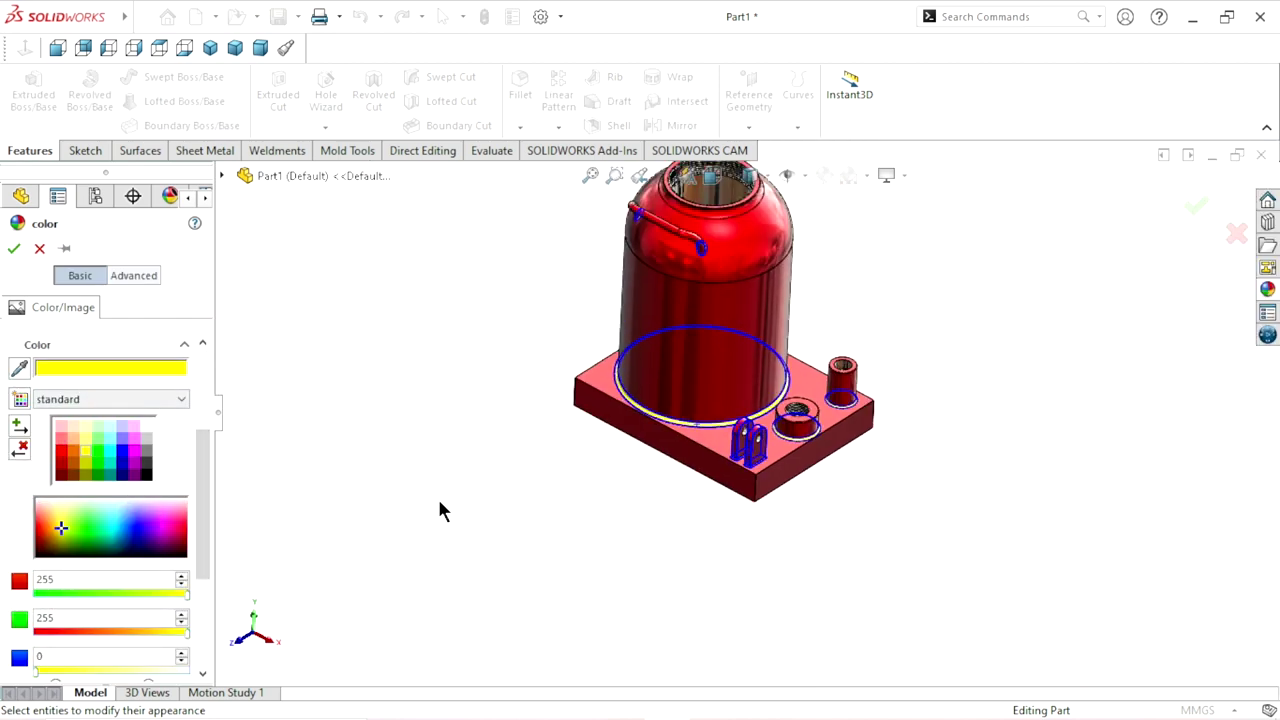
pyautogui.scroll(-3, 799, 404)
pyautogui.scroll(2, 780, 392)
pyautogui.scroll(1, 714, 251)
pyautogui.scroll(-3, 620, 300)
pyautogui.scroll(3, 632, 363)
pyautogui.scroll(-2, 786, 605)
pyautogui.scroll(-2, 795, 560)
pyautogui.scroll(-2, 806, 528)
pyautogui.scroll(-2, 760, 495)
# Add the counterbore boss's top face and confirm the yellow colour
pyautogui.click(829, 469)
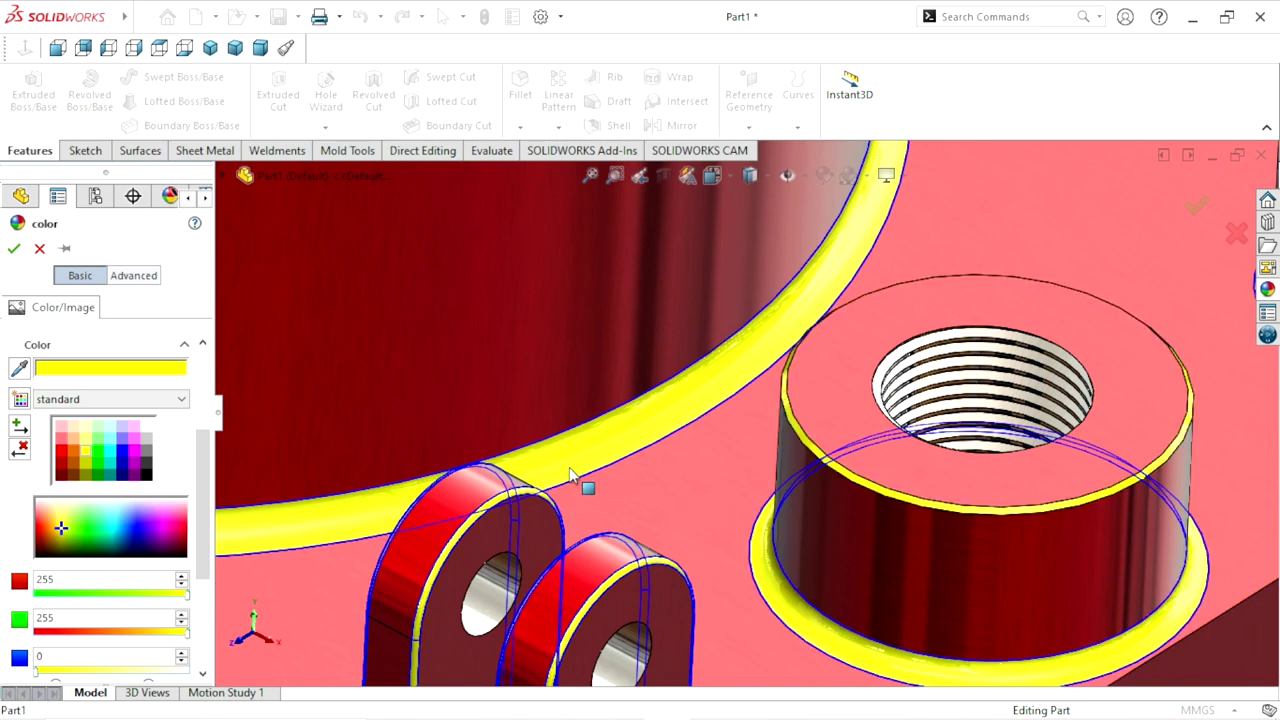
pyautogui.scroll(3, 572, 468)
pyautogui.scroll(2, 569, 467)
pyautogui.scroll(-3, 912, 360)
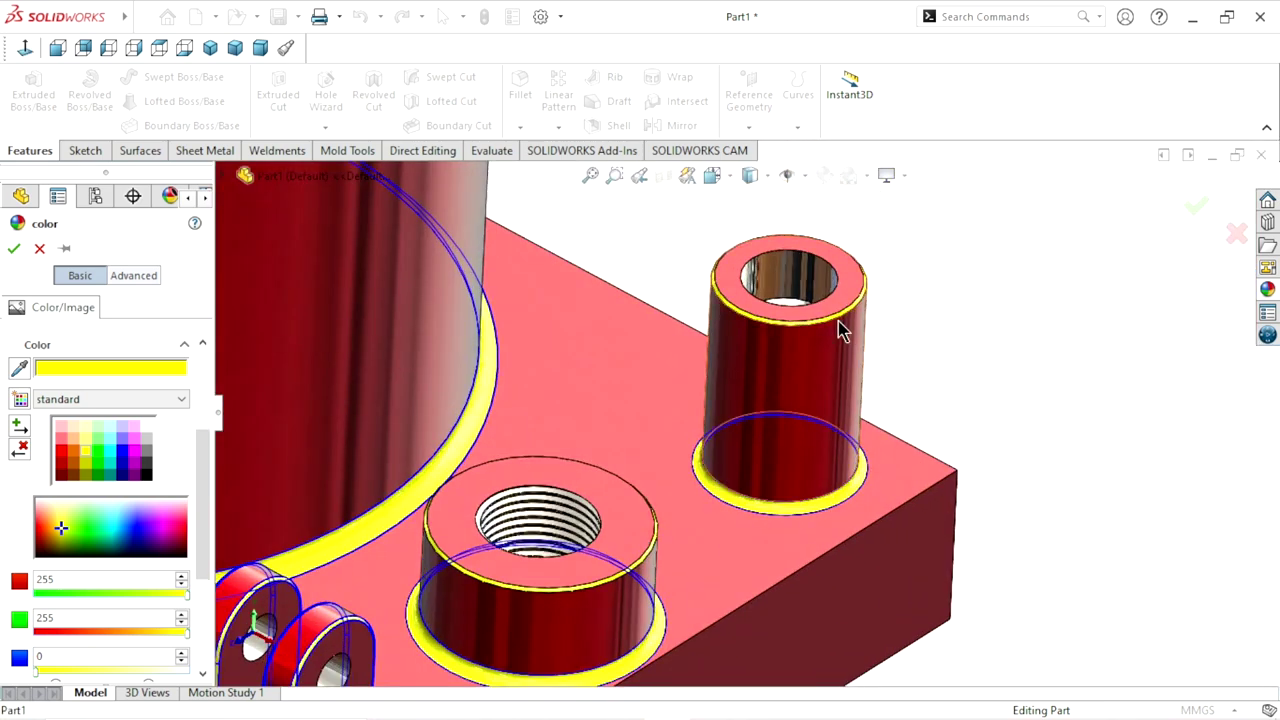
pyautogui.scroll(-3, 838, 328)
pyautogui.scroll(4, 825, 398)
pyautogui.scroll(2, 735, 412)
pyautogui.scroll(5, 666, 440)
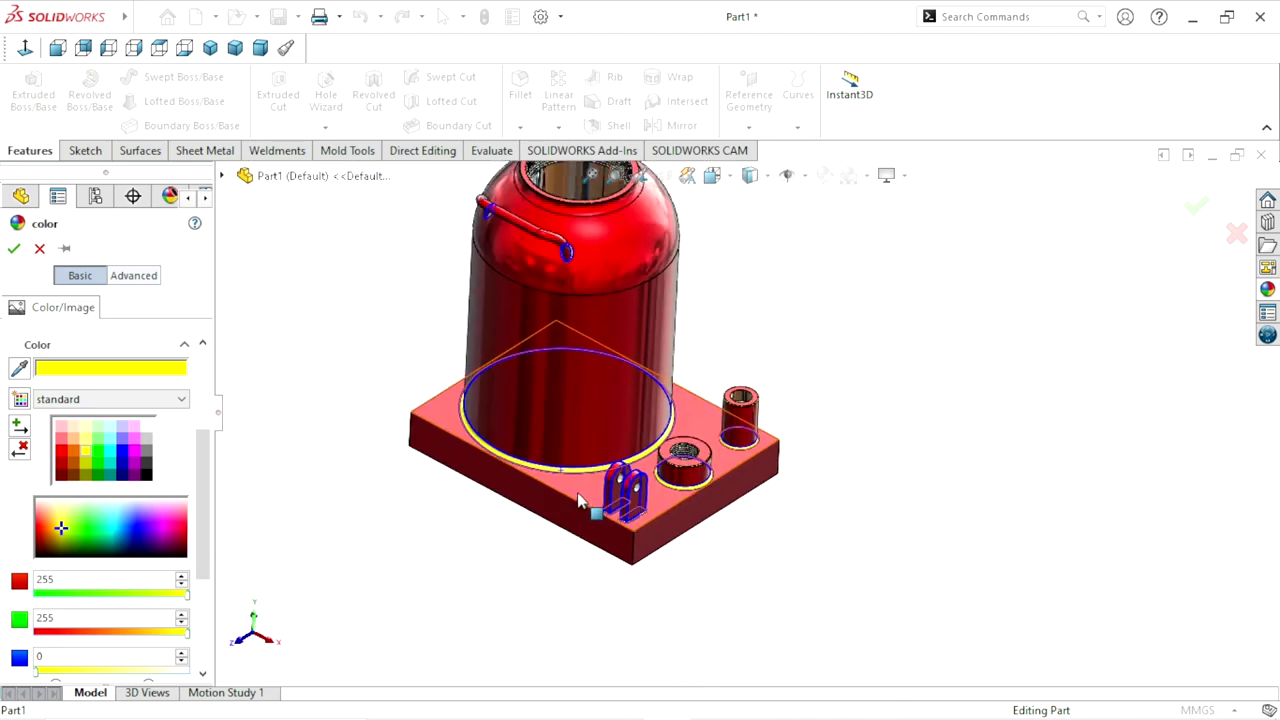
pyautogui.scroll(-1, 686, 294)
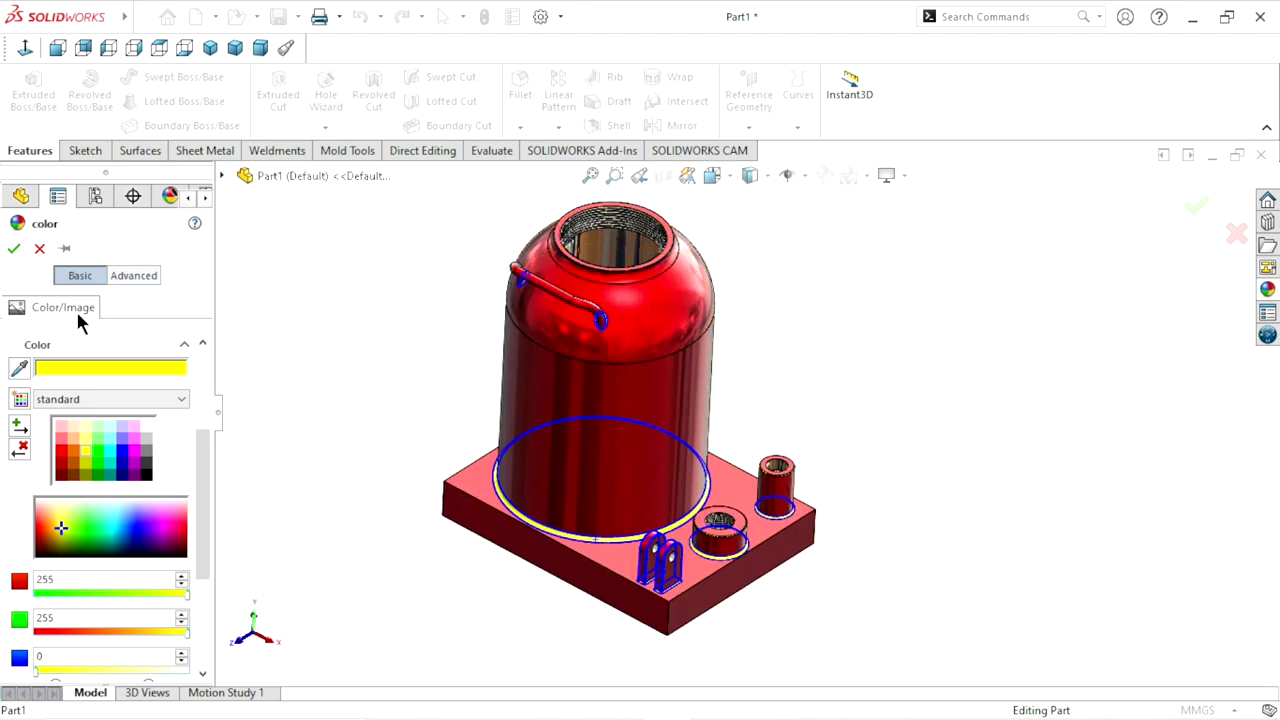
pyautogui.click(14, 250)
# Undo the yellow fillet colour so the fillets return to the red body colour
pyautogui.scroll(-2, 845, 520)
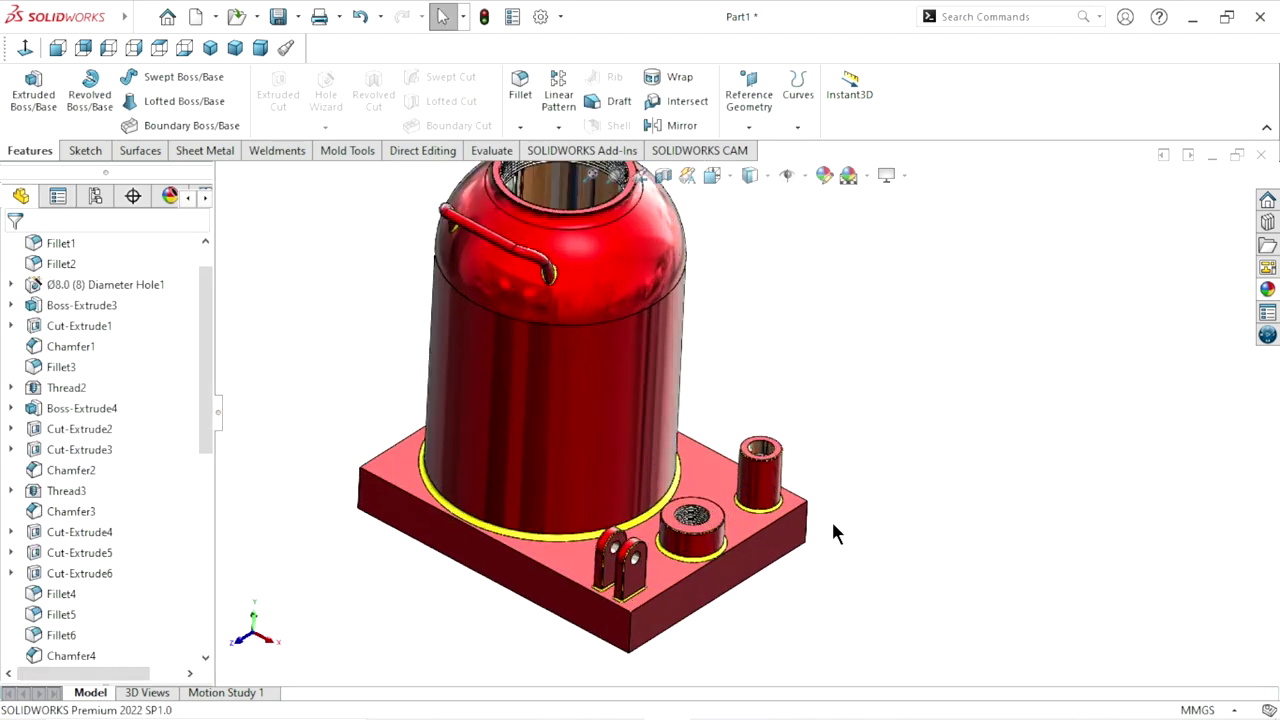
pyautogui.scroll(2, 800, 525)
pyautogui.scroll(1, 760, 450)
pyautogui.scroll(-1, 755, 430)
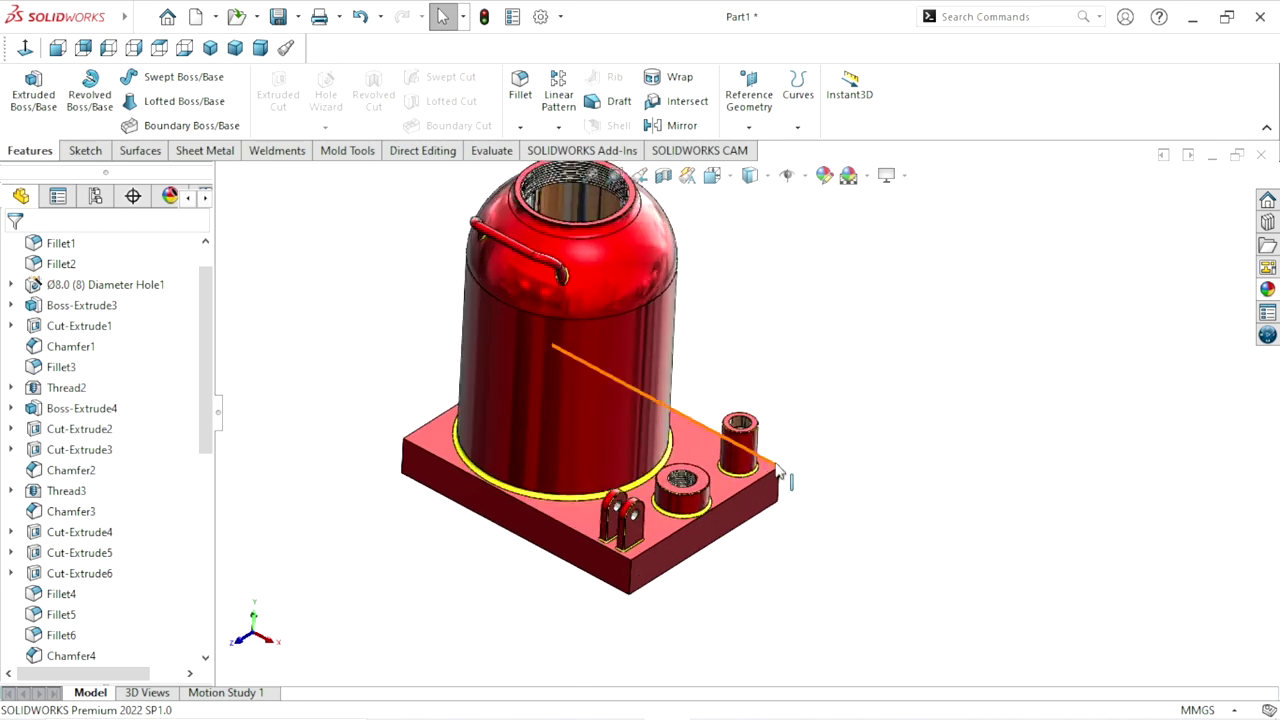
pyautogui.scroll(2, 780, 484)
pyautogui.scroll(-2, 743, 371)
pyautogui.scroll(-1, 806, 452)
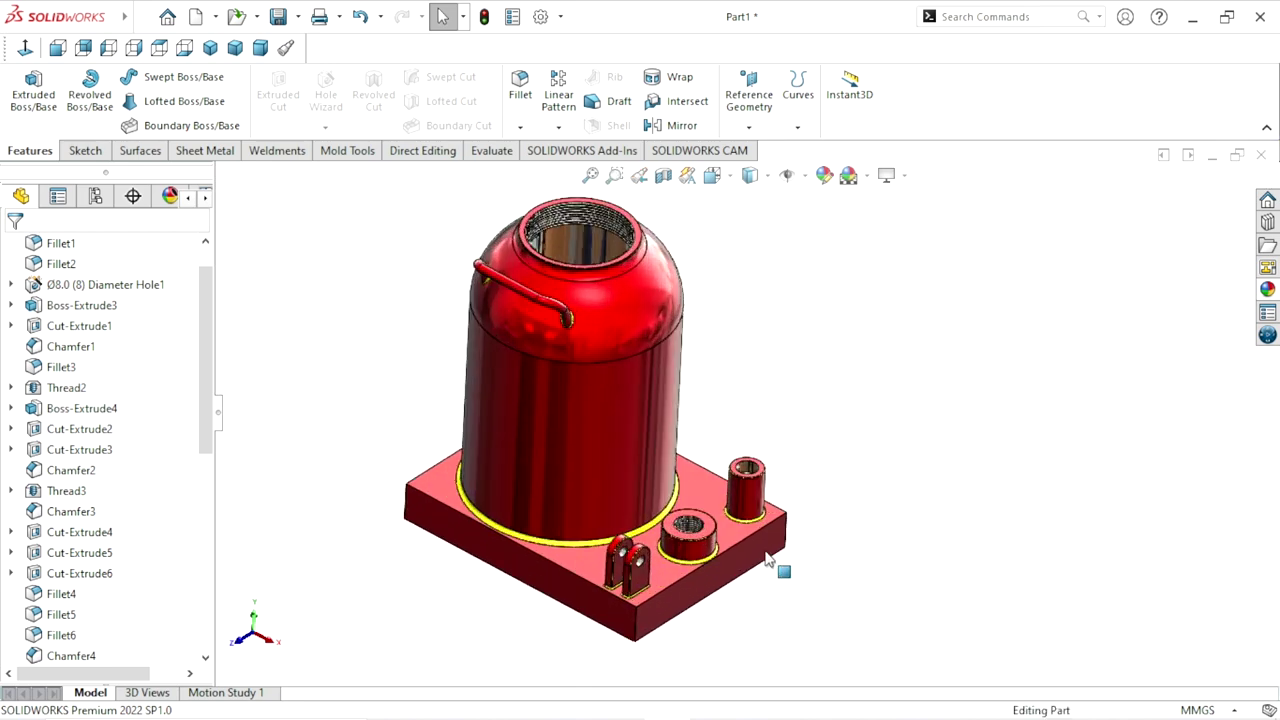
pyautogui.scroll(-2, 765, 556)
pyautogui.scroll(-1, 758, 550)
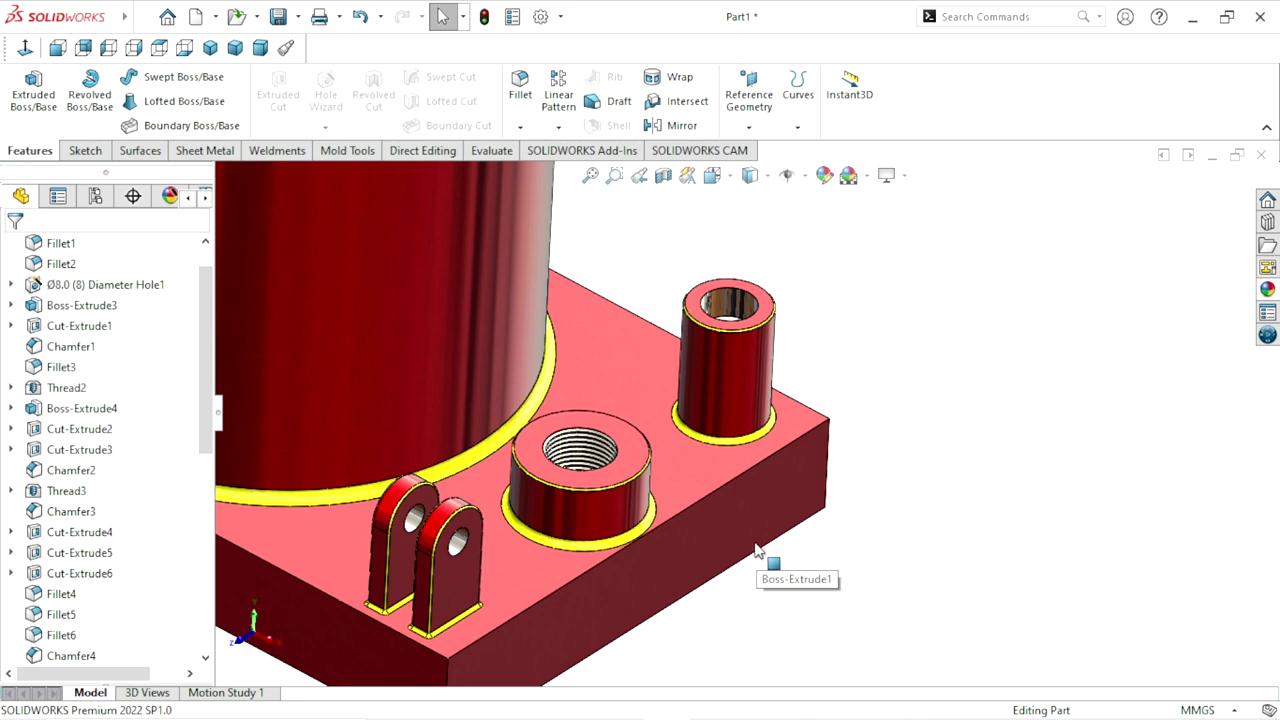
pyautogui.scroll(3, 757, 550)
pyautogui.scroll(-2, 751, 306)
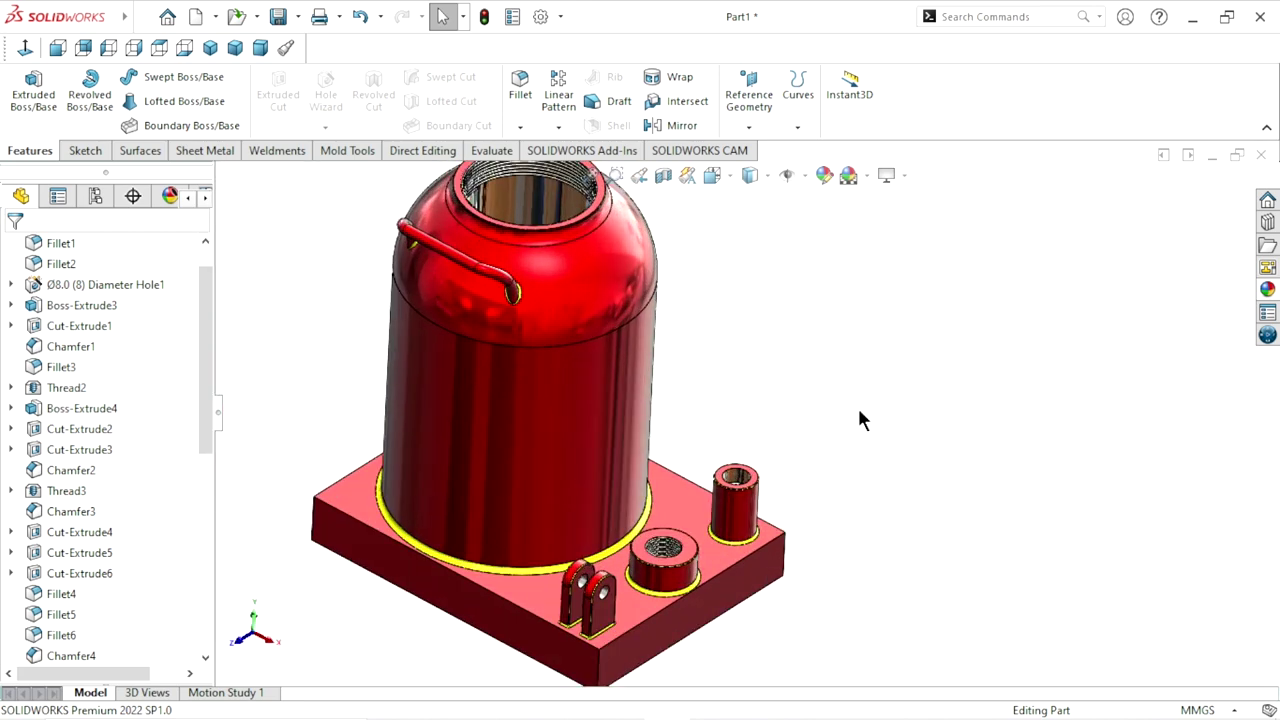
pyautogui.scroll(2, 847, 462)
pyautogui.click(358, 17)
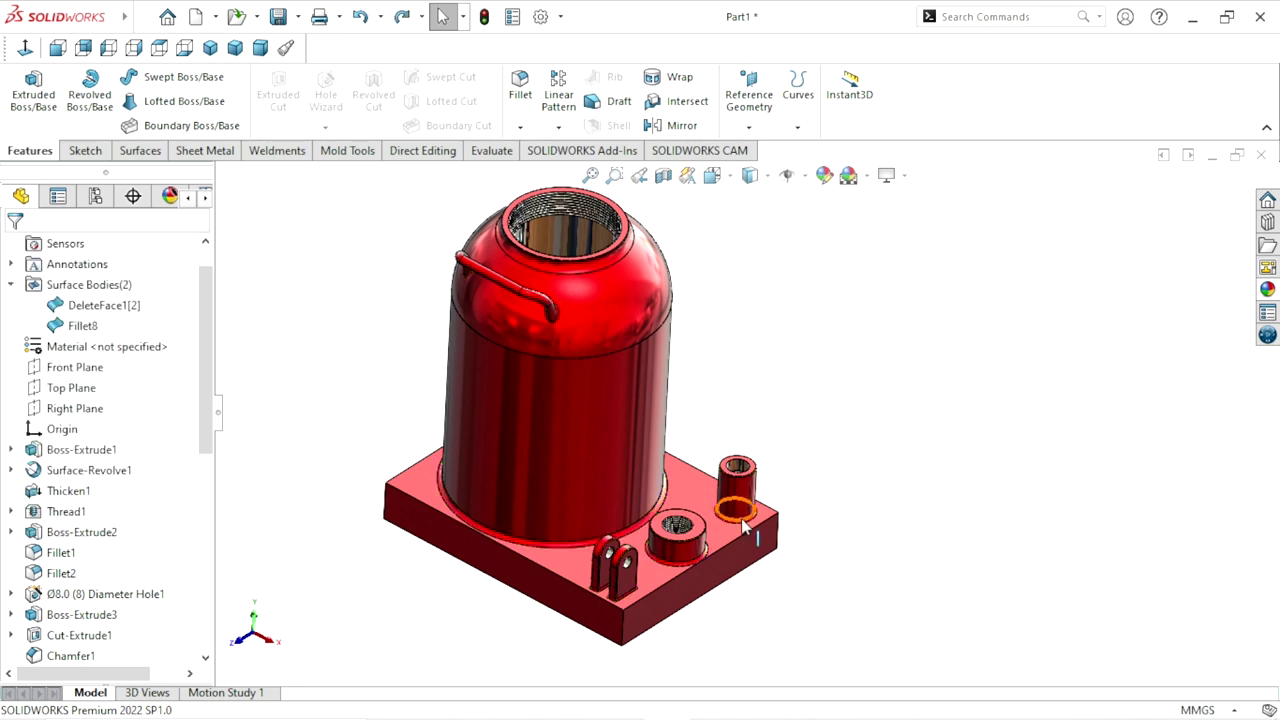
pyautogui.scroll(-3, 757, 470)
pyautogui.scroll(-2, 757, 470)
pyautogui.scroll(-2, 757, 470)
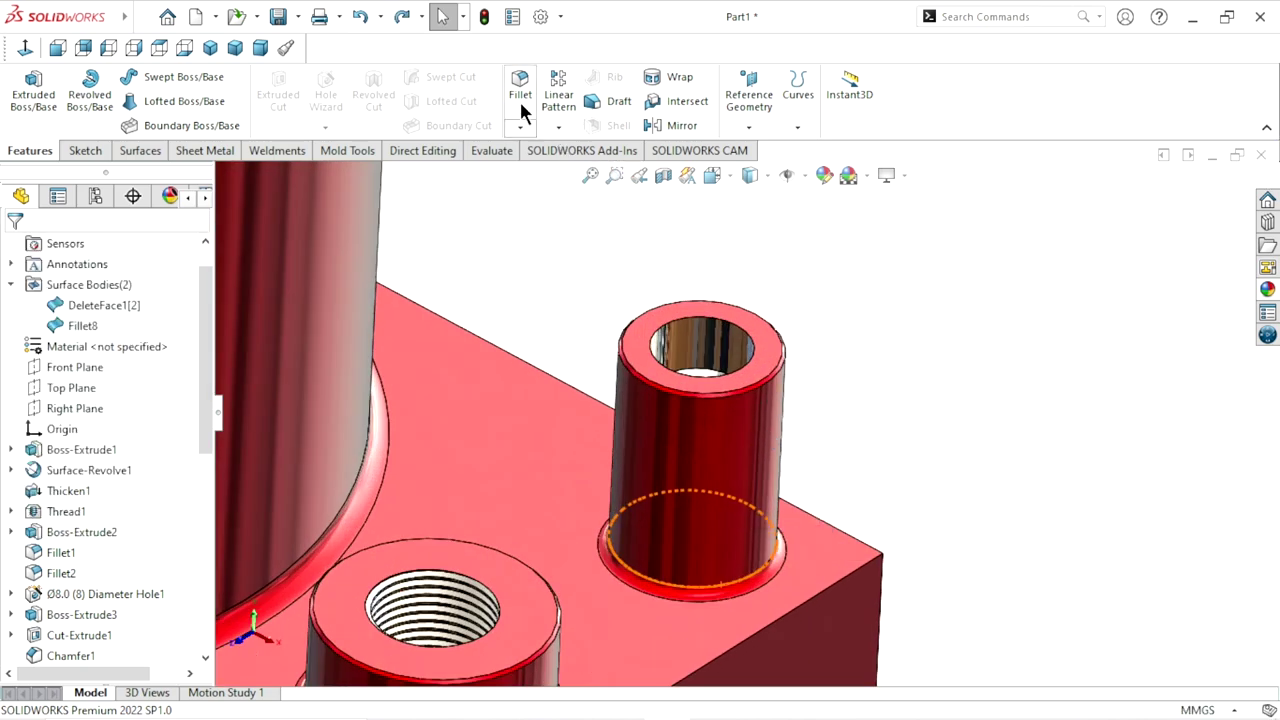
pyautogui.click(520, 133)
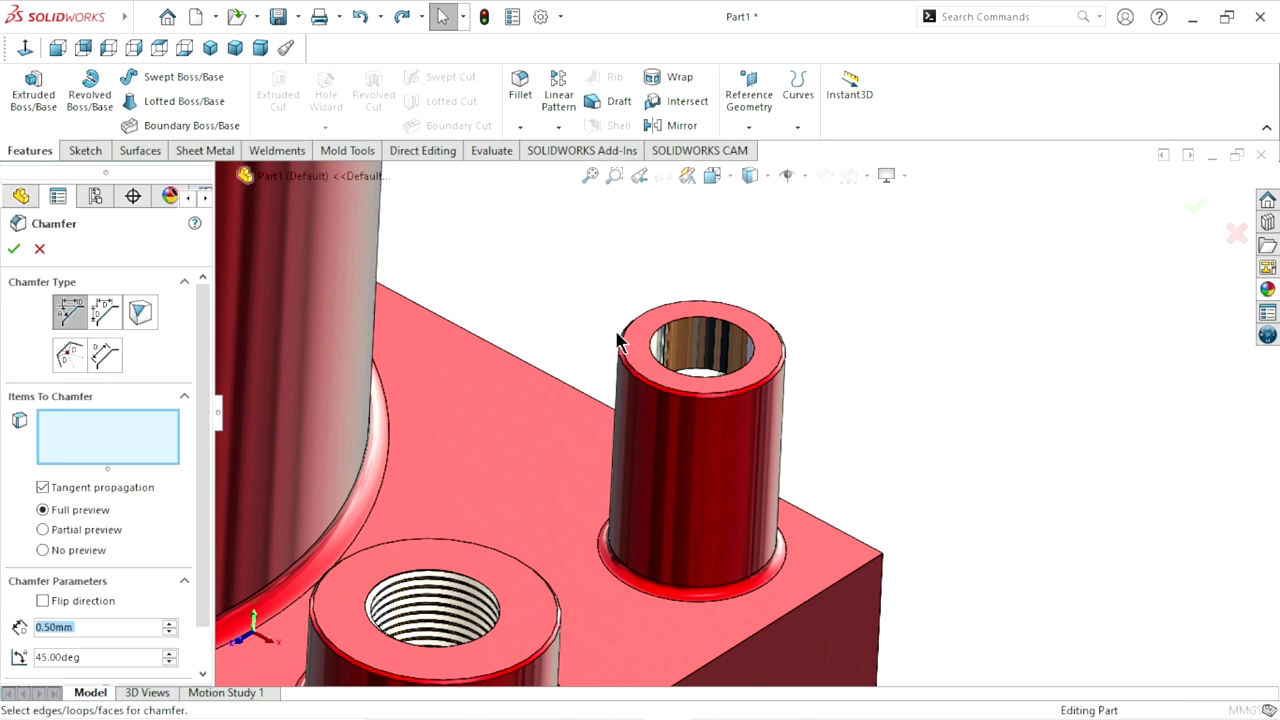
pyautogui.write('0.5')
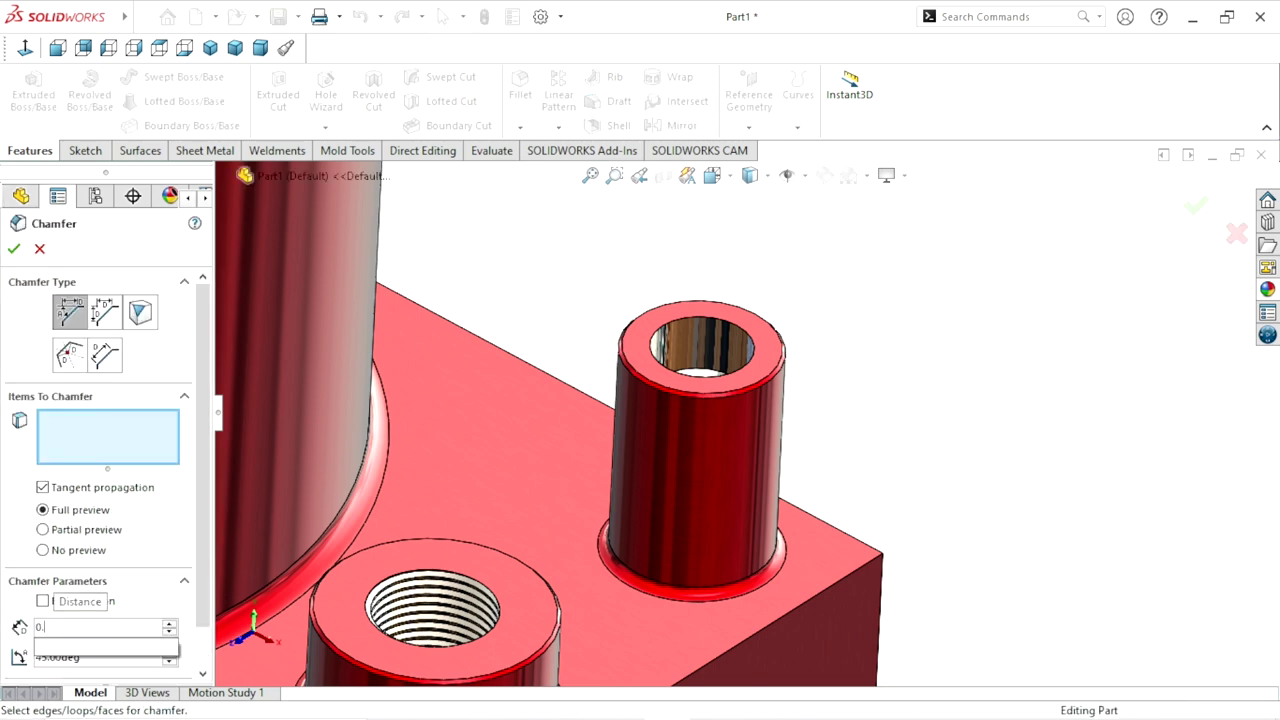
pyautogui.press('Return')
pyautogui.click(710, 322)
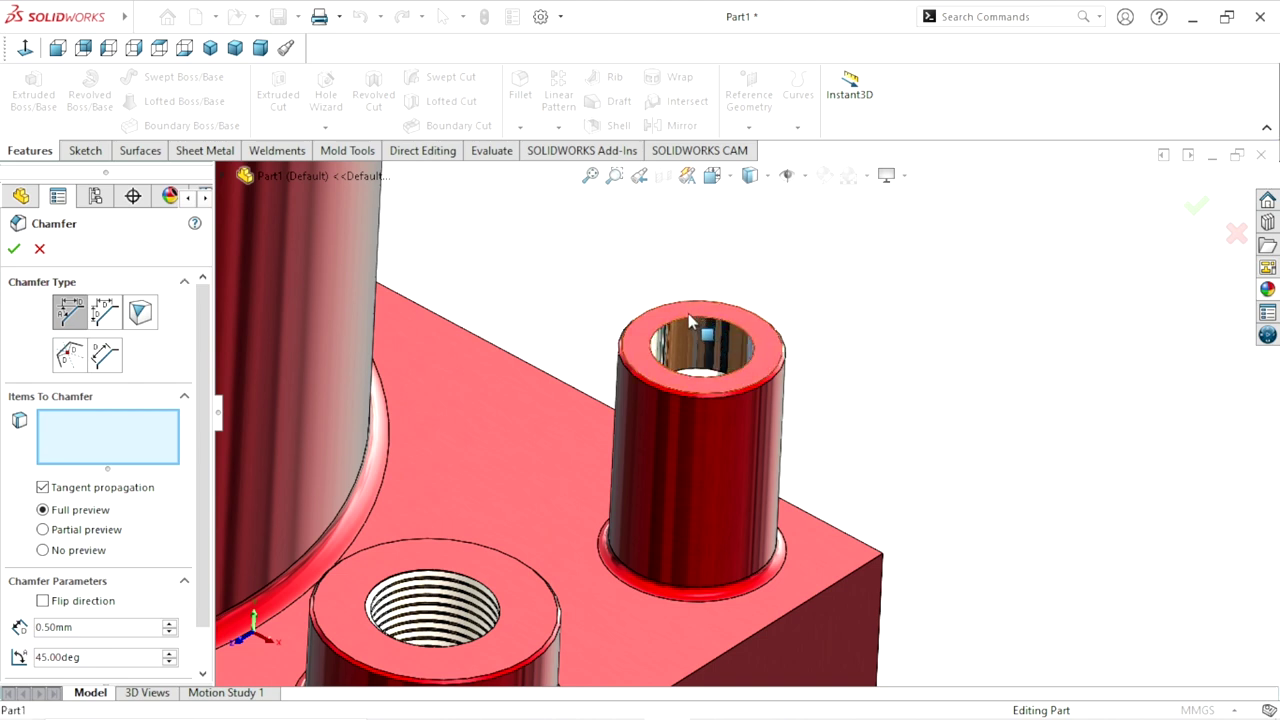
pyautogui.click(688, 318)
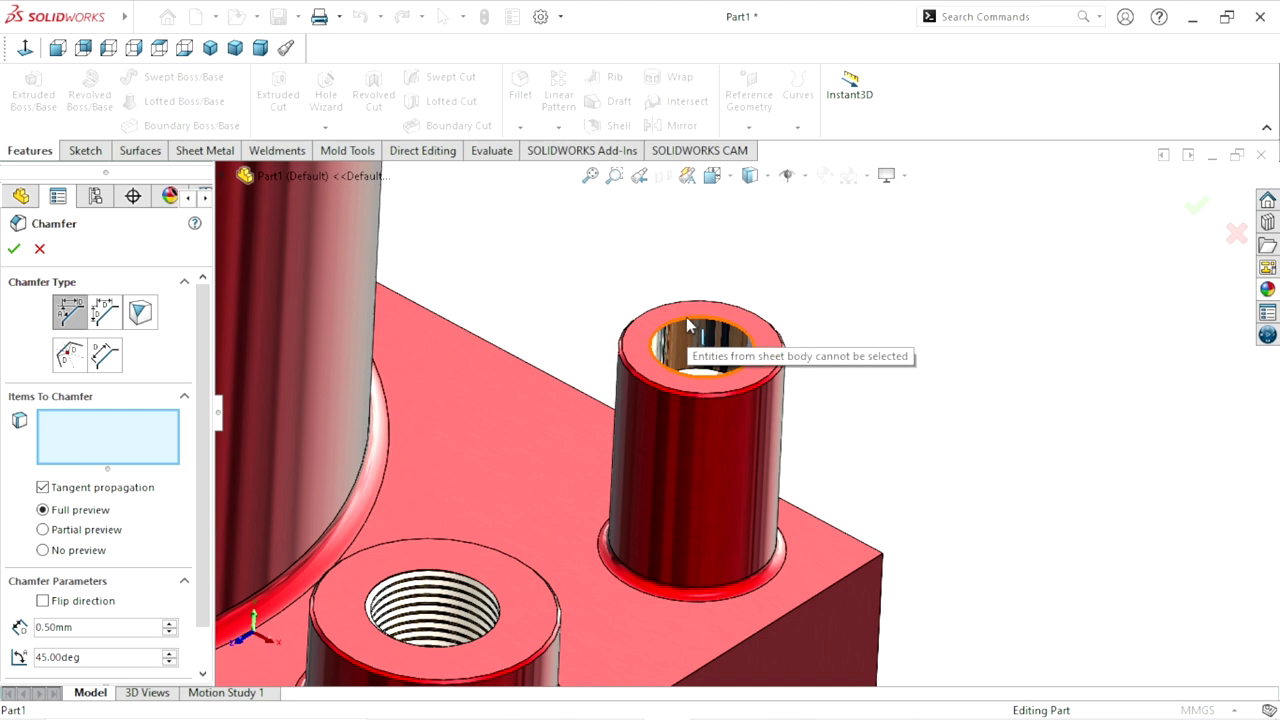
pyautogui.scroll(-3, 195, 500)
pyautogui.scroll(3, 190, 466)
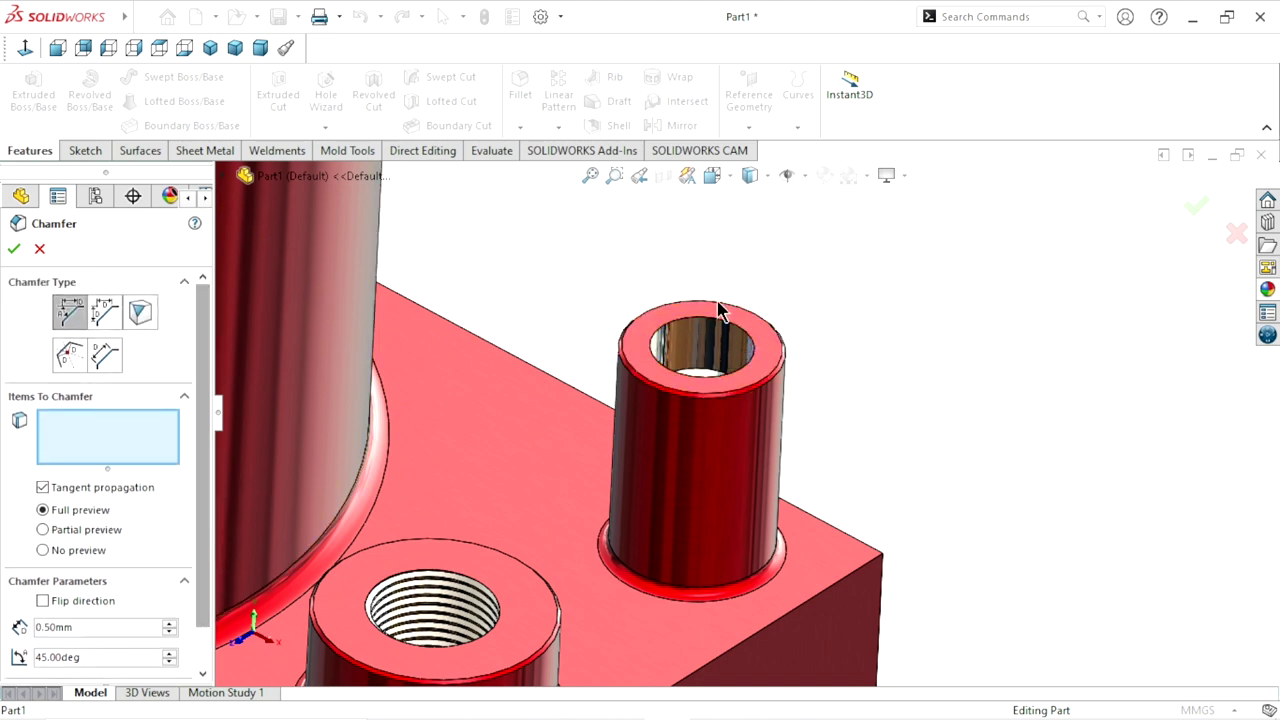
pyautogui.click(40, 249)
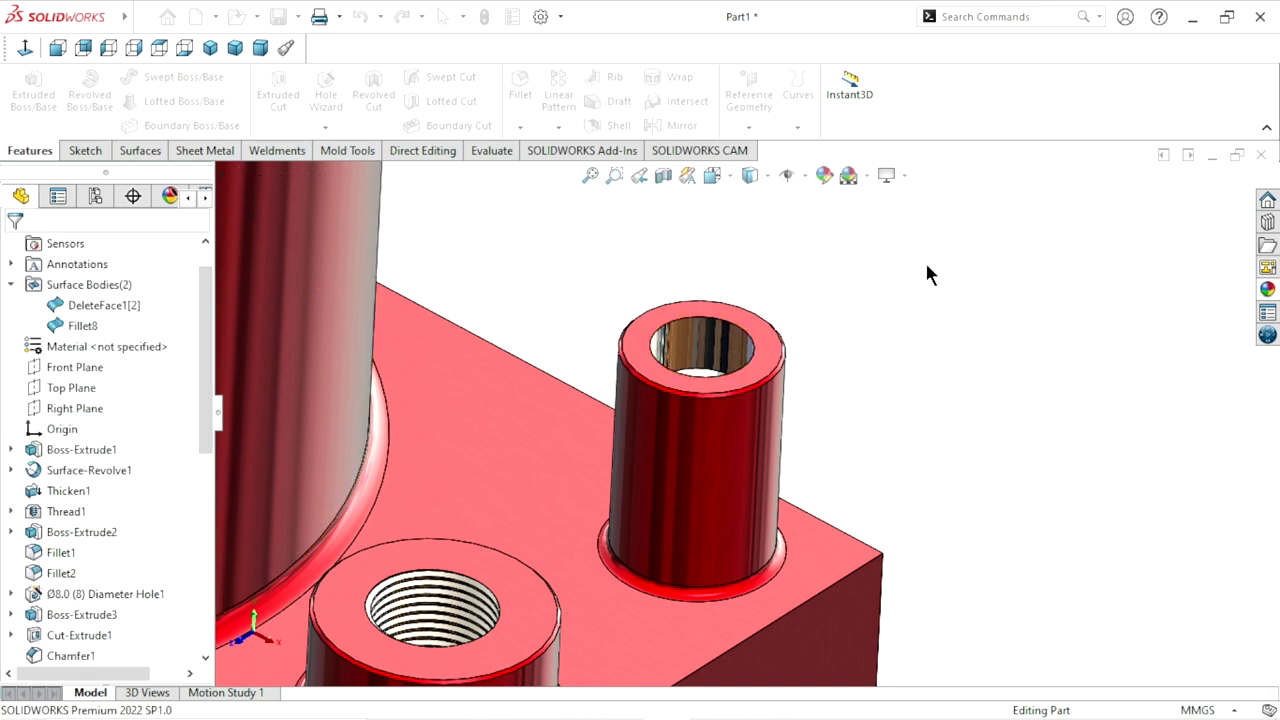
pyautogui.click(712, 318)
pyautogui.click(519, 130)
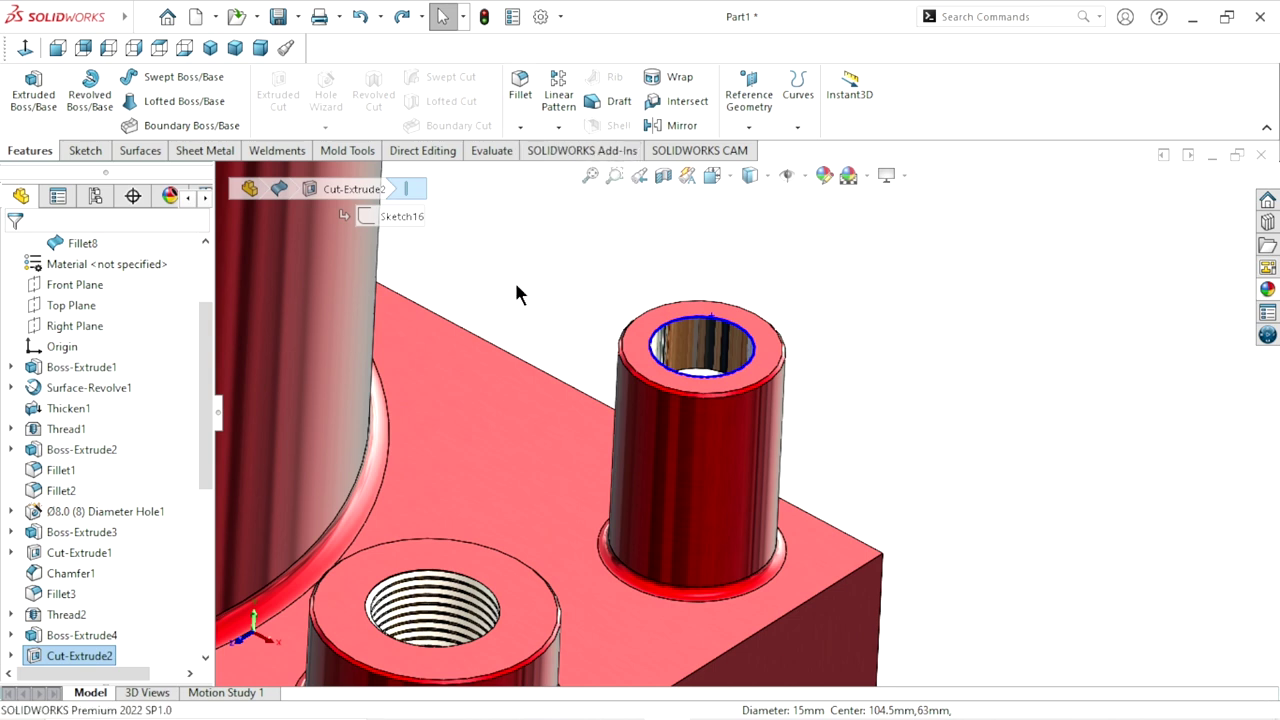
pyautogui.press('Return')
pyautogui.write('0.5')
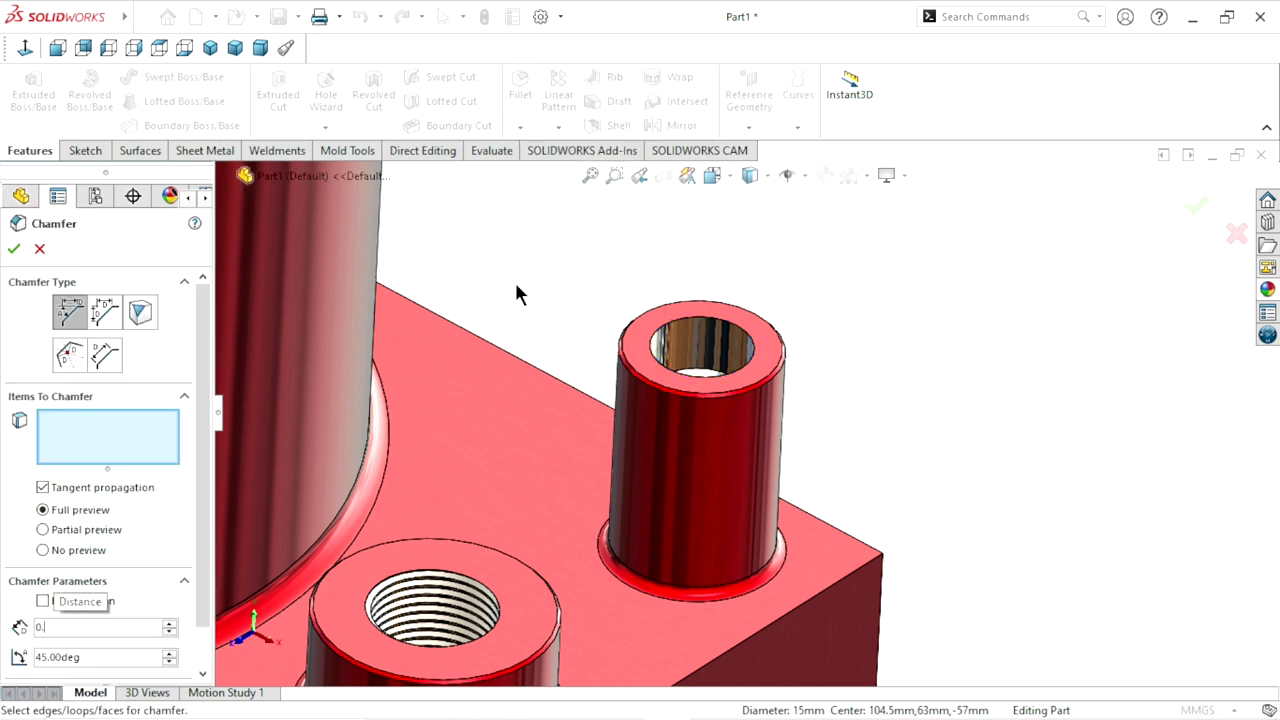
pyautogui.press('Return')
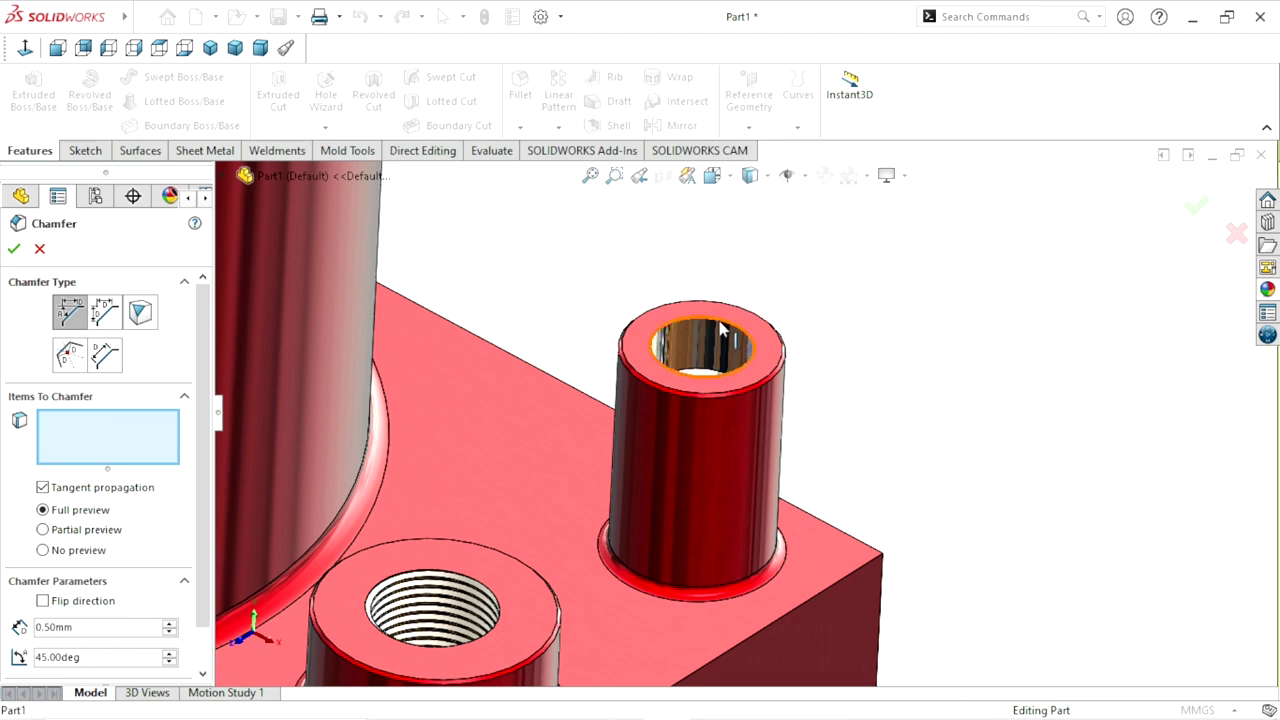
pyautogui.click(14, 249)
pyautogui.scroll(5, 514, 505)
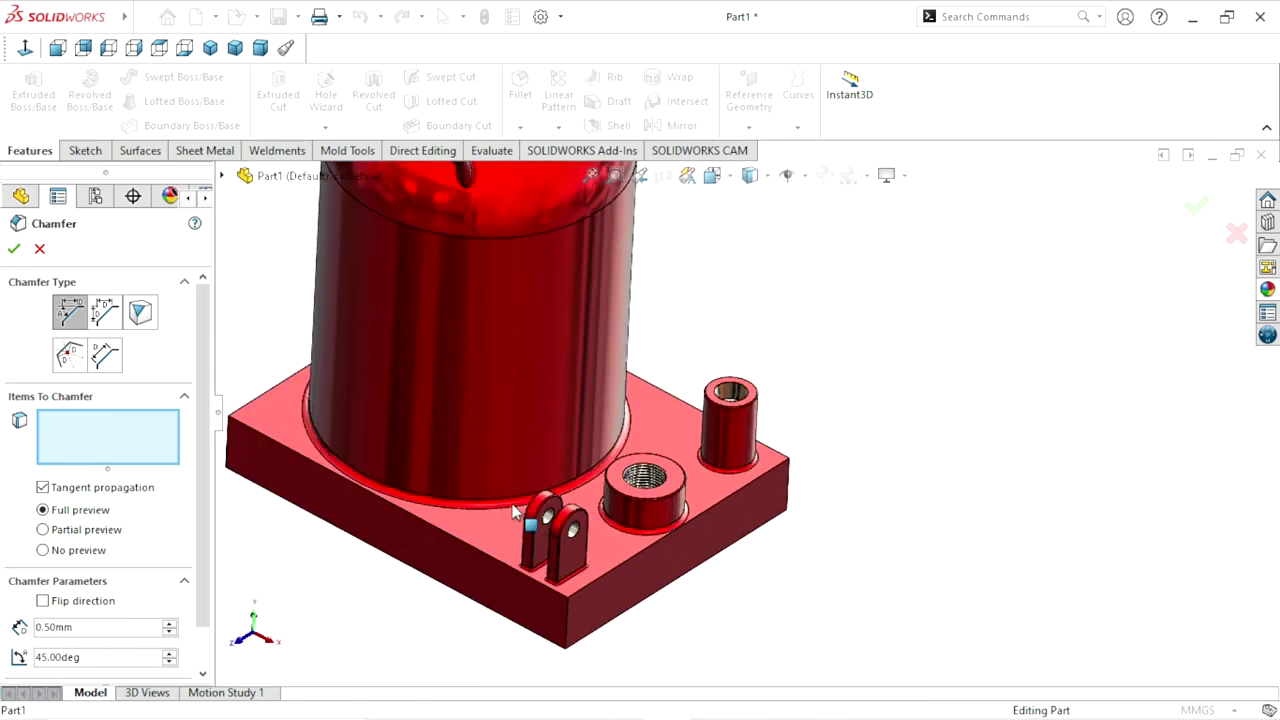
pyautogui.scroll(3, 690, 546)
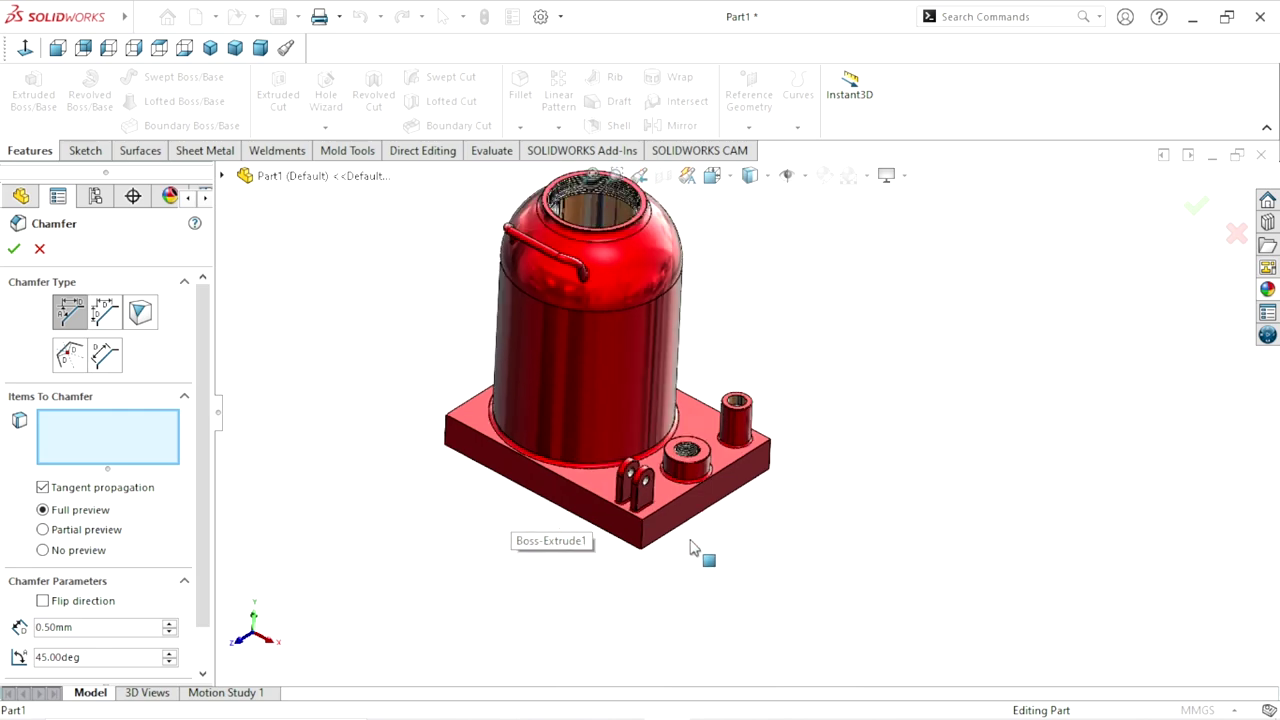
pyautogui.click(40, 249)
# Zoom the red jack to fit the window and display it in isometric view
pyautogui.scroll(-3, 745, 418)
pyautogui.scroll(-2, 749, 417)
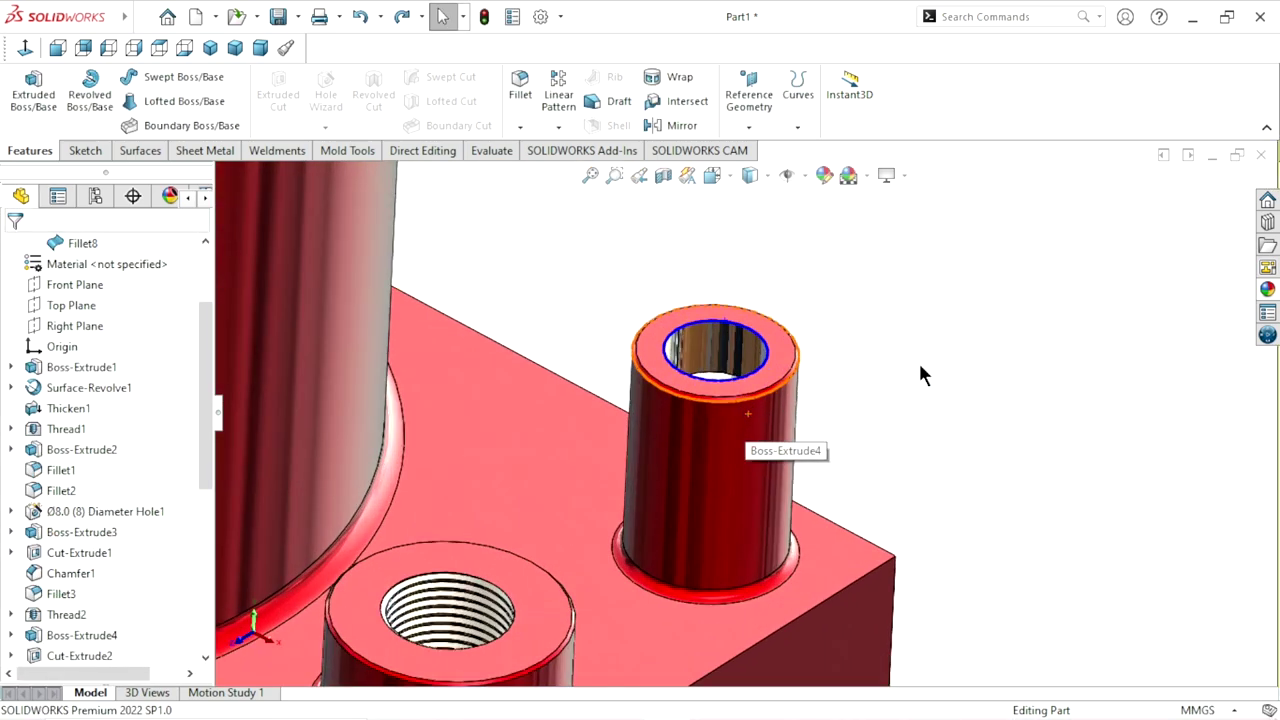
pyautogui.scroll(-2, 826, 371)
pyautogui.scroll(3, 768, 390)
pyautogui.scroll(3, 758, 400)
pyautogui.moveTo(805, 413)
pyautogui.mouseDown(button='middle')
pyautogui.moveTo(751, 334)
pyautogui.moveTo(802, 396)
pyautogui.mouseUp(button='middle')
pyautogui.press('f')
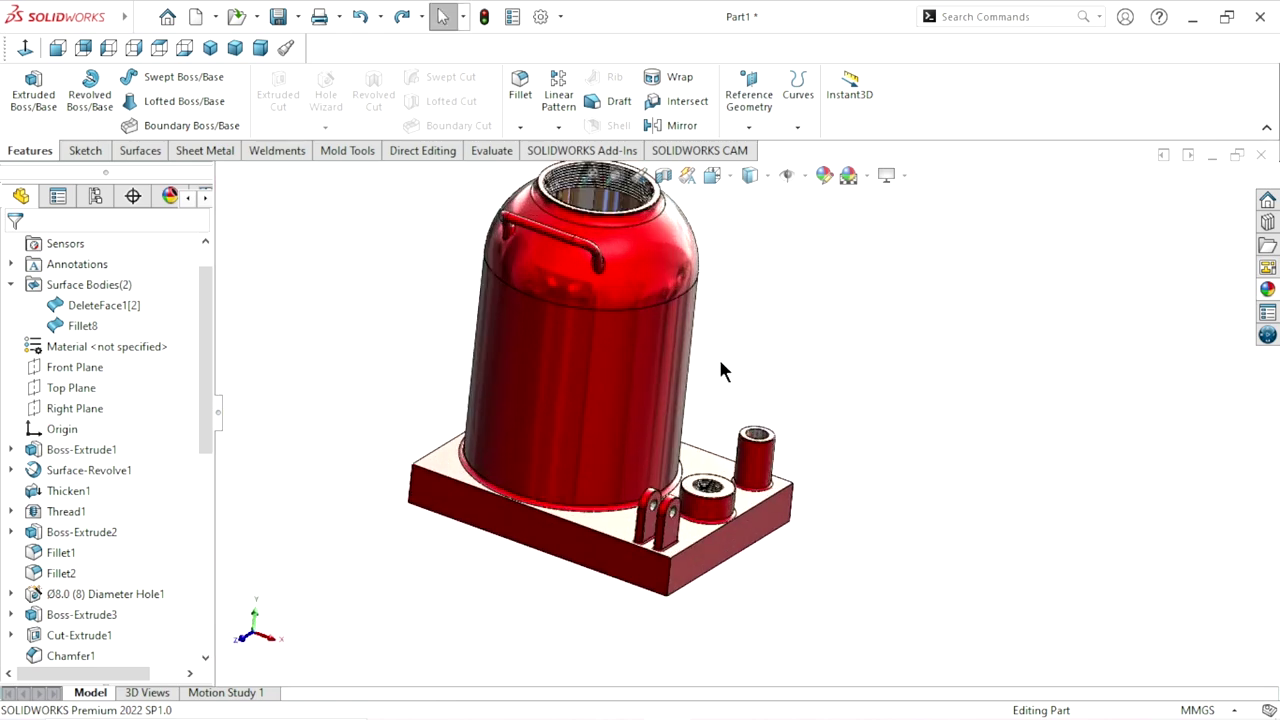
pyautogui.click(208, 50)
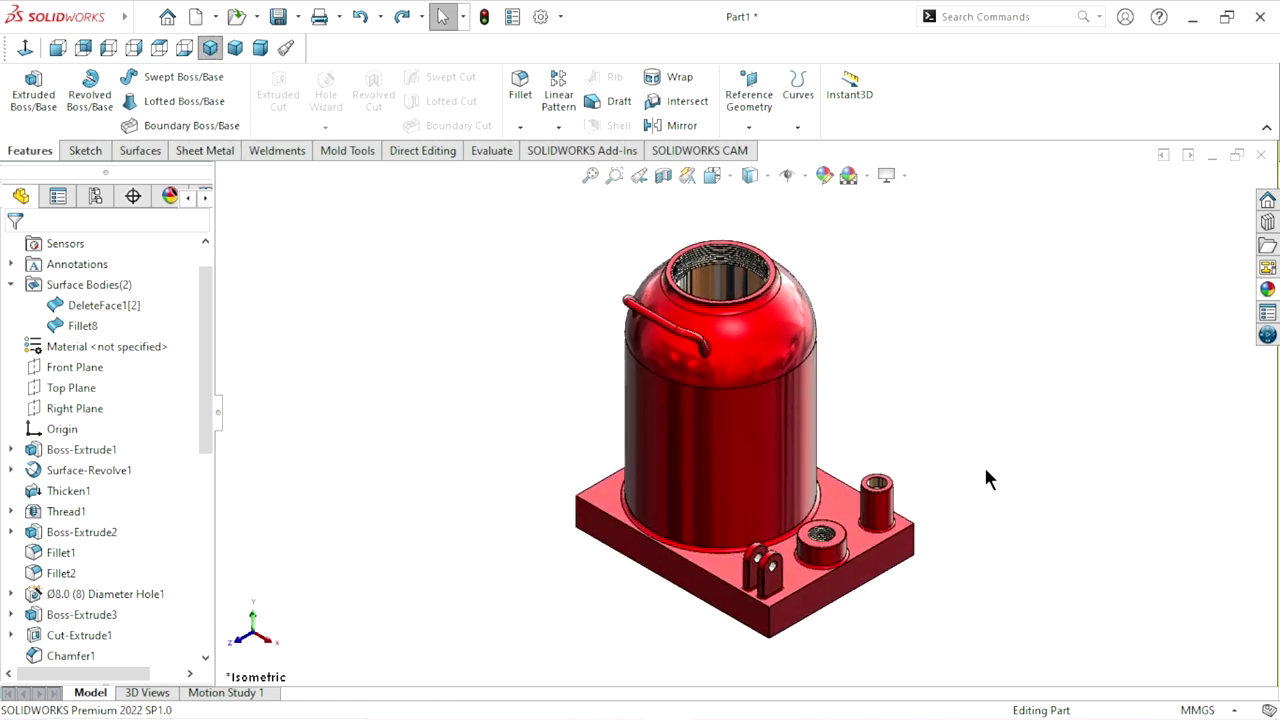